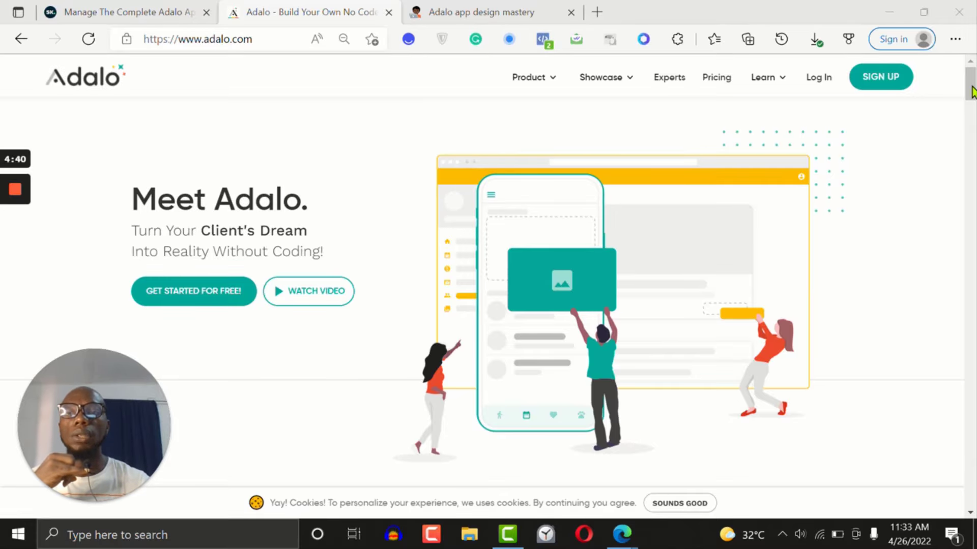
Look through the Adalo homepage, including the no-code creator community apps and the design components section
{"action": "mouse_move", "coordinate": [972, 86]}
{"action": "left_mouse_down"}
{"action": "mouse_move", "coordinate": [972, 102]}
{"action": "mouse_move", "coordinate": [969, 79]}
{"action": "left_mouse_up"}
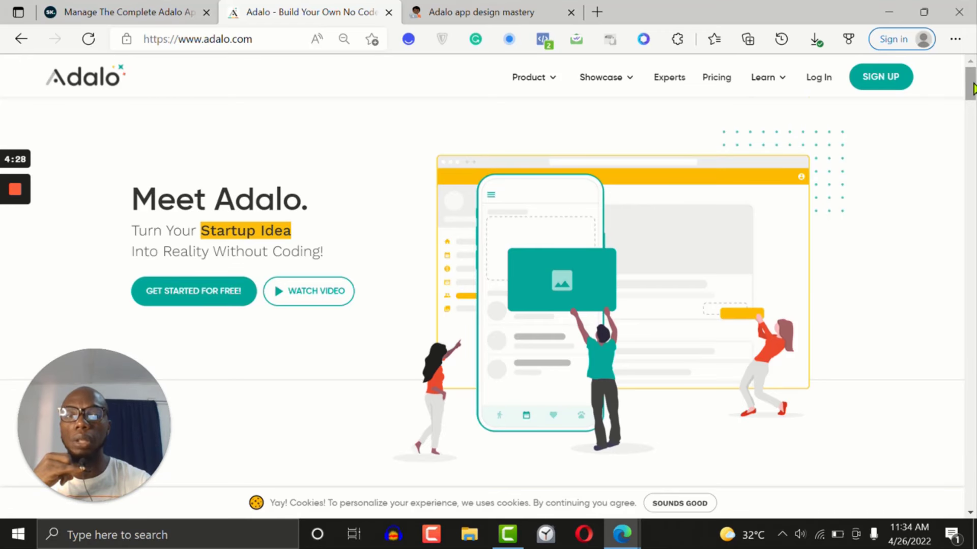
{"action": "scroll", "coordinate": [971, 87], "scroll_direction": "down", "scroll_amount": 3}
{"action": "scroll", "coordinate": [971, 87], "scroll_direction": "up", "scroll_amount": 3}
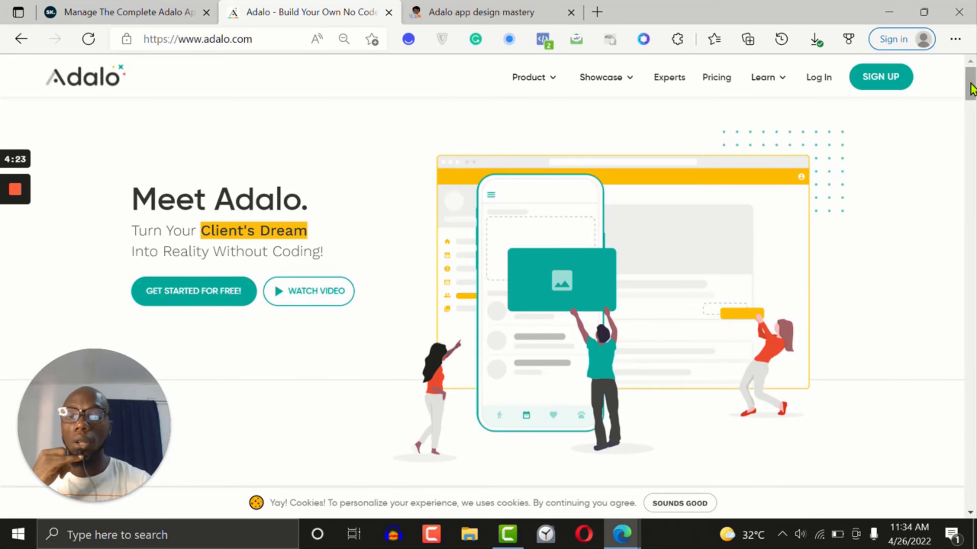
{"action": "scroll", "coordinate": [971, 89], "scroll_direction": "down", "scroll_amount": 10}
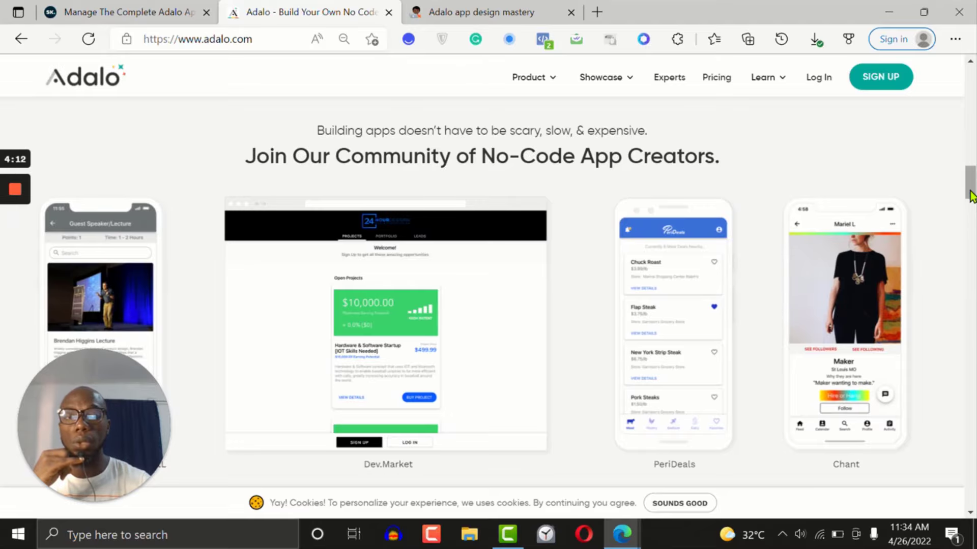
{"action": "left_click_drag", "start_coordinate": [975, 267], "coordinate": [975, 335]}
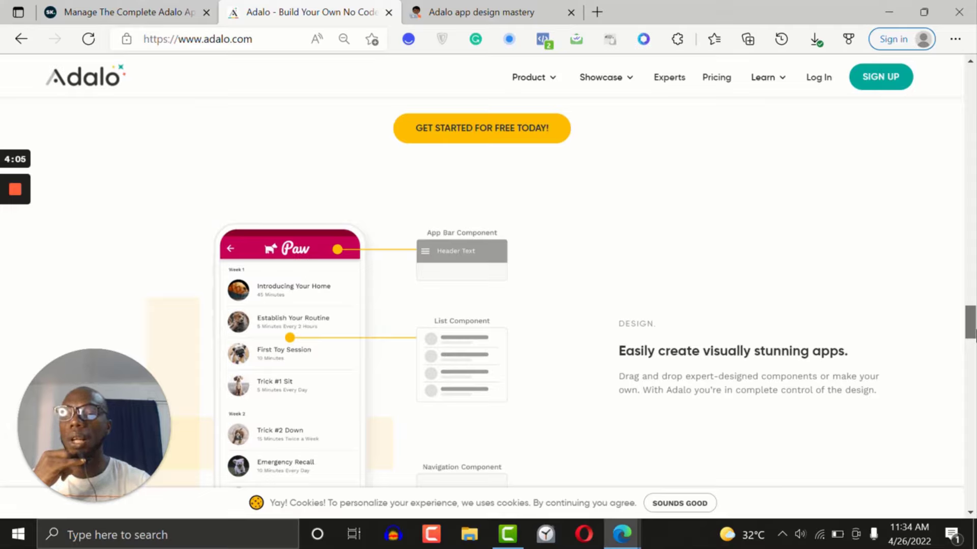
{"action": "left_click_drag", "start_coordinate": [976, 347], "coordinate": [965, 115]}
Switch to the Adalo app design mastery notes and review the list of Fundamentals topics
{"action": "left_click", "coordinate": [444, 7]}
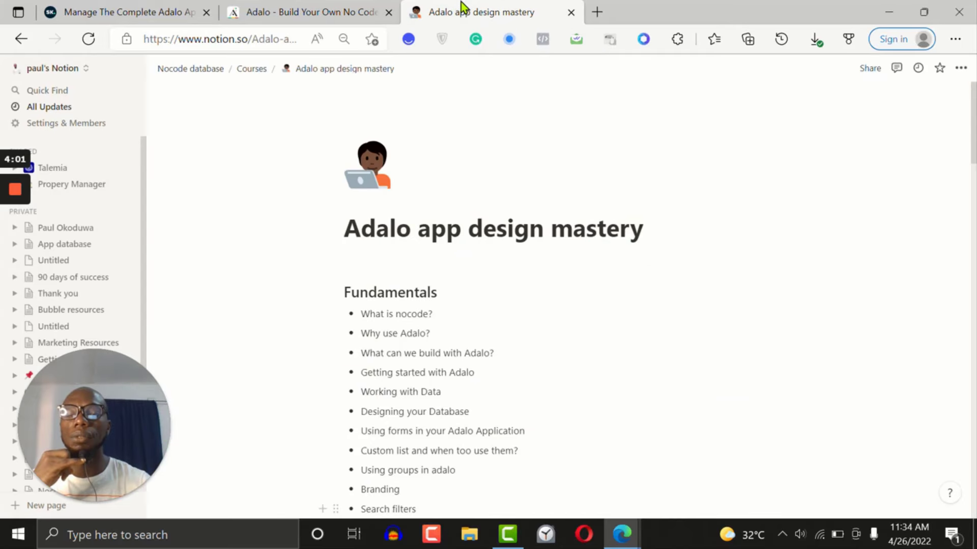
{"action": "scroll", "coordinate": [973, 165], "scroll_direction": "down", "scroll_amount": 2}
{"action": "scroll", "coordinate": [973, 166], "scroll_direction": "down", "scroll_amount": 1}
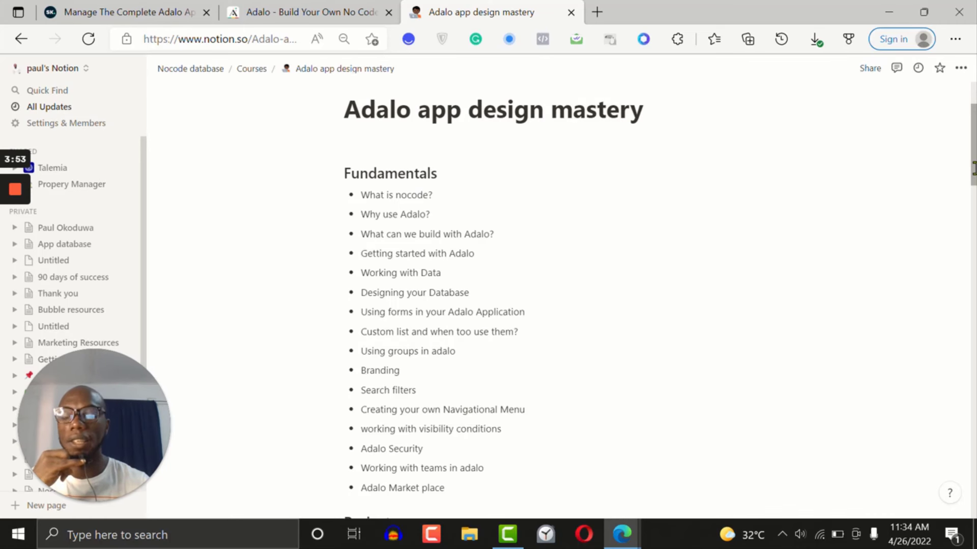
{"action": "mouse_move", "coordinate": [974, 168]}
{"action": "left_mouse_down"}
{"action": "mouse_move", "coordinate": [973, 195]}
{"action": "mouse_move", "coordinate": [973, 170]}
{"action": "left_mouse_up"}
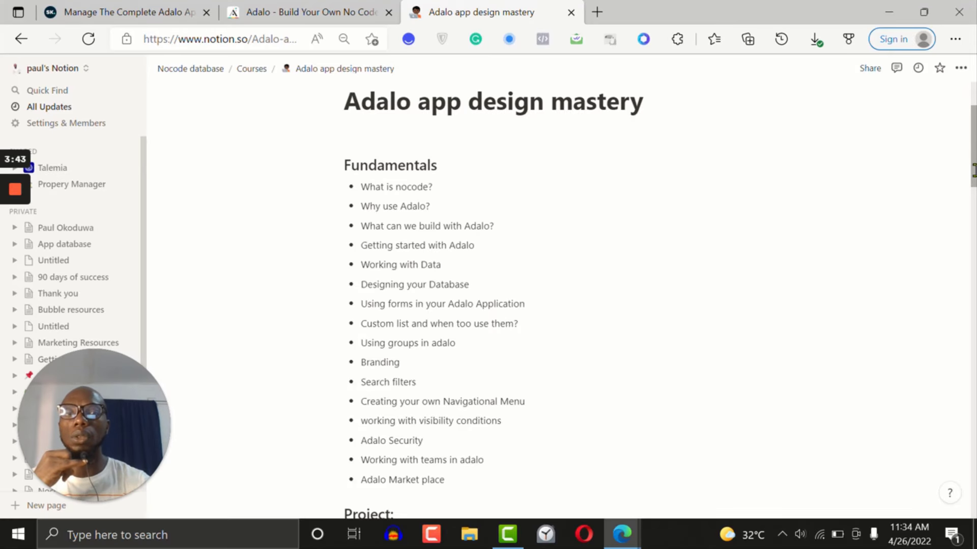
Return to the Adalo homepage and view the section on the community of no-code app creators
{"action": "left_click", "coordinate": [315, 7]}
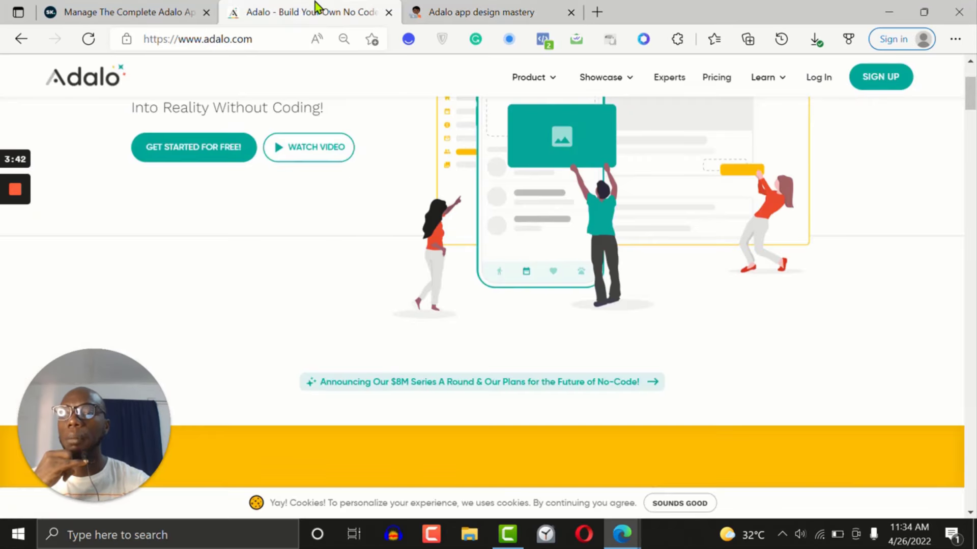
{"action": "left_click_drag", "start_coordinate": [975, 97], "coordinate": [975, 149]}
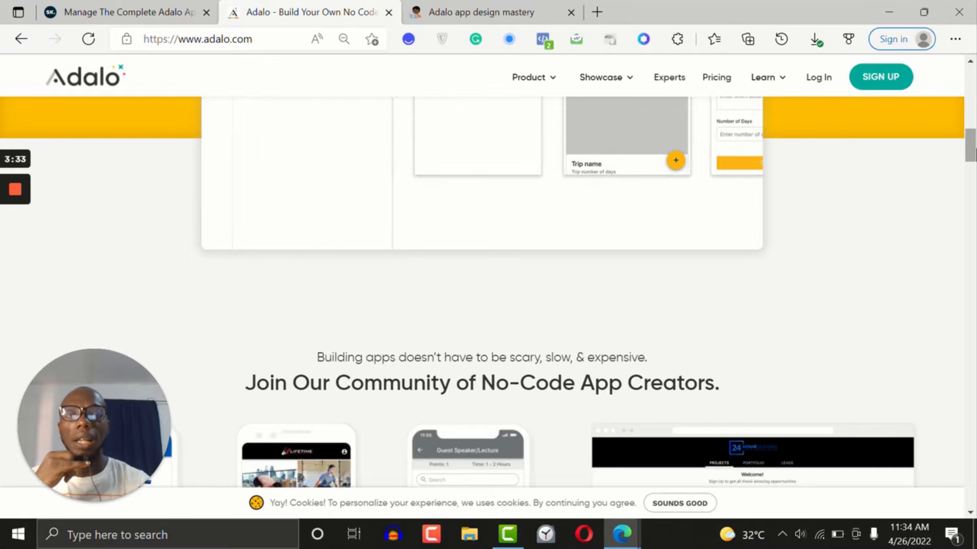
{"action": "left_click_drag", "start_coordinate": [976, 149], "coordinate": [976, 165]}
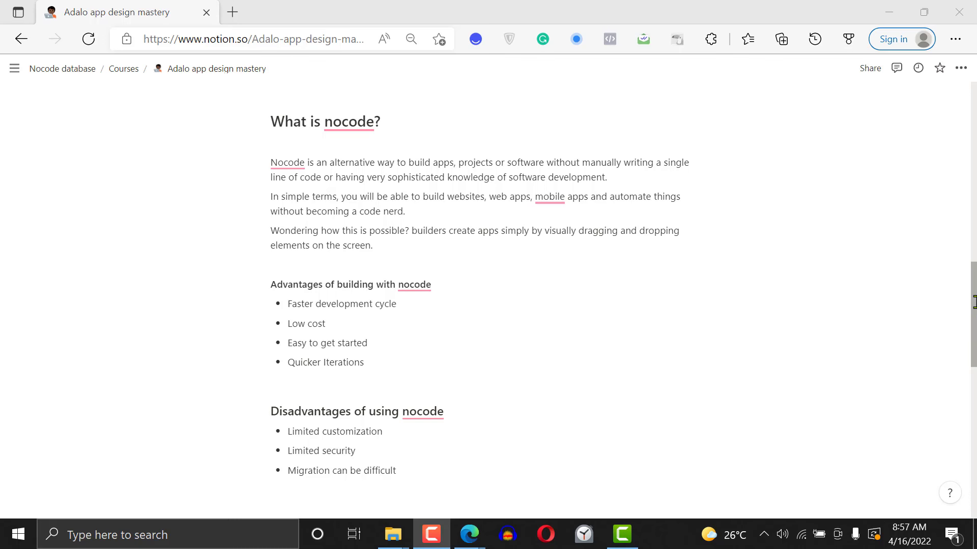
Read the course notes explaining what nocode is, with its advantages and disadvantages
{"action": "left_click_drag", "start_coordinate": [974, 302], "coordinate": [974, 341]}
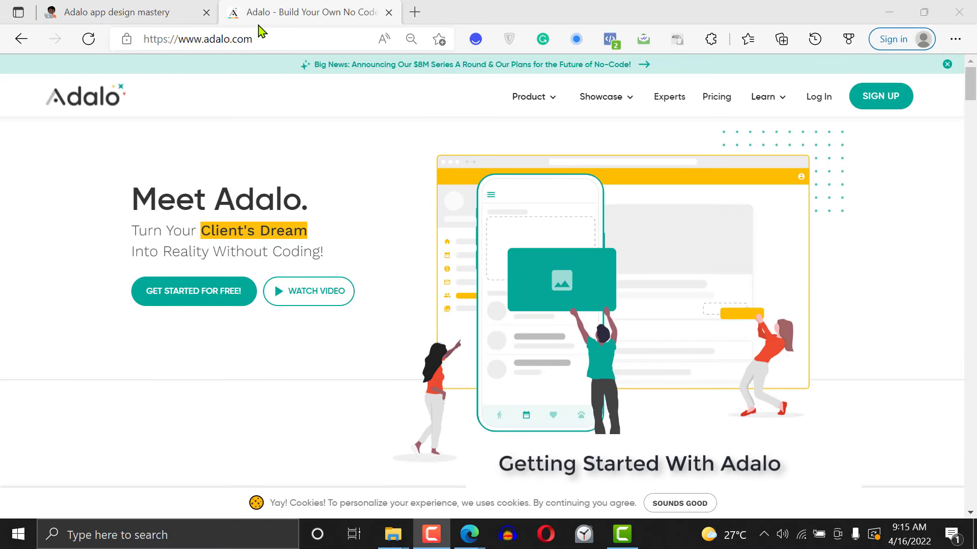
{"action": "left_click_drag", "start_coordinate": [270, 38], "coordinate": [162, 36]}
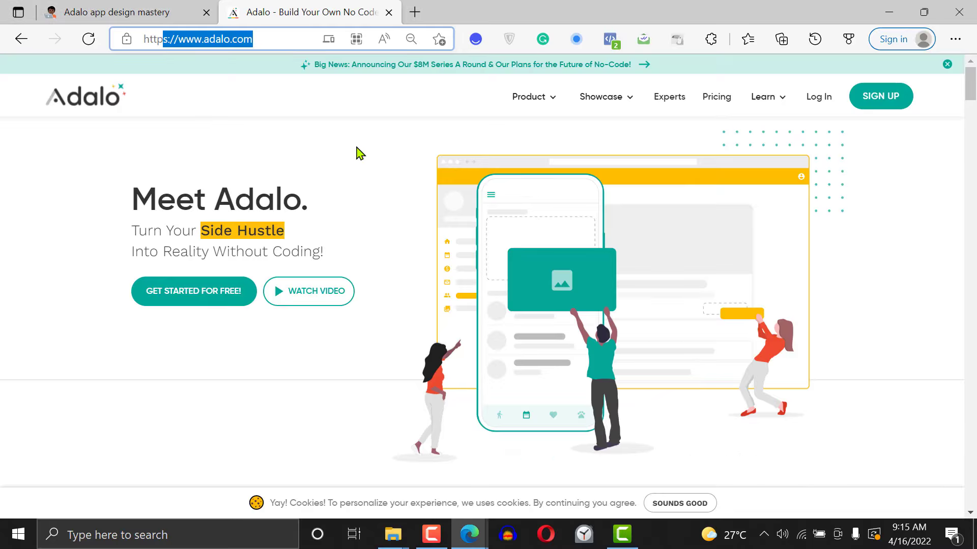
{"action": "left_click", "coordinate": [313, 123]}
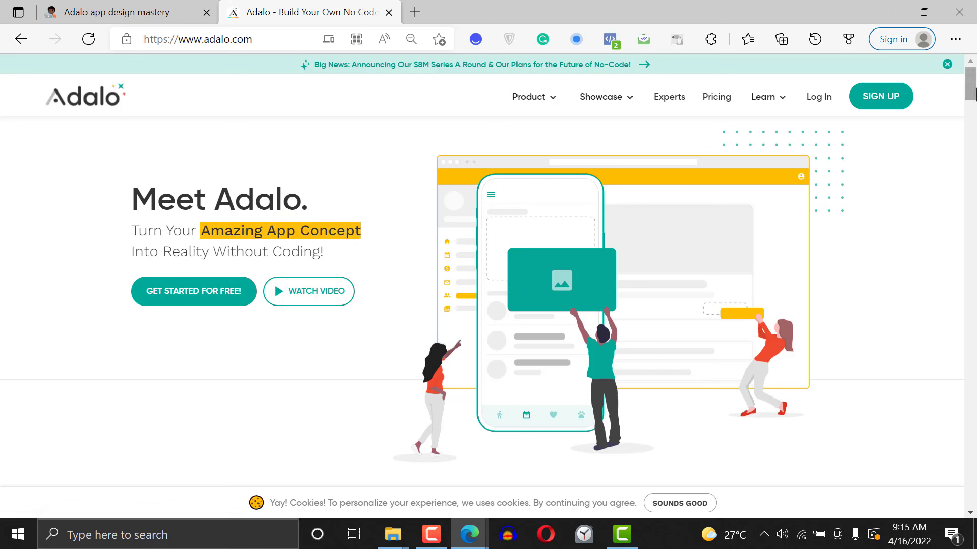
{"action": "mouse_move", "coordinate": [975, 93]}
{"action": "left_mouse_down"}
{"action": "mouse_move", "coordinate": [974, 455]}
{"action": "mouse_move", "coordinate": [970, 96]}
{"action": "left_mouse_up"}
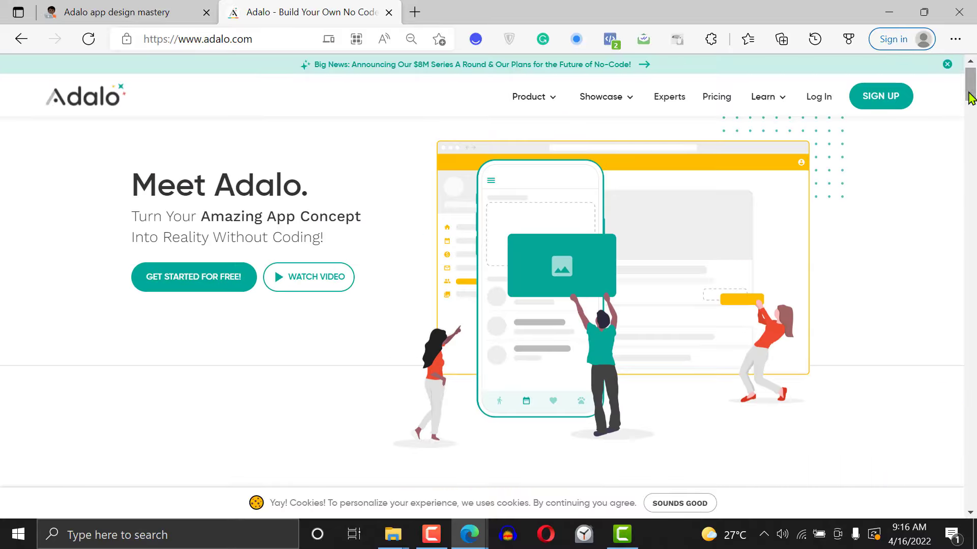
{"action": "left_click", "coordinate": [885, 103]}
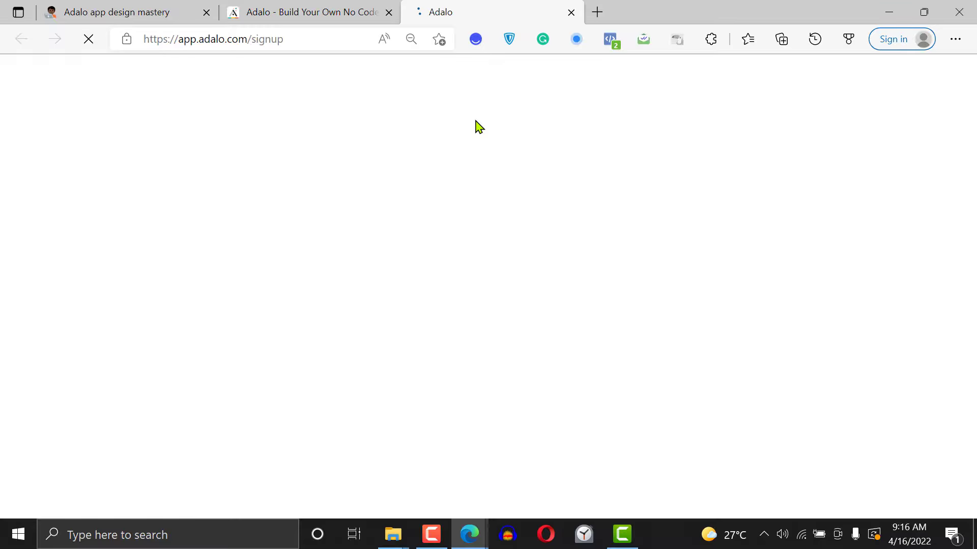
{"action": "left_click", "coordinate": [471, 231]}
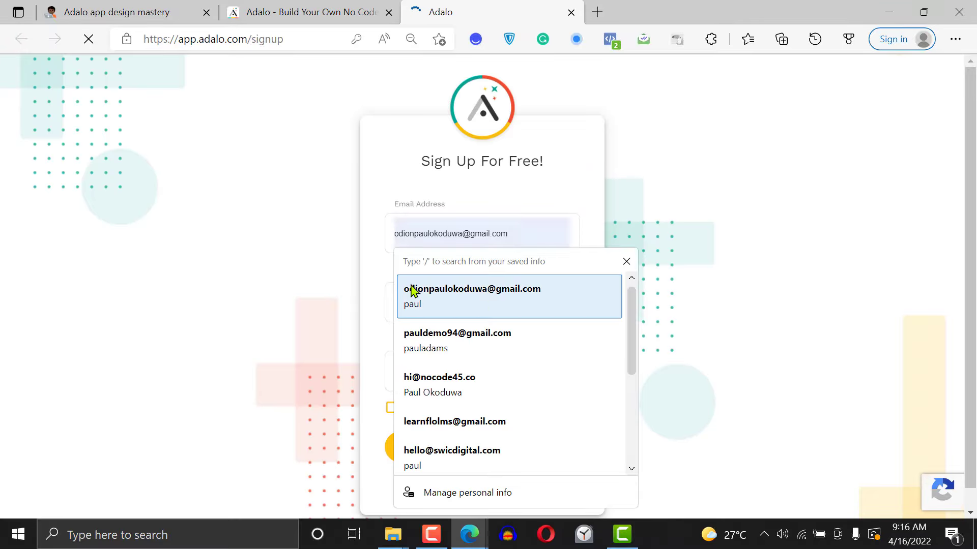
{"action": "left_click", "coordinate": [378, 270]}
{"action": "left_click", "coordinate": [420, 305]}
{"action": "left_click", "coordinate": [380, 303]}
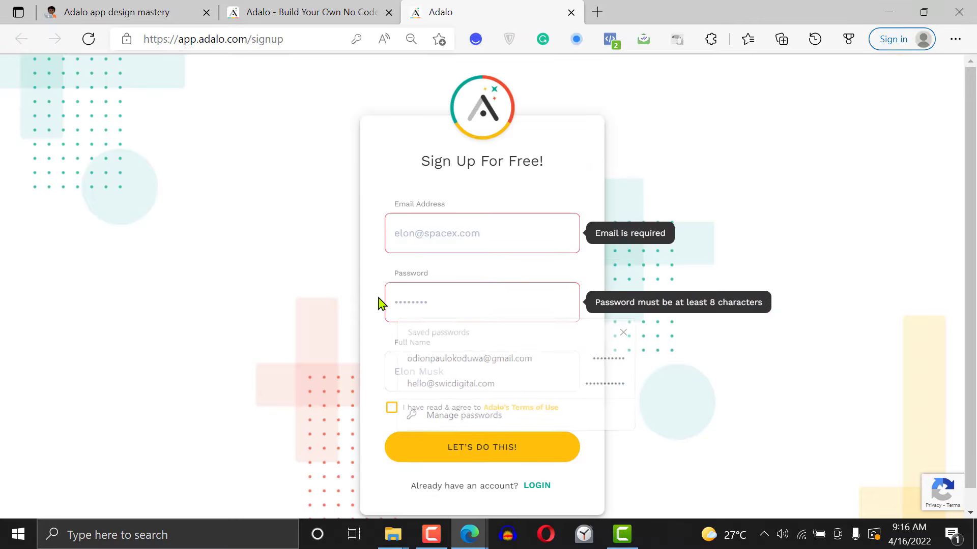
{"action": "left_click", "coordinate": [410, 359]}
{"action": "left_click", "coordinate": [379, 256]}
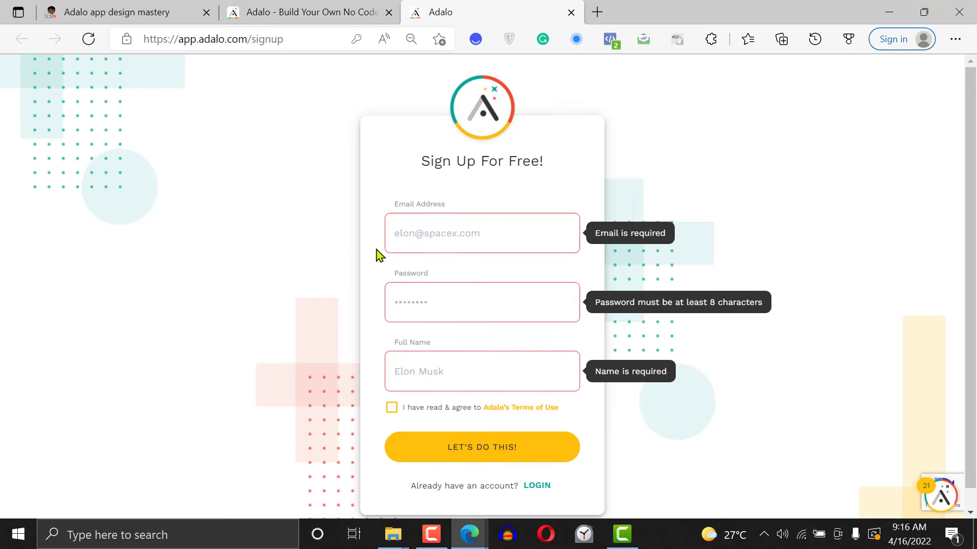
Enter the account email address in the sign-up form
{"action": "left_click", "coordinate": [411, 239]}
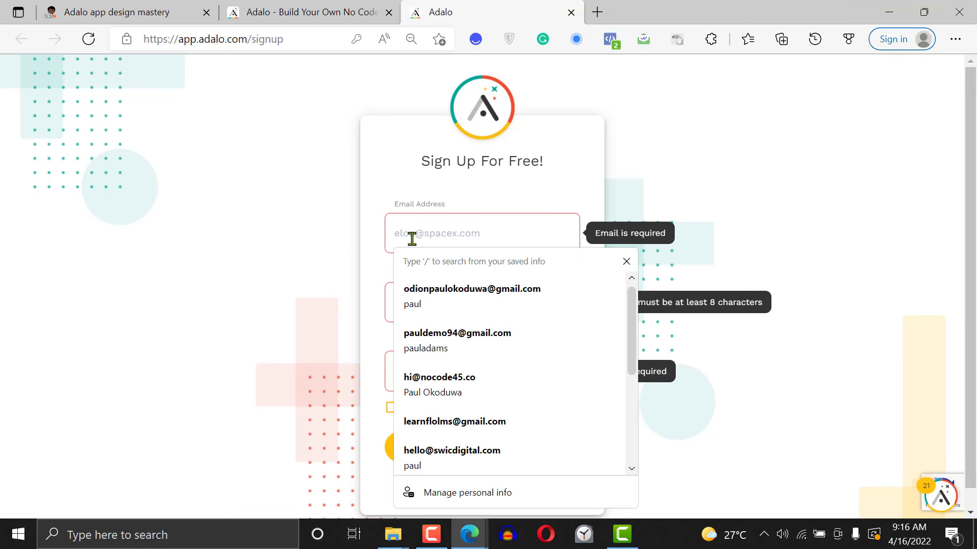
{"action": "type", "text": "pa"}
{"action": "key", "text": "BackSpace"}
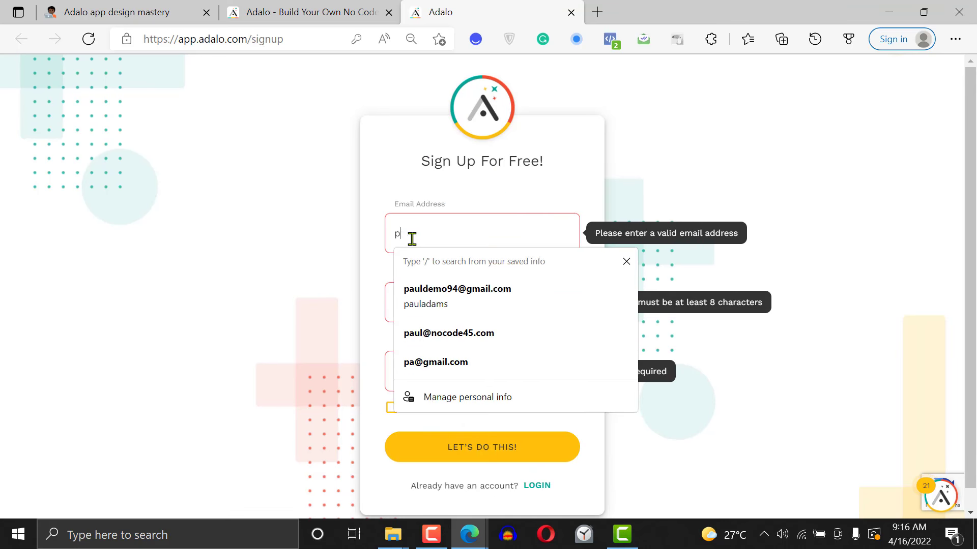
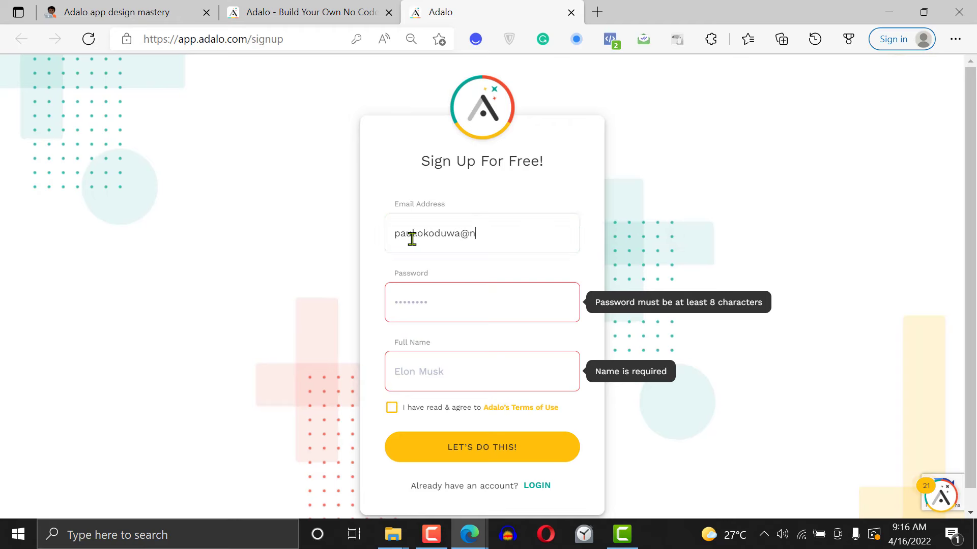
{"action": "key", "text": "Tab"}
{"action": "key", "text": "BackSpace"}
Complete the sign-up form with the account password and full name, agree to Adalo's Terms of Use and submit it
{"action": "key", "text": "Tab"}
{"action": "type", "text": "••••••••••"}
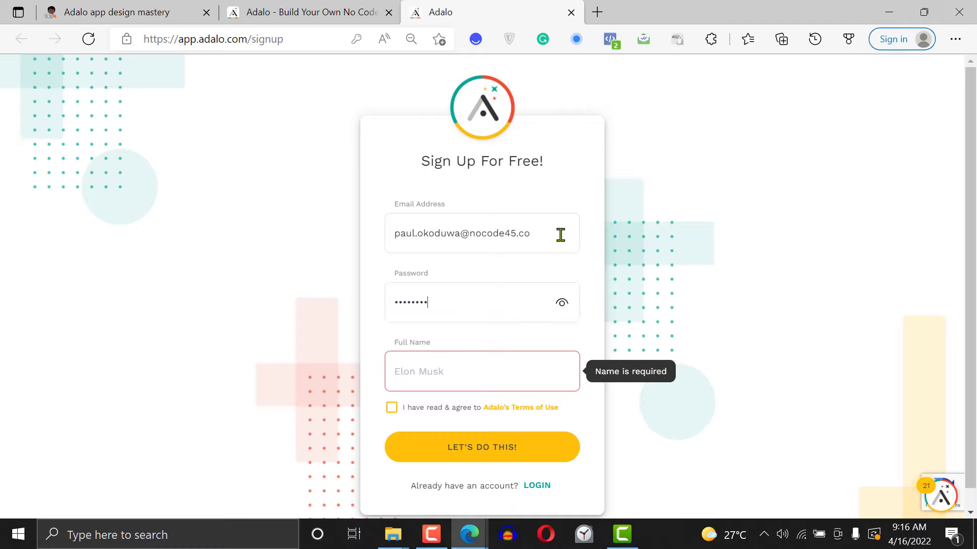
{"action": "key", "text": "Tab"}
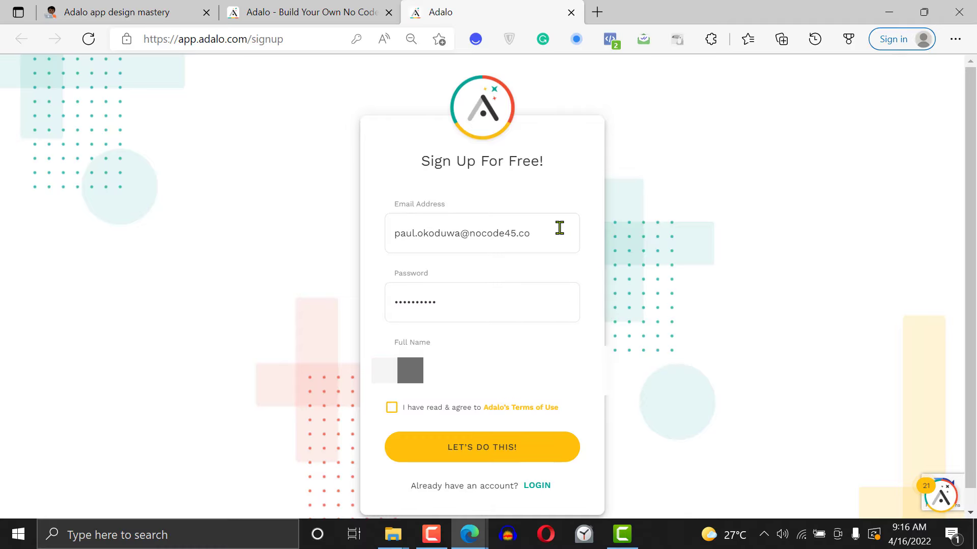
{"action": "left_click", "coordinate": [391, 408]}
{"action": "left_click", "coordinate": [492, 448]}
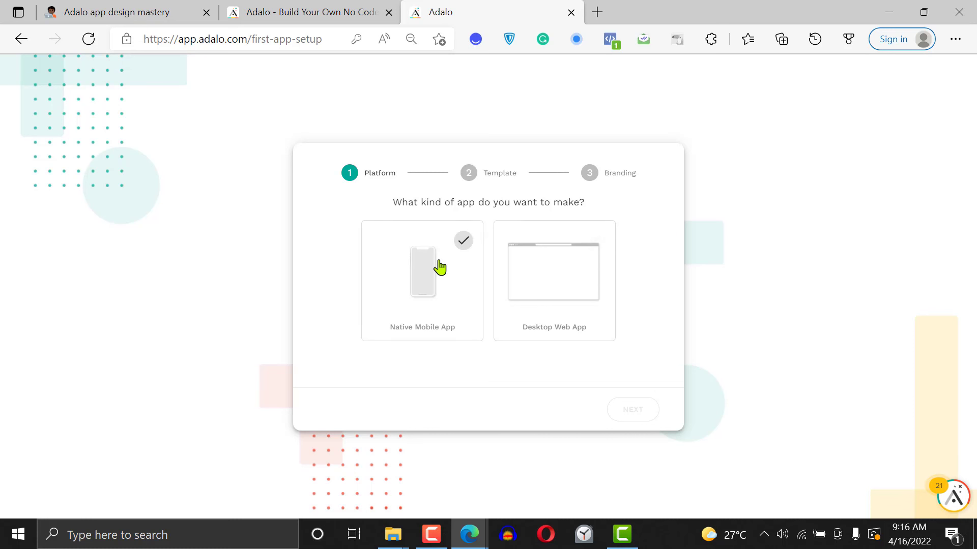
Set the first app up as a Native Mobile App based on the Blank template
{"action": "left_click", "coordinate": [433, 286]}
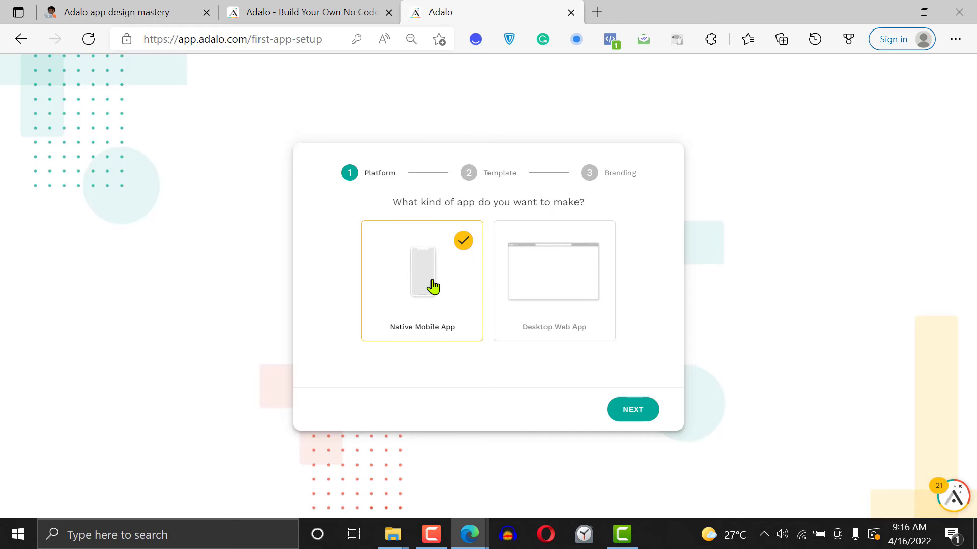
{"action": "left_click", "coordinate": [644, 410]}
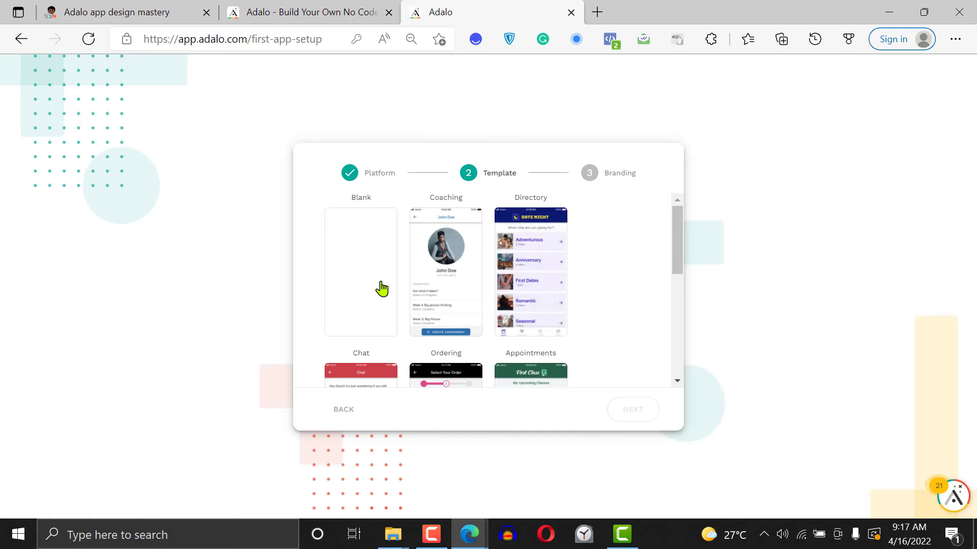
{"action": "mouse_move", "coordinate": [678, 235]}
{"action": "left_mouse_down"}
{"action": "mouse_move", "coordinate": [682, 320]}
{"action": "mouse_move", "coordinate": [676, 235]}
{"action": "left_mouse_up"}
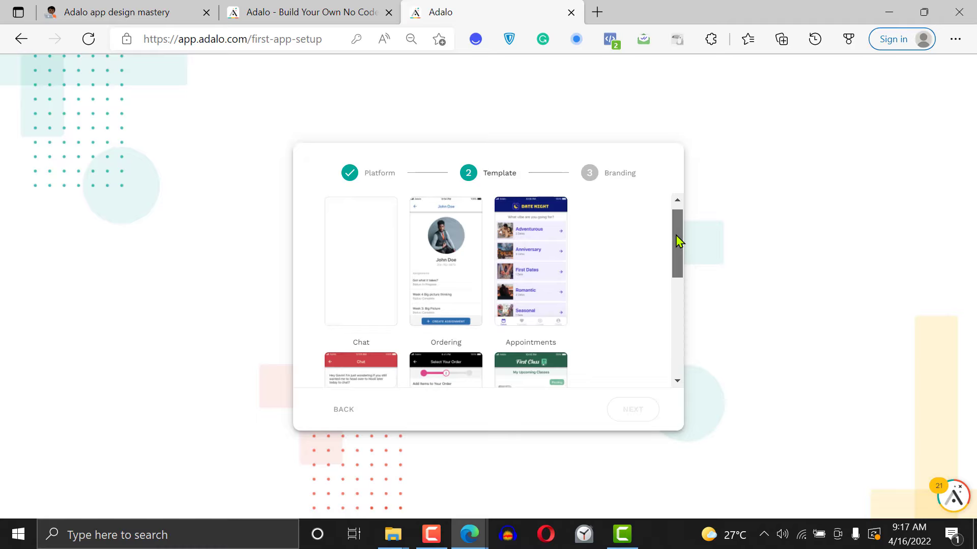
{"action": "left_click", "coordinate": [351, 275]}
{"action": "left_click", "coordinate": [637, 407]}
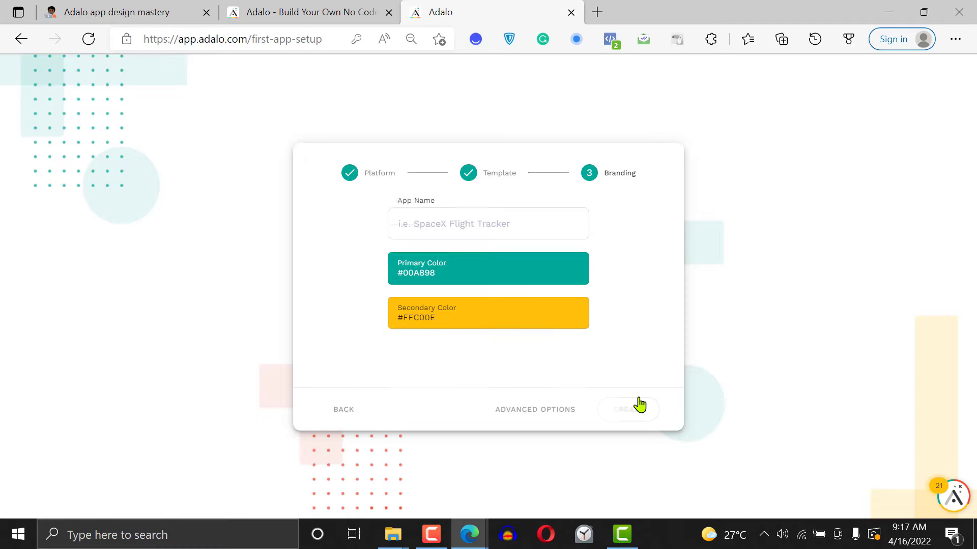
Name the new app "Nocode45 practice app" in the branding settings
{"action": "left_click", "coordinate": [453, 218]}
{"action": "type", "text": "Noc"}
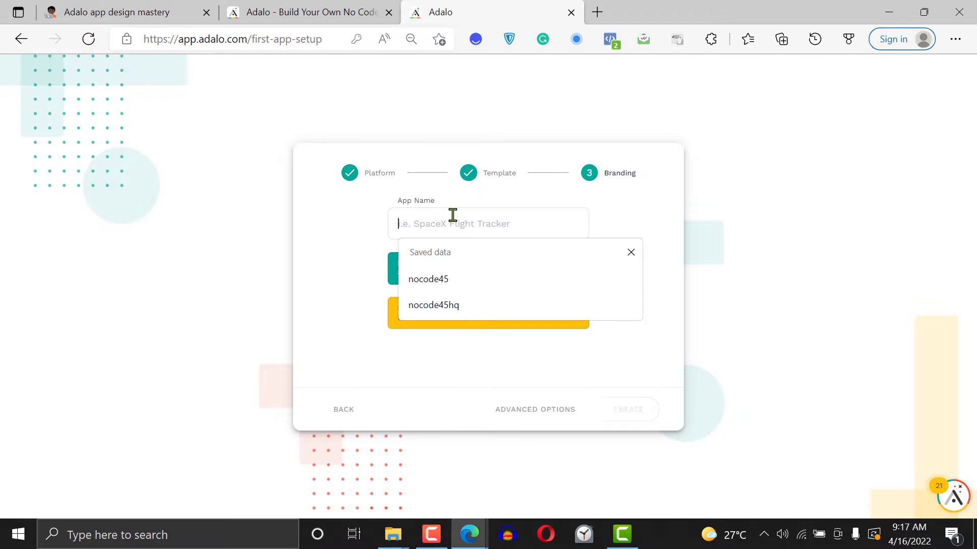
{"action": "type", "text": "ode45"}
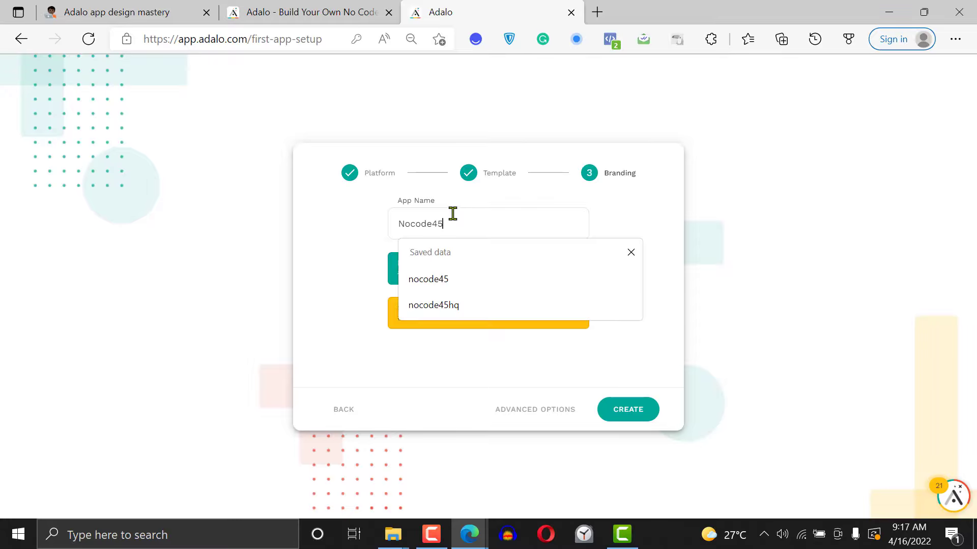
{"action": "type", "text": " practi"}
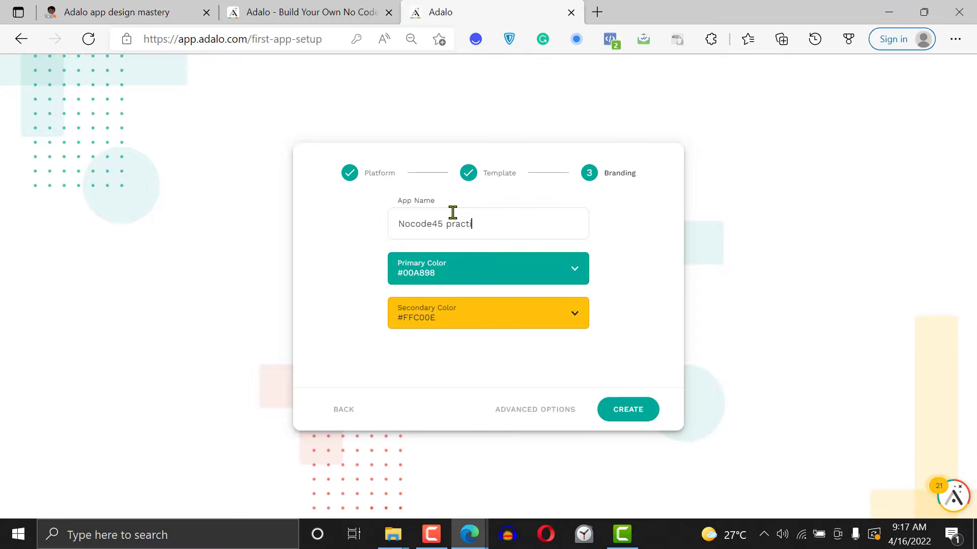
{"action": "type", "text": "ce app"}
Search the web for "canva color palette" in a new browser tab and look at Canva's Color palette generator and the search results
{"action": "left_click", "coordinate": [599, 12]}
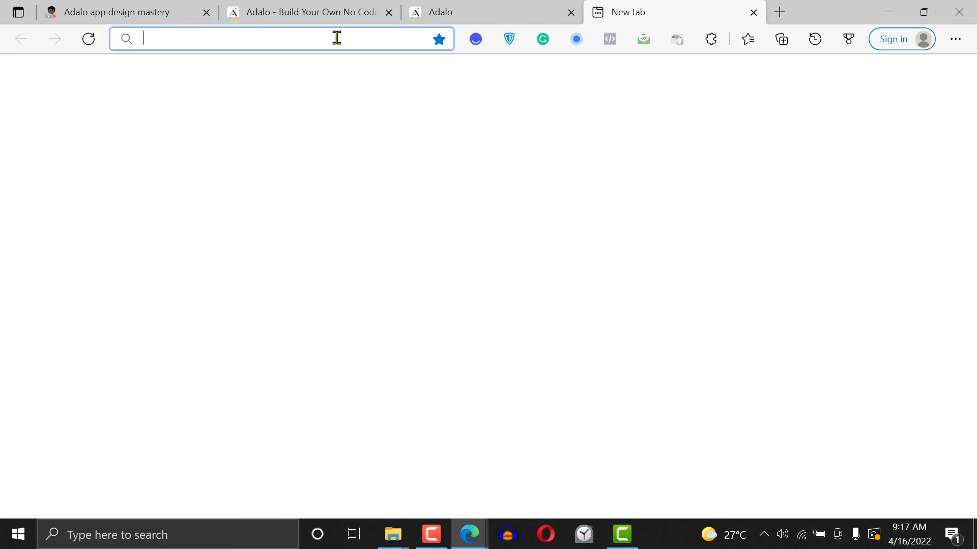
{"action": "type", "text": "can"}
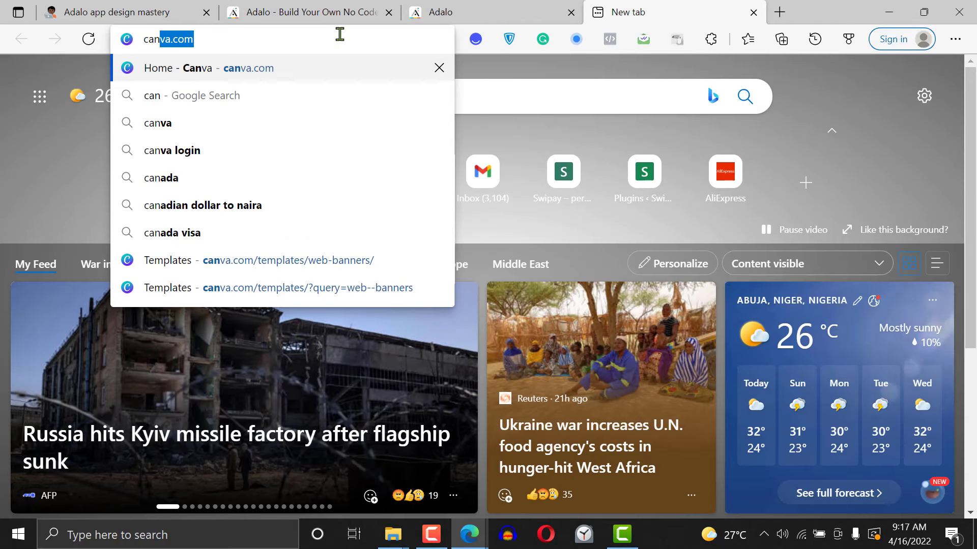
{"action": "type", "text": "va.com"}
{"action": "key", "text": "BackSpace"}
{"action": "key", "text": "BackSpace"}
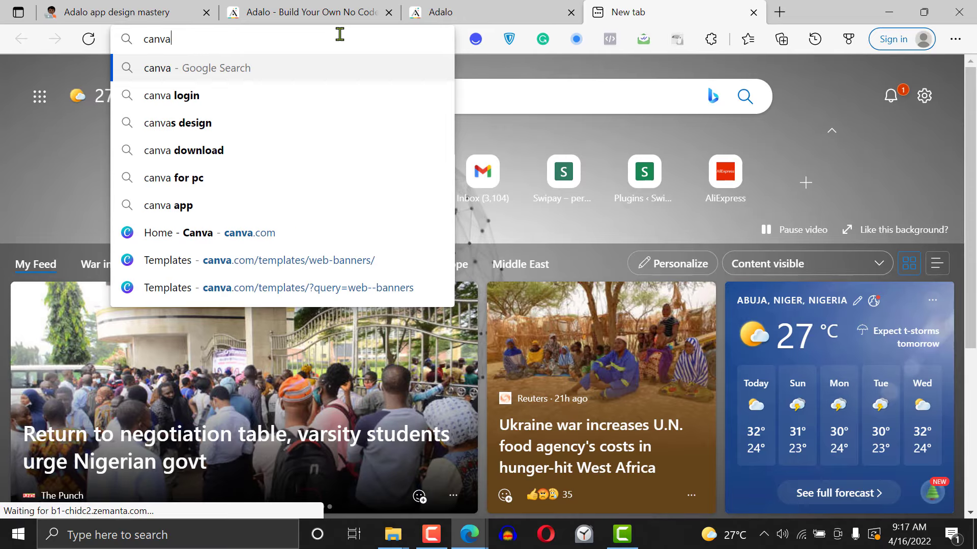
{"action": "type", "text": "color"}
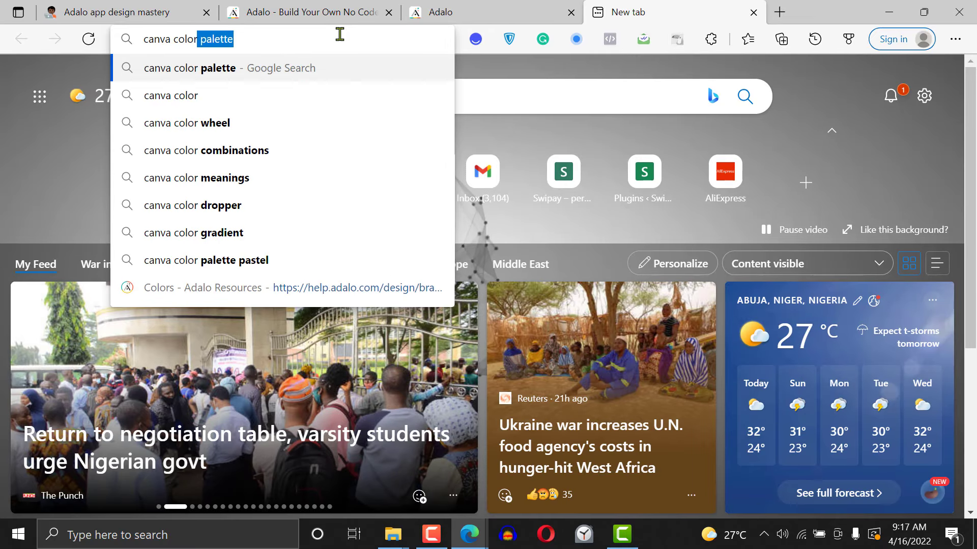
{"action": "key", "text": "Return"}
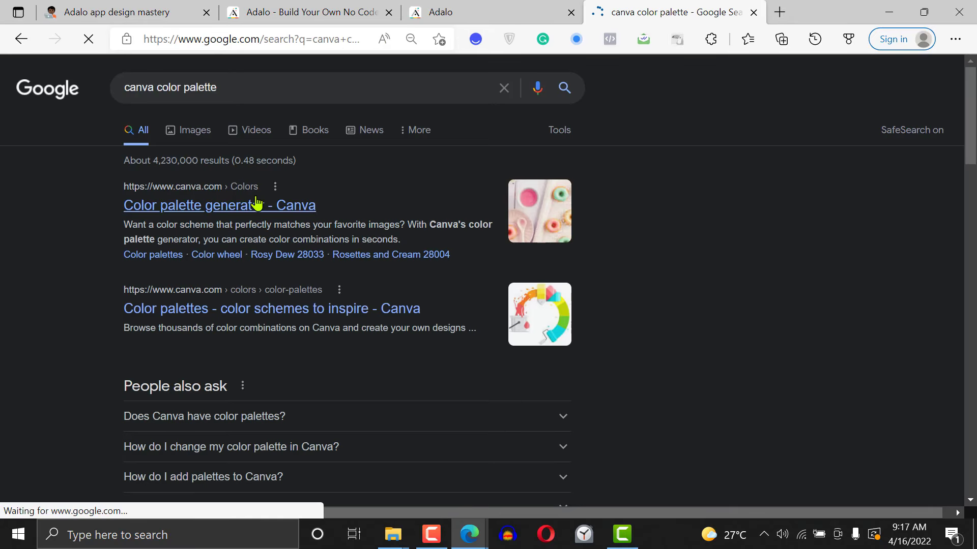
{"action": "left_click", "coordinate": [257, 205]}
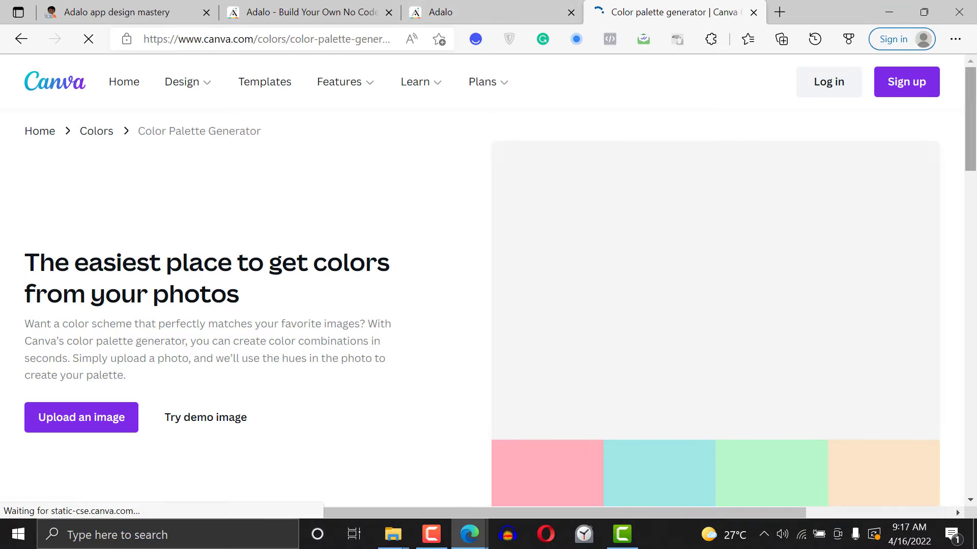
{"action": "mouse_move", "coordinate": [976, 104]}
{"action": "left_mouse_down"}
{"action": "mouse_move", "coordinate": [976, 127]}
{"action": "mouse_move", "coordinate": [976, 103]}
{"action": "left_mouse_up"}
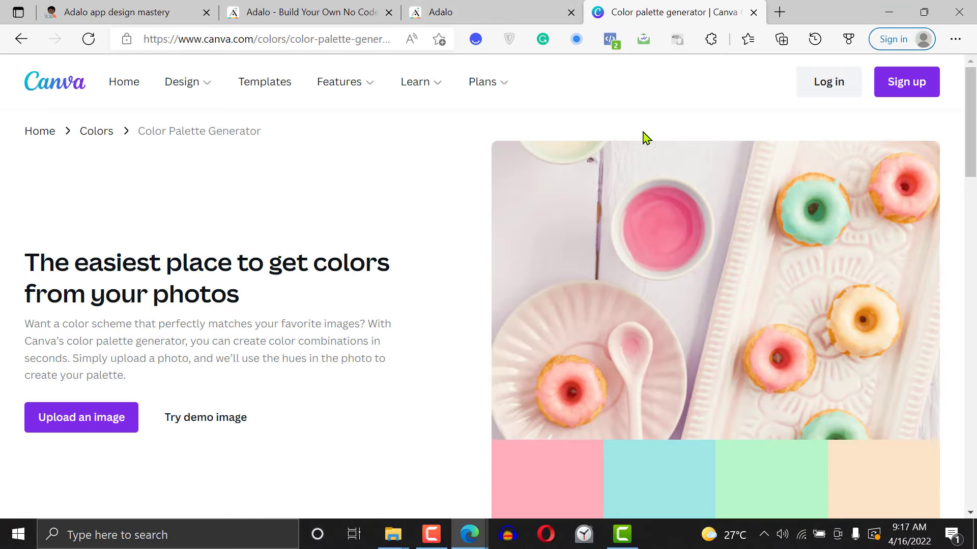
{"action": "left_click", "coordinate": [21, 39]}
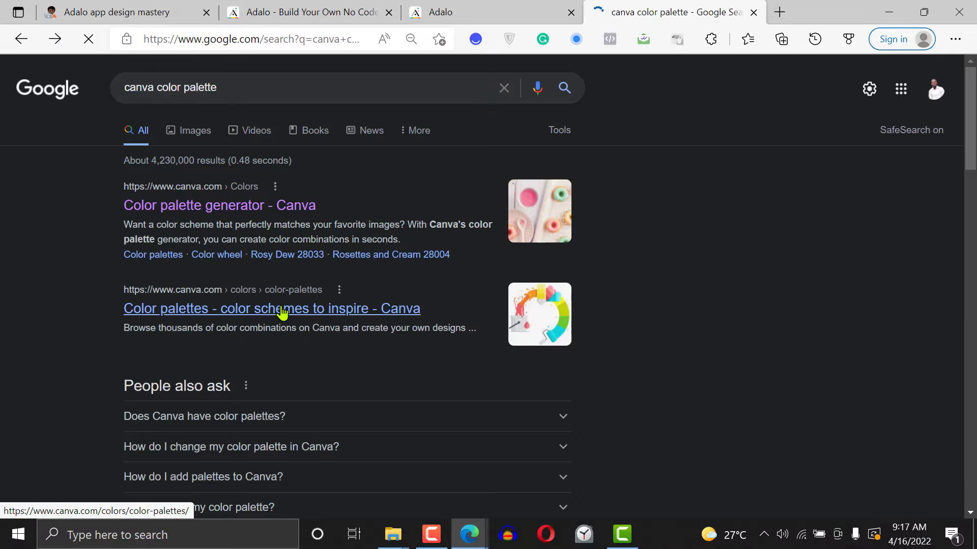
{"action": "scroll", "coordinate": [282, 312], "scroll_direction": "down", "scroll_amount": 5}
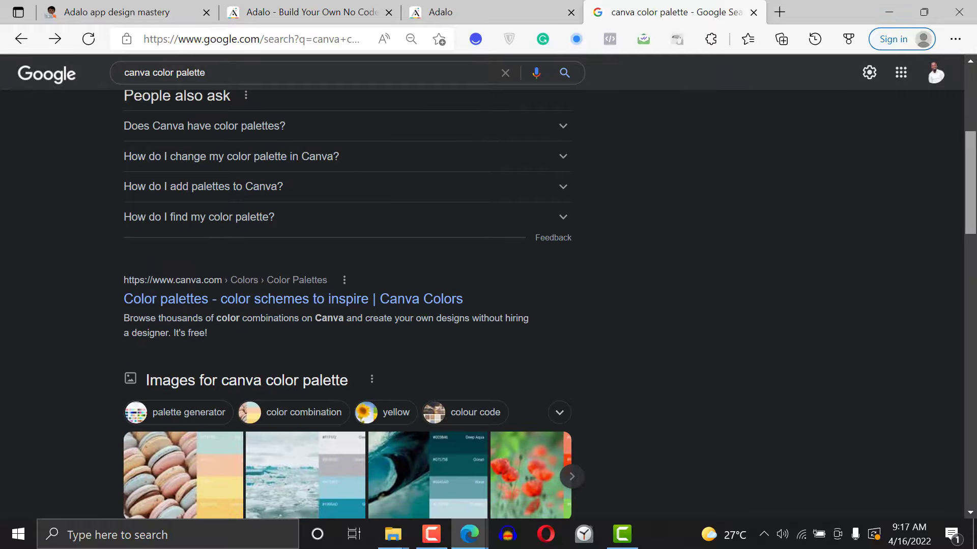
{"action": "scroll", "coordinate": [256, 107], "scroll_direction": "up", "scroll_amount": 5}
Change the web search to "canva color wheel" and open Canva's "Color wheel - color theory and calculator" page
{"action": "left_click", "coordinate": [261, 80]}
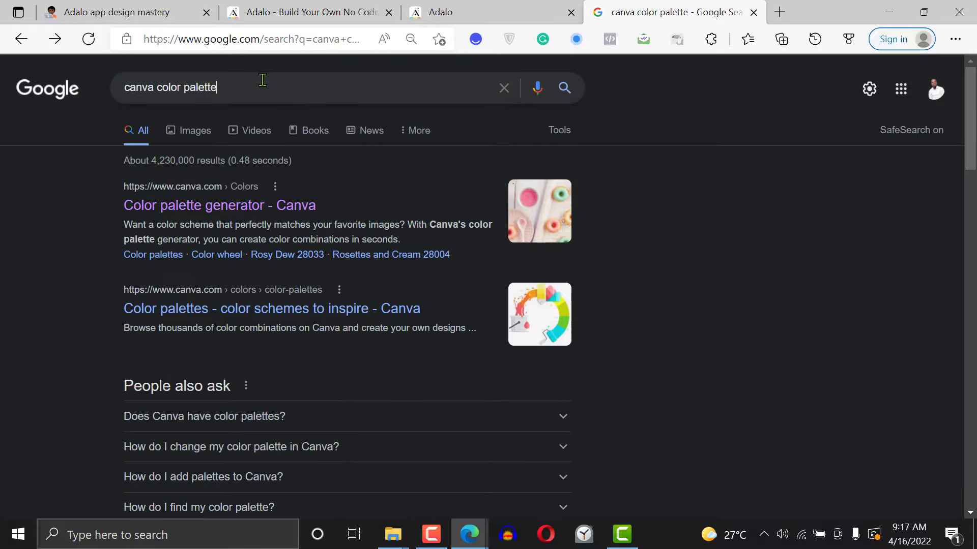
{"action": "key", "text": "BackSpace"}
{"action": "key", "text": "BackSpace"}
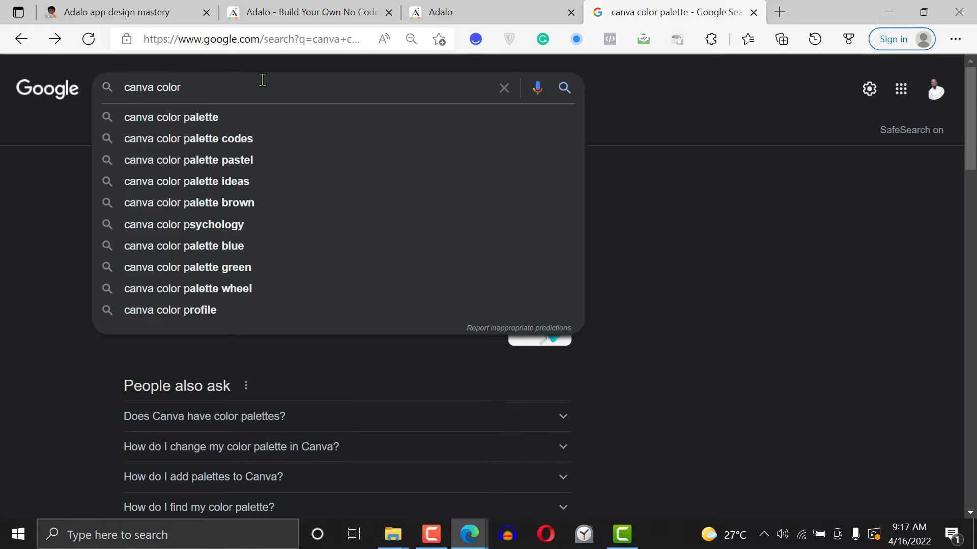
{"action": "type", "text": "wheel"}
{"action": "key", "text": "Return"}
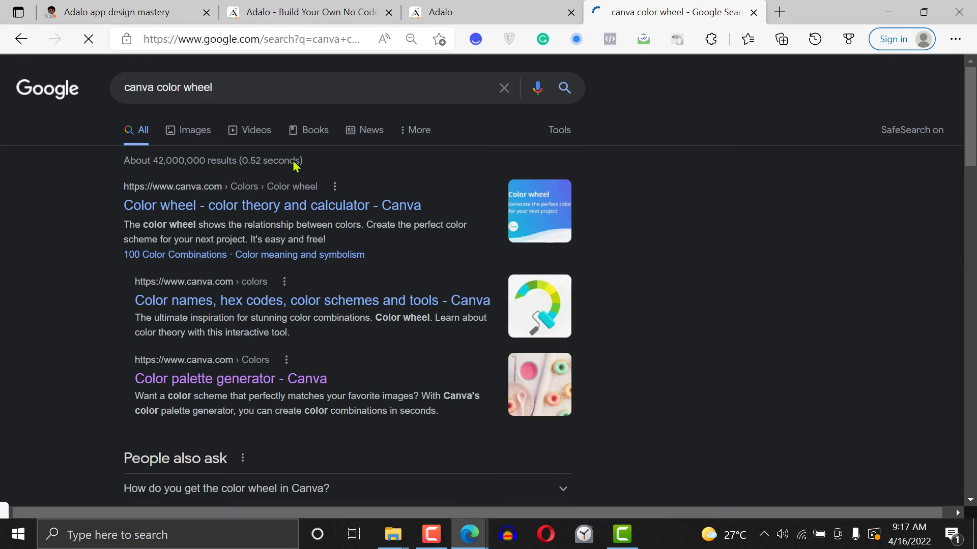
{"action": "left_click", "coordinate": [269, 206]}
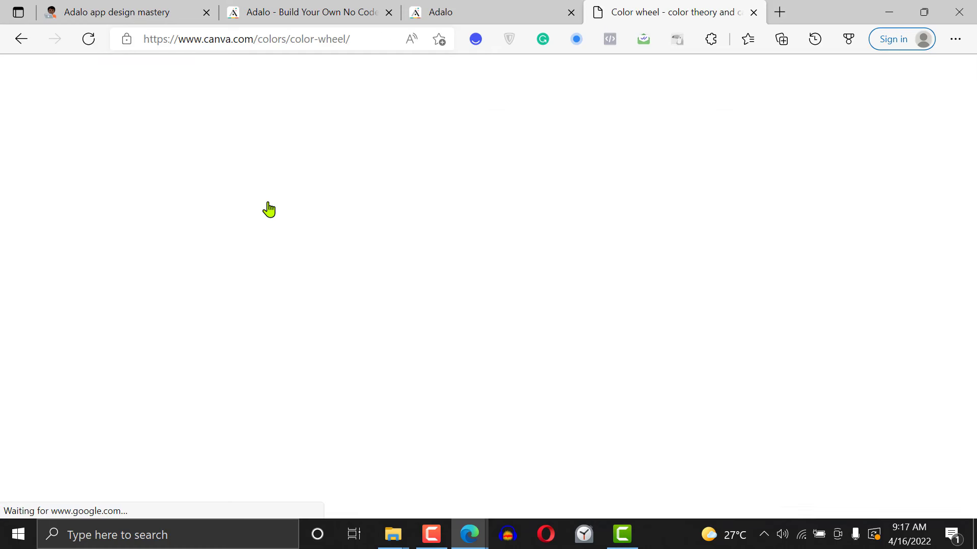
Pick the red color #ef1015 on the color wheel
{"action": "scroll", "coordinate": [973, 84], "scroll_direction": "down", "scroll_amount": 3}
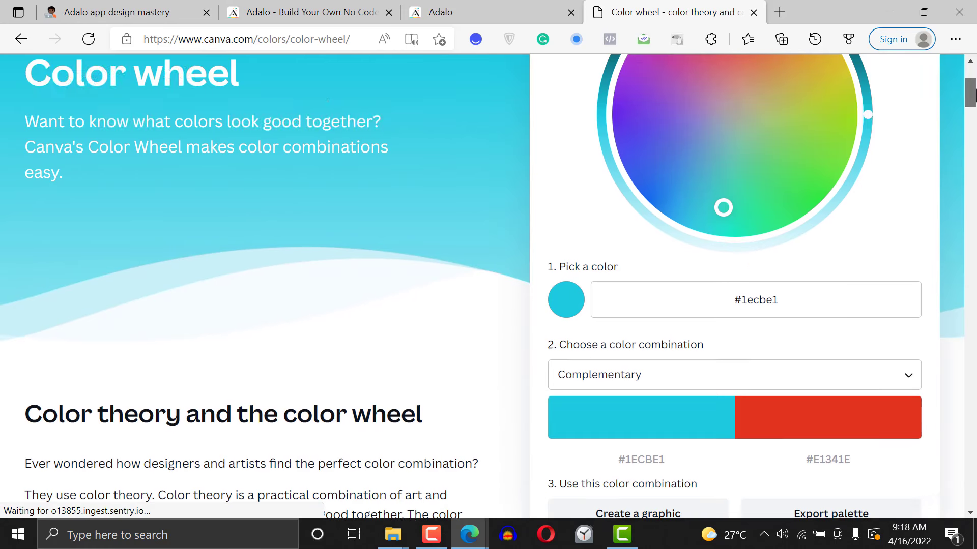
{"action": "left_click", "coordinate": [640, 459]}
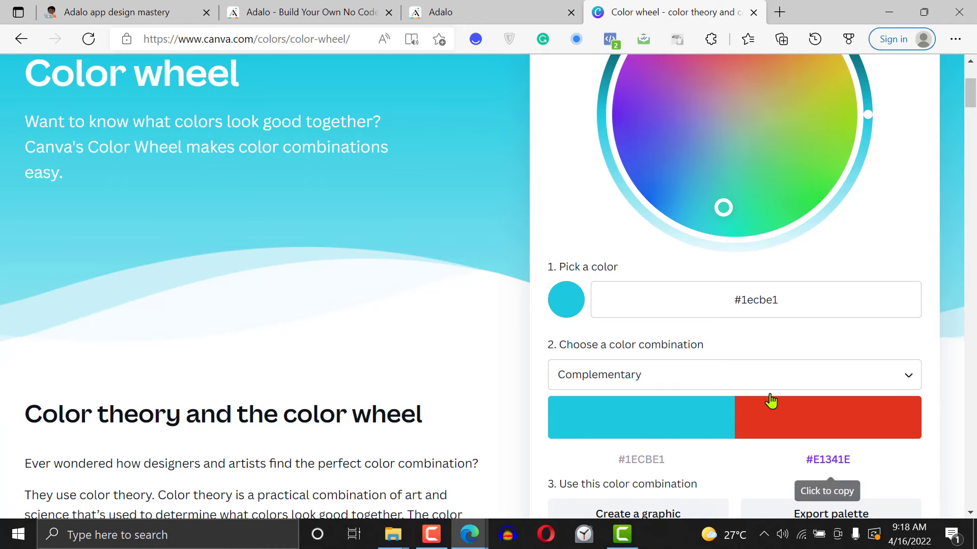
{"action": "left_click_drag", "start_coordinate": [722, 203], "coordinate": [731, 69]}
{"action": "scroll", "coordinate": [707, 306], "scroll_direction": "down", "scroll_amount": 2}
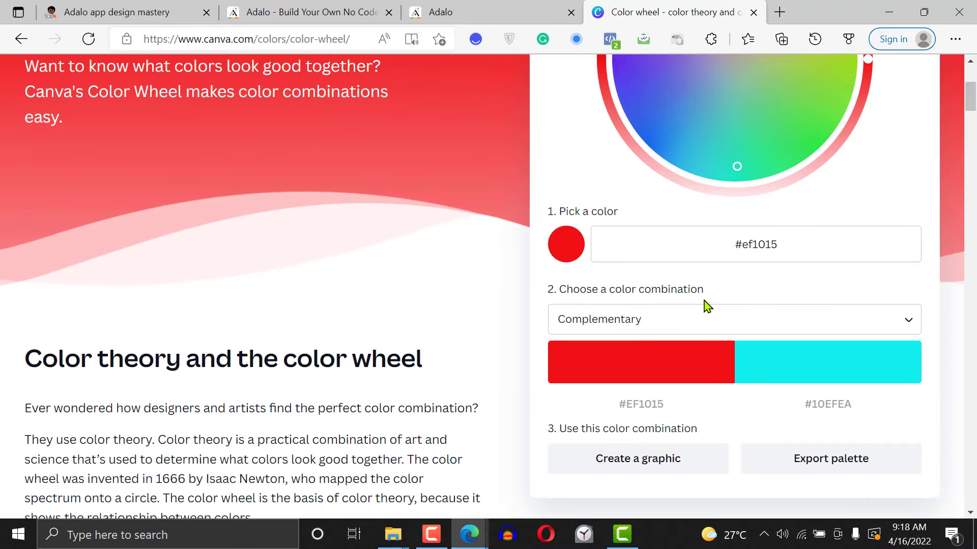
Try the Analogous, Triadic, Tetradic and Complementary color combinations for the picked red
{"action": "left_click", "coordinate": [694, 332]}
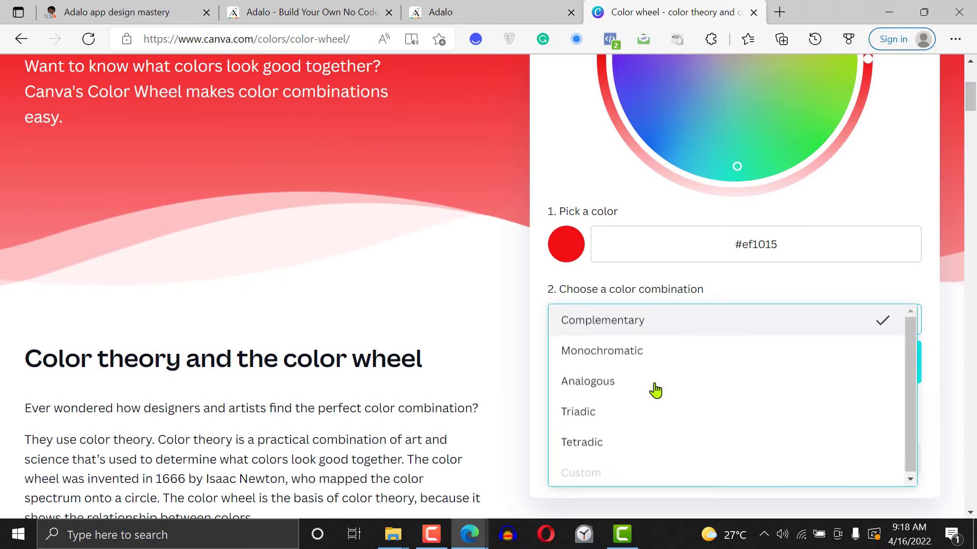
{"action": "left_click", "coordinate": [636, 394]}
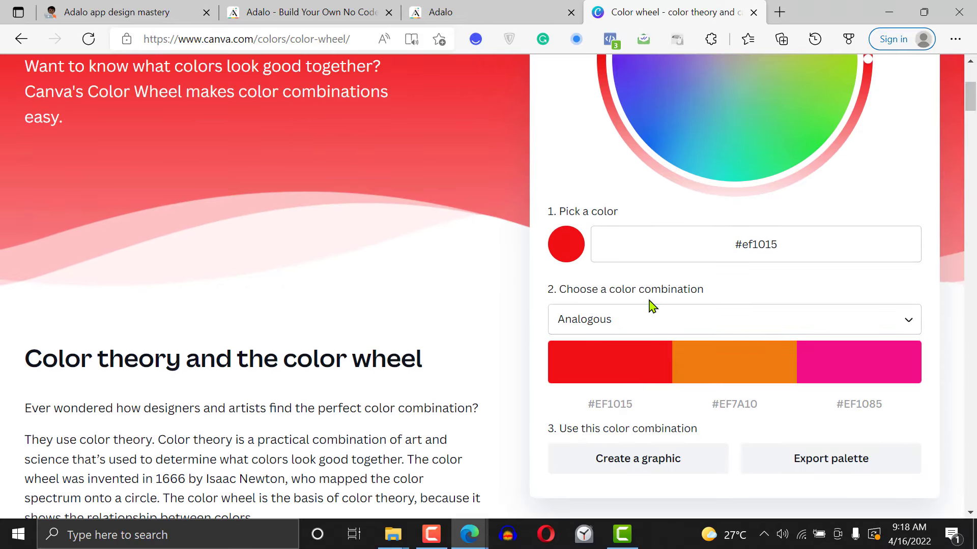
{"action": "left_click_drag", "start_coordinate": [650, 301], "coordinate": [646, 312]}
{"action": "left_click", "coordinate": [619, 416]}
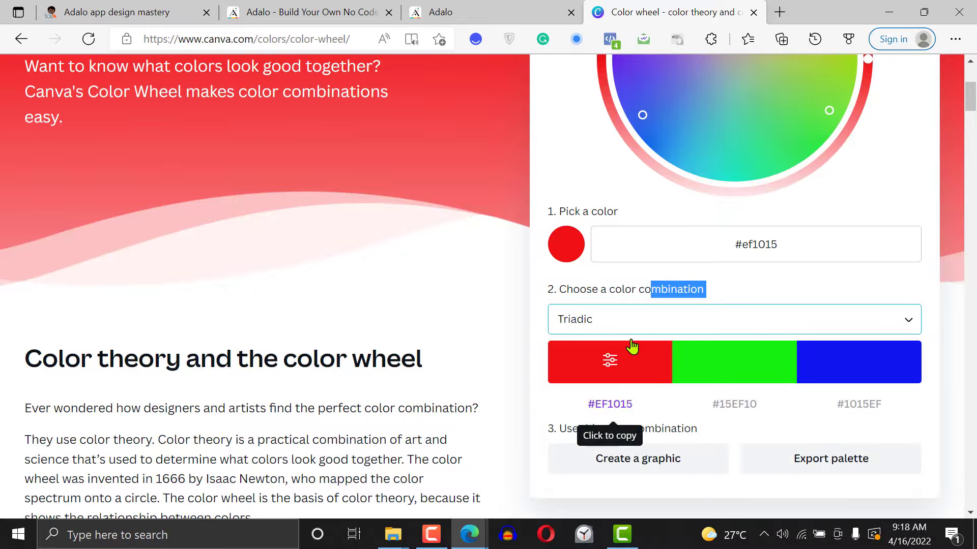
{"action": "left_click", "coordinate": [633, 329]}
{"action": "left_click", "coordinate": [619, 440]}
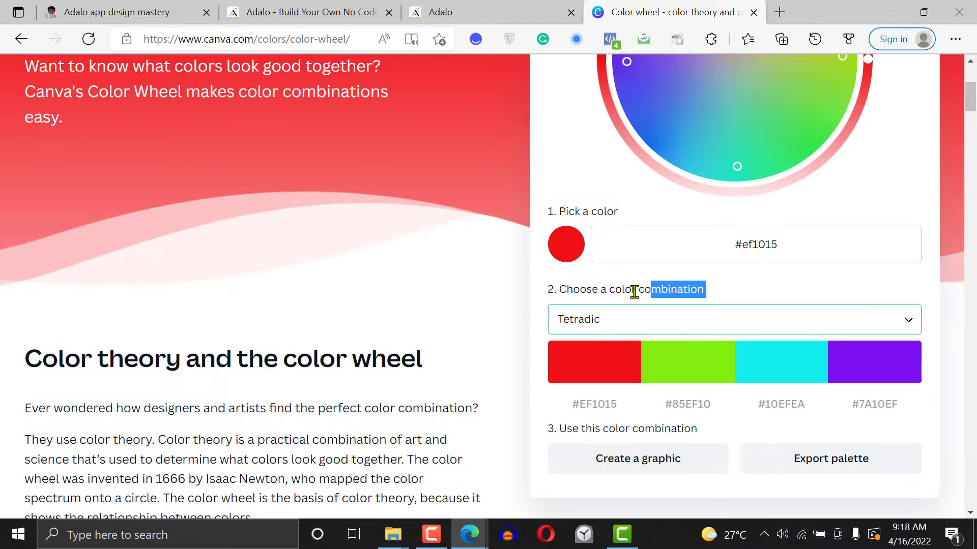
{"action": "left_click", "coordinate": [627, 328]}
{"action": "left_click", "coordinate": [623, 322]}
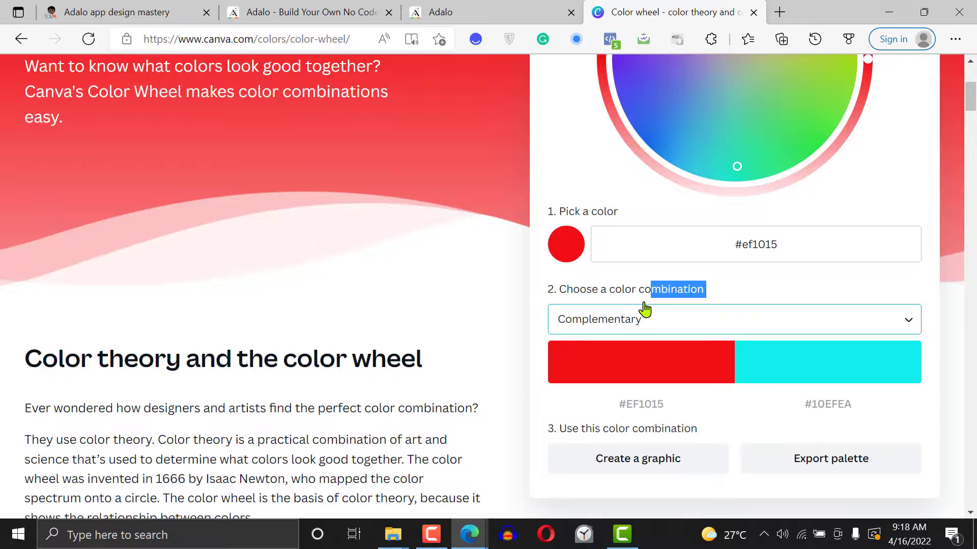
Set the color combination to Monochromatic and pick the blue color #1110ef on the color wheel
{"action": "left_click", "coordinate": [650, 320]}
{"action": "left_click", "coordinate": [648, 358]}
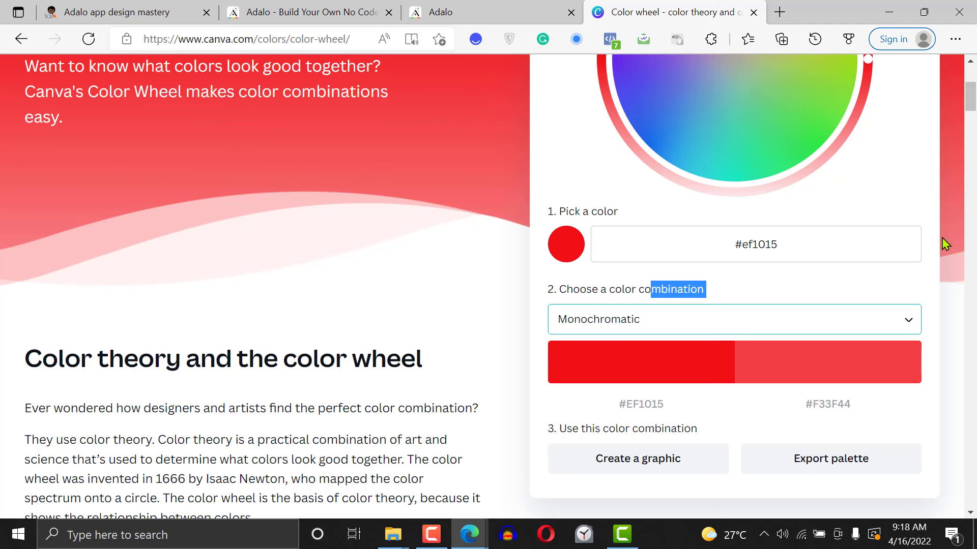
{"action": "left_click_drag", "start_coordinate": [971, 101], "coordinate": [970, 98]}
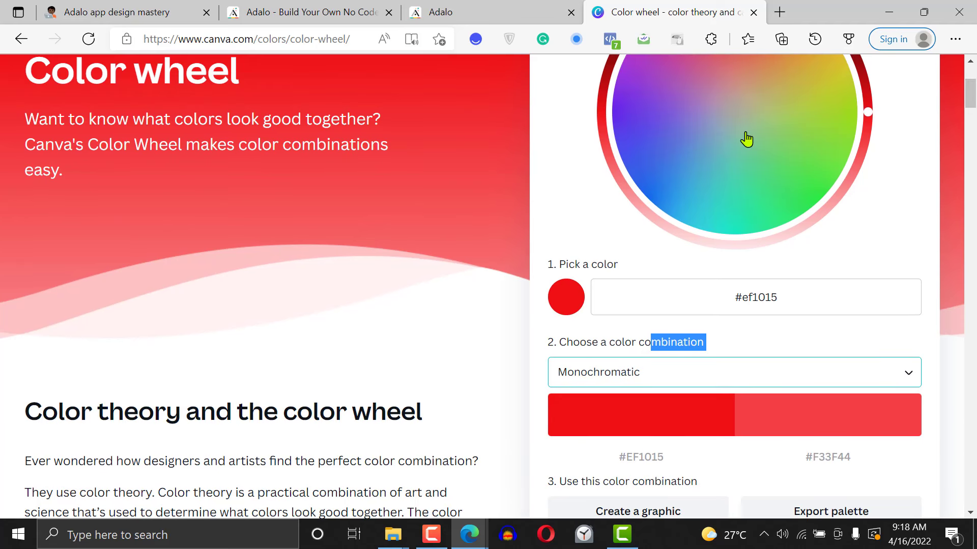
{"action": "left_click", "coordinate": [652, 149]}
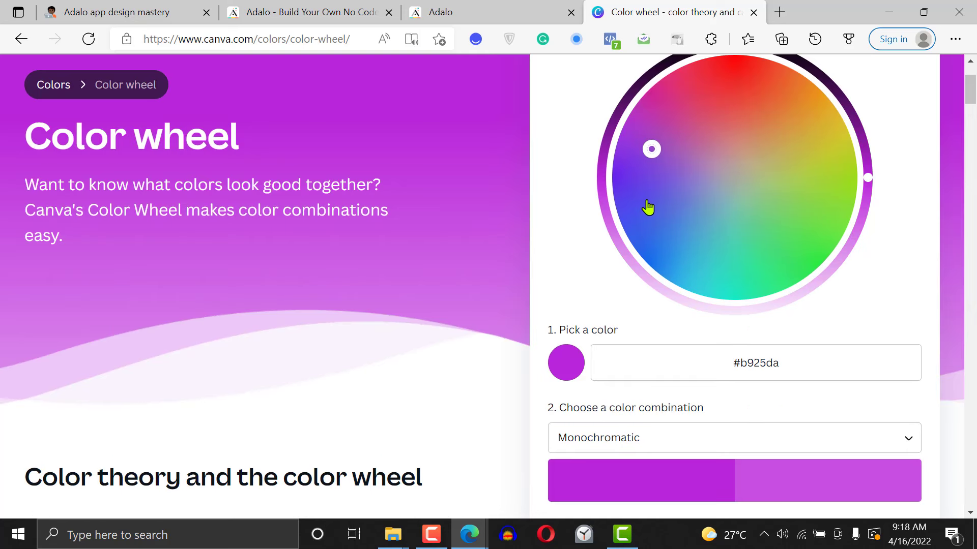
{"action": "left_click_drag", "start_coordinate": [647, 199], "coordinate": [642, 231]}
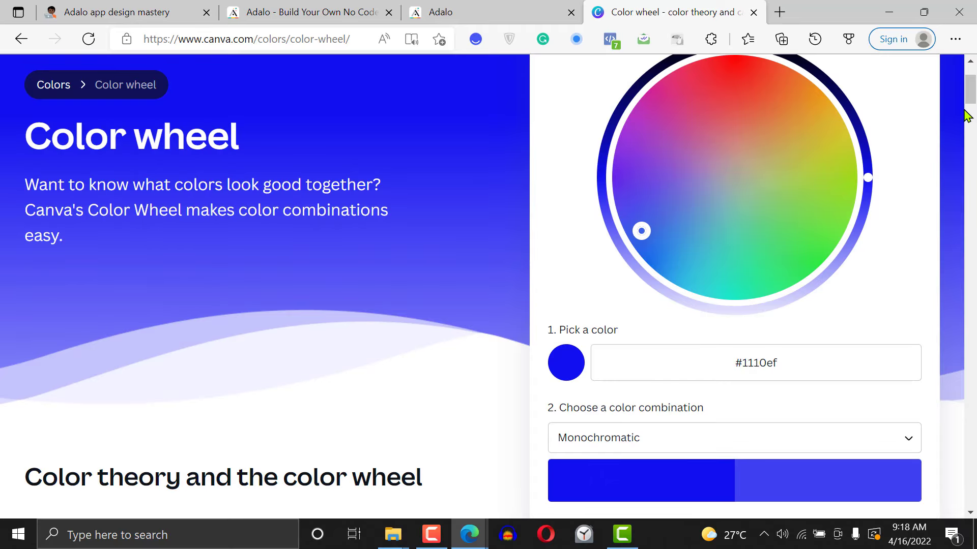
Copy the hex code #1110EF from the palette and set it as the primary color in Adalo's branding settings
{"action": "left_click_drag", "start_coordinate": [970, 95], "coordinate": [970, 109]}
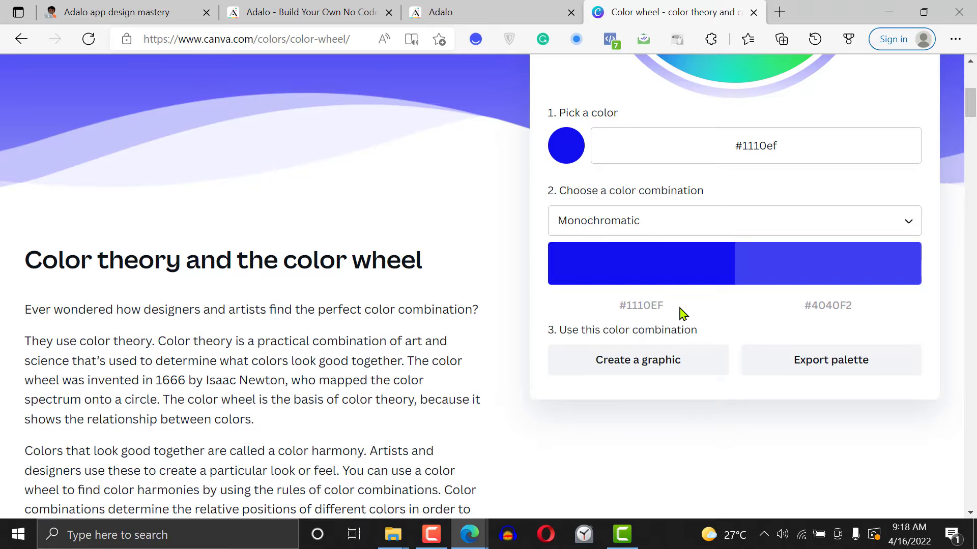
{"action": "left_click", "coordinate": [642, 306]}
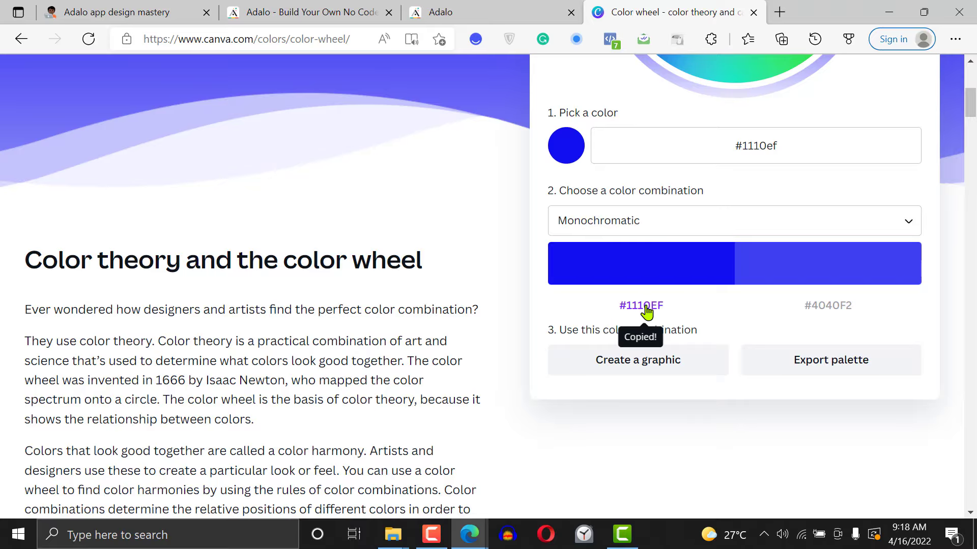
{"action": "left_click", "coordinate": [340, 8]}
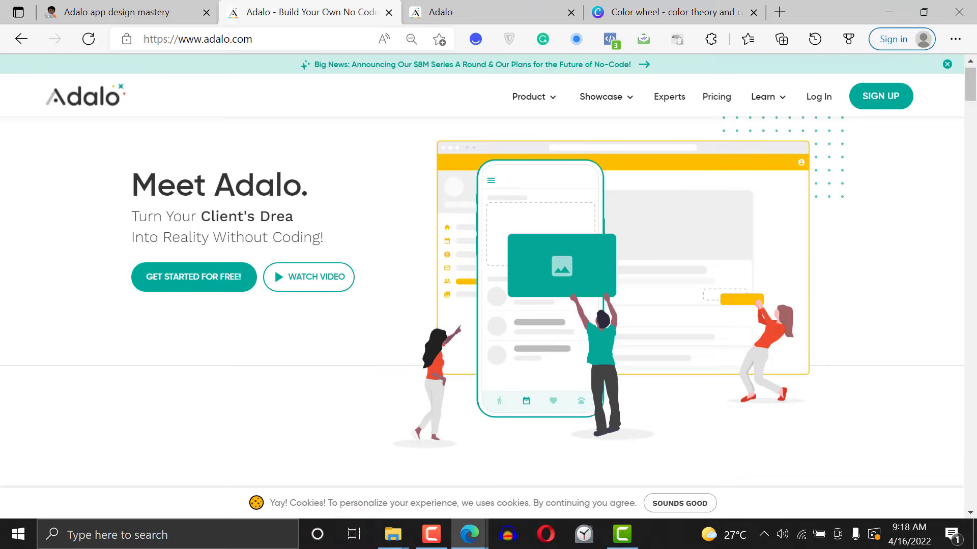
{"action": "left_click", "coordinate": [439, 11]}
{"action": "left_click", "coordinate": [444, 277]}
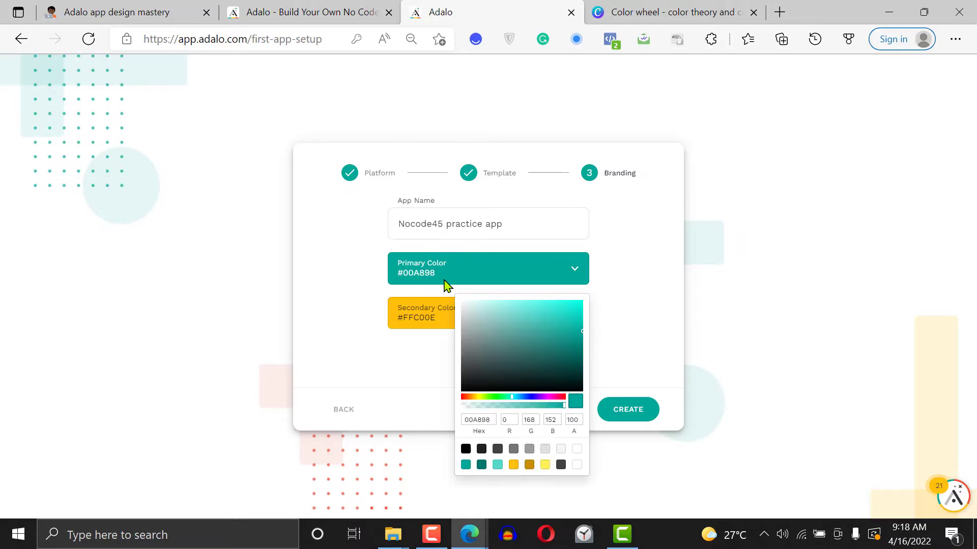
{"action": "double_click", "coordinate": [487, 417]}
{"action": "key", "text": "ctrl+v"}
Copy the hex code #4040F2 from Canva's palette, set it as the Adalo app's secondary color and create the app
{"action": "left_click", "coordinate": [666, 10]}
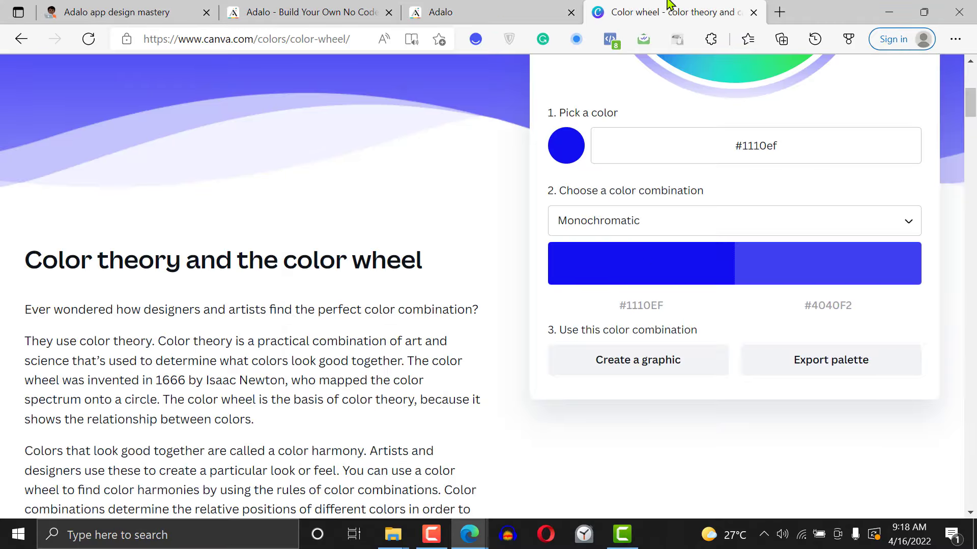
{"action": "left_click", "coordinate": [838, 305]}
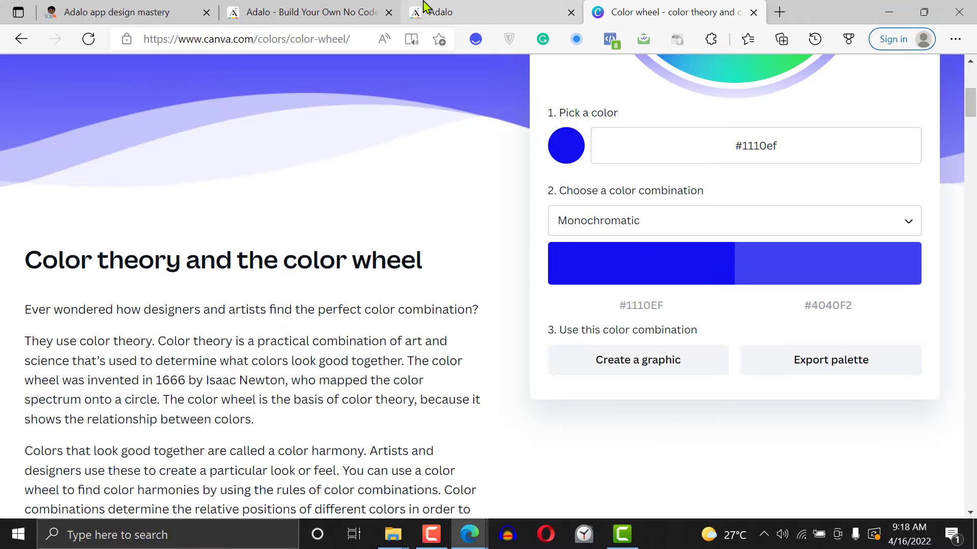
{"action": "left_click", "coordinate": [440, 12]}
{"action": "left_click", "coordinate": [440, 316]}
{"action": "double_click", "coordinate": [446, 308]}
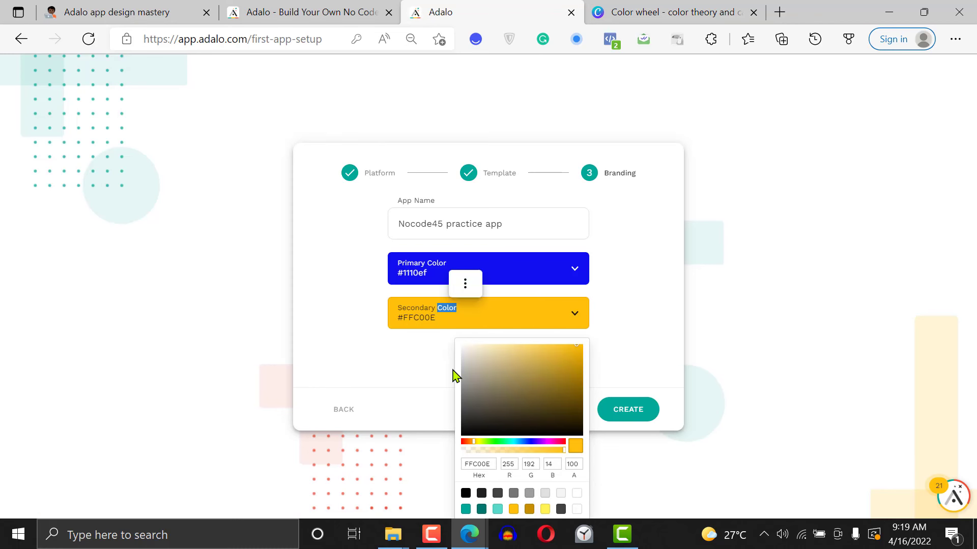
{"action": "double_click", "coordinate": [486, 464]}
{"action": "key", "text": "ctrl+v"}
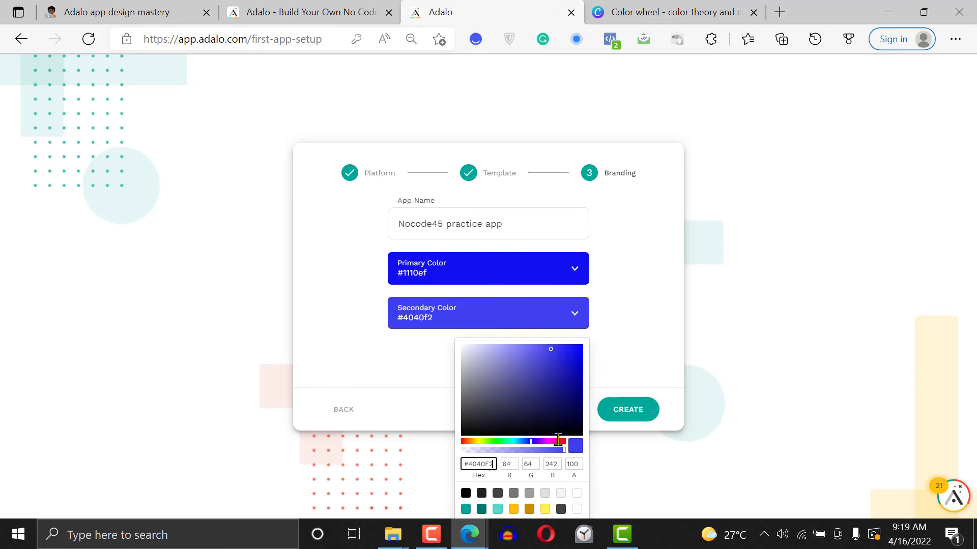
{"action": "left_click", "coordinate": [623, 346]}
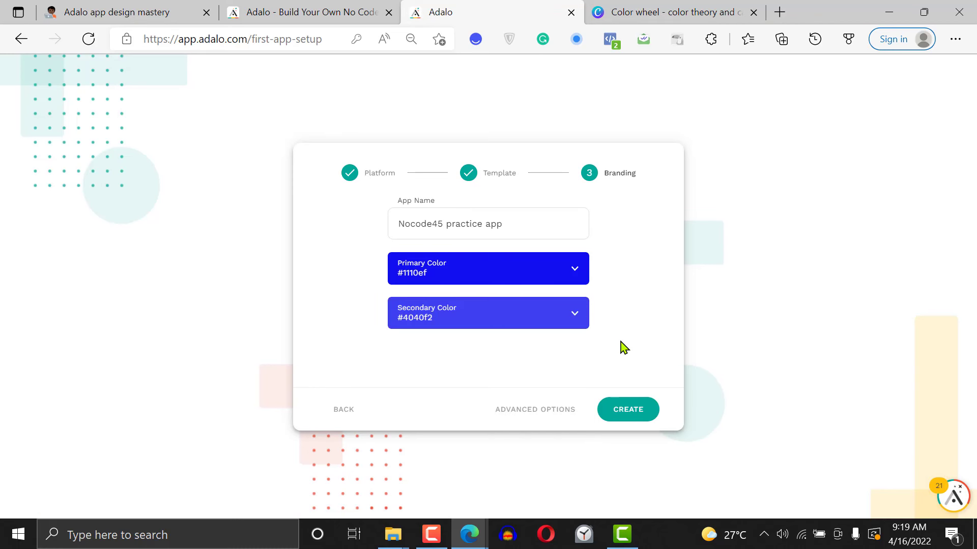
{"action": "left_click", "coordinate": [627, 413]}
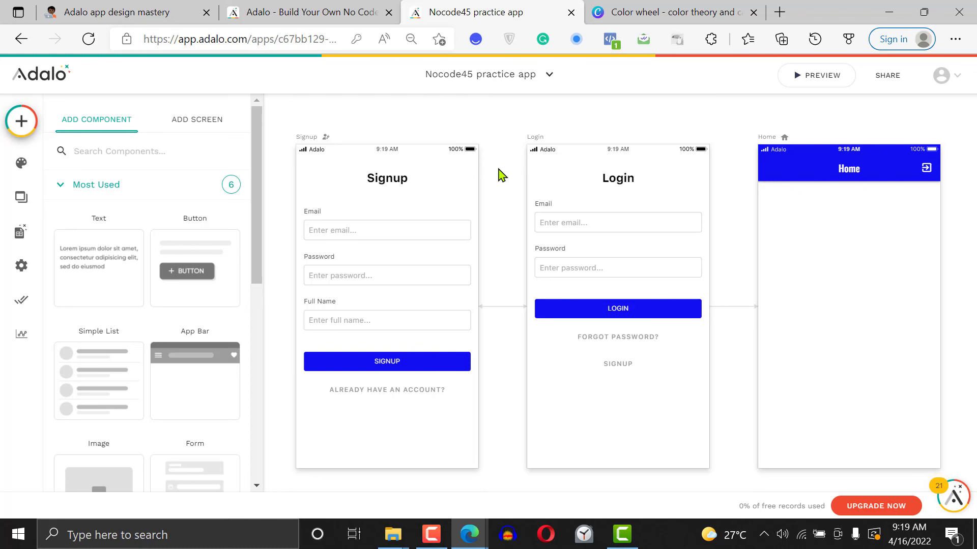
Examine the Signup form's settings and form fields, and view the Signup and Login screens up close
{"action": "left_click", "coordinate": [499, 175]}
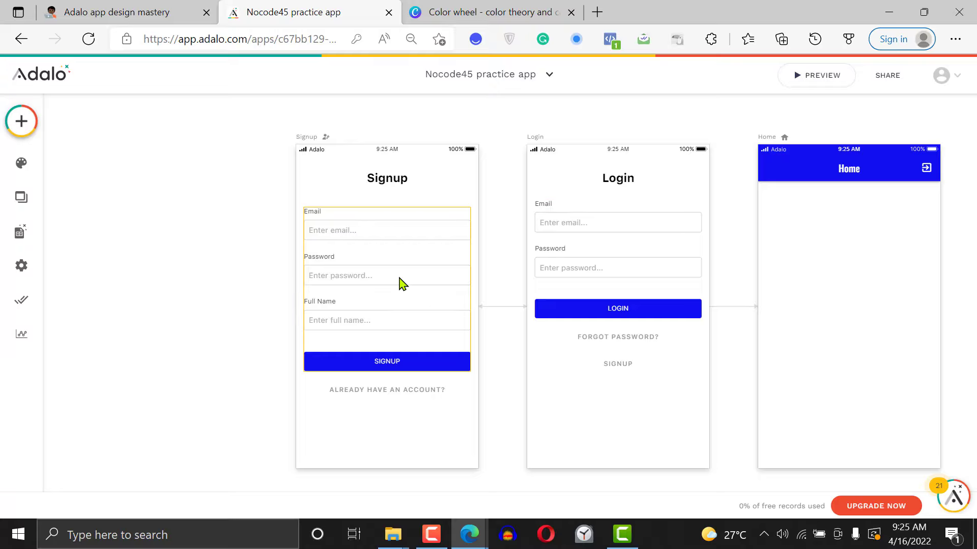
{"action": "left_click", "coordinate": [402, 283]}
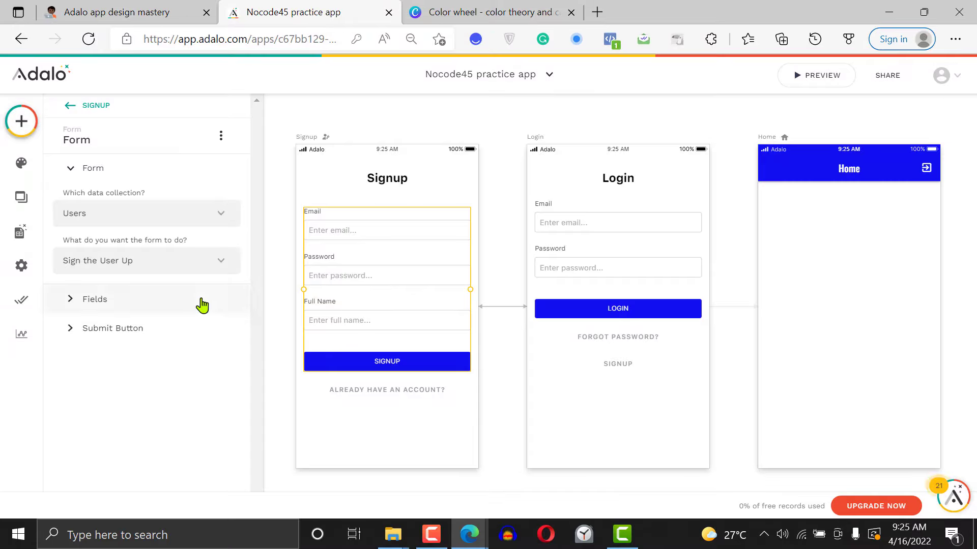
{"action": "left_click", "coordinate": [153, 304]}
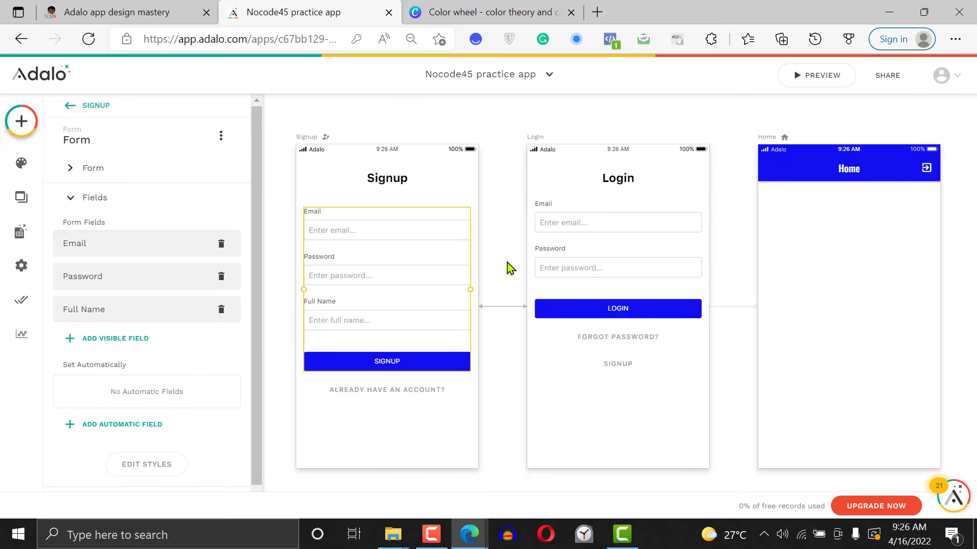
{"action": "left_click", "coordinate": [507, 268]}
{"action": "scroll", "coordinate": [509, 269], "scroll_direction": "up", "scroll_amount": 2}
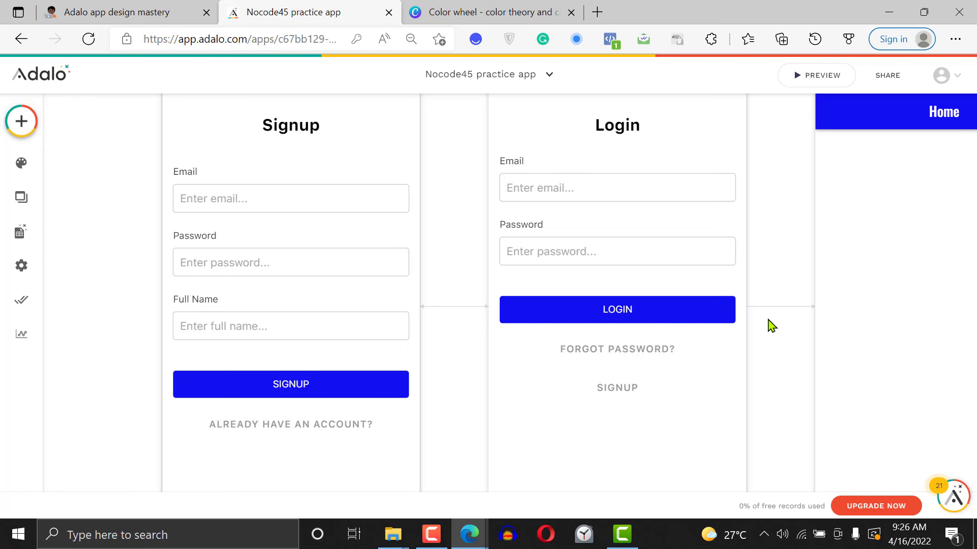
{"action": "key", "text": "ctrl+minus"}
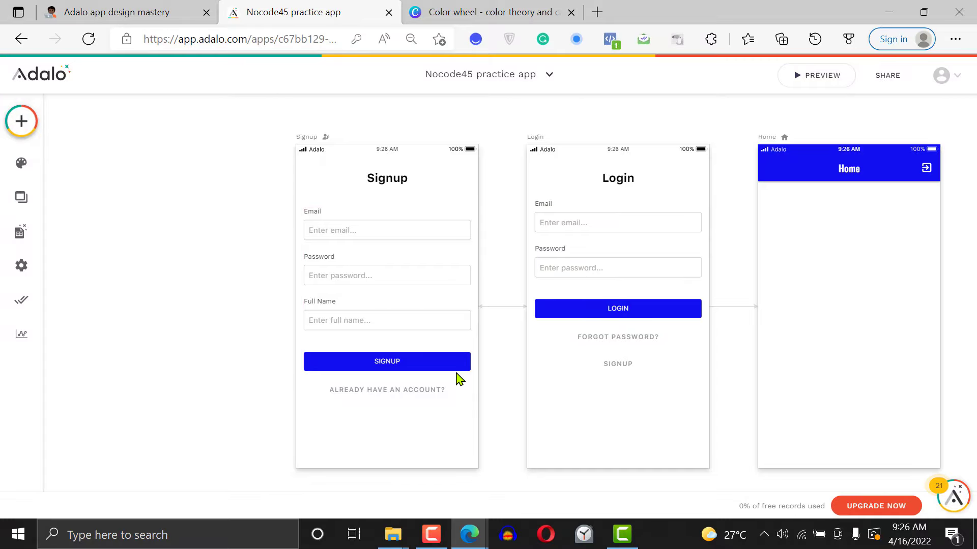
Preview the app, go through the Login, Password Reset and Signup screens, and close the preview
{"action": "left_click", "coordinate": [804, 77]}
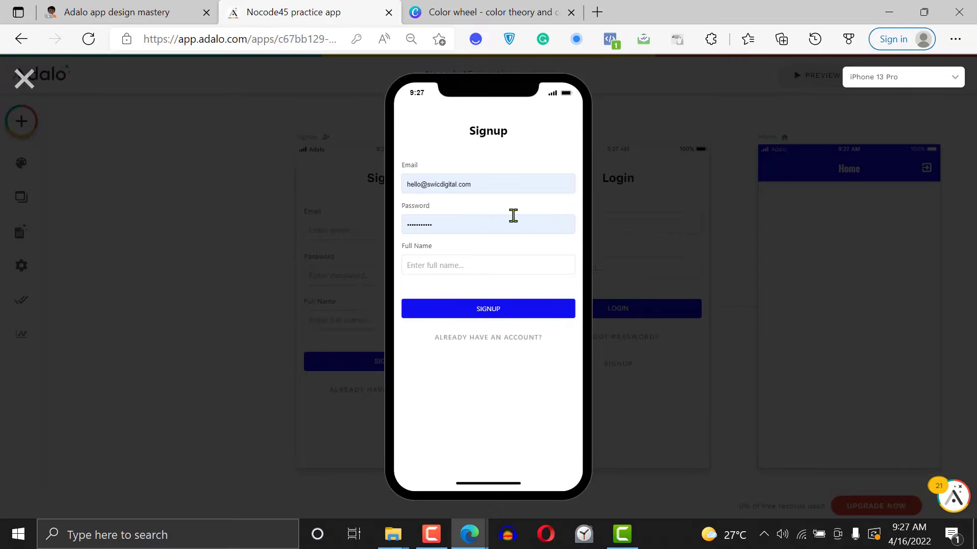
{"action": "left_click", "coordinate": [485, 339]}
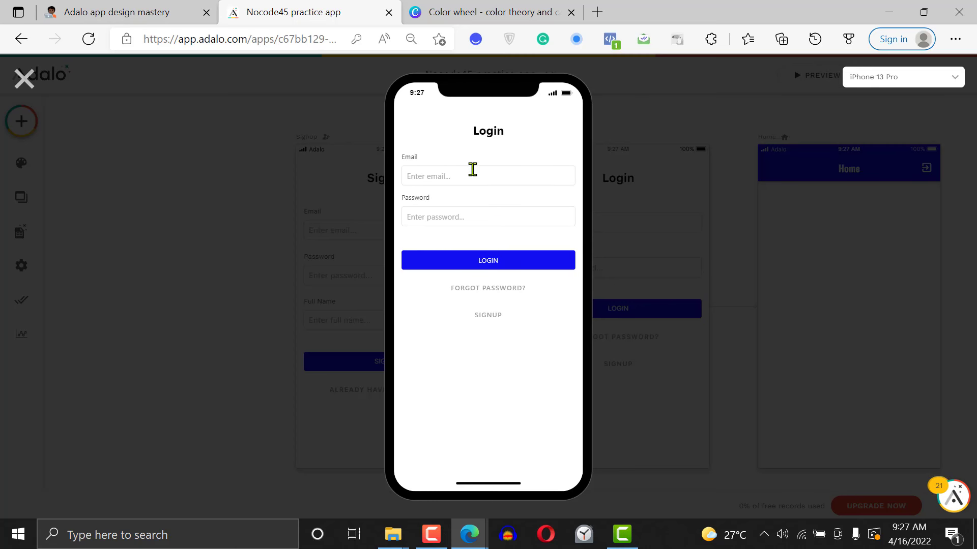
{"action": "left_click", "coordinate": [488, 290]}
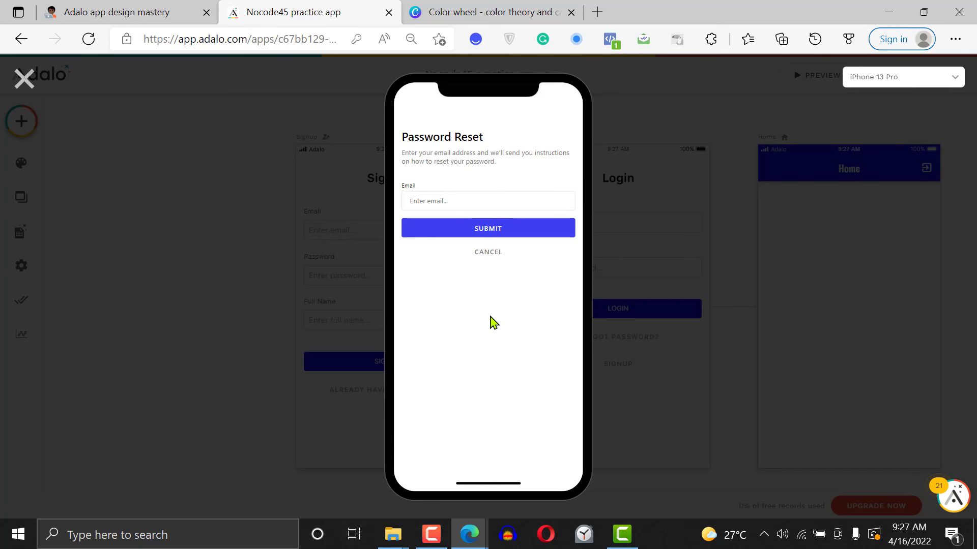
{"action": "left_click", "coordinate": [490, 252]}
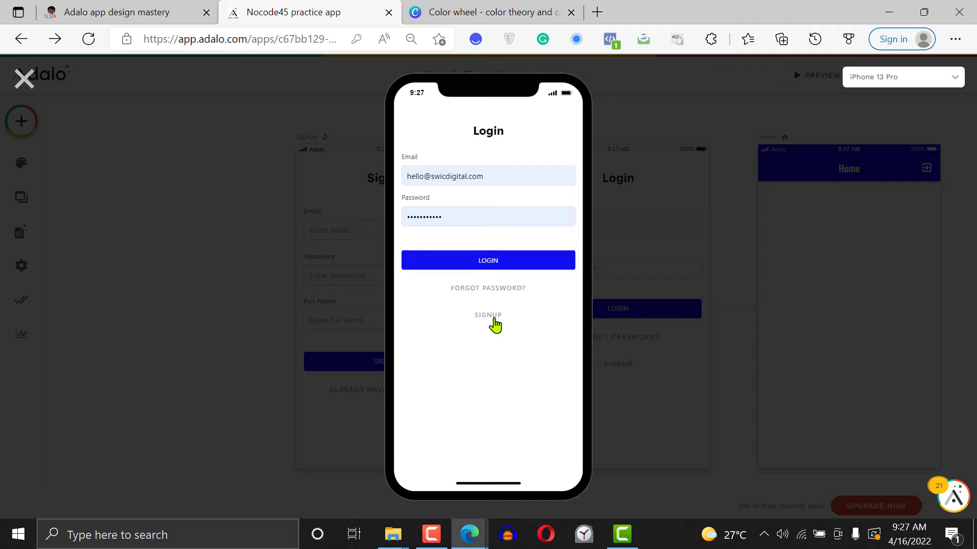
{"action": "left_click", "coordinate": [494, 325]}
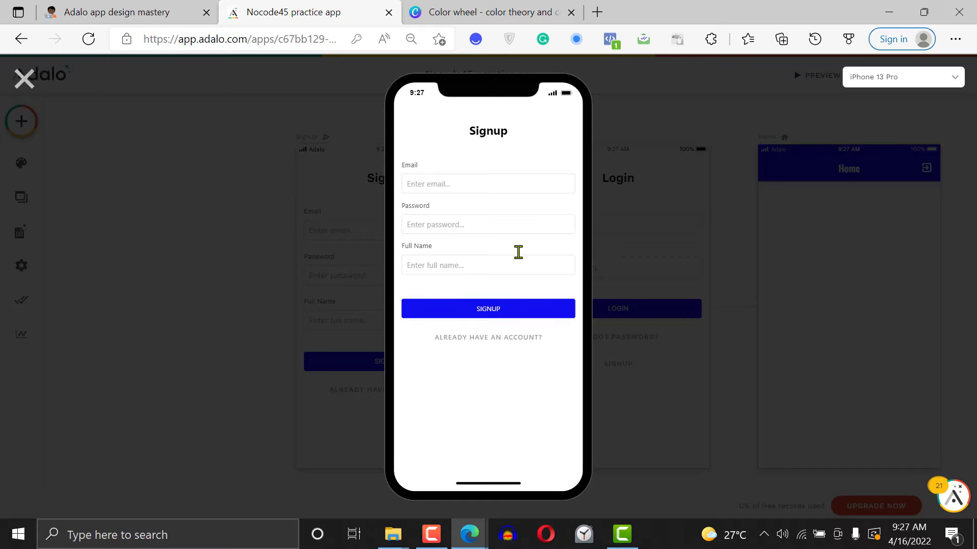
{"action": "left_click", "coordinate": [23, 79]}
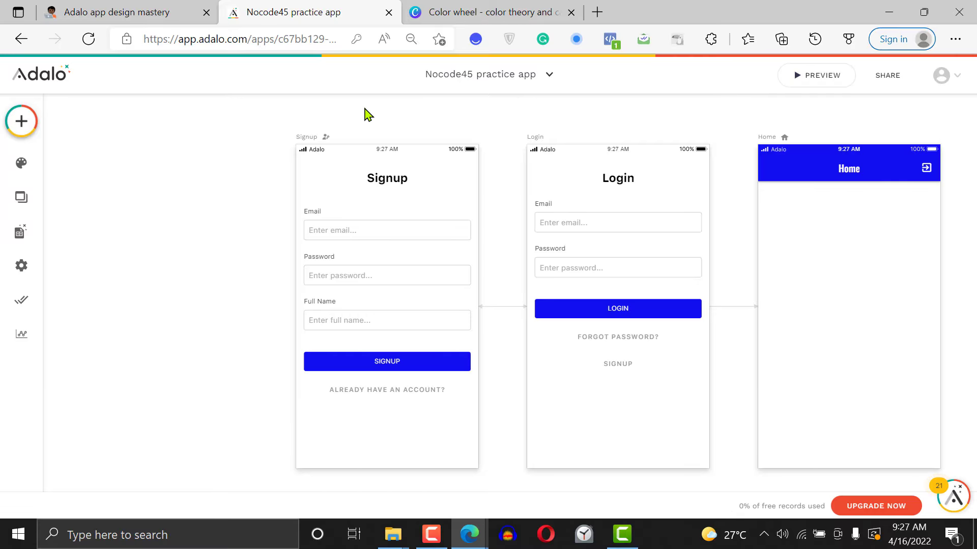
Inspect the submit button's click actions on the Signup form and on the Login form
{"action": "left_click", "coordinate": [404, 364]}
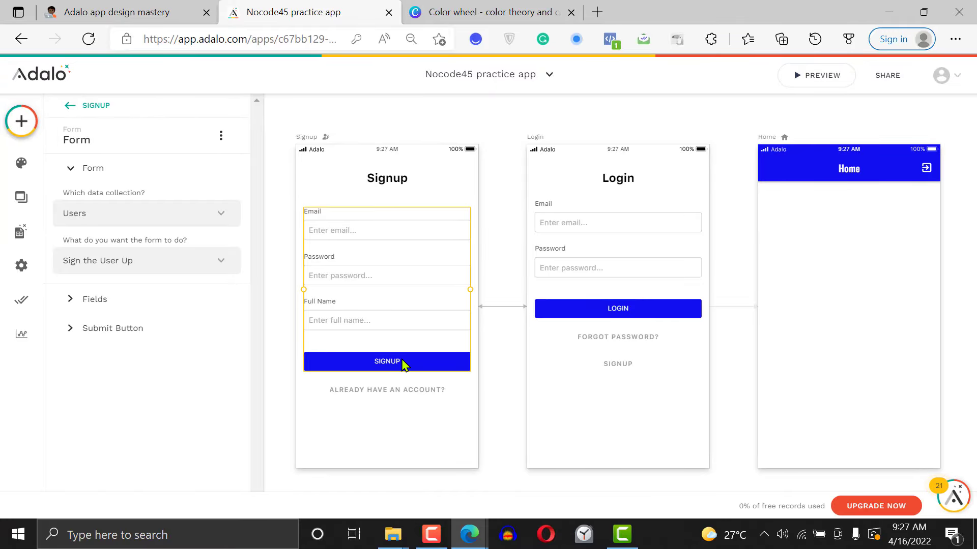
{"action": "left_click", "coordinate": [127, 336]}
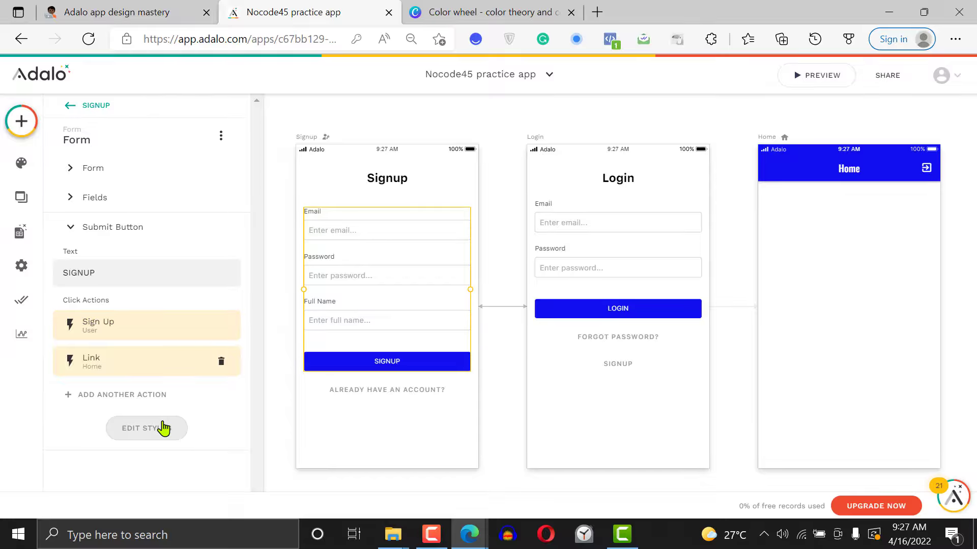
{"action": "left_click", "coordinate": [613, 309]}
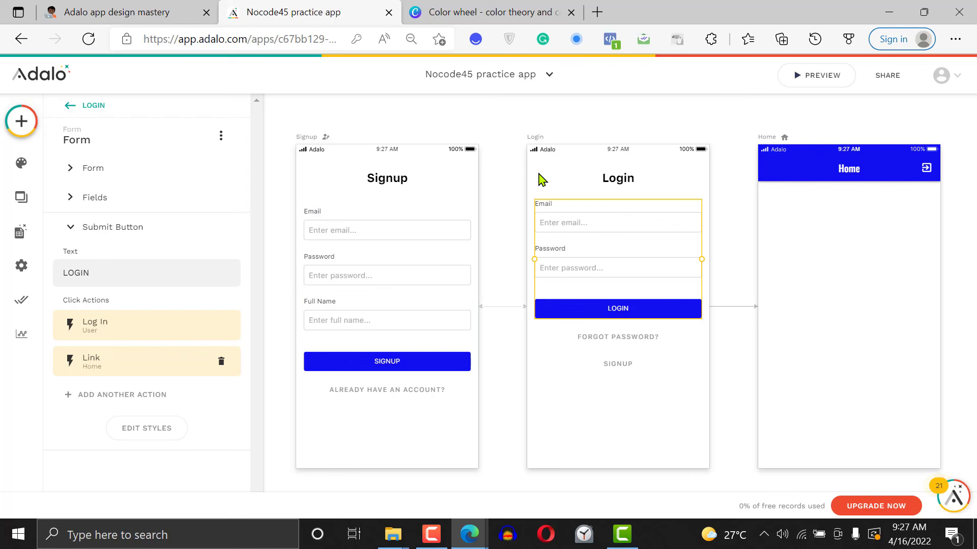
Inspect the Login screen's available data and the Signup screen's styles and available data
{"action": "left_click", "coordinate": [536, 144]}
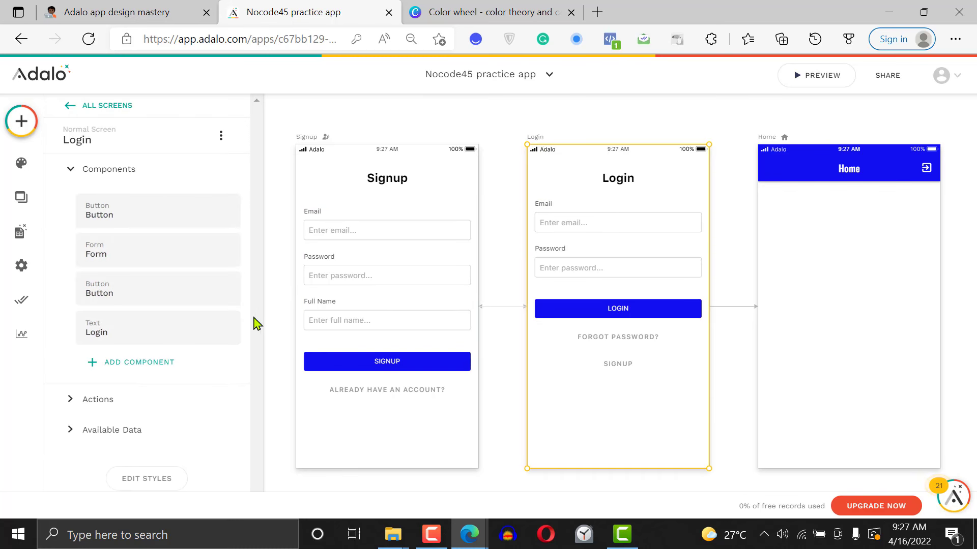
{"action": "left_click", "coordinate": [132, 432]}
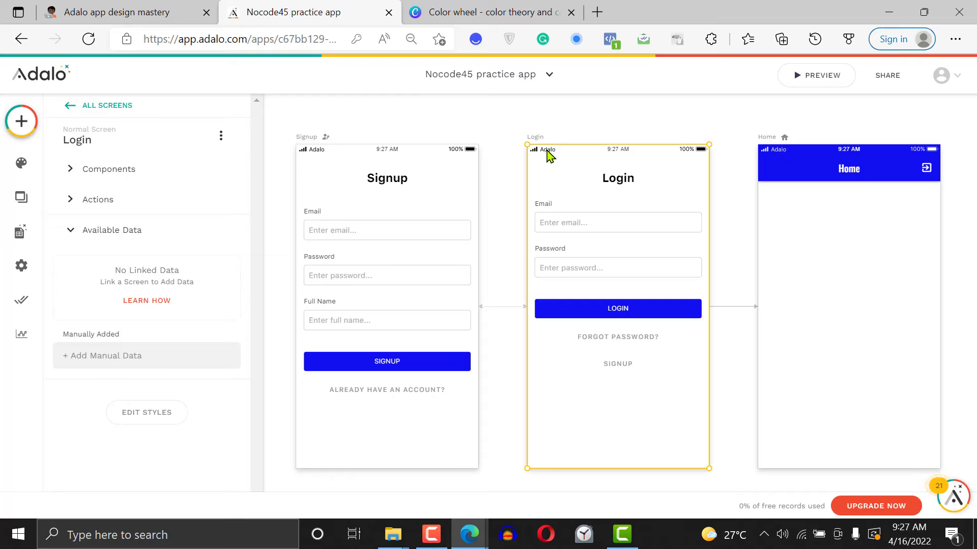
{"action": "left_click", "coordinate": [309, 145]}
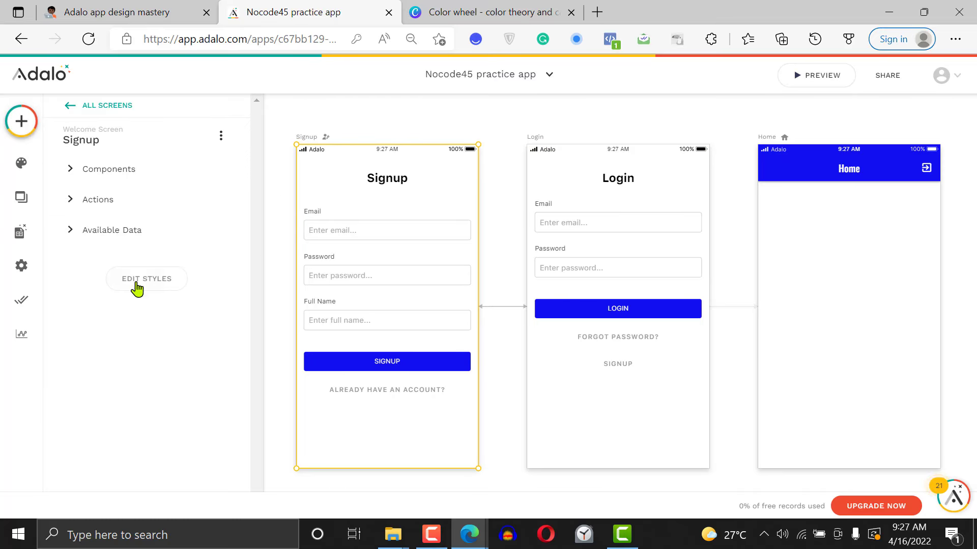
{"action": "left_click", "coordinate": [135, 288]}
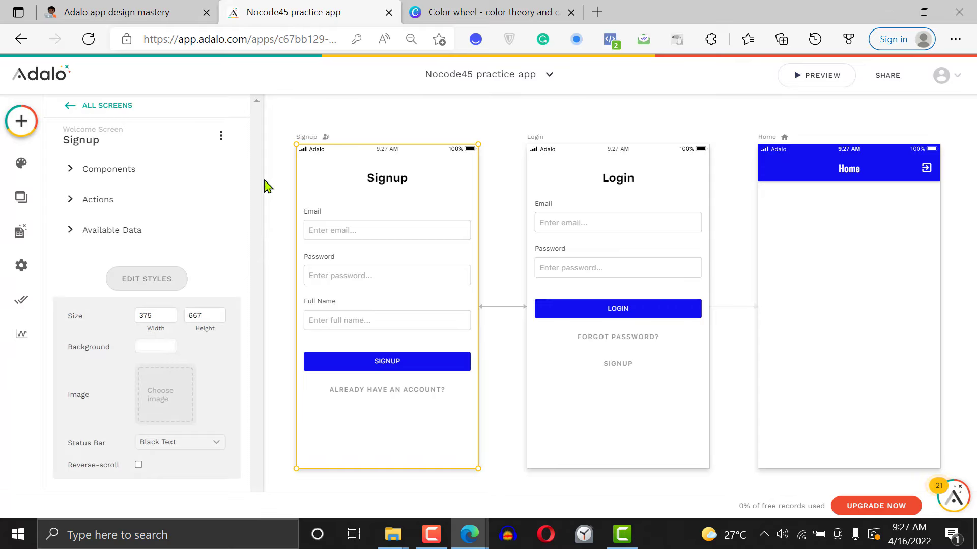
{"action": "left_click", "coordinate": [133, 228]}
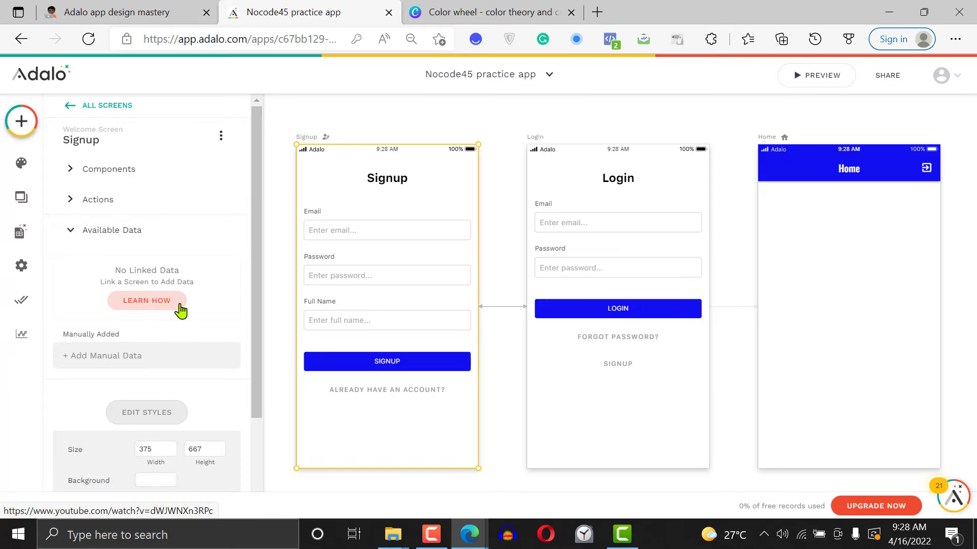
Try adding a manual data entry to the Home screen's available data, dismissing the name suggestions
{"action": "left_click", "coordinate": [768, 138]}
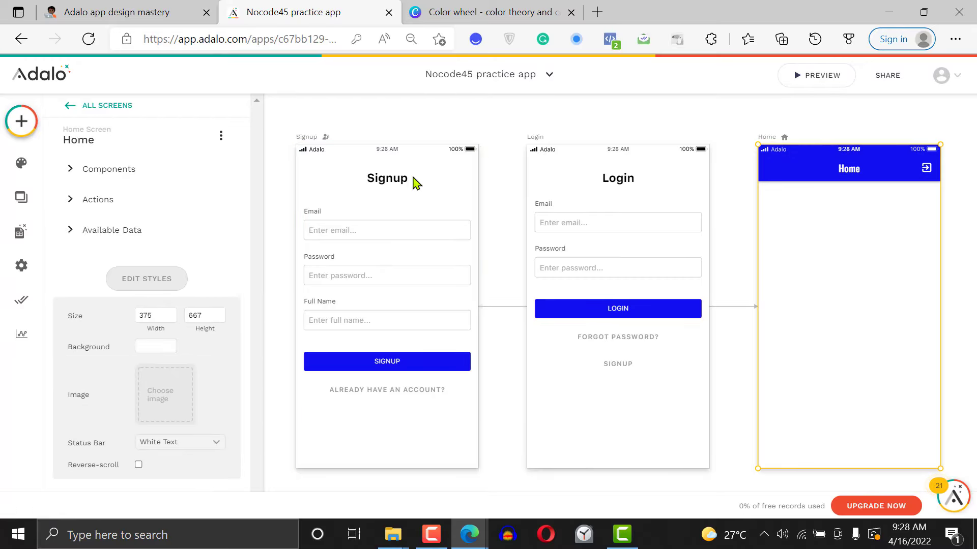
{"action": "left_click", "coordinate": [156, 228]}
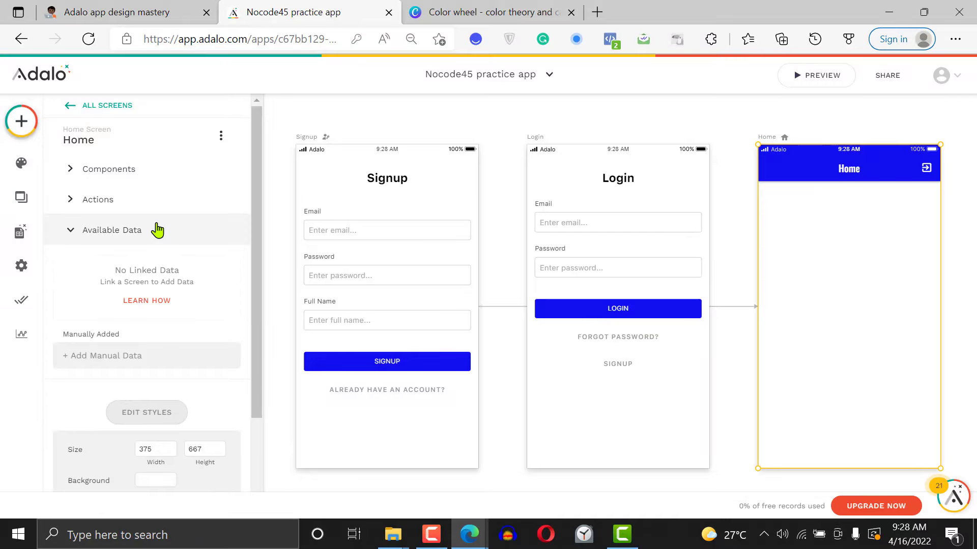
{"action": "left_click", "coordinate": [133, 358]}
{"action": "left_click", "coordinate": [86, 349]}
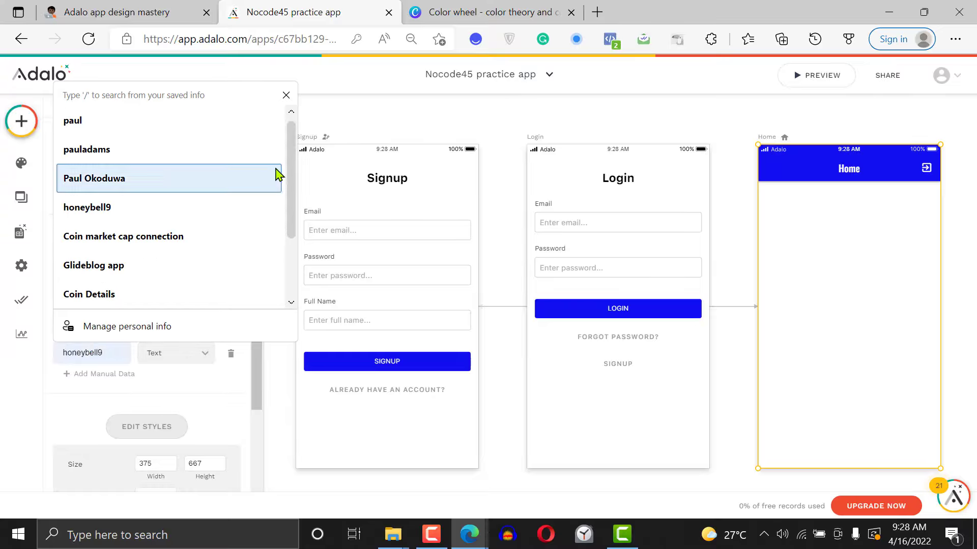
{"action": "left_click", "coordinate": [286, 95]}
{"action": "left_click", "coordinate": [395, 102]}
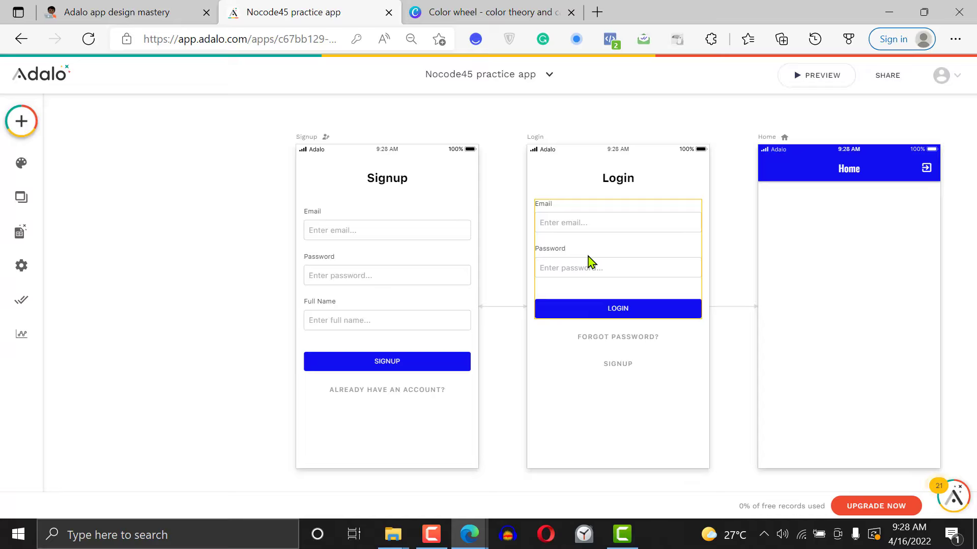
{"action": "left_click", "coordinate": [404, 290]}
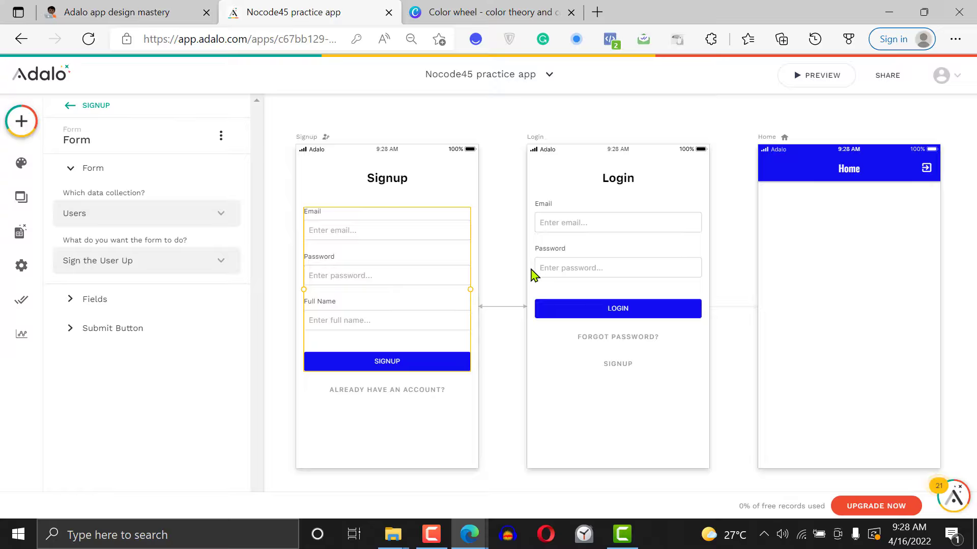
{"action": "left_click", "coordinate": [731, 223]}
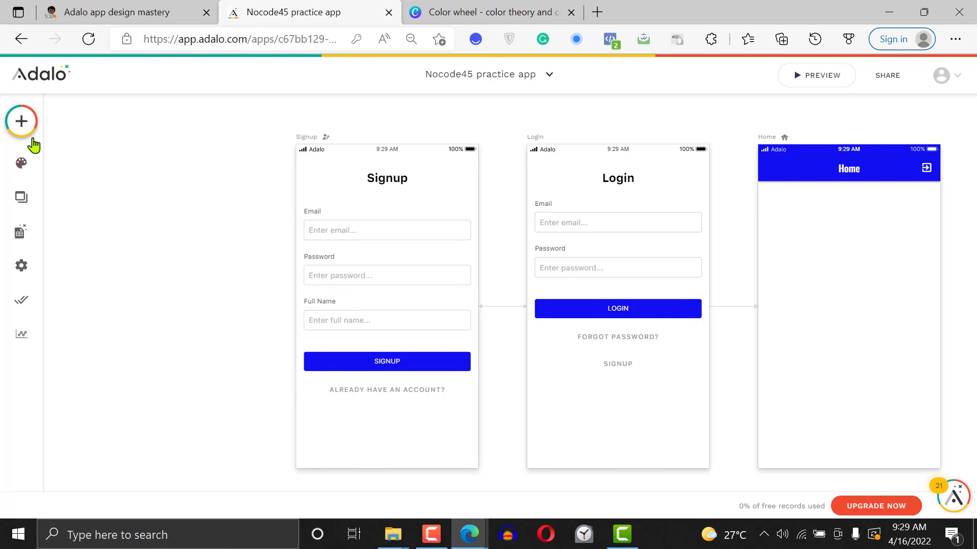
Add a text component below the Home screen's app bar and set its content to the logged-in user's Full Name as magic text
{"action": "left_click", "coordinate": [22, 128]}
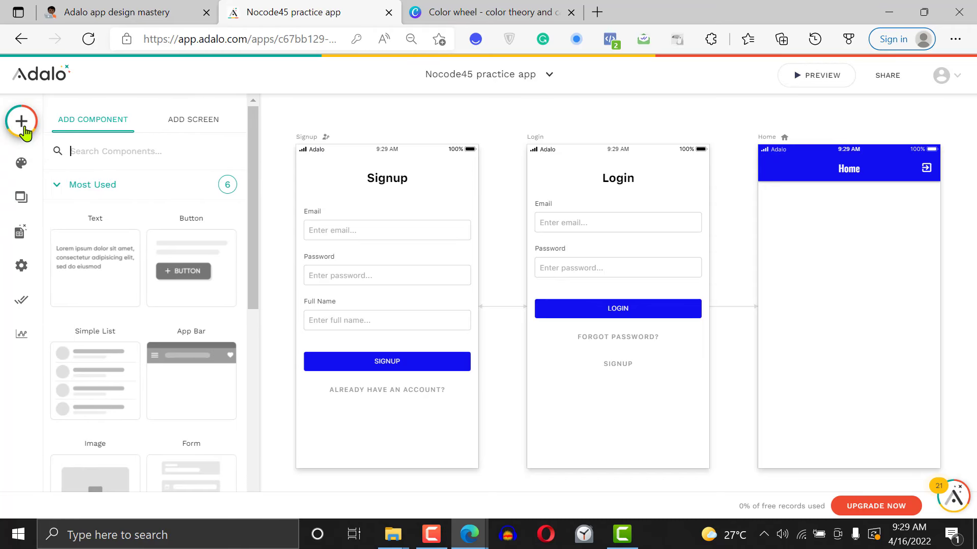
{"action": "left_click_drag", "start_coordinate": [99, 232], "coordinate": [792, 213]}
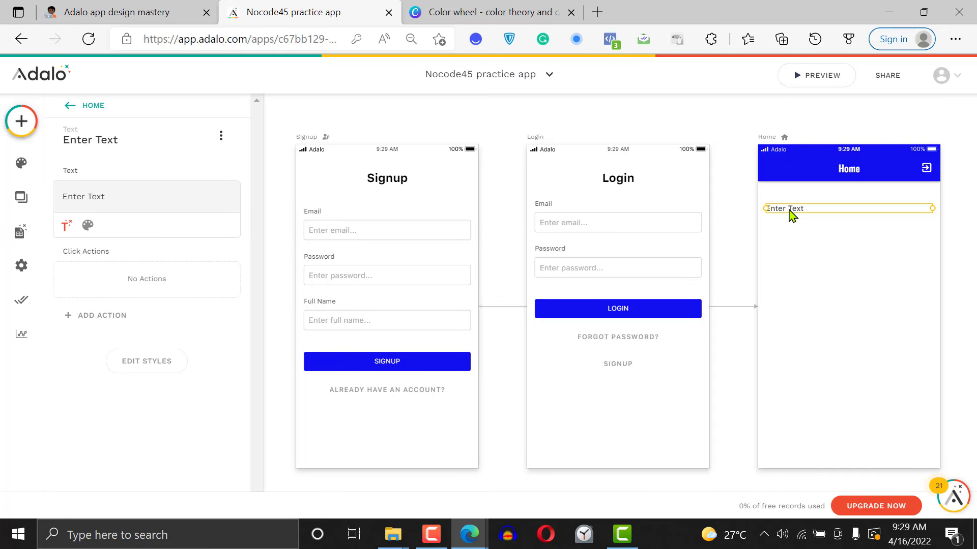
{"action": "left_click", "coordinate": [125, 197]}
{"action": "key", "text": "ctrl+a"}
{"action": "key", "text": "BackSpace"}
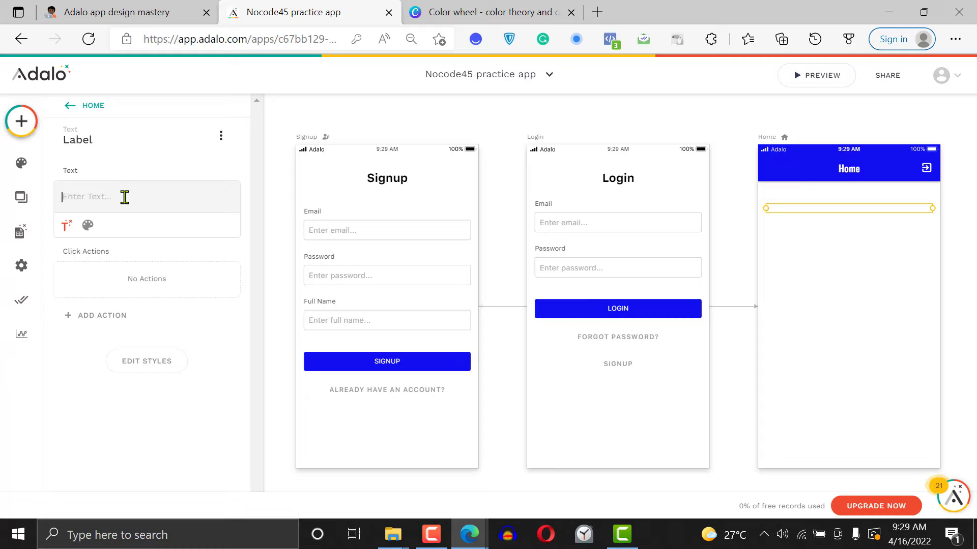
{"action": "left_click", "coordinate": [67, 226]}
{"action": "mouse_move", "coordinate": [114, 268]}
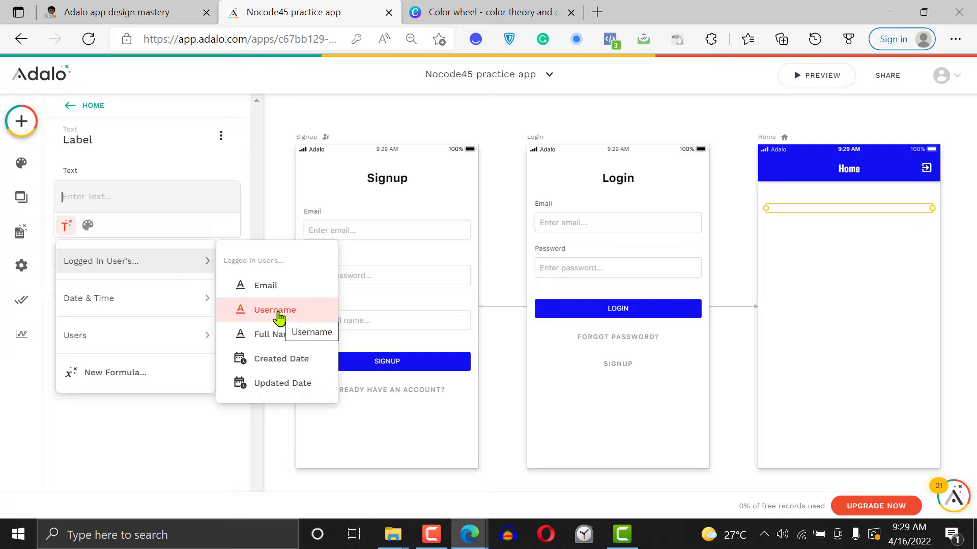
{"action": "left_click", "coordinate": [284, 337]}
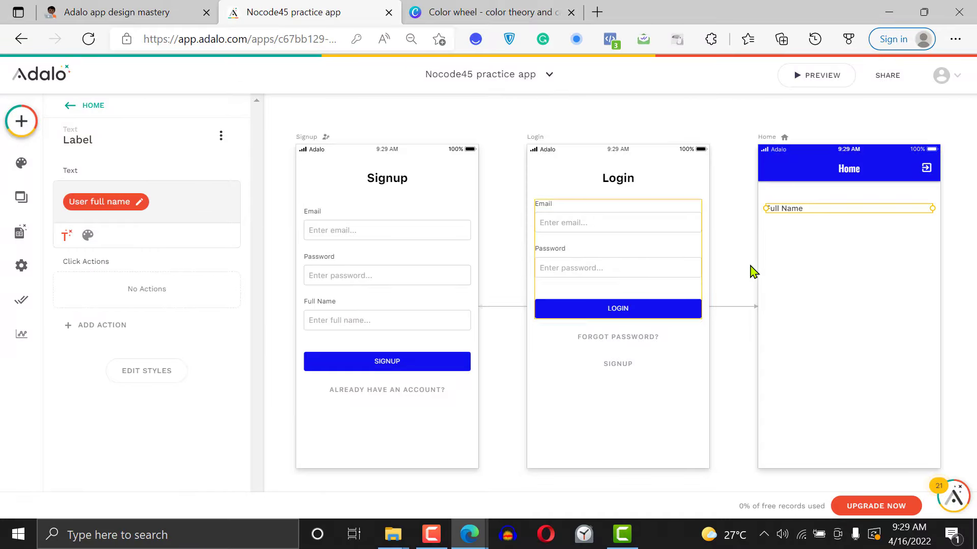
{"action": "left_click", "coordinate": [816, 246]}
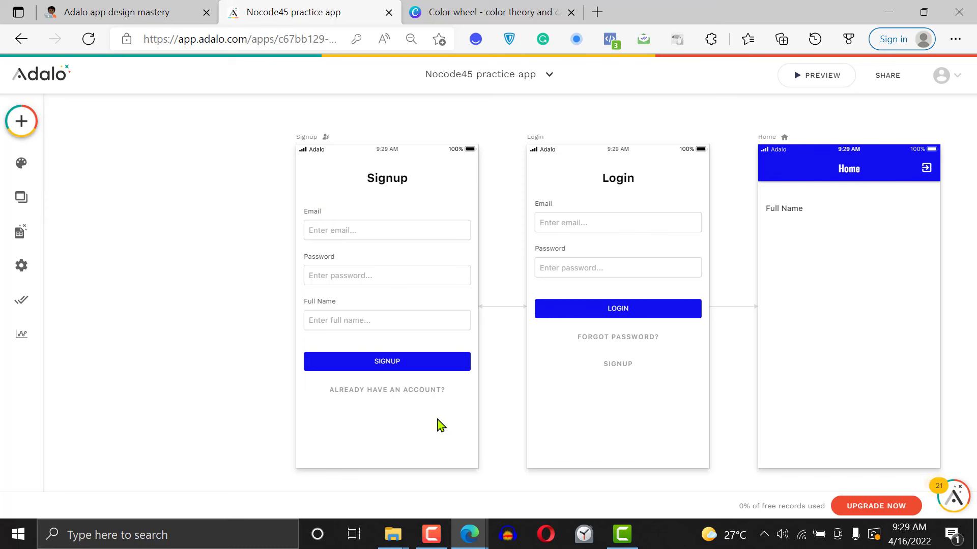
Clear the Full Name magic text from the Home screen's label and bring up the magic text options
{"action": "left_click", "coordinate": [792, 216]}
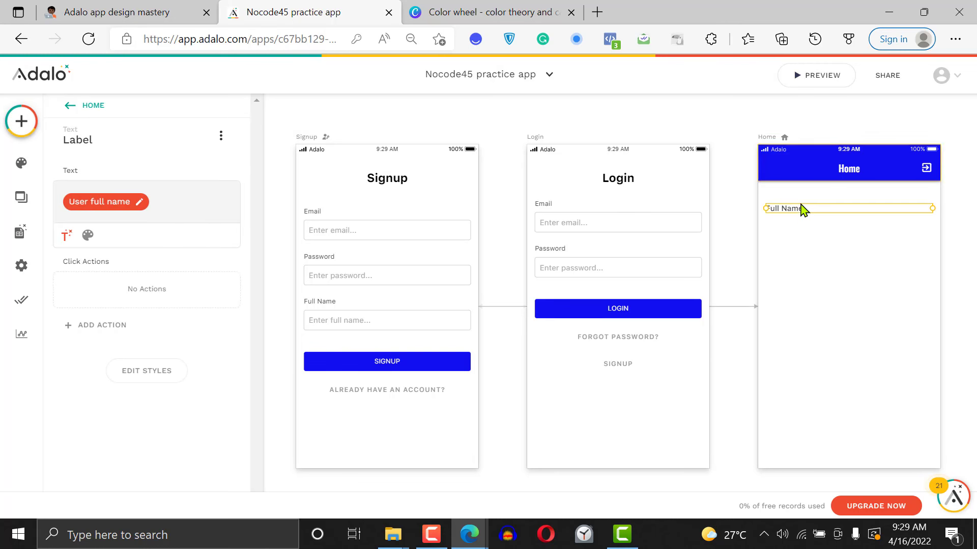
{"action": "left_click", "coordinate": [157, 207]}
{"action": "key", "text": "BackSpace"}
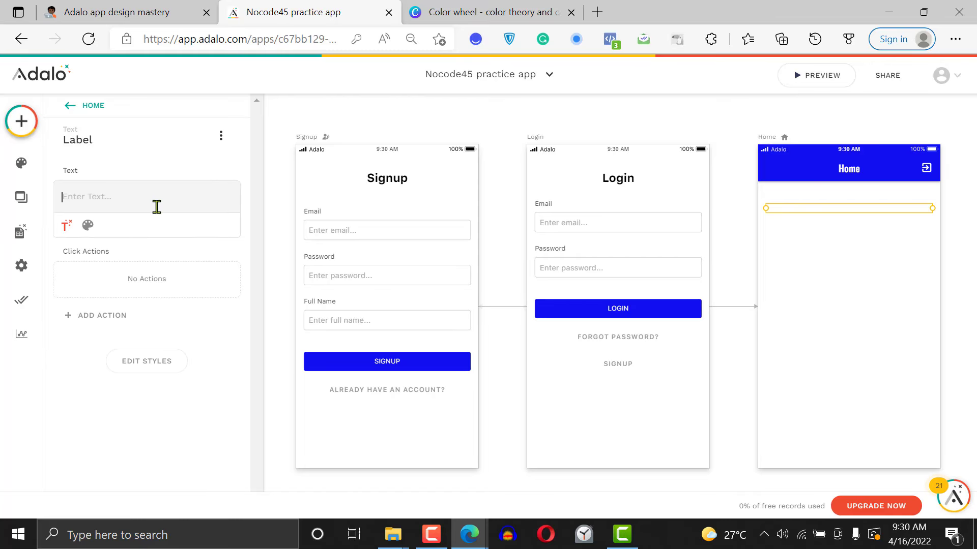
{"action": "left_click", "coordinate": [67, 226]}
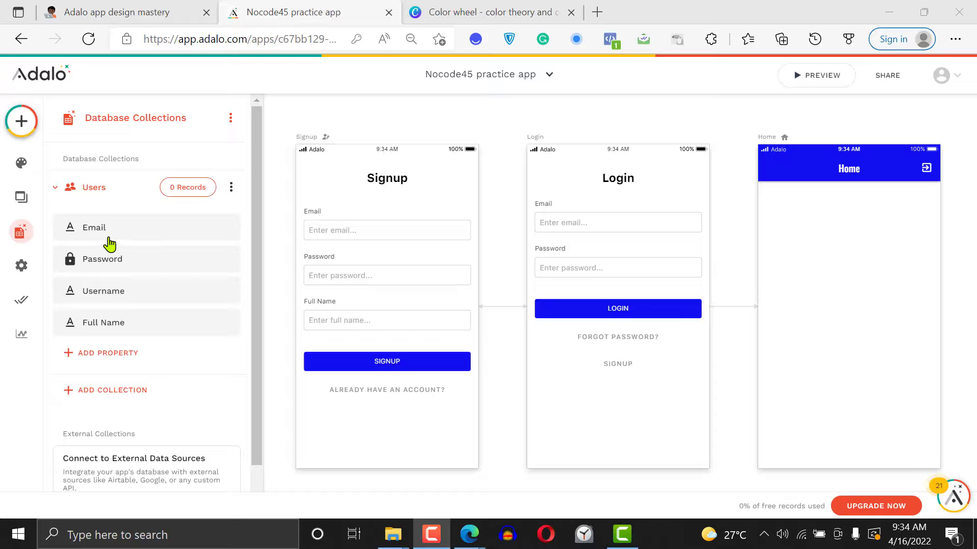
Examine the Users collection's records and the property types that can be added to it, including the Relationship options
{"action": "left_click", "coordinate": [201, 192]}
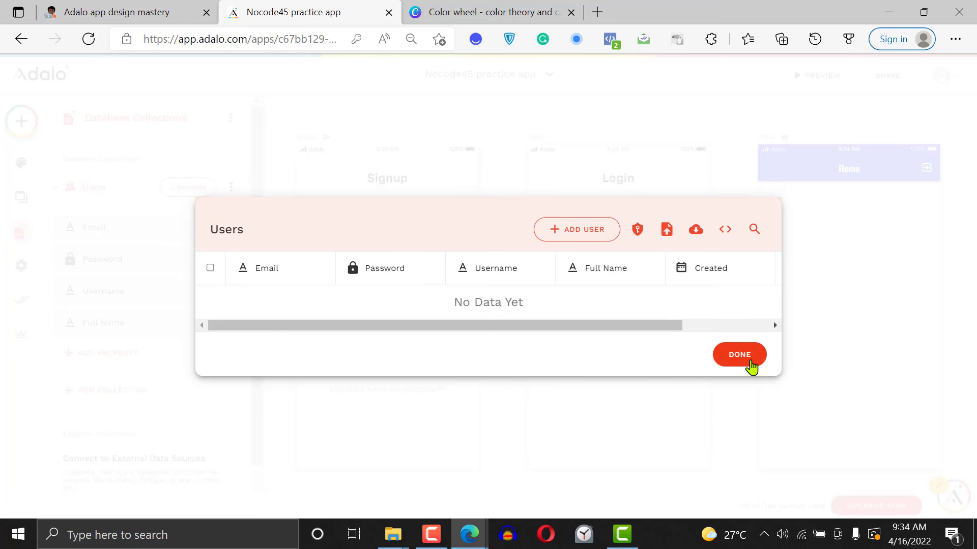
{"action": "left_click", "coordinate": [752, 363]}
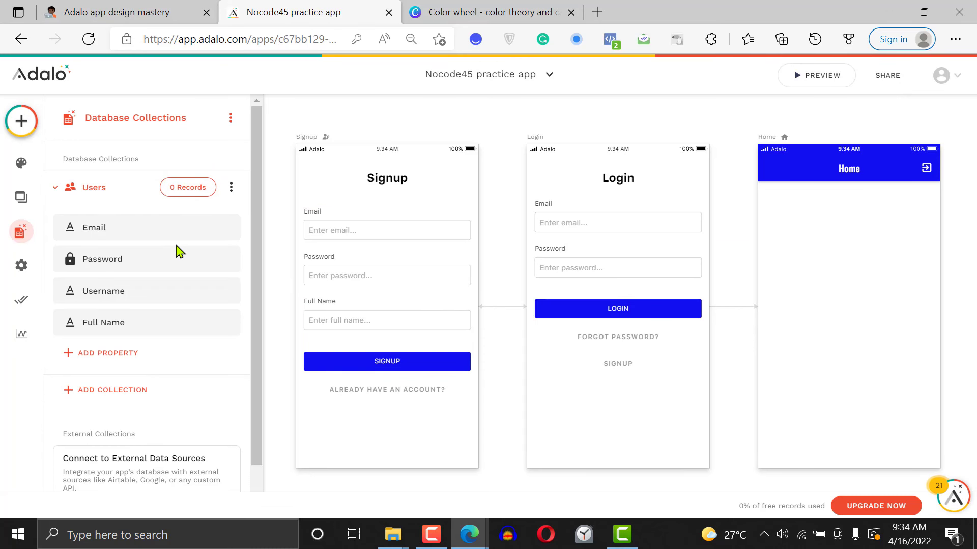
{"action": "left_click", "coordinate": [131, 367]}
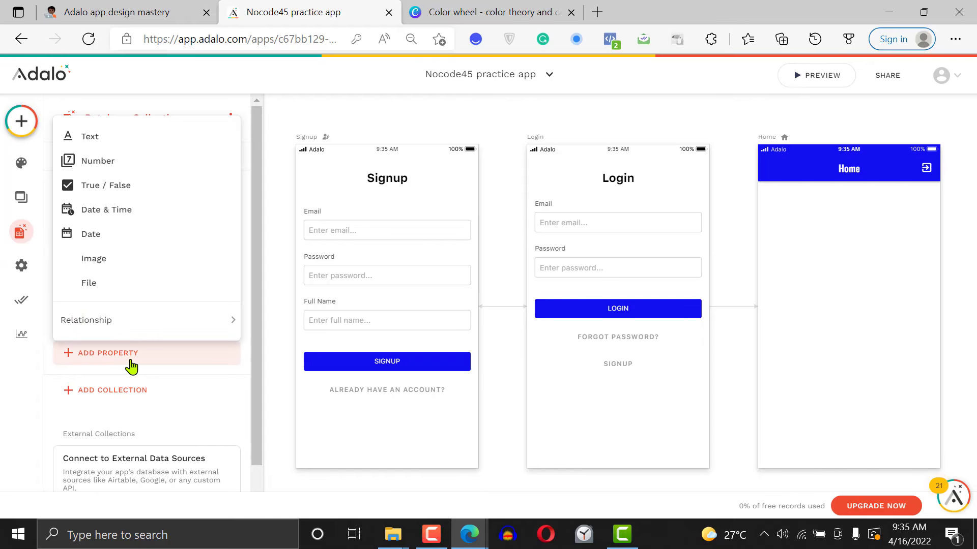
{"action": "left_click", "coordinate": [242, 370]}
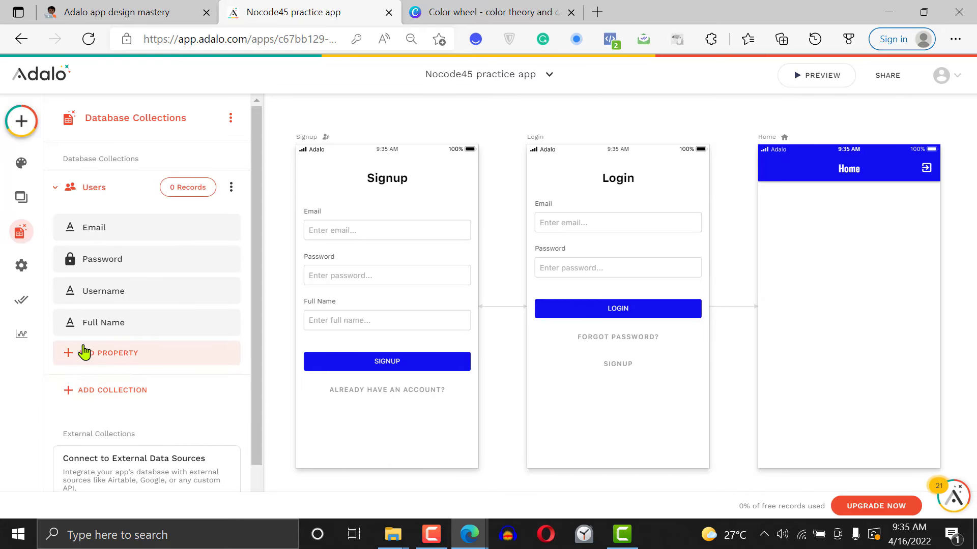
{"action": "left_click", "coordinate": [136, 362]}
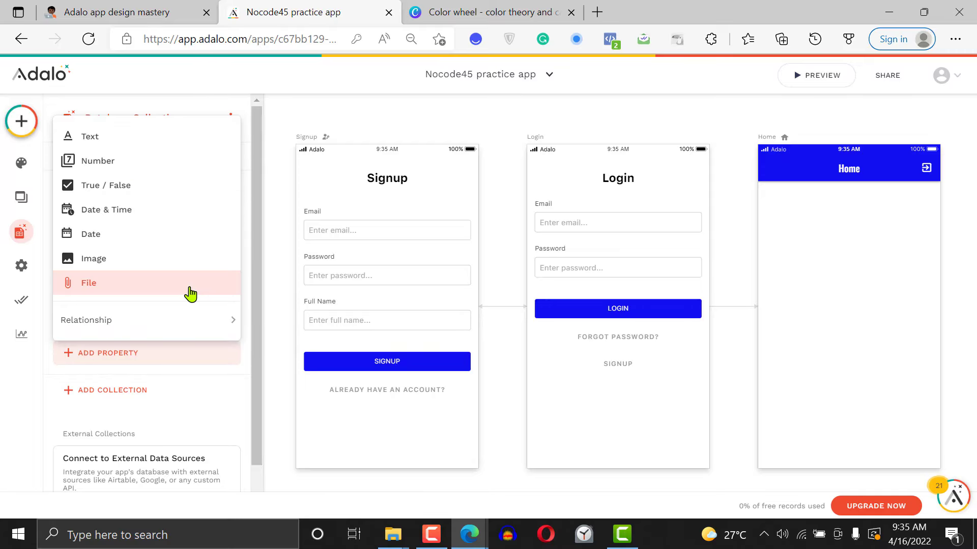
{"action": "left_click", "coordinate": [261, 394]}
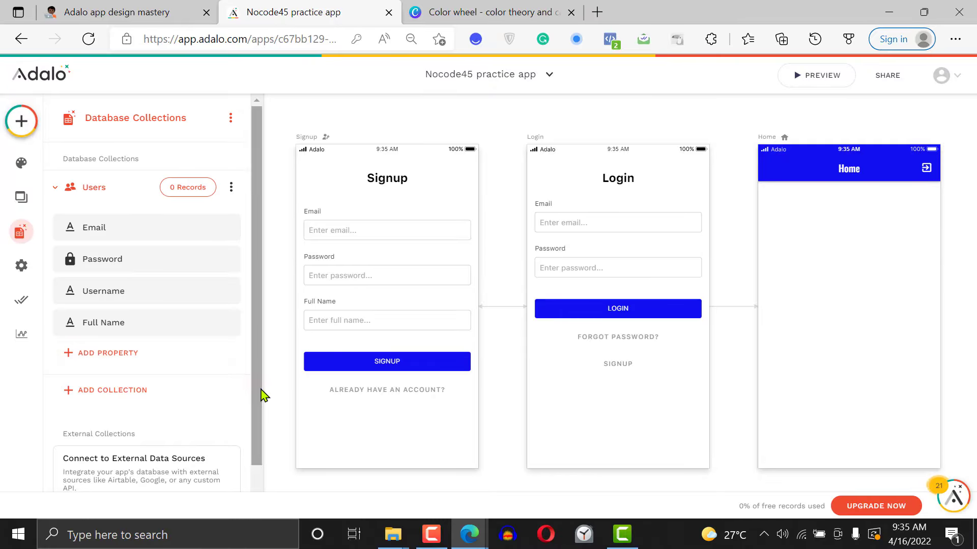
{"action": "left_click", "coordinate": [154, 358]}
{"action": "left_click", "coordinate": [156, 357]}
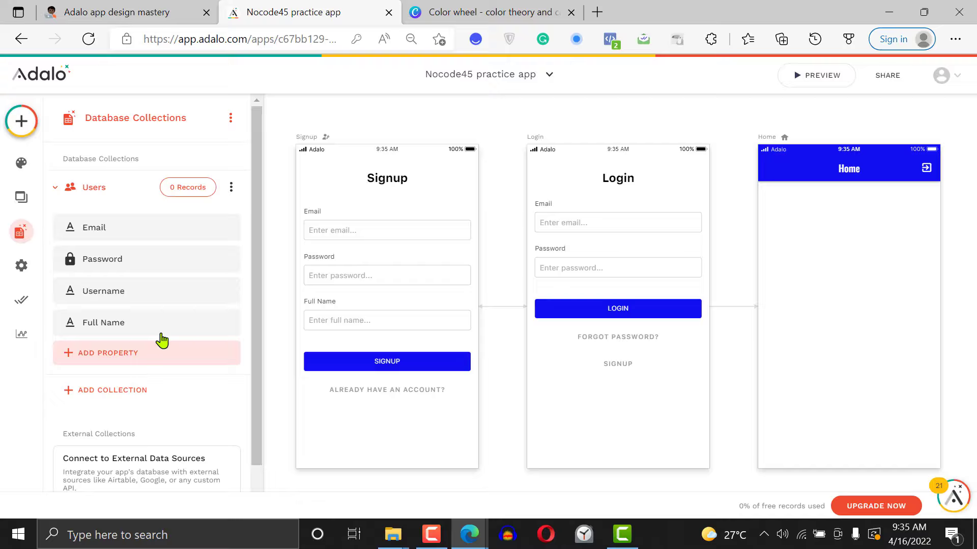
{"action": "left_click", "coordinate": [139, 365]}
{"action": "mouse_move", "coordinate": [135, 320]}
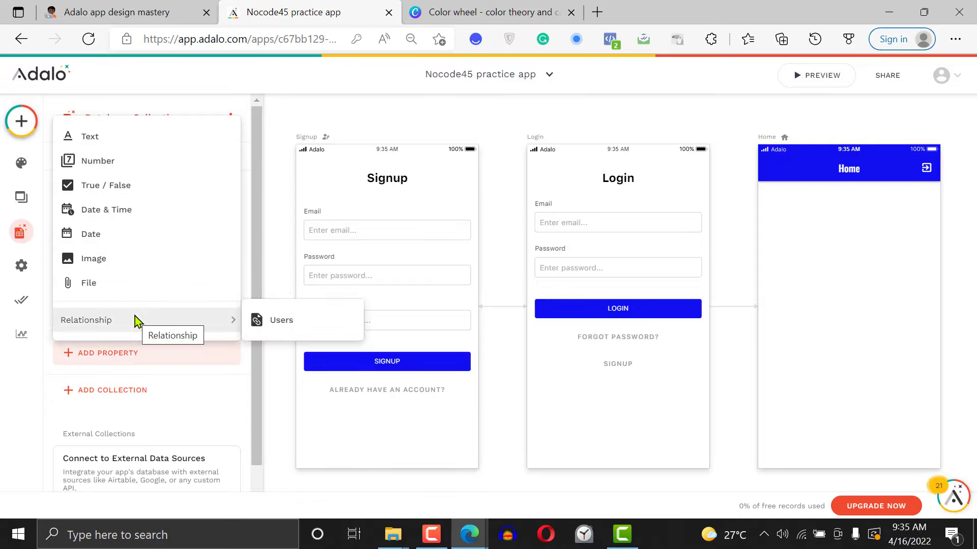
{"action": "left_click", "coordinate": [229, 401]}
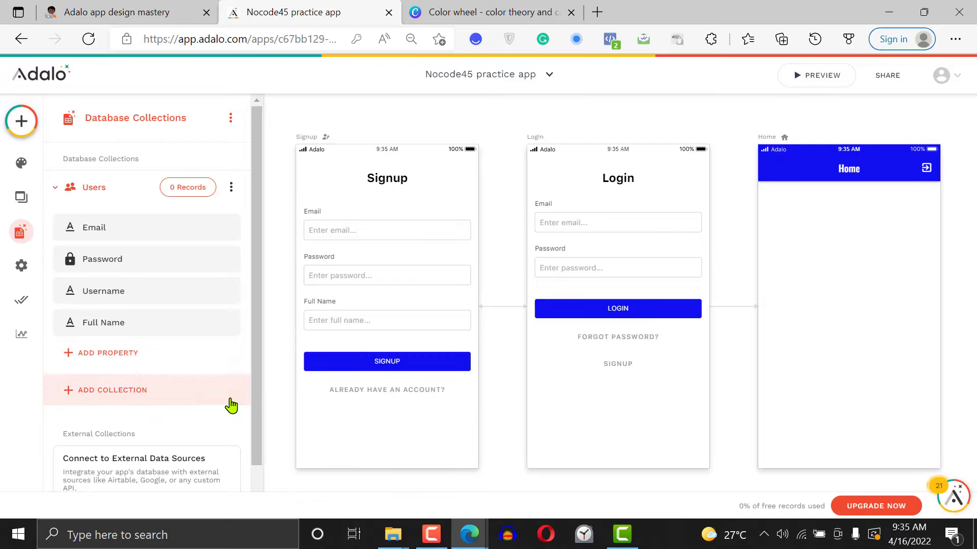
Create a new database collection named "Blog post"
{"action": "left_click", "coordinate": [111, 401]}
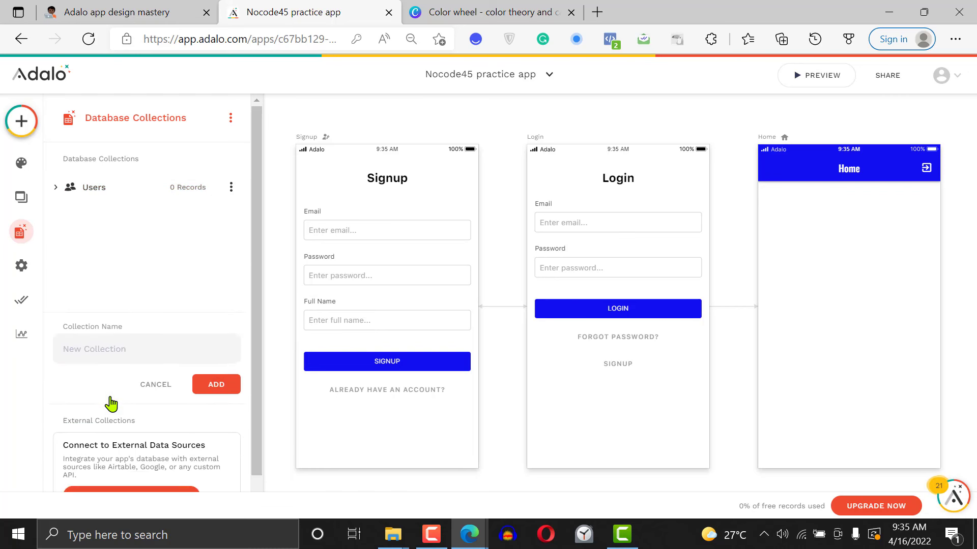
{"action": "left_click", "coordinate": [138, 250]}
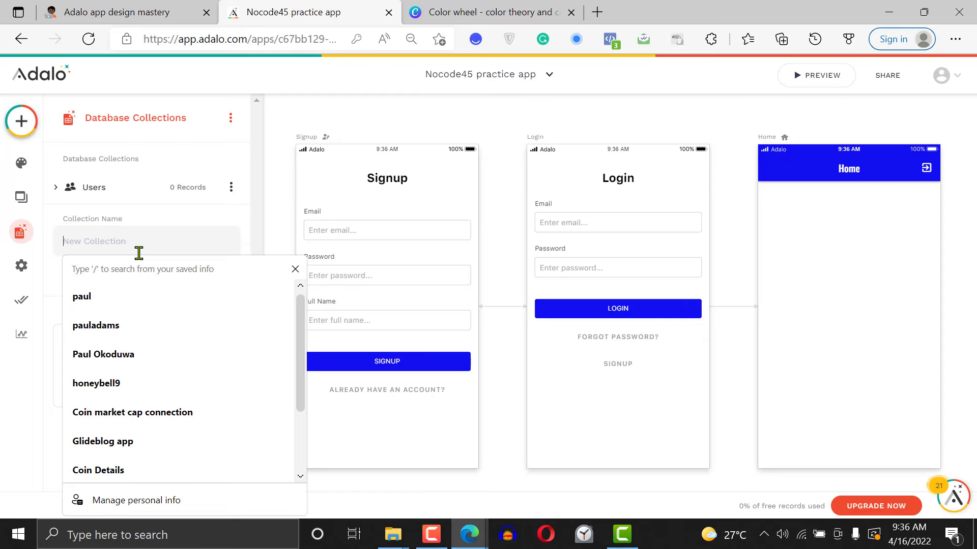
{"action": "type", "text": "Blog post"}
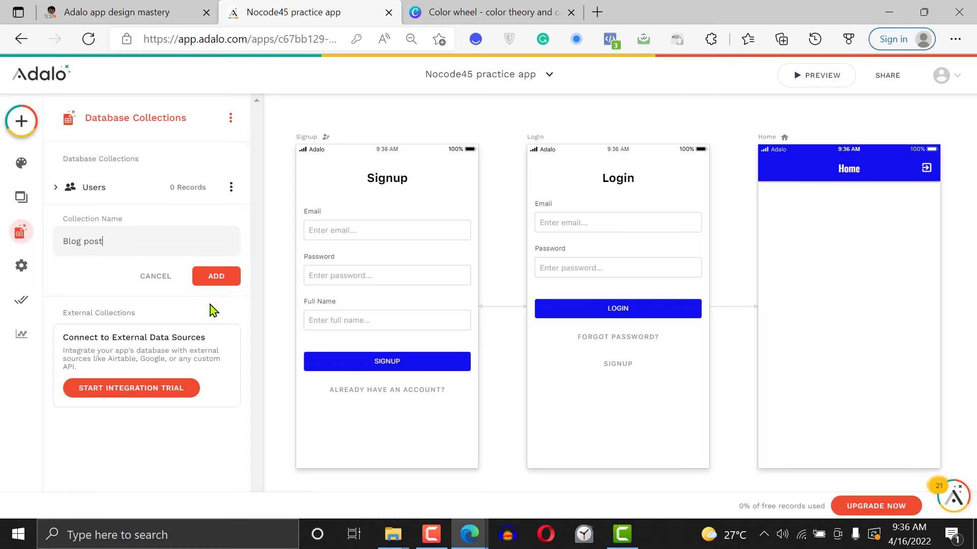
{"action": "left_click", "coordinate": [218, 280]}
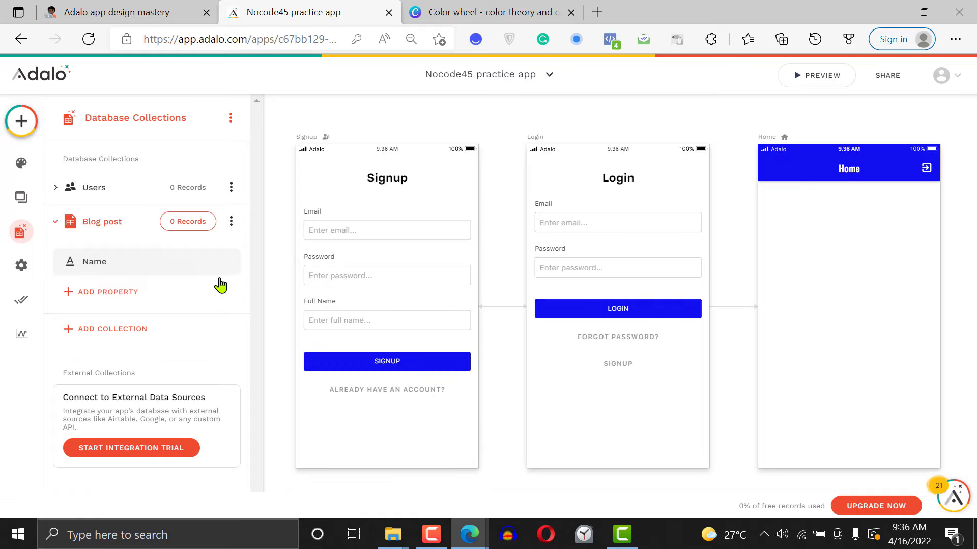
Rename the Blog post collection's default Name property as "Title" and save it
{"action": "left_click", "coordinate": [135, 268]}
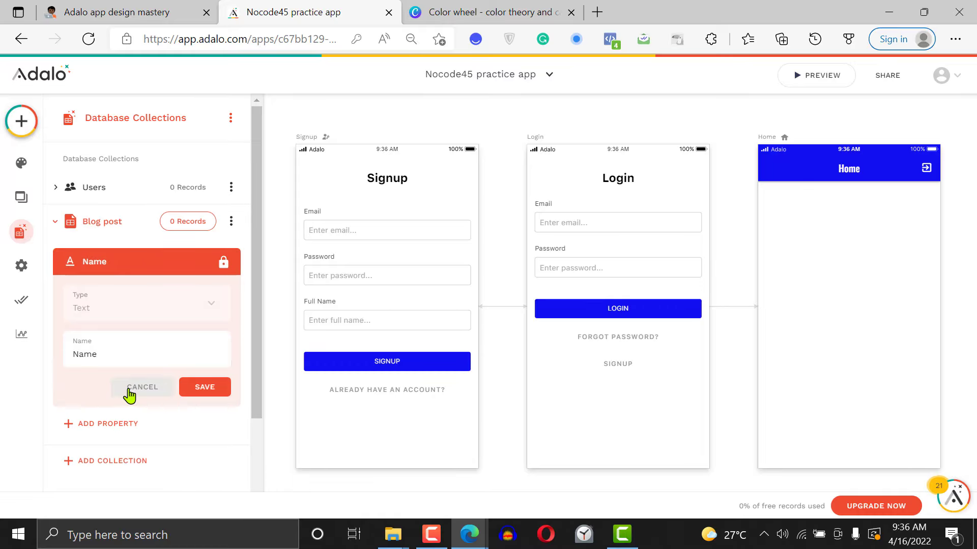
{"action": "double_click", "coordinate": [117, 360]}
{"action": "type", "text": "Title"}
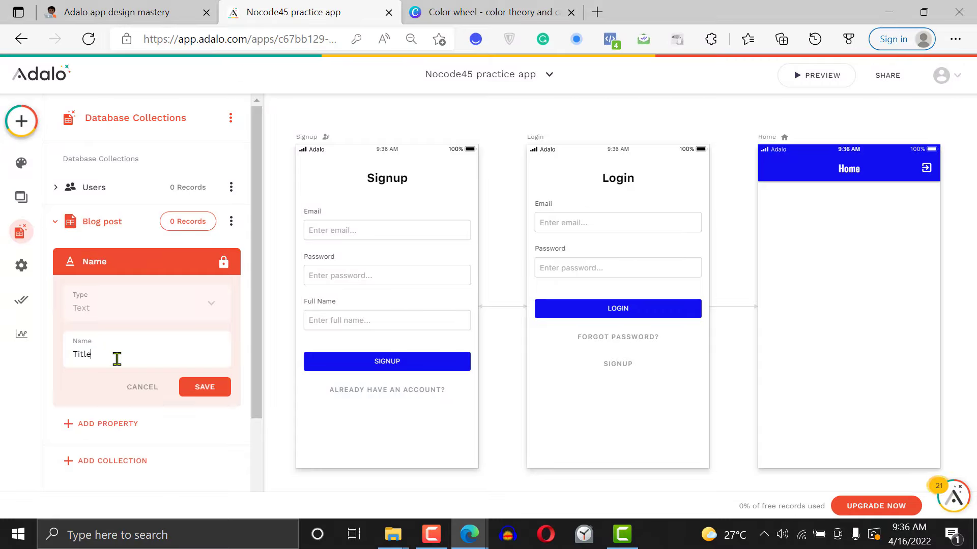
{"action": "left_click", "coordinate": [205, 389]}
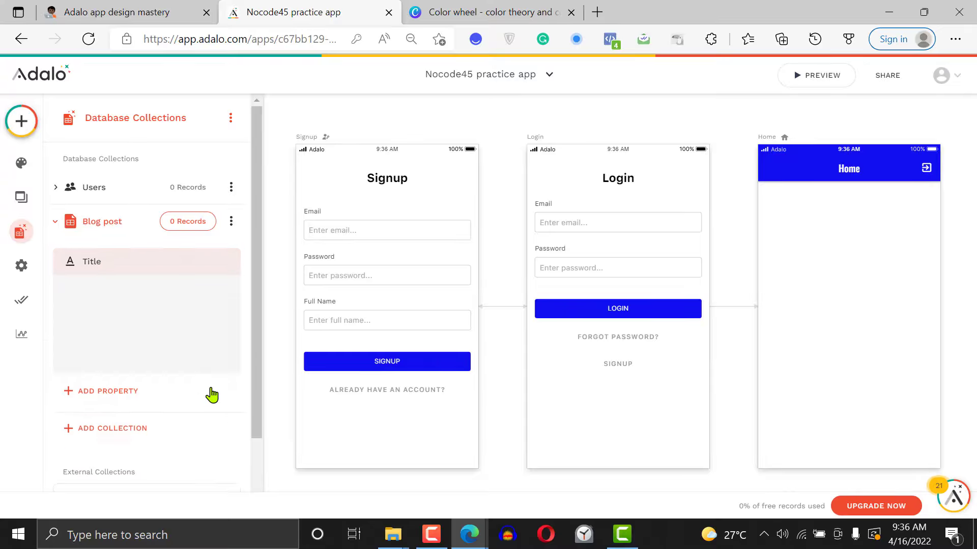
Add a text property named "Except" to the Blog post collection and save it
{"action": "left_click", "coordinate": [85, 296]}
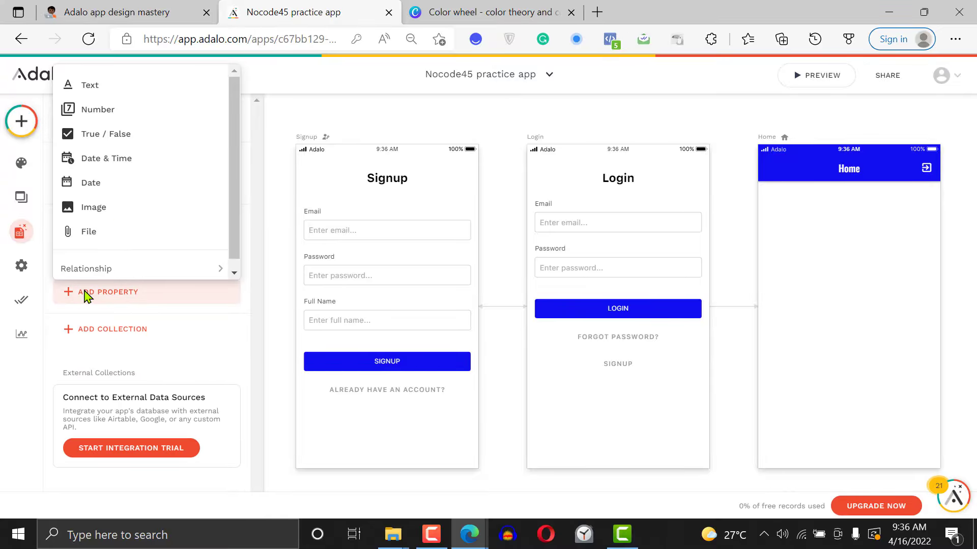
{"action": "left_click", "coordinate": [121, 95]}
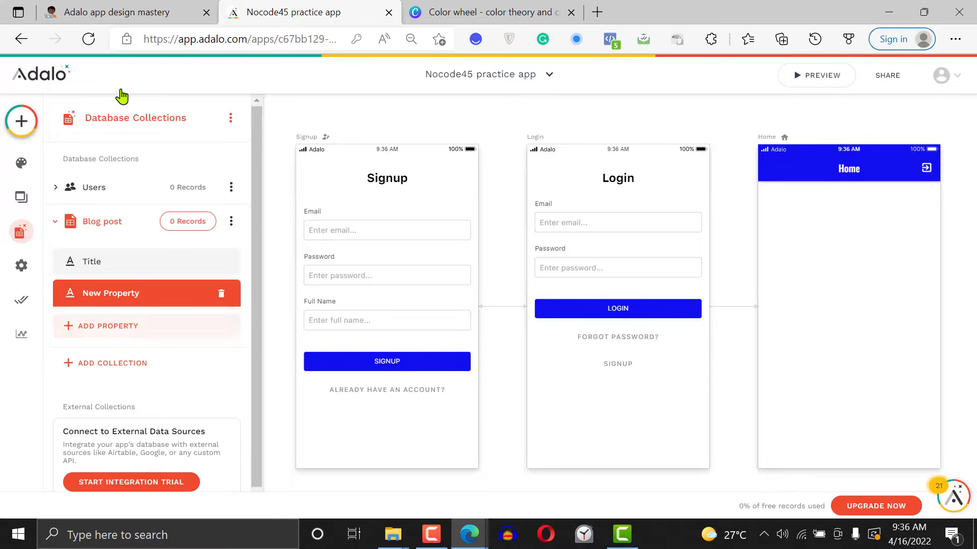
{"action": "triple_click", "coordinate": [139, 387]}
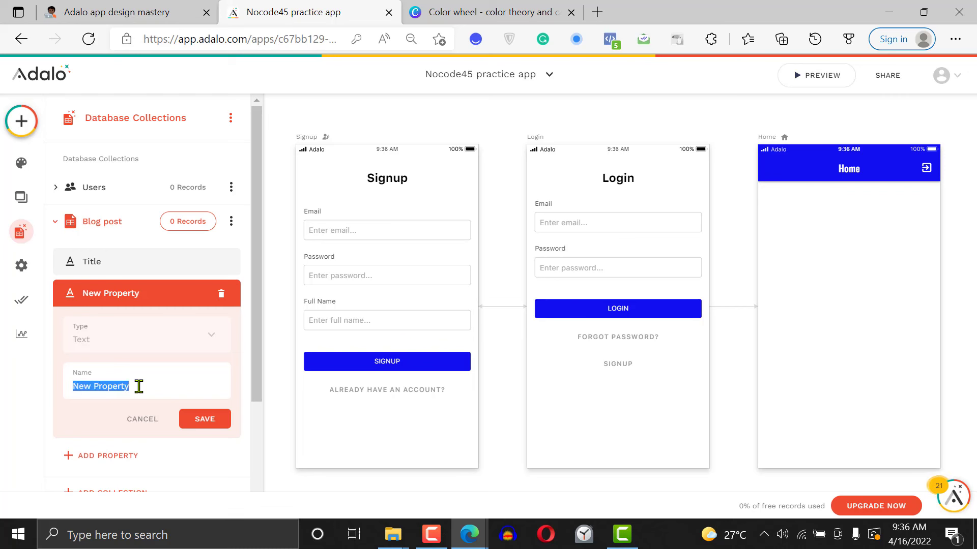
{"action": "type", "text": "Excepts"}
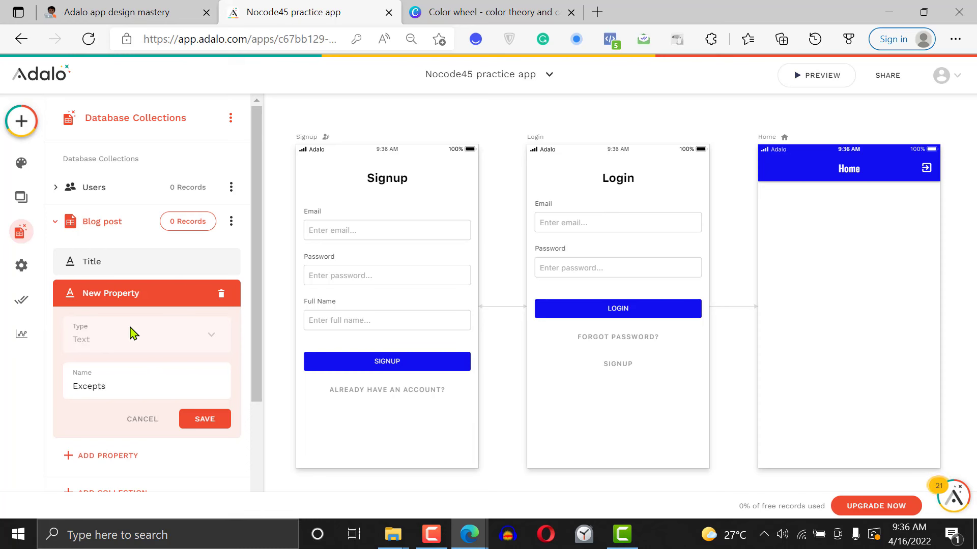
{"action": "key", "text": "BackSpace"}
{"action": "left_click", "coordinate": [205, 420]}
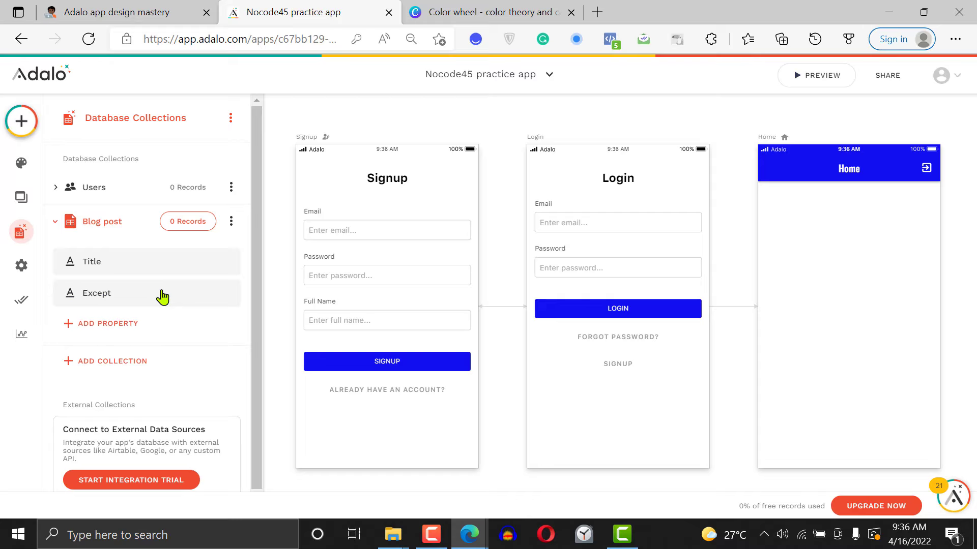
Add a text property named "Blog content" to the Blog post collection and save it
{"action": "left_click", "coordinate": [116, 329]}
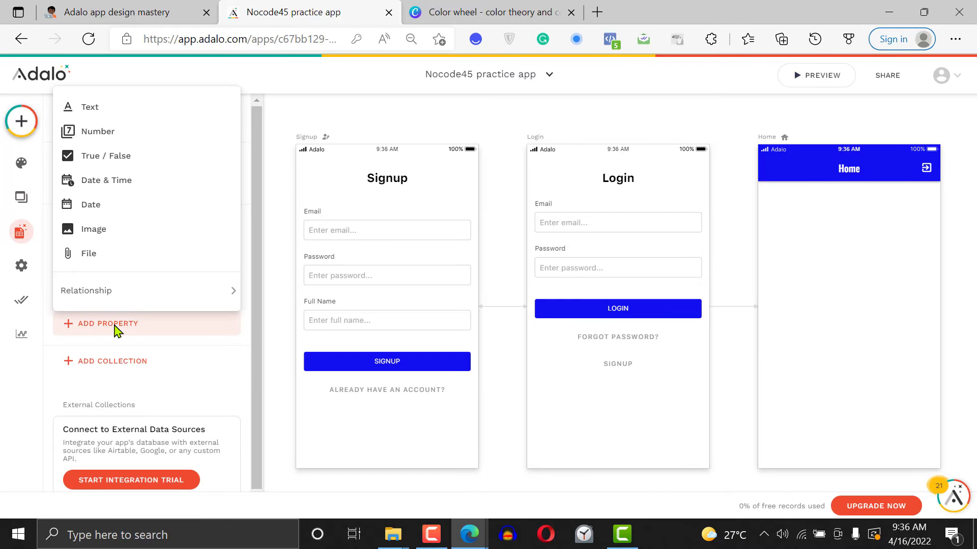
{"action": "left_click", "coordinate": [113, 109]}
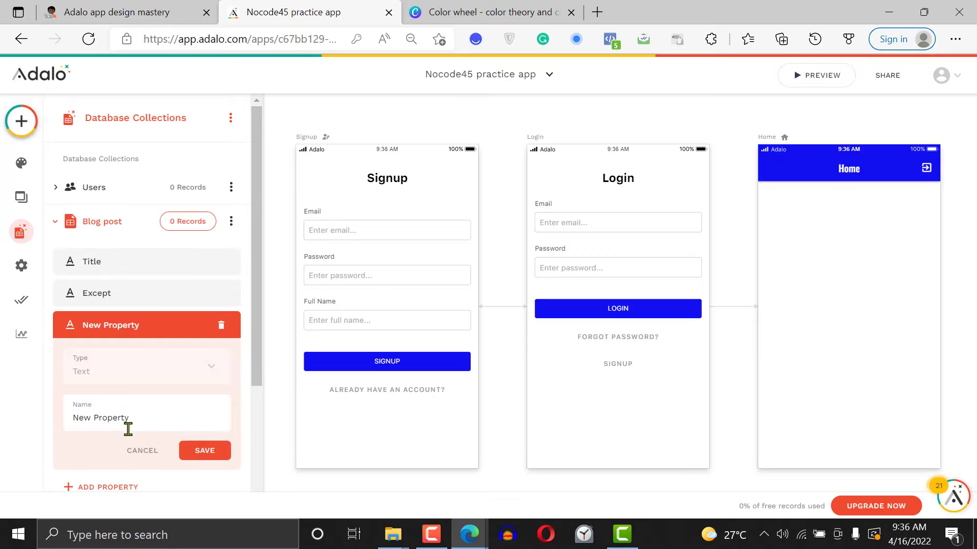
{"action": "triple_click", "coordinate": [126, 420]}
{"action": "type", "text": "B"}
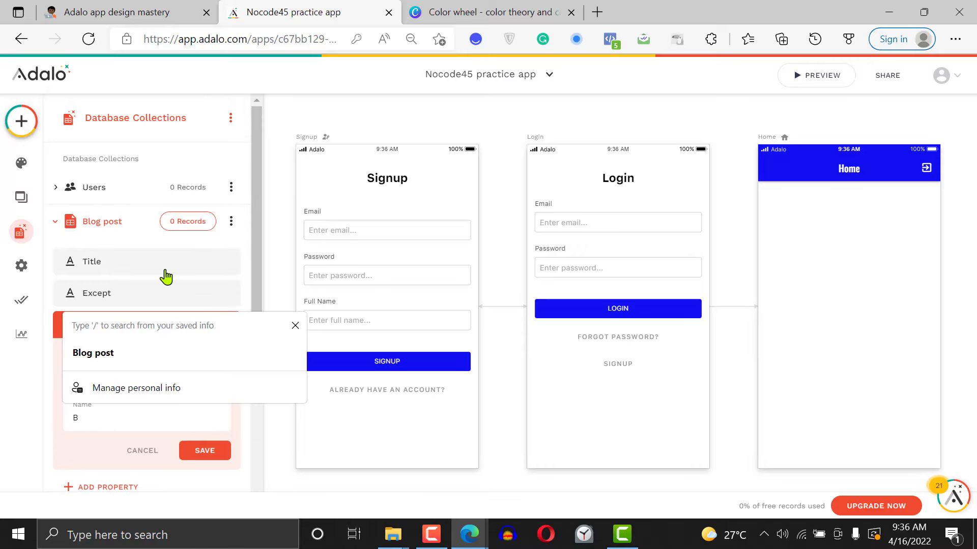
{"action": "type", "text": "log content"}
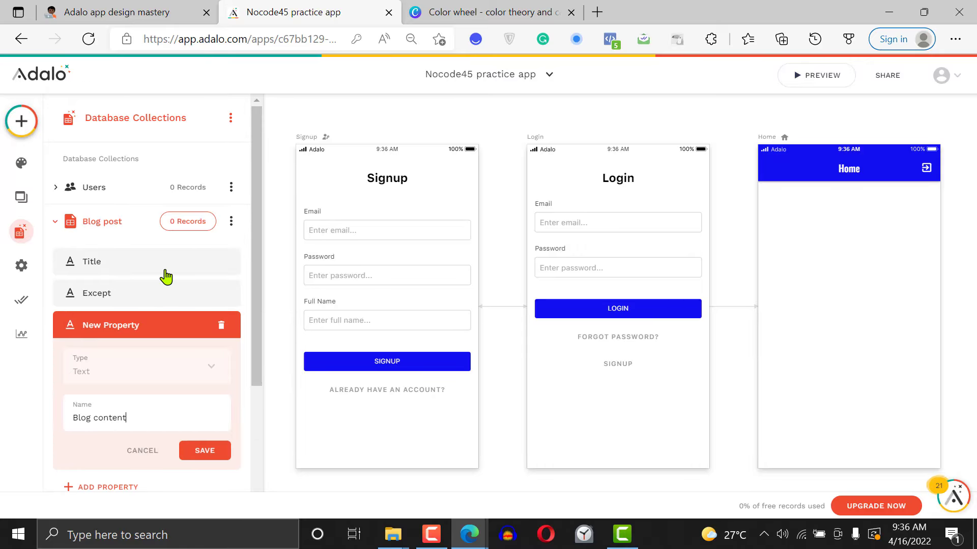
{"action": "left_click", "coordinate": [213, 477]}
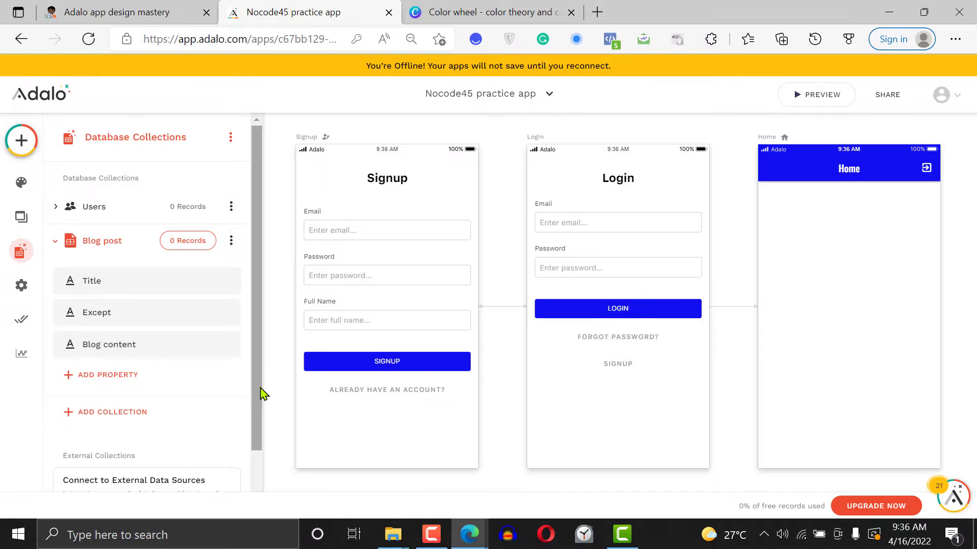
Add an image property named "Featured Images" to the Blog post collection and save it
{"action": "left_click_drag", "start_coordinate": [261, 392], "coordinate": [261, 448]}
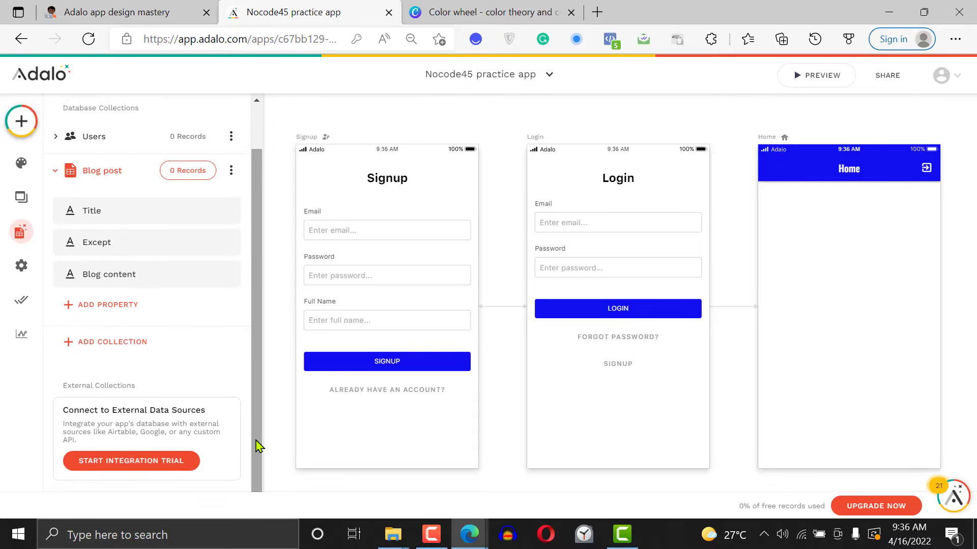
{"action": "left_click", "coordinate": [131, 312]}
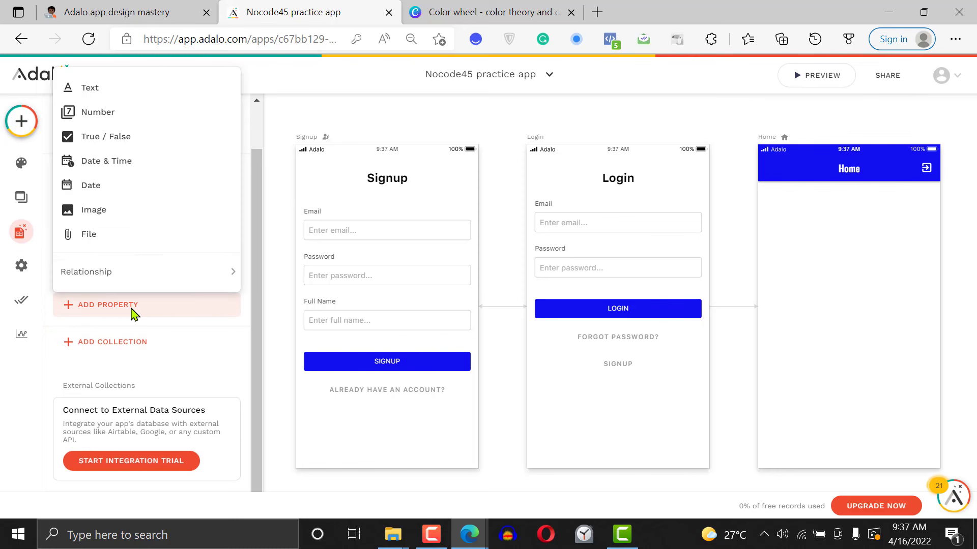
{"action": "left_click", "coordinate": [114, 208]}
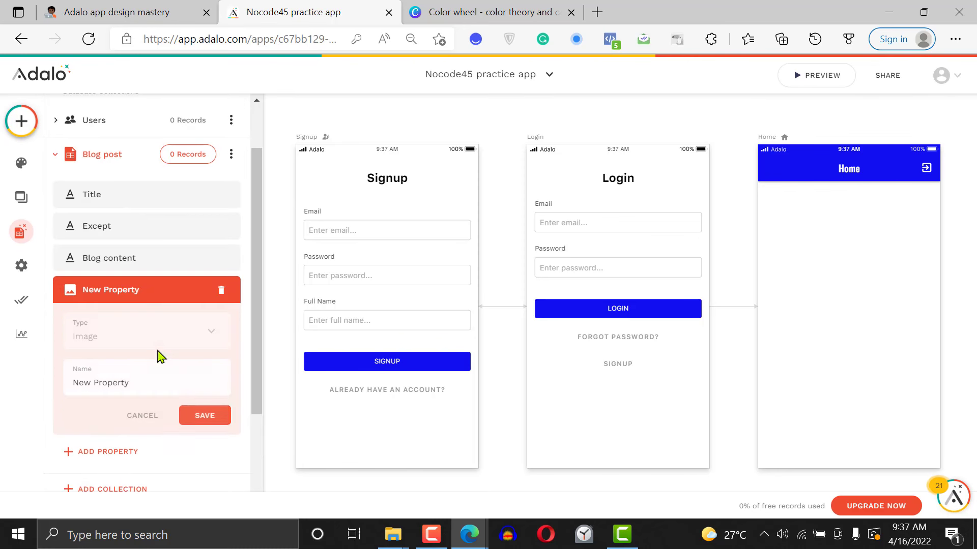
{"action": "triple_click", "coordinate": [146, 376]}
{"action": "type", "text": "Featured"}
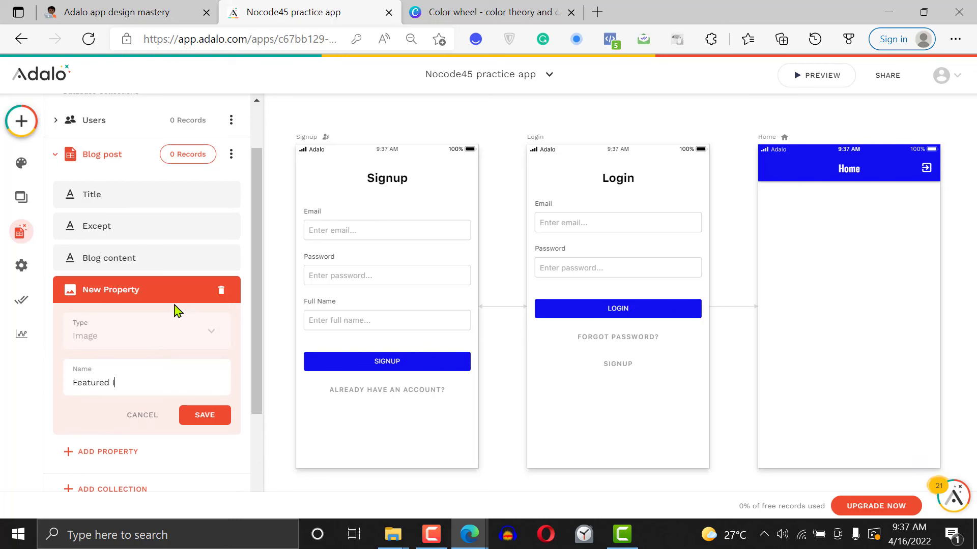
{"action": "type", "text": " Images"}
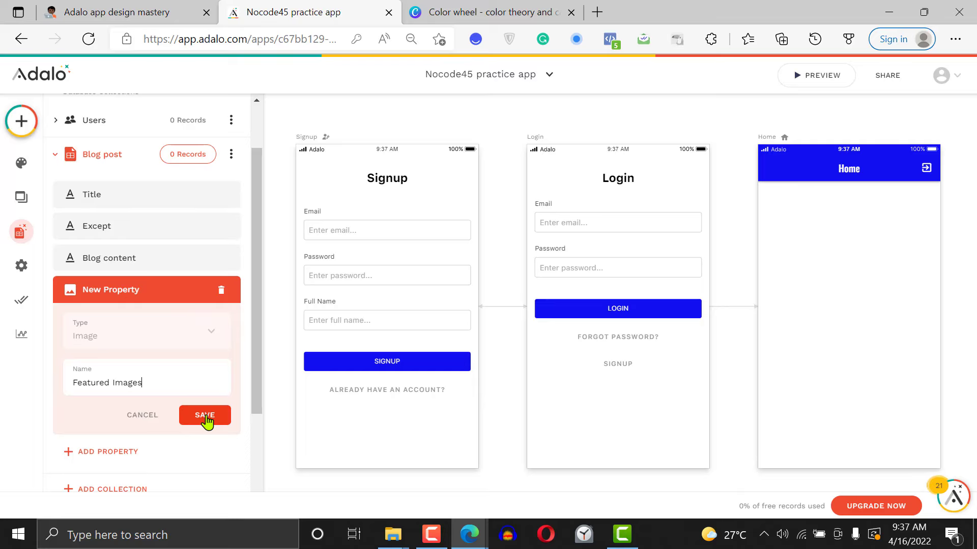
{"action": "left_click", "coordinate": [205, 417]}
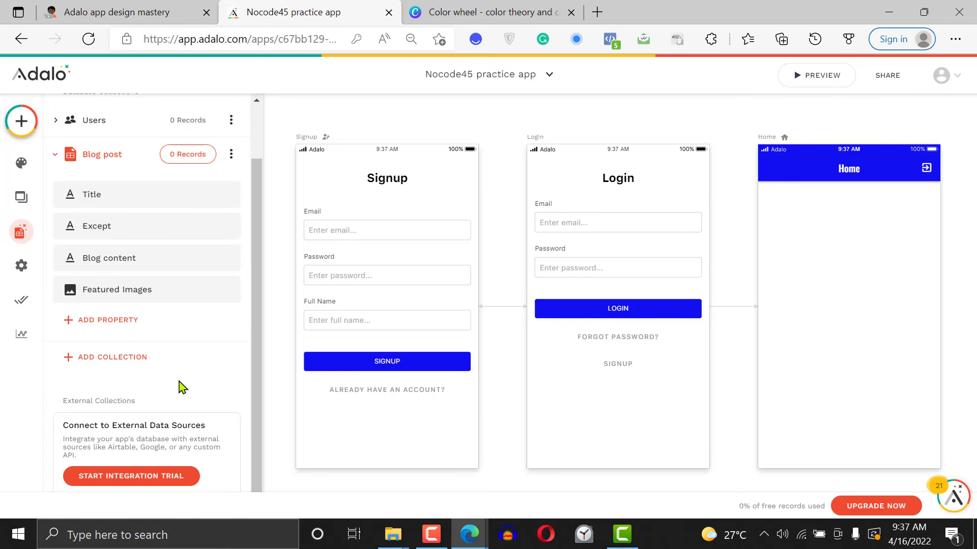
Add a True / False property named "Published" to the Blog post collection and save it
{"action": "left_click", "coordinate": [115, 322]}
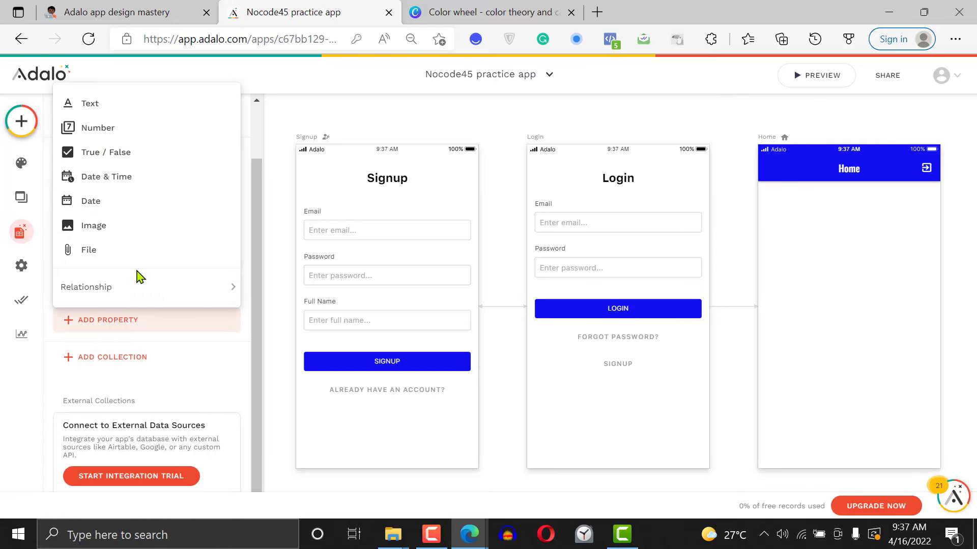
{"action": "left_click", "coordinate": [128, 163]}
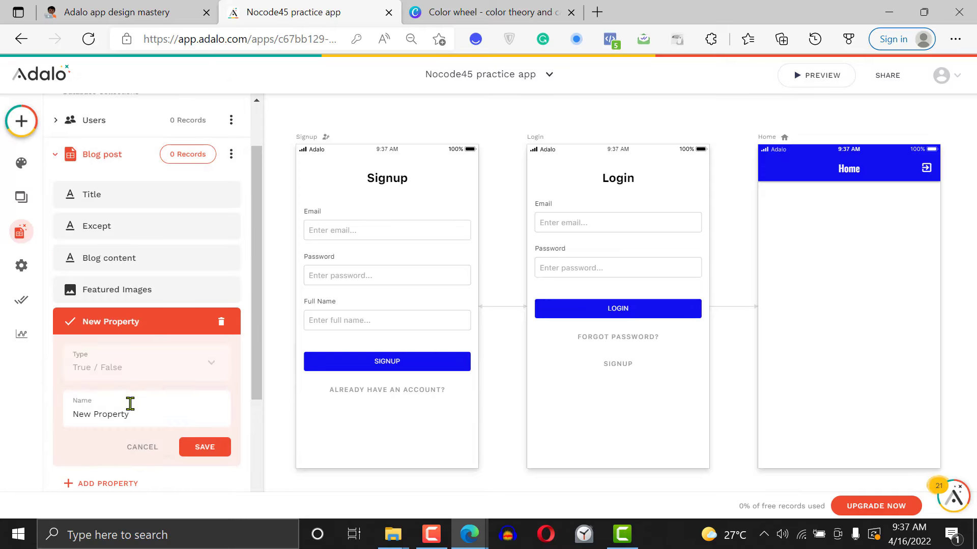
{"action": "double_click", "coordinate": [130, 405]}
{"action": "left_click", "coordinate": [131, 404]}
{"action": "type", "text": "Phub"}
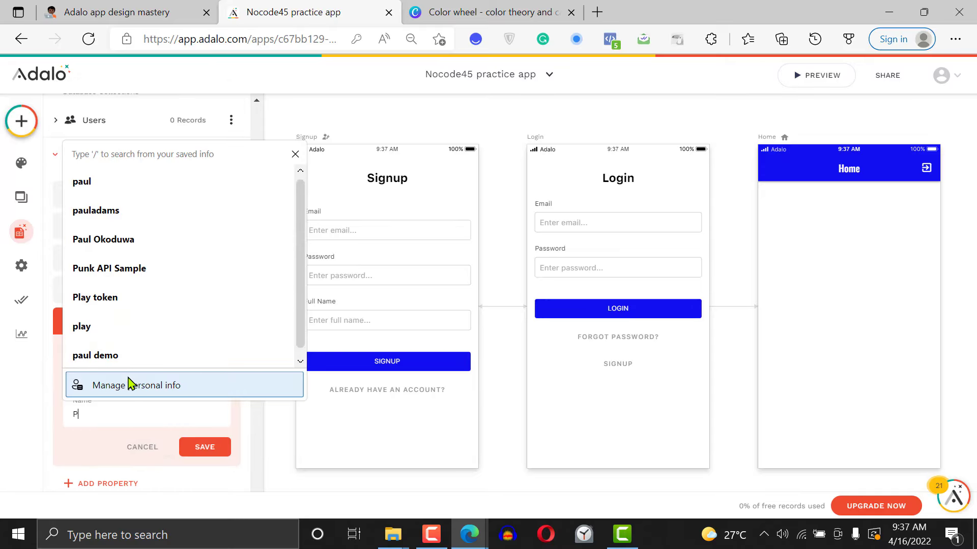
{"action": "key", "text": "BackSpace"}
{"action": "key", "text": "BackSpace"}
{"action": "key", "text": "BackSpace"}
{"action": "type", "text": "ublished"}
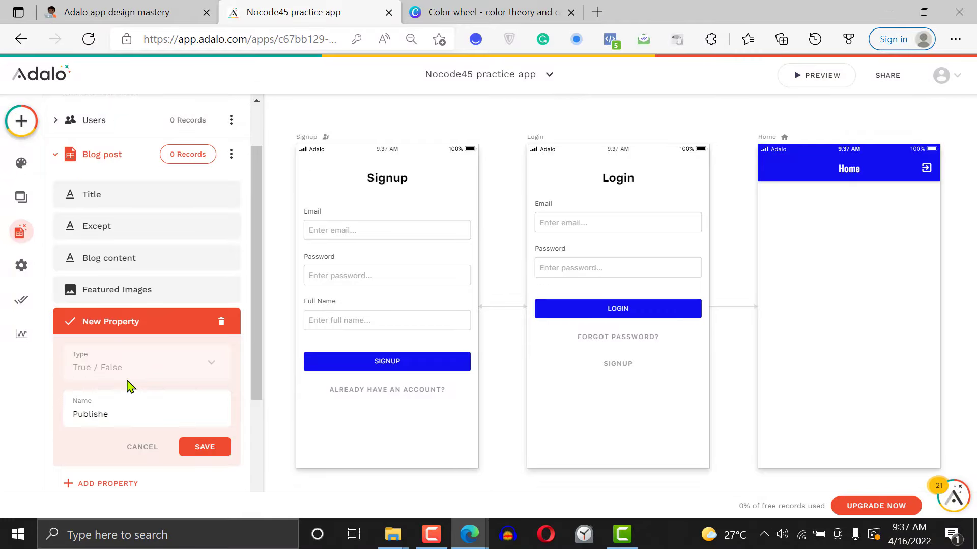
{"action": "left_click", "coordinate": [215, 454]}
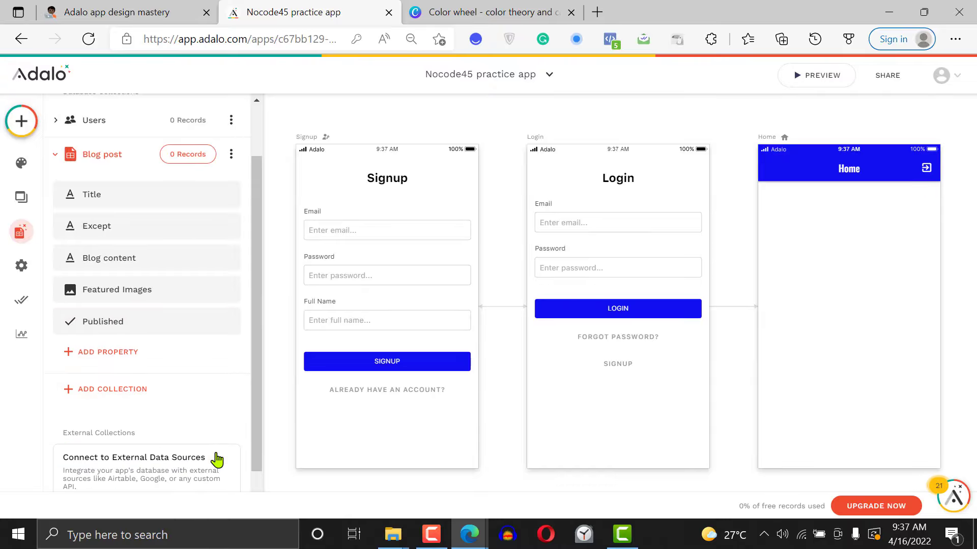
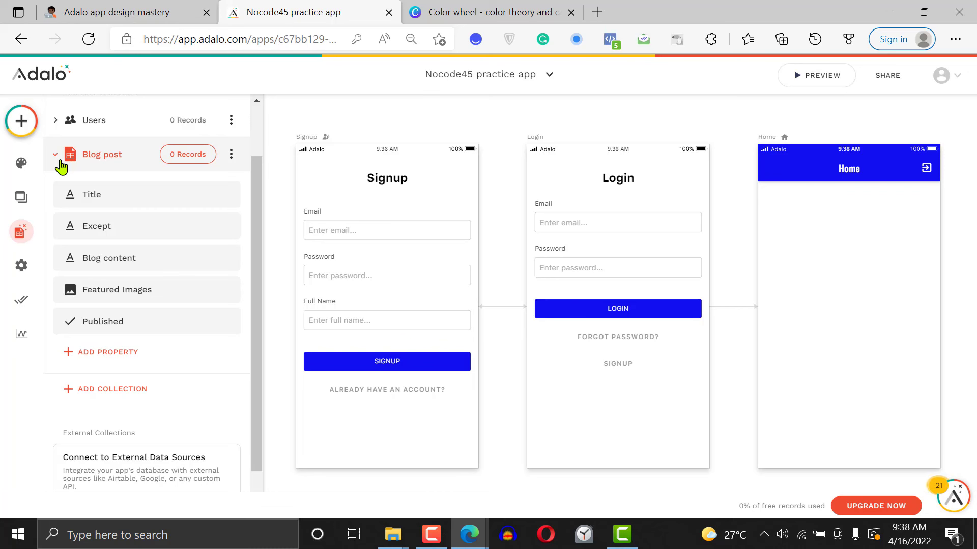
{"action": "left_click", "coordinate": [432, 538]}
{"action": "left_click", "coordinate": [431, 544]}
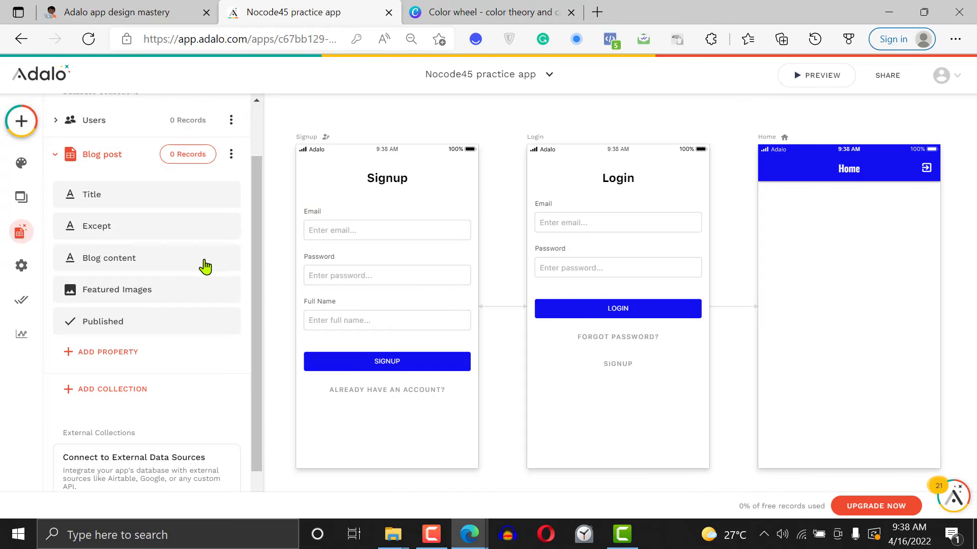
{"action": "left_click_drag", "start_coordinate": [256, 295], "coordinate": [261, 337]}
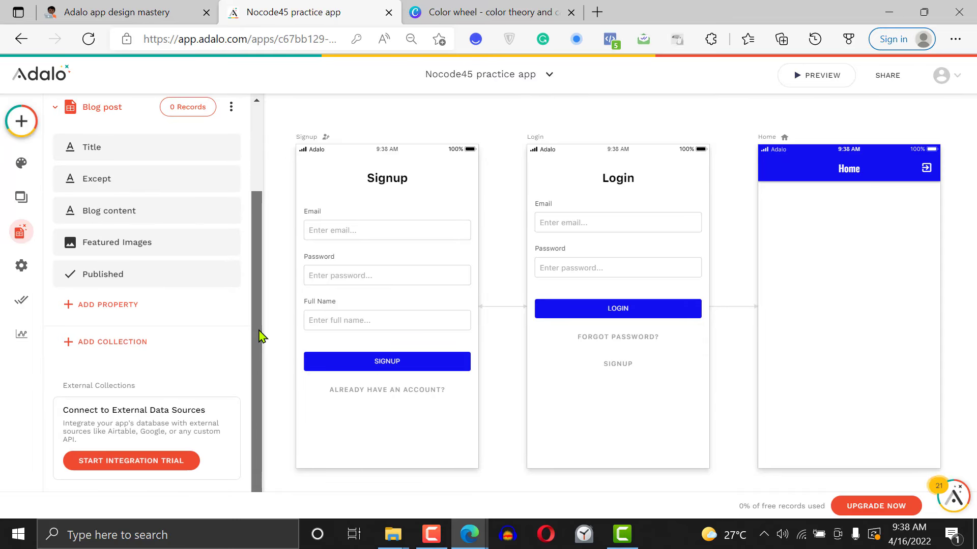
{"action": "left_click_drag", "start_coordinate": [259, 337], "coordinate": [261, 241]}
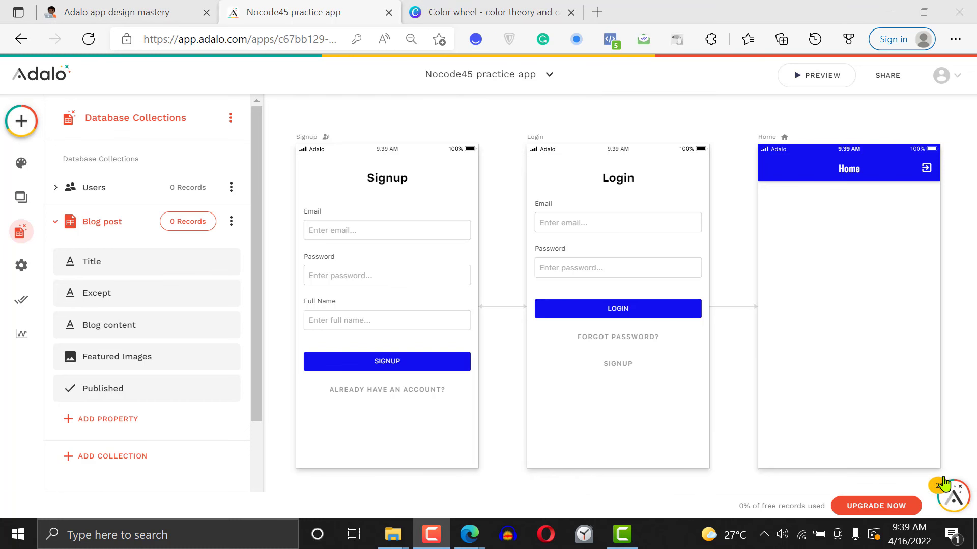
Create a database collection named "Categories" and save its default Name text property as it is
{"action": "left_click", "coordinate": [58, 222]}
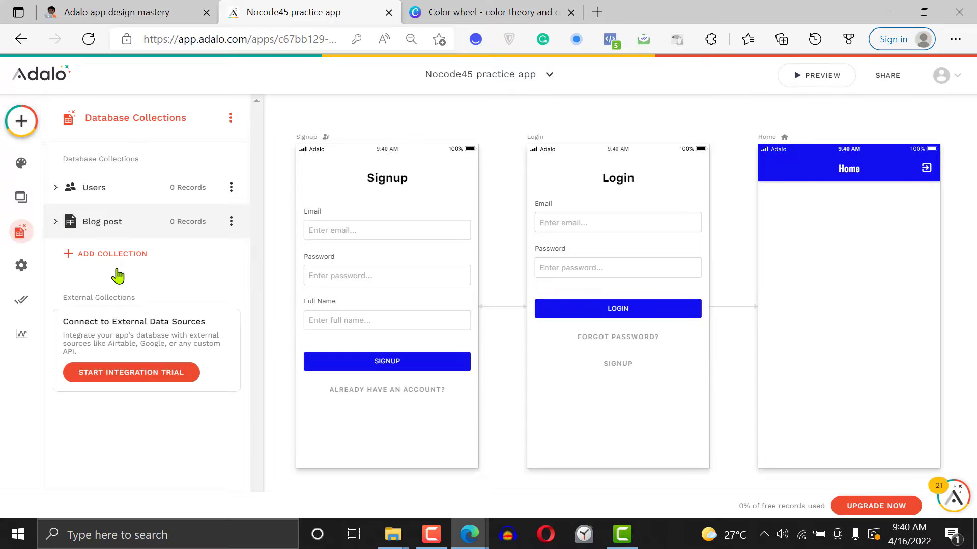
{"action": "left_click", "coordinate": [99, 270]}
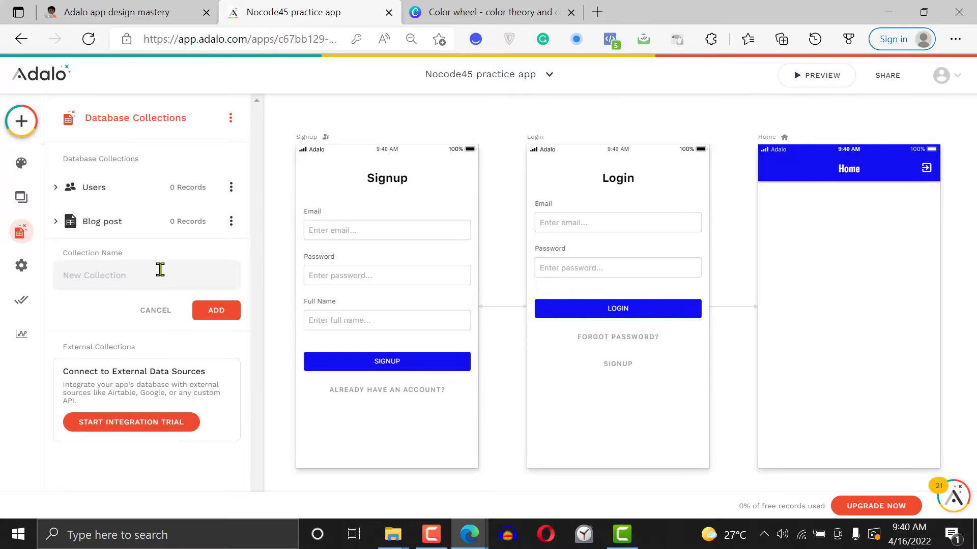
{"action": "left_click", "coordinate": [160, 270]}
{"action": "type", "text": "Categories"}
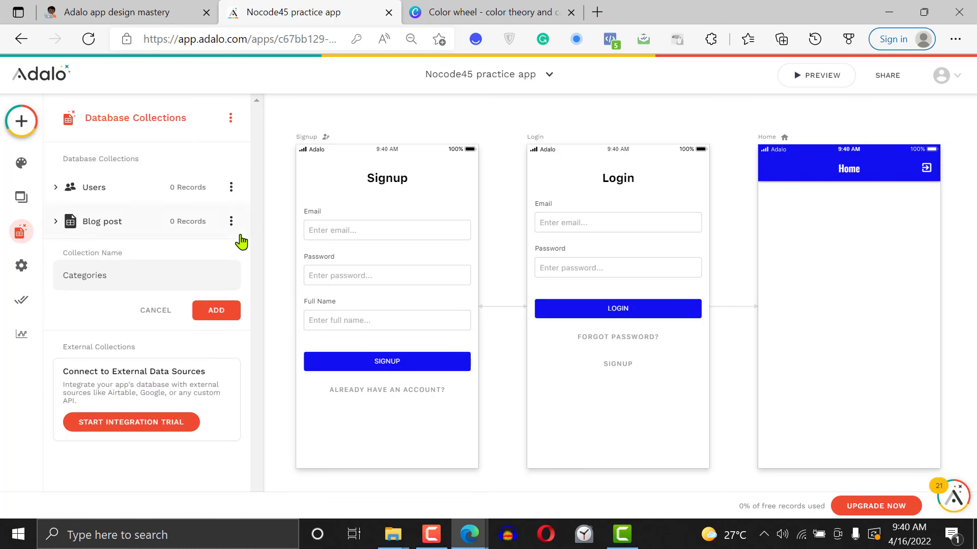
{"action": "left_click", "coordinate": [217, 313]}
{"action": "left_click", "coordinate": [89, 308]}
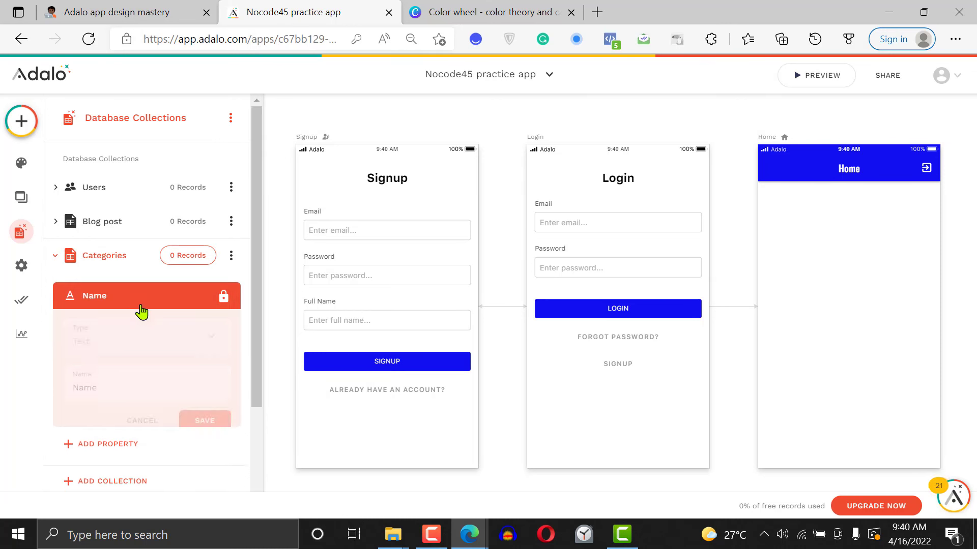
{"action": "left_click", "coordinate": [214, 420]}
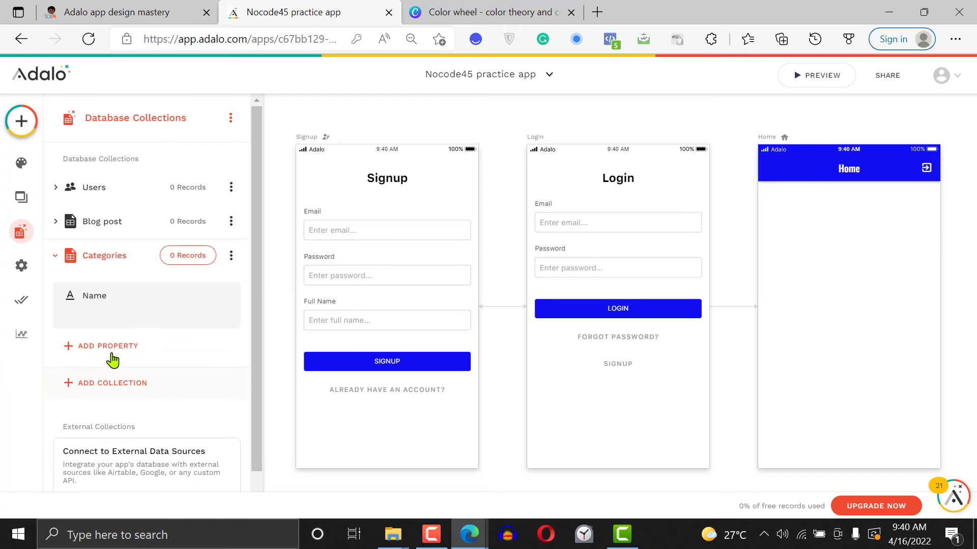
Add an image property named "Category Image" to the Categories collection and save it
{"action": "left_click", "coordinate": [124, 330]}
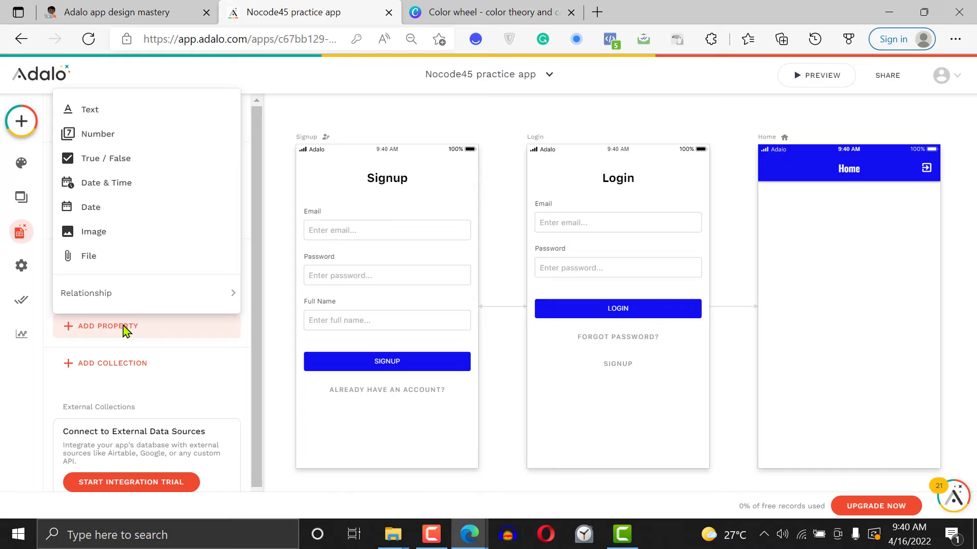
{"action": "left_click", "coordinate": [127, 233]}
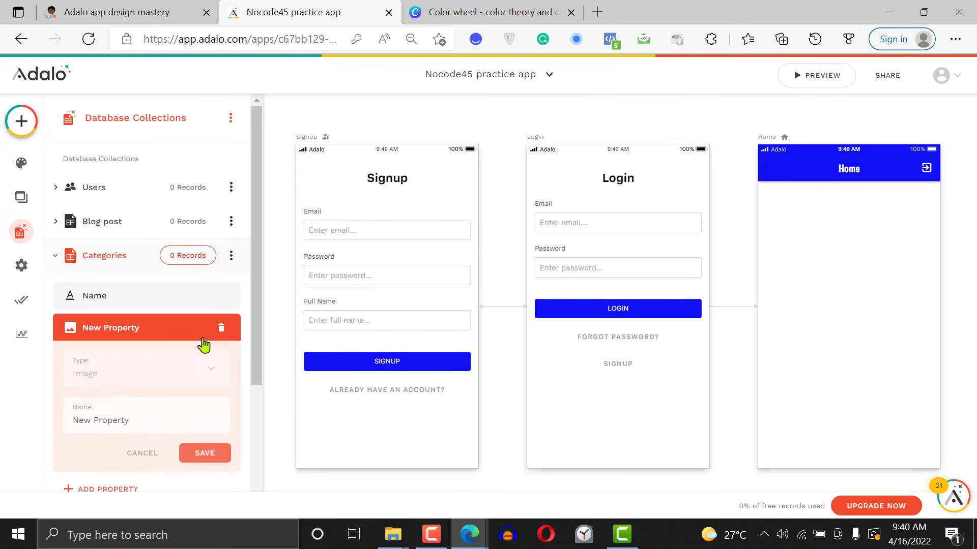
{"action": "triple_click", "coordinate": [114, 414]}
{"action": "type", "text": "Catego"}
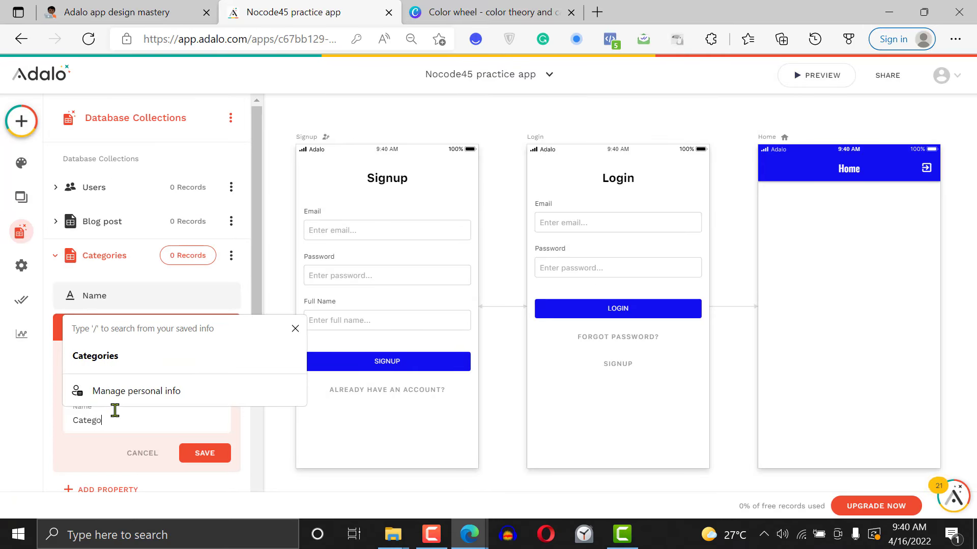
{"action": "type", "text": "ry Image"}
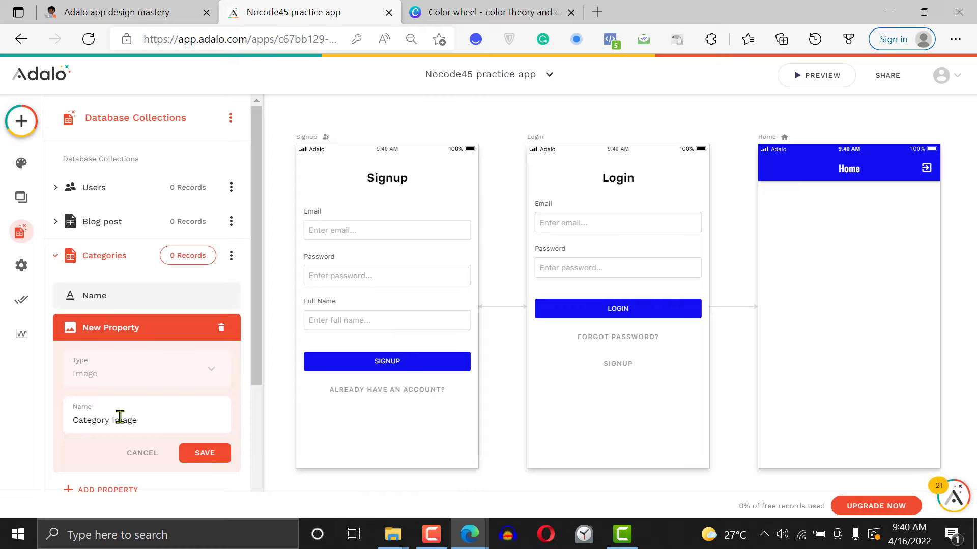
{"action": "left_click", "coordinate": [205, 454]}
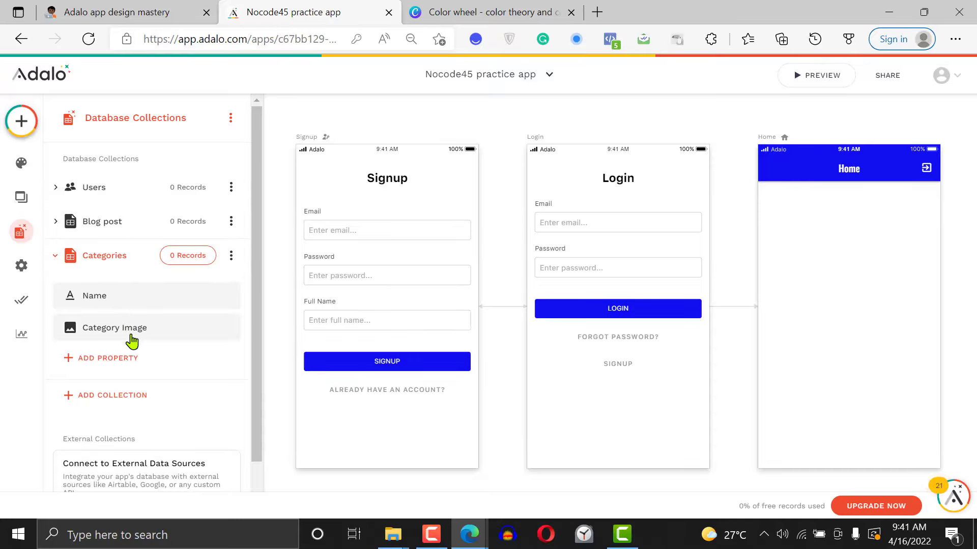
Relate Categories to Blog Post with one category per post and multiple posts per category, save it, and review the Blog post properties
{"action": "left_click", "coordinate": [104, 359]}
{"action": "mouse_move", "coordinate": [171, 340]}
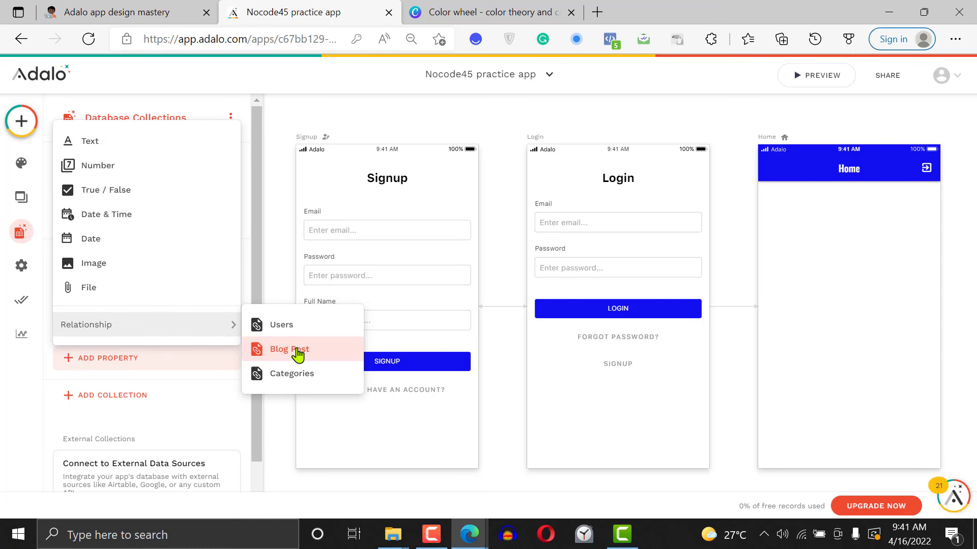
{"action": "left_click", "coordinate": [270, 352]}
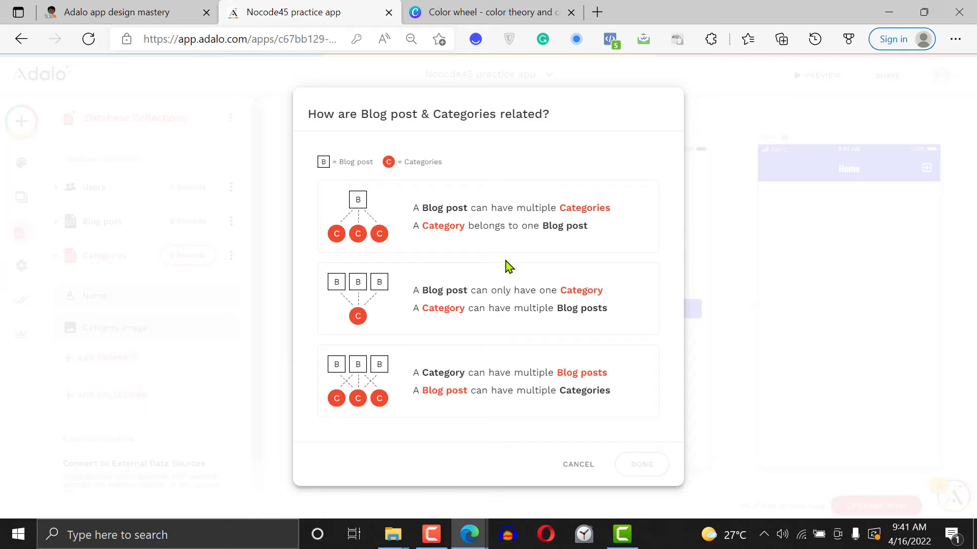
{"action": "left_click", "coordinate": [486, 246]}
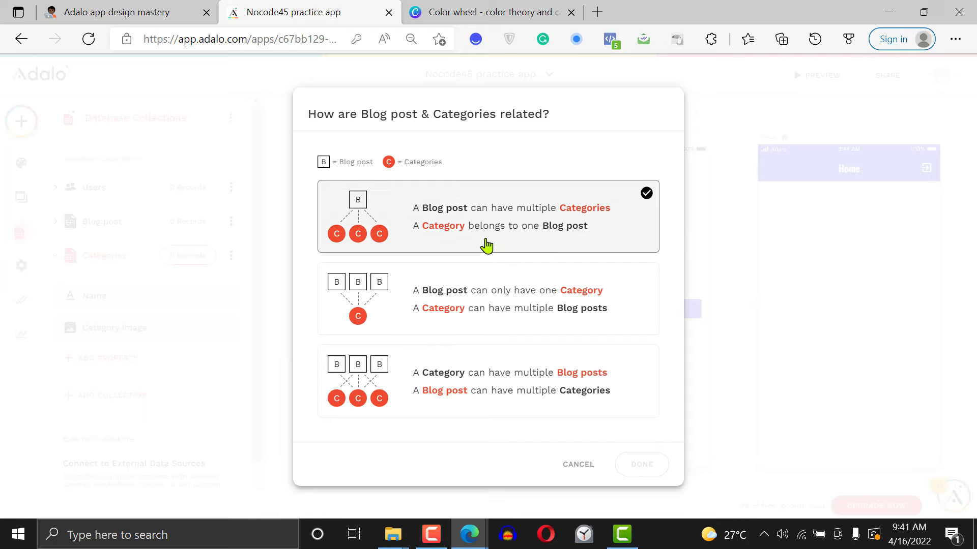
{"action": "left_click", "coordinate": [489, 314]}
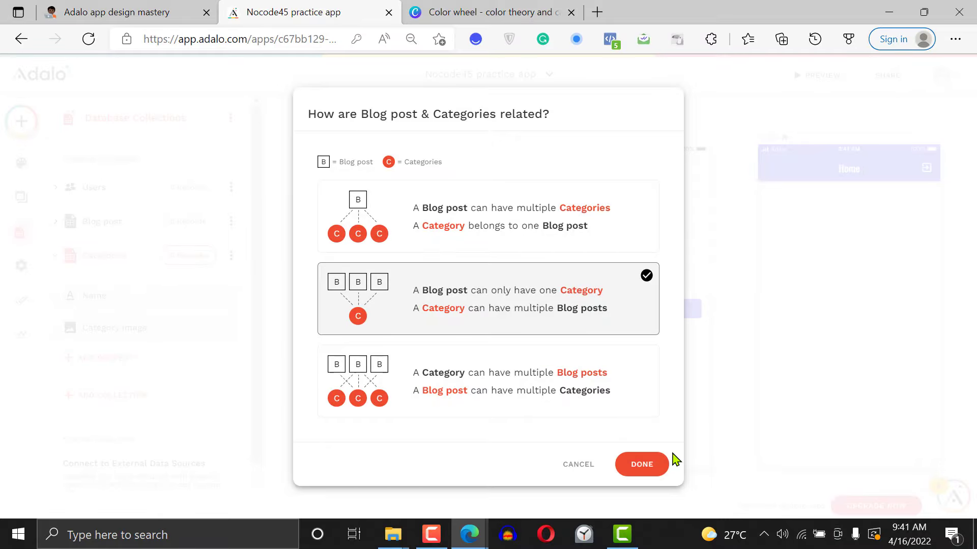
{"action": "left_click", "coordinate": [655, 472]}
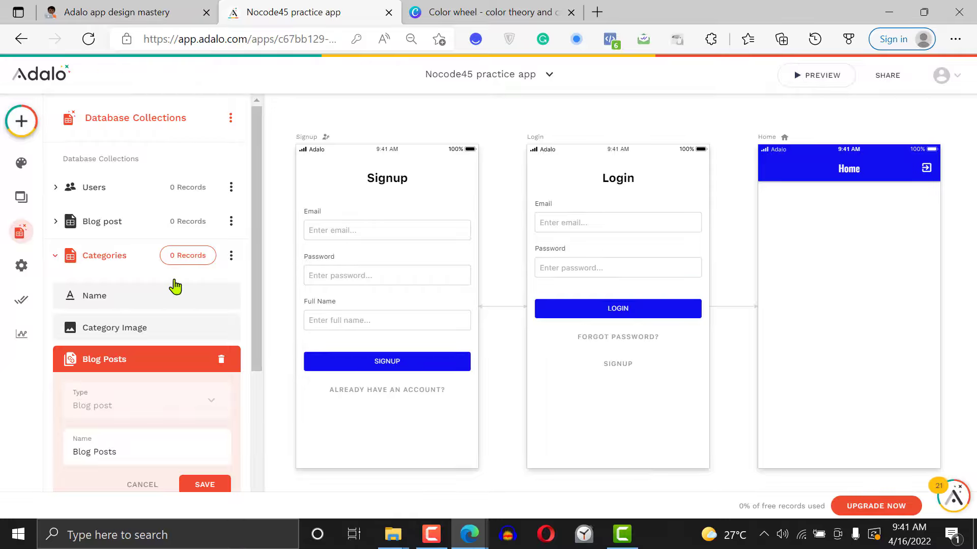
{"action": "scroll", "coordinate": [155, 346], "scroll_direction": "down", "scroll_amount": 1}
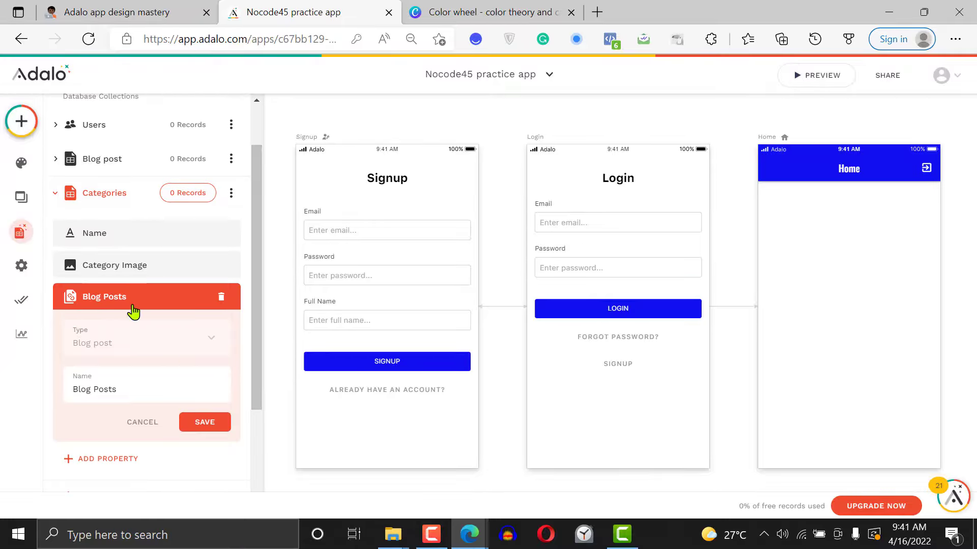
{"action": "triple_click", "coordinate": [131, 383]}
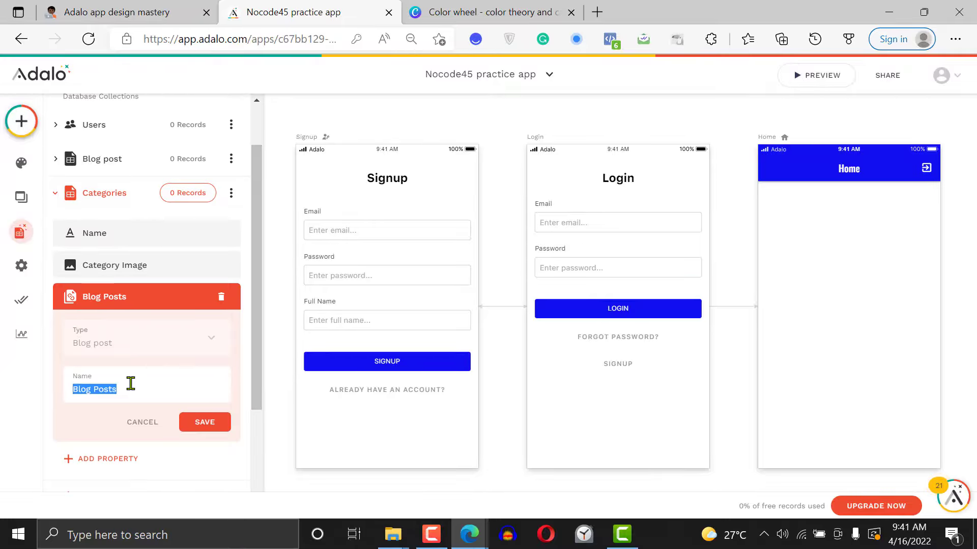
{"action": "left_click", "coordinate": [205, 425]}
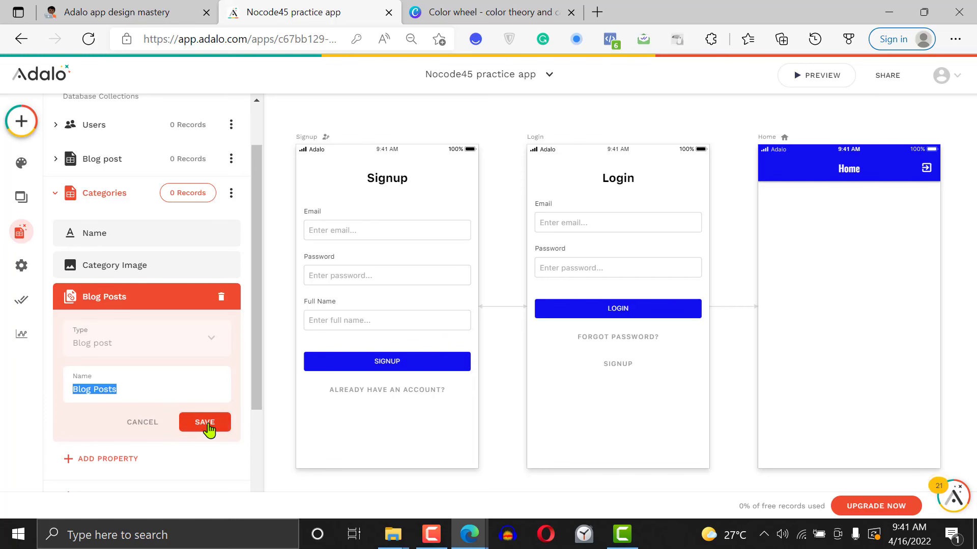
{"action": "left_click", "coordinate": [105, 159]}
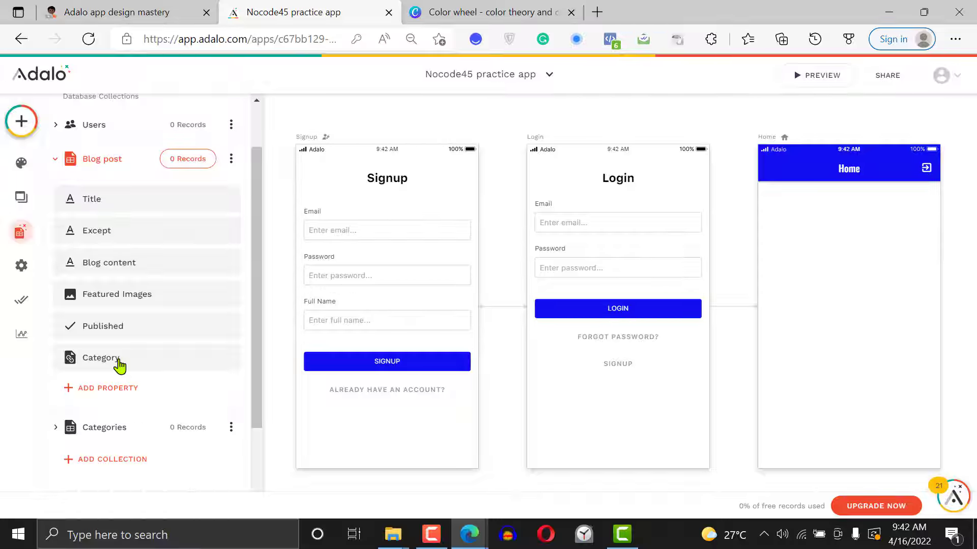
{"action": "left_click", "coordinate": [109, 166]}
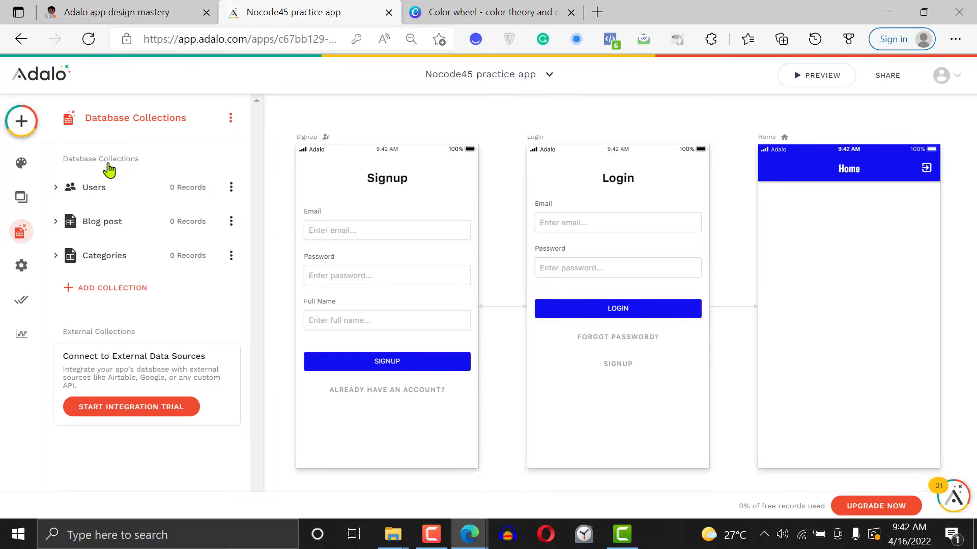
{"action": "left_click", "coordinate": [116, 196]}
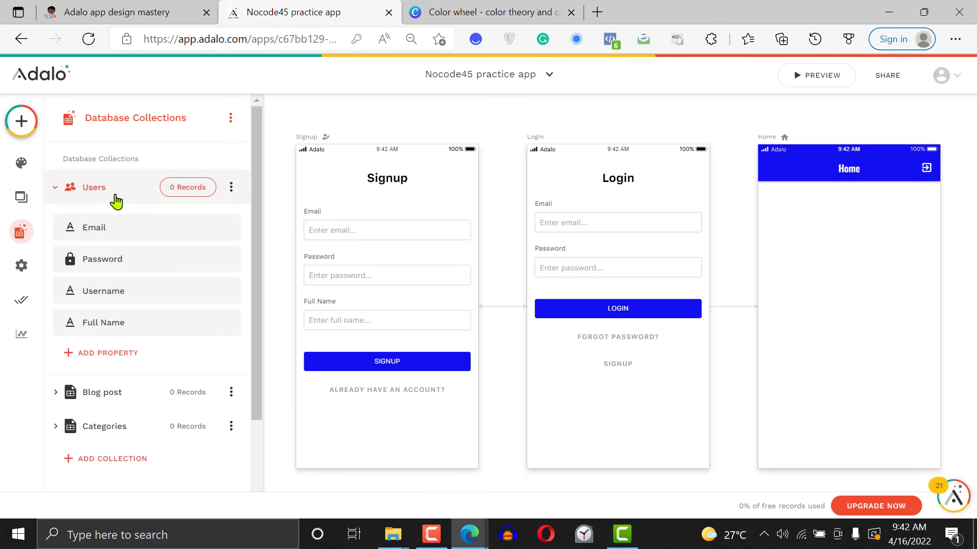
{"action": "left_click", "coordinate": [108, 353]}
{"action": "mouse_move", "coordinate": [135, 326]}
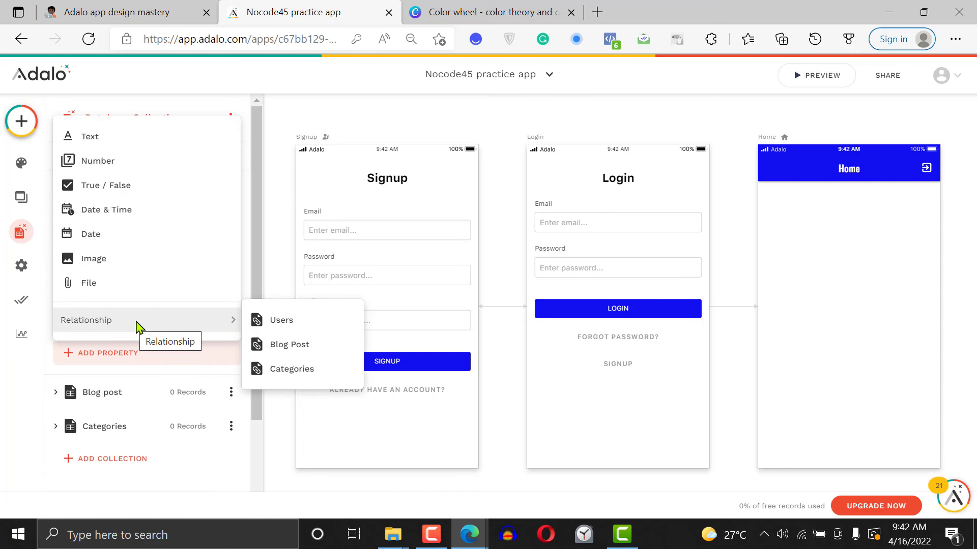
{"action": "left_click", "coordinate": [298, 346]}
{"action": "left_click", "coordinate": [516, 230]}
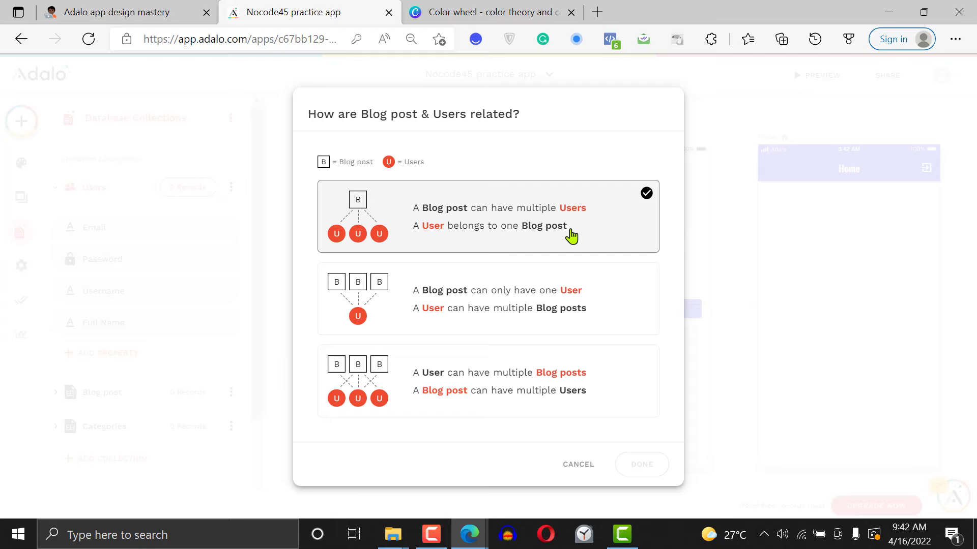
{"action": "left_click", "coordinate": [519, 312]}
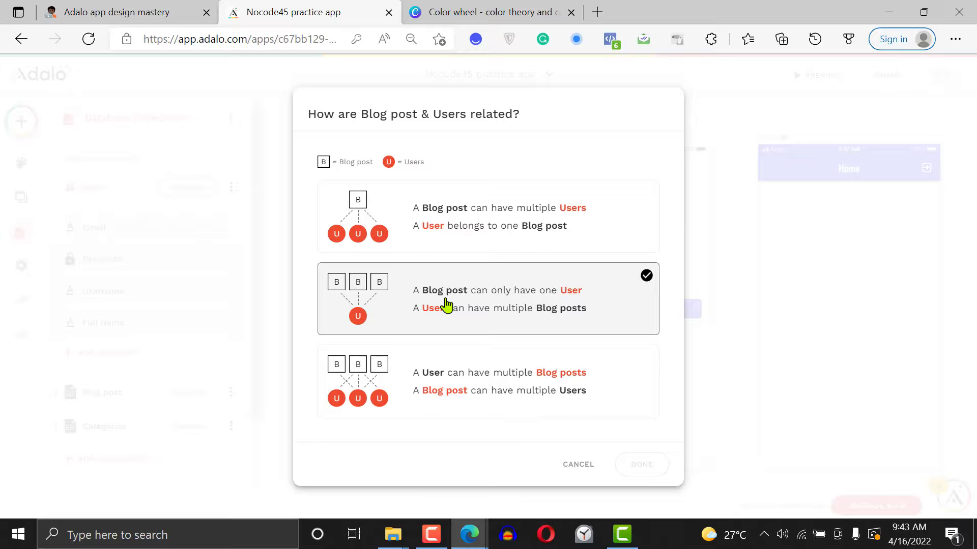
{"action": "left_click", "coordinate": [579, 464]}
Add a Users relationship to the Blog post collection where a user can have multiple blog posts and a blog post belongs to one user
{"action": "left_click", "coordinate": [127, 394]}
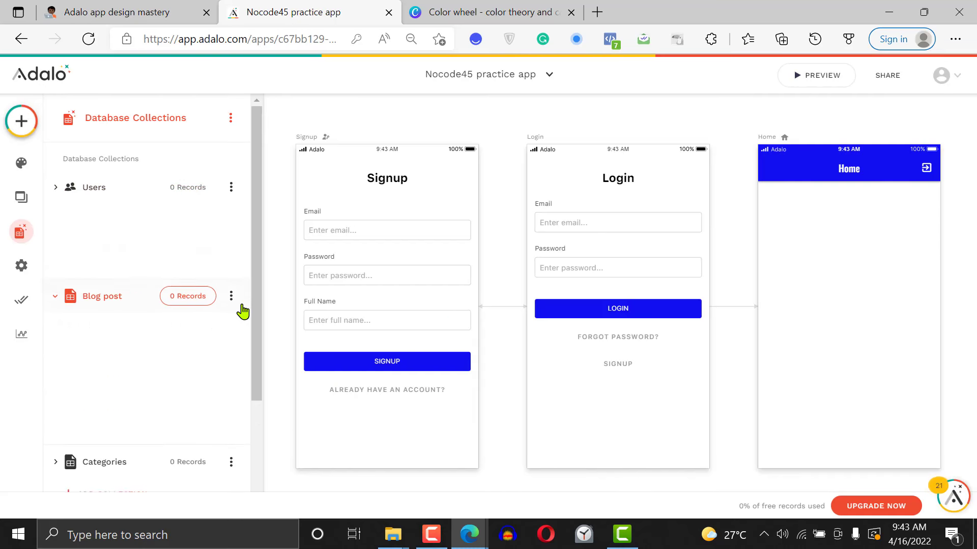
{"action": "left_click", "coordinate": [107, 453]}
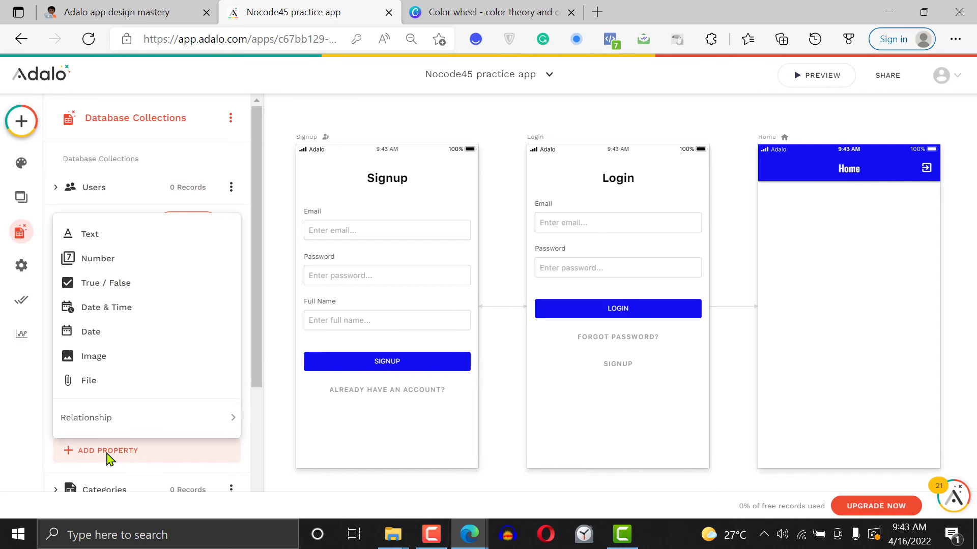
{"action": "mouse_move", "coordinate": [158, 421]}
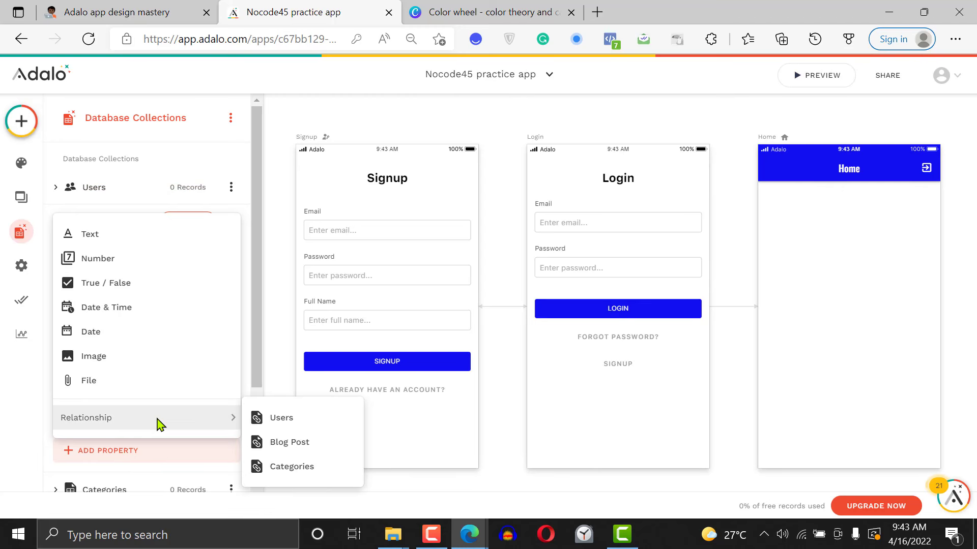
{"action": "left_click", "coordinate": [288, 425]}
{"action": "left_click", "coordinate": [576, 227]}
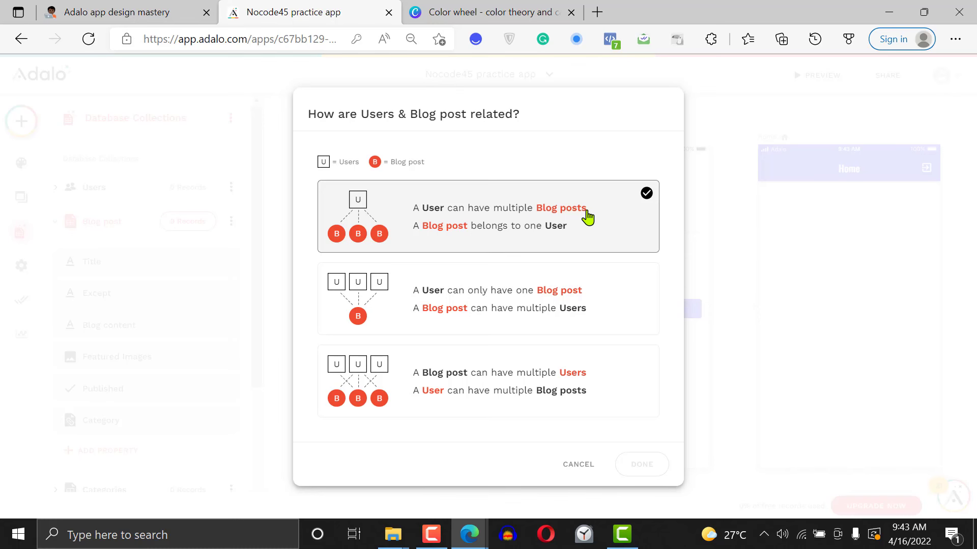
{"action": "left_click", "coordinate": [640, 465]}
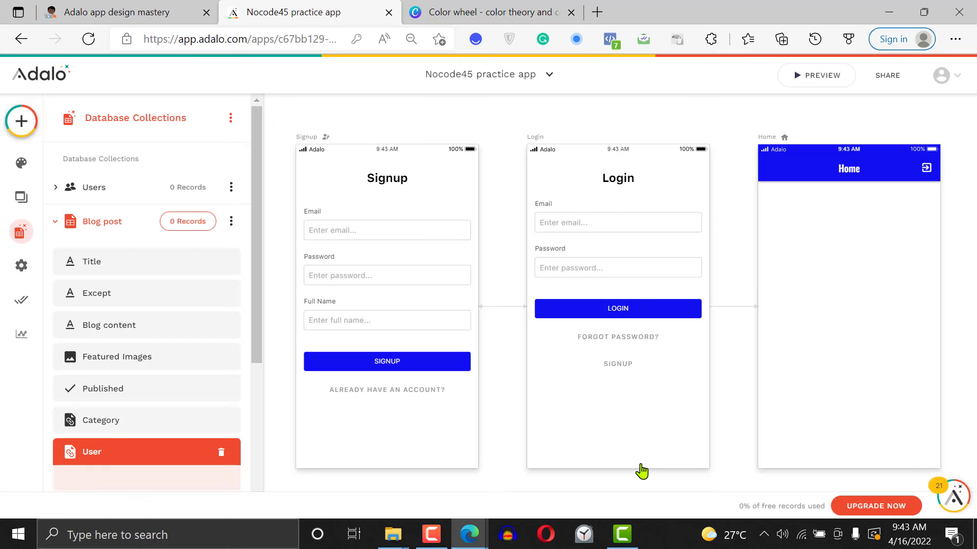
Rename the Blog post collection's User relationship property to "Post Author" and save it
{"action": "scroll", "coordinate": [257, 379], "scroll_direction": "down", "scroll_amount": 2}
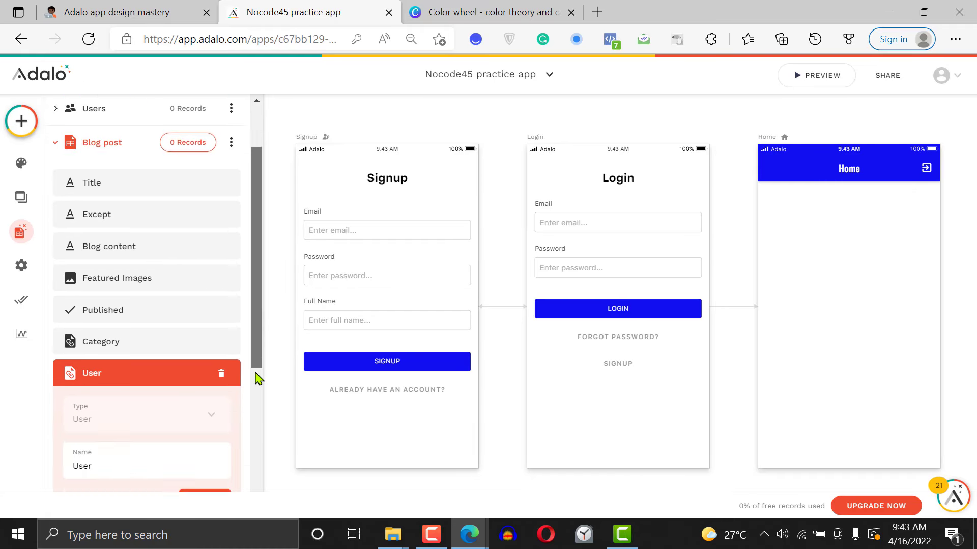
{"action": "scroll", "coordinate": [257, 379], "scroll_direction": "down", "scroll_amount": 2}
{"action": "double_click", "coordinate": [97, 367]}
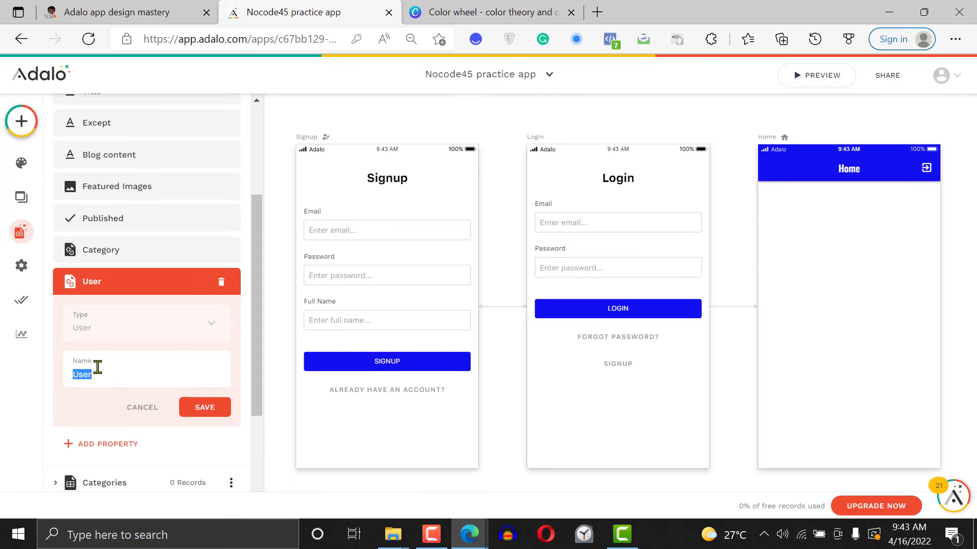
{"action": "key", "text": "BackSpace"}
{"action": "key", "text": "Escape"}
{"action": "left_click", "coordinate": [79, 377]}
{"action": "type", "text": "Post Author"}
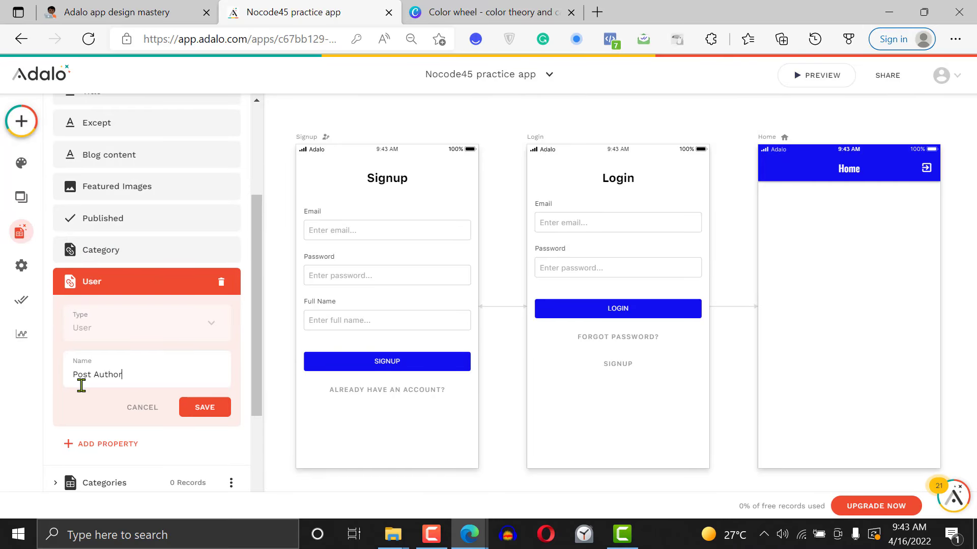
{"action": "left_click", "coordinate": [205, 410]}
Rename the Blog Posts relationship property in the Users collection to "My Blog Posts" and save it
{"action": "scroll", "coordinate": [119, 187], "scroll_direction": "up", "scroll_amount": 4}
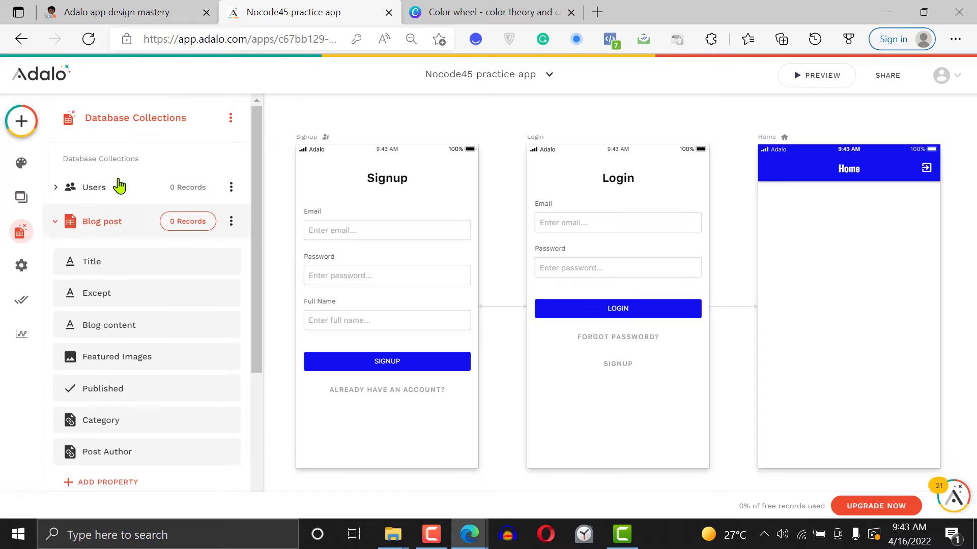
{"action": "left_click", "coordinate": [118, 189]}
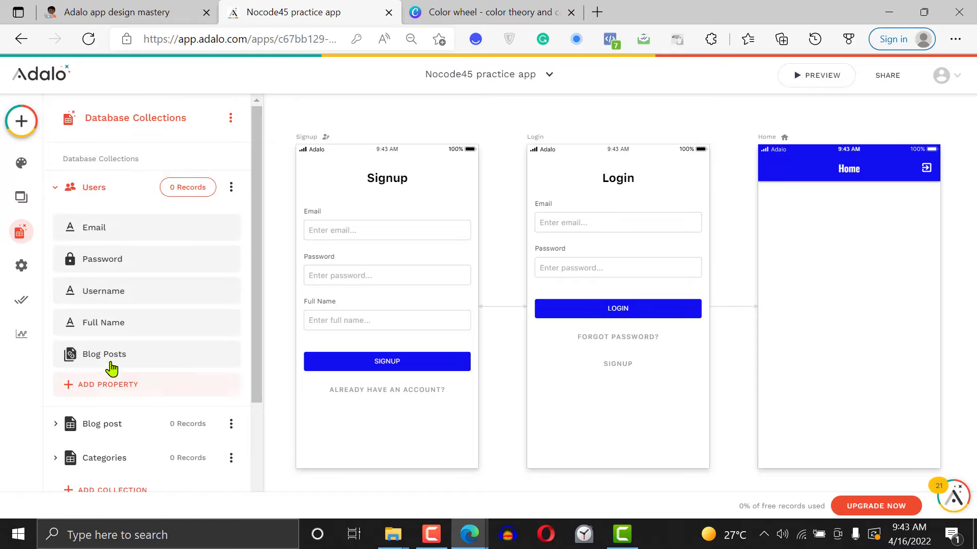
{"action": "left_click", "coordinate": [86, 358]}
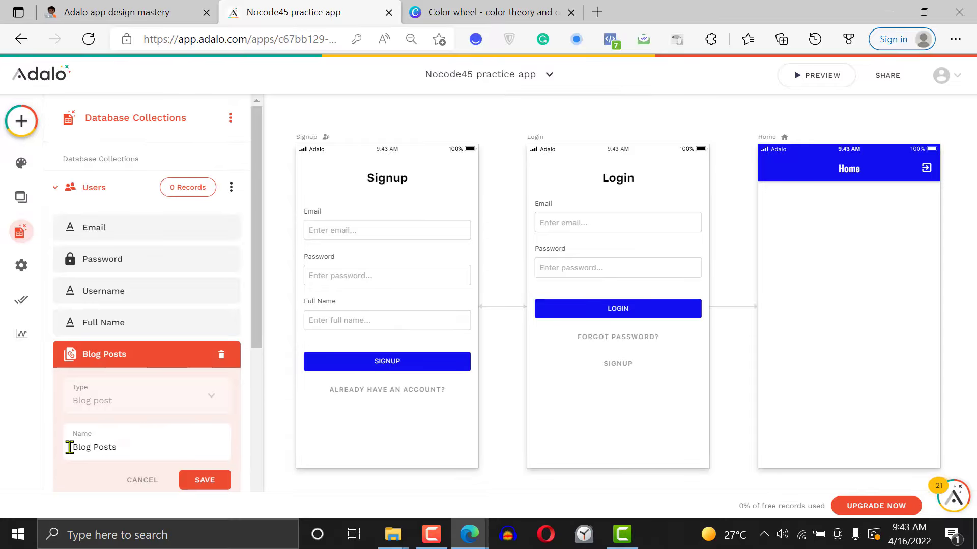
{"action": "left_click", "coordinate": [69, 447]}
{"action": "type", "text": "My"}
{"action": "left_click", "coordinate": [209, 480]}
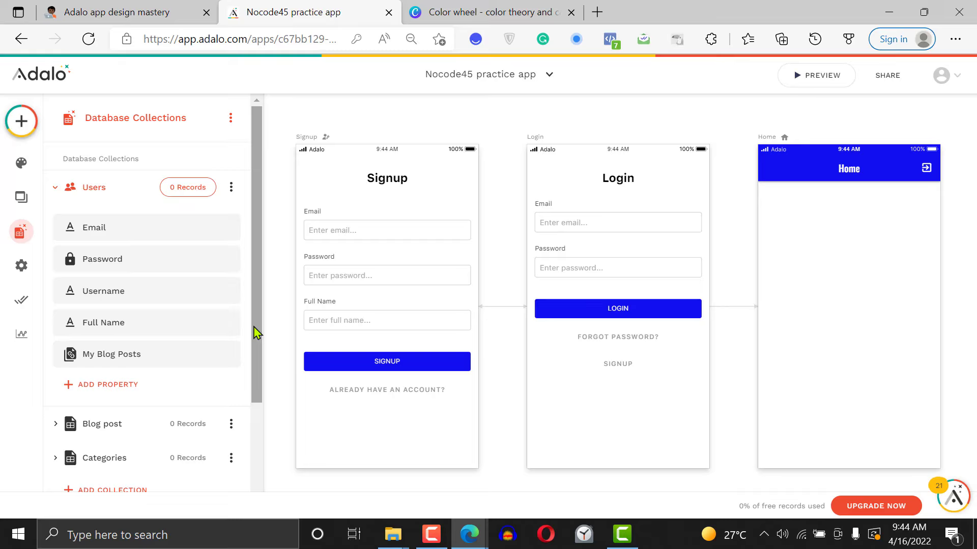
Add a Users relationship to the Users collection where users can have multiple users in both directions
{"action": "left_click", "coordinate": [114, 391]}
{"action": "mouse_move", "coordinate": [153, 355]}
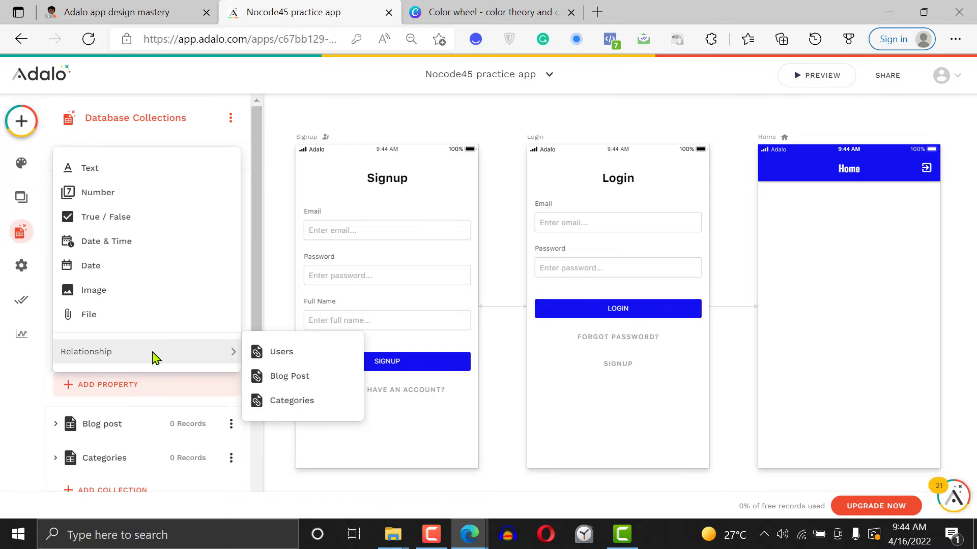
{"action": "left_click", "coordinate": [303, 360]}
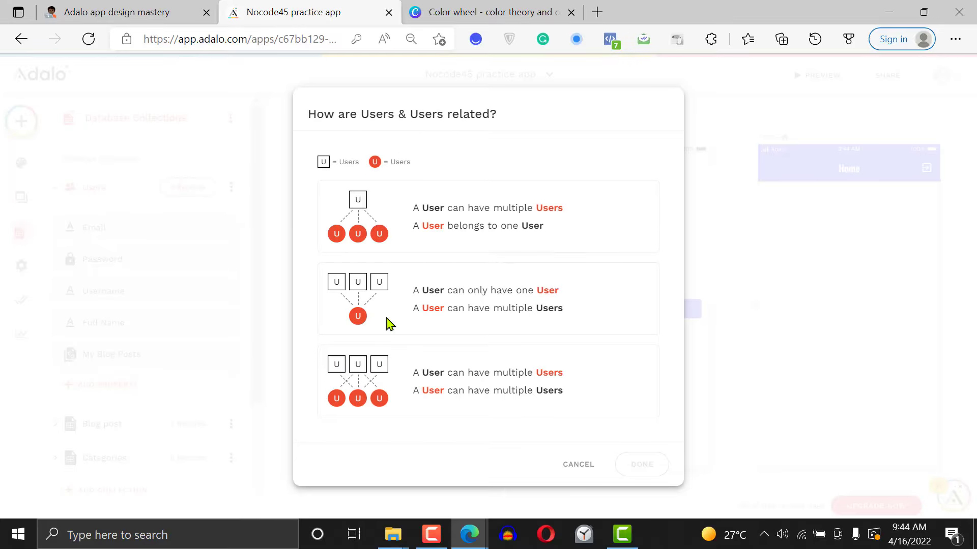
{"action": "left_click", "coordinate": [509, 229]}
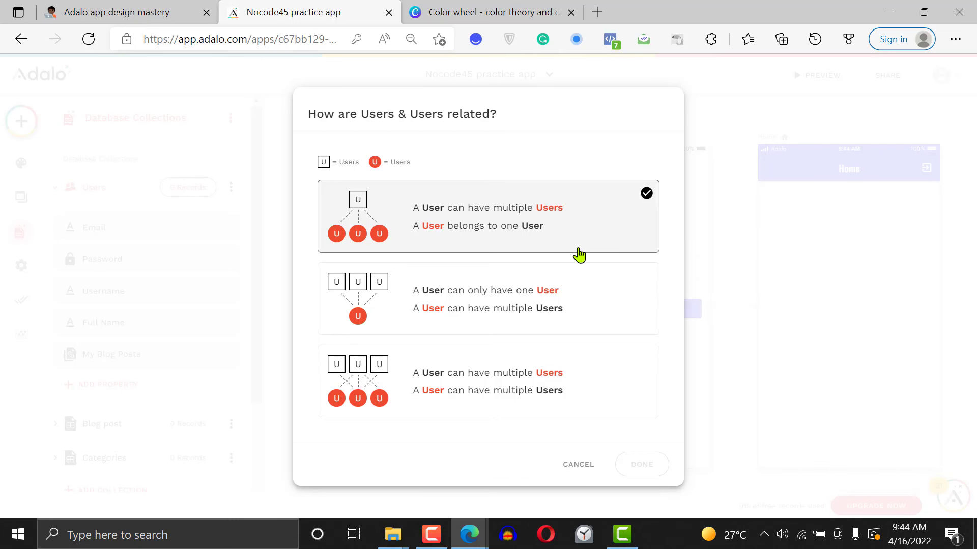
{"action": "left_click", "coordinate": [514, 298]}
{"action": "left_click", "coordinate": [478, 366]}
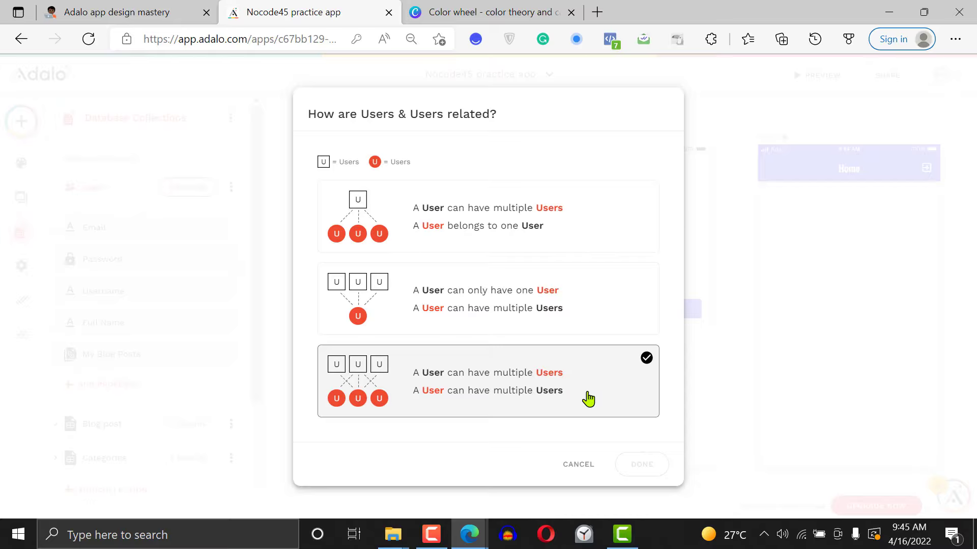
{"action": "double_click", "coordinate": [557, 376]}
{"action": "left_click", "coordinate": [643, 464]}
Name the new Users-to-Users relationship property "Followers" and save it
{"action": "left_click", "coordinate": [123, 344]}
{"action": "type", "text": "Followers"}
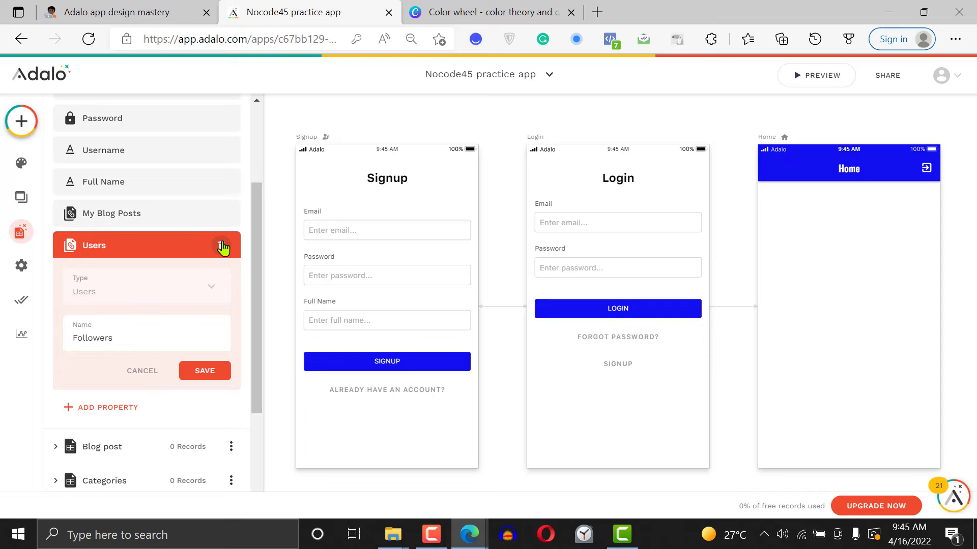
{"action": "left_click", "coordinate": [209, 372]}
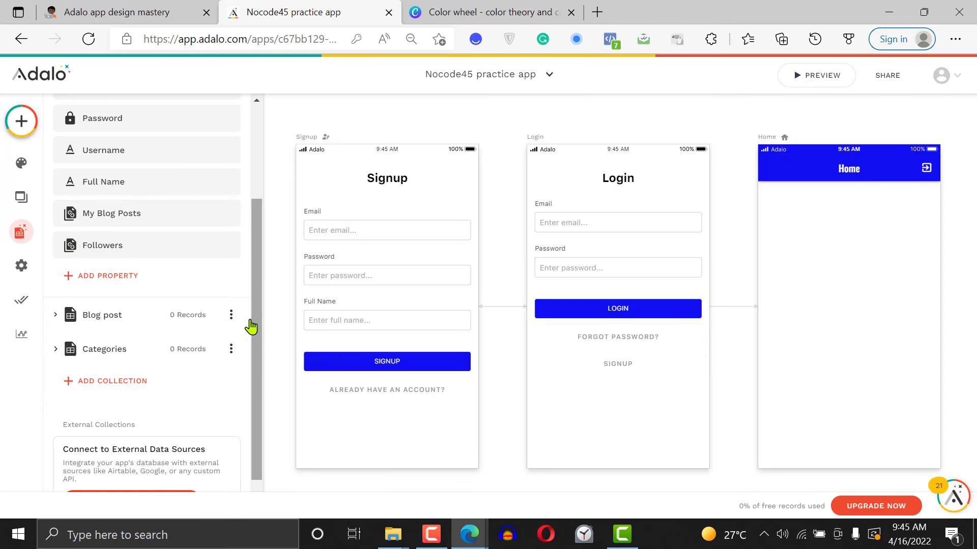
Create a database collection named "Followers"
{"action": "left_click_drag", "start_coordinate": [251, 330], "coordinate": [248, 359]}
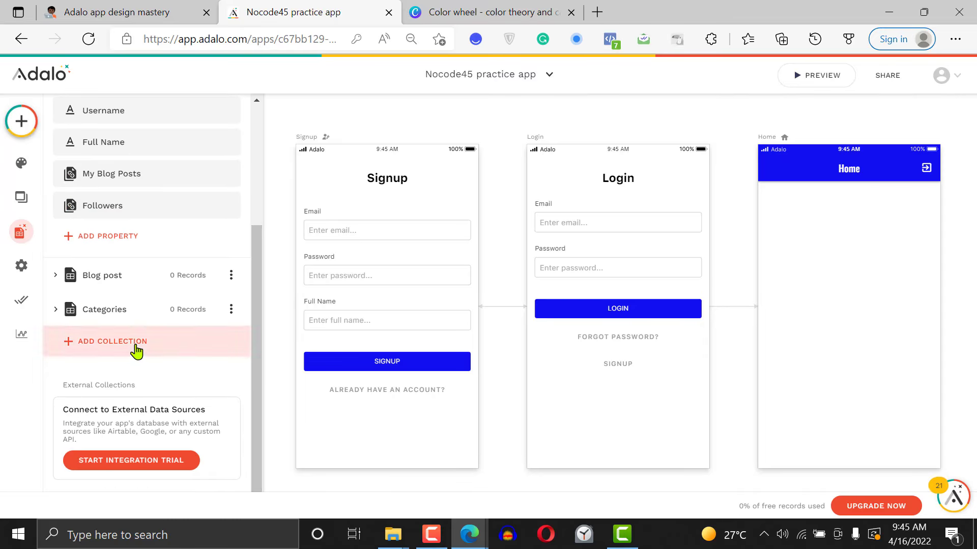
{"action": "left_click", "coordinate": [136, 347]}
{"action": "left_click", "coordinate": [153, 318]}
{"action": "type", "text": "Fo"}
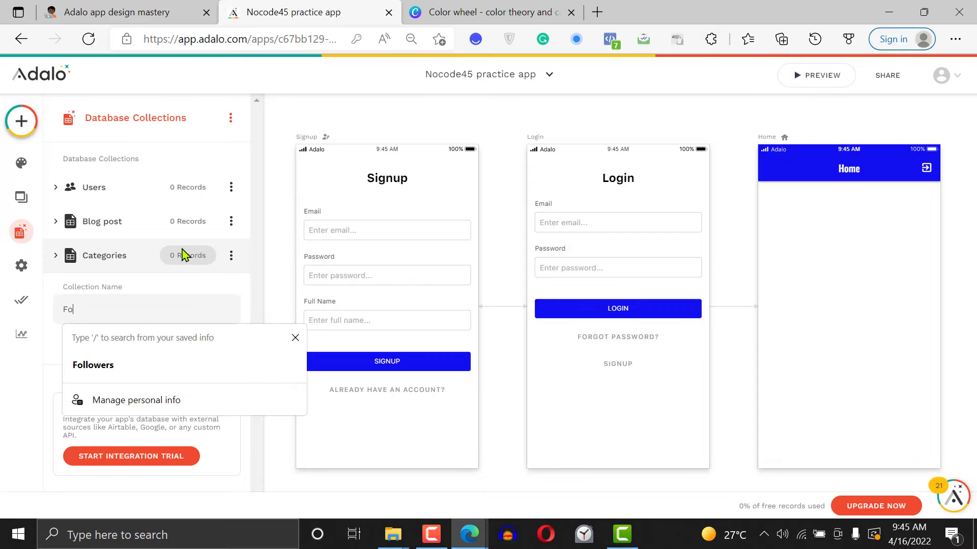
{"action": "type", "text": "llowers"}
{"action": "left_click", "coordinate": [295, 338]}
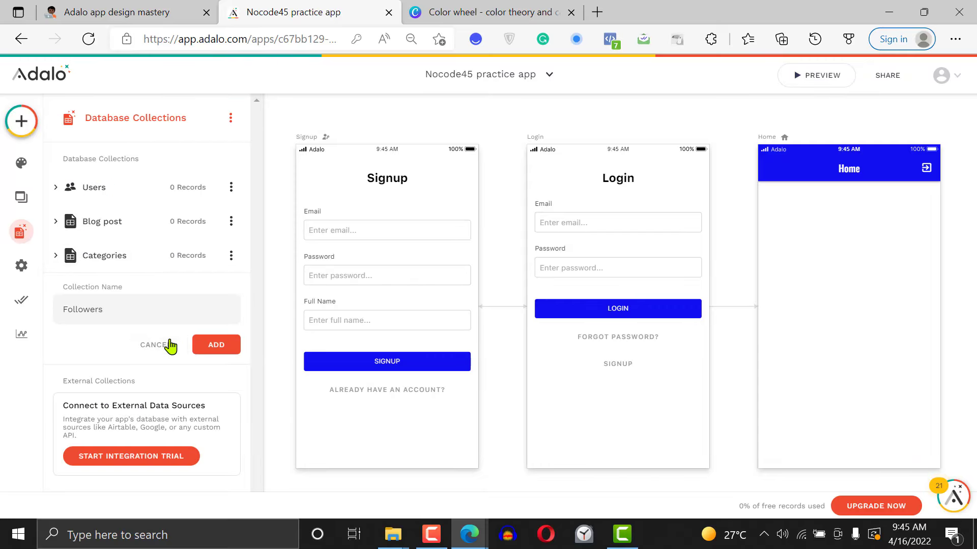
{"action": "left_click", "coordinate": [216, 348]}
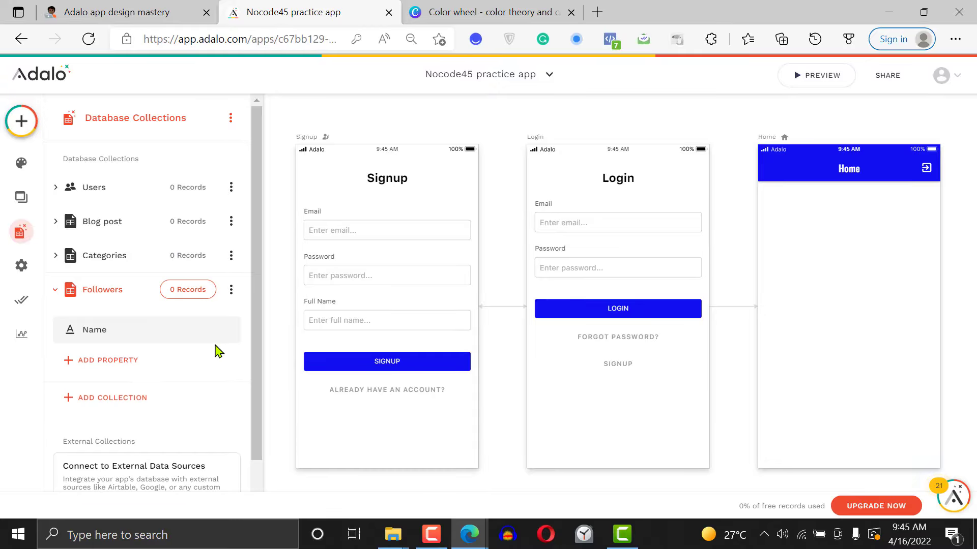
Add a Users relationship to the Followers collection where a follower can have multiple users and a user multiple followers
{"action": "left_click", "coordinate": [95, 362]}
{"action": "mouse_move", "coordinate": [158, 336]}
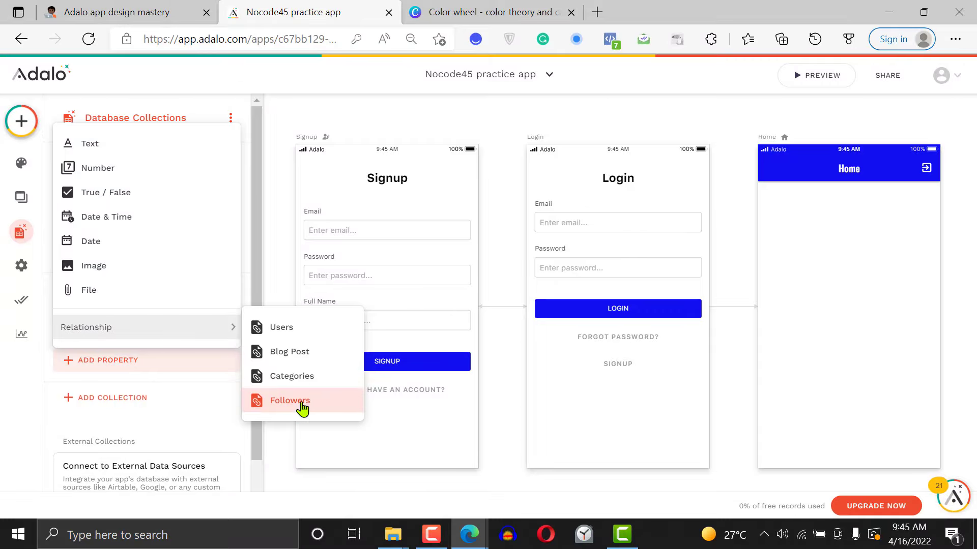
{"action": "left_click", "coordinate": [288, 327]}
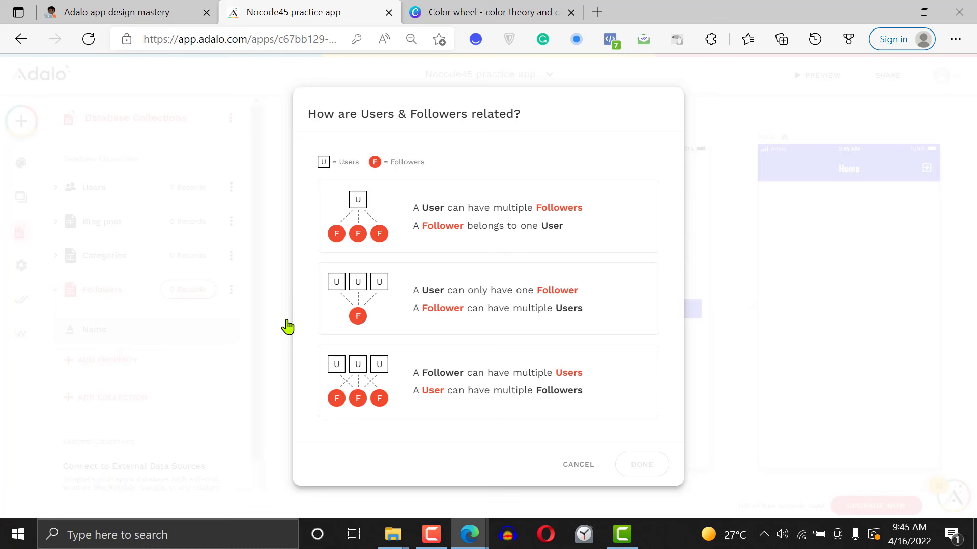
{"action": "left_click", "coordinate": [488, 395]}
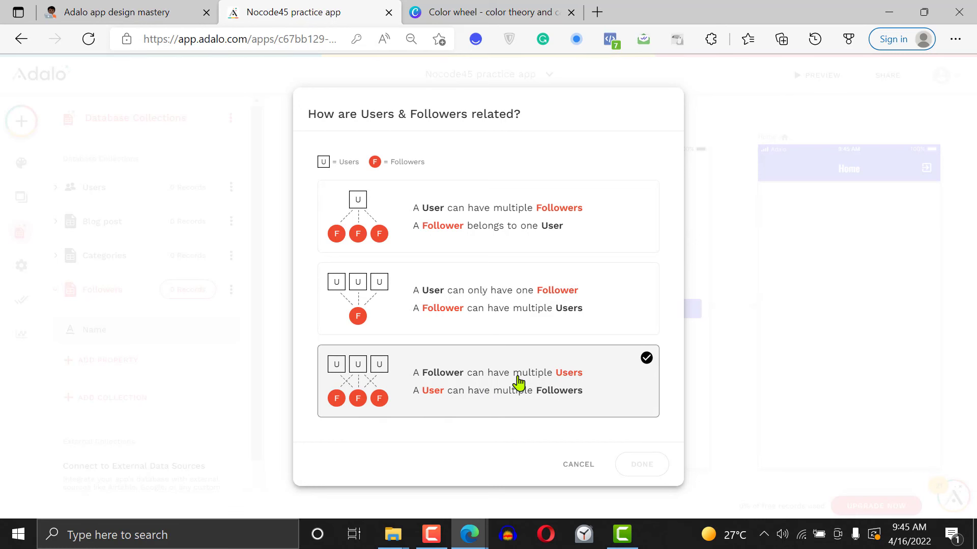
{"action": "left_click", "coordinate": [599, 379]}
{"action": "left_click", "coordinate": [644, 465]}
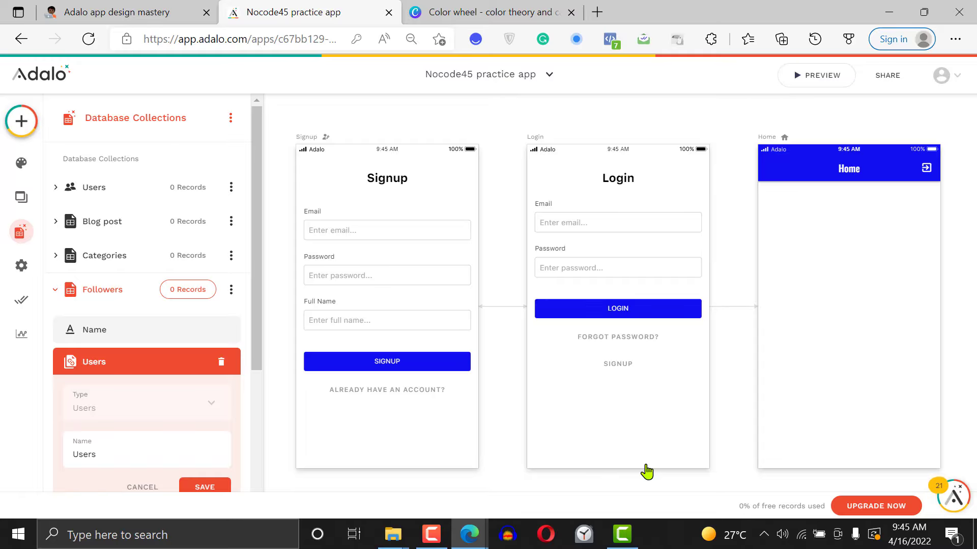
Name the Followers collection's Users relationship property "Followers 2" and save it
{"action": "double_click", "coordinate": [115, 456]}
{"action": "type", "text": "Follo"}
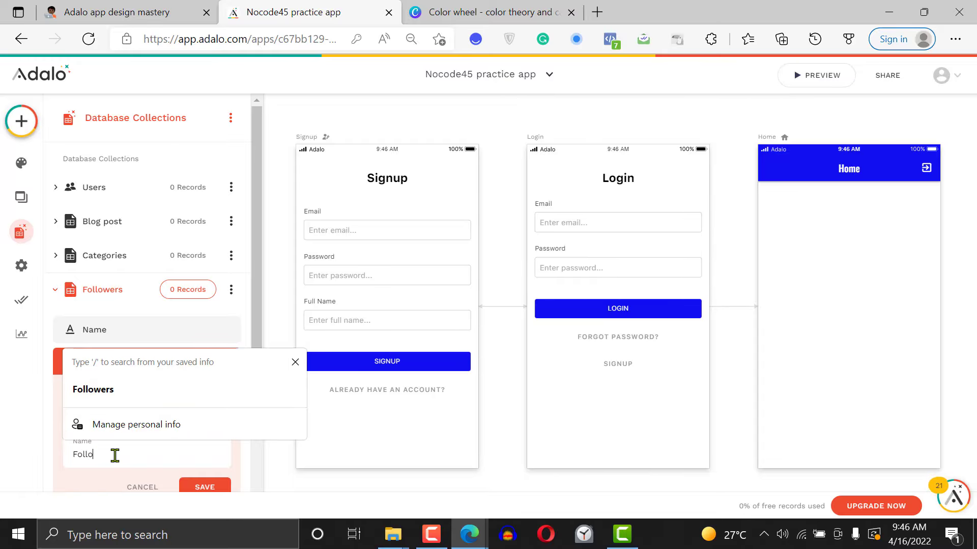
{"action": "type", "text": "wers 2"}
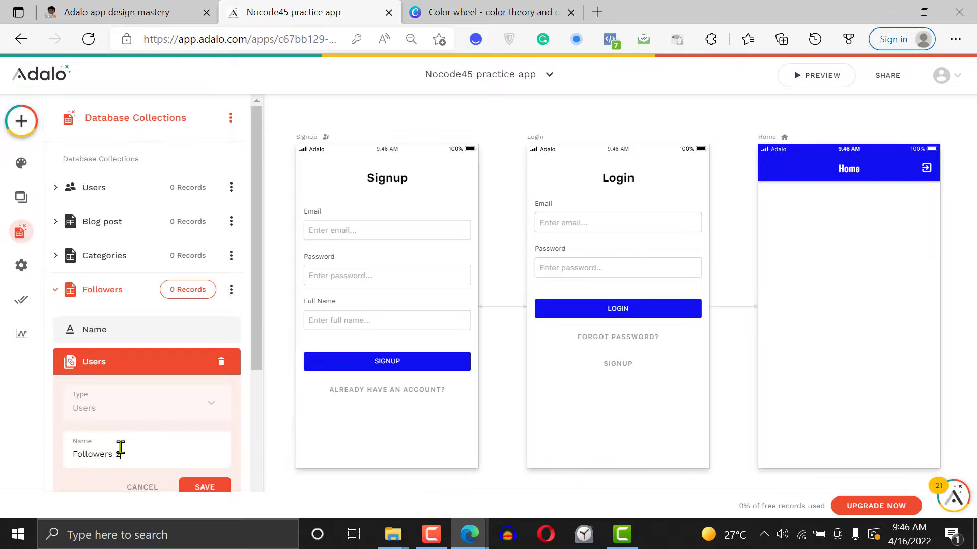
{"action": "left_click", "coordinate": [216, 490]}
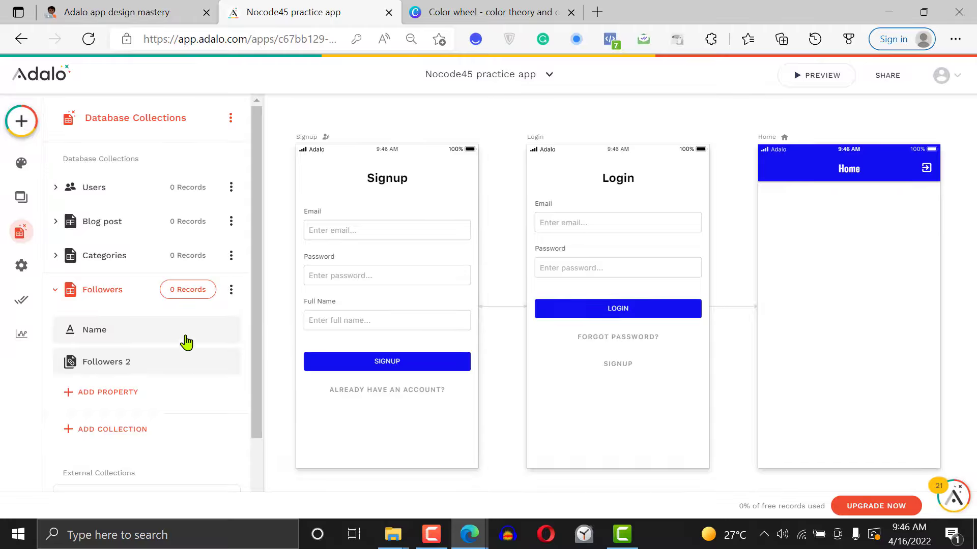
Rename the Follower-type relationship property in the Users collection to "Followers 2", save it, and review the collections
{"action": "left_click", "coordinate": [150, 361]}
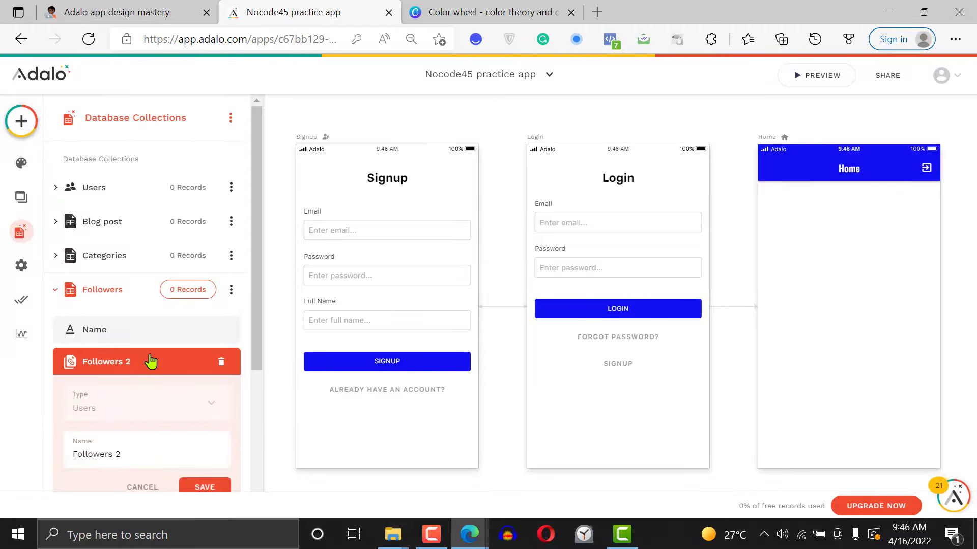
{"action": "left_click", "coordinate": [75, 196]}
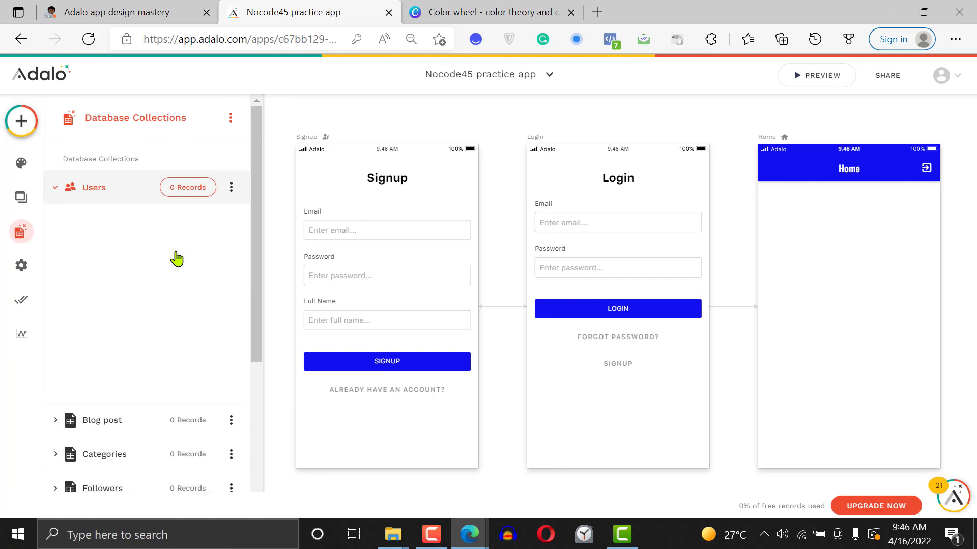
{"action": "left_click", "coordinate": [130, 424]}
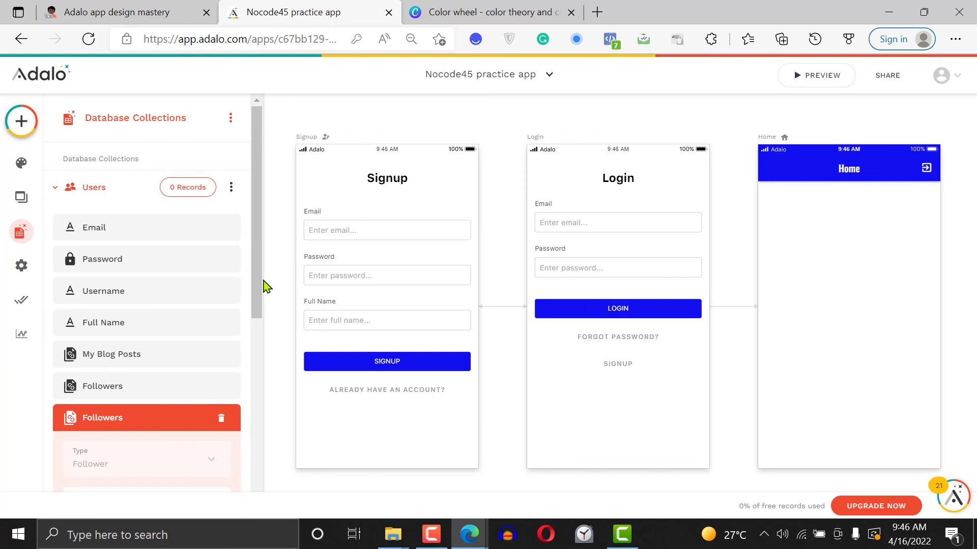
{"action": "scroll", "coordinate": [262, 349], "scroll_direction": "down", "scroll_amount": 2}
{"action": "left_click", "coordinate": [139, 393]}
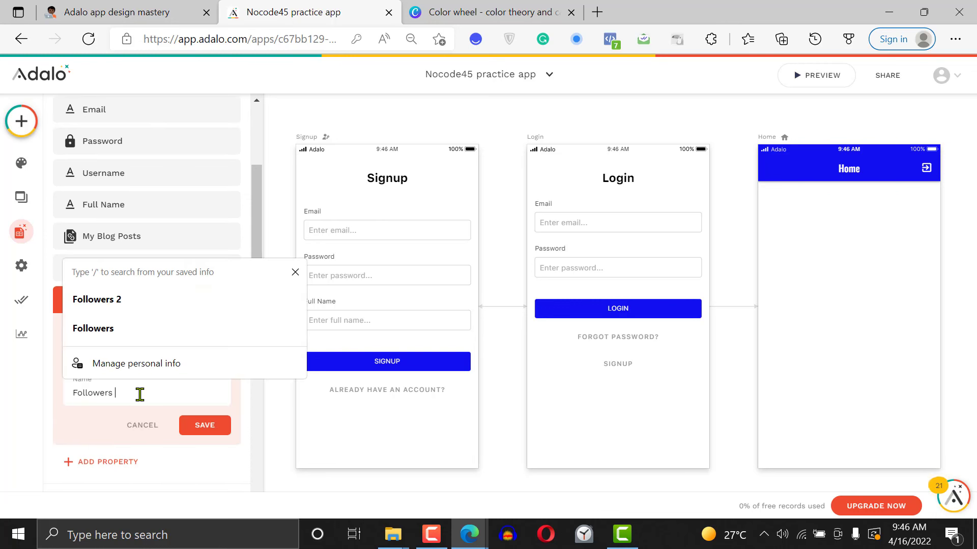
{"action": "type", "text": "2"}
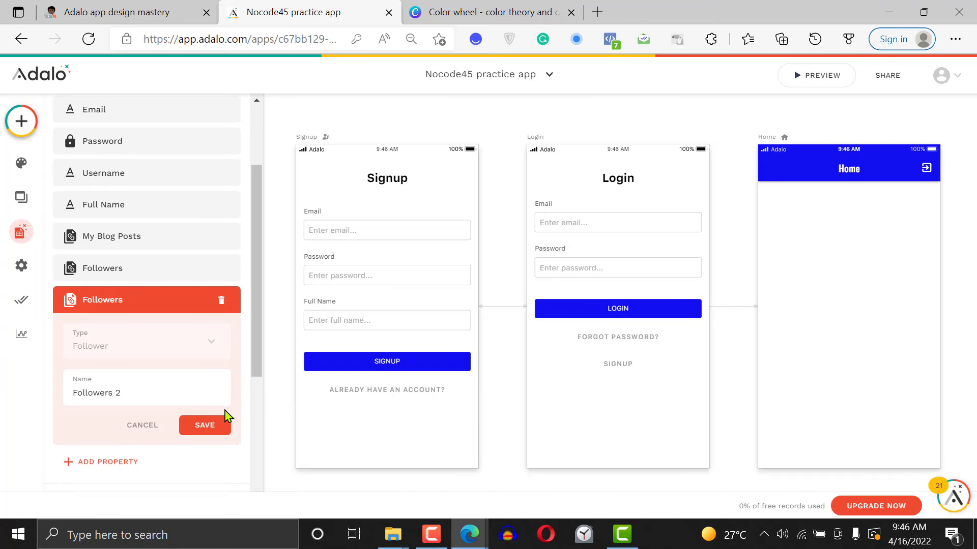
{"action": "left_click", "coordinate": [220, 427]}
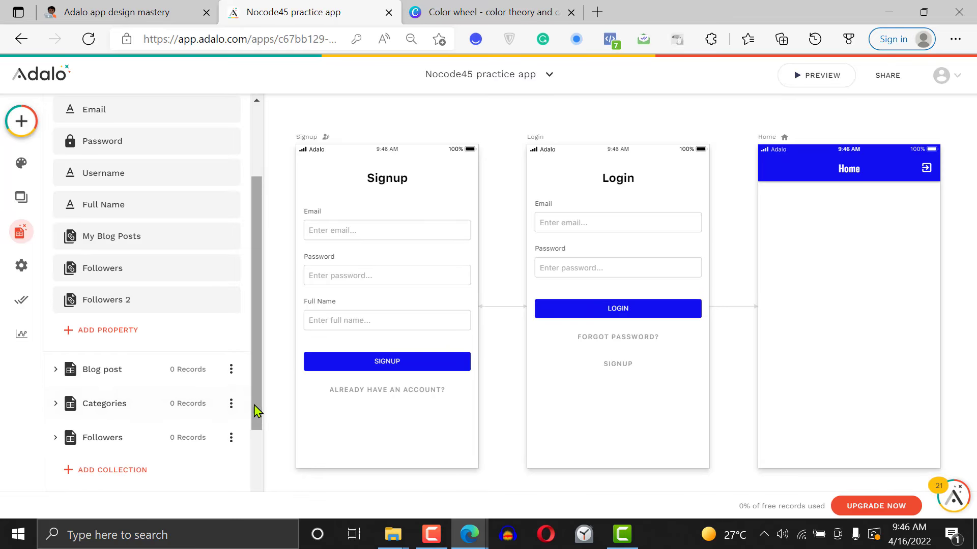
{"action": "left_click_drag", "start_coordinate": [257, 411], "coordinate": [262, 264]}
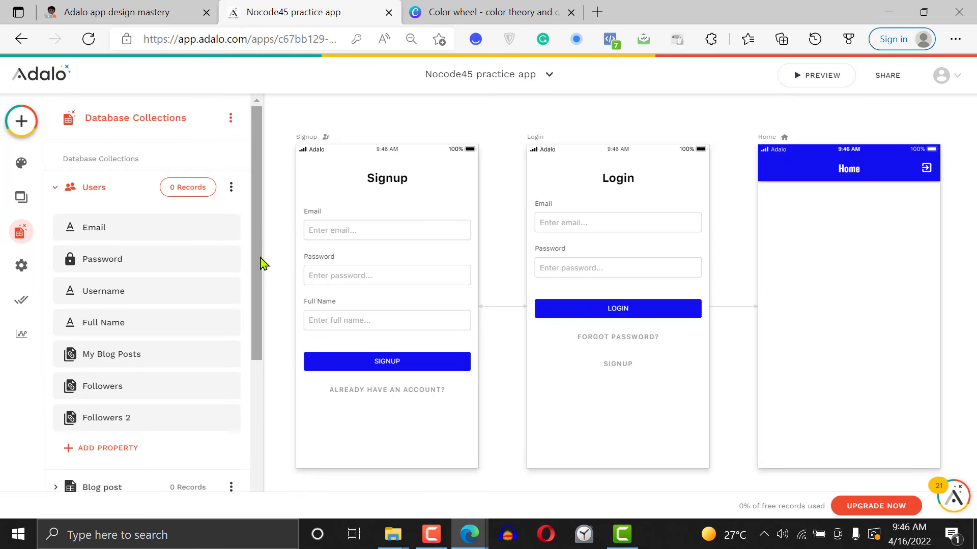
{"action": "left_click_drag", "start_coordinate": [262, 264], "coordinate": [266, 407]}
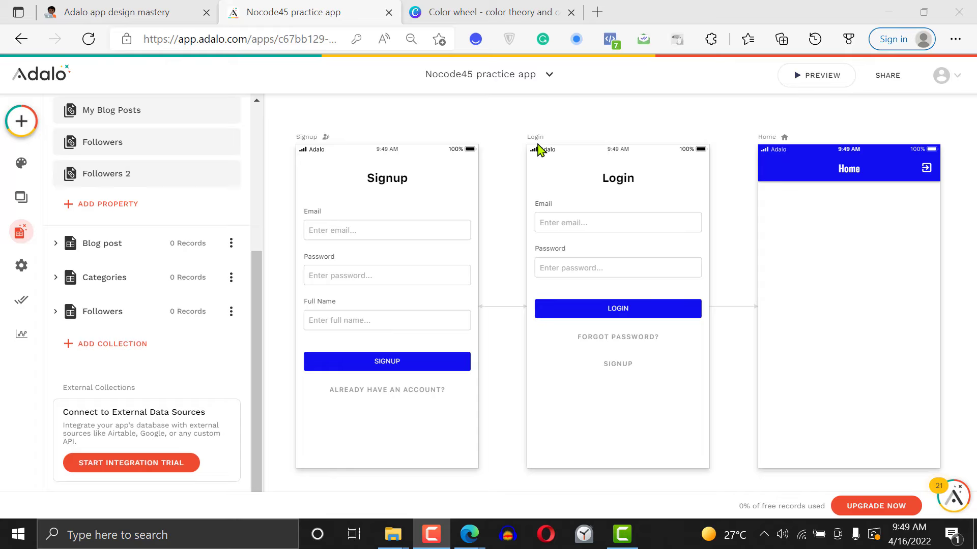
Check the Signup screen's form, search the components for "form", and place a Form component on the Home screen
{"action": "left_click", "coordinate": [382, 288]}
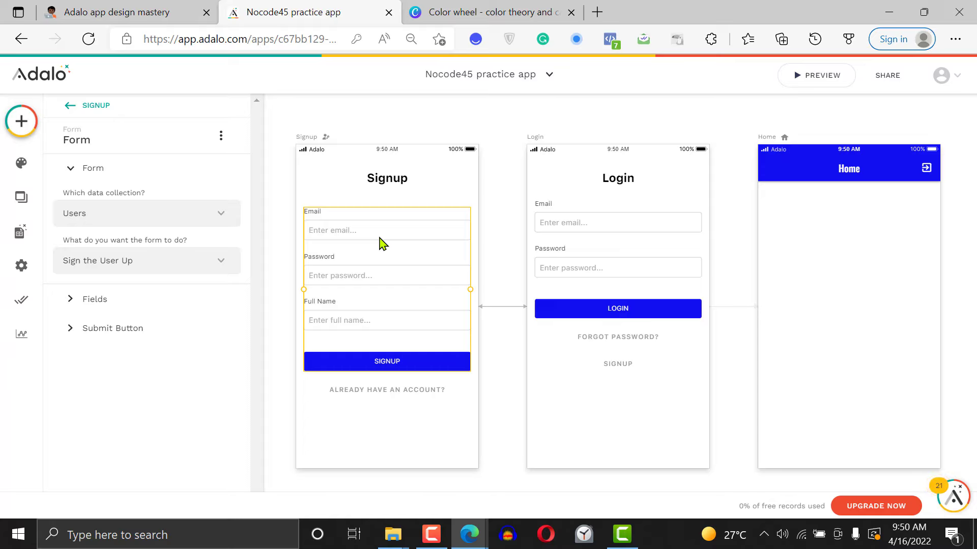
{"action": "left_click", "coordinate": [22, 124]}
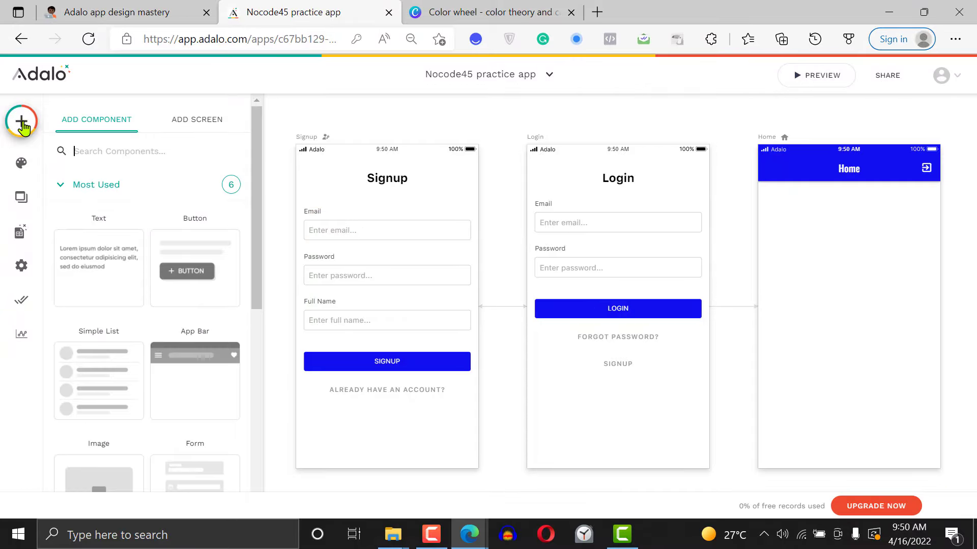
{"action": "left_click", "coordinate": [146, 150]}
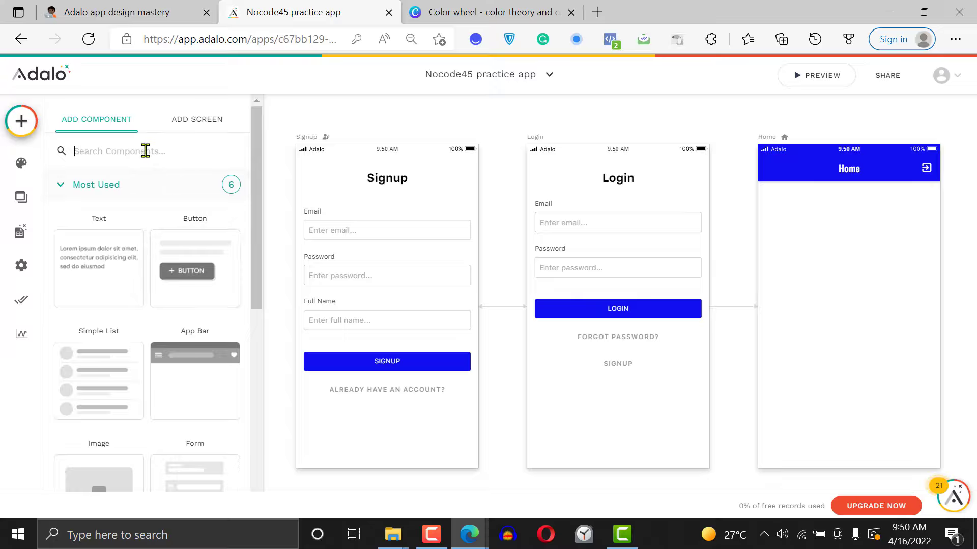
{"action": "type", "text": "form"}
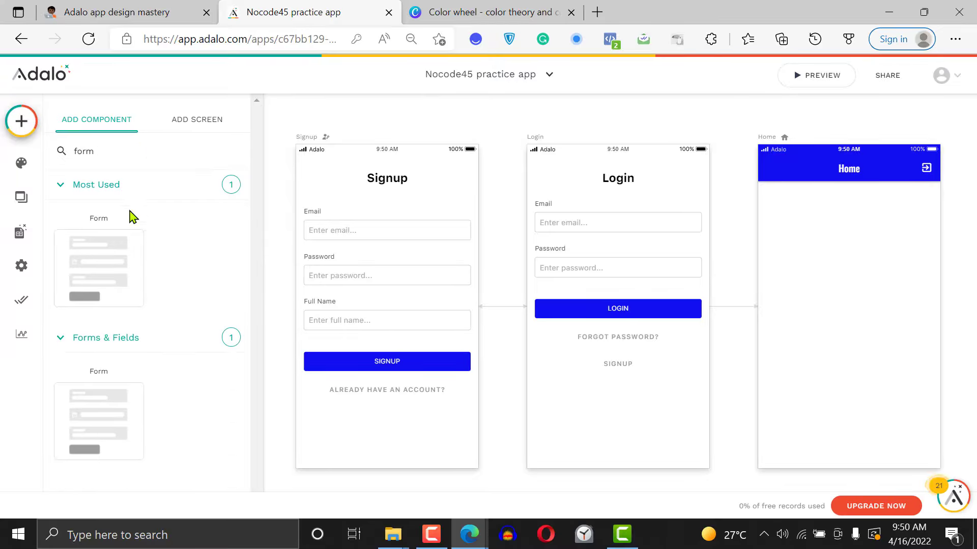
{"action": "left_click_drag", "start_coordinate": [103, 265], "coordinate": [851, 283]}
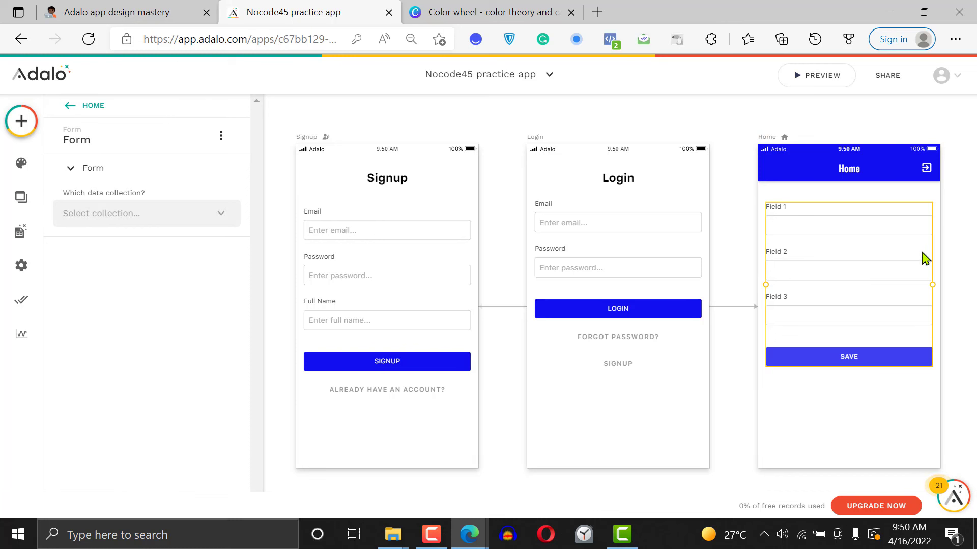
{"action": "left_click", "coordinate": [433, 534]}
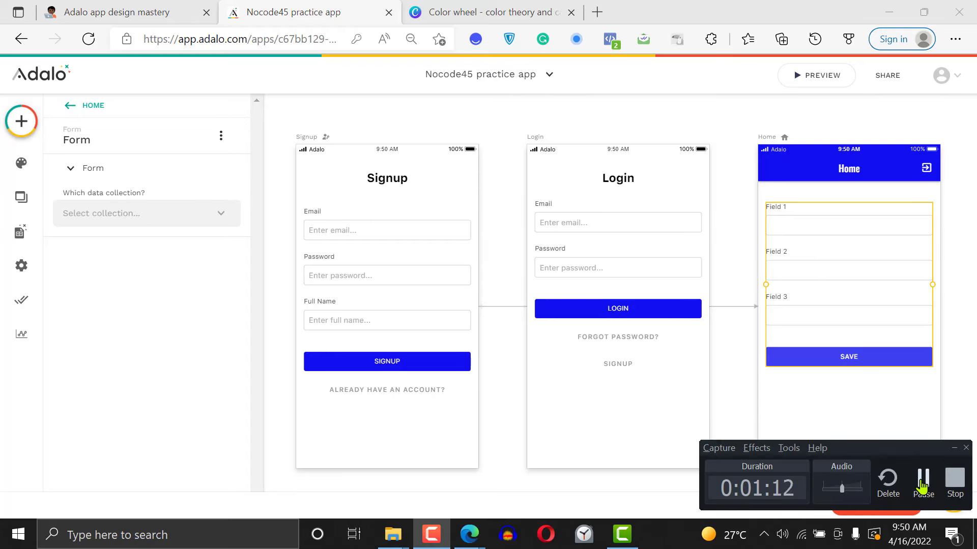
{"action": "left_click", "coordinate": [922, 477]}
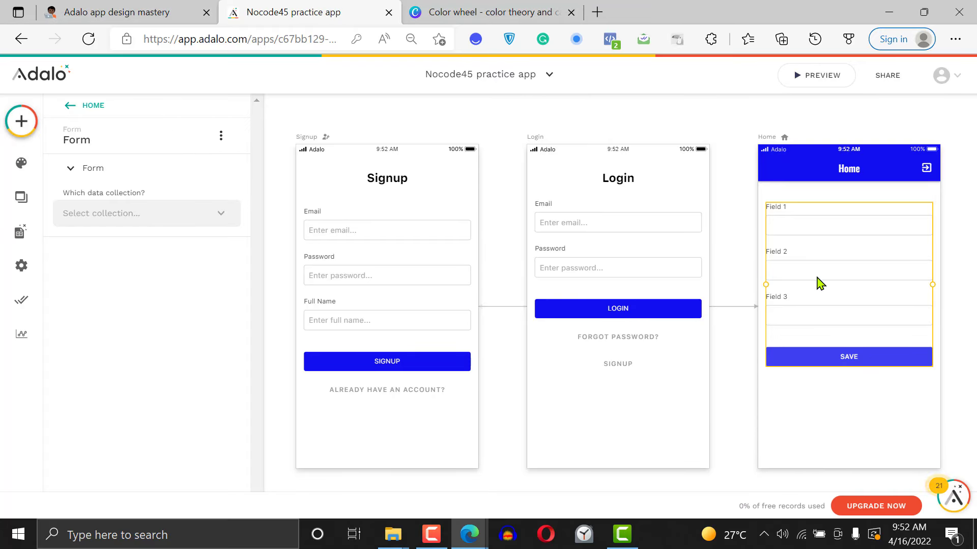
Connect the Home screen's form to the Blog post collection
{"action": "left_click", "coordinate": [154, 217]}
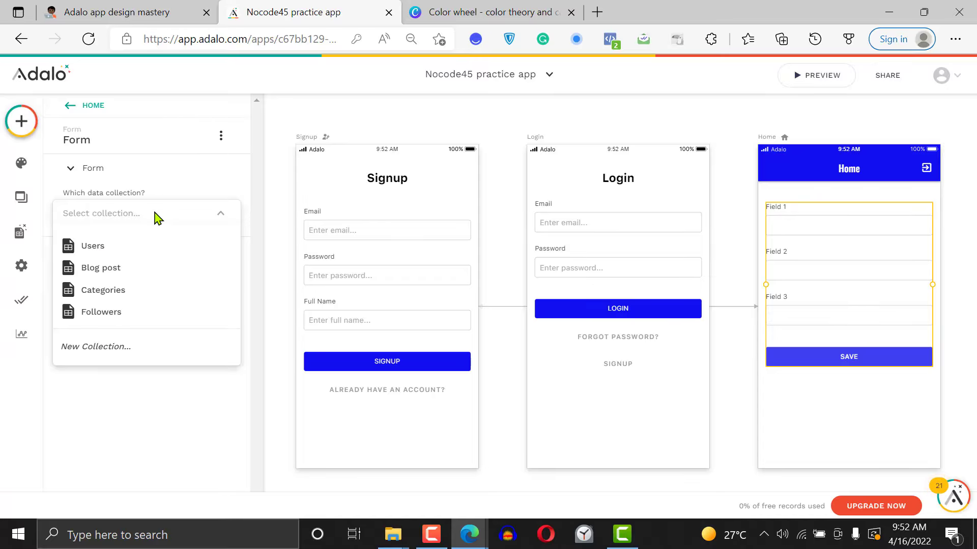
{"action": "left_click", "coordinate": [127, 269]}
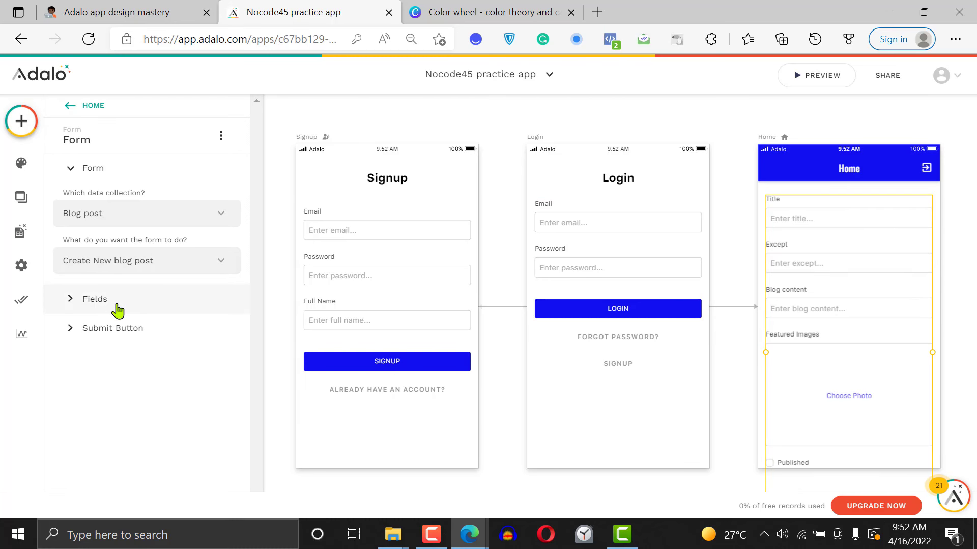
Move the Home screen slightly up on the canvas and extend its height to fit the form down to its submit button
{"action": "left_click_drag", "start_coordinate": [763, 142], "coordinate": [776, 117]}
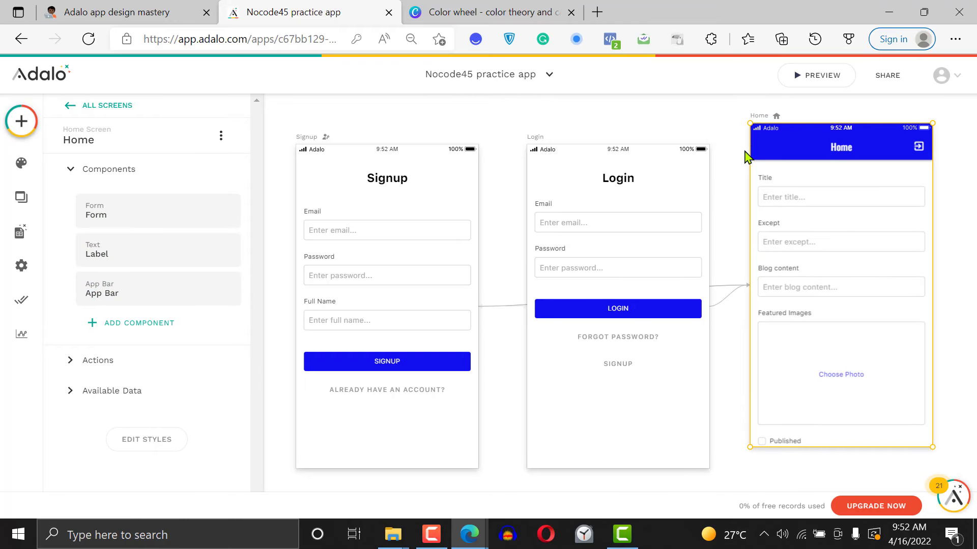
{"action": "left_click", "coordinate": [727, 157]}
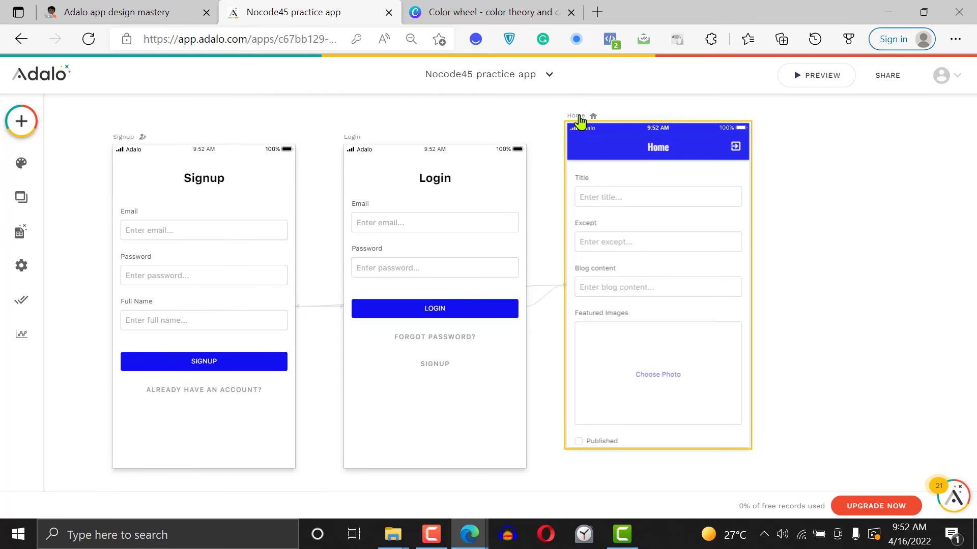
{"action": "left_click", "coordinate": [580, 122]}
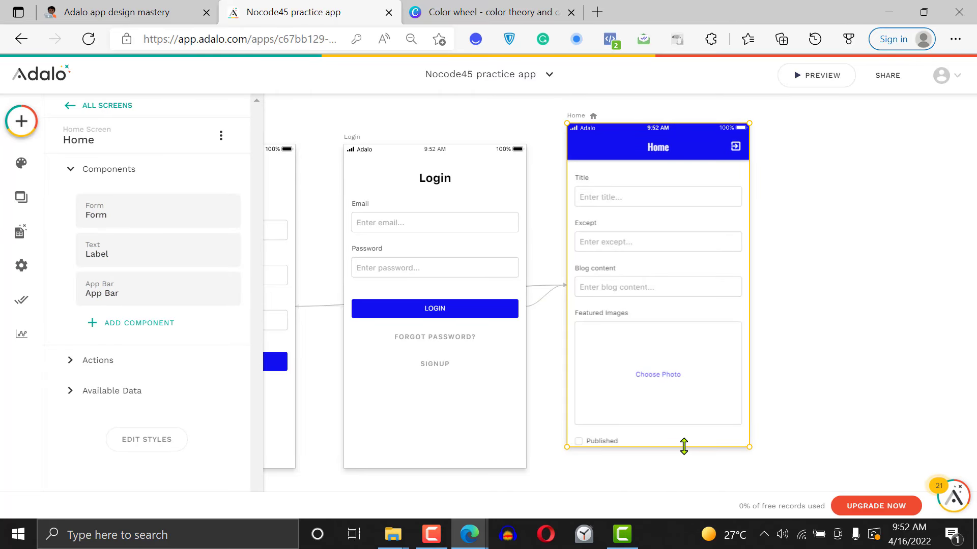
{"action": "left_click_drag", "start_coordinate": [684, 446], "coordinate": [694, 508]}
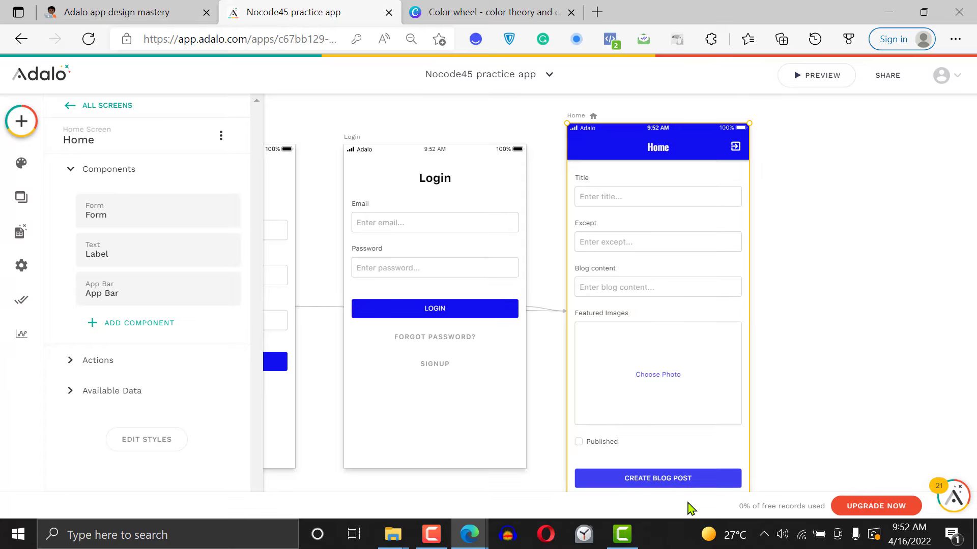
{"action": "left_click", "coordinate": [838, 316]}
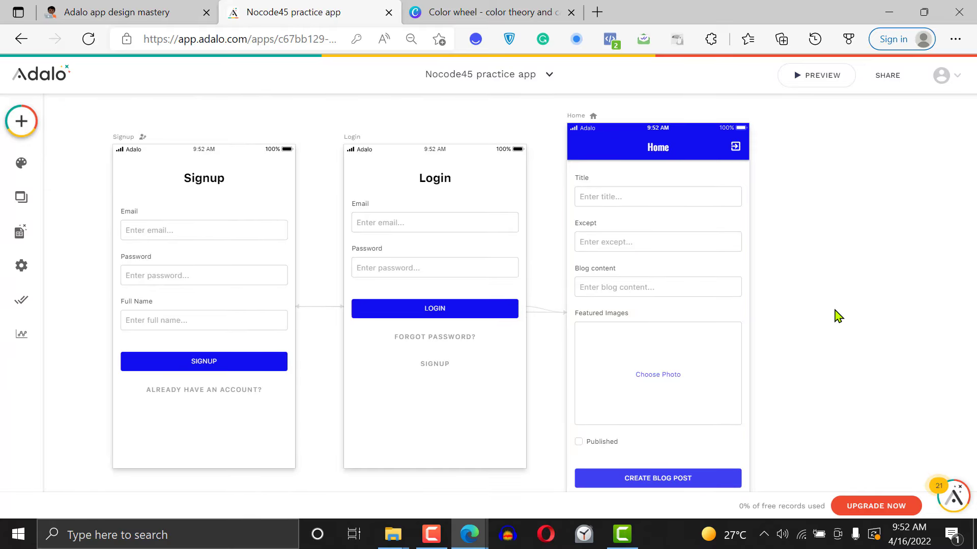
Remove the Published field from the Home screen's blog post form
{"action": "left_click", "coordinate": [617, 342]}
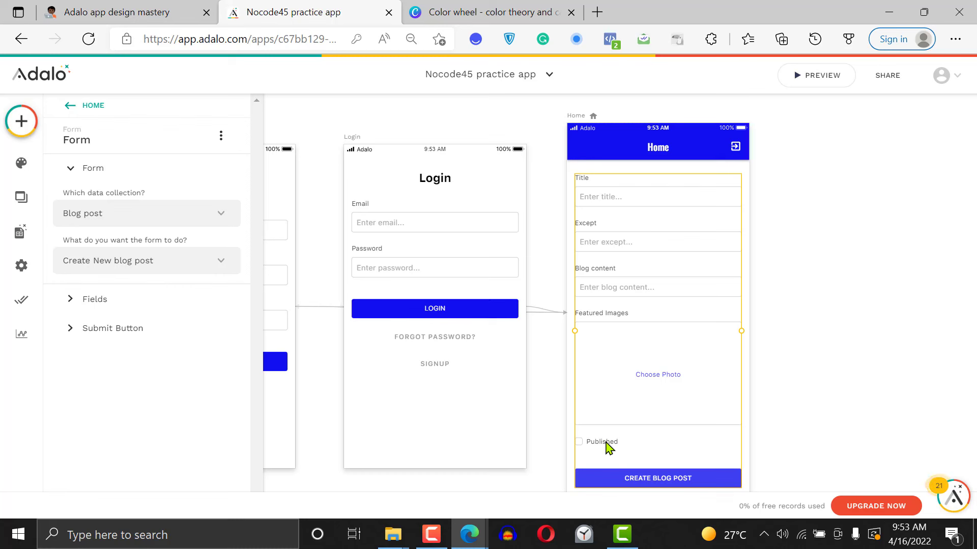
{"action": "left_click", "coordinate": [91, 304]}
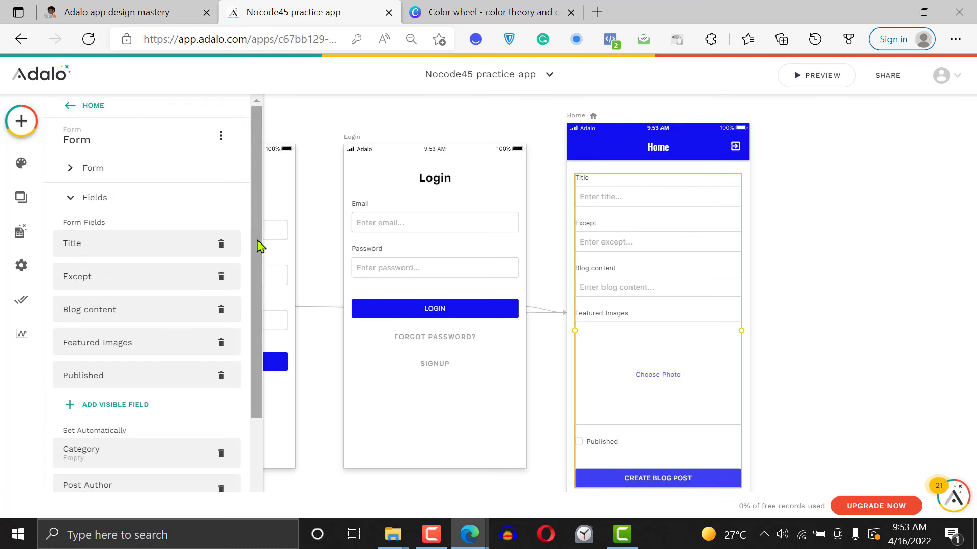
{"action": "left_click_drag", "start_coordinate": [258, 246], "coordinate": [261, 273]}
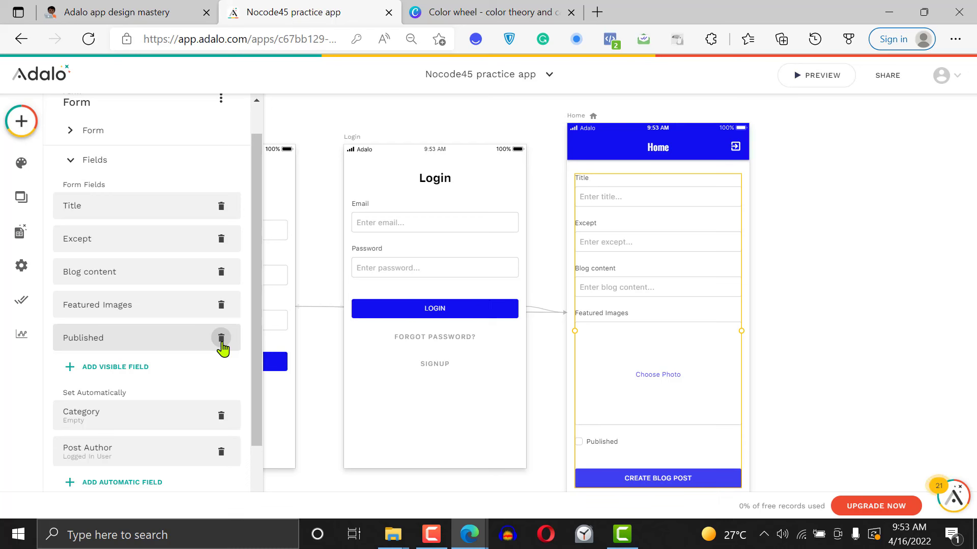
{"action": "left_click", "coordinate": [221, 338]}
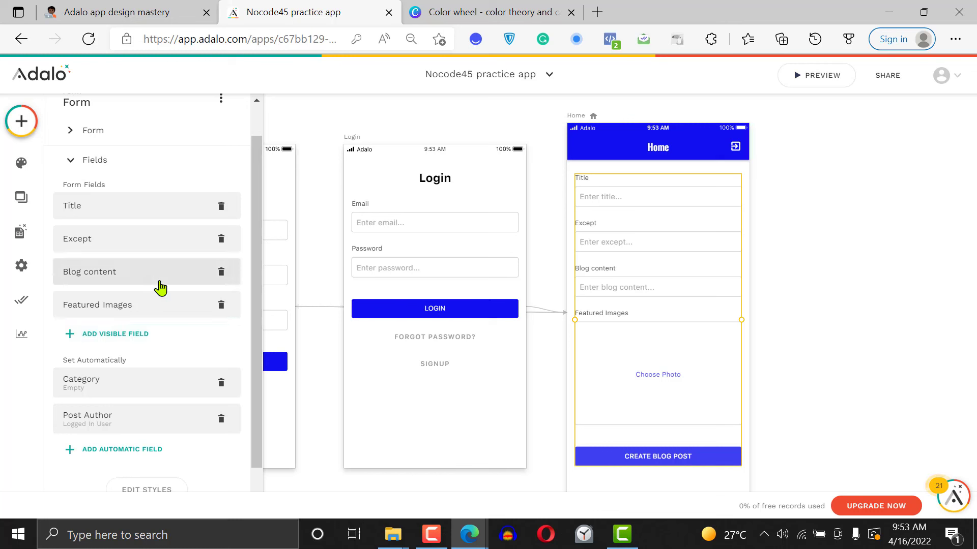
Set the input type of the form's Blog content field to Multi-line
{"action": "left_click", "coordinate": [144, 272]}
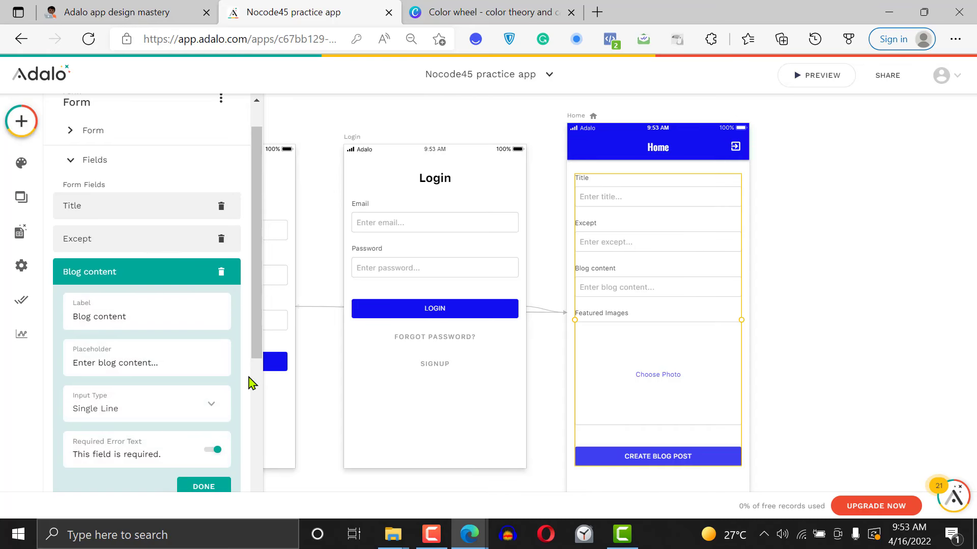
{"action": "left_click_drag", "start_coordinate": [255, 342], "coordinate": [256, 451]}
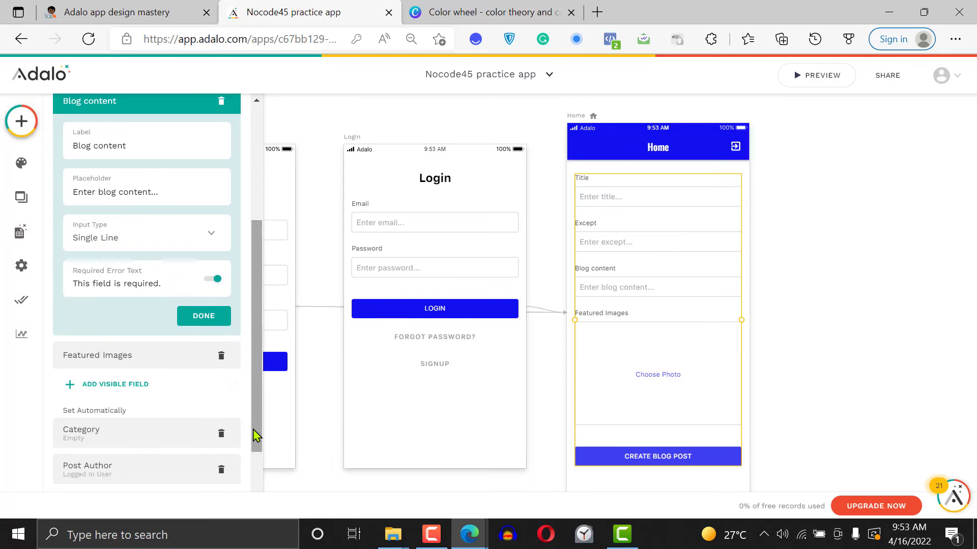
{"action": "left_click", "coordinate": [153, 247]}
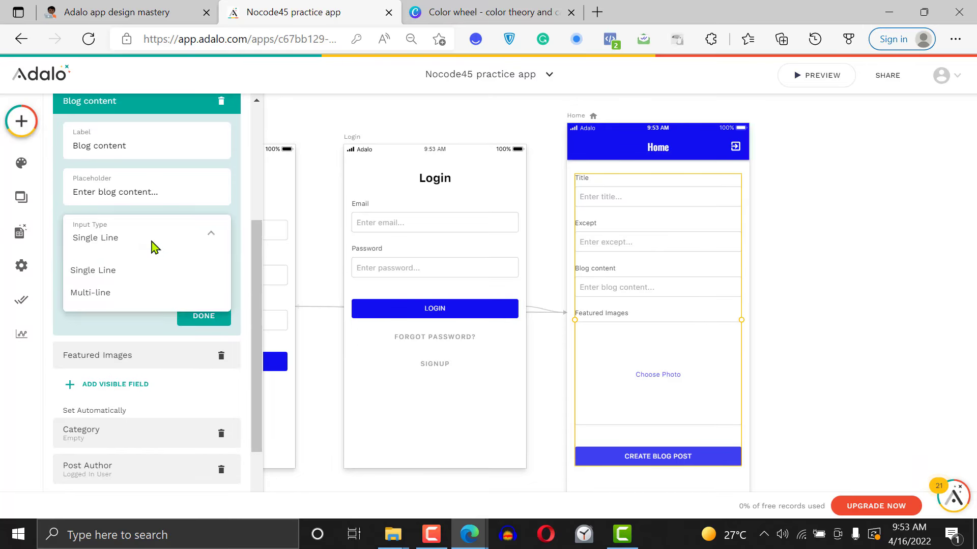
{"action": "left_click", "coordinate": [146, 292]}
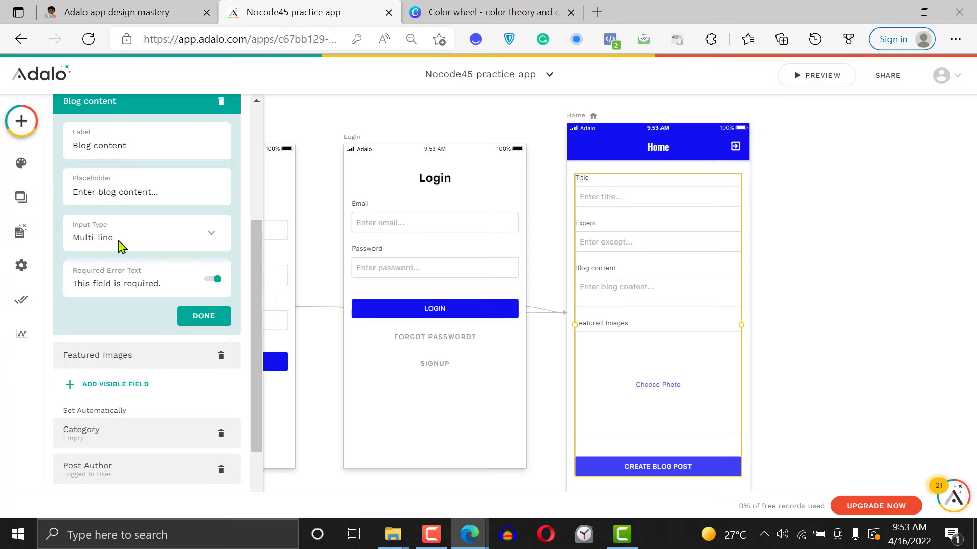
{"action": "left_click", "coordinate": [133, 244]}
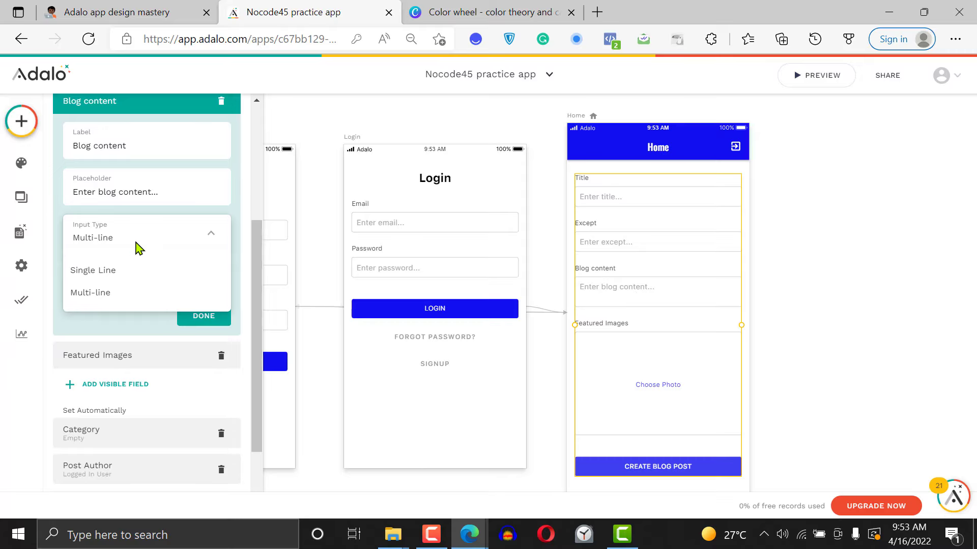
{"action": "left_click", "coordinate": [135, 293]}
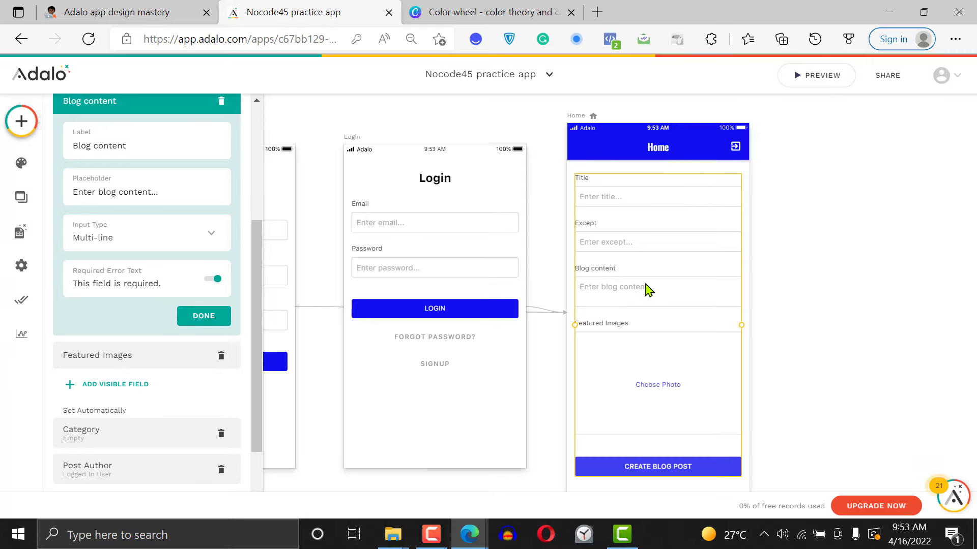
{"action": "left_click", "coordinate": [213, 318]}
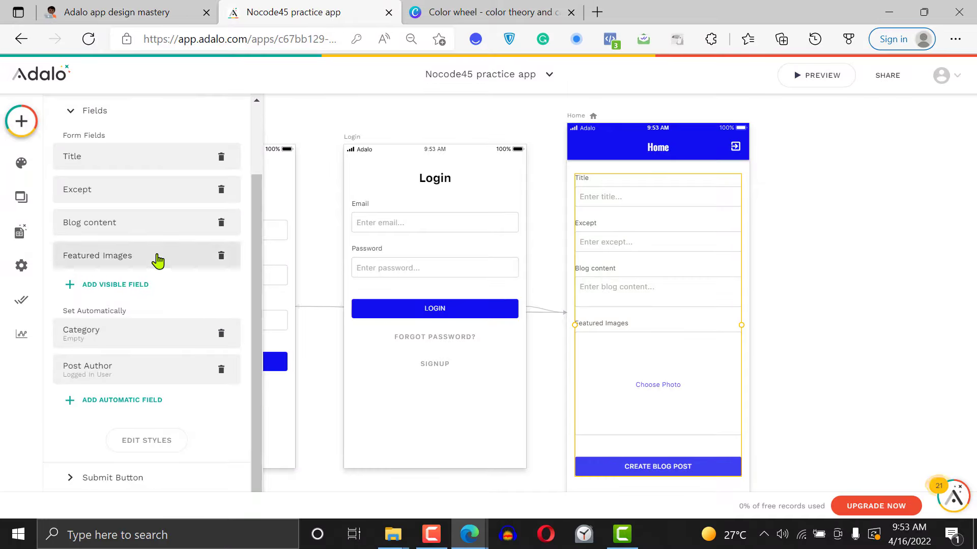
Reorder the form fields so Featured Images comes directly after Title, and check the Featured Images field's settings
{"action": "left_click_drag", "start_coordinate": [158, 261], "coordinate": [152, 182]}
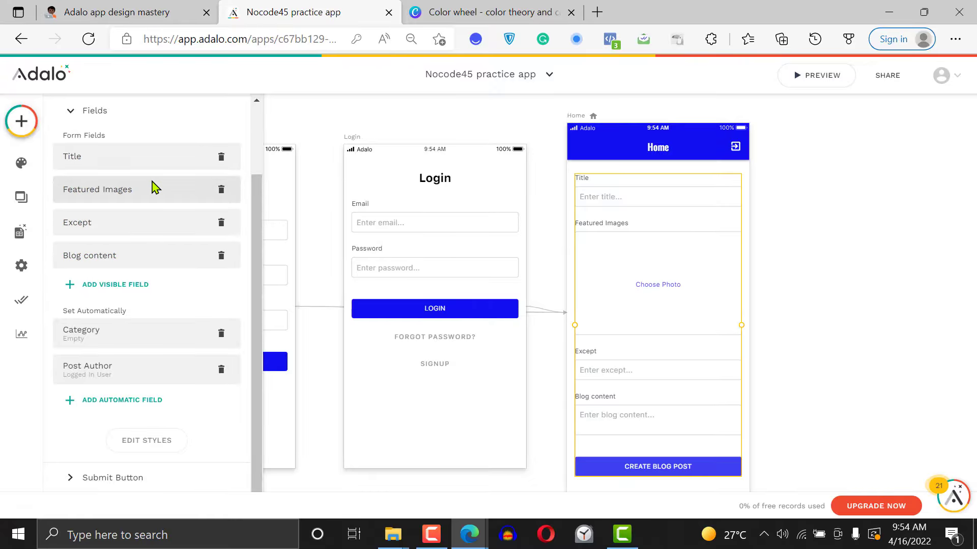
{"action": "left_click", "coordinate": [153, 199]}
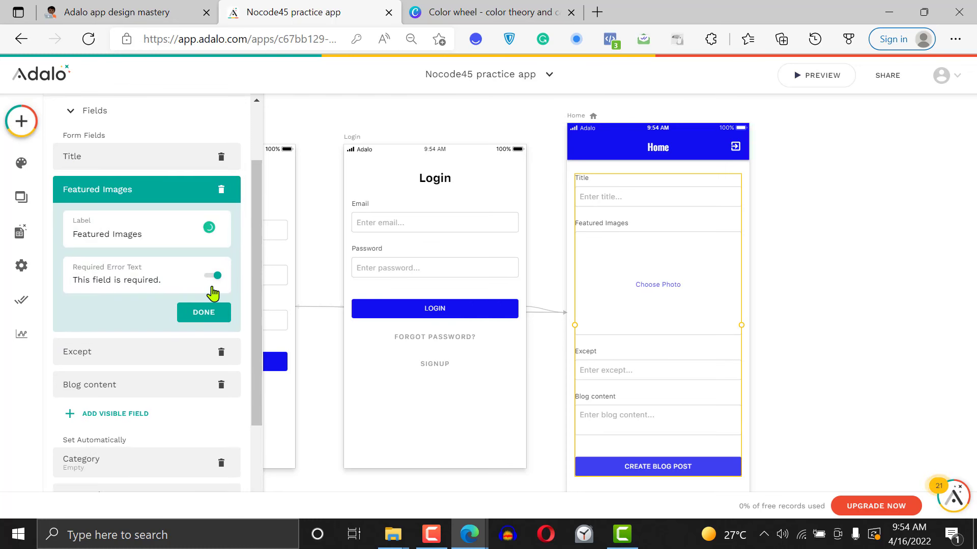
{"action": "left_click", "coordinate": [205, 313]}
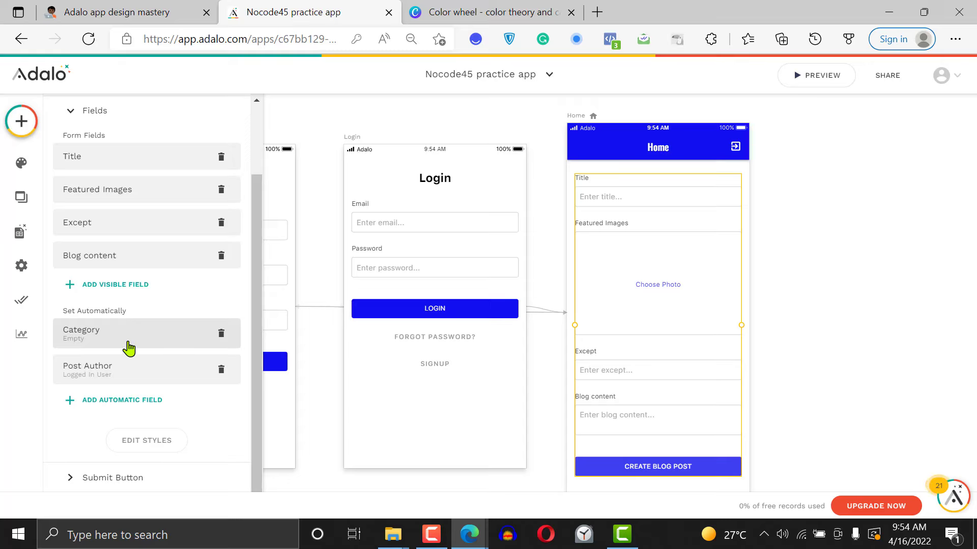
Remove Category from the form's automatically set fields and add it as a visible field
{"action": "double_click", "coordinate": [129, 325]}
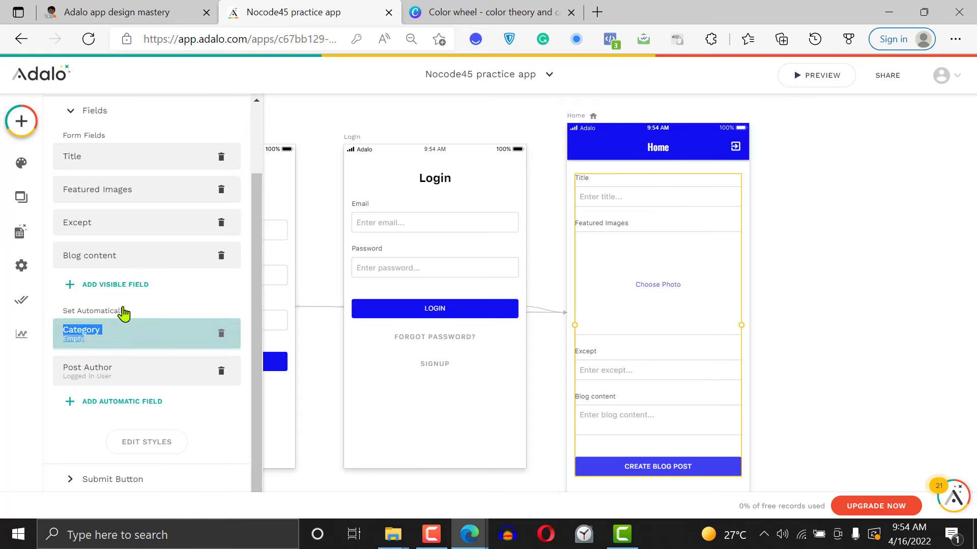
{"action": "left_click", "coordinate": [221, 333]}
{"action": "left_click", "coordinate": [115, 284]}
{"action": "left_click", "coordinate": [102, 311]}
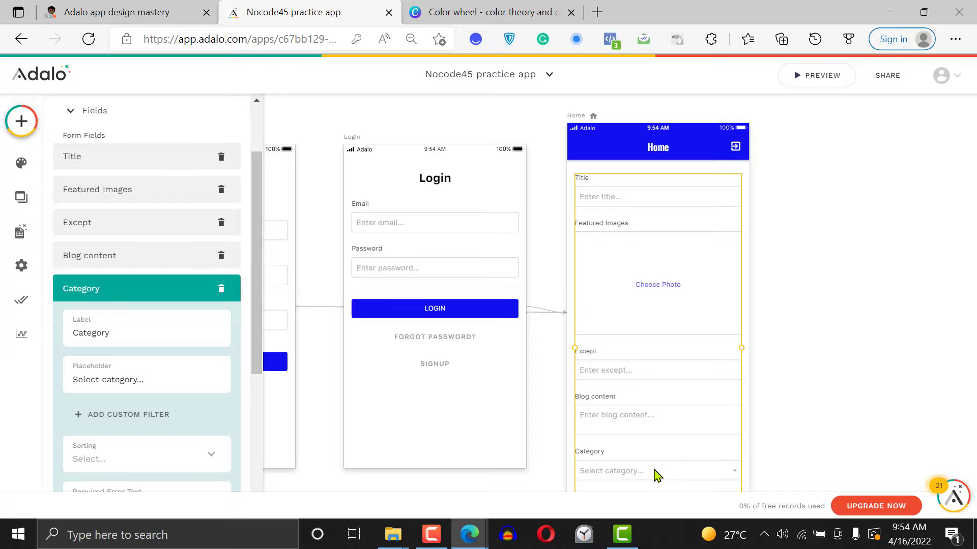
Extend the Home screen's height to fit the form with its Category field and Create Blog Post button
{"action": "left_click", "coordinate": [798, 245]}
{"action": "scroll", "coordinate": [798, 246], "scroll_direction": "down", "scroll_amount": 1}
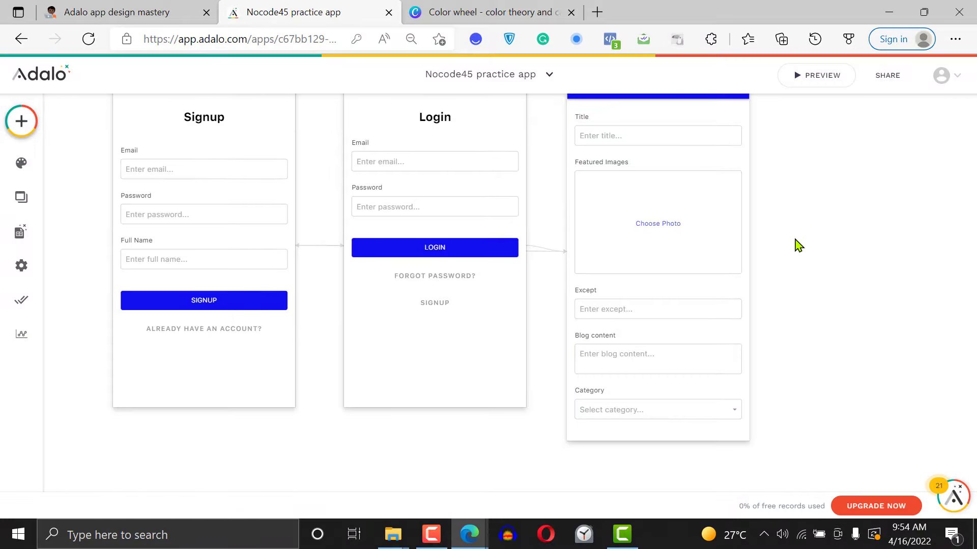
{"action": "left_click", "coordinate": [686, 417]}
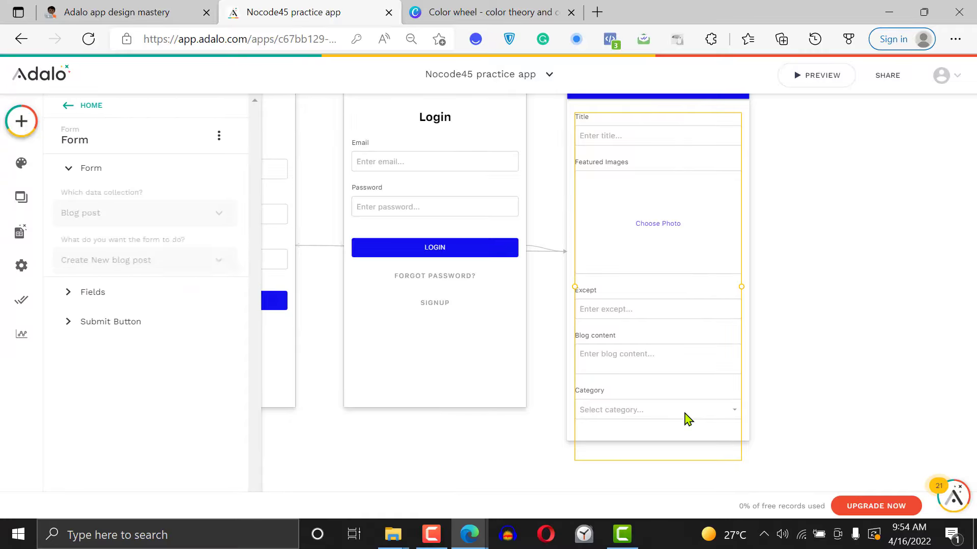
{"action": "left_click", "coordinate": [888, 301]}
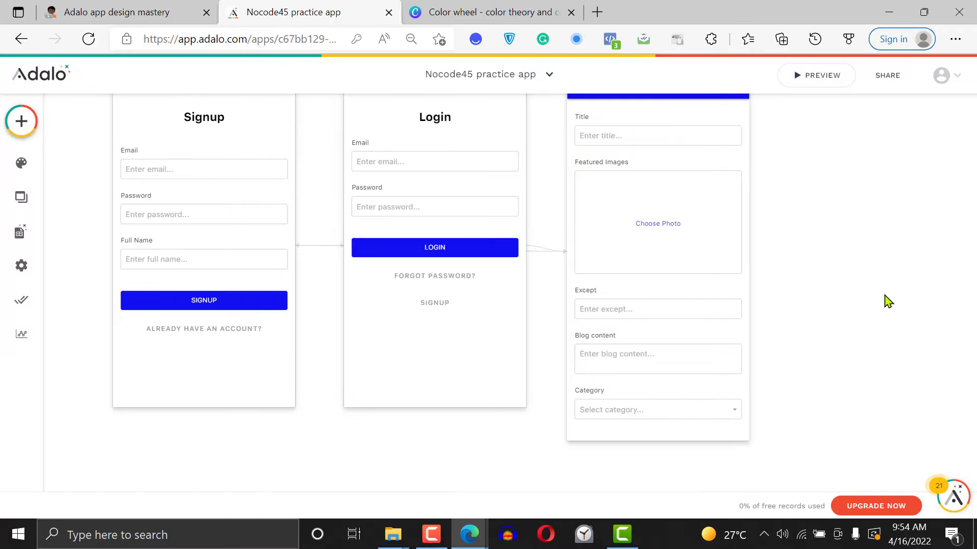
{"action": "key", "text": "ctrl+minus"}
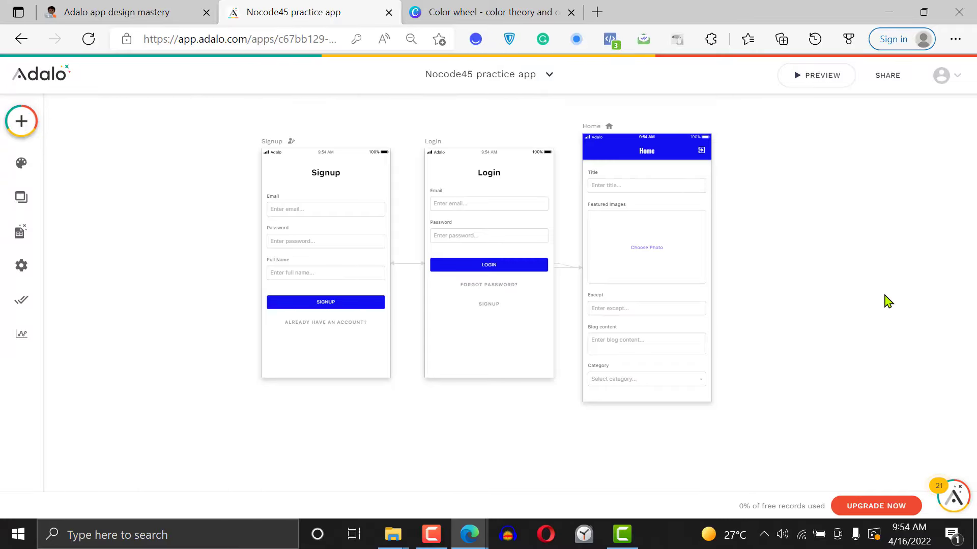
{"action": "left_click", "coordinate": [601, 132]}
{"action": "left_click_drag", "start_coordinate": [680, 403], "coordinate": [681, 424]}
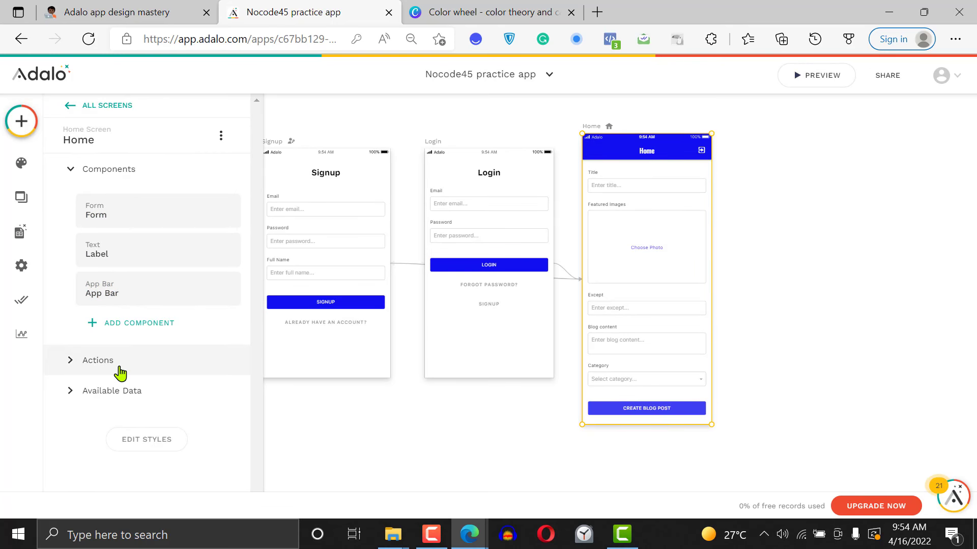
Review the form's automatically set fields, the fields available to add there, and the Post Author value setting
{"action": "left_click", "coordinate": [653, 249]}
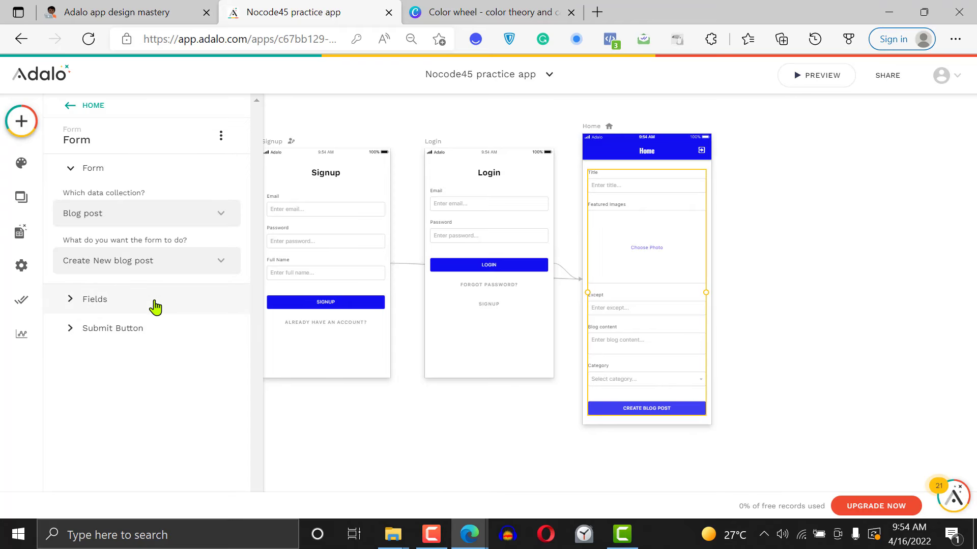
{"action": "left_click", "coordinate": [129, 307]}
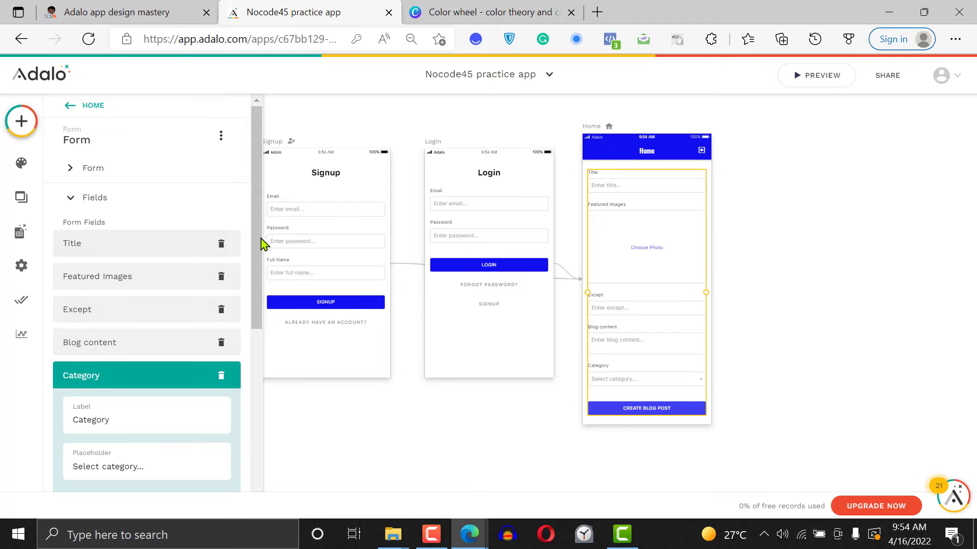
{"action": "left_click_drag", "start_coordinate": [263, 244], "coordinate": [259, 390]}
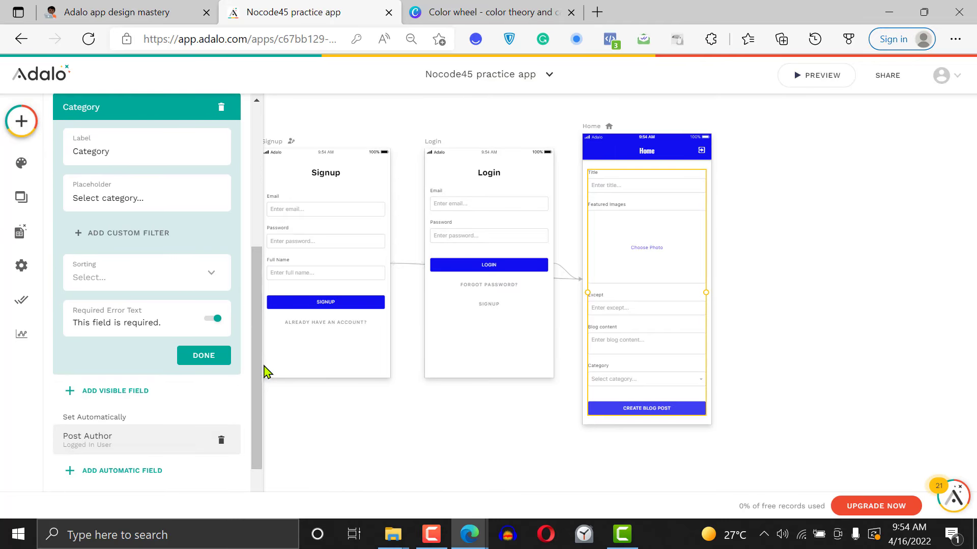
{"action": "scroll", "coordinate": [109, 408], "scroll_direction": "down", "scroll_amount": 2}
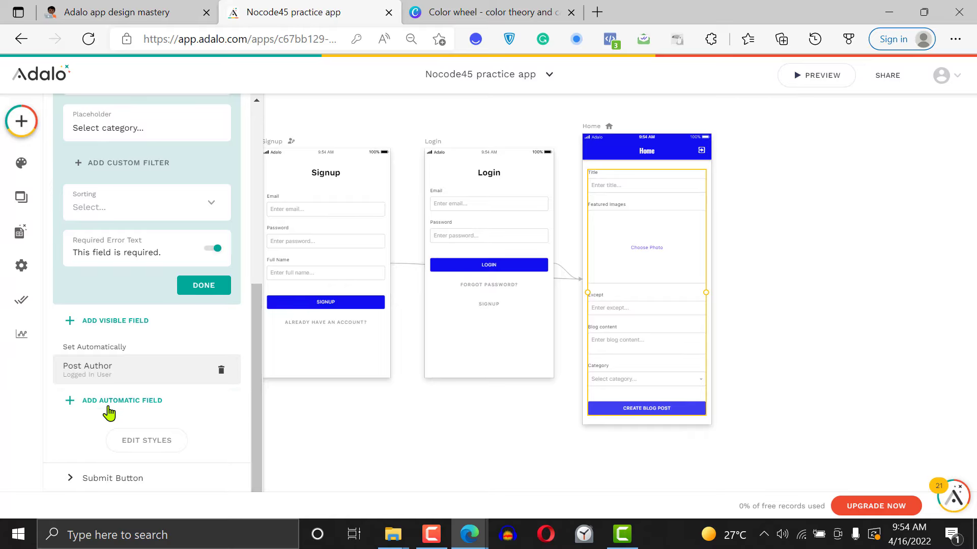
{"action": "left_click", "coordinate": [151, 402]}
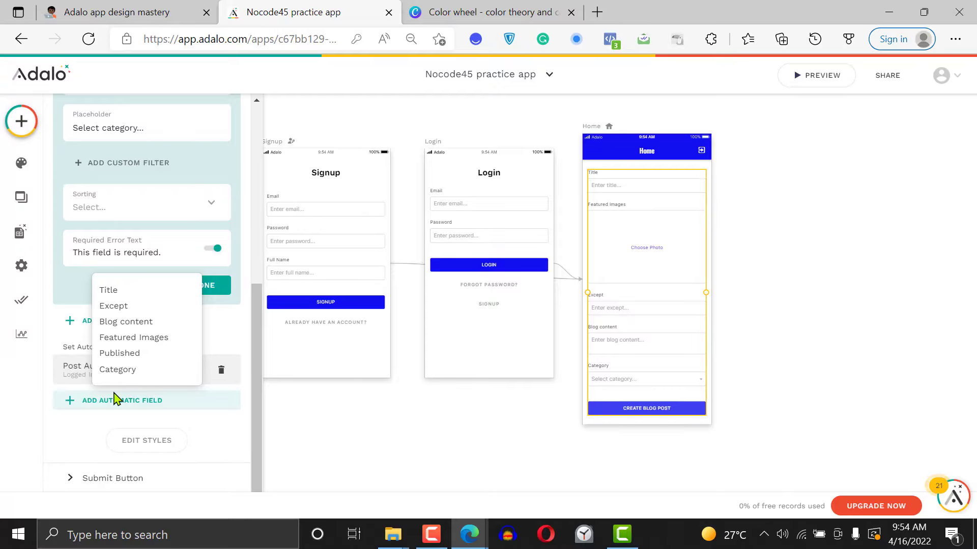
{"action": "left_click", "coordinate": [80, 390]}
{"action": "left_click", "coordinate": [117, 378]}
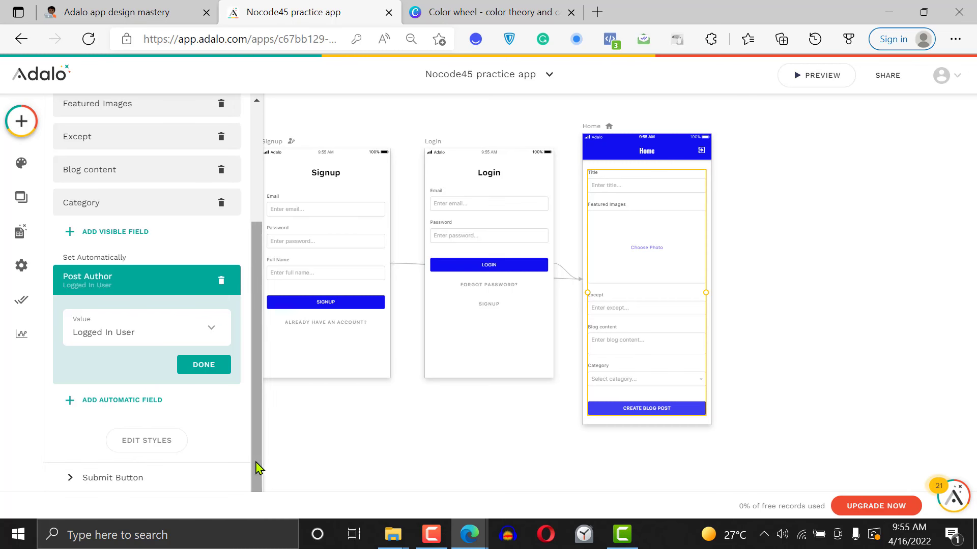
Set the form's submit button text to "Create a blog post" and expand its Create action's details
{"action": "left_click", "coordinate": [151, 483]}
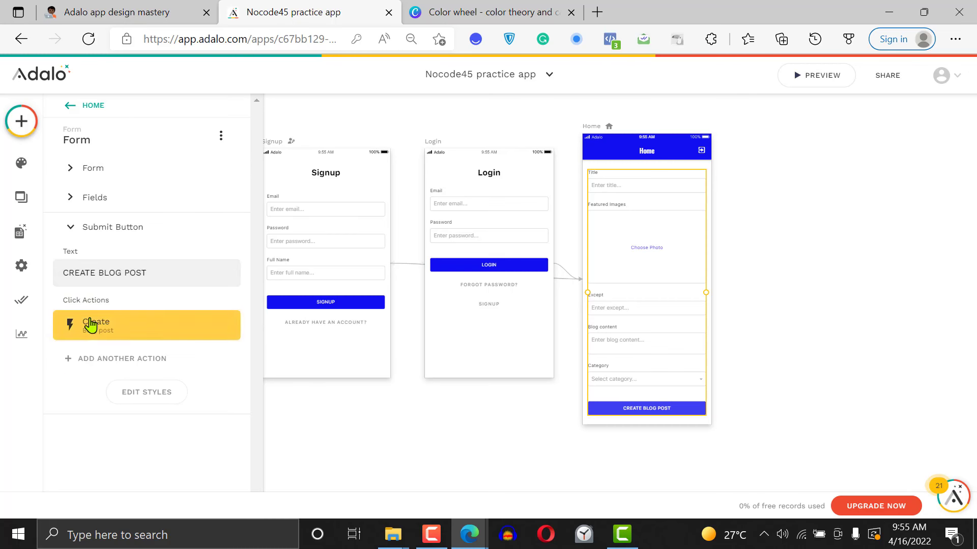
{"action": "left_click", "coordinate": [164, 267]}
{"action": "key", "text": "ctrl+a"}
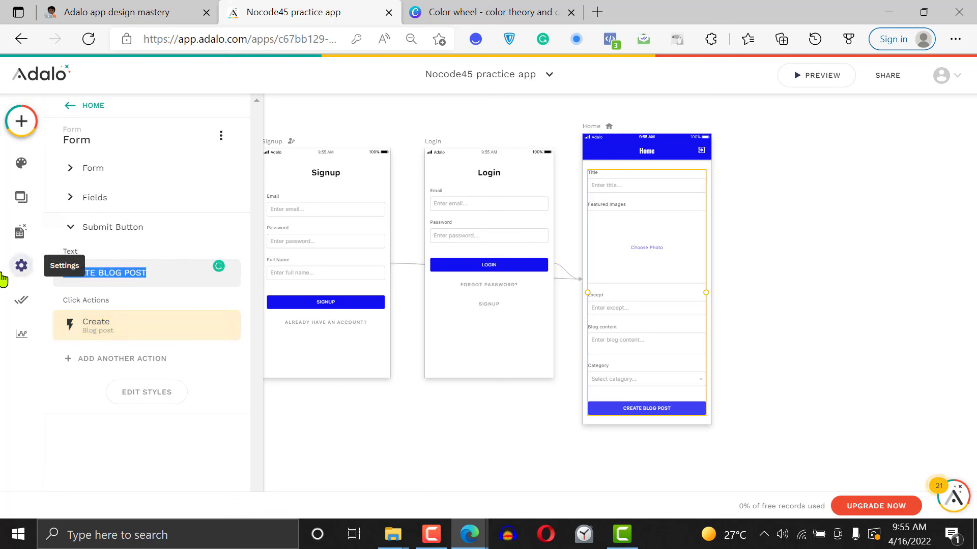
{"action": "left_click", "coordinate": [143, 273]}
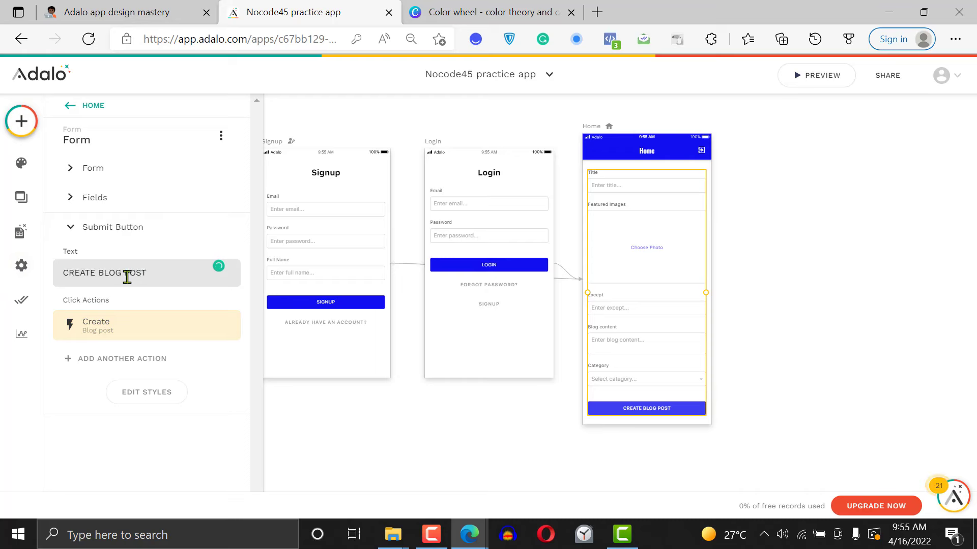
{"action": "key", "text": "ctrl+a"}
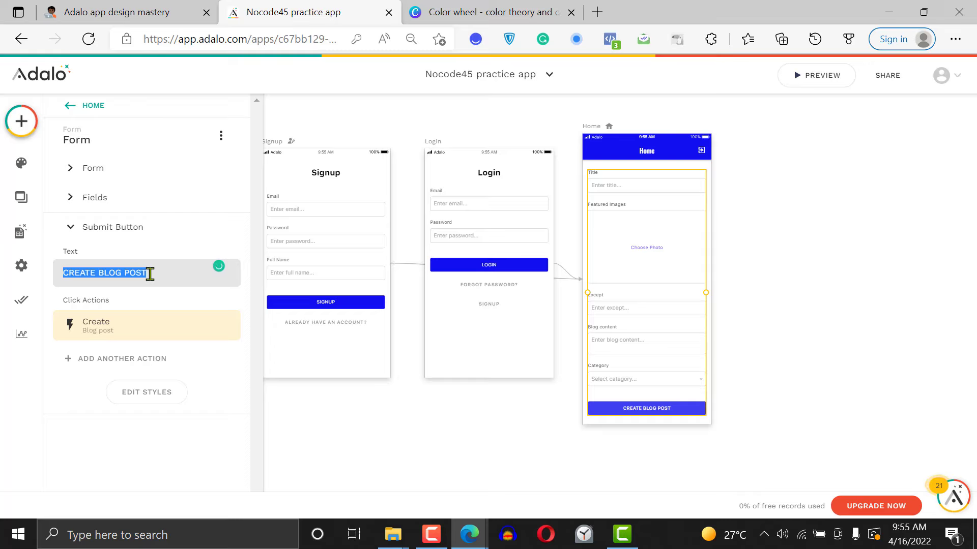
{"action": "key", "text": "BackSpace"}
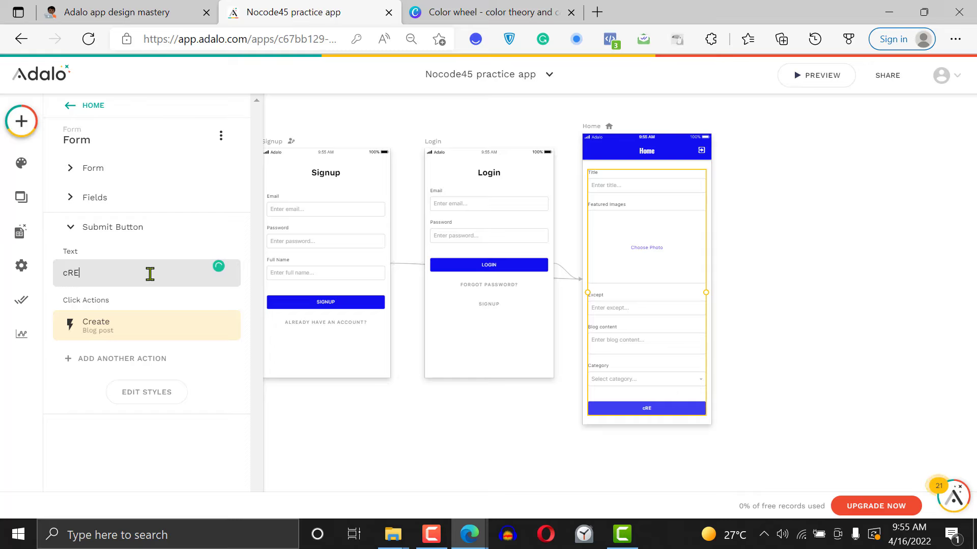
{"action": "key", "text": "BackSpace"}
{"action": "key", "text": "BackSpace"}
{"action": "key", "text": "BackSpace"}
{"action": "type", "text": "Create a blog post"}
{"action": "left_click", "coordinate": [648, 244]}
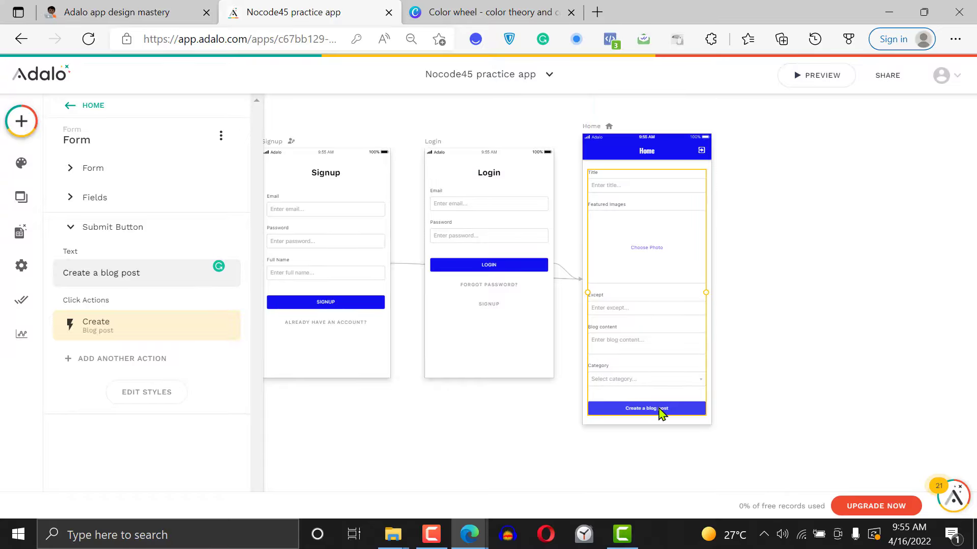
{"action": "left_click", "coordinate": [120, 336]}
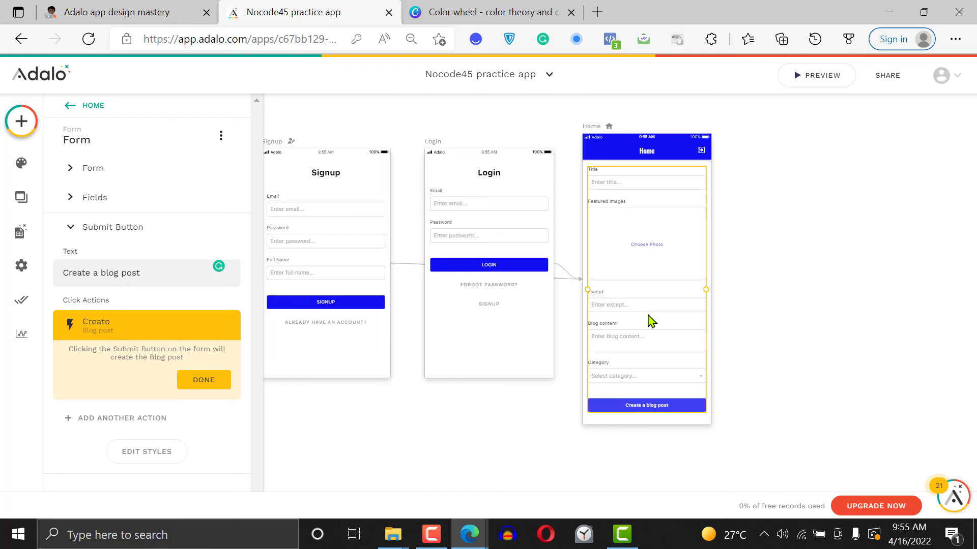
Preview the app and sign up with the user's email, account password and full name
{"action": "left_click", "coordinate": [831, 82]}
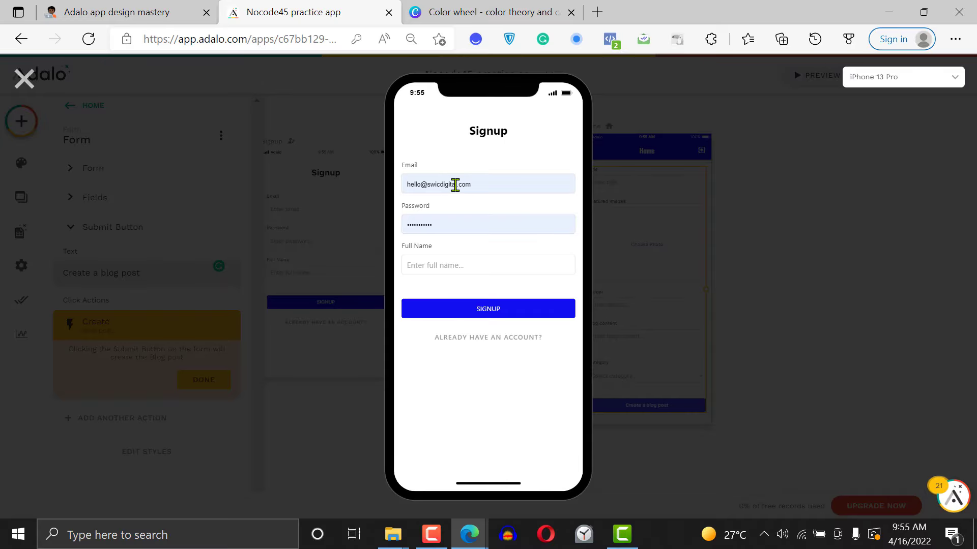
{"action": "left_click", "coordinate": [456, 184]}
{"action": "key", "text": "BackSpace"}
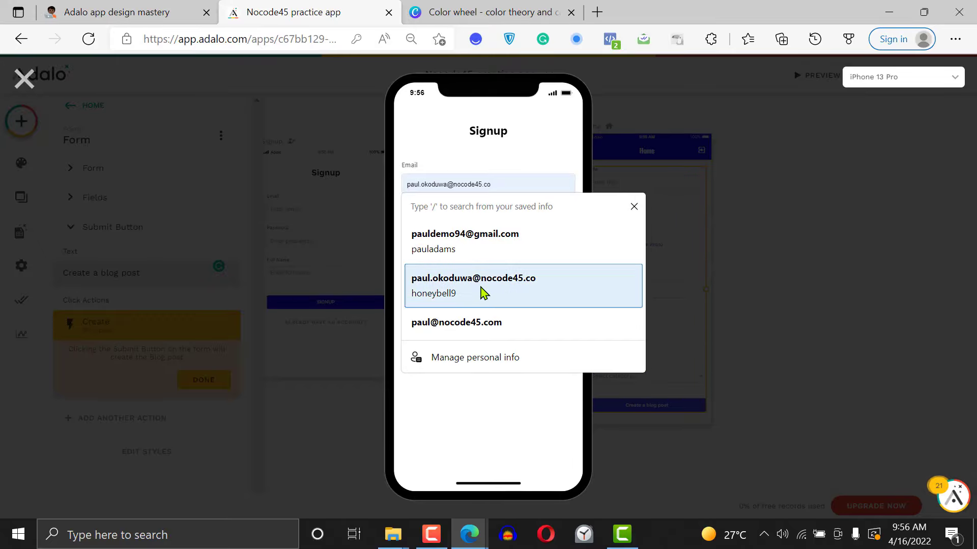
{"action": "left_click", "coordinate": [494, 297]}
{"action": "type", "text": "••••"}
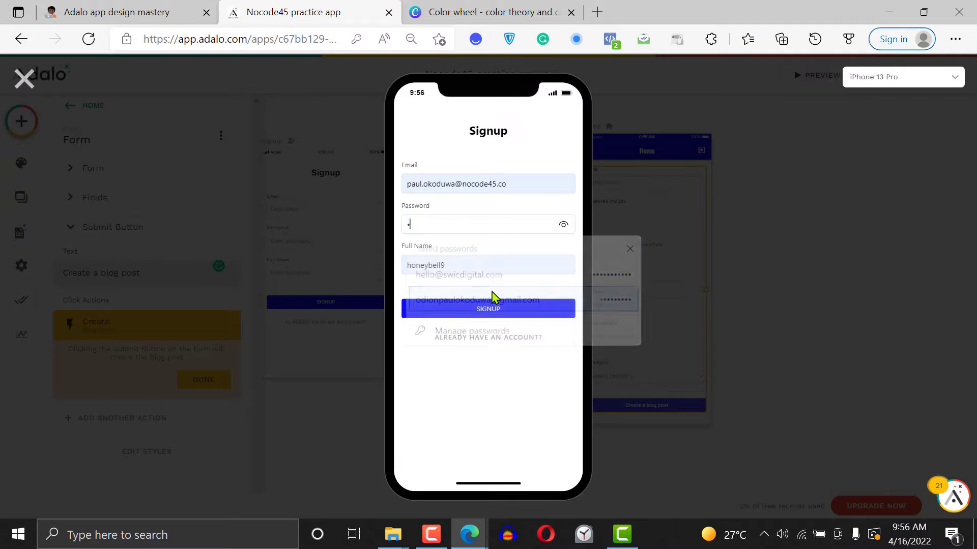
{"action": "key", "text": "Tab"}
{"action": "type", "text": "paul"}
{"action": "key", "text": "Escape"}
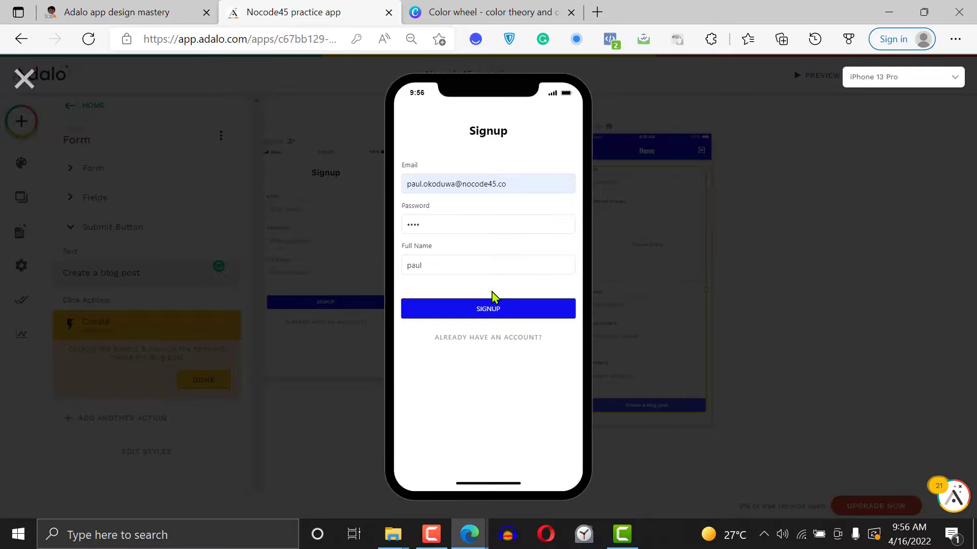
{"action": "left_click", "coordinate": [499, 315]}
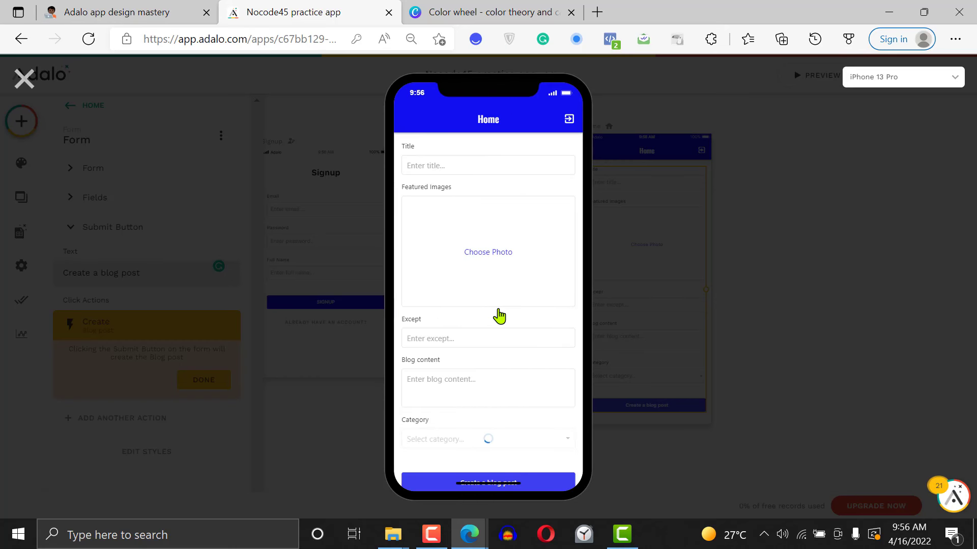
In the previewed blog post form, enter the title "First article" and choose "my passport (1).jpeg" as the featured image
{"action": "scroll", "coordinate": [521, 316], "scroll_direction": "down", "scroll_amount": 1}
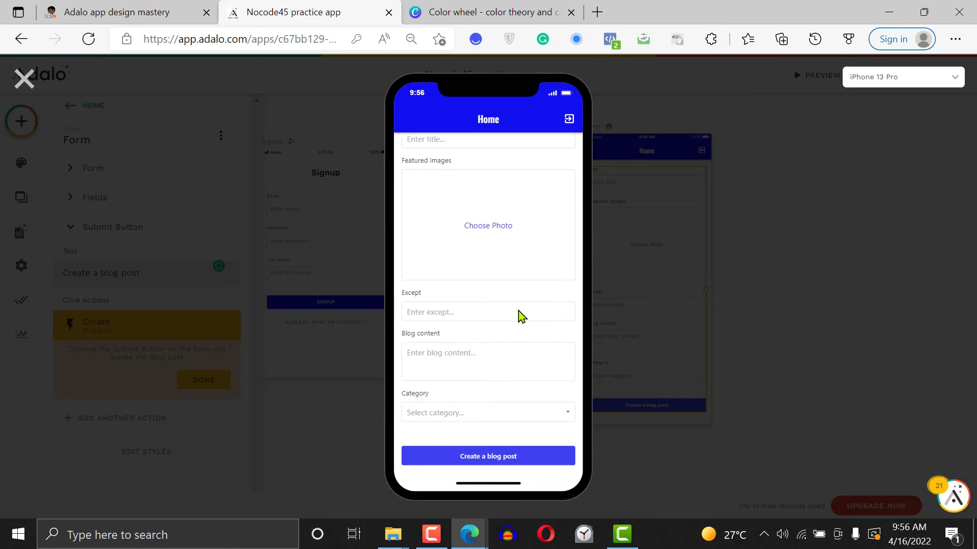
{"action": "scroll", "coordinate": [521, 317], "scroll_direction": "up", "scroll_amount": 1}
{"action": "scroll", "coordinate": [521, 317], "scroll_direction": "down", "scroll_amount": 1}
{"action": "scroll", "coordinate": [521, 317], "scroll_direction": "up", "scroll_amount": 1}
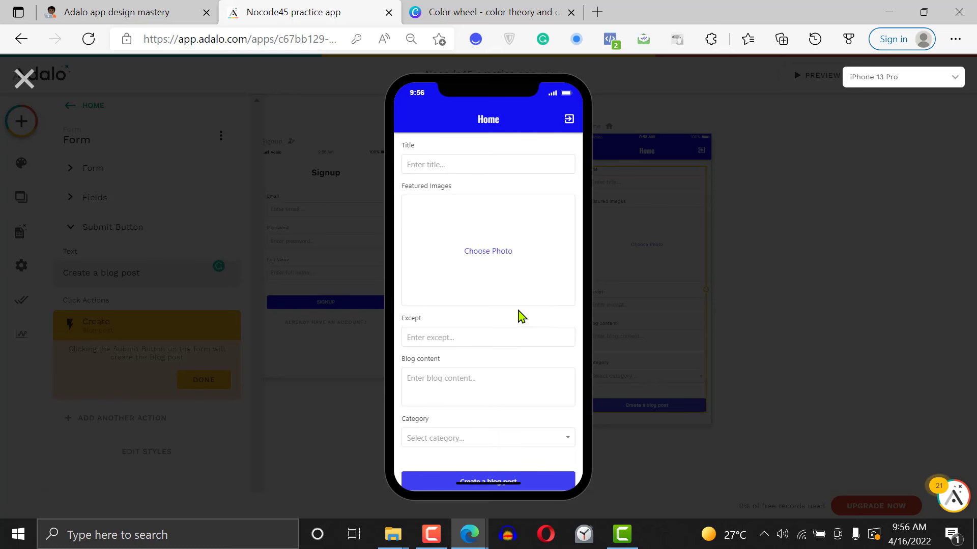
{"action": "left_click", "coordinate": [467, 164]}
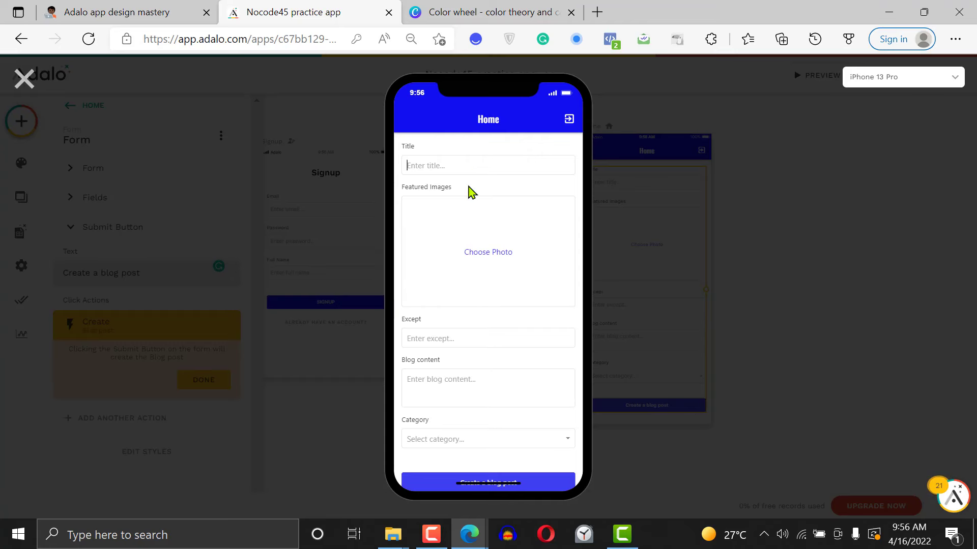
{"action": "type", "text": "First article"}
{"action": "left_click", "coordinate": [484, 252]}
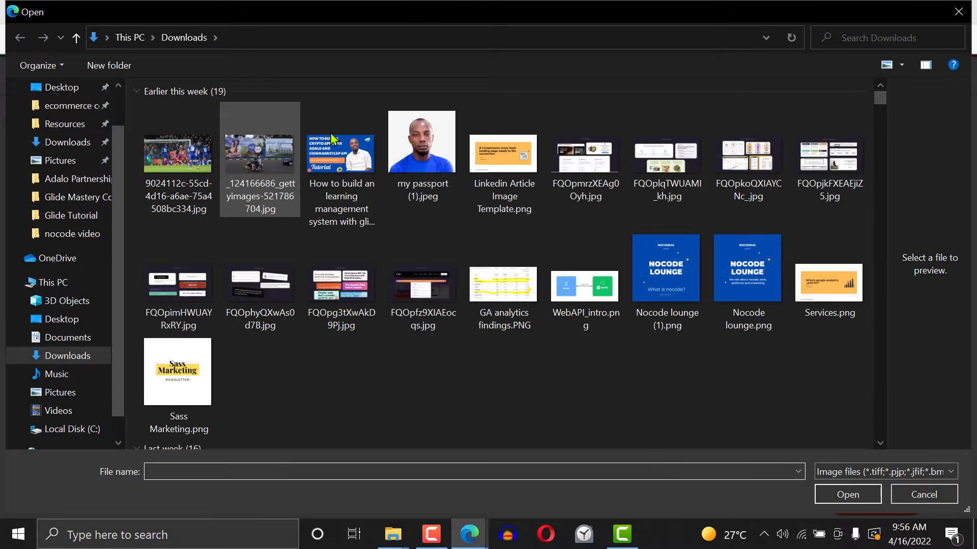
{"action": "left_click", "coordinate": [422, 147]}
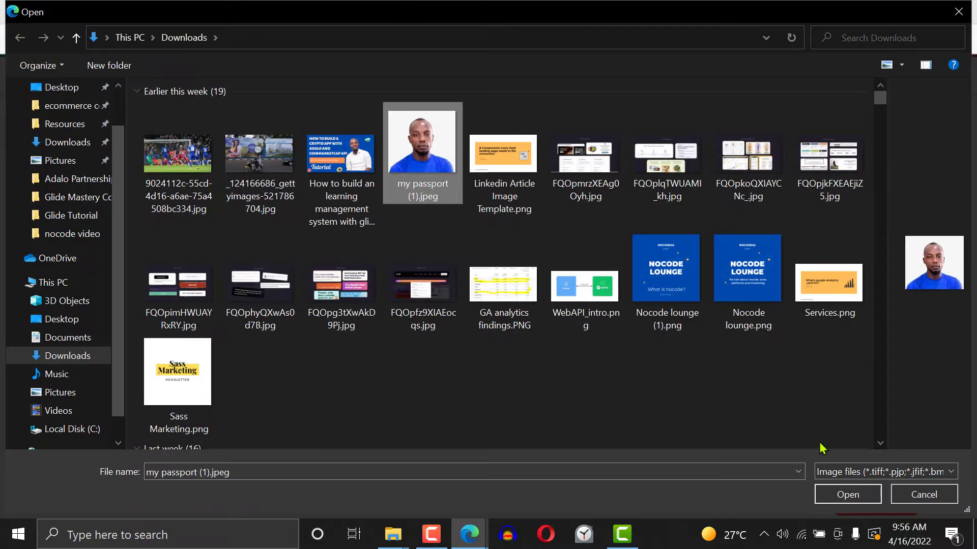
{"action": "left_click", "coordinate": [845, 495]}
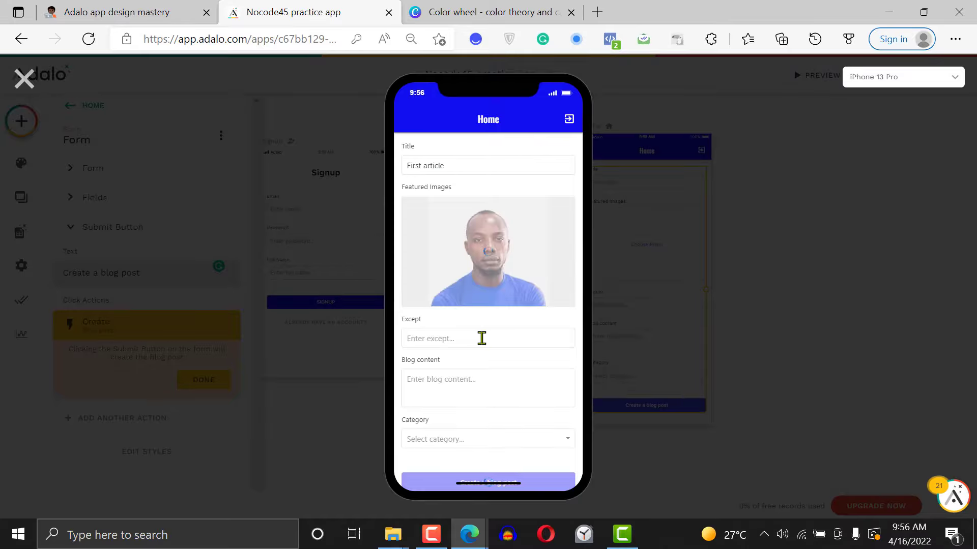
Enter "This is an except" in the Except field of the blog post form
{"action": "left_click", "coordinate": [477, 352]}
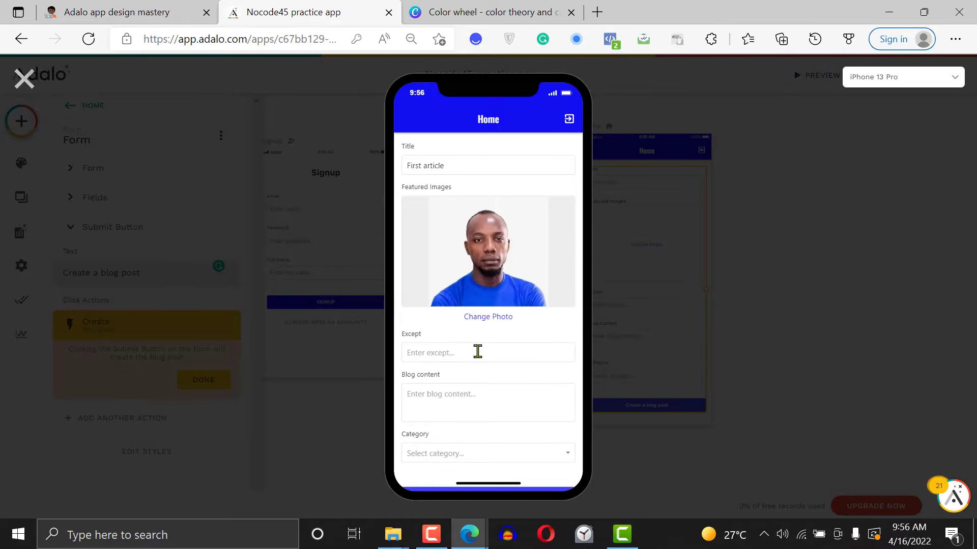
{"action": "type", "text": "This is an except"}
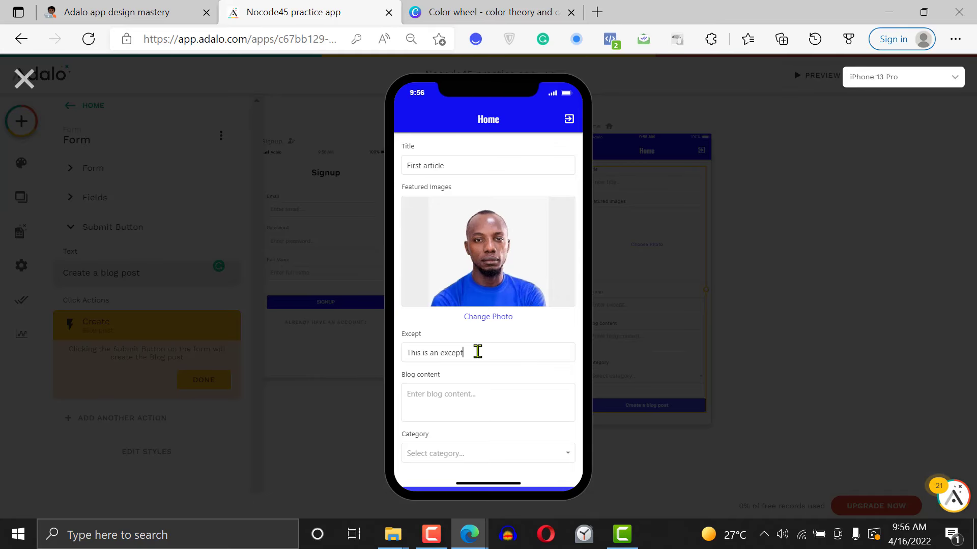
Copy the "Color theory and the color wheel" paragraphs from the Canva page and paste them into the Blog content field
{"action": "left_click", "coordinate": [441, 5]}
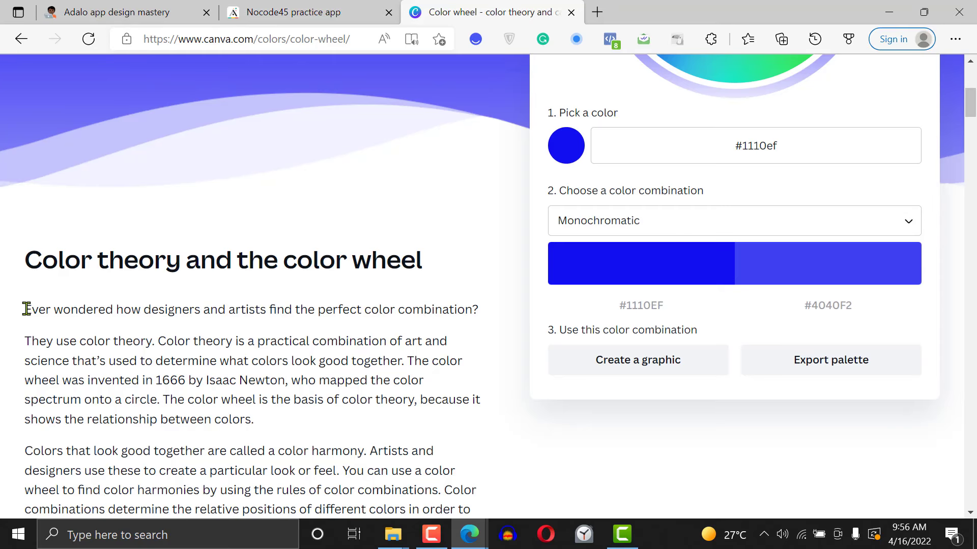
{"action": "left_click_drag", "start_coordinate": [24, 308], "coordinate": [379, 203]}
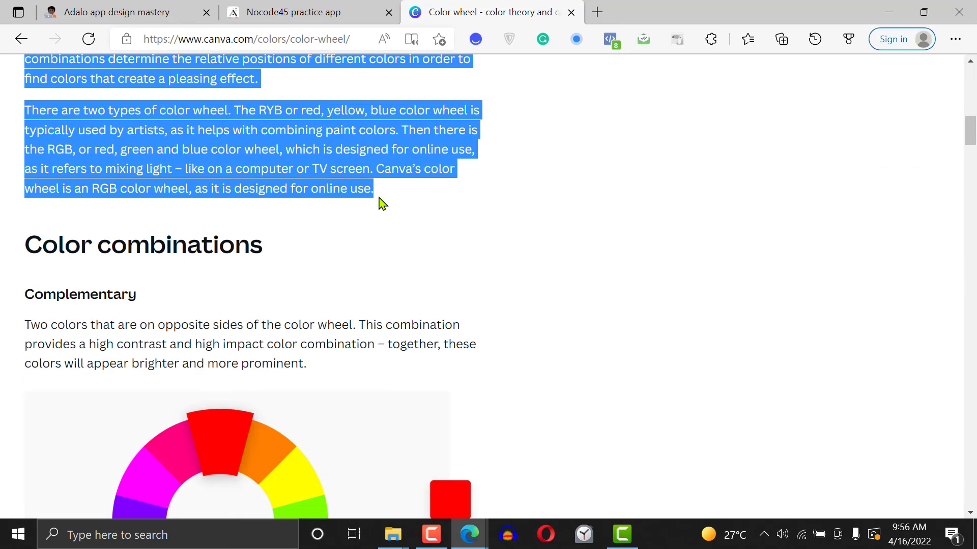
{"action": "left_click", "coordinate": [308, 6]}
{"action": "left_click", "coordinate": [452, 395]}
{"action": "key", "text": "ctrl+v"}
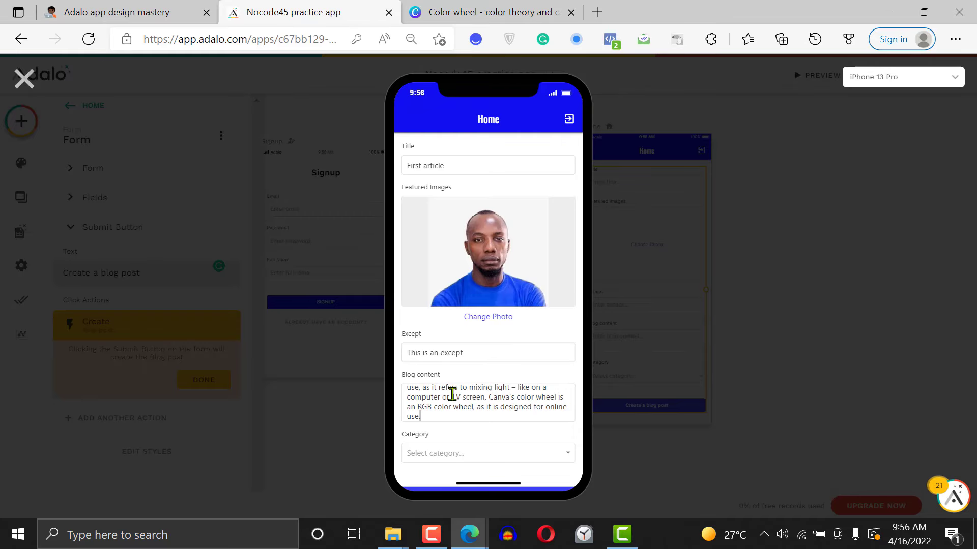
Check the Category field for selectable options and try to submit the blog post without a category
{"action": "left_click", "coordinate": [499, 452]}
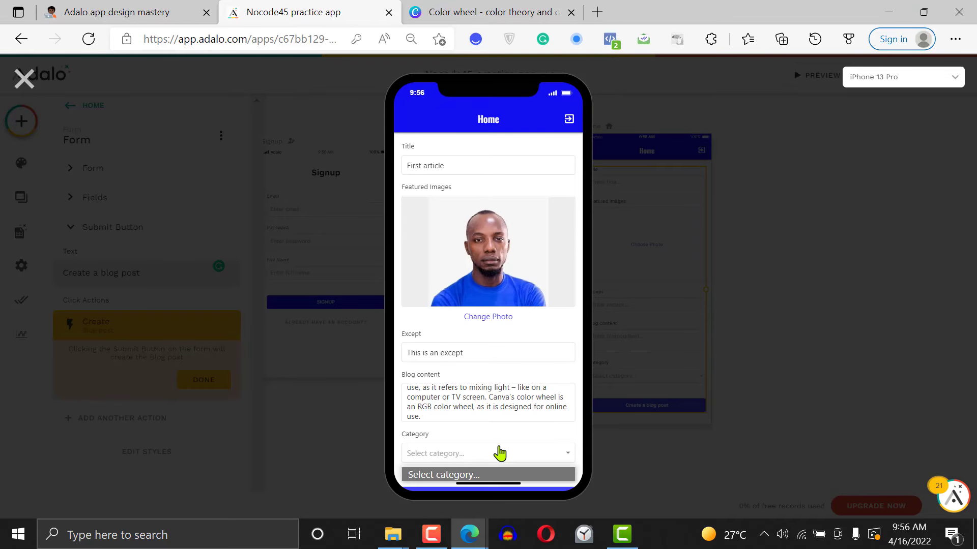
{"action": "scroll", "coordinate": [578, 372], "scroll_direction": "down", "scroll_amount": 2}
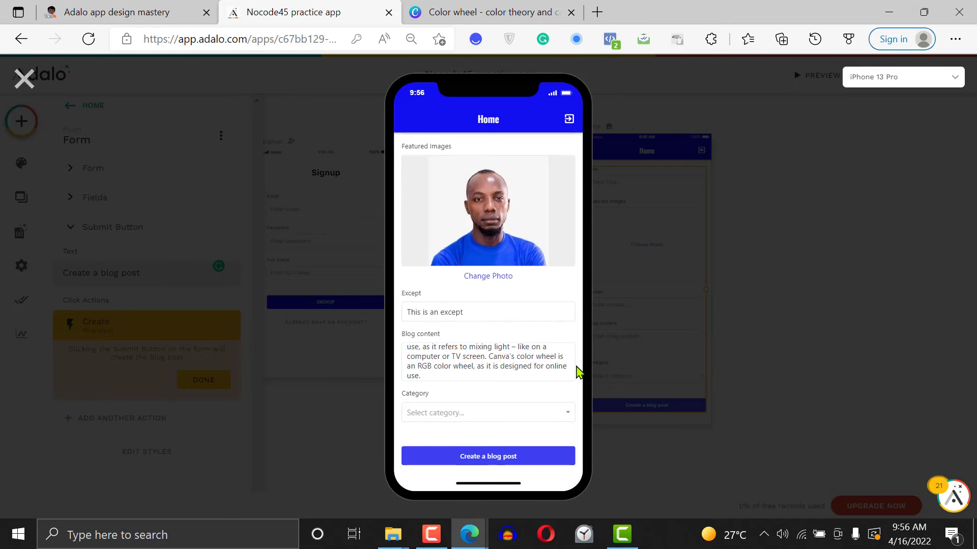
{"action": "left_click", "coordinate": [556, 419]}
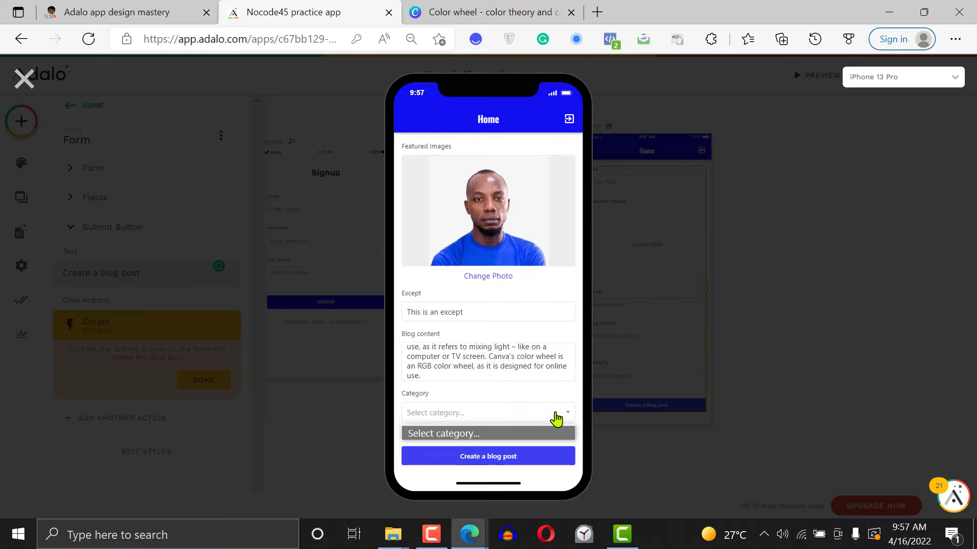
{"action": "left_click", "coordinate": [530, 462]}
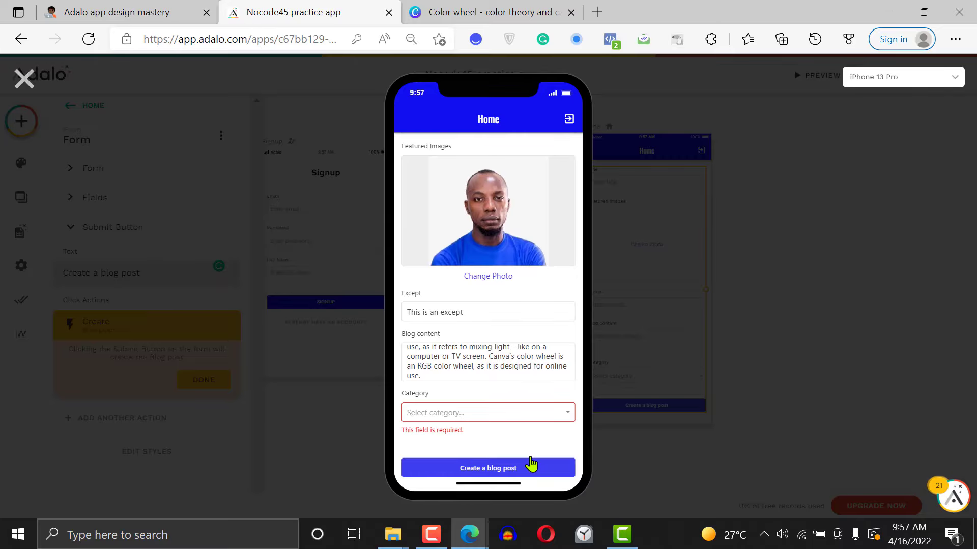
{"action": "left_click", "coordinate": [490, 422]}
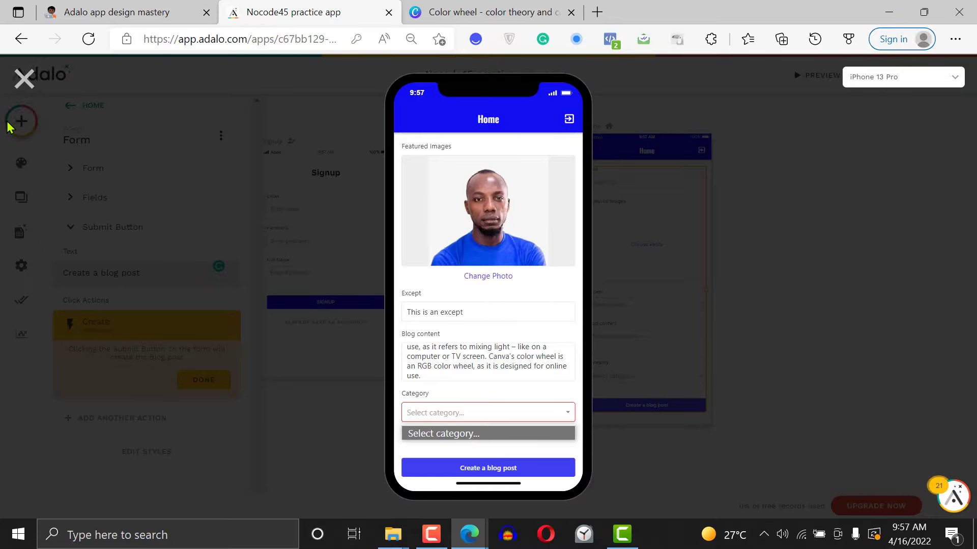
Close the preview and start a new record named "News" in the Categories collection
{"action": "left_click", "coordinate": [24, 79]}
{"action": "left_click", "coordinate": [38, 232]}
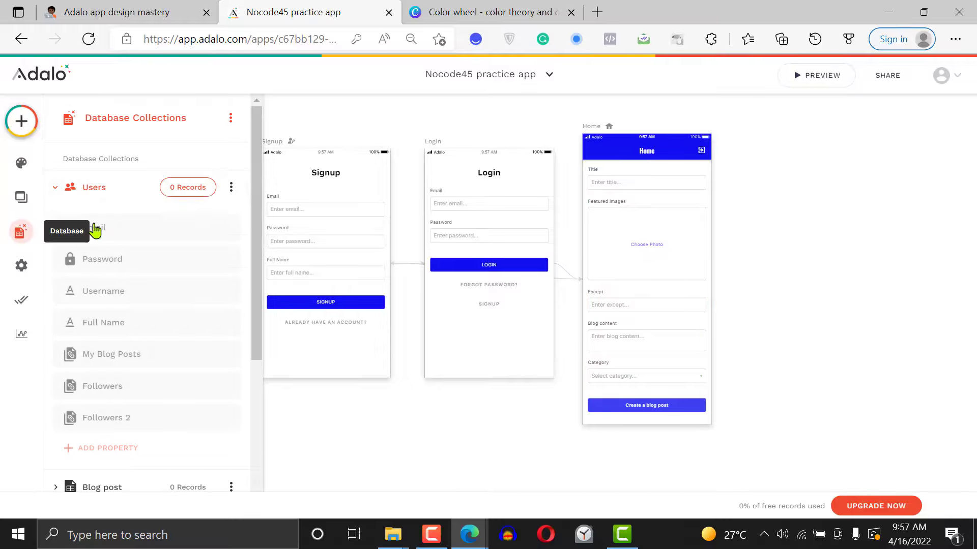
{"action": "left_click", "coordinate": [135, 188]}
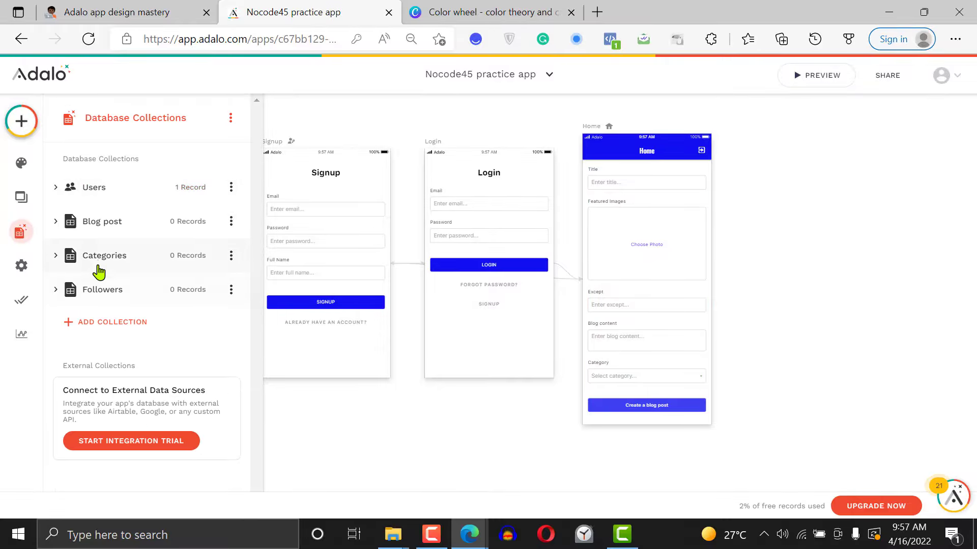
{"action": "left_click", "coordinate": [106, 261]}
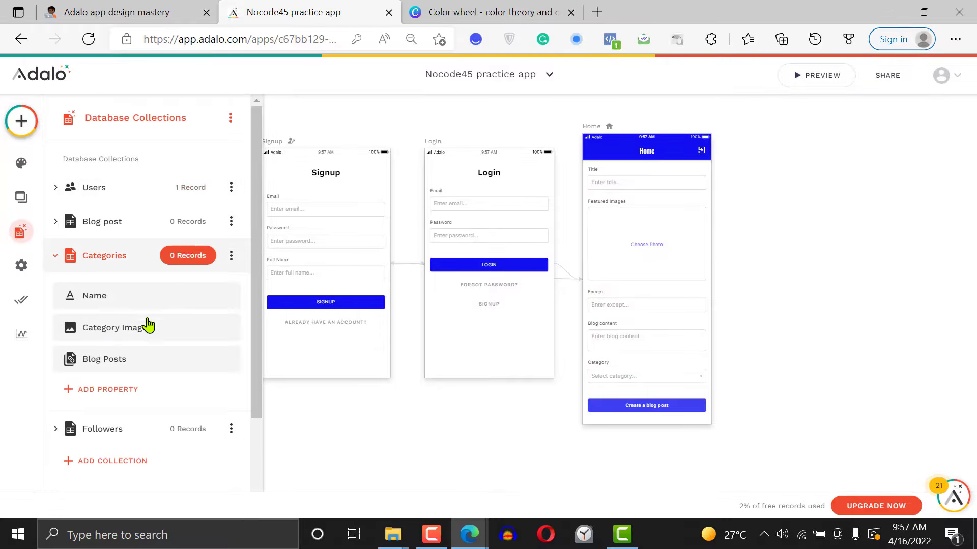
{"action": "left_click", "coordinate": [199, 261]}
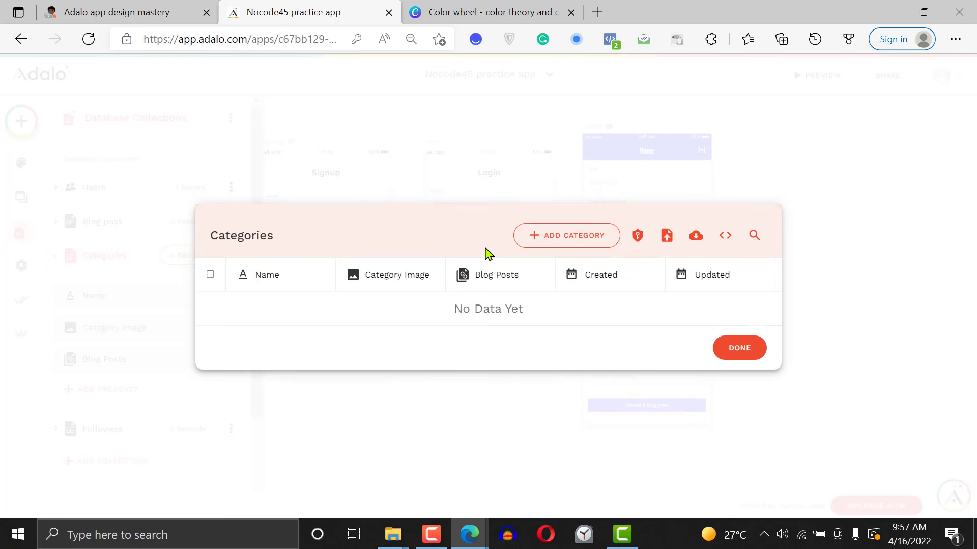
{"action": "left_click", "coordinate": [580, 238]}
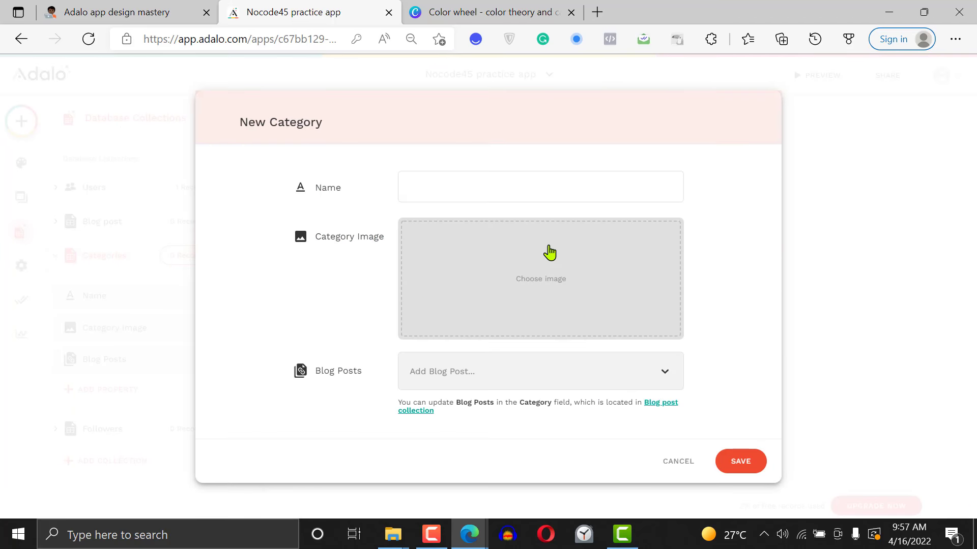
{"action": "left_click", "coordinate": [428, 195]}
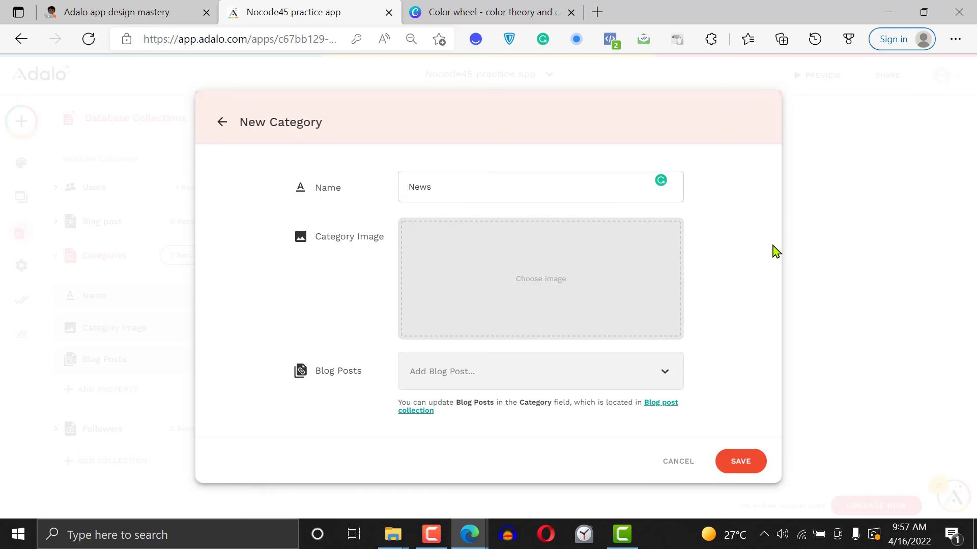
Set "Nocode lounge.png" as the News category's image, save the record and close the Categories records
{"action": "left_click", "coordinate": [551, 285]}
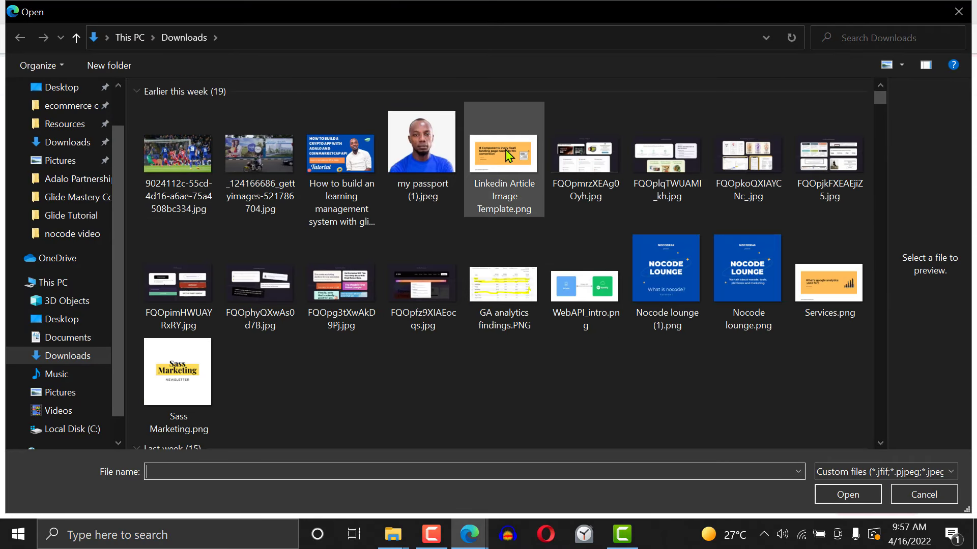
{"action": "left_click", "coordinate": [526, 160]}
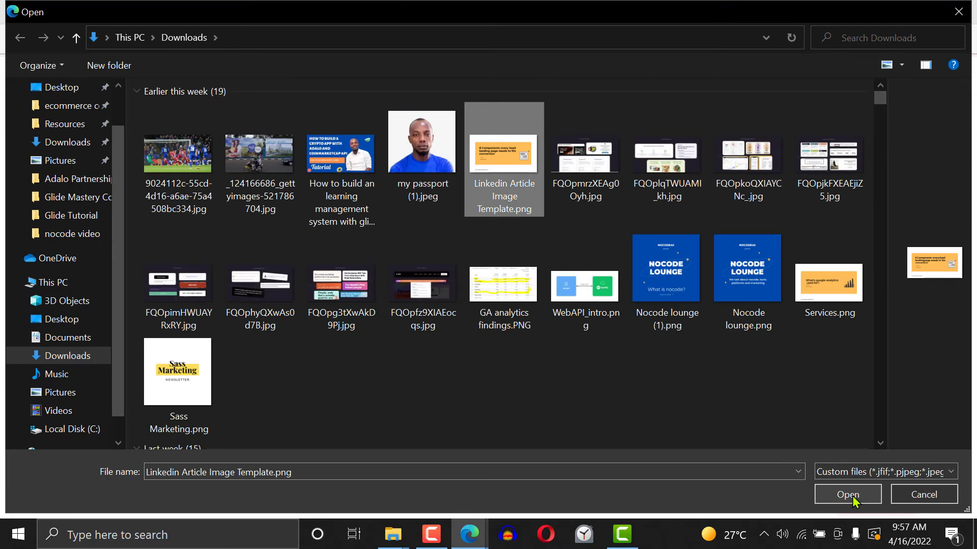
{"action": "left_click", "coordinate": [748, 274]}
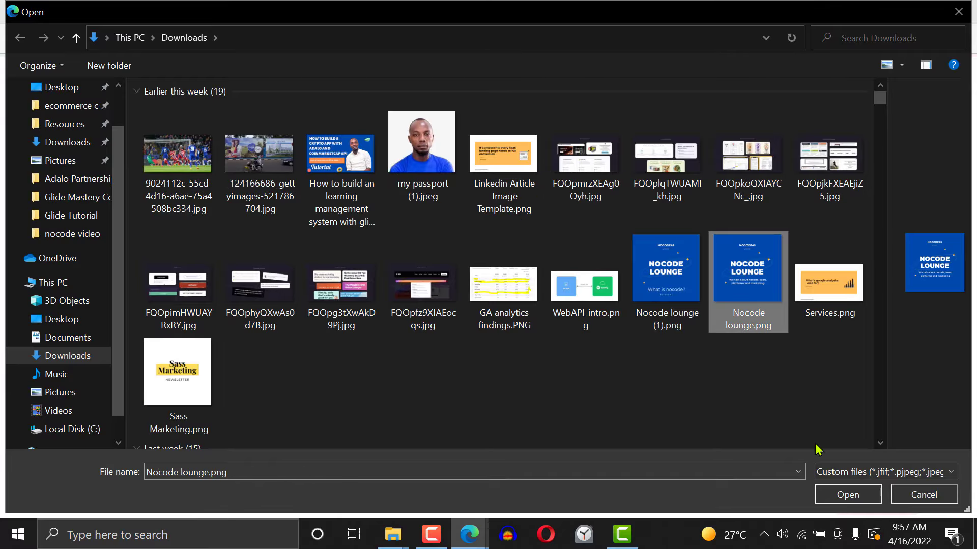
{"action": "left_click", "coordinate": [842, 495]}
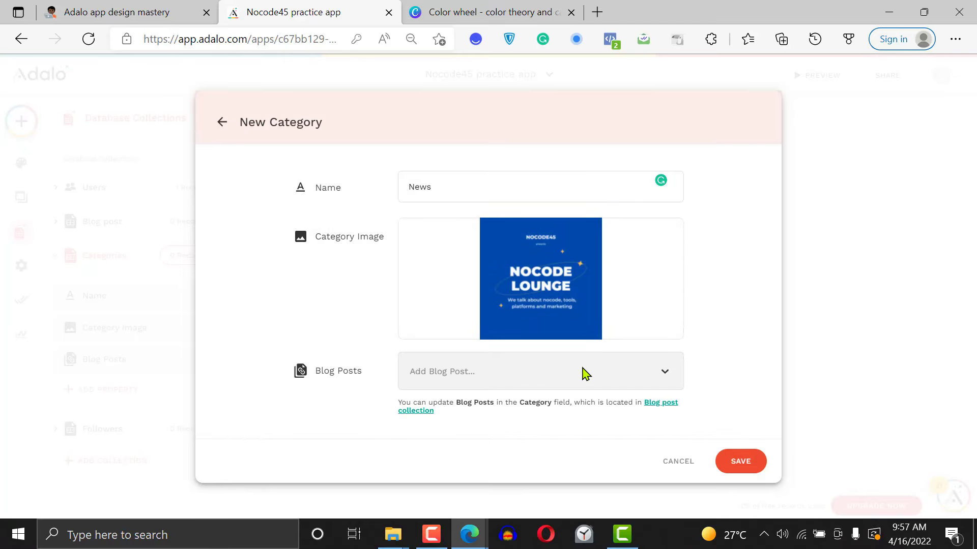
{"action": "left_click", "coordinate": [744, 464]}
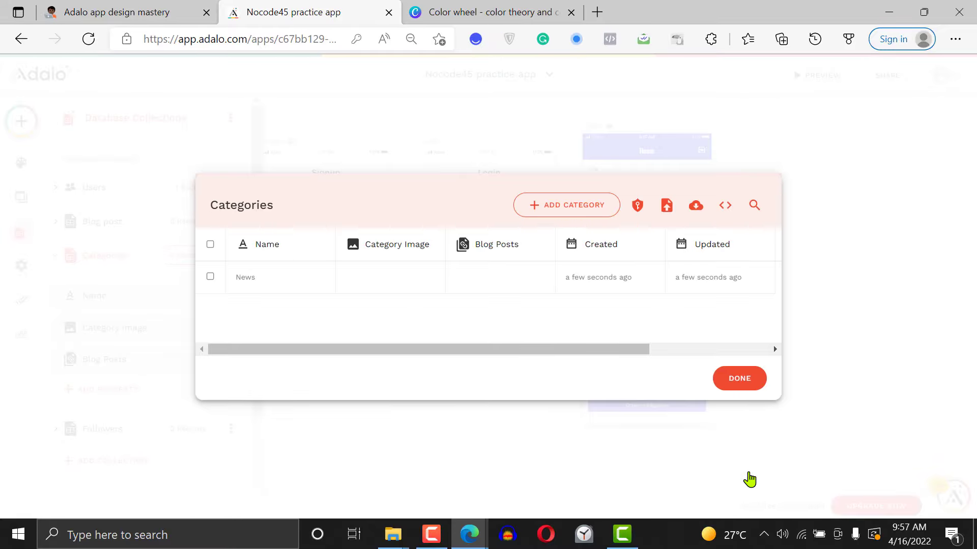
{"action": "left_click", "coordinate": [740, 379]}
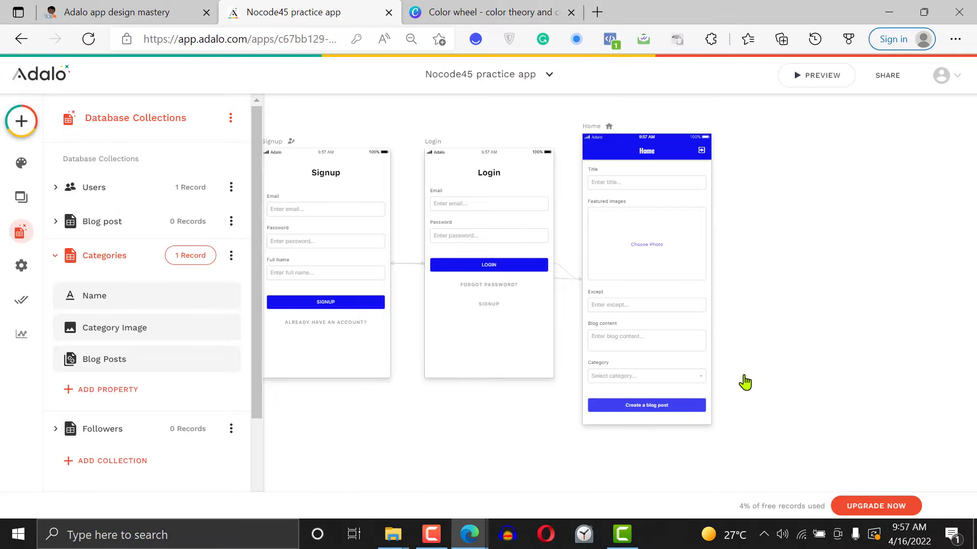
Preview the app again, select the News category for the blog post and submit the form
{"action": "left_click", "coordinate": [821, 77]}
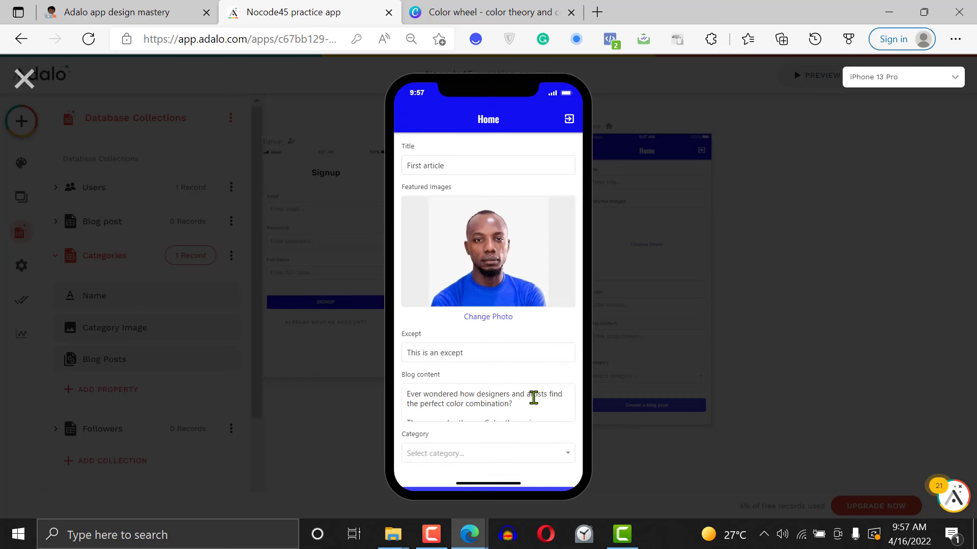
{"action": "scroll", "coordinate": [568, 387], "scroll_direction": "down", "scroll_amount": 1}
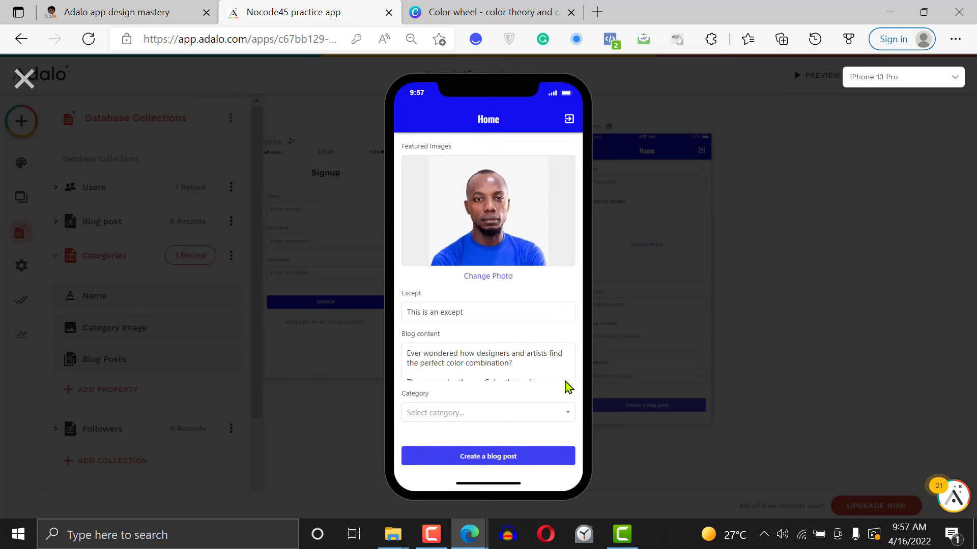
{"action": "left_click", "coordinate": [563, 419]}
{"action": "left_click", "coordinate": [542, 448]}
{"action": "left_click", "coordinate": [487, 457]}
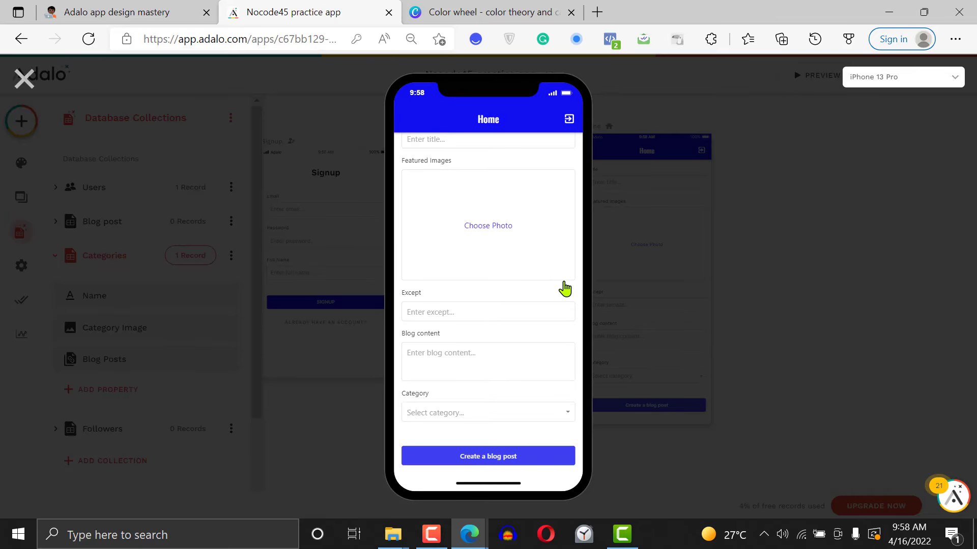
{"action": "scroll", "coordinate": [568, 291], "scroll_direction": "up", "scroll_amount": 1}
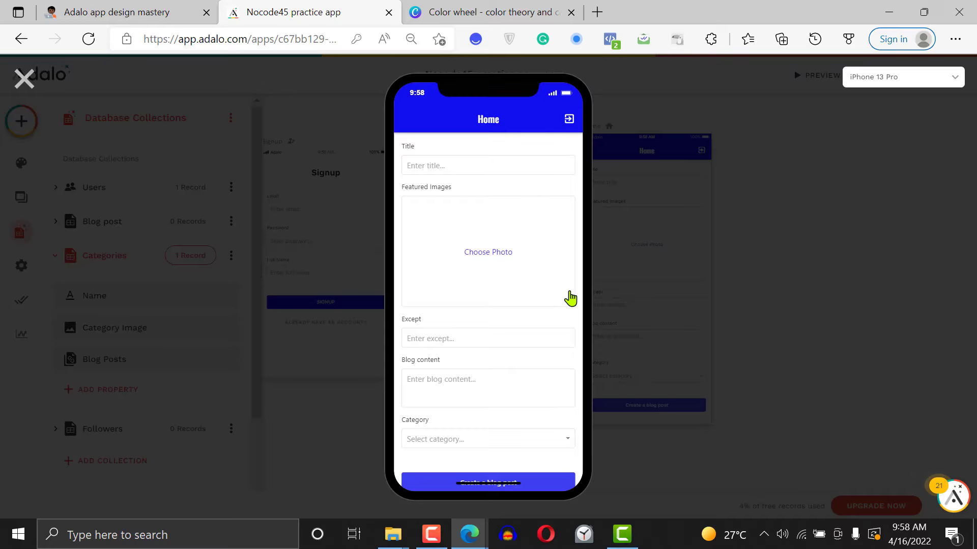
Close the preview and check the First article record in the Blog post collection, including its Published, Category and Post Author fields
{"action": "left_click", "coordinate": [23, 80]}
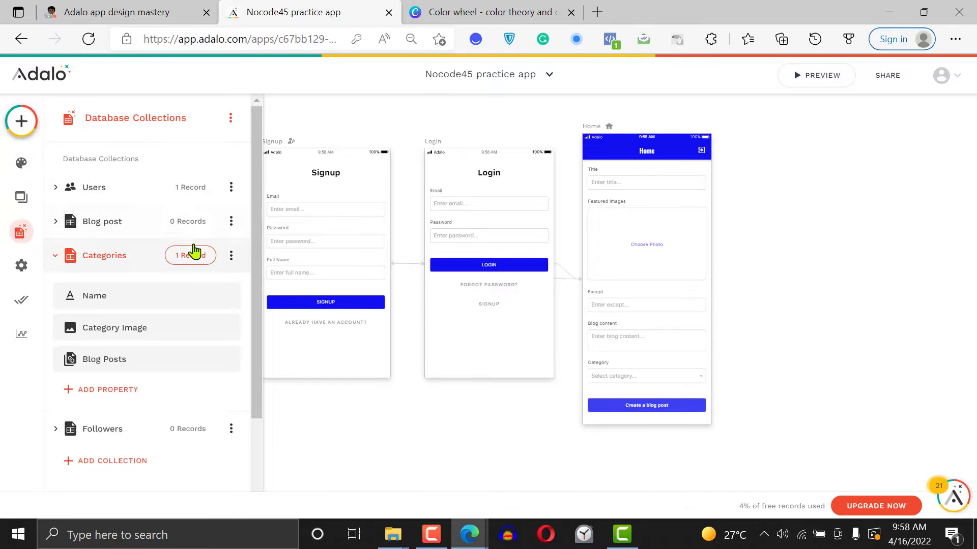
{"action": "left_click", "coordinate": [190, 227]}
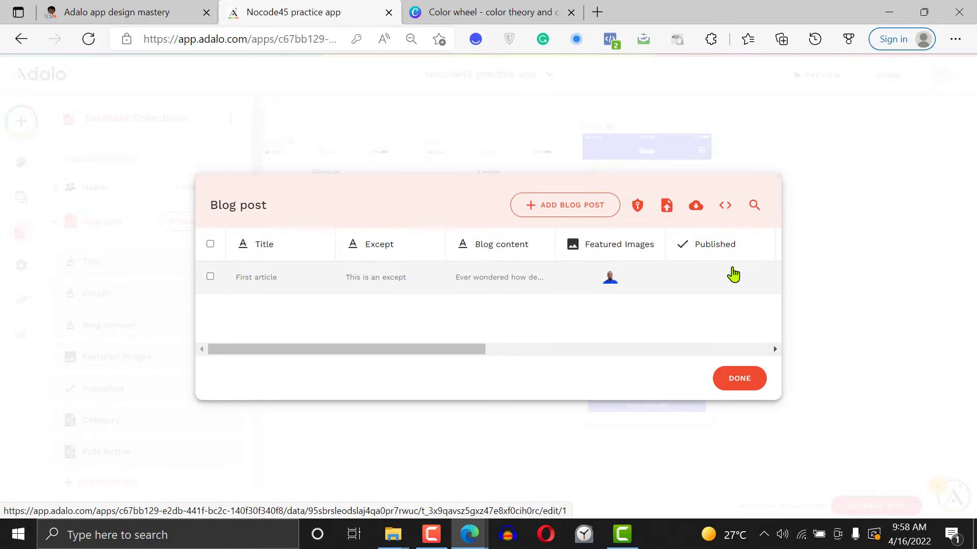
{"action": "left_click", "coordinate": [727, 286]}
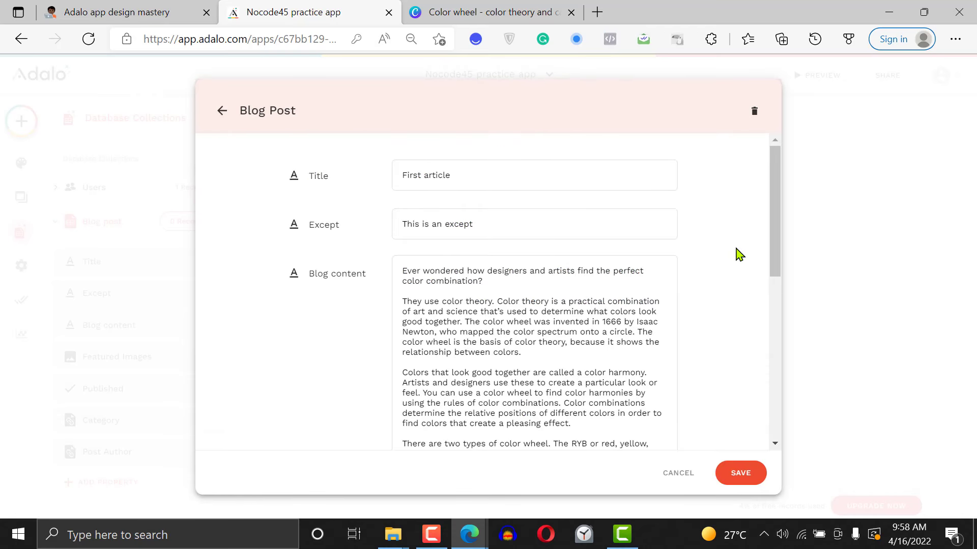
{"action": "scroll", "coordinate": [773, 384], "scroll_direction": "down", "scroll_amount": 2}
{"action": "scroll", "coordinate": [774, 384], "scroll_direction": "down", "scroll_amount": 5}
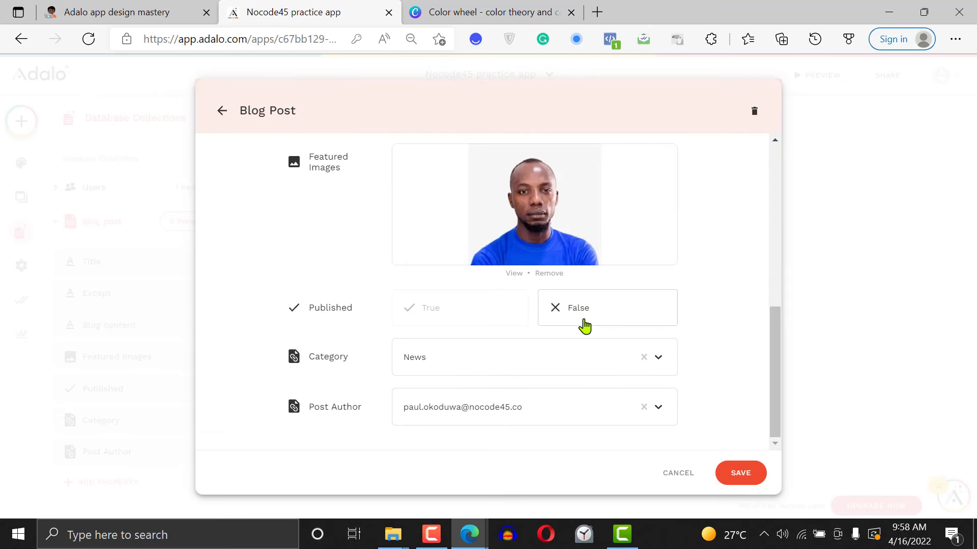
{"action": "left_click_drag", "start_coordinate": [776, 384], "coordinate": [514, 477]}
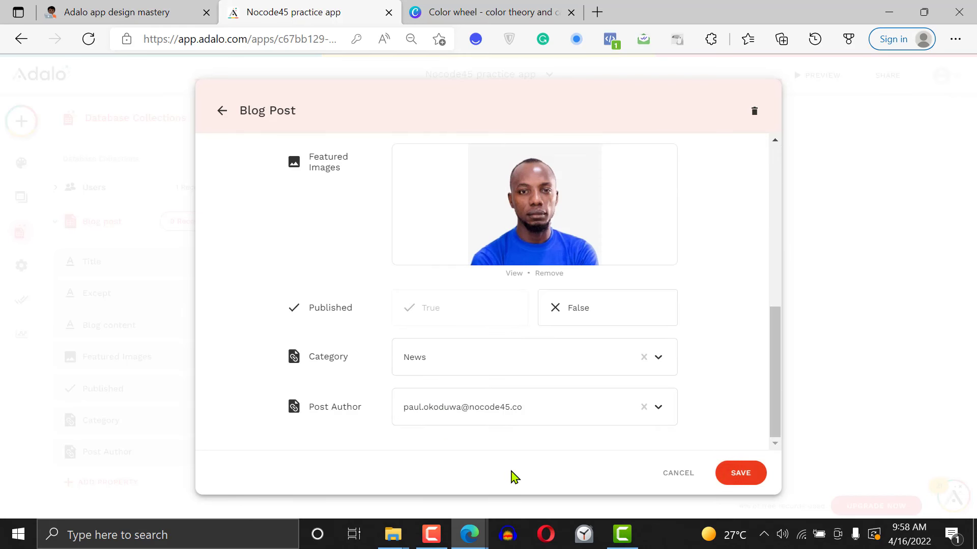
{"action": "left_click", "coordinate": [537, 409]}
{"action": "left_click", "coordinate": [535, 409]}
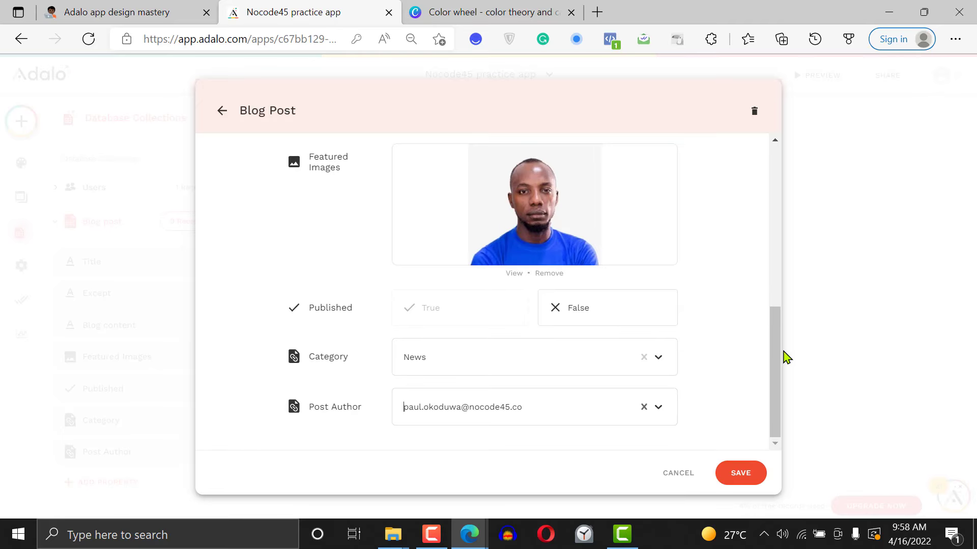
{"action": "left_click_drag", "start_coordinate": [780, 366], "coordinate": [755, 157]}
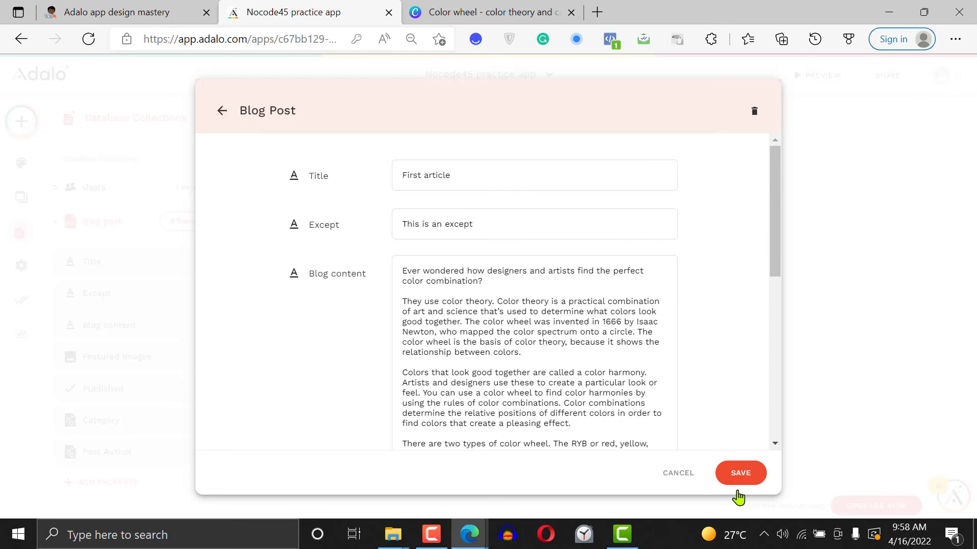
{"action": "left_click", "coordinate": [738, 474]}
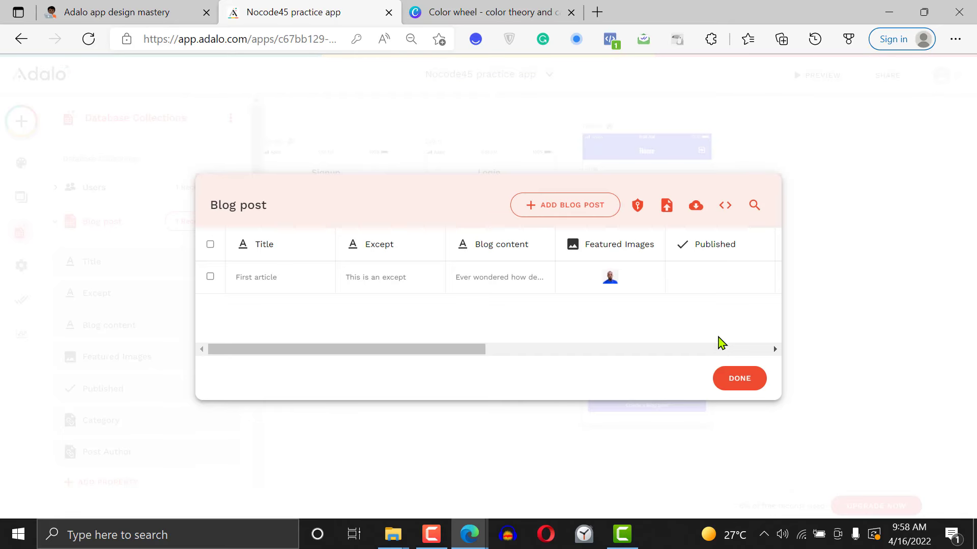
{"action": "left_click", "coordinate": [743, 378]}
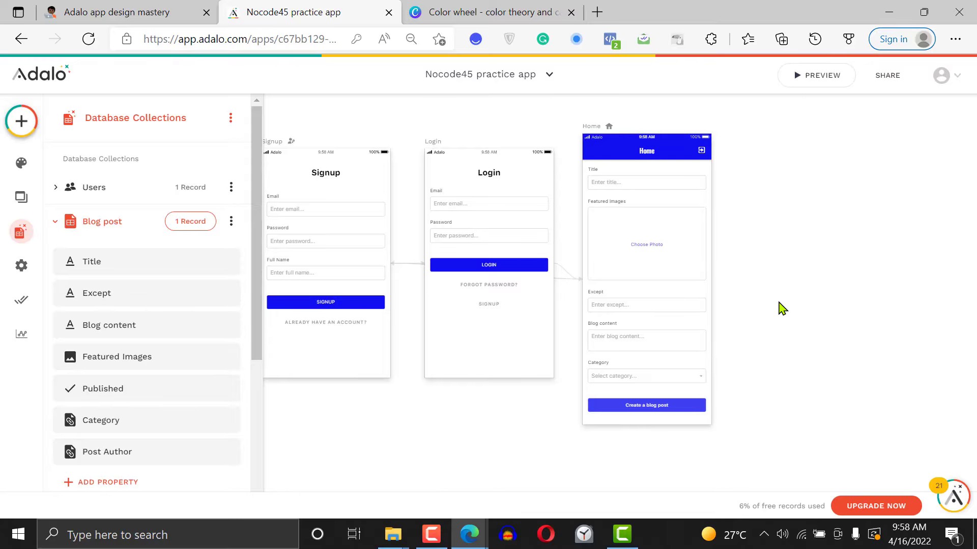
Delete the blog post form from the Home screen
{"action": "left_click", "coordinate": [664, 277]}
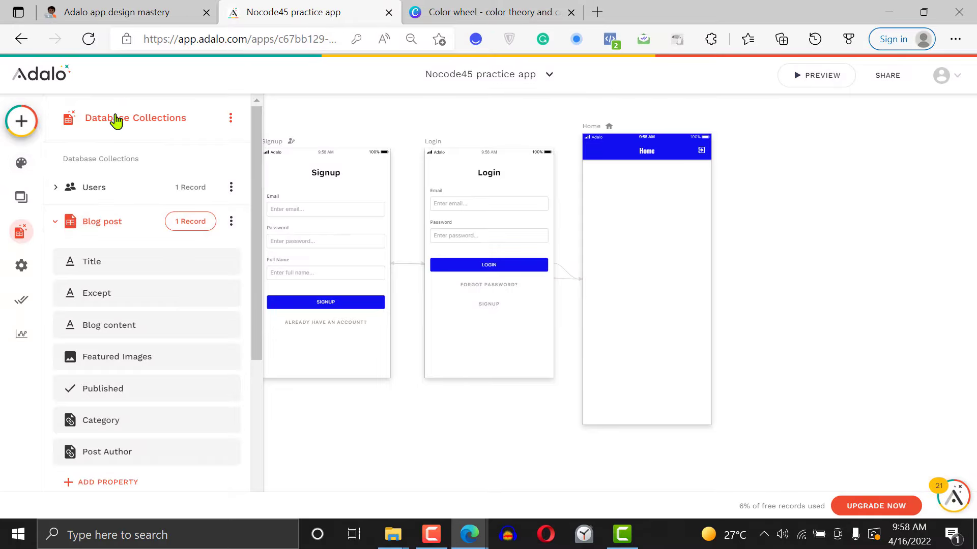
Try out a Text Input component below the Home screen's header and remove it again
{"action": "left_click", "coordinate": [21, 121]}
{"action": "type", "text": "inp"}
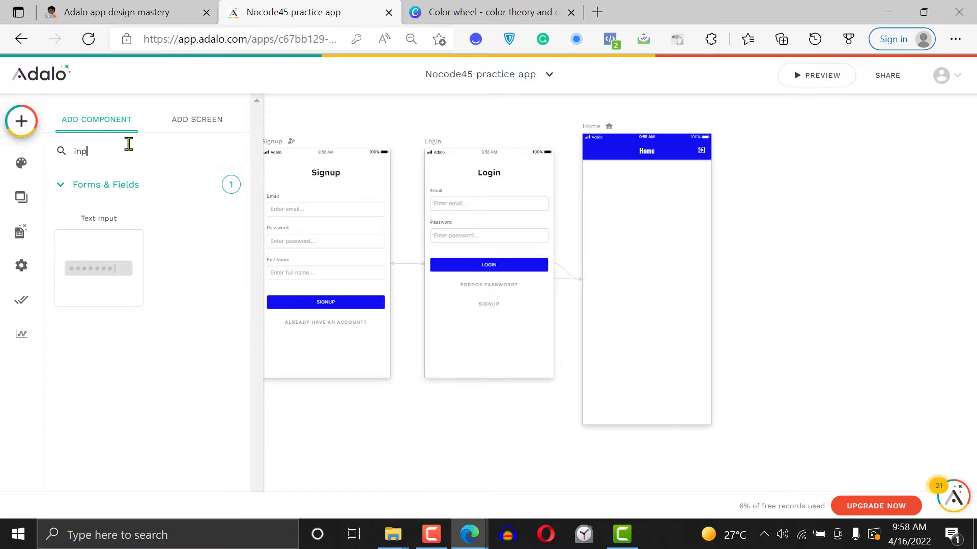
{"action": "left_click_drag", "start_coordinate": [87, 279], "coordinate": [641, 204]}
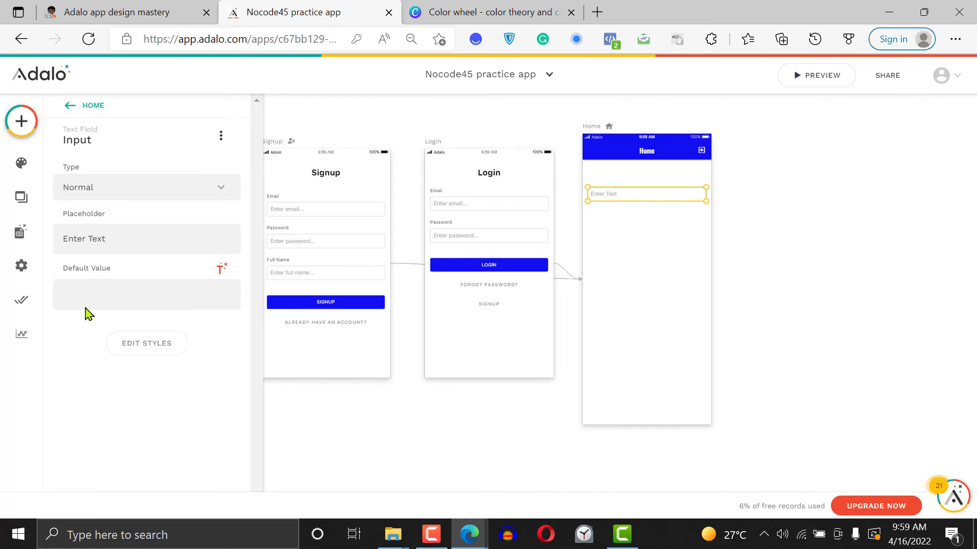
{"action": "left_click", "coordinate": [108, 292]}
{"action": "left_click", "coordinate": [138, 238]}
{"action": "mouse_move", "coordinate": [652, 188]}
{"action": "left_mouse_down"}
{"action": "mouse_move", "coordinate": [646, 177]}
{"action": "mouse_move", "coordinate": [652, 190]}
{"action": "left_mouse_up"}
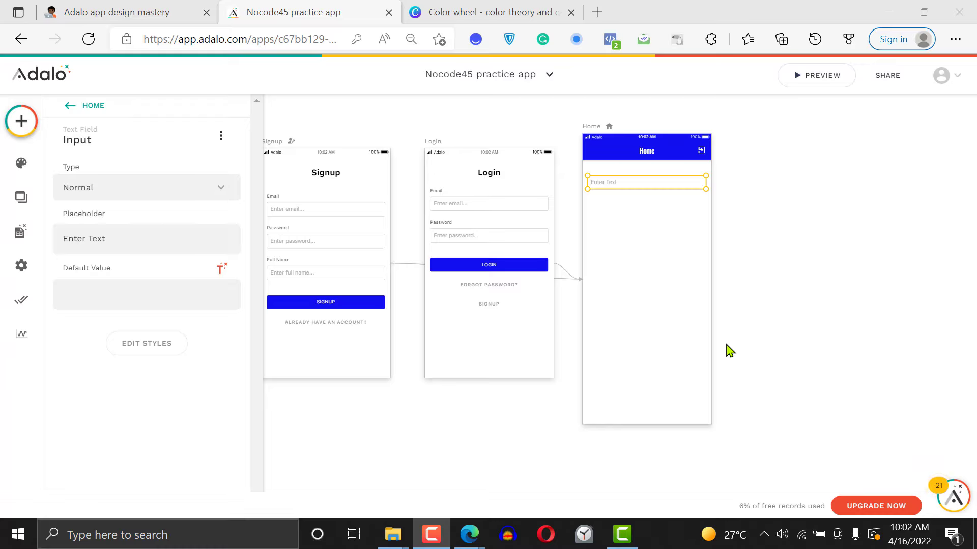
{"action": "left_click_drag", "start_coordinate": [749, 217], "coordinate": [650, 182]}
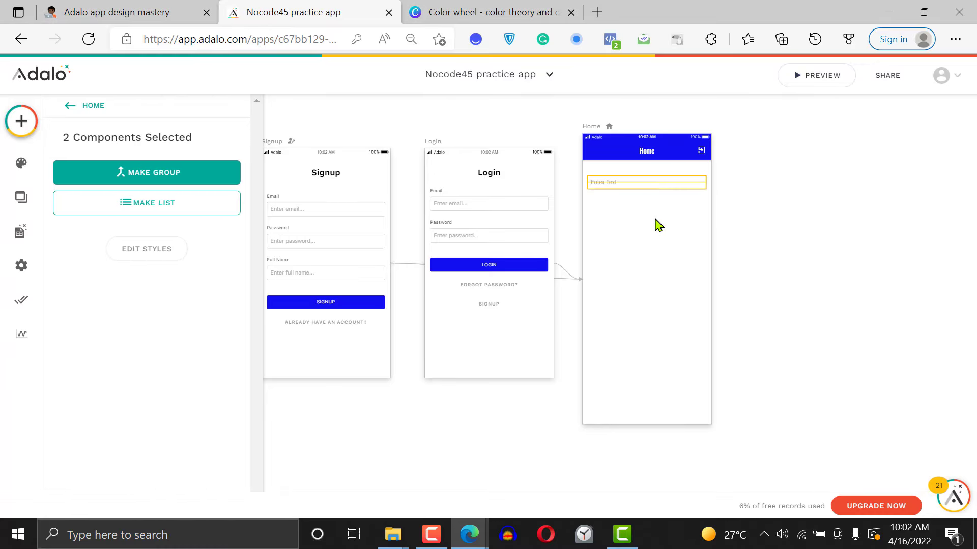
{"action": "key", "text": "Delete"}
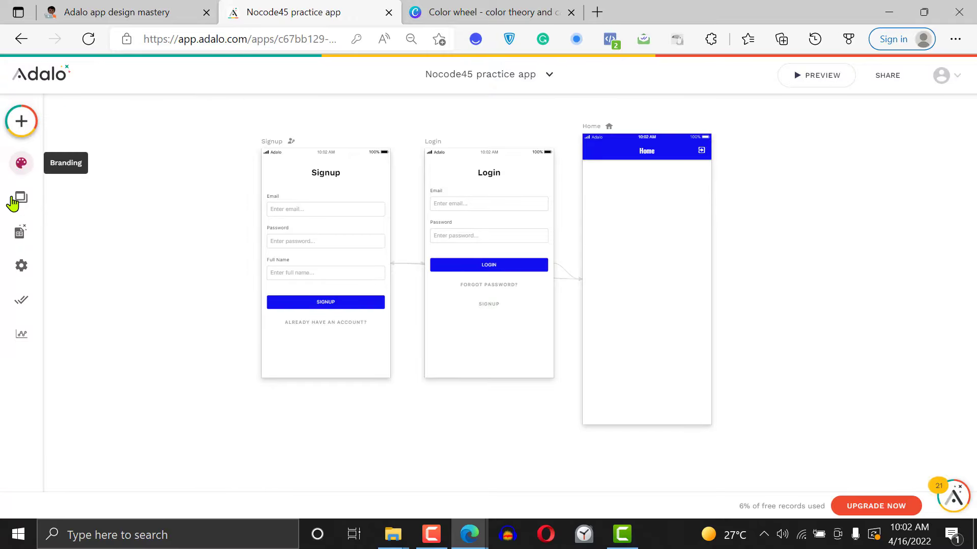
Look through the list of records stored in the Blog post collection and close it
{"action": "left_click", "coordinate": [17, 235]}
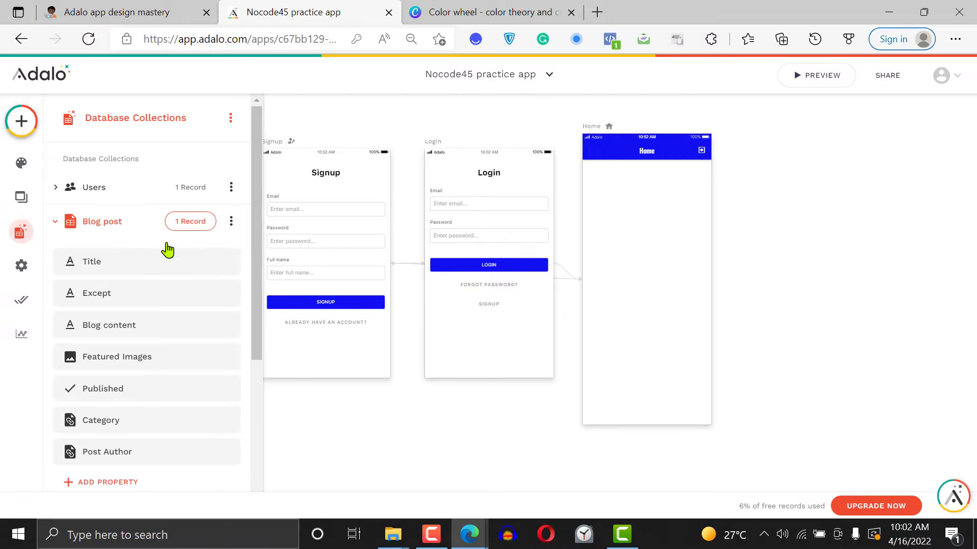
{"action": "left_click", "coordinate": [199, 224]}
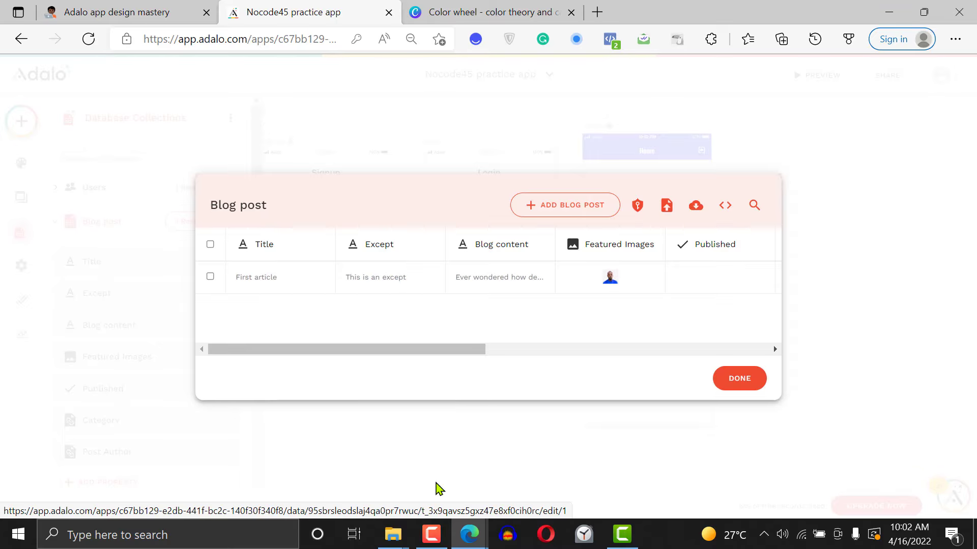
{"action": "left_click", "coordinate": [432, 534]}
{"action": "left_click", "coordinate": [923, 480]}
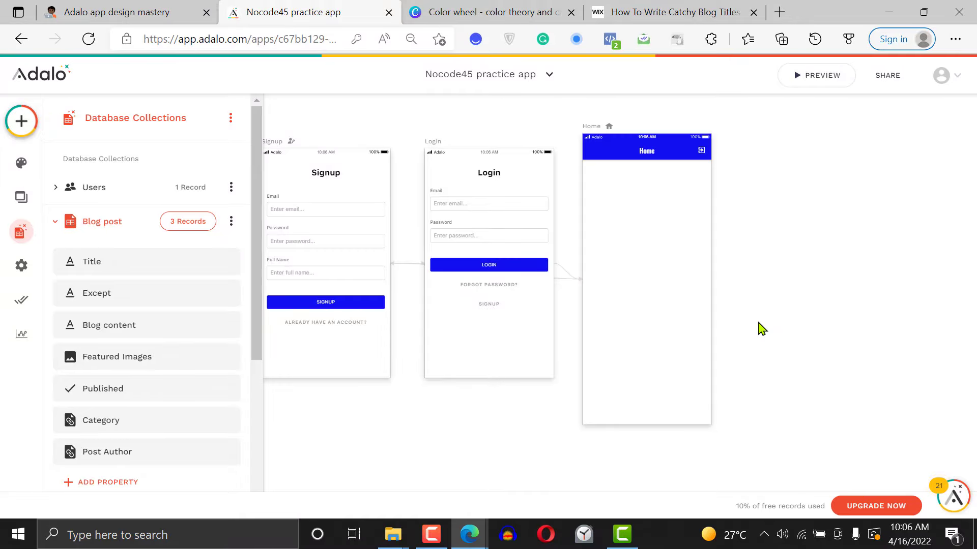
{"action": "left_click", "coordinate": [179, 229]}
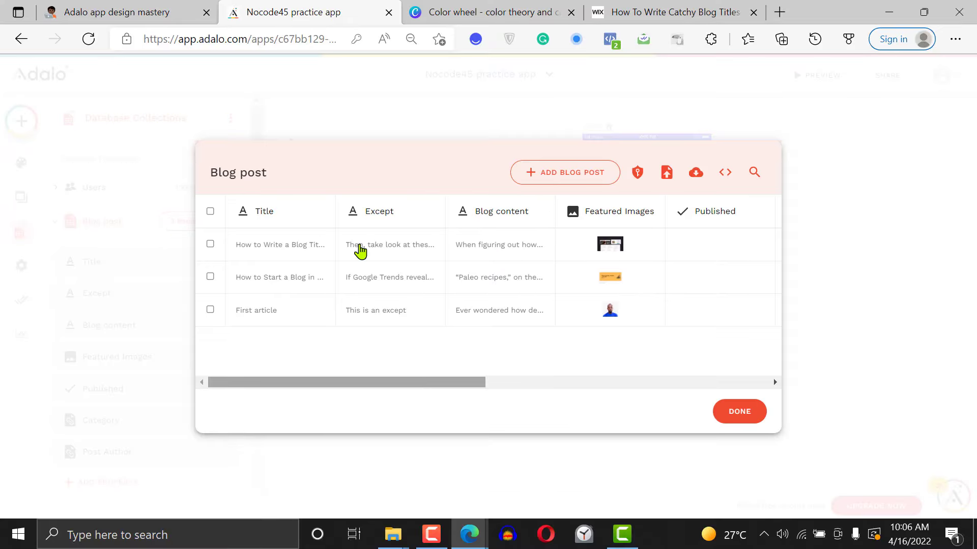
{"action": "left_click_drag", "start_coordinate": [460, 384], "coordinate": [449, 366]}
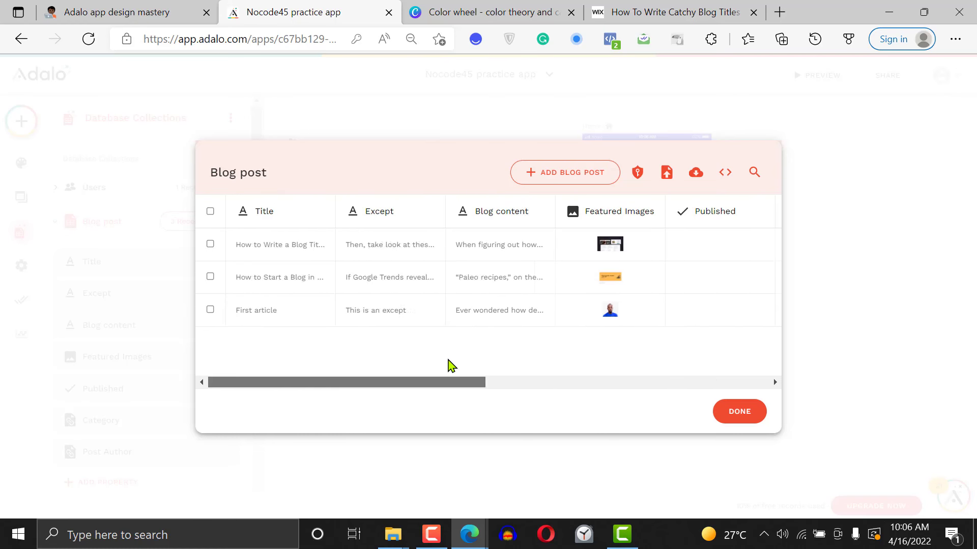
{"action": "left_click", "coordinate": [748, 419]}
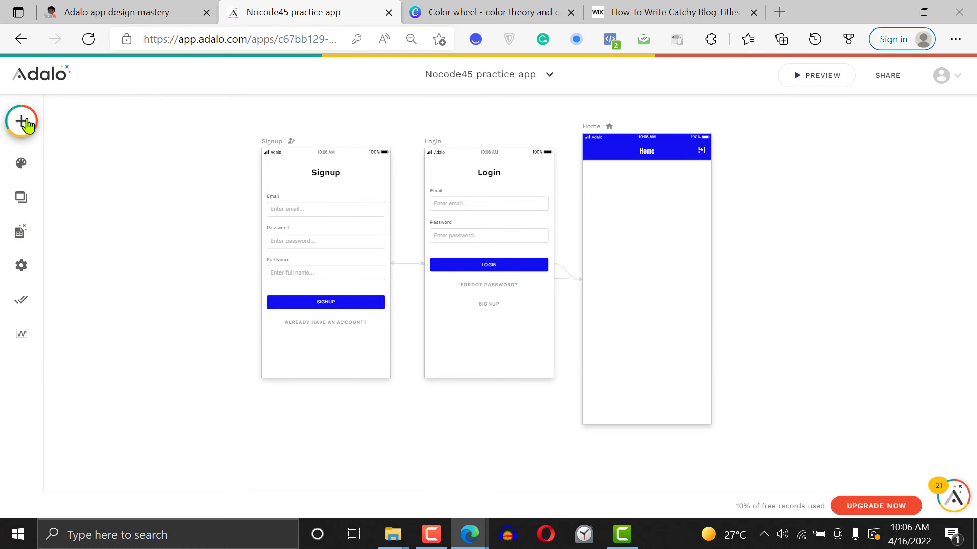
Browse the available list components, including the card, image, avatar and chip lists
{"action": "left_click", "coordinate": [8, 124]}
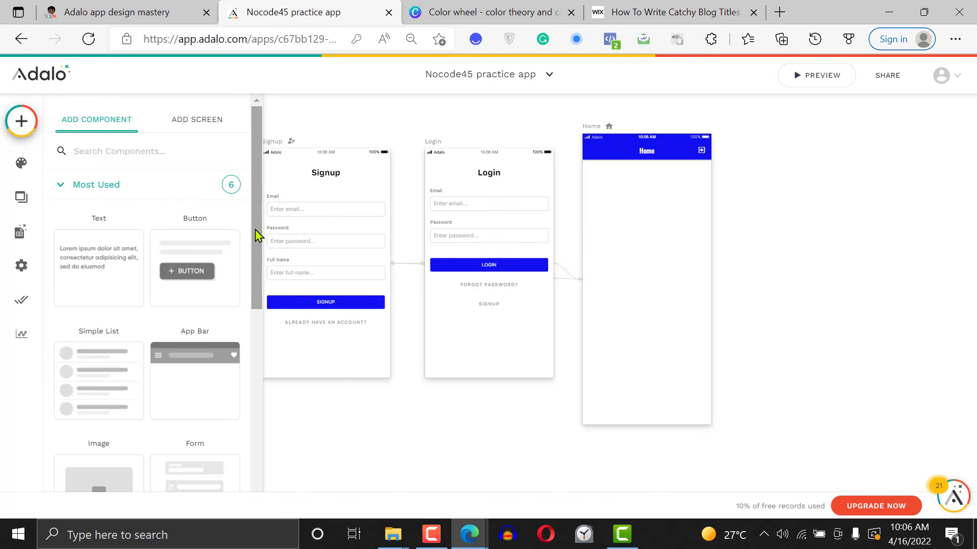
{"action": "scroll", "coordinate": [260, 264], "scroll_direction": "down", "scroll_amount": 3}
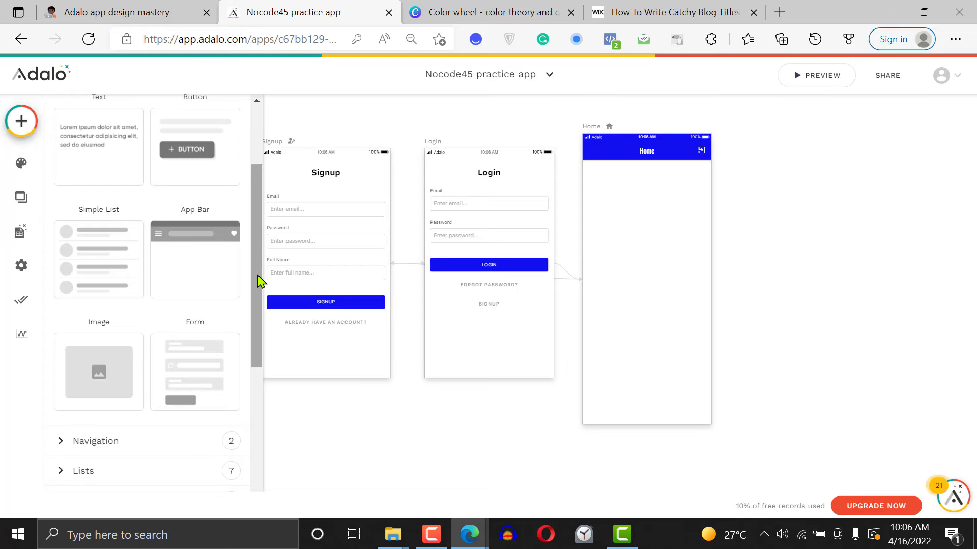
{"action": "left_click_drag", "start_coordinate": [260, 278], "coordinate": [270, 351]}
{"action": "left_click", "coordinate": [184, 320]}
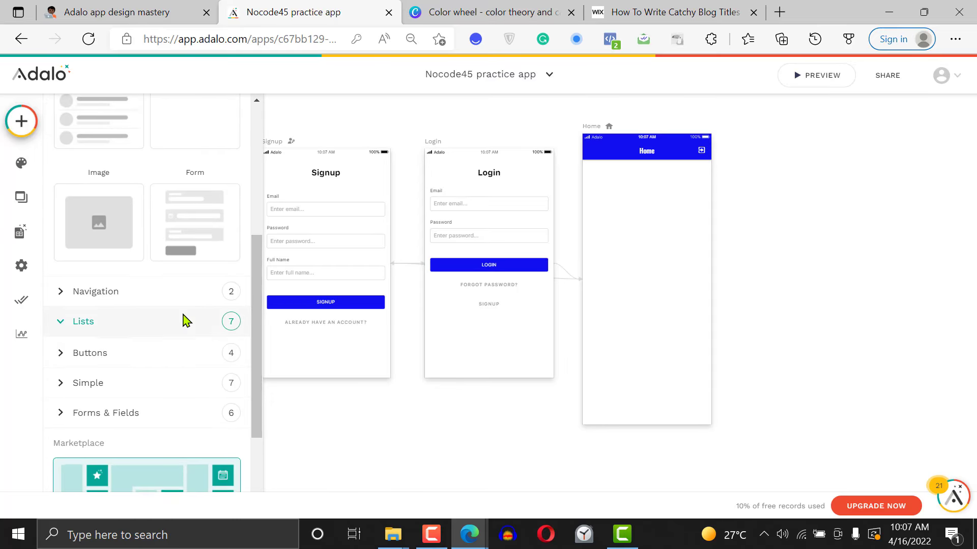
{"action": "left_click_drag", "start_coordinate": [257, 231], "coordinate": [249, 286]}
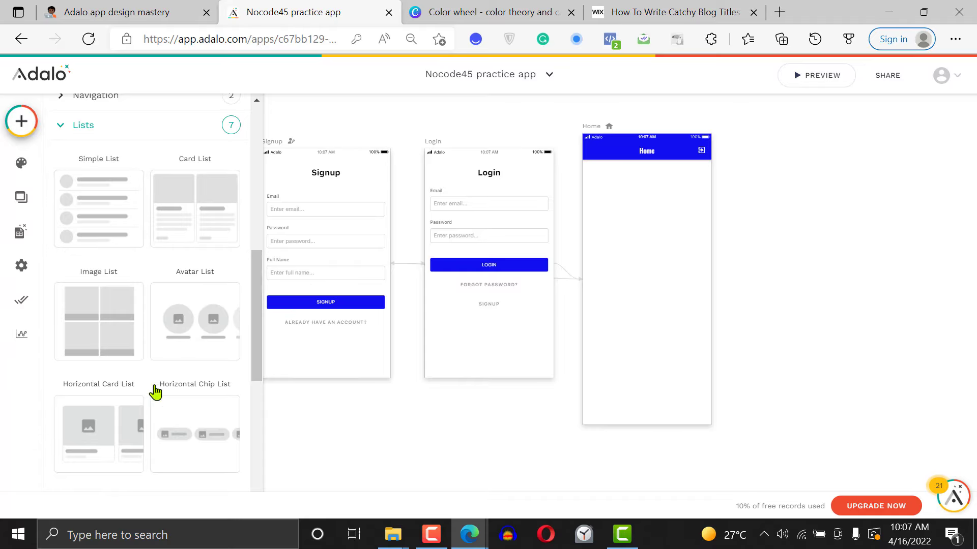
{"action": "left_click", "coordinate": [136, 406]}
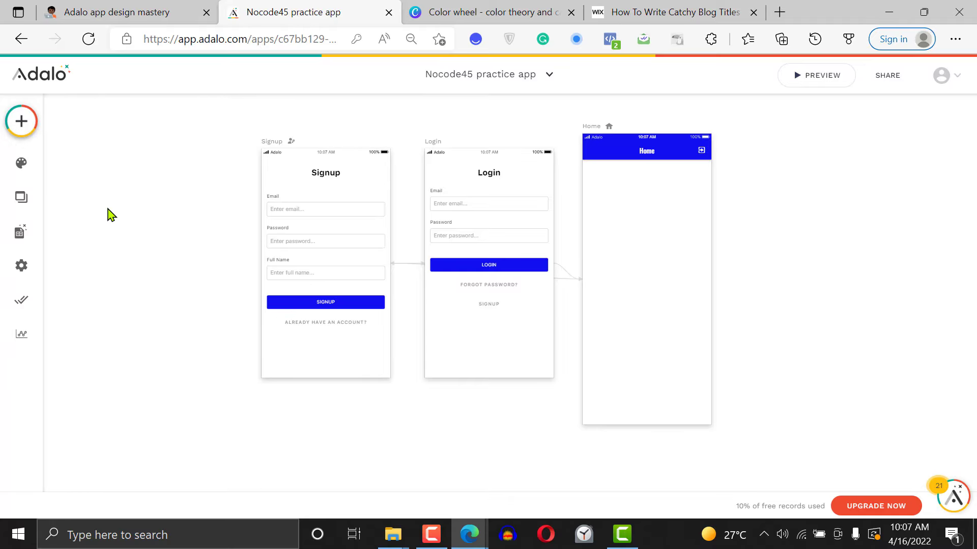
Add a Simple List below the Home screen's header and narrow it slightly on both sides
{"action": "left_click", "coordinate": [17, 121]}
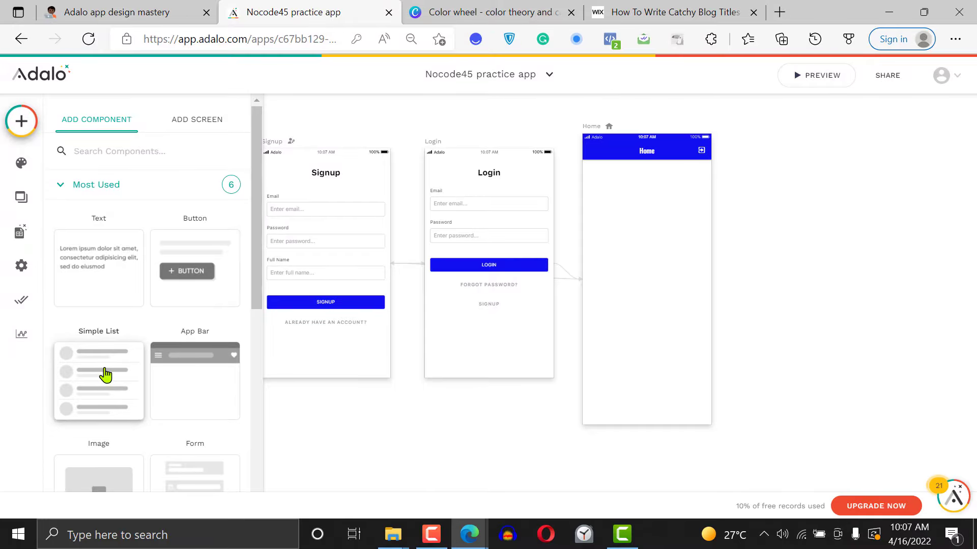
{"action": "left_click_drag", "start_coordinate": [105, 375], "coordinate": [651, 216]}
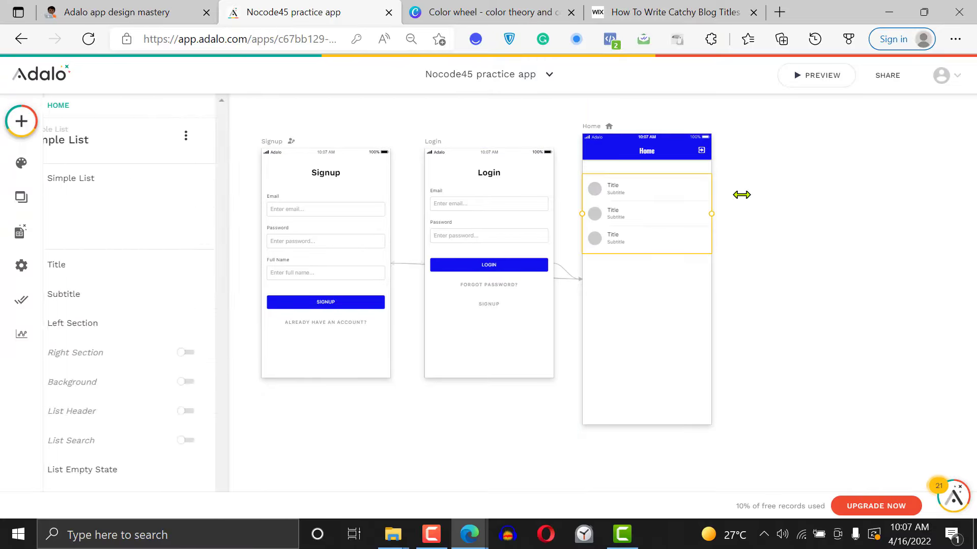
{"action": "scroll", "coordinate": [710, 214], "scroll_direction": "up", "scroll_amount": 3}
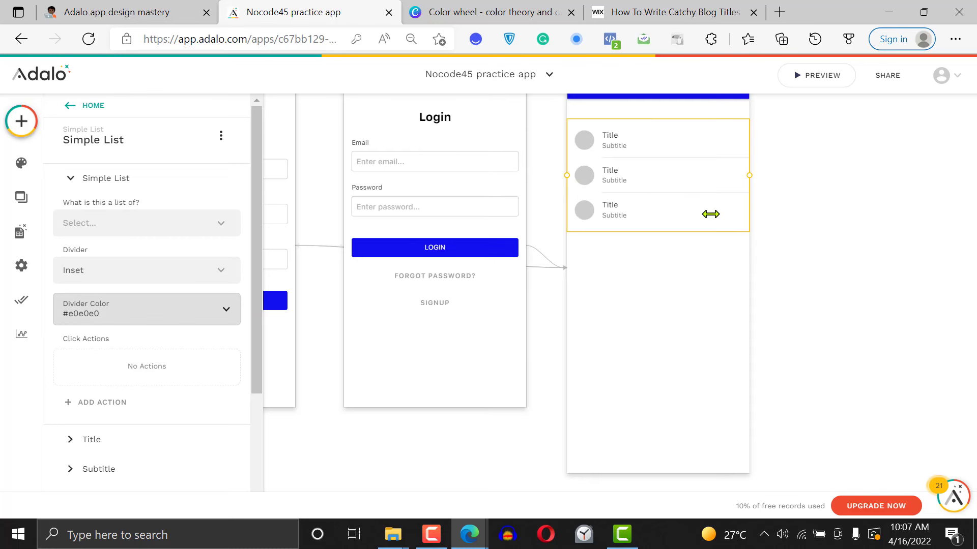
{"action": "left_click", "coordinate": [793, 211]}
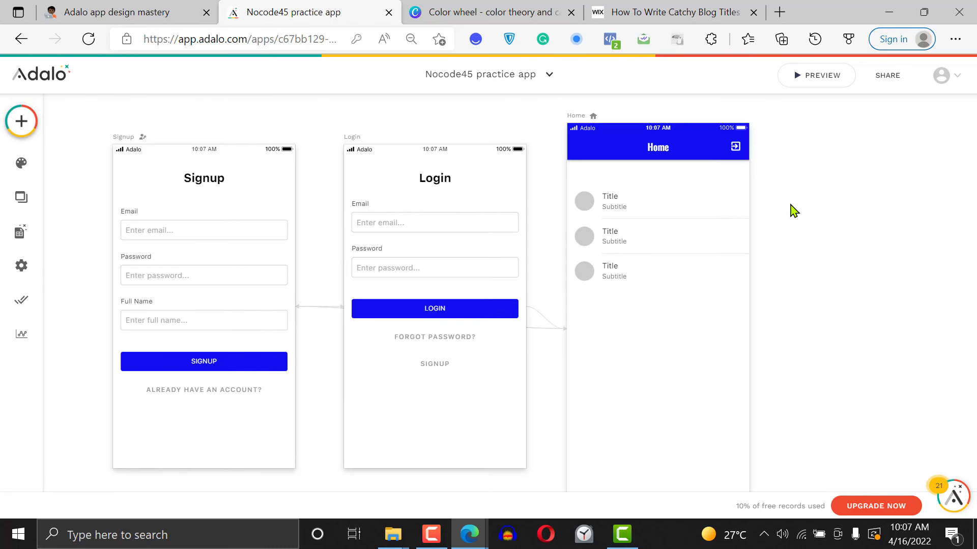
{"action": "left_click", "coordinate": [667, 247]}
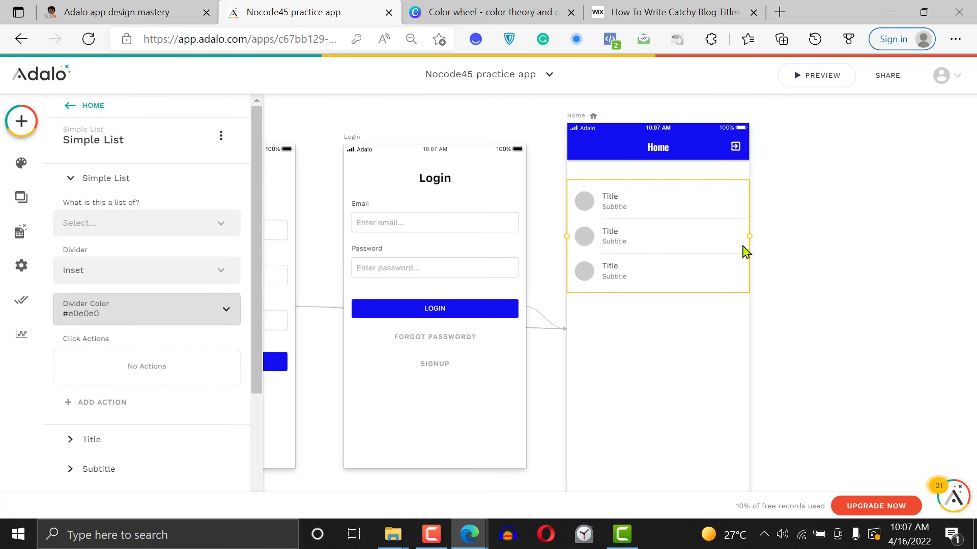
{"action": "left_click_drag", "start_coordinate": [748, 235], "coordinate": [744, 237]}
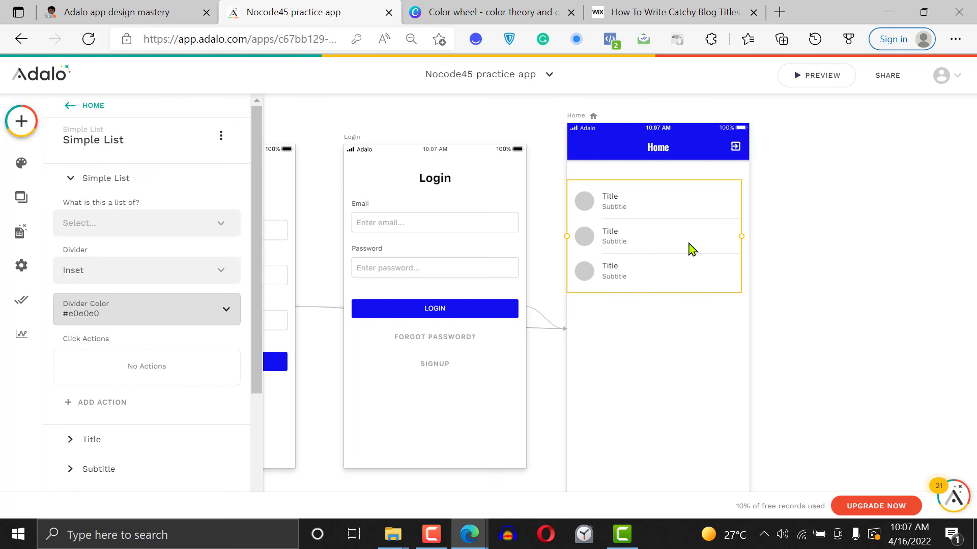
{"action": "left_click", "coordinate": [810, 225]}
Connect the Simple List on the Home screen to the Blog post collection
{"action": "left_click", "coordinate": [618, 232]}
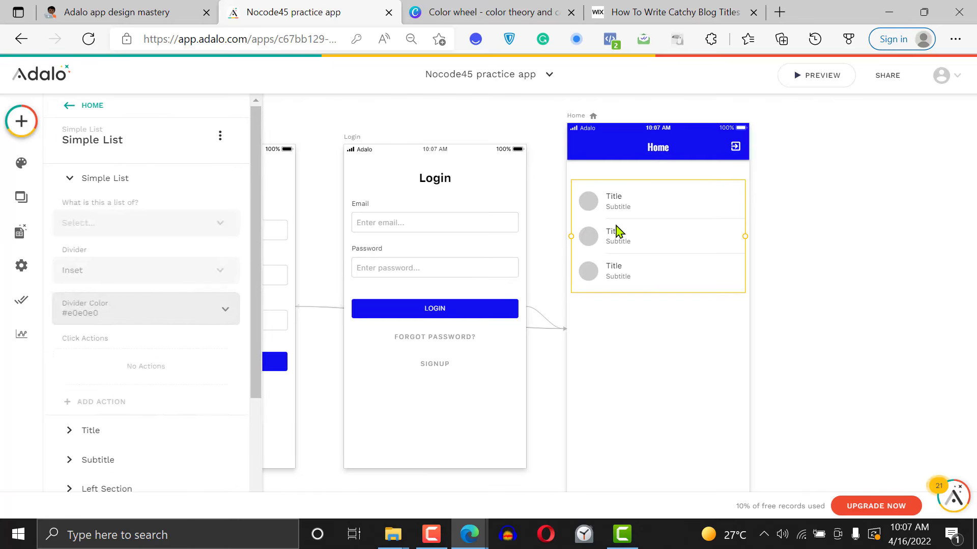
{"action": "left_click", "coordinate": [173, 233]}
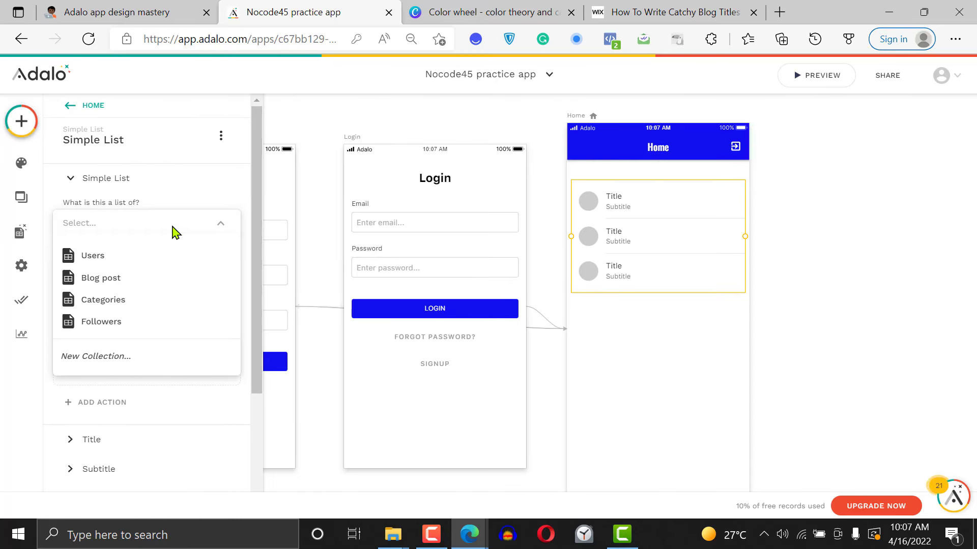
{"action": "left_click", "coordinate": [157, 279]}
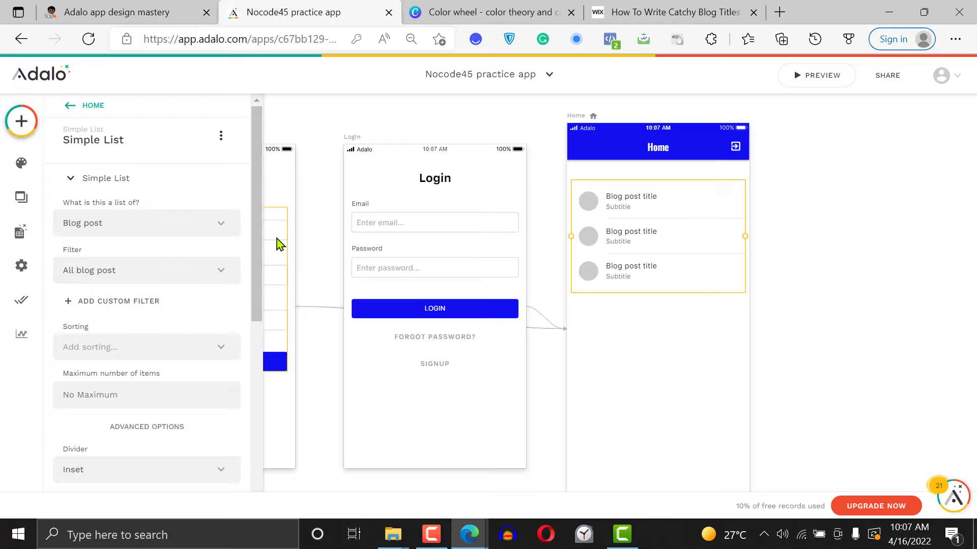
Replace the list's placeholder subtitle text with the blog post's Except field
{"action": "left_click_drag", "start_coordinate": [258, 253], "coordinate": [262, 458]}
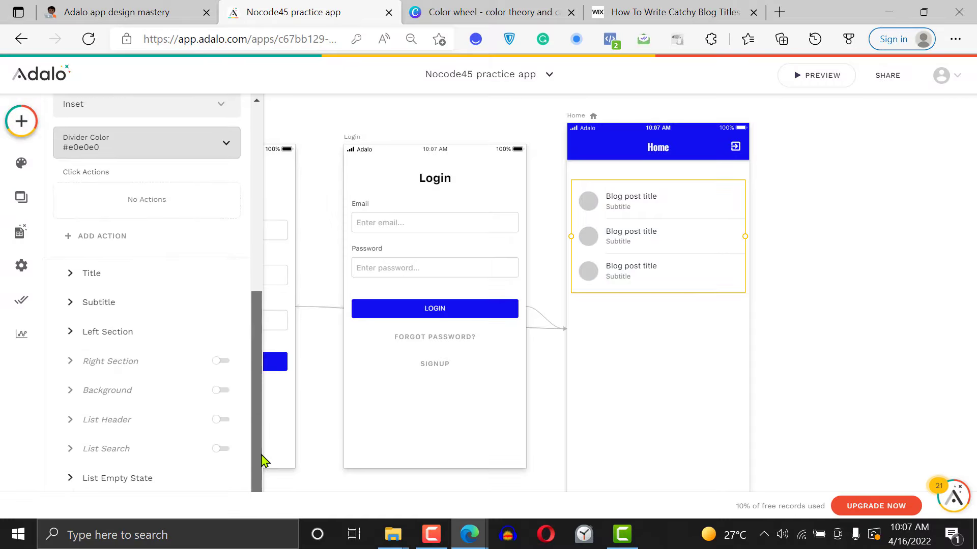
{"action": "left_click", "coordinate": [136, 282]}
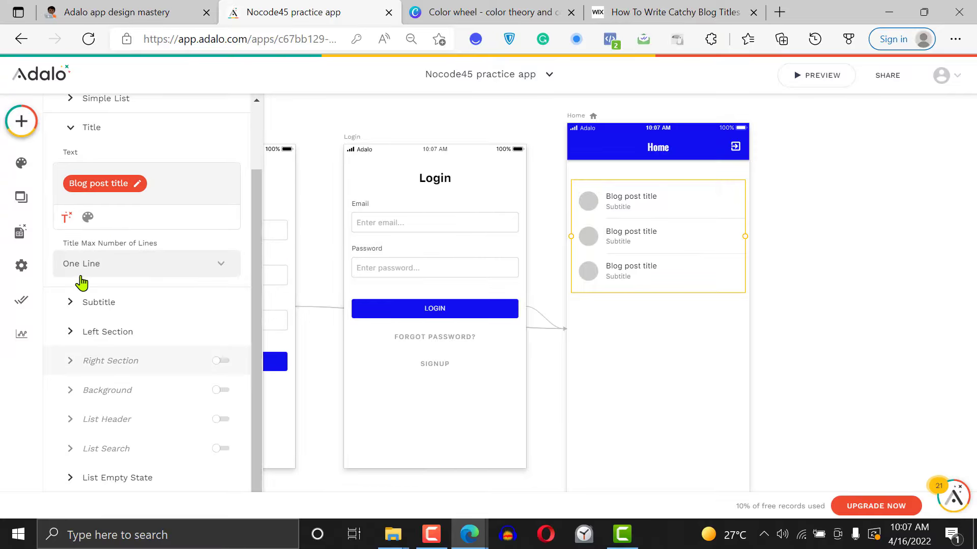
{"action": "left_click", "coordinate": [93, 306]}
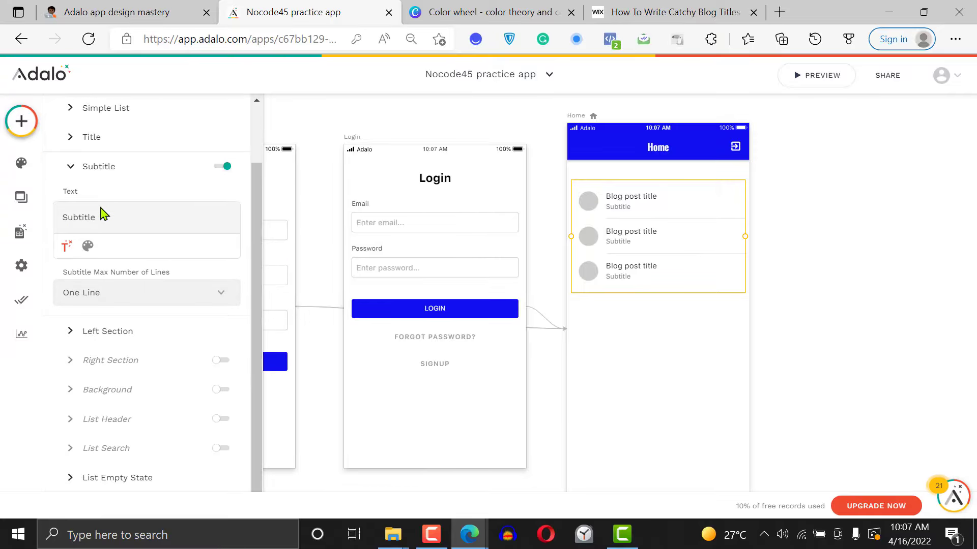
{"action": "double_click", "coordinate": [101, 214]}
{"action": "key", "text": "BackSpace"}
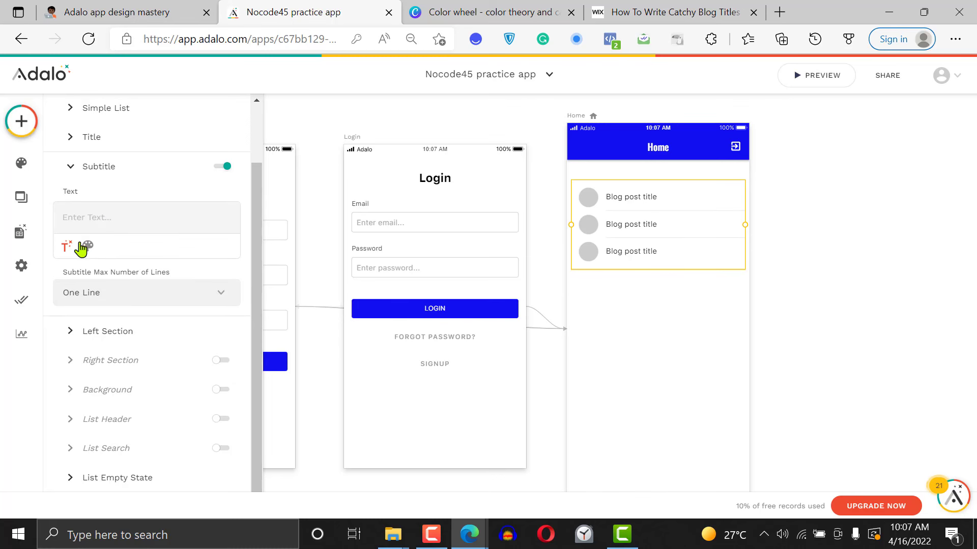
{"action": "left_click", "coordinate": [67, 248]}
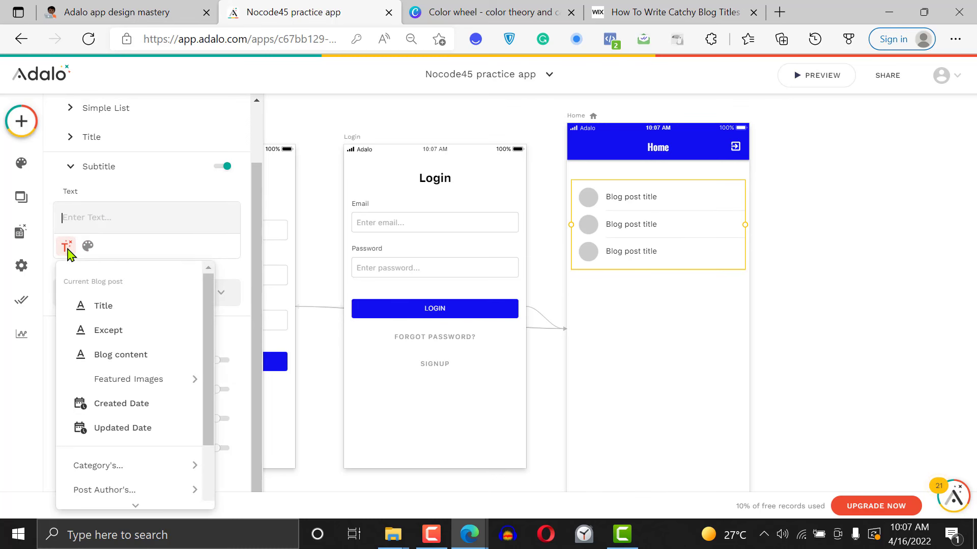
{"action": "left_click", "coordinate": [118, 336]}
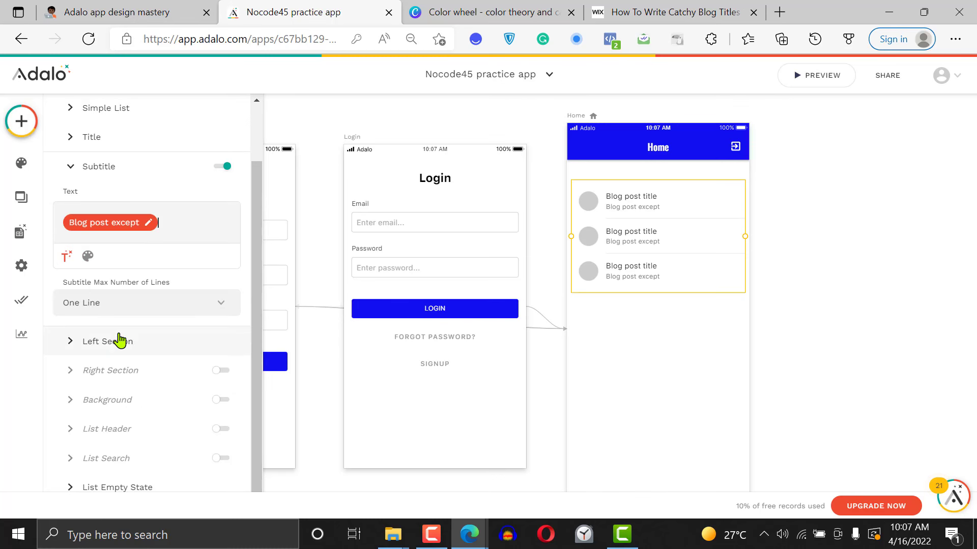
Check the avatar type and image source in the list's Left Section settings
{"action": "left_click", "coordinate": [143, 350]}
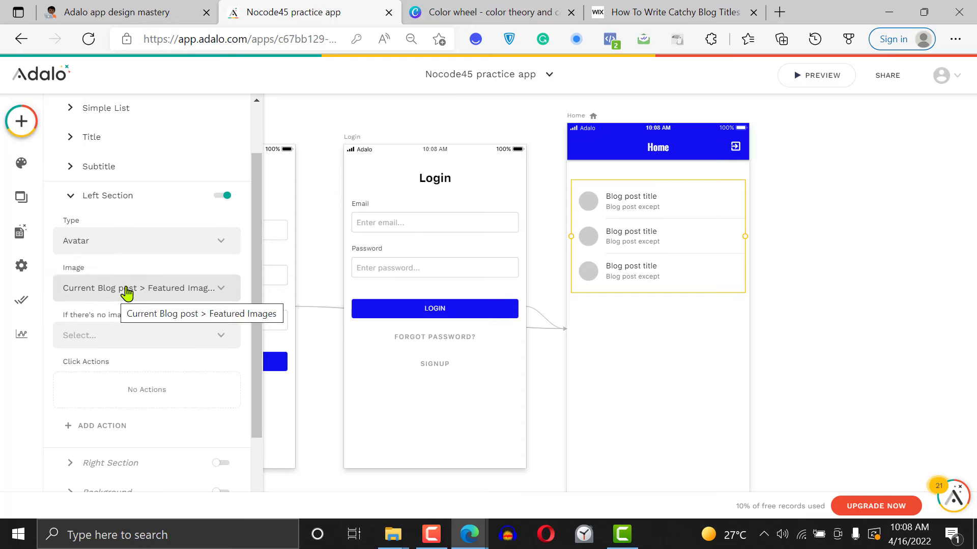
{"action": "mouse_move", "coordinate": [253, 303]}
{"action": "left_mouse_down"}
{"action": "mouse_move", "coordinate": [264, 374]}
{"action": "mouse_move", "coordinate": [268, 298]}
{"action": "left_mouse_up"}
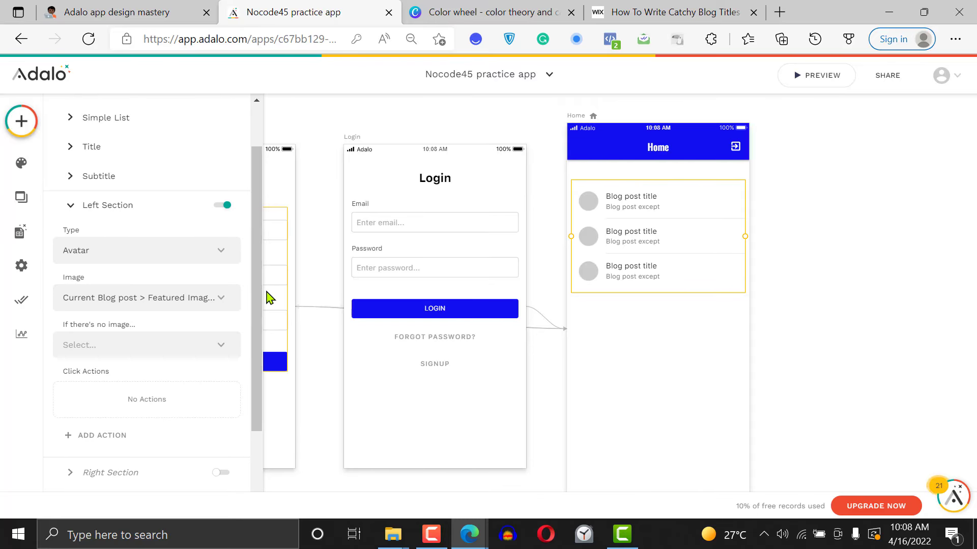
{"action": "left_click_drag", "start_coordinate": [260, 297], "coordinate": [255, 431]}
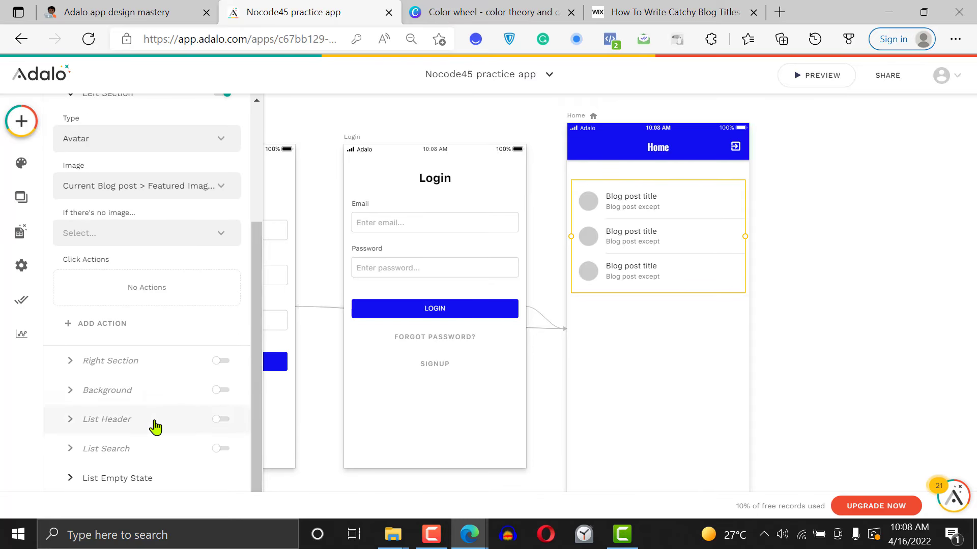
Enable the list's Right Section with Icon as its icon type
{"action": "left_click", "coordinate": [216, 372]}
{"action": "left_click", "coordinate": [222, 295]}
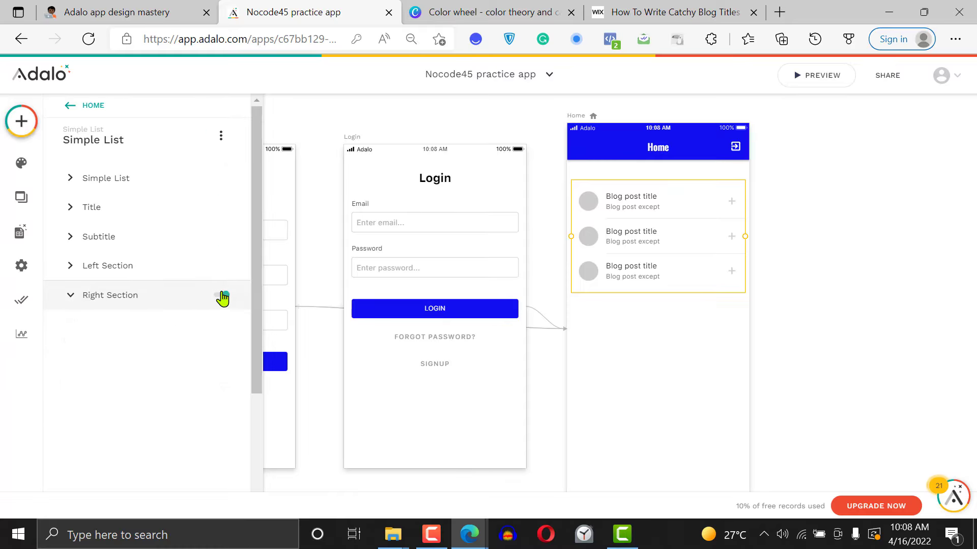
{"action": "left_click", "coordinate": [142, 348]}
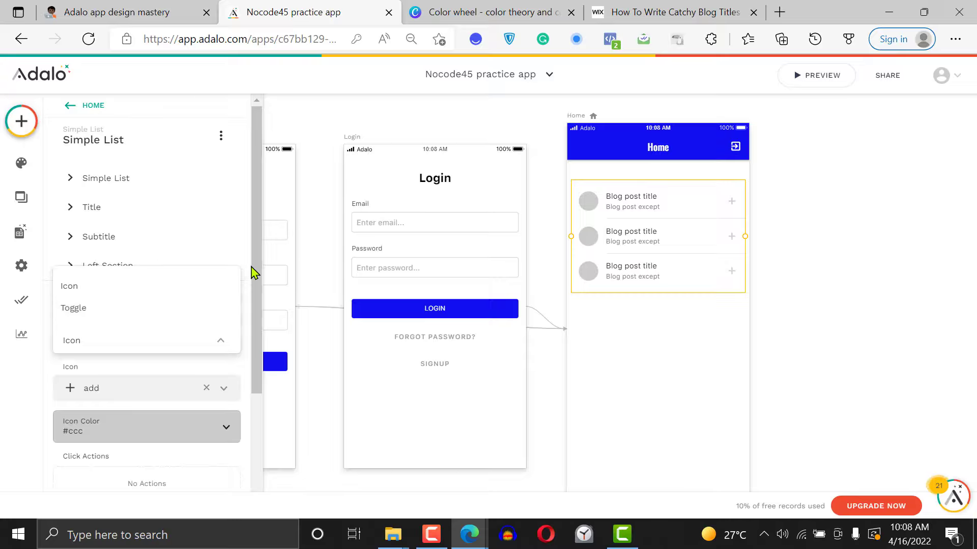
{"action": "left_click", "coordinate": [115, 286]}
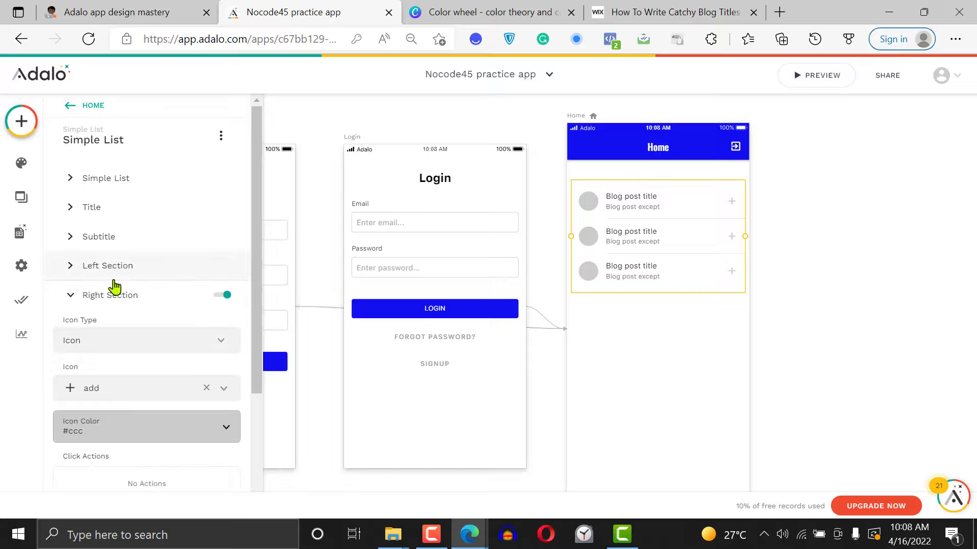
Search the icon library for "arro" and set the Right Section's icon to arrow_forward
{"action": "left_click", "coordinate": [132, 393]}
{"action": "left_click", "coordinate": [254, 275]}
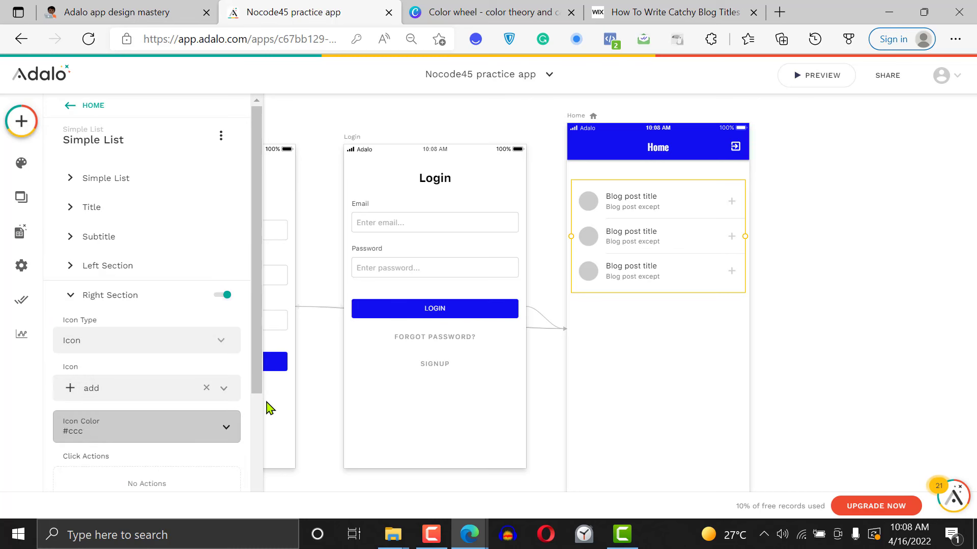
{"action": "scroll", "coordinate": [250, 392], "scroll_direction": "down", "scroll_amount": 3}
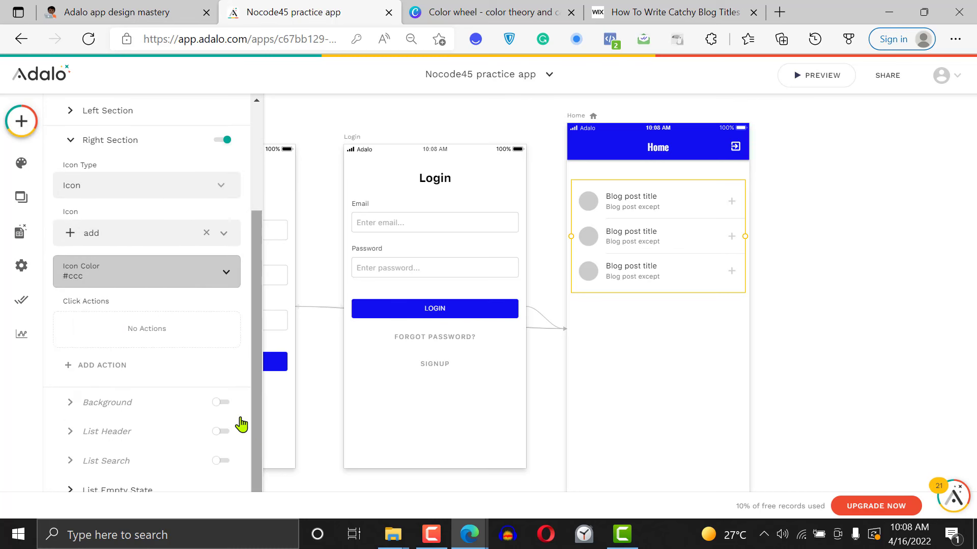
{"action": "left_click", "coordinate": [142, 236]}
{"action": "left_click_drag", "start_coordinate": [235, 305], "coordinate": [237, 476]}
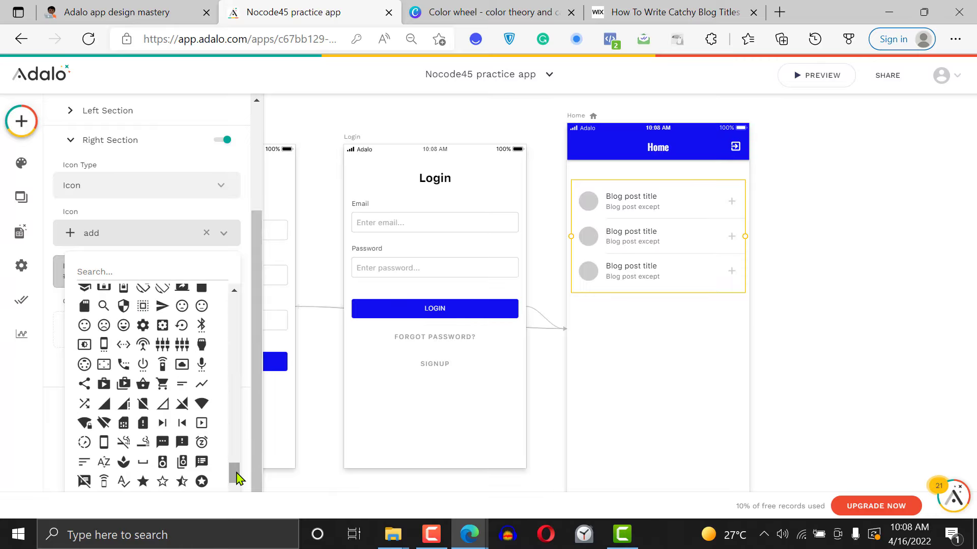
{"action": "left_click", "coordinate": [137, 267]}
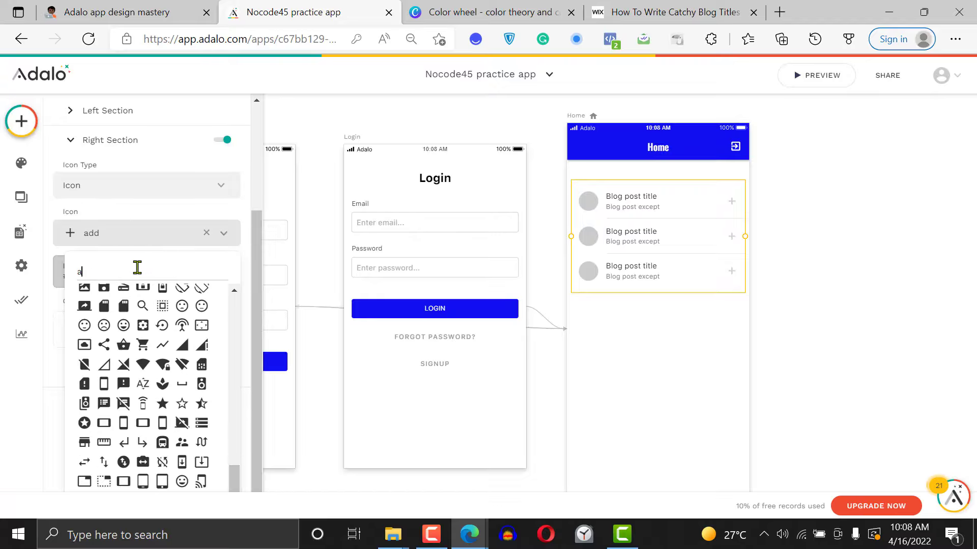
{"action": "type", "text": "arro"}
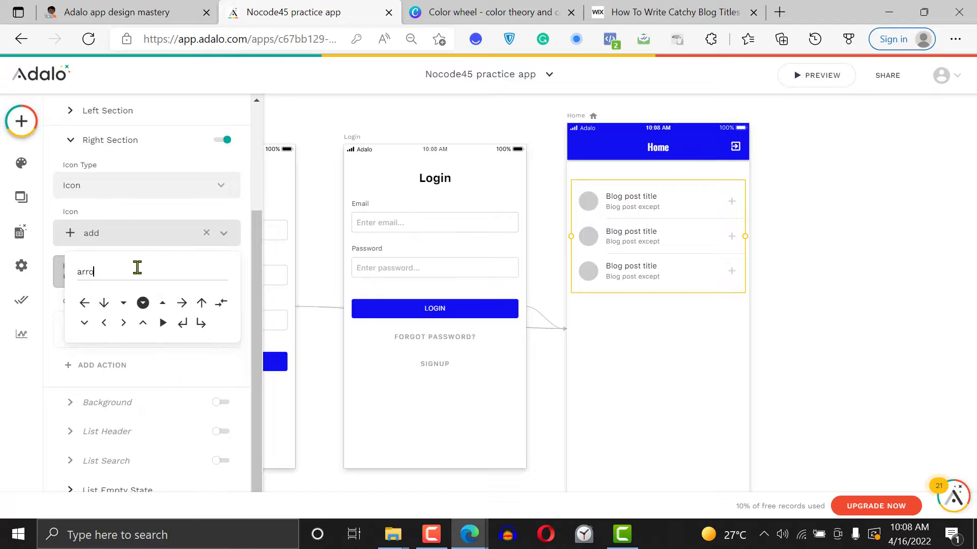
{"action": "left_click", "coordinate": [182, 304]}
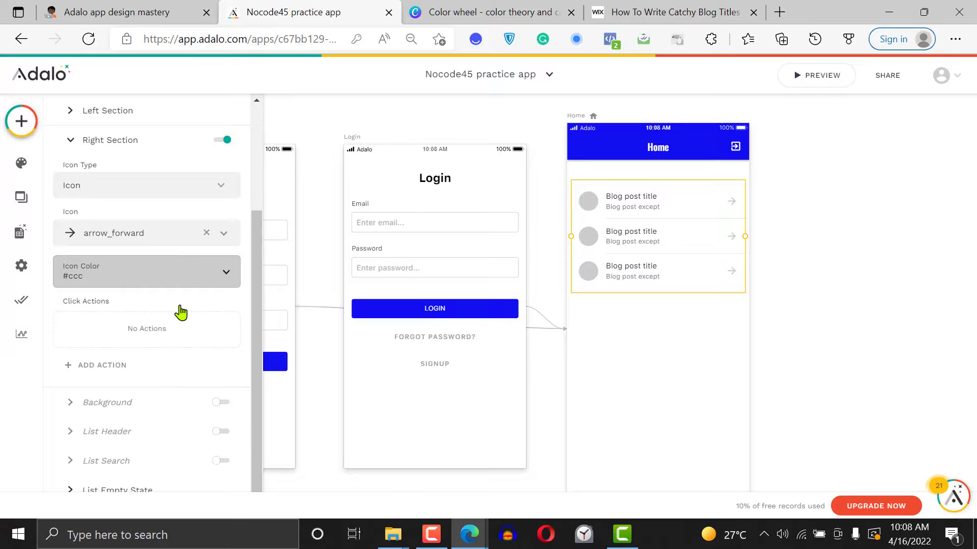
Set the arrow icon's colour to the Primary blue and close the list's settings
{"action": "left_click", "coordinate": [113, 279]}
{"action": "mouse_move", "coordinate": [147, 395]}
{"action": "left_mouse_down"}
{"action": "mouse_move", "coordinate": [144, 386]}
{"action": "mouse_move", "coordinate": [117, 395]}
{"action": "left_mouse_up"}
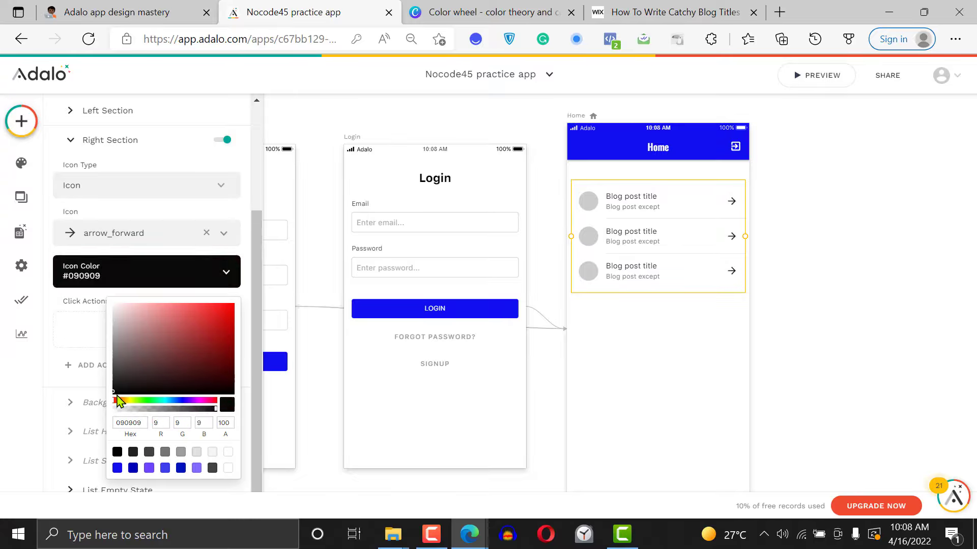
{"action": "left_click", "coordinate": [117, 468]}
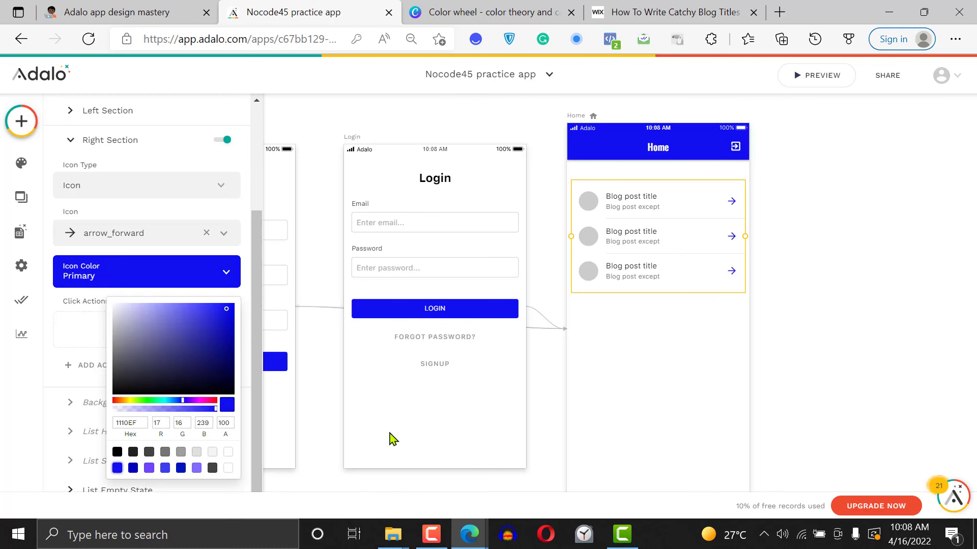
{"action": "left_click", "coordinate": [960, 327]}
{"action": "left_click", "coordinate": [959, 327]}
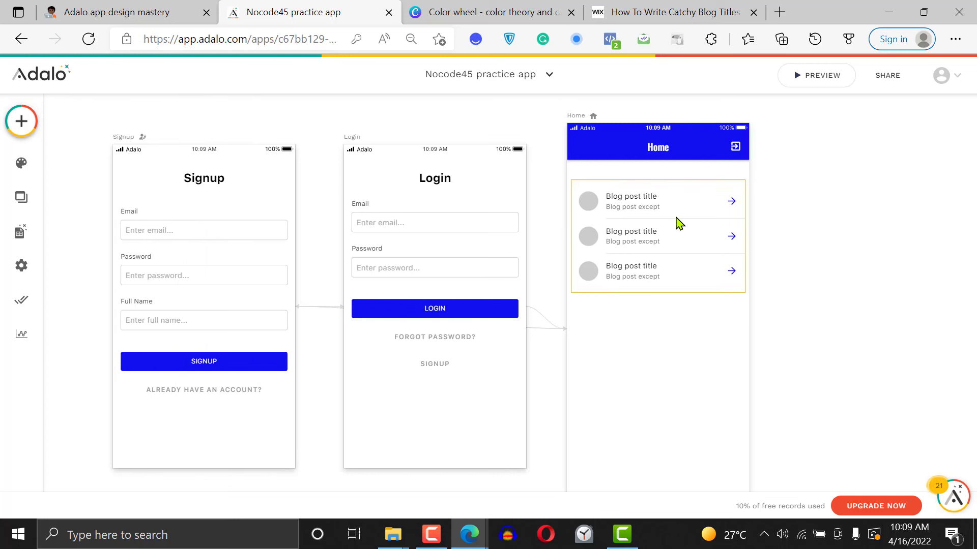
Preview the Home screen with the finished simple list of blog posts and close the preview
{"action": "left_click", "coordinate": [812, 86]}
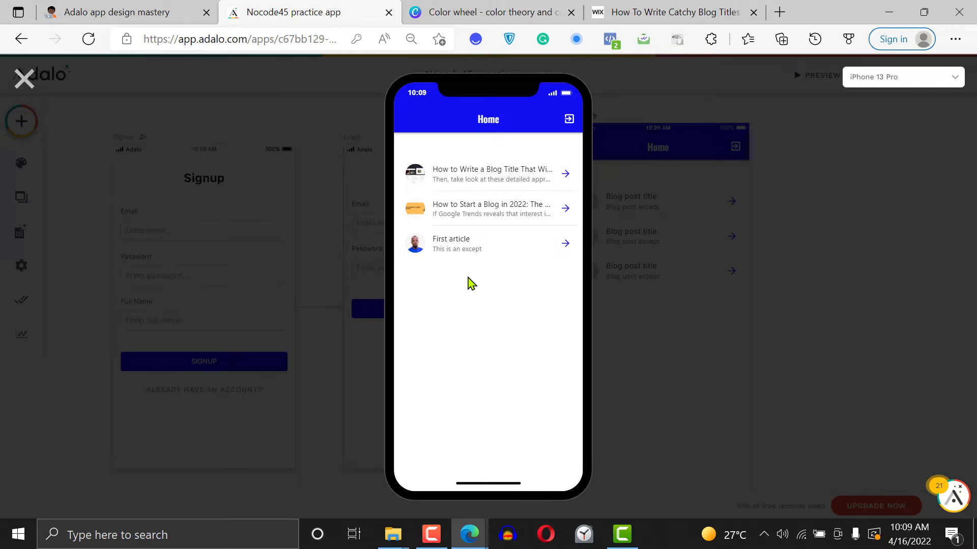
{"action": "left_click", "coordinate": [24, 79]}
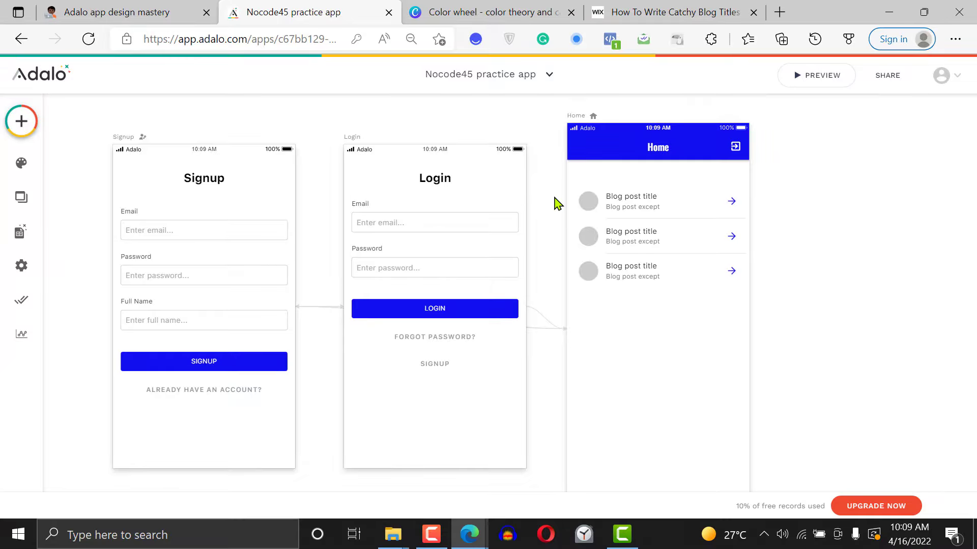
Add a Card List component to the Home screen below the simple list
{"action": "left_click", "coordinate": [24, 122]}
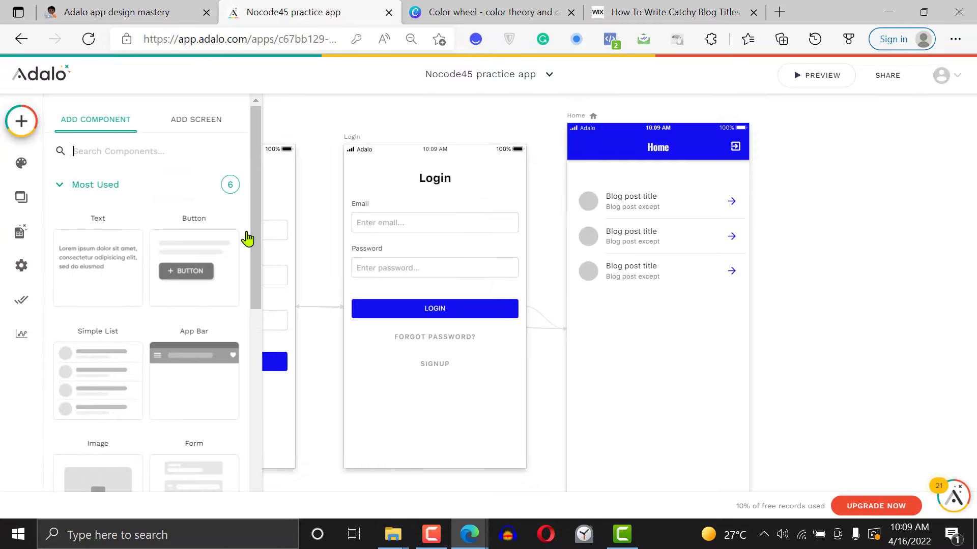
{"action": "scroll", "coordinate": [257, 356], "scroll_direction": "down", "scroll_amount": 3}
{"action": "scroll", "coordinate": [256, 402], "scroll_direction": "down", "scroll_amount": 3}
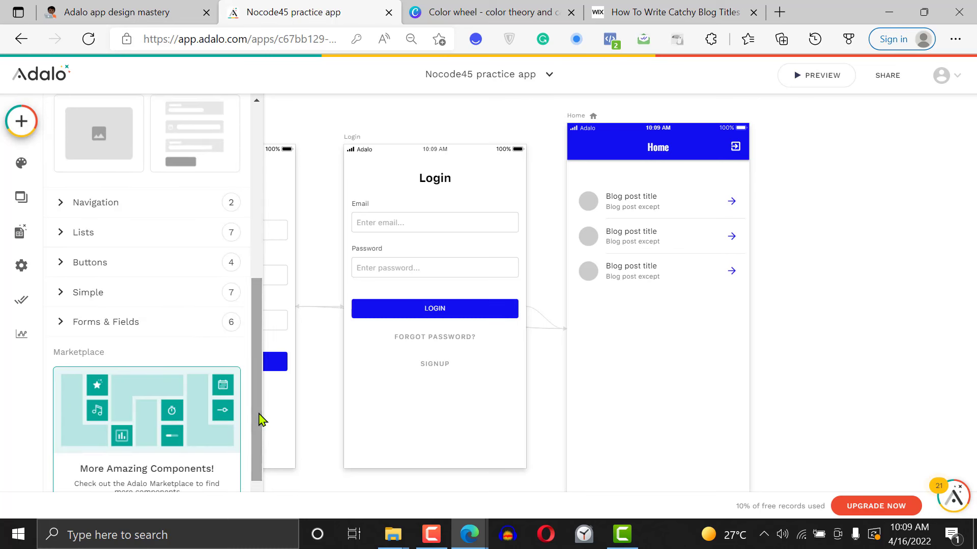
{"action": "left_click", "coordinate": [157, 233]}
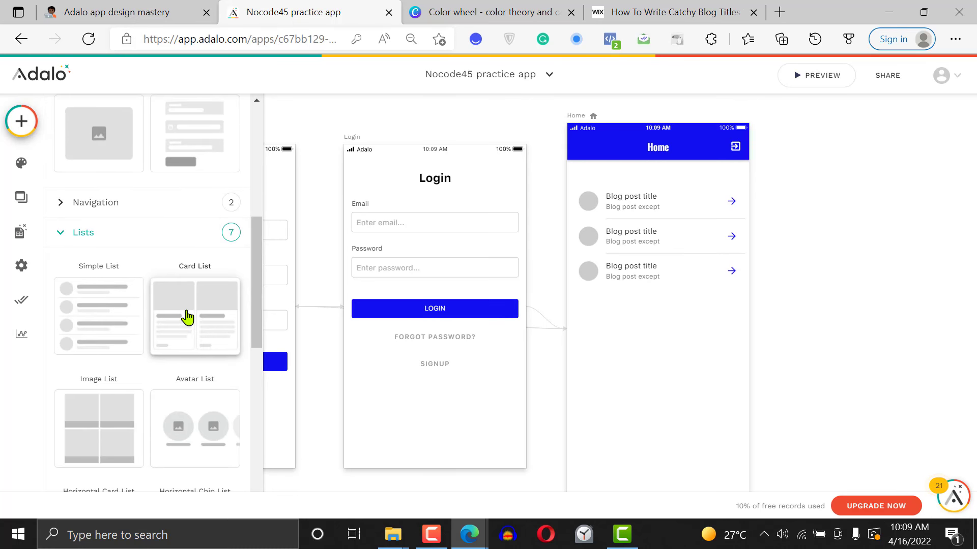
{"action": "left_click_drag", "start_coordinate": [188, 316], "coordinate": [660, 432]}
{"action": "left_click", "coordinate": [774, 366]}
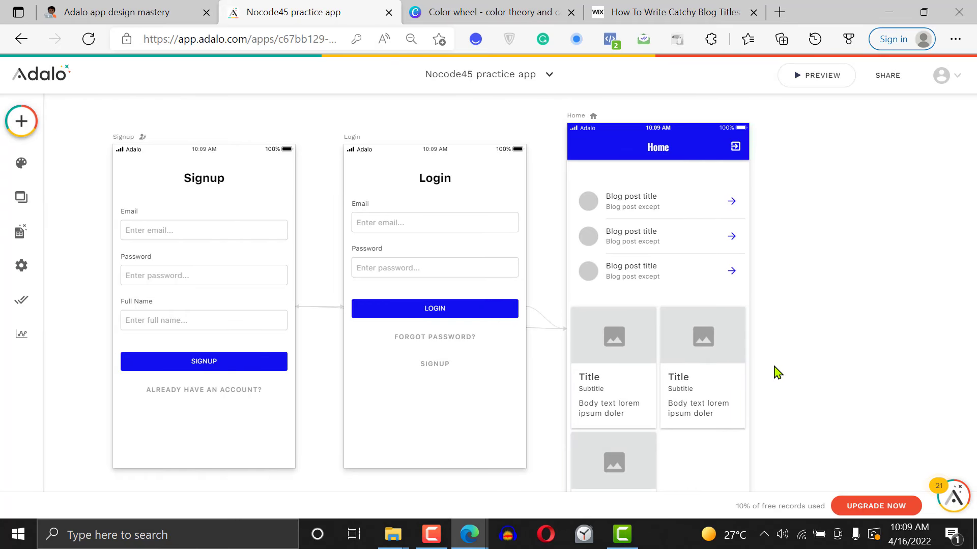
Set the new card list to display the Blog post collection
{"action": "scroll", "coordinate": [774, 365], "scroll_direction": "down", "scroll_amount": 2}
{"action": "left_click", "coordinate": [616, 264]}
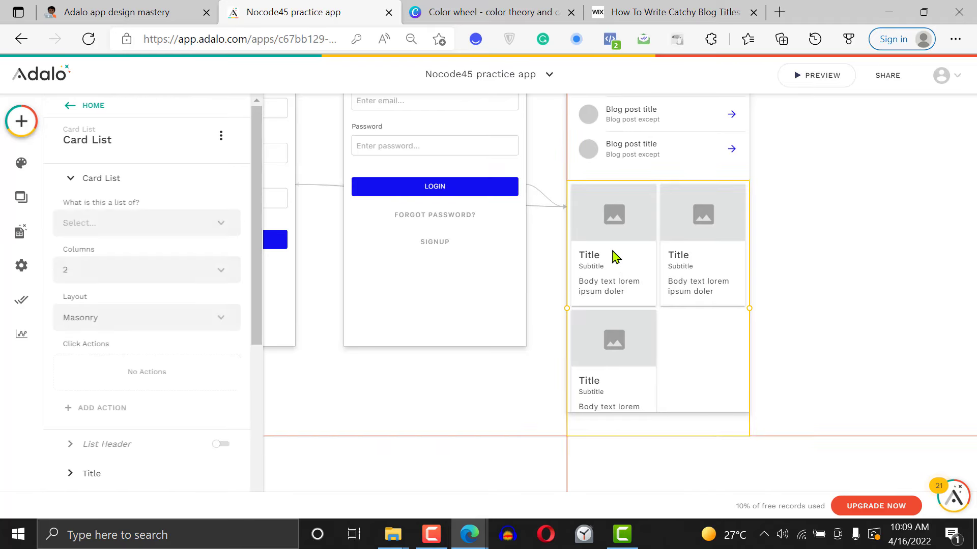
{"action": "left_click", "coordinate": [161, 222]}
{"action": "left_click", "coordinate": [134, 278]}
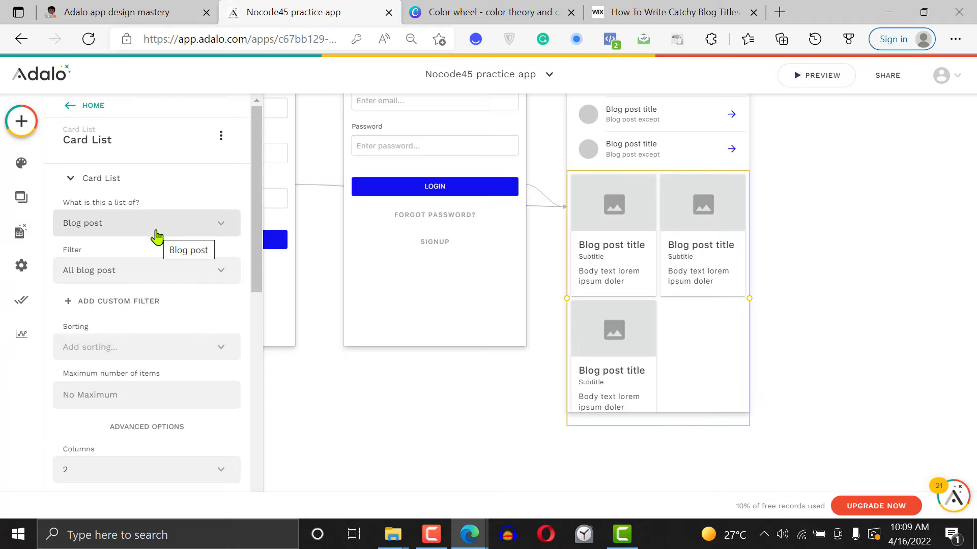
Clear the placeholder text from the card list's Subtitle
{"action": "left_click_drag", "start_coordinate": [256, 208], "coordinate": [259, 438]}
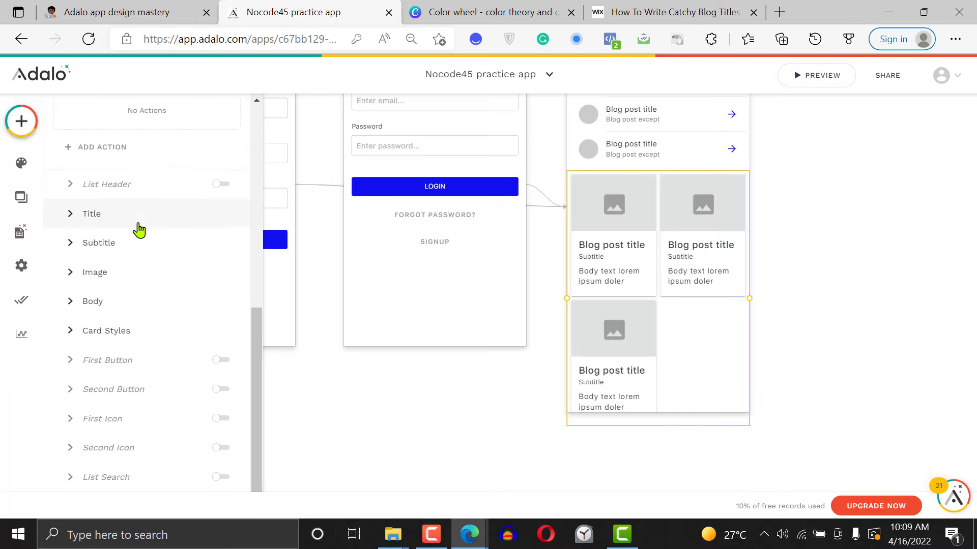
{"action": "left_click", "coordinate": [138, 223]}
{"action": "left_click", "coordinate": [120, 280]}
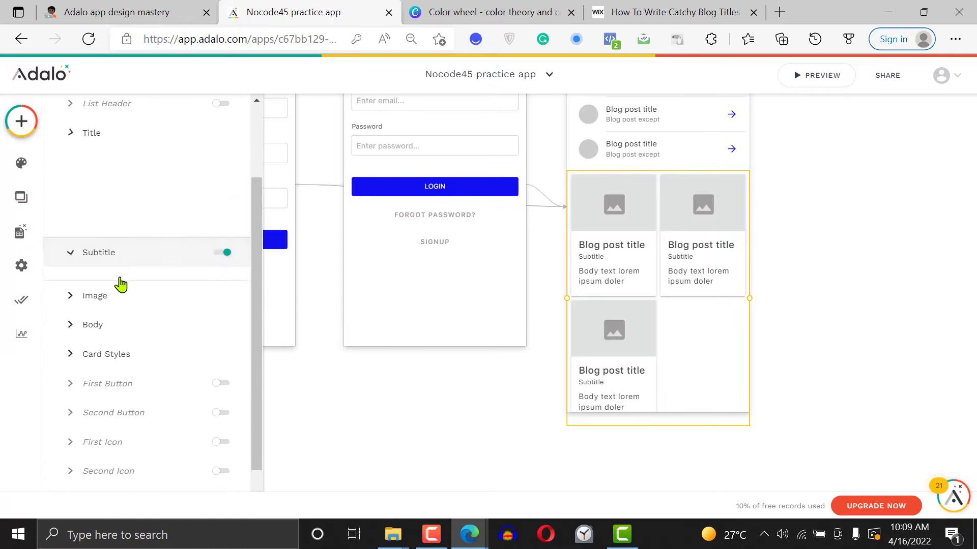
{"action": "key", "text": "ctrl+a"}
{"action": "key", "text": "BackSpace"}
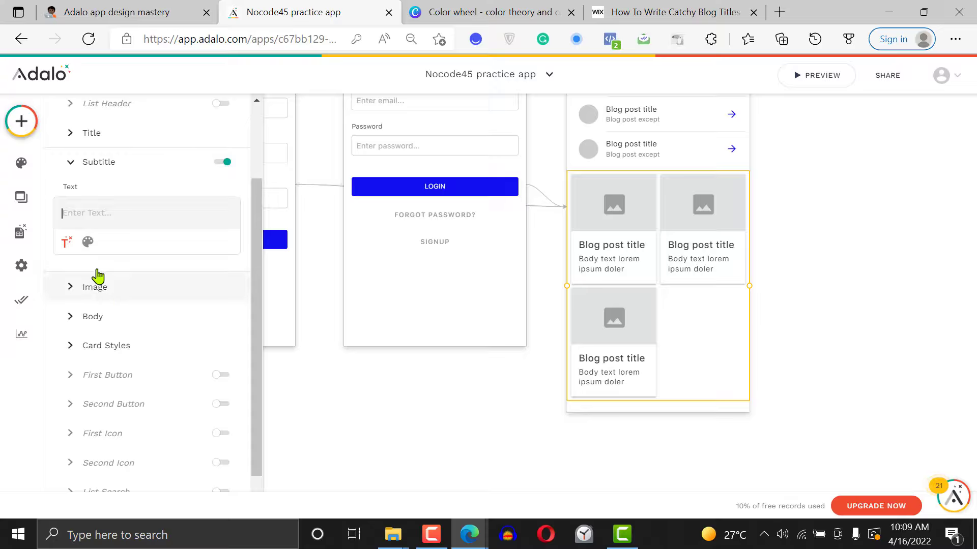
Try the post author's Username as the magic text of the card Subtitle and clear it again
{"action": "left_click", "coordinate": [67, 243]}
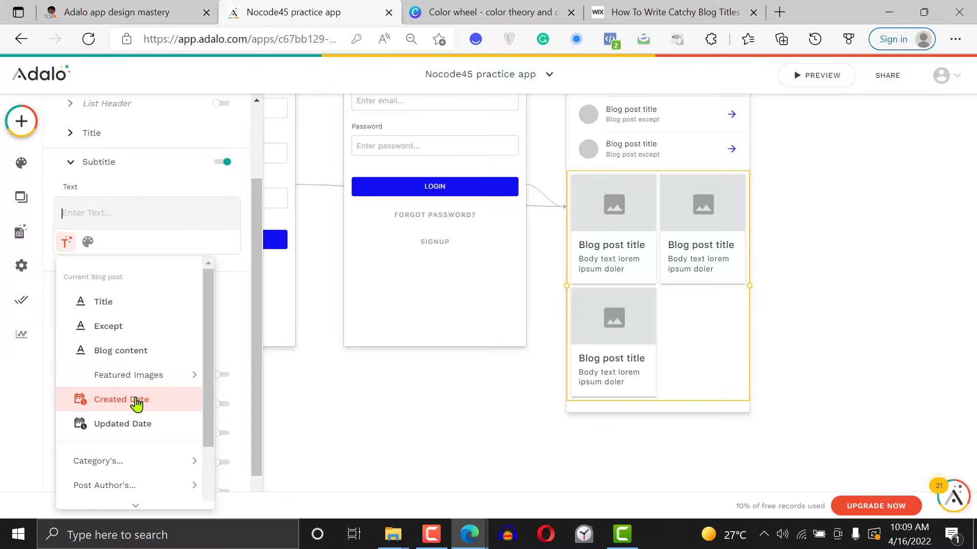
{"action": "left_click_drag", "start_coordinate": [209, 436], "coordinate": [208, 475]}
{"action": "mouse_move", "coordinate": [169, 442]}
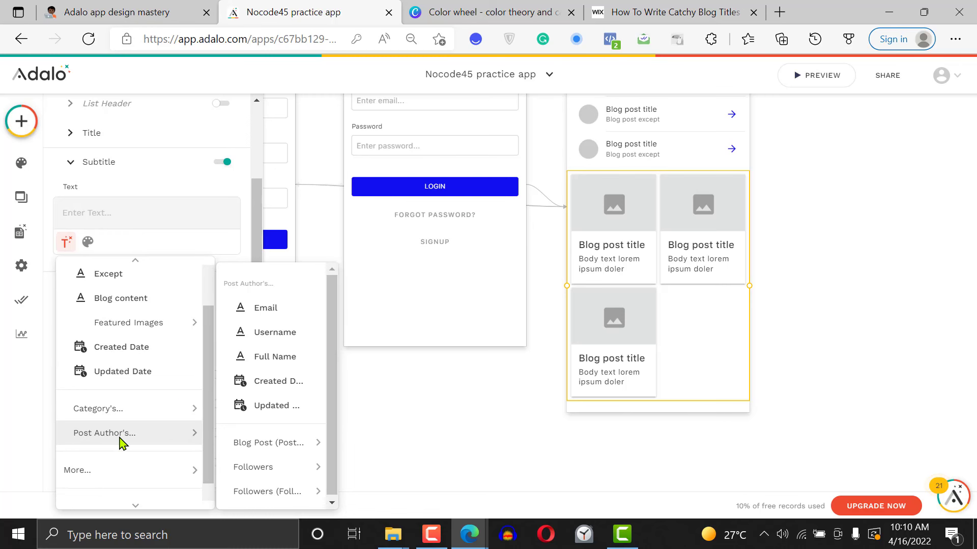
{"action": "left_click", "coordinate": [277, 336]}
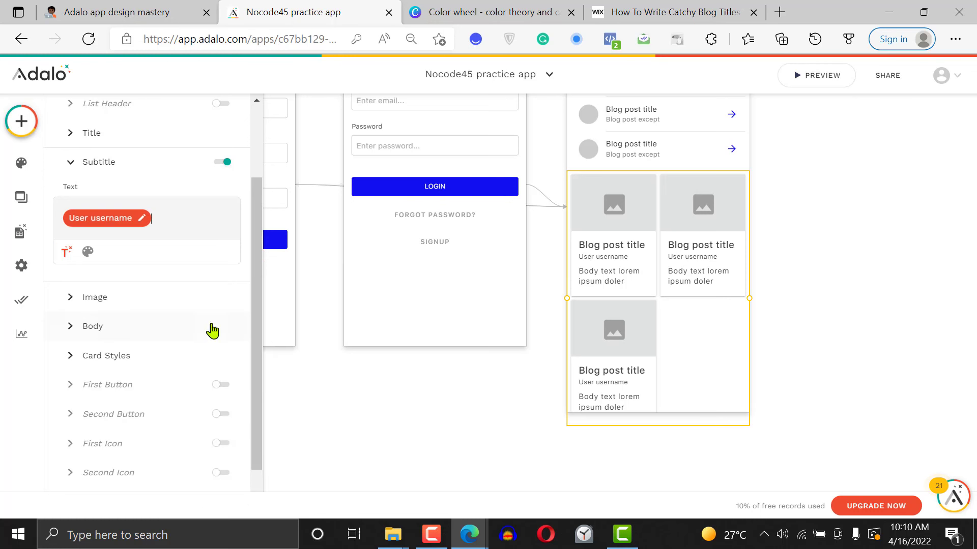
{"action": "key", "text": "BackSpace"}
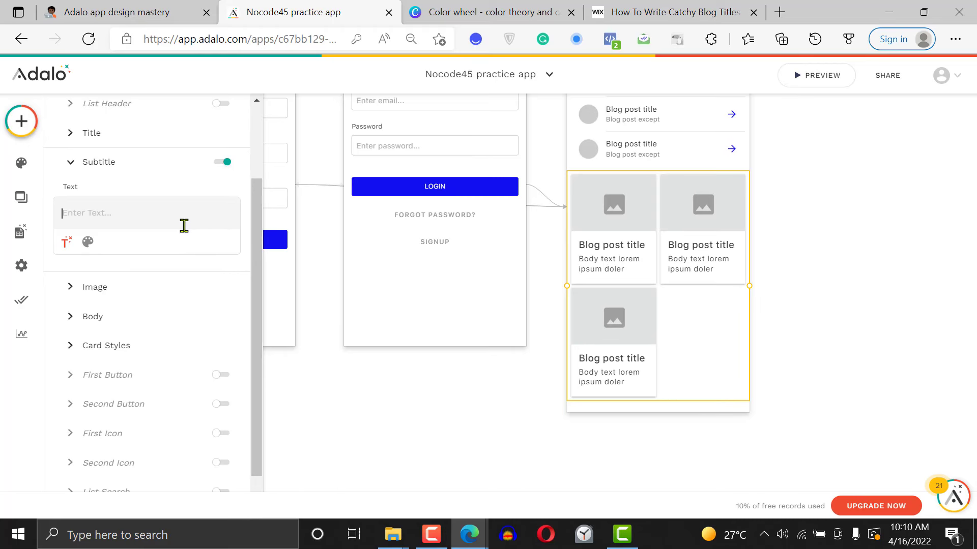
Set the card Subtitle to magic text showing the Category's Name
{"action": "left_click", "coordinate": [67, 243]}
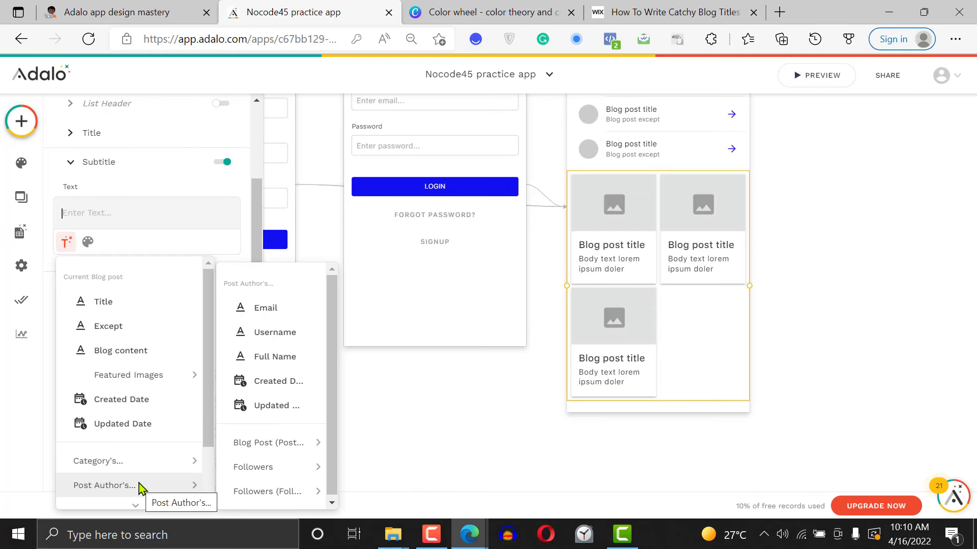
{"action": "mouse_move", "coordinate": [146, 463]}
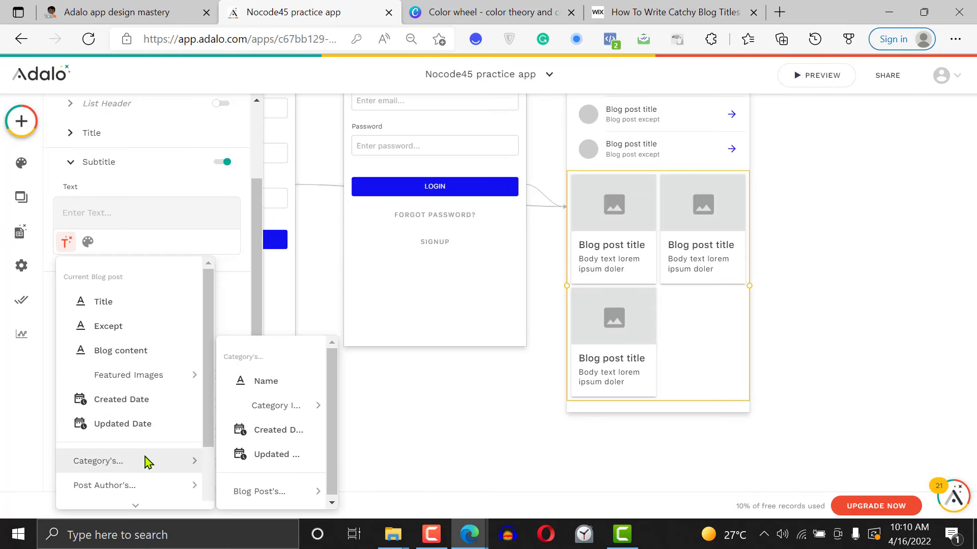
{"action": "left_click", "coordinate": [272, 381]}
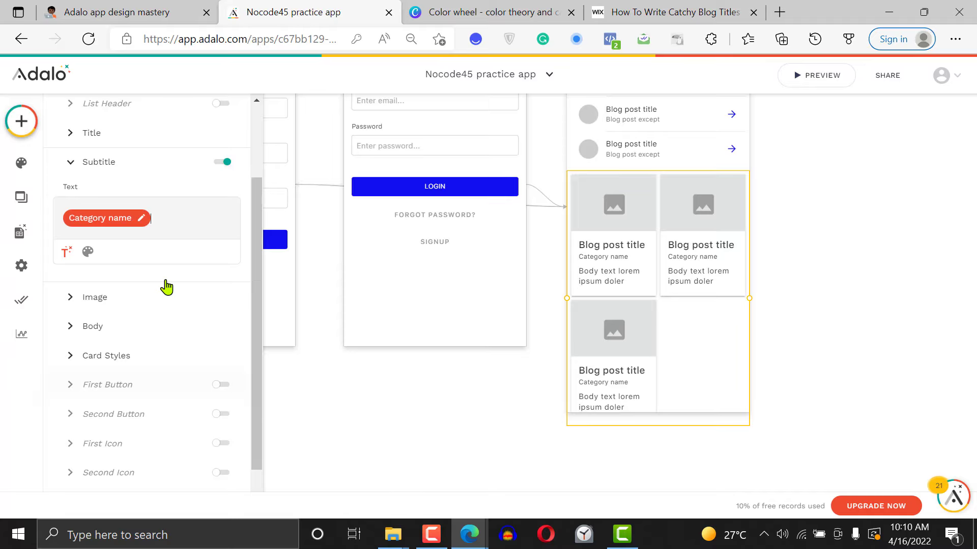
Replace the card Body placeholder with the blog post's Except magic text and close the list's settings
{"action": "left_click", "coordinate": [116, 330]}
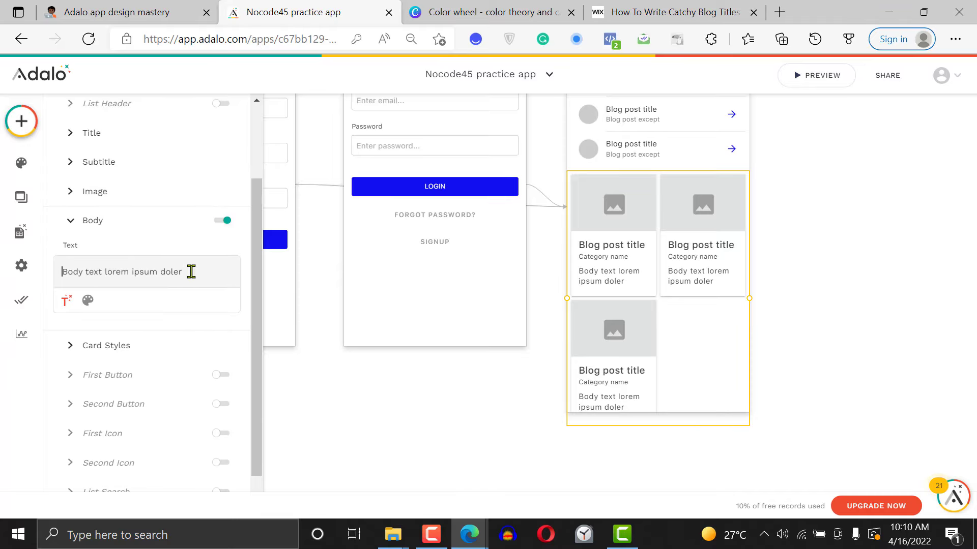
{"action": "triple_click", "coordinate": [191, 272]}
{"action": "key", "text": "BackSpace"}
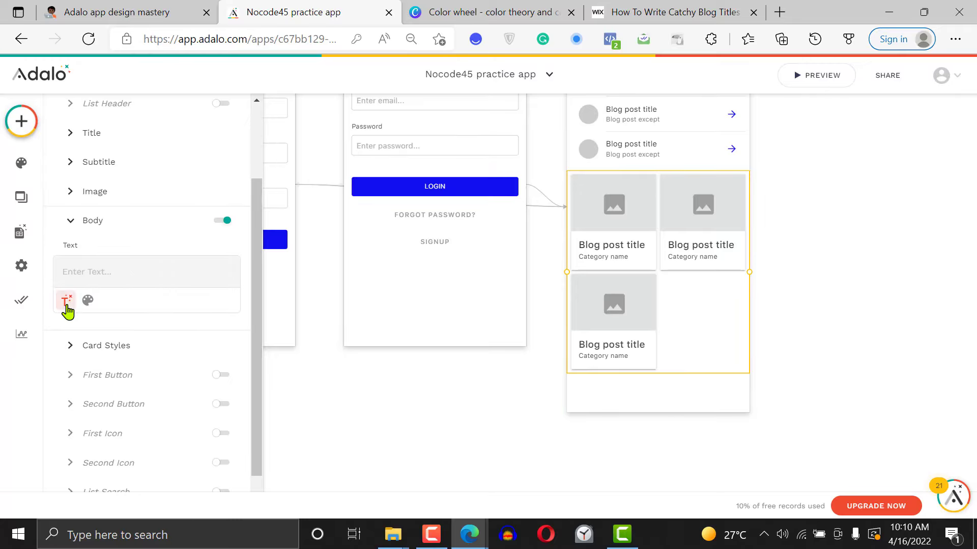
{"action": "left_click", "coordinate": [67, 304]}
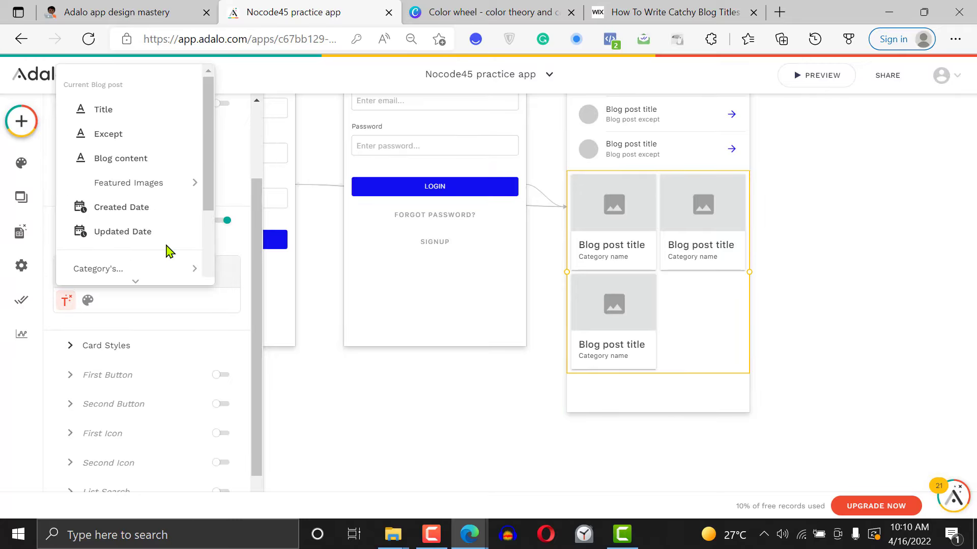
{"action": "left_click", "coordinate": [149, 146]}
{"action": "left_click", "coordinate": [850, 267]}
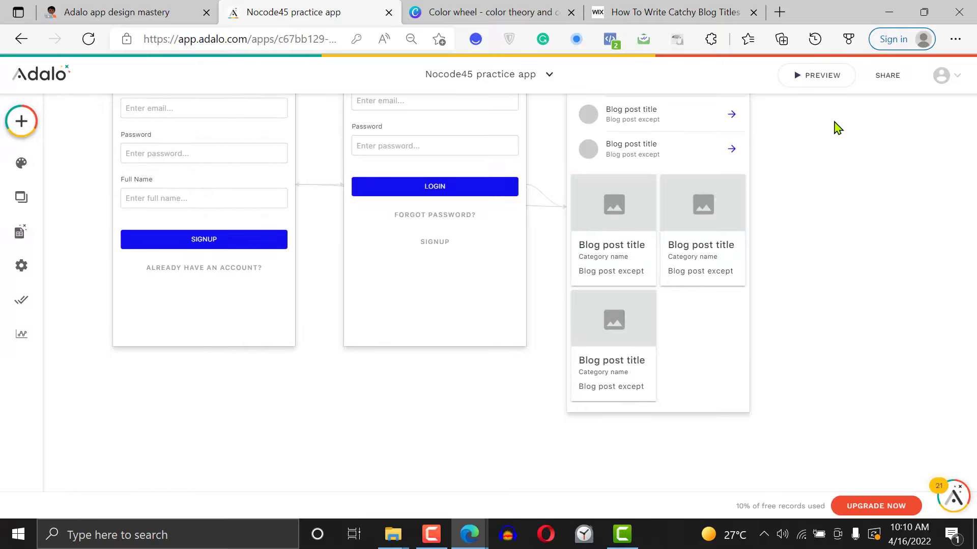
Preview the Home screen to check the blog post cards under the simple list, and close the preview
{"action": "left_click", "coordinate": [820, 81]}
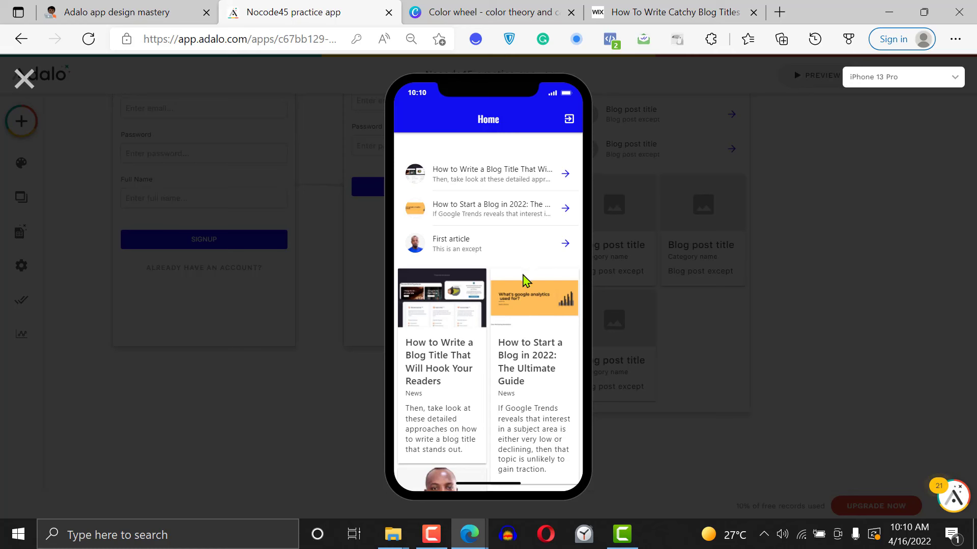
{"action": "scroll", "coordinate": [524, 279], "scroll_direction": "down", "scroll_amount": 3}
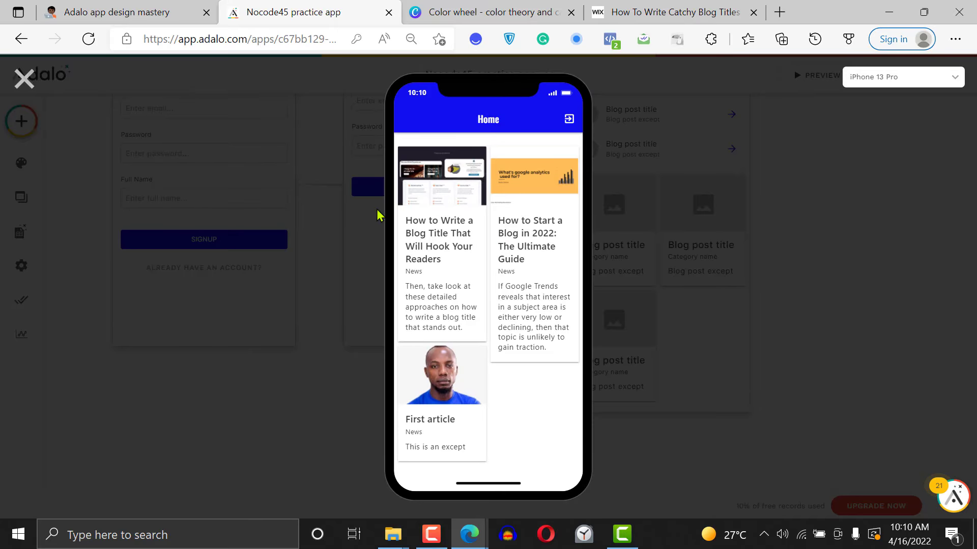
{"action": "left_click", "coordinate": [24, 77]}
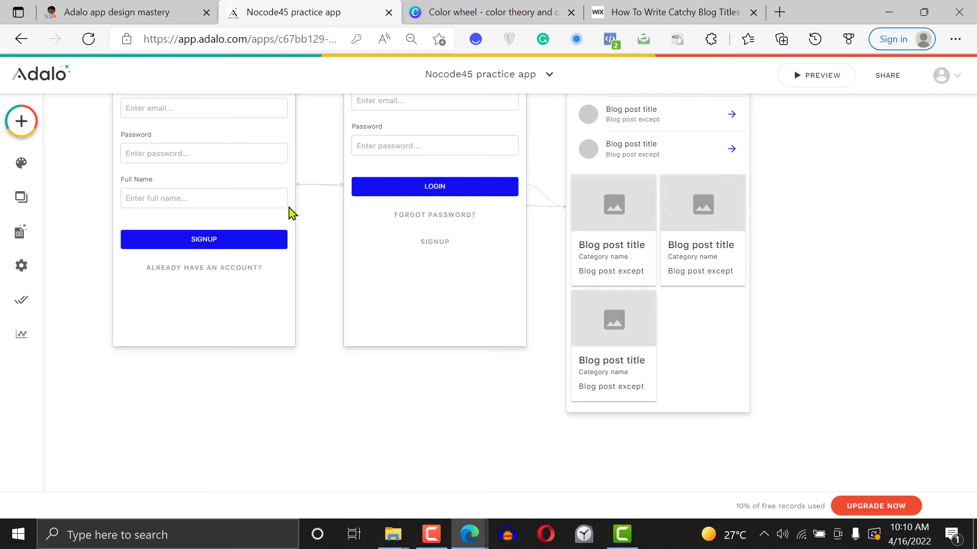
Change the card list's layout to Grid and close its settings
{"action": "left_click", "coordinate": [580, 270]}
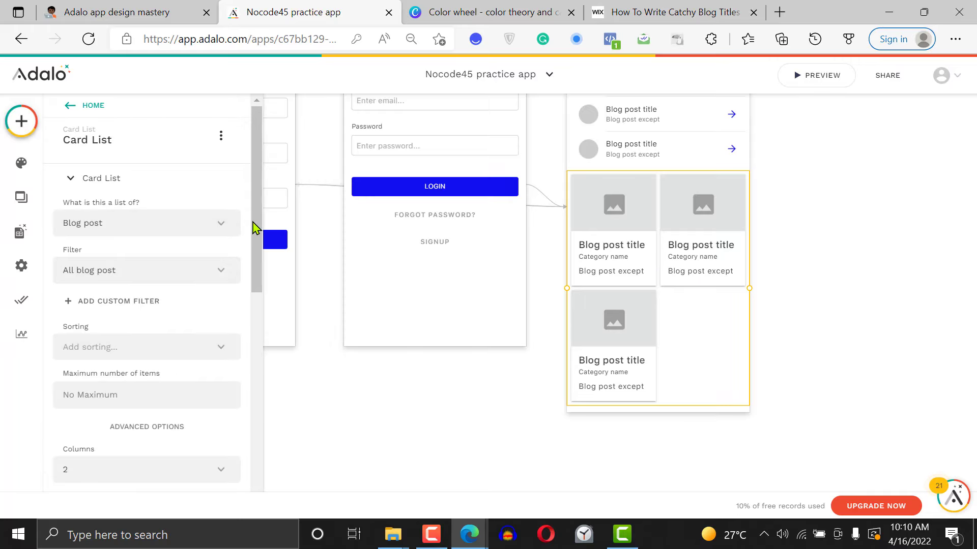
{"action": "left_click_drag", "start_coordinate": [257, 229], "coordinate": [261, 369]}
{"action": "left_click", "coordinate": [170, 224]}
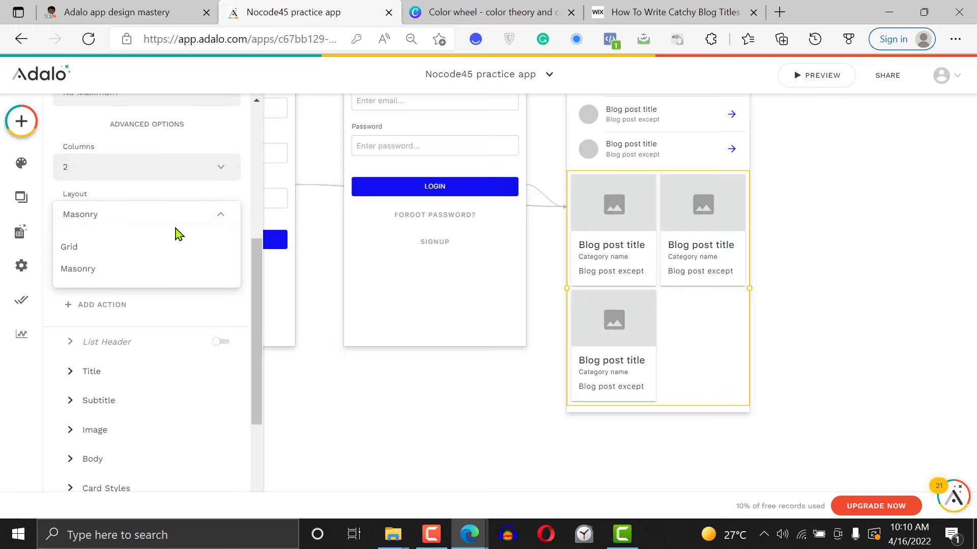
{"action": "left_click", "coordinate": [155, 254]}
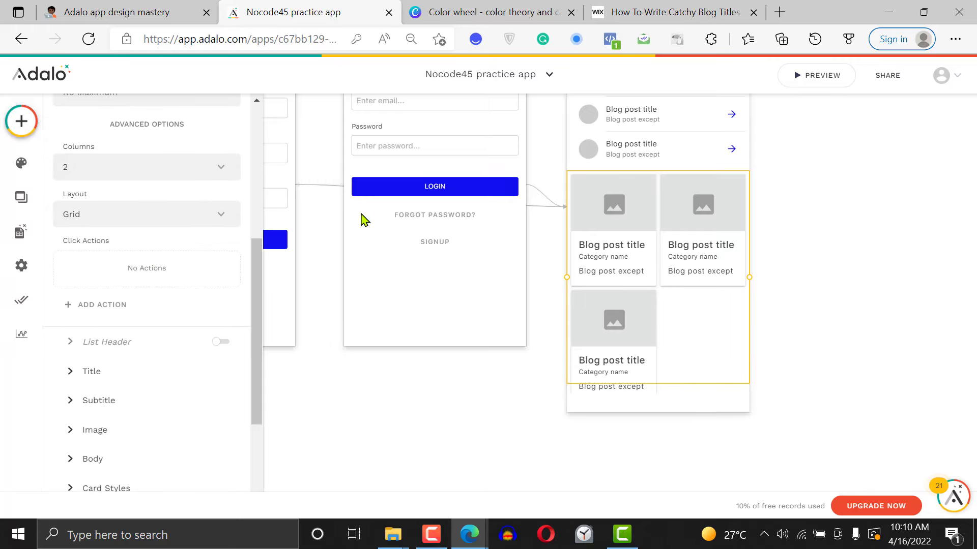
{"action": "left_click", "coordinate": [863, 130]}
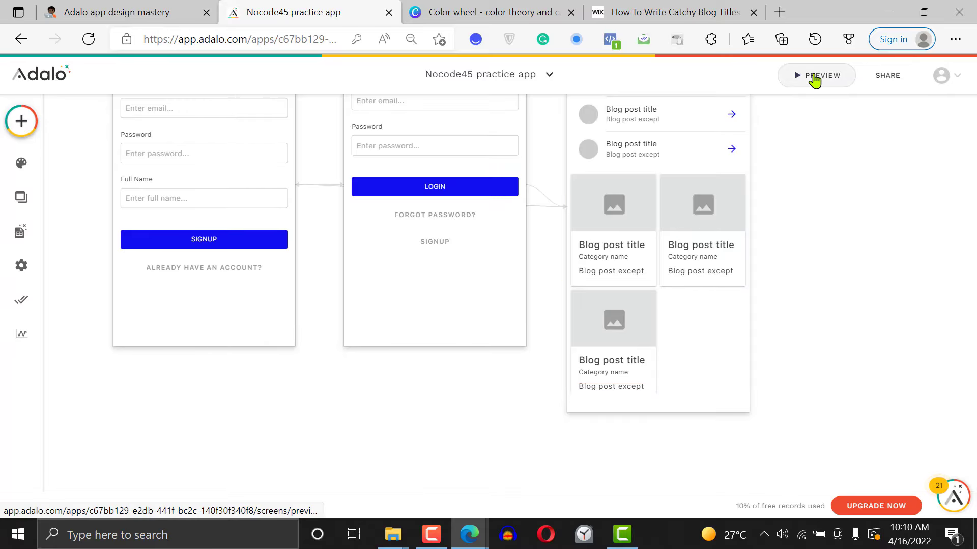
Preview the app to examine the card list in its Grid layout, and close the preview
{"action": "left_click", "coordinate": [814, 80]}
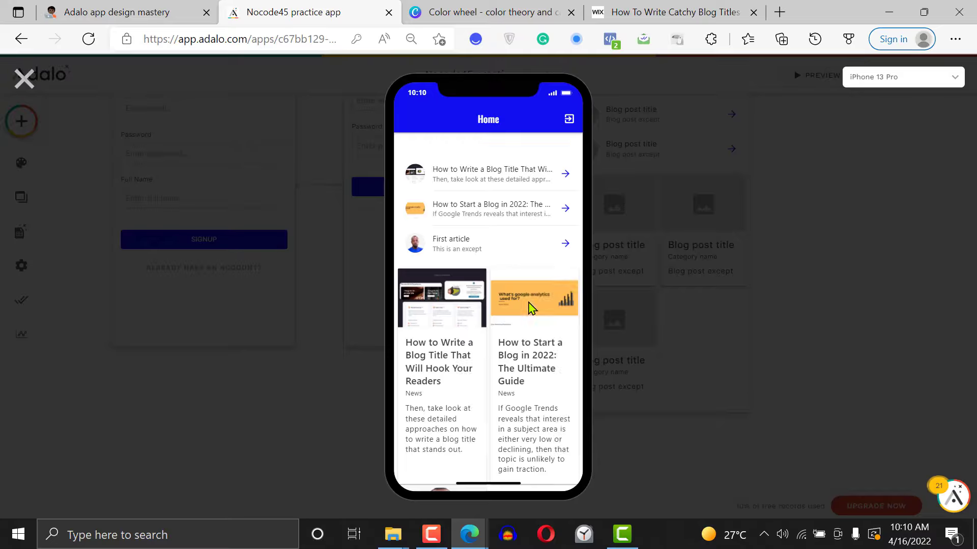
{"action": "scroll", "coordinate": [531, 308], "scroll_direction": "down", "scroll_amount": 3}
{"action": "scroll", "coordinate": [531, 308], "scroll_direction": "up", "scroll_amount": 2}
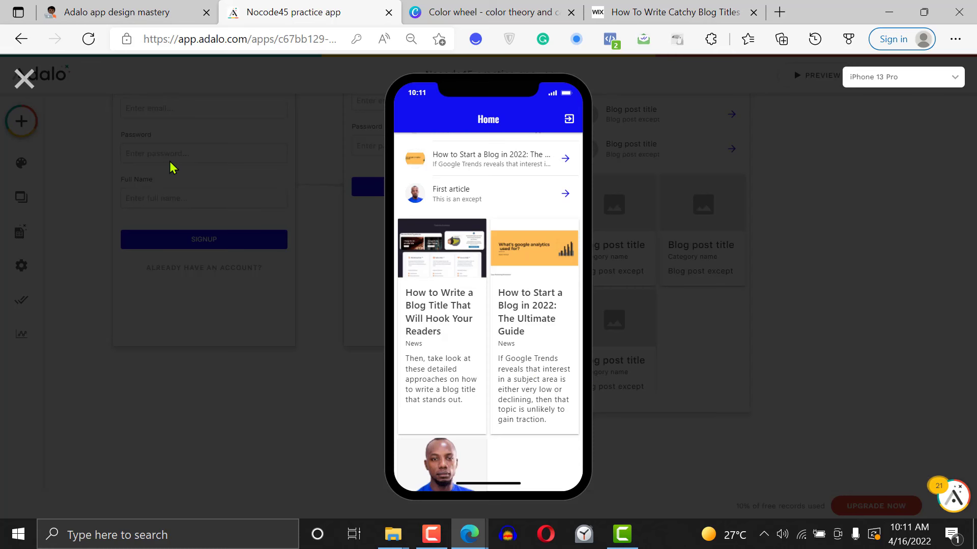
{"action": "left_click", "coordinate": [24, 80]}
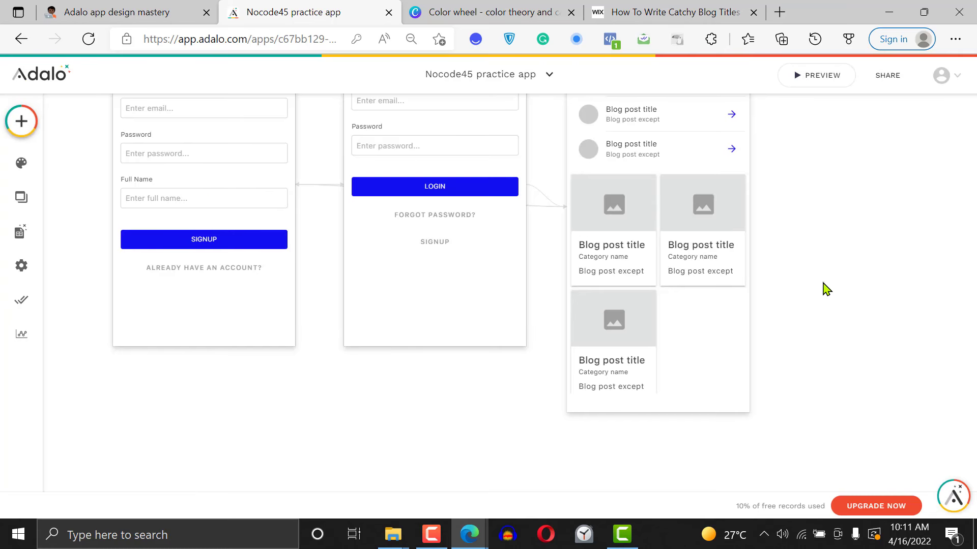
Delete the simple list of blog posts from the Home screen, keeping the card list
{"action": "scroll", "coordinate": [827, 289], "scroll_direction": "up", "scroll_amount": 5}
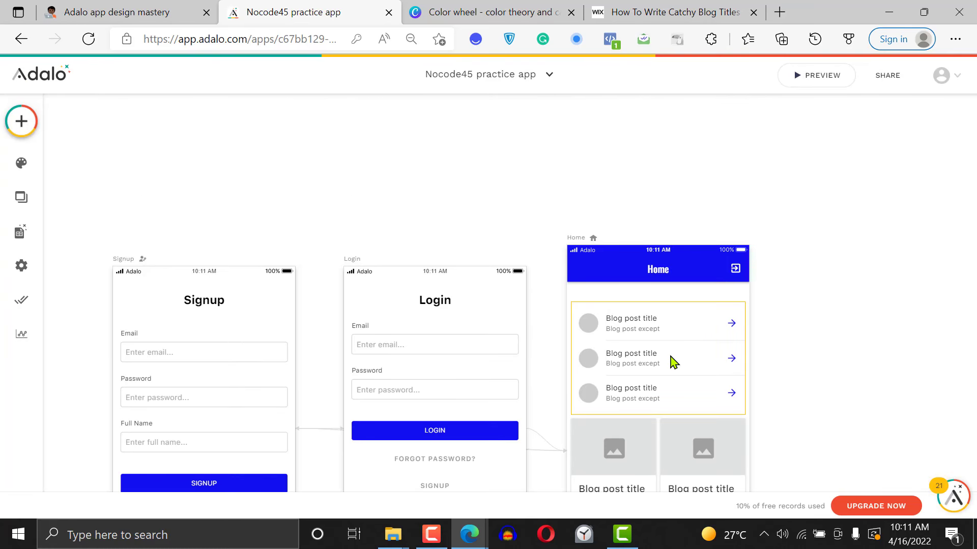
{"action": "left_click", "coordinate": [635, 351]}
{"action": "key", "text": "Delete"}
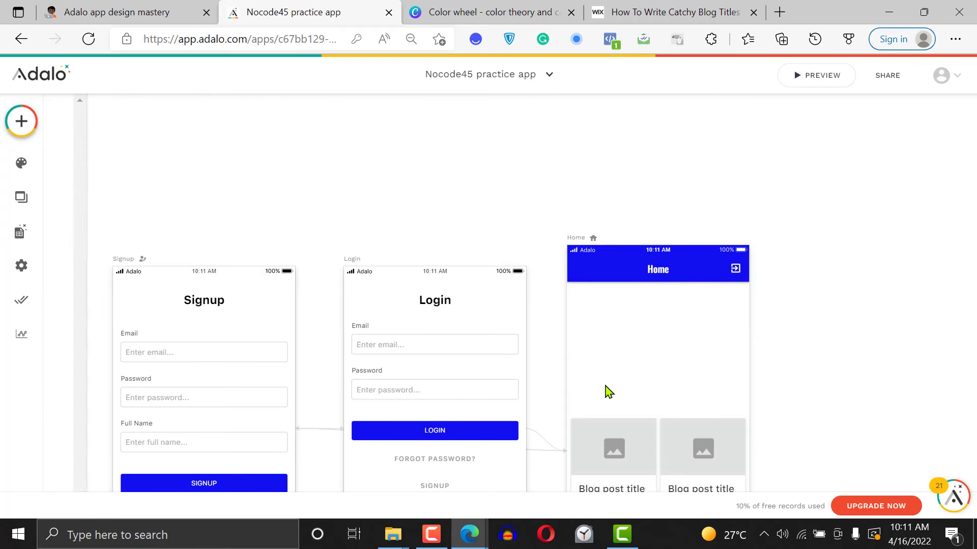
Add a Horizontal Chip List to the Home screen, just below the app bar and above the blog post cards
{"action": "left_click", "coordinate": [22, 122]}
{"action": "left_click_drag", "start_coordinate": [261, 227], "coordinate": [276, 389]}
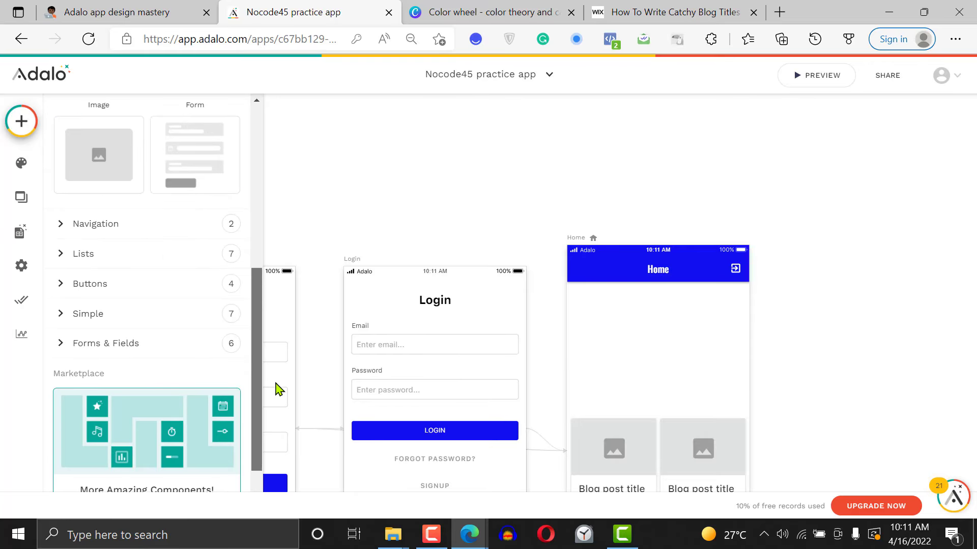
{"action": "left_click", "coordinate": [154, 263]}
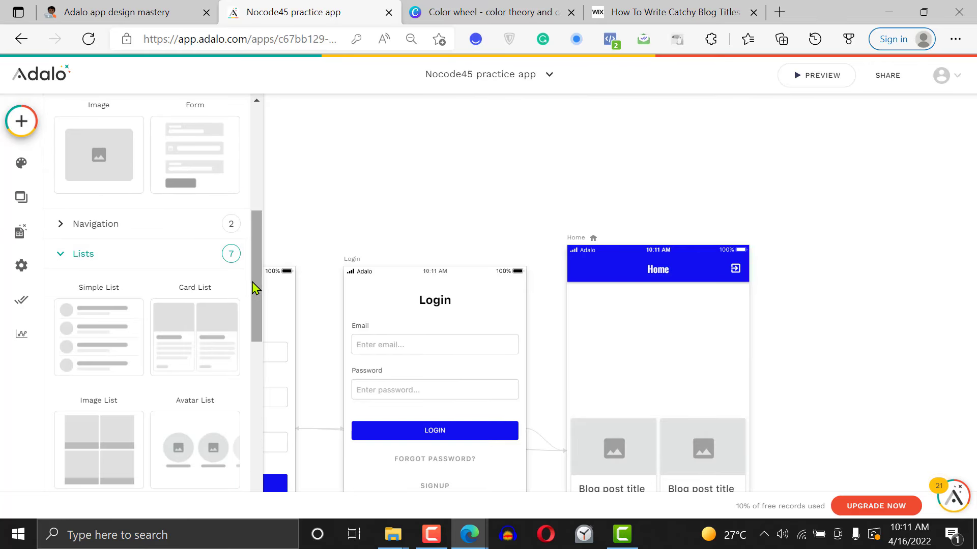
{"action": "left_click_drag", "start_coordinate": [255, 283], "coordinate": [270, 380]}
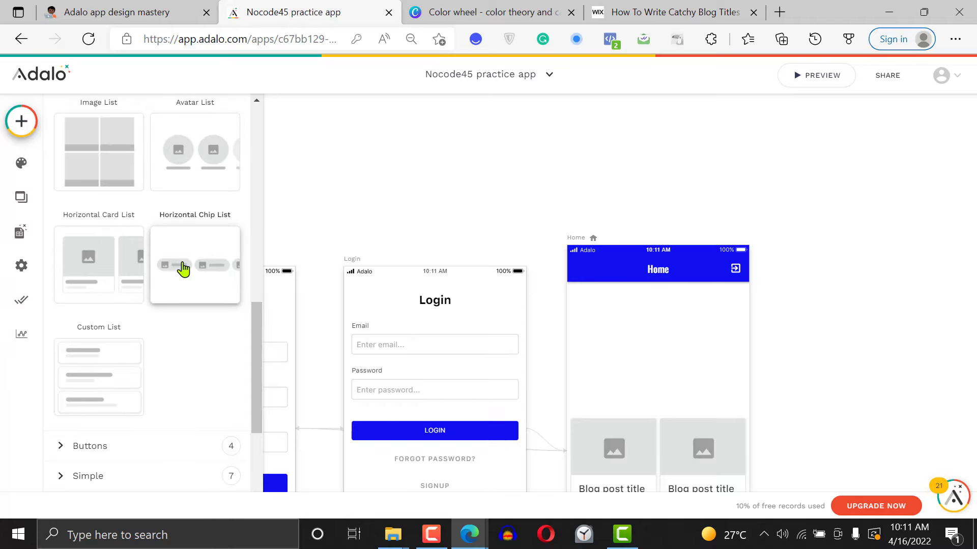
{"action": "left_click_drag", "start_coordinate": [184, 269], "coordinate": [661, 315]}
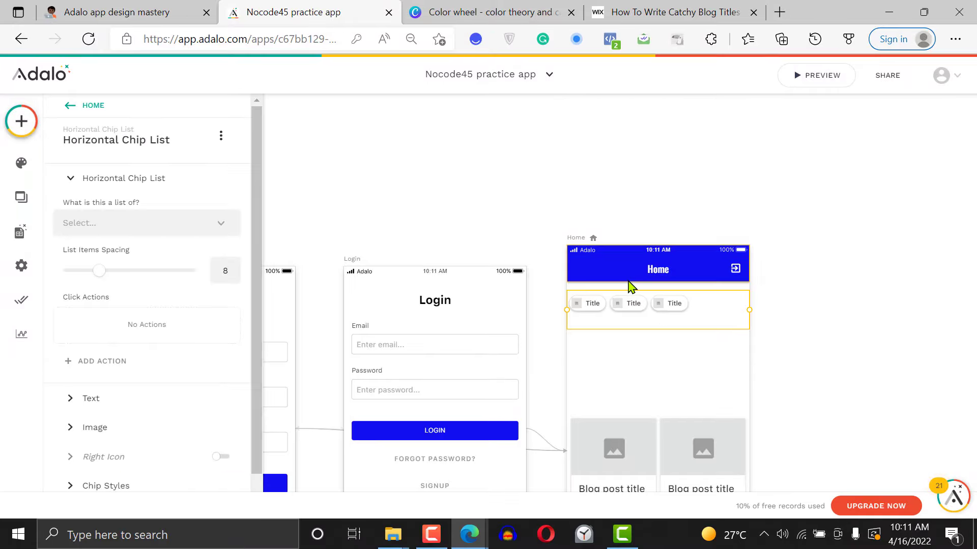
Make the horizontal chip list show Categories, and check its title text and chip image settings
{"action": "left_click", "coordinate": [127, 224]}
{"action": "left_click", "coordinate": [124, 301]}
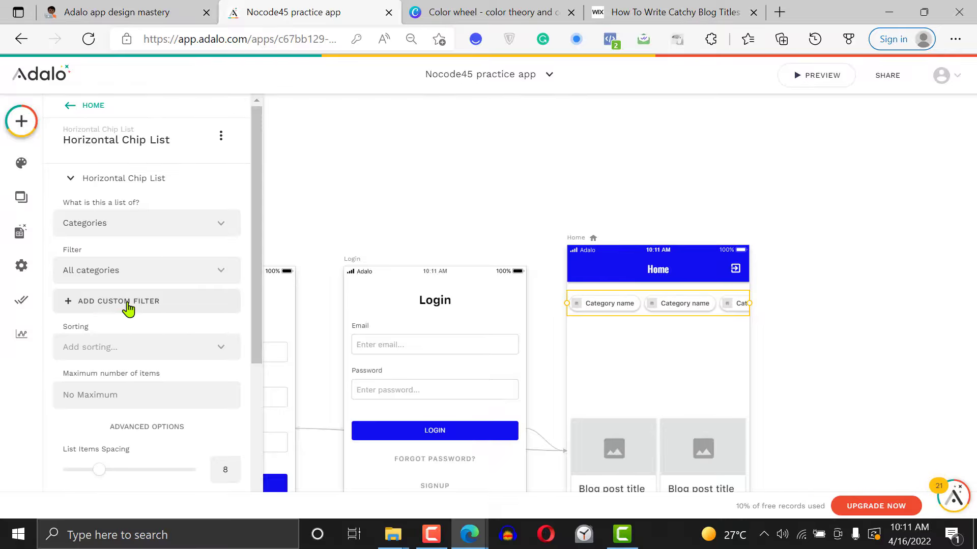
{"action": "left_click_drag", "start_coordinate": [261, 356], "coordinate": [248, 492]}
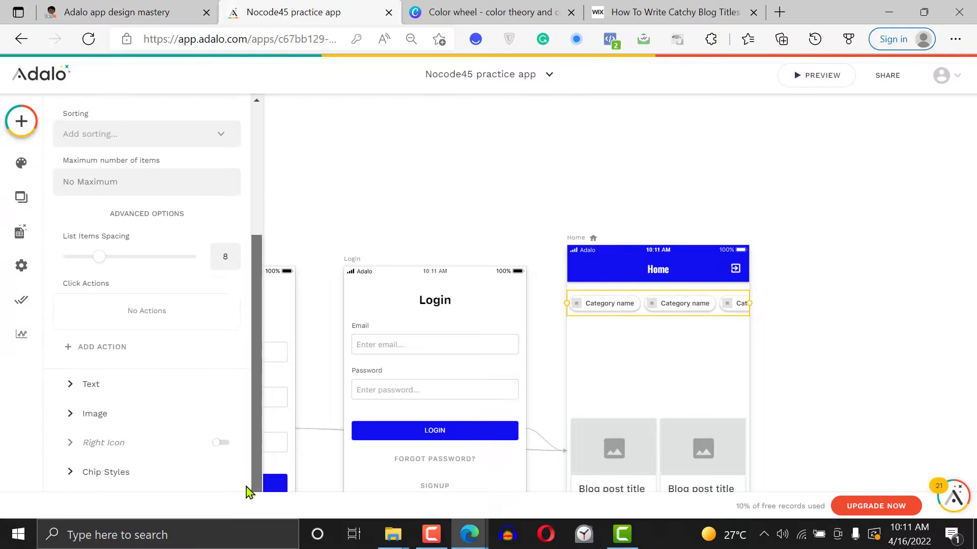
{"action": "left_click", "coordinate": [125, 365]}
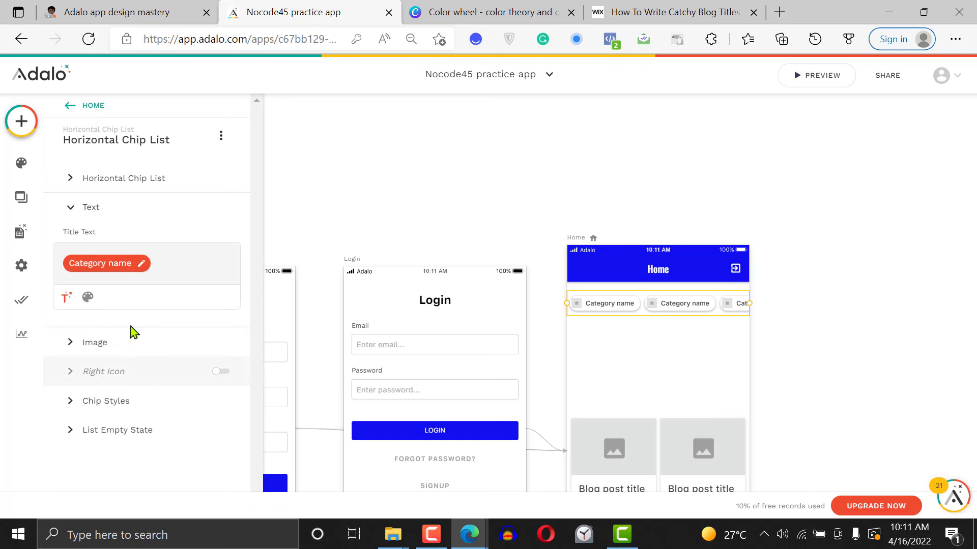
{"action": "left_click", "coordinate": [92, 345]}
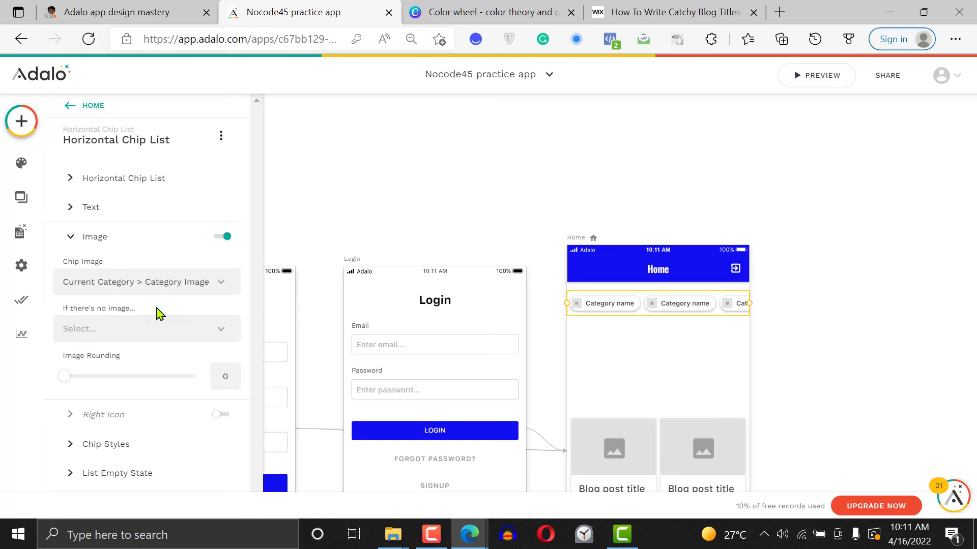
Preview the Home screen to check the category chips above the blog posts, then close the preview and the chip list's settings
{"action": "left_click", "coordinate": [822, 76]}
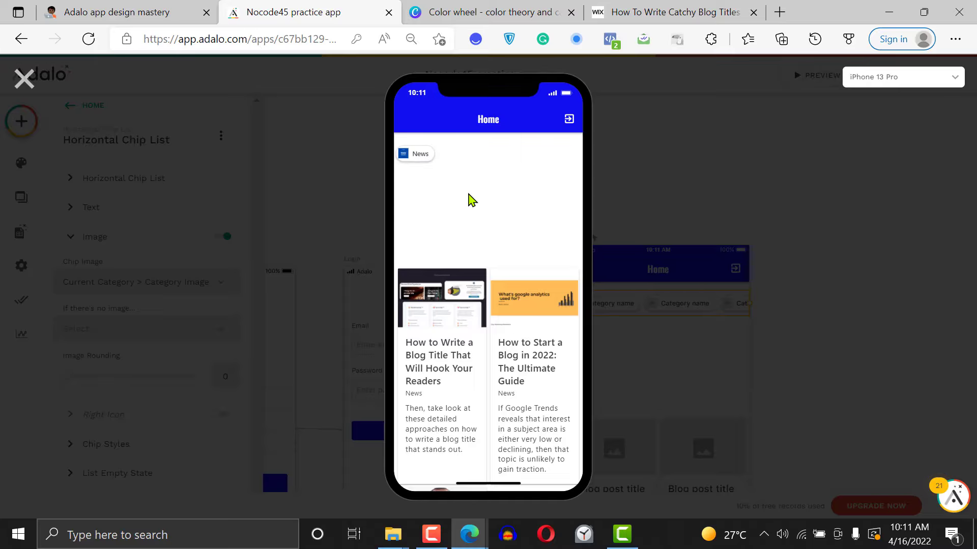
{"action": "left_click", "coordinate": [24, 80]}
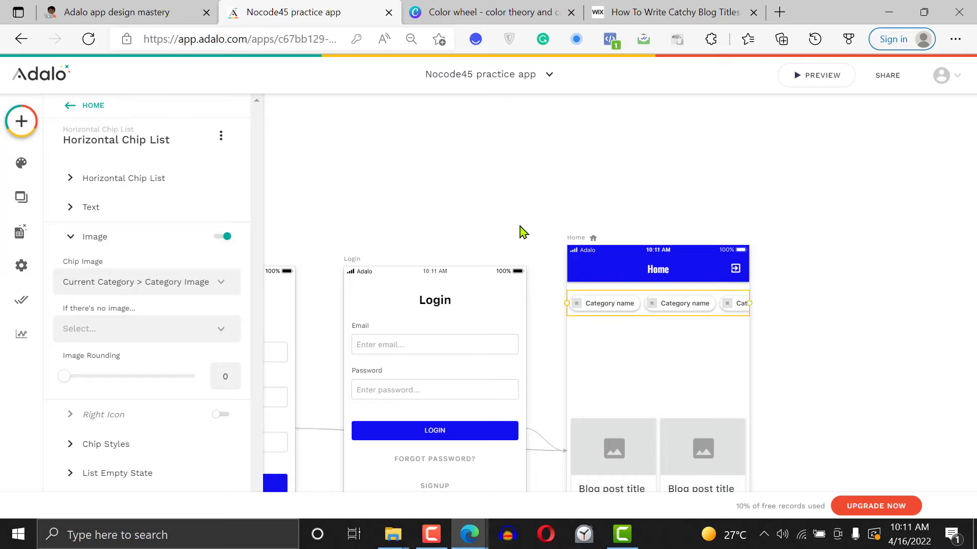
{"action": "left_click", "coordinate": [550, 138]}
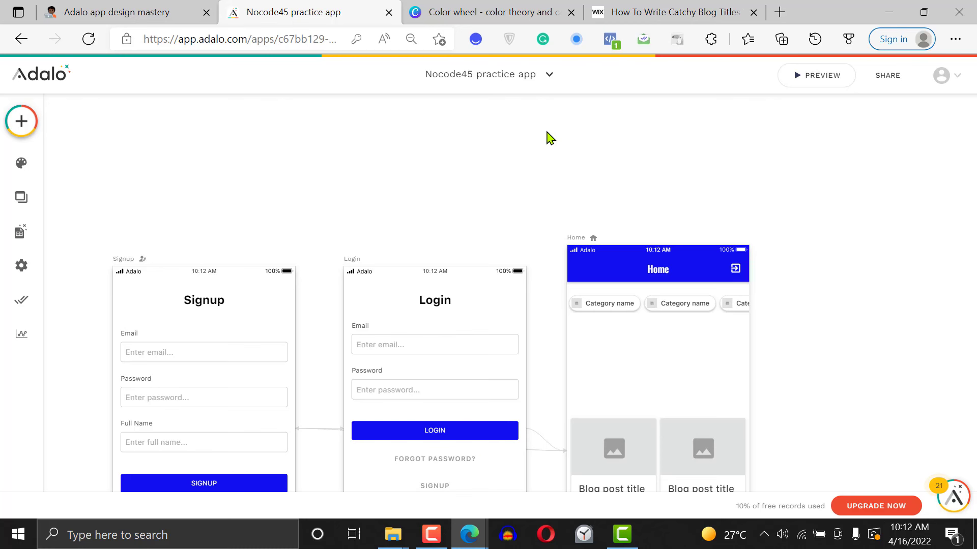
Move the blog post card list up on the Home screen, closer to the category chips
{"action": "scroll", "coordinate": [646, 202], "scroll_direction": "down", "scroll_amount": 3}
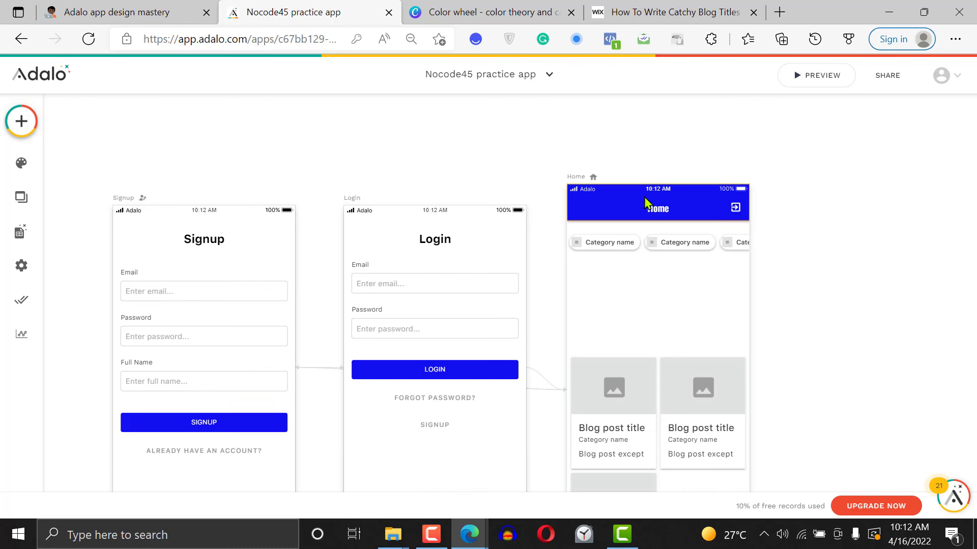
{"action": "scroll", "coordinate": [646, 202], "scroll_direction": "up", "scroll_amount": 1}
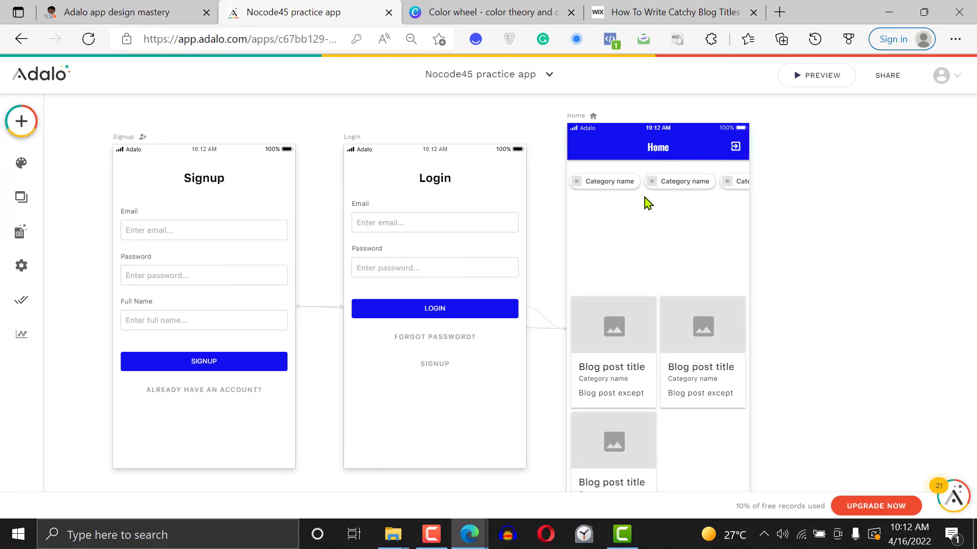
{"action": "left_click_drag", "start_coordinate": [683, 367], "coordinate": [682, 294]}
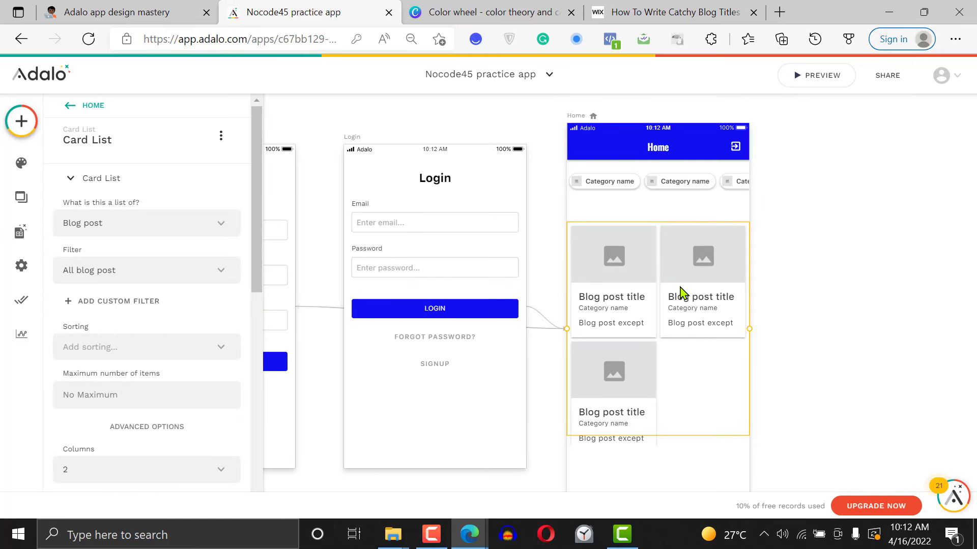
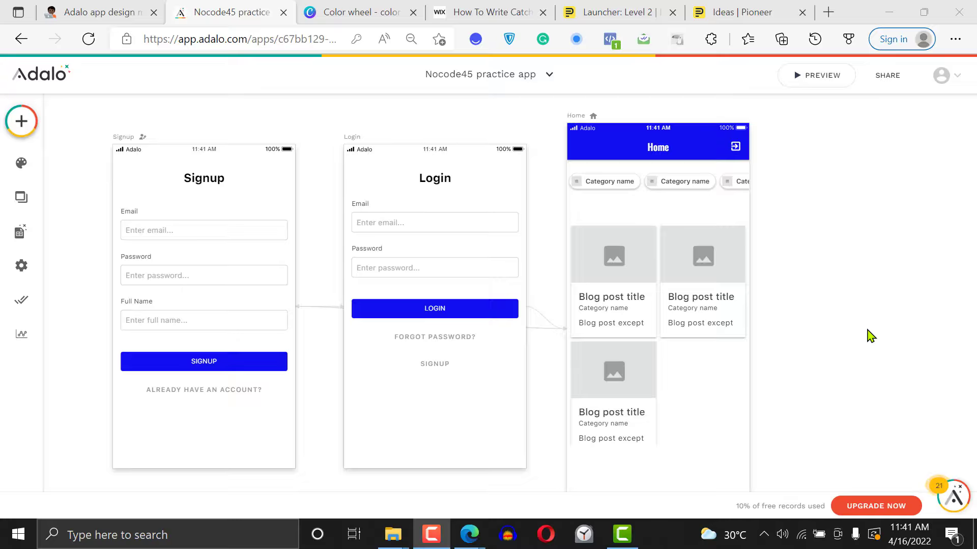
Delete the blog post card list and the category chip list from the Home screen
{"action": "left_click", "coordinate": [654, 324]}
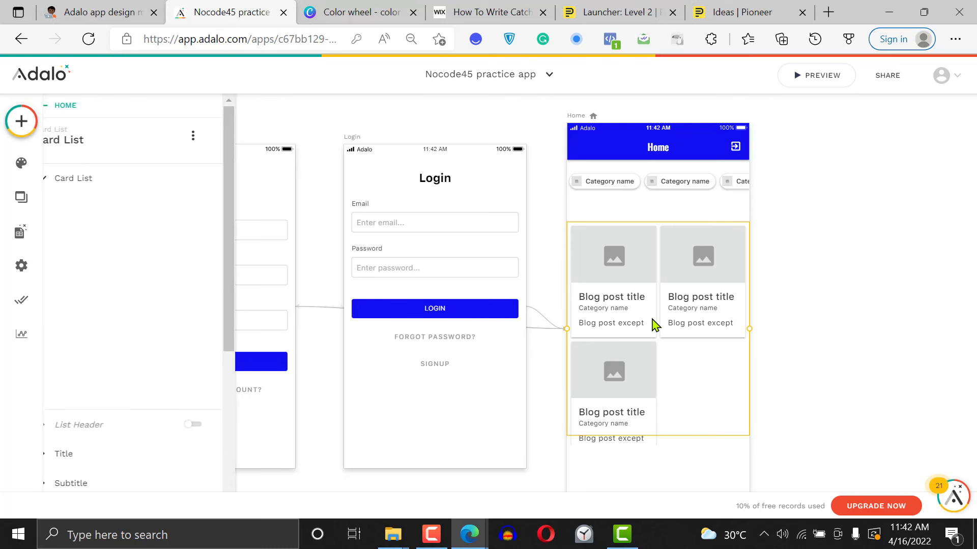
{"action": "key", "text": "Delete"}
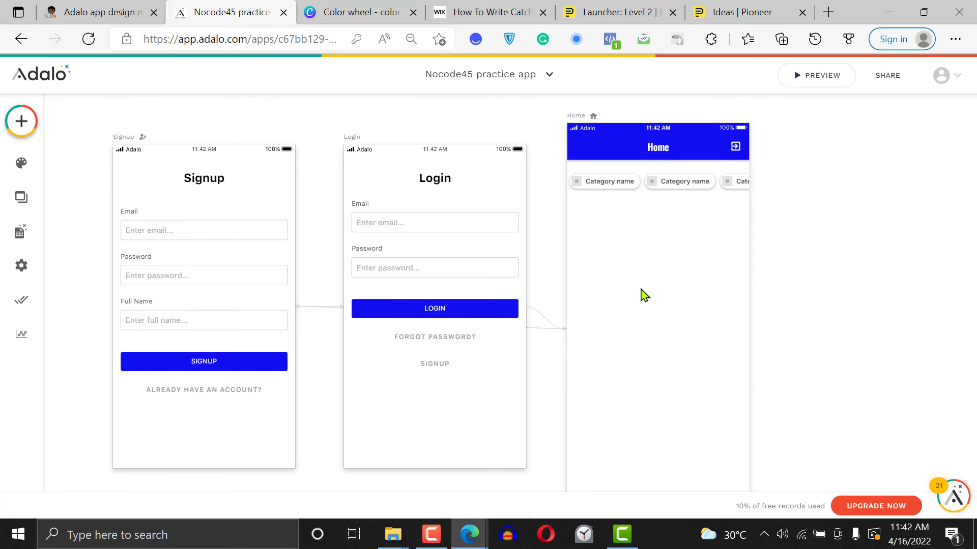
{"action": "left_click", "coordinate": [678, 196]}
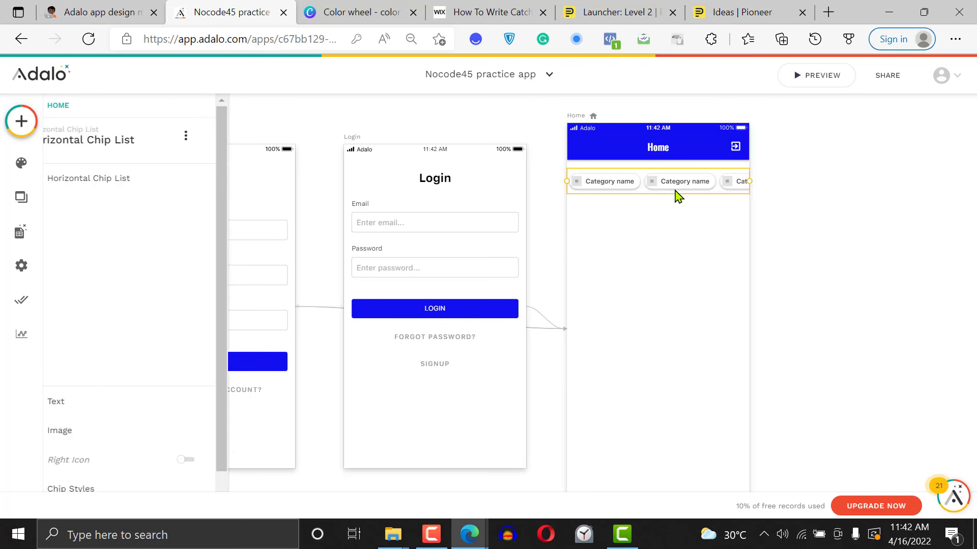
{"action": "key", "text": "Delete"}
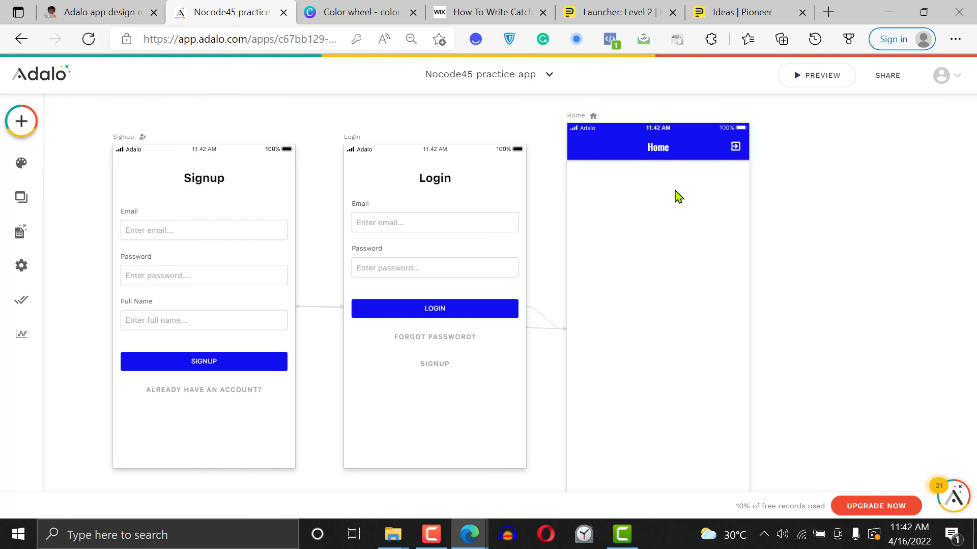
Add a Rectangle shape to the Home screen, just below the app bar
{"action": "left_click", "coordinate": [21, 131]}
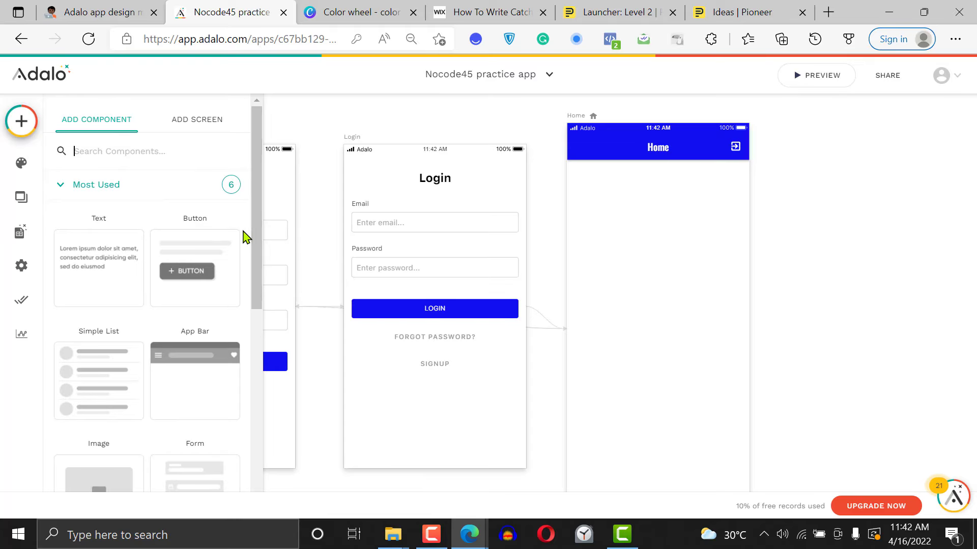
{"action": "left_click_drag", "start_coordinate": [258, 246], "coordinate": [259, 392]}
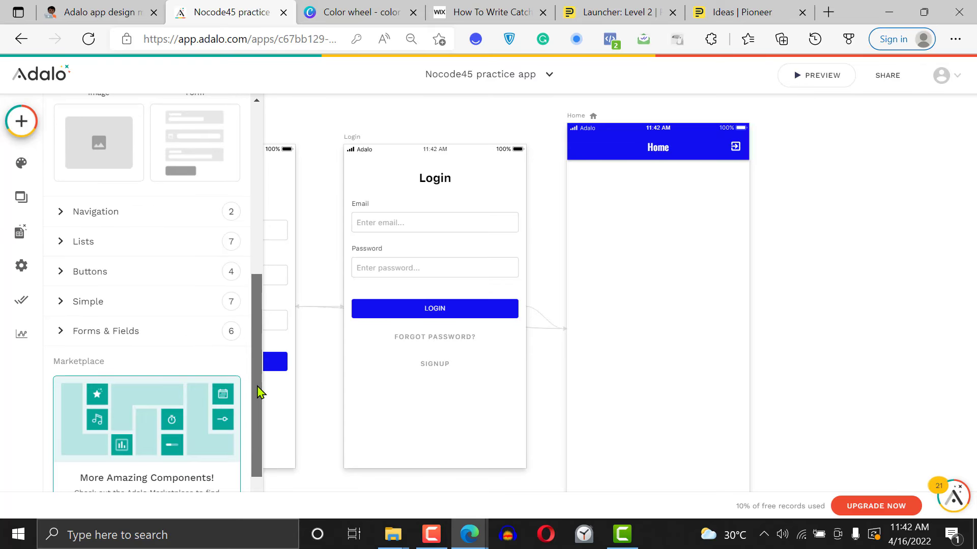
{"action": "left_click", "coordinate": [160, 305]}
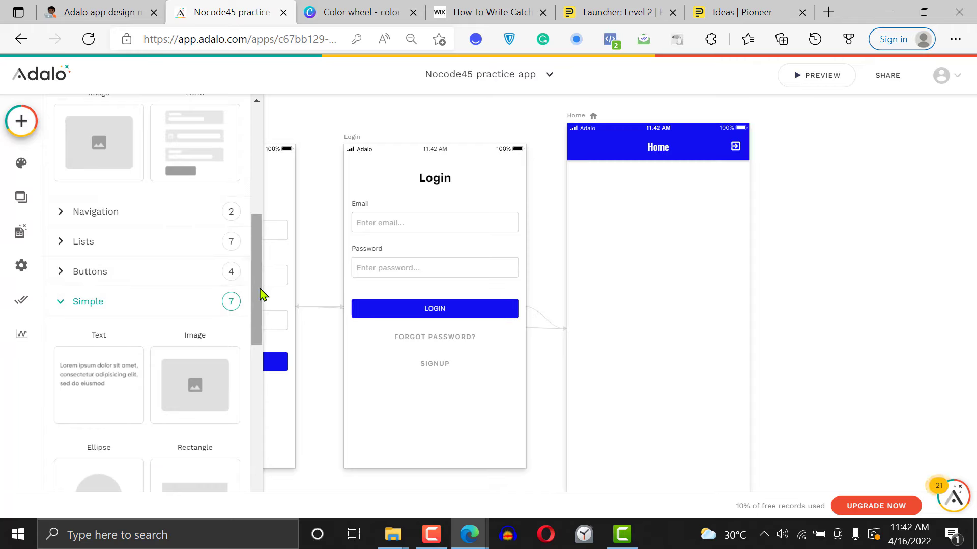
{"action": "left_click_drag", "start_coordinate": [259, 294], "coordinate": [258, 358]}
{"action": "scroll", "coordinate": [257, 359], "scroll_direction": "down", "scroll_amount": 3}
{"action": "left_click_drag", "start_coordinate": [198, 270], "coordinate": [680, 252]}
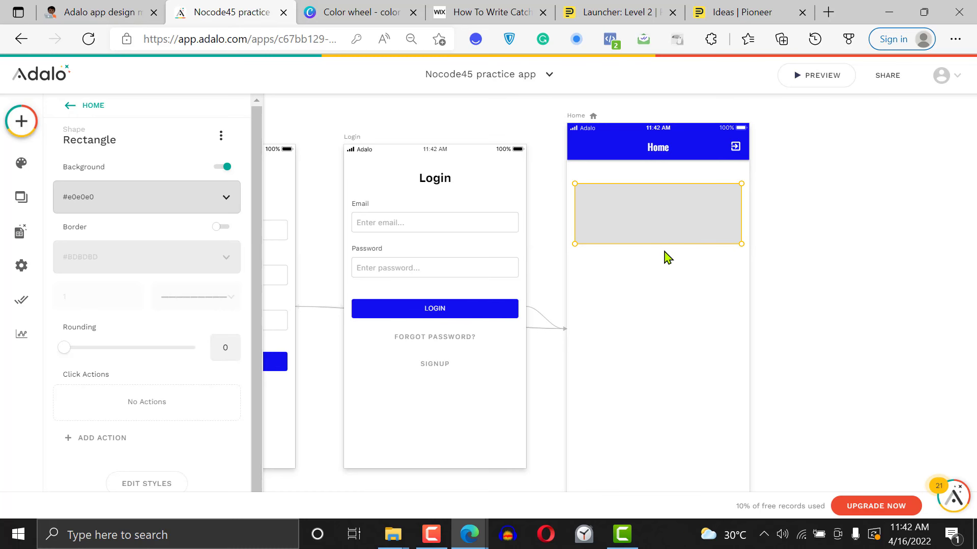
{"action": "left_click", "coordinate": [65, 107]}
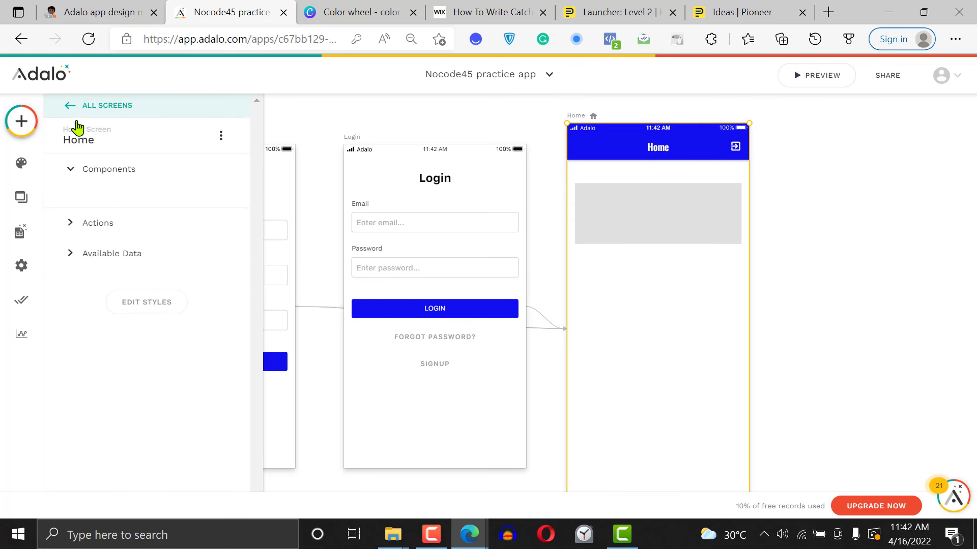
{"action": "left_click", "coordinate": [220, 136]}
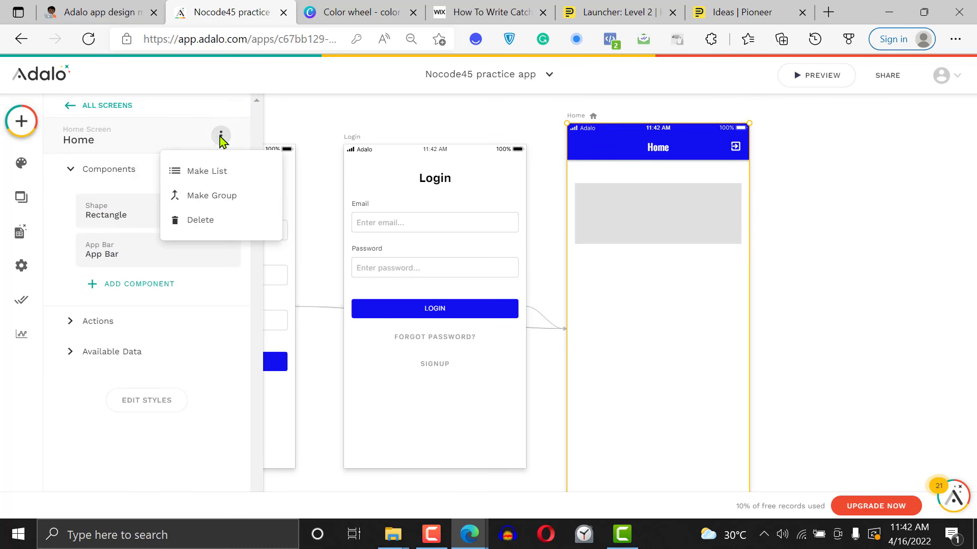
{"action": "left_click", "coordinate": [21, 166]}
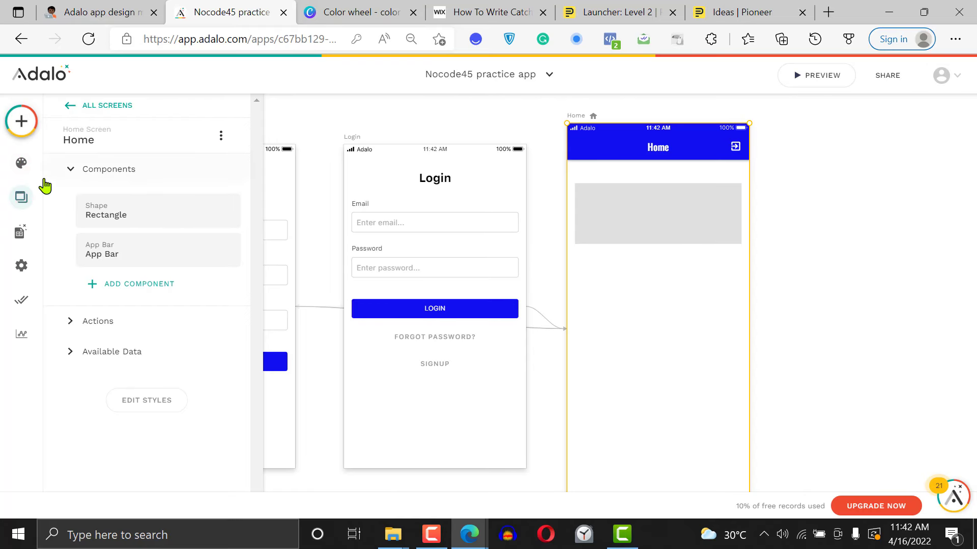
{"action": "left_click", "coordinate": [71, 106]}
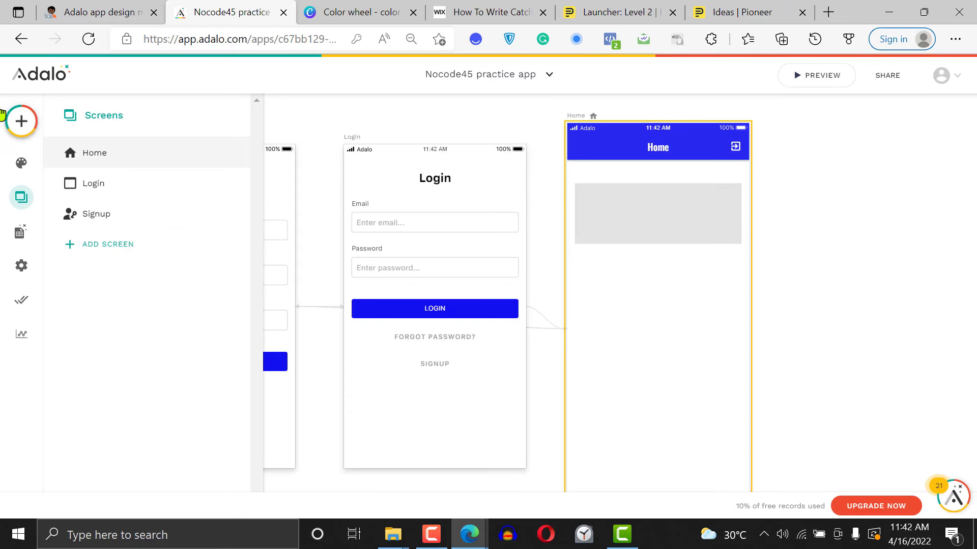
Add a Text component near the upper edge of the Home screen's gray rectangle and widen it slightly
{"action": "left_click", "coordinate": [20, 122]}
{"action": "left_click", "coordinate": [105, 252]}
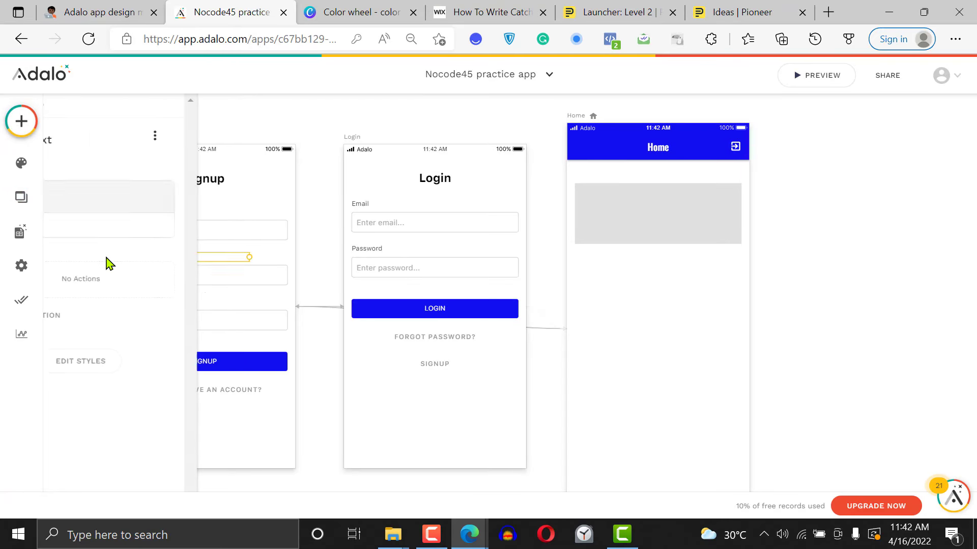
{"action": "left_click", "coordinate": [20, 121]}
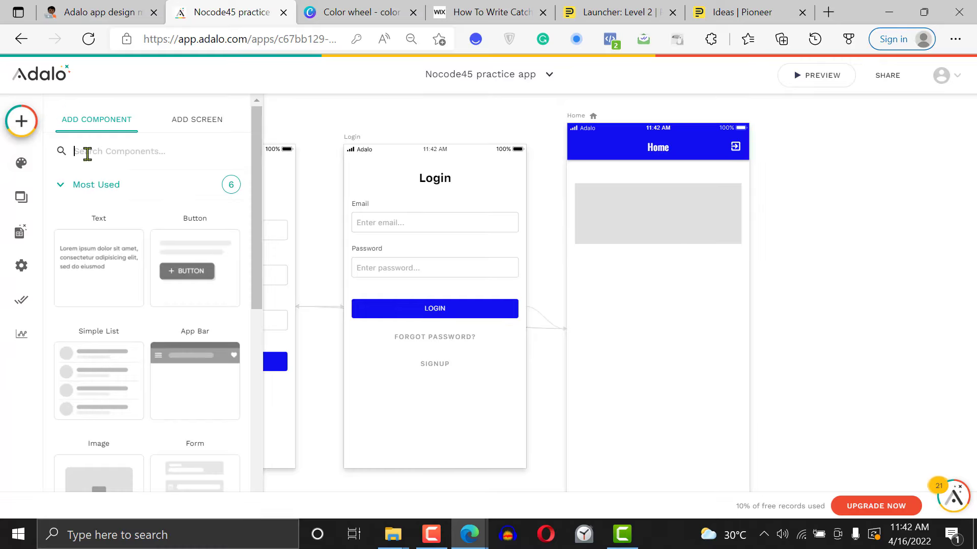
{"action": "left_click", "coordinate": [96, 253]}
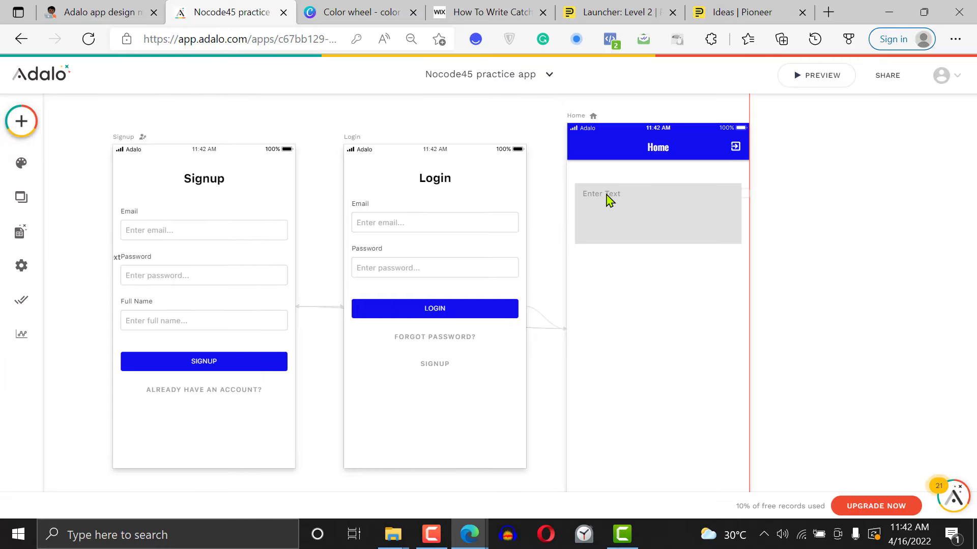
{"action": "left_click", "coordinate": [607, 197]}
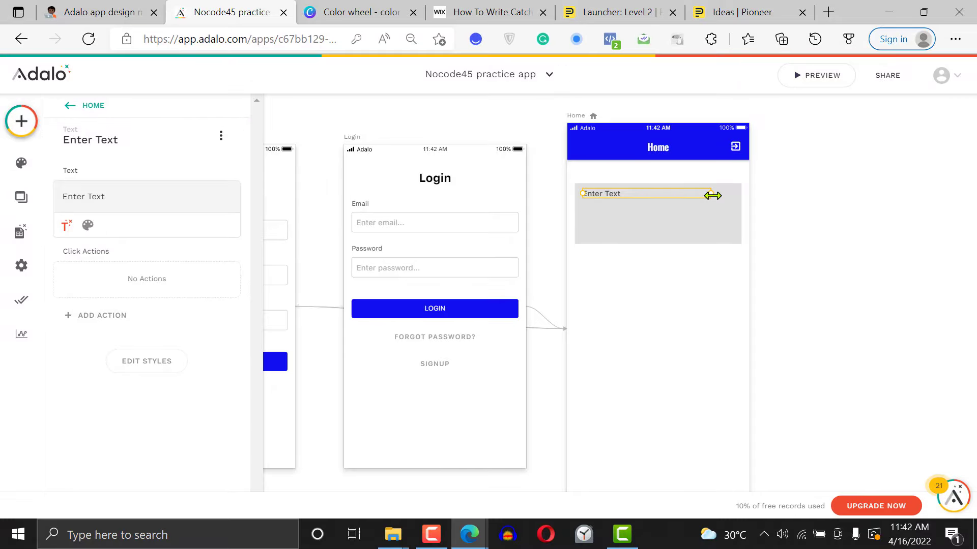
{"action": "mouse_move", "coordinate": [712, 195]}
{"action": "left_mouse_down"}
{"action": "mouse_move", "coordinate": [717, 203]}
{"action": "mouse_move", "coordinate": [701, 192]}
{"action": "mouse_move", "coordinate": [719, 192]}
{"action": "left_mouse_up"}
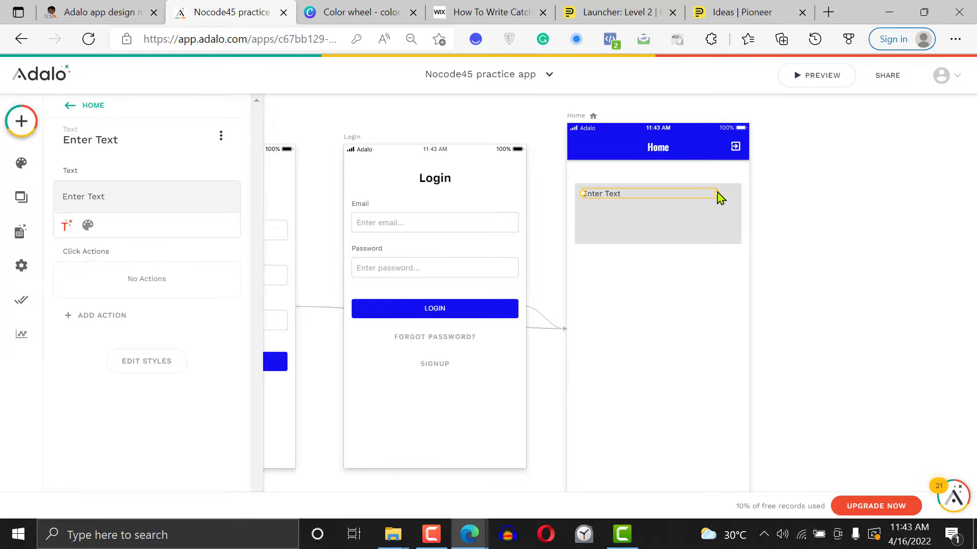
Add a second Text component below the first and narrow it to fit inside the rectangle
{"action": "left_click", "coordinate": [19, 127]}
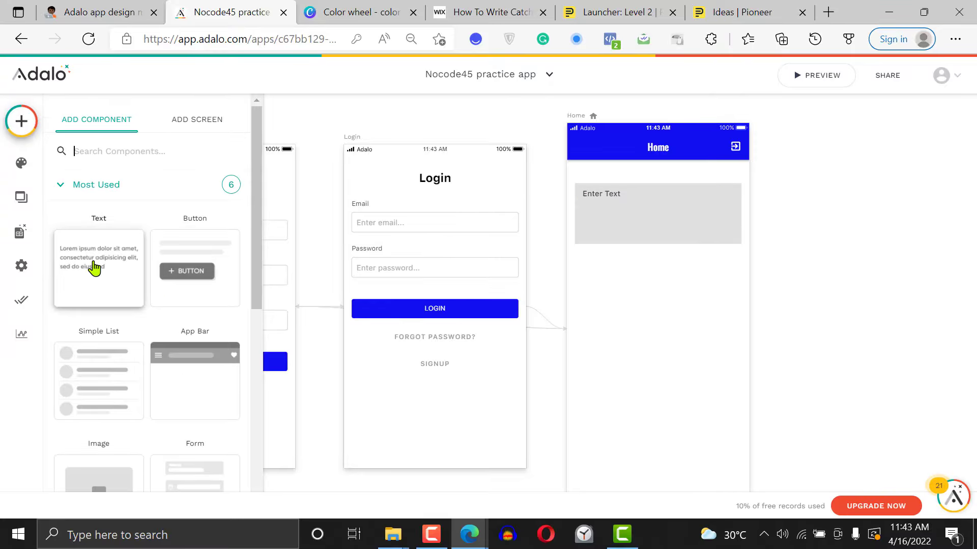
{"action": "left_click_drag", "start_coordinate": [94, 268], "coordinate": [610, 214]}
{"action": "left_click_drag", "start_coordinate": [751, 212], "coordinate": [723, 213]}
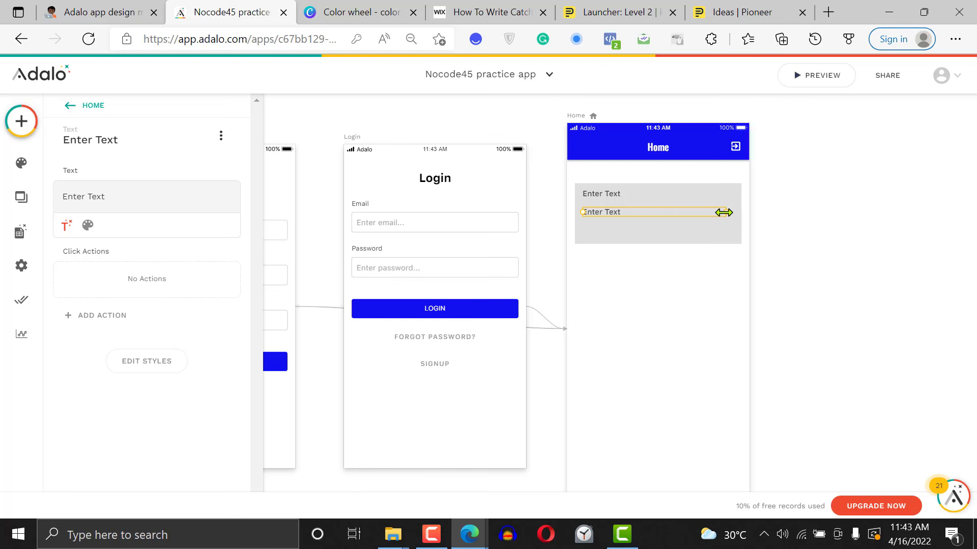
Extend the rectangle downward to card height and move both texts, stacked, to its lower part
{"action": "left_click", "coordinate": [644, 238]}
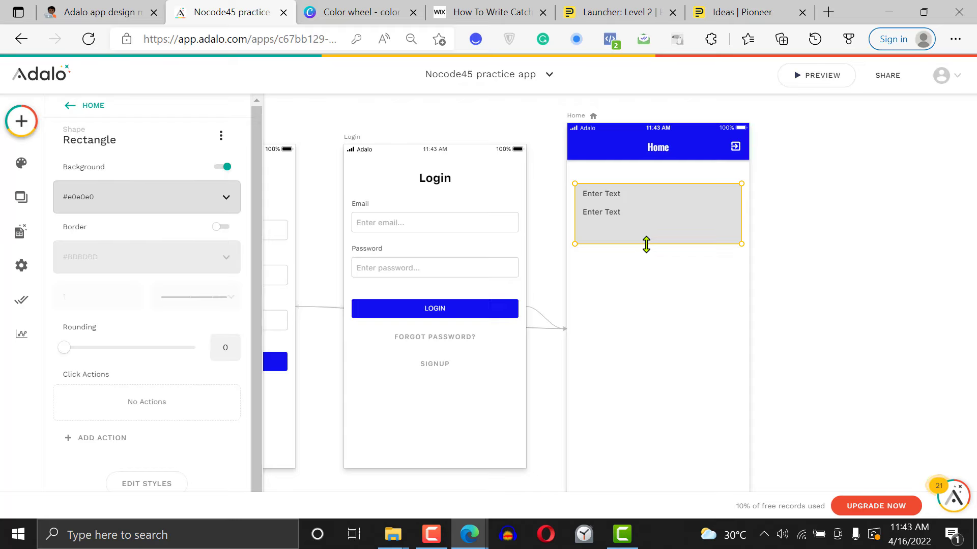
{"action": "left_click_drag", "start_coordinate": [646, 244], "coordinate": [645, 340]}
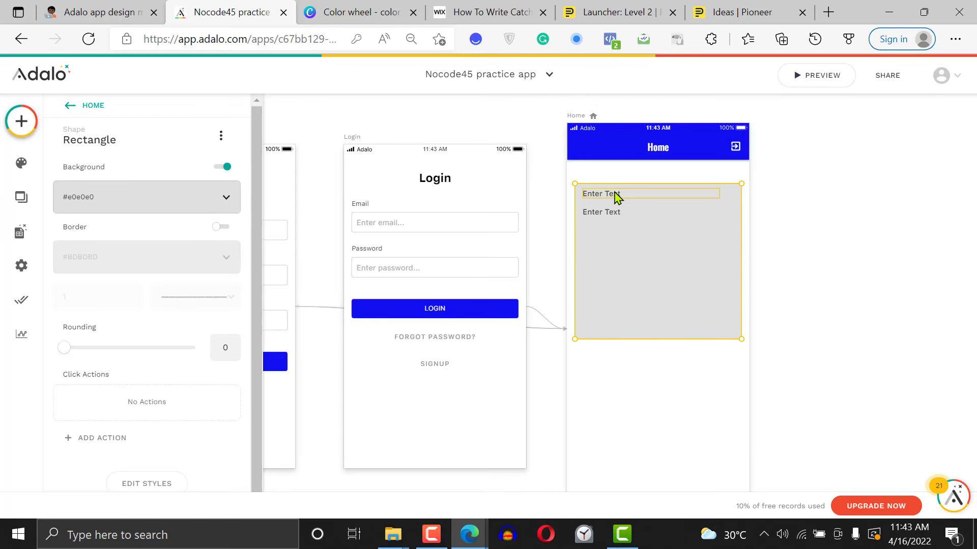
{"action": "left_click_drag", "start_coordinate": [616, 195], "coordinate": [618, 316]}
{"action": "left_click_drag", "start_coordinate": [602, 218], "coordinate": [612, 336]}
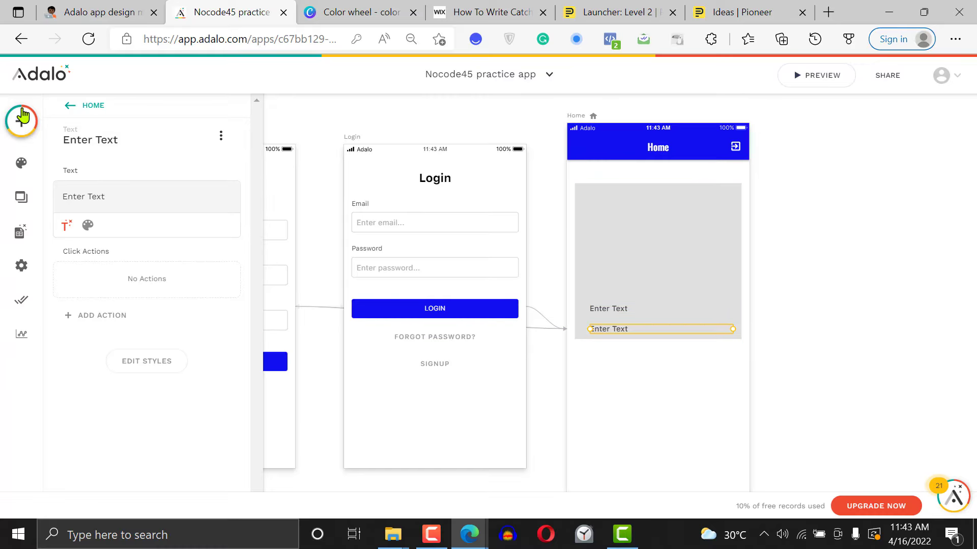
Add an Image component over the upper part of the rectangle and narrow it to the rectangle's width
{"action": "left_click", "coordinate": [76, 105]}
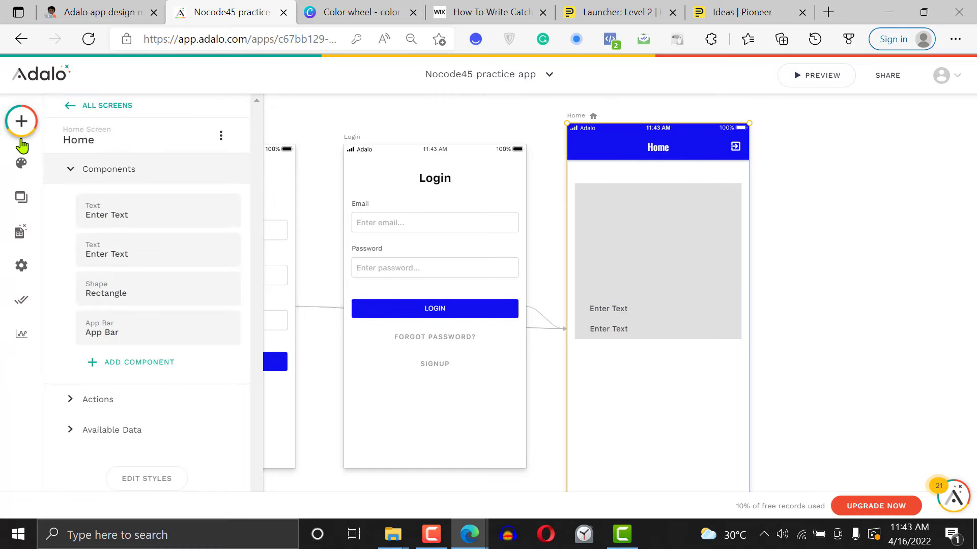
{"action": "left_click", "coordinate": [20, 121]}
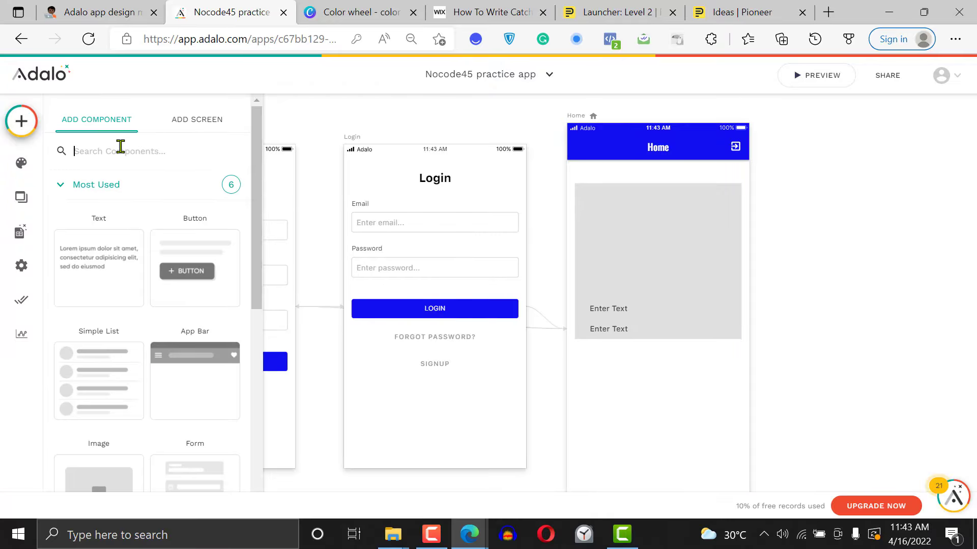
{"action": "left_click_drag", "start_coordinate": [100, 481], "coordinate": [675, 236]}
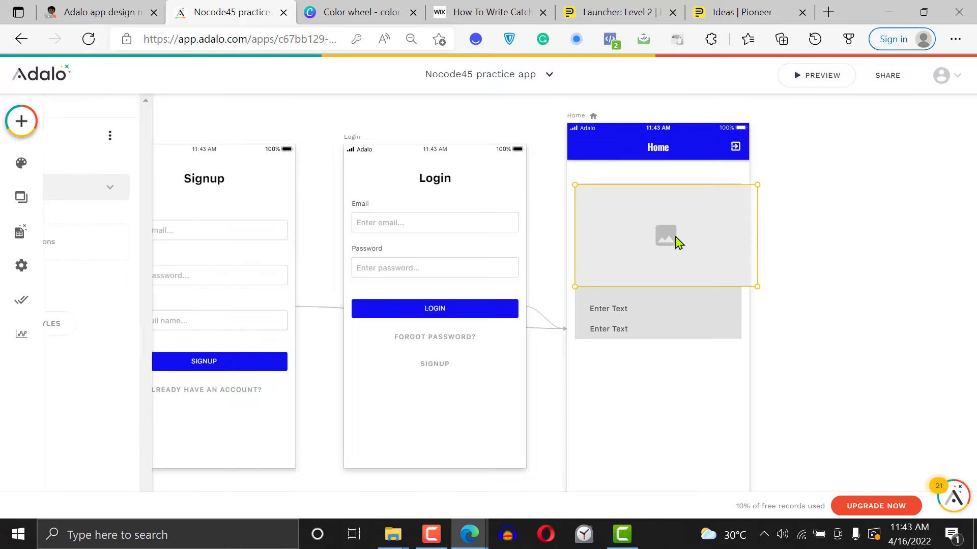
{"action": "left_click_drag", "start_coordinate": [757, 235], "coordinate": [741, 226]}
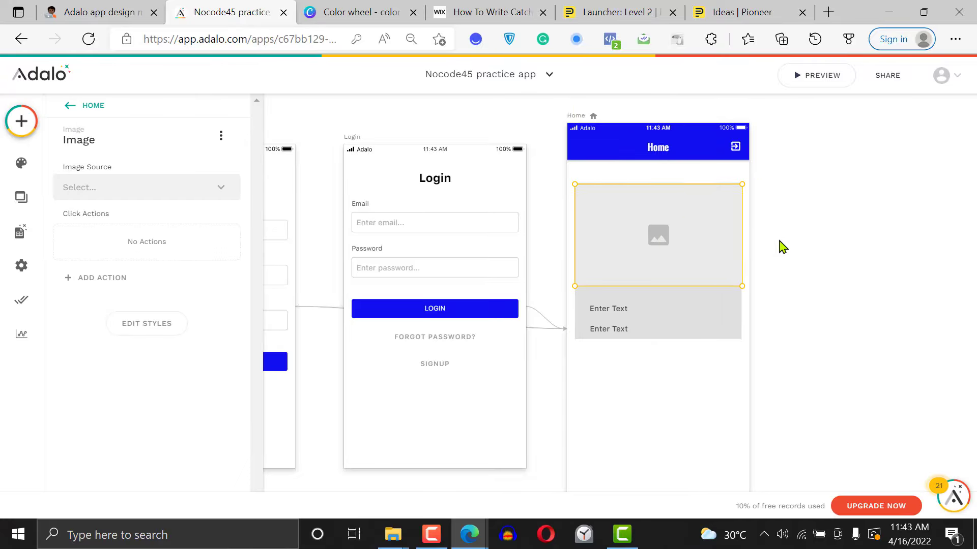
{"action": "left_click", "coordinate": [757, 248]}
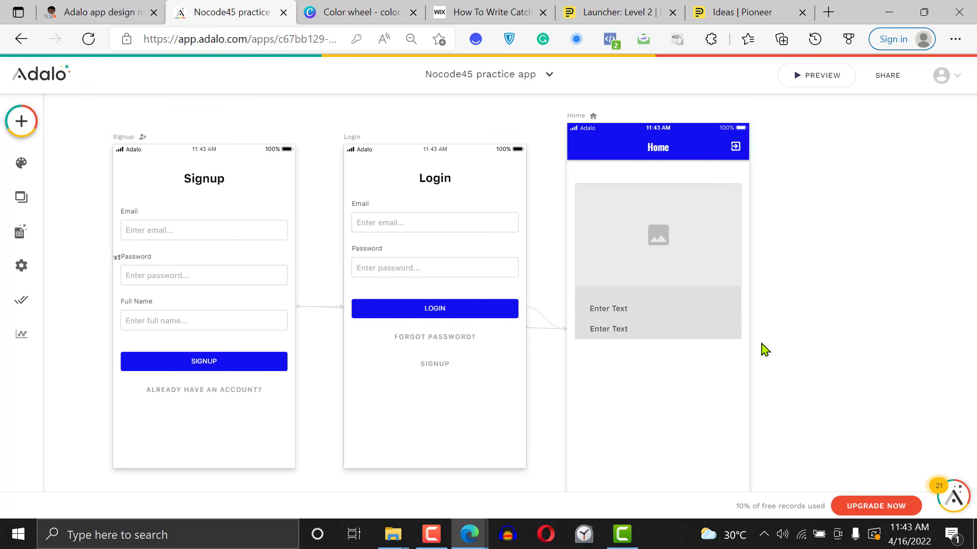
Group the rectangle, the two texts and the image into one card
{"action": "left_click_drag", "start_coordinate": [761, 342], "coordinate": [581, 191]}
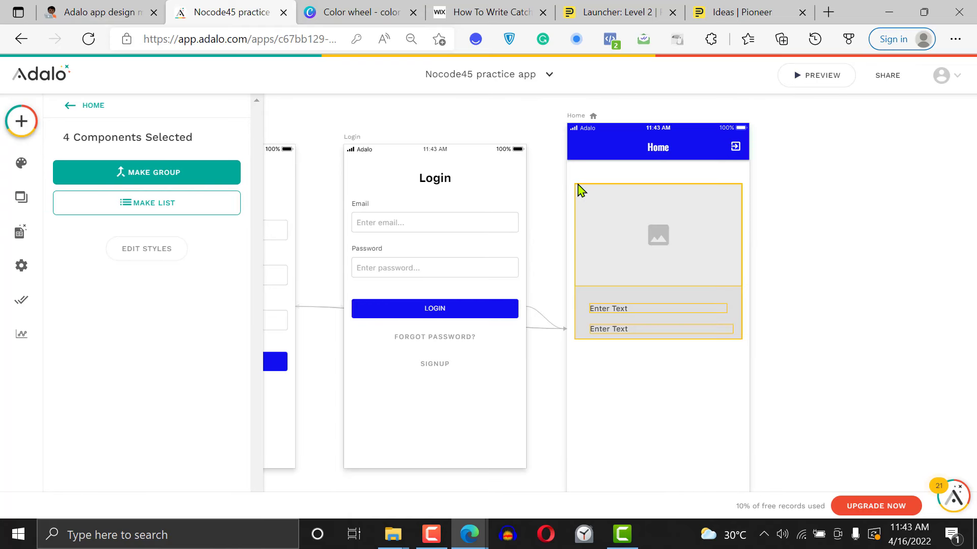
{"action": "left_click", "coordinate": [148, 172]}
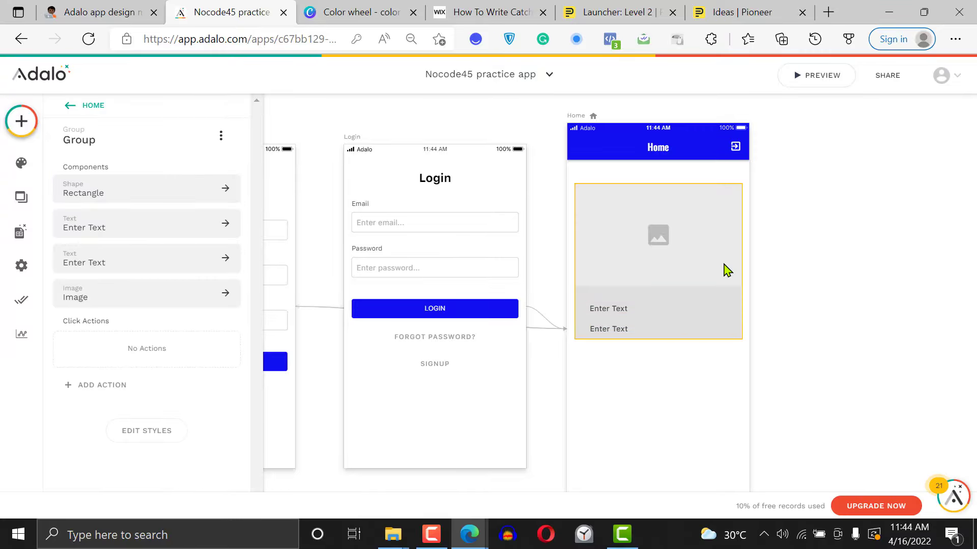
{"action": "left_click", "coordinate": [867, 245]}
Move the card group slightly up and check the source options of the image inside it
{"action": "mouse_move", "coordinate": [649, 244]}
{"action": "left_mouse_down"}
{"action": "mouse_move", "coordinate": [658, 307]}
{"action": "mouse_move", "coordinate": [648, 321]}
{"action": "mouse_move", "coordinate": [652, 239]}
{"action": "left_mouse_up"}
{"action": "left_click", "coordinate": [651, 239]}
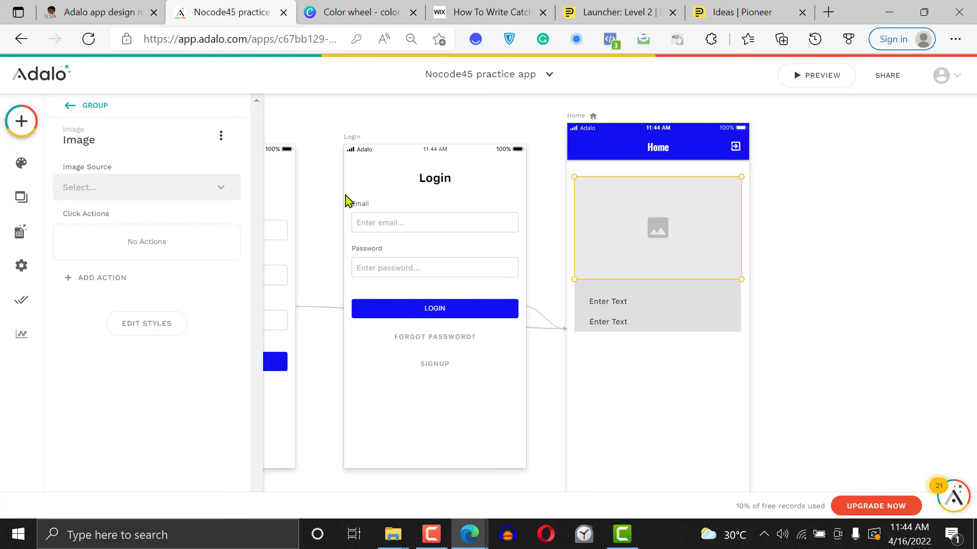
{"action": "left_click", "coordinate": [178, 192]}
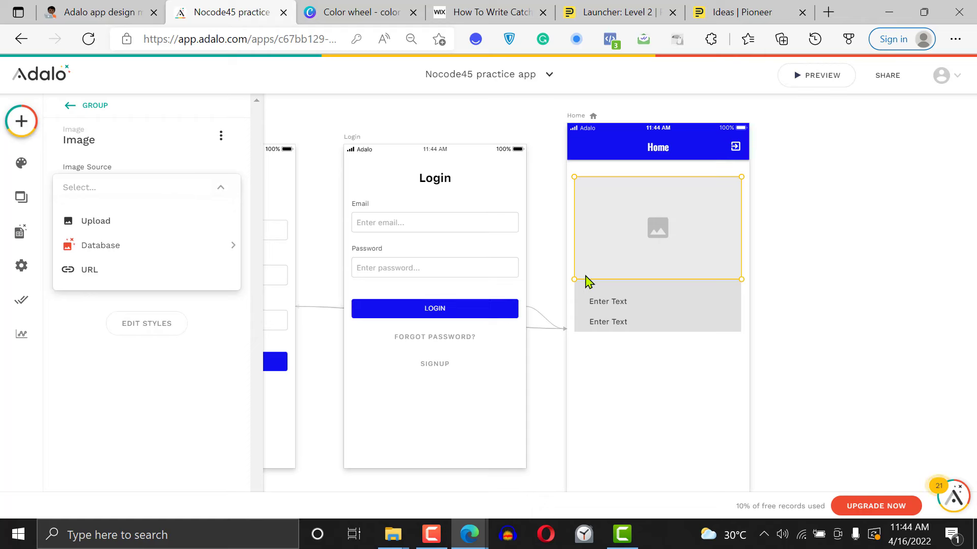
{"action": "left_click", "coordinate": [811, 306]}
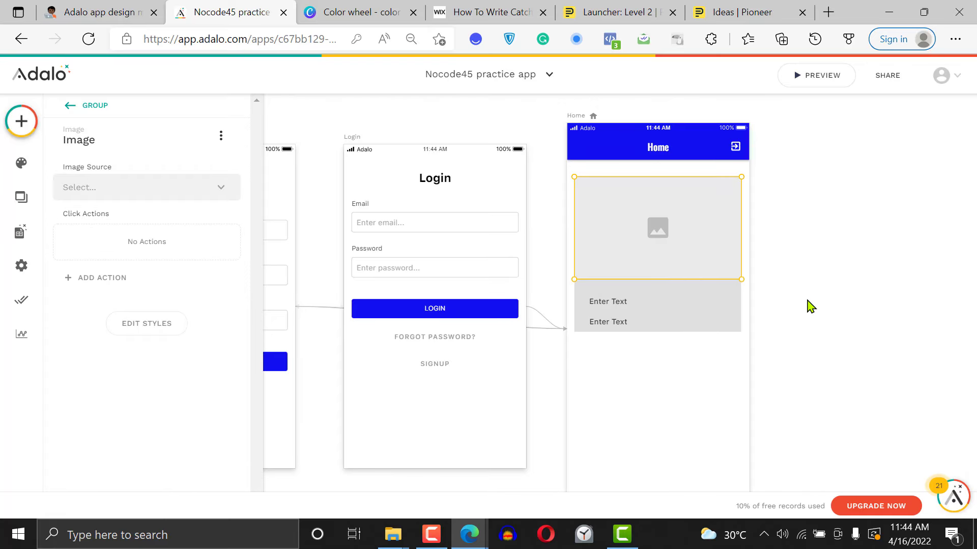
{"action": "left_click", "coordinate": [840, 308]}
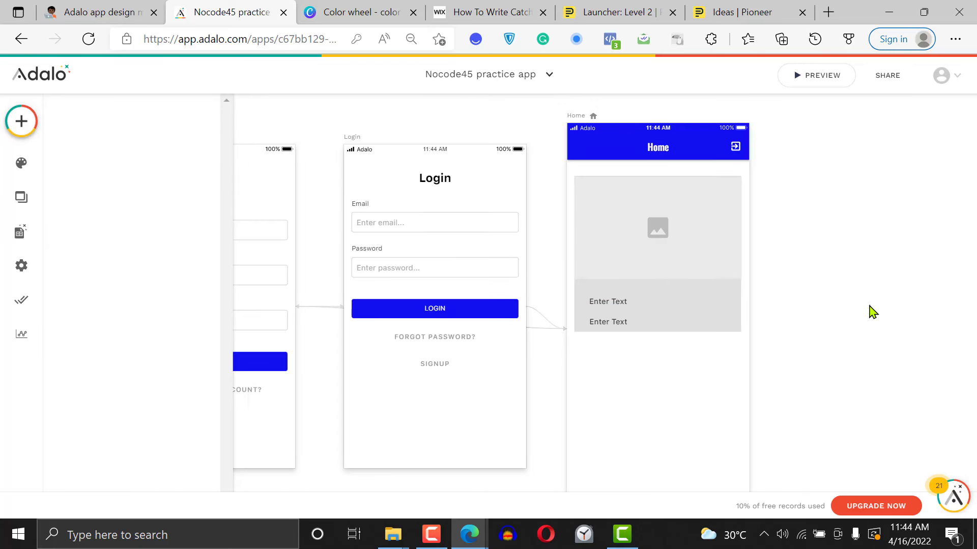
Convert the card group on the Home screen into a list
{"action": "left_click", "coordinate": [664, 236]}
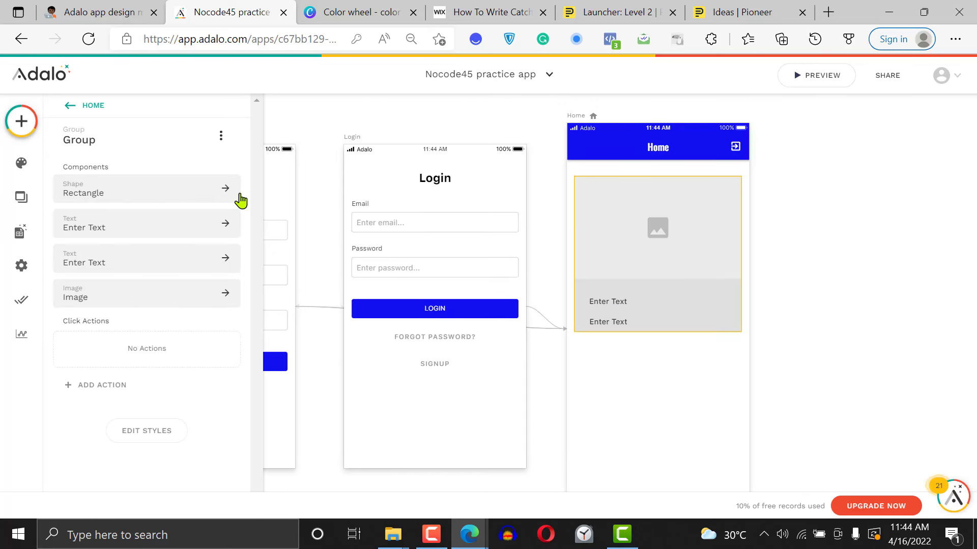
{"action": "left_click", "coordinate": [222, 141]}
{"action": "left_click", "coordinate": [193, 161]}
{"action": "left_click", "coordinate": [819, 292]}
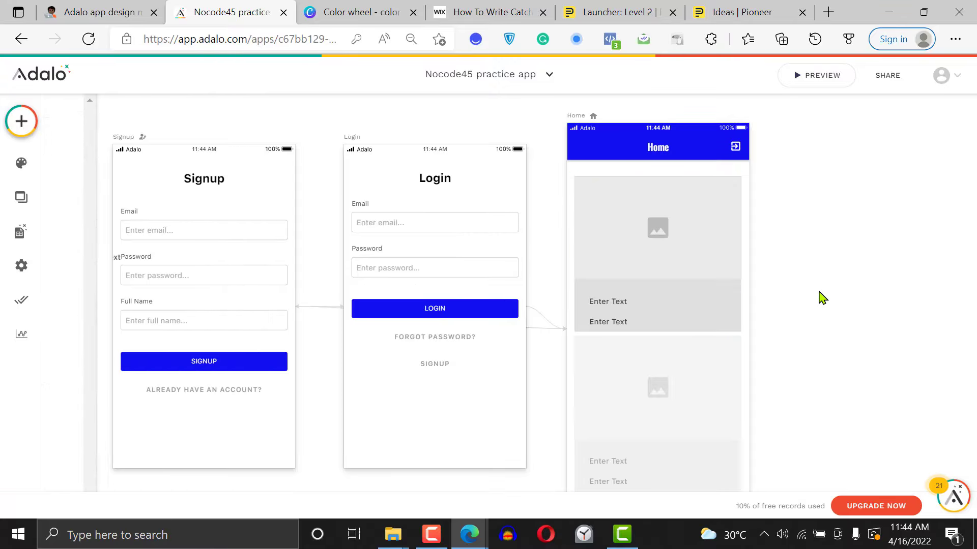
Move the Home screen's card list slightly up and set it to list the Blog post collection
{"action": "scroll", "coordinate": [819, 292], "scroll_direction": "down", "scroll_amount": 2}
{"action": "scroll", "coordinate": [819, 292], "scroll_direction": "up", "scroll_amount": 2}
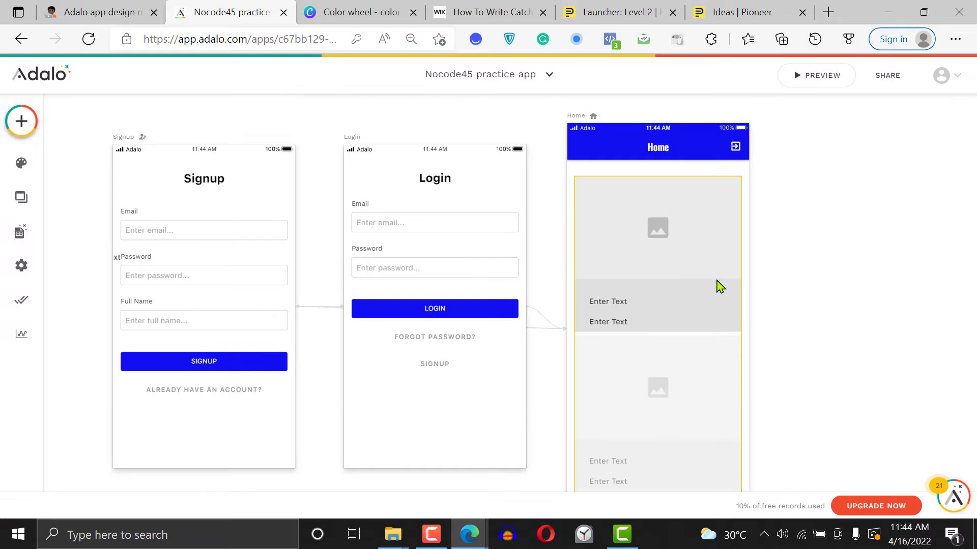
{"action": "mouse_move", "coordinate": [676, 270]}
{"action": "left_mouse_down"}
{"action": "mouse_move", "coordinate": [671, 253]}
{"action": "mouse_move", "coordinate": [677, 309]}
{"action": "mouse_move", "coordinate": [678, 265]}
{"action": "left_mouse_up"}
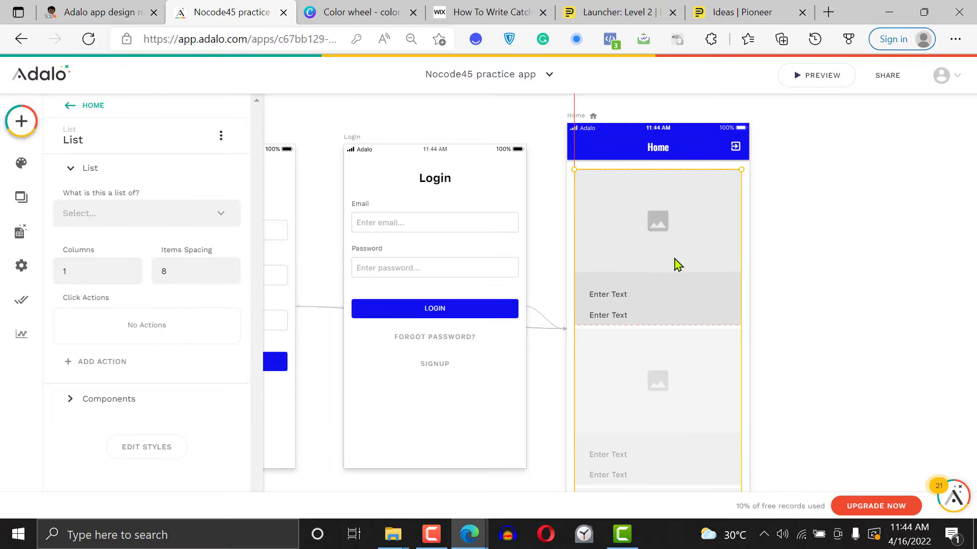
{"action": "left_click", "coordinate": [147, 220]}
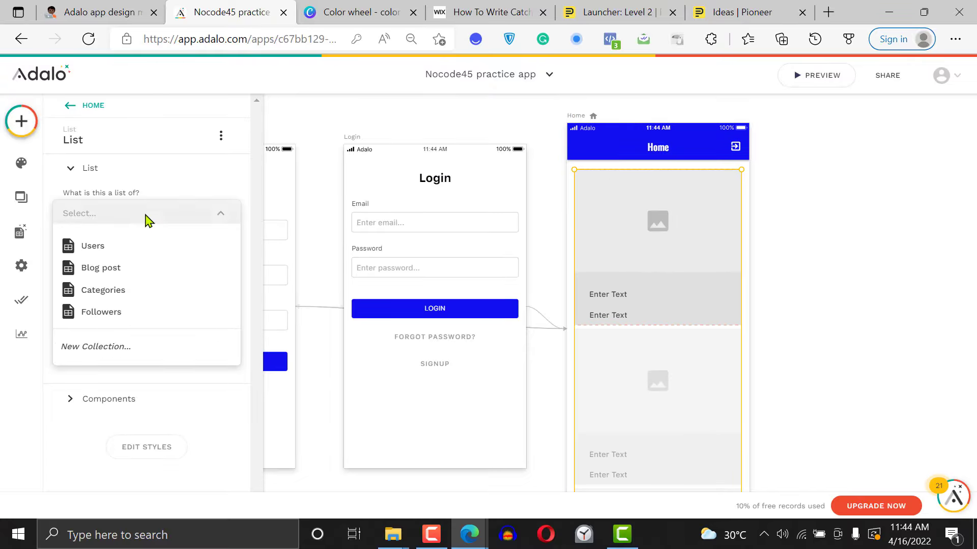
{"action": "left_click", "coordinate": [142, 268]}
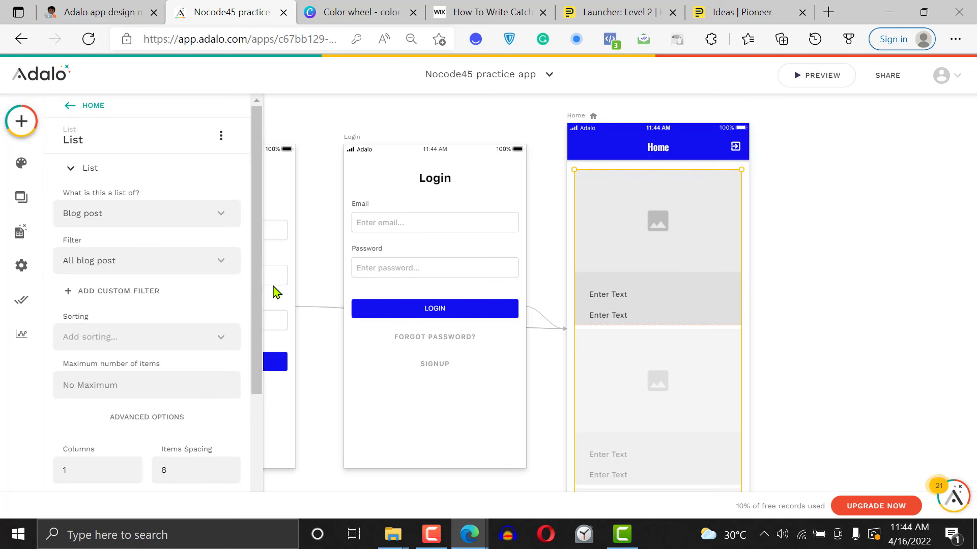
{"action": "scroll", "coordinate": [257, 297], "scroll_direction": "down", "scroll_amount": 3}
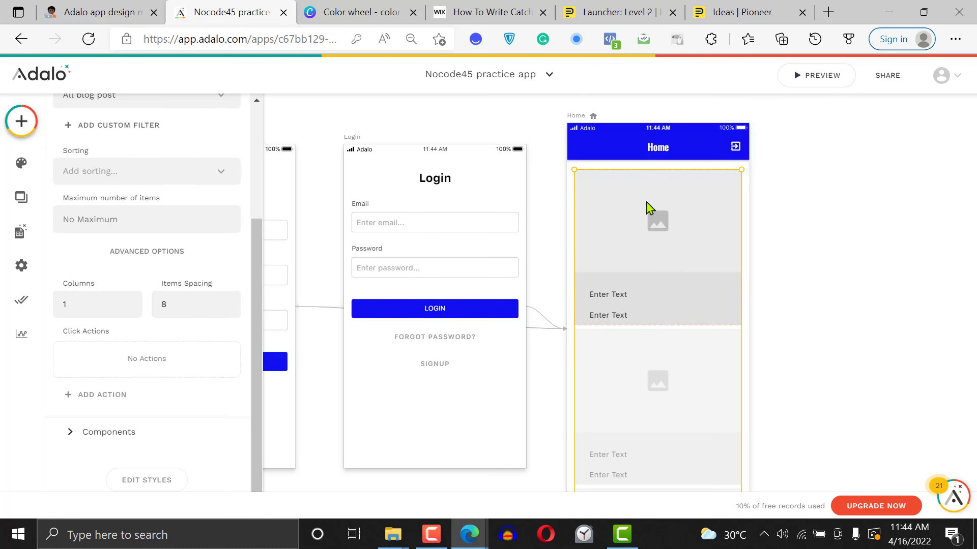
Set the source of the image in the list card to the current Blog post's Featured Image from the database
{"action": "left_click", "coordinate": [646, 225]}
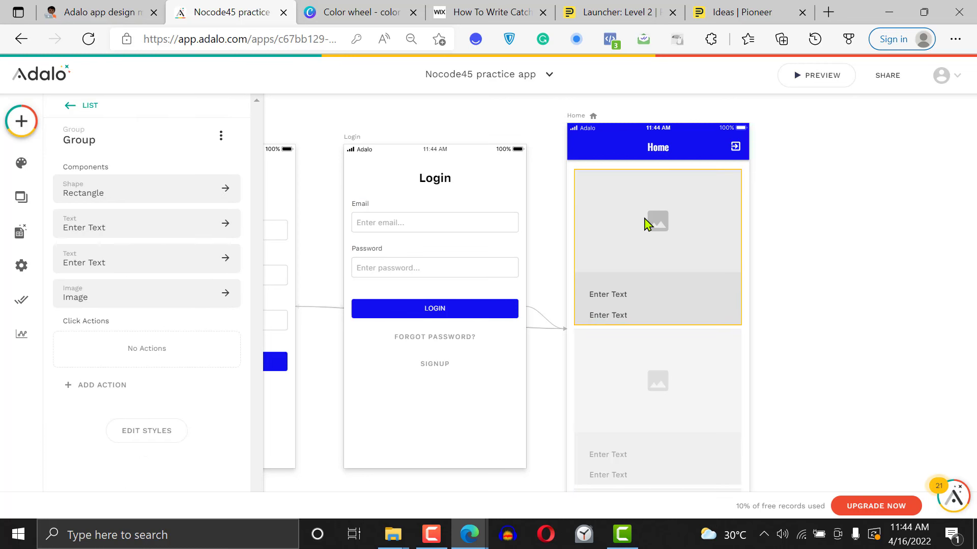
{"action": "left_click", "coordinate": [646, 224]}
{"action": "left_click", "coordinate": [158, 187]}
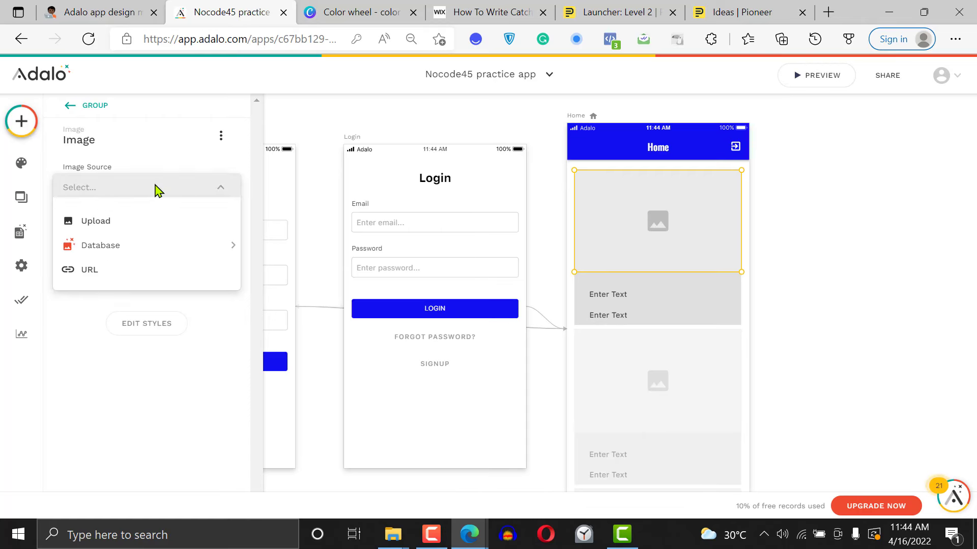
{"action": "mouse_move", "coordinate": [144, 254]}
{"action": "mouse_move", "coordinate": [311, 253]}
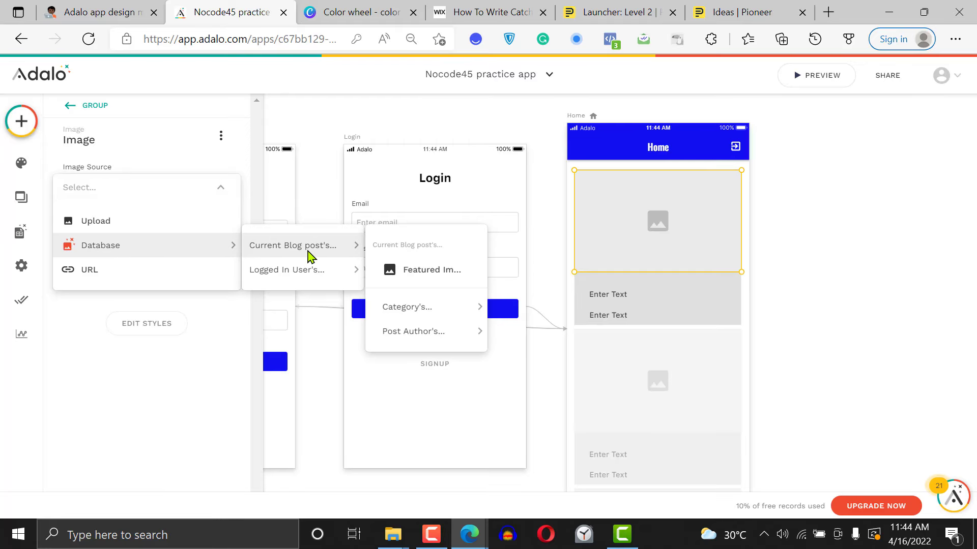
{"action": "left_click", "coordinate": [441, 272]}
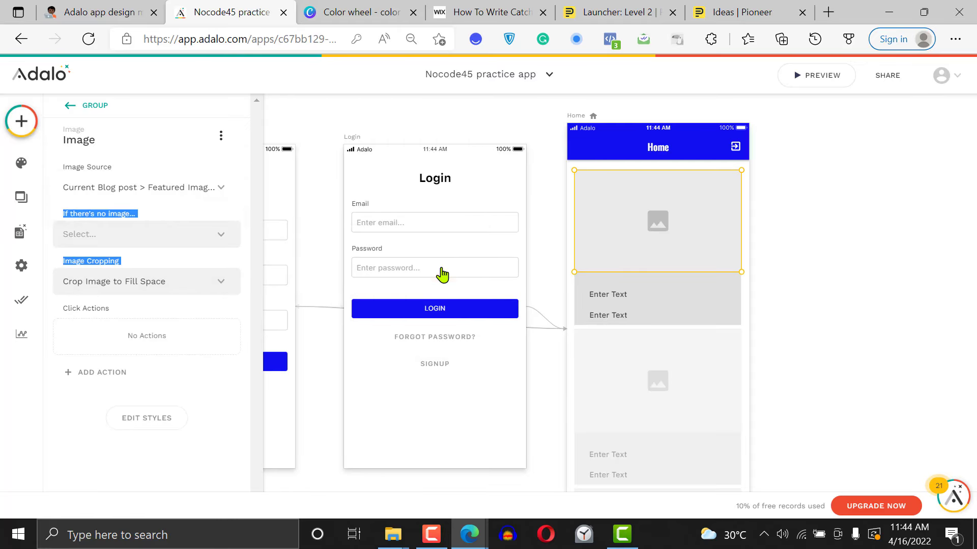
Move the card's upper text slightly up and to the left, just below the image
{"action": "left_click", "coordinate": [626, 299]}
{"action": "double_click", "coordinate": [626, 299]}
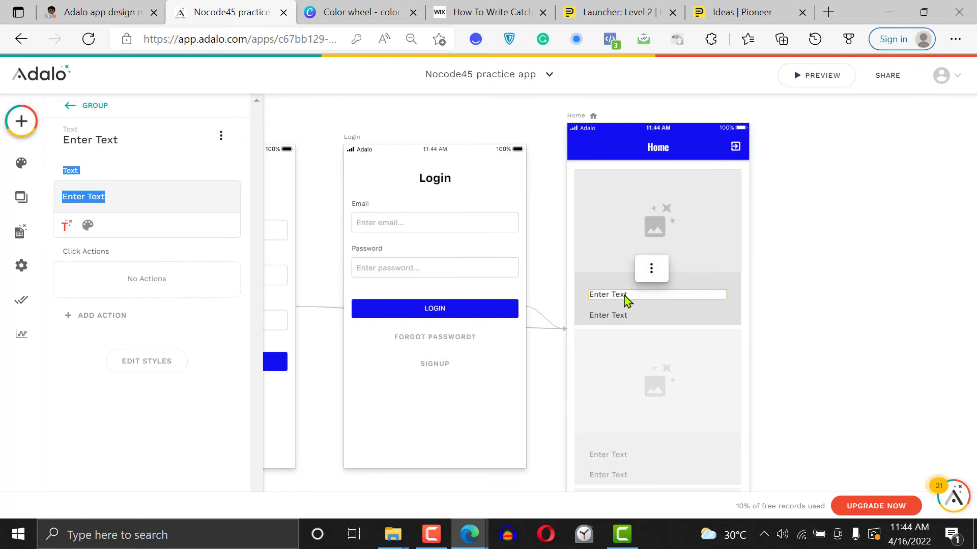
{"action": "left_click_drag", "start_coordinate": [624, 297], "coordinate": [616, 291]}
{"action": "left_click", "coordinate": [762, 309]}
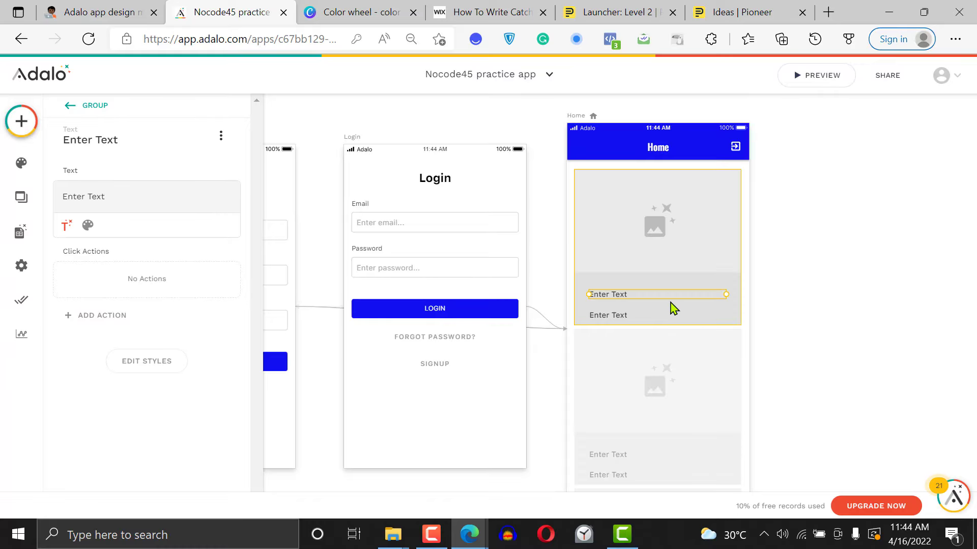
{"action": "mouse_move", "coordinate": [673, 297]}
{"action": "left_mouse_down"}
{"action": "mouse_move", "coordinate": [645, 281]}
{"action": "mouse_move", "coordinate": [662, 286]}
{"action": "left_mouse_up"}
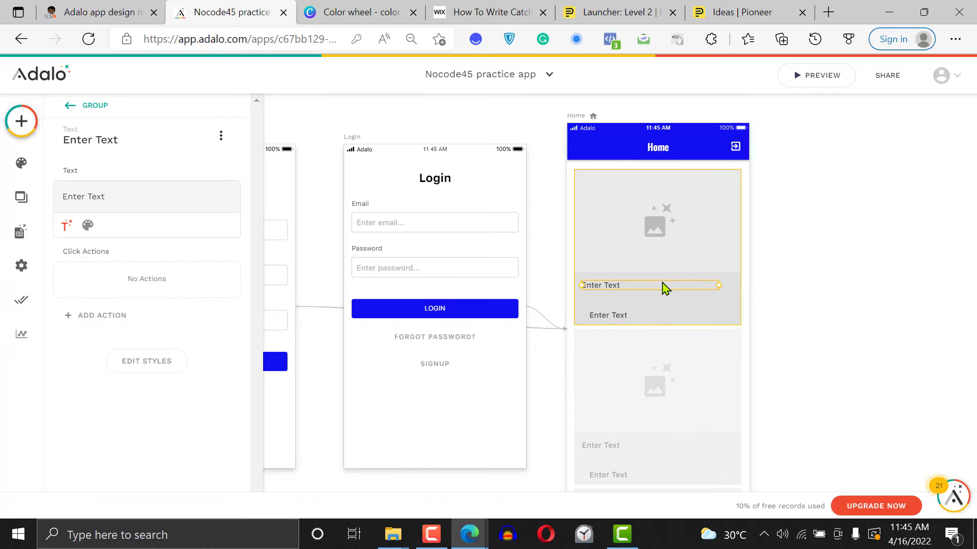
Replace the upper text's placeholder with magic text for the current Blog post's title
{"action": "triple_click", "coordinate": [176, 196]}
{"action": "key", "text": "BackSpace"}
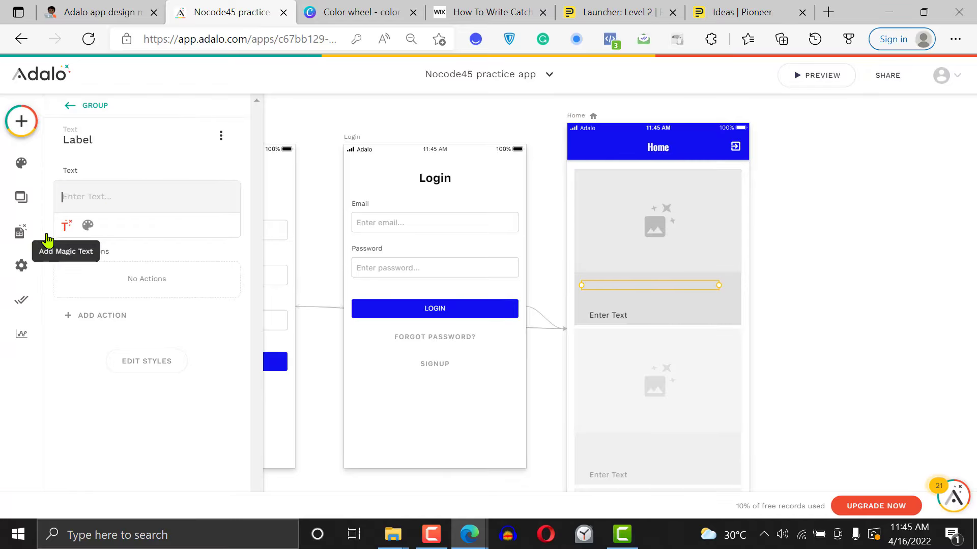
{"action": "left_click", "coordinate": [69, 225]}
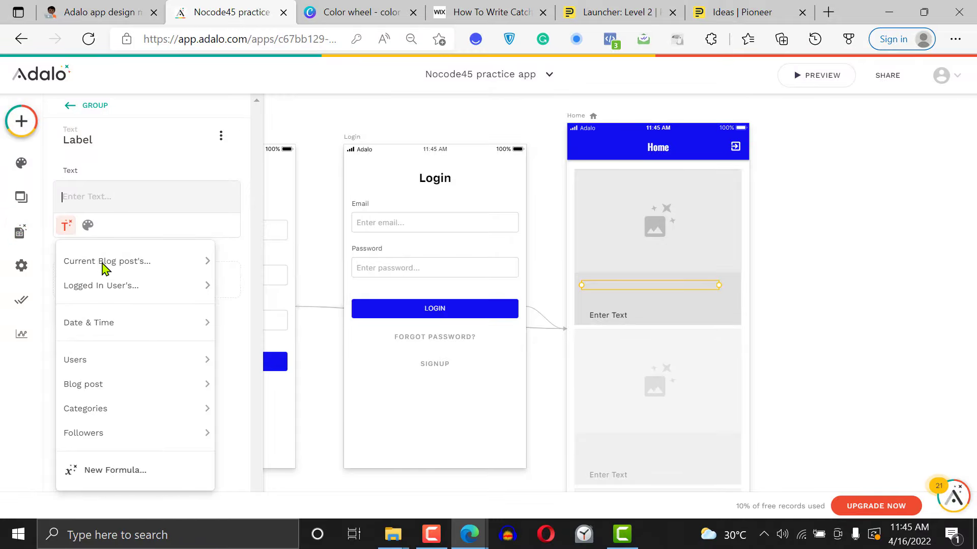
{"action": "mouse_move", "coordinate": [76, 261]}
{"action": "left_click", "coordinate": [277, 289]}
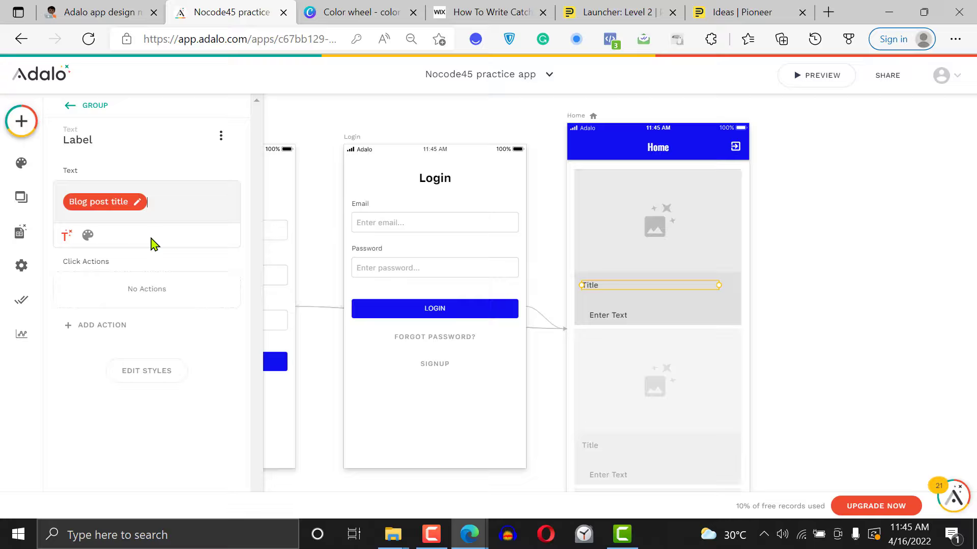
Format the title text in the card with size 20 and Bold weight
{"action": "left_click", "coordinate": [84, 236]}
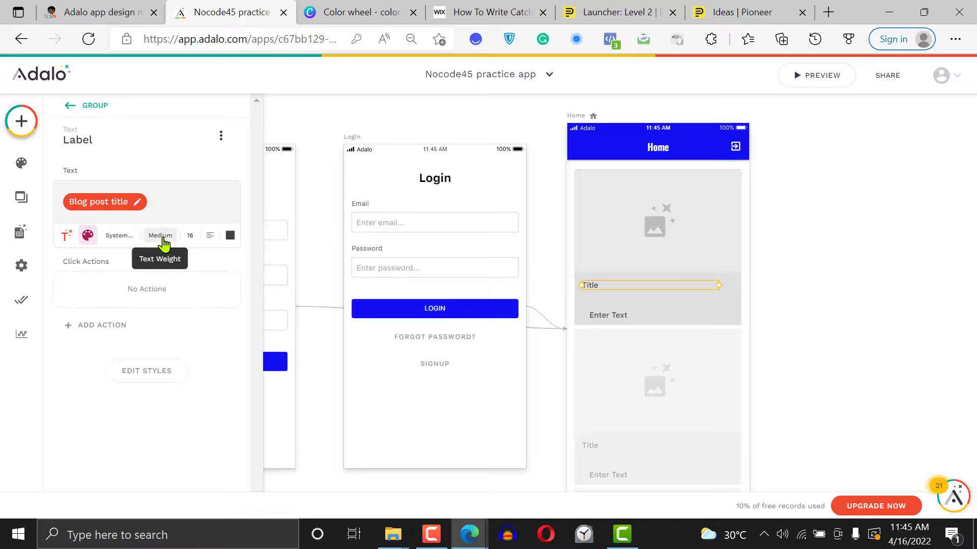
{"action": "left_click", "coordinate": [192, 237]}
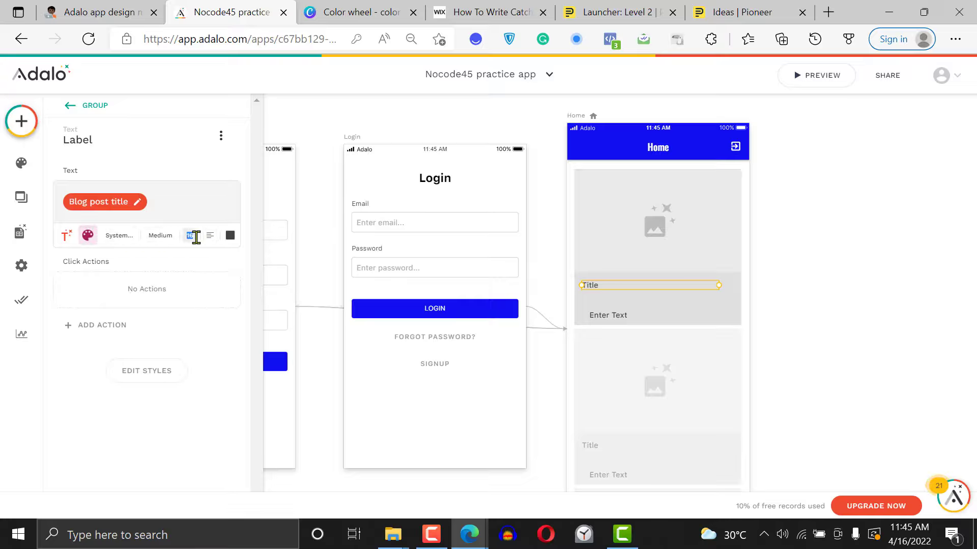
{"action": "type", "text": "10"}
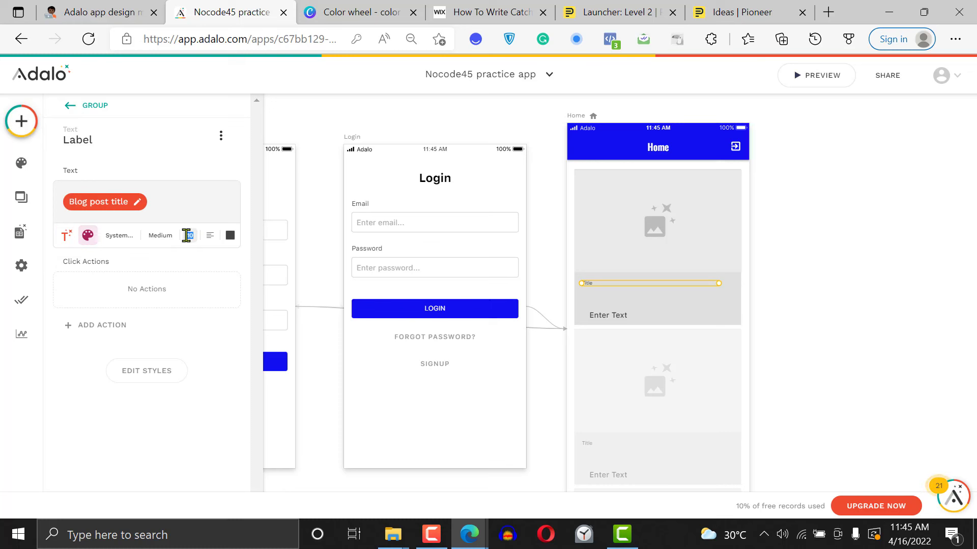
{"action": "type", "text": "20"}
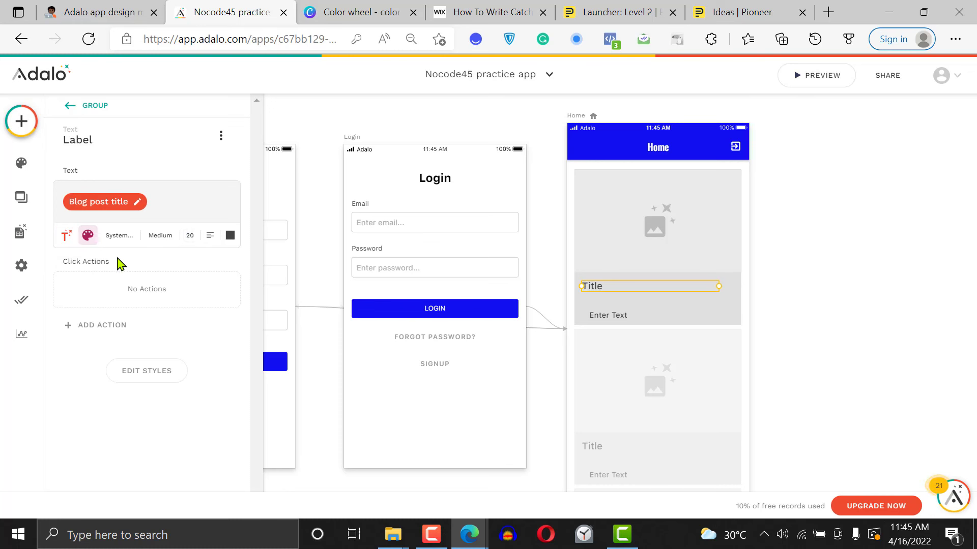
{"action": "left_click", "coordinate": [160, 236]}
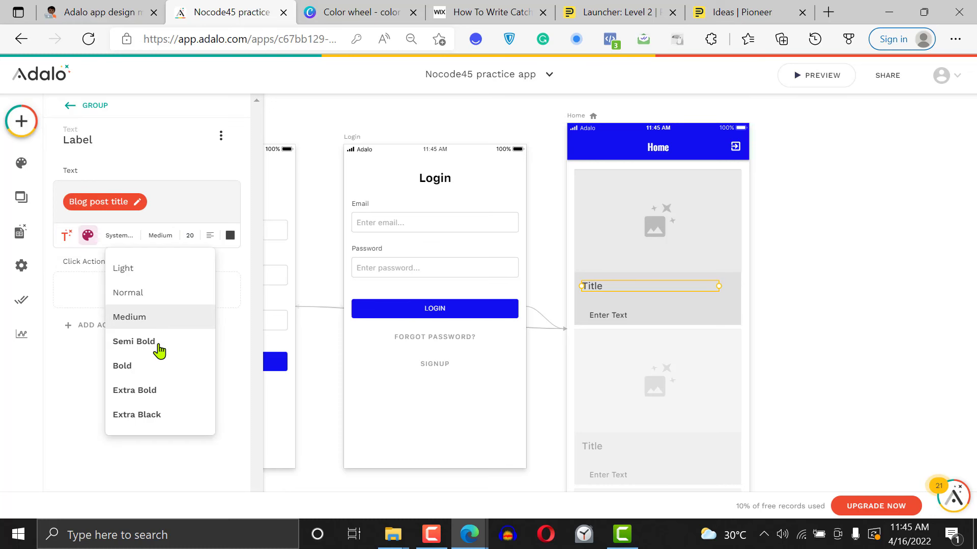
{"action": "left_click", "coordinate": [158, 341]}
{"action": "left_click", "coordinate": [157, 235]}
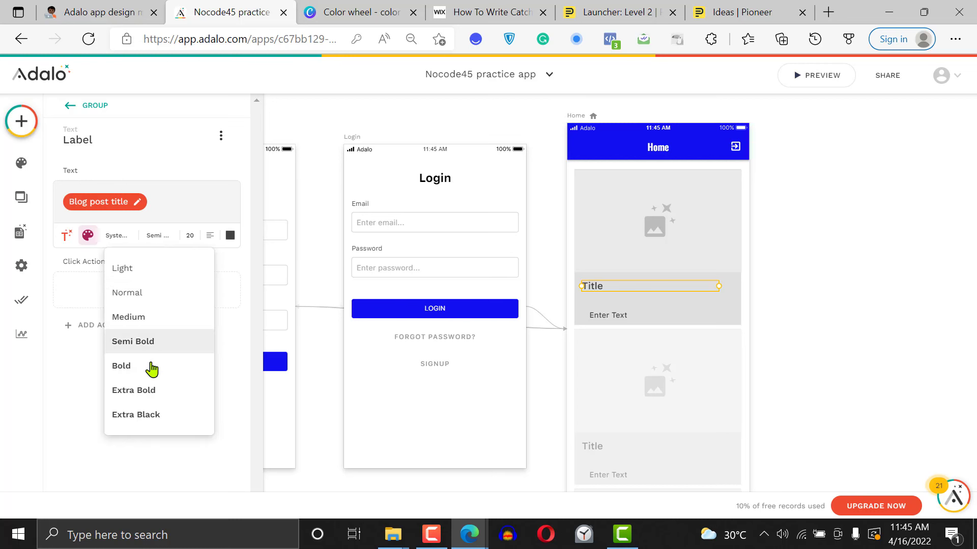
{"action": "left_click", "coordinate": [151, 364]}
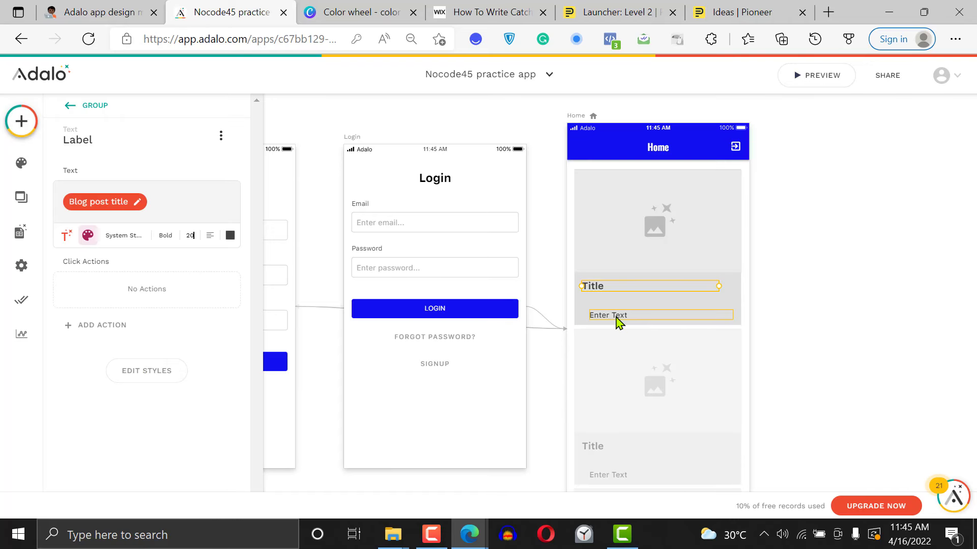
Align the card's lower text beneath the title and replace its placeholder with the current Blog post's Except field as magic text
{"action": "left_click_drag", "start_coordinate": [615, 317], "coordinate": [610, 312]}
{"action": "triple_click", "coordinate": [108, 199]}
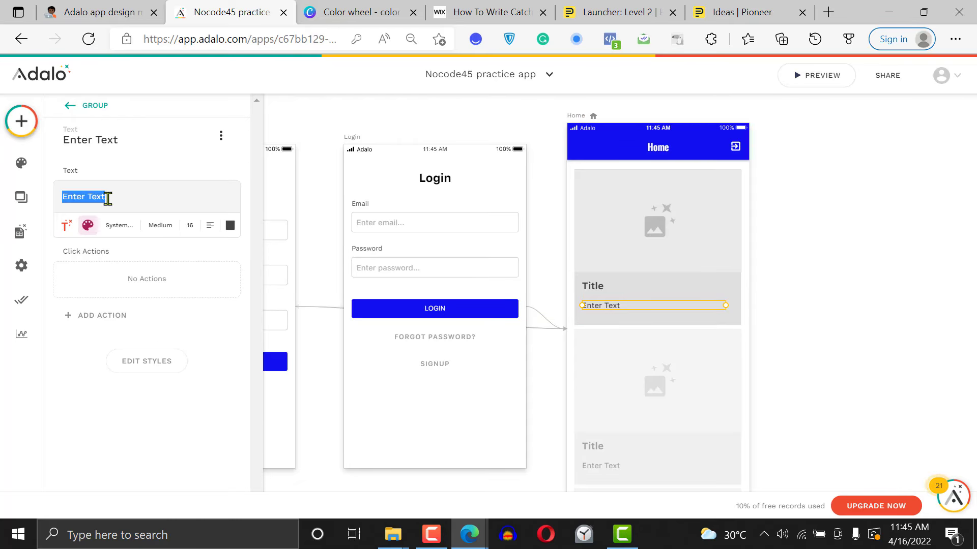
{"action": "key", "text": "BackSpace"}
{"action": "left_click", "coordinate": [66, 230]}
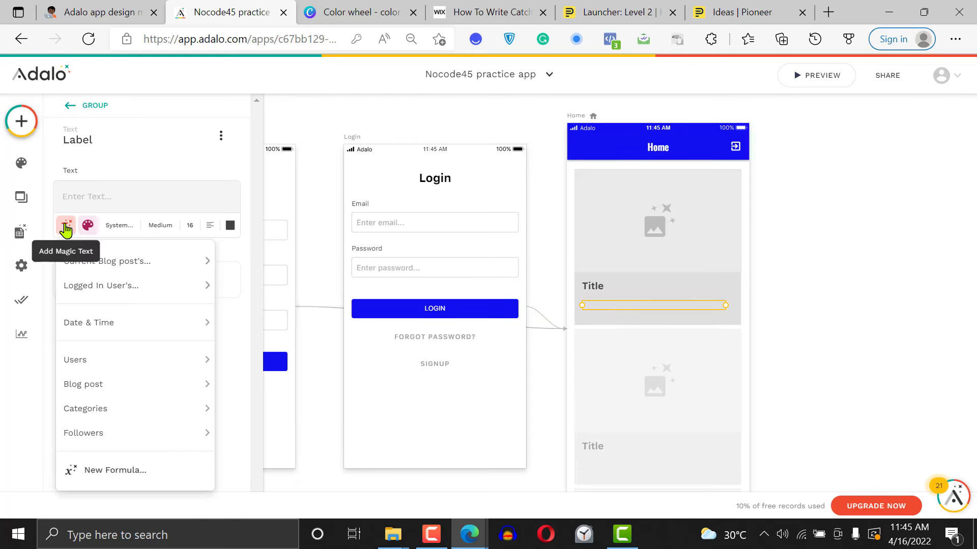
{"action": "mouse_move", "coordinate": [124, 269]}
{"action": "left_click", "coordinate": [285, 311]}
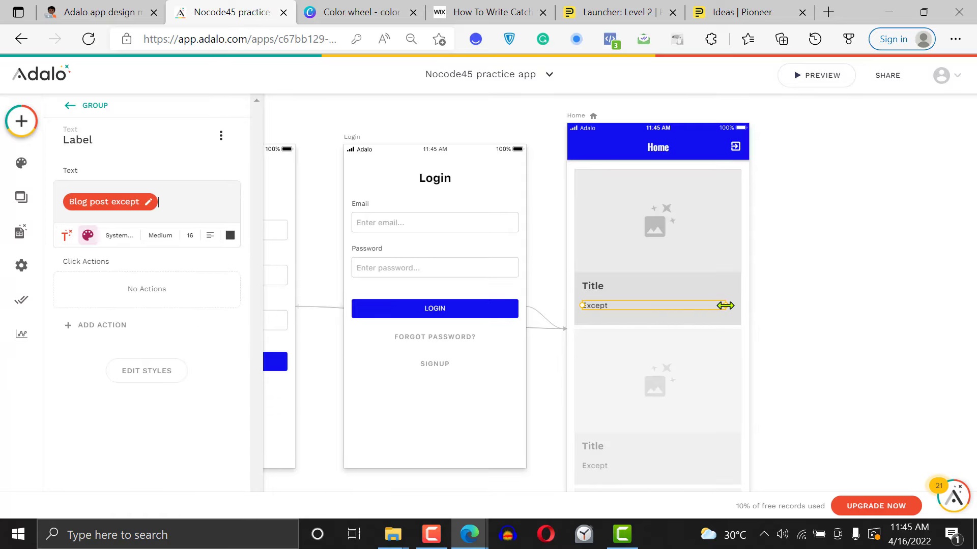
{"action": "left_click_drag", "start_coordinate": [726, 305], "coordinate": [726, 307]}
{"action": "left_click", "coordinate": [816, 286]}
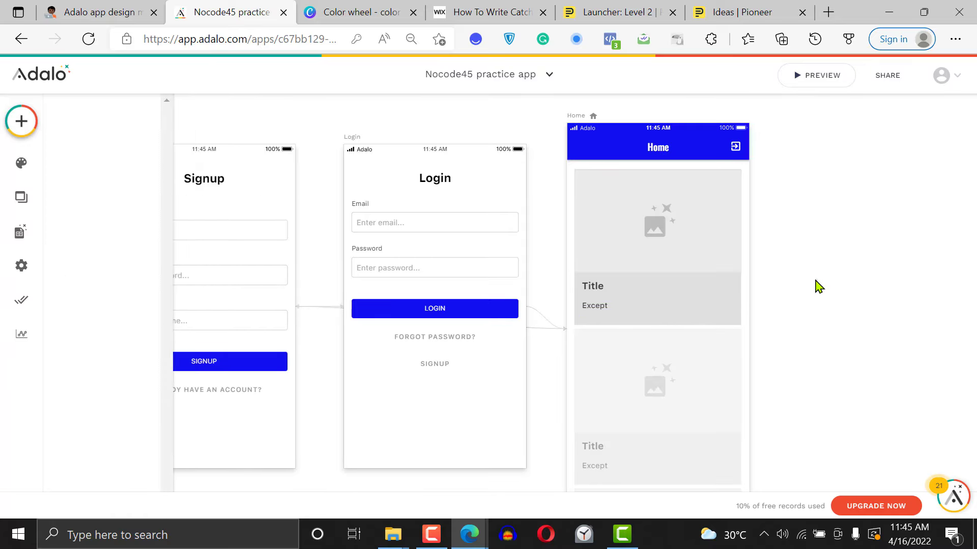
Add another Text component near the card's lower-right corner and shorten it to fit inside the card
{"action": "left_click", "coordinate": [21, 121]}
{"action": "left_click_drag", "start_coordinate": [84, 257], "coordinate": [691, 320]}
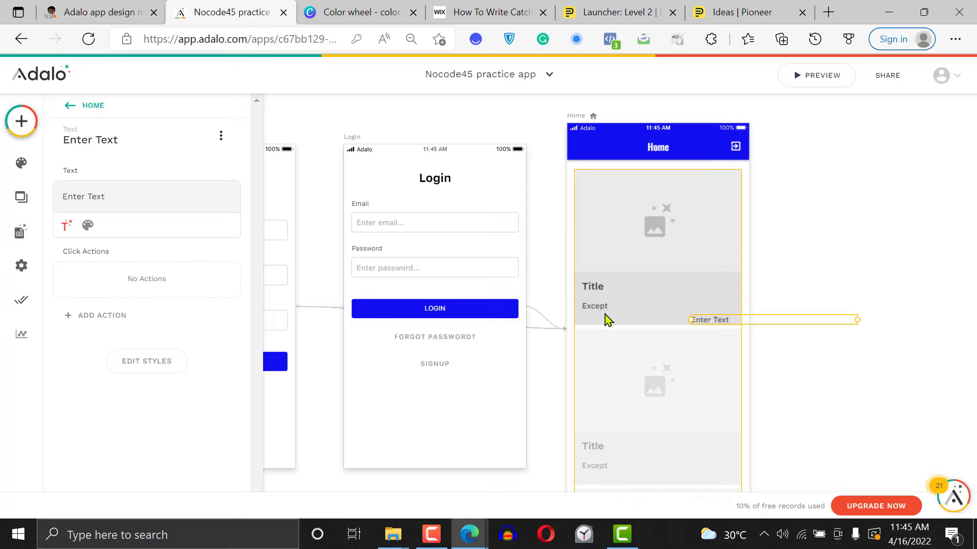
{"action": "left_click_drag", "start_coordinate": [857, 319], "coordinate": [678, 320]}
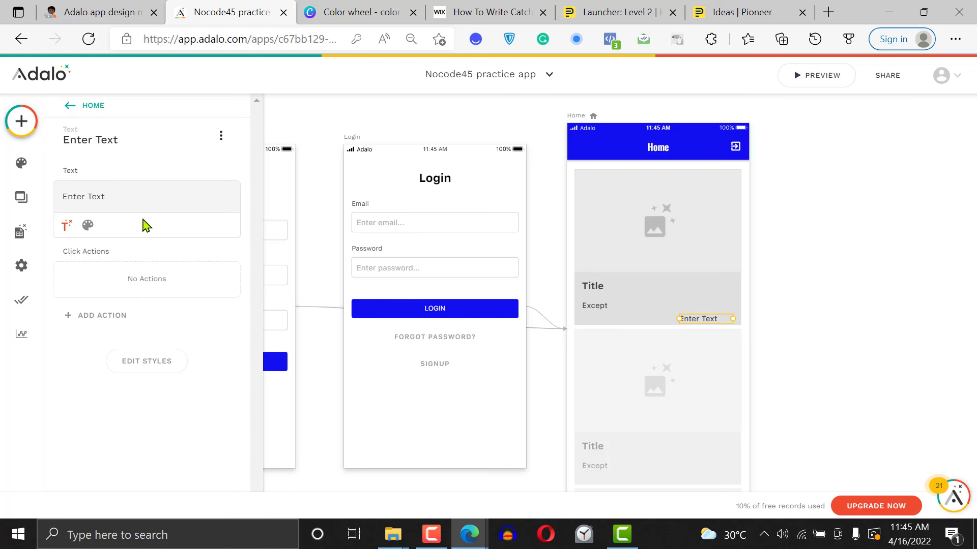
Clear the corner text's placeholder, check which magic text sources it offers, and try to move it up
{"action": "triple_click", "coordinate": [111, 196]}
{"action": "key", "text": "BackSpace"}
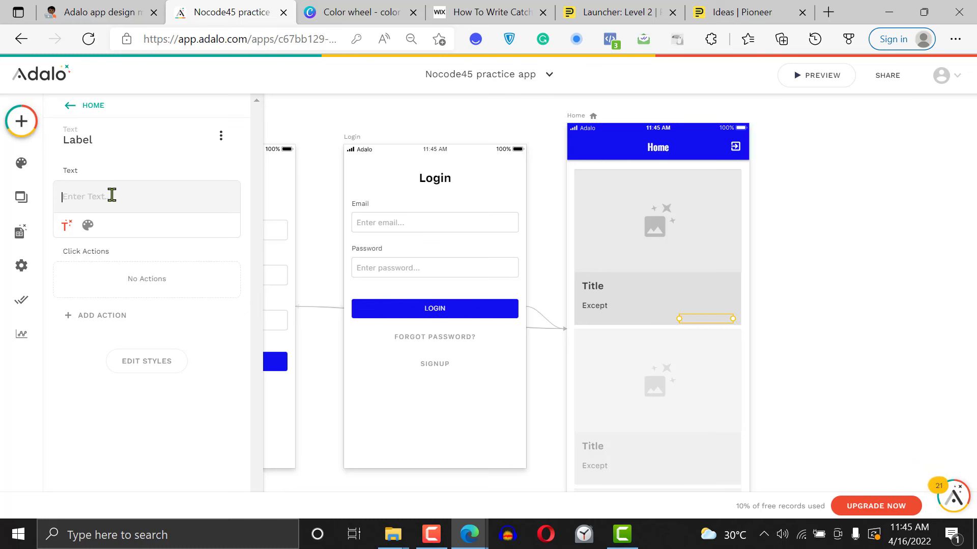
{"action": "left_click", "coordinate": [70, 225]}
{"action": "mouse_move", "coordinate": [157, 269]}
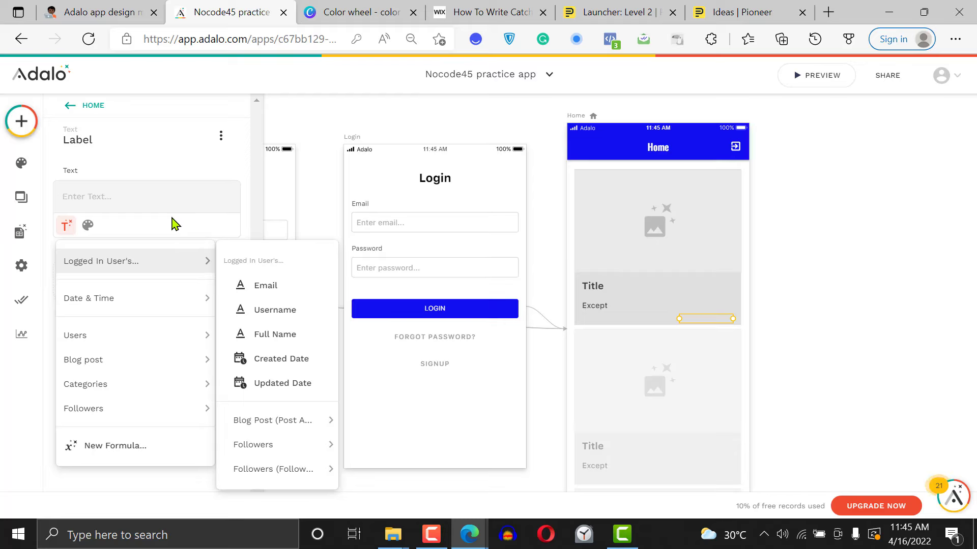
{"action": "left_click", "coordinate": [812, 336]}
{"action": "left_click_drag", "start_coordinate": [710, 322], "coordinate": [712, 308]}
{"action": "left_click", "coordinate": [862, 264]}
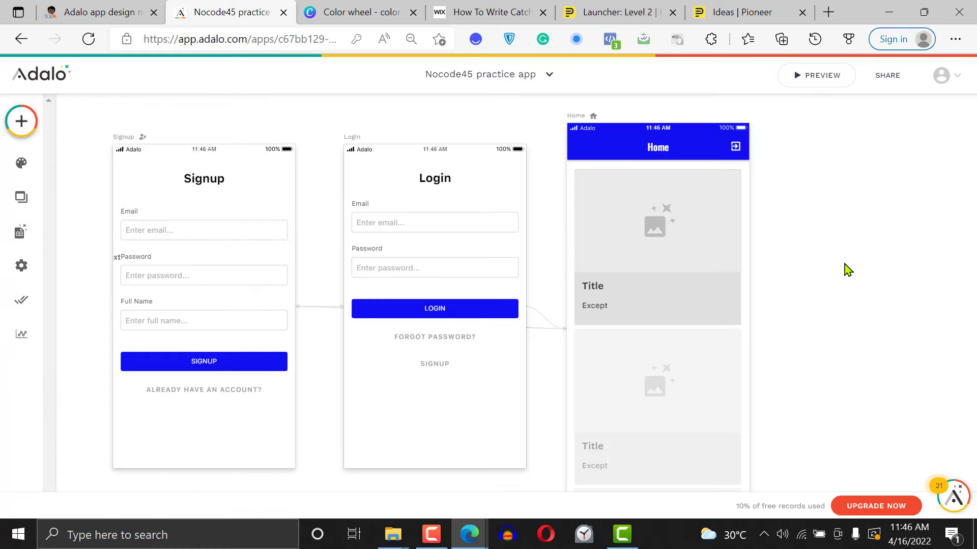
Add a new Text component, narrow it, and place it inside the list card below and to the right of the Except text
{"action": "left_click", "coordinate": [709, 318]}
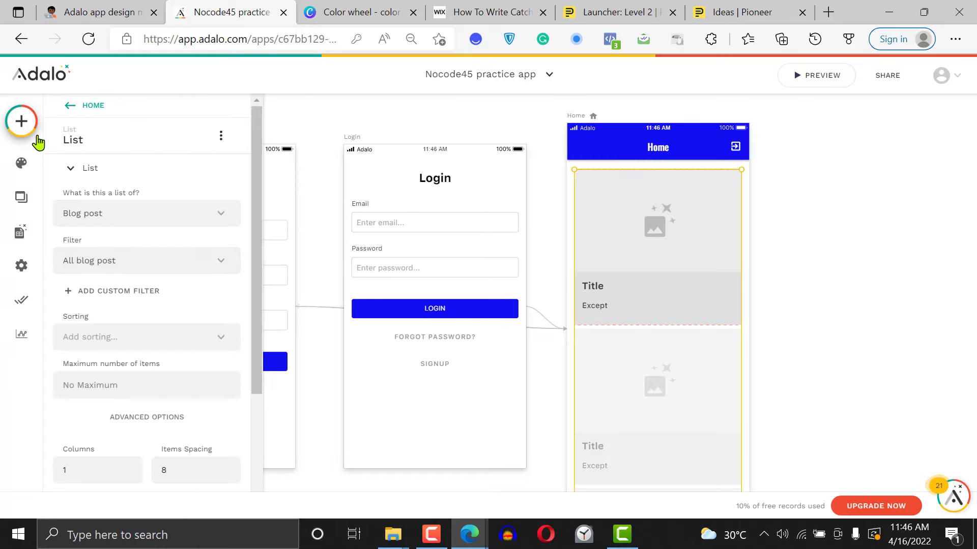
{"action": "left_click", "coordinate": [21, 121]}
{"action": "left_click_drag", "start_coordinate": [107, 277], "coordinate": [675, 306]}
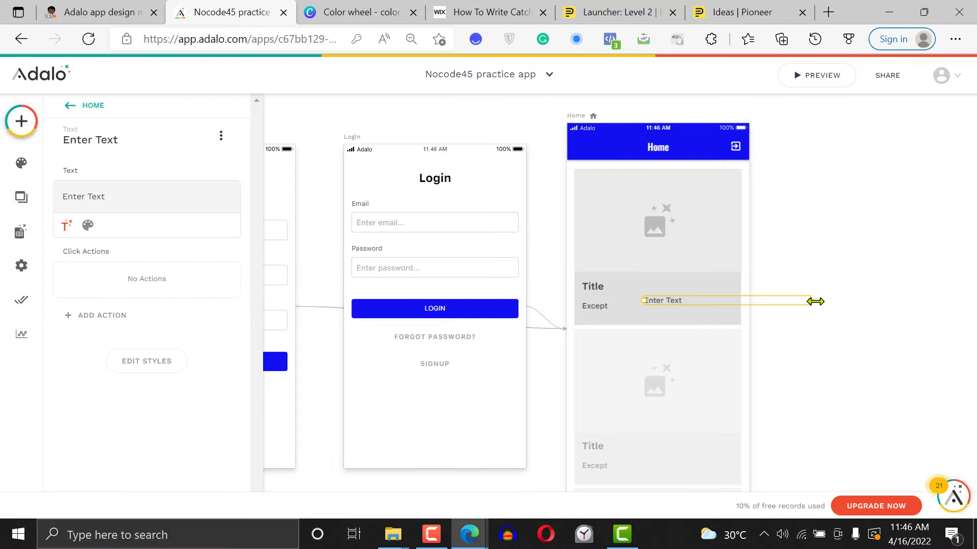
{"action": "left_click_drag", "start_coordinate": [811, 301], "coordinate": [702, 315]}
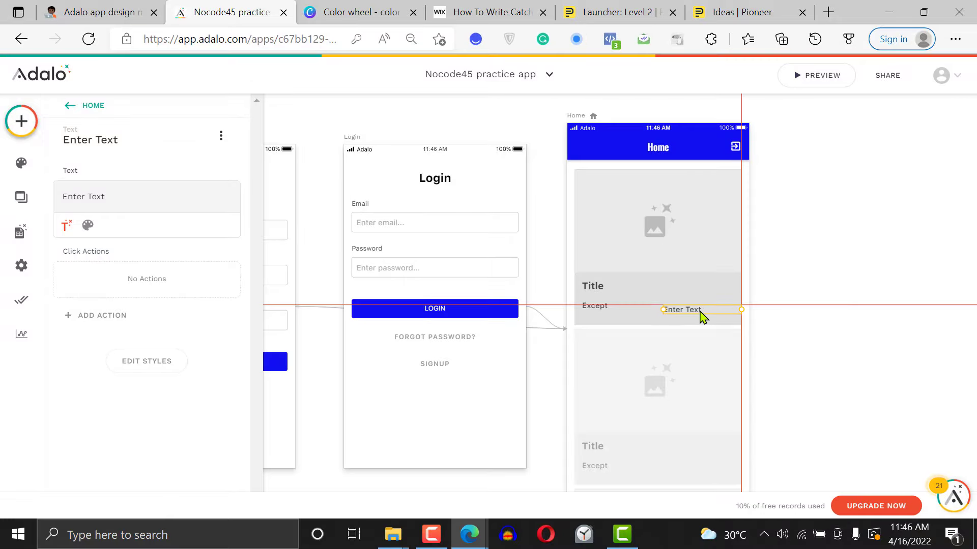
{"action": "left_click_drag", "start_coordinate": [678, 232], "coordinate": [705, 324]}
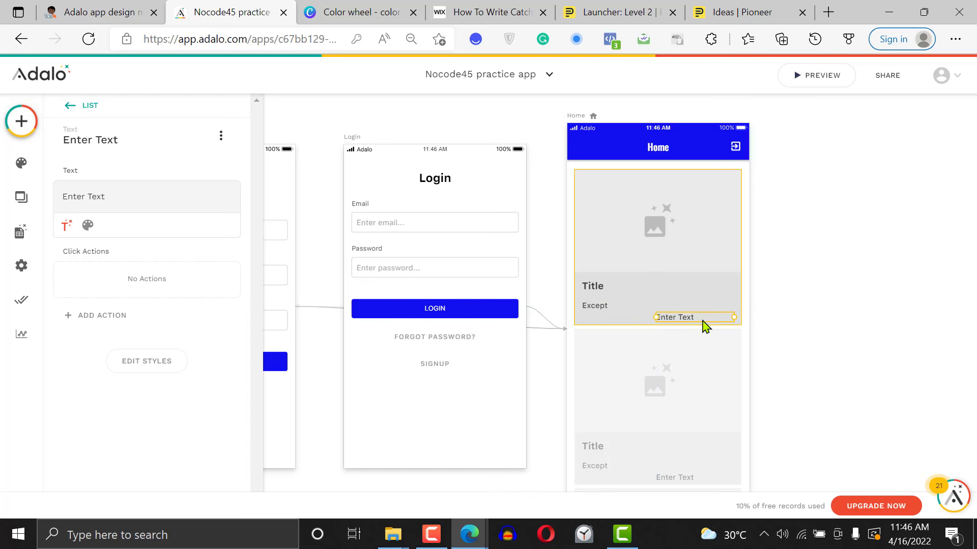
Replace the new corner text's placeholder with the current Blog post's Category Name as magic text
{"action": "triple_click", "coordinate": [106, 197]}
{"action": "key", "text": "BackSpace"}
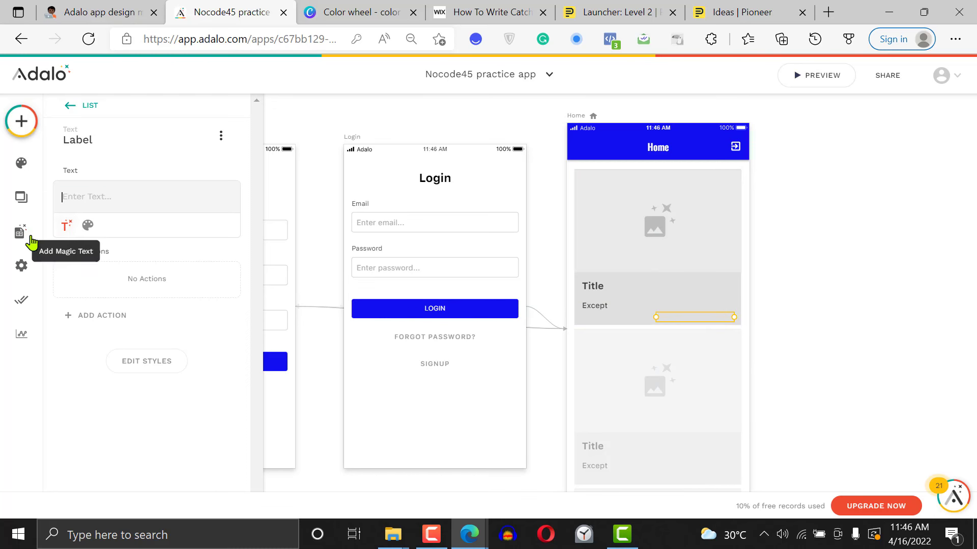
{"action": "left_click", "coordinate": [71, 225]}
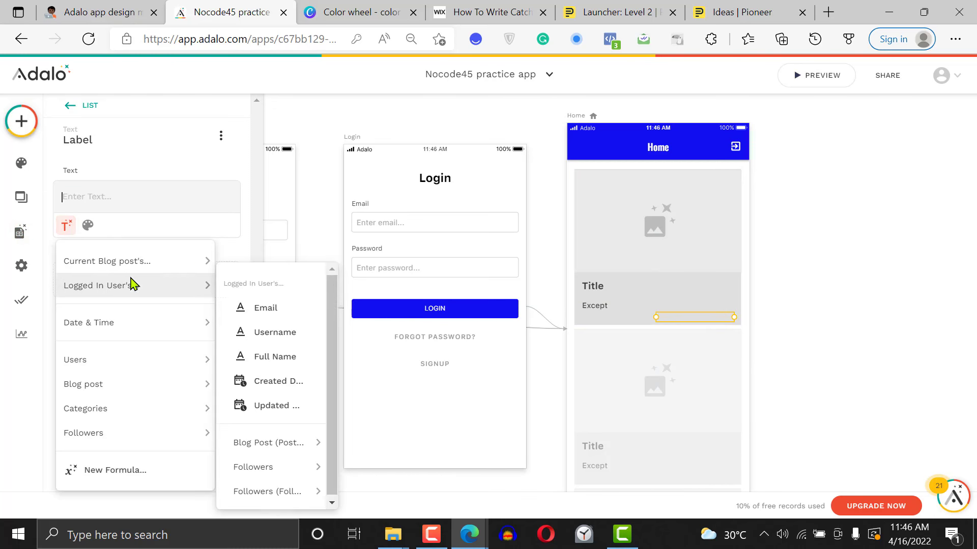
{"action": "mouse_move", "coordinate": [189, 260]}
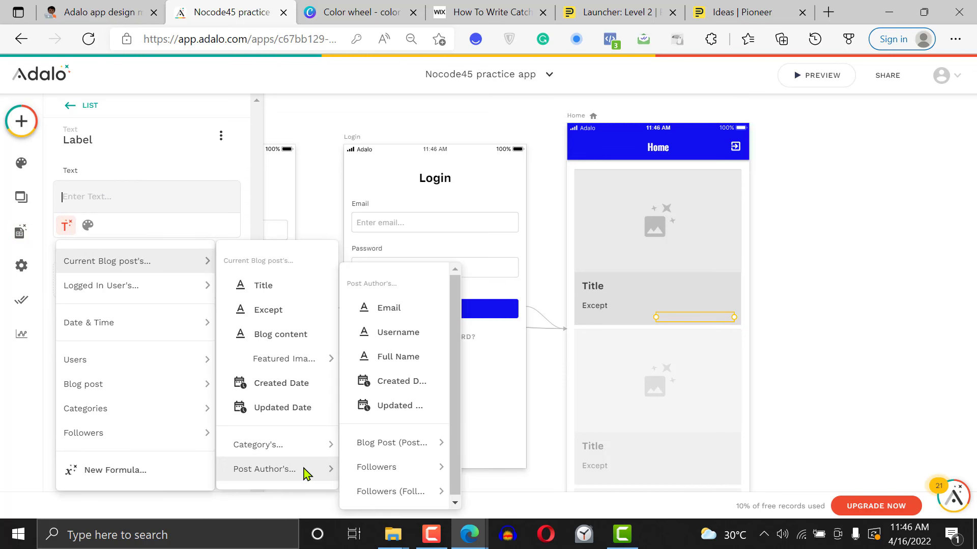
{"action": "mouse_move", "coordinate": [305, 445]}
{"action": "mouse_move", "coordinate": [272, 473]}
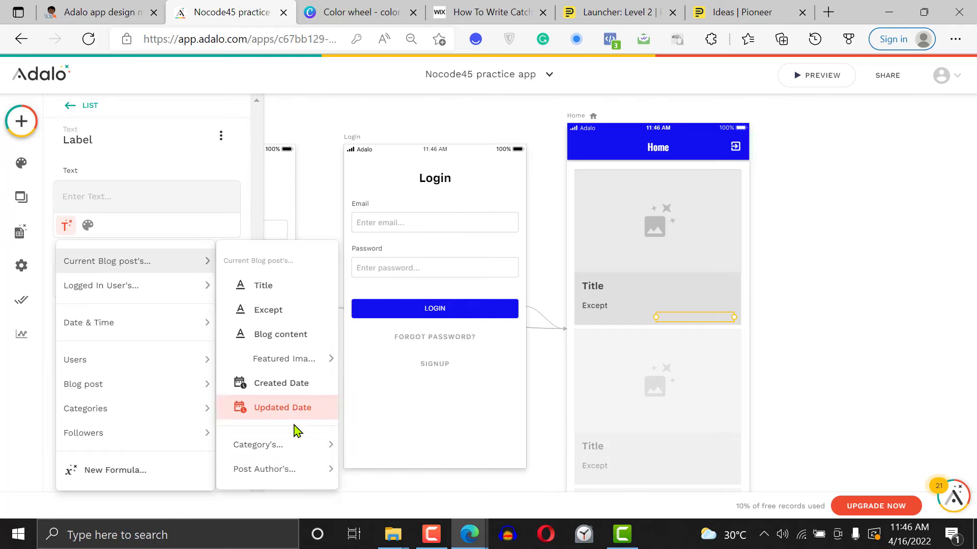
{"action": "mouse_move", "coordinate": [305, 445]}
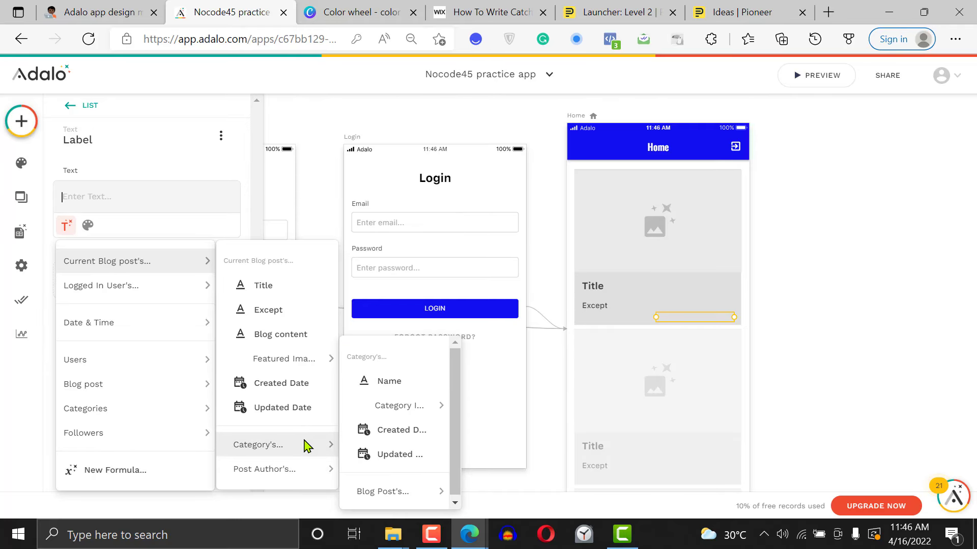
{"action": "left_click", "coordinate": [406, 394]}
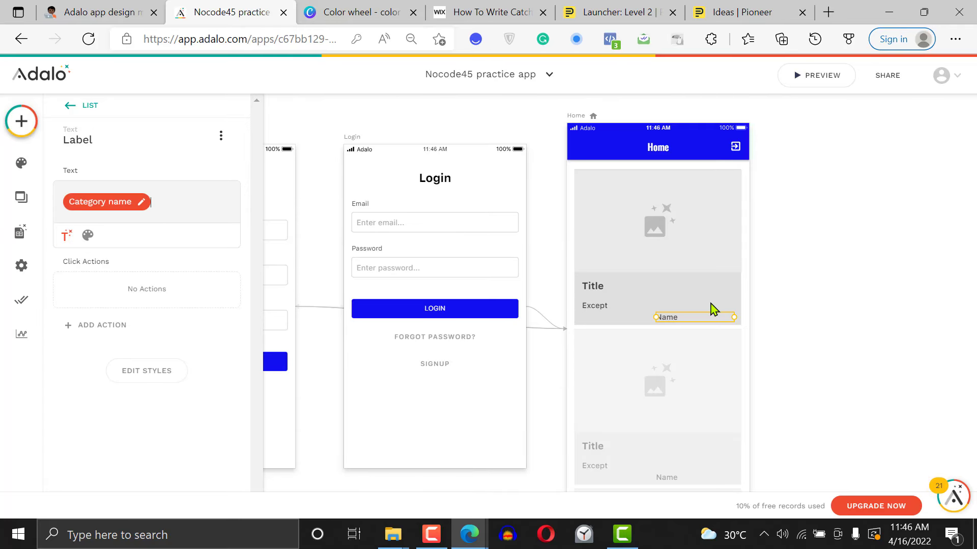
Style the category name text at size 12 with Light weight and right alignment
{"action": "left_click", "coordinate": [88, 239]}
{"action": "left_click", "coordinate": [192, 236]}
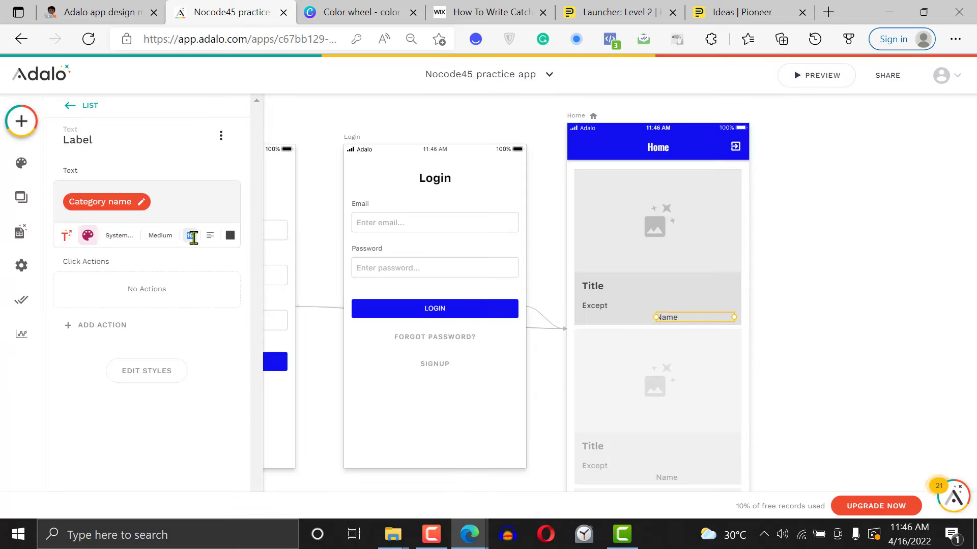
{"action": "type", "text": "12"}
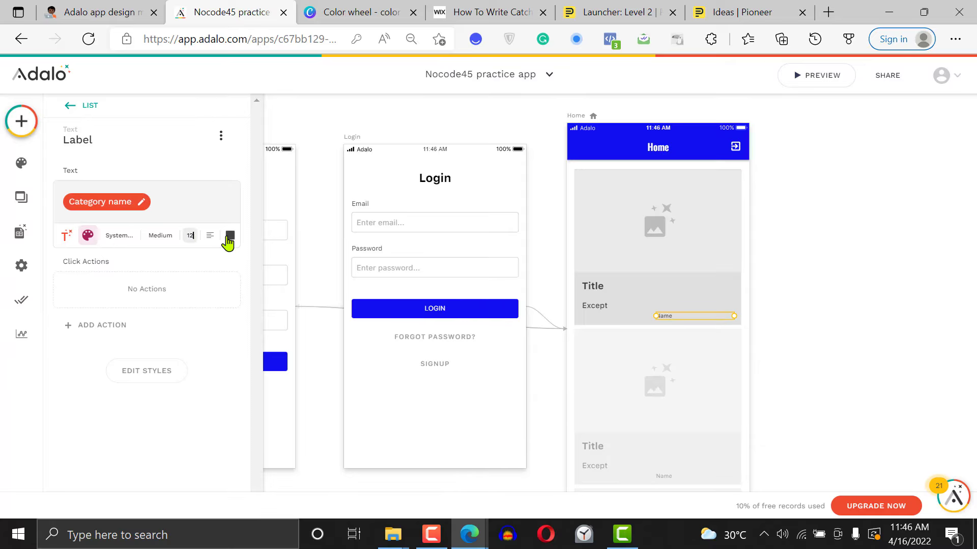
{"action": "left_click", "coordinate": [161, 238]}
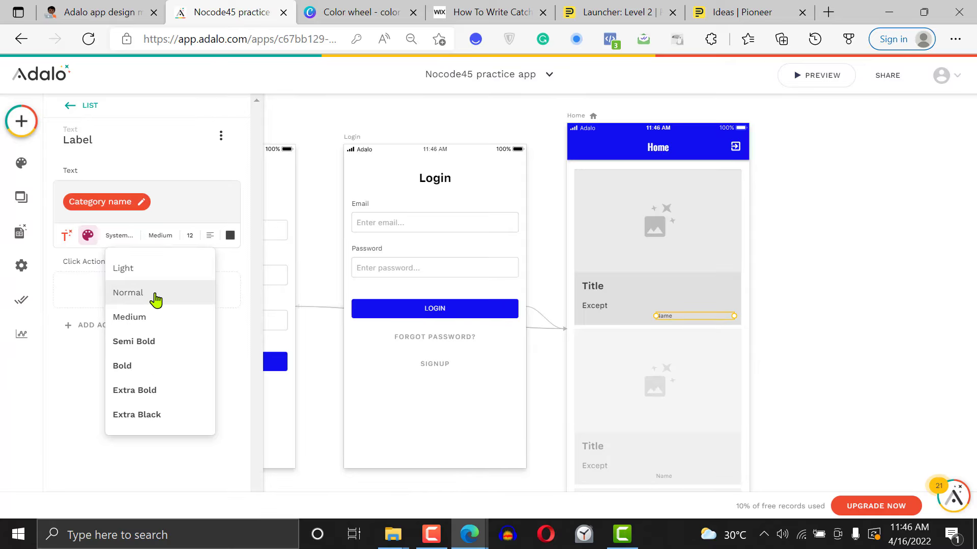
{"action": "left_click", "coordinate": [157, 268]}
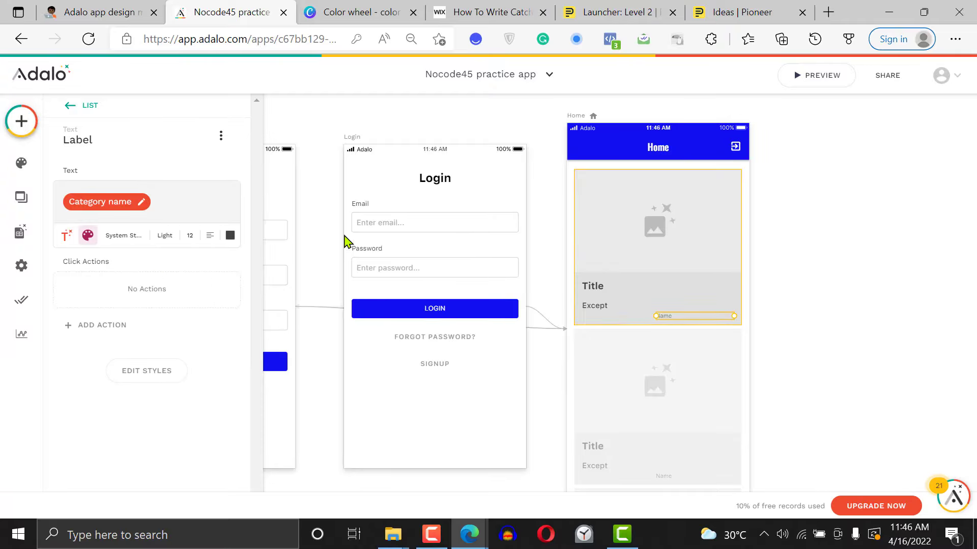
{"action": "left_click", "coordinate": [210, 236]}
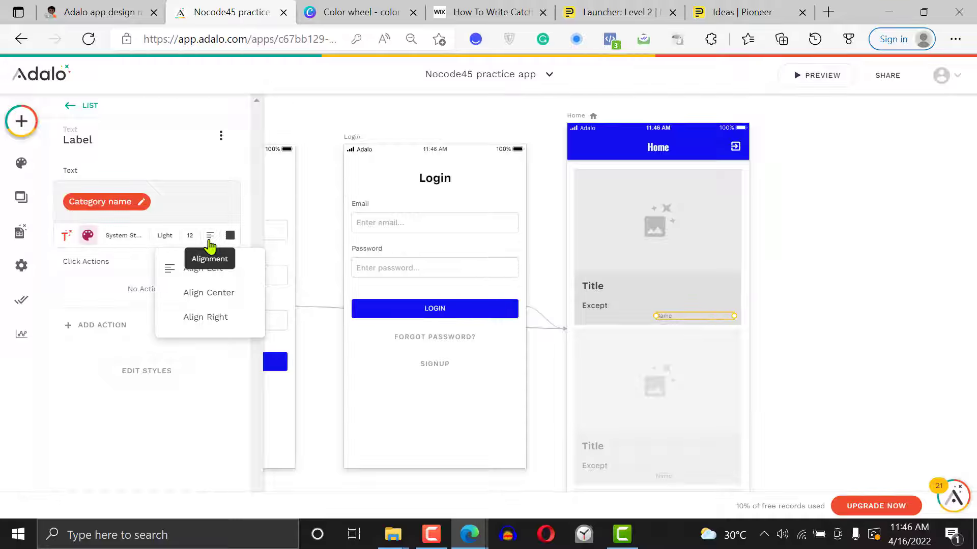
{"action": "left_click", "coordinate": [224, 318]}
{"action": "left_click", "coordinate": [848, 290]}
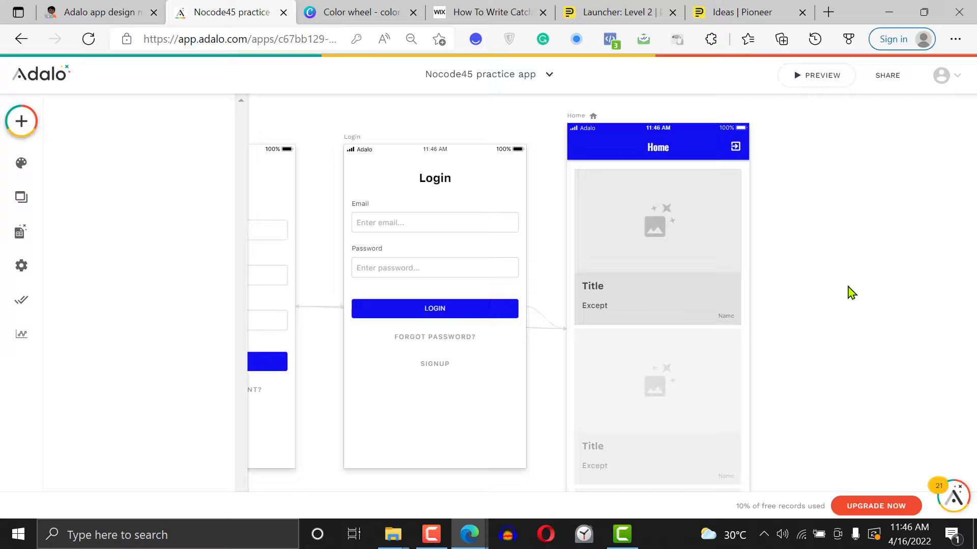
Enable the border on the list card's background rectangle
{"action": "left_click", "coordinate": [597, 314]}
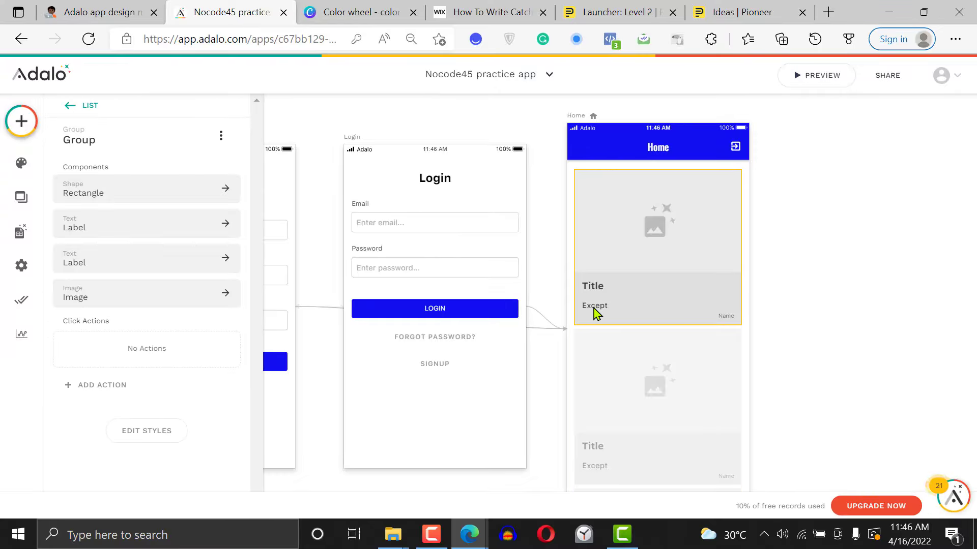
{"action": "left_click", "coordinate": [697, 299]}
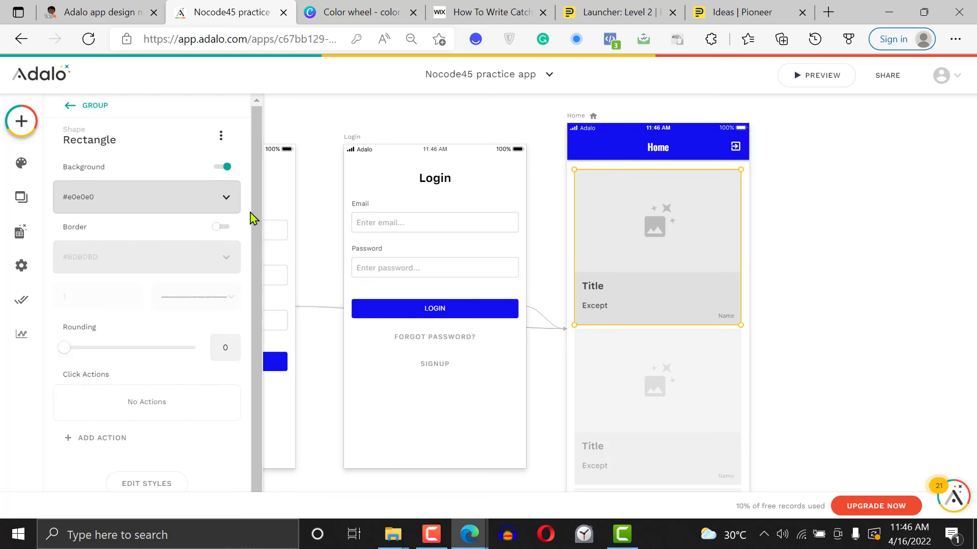
{"action": "left_click_drag", "start_coordinate": [249, 212], "coordinate": [252, 215]}
{"action": "left_click", "coordinate": [223, 227]}
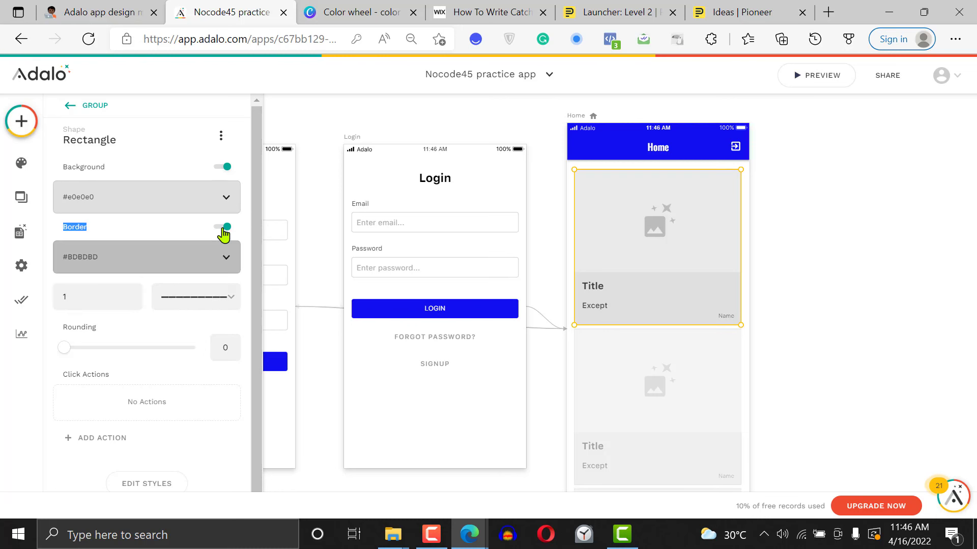
{"action": "left_click", "coordinate": [864, 261]}
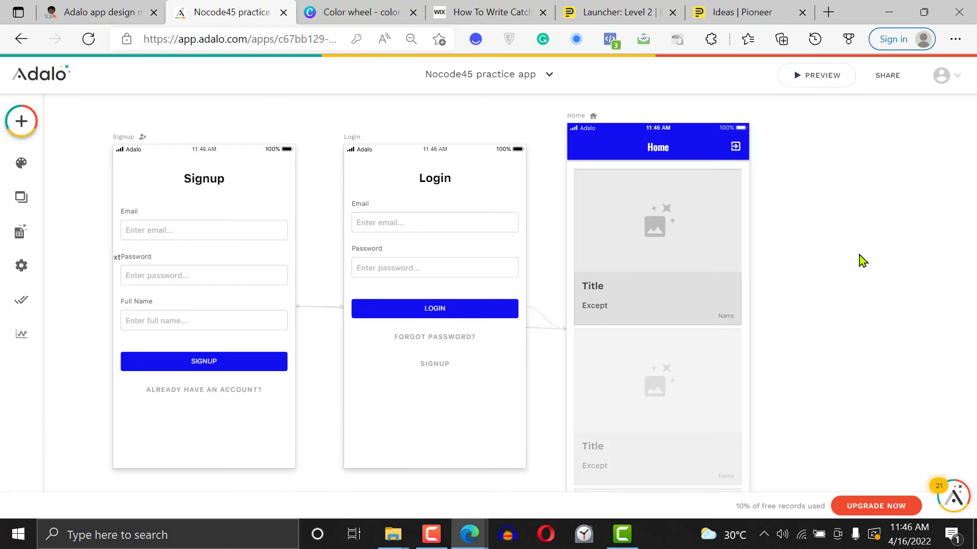
Reopen the card's background rectangle from its group and turn its border off
{"action": "left_click", "coordinate": [680, 266]}
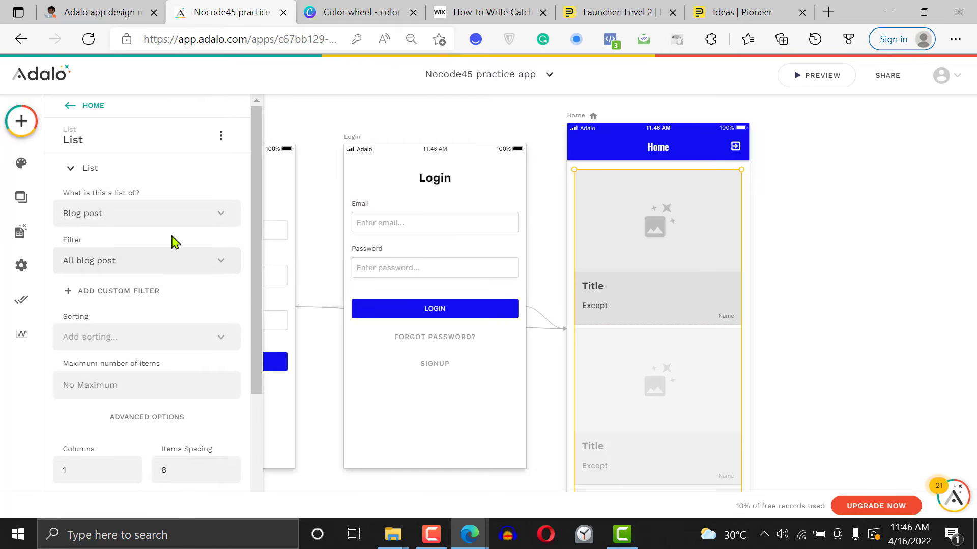
{"action": "left_click", "coordinate": [660, 248]}
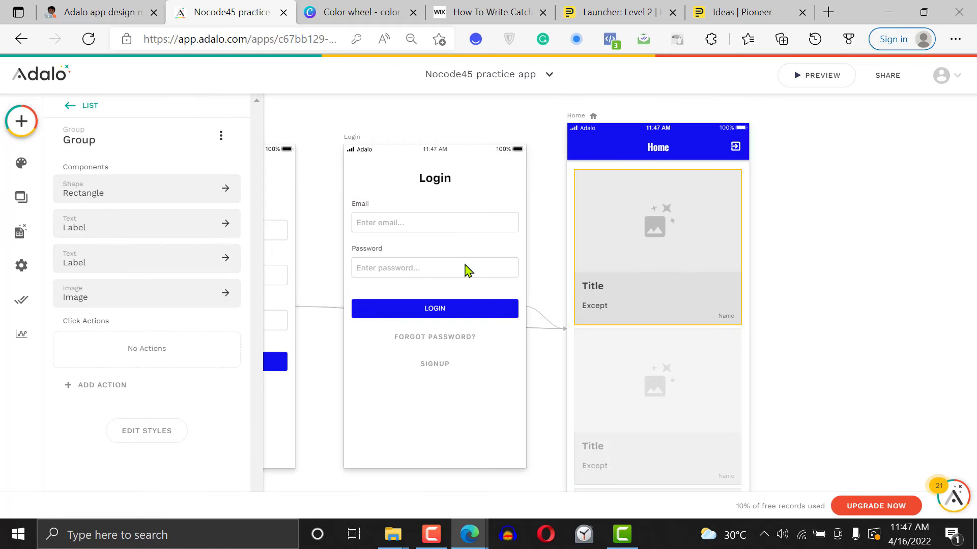
{"action": "left_click", "coordinate": [98, 224]}
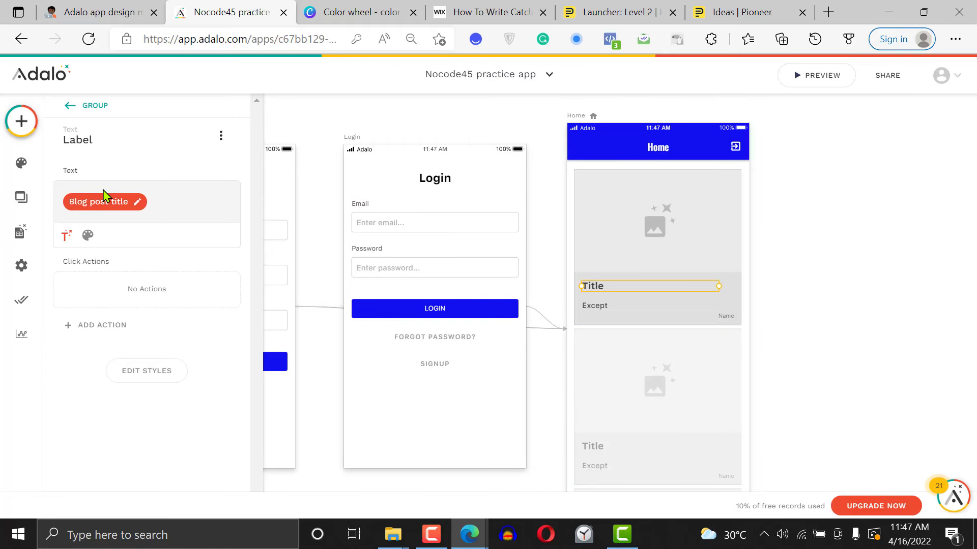
{"action": "left_click", "coordinate": [70, 105]}
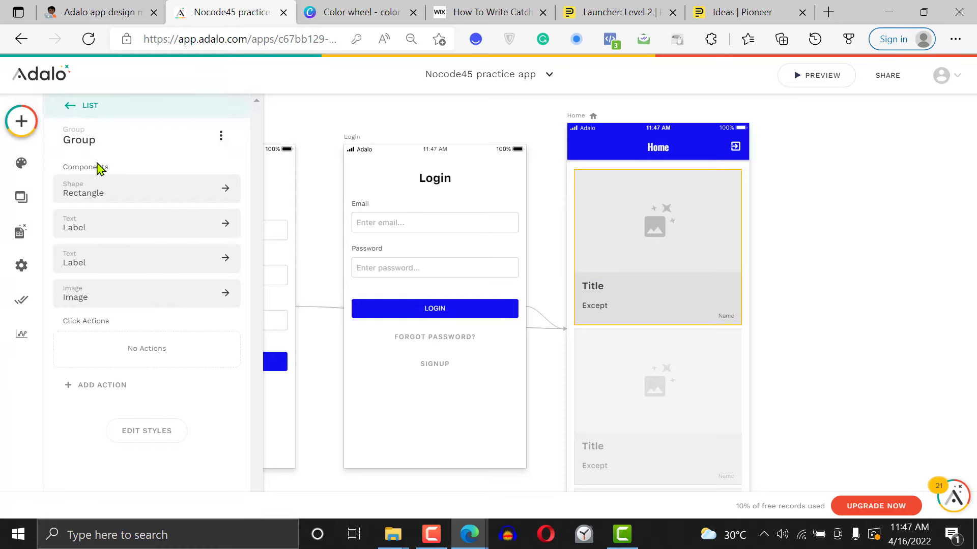
{"action": "left_click", "coordinate": [102, 196]}
{"action": "left_click", "coordinate": [227, 229]}
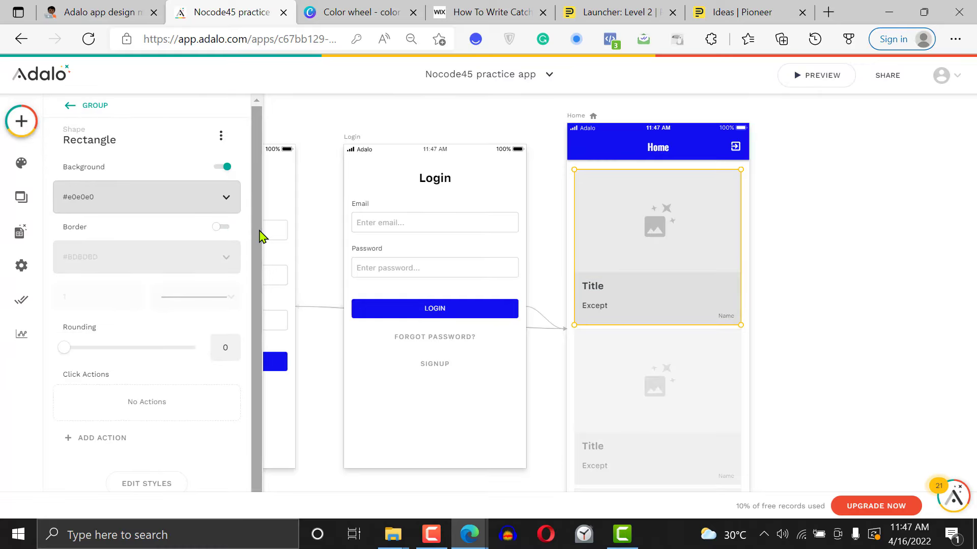
Turn the card rectangle's border back on and enable its shadow
{"action": "left_click", "coordinate": [223, 229]}
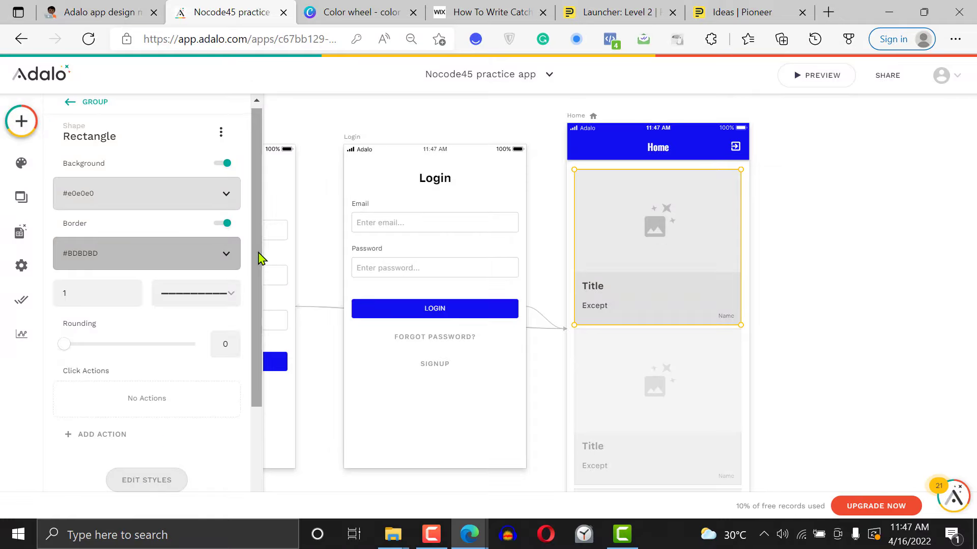
{"action": "scroll", "coordinate": [259, 258], "scroll_direction": "down", "scroll_amount": 3}
{"action": "left_click", "coordinate": [126, 467]}
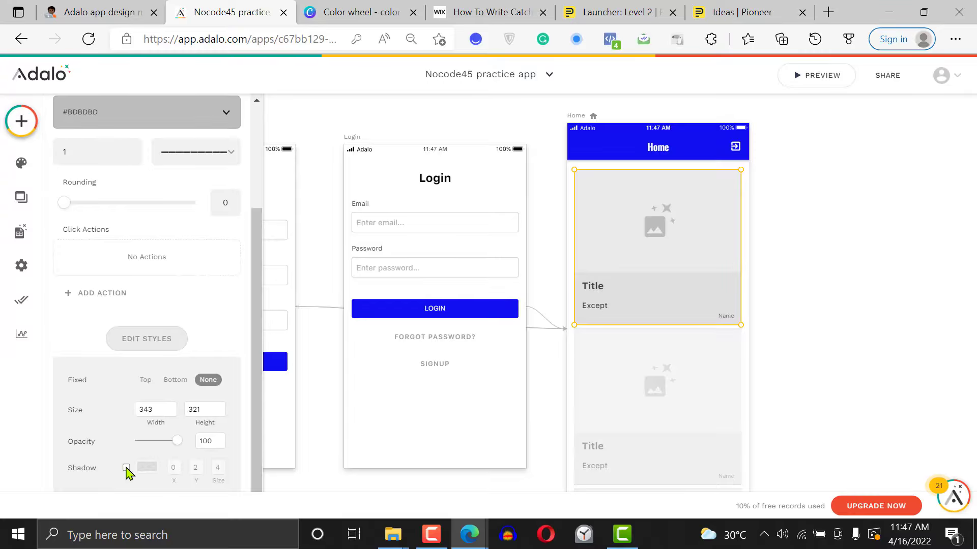
{"action": "left_click", "coordinate": [868, 299]}
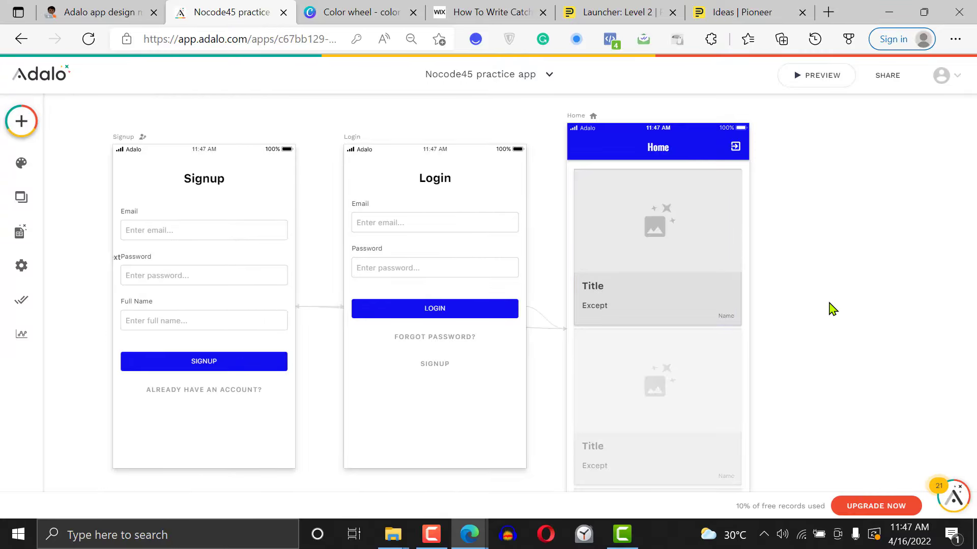
Set the Blog post list's items spacing to 10
{"action": "left_click", "coordinate": [593, 255]}
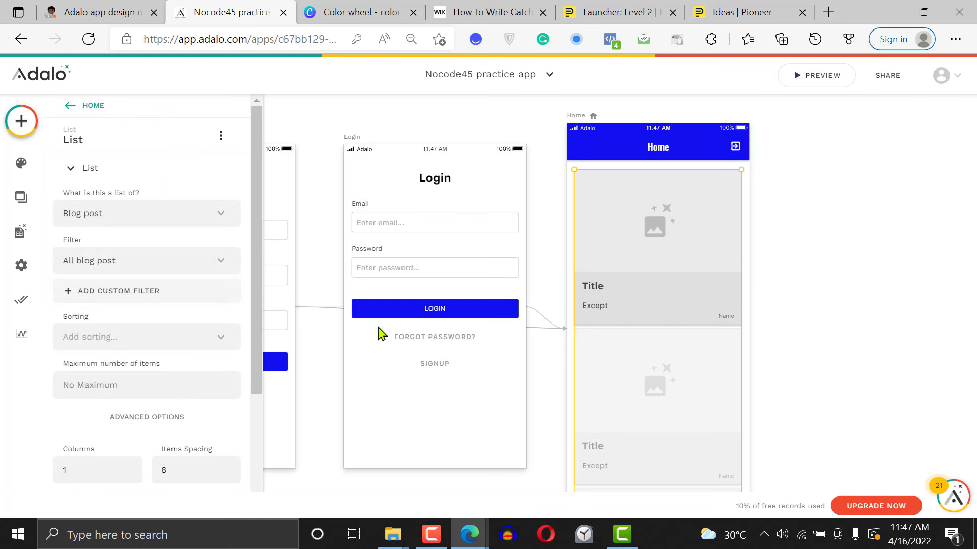
{"action": "scroll", "coordinate": [214, 380], "scroll_direction": "down", "scroll_amount": 3}
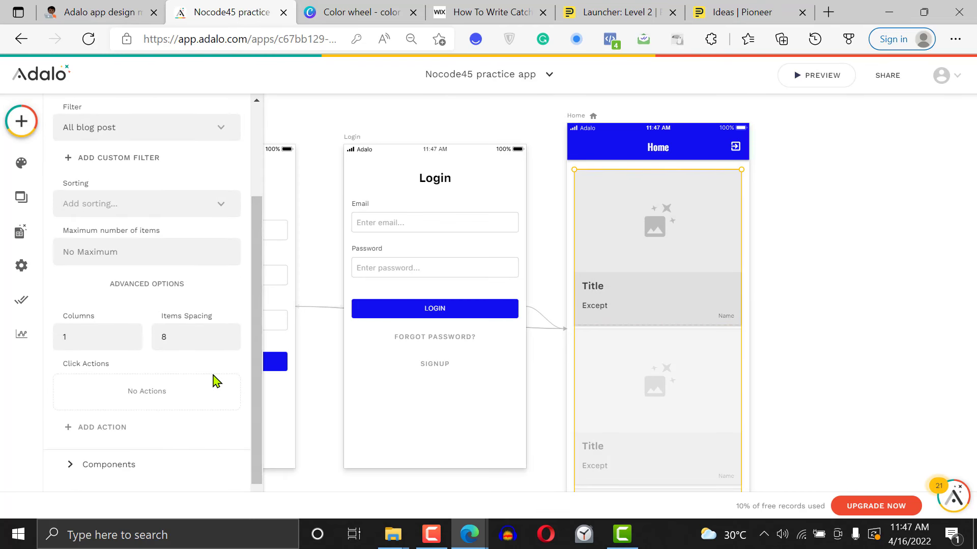
{"action": "left_click", "coordinate": [815, 264]}
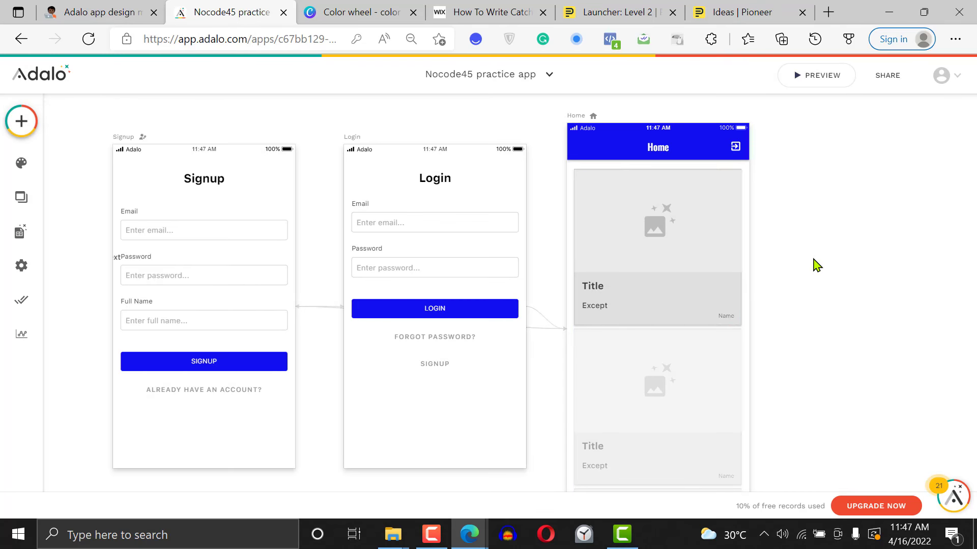
{"action": "left_click", "coordinate": [627, 224]}
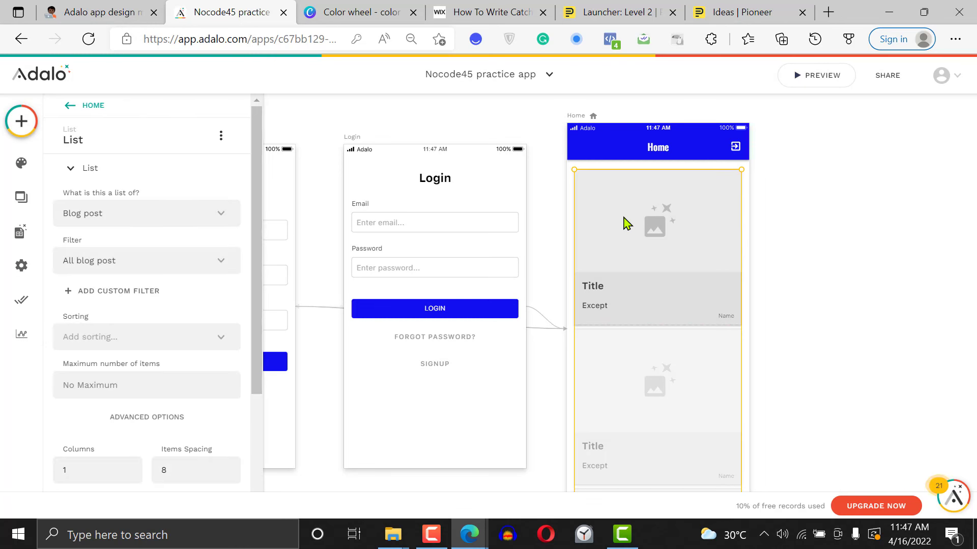
{"action": "left_click_drag", "start_coordinate": [258, 312], "coordinate": [261, 462]}
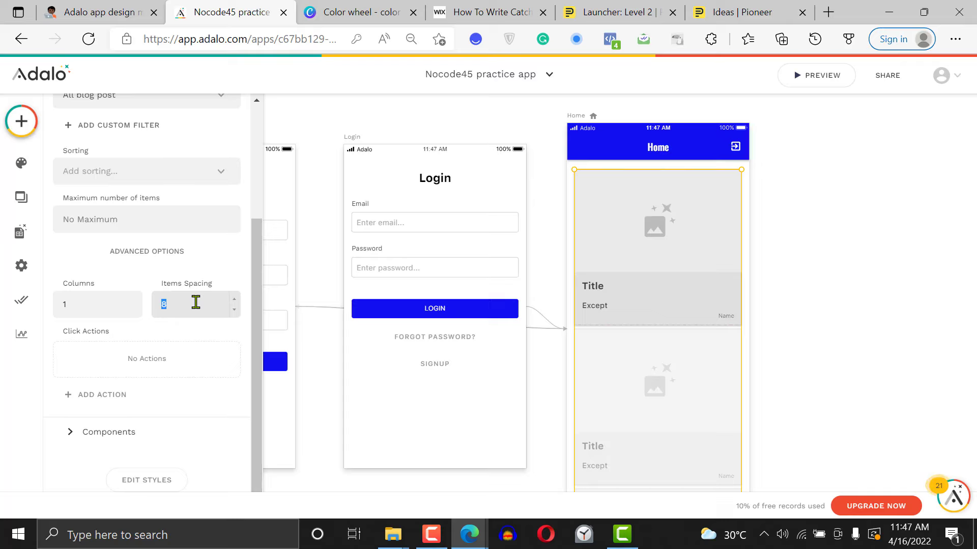
{"action": "type", "text": "10"}
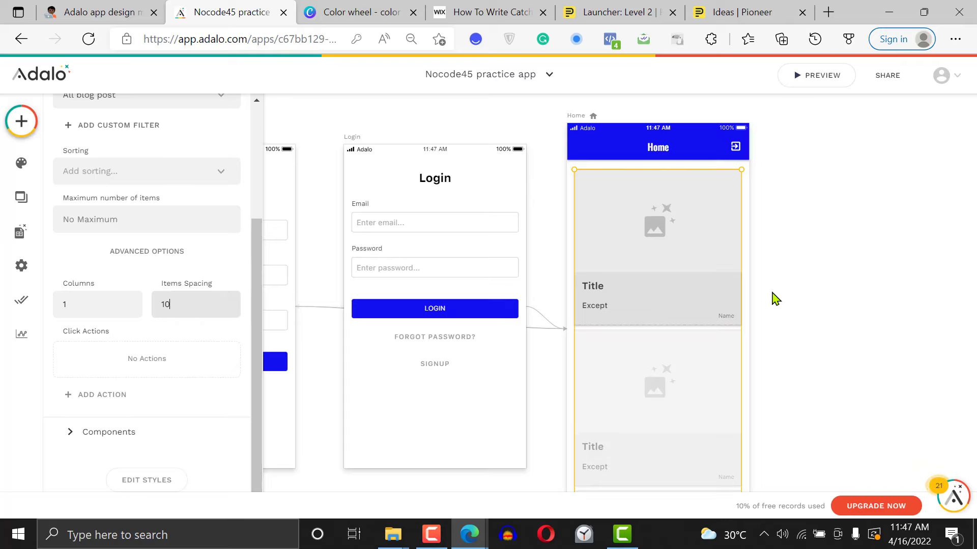
{"action": "left_click", "coordinate": [814, 282]}
Change the background colour of the Blog post card's rectangle to the white Default Background
{"action": "left_click", "coordinate": [663, 286]}
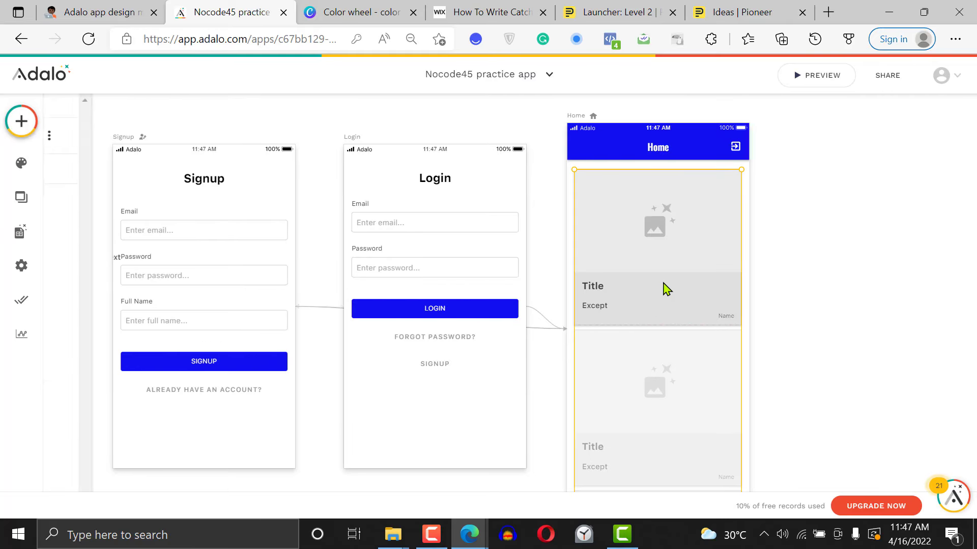
{"action": "left_click_drag", "start_coordinate": [263, 283], "coordinate": [257, 407]}
{"action": "left_click", "coordinate": [131, 440]}
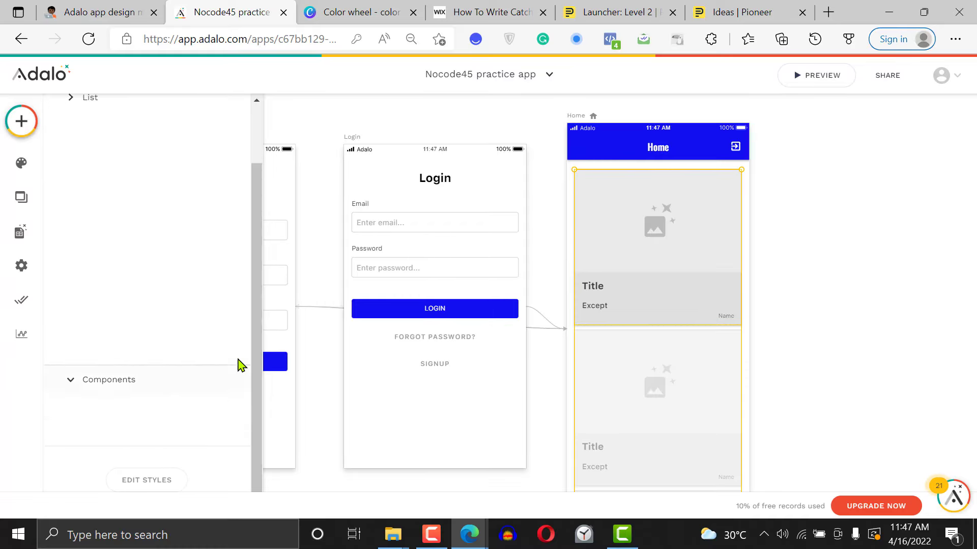
{"action": "left_click", "coordinate": [152, 237]}
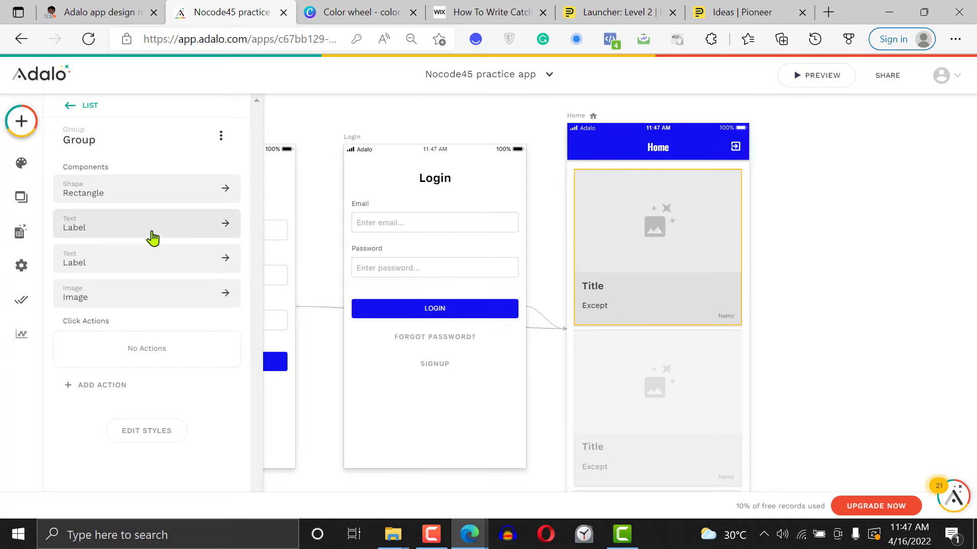
{"action": "left_click", "coordinate": [121, 187]}
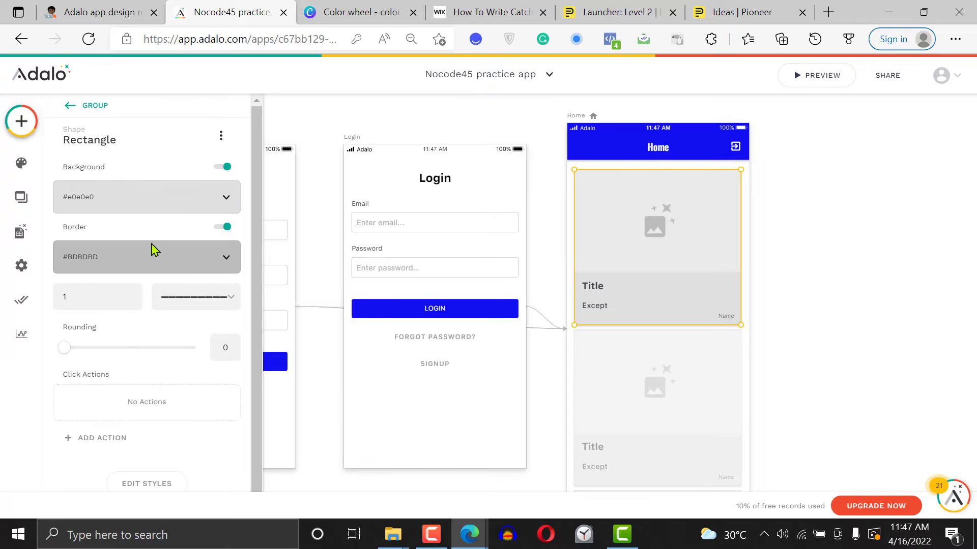
{"action": "left_click", "coordinate": [173, 200]}
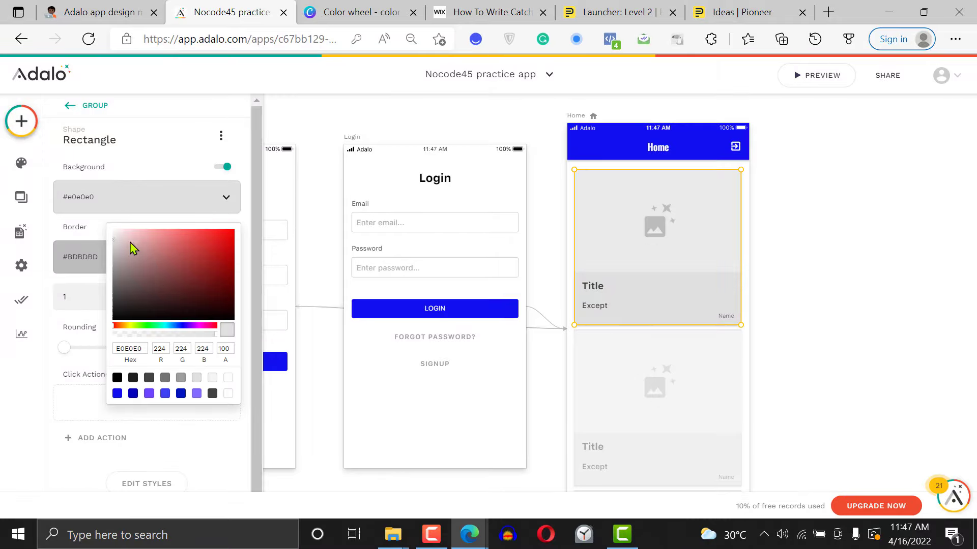
{"action": "left_click_drag", "start_coordinate": [114, 246], "coordinate": [111, 234]}
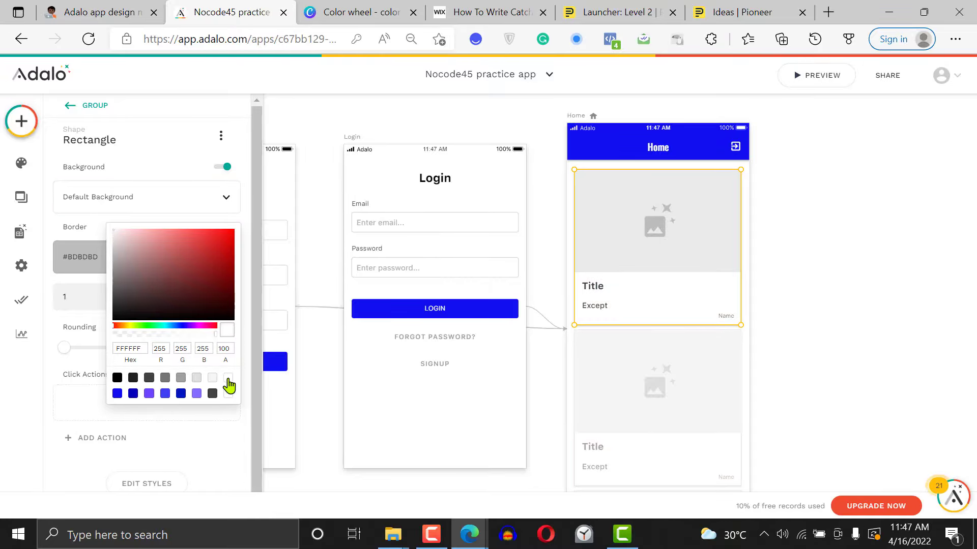
{"action": "left_click", "coordinate": [821, 245]}
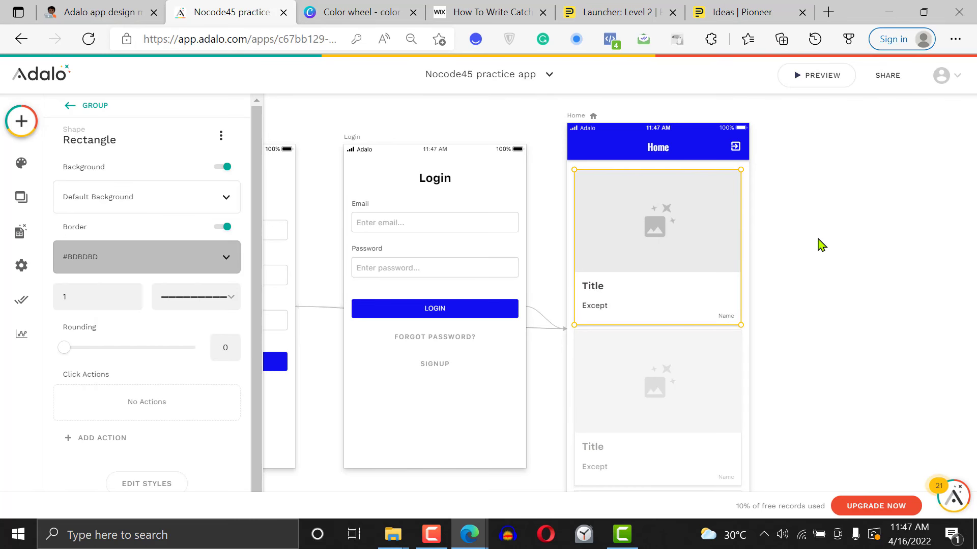
{"action": "left_click", "coordinate": [821, 246]}
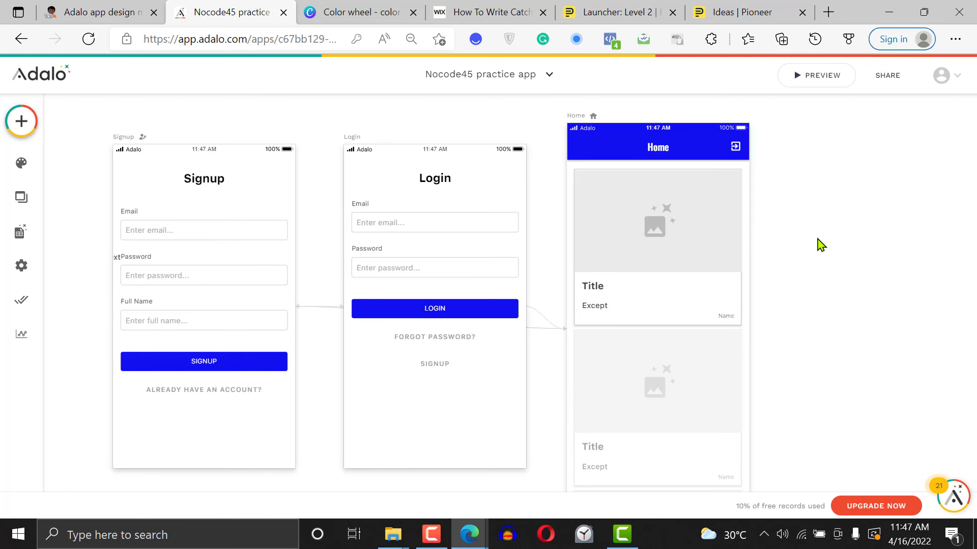
Set the border colour of the Blog post card's rectangle to Primary Dark
{"action": "left_click", "coordinate": [696, 262]}
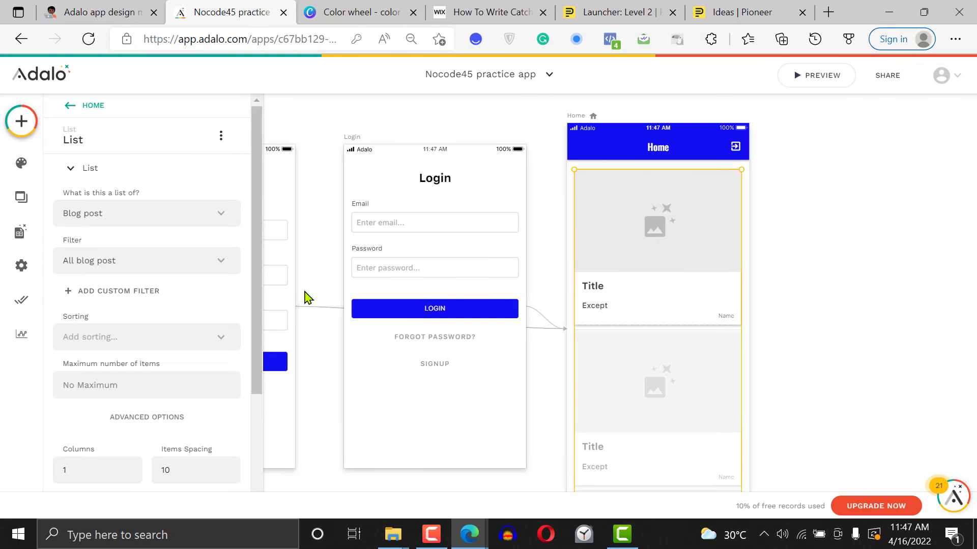
{"action": "left_click_drag", "start_coordinate": [261, 305], "coordinate": [246, 484]}
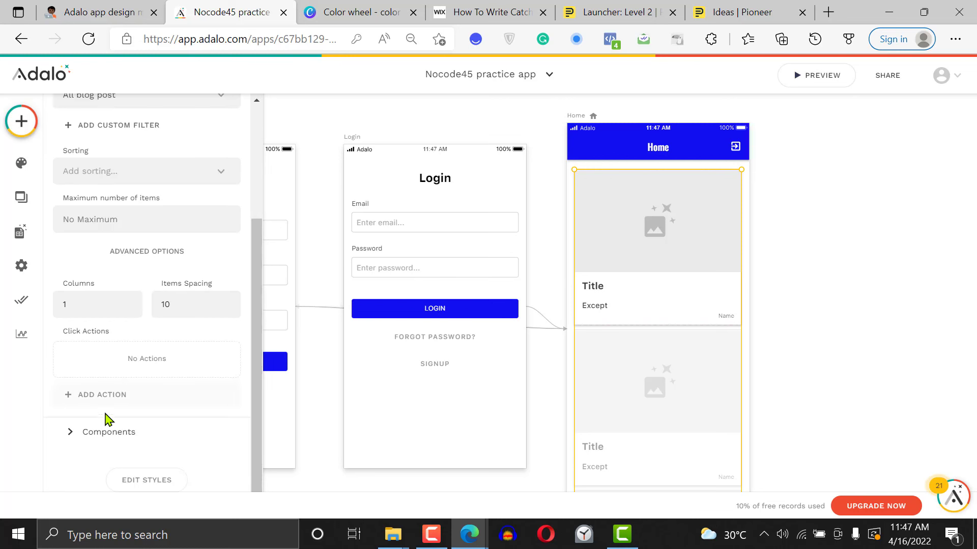
{"action": "left_click", "coordinate": [110, 438]}
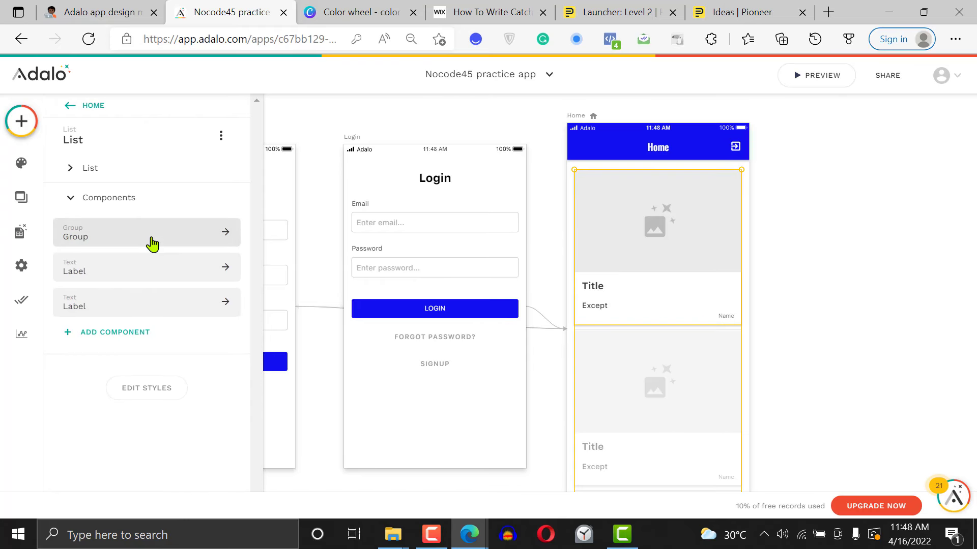
{"action": "left_click", "coordinate": [150, 237]}
{"action": "left_click", "coordinate": [142, 192]}
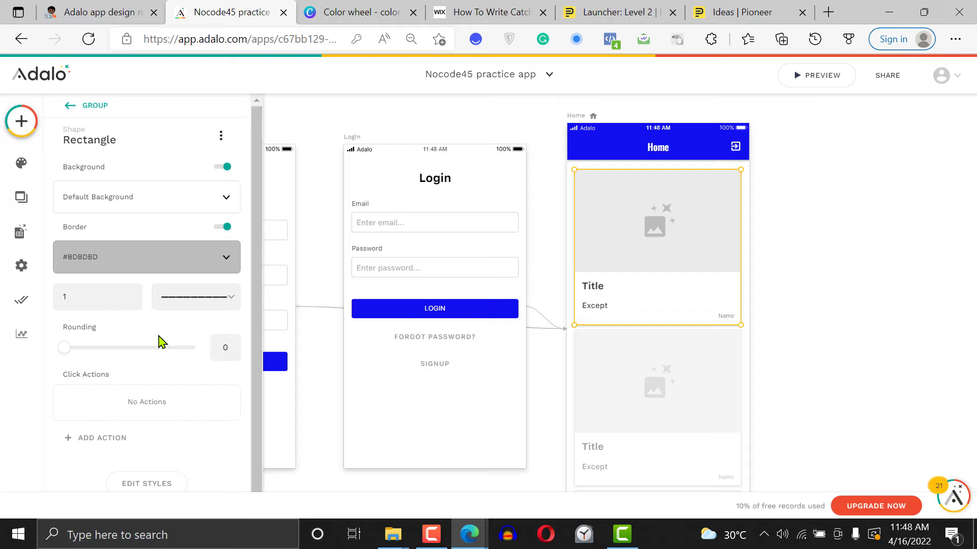
{"action": "left_click", "coordinate": [106, 253]}
{"action": "left_click", "coordinate": [132, 453]}
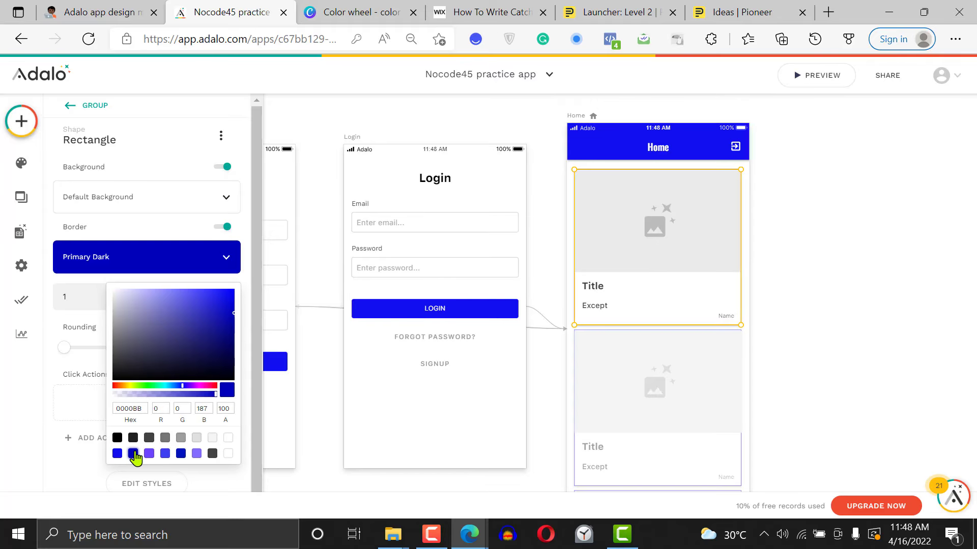
{"action": "left_click", "coordinate": [887, 220]}
{"action": "left_click", "coordinate": [888, 220]}
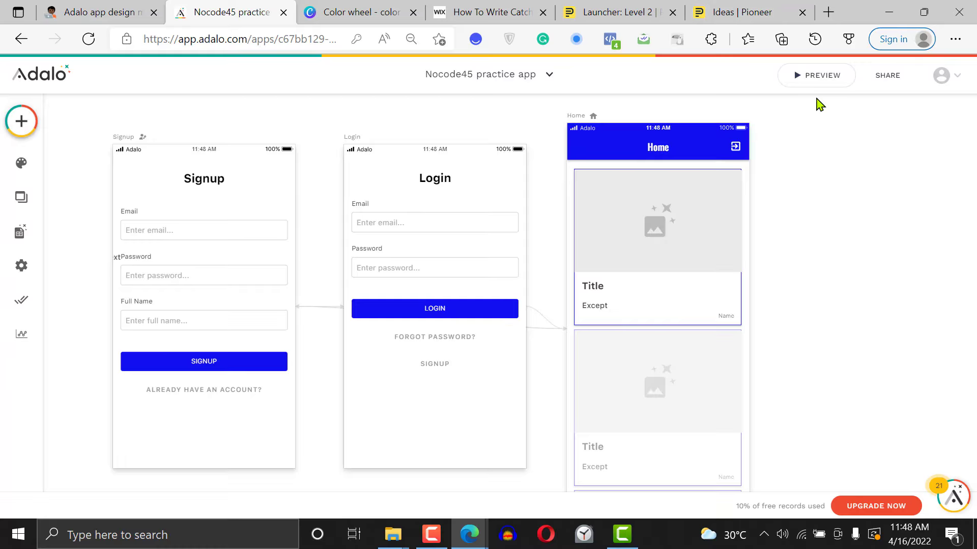
Preview the app and look through the blog post cards on the Home screen, then close the preview
{"action": "left_click", "coordinate": [822, 79]}
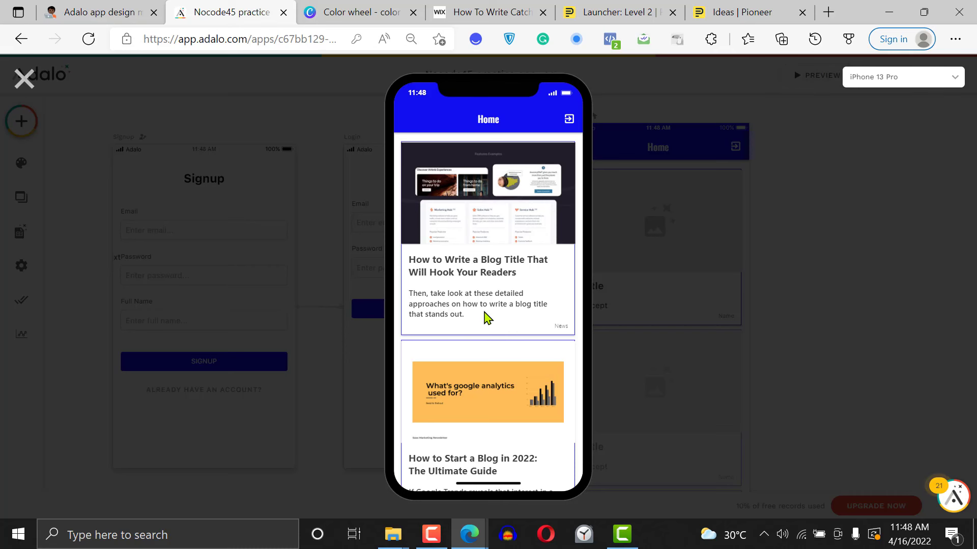
{"action": "scroll", "coordinate": [488, 318], "scroll_direction": "down", "scroll_amount": 5}
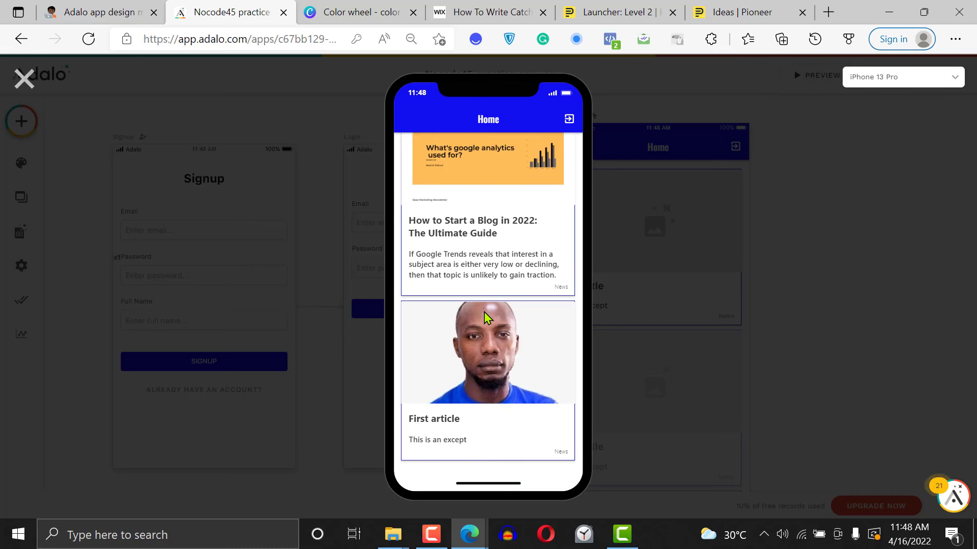
{"action": "scroll", "coordinate": [485, 312], "scroll_direction": "up", "scroll_amount": 5}
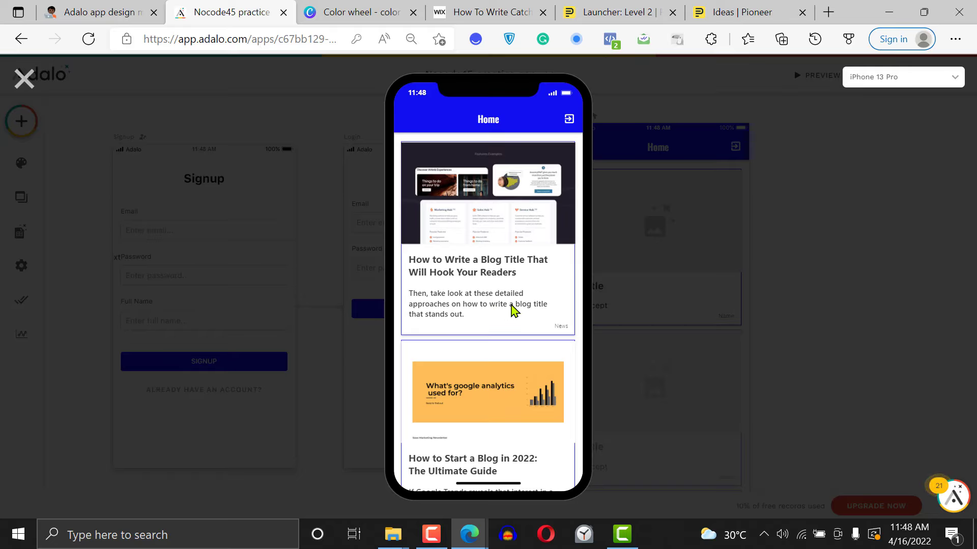
{"action": "scroll", "coordinate": [512, 309], "scroll_direction": "down", "scroll_amount": 5}
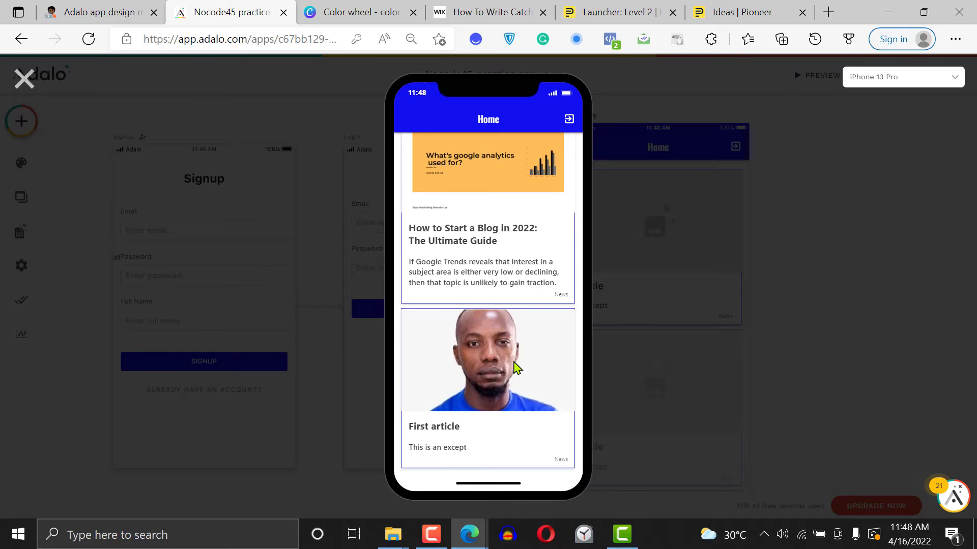
{"action": "left_click", "coordinate": [22, 86]}
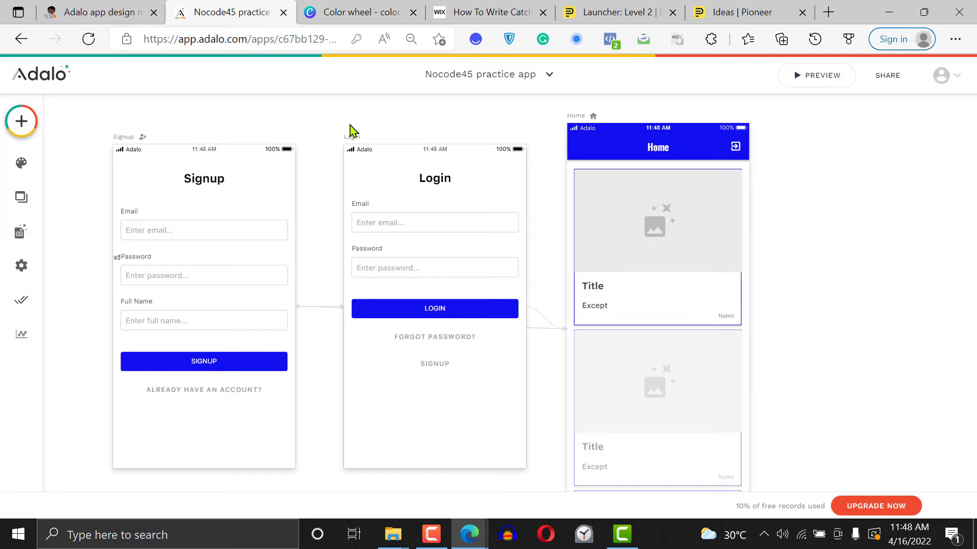
Set the card's featured image cropping to Show Full Image (Don't Crop) and widen the title label almost to the card's right edge
{"action": "left_click", "coordinate": [707, 259]}
{"action": "left_click", "coordinate": [674, 246]}
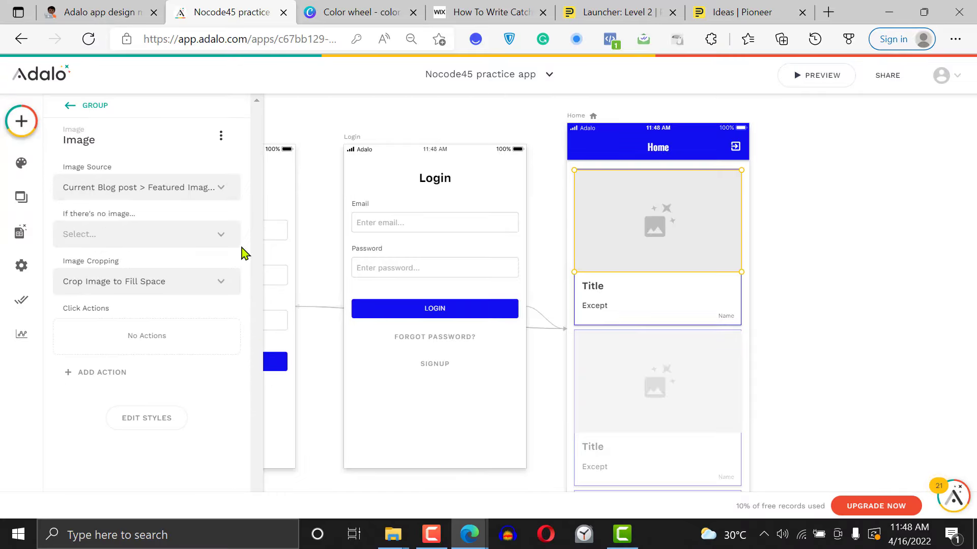
{"action": "left_click", "coordinate": [132, 283]}
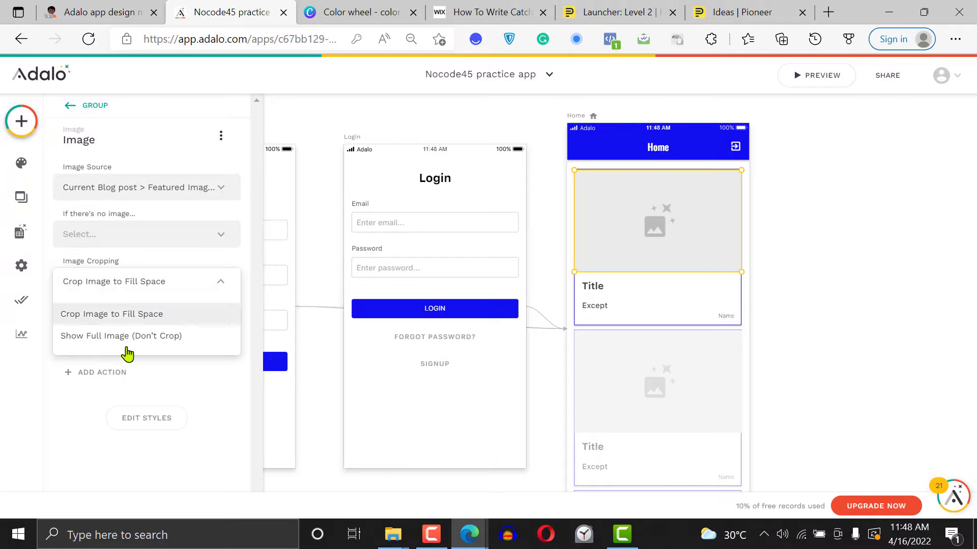
{"action": "left_click", "coordinate": [135, 337]}
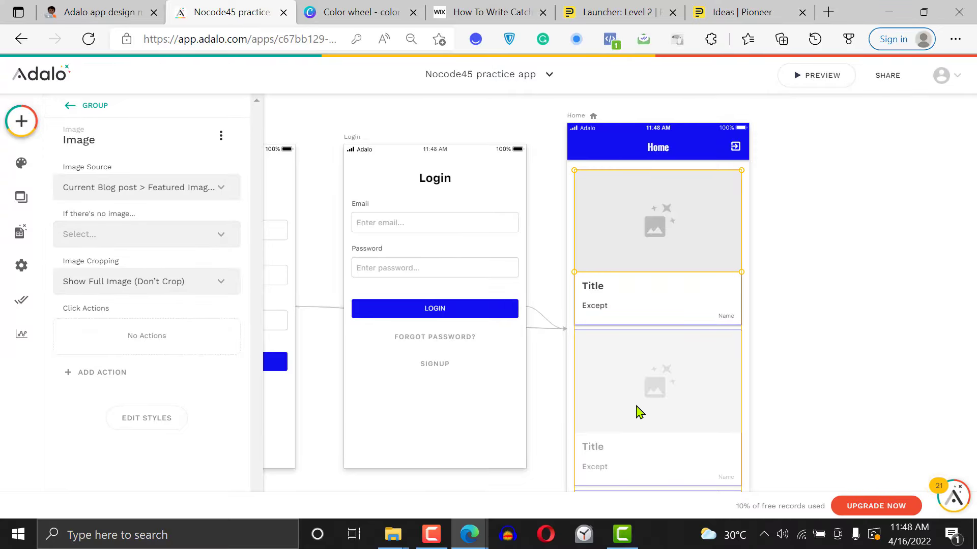
{"action": "left_click", "coordinate": [604, 292]}
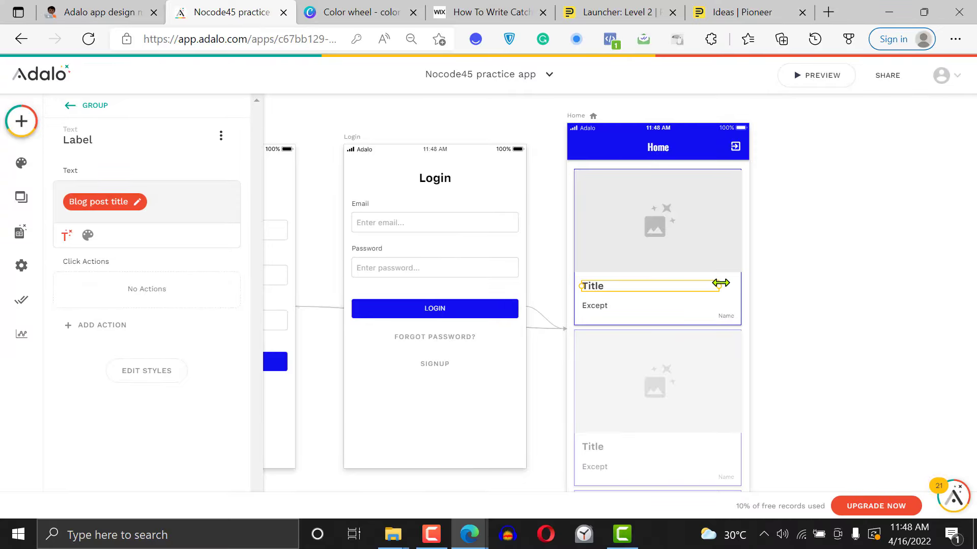
{"action": "left_click_drag", "start_coordinate": [719, 286], "coordinate": [738, 306]}
Format the card's Except label with black text (000000) at font size 14
{"action": "left_click", "coordinate": [601, 308]}
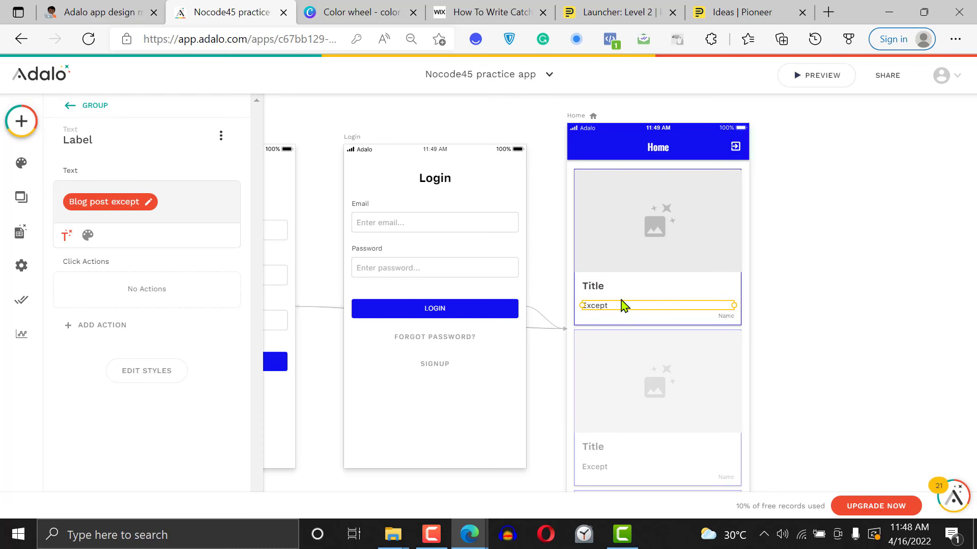
{"action": "left_click", "coordinate": [95, 235]}
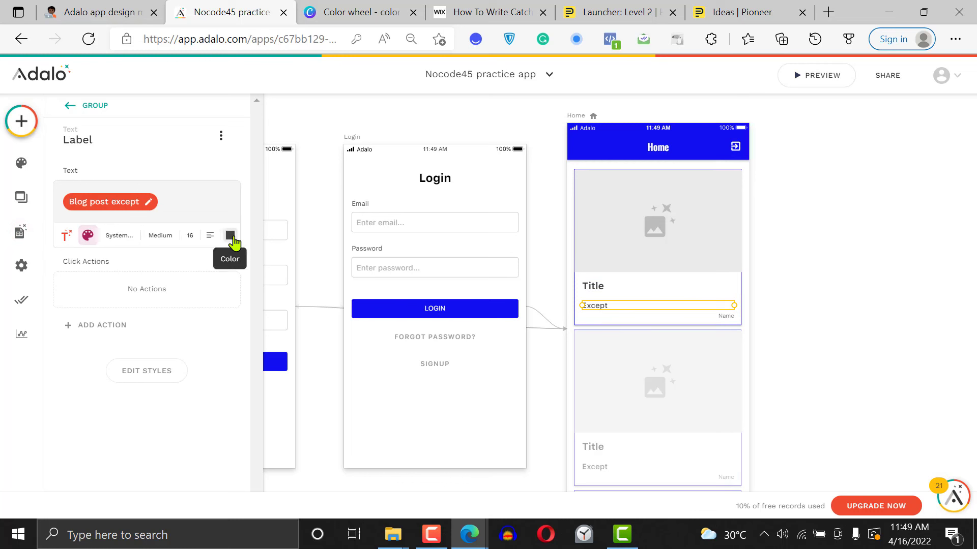
{"action": "left_click", "coordinate": [231, 236]}
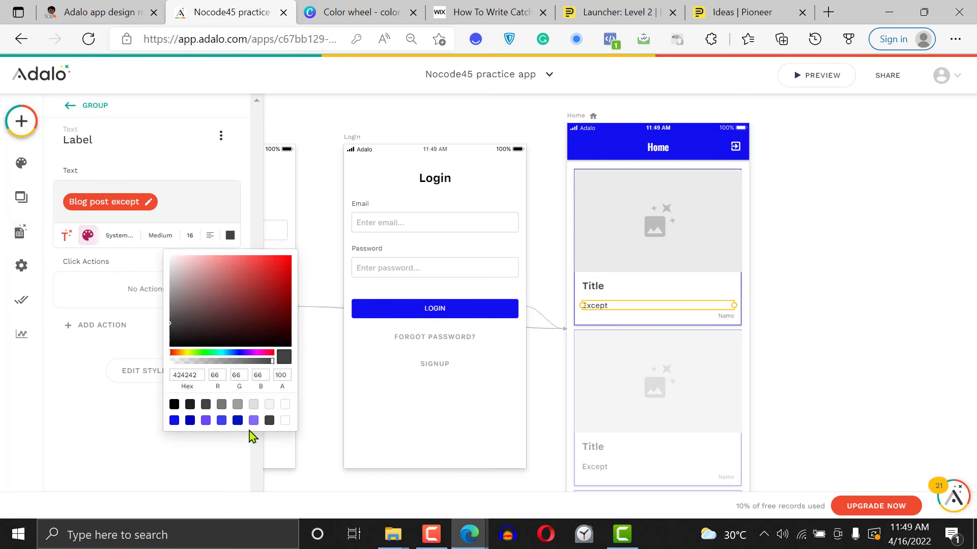
{"action": "left_click", "coordinate": [174, 406]}
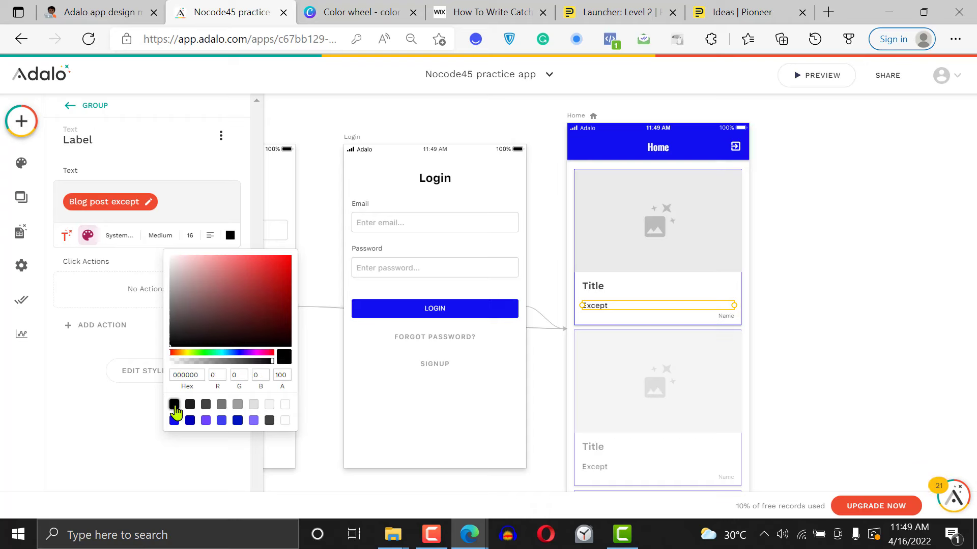
{"action": "left_click", "coordinate": [190, 235]}
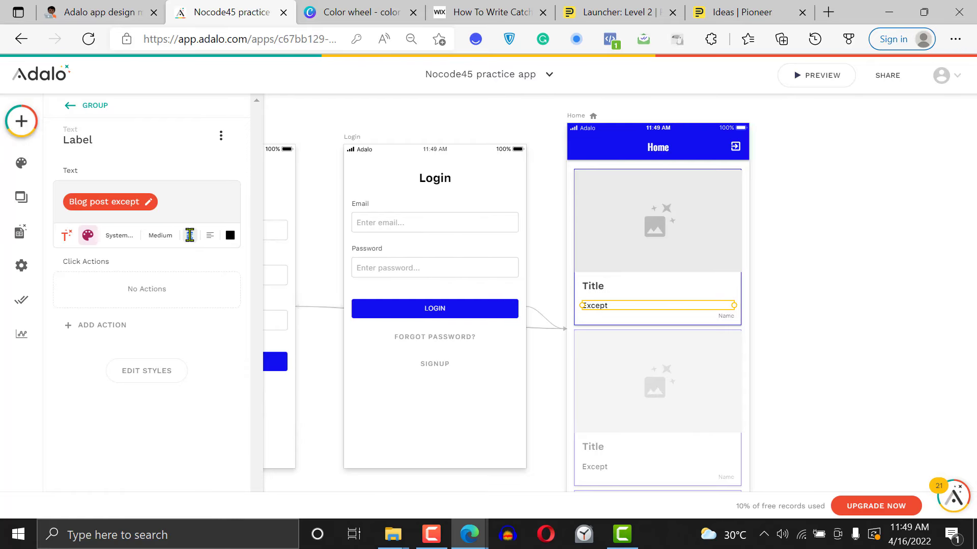
{"action": "type", "text": "14"}
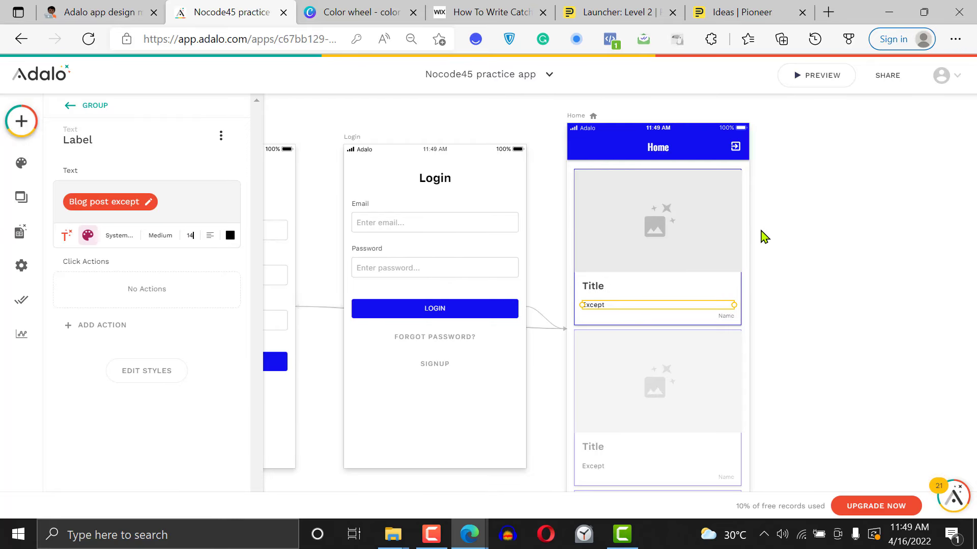
{"action": "left_click", "coordinate": [802, 248]}
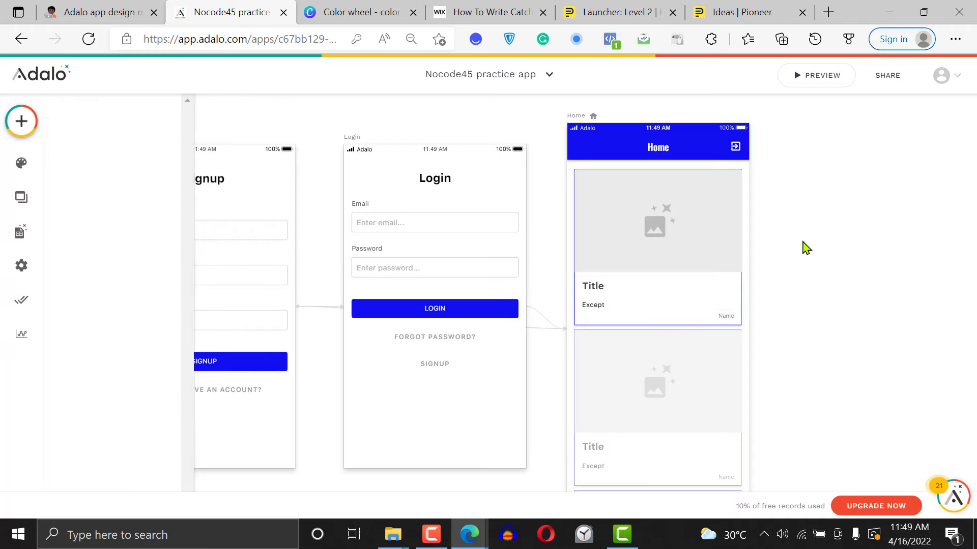
Format the card's Title label with black text (000000) at font size 18
{"action": "left_click", "coordinate": [606, 292]}
{"action": "left_click", "coordinate": [585, 289]}
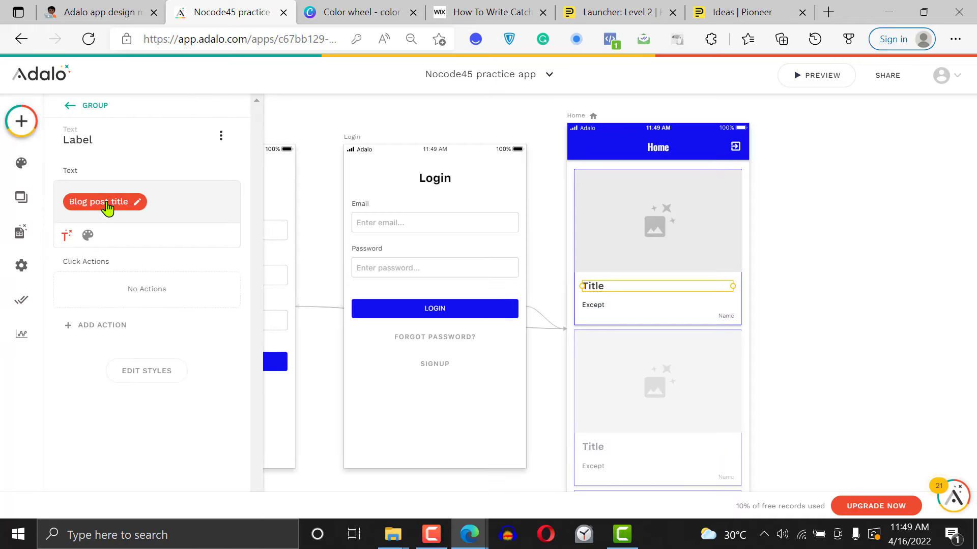
{"action": "left_click", "coordinate": [87, 235]}
{"action": "left_click", "coordinate": [230, 236]}
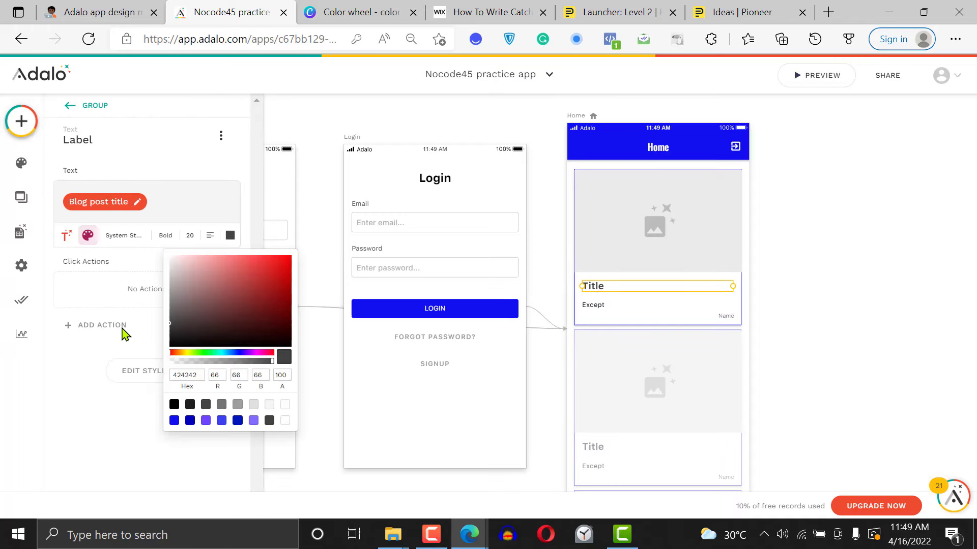
{"action": "left_click", "coordinate": [174, 405]}
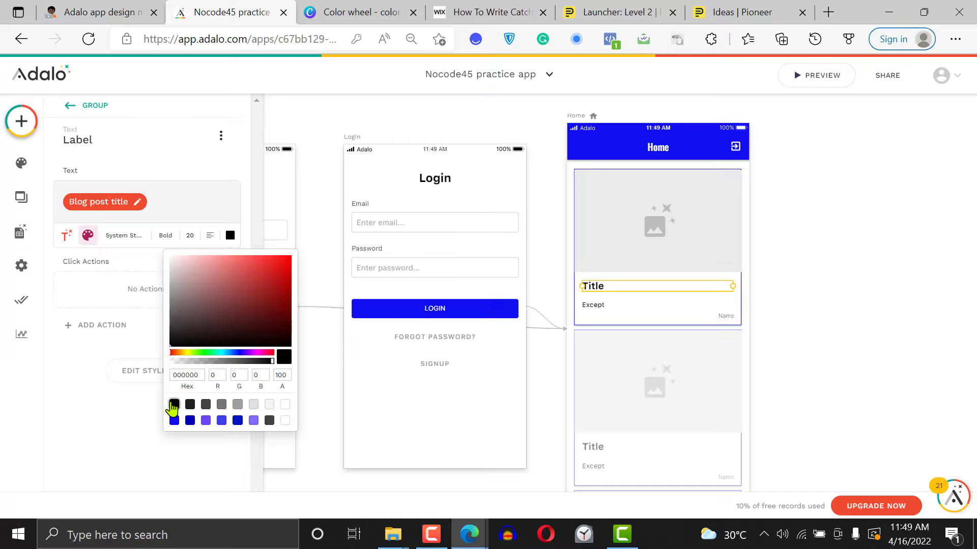
{"action": "left_click", "coordinate": [190, 235]}
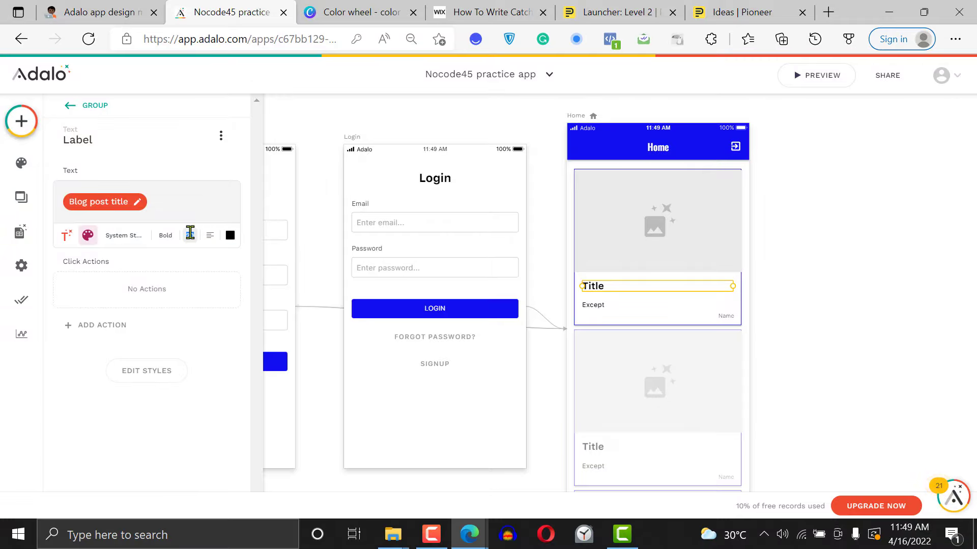
{"action": "key", "text": "BackSpace"}
{"action": "type", "text": "18"}
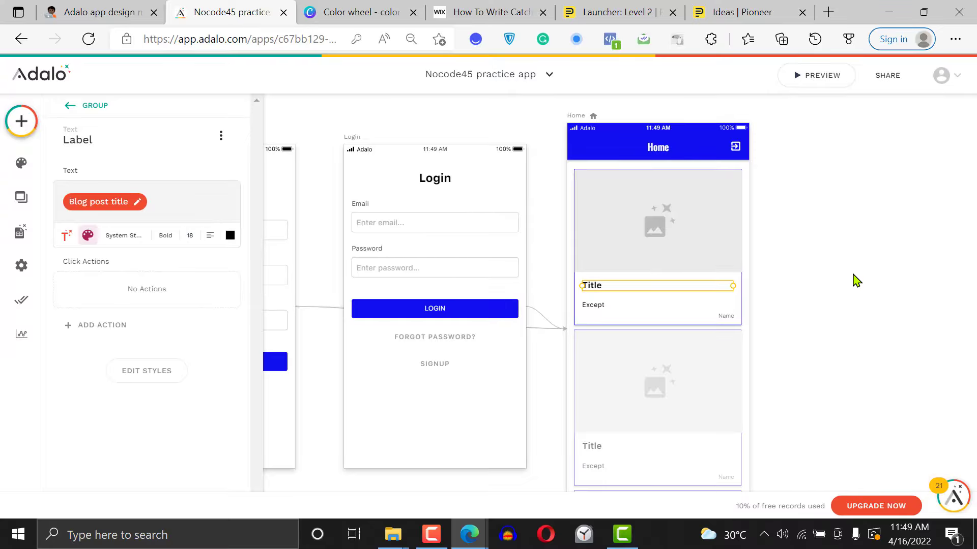
Set the item spacing of the Home screen's blog post list to 20
{"action": "left_click", "coordinate": [854, 279]}
{"action": "left_click", "coordinate": [661, 317]}
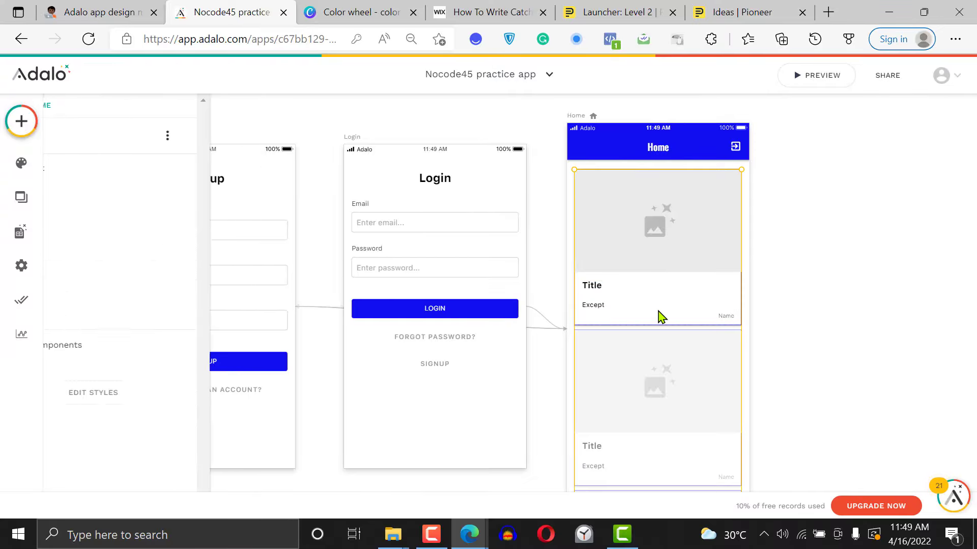
{"action": "left_click_drag", "start_coordinate": [259, 338], "coordinate": [268, 434]}
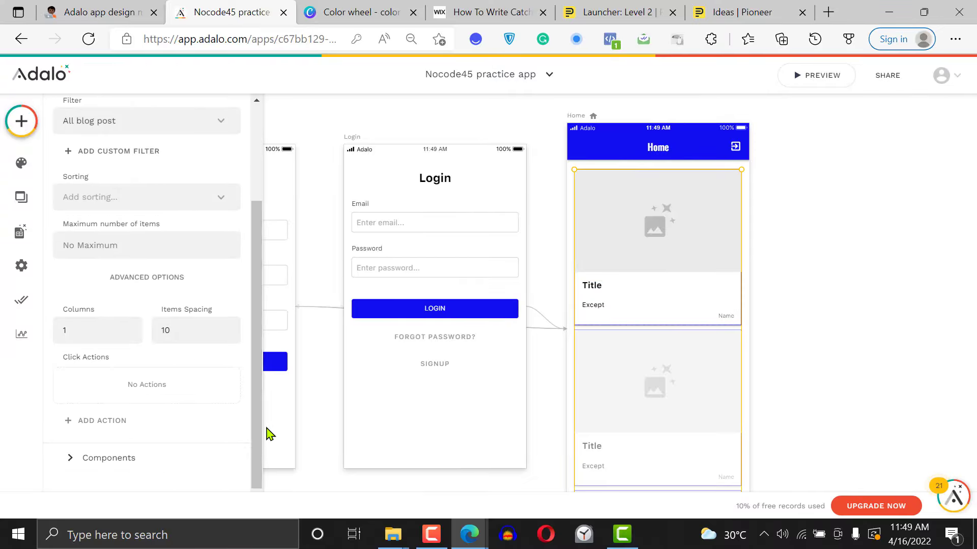
{"action": "left_click", "coordinate": [188, 336]}
{"action": "type", "text": "20"}
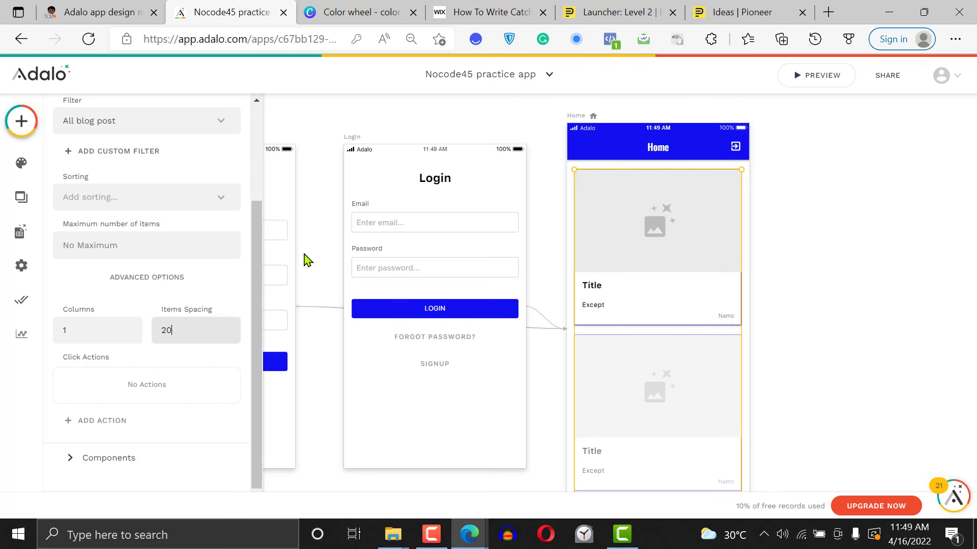
Try several blue shades for the blog post card rectangle's border, settling on the light purple palette swatch
{"action": "left_click", "coordinate": [131, 460]}
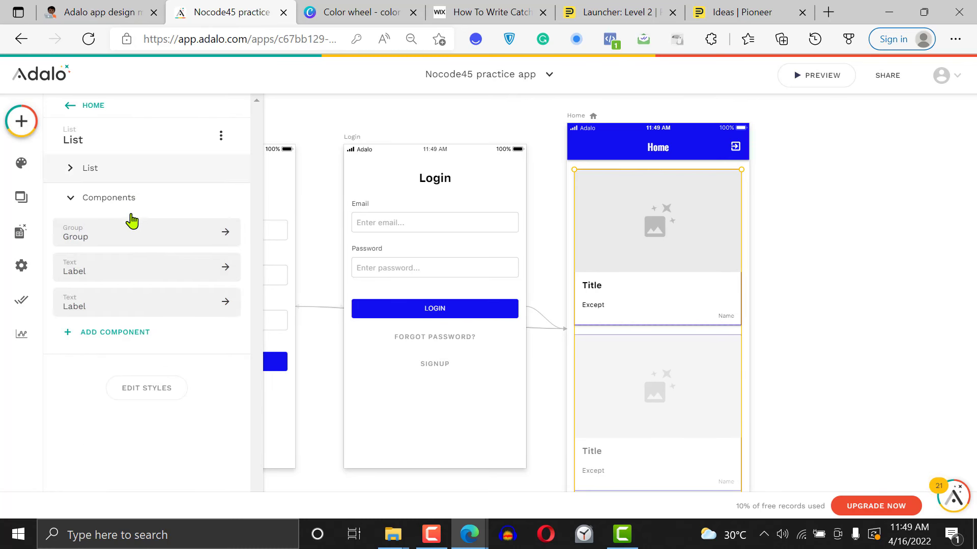
{"action": "left_click", "coordinate": [131, 243]}
{"action": "left_click", "coordinate": [131, 201]}
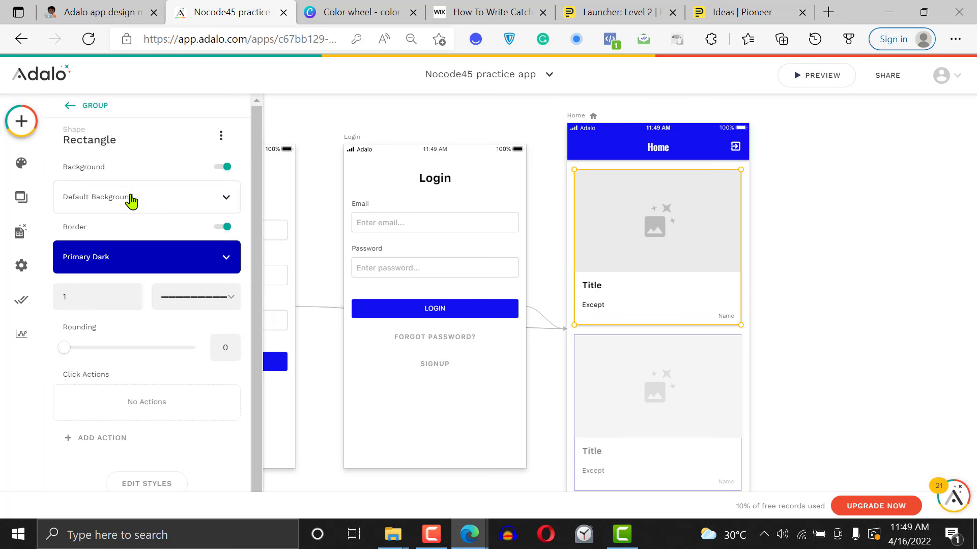
{"action": "scroll", "coordinate": [256, 219], "scroll_direction": "down", "scroll_amount": 1}
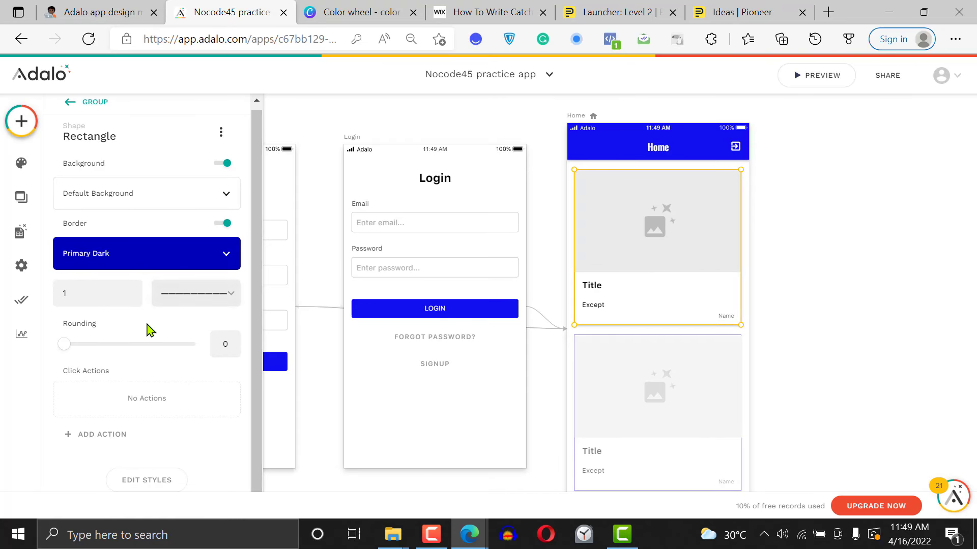
{"action": "left_click", "coordinate": [137, 251]}
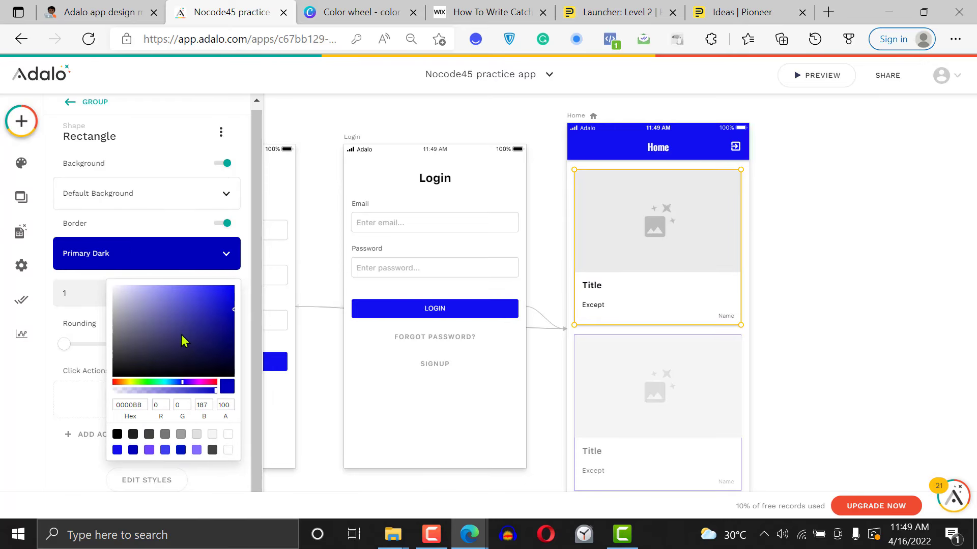
{"action": "left_click", "coordinate": [198, 310]}
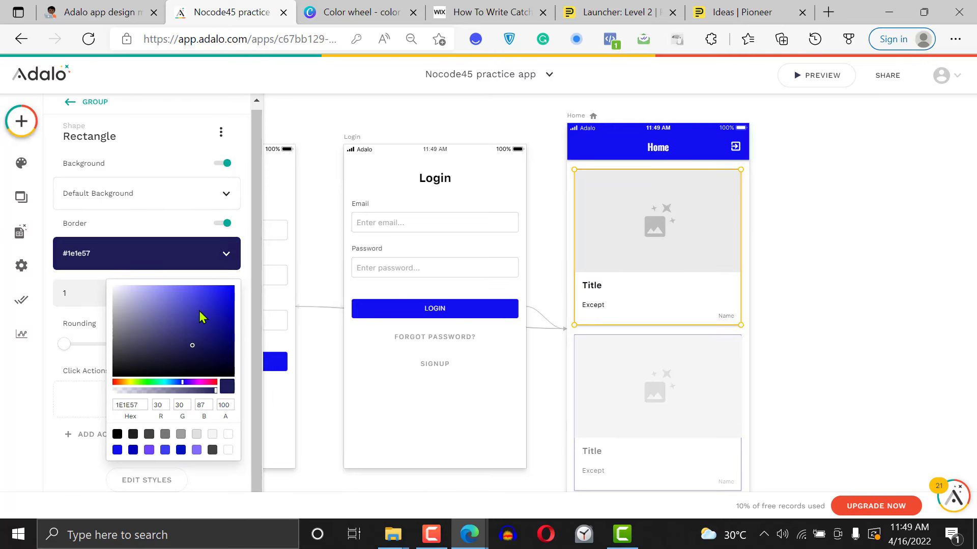
{"action": "left_click", "coordinate": [188, 306]}
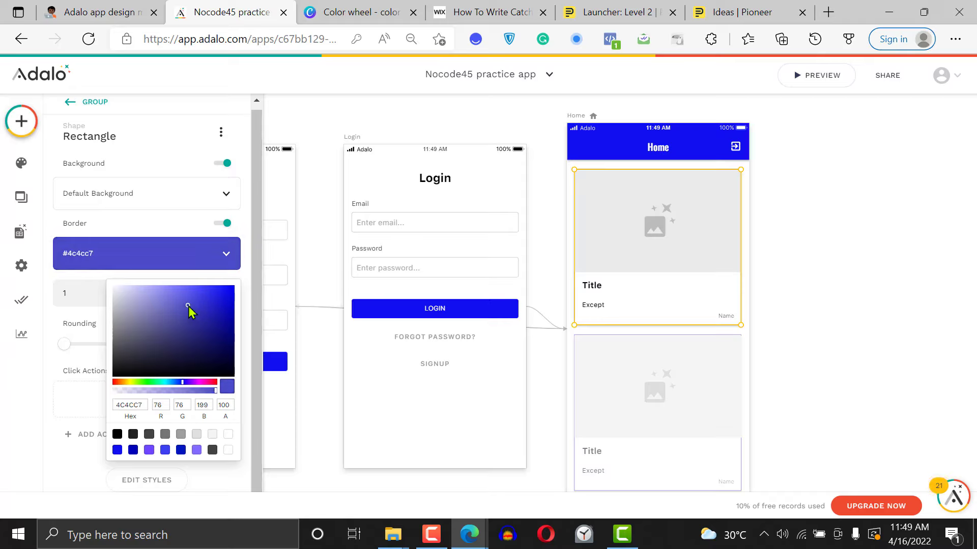
{"action": "left_click", "coordinate": [192, 331]}
{"action": "left_click", "coordinate": [197, 334]}
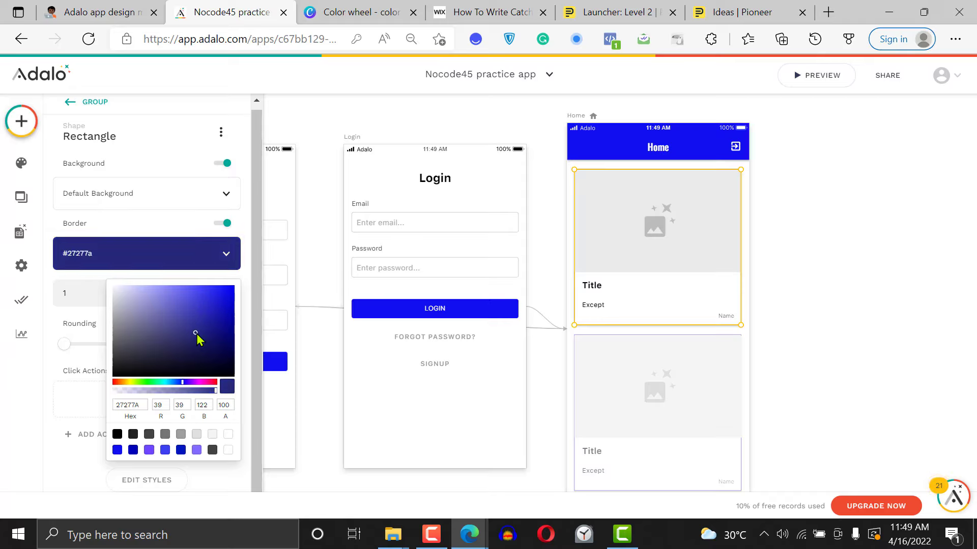
{"action": "left_click", "coordinate": [191, 332]}
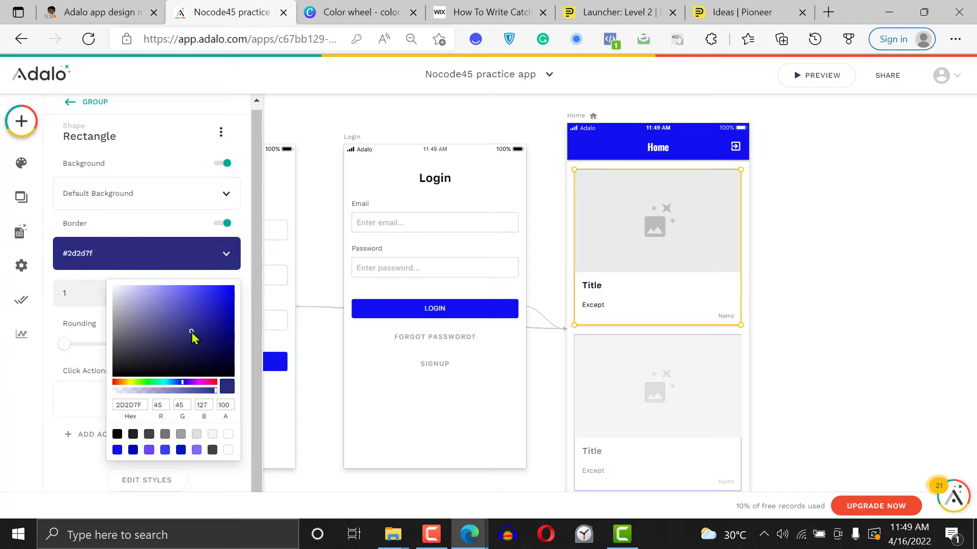
{"action": "left_click", "coordinate": [197, 450]}
{"action": "left_click", "coordinate": [860, 226]}
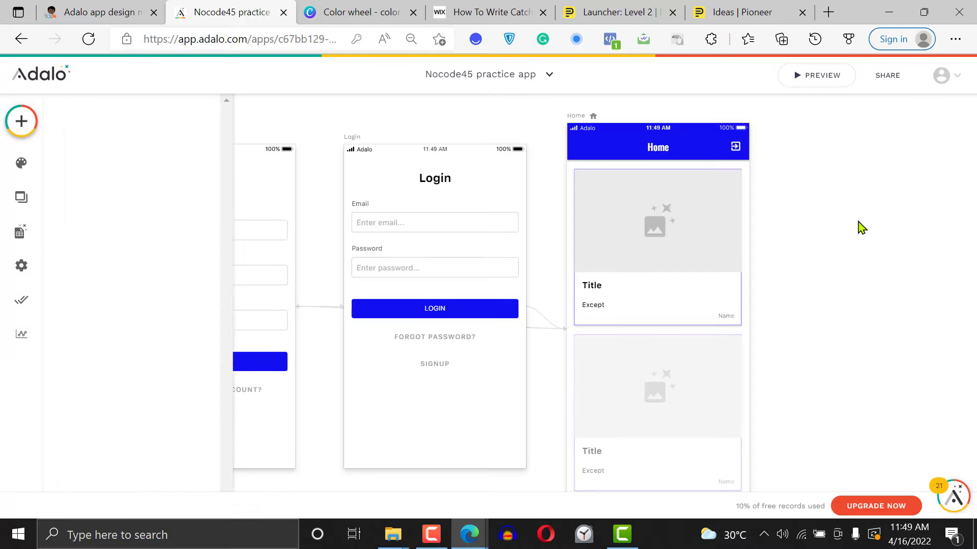
Preview the app and examine the spacing, borders, images and text of all the blog post cards on the Home screen
{"action": "left_click", "coordinate": [823, 77]}
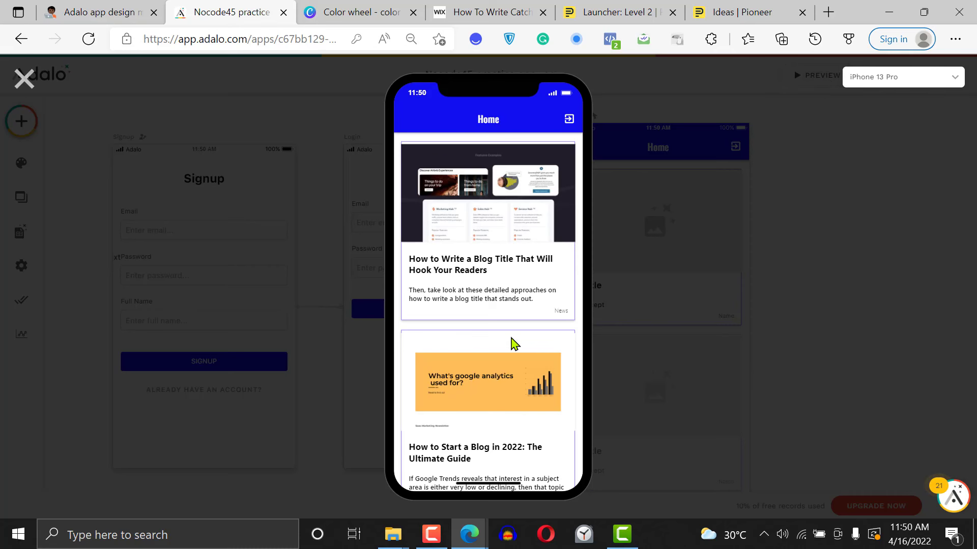
{"action": "scroll", "coordinate": [514, 345], "scroll_direction": "down", "scroll_amount": 5}
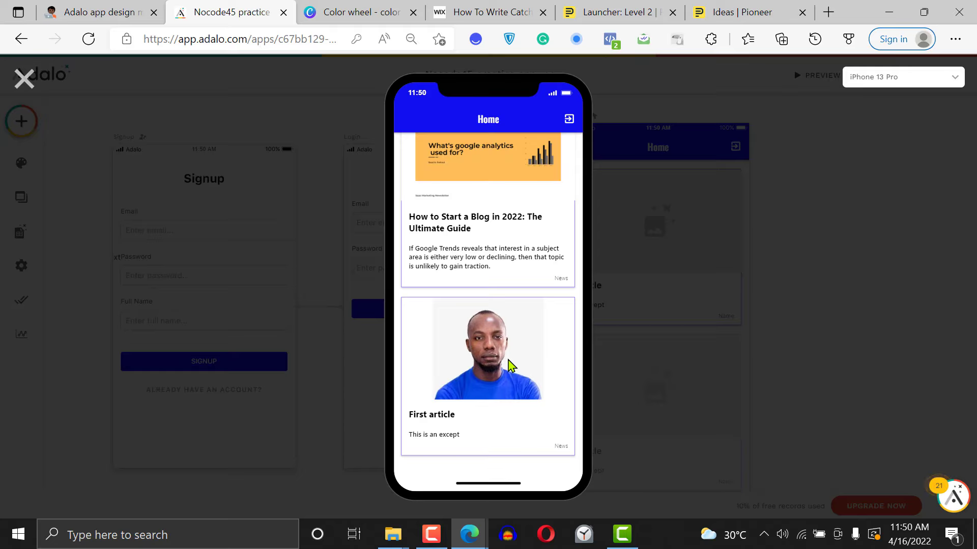
{"action": "scroll", "coordinate": [510, 366], "scroll_direction": "up", "scroll_amount": 5}
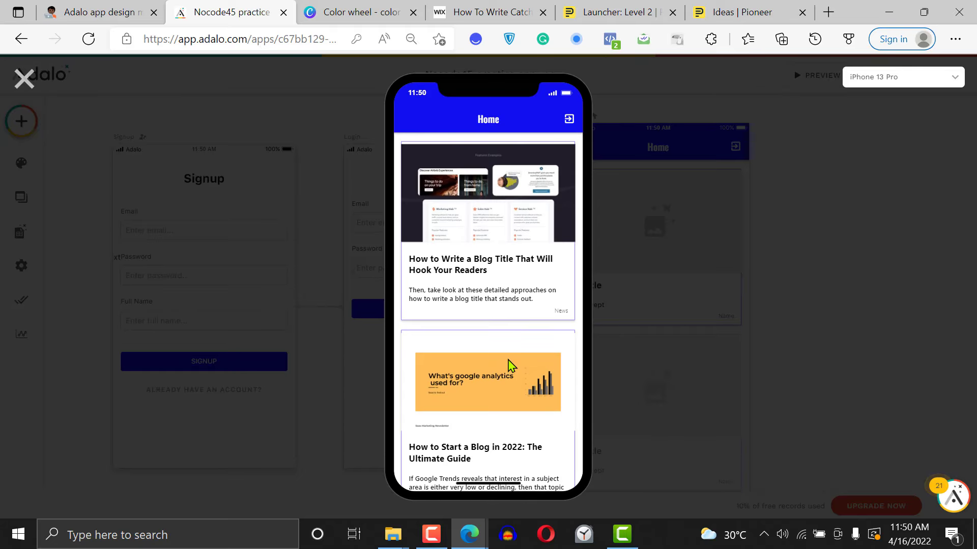
{"action": "scroll", "coordinate": [511, 366], "scroll_direction": "down", "scroll_amount": 5}
{"action": "scroll", "coordinate": [511, 366], "scroll_direction": "up", "scroll_amount": 5}
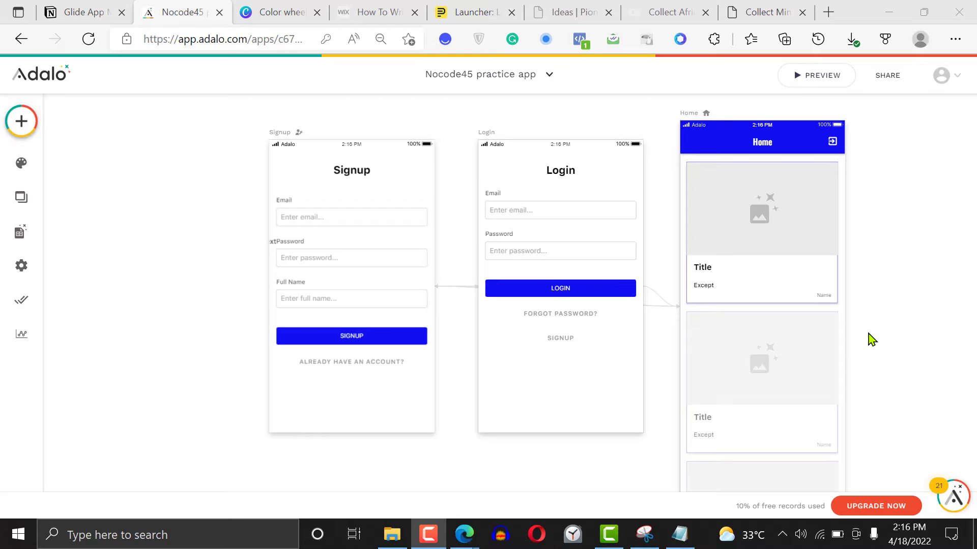
{"action": "left_click", "coordinate": [321, 342]}
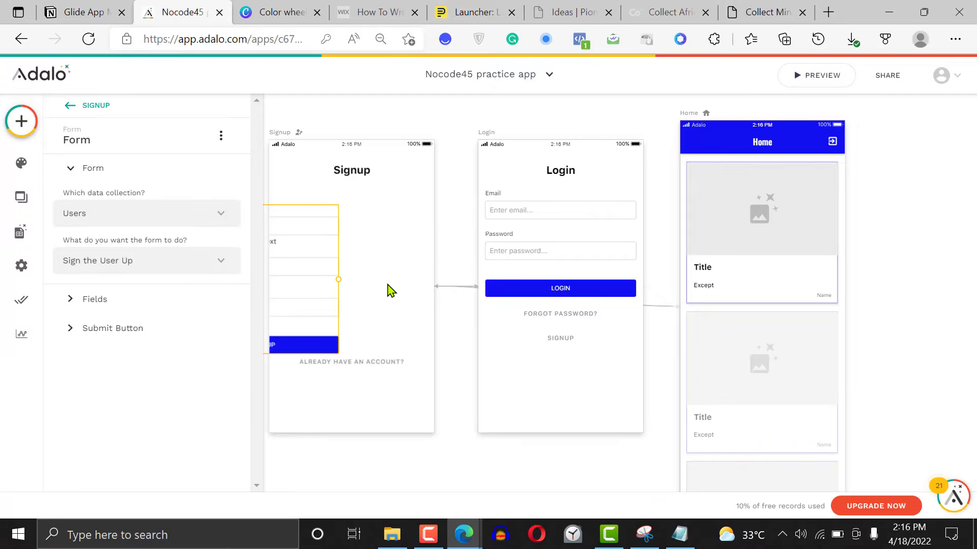
{"action": "key", "text": "ctrl+z"}
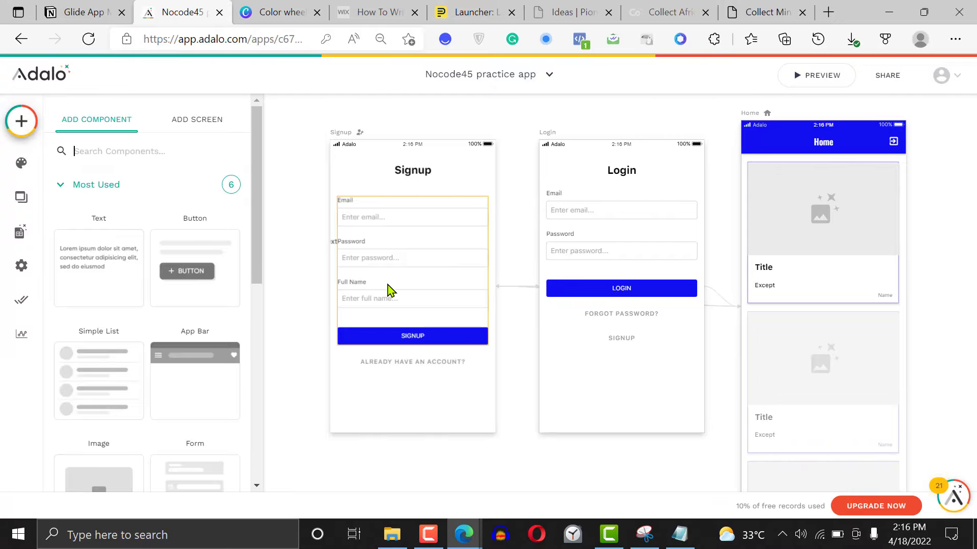
{"action": "left_click", "coordinate": [453, 112]}
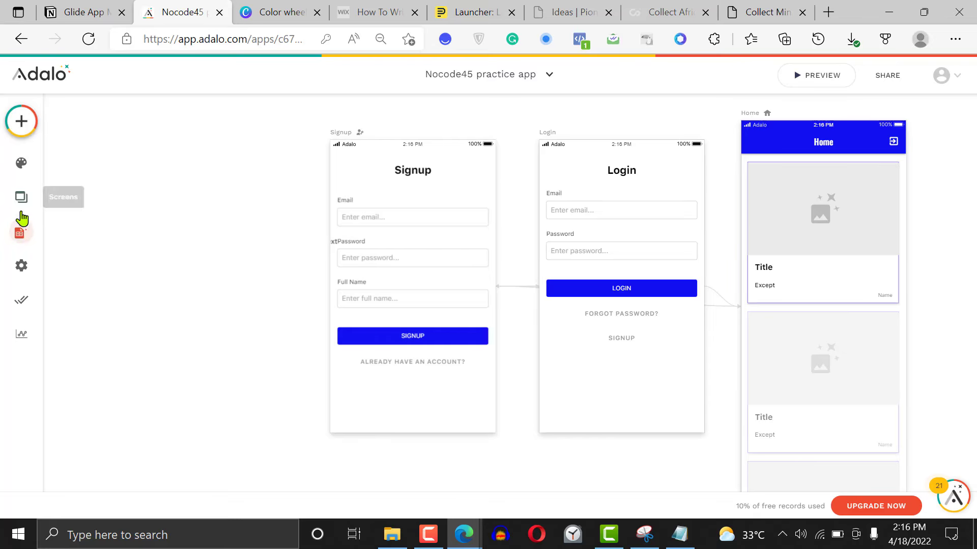
Open the app's settings and review the name, short description, icon, Mixpanel token and share page banner options
{"action": "left_click", "coordinate": [22, 270]}
{"action": "left_click", "coordinate": [23, 270]}
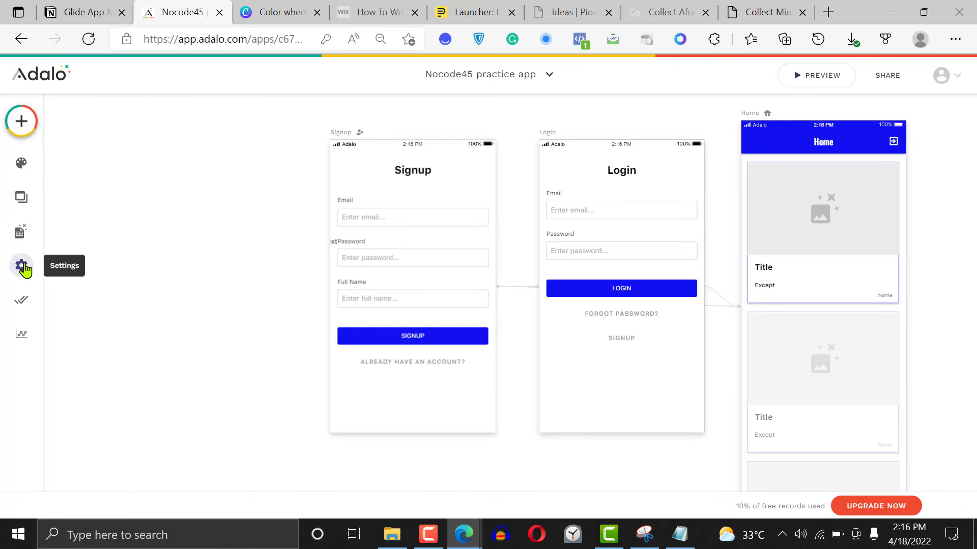
{"action": "left_click", "coordinate": [22, 268]}
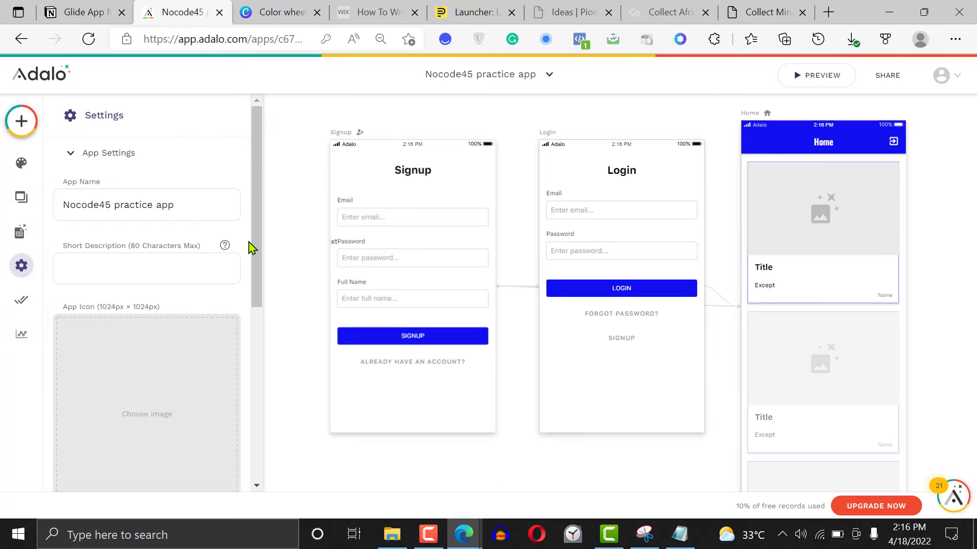
{"action": "scroll", "coordinate": [244, 285], "scroll_direction": "down", "scroll_amount": 5}
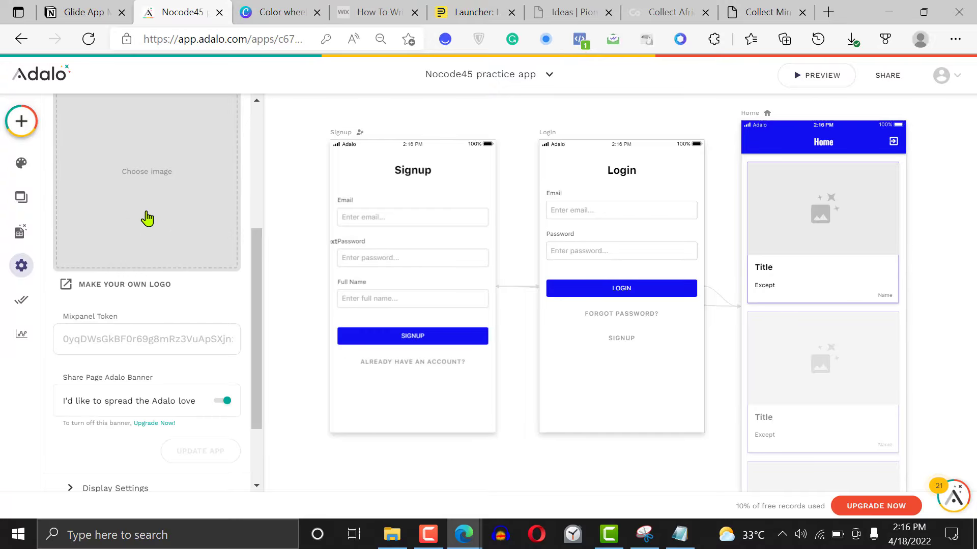
{"action": "scroll", "coordinate": [257, 262], "scroll_direction": "up", "scroll_amount": 3}
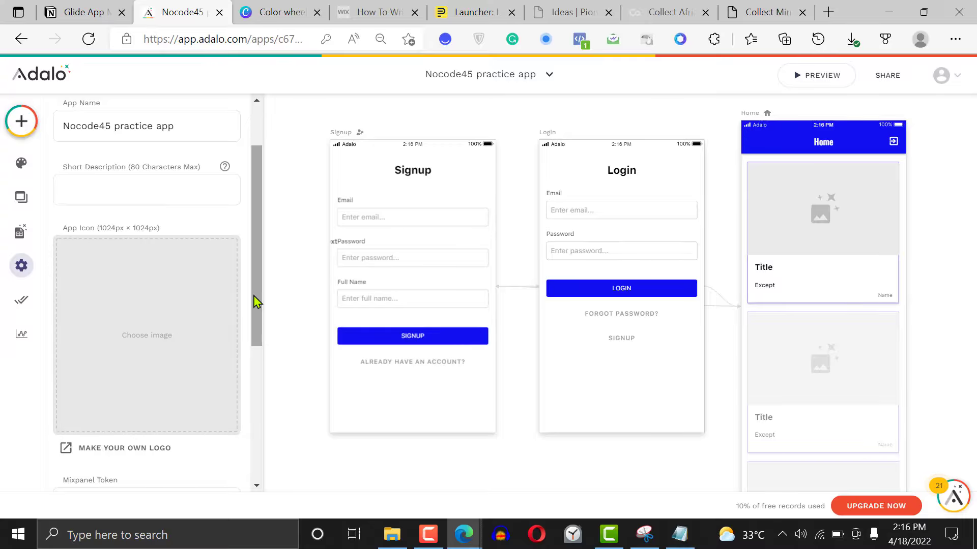
{"action": "scroll", "coordinate": [257, 321], "scroll_direction": "down", "scroll_amount": 2}
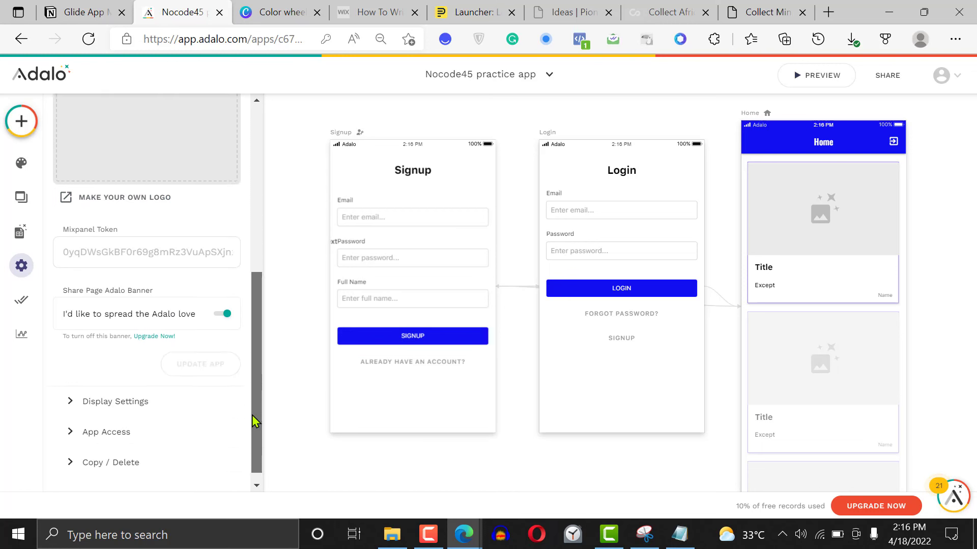
{"action": "scroll", "coordinate": [258, 338], "scroll_direction": "down", "scroll_amount": 3}
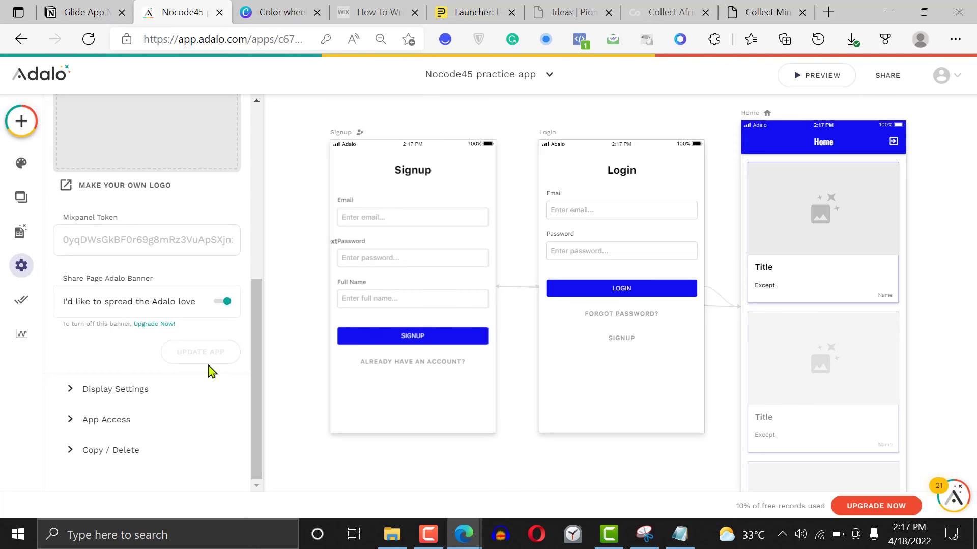
Turn Display Screen Connections off and back on in the display settings
{"action": "left_click", "coordinate": [130, 389]}
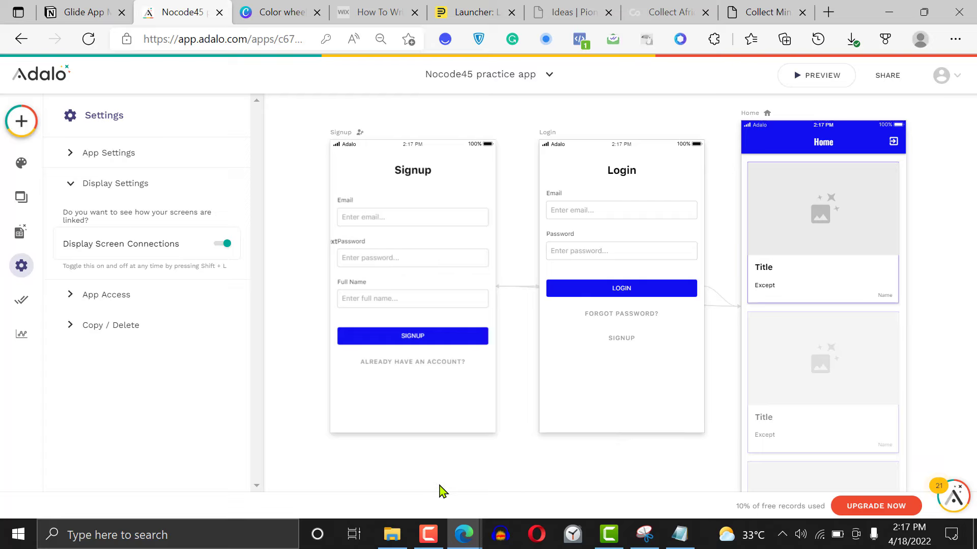
{"action": "left_click", "coordinate": [224, 244]}
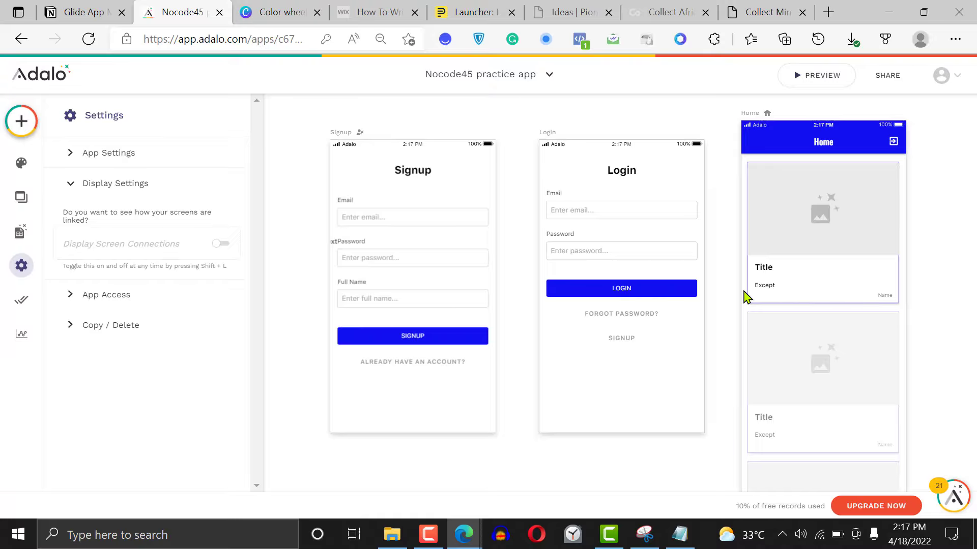
{"action": "left_click", "coordinate": [223, 245]}
Review the app's team access, cloning and API key options, and revisit its general and display settings
{"action": "left_click", "coordinate": [111, 302]}
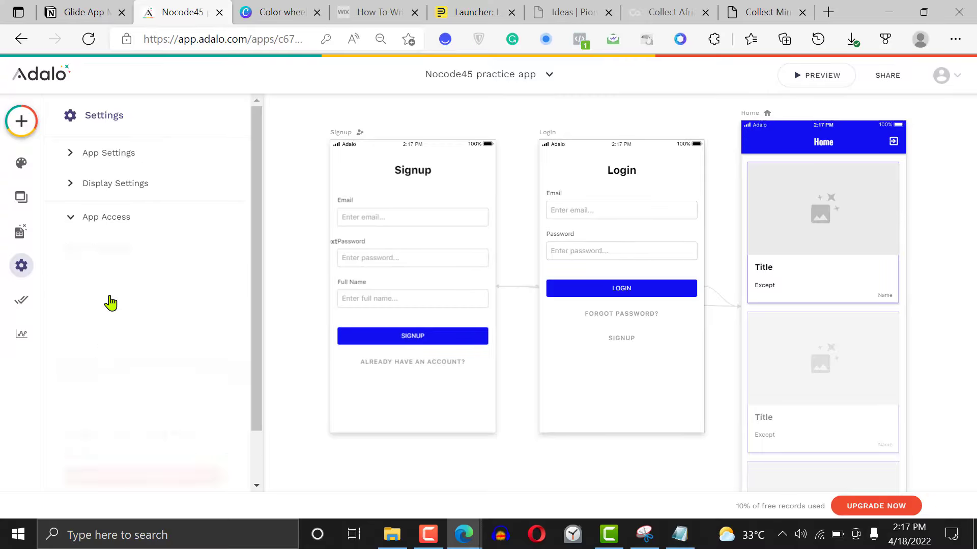
{"action": "scroll", "coordinate": [249, 370], "scroll_direction": "down", "scroll_amount": 1}
{"action": "scroll", "coordinate": [249, 370], "scroll_direction": "down", "scroll_amount": 1}
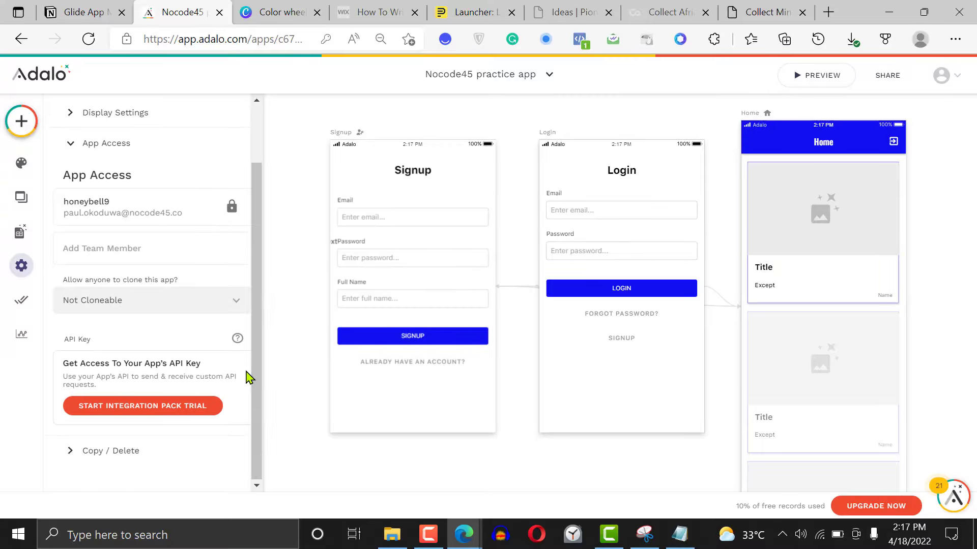
{"action": "left_click_drag", "start_coordinate": [254, 377], "coordinate": [264, 166]}
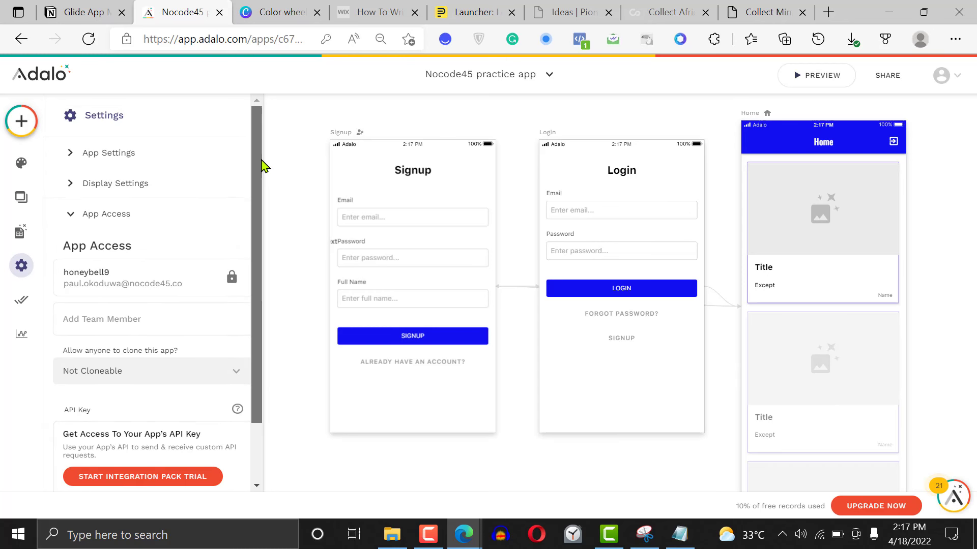
{"action": "left_click", "coordinate": [126, 159]}
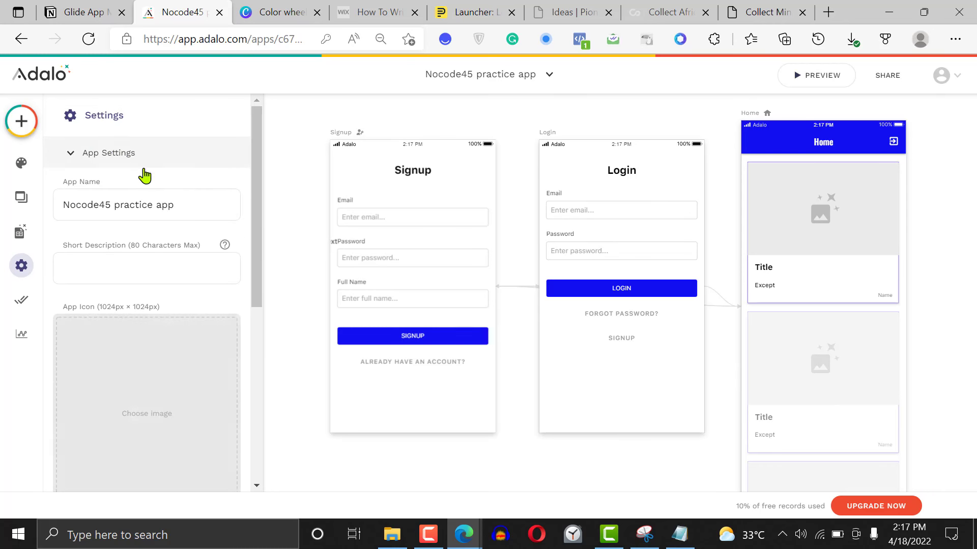
{"action": "left_click_drag", "start_coordinate": [253, 252], "coordinate": [203, 499]}
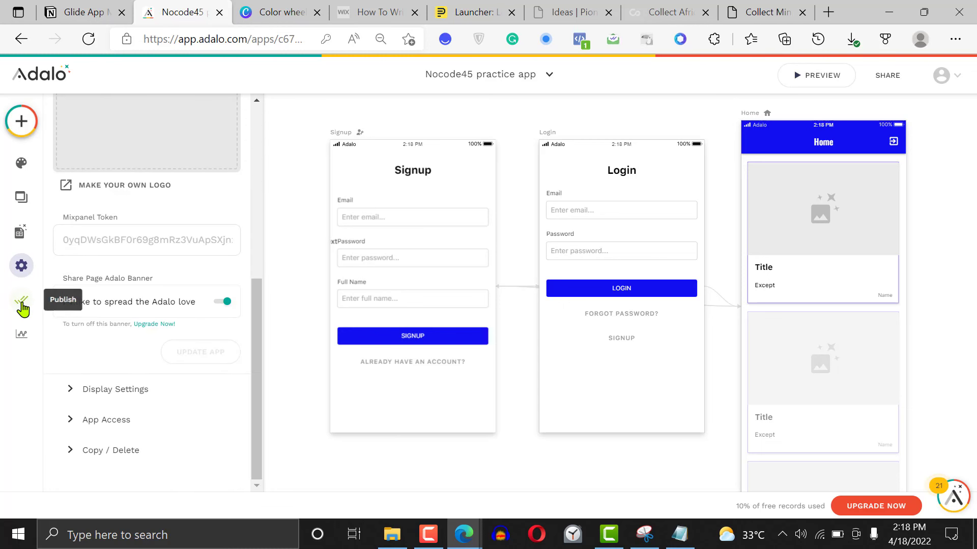
{"action": "left_click", "coordinate": [130, 391]}
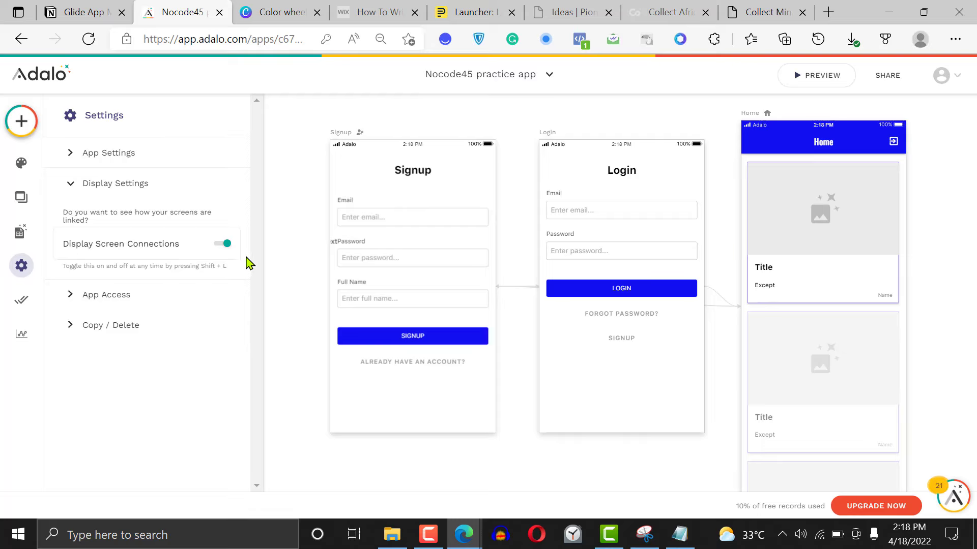
Set the app branding's default background color to red (F31717)
{"action": "left_click", "coordinate": [22, 164]}
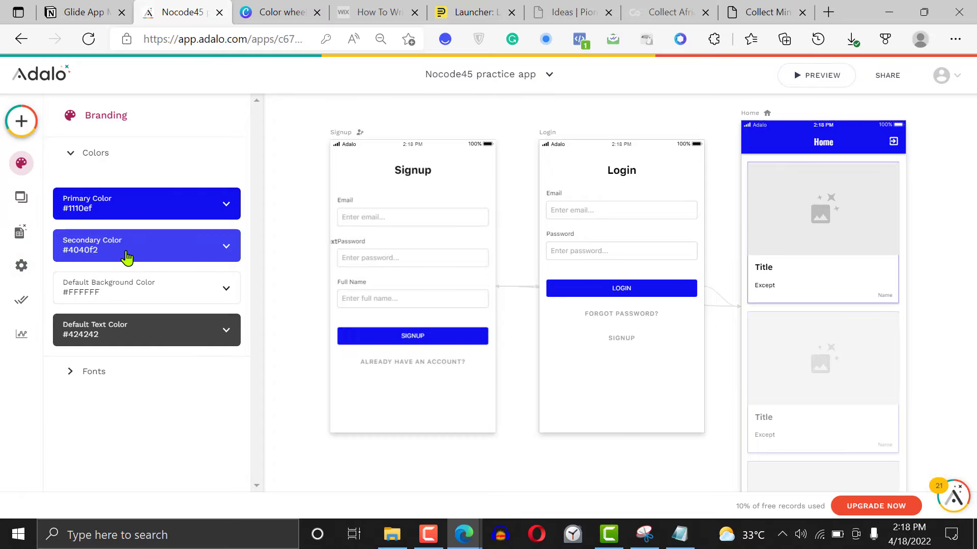
{"action": "left_click", "coordinate": [132, 291]}
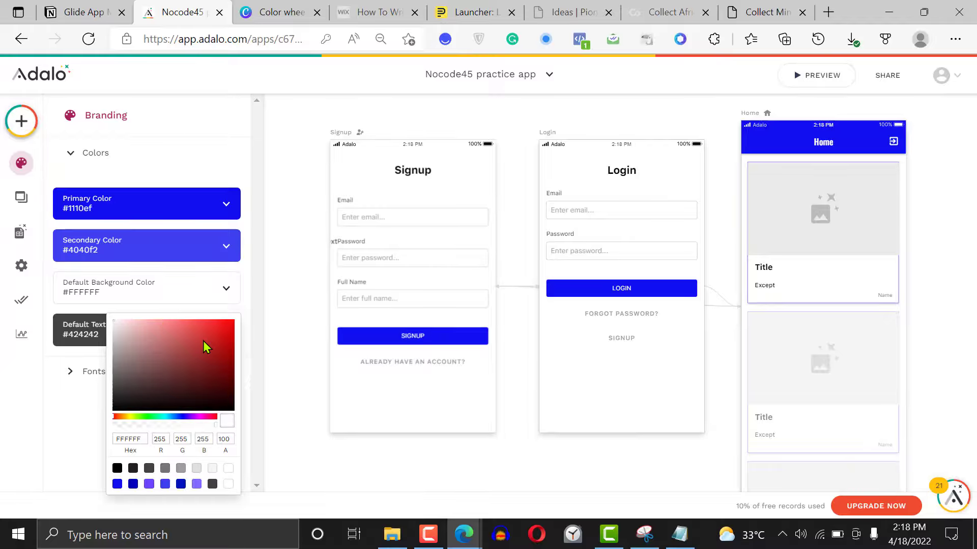
{"action": "left_click", "coordinate": [223, 324]}
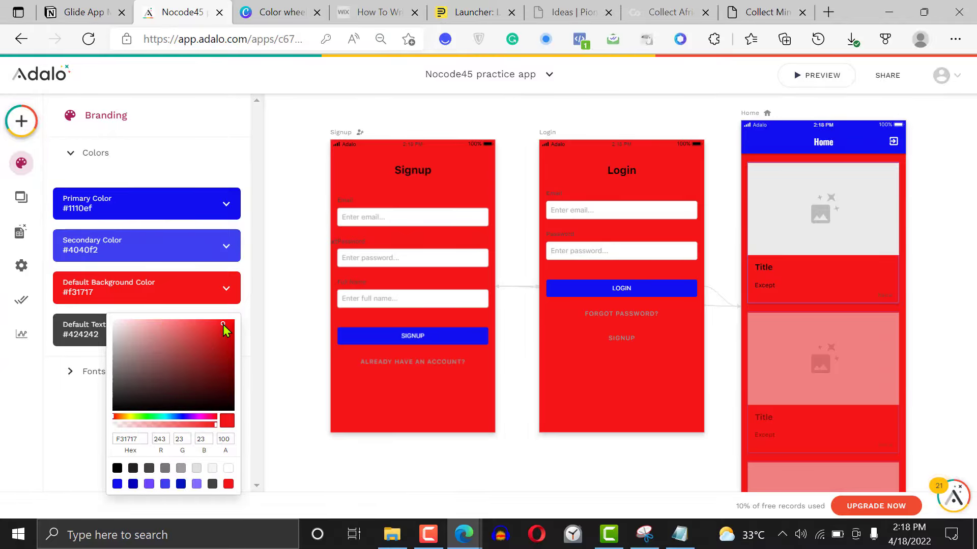
Try dark blue (0015BE), greys (E0E0E0, F5F5F5), white (FFFFFF) and black (000000) as the default background color
{"action": "left_click", "coordinate": [181, 484]}
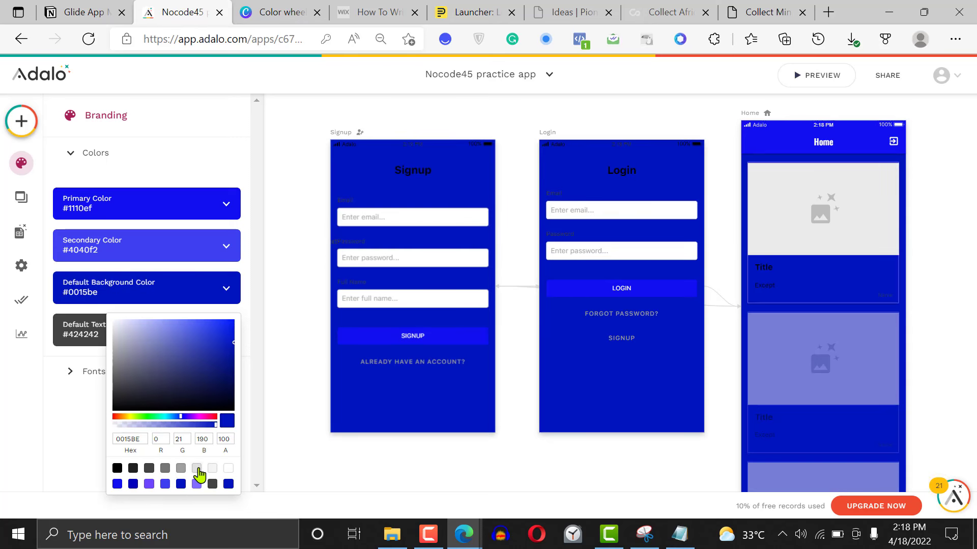
{"action": "left_click", "coordinate": [197, 468]}
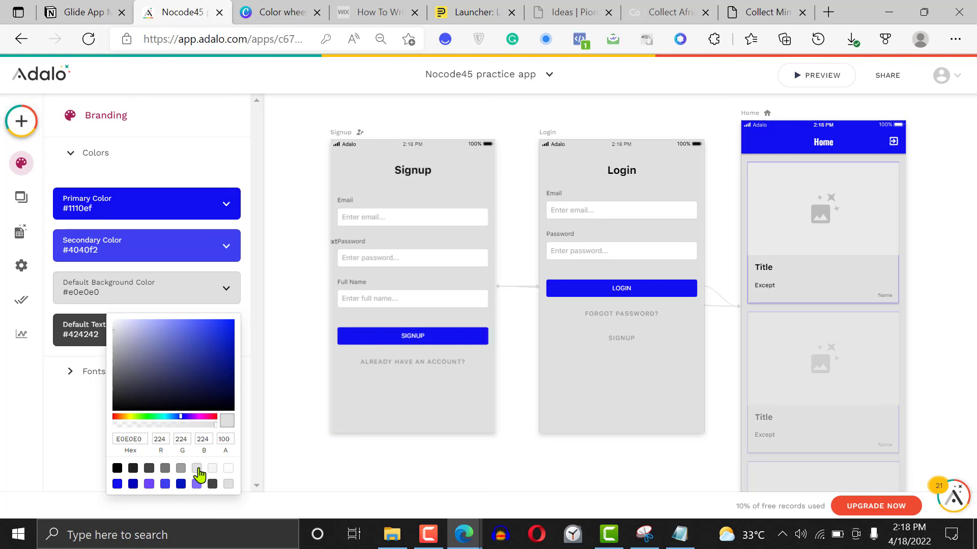
{"action": "left_click", "coordinate": [229, 468]}
{"action": "left_click", "coordinate": [229, 468]}
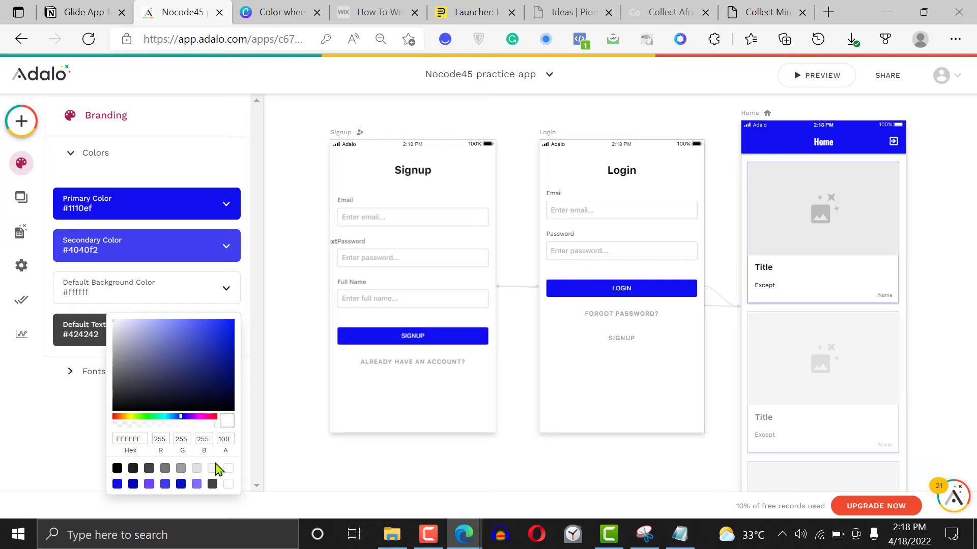
{"action": "left_click", "coordinate": [213, 469]}
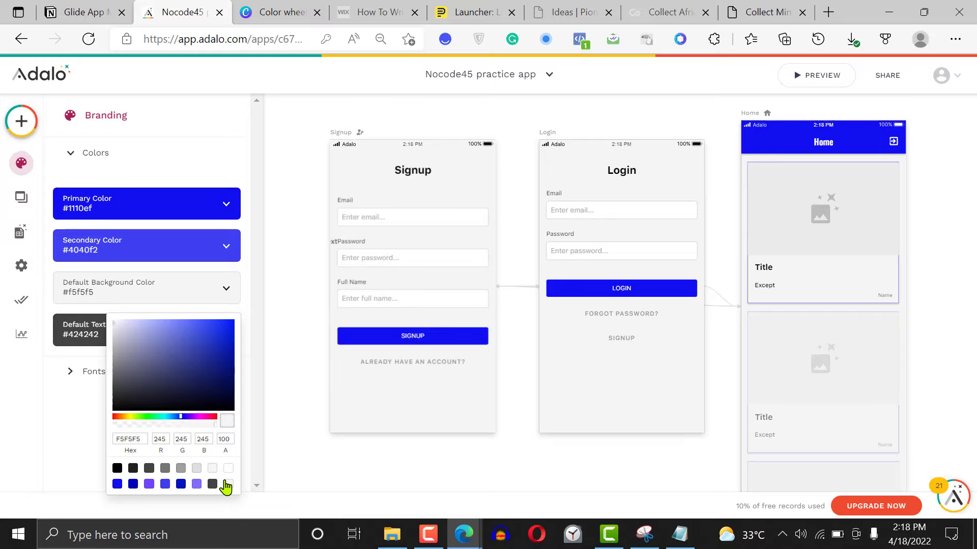
{"action": "left_click", "coordinate": [229, 468]}
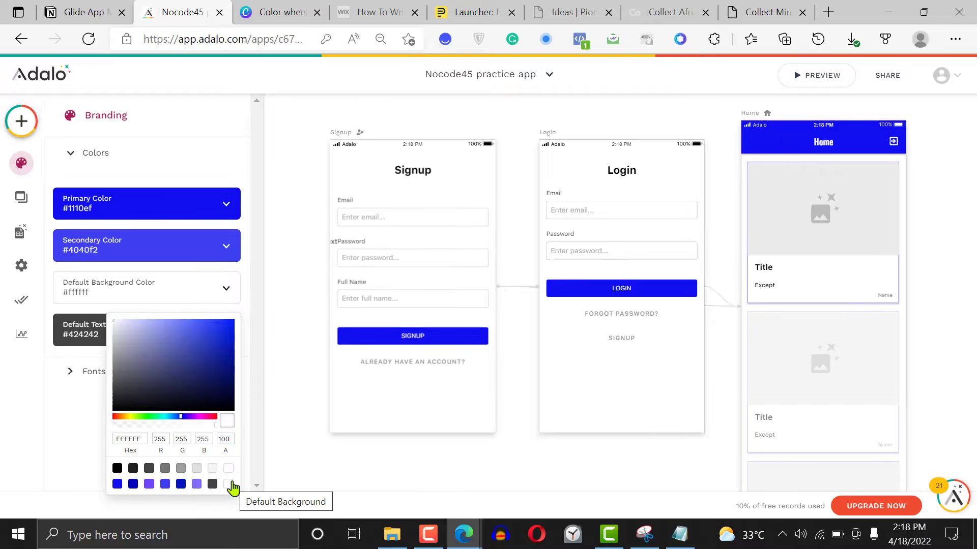
{"action": "left_click", "coordinate": [118, 470]}
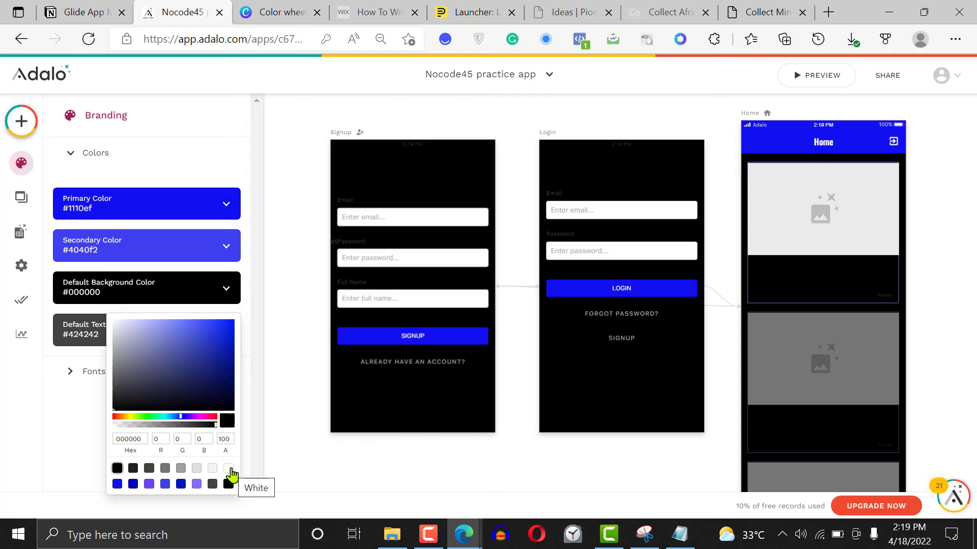
{"action": "left_click", "coordinate": [79, 427]}
Try grey (8A8A96) and muted blue (2F2FAF) as the branding's primary color
{"action": "left_click", "coordinate": [179, 211]}
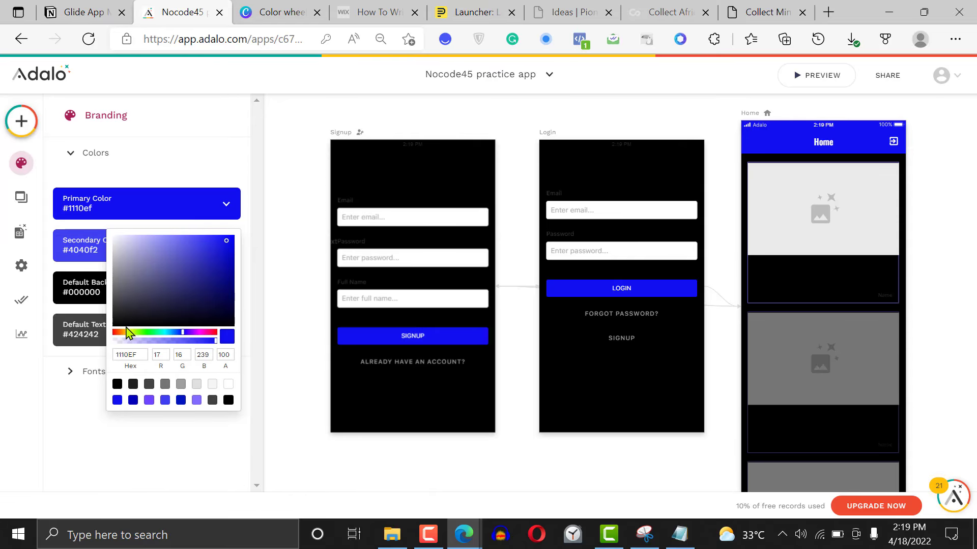
{"action": "mouse_move", "coordinate": [140, 254]}
{"action": "left_mouse_down"}
{"action": "mouse_move", "coordinate": [125, 284]}
{"action": "mouse_move", "coordinate": [122, 273]}
{"action": "left_mouse_up"}
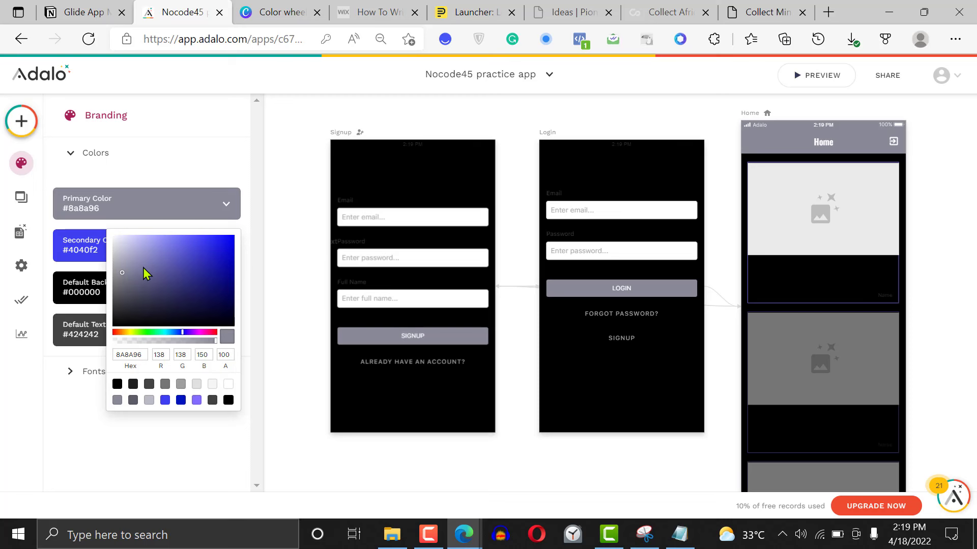
{"action": "left_click", "coordinate": [202, 265]}
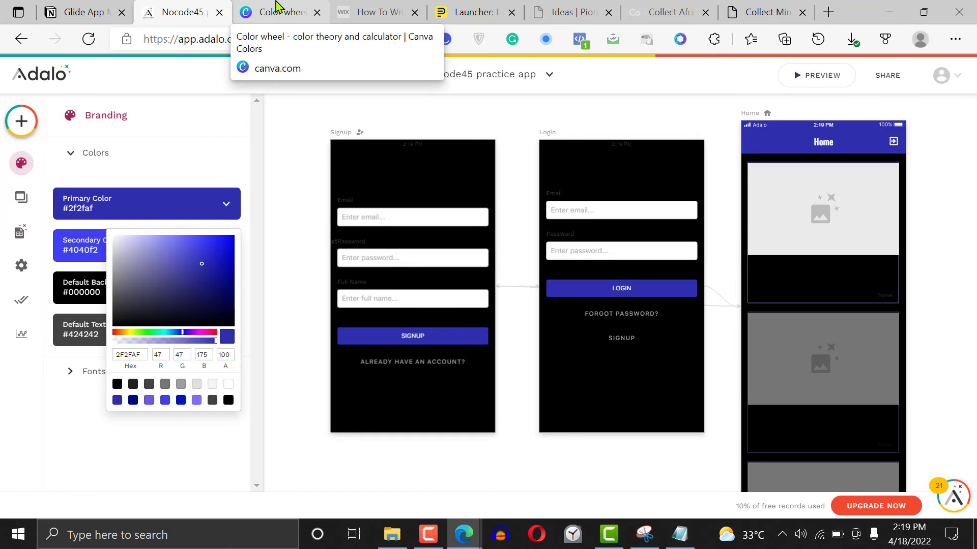
Switch to Canva's color wheel, pick the red #ee3311 and choose the Monochromatic combination
{"action": "left_click", "coordinate": [276, 10]}
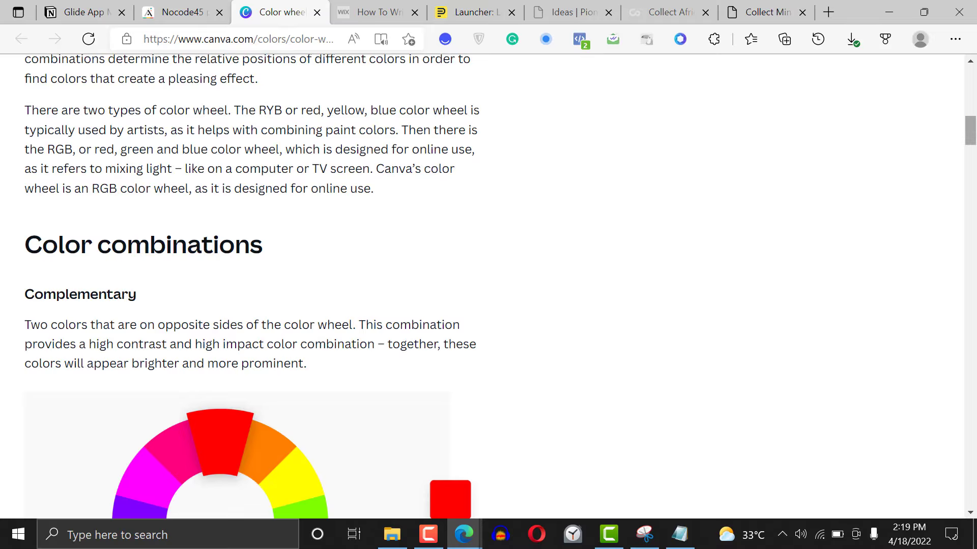
{"action": "left_click_drag", "start_coordinate": [970, 131], "coordinate": [971, 96]}
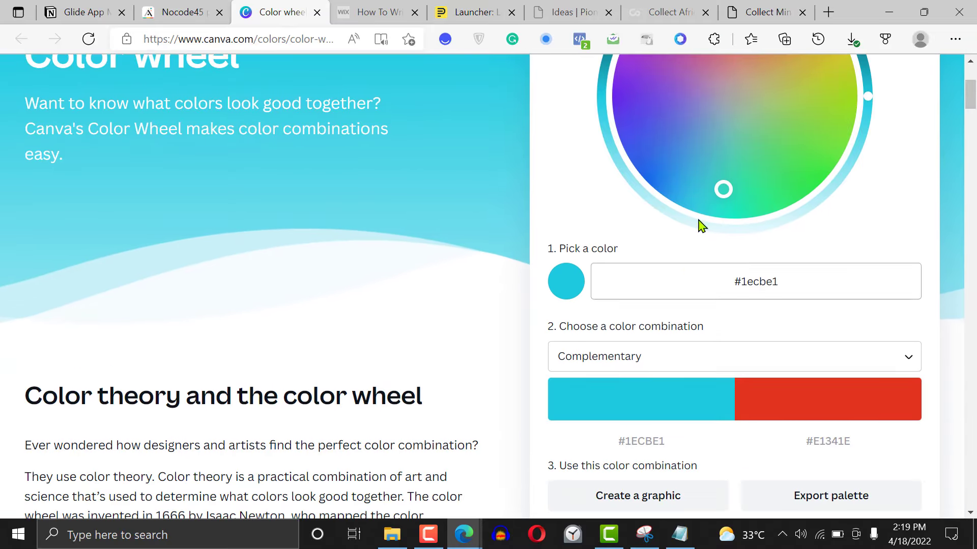
{"action": "left_click_drag", "start_coordinate": [723, 188], "coordinate": [752, 72]}
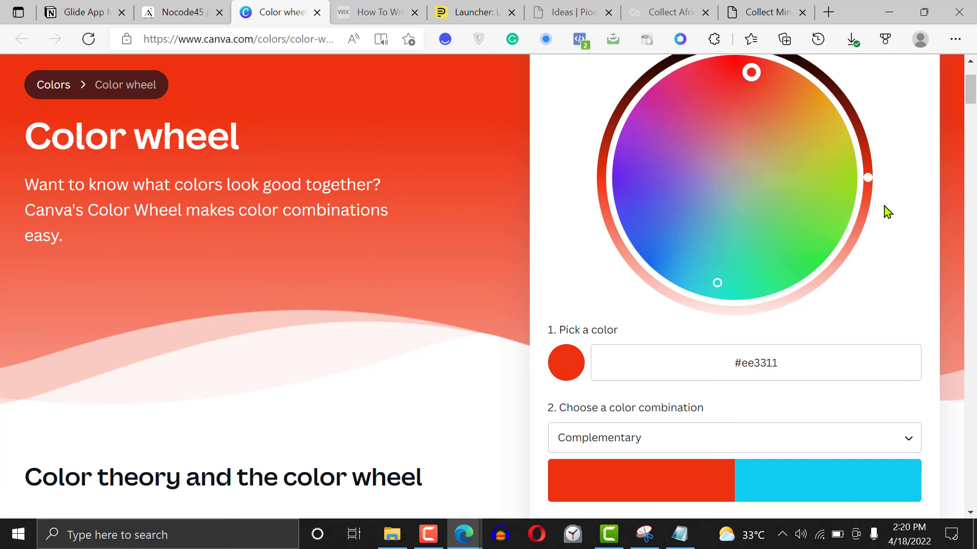
{"action": "scroll", "coordinate": [972, 122], "scroll_direction": "down", "scroll_amount": 1}
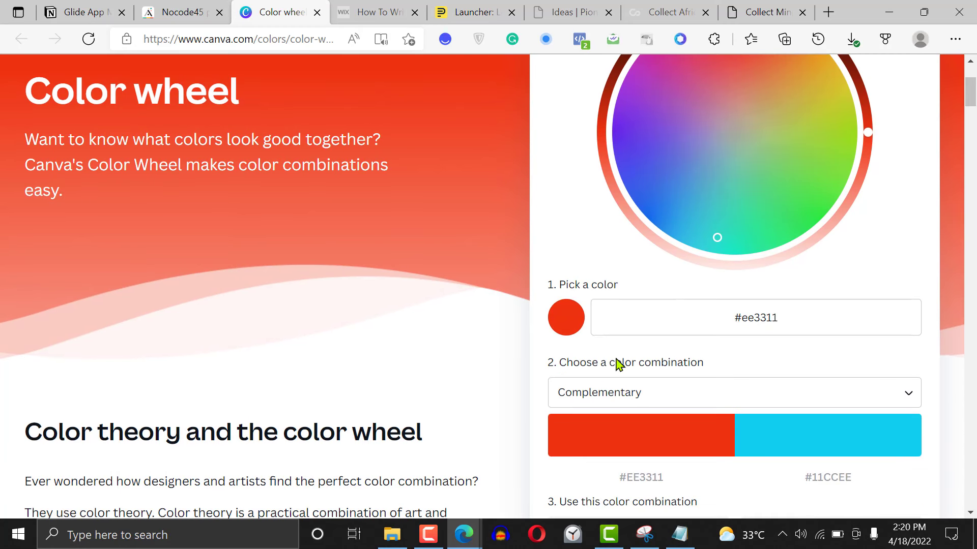
{"action": "left_click", "coordinate": [609, 399]}
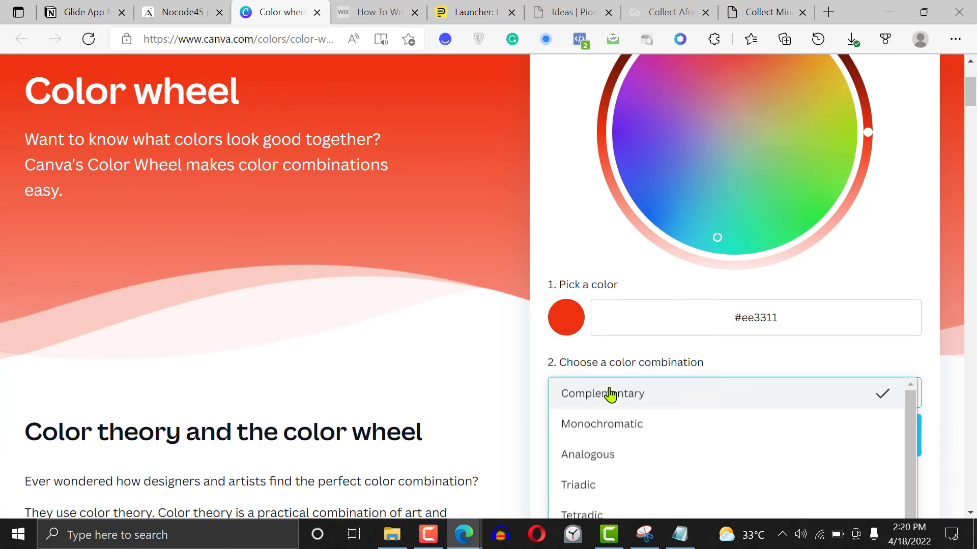
{"action": "left_click", "coordinate": [609, 430]}
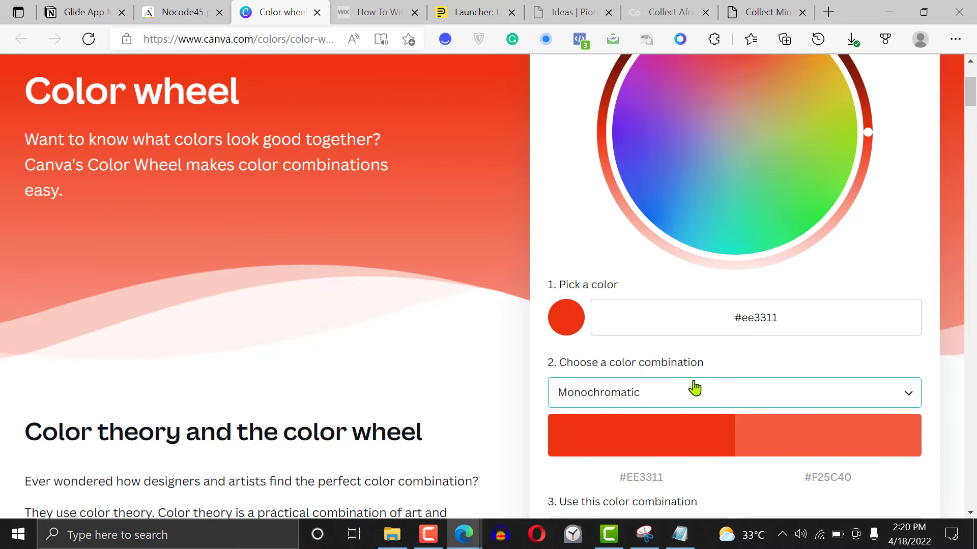
Pick the blue #092cf6 on the color wheel and try the Analogous and Tetradic combinations
{"action": "left_click", "coordinate": [646, 161]}
{"action": "left_click_drag", "start_coordinate": [645, 161], "coordinate": [645, 249]}
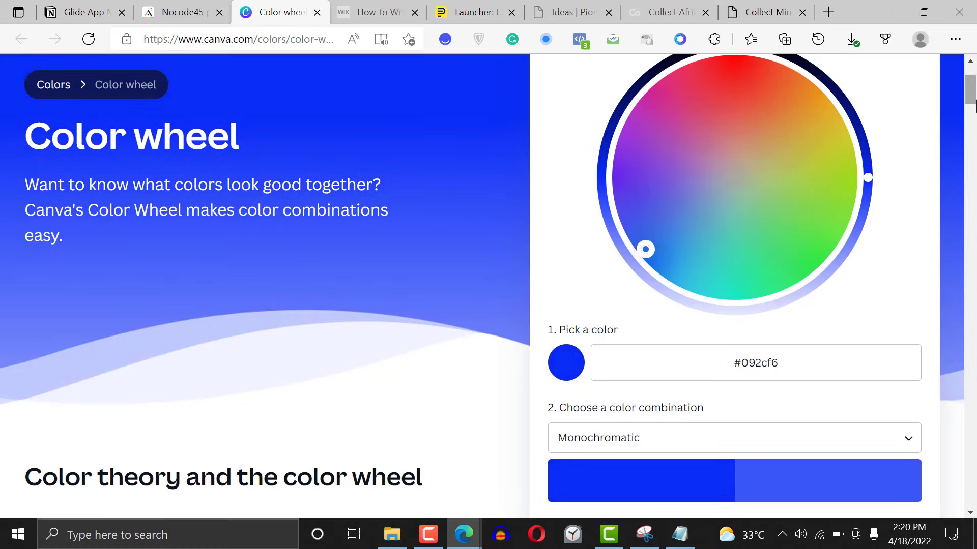
{"action": "scroll", "coordinate": [812, 195], "scroll_direction": "down", "scroll_amount": 3}
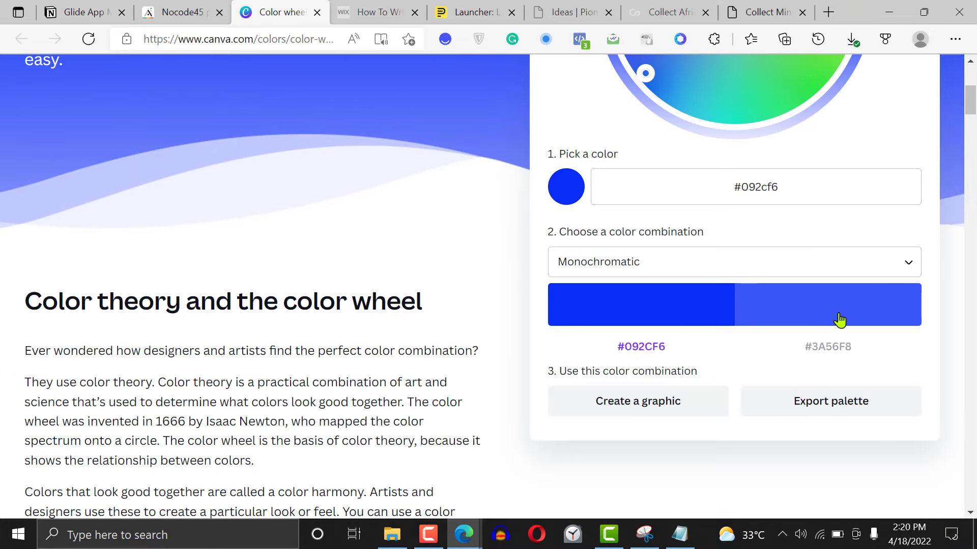
{"action": "mouse_move", "coordinate": [972, 99]}
{"action": "left_mouse_down"}
{"action": "mouse_move", "coordinate": [971, 66]}
{"action": "mouse_move", "coordinate": [970, 87]}
{"action": "left_mouse_up"}
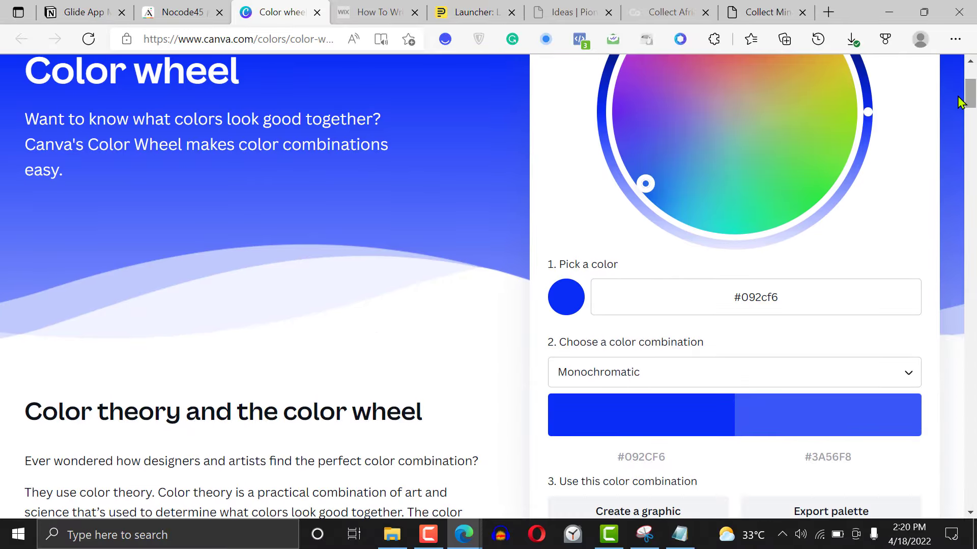
{"action": "left_click", "coordinate": [658, 375]}
{"action": "left_click", "coordinate": [639, 439]}
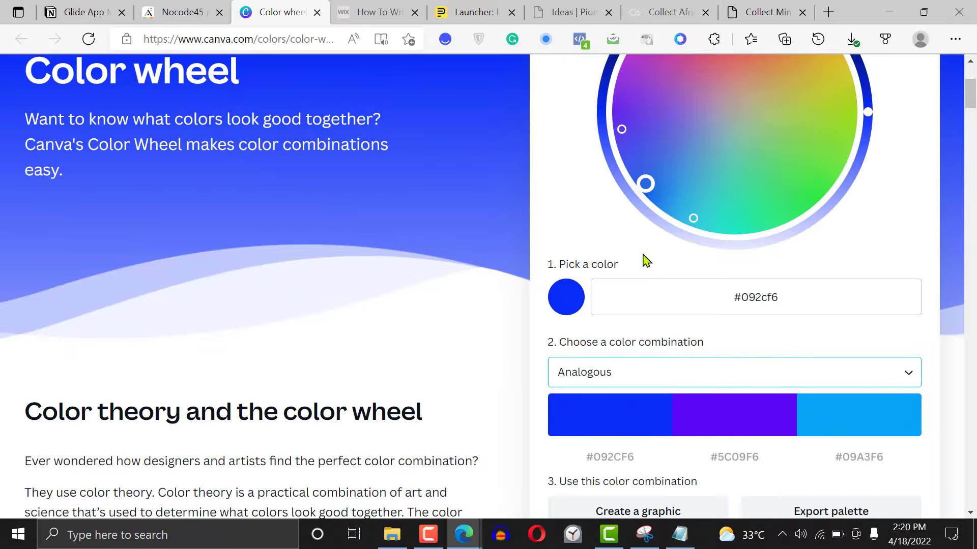
{"action": "left_click", "coordinate": [653, 370]}
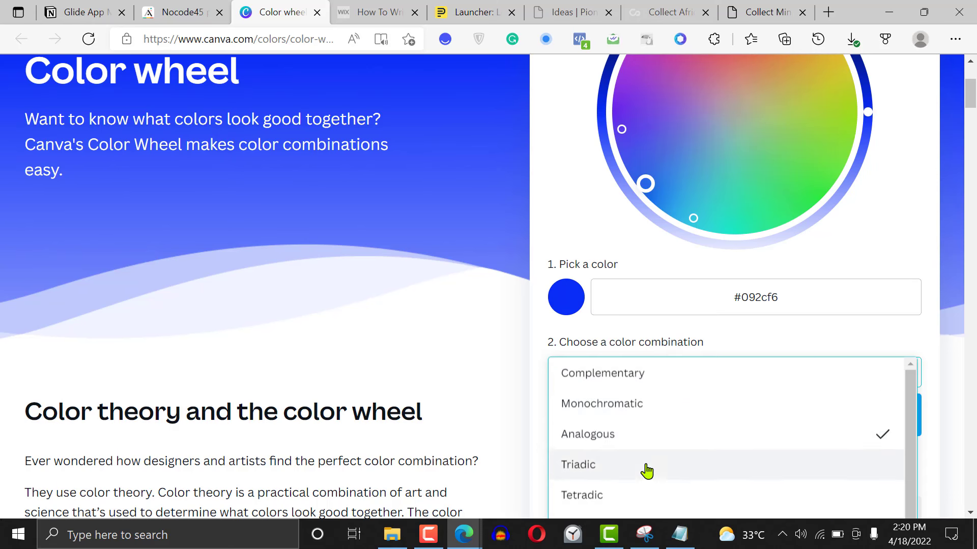
{"action": "left_click", "coordinate": [637, 502]}
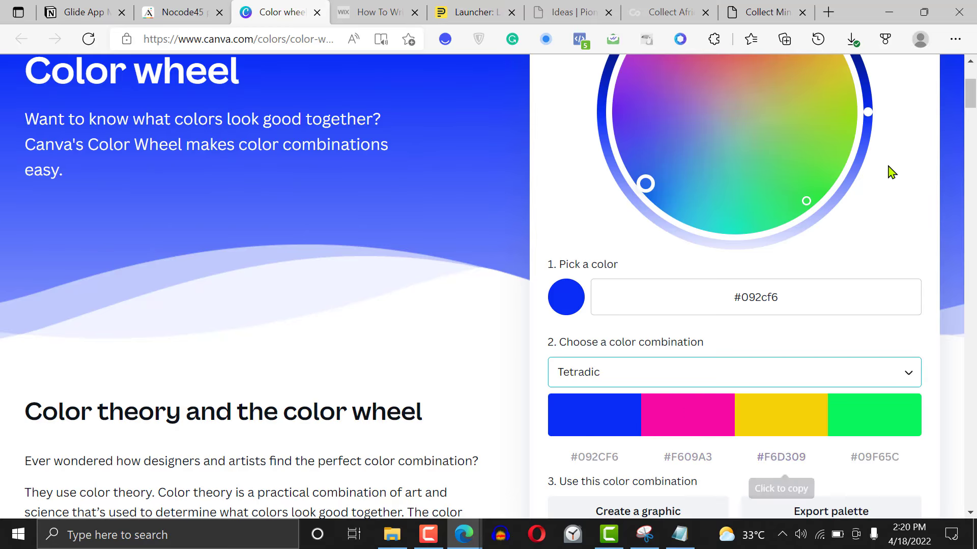
Pick the red #f1180e on the color wheel, choose the Monochromatic combination and copy the #F1180E code
{"action": "left_click_drag", "start_coordinate": [970, 94], "coordinate": [971, 87]}
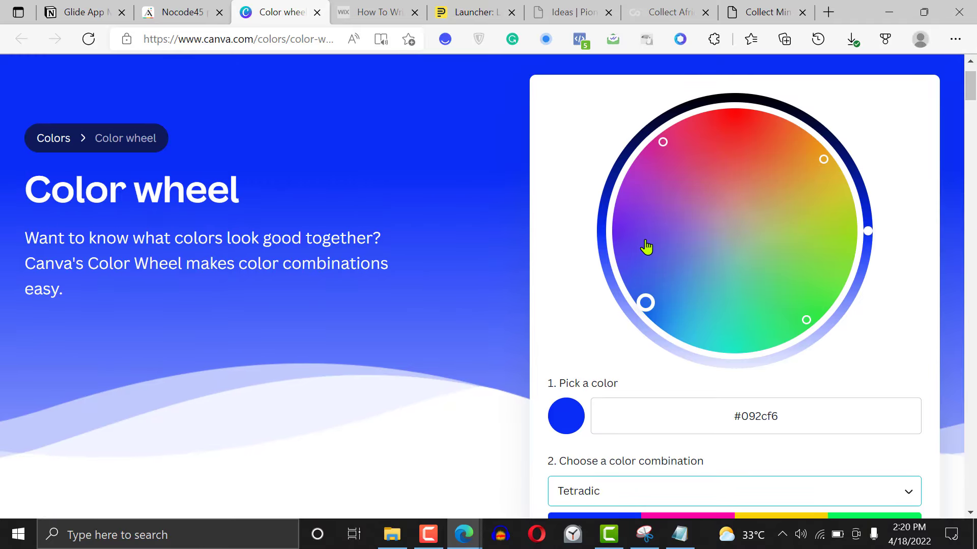
{"action": "left_click", "coordinate": [739, 122]}
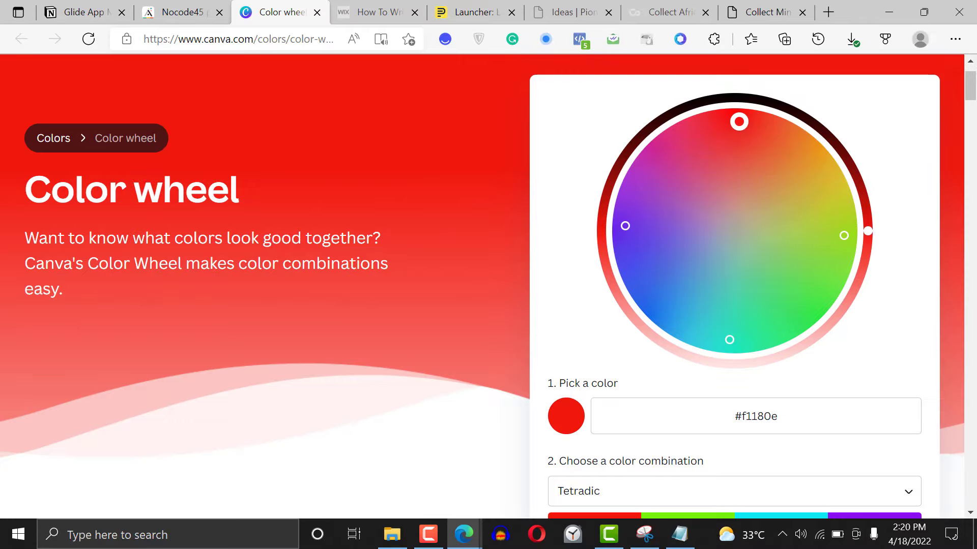
{"action": "left_click_drag", "start_coordinate": [972, 94], "coordinate": [973, 113]}
{"action": "left_click", "coordinate": [682, 199]}
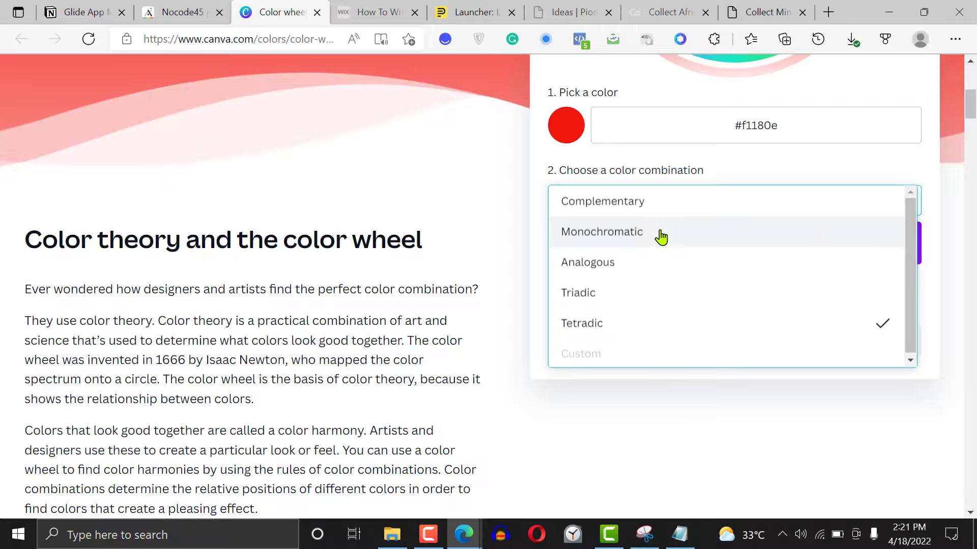
{"action": "left_click", "coordinate": [661, 237]}
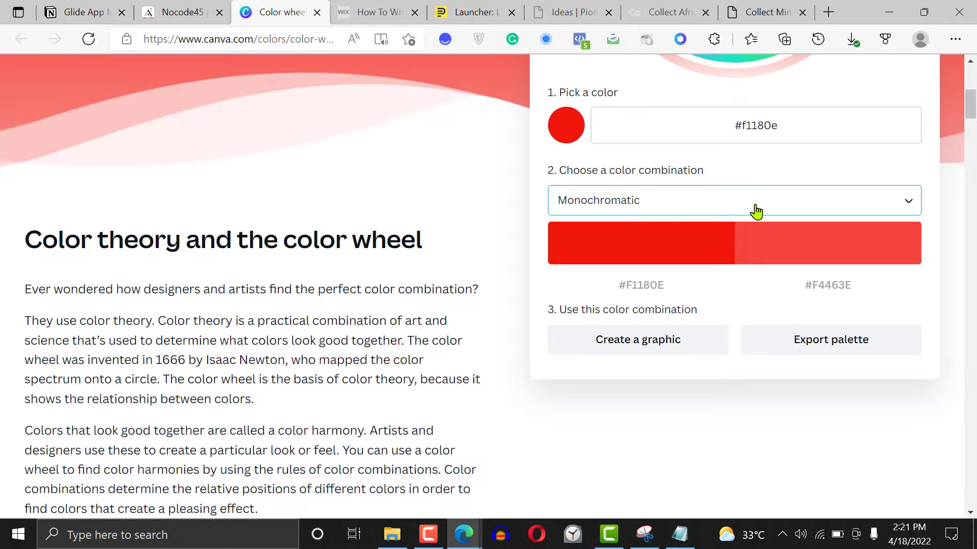
{"action": "left_click", "coordinate": [637, 289]}
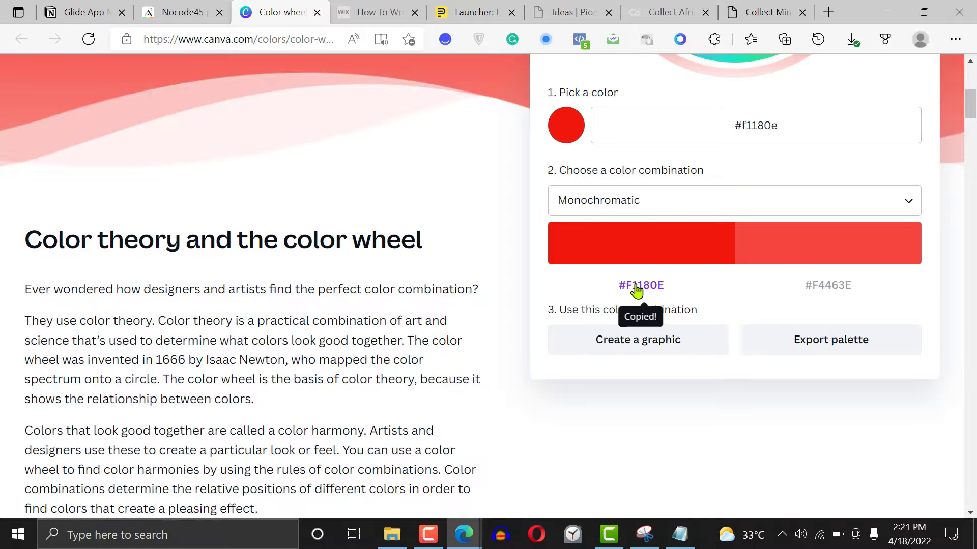
Switch back to Adalo and paste #F1180E as the branding's primary color
{"action": "left_click", "coordinate": [186, 3]}
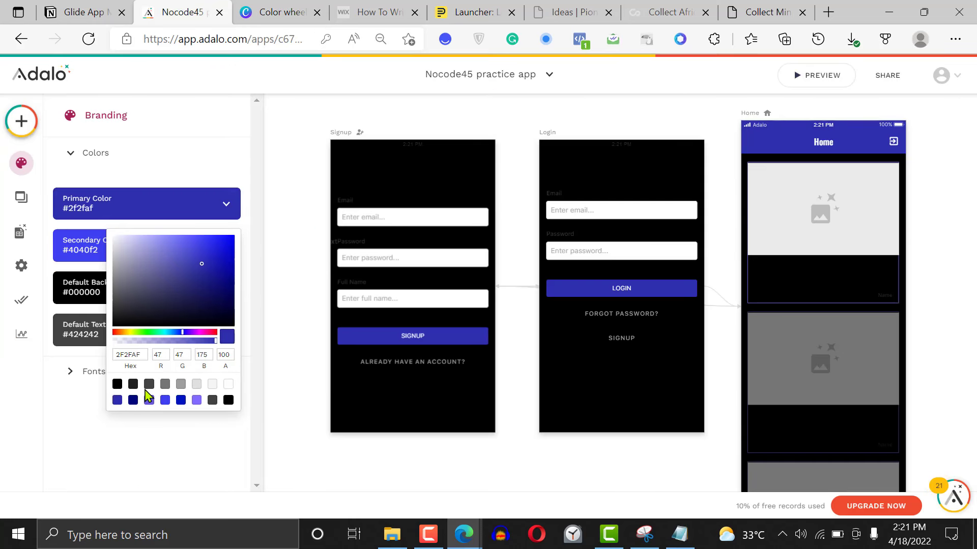
{"action": "double_click", "coordinate": [140, 354]}
{"action": "key", "text": "ctrl+v"}
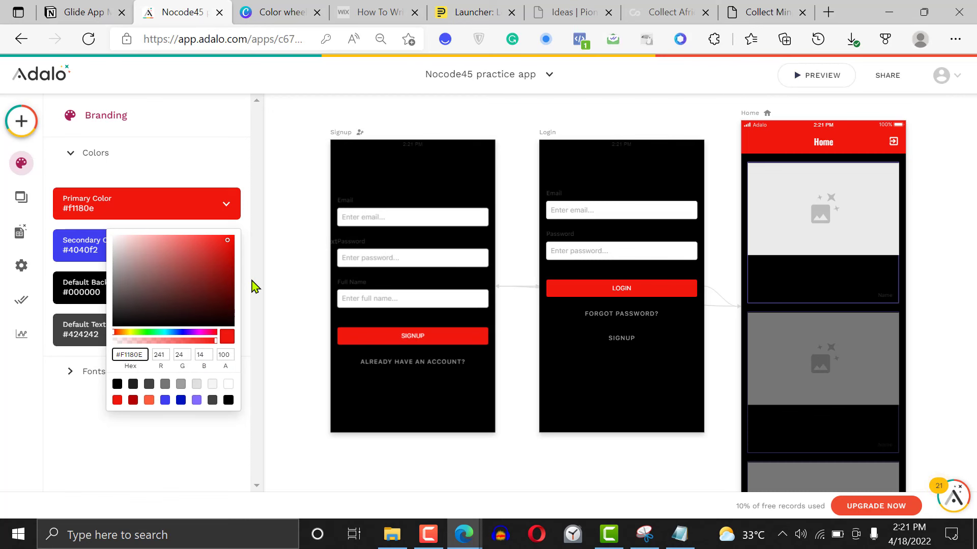
{"action": "left_click", "coordinate": [254, 288]}
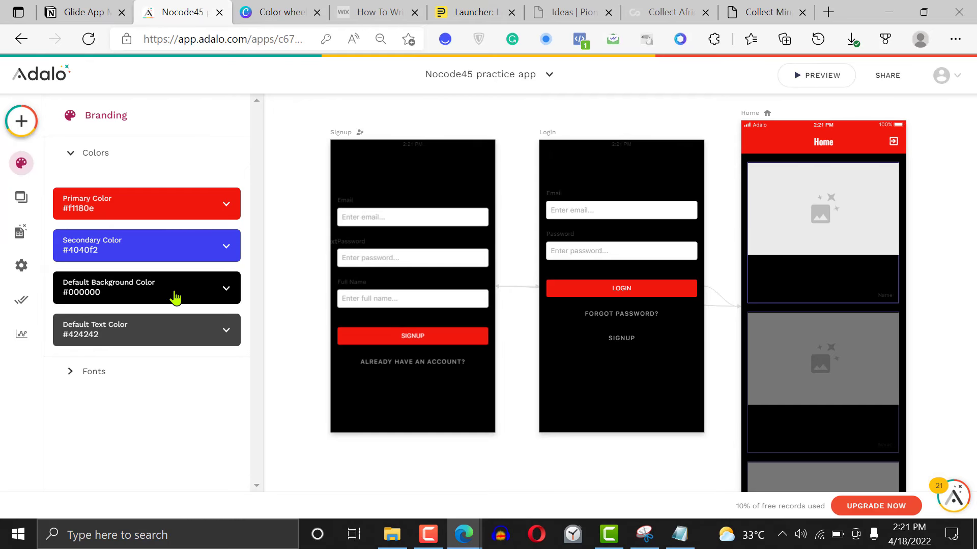
Set the branding's default background color to white (ffffff)
{"action": "left_click", "coordinate": [192, 294]}
{"action": "left_click", "coordinate": [228, 468]}
{"action": "left_click", "coordinate": [60, 406]}
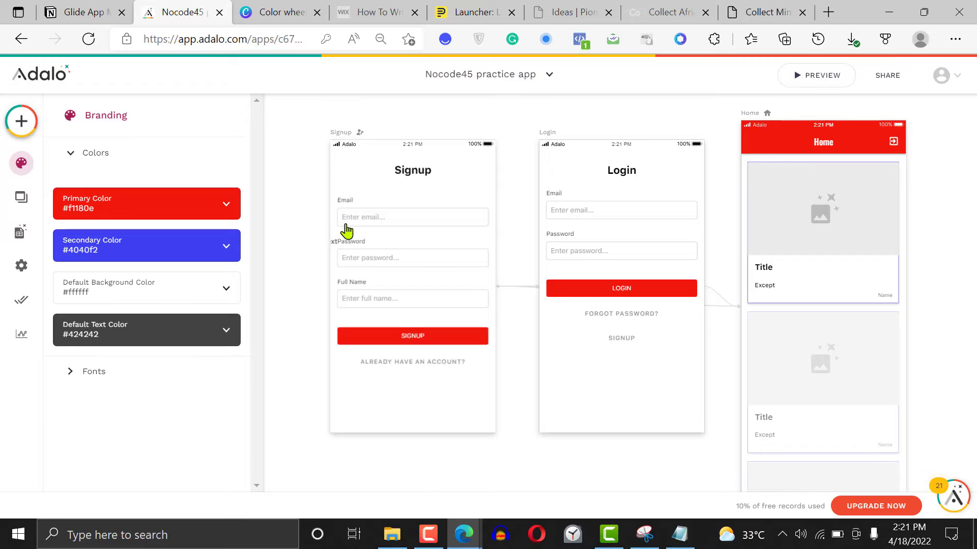
Copy the lighter red #F4463E from Canva's color wheel and paste it as Adalo's secondary color
{"action": "left_click", "coordinate": [282, 8]}
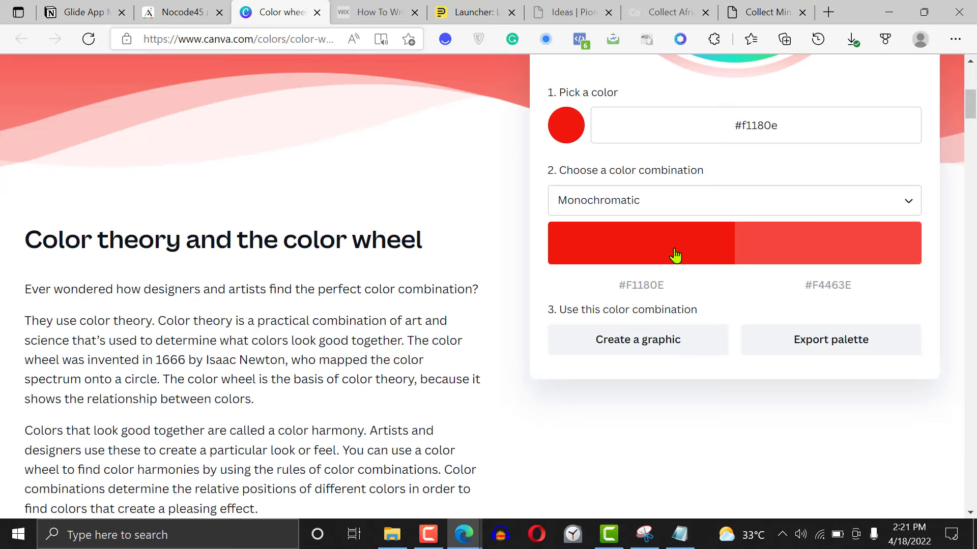
{"action": "left_click", "coordinate": [834, 287]}
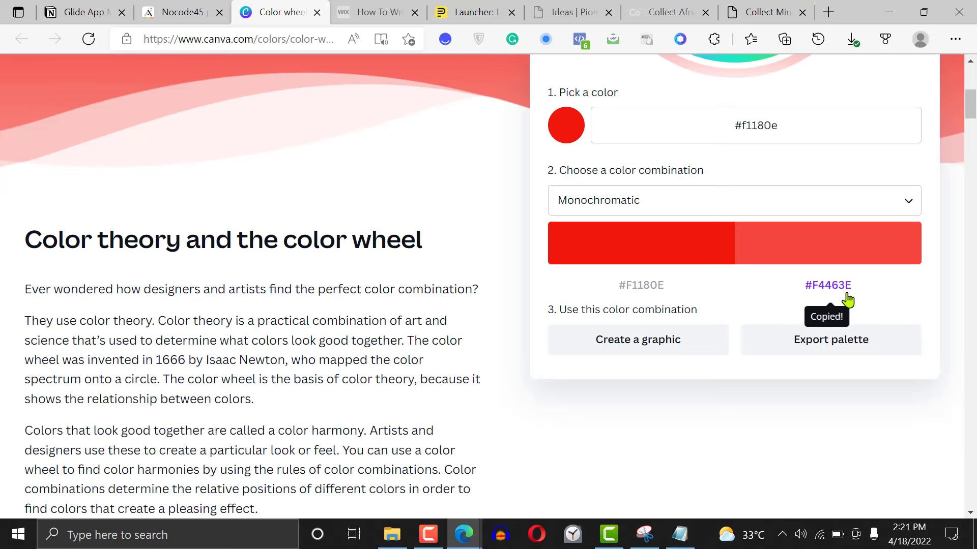
{"action": "left_click", "coordinate": [188, 7]}
{"action": "left_click", "coordinate": [179, 250]}
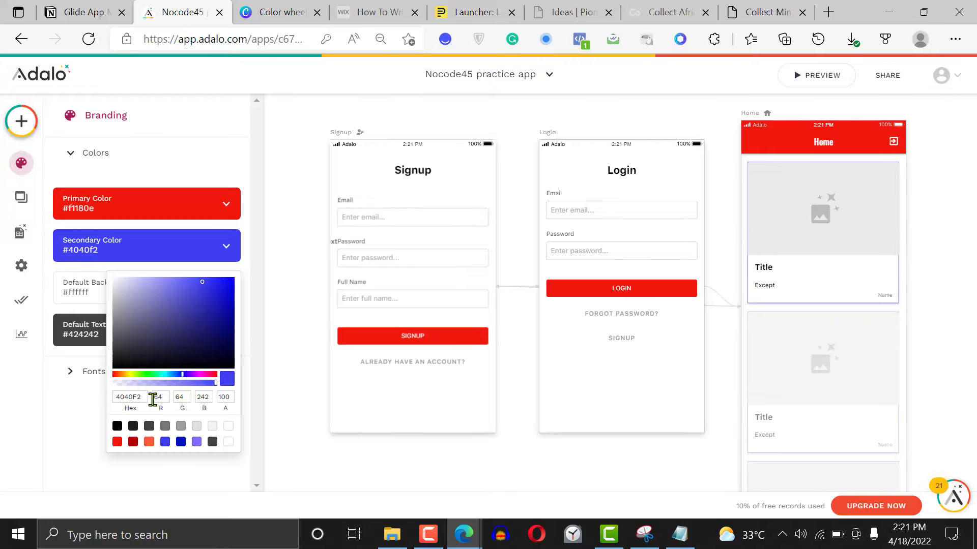
{"action": "double_click", "coordinate": [131, 400]}
{"action": "key", "text": "ctrl+v"}
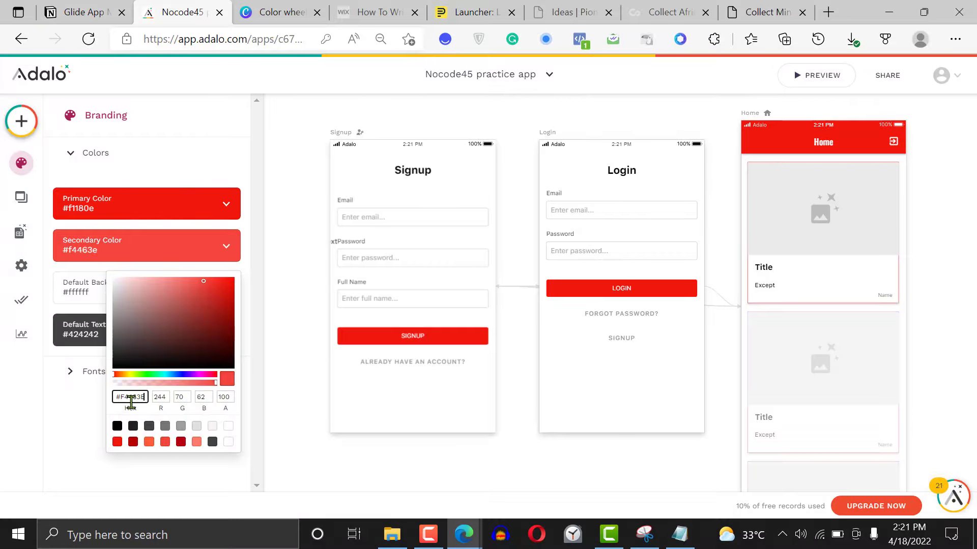
{"action": "left_click", "coordinate": [61, 425]}
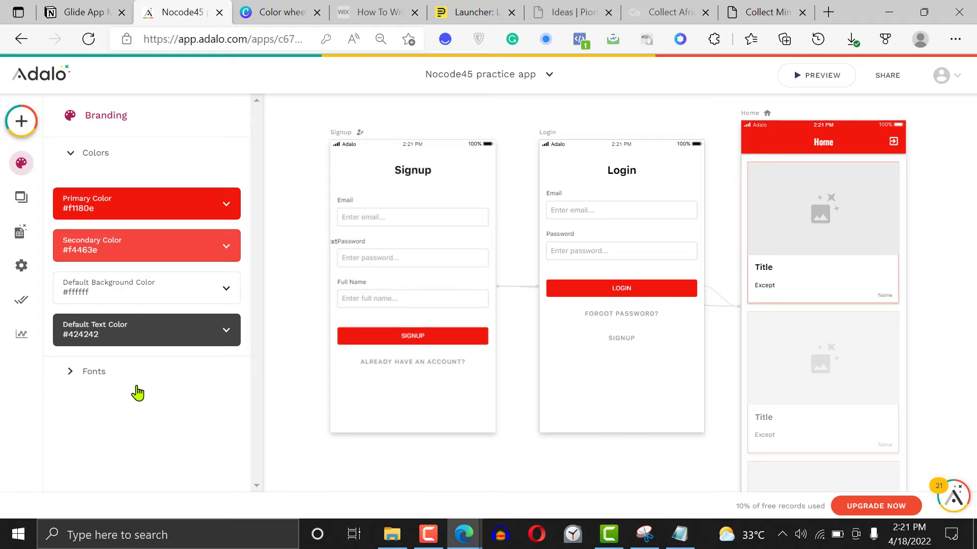
Set the branding's default text color to black (000000)
{"action": "left_click", "coordinate": [195, 344]}
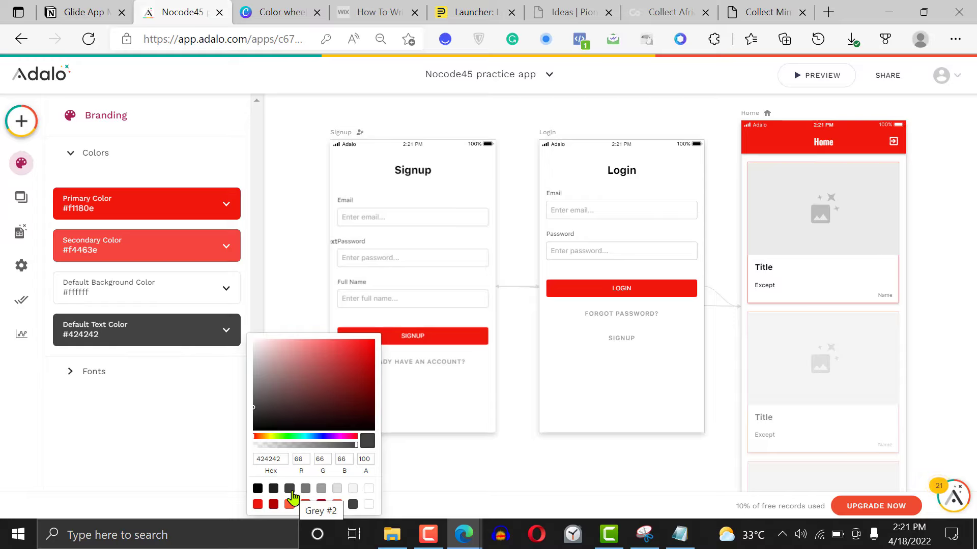
{"action": "left_click", "coordinate": [258, 489]}
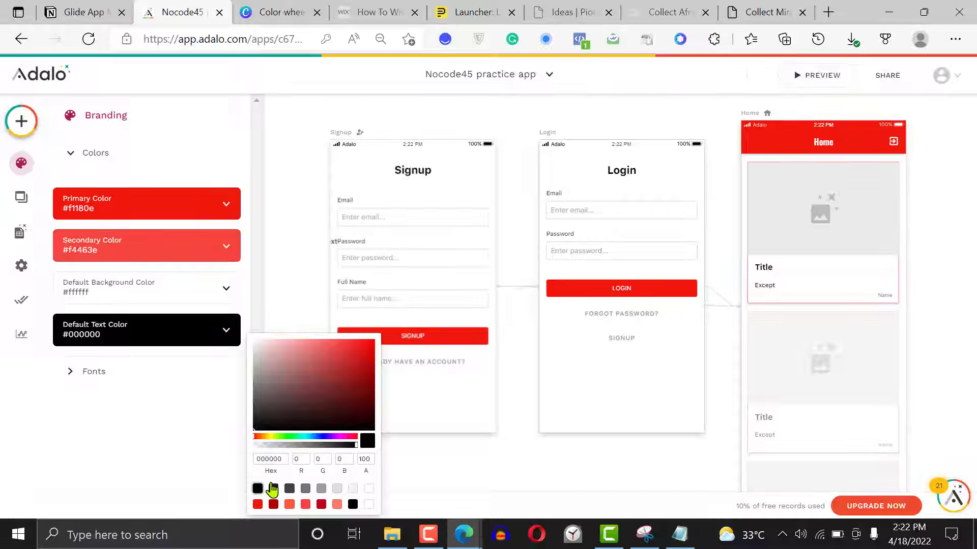
{"action": "left_click", "coordinate": [356, 357]}
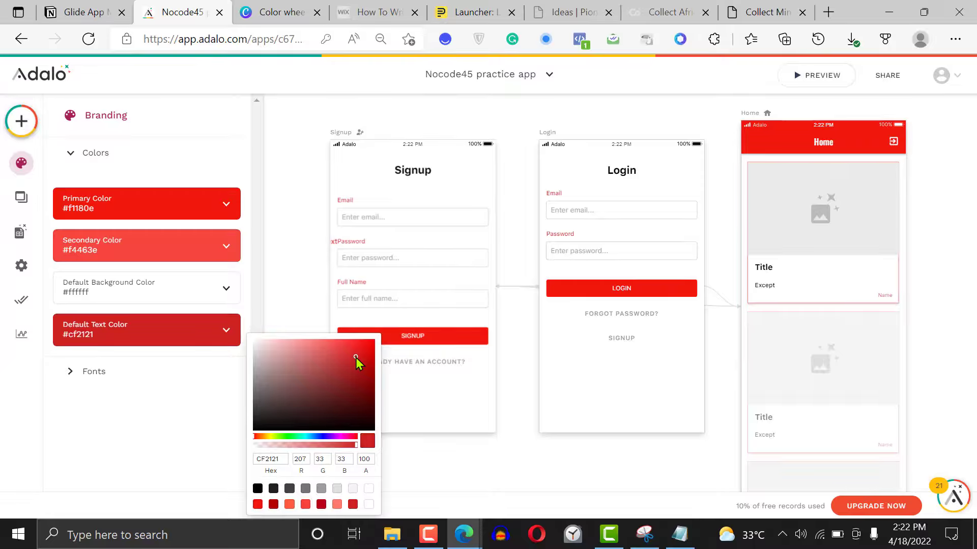
{"action": "left_click", "coordinate": [258, 505]}
{"action": "left_click", "coordinate": [258, 489]}
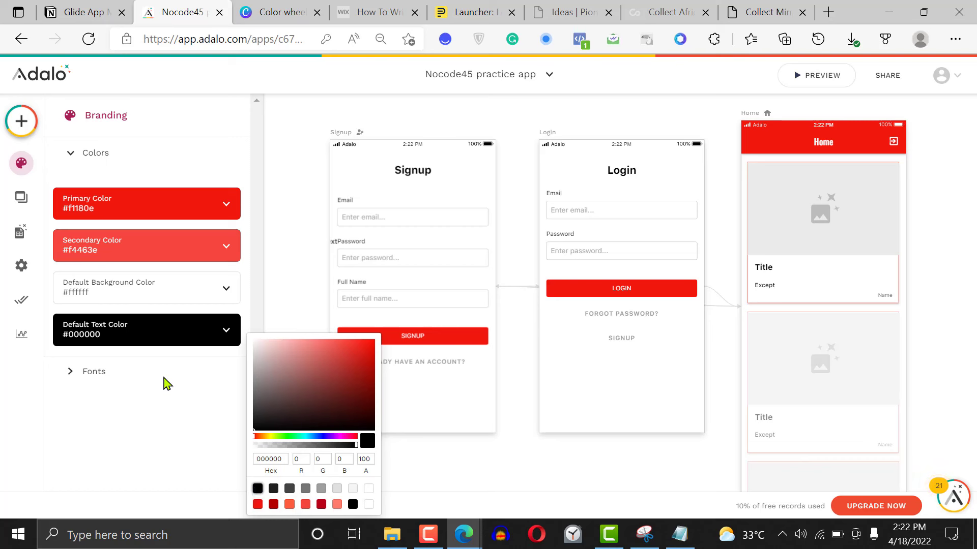
{"action": "left_click", "coordinate": [169, 415]}
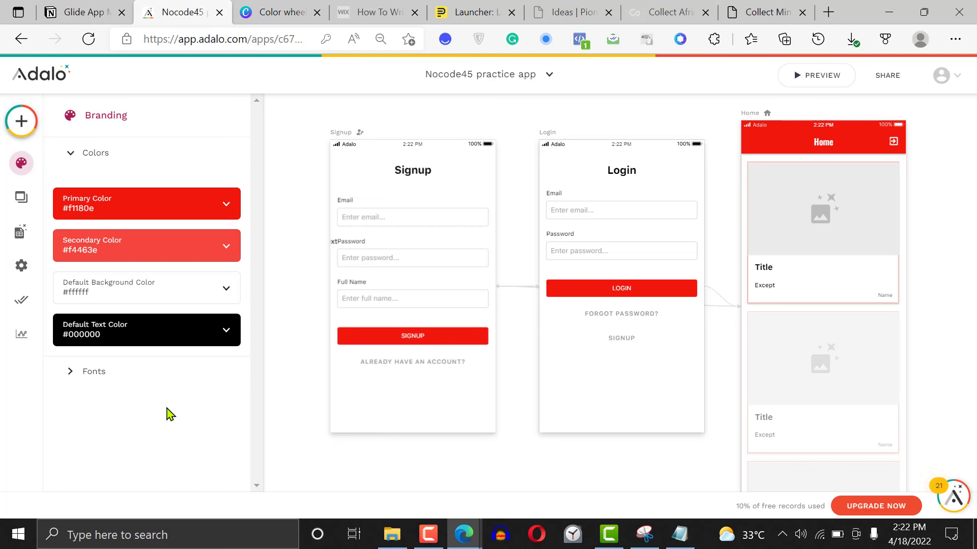
Set the branding's heading font to Source Sans Pro and the body font to Merriweather
{"action": "left_click", "coordinate": [96, 374]}
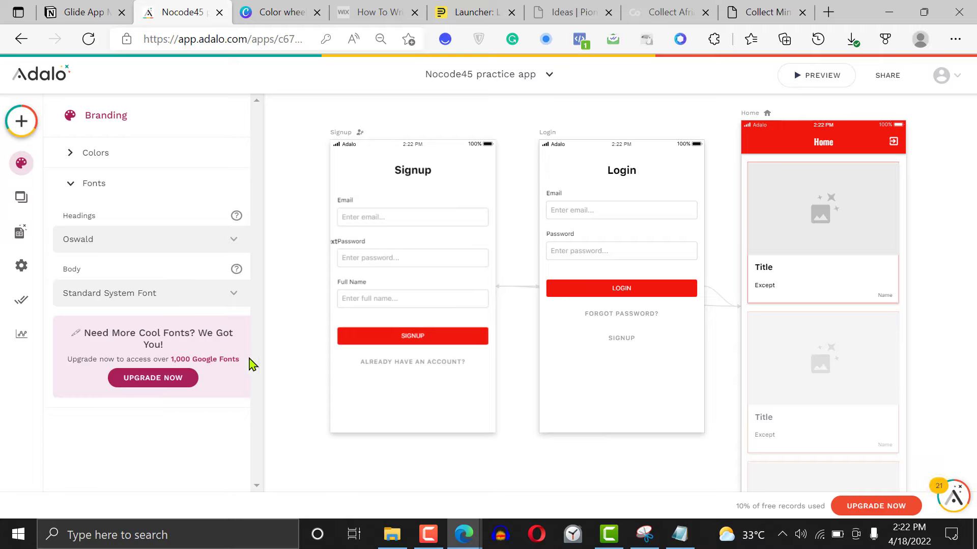
{"action": "left_click", "coordinate": [161, 254]}
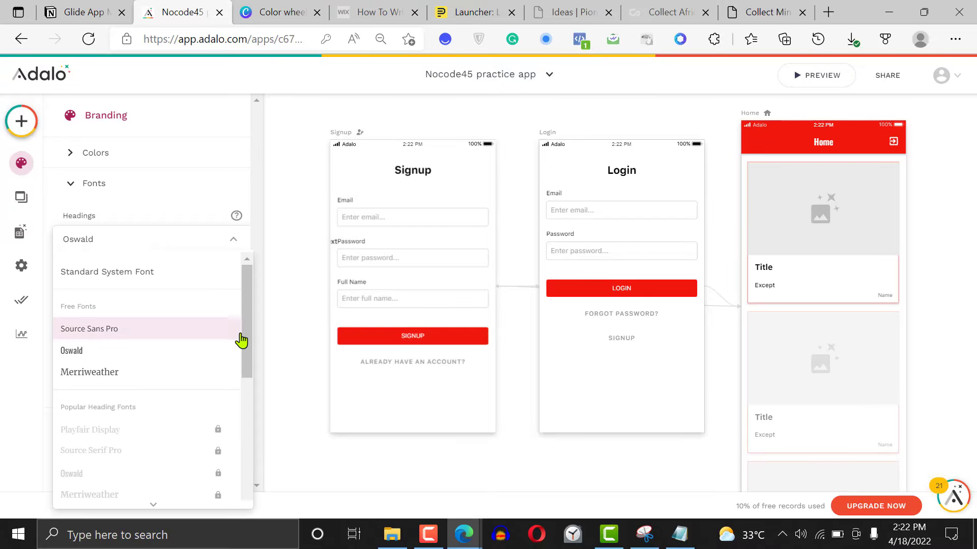
{"action": "mouse_move", "coordinate": [249, 331]}
{"action": "left_mouse_down"}
{"action": "mouse_move", "coordinate": [242, 469]}
{"action": "mouse_move", "coordinate": [244, 320]}
{"action": "left_mouse_up"}
{"action": "left_click", "coordinate": [130, 329]}
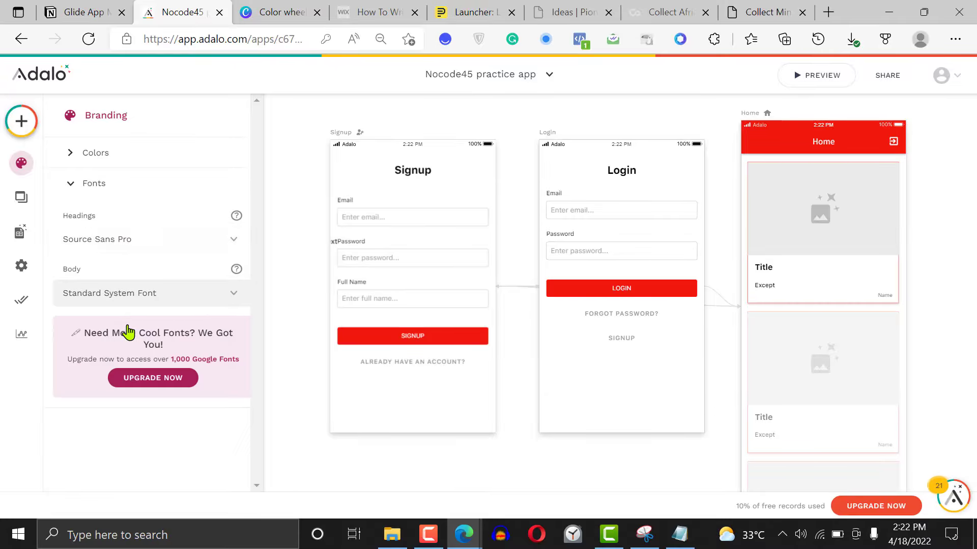
{"action": "left_click", "coordinate": [148, 297]}
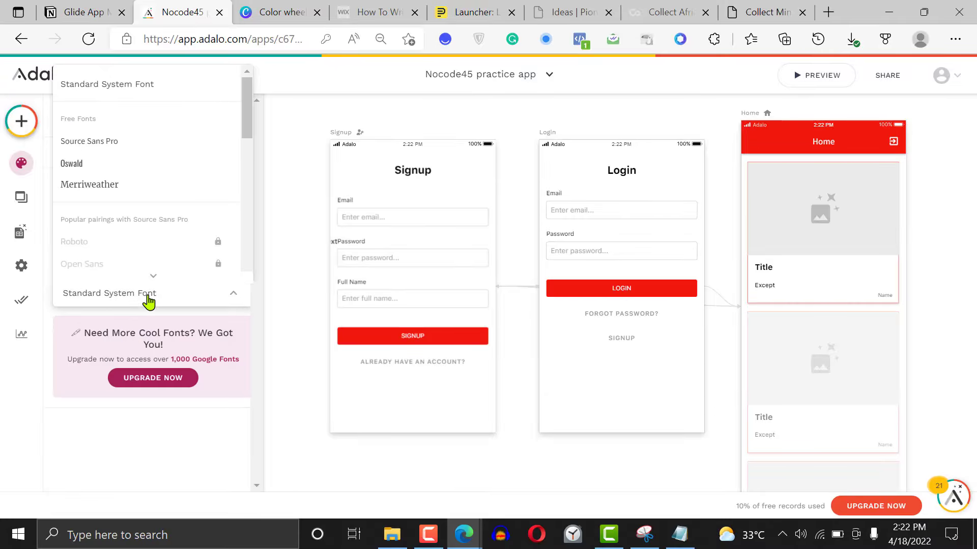
{"action": "left_click", "coordinate": [123, 190]}
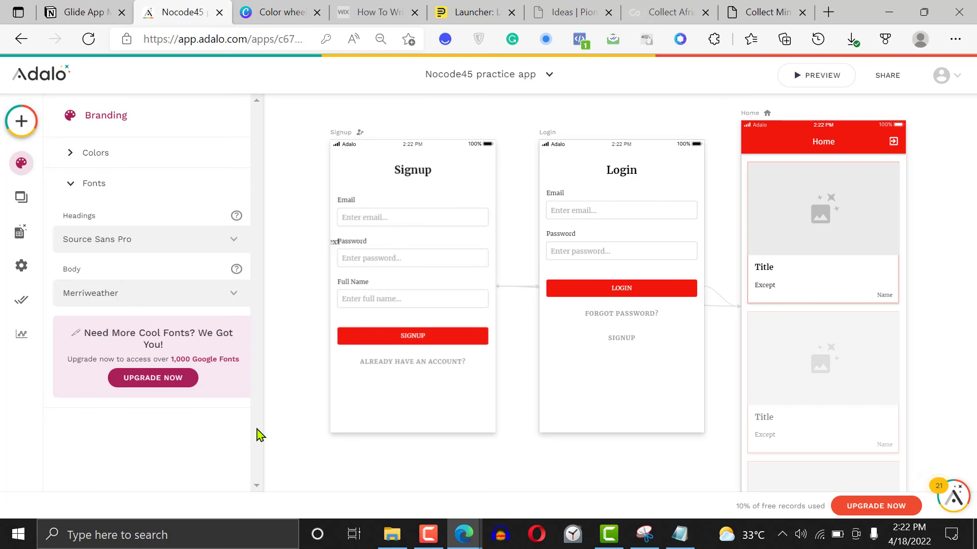
Set the branding's heading font to Merriweather and the body font to Source Sans Pro
{"action": "left_click", "coordinate": [127, 247]}
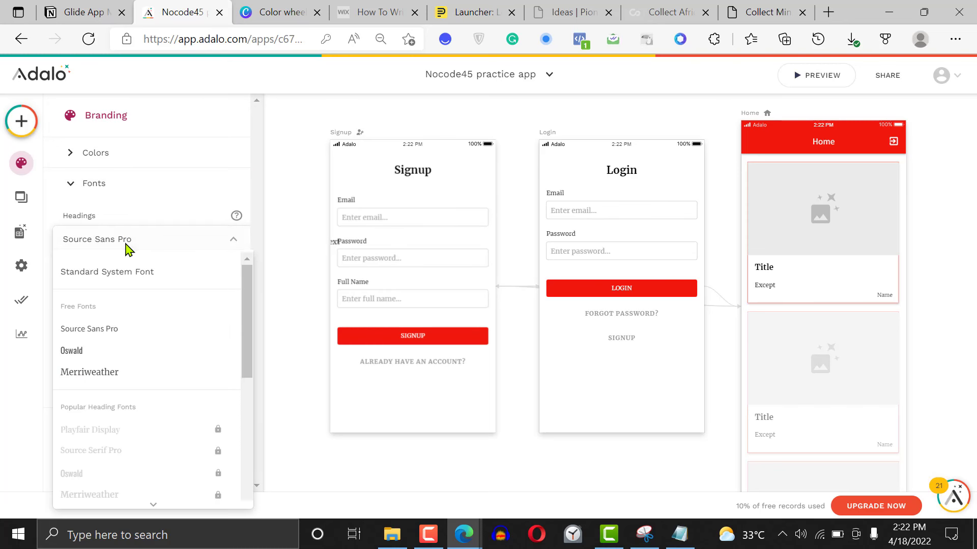
{"action": "left_click", "coordinate": [115, 375]}
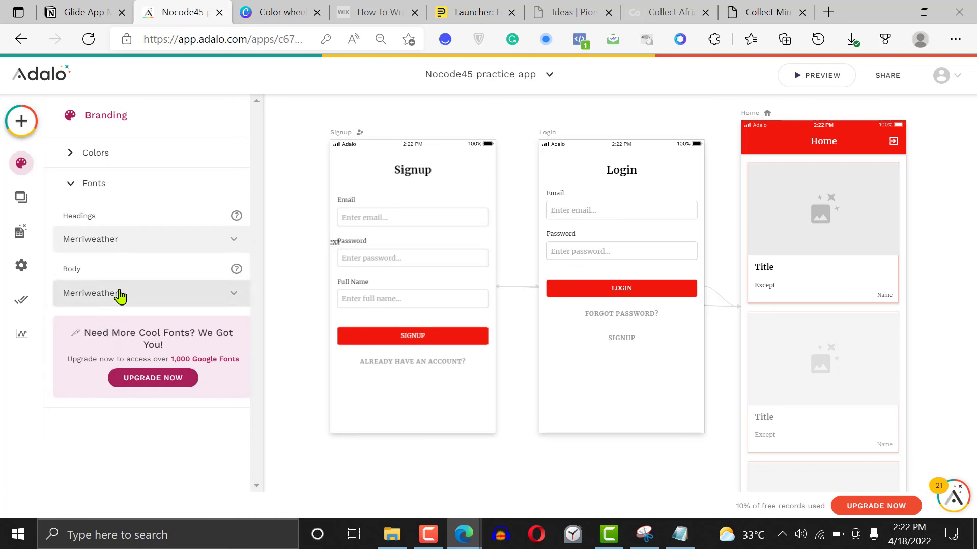
{"action": "left_click", "coordinate": [120, 297]}
{"action": "left_click", "coordinate": [112, 145]}
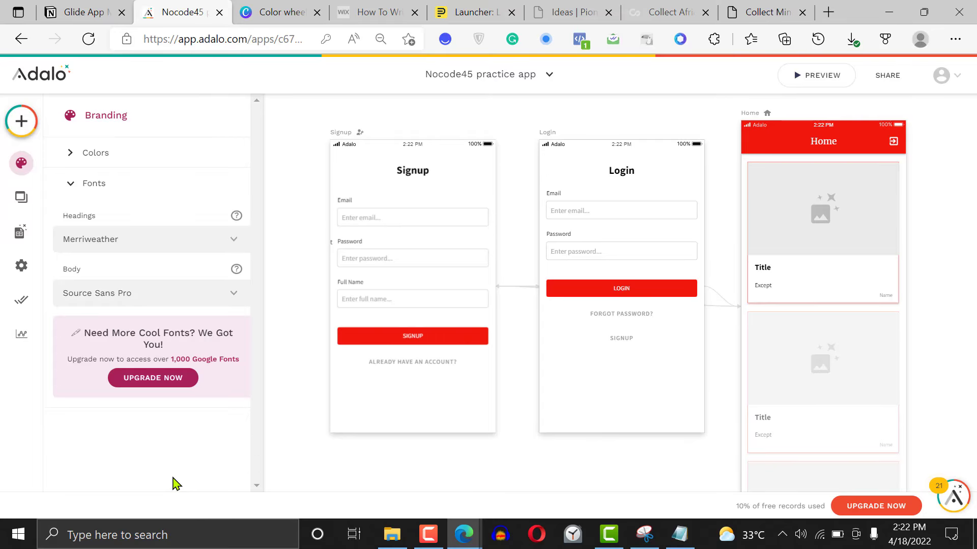
{"action": "left_click", "coordinate": [611, 491]}
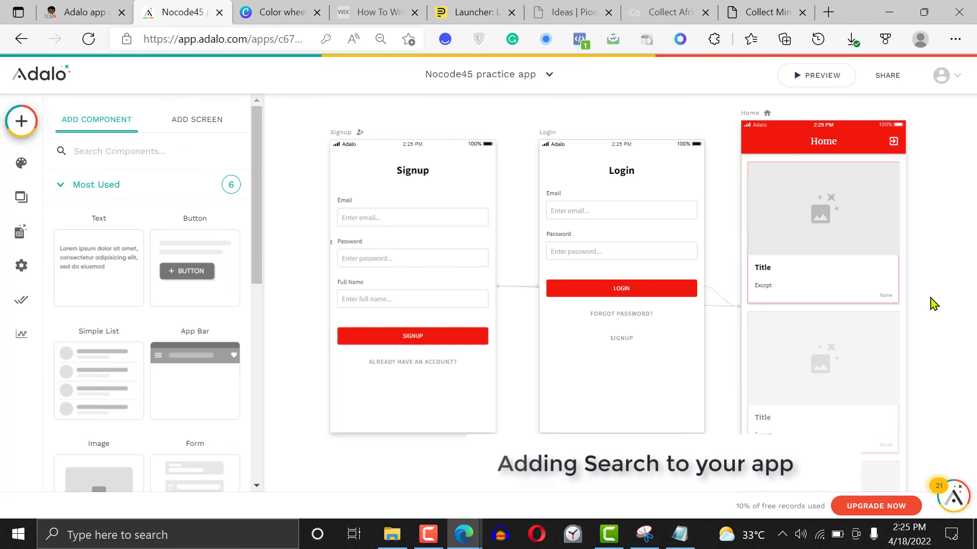
Make the Home screen taller by extending both its lower and upper edges on the canvas
{"action": "left_click", "coordinate": [930, 298]}
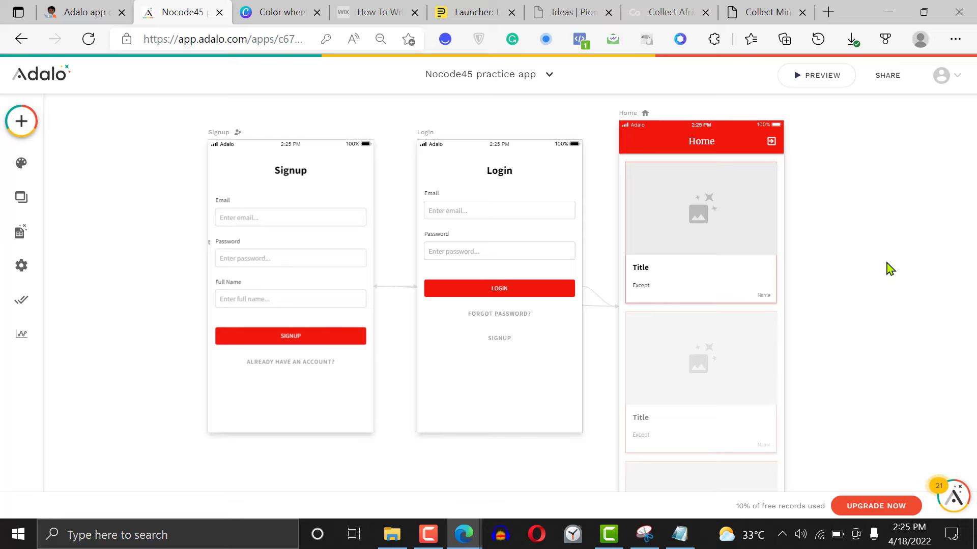
{"action": "scroll", "coordinate": [889, 269], "scroll_direction": "down", "scroll_amount": 3}
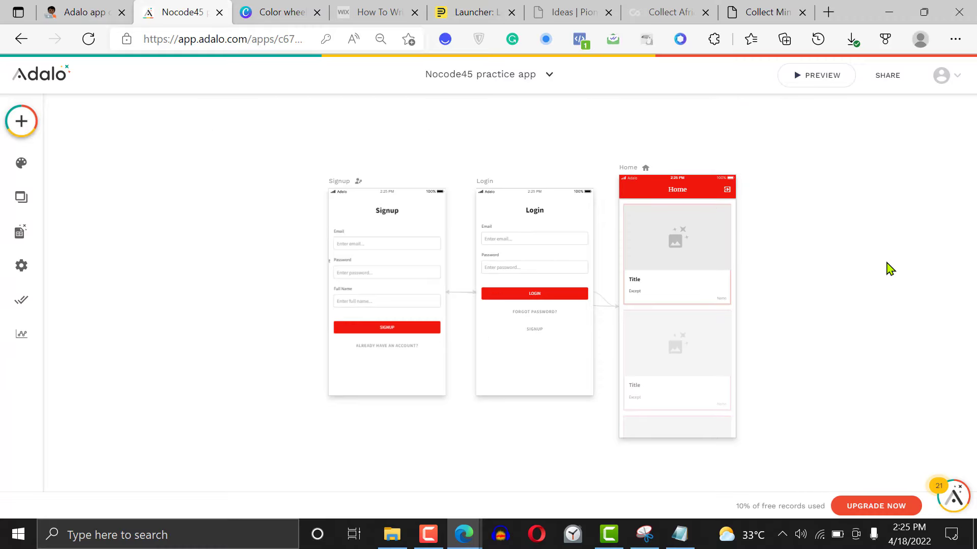
{"action": "left_click", "coordinate": [632, 172]}
{"action": "left_click", "coordinate": [814, 189]}
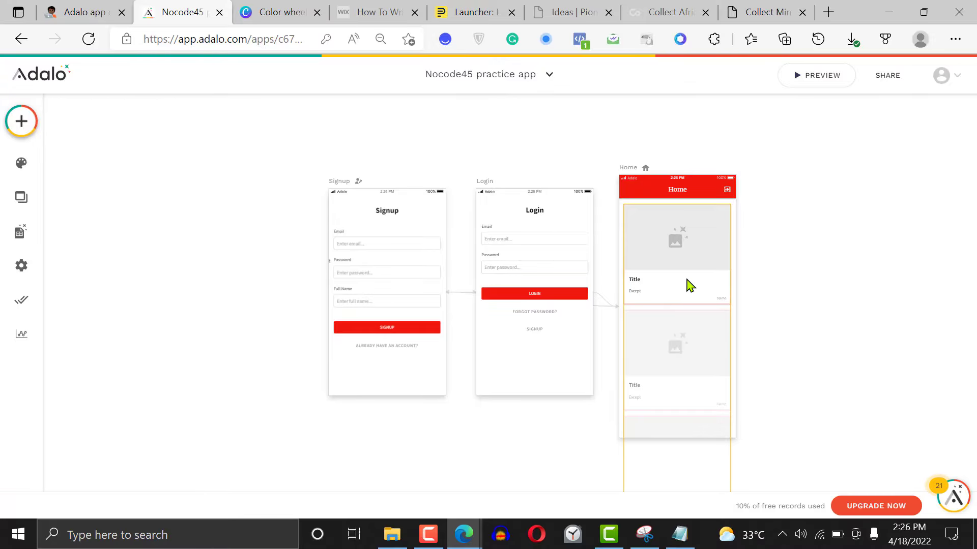
{"action": "left_click", "coordinate": [630, 175]}
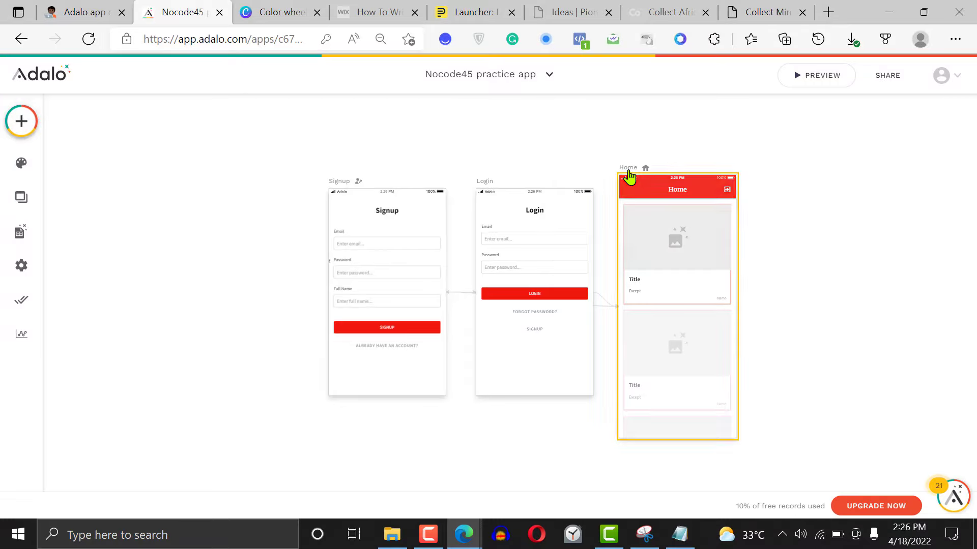
{"action": "left_click_drag", "start_coordinate": [682, 437], "coordinate": [699, 531]}
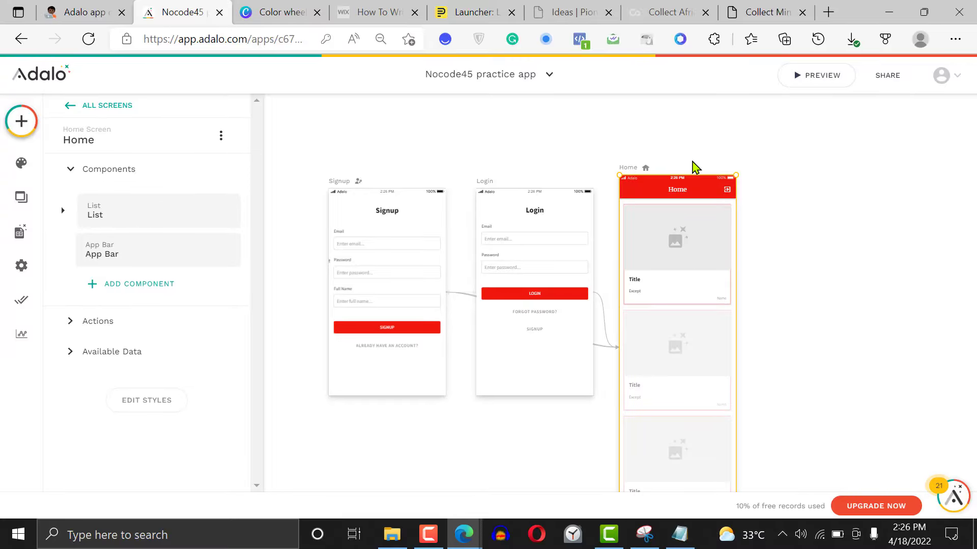
{"action": "left_click_drag", "start_coordinate": [686, 177], "coordinate": [682, 128]}
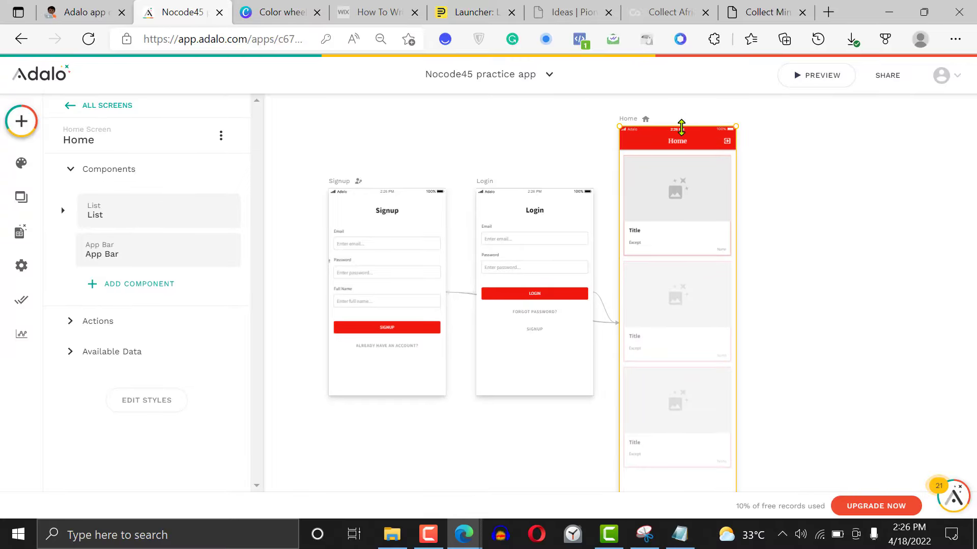
Move the blog post list down on the Home screen and place a Text Input component between the app bar and the list
{"action": "left_click", "coordinate": [679, 216]}
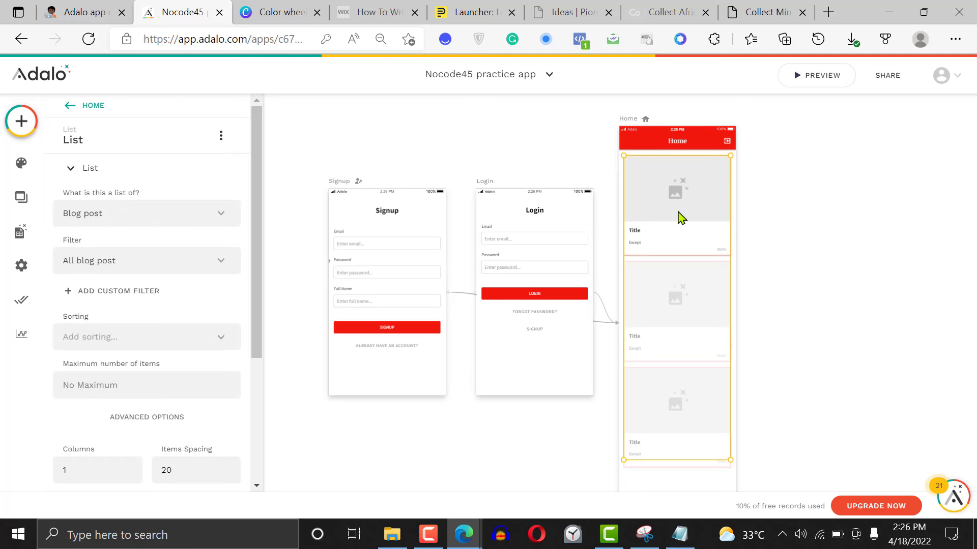
{"action": "left_click_drag", "start_coordinate": [681, 218], "coordinate": [678, 242]}
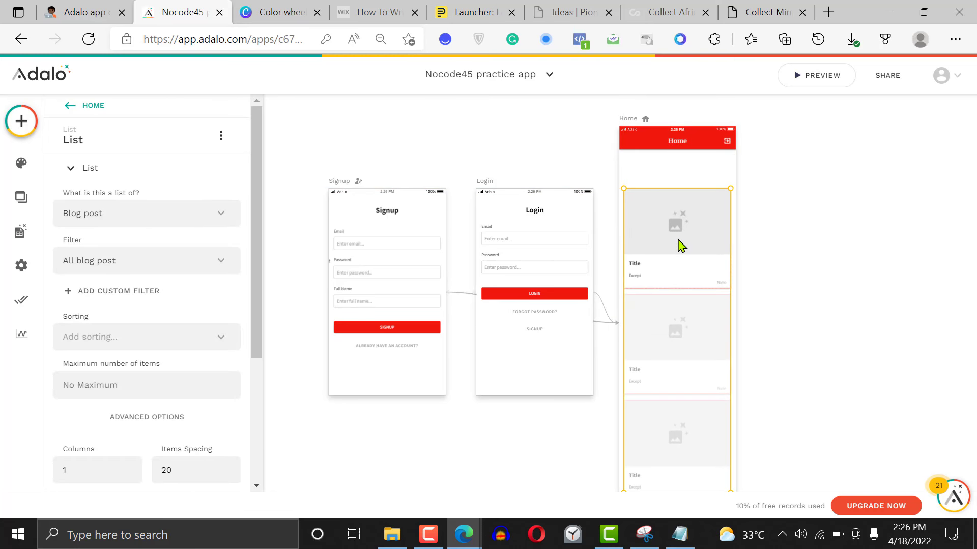
{"action": "left_click", "coordinate": [21, 122]}
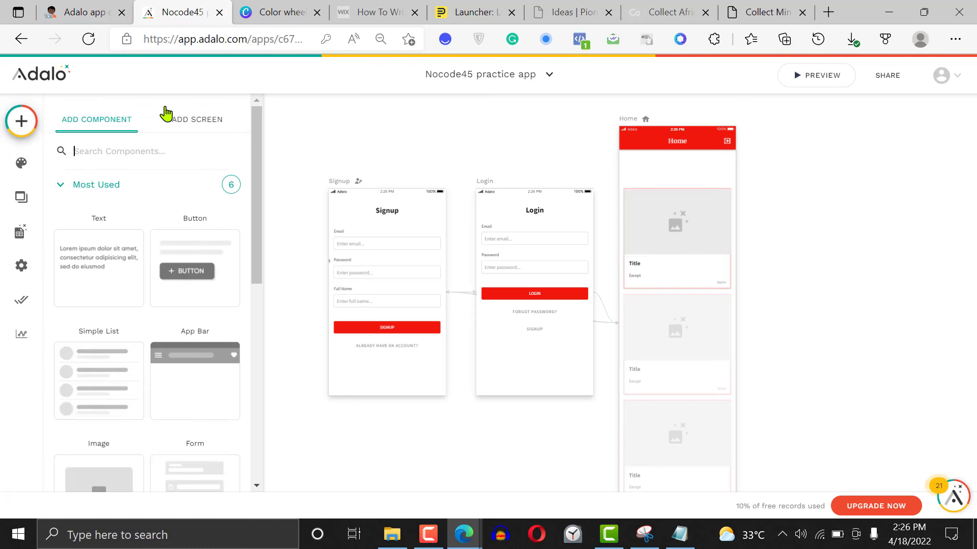
{"action": "type", "text": "input"}
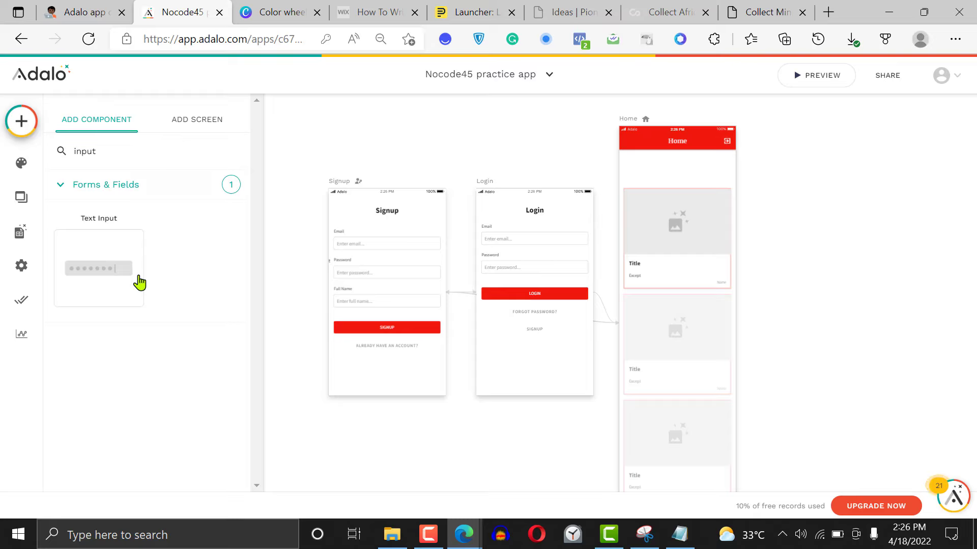
{"action": "left_click_drag", "start_coordinate": [107, 273], "coordinate": [683, 172]}
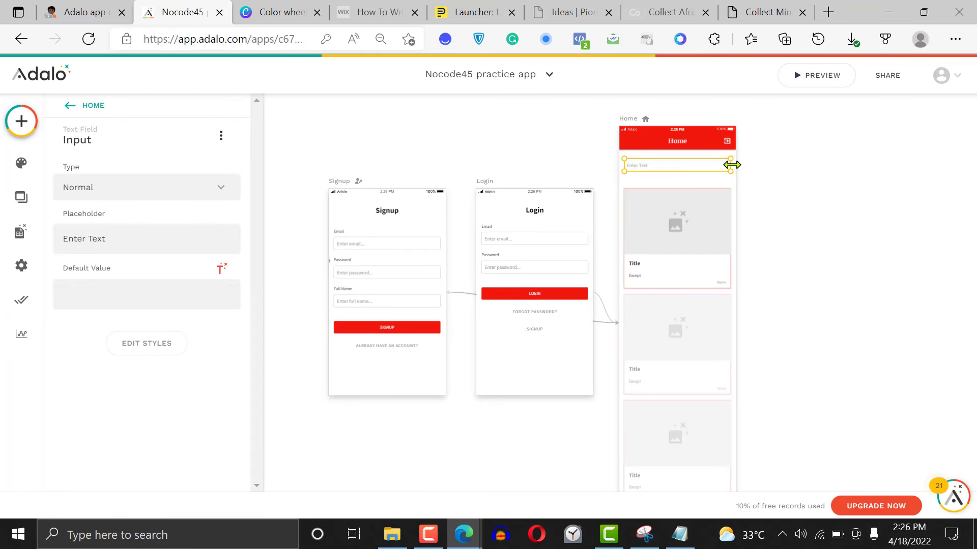
Set the text input's placeholder to "Enter a search phrase"
{"action": "triple_click", "coordinate": [109, 239]}
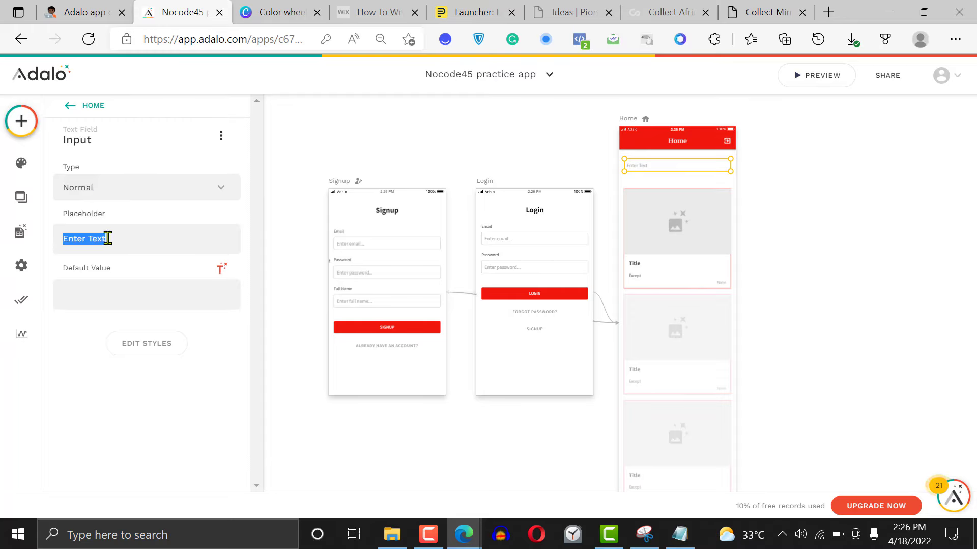
{"action": "type", "text": "Search"}
{"action": "key", "text": "BackSpace"}
{"action": "key", "text": "BackSpace"}
{"action": "key", "text": "BackSpace"}
{"action": "key", "text": "BackSpace"}
{"action": "key", "text": "BackSpace"}
{"action": "key", "text": "BackSpace"}
{"action": "type", "text": "Enter a search word"}
{"action": "key", "text": "BackSpace"}
{"action": "key", "text": "BackSpace"}
{"action": "key", "text": "BackSpace"}
{"action": "key", "text": "BackSpace"}
{"action": "type", "text": "phrase"}
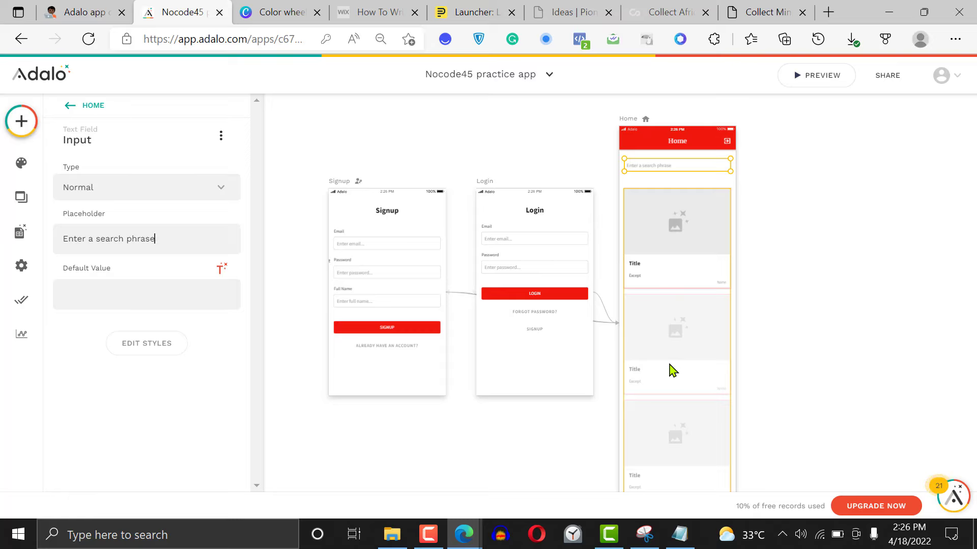
Shift the blog post list up slightly toward the search field and give it a custom filter: Title Contains the Input value
{"action": "mouse_move", "coordinate": [669, 364]}
{"action": "left_mouse_down"}
{"action": "mouse_move", "coordinate": [669, 350]}
{"action": "mouse_move", "coordinate": [673, 362]}
{"action": "left_mouse_up"}
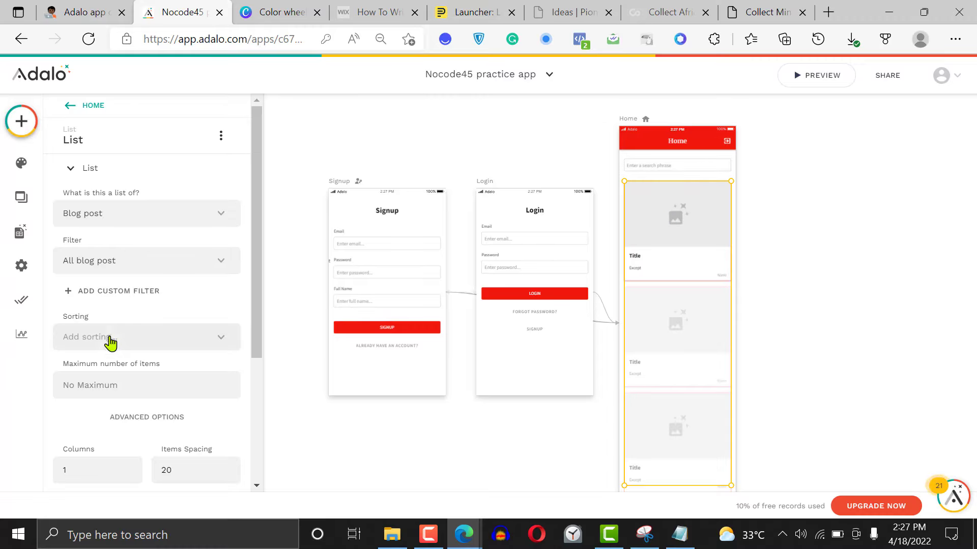
{"action": "left_click", "coordinate": [85, 294]}
{"action": "scroll", "coordinate": [257, 273], "scroll_direction": "down", "scroll_amount": 2}
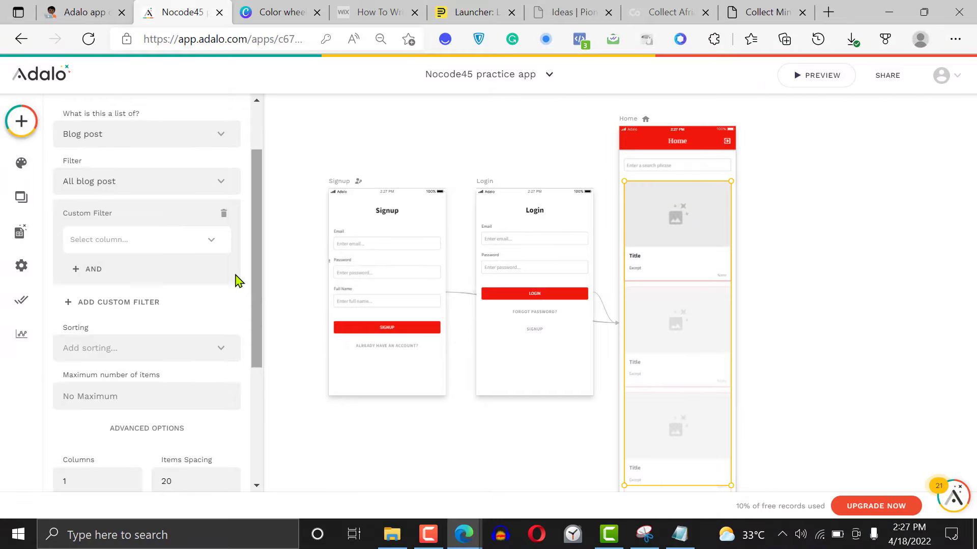
{"action": "left_click", "coordinate": [210, 241]}
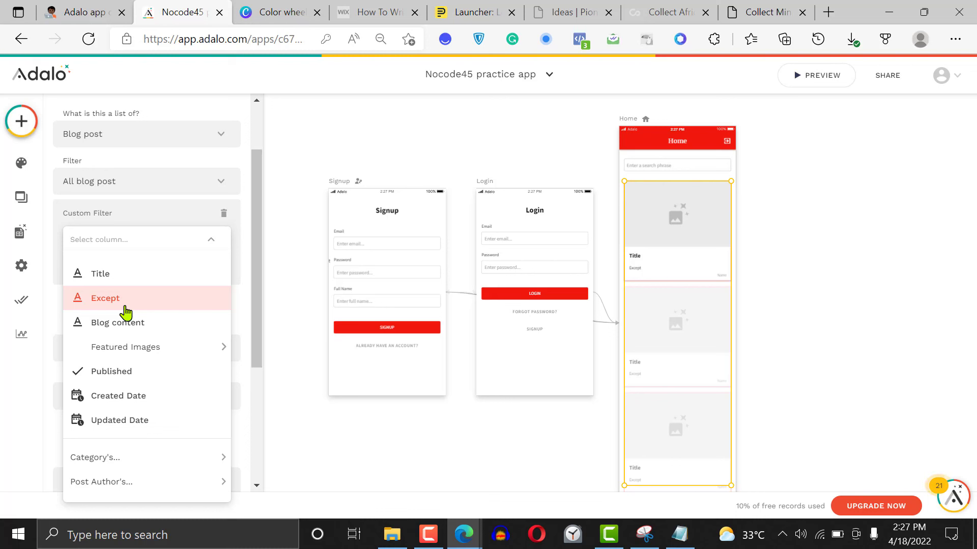
{"action": "left_click", "coordinate": [131, 282]}
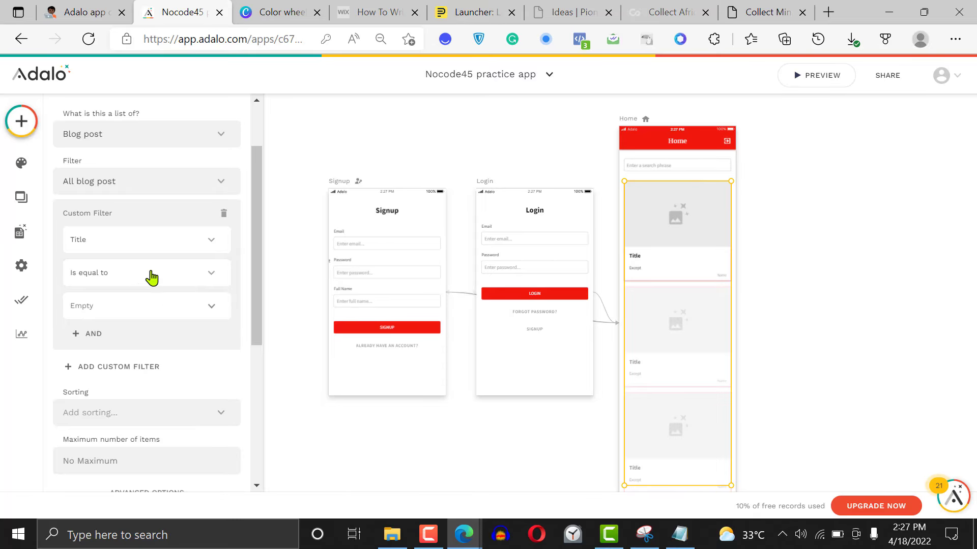
{"action": "left_click", "coordinate": [153, 276]}
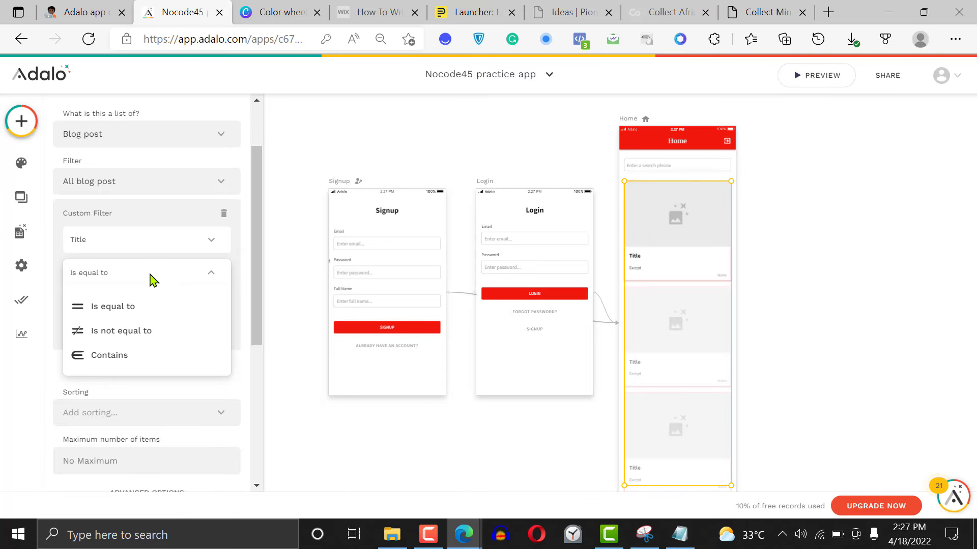
{"action": "left_click", "coordinate": [127, 359]}
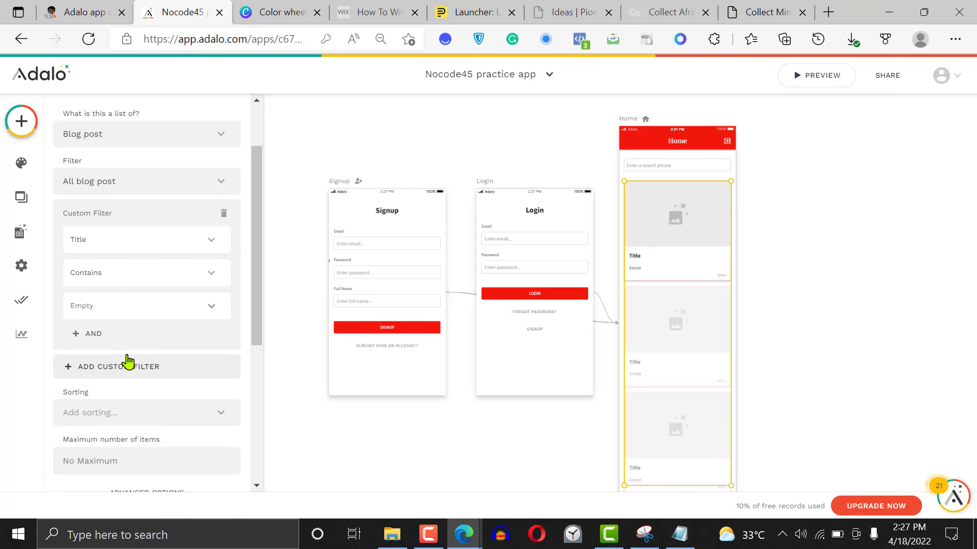
{"action": "left_click", "coordinate": [171, 307]}
{"action": "mouse_move", "coordinate": [229, 270]}
{"action": "left_click", "coordinate": [312, 275]}
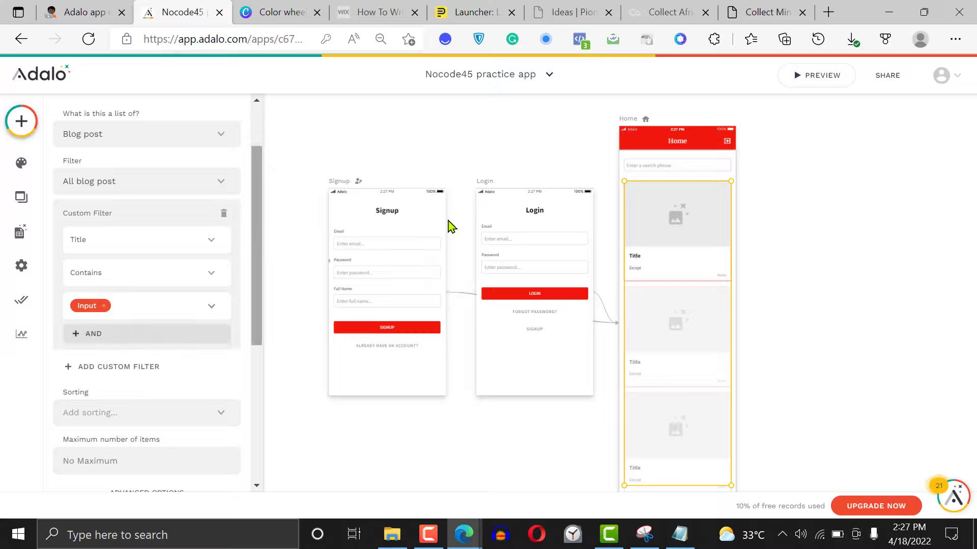
{"action": "left_click", "coordinate": [92, 333]}
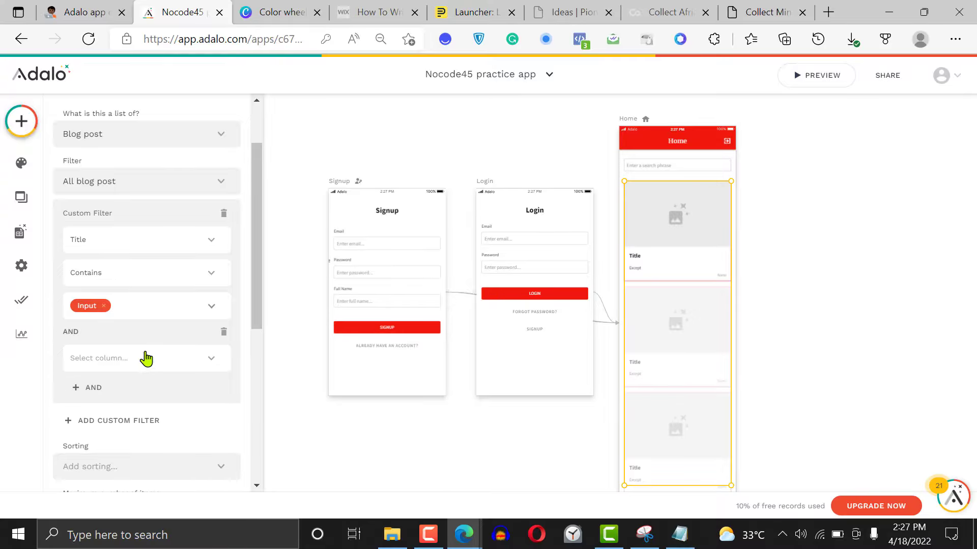
{"action": "left_click", "coordinate": [170, 360]}
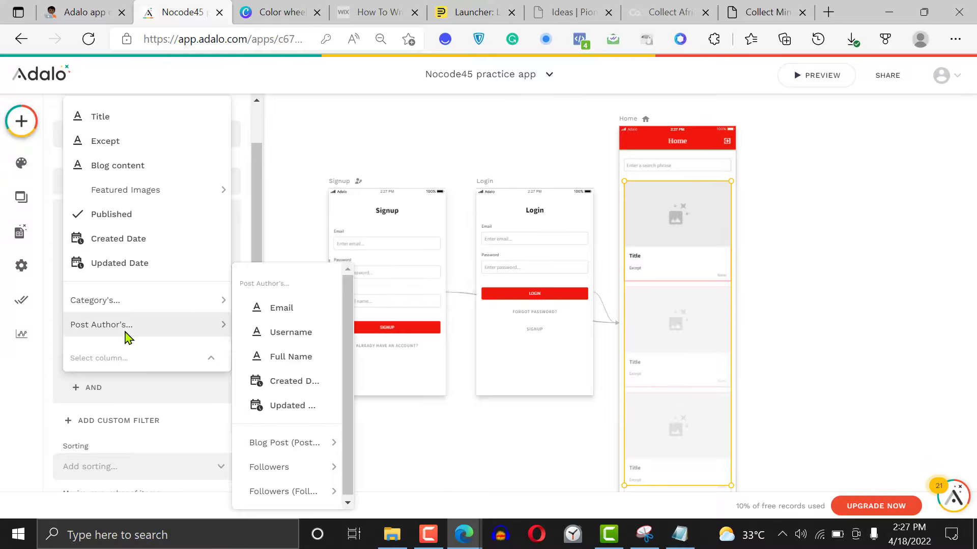
{"action": "left_click", "coordinate": [154, 396]}
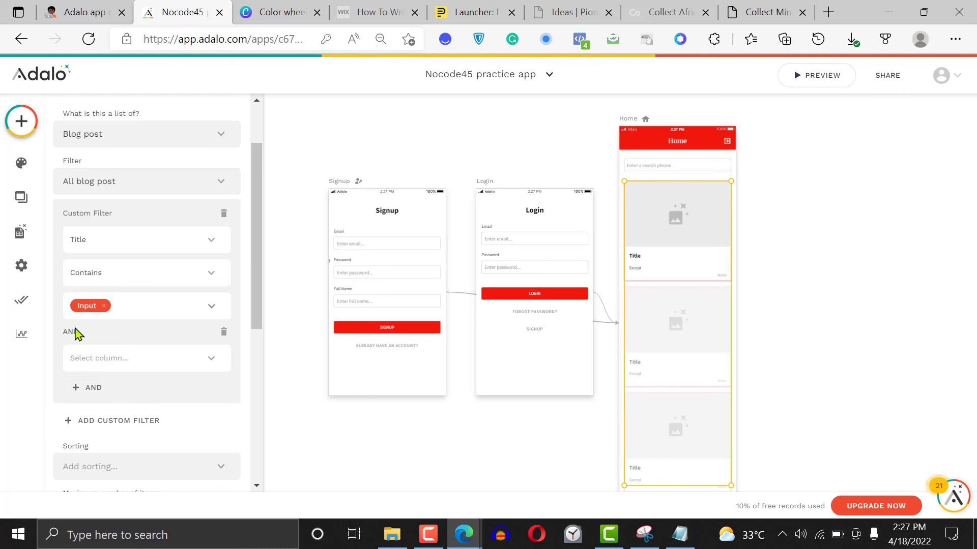
{"action": "left_click", "coordinate": [223, 331]}
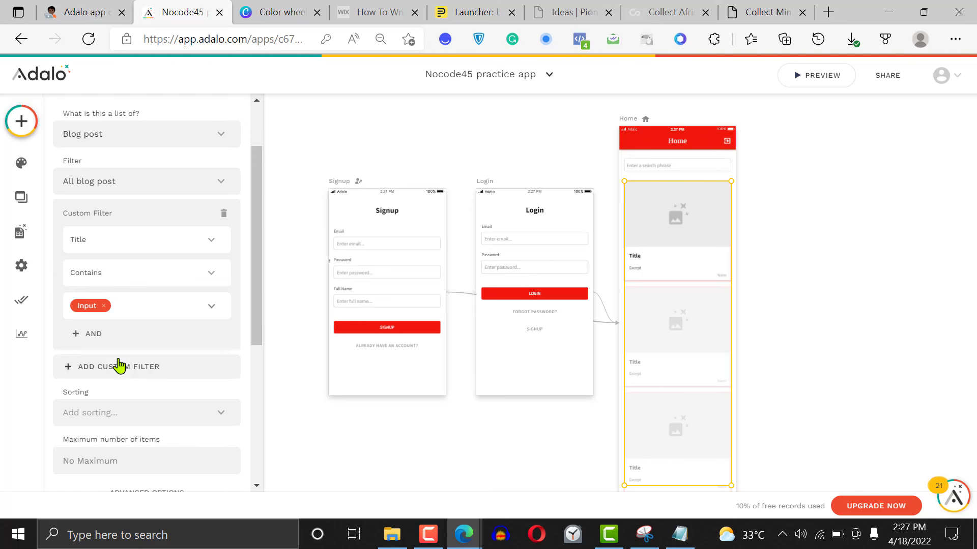
{"action": "left_click", "coordinate": [74, 336]}
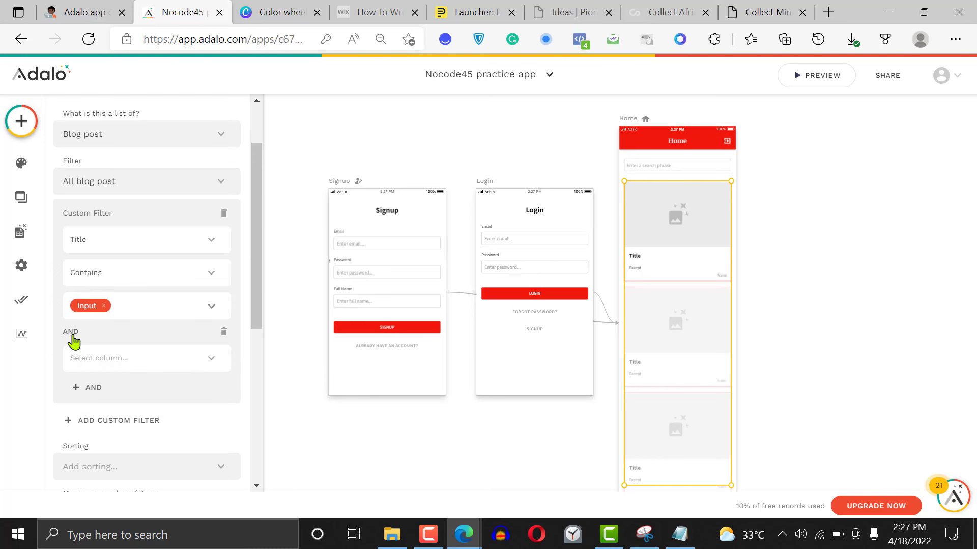
{"action": "left_click", "coordinate": [175, 363]}
{"action": "left_click", "coordinate": [175, 362]}
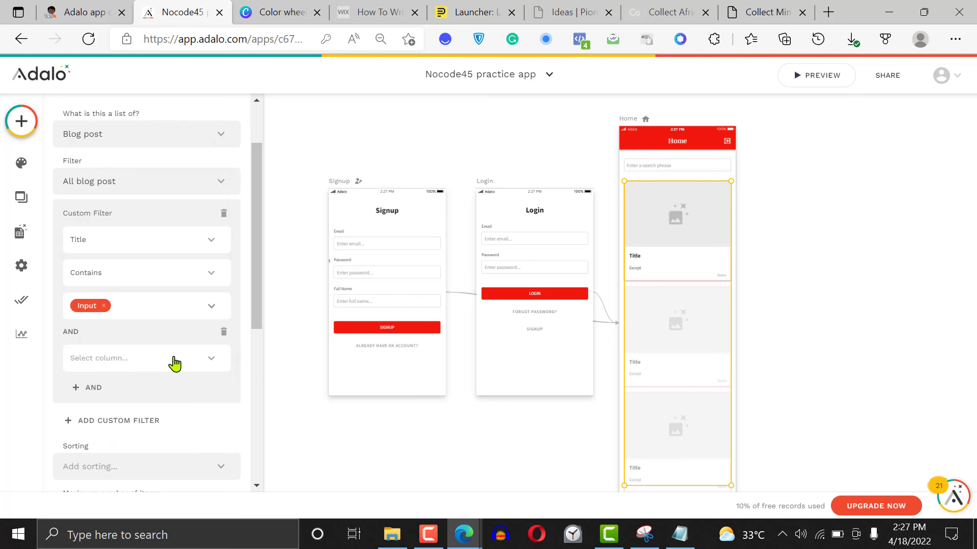
{"action": "left_click", "coordinate": [92, 388]}
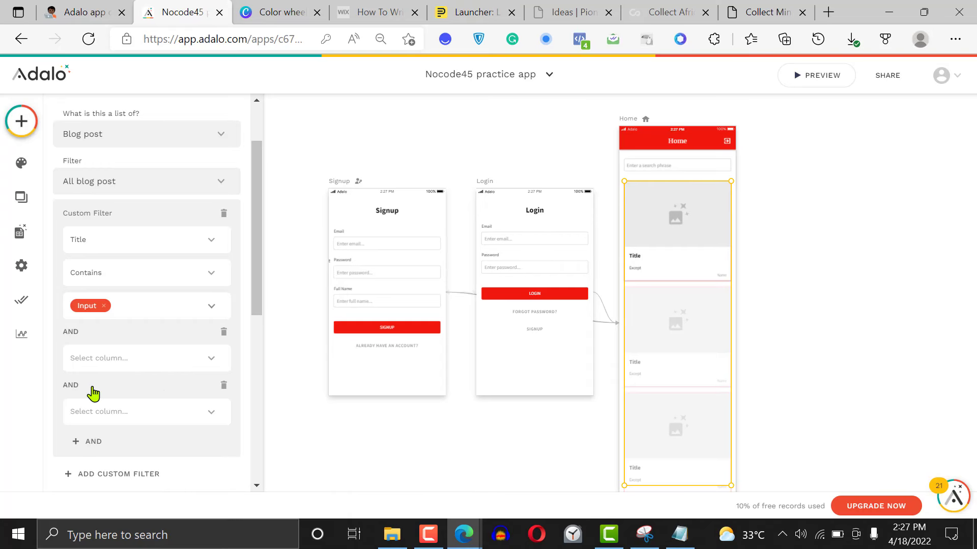
{"action": "left_click", "coordinate": [222, 333]}
{"action": "left_click", "coordinate": [222, 332]}
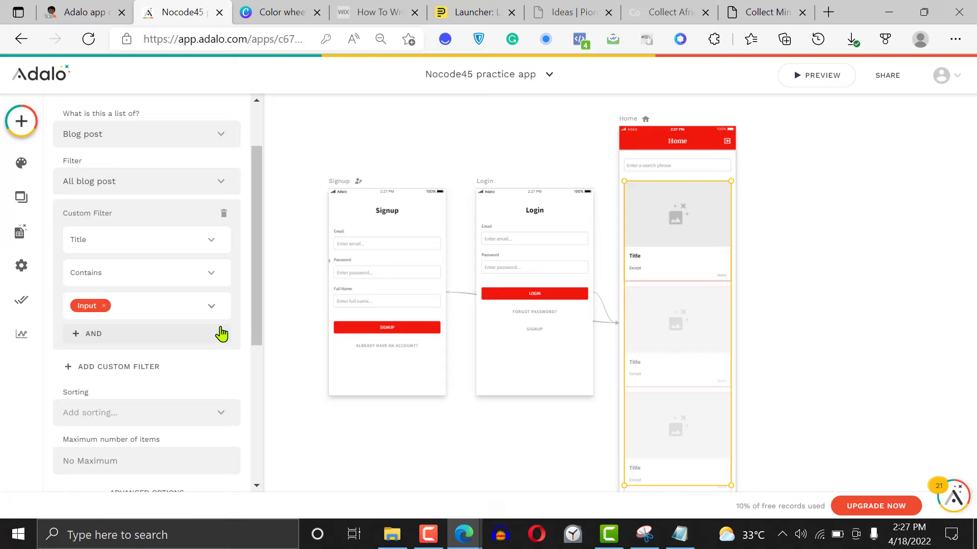
Add a second, alternative custom filter to the blog post list: Except Contains the Input value
{"action": "left_click", "coordinate": [119, 375]}
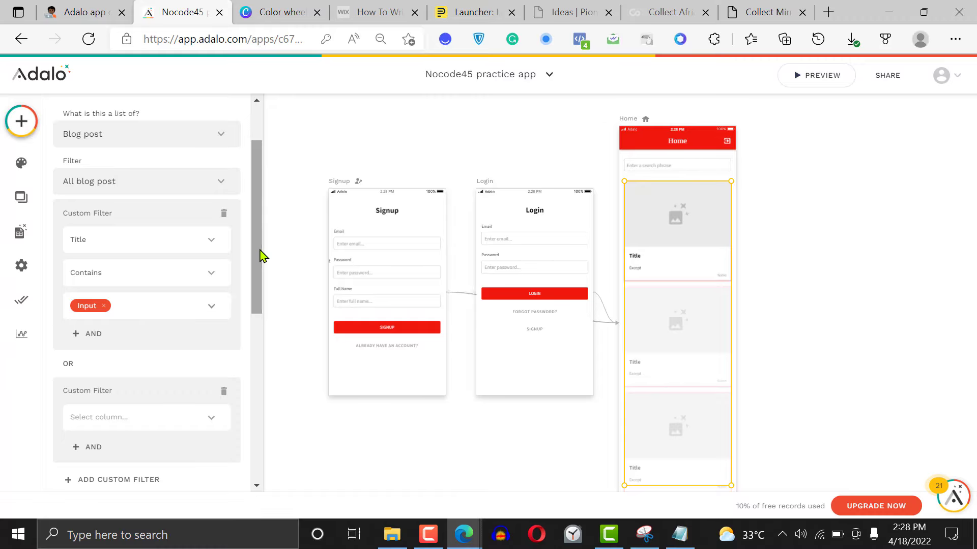
{"action": "left_click_drag", "start_coordinate": [261, 254], "coordinate": [264, 307]}
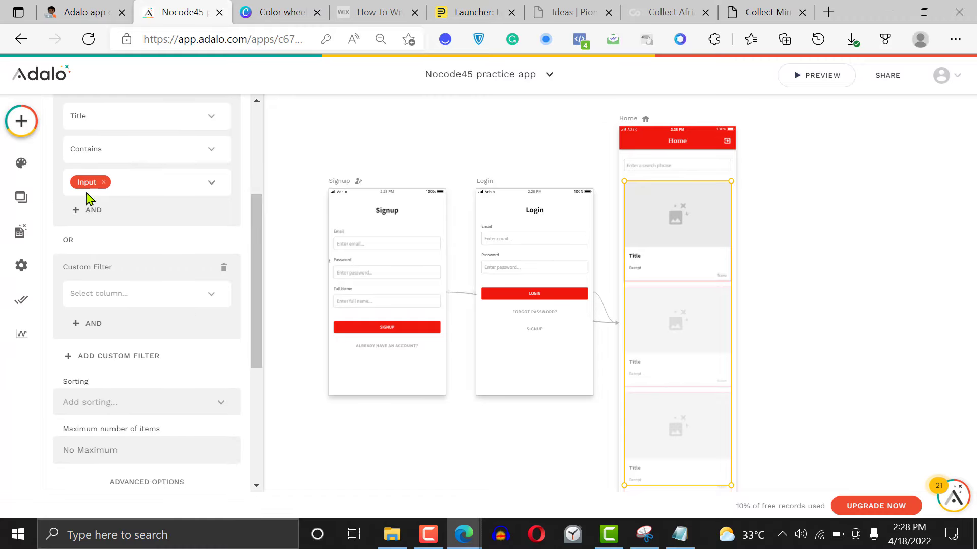
{"action": "left_click", "coordinate": [121, 298]}
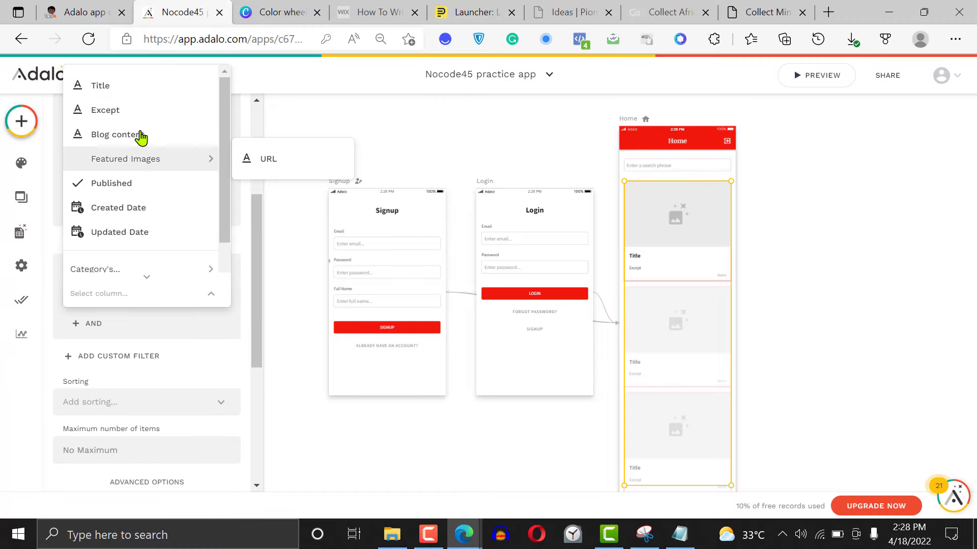
{"action": "double_click", "coordinate": [129, 117]}
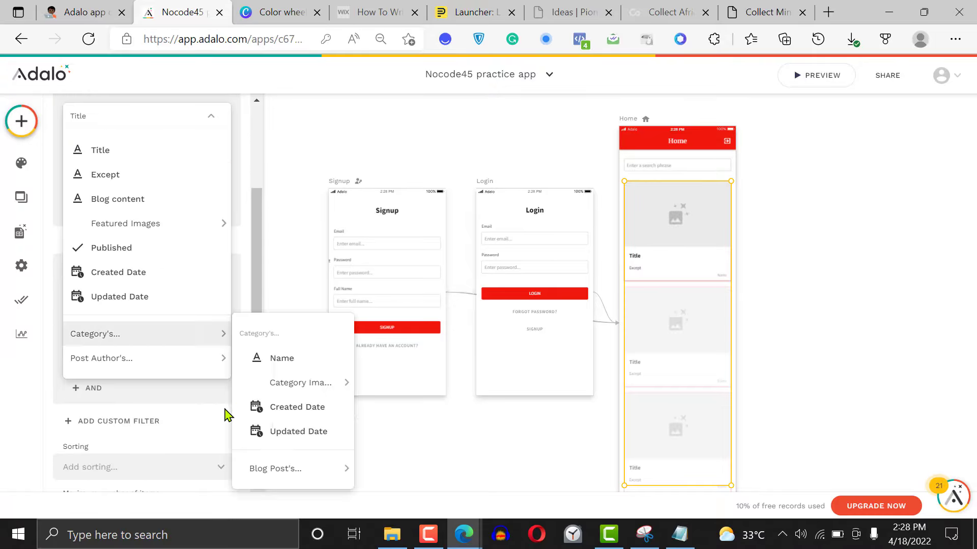
{"action": "left_click", "coordinate": [219, 391]}
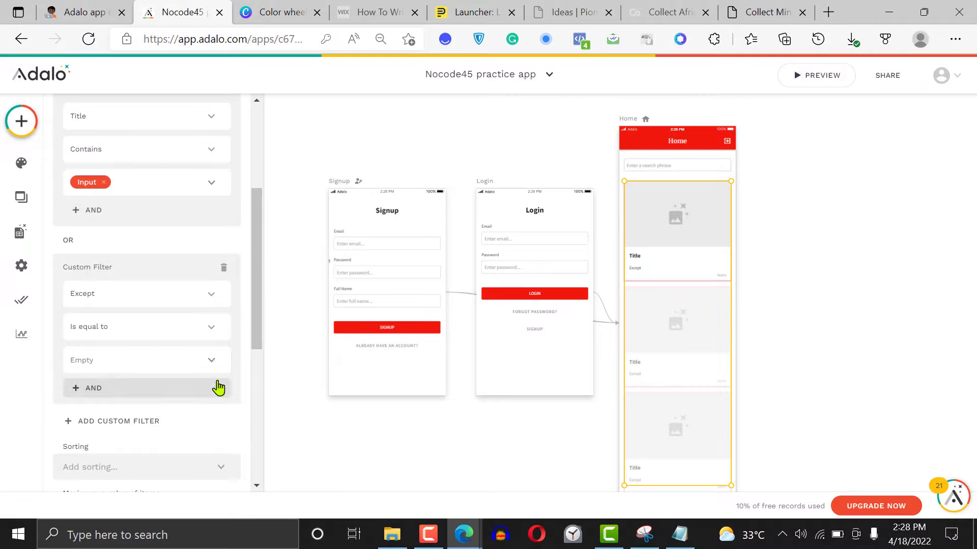
{"action": "left_click", "coordinate": [160, 329]}
{"action": "left_click", "coordinate": [141, 294]}
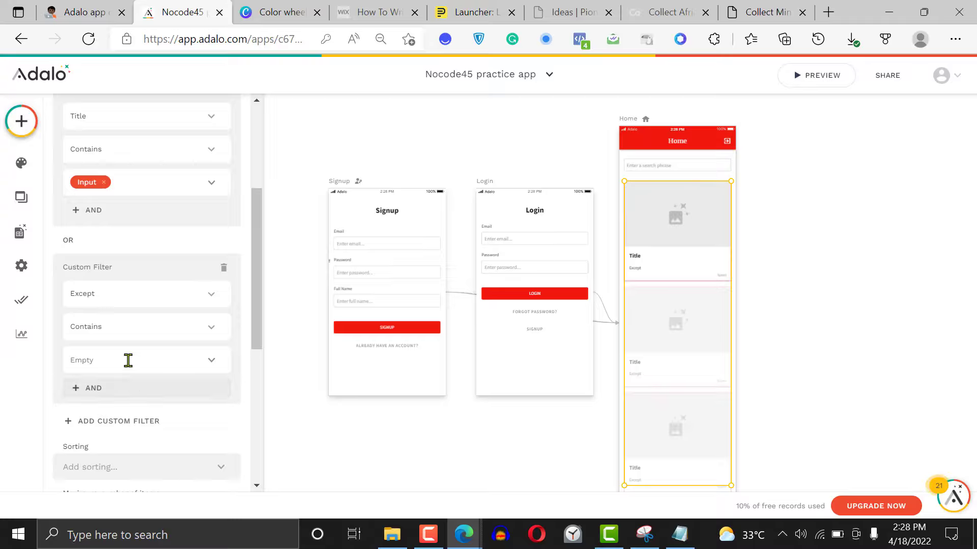
{"action": "left_click", "coordinate": [212, 365]}
{"action": "mouse_move", "coordinate": [247, 326]}
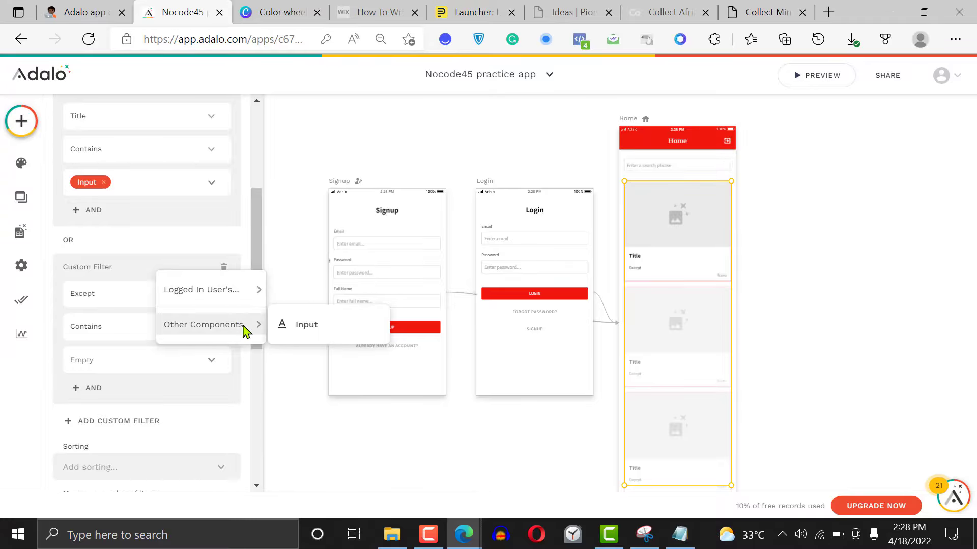
{"action": "left_click", "coordinate": [327, 333]}
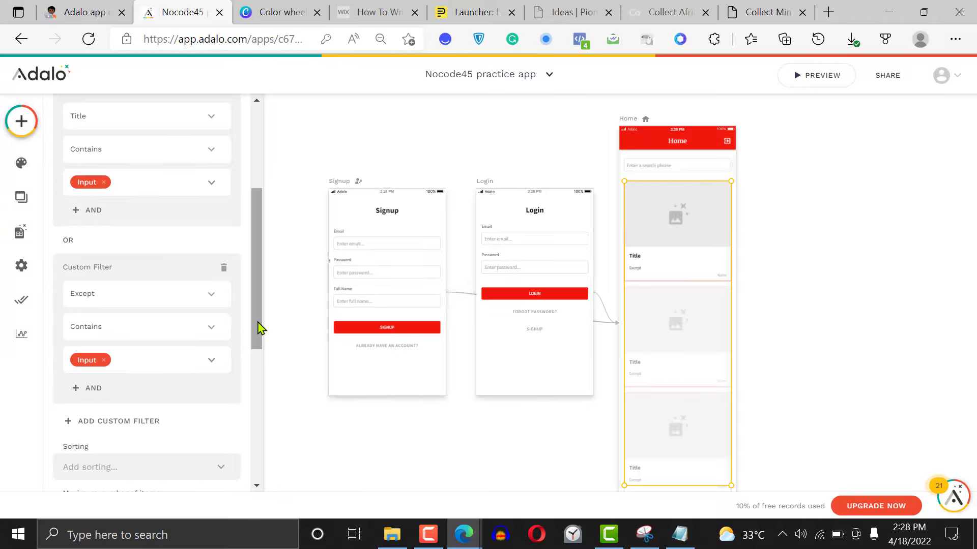
Add a third, alternative custom filter to the blog post list: Blog content Contains the Input value
{"action": "scroll", "coordinate": [135, 292], "scroll_direction": "down", "scroll_amount": 3}
{"action": "left_click", "coordinate": [129, 294]}
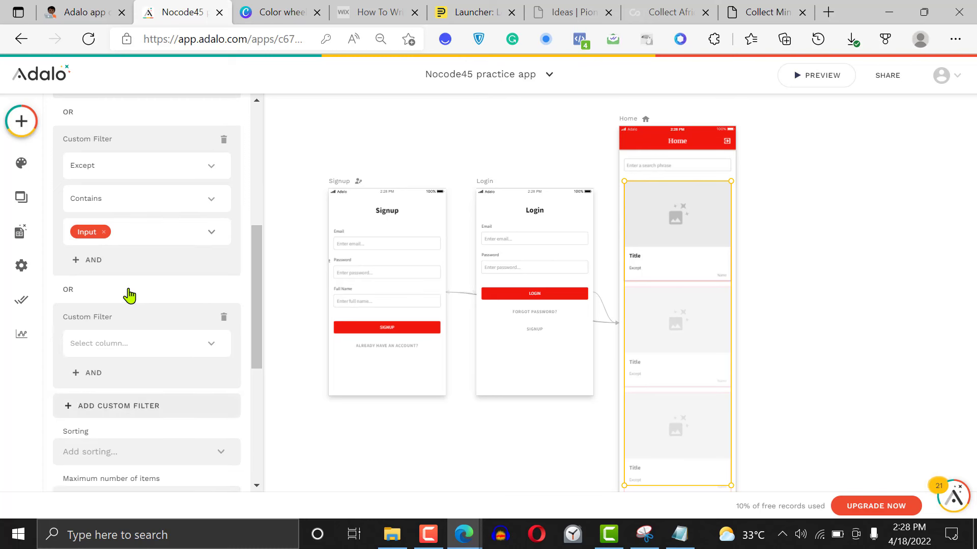
{"action": "left_click", "coordinate": [113, 340]}
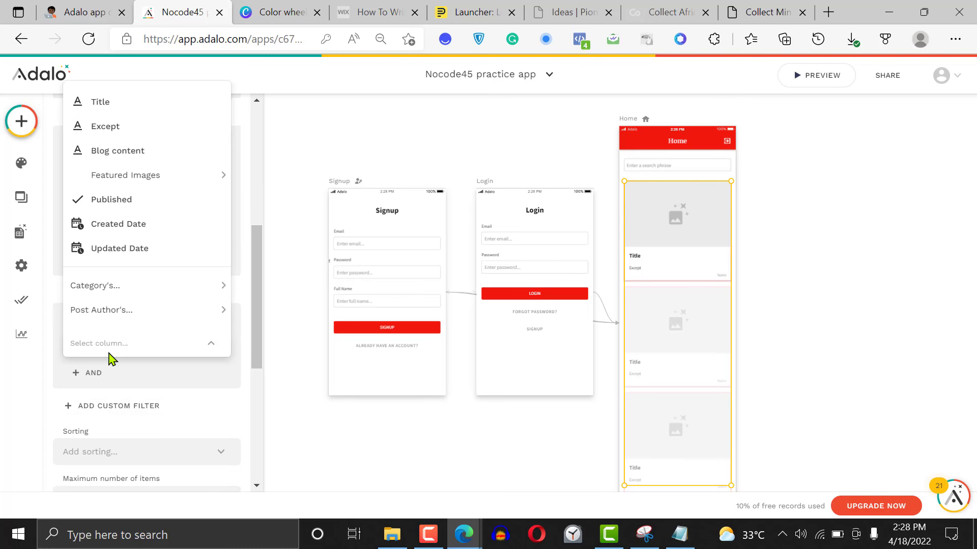
{"action": "left_click", "coordinate": [131, 156]}
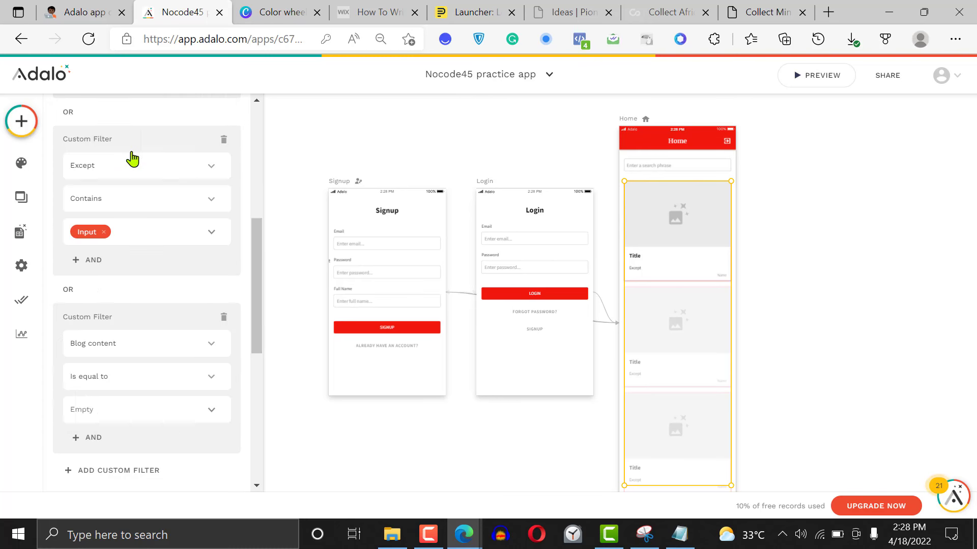
{"action": "left_click", "coordinate": [126, 386]}
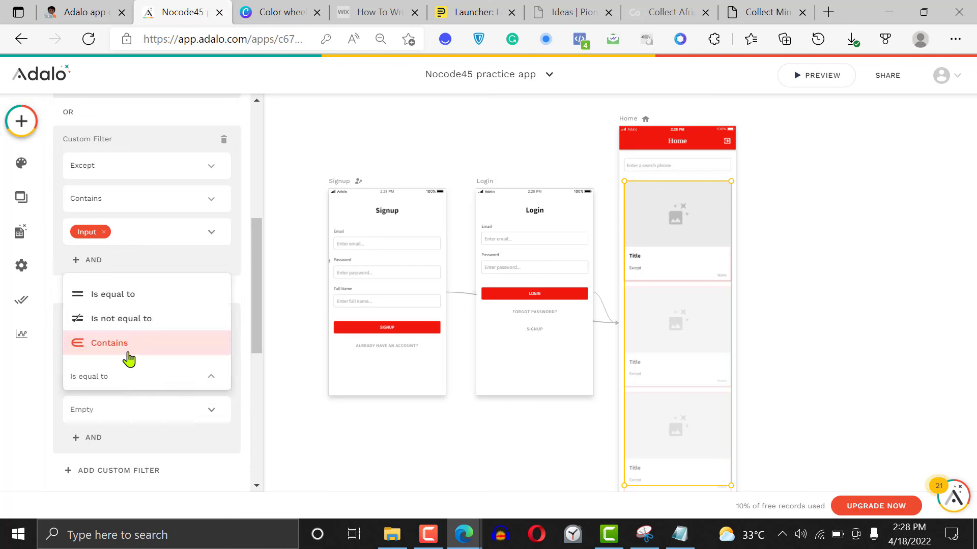
{"action": "left_click", "coordinate": [127, 355]}
{"action": "left_click", "coordinate": [215, 412]}
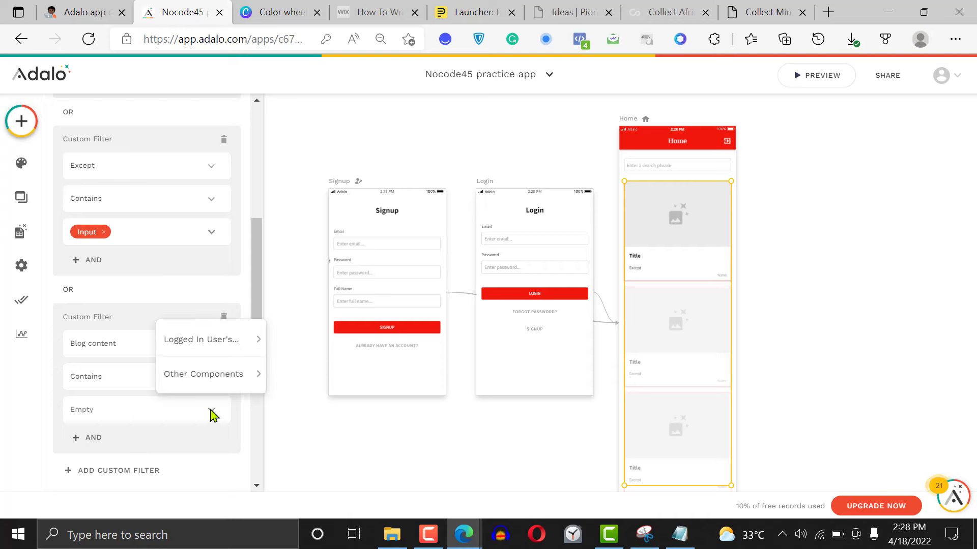
{"action": "mouse_move", "coordinate": [242, 374]}
{"action": "left_click", "coordinate": [318, 379]}
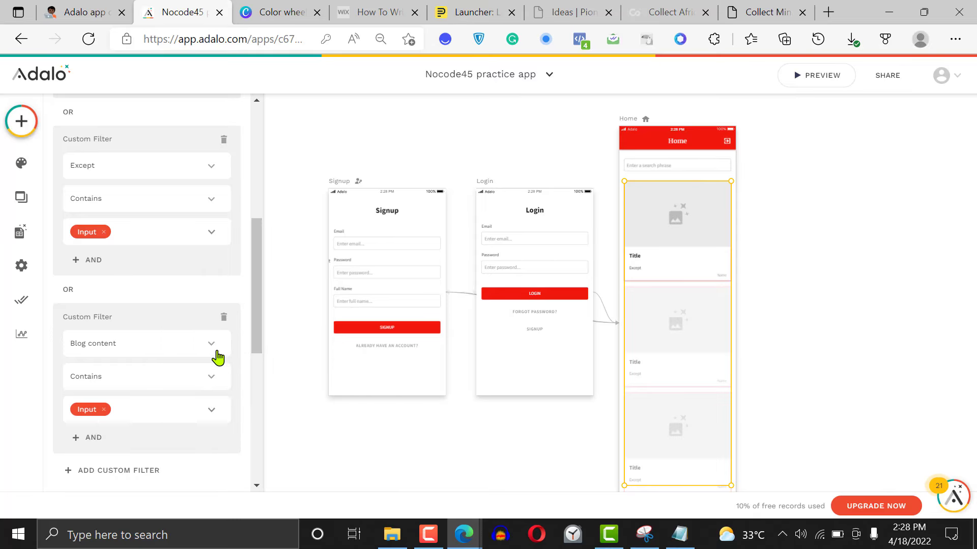
{"action": "left_click_drag", "start_coordinate": [257, 328], "coordinate": [259, 391]}
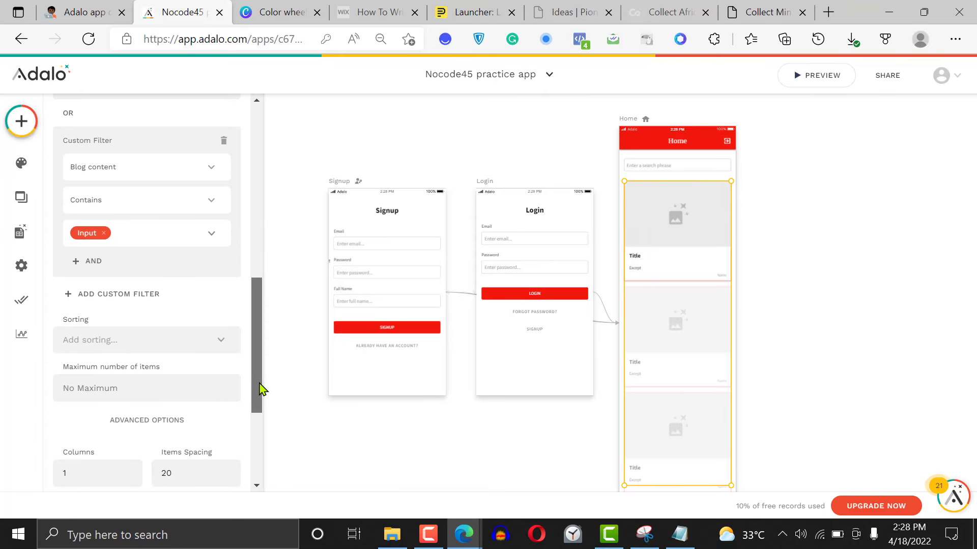
{"action": "left_click", "coordinate": [105, 295]}
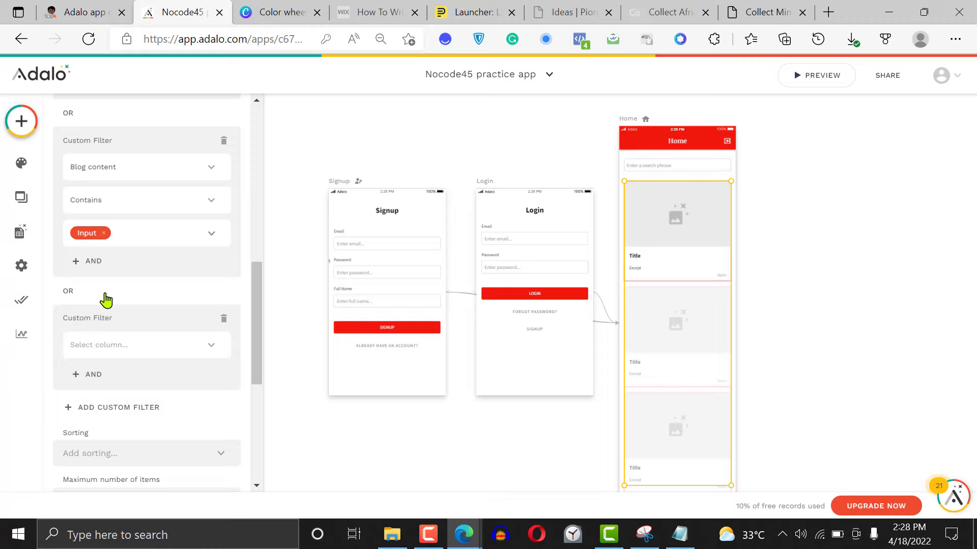
{"action": "left_click", "coordinate": [148, 345]}
{"action": "mouse_move", "coordinate": [184, 310]}
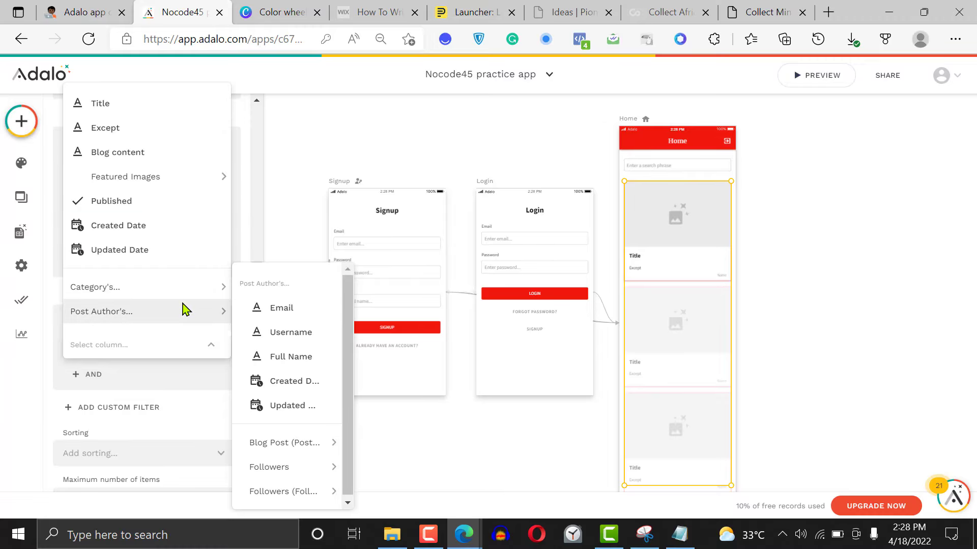
{"action": "left_click", "coordinate": [160, 389]}
{"action": "left_click", "coordinate": [224, 322]}
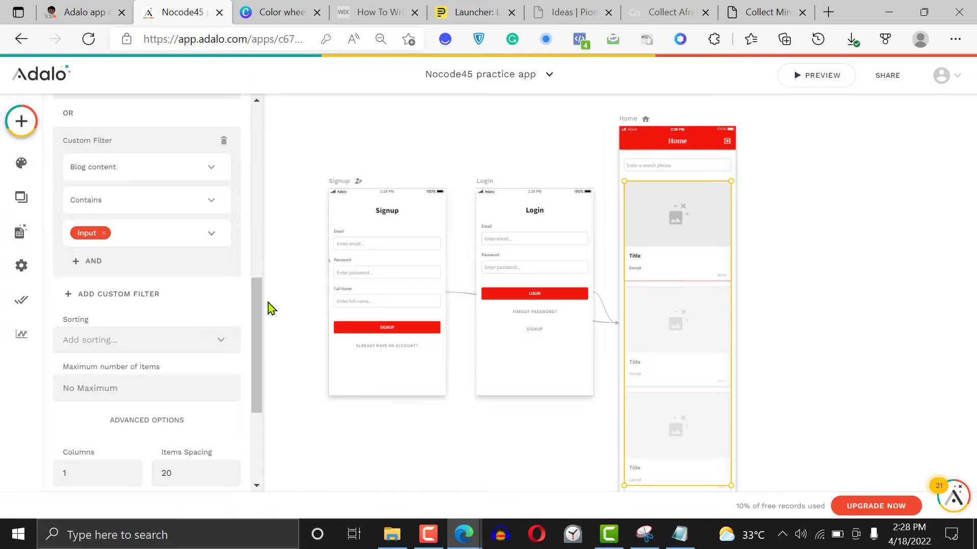
{"action": "scroll", "coordinate": [266, 250], "scroll_direction": "up", "scroll_amount": 5}
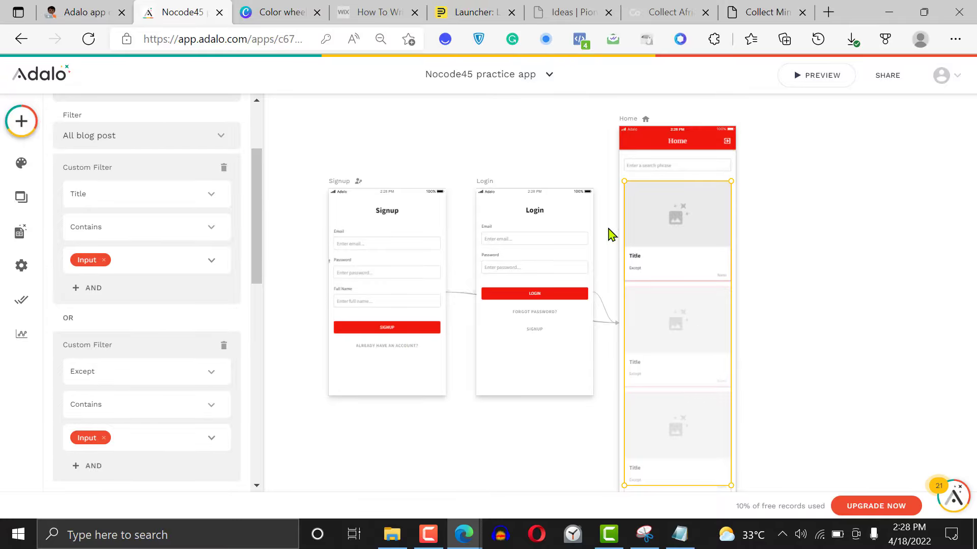
{"action": "left_click", "coordinate": [661, 172]}
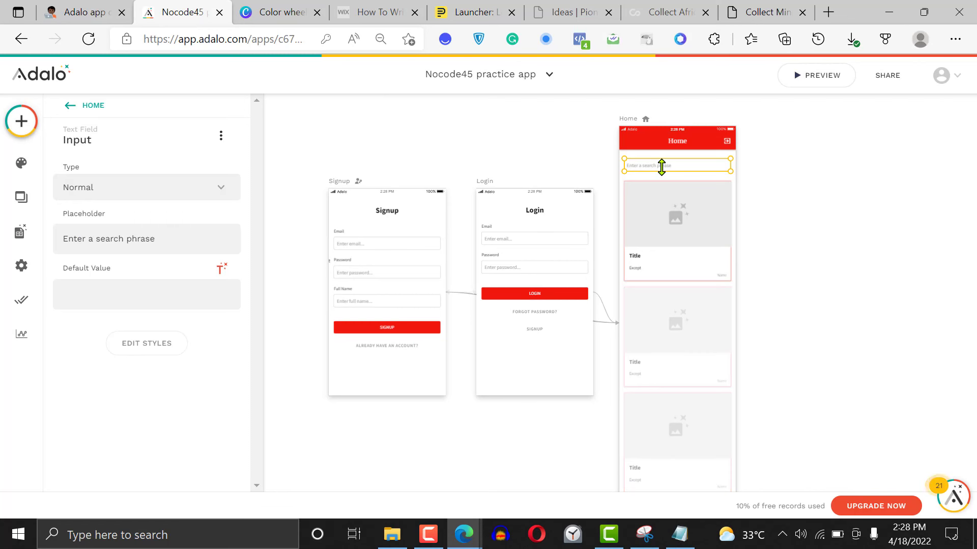
{"action": "left_click", "coordinate": [664, 243]}
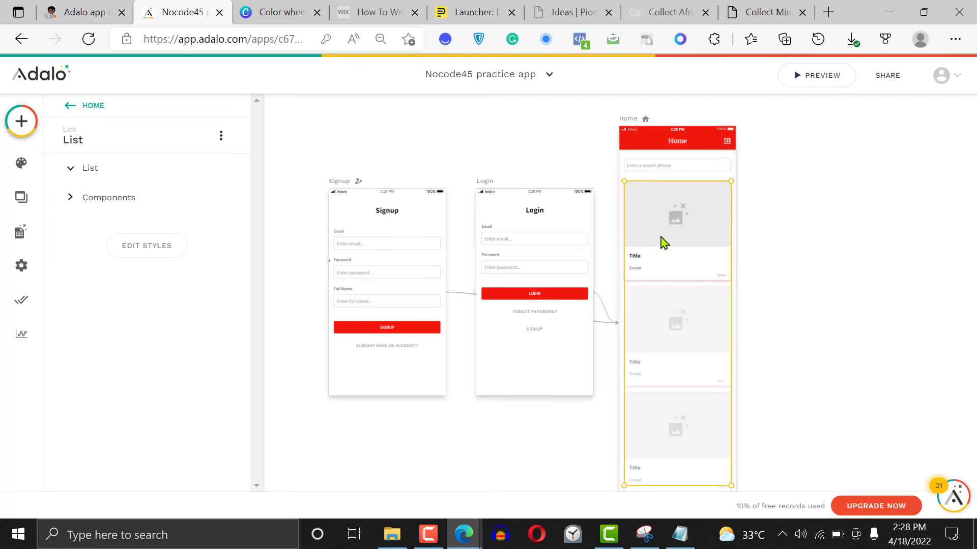
{"action": "left_click", "coordinate": [663, 243]}
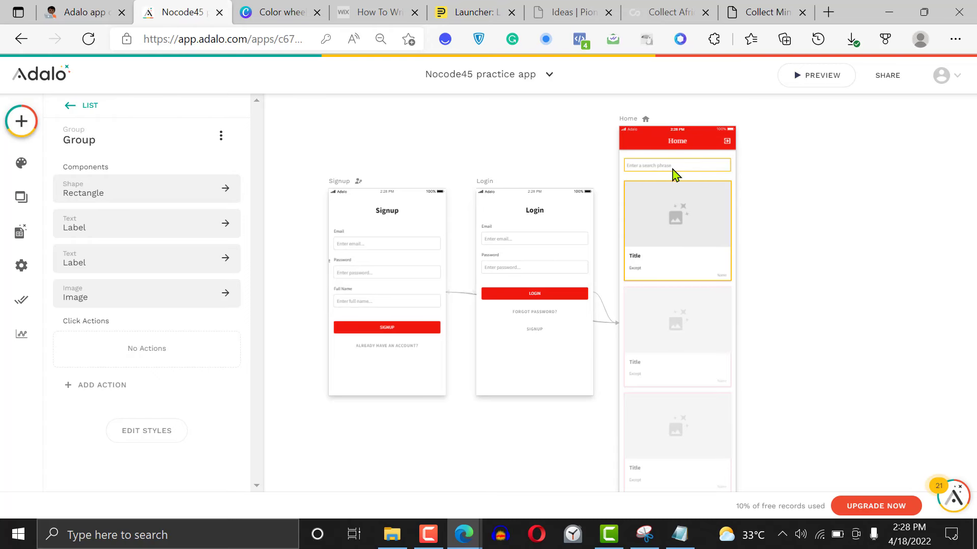
Preview the app and try to log in on the Login screen with the account e-mail and password
{"action": "left_click", "coordinate": [819, 75]}
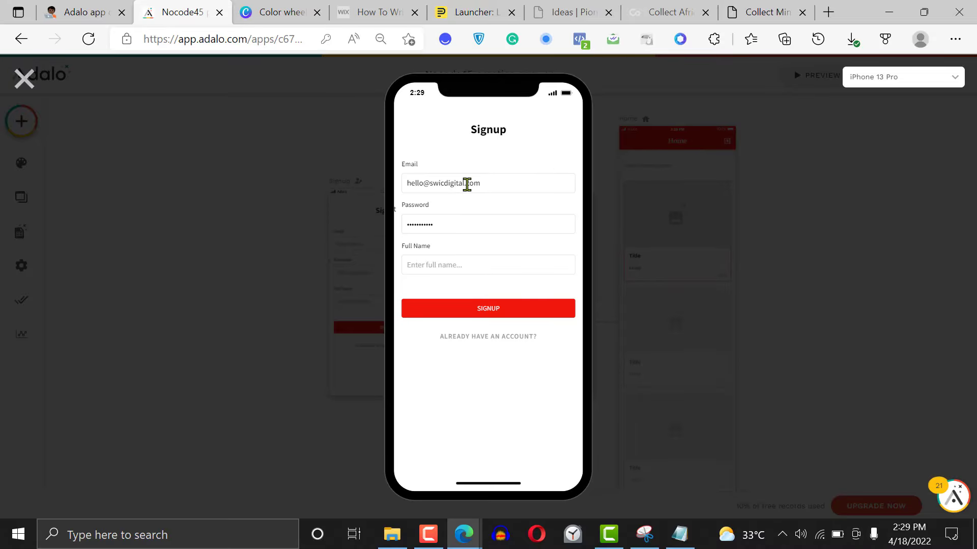
{"action": "left_click", "coordinate": [478, 337]}
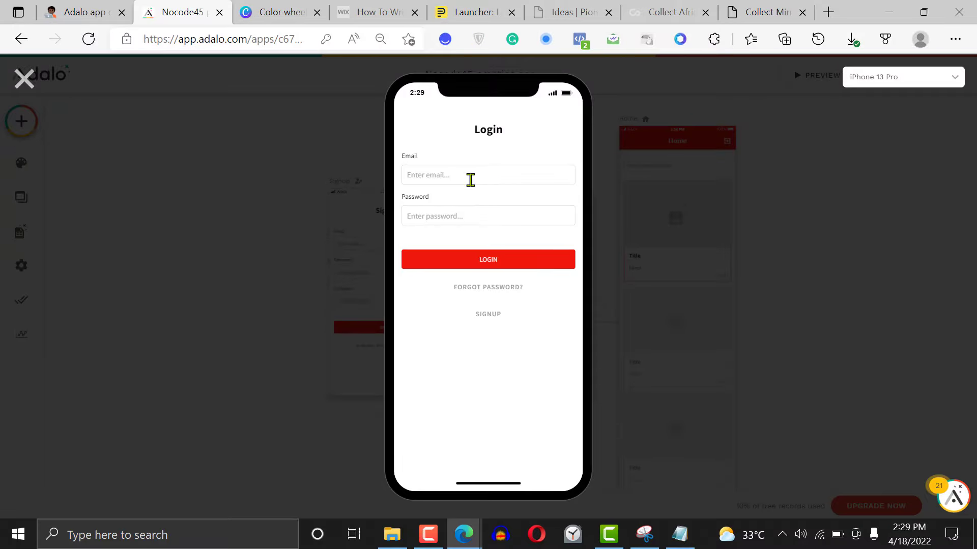
{"action": "left_click", "coordinate": [470, 180]}
{"action": "left_click", "coordinate": [468, 366]}
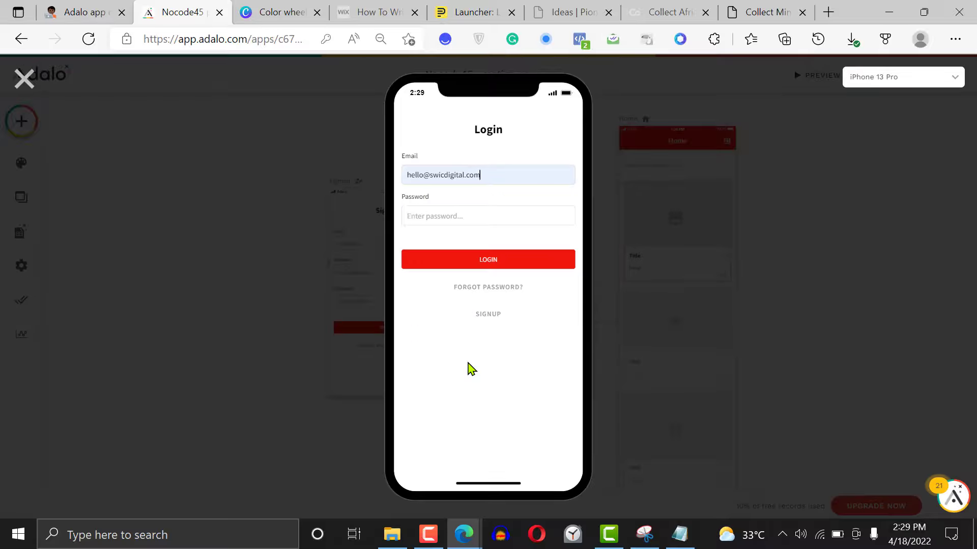
{"action": "type", "text": "•••"}
{"action": "left_click", "coordinate": [492, 263]}
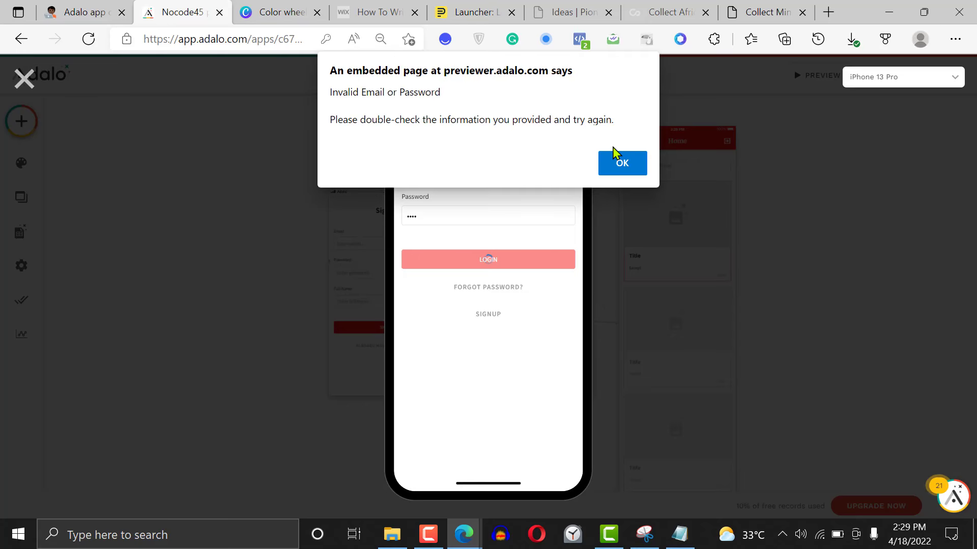
{"action": "left_click", "coordinate": [621, 161]}
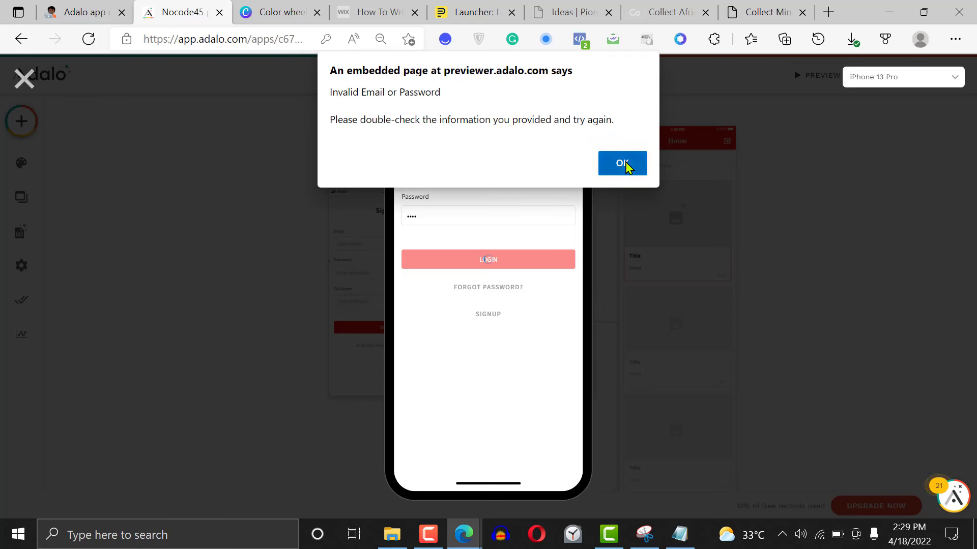
Sign up for a new account in the previewed app, entering the e-mail, password and full name on the Signup screen
{"action": "left_click", "coordinate": [486, 313]}
{"action": "left_click", "coordinate": [459, 181]}
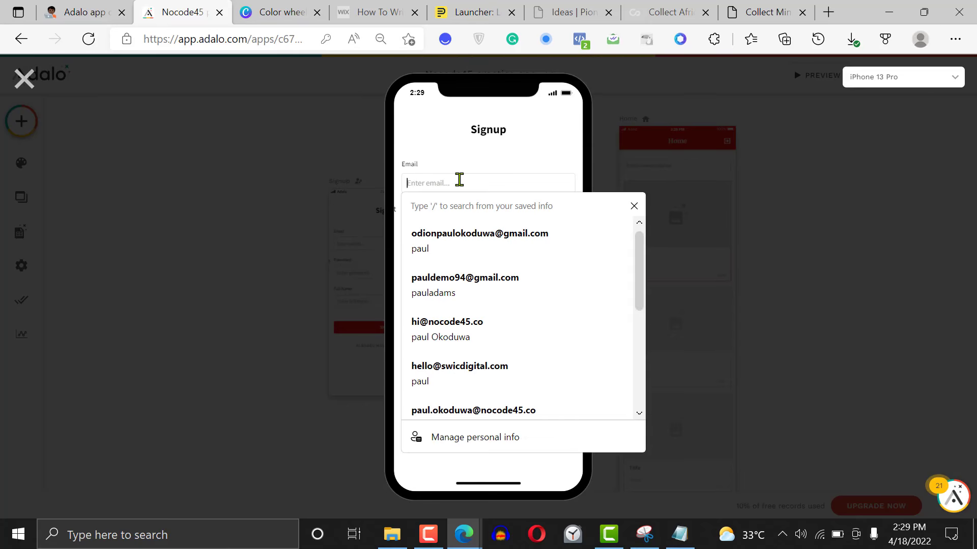
{"action": "left_click", "coordinate": [473, 253]}
{"action": "key", "text": "Tab"}
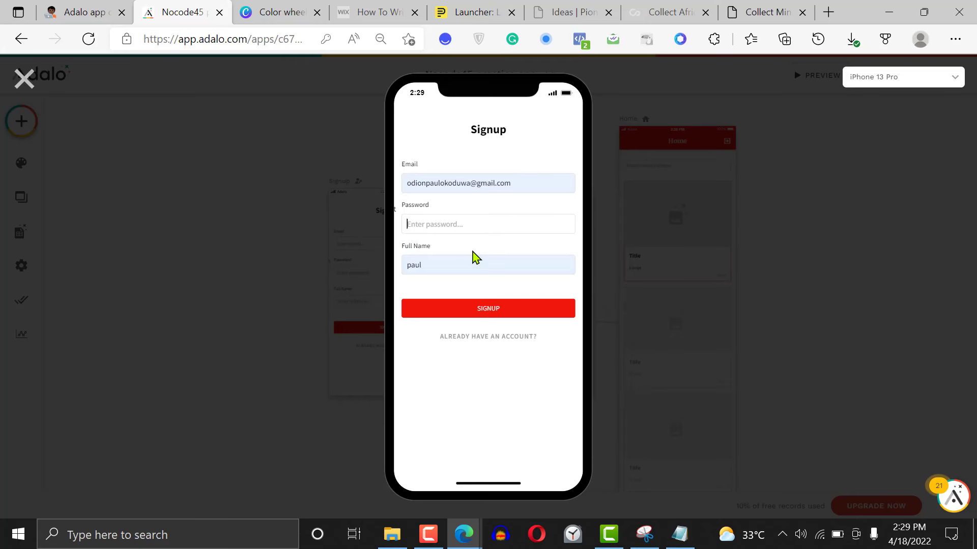
{"action": "type", "text": "••••"}
{"action": "key", "text": "Tab"}
{"action": "type", "text": "paul"}
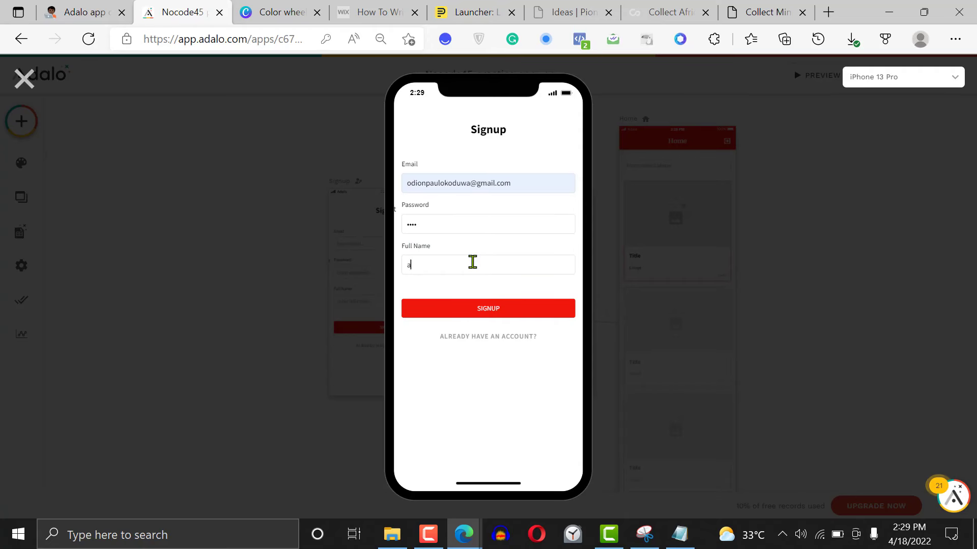
{"action": "key", "text": "Tab"}
{"action": "key", "text": "Return"}
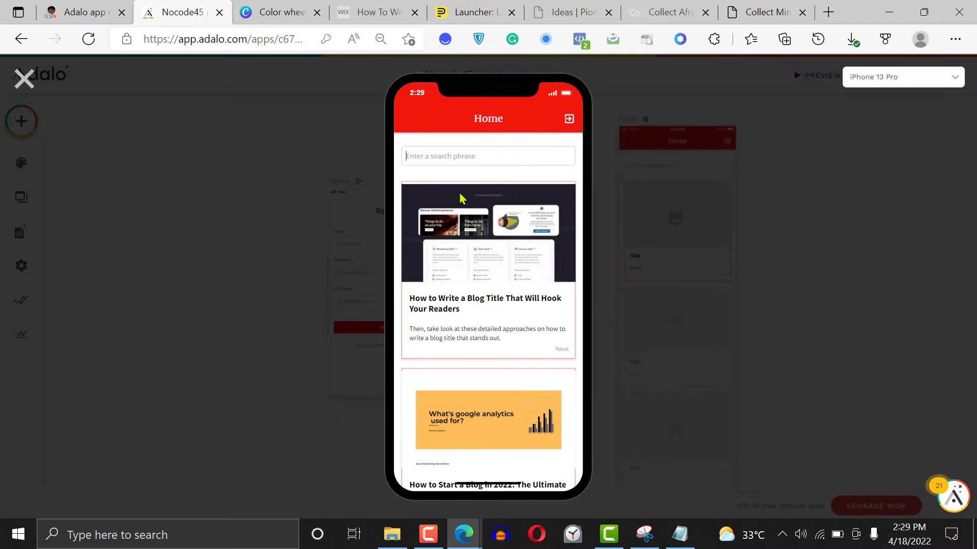
Test the Home search field by searching the blog posts for "detailed", and clear the search phrase
{"action": "type", "text": "h"}
{"action": "type", "text": "Ti"}
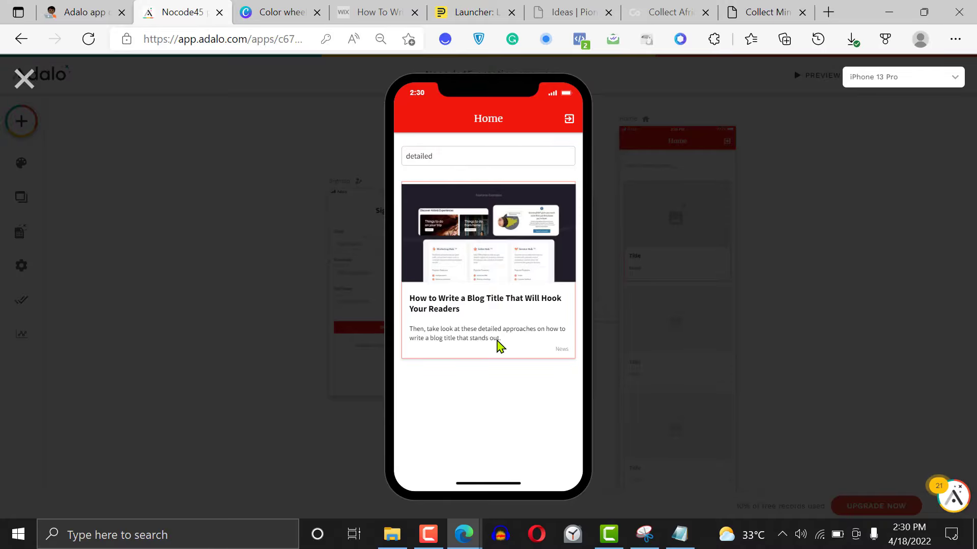
{"action": "double_click", "coordinate": [459, 151]}
{"action": "key", "text": "BackSpace"}
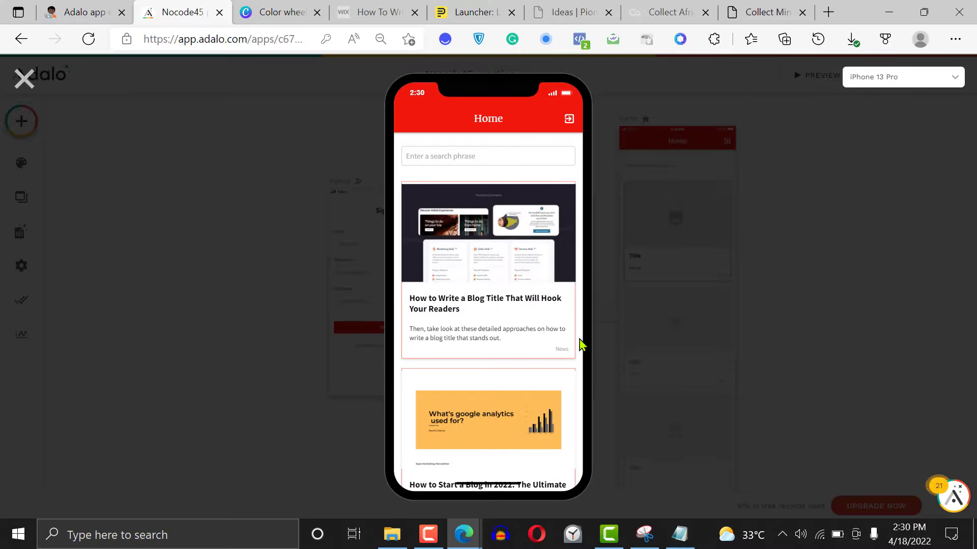
Look through the full blog post list, search it for the excerpt word "except", and clear the search phrase
{"action": "scroll", "coordinate": [581, 346], "scroll_direction": "down", "scroll_amount": 5}
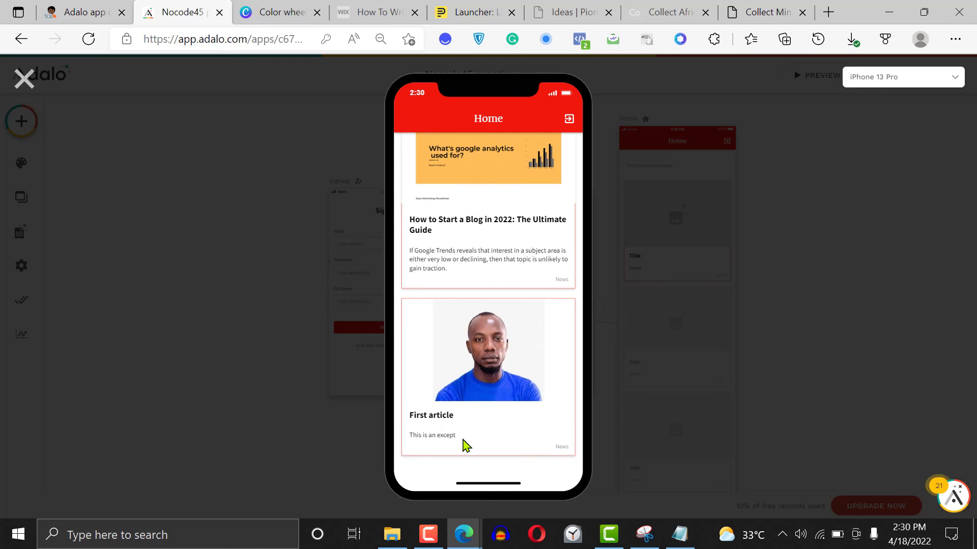
{"action": "scroll", "coordinate": [458, 445], "scroll_direction": "up", "scroll_amount": 5}
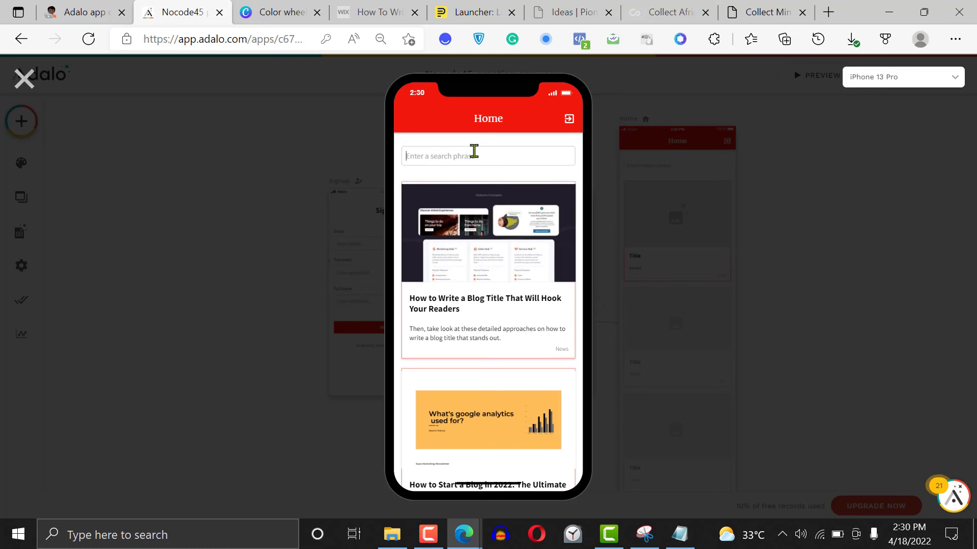
{"action": "type", "text": "except"}
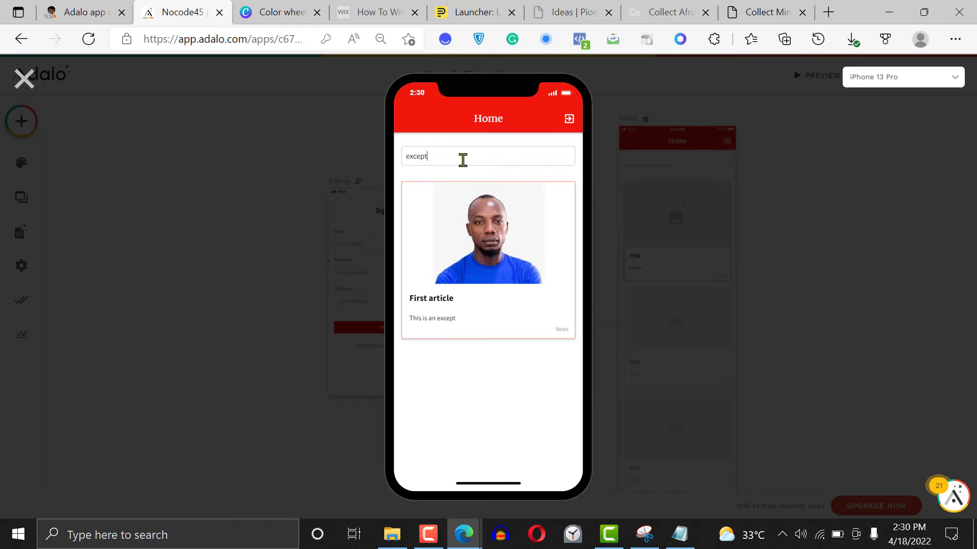
{"action": "double_click", "coordinate": [463, 160]}
{"action": "key", "text": "BackSpace"}
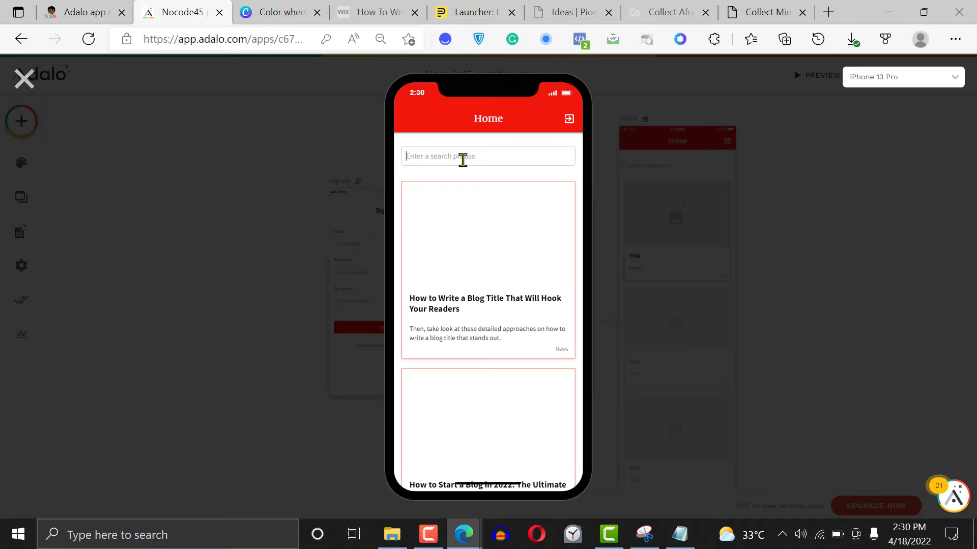
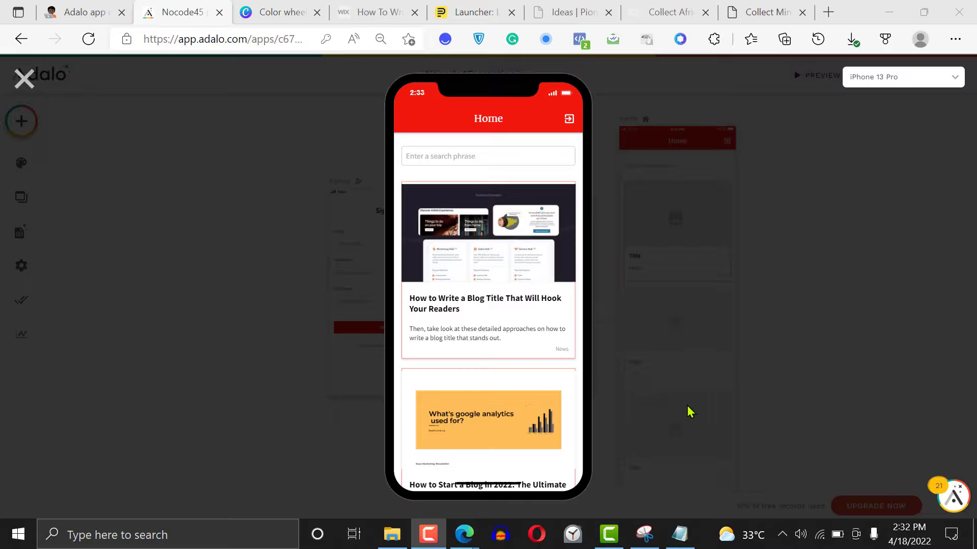
Log out of the previewed app from its Home screen and close the preview
{"action": "left_click", "coordinate": [570, 122]}
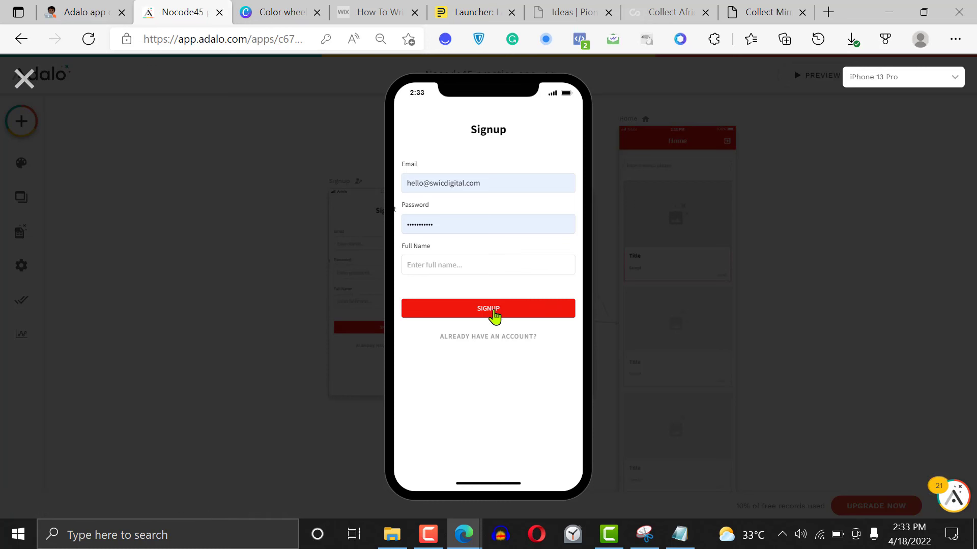
{"action": "left_click", "coordinate": [24, 79]}
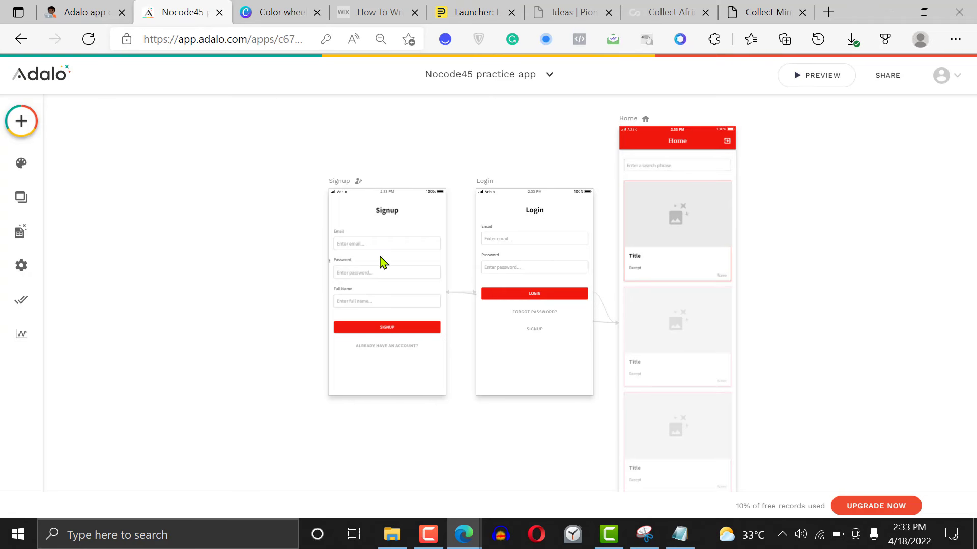
Search the component library for "menu", and clear the search
{"action": "scroll", "coordinate": [827, 268], "scroll_direction": "right", "scroll_amount": 4}
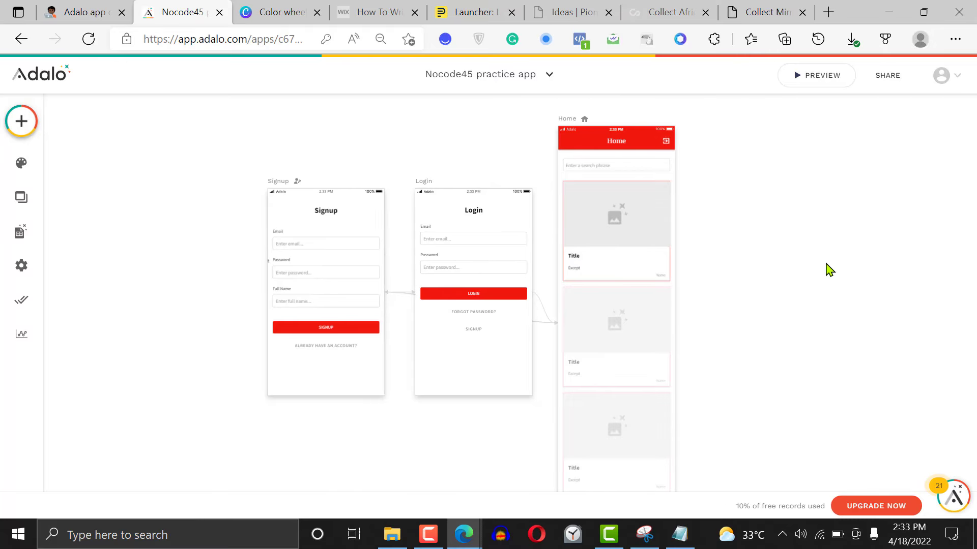
{"action": "scroll", "coordinate": [824, 268], "scroll_direction": "down", "scroll_amount": 1}
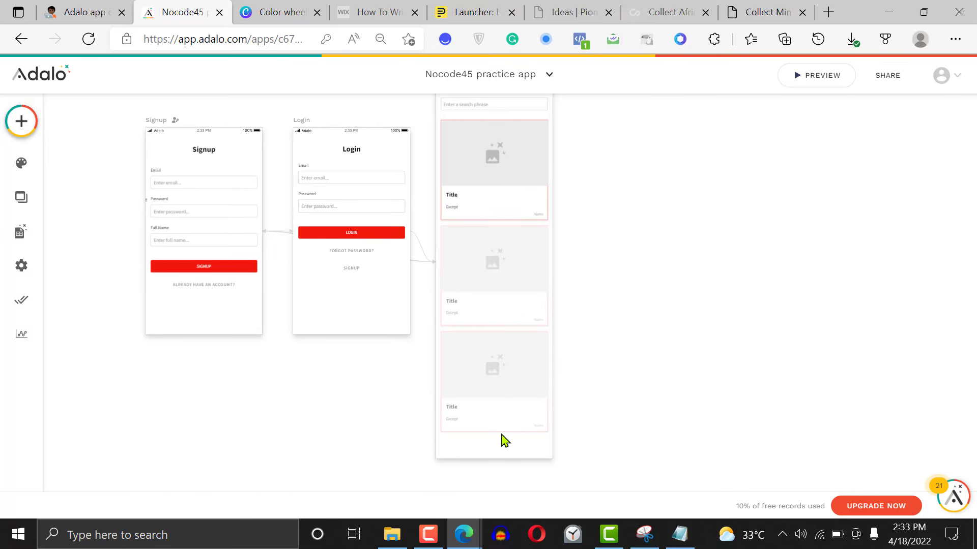
{"action": "scroll", "coordinate": [595, 402], "scroll_direction": "up", "scroll_amount": 3}
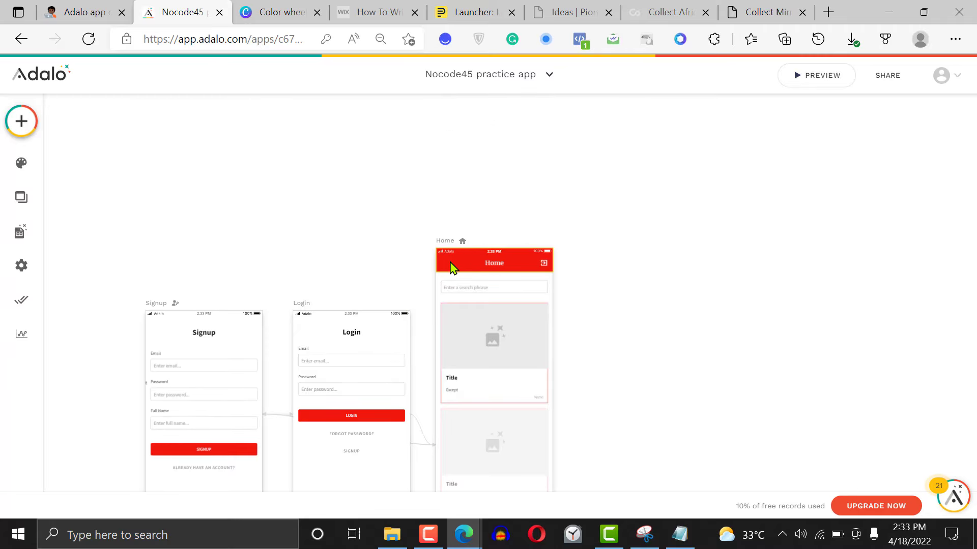
{"action": "scroll", "coordinate": [586, 236], "scroll_direction": "down", "scroll_amount": 3}
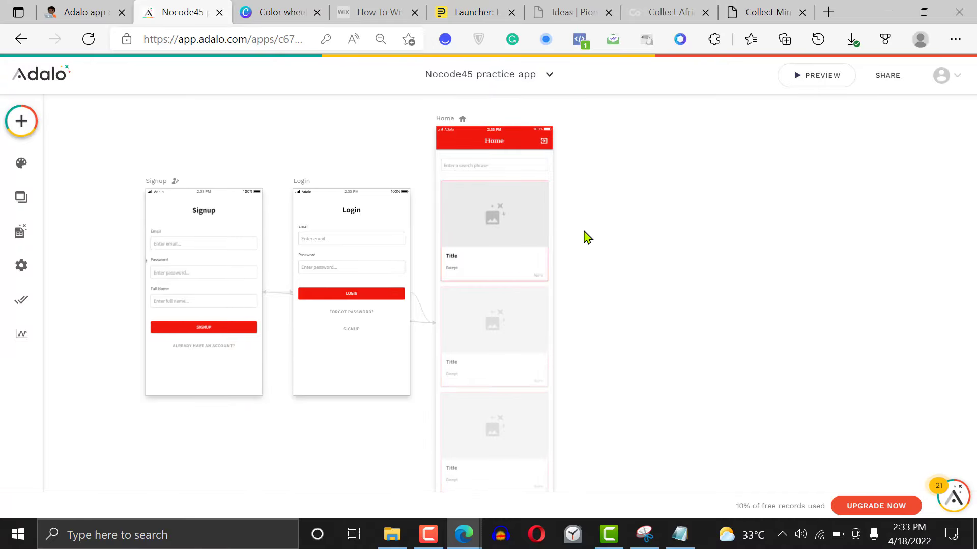
{"action": "left_click", "coordinate": [20, 127]}
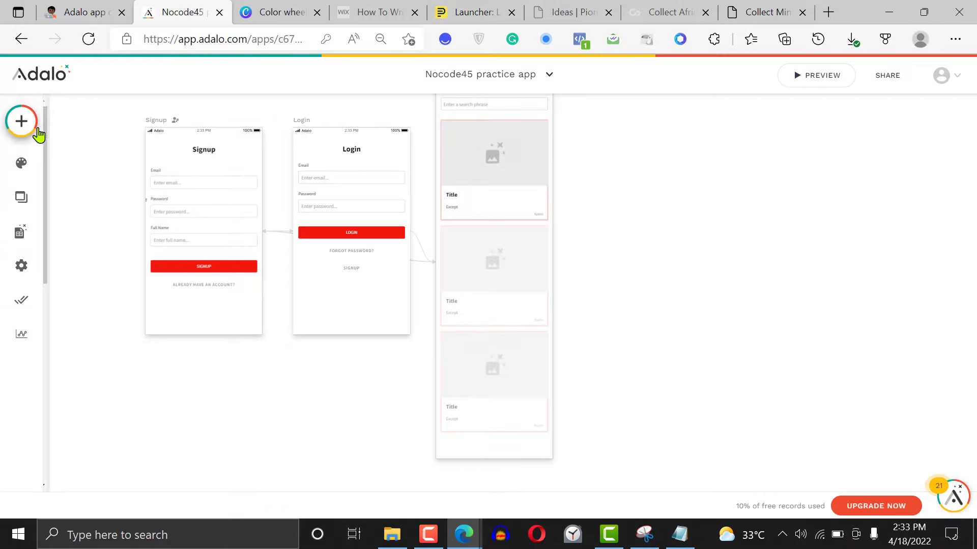
{"action": "type", "text": "menu"}
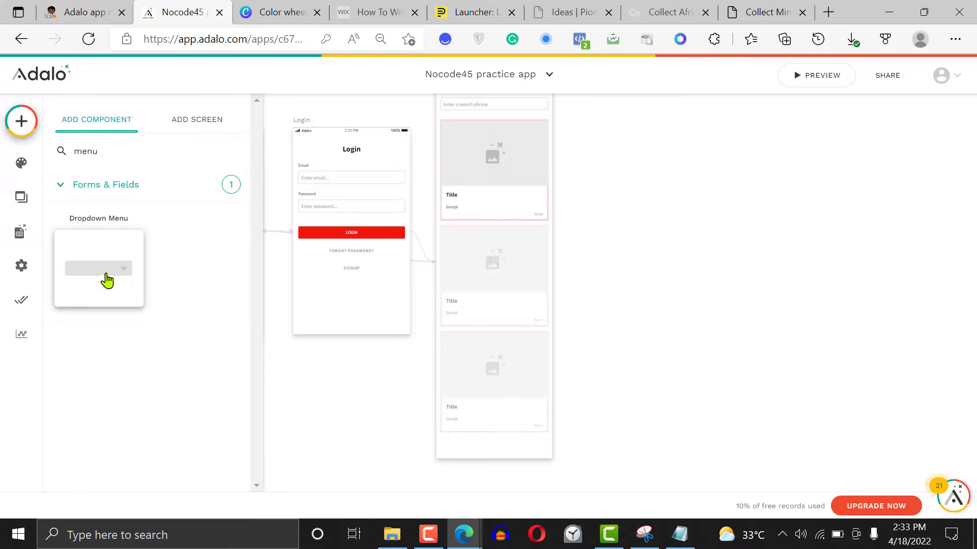
{"action": "key", "text": "BackSpace"}
{"action": "key", "text": "BackSpace"}
{"action": "key", "text": "BackSpace"}
{"action": "key", "text": "BackSpace"}
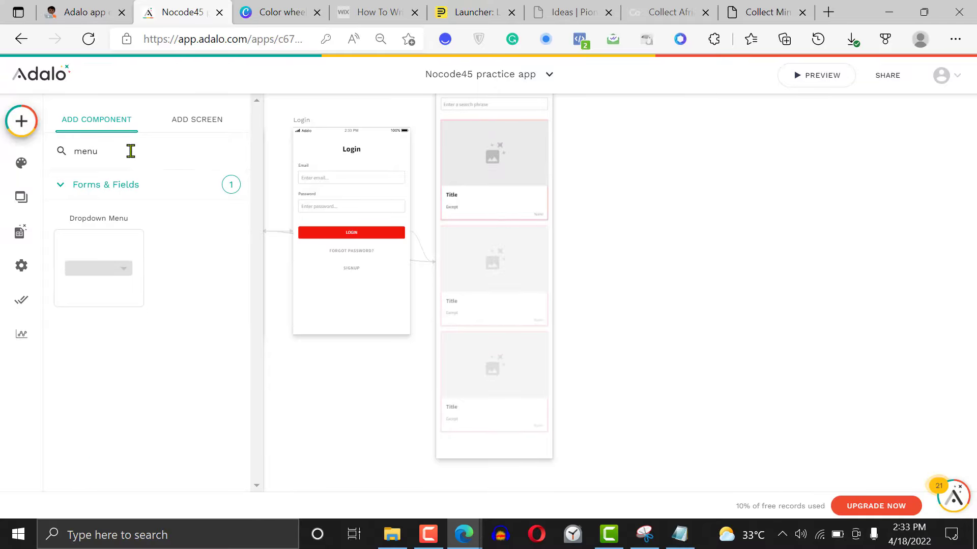
Add a Tab Bar navigation component at the foot of the Home screen and open its settings
{"action": "left_click_drag", "start_coordinate": [264, 174], "coordinate": [255, 345]}
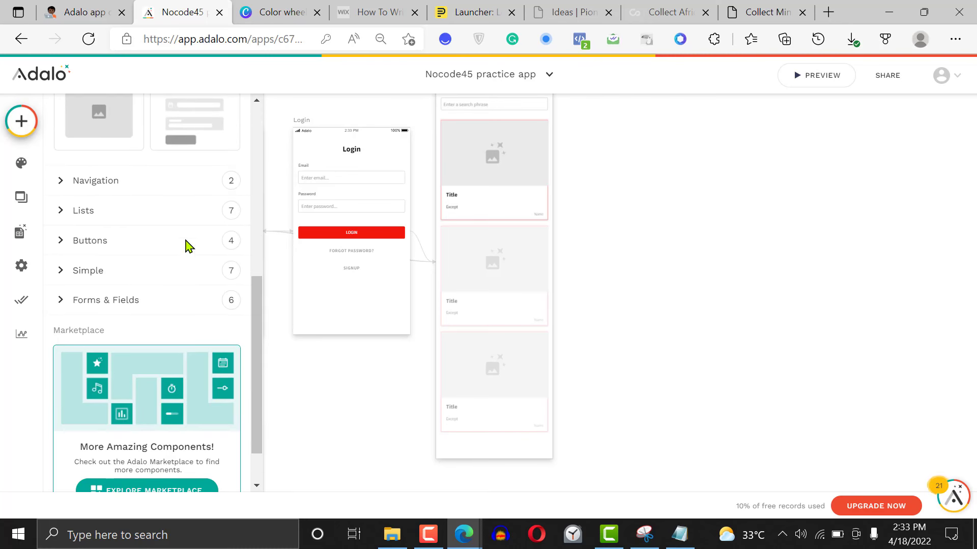
{"action": "left_click", "coordinate": [155, 186]}
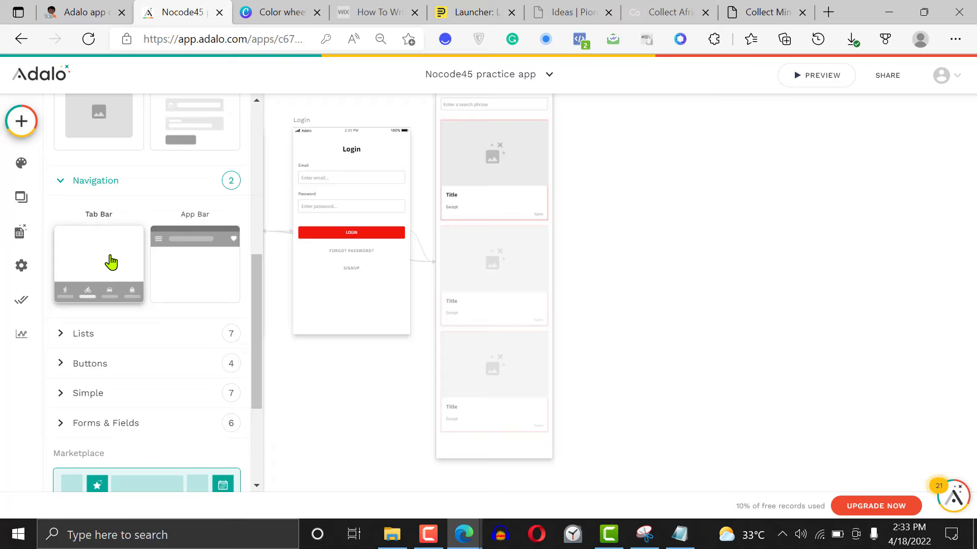
{"action": "left_click_drag", "start_coordinate": [111, 262], "coordinate": [508, 433]}
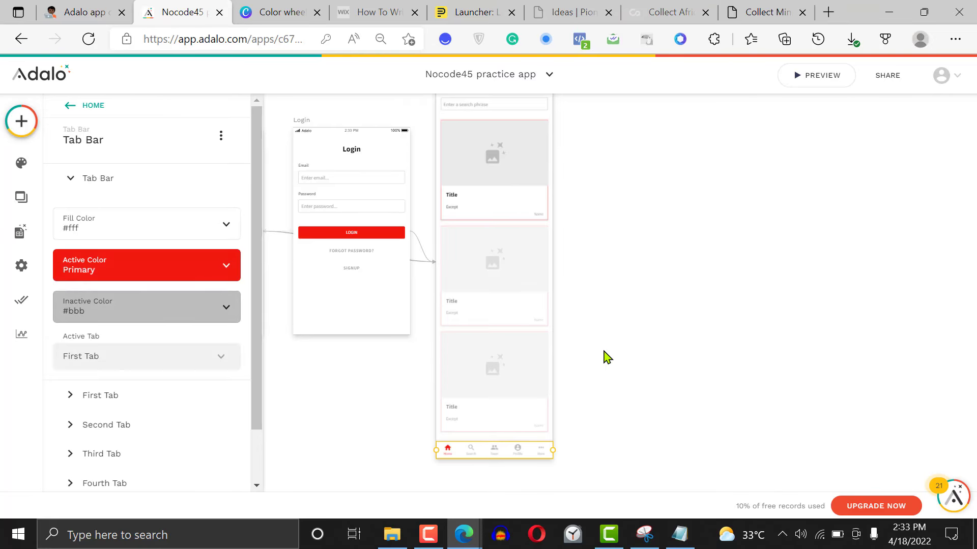
{"action": "left_click", "coordinate": [605, 352]}
{"action": "left_click", "coordinate": [496, 454]}
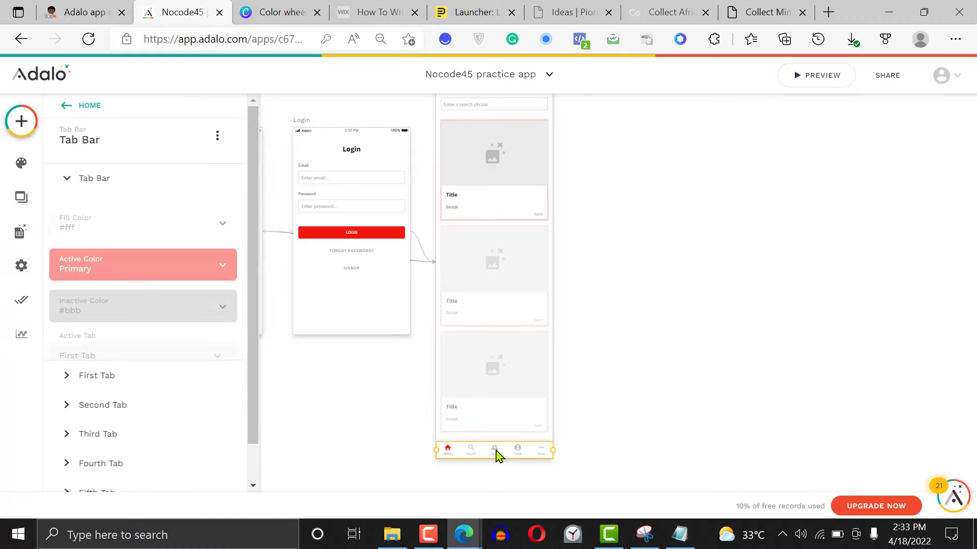
{"action": "left_click_drag", "start_coordinate": [257, 353], "coordinate": [266, 405]}
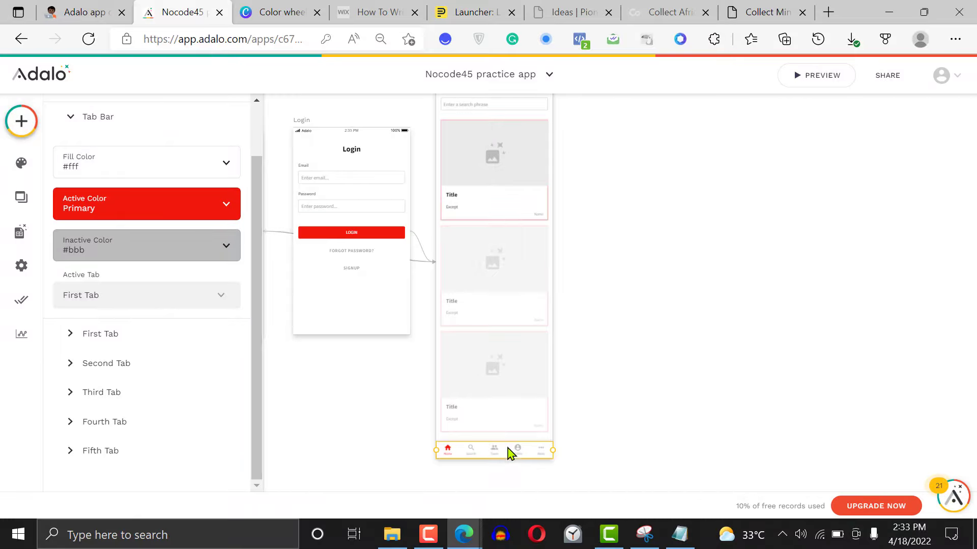
{"action": "left_click", "coordinate": [637, 345]}
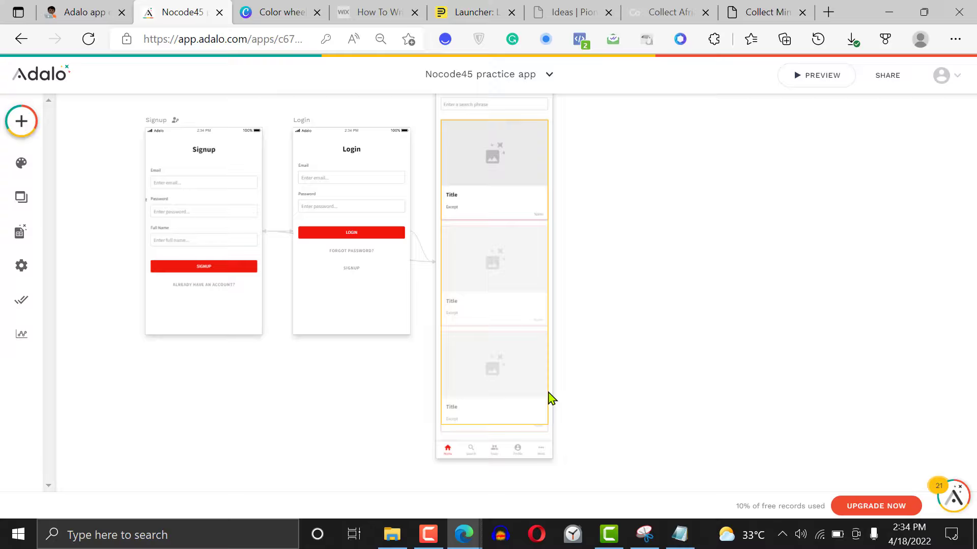
{"action": "left_click", "coordinate": [521, 451]}
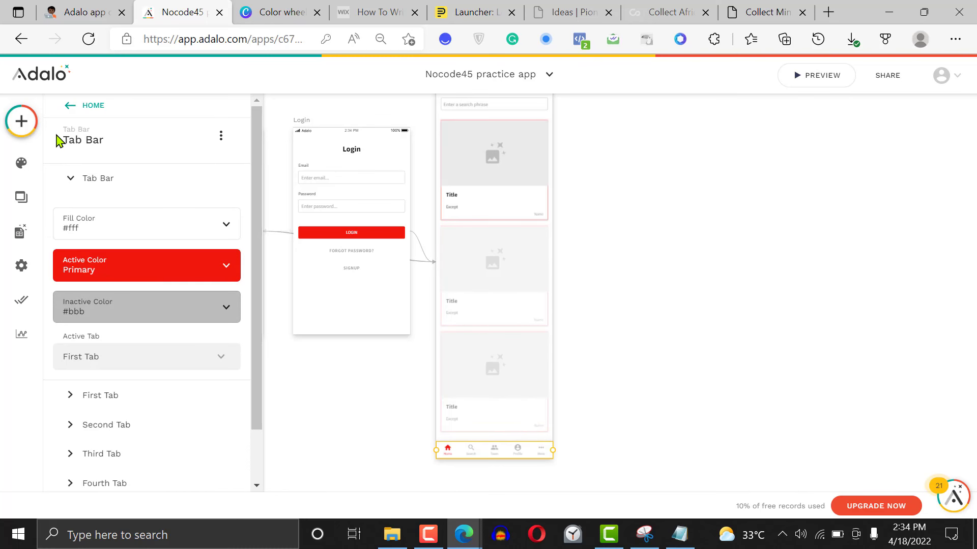
Create a new blank screen named "Team"
{"action": "left_click", "coordinate": [21, 125]}
{"action": "left_click", "coordinate": [19, 125]}
{"action": "left_click", "coordinate": [19, 124]}
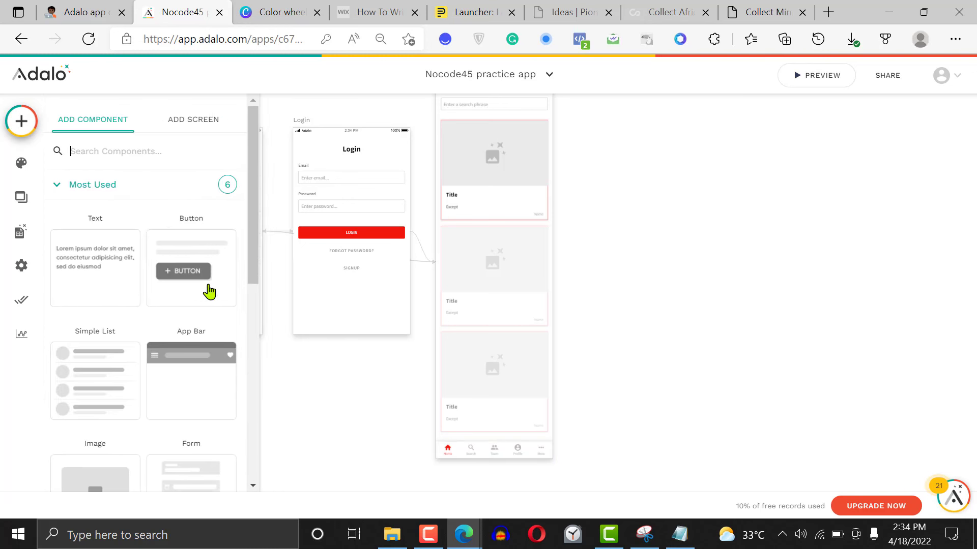
{"action": "left_click", "coordinate": [206, 122]}
{"action": "left_click", "coordinate": [94, 275]}
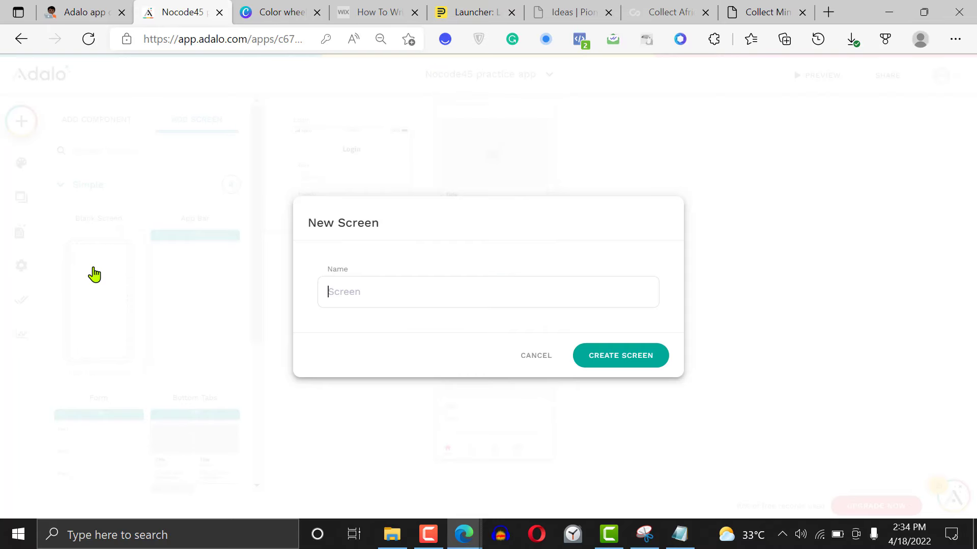
{"action": "type", "text": "Rea"}
{"action": "key", "text": "BackSpace"}
{"action": "key", "text": "BackSpace"}
{"action": "key", "text": "BackSpace"}
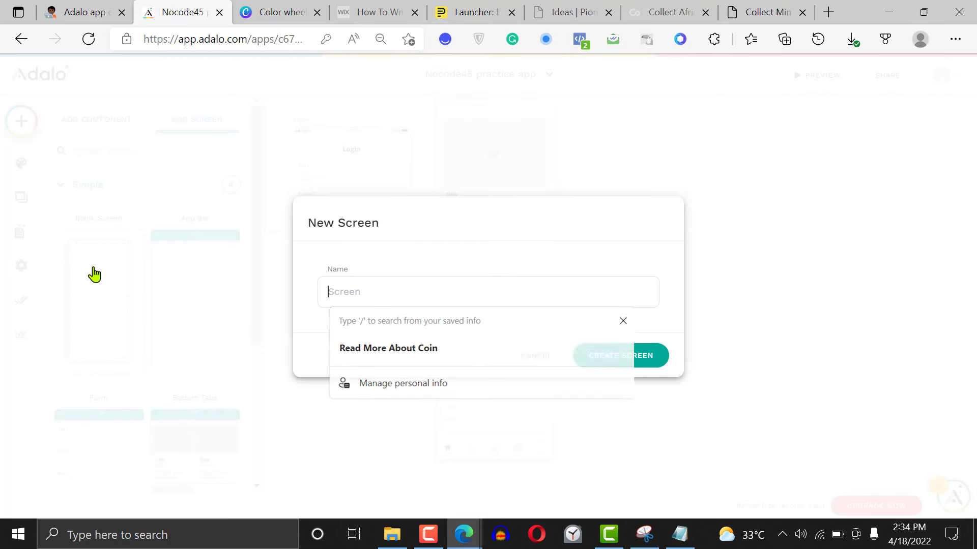
{"action": "type", "text": "Team"}
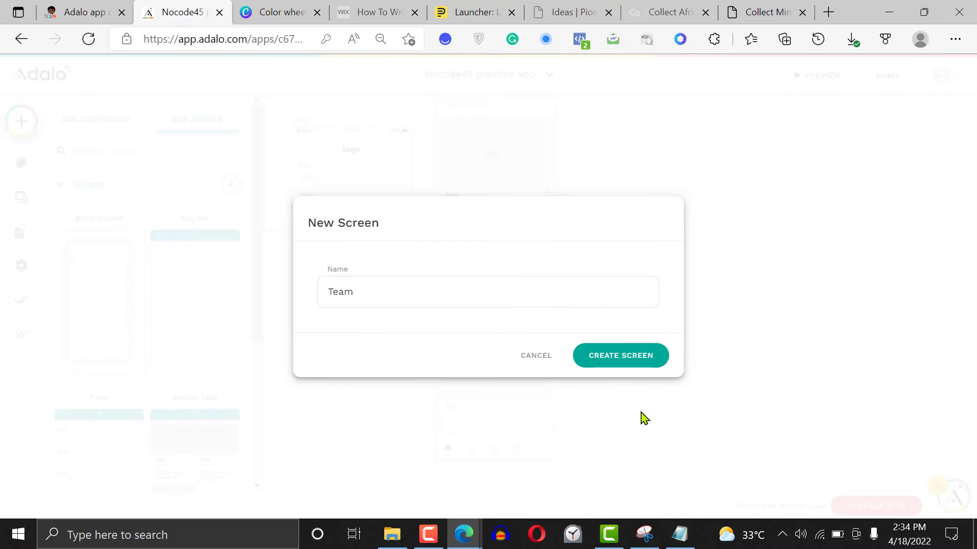
{"action": "left_click", "coordinate": [625, 355]}
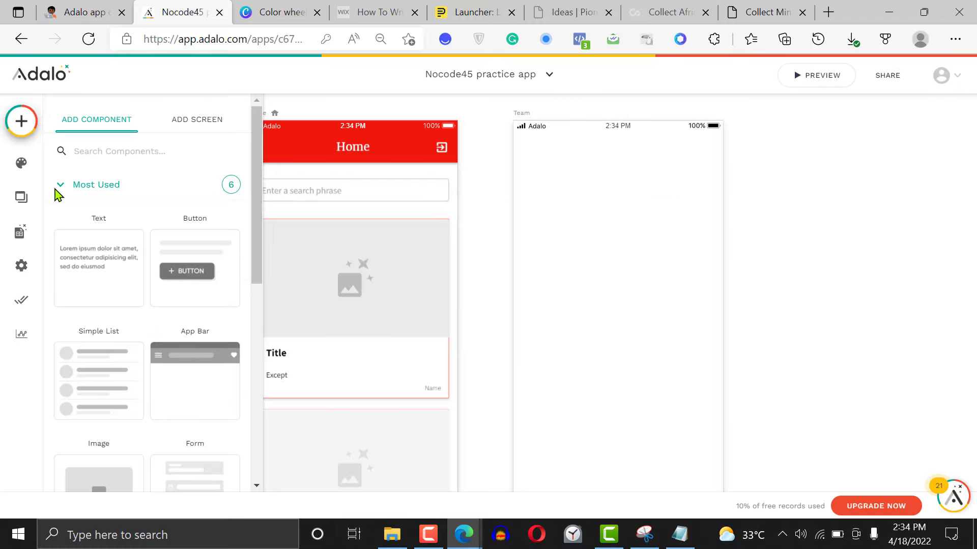
Create another blank screen named "About"
{"action": "left_click", "coordinate": [23, 128]}
{"action": "left_click", "coordinate": [20, 122]}
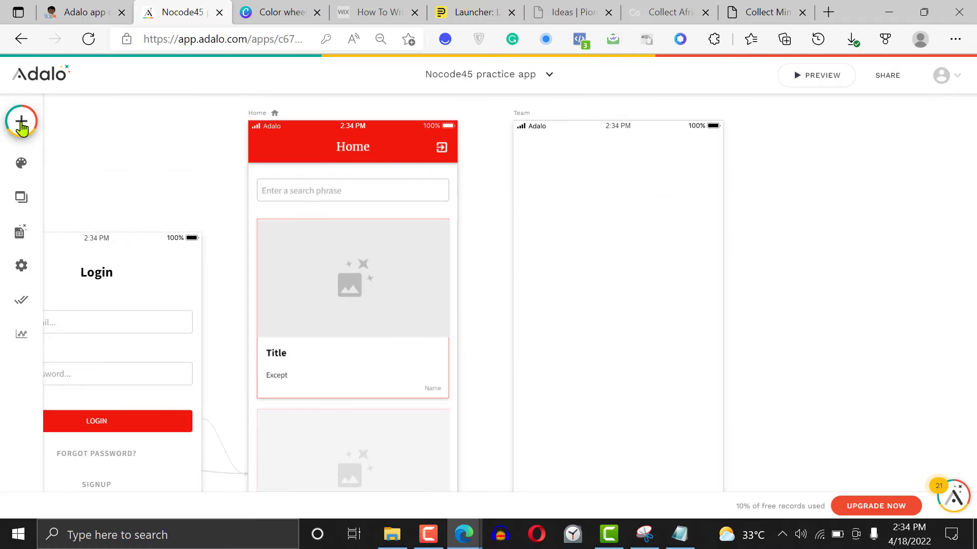
{"action": "left_click", "coordinate": [188, 127]}
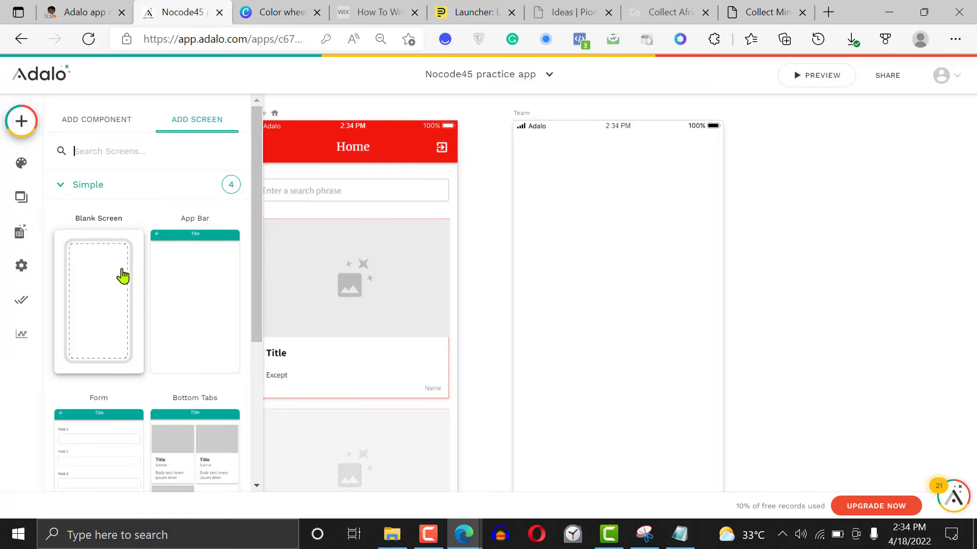
{"action": "left_click", "coordinate": [97, 268]}
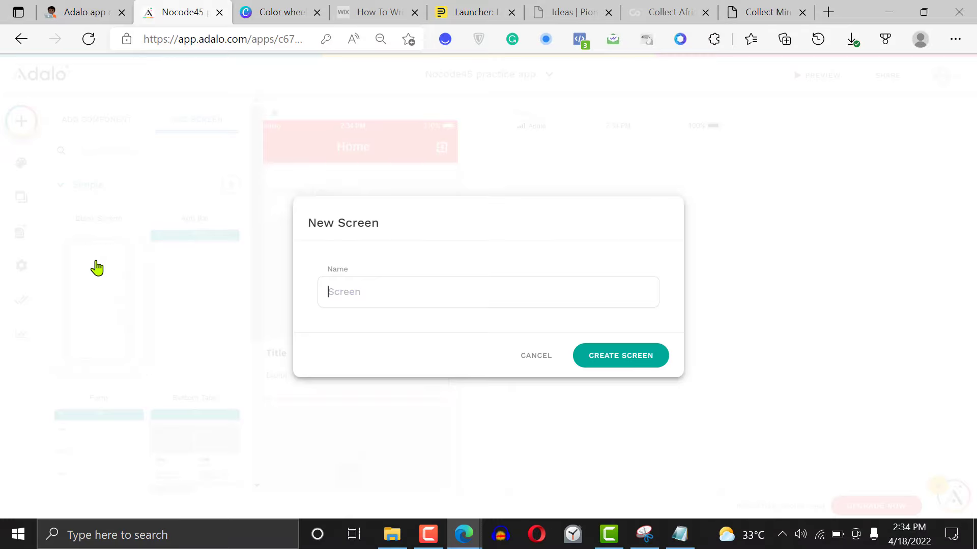
{"action": "left_click", "coordinate": [388, 287]}
{"action": "type", "text": "About"}
{"action": "left_click", "coordinate": [617, 346]}
{"action": "key", "text": "ctrl+minus"}
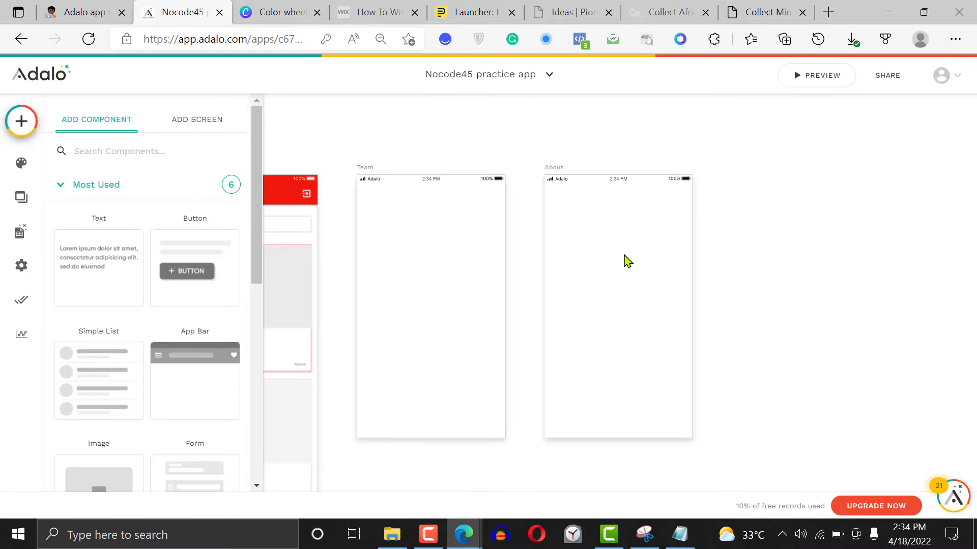
Open the first tab of the Home screen's Tab Bar and review the link targets available for its click action
{"action": "left_click", "coordinate": [345, 305]}
{"action": "scroll", "coordinate": [345, 306], "scroll_direction": "left", "scroll_amount": 3}
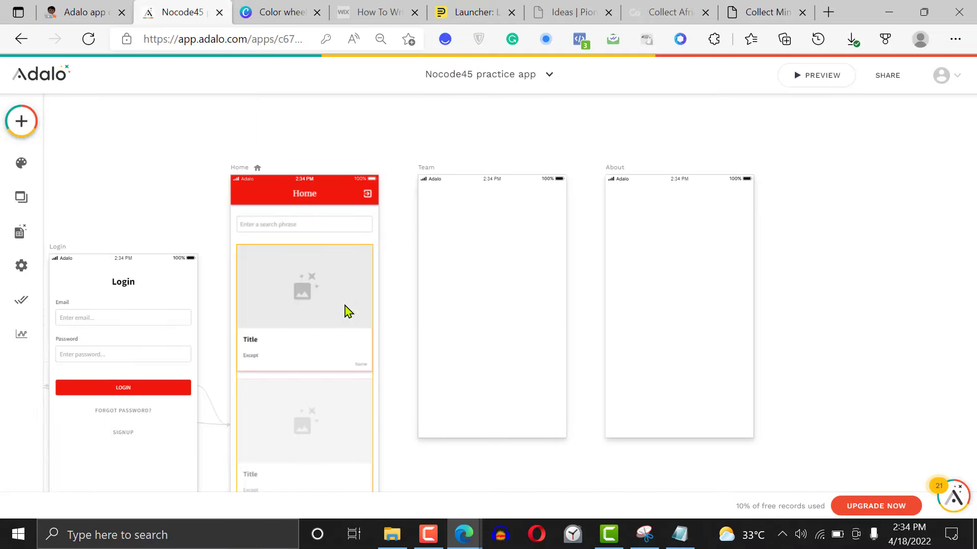
{"action": "scroll", "coordinate": [345, 305], "scroll_direction": "down", "scroll_amount": 2}
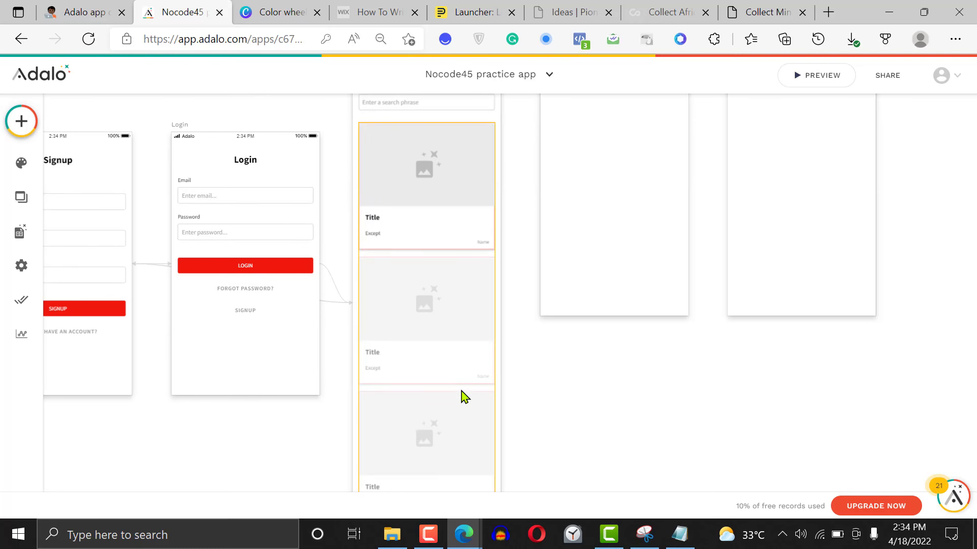
{"action": "scroll", "coordinate": [631, 396], "scroll_direction": "down", "scroll_amount": 2}
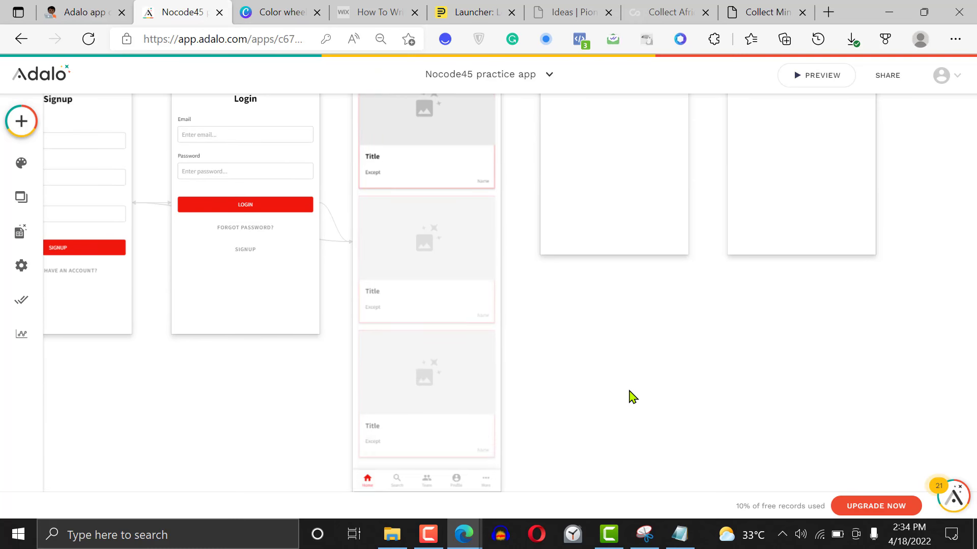
{"action": "left_click", "coordinate": [447, 419]}
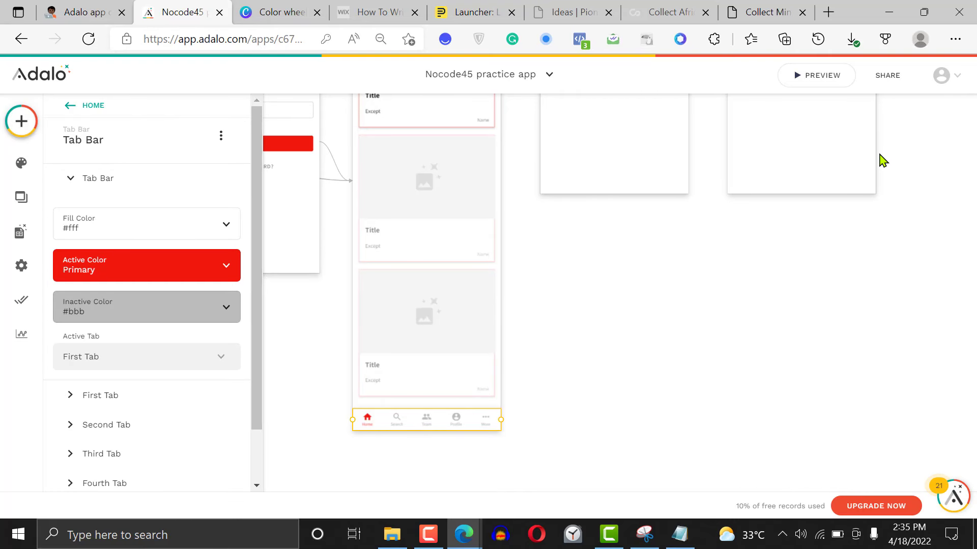
{"action": "left_click", "coordinate": [100, 395]}
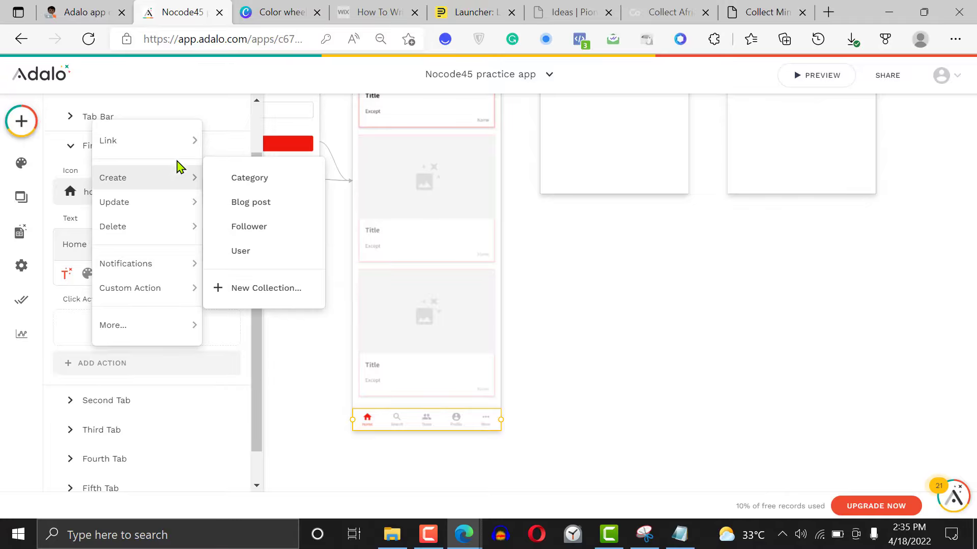
{"action": "mouse_move", "coordinate": [174, 144]}
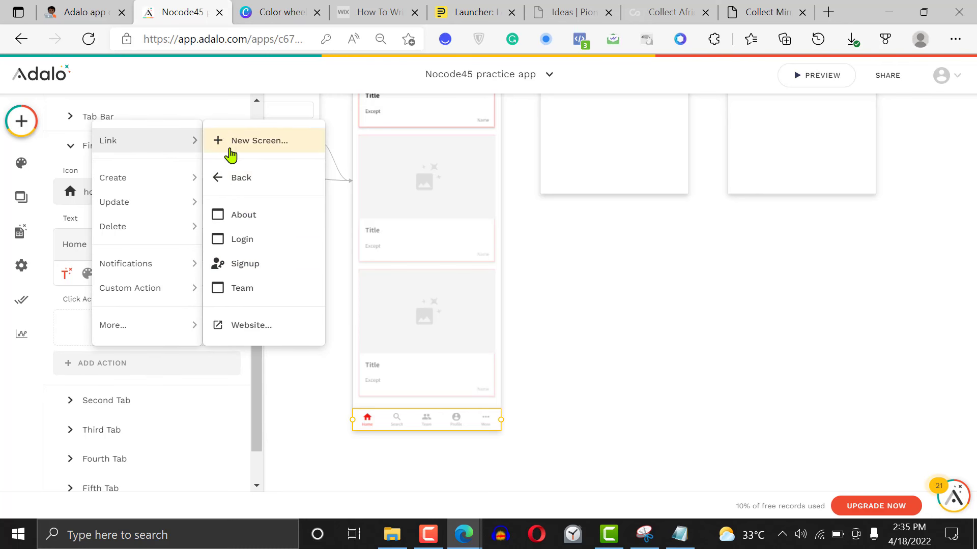
{"action": "left_click", "coordinate": [260, 390]}
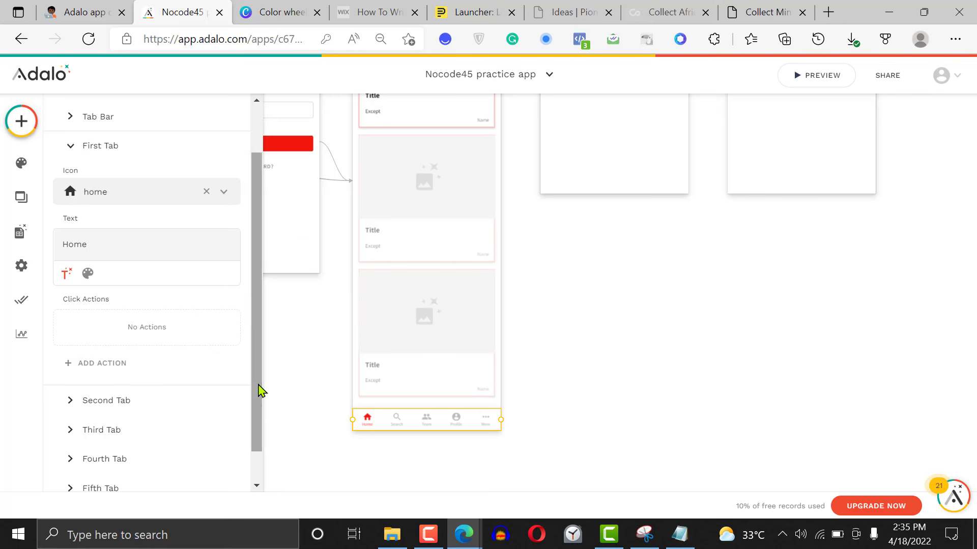
Add a click action to the Home Tab Bar's second tab linking to the Team screen with the Push transition
{"action": "scroll", "coordinate": [256, 389], "scroll_direction": "down", "scroll_amount": 1}
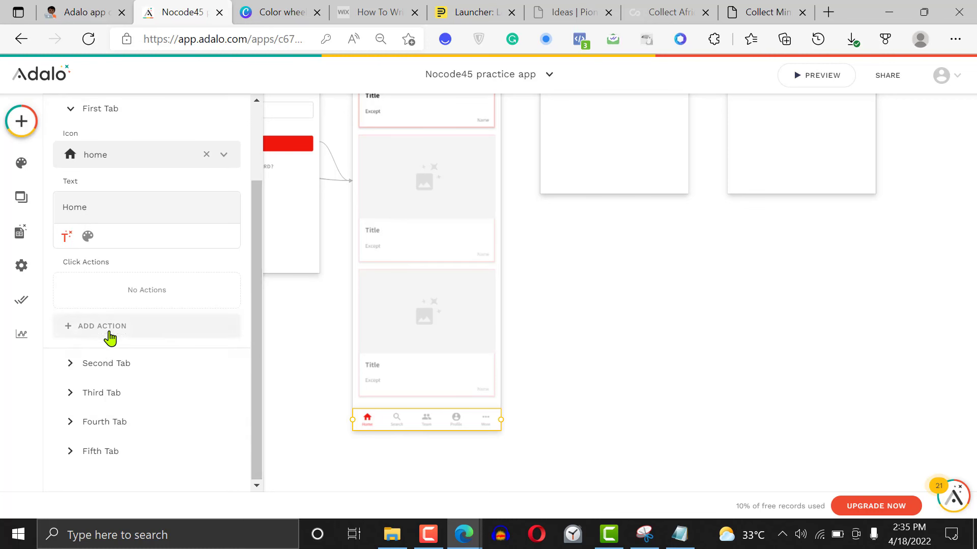
{"action": "left_click", "coordinate": [111, 371]}
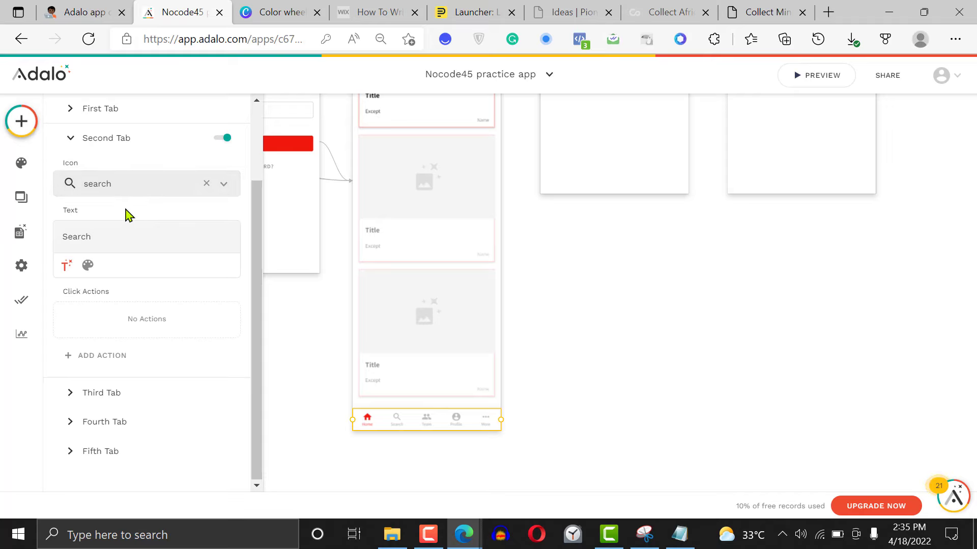
{"action": "left_click", "coordinate": [104, 362]}
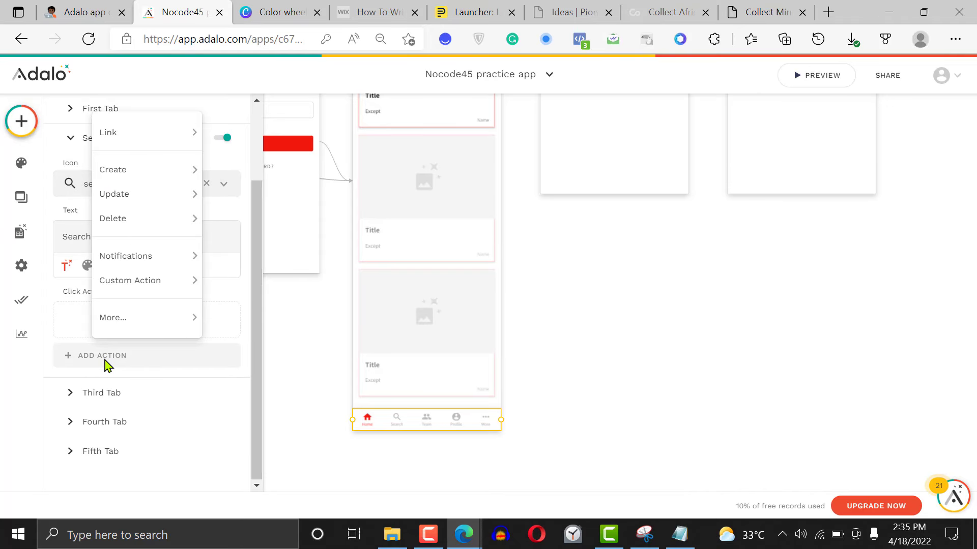
{"action": "mouse_move", "coordinate": [147, 169]}
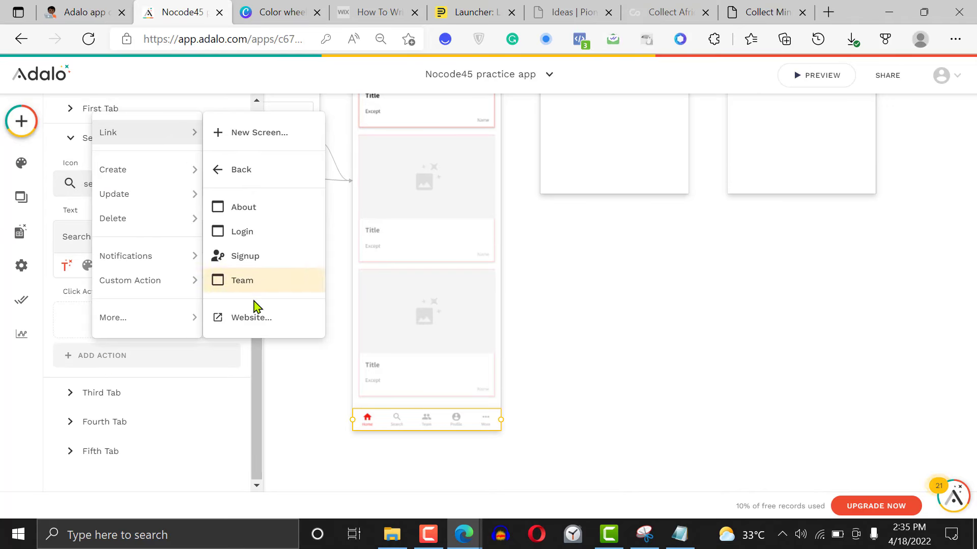
{"action": "left_click", "coordinate": [249, 280]}
{"action": "left_click_drag", "start_coordinate": [256, 315], "coordinate": [259, 349]}
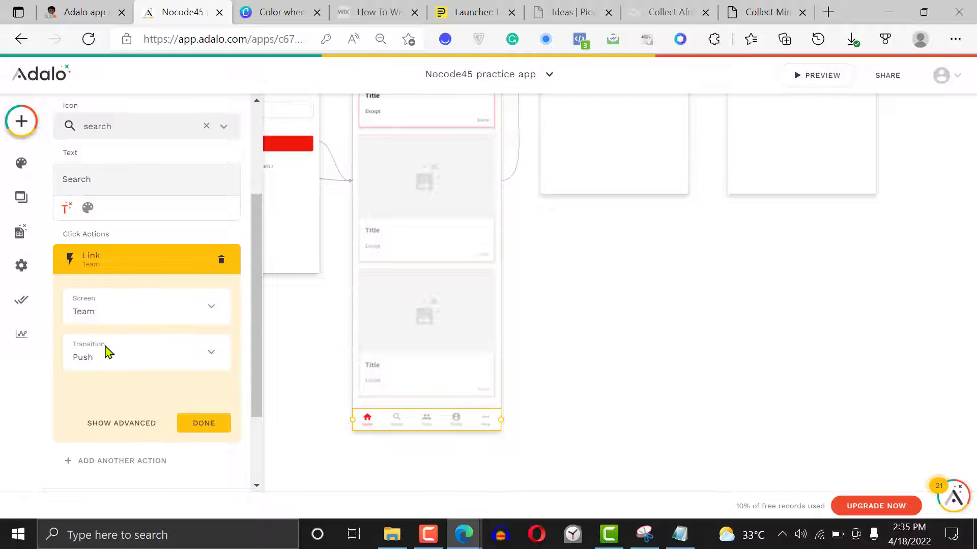
{"action": "left_click", "coordinate": [120, 361]}
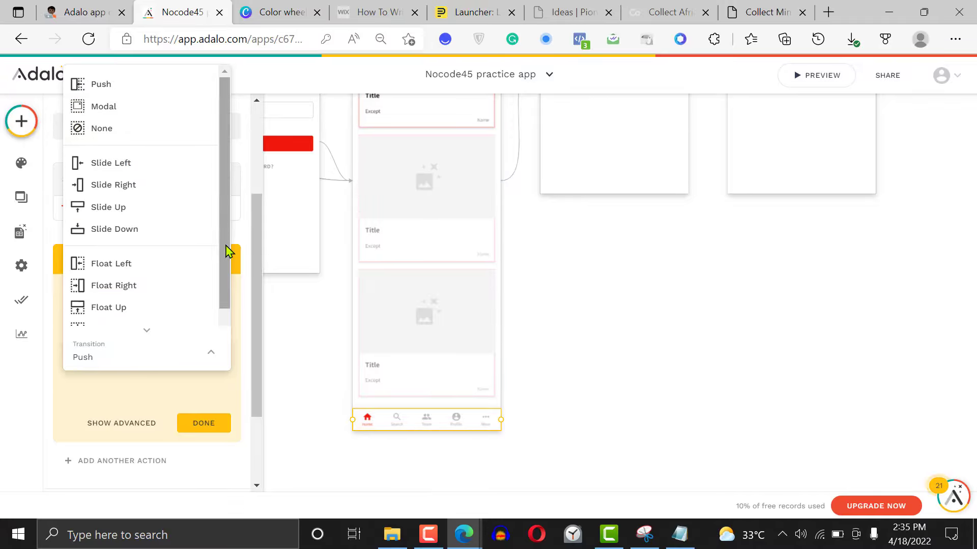
{"action": "left_click_drag", "start_coordinate": [227, 251], "coordinate": [221, 206]}
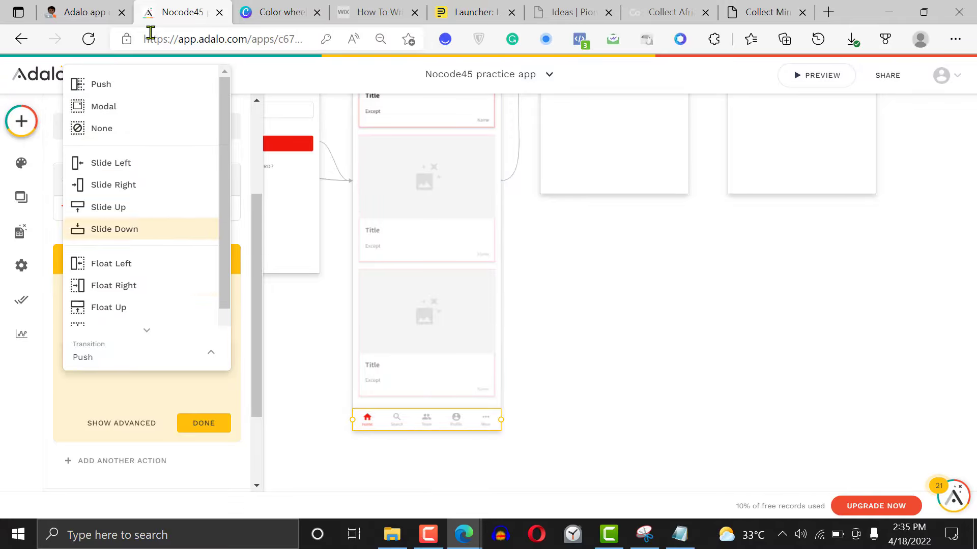
{"action": "left_click", "coordinate": [151, 395]}
{"action": "left_click", "coordinate": [203, 425]}
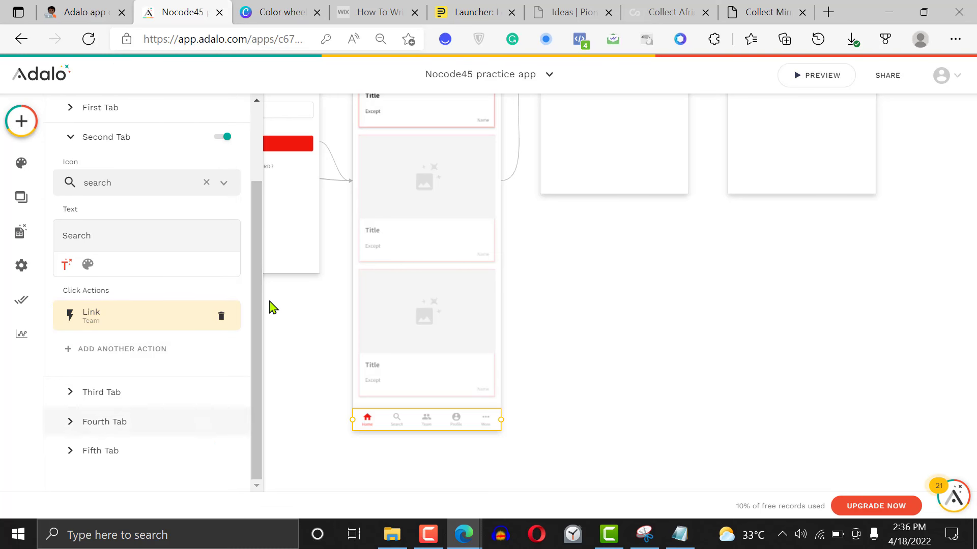
Add a click action to the Home Tab Bar's third tab linking to the About screen
{"action": "left_click", "coordinate": [146, 404]}
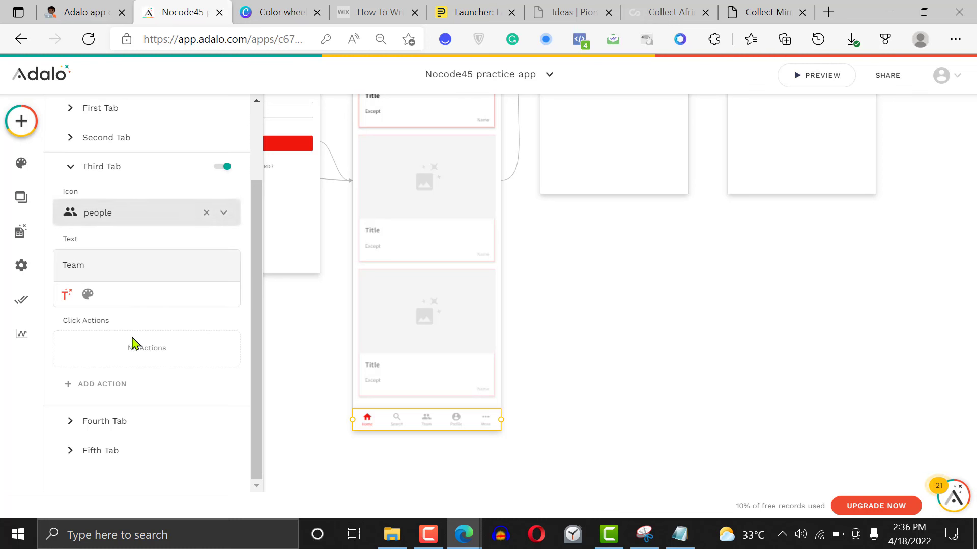
{"action": "left_click", "coordinate": [109, 384]}
{"action": "mouse_move", "coordinate": [164, 151]}
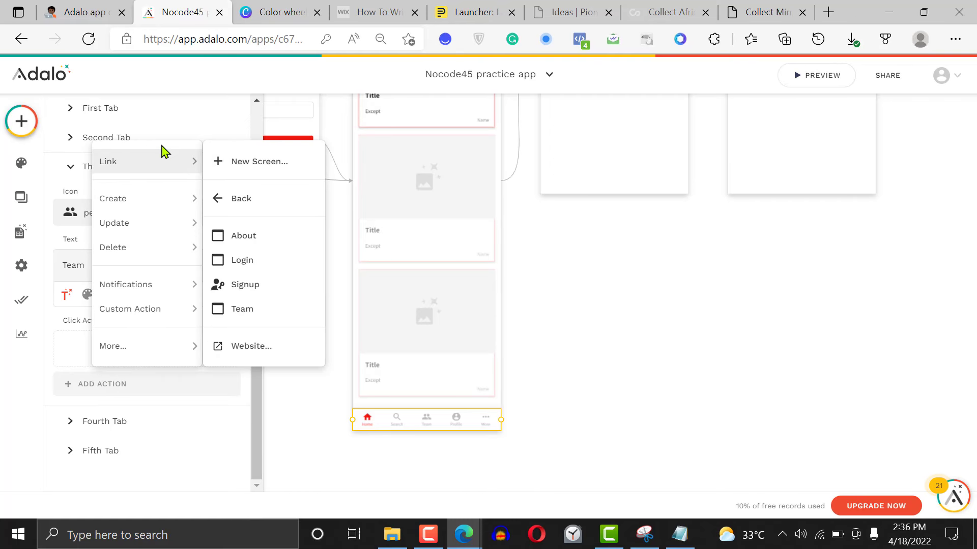
{"action": "left_click", "coordinate": [265, 241]}
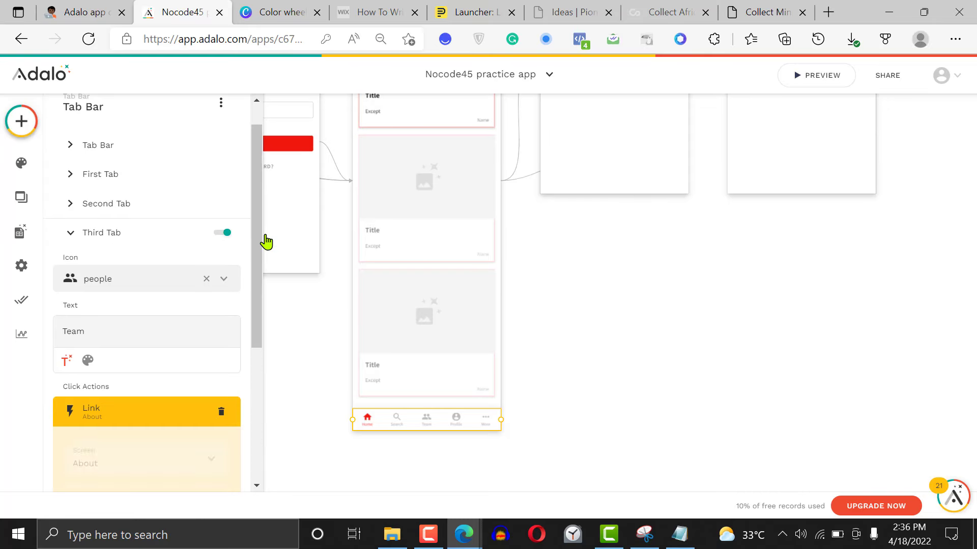
{"action": "left_click", "coordinate": [569, 329]}
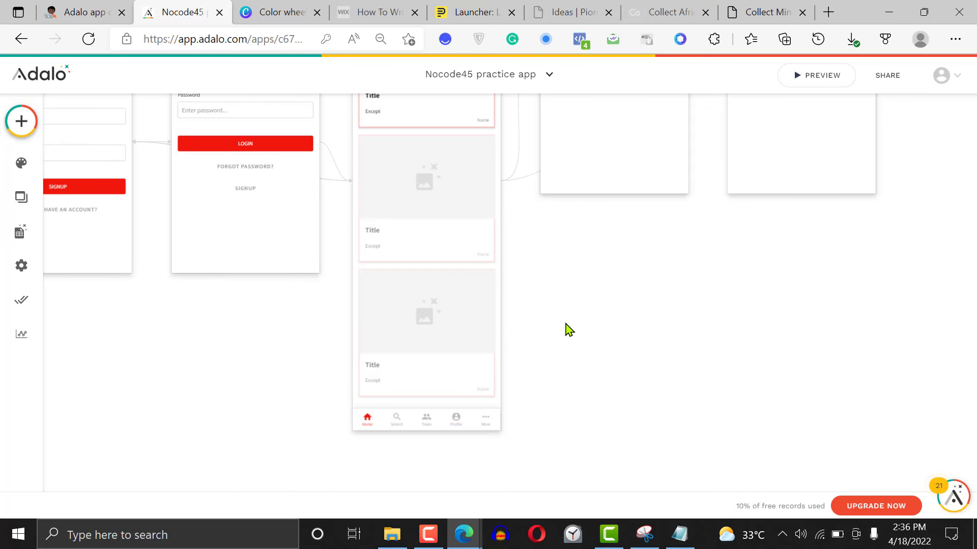
Duplicate the Home screen's Tab Bar and place the copy at the foot of the Team screen
{"action": "left_click", "coordinate": [437, 421]}
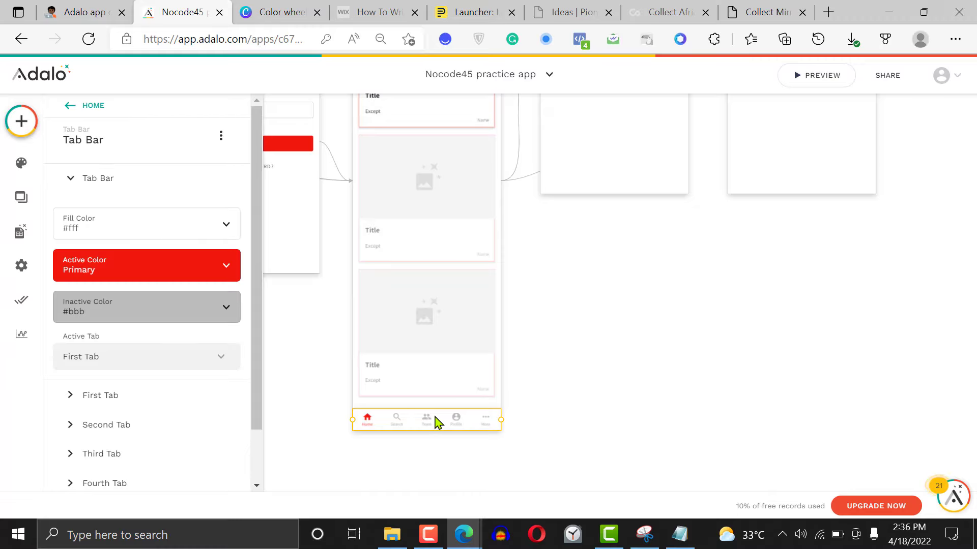
{"action": "left_click", "coordinate": [437, 422]}
{"action": "left_click_drag", "start_coordinate": [422, 426], "coordinate": [607, 193]}
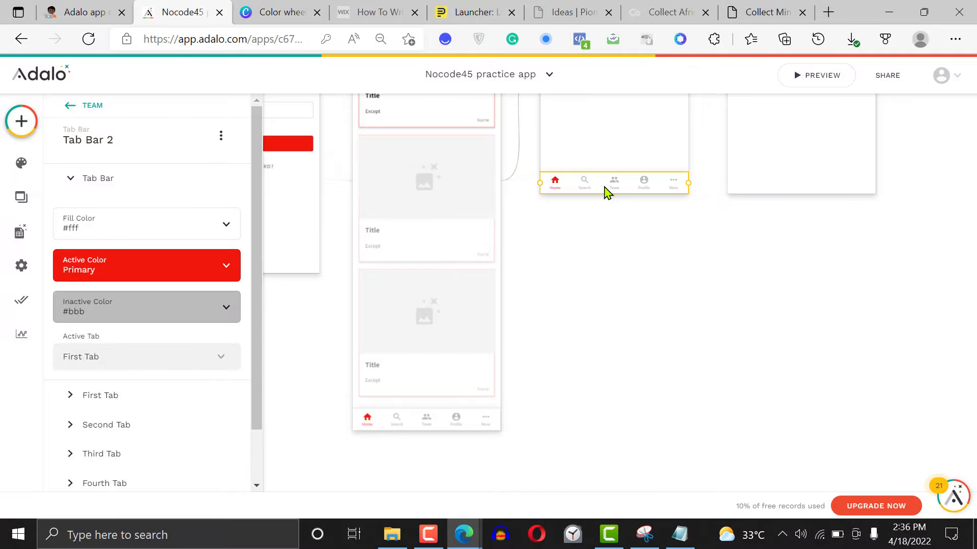
Link the first tab of the Team screen's Tab Bar to the Home screen
{"action": "left_click_drag", "start_coordinate": [261, 316], "coordinate": [254, 395]}
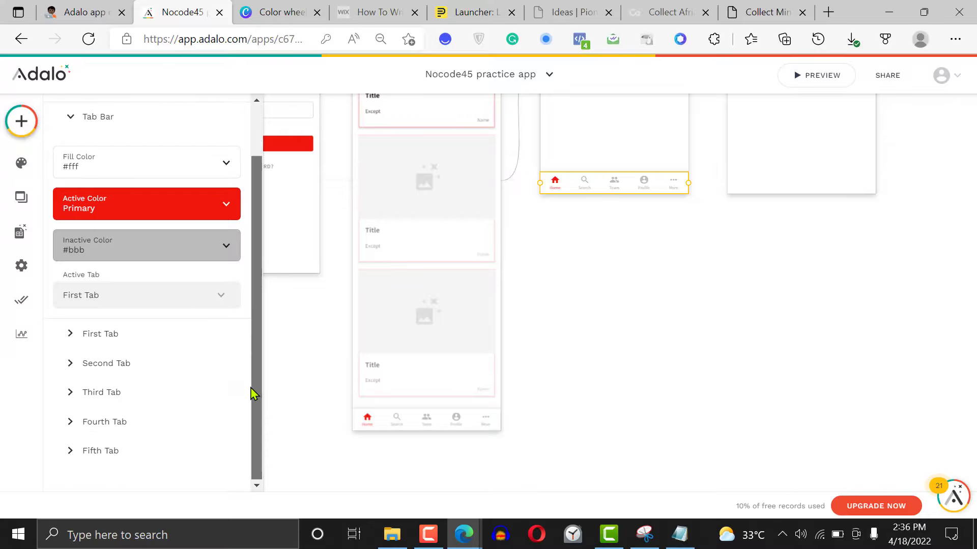
{"action": "left_click", "coordinate": [114, 339]}
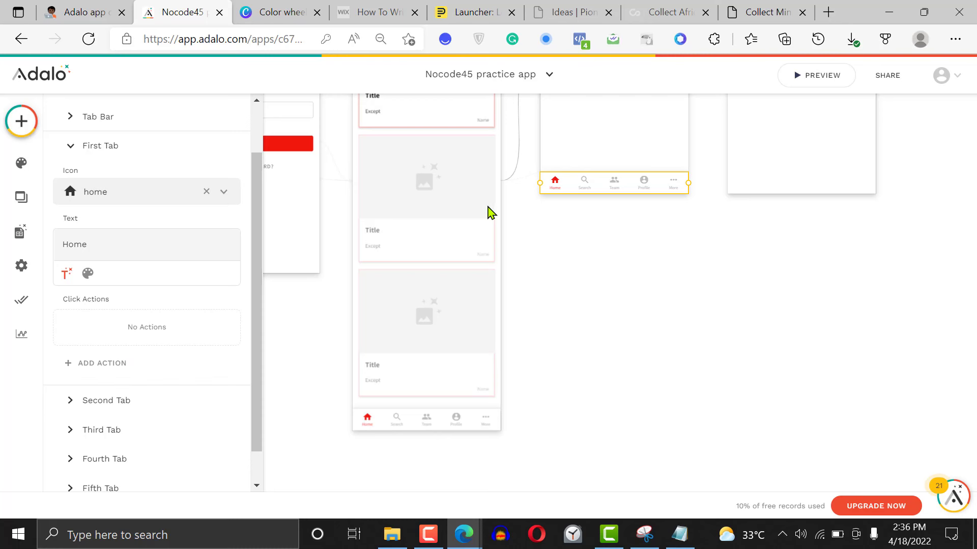
{"action": "left_click", "coordinate": [102, 362]}
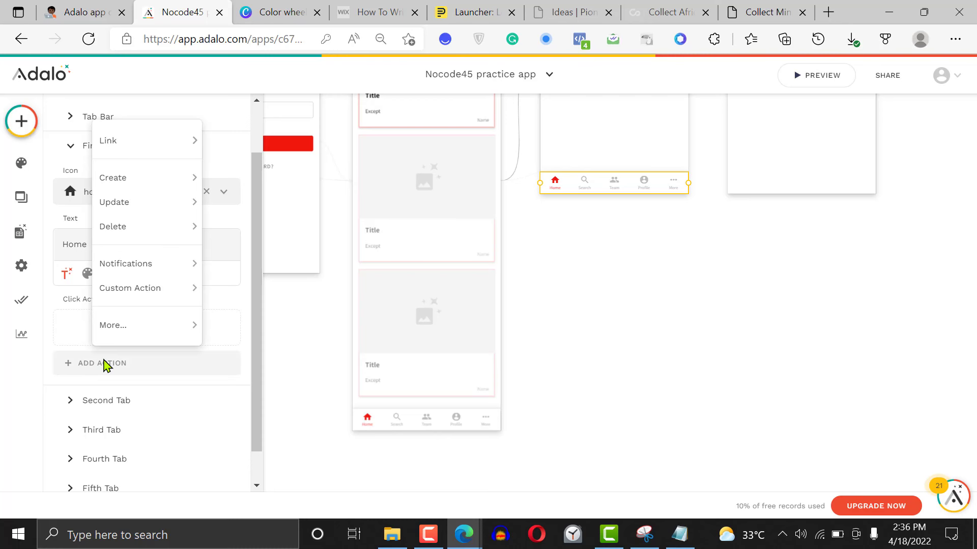
{"action": "mouse_move", "coordinate": [164, 148]}
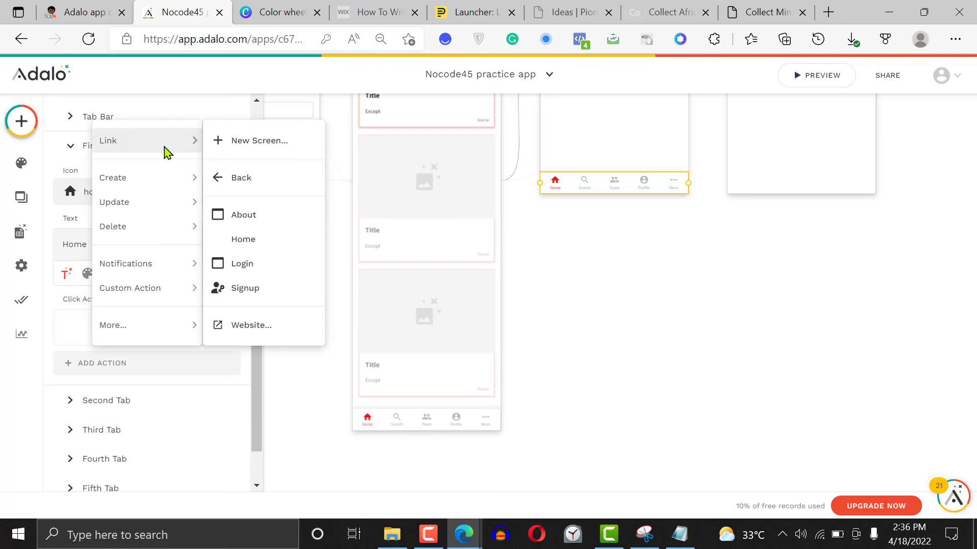
{"action": "left_click", "coordinate": [252, 245]}
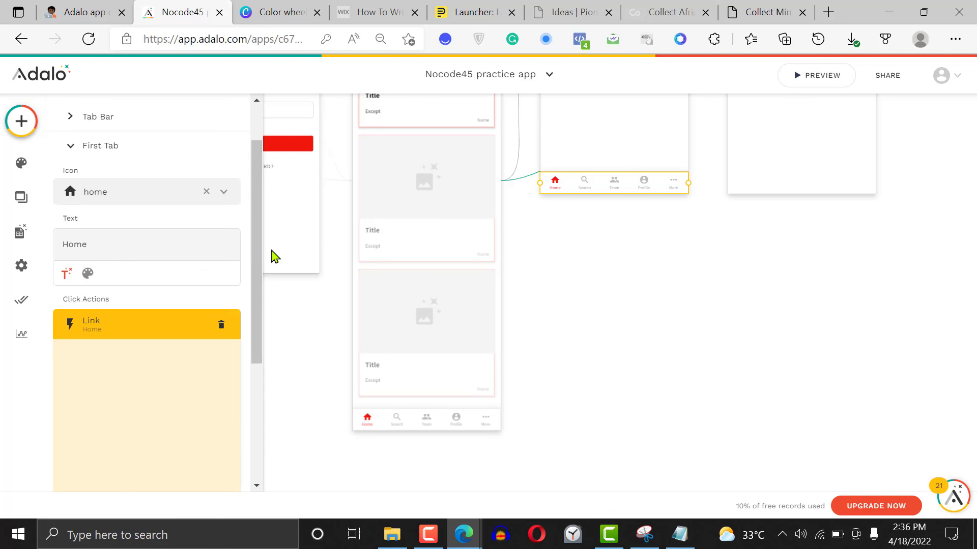
{"action": "left_click", "coordinate": [594, 239]}
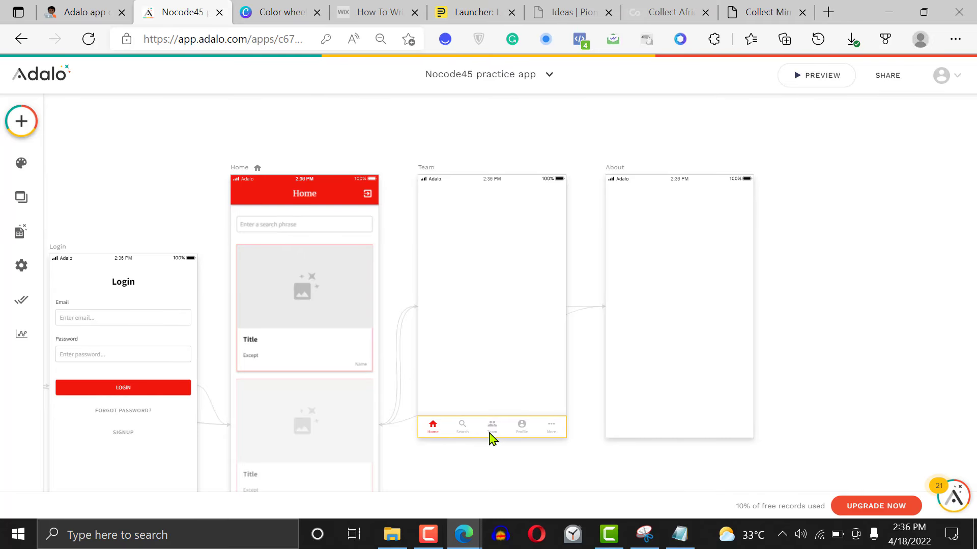
Check the click actions of the second and third tabs in the Team screen's Tab Bar
{"action": "left_click", "coordinate": [491, 436]}
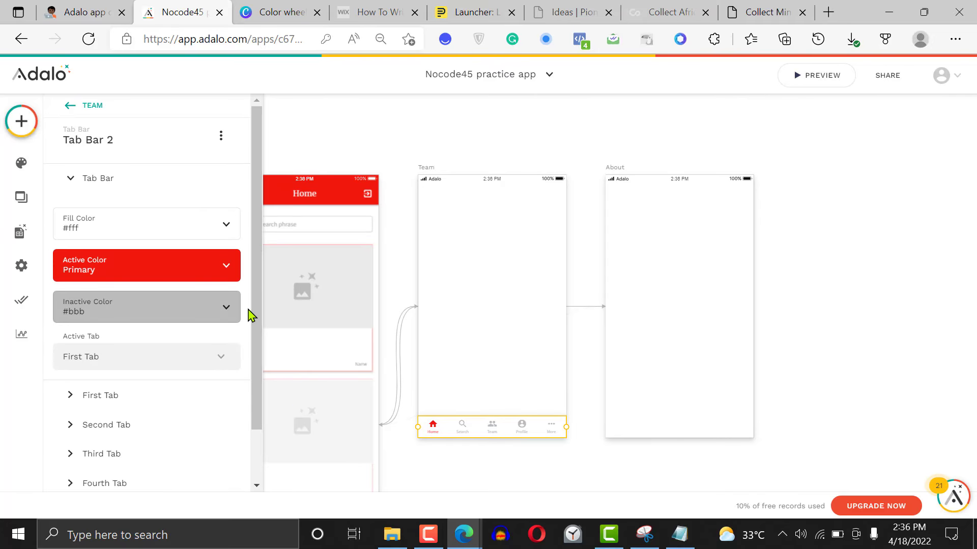
{"action": "scroll", "coordinate": [159, 431], "scroll_direction": "down", "scroll_amount": 2}
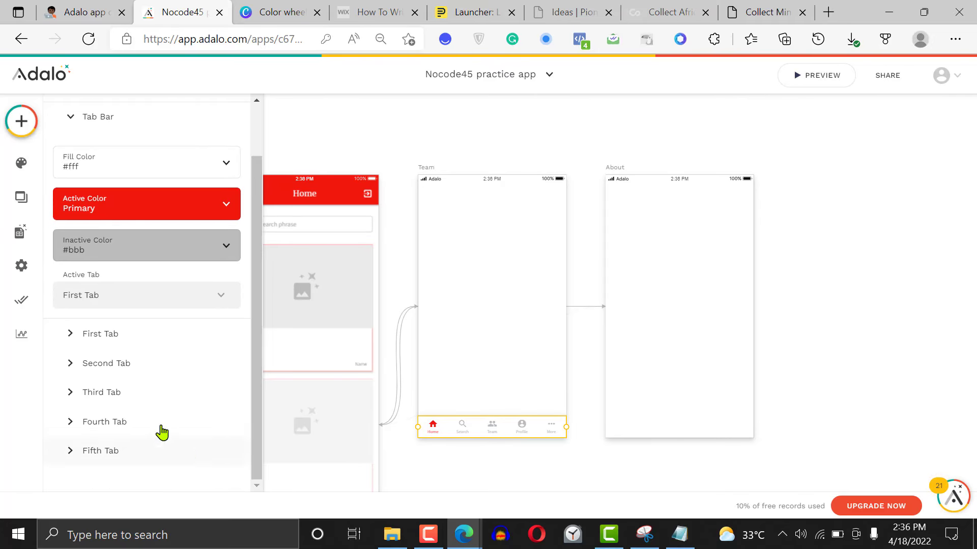
{"action": "left_click", "coordinate": [124, 366]}
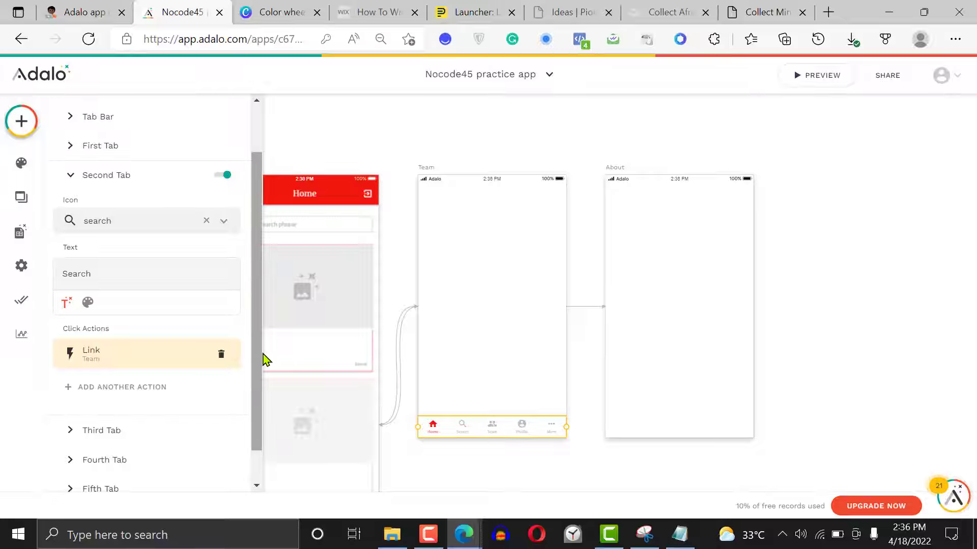
{"action": "scroll", "coordinate": [152, 389], "scroll_direction": "down", "scroll_amount": 1}
{"action": "left_click", "coordinate": [105, 391]}
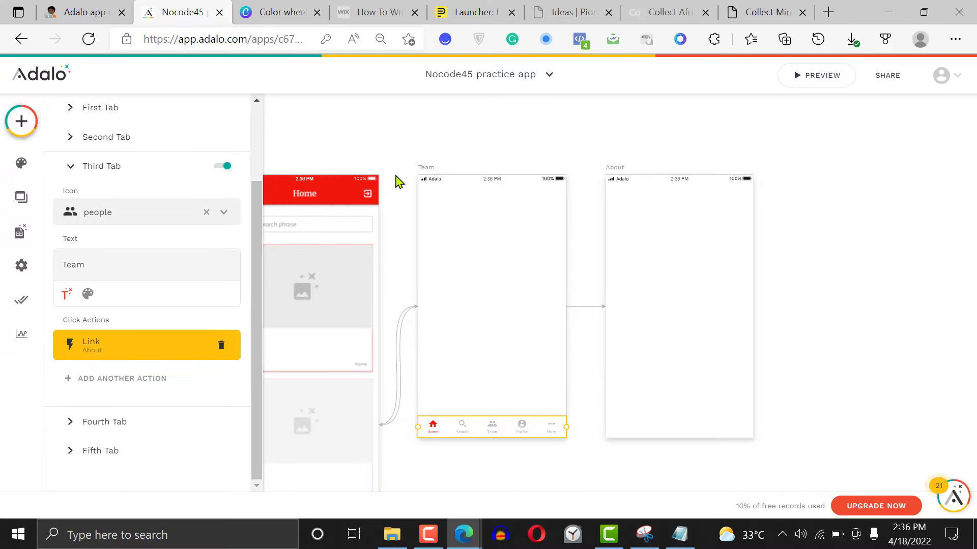
Duplicate the Team screen's Tab Bar and place the copy at the foot of the About screen
{"action": "left_click", "coordinate": [493, 431]}
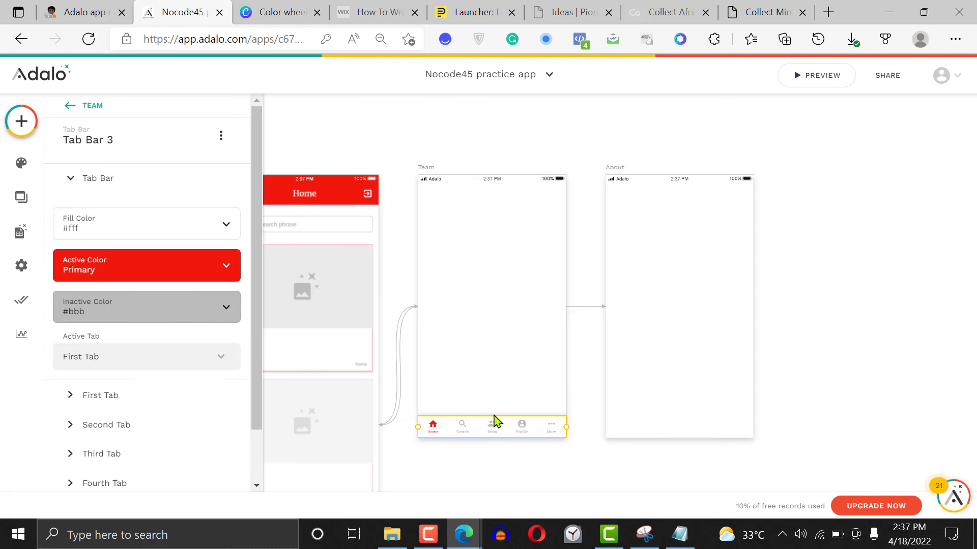
{"action": "left_click_drag", "start_coordinate": [535, 436], "coordinate": [722, 436]}
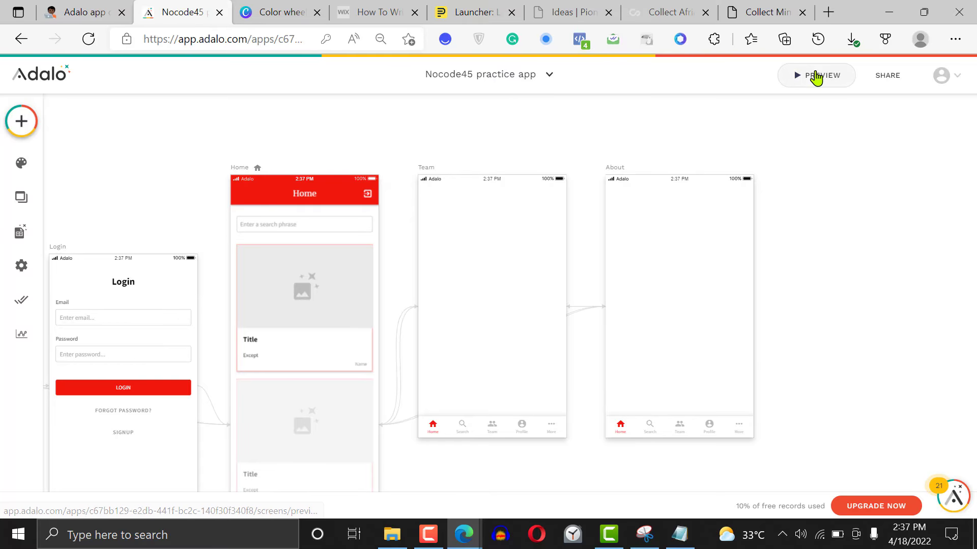
Start the app preview and switch from the Signup screen to the Login screen
{"action": "left_click", "coordinate": [815, 79]}
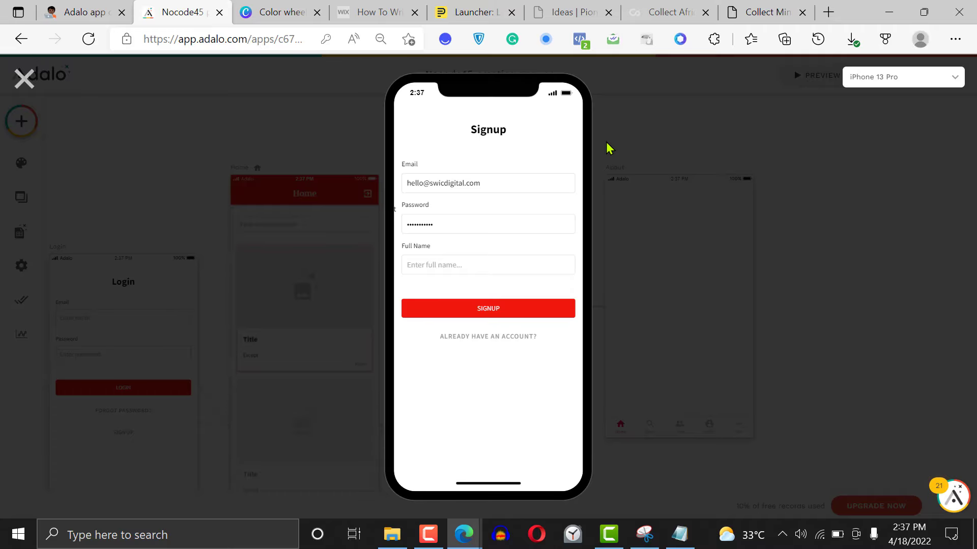
{"action": "left_click", "coordinate": [488, 337]}
Try to log in to the previewed app with a saved e-mail address and the account password
{"action": "left_click", "coordinate": [473, 178]}
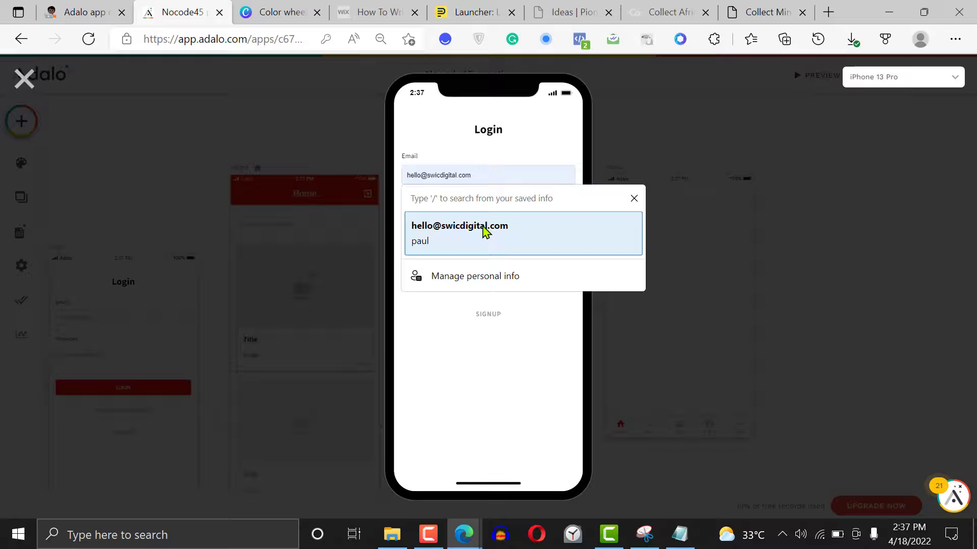
{"action": "left_click", "coordinate": [484, 232]}
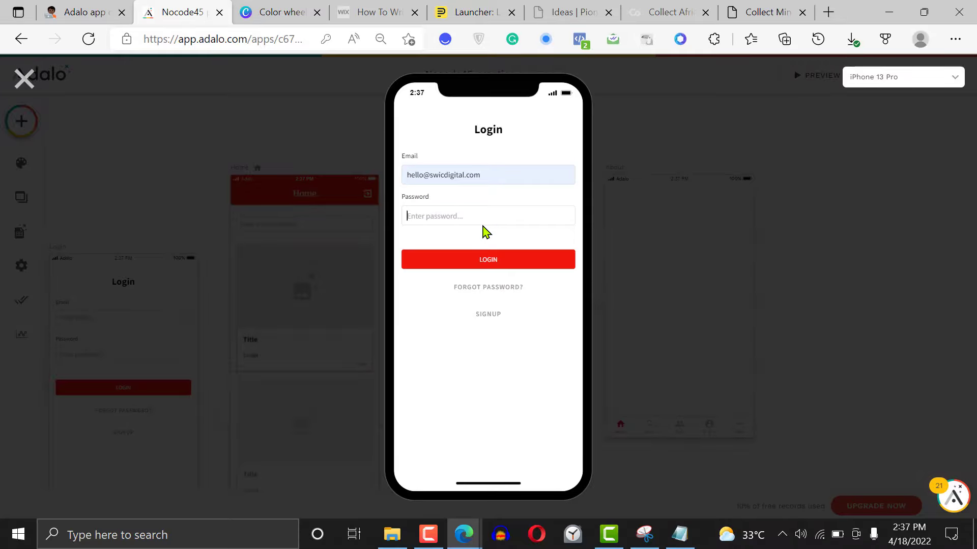
{"action": "key", "text": "Tab"}
{"action": "type", "text": "•"}
{"action": "key", "text": "BackSpace"}
{"action": "type", "text": "•"}
{"action": "left_click", "coordinate": [488, 261]}
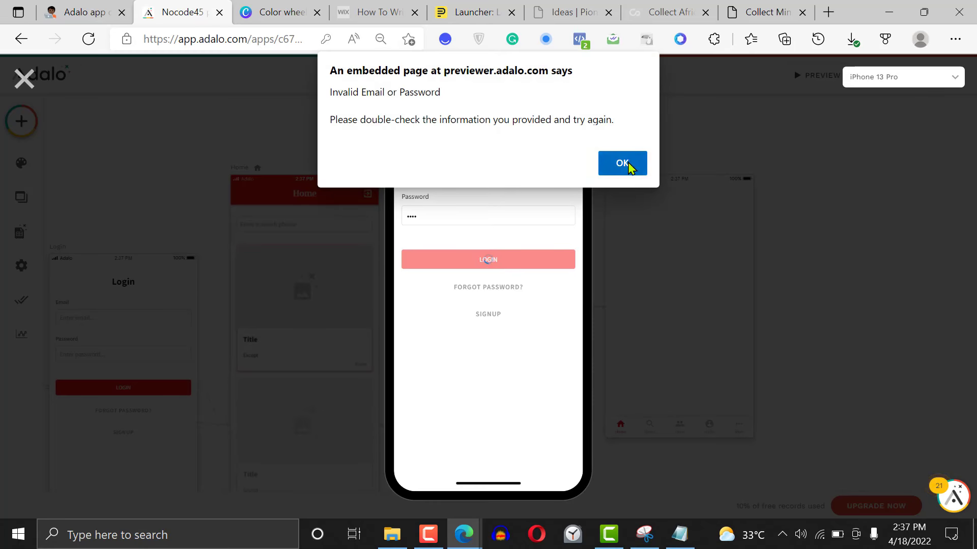
{"action": "left_click", "coordinate": [623, 163]}
{"action": "left_click", "coordinate": [443, 180]}
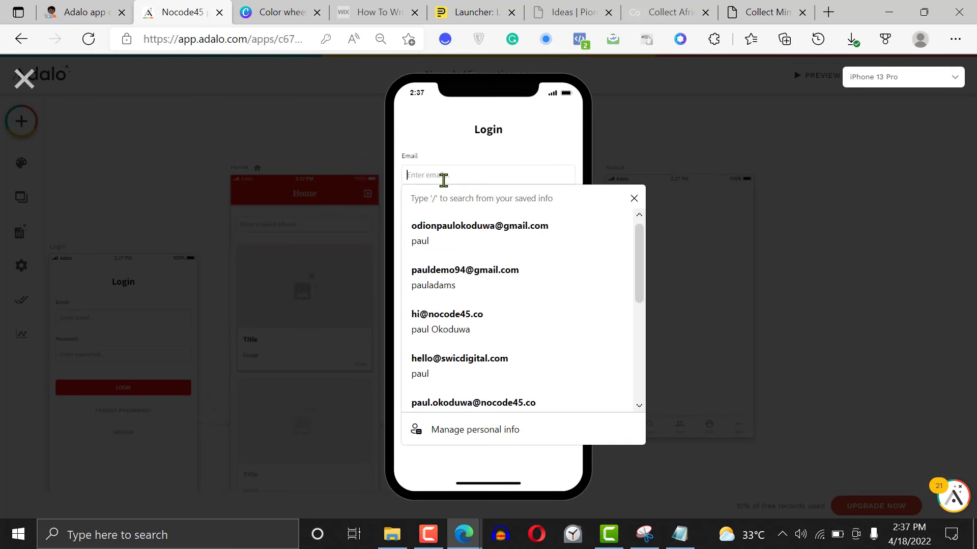
{"action": "left_click", "coordinate": [472, 369]}
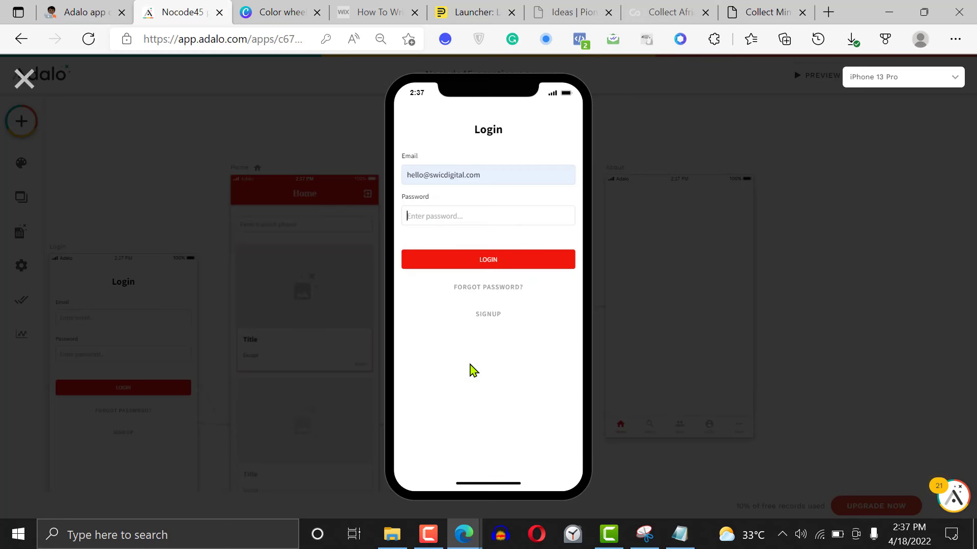
{"action": "triple_click", "coordinate": [503, 182]}
{"action": "key", "text": "BackSpace"}
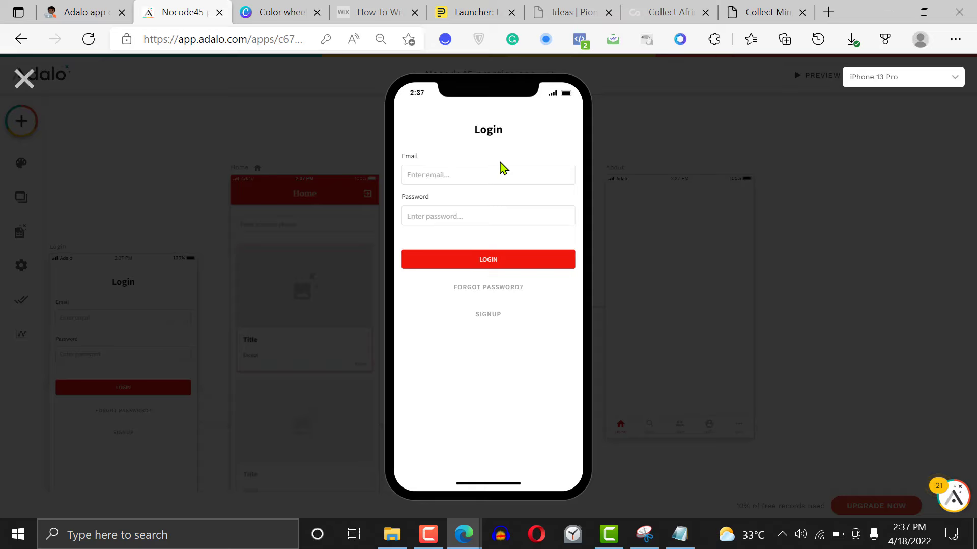
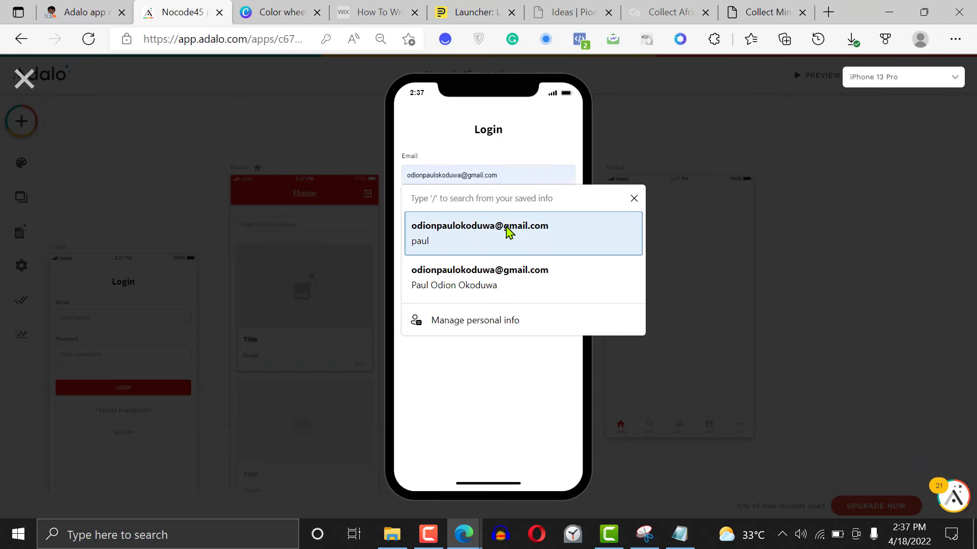
Log in to the previewed app with the saved e-mail address and the account password
{"action": "left_click", "coordinate": [510, 233]}
{"action": "left_click", "coordinate": [456, 211]}
{"action": "type", "text": "•"}
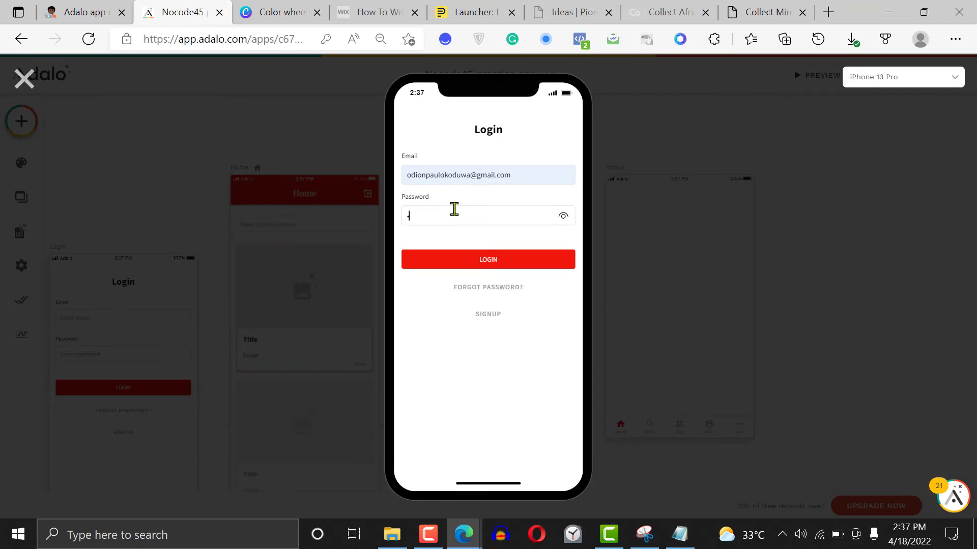
{"action": "type", "text": "•••"}
{"action": "left_click", "coordinate": [483, 262]}
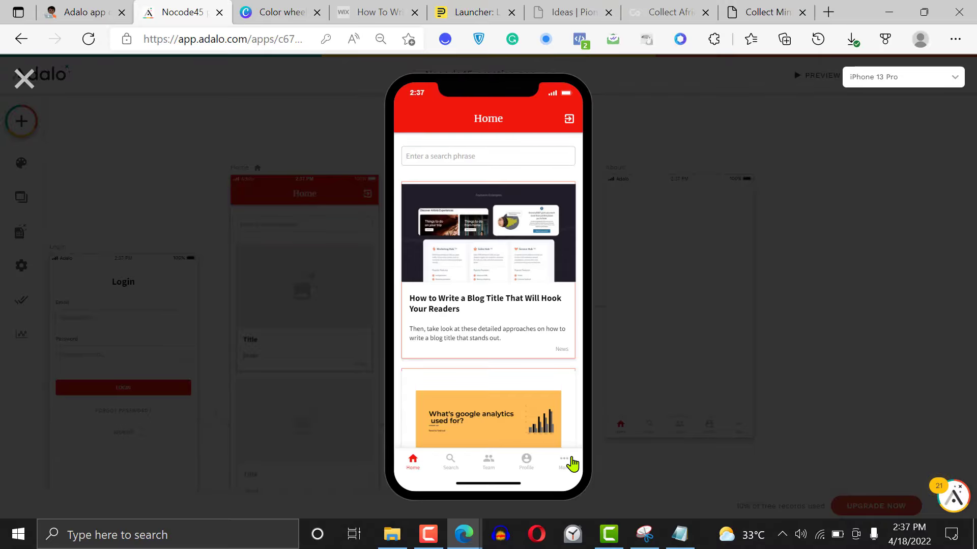
Test the Search, Team and Home tabs in the previewed app and close the preview
{"action": "left_click", "coordinate": [449, 463]}
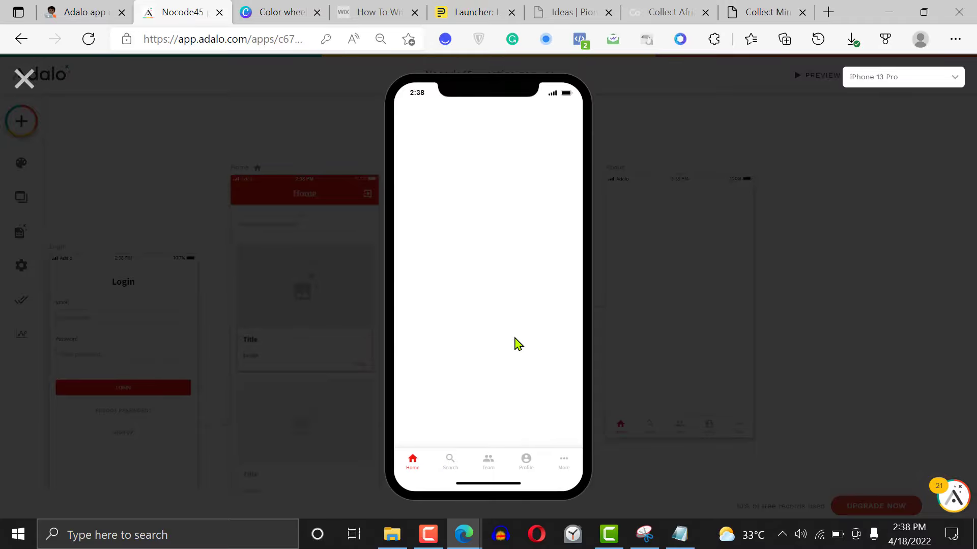
{"action": "left_click", "coordinate": [491, 469]}
{"action": "left_click", "coordinate": [413, 467]}
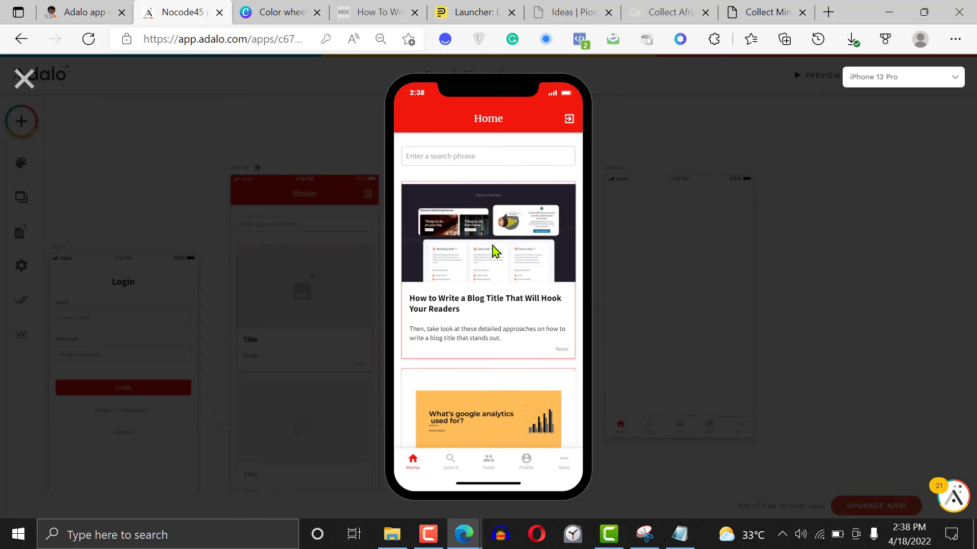
{"action": "left_click", "coordinate": [25, 81]}
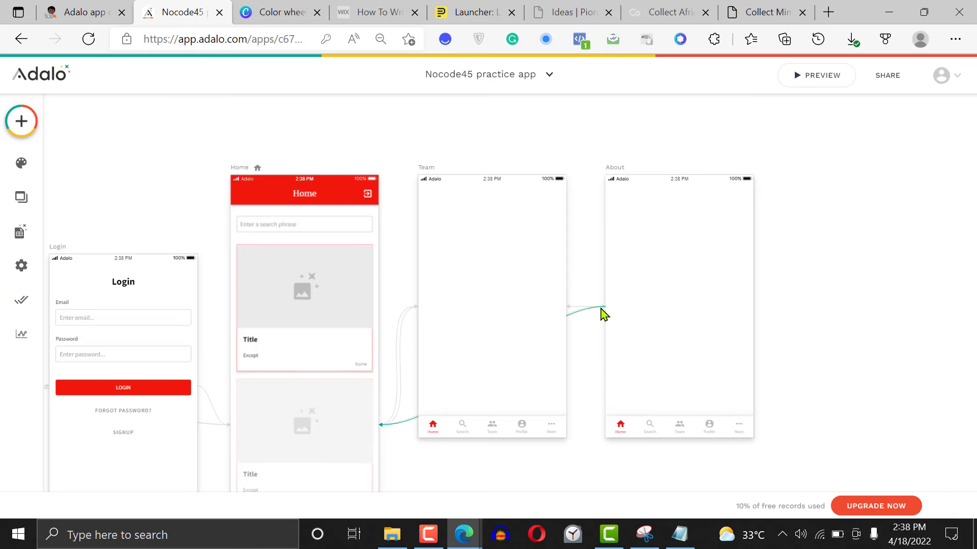
Set the transition of the second tab's Team link to None in the Team screen's Tab Bar
{"action": "left_click", "coordinate": [517, 436]}
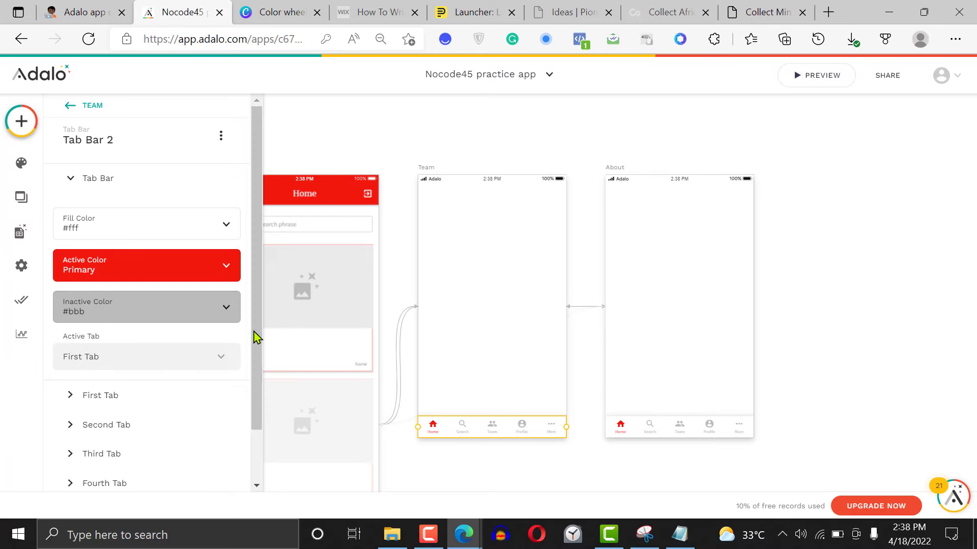
{"action": "scroll", "coordinate": [115, 358], "scroll_direction": "down", "scroll_amount": 1}
{"action": "left_click", "coordinate": [115, 362]}
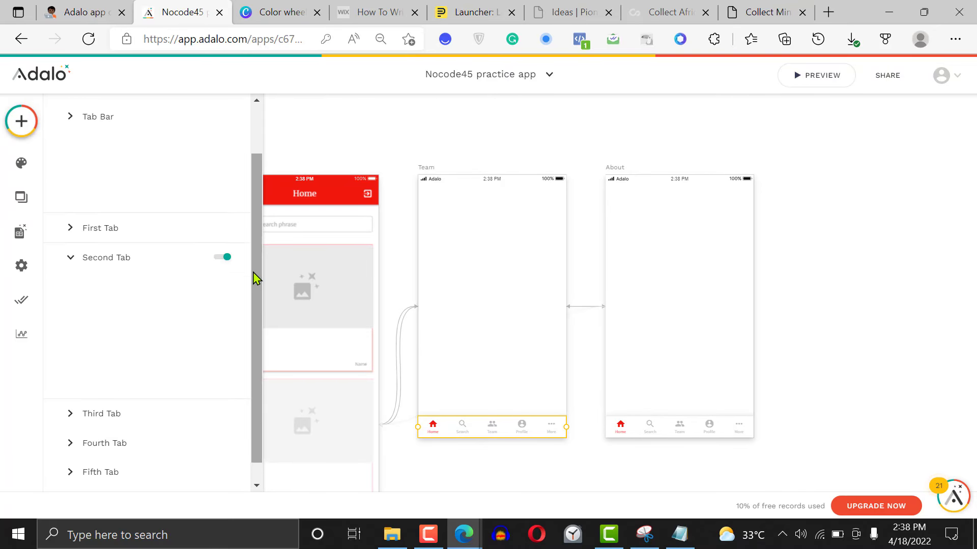
{"action": "scroll", "coordinate": [257, 295], "scroll_direction": "down", "scroll_amount": 3}
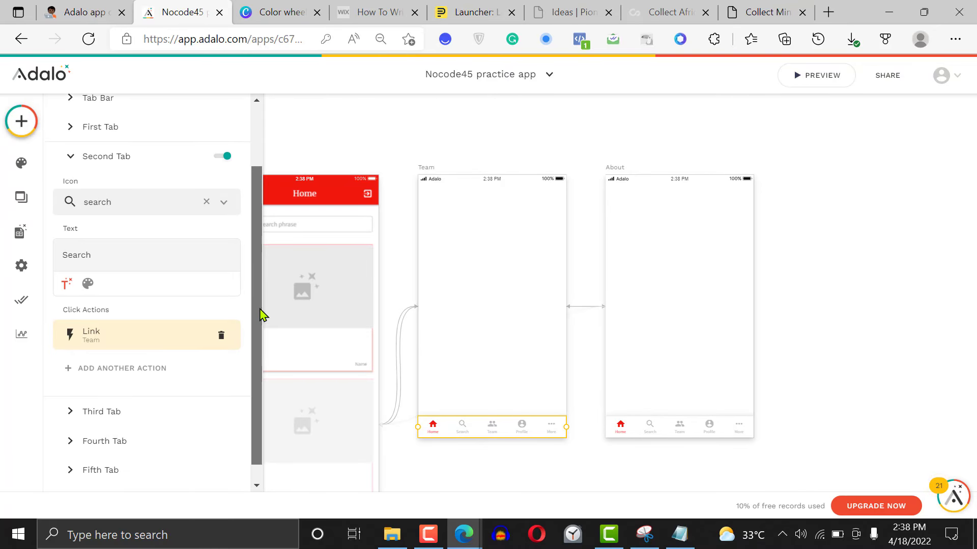
{"action": "left_click", "coordinate": [111, 324]}
{"action": "scroll", "coordinate": [216, 368], "scroll_direction": "down", "scroll_amount": 1}
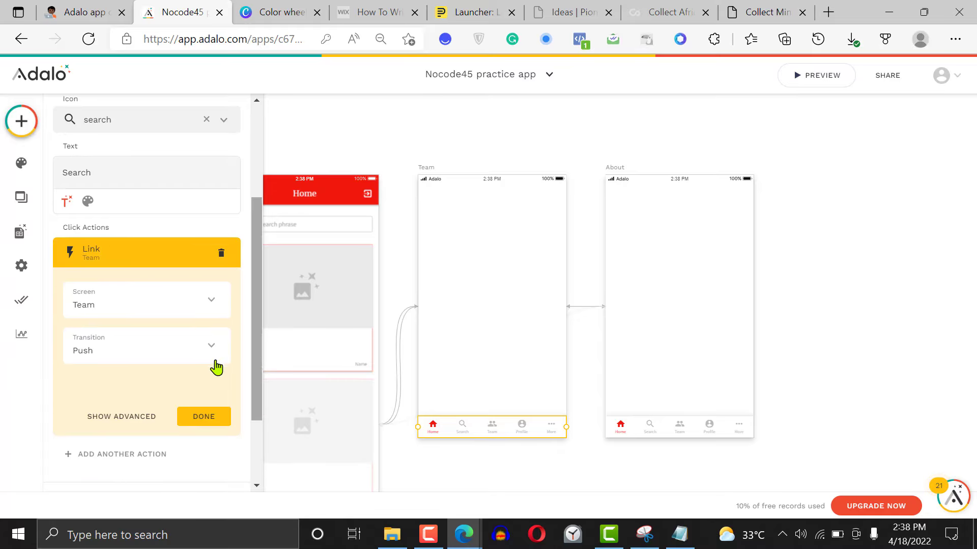
{"action": "left_click", "coordinate": [183, 354]}
{"action": "left_click", "coordinate": [120, 130]}
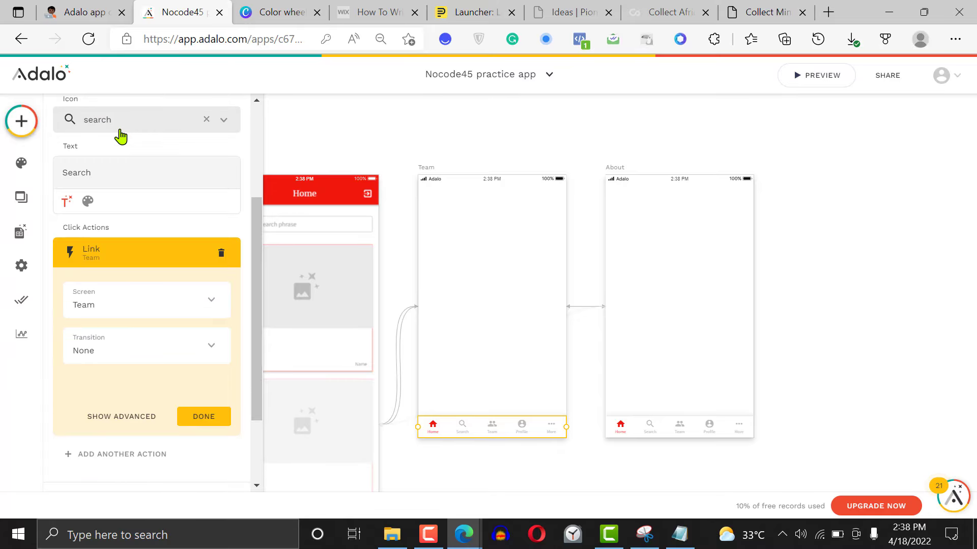
{"action": "left_click", "coordinate": [201, 416]}
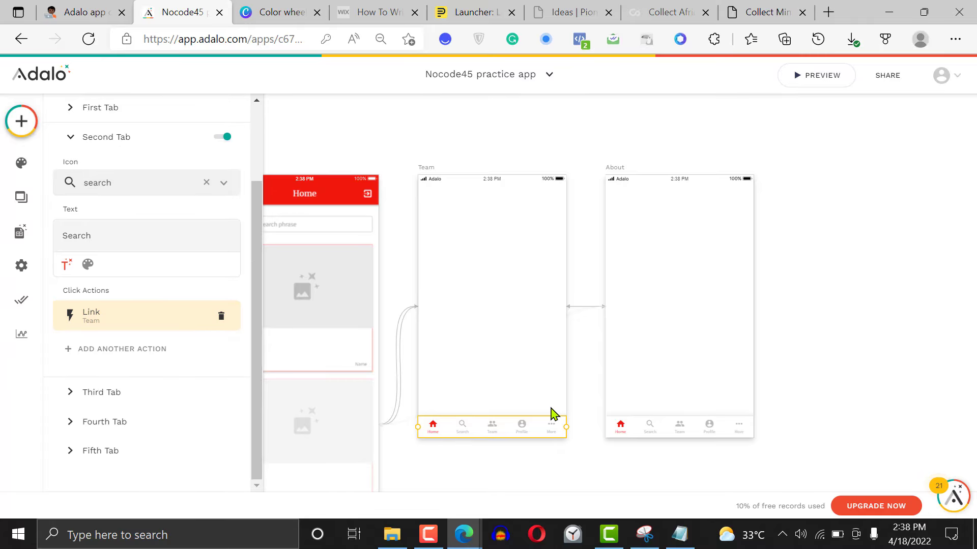
Set the transition of the third tab's About link to None in the Team screen's Tab Bar
{"action": "left_click", "coordinate": [135, 396]}
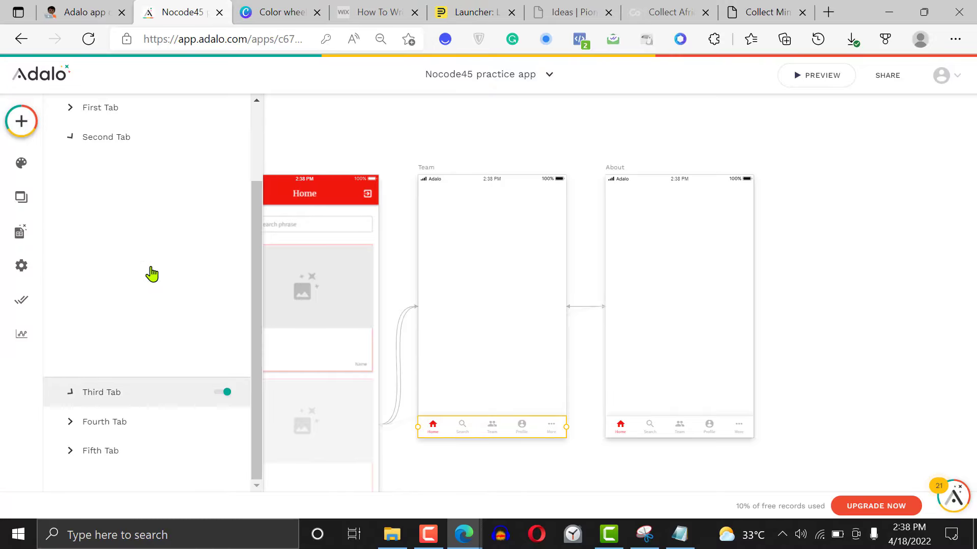
{"action": "left_click", "coordinate": [122, 344]}
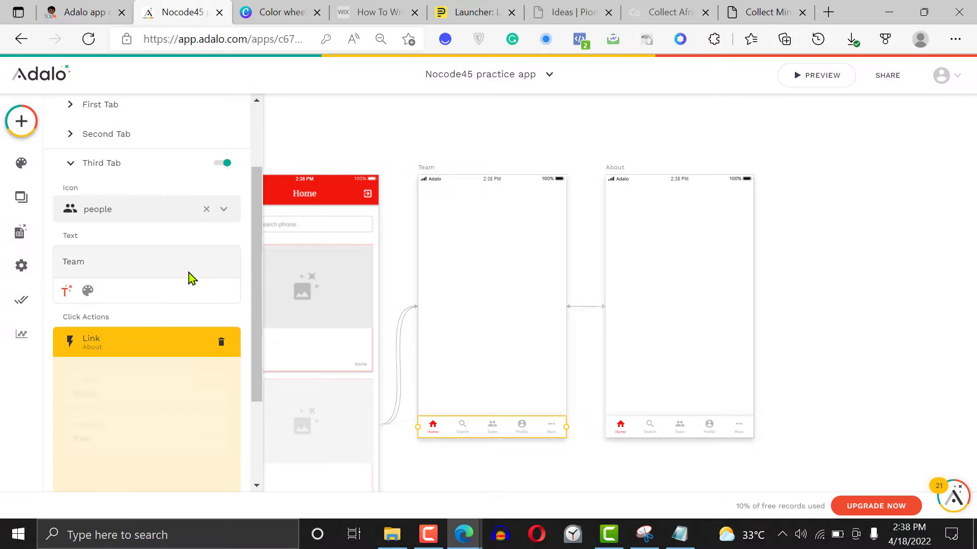
{"action": "left_click", "coordinate": [137, 438]}
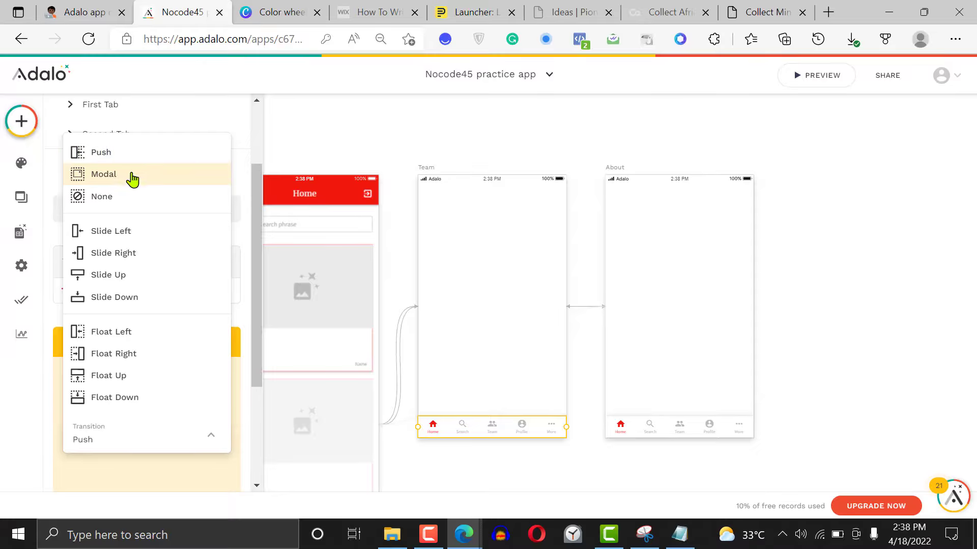
{"action": "left_click", "coordinate": [129, 200]}
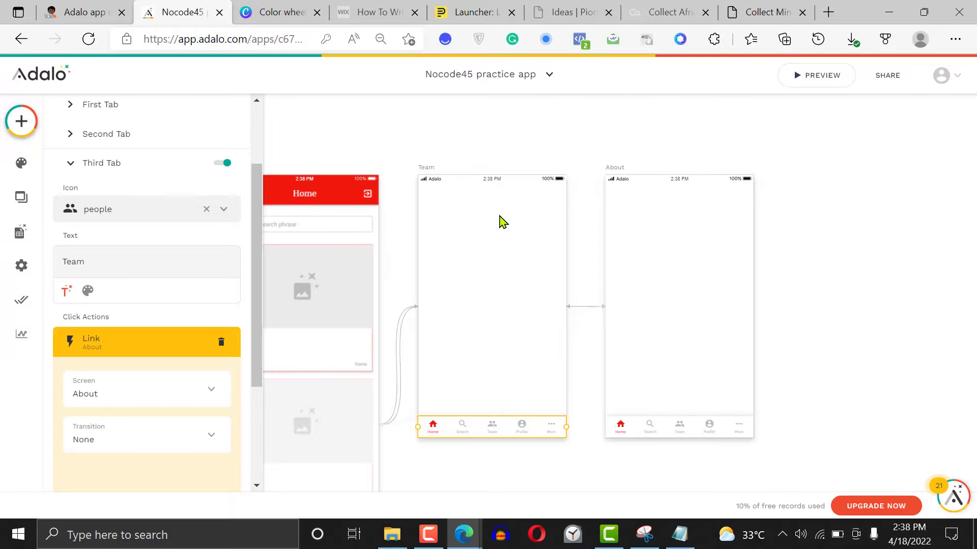
{"action": "left_click", "coordinate": [813, 206]}
Preview the app again, test the Search and Team tabs, and close the preview
{"action": "left_click", "coordinate": [821, 76]}
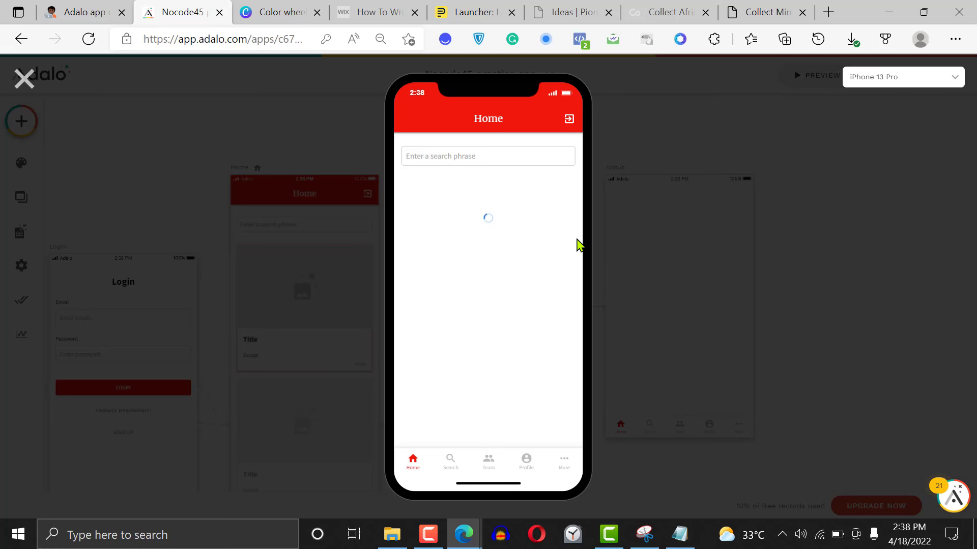
{"action": "left_click", "coordinate": [451, 464]}
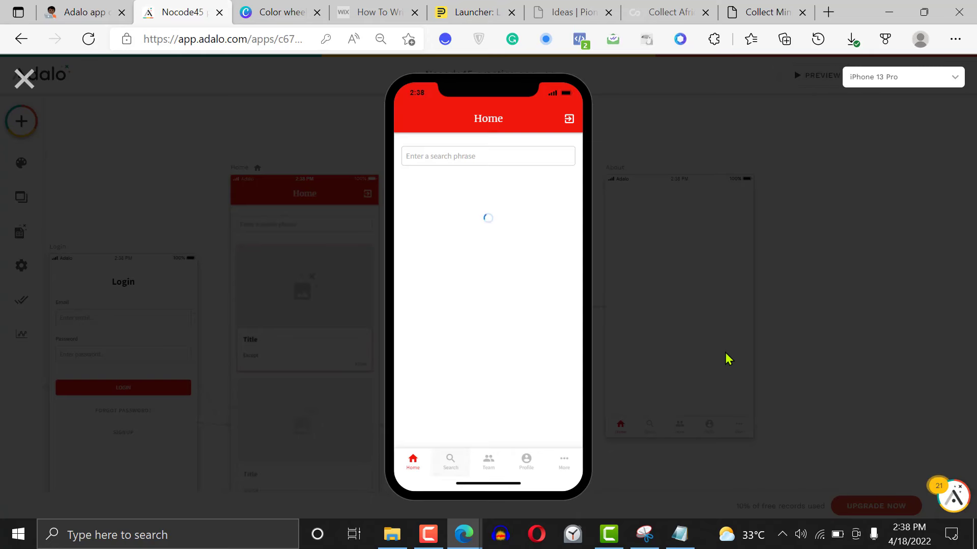
{"action": "left_click", "coordinate": [490, 469]}
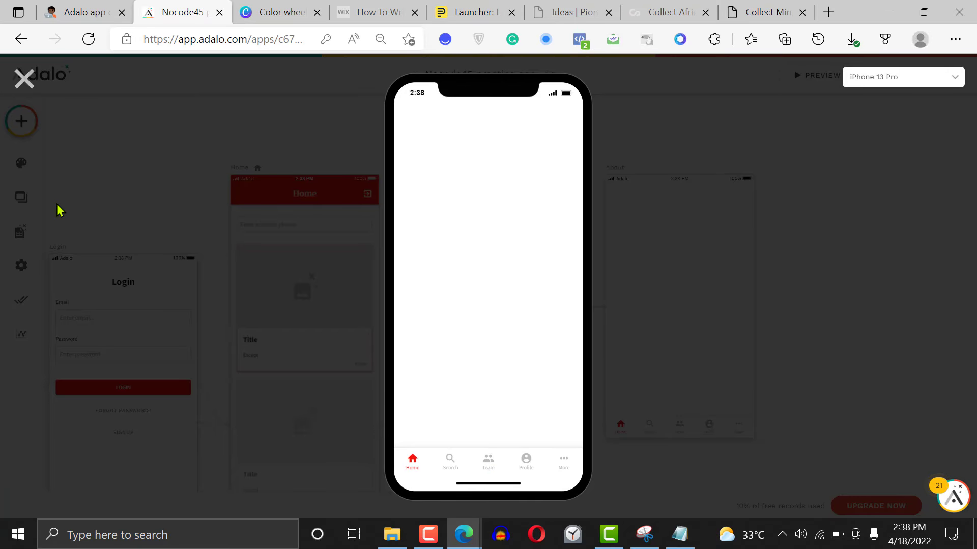
{"action": "left_click", "coordinate": [25, 79]}
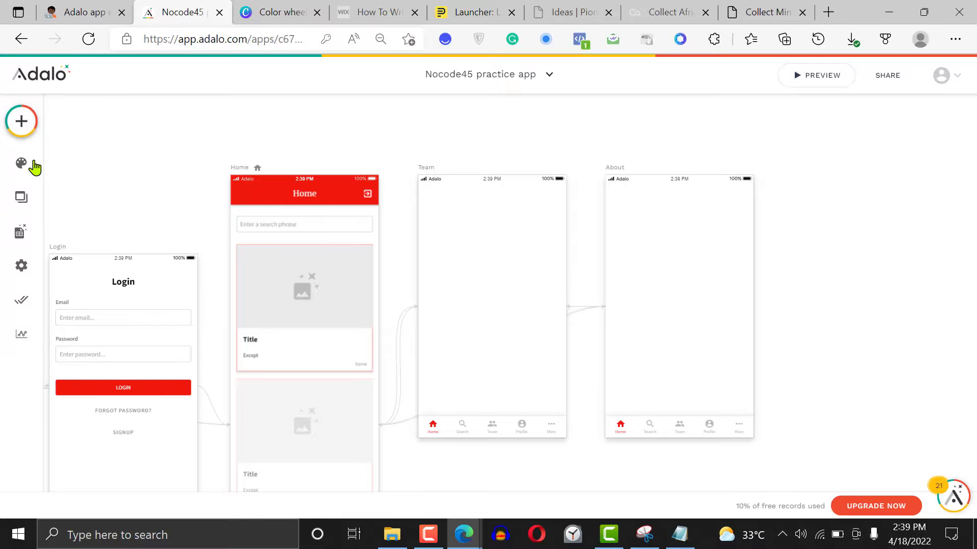
Add an App Bar component at the head of the Team screen
{"action": "left_click", "coordinate": [21, 122]}
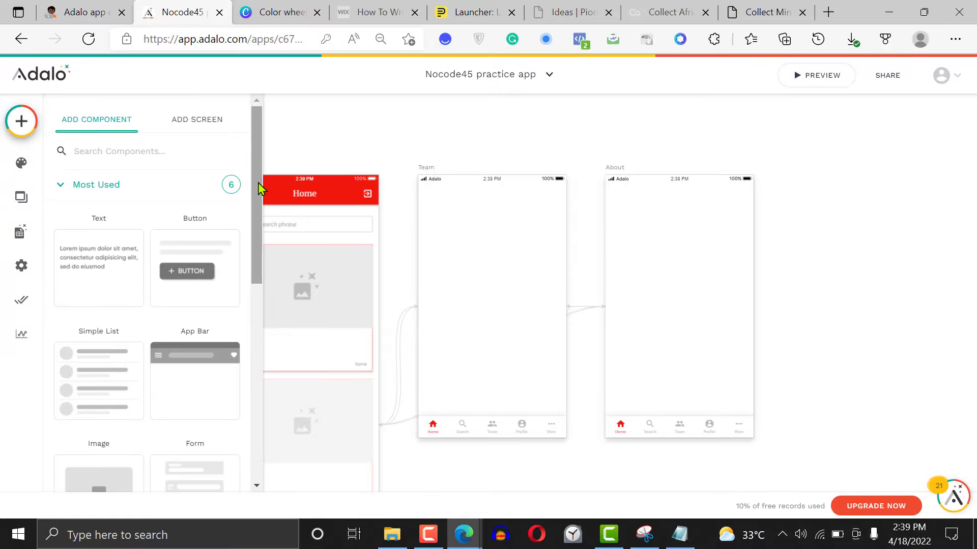
{"action": "scroll", "coordinate": [254, 305], "scroll_direction": "down", "scroll_amount": 3}
{"action": "scroll", "coordinate": [253, 301], "scroll_direction": "down", "scroll_amount": 3}
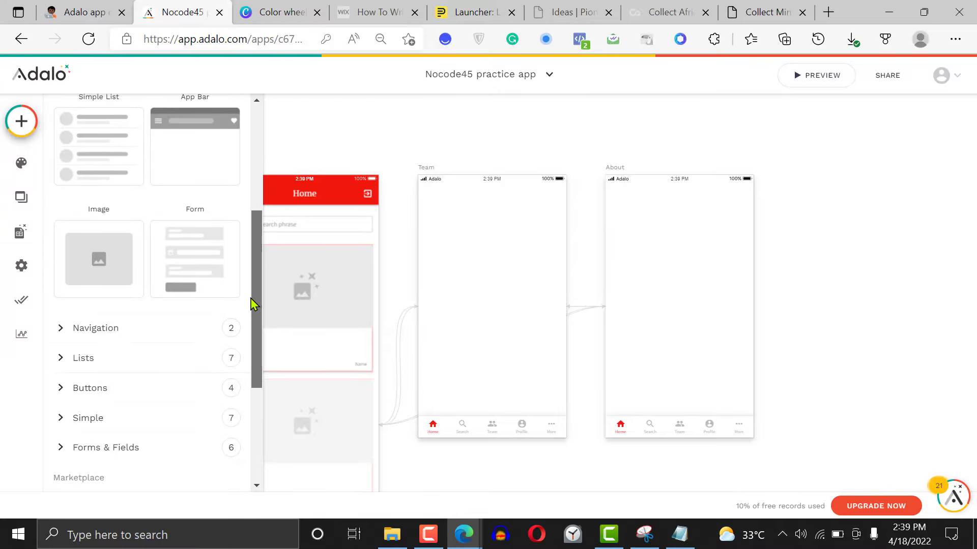
{"action": "scroll", "coordinate": [252, 275], "scroll_direction": "up", "scroll_amount": 2}
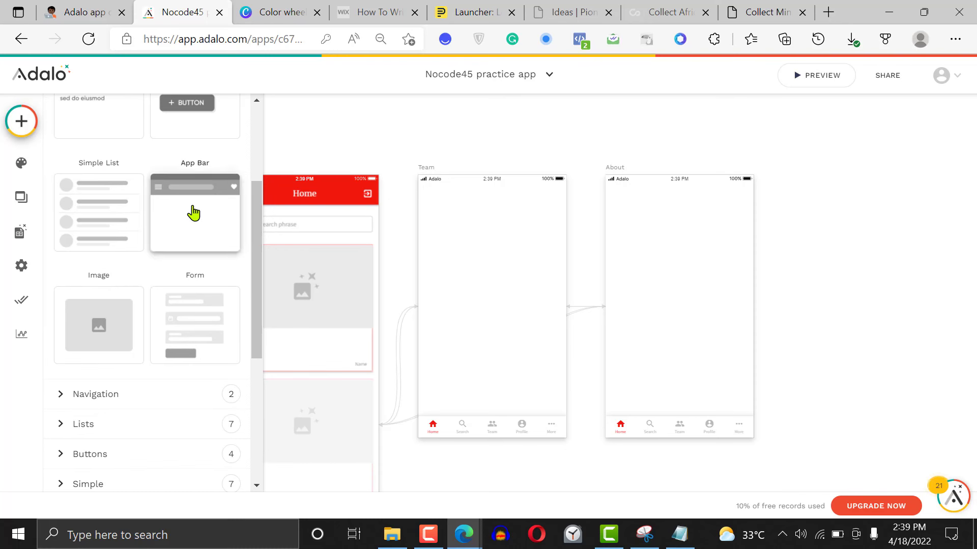
{"action": "left_click_drag", "start_coordinate": [194, 213], "coordinate": [434, 201]}
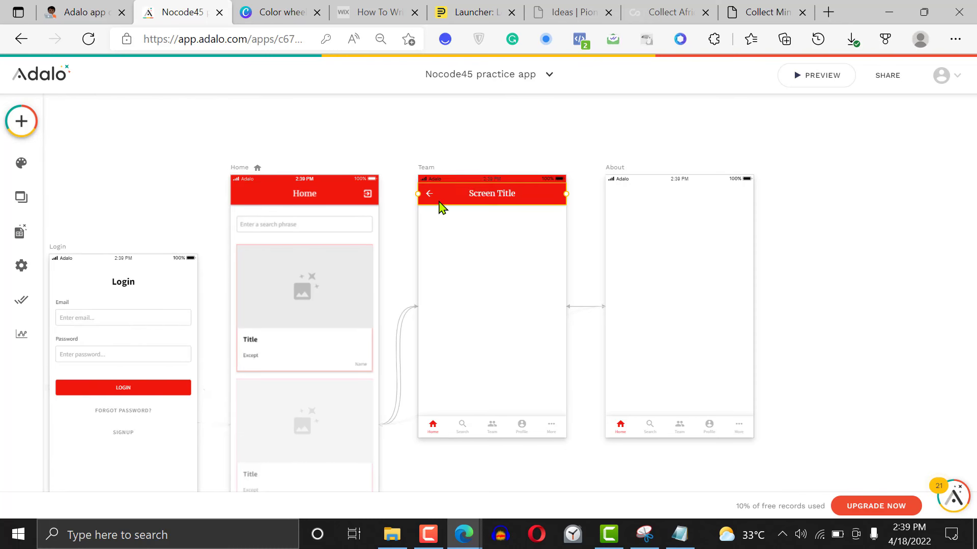
{"action": "left_click", "coordinate": [491, 245]}
Try the Translucent and Background Image types on the Team screen's App Bar and restore Solid Color
{"action": "left_click", "coordinate": [481, 198]}
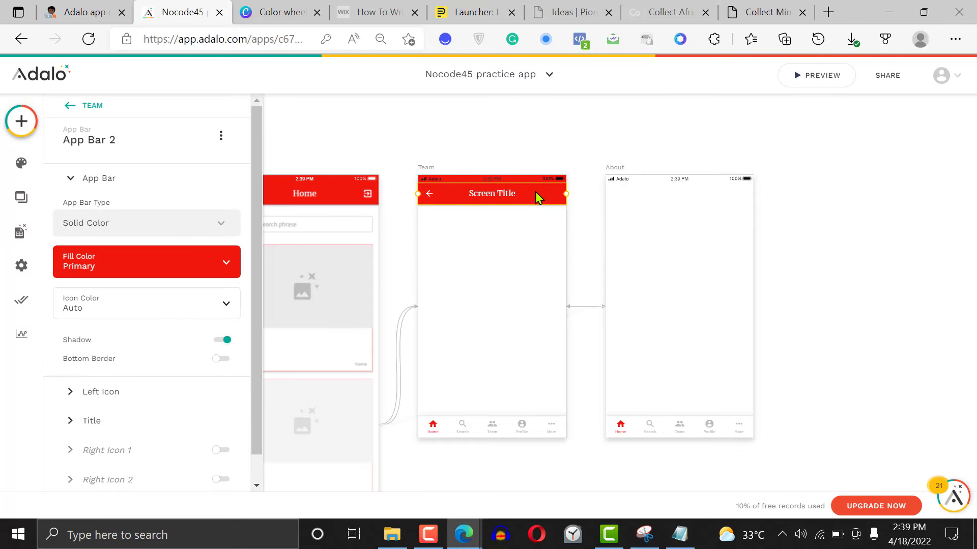
{"action": "left_click", "coordinate": [187, 230]}
{"action": "left_click", "coordinate": [188, 227]}
{"action": "left_click", "coordinate": [188, 226]}
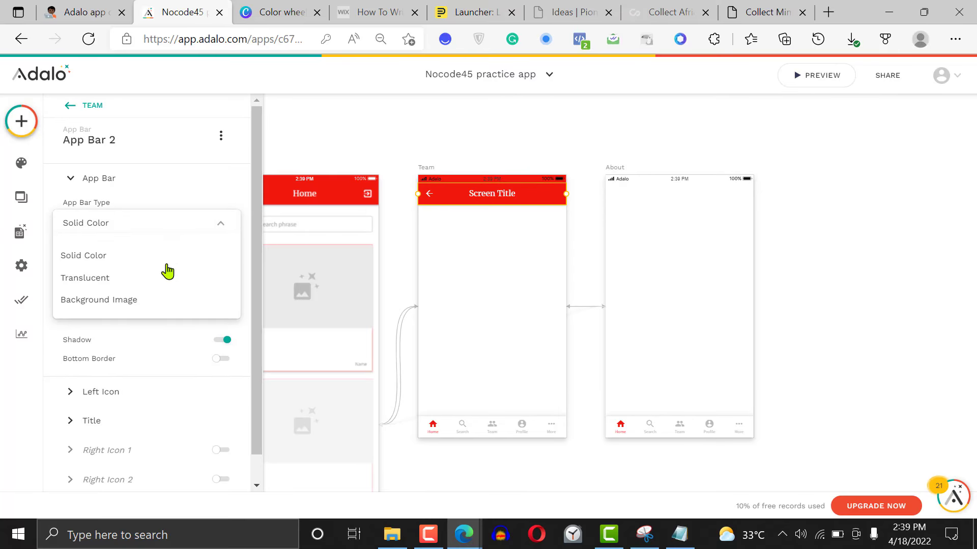
{"action": "left_click", "coordinate": [161, 286]}
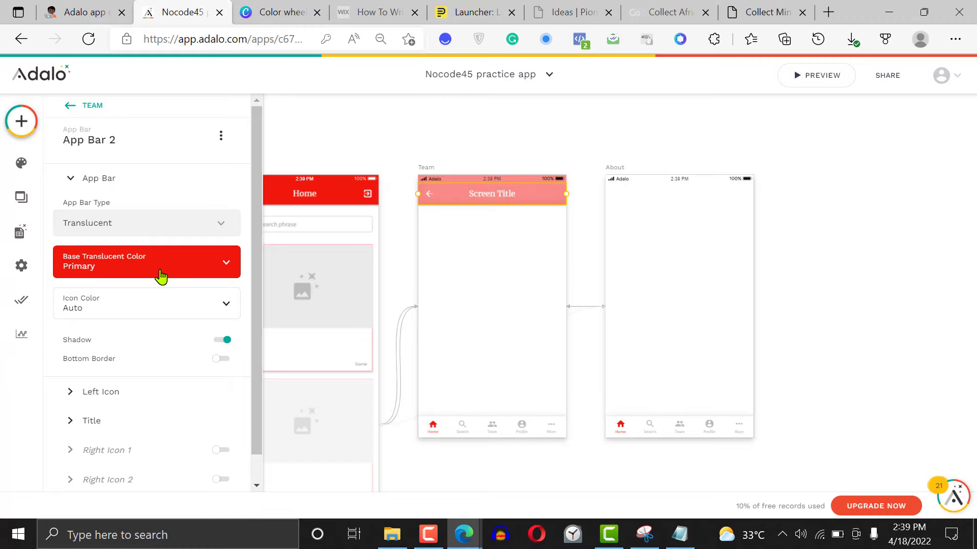
{"action": "left_click", "coordinate": [165, 227]}
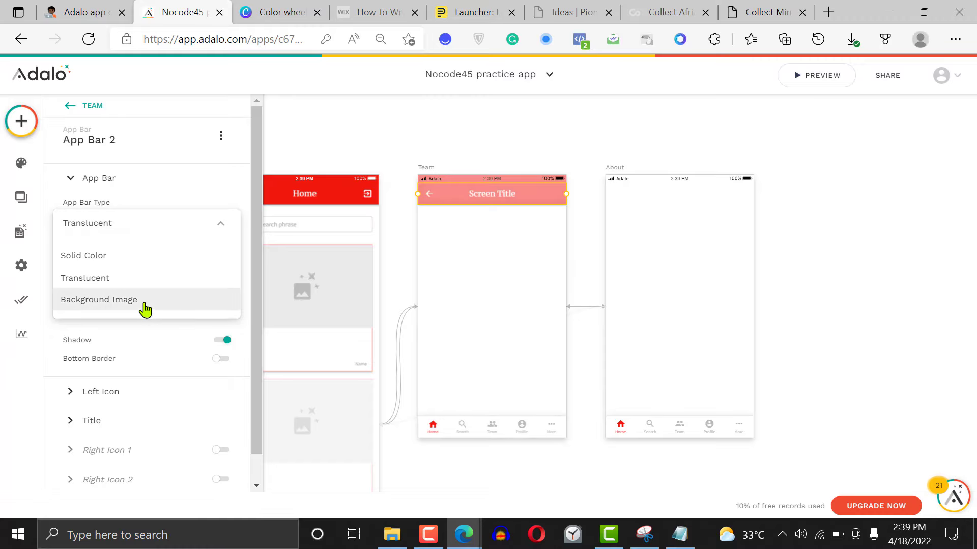
{"action": "left_click", "coordinate": [145, 308]}
{"action": "left_click", "coordinate": [155, 228]}
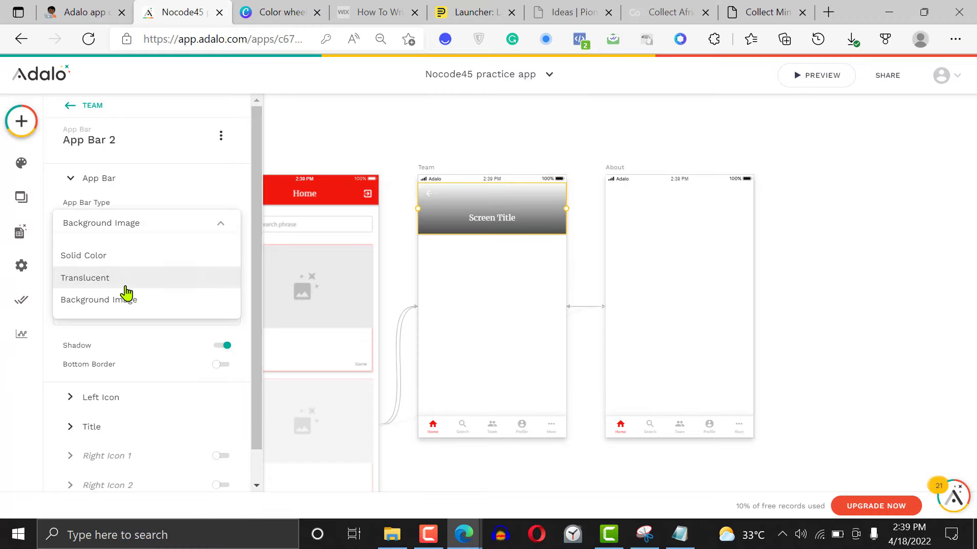
{"action": "left_click", "coordinate": [128, 257]}
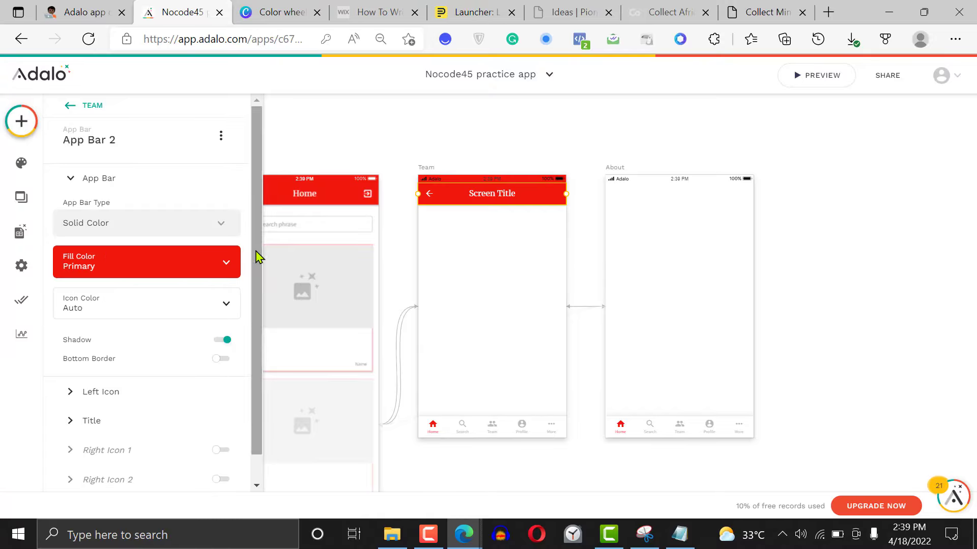
Add a Link action to Back on the left arrow_back icon of the Team screen's App Bar
{"action": "left_click_drag", "start_coordinate": [257, 258], "coordinate": [261, 297]}
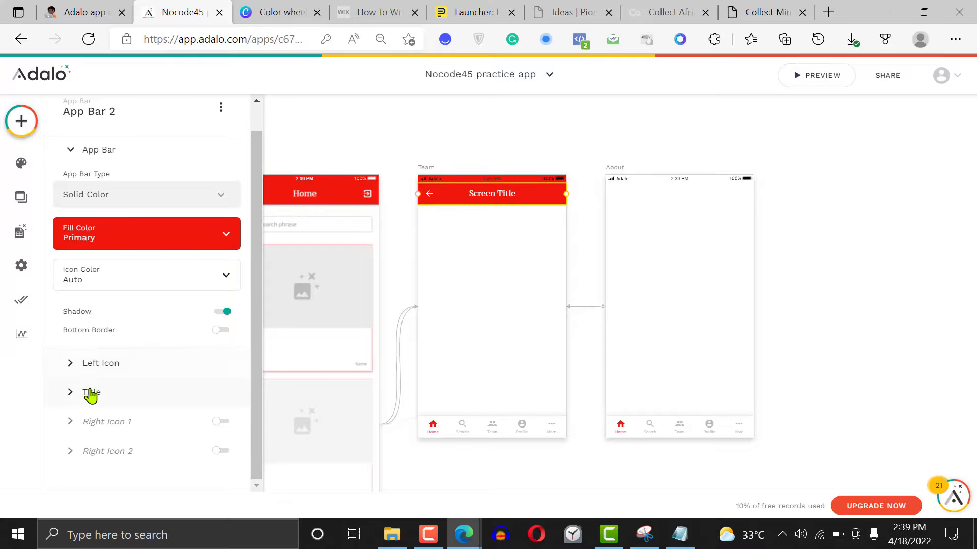
{"action": "left_click", "coordinate": [90, 367]}
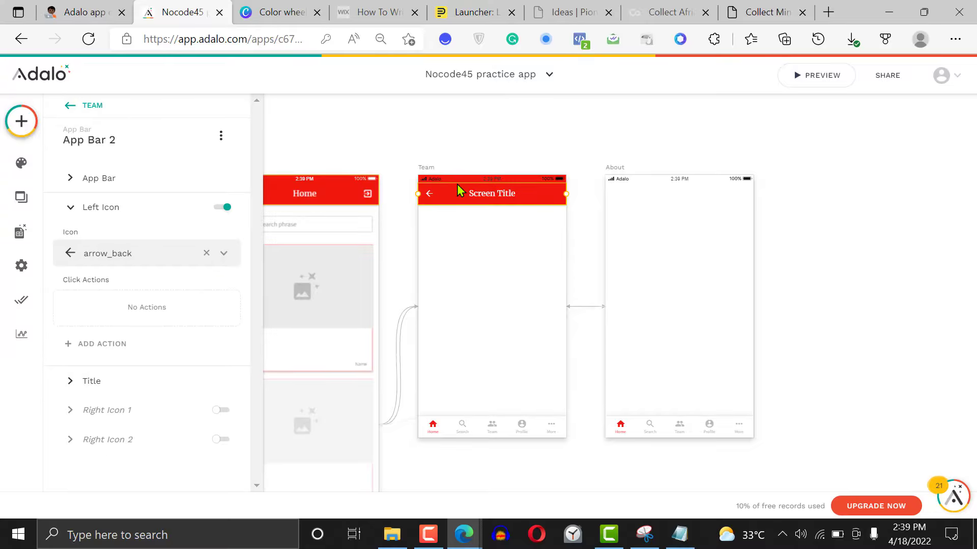
{"action": "left_click", "coordinate": [107, 350]}
{"action": "mouse_move", "coordinate": [178, 125]}
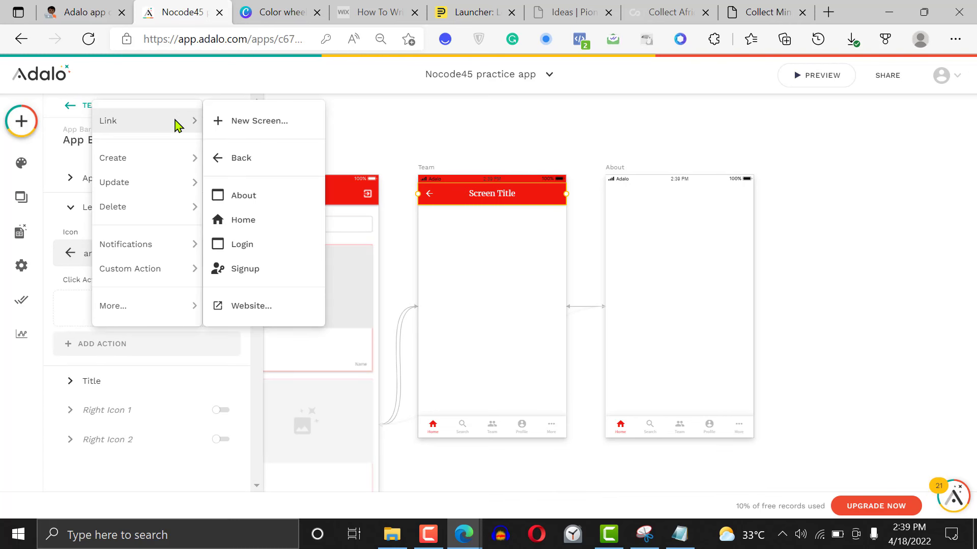
{"action": "left_click", "coordinate": [251, 164]}
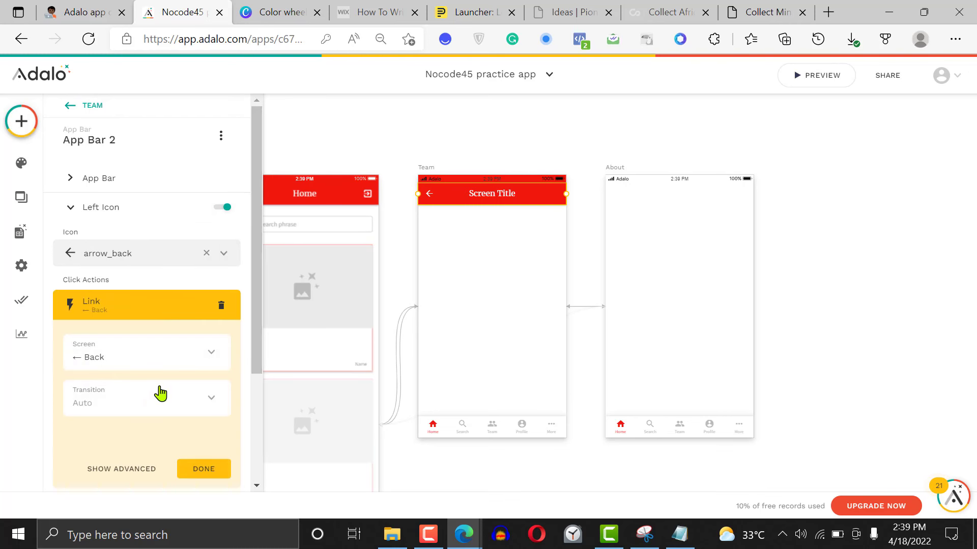
{"action": "left_click", "coordinate": [204, 469]}
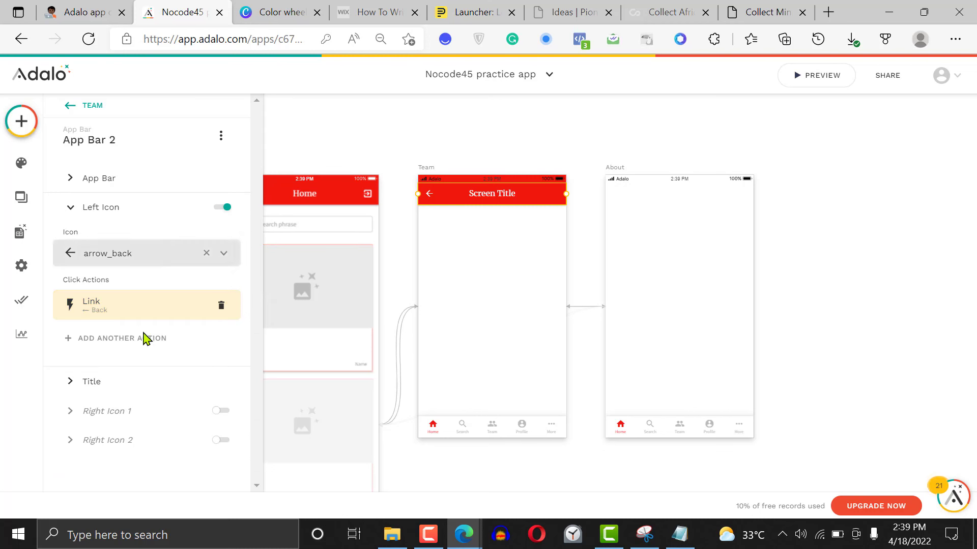
Set the title text of the Team screen's App Bar to "Search"
{"action": "left_click", "coordinate": [94, 382]}
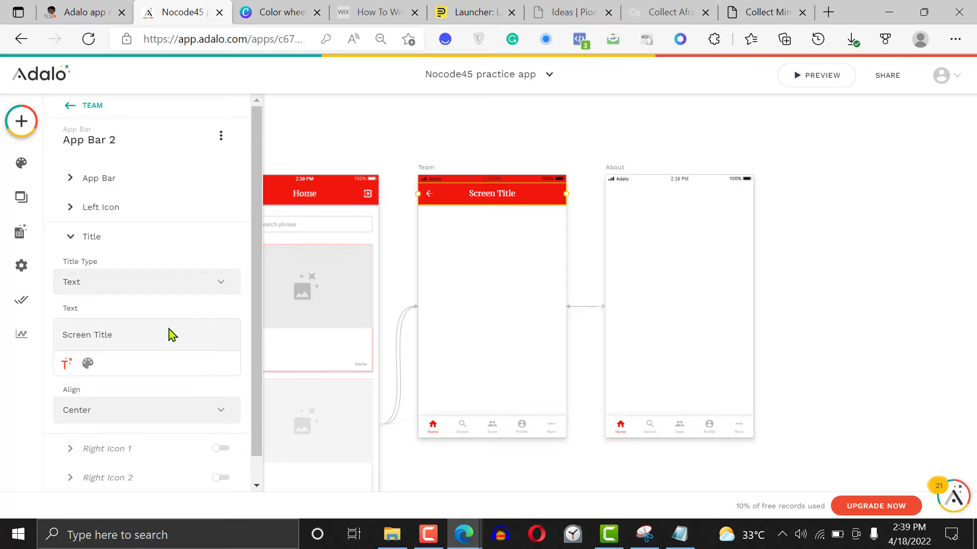
{"action": "triple_click", "coordinate": [147, 337]}
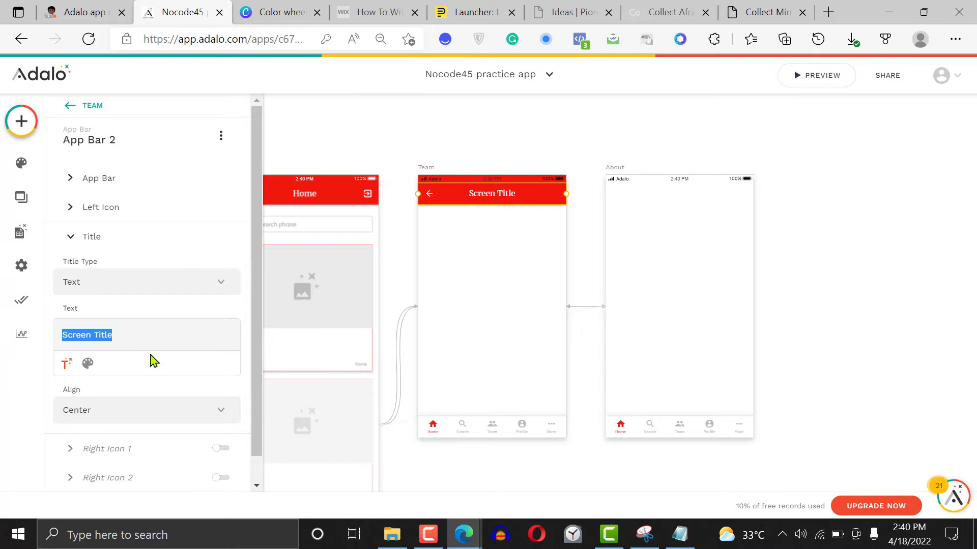
{"action": "key", "text": "BackSpace"}
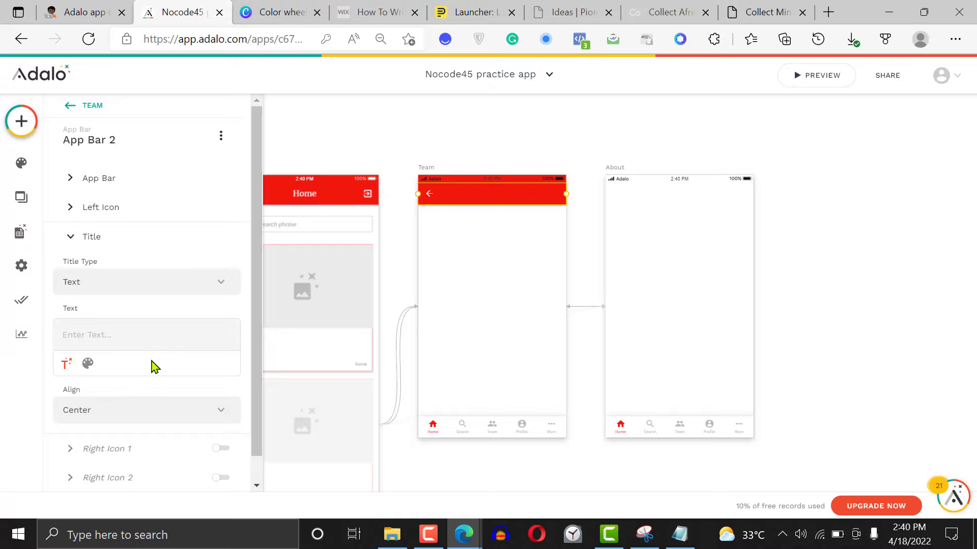
{"action": "type", "text": "Search"}
Enable Right Icon 1 with the favorite icon and Right Icon 2 with the search icon on the Team screen's App Bar
{"action": "left_click", "coordinate": [224, 448]}
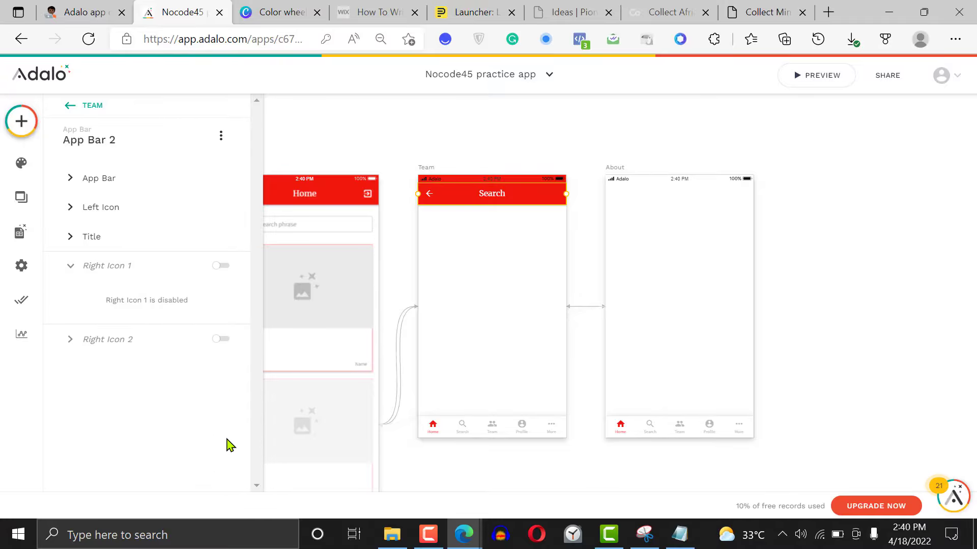
{"action": "left_click", "coordinate": [224, 345]}
{"action": "left_click", "coordinate": [221, 268]}
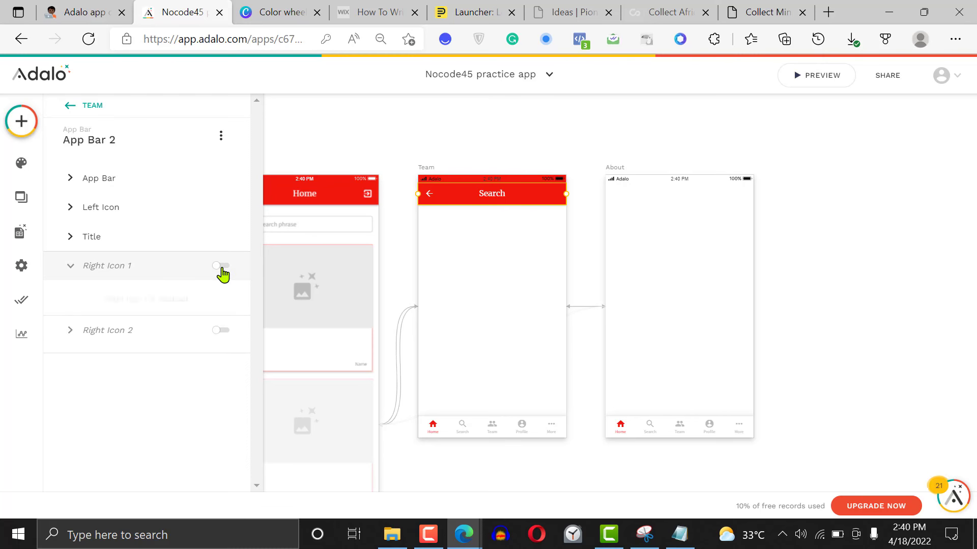
{"action": "left_click", "coordinate": [223, 266]}
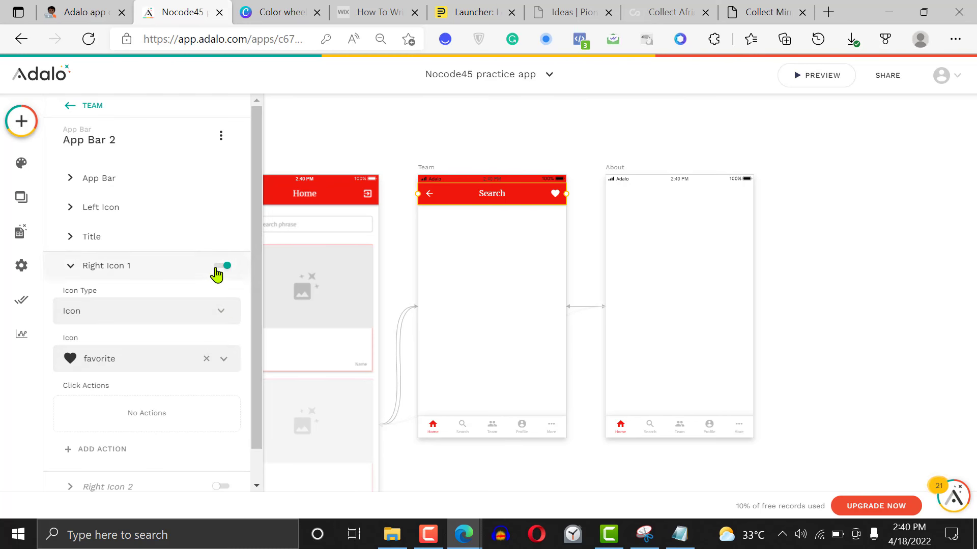
{"action": "left_click", "coordinate": [184, 273]}
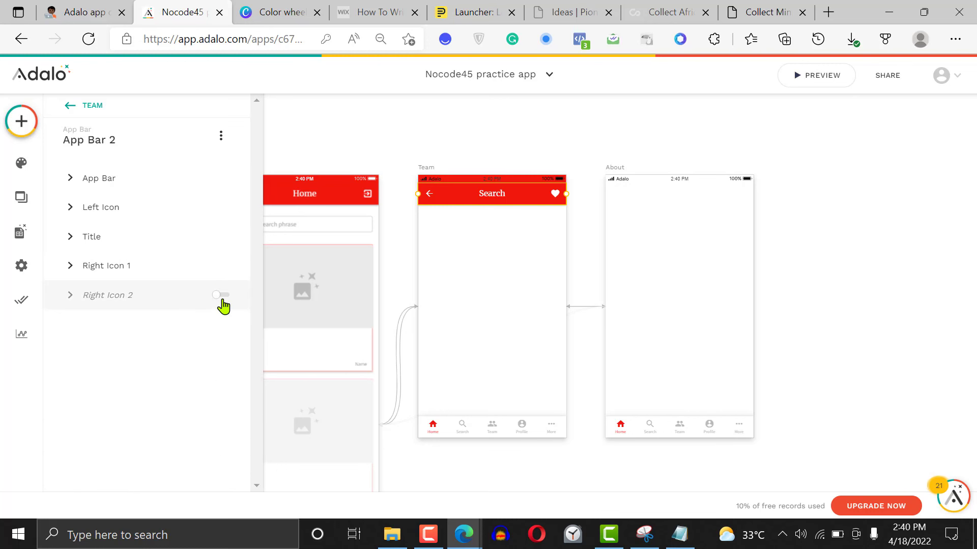
{"action": "left_click", "coordinate": [220, 304]}
{"action": "left_click", "coordinate": [223, 301]}
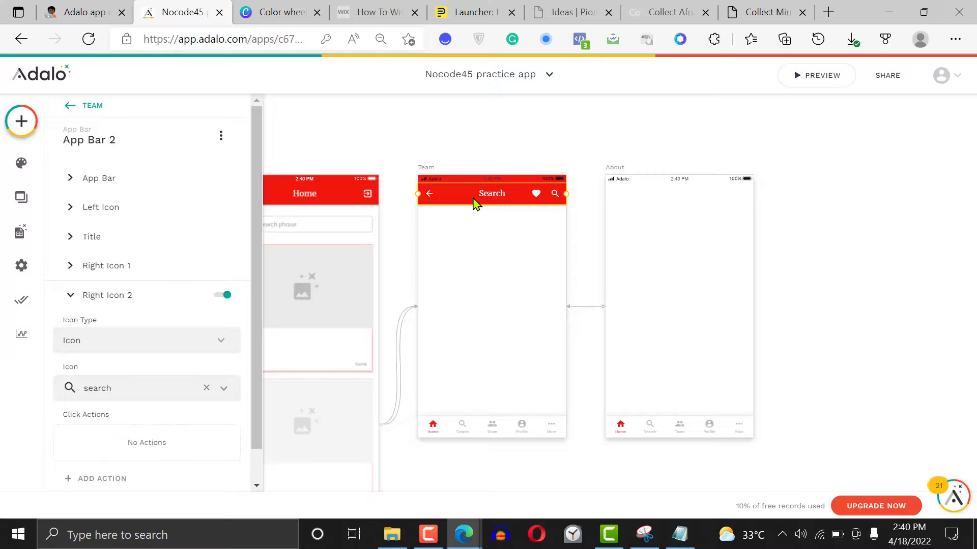
Delete the App Bar from the Team screen and place a Dropdown Menu component at the head of the screen instead
{"action": "key", "text": "Delete"}
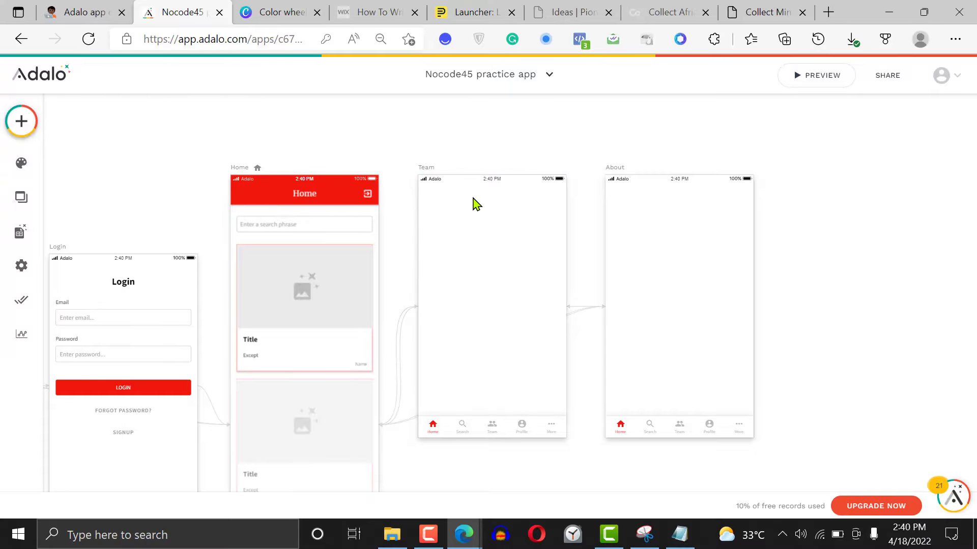
{"action": "left_click", "coordinate": [18, 128]}
{"action": "type", "text": "menu"}
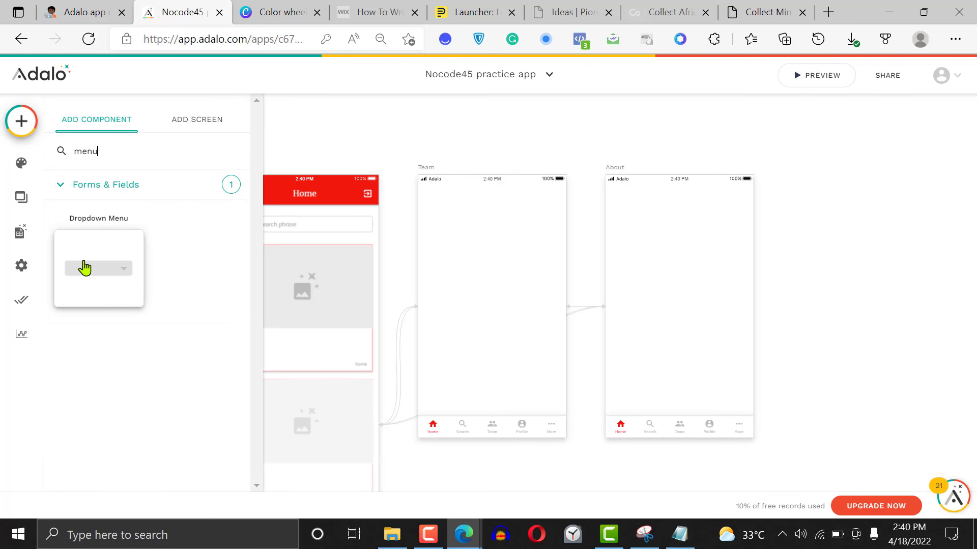
{"action": "left_click_drag", "start_coordinate": [84, 268], "coordinate": [497, 209]}
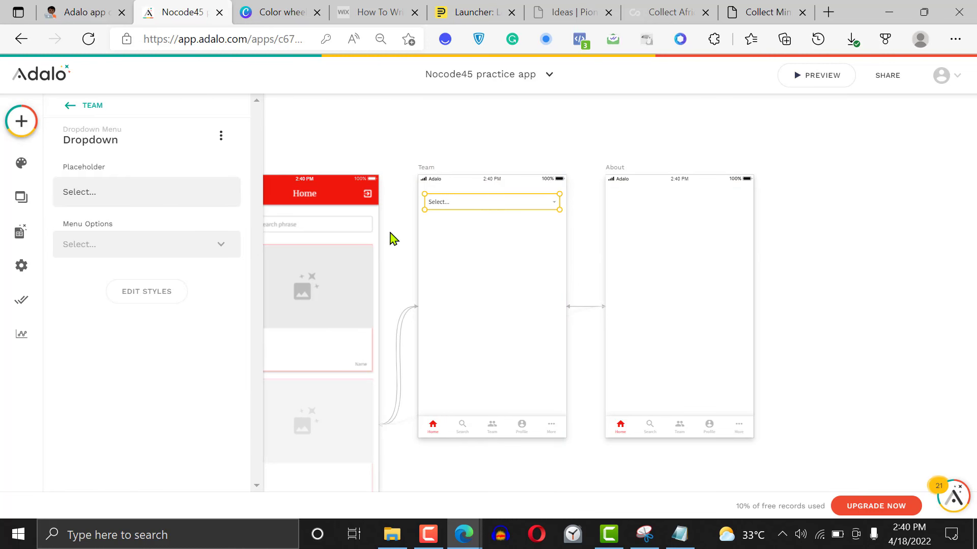
Set the Team screen dropdown's menu options to the Categories collection and enable Auto Refresh for it
{"action": "left_click", "coordinate": [135, 254]}
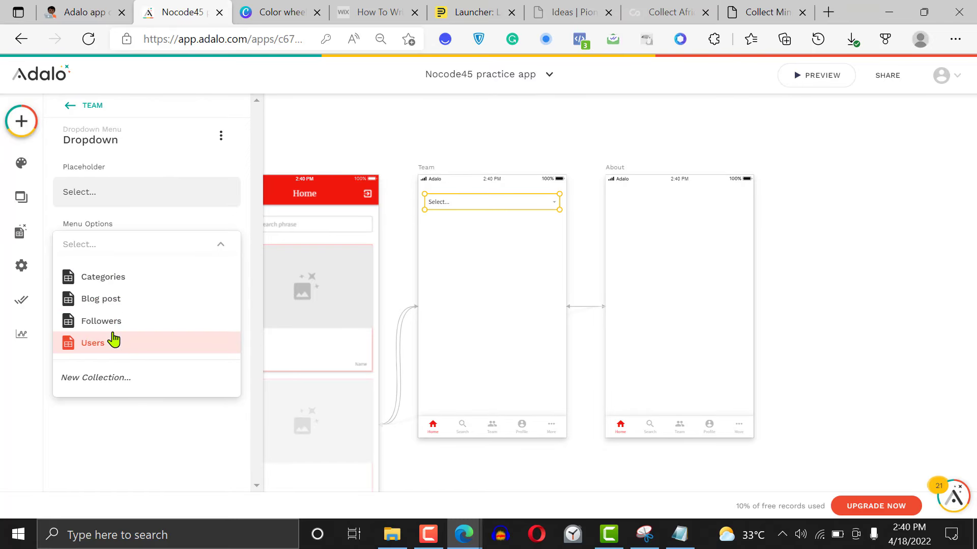
{"action": "left_click", "coordinate": [117, 280]}
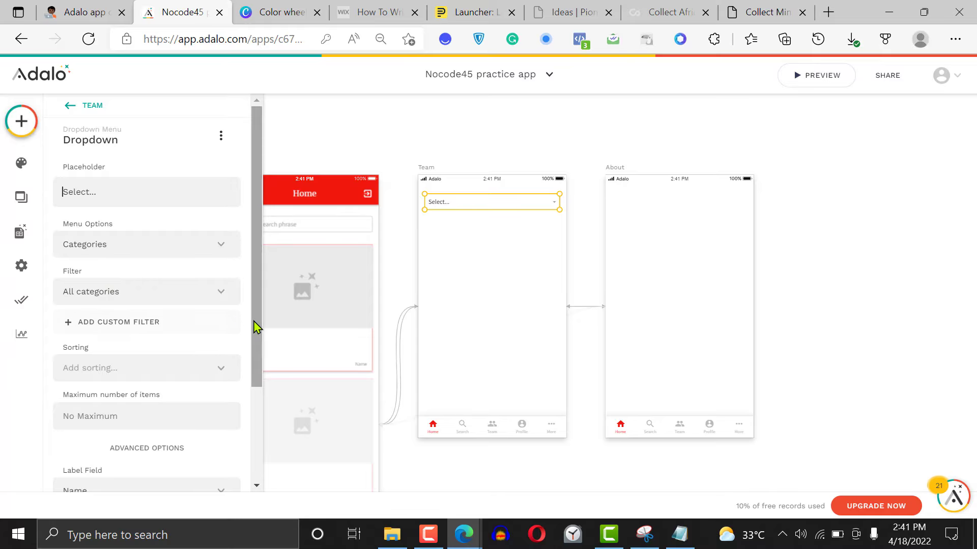
{"action": "scroll", "coordinate": [257, 431], "scroll_direction": "down", "scroll_amount": 1}
{"action": "scroll", "coordinate": [257, 432], "scroll_direction": "down", "scroll_amount": 3}
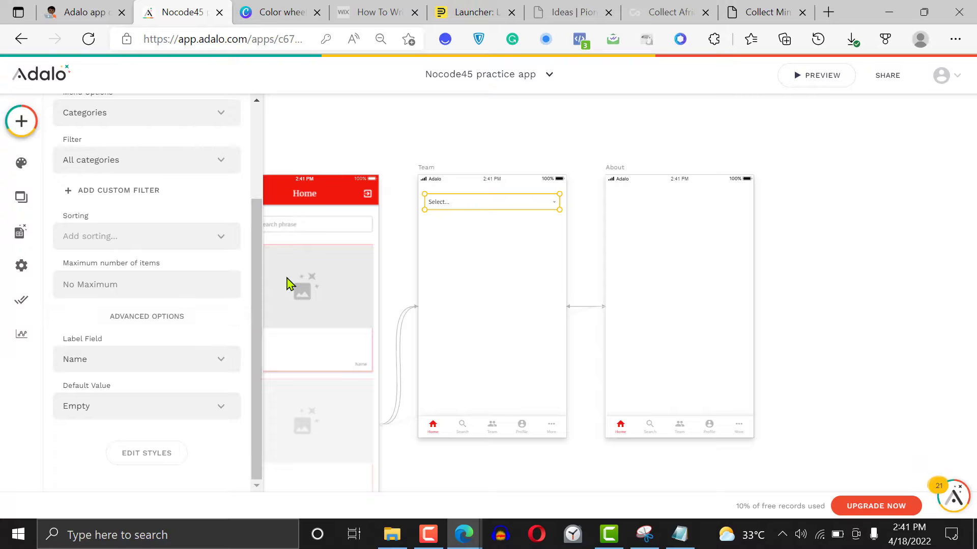
{"action": "left_click", "coordinate": [131, 326]}
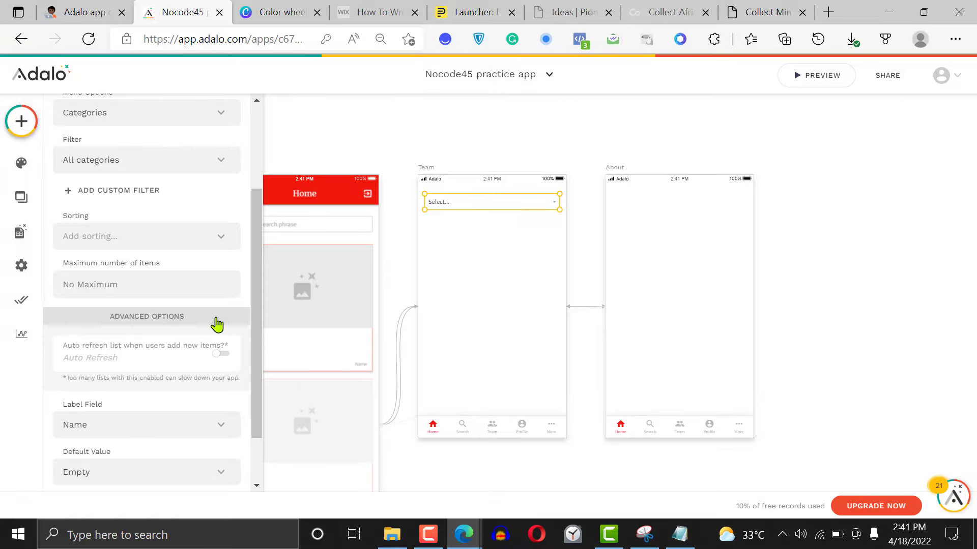
{"action": "left_click", "coordinate": [223, 358]}
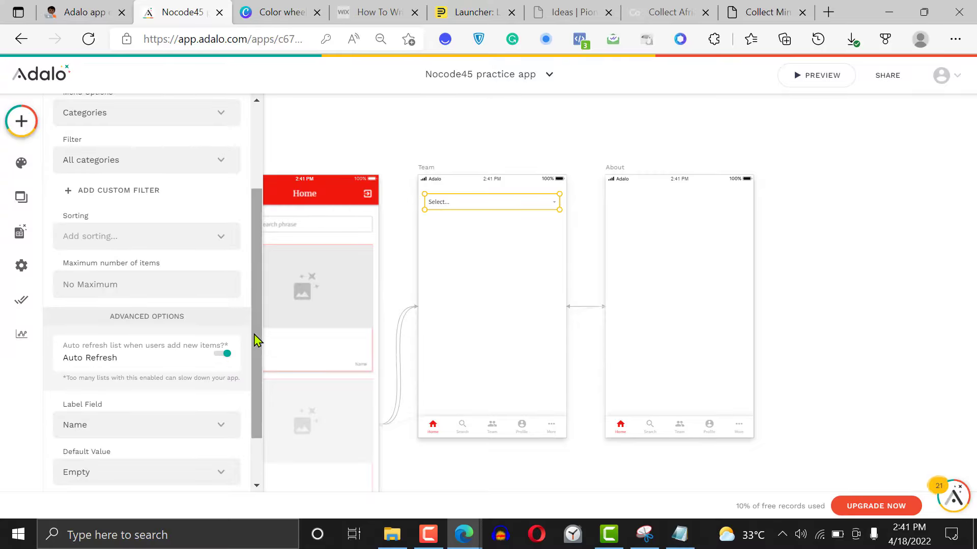
{"action": "left_click_drag", "start_coordinate": [257, 338], "coordinate": [257, 391]}
{"action": "scroll", "coordinate": [247, 262], "scroll_direction": "up", "scroll_amount": 4}
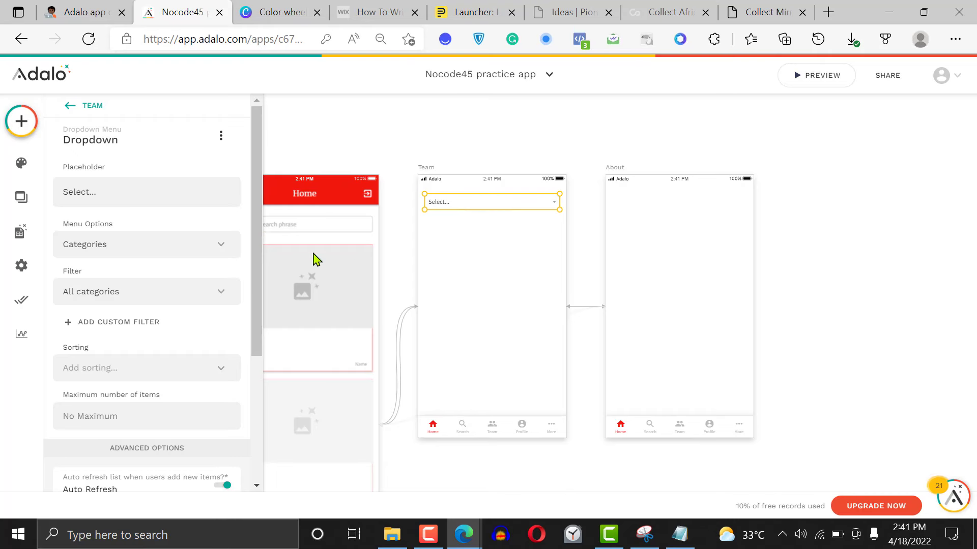
{"action": "scroll", "coordinate": [258, 279], "scroll_direction": "down", "scroll_amount": 1}
{"action": "left_click_drag", "start_coordinate": [259, 283], "coordinate": [253, 386]}
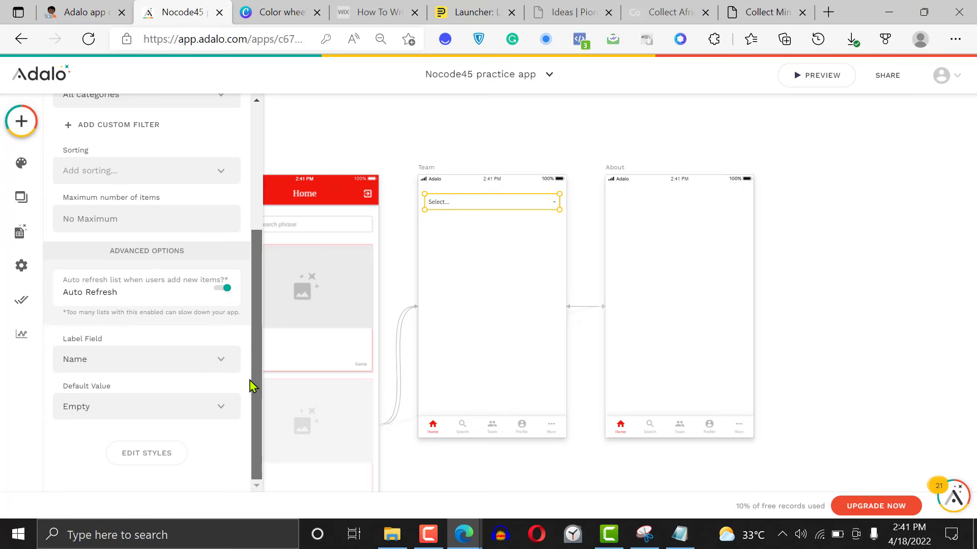
Preview the app, open the Search tab, choose News in the category dropdown, and close the preview
{"action": "left_click", "coordinate": [800, 81]}
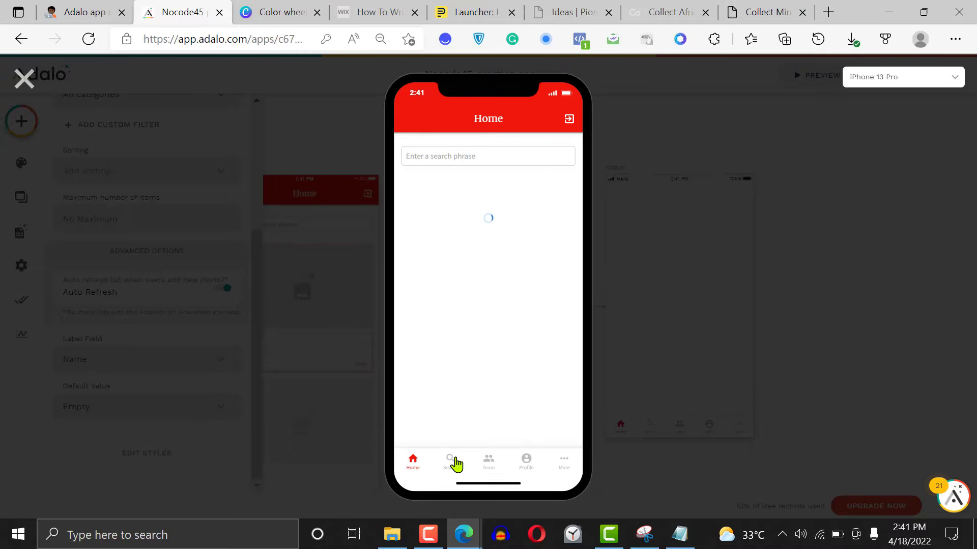
{"action": "left_click", "coordinate": [452, 463]}
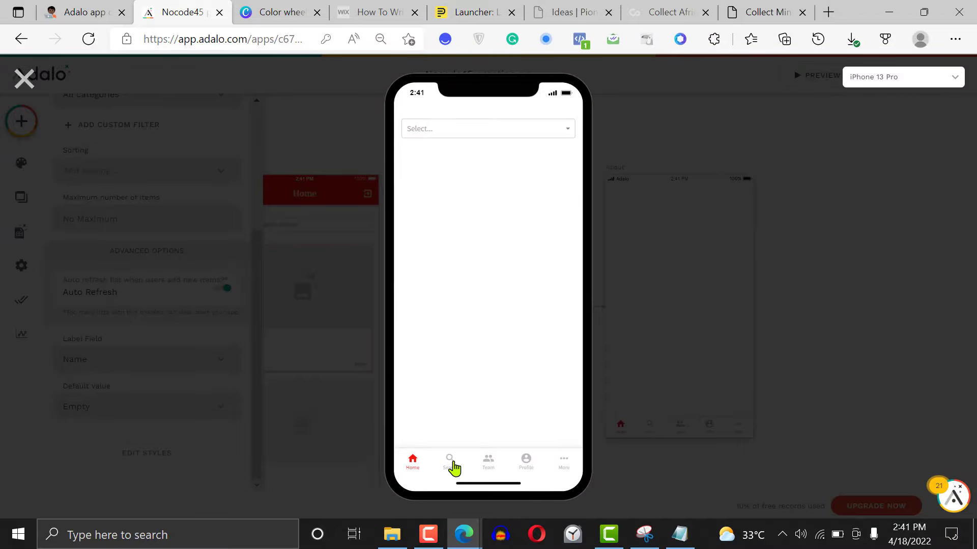
{"action": "left_click", "coordinate": [563, 131]}
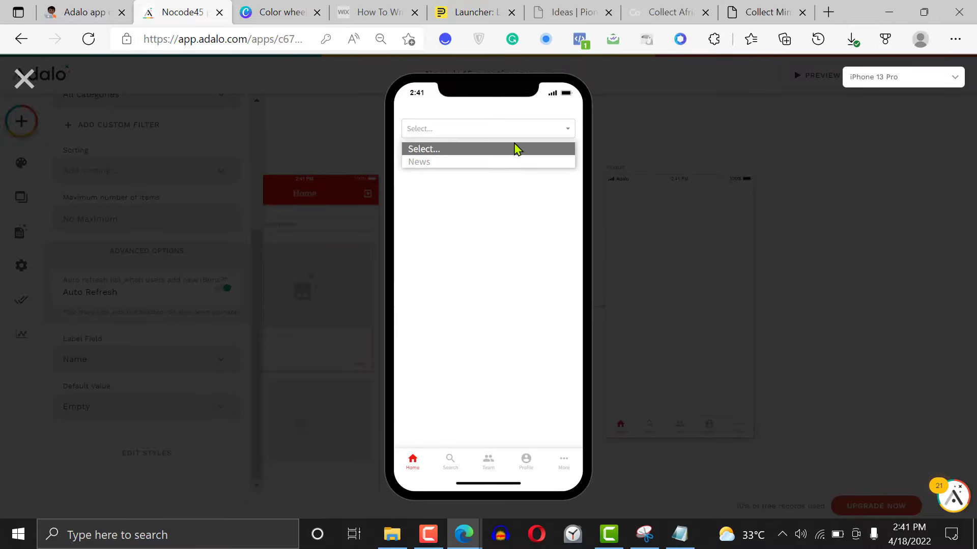
{"action": "left_click", "coordinate": [509, 163]}
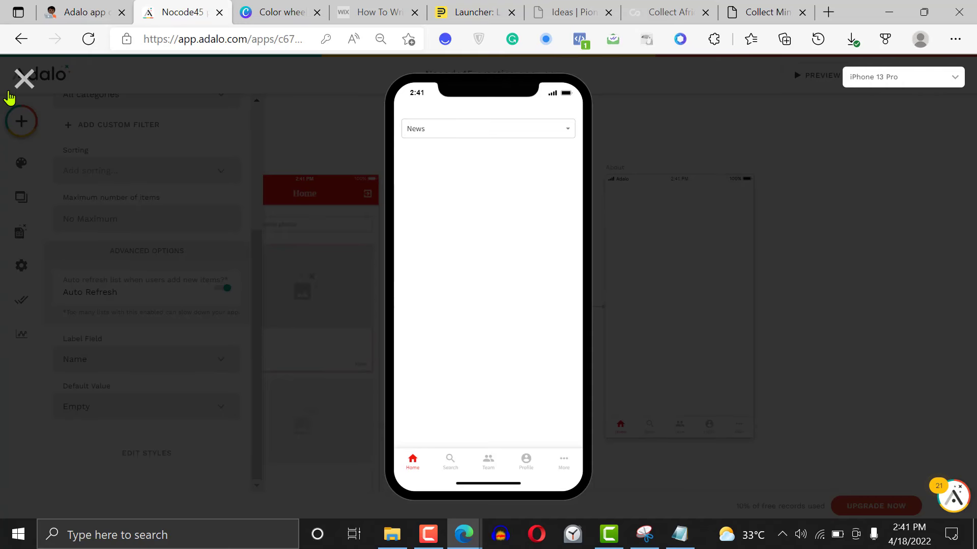
{"action": "left_click", "coordinate": [28, 82]}
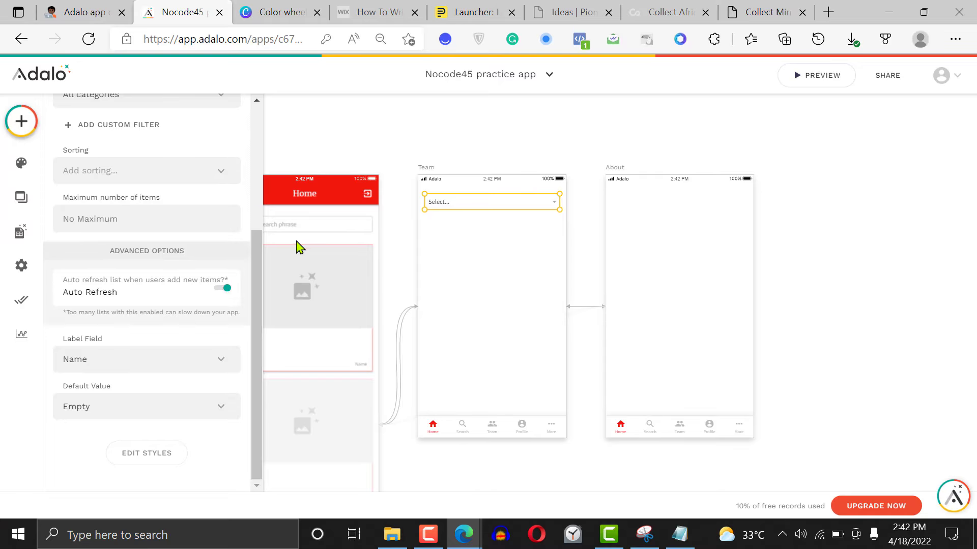
Duplicate the Home screen's Blog post list and place the copy below the dropdown on the Team screen
{"action": "left_click", "coordinate": [313, 296]}
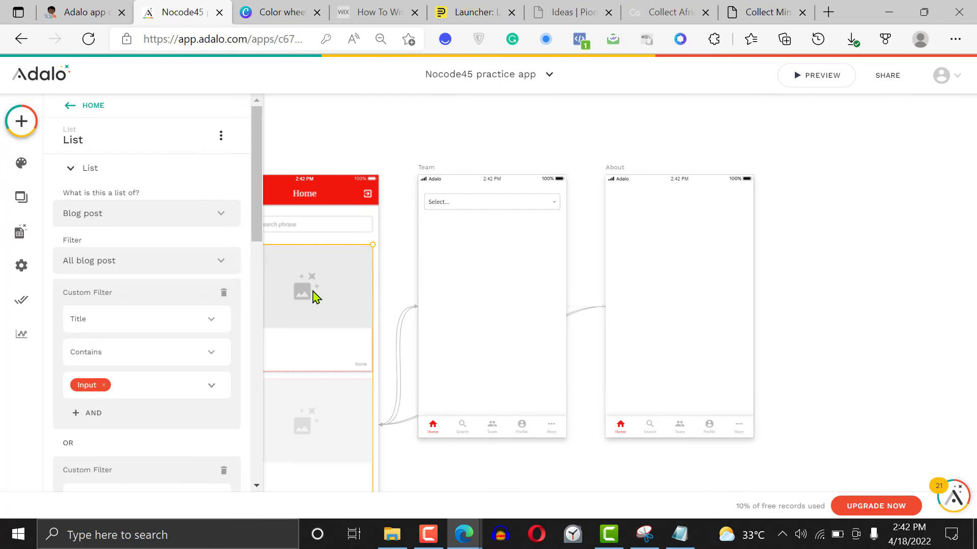
{"action": "key", "text": "ctrl+v"}
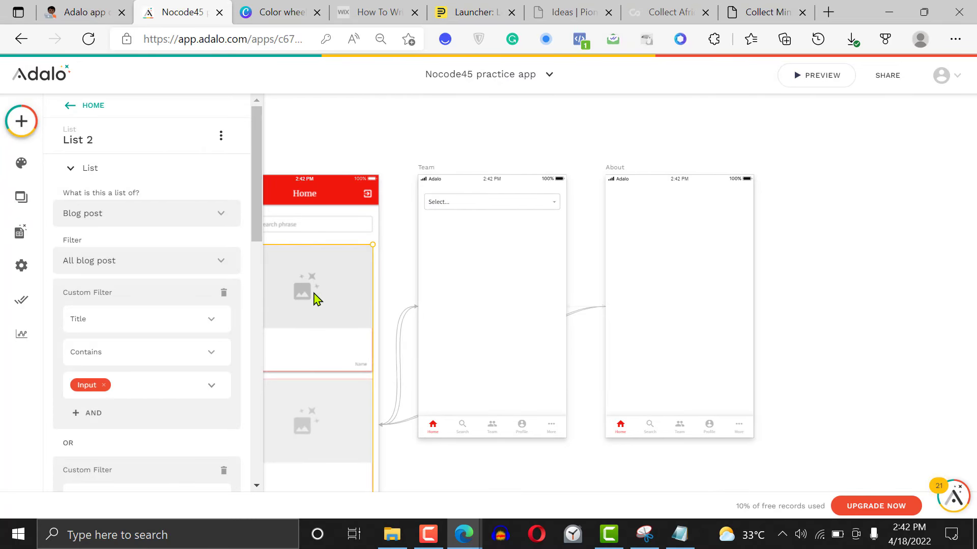
{"action": "left_click_drag", "start_coordinate": [305, 295], "coordinate": [488, 270]}
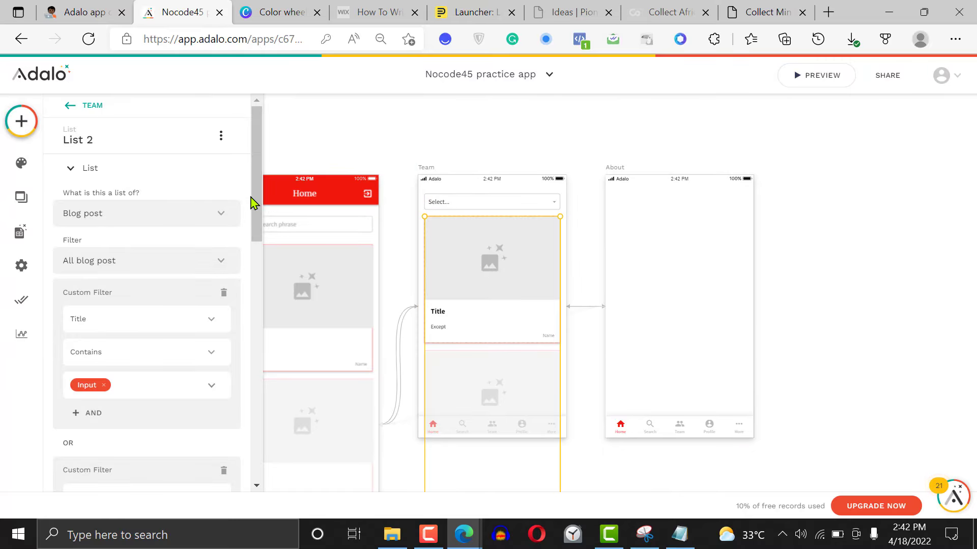
Remove all the custom filters from the Team screen's Blog post list
{"action": "scroll", "coordinate": [239, 219], "scroll_direction": "down", "scroll_amount": 2}
{"action": "left_click", "coordinate": [228, 204]}
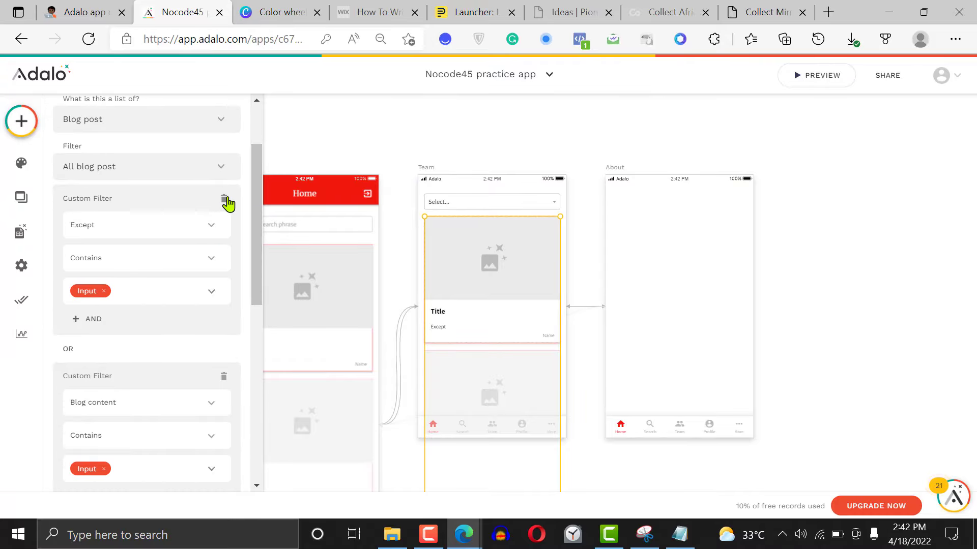
{"action": "left_click", "coordinate": [227, 203]}
{"action": "left_click", "coordinate": [228, 203]}
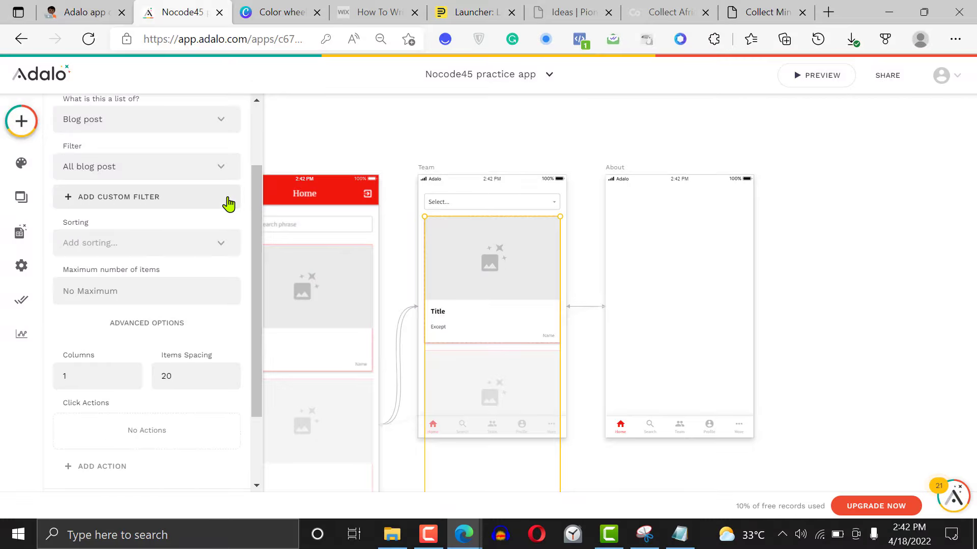
Add a custom filter to the Team screen's list: Category > Name Contains the Name of the category selected in the Dropdown
{"action": "left_click", "coordinate": [115, 198]}
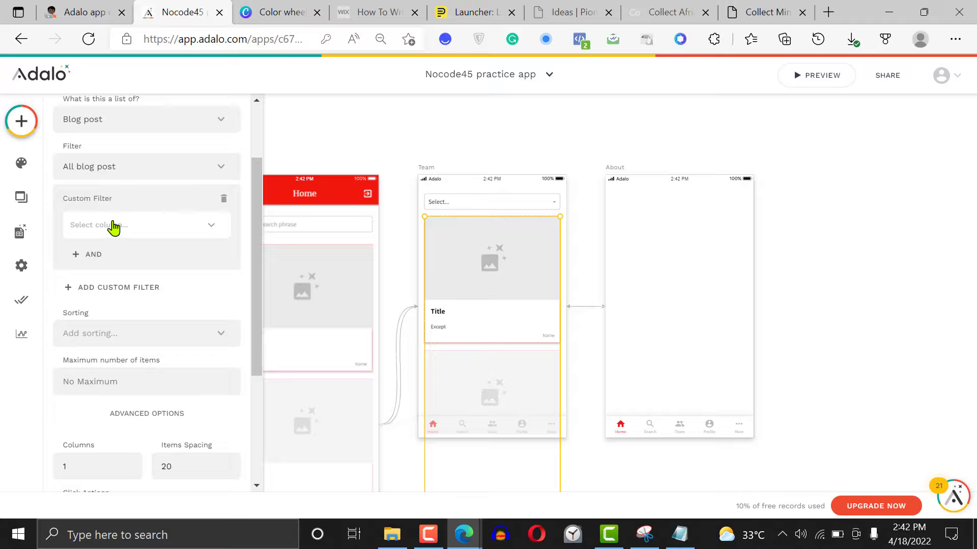
{"action": "left_click", "coordinate": [113, 225]}
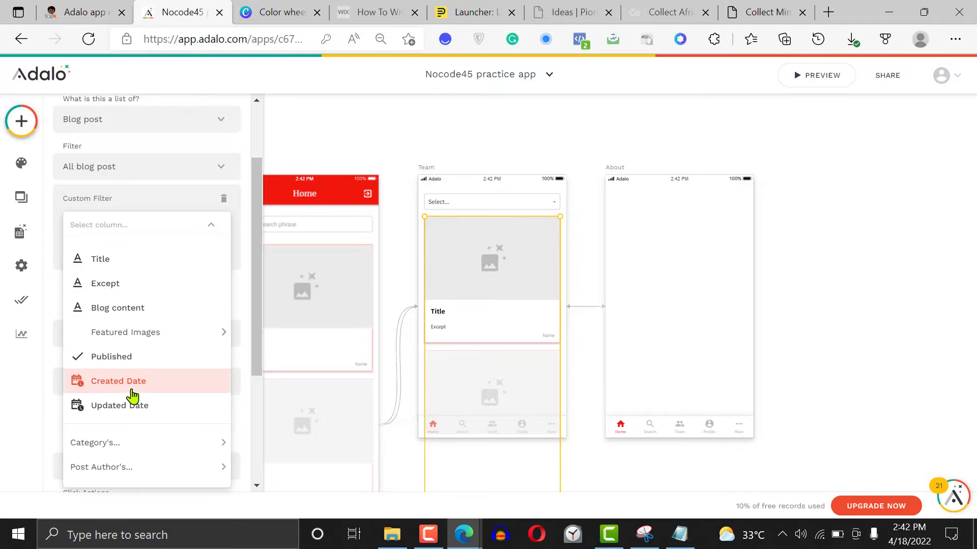
{"action": "mouse_move", "coordinate": [131, 437]}
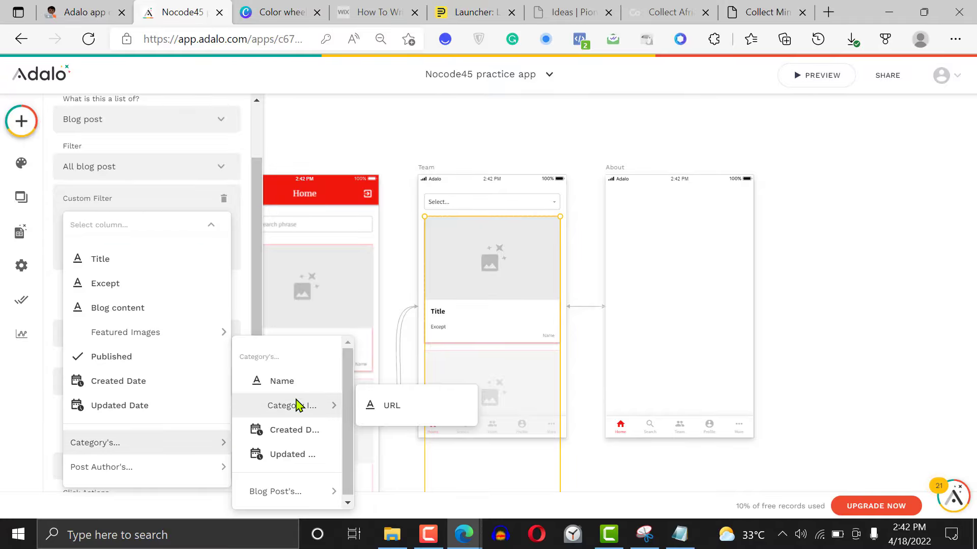
{"action": "left_click", "coordinate": [295, 384]}
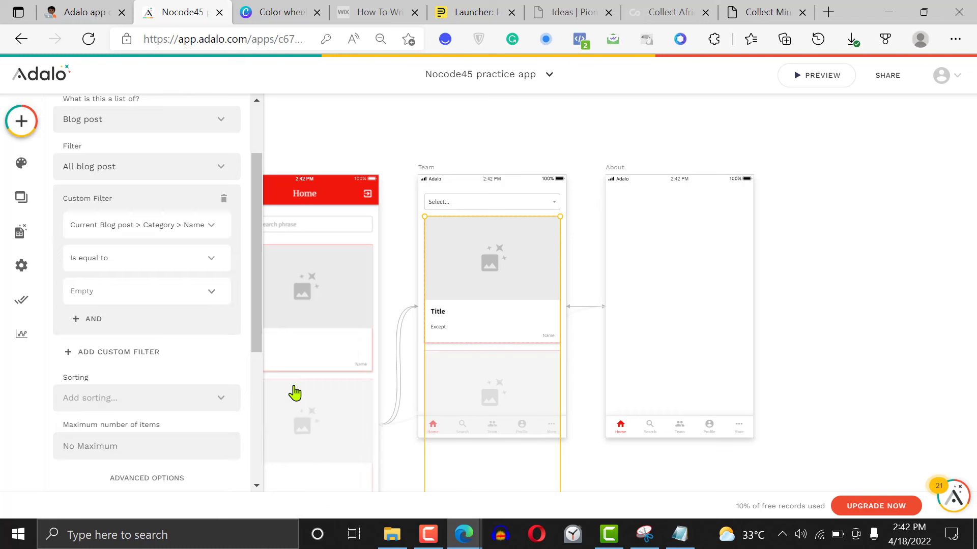
{"action": "left_click", "coordinate": [126, 260]}
{"action": "left_click", "coordinate": [135, 340]}
{"action": "left_click", "coordinate": [212, 292]}
{"action": "mouse_move", "coordinate": [232, 252]}
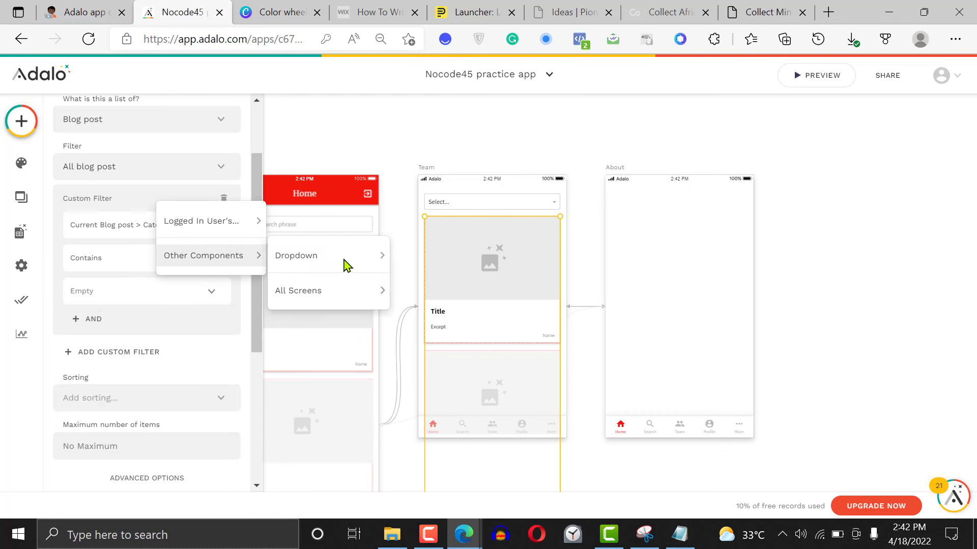
{"action": "mouse_move", "coordinate": [338, 257]}
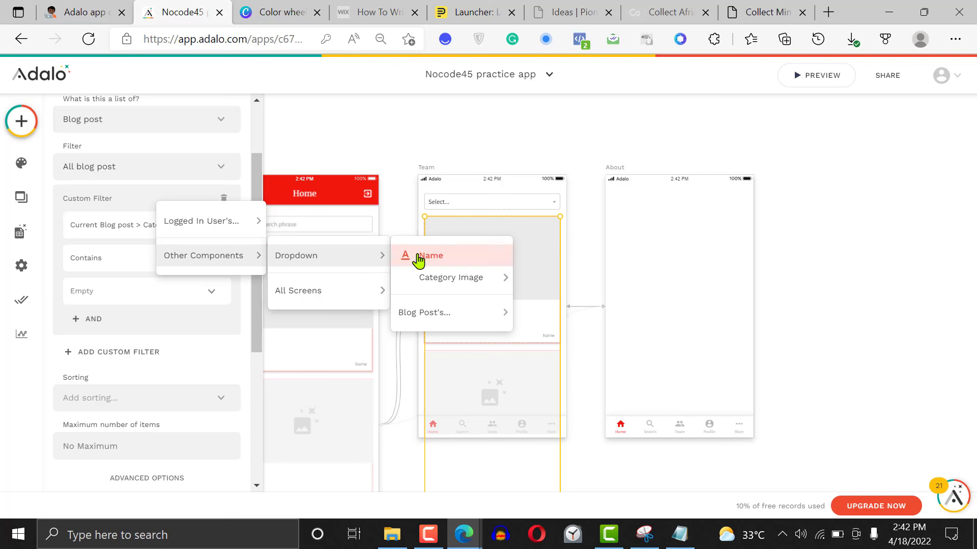
{"action": "left_click", "coordinate": [464, 258]}
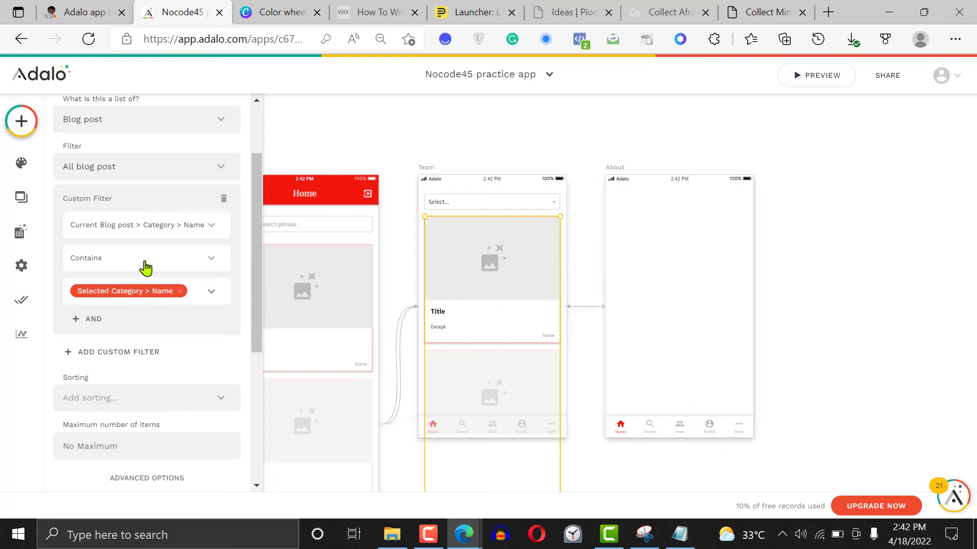
Change the comparison in the Team screen list's custom filter to Is equal to
{"action": "left_click", "coordinate": [210, 260]}
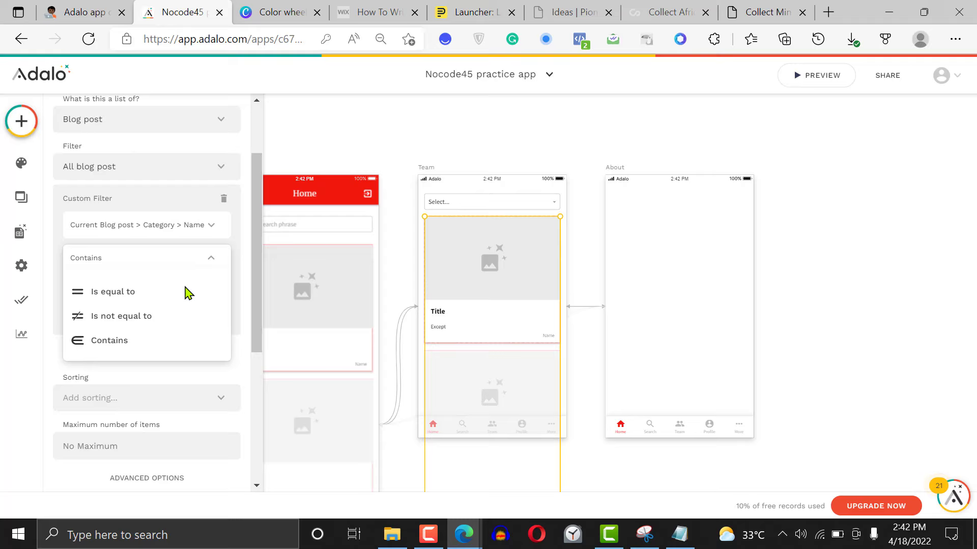
{"action": "left_click", "coordinate": [134, 293]}
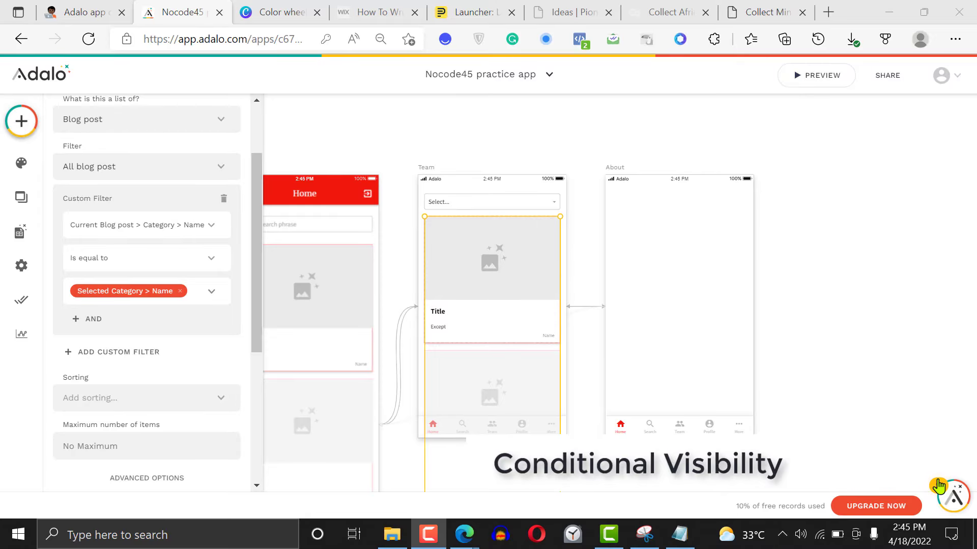
{"action": "left_click", "coordinate": [397, 275]}
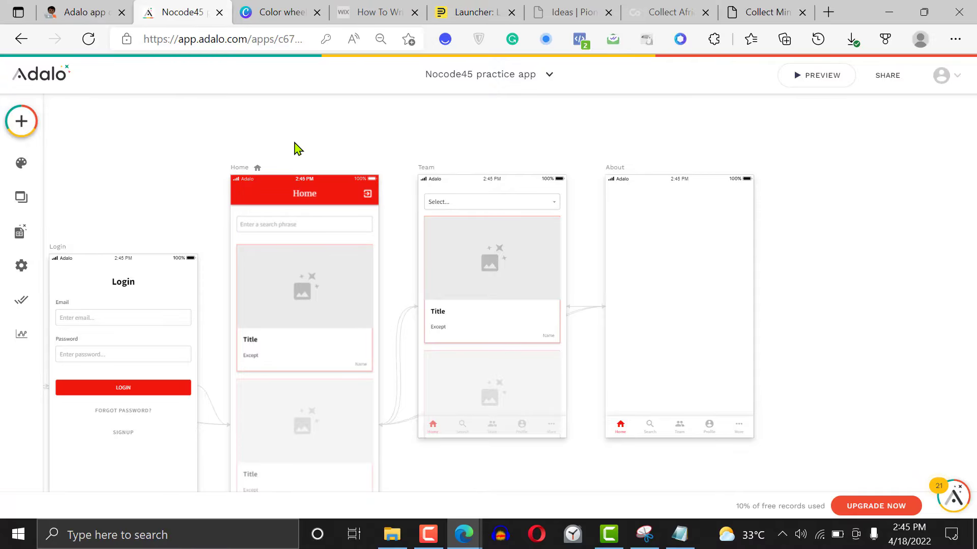
Set the visibility of the Home screen's Blog post list to Sometimes Visible
{"action": "scroll", "coordinate": [298, 148], "scroll_direction": "left", "scroll_amount": 3}
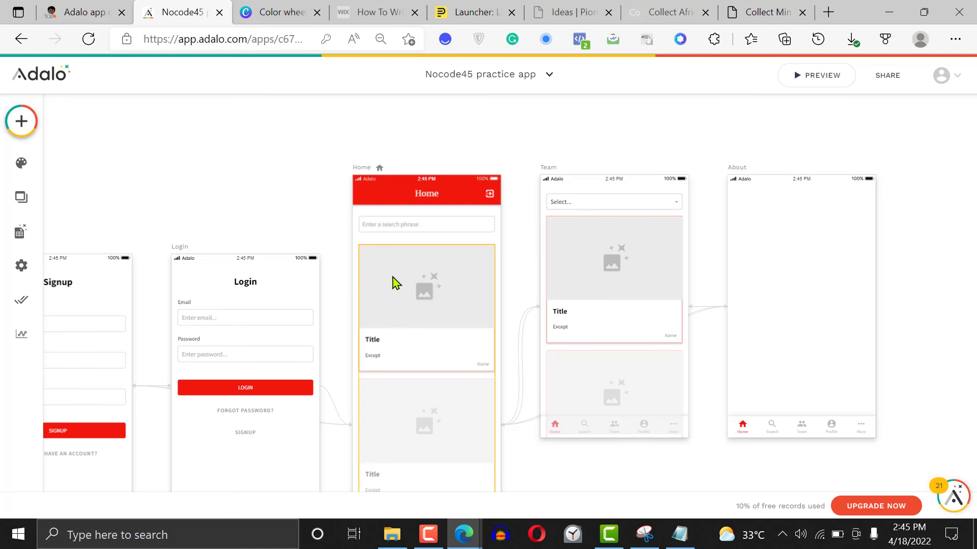
{"action": "left_click", "coordinate": [427, 318]}
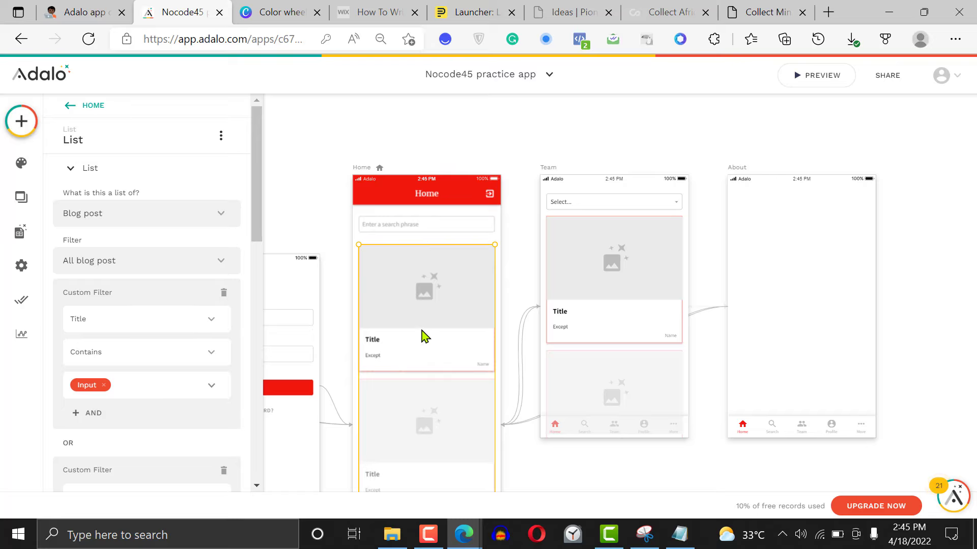
{"action": "left_click", "coordinate": [414, 228]}
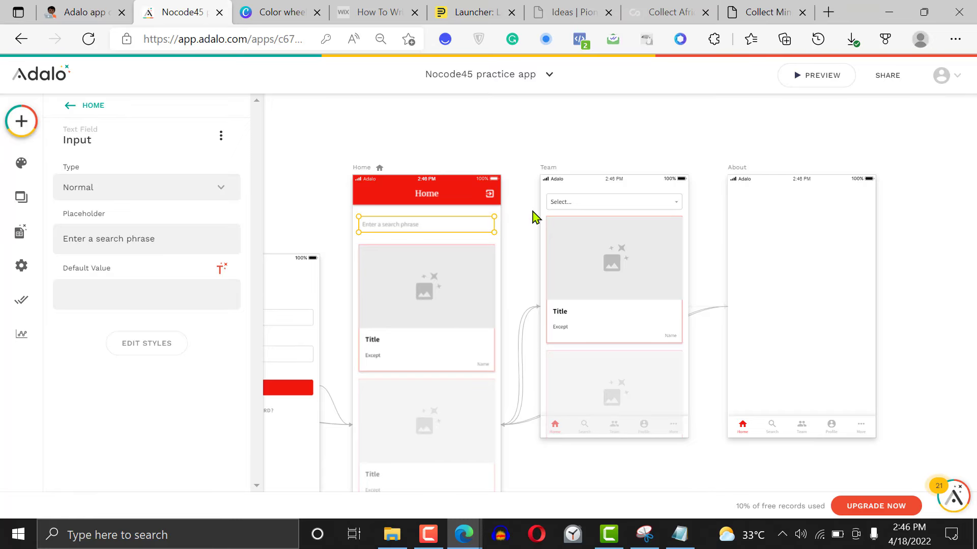
{"action": "left_click", "coordinate": [508, 178]}
{"action": "left_click", "coordinate": [454, 318]}
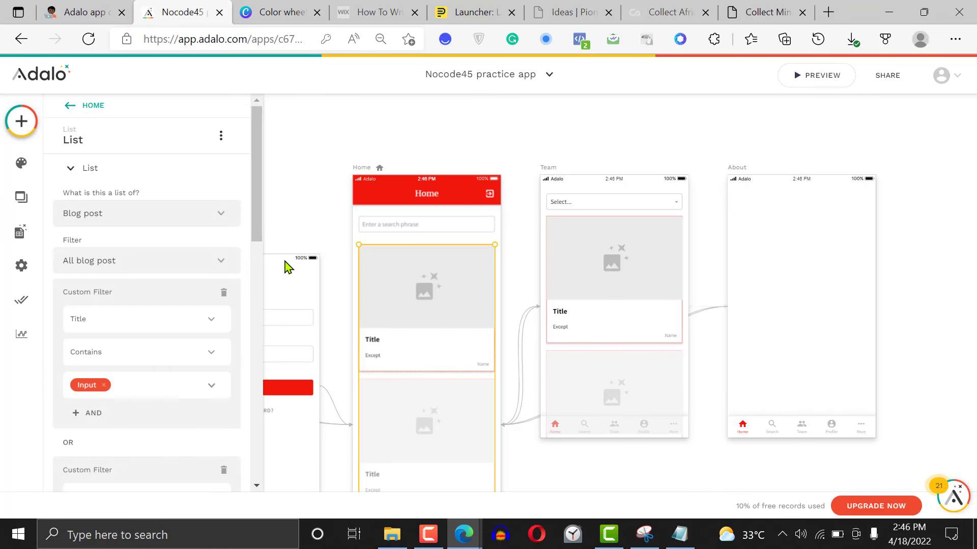
{"action": "left_click", "coordinate": [221, 139]}
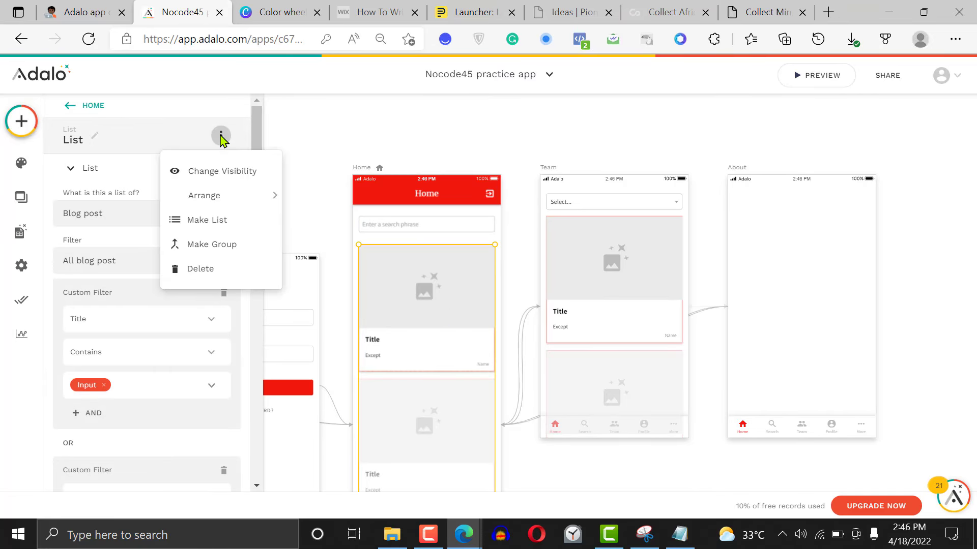
{"action": "left_click", "coordinate": [229, 171]}
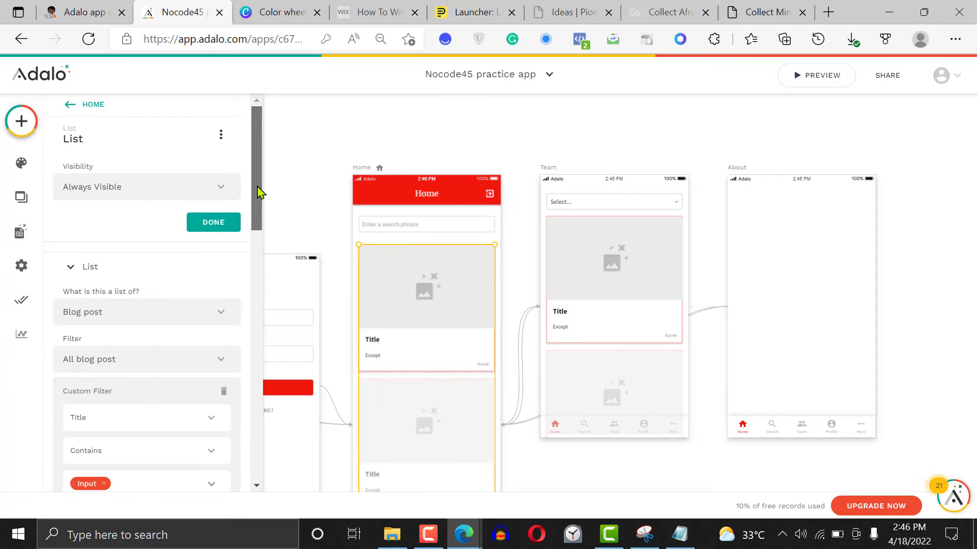
{"action": "scroll", "coordinate": [258, 184], "scroll_direction": "down", "scroll_amount": 1}
{"action": "left_click", "coordinate": [131, 135]}
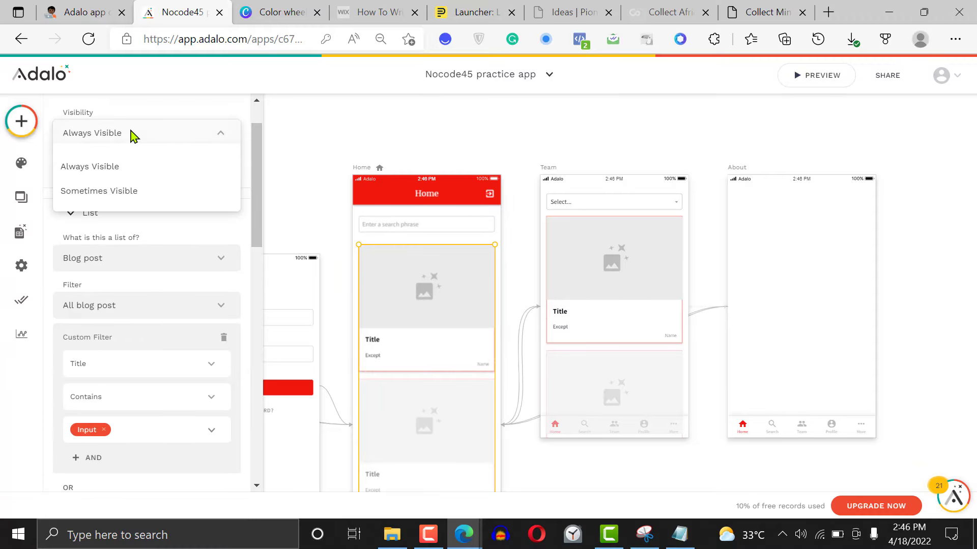
{"action": "left_click", "coordinate": [121, 193]}
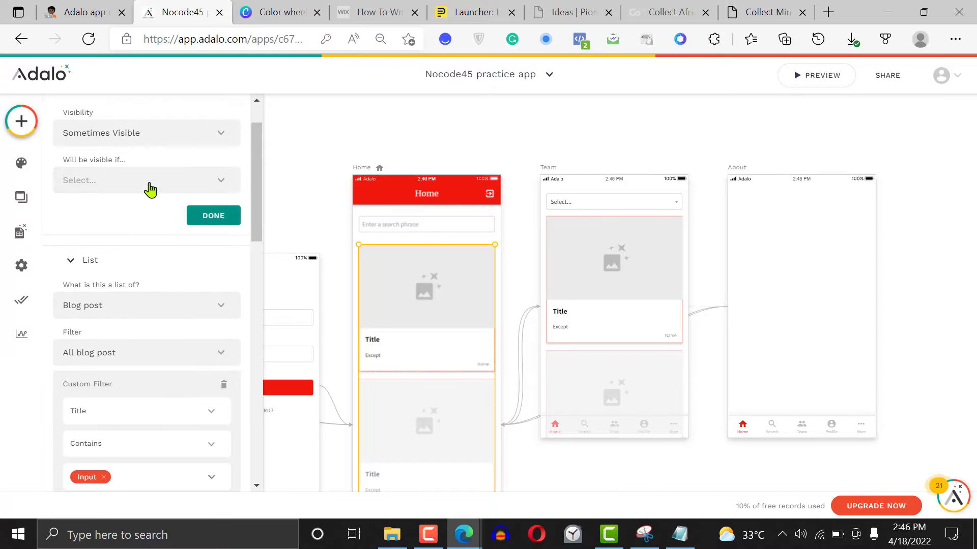
Make the Home list visible only if the search Input Is not equal to Empty, and finish the visibility settings
{"action": "left_click", "coordinate": [143, 187]}
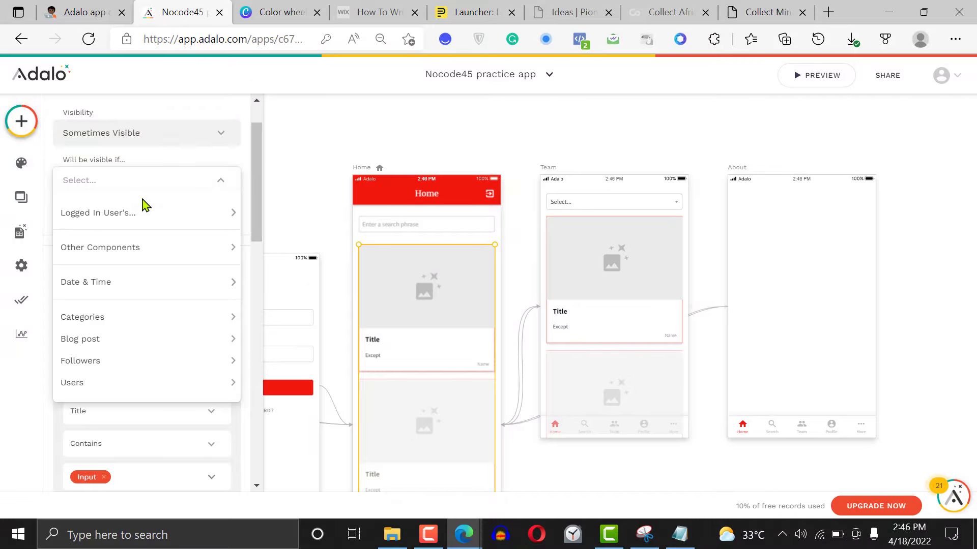
{"action": "mouse_move", "coordinate": [175, 251]}
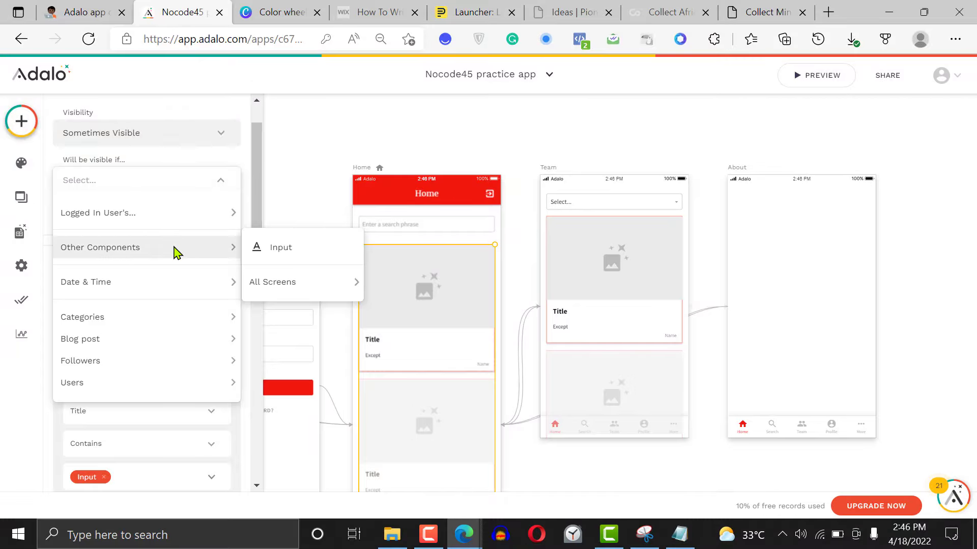
{"action": "left_click", "coordinate": [279, 249]}
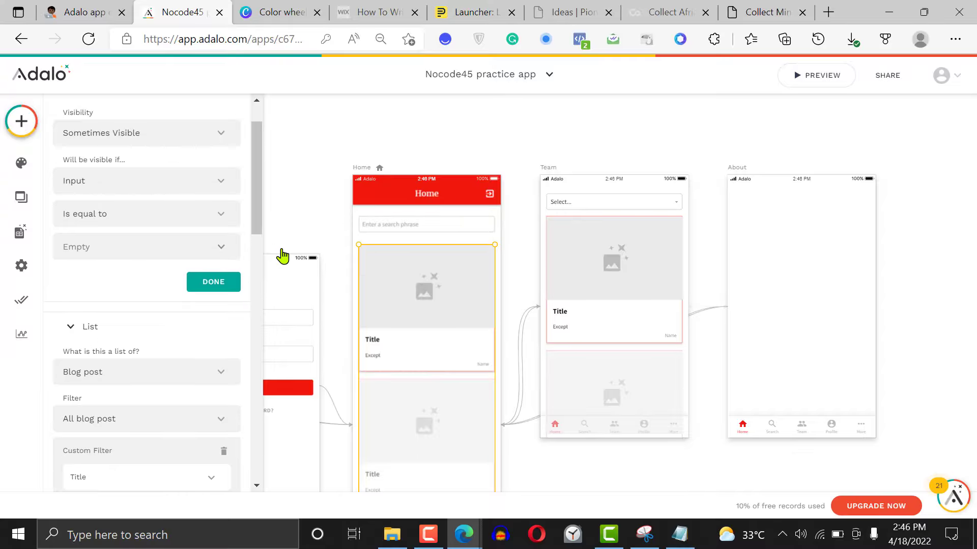
{"action": "left_click", "coordinate": [137, 217]}
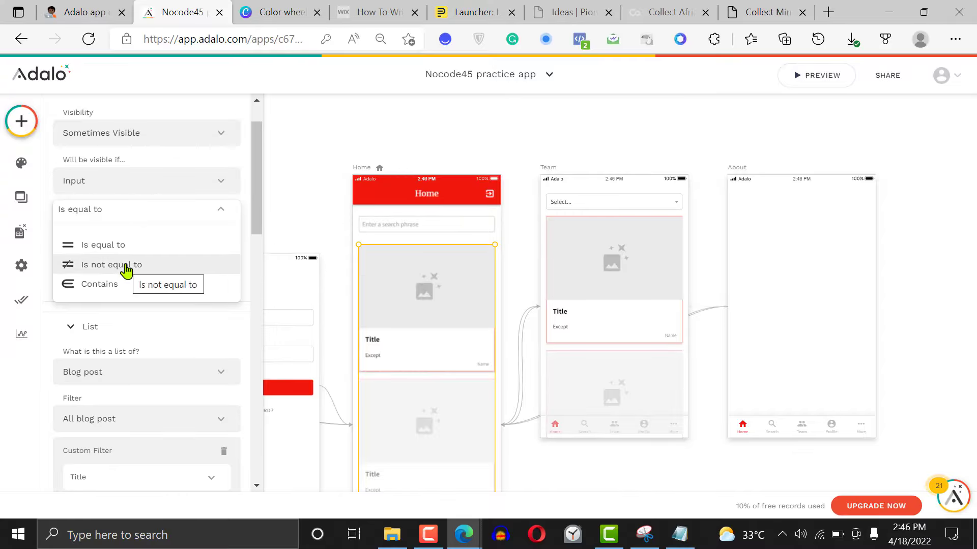
{"action": "left_click", "coordinate": [126, 266]}
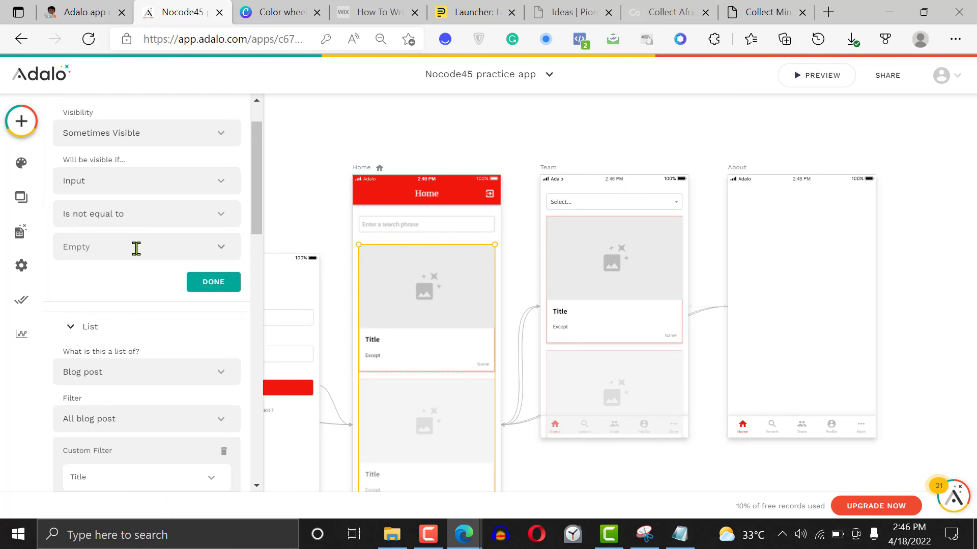
{"action": "left_click", "coordinate": [223, 248]}
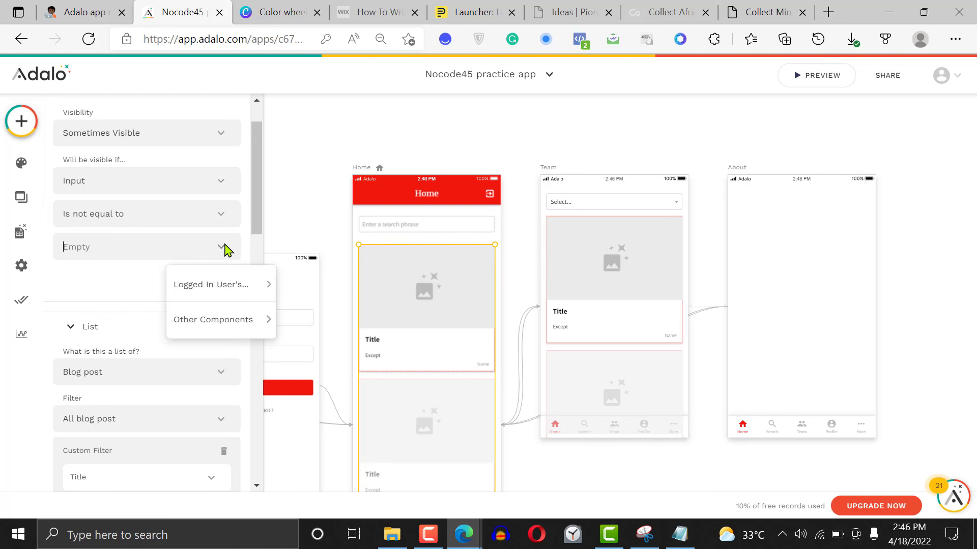
{"action": "left_click", "coordinate": [223, 249]}
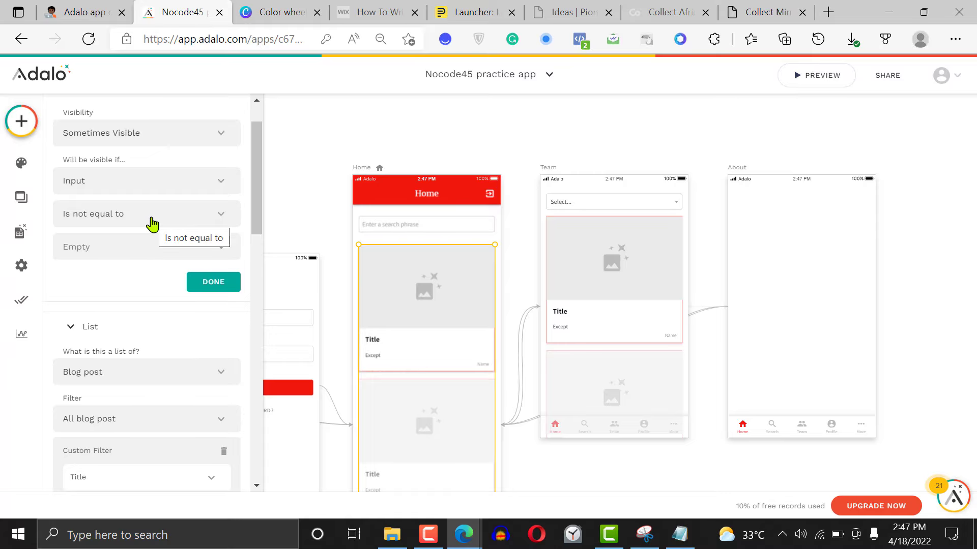
{"action": "left_click", "coordinate": [216, 286]}
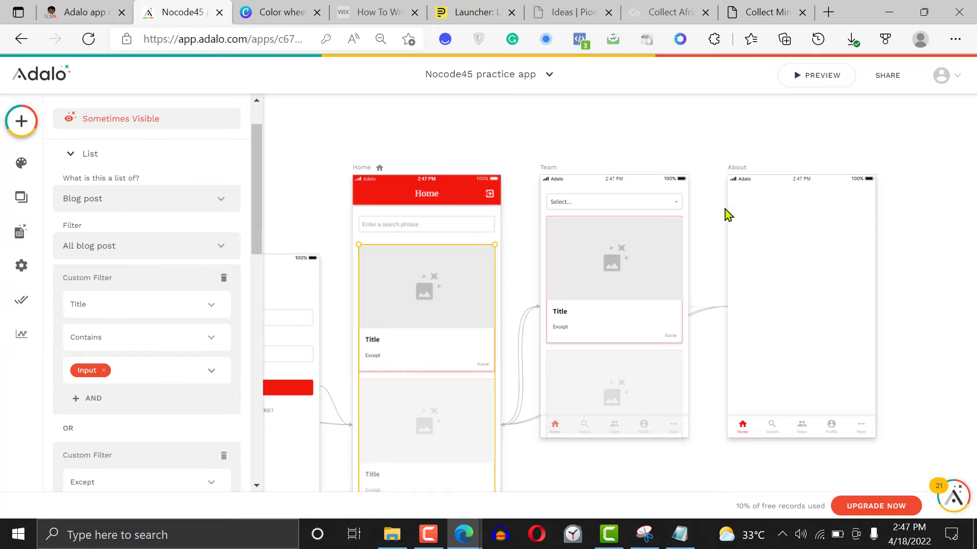
Preview the app, search the Home screen for "how" and for "except", and close the preview
{"action": "left_click", "coordinate": [822, 75]}
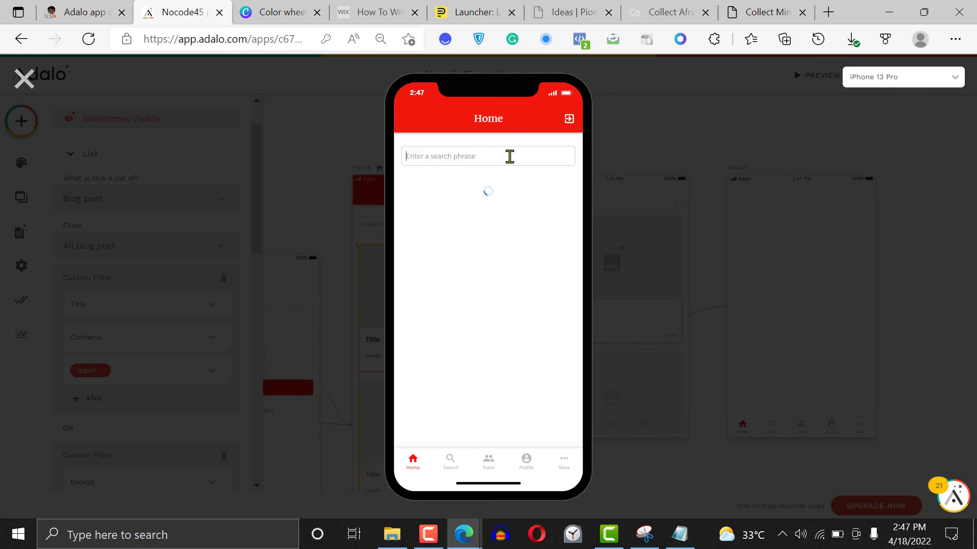
{"action": "type", "text": "how"}
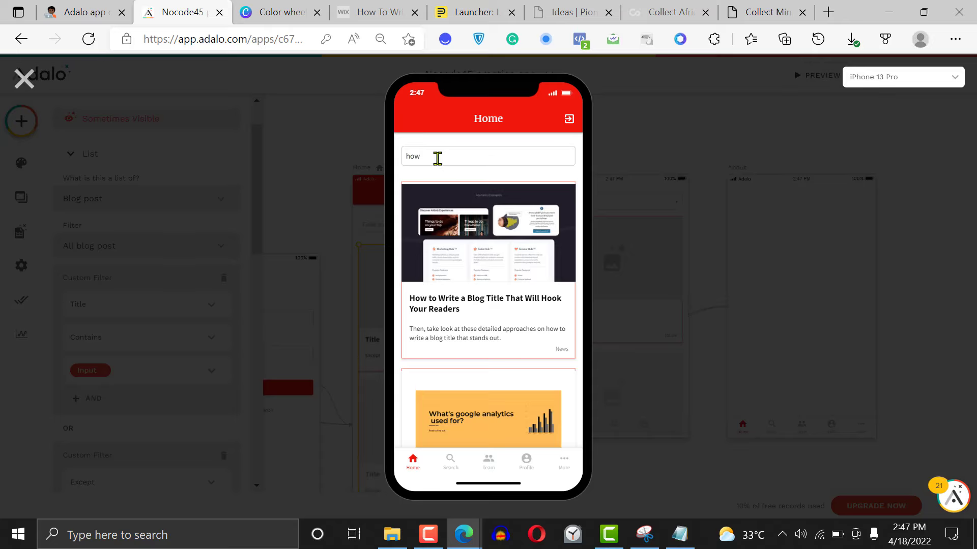
{"action": "key", "text": "BackSpace"}
{"action": "key", "text": "BackSpace"}
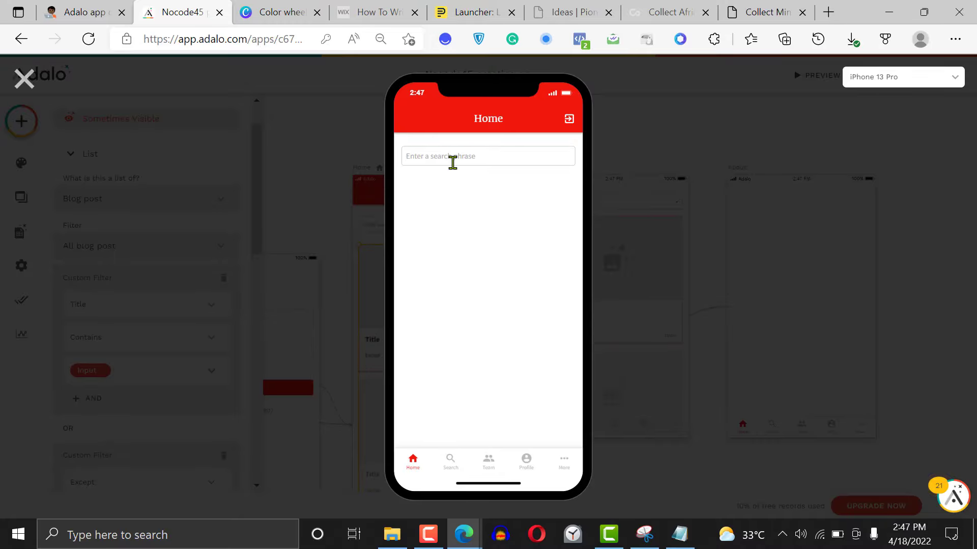
{"action": "type", "text": "except"}
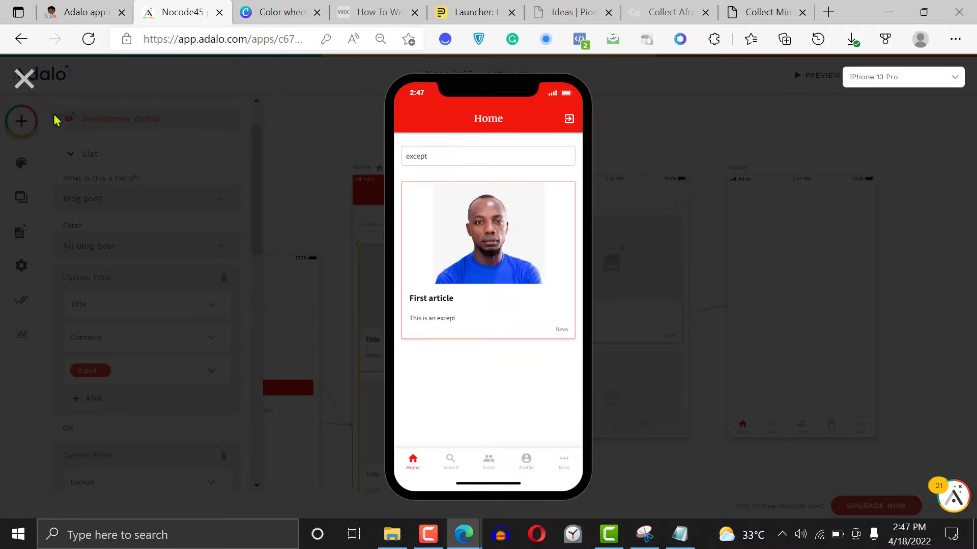
{"action": "left_click", "coordinate": [21, 84]}
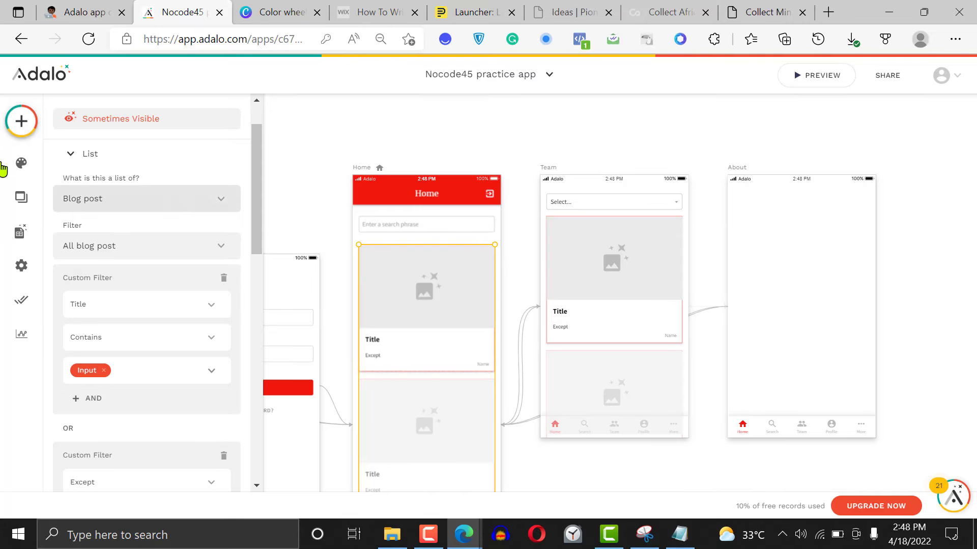
Add a Text property named Role to the Users database collection
{"action": "left_click", "coordinate": [19, 232]}
{"action": "left_click", "coordinate": [123, 191]}
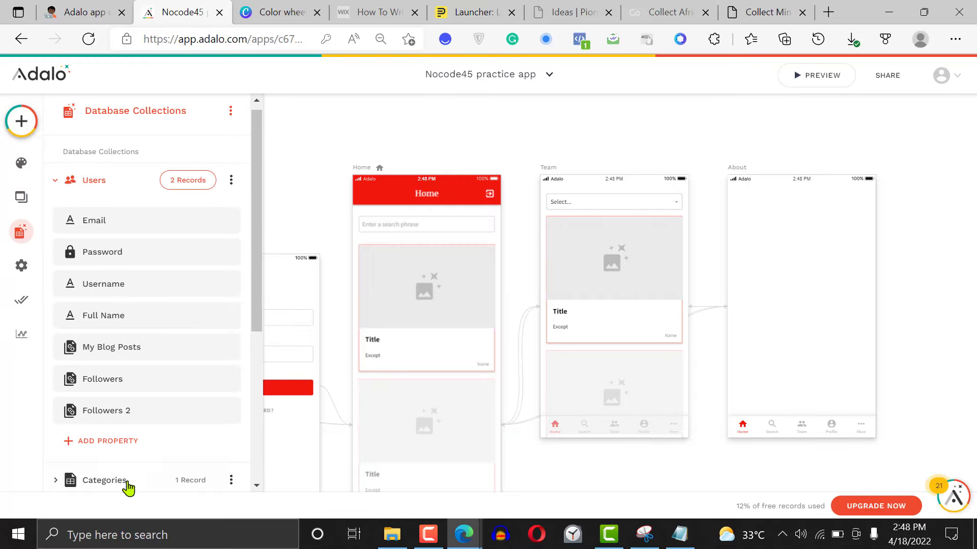
{"action": "left_click", "coordinate": [120, 446]}
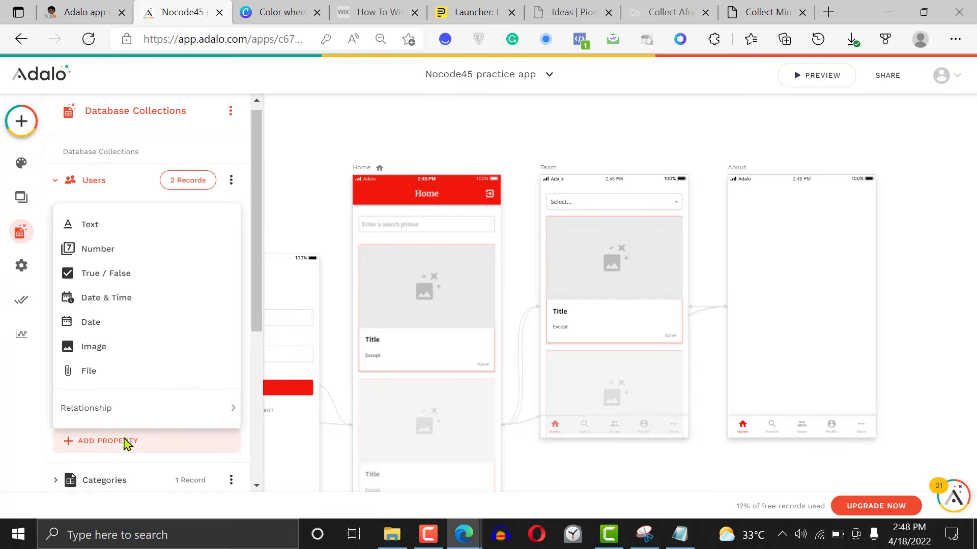
{"action": "left_click", "coordinate": [120, 230]}
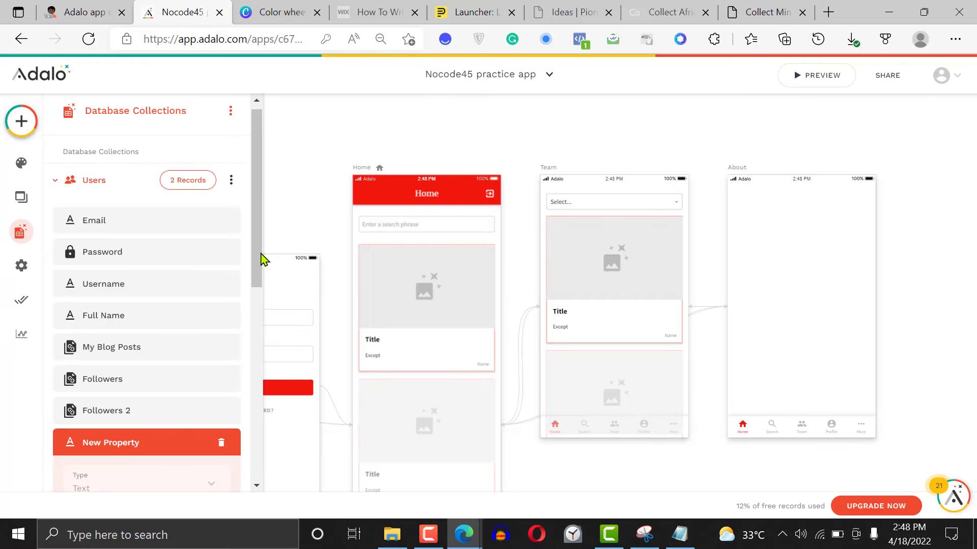
{"action": "scroll", "coordinate": [263, 259], "scroll_direction": "down", "scroll_amount": 3}
{"action": "left_click", "coordinate": [131, 387]}
{"action": "type", "text": "Role"}
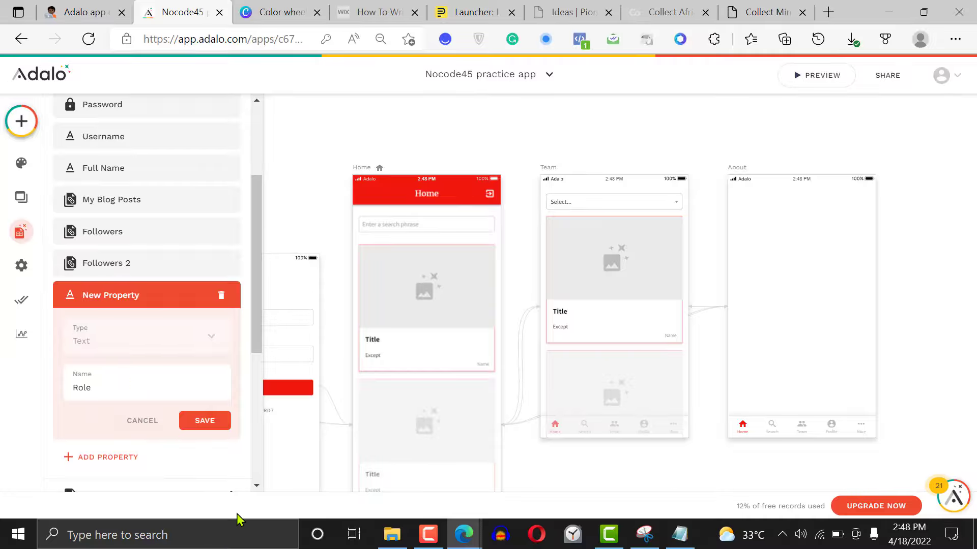
{"action": "left_click", "coordinate": [205, 421]}
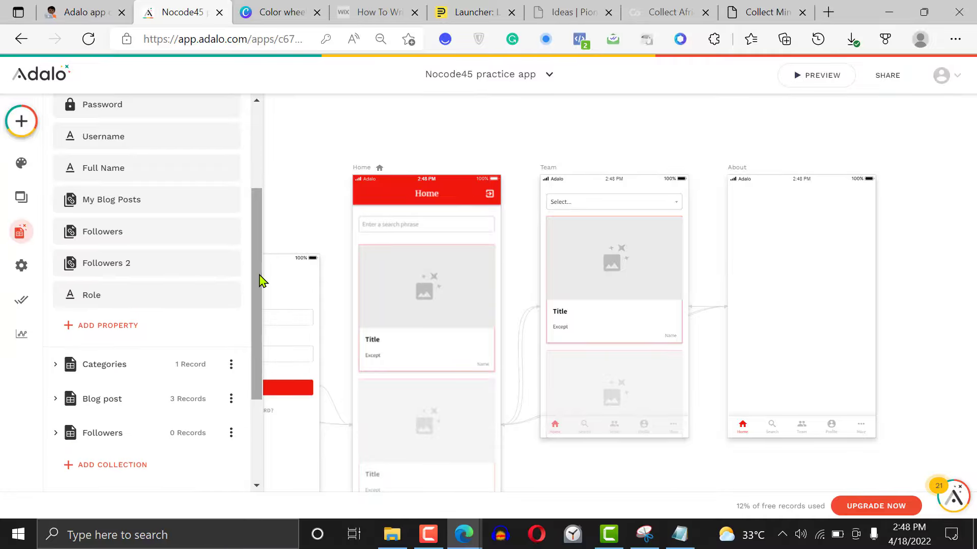
Open the first record in the Users collection to examine its Role field, save the record and close the collection
{"action": "left_click_drag", "start_coordinate": [262, 280], "coordinate": [255, 167]}
{"action": "left_click", "coordinate": [190, 201]}
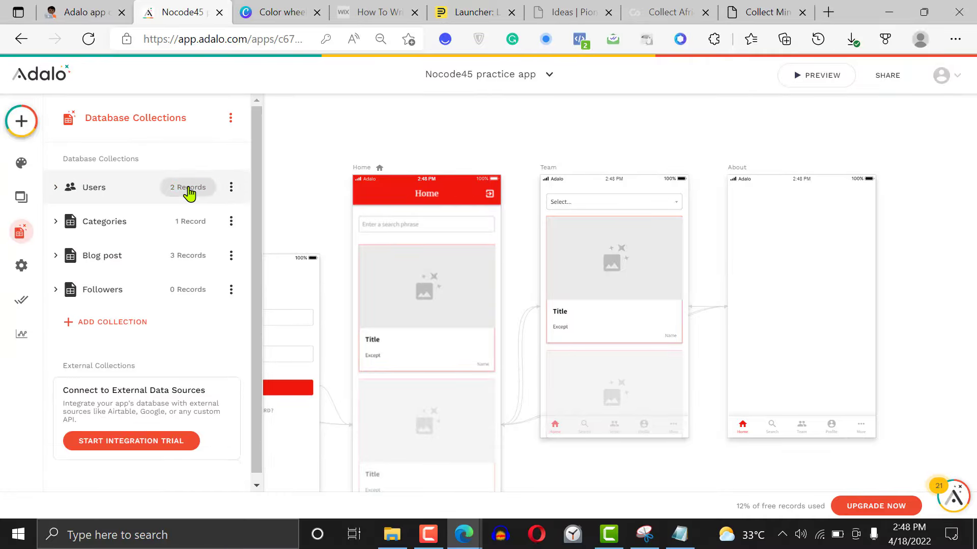
{"action": "left_click", "coordinate": [190, 192]}
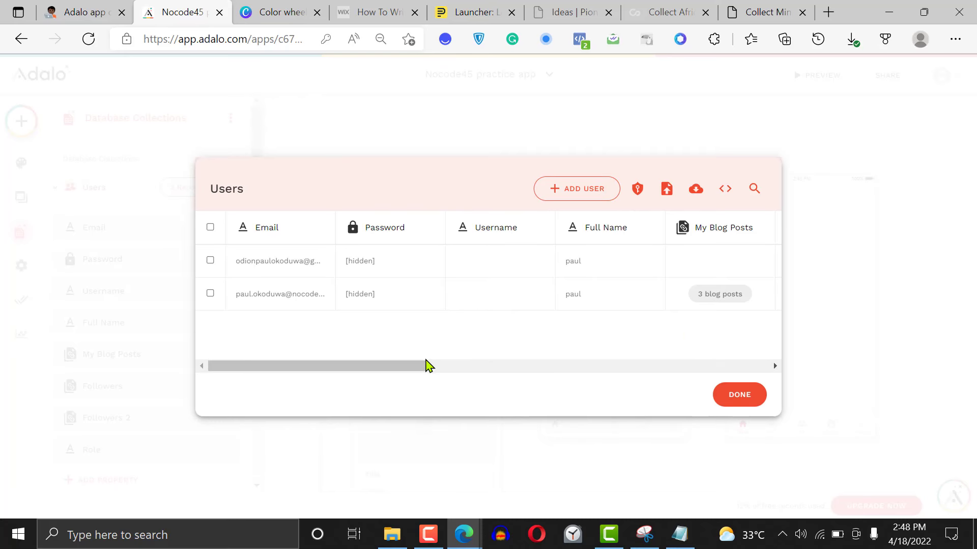
{"action": "left_click_drag", "start_coordinate": [418, 366], "coordinate": [773, 376]}
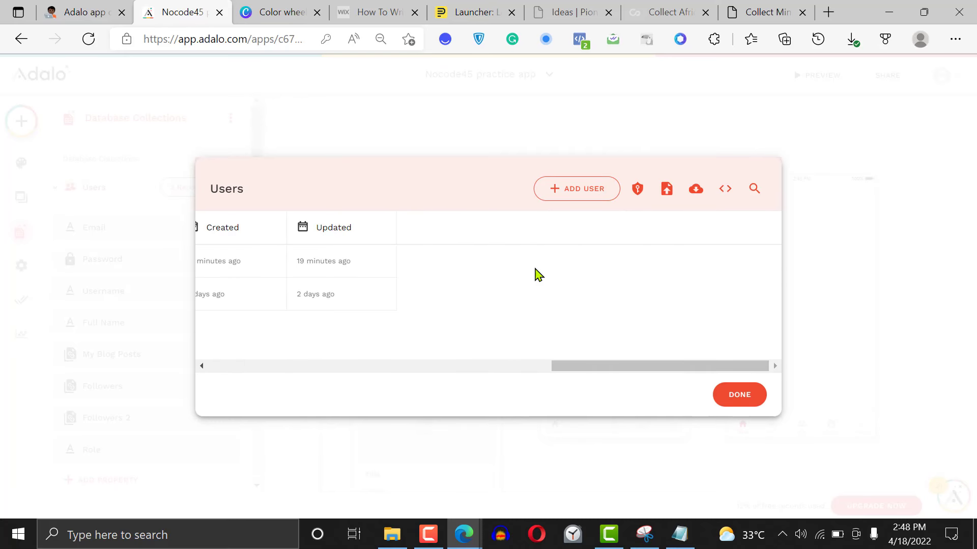
{"action": "left_click", "coordinate": [261, 256]}
{"action": "left_click_drag", "start_coordinate": [779, 308], "coordinate": [606, 436]}
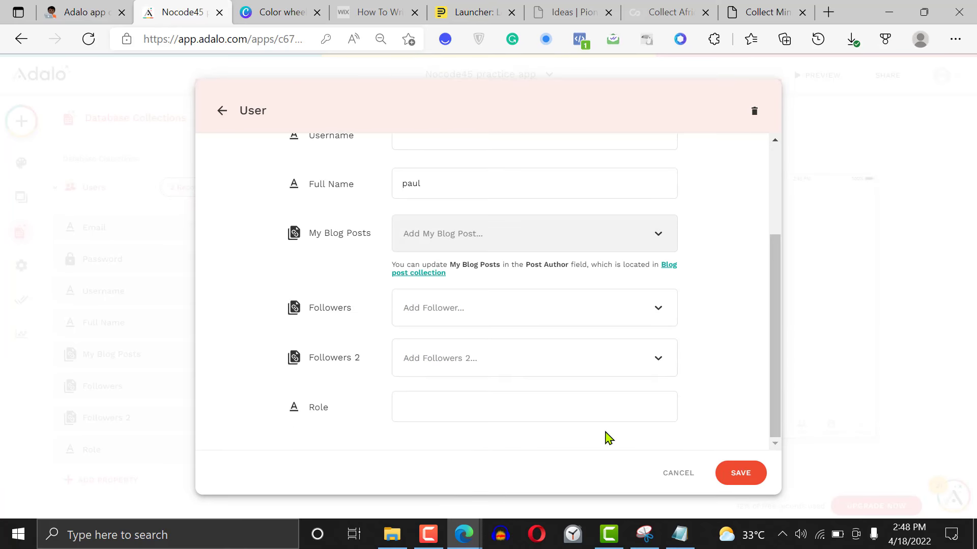
{"action": "left_click", "coordinate": [740, 473]}
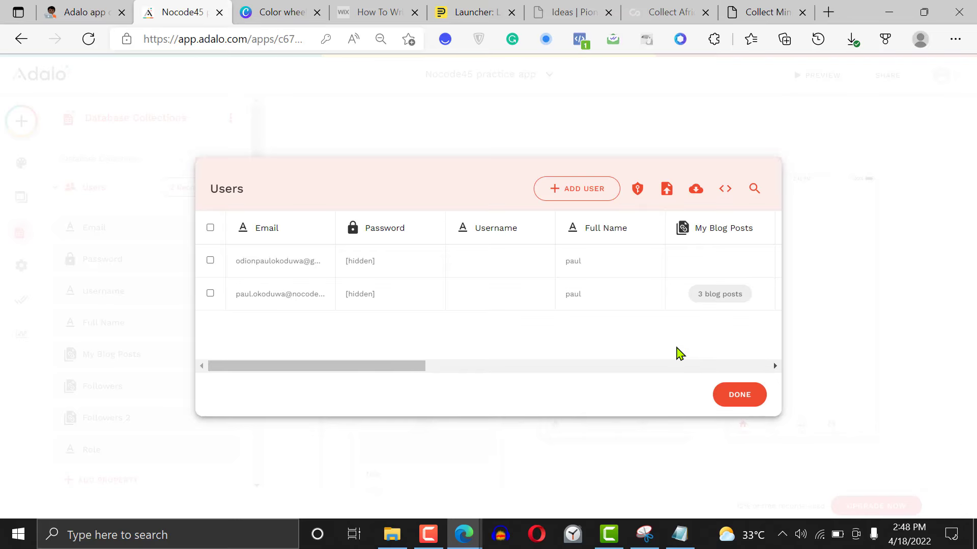
{"action": "left_click", "coordinate": [738, 396]}
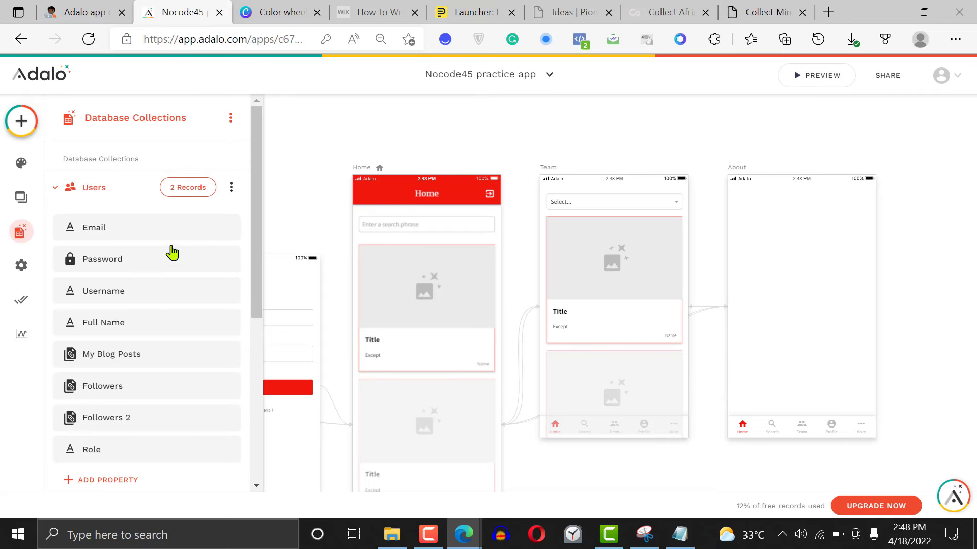
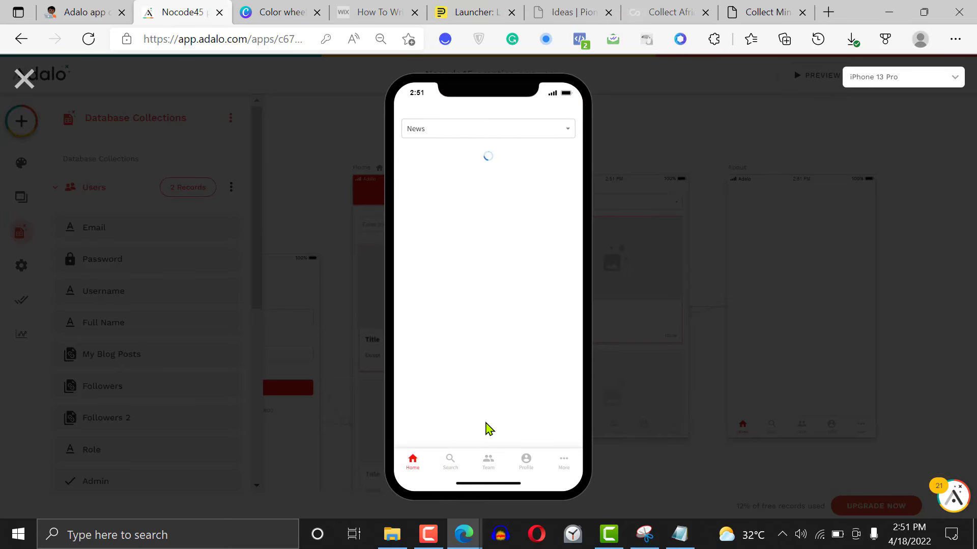
Close the app preview and check the visibility condition of the blog post list on the Team screen
{"action": "left_click", "coordinate": [23, 79]}
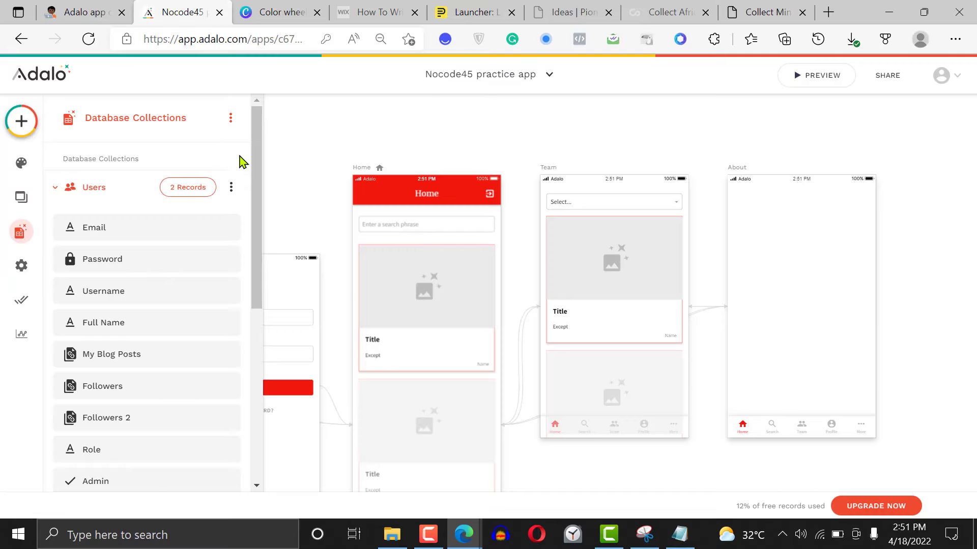
{"action": "left_click", "coordinate": [616, 275]}
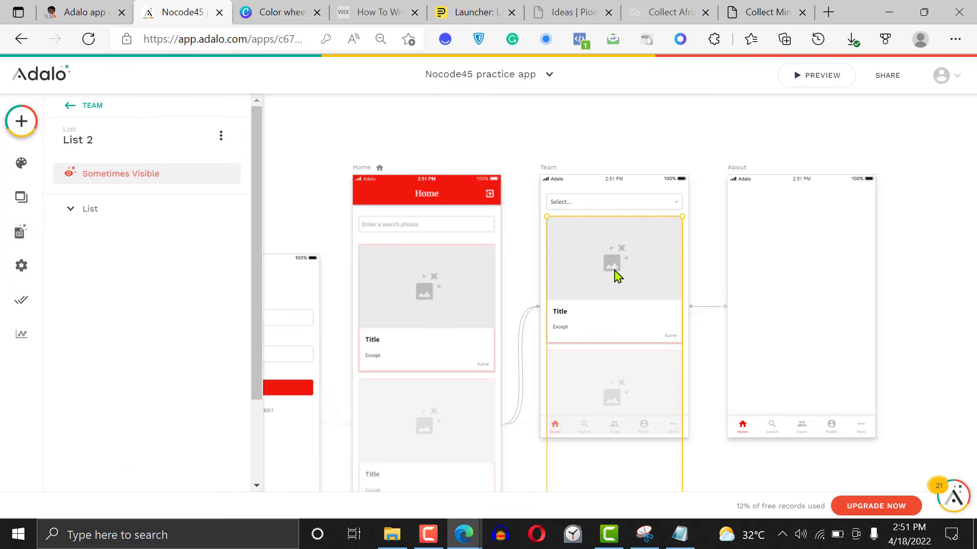
{"action": "left_click", "coordinate": [138, 175]}
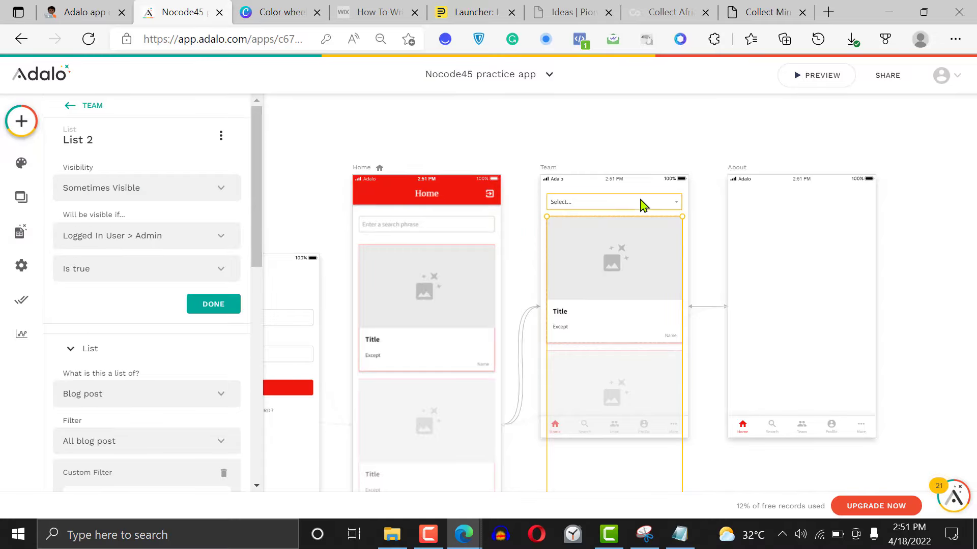
Delete the category dropdown from the Team screen and move the blog post list up into the freed space
{"action": "left_click", "coordinate": [620, 205]}
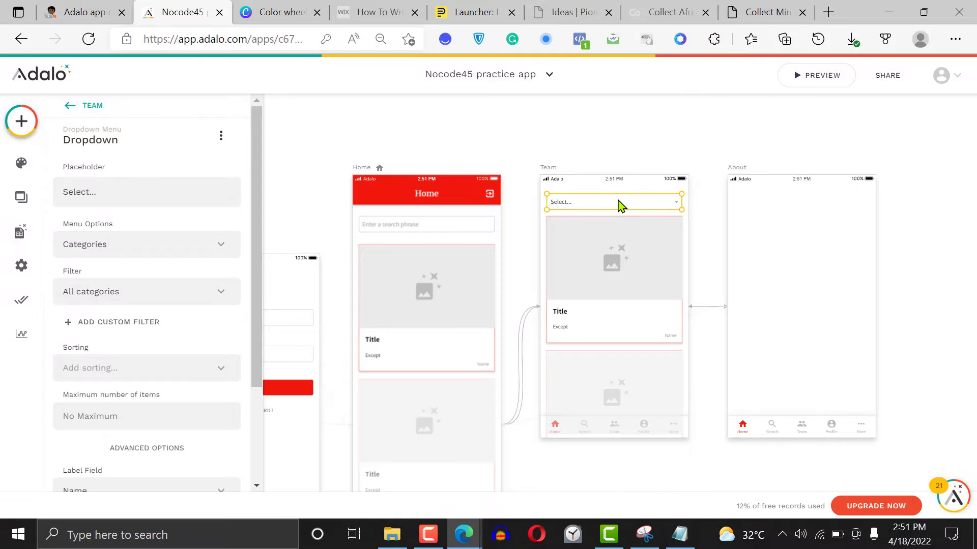
{"action": "key", "text": "Delete"}
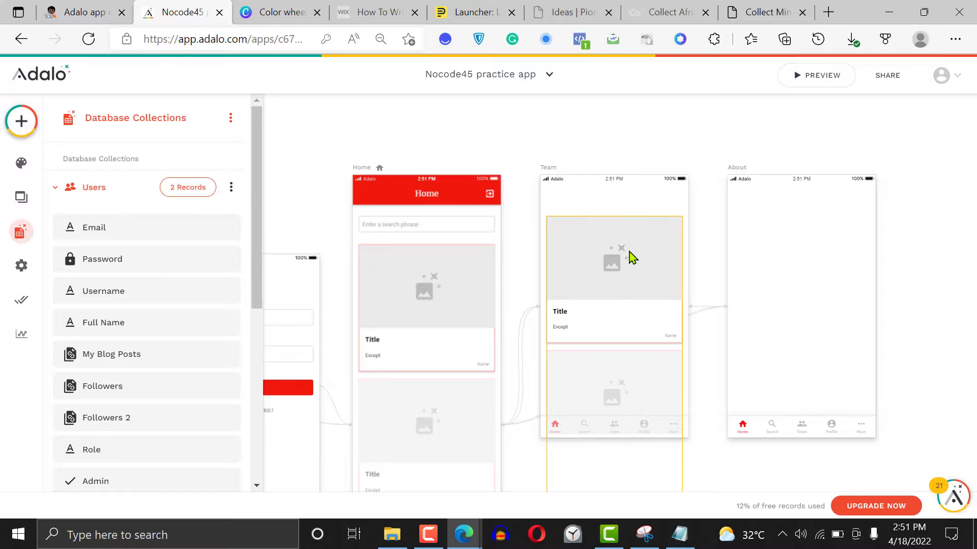
{"action": "left_click", "coordinate": [631, 246]}
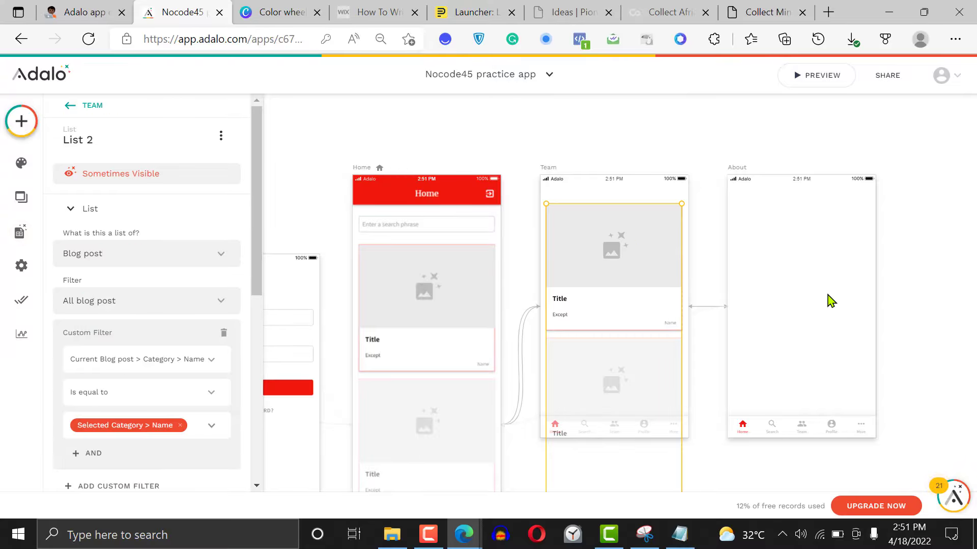
{"action": "left_click", "coordinate": [893, 208]}
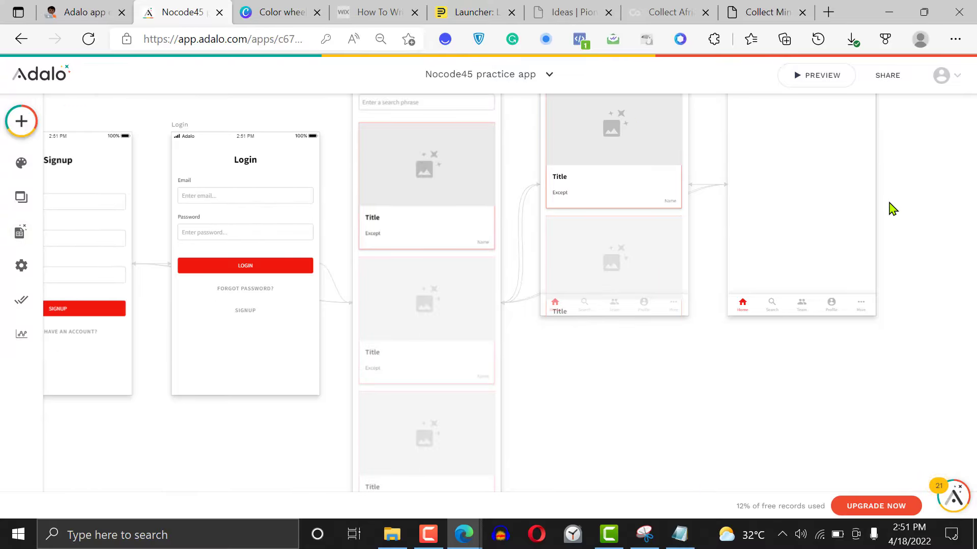
Remove the category name custom filter from the blog post list on the Team screen
{"action": "left_click", "coordinate": [607, 282]}
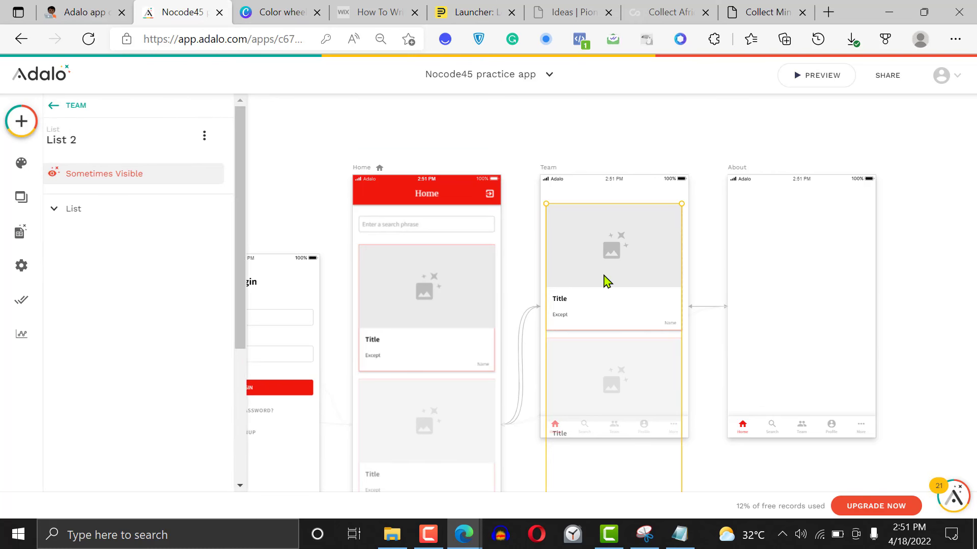
{"action": "left_click_drag", "start_coordinate": [258, 262], "coordinate": [174, 175]}
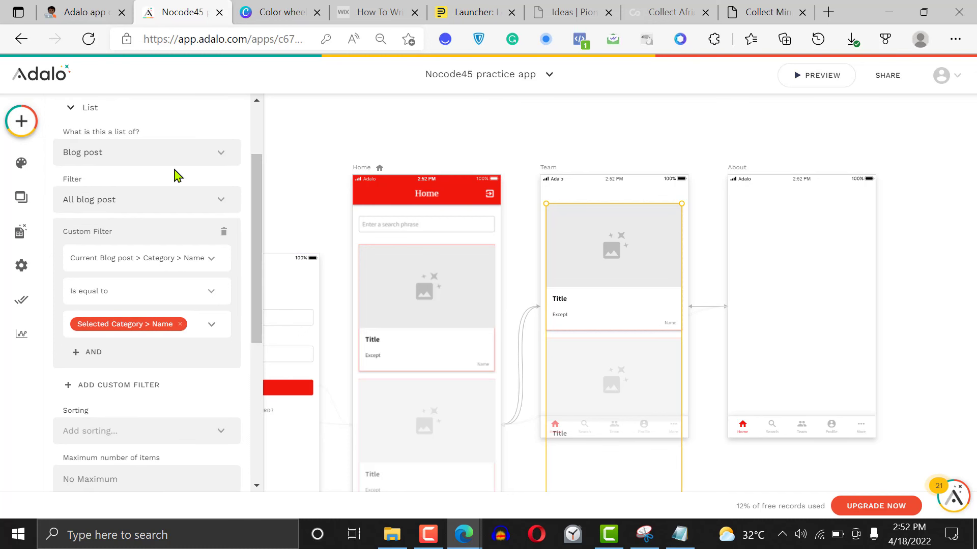
{"action": "left_click", "coordinate": [226, 234]}
{"action": "left_click", "coordinate": [798, 120]}
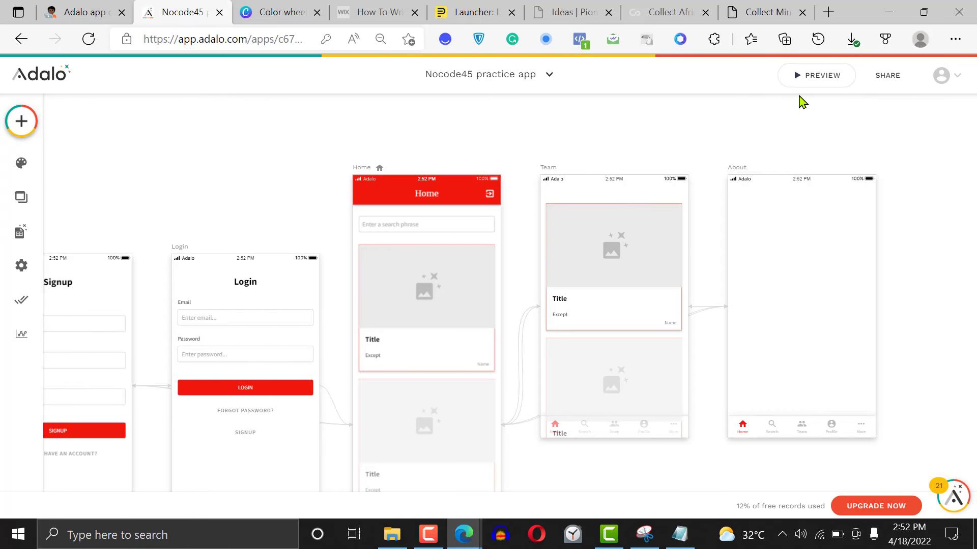
Preview the app, go to the Search destination in its bottom navigation, and close the preview
{"action": "left_click", "coordinate": [811, 73]}
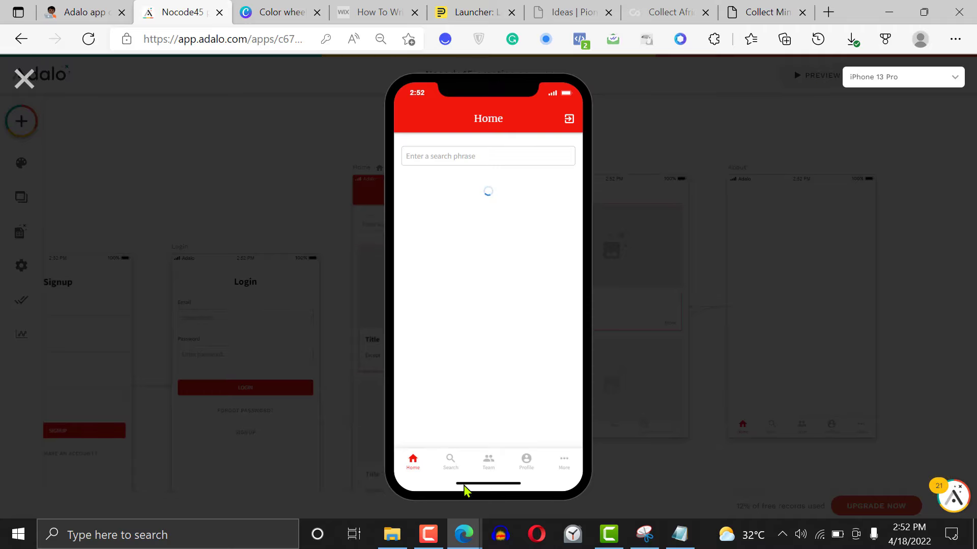
{"action": "left_click", "coordinate": [456, 465]}
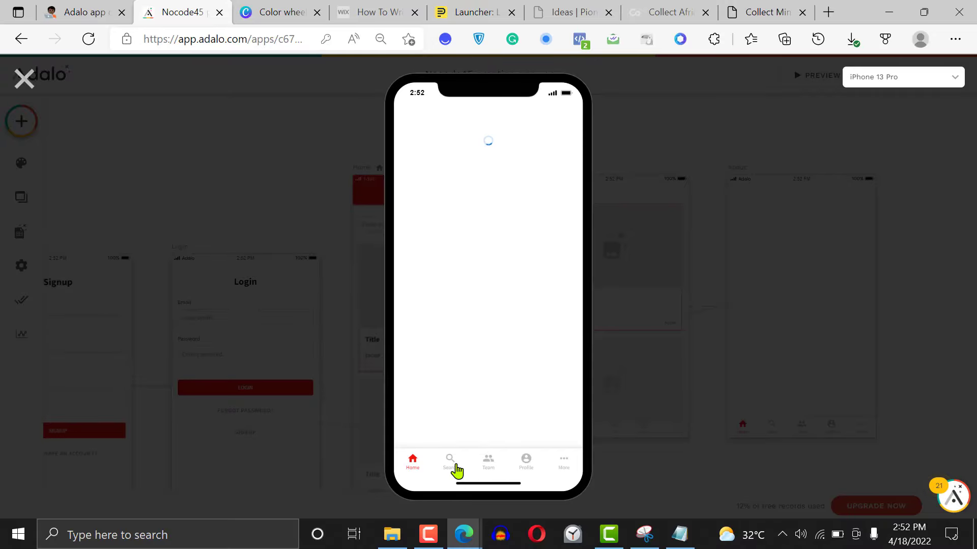
{"action": "left_click", "coordinate": [24, 81]}
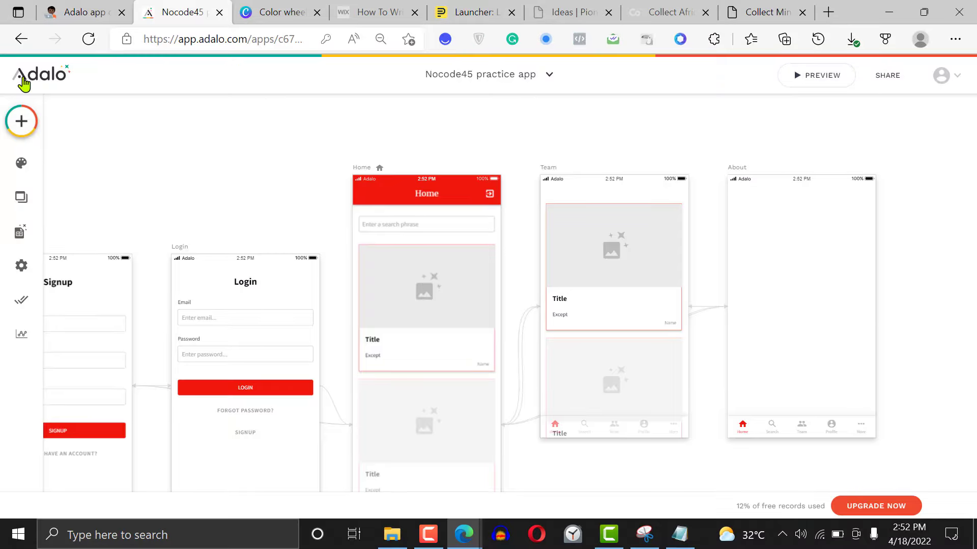
Check the Role and Admin values of the records in the Users collection, then close the table
{"action": "left_click", "coordinate": [20, 232]}
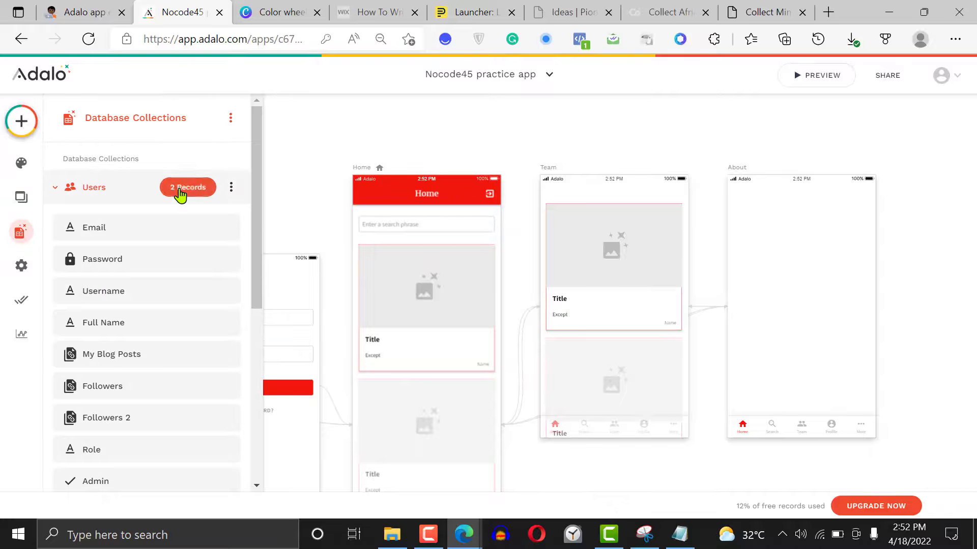
{"action": "left_click", "coordinate": [180, 195]}
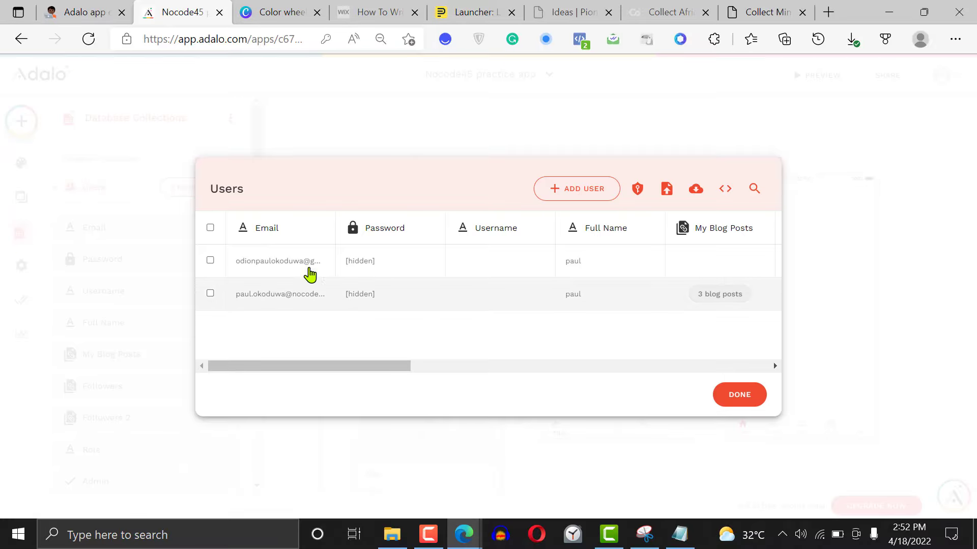
{"action": "left_click_drag", "start_coordinate": [358, 368], "coordinate": [569, 366]}
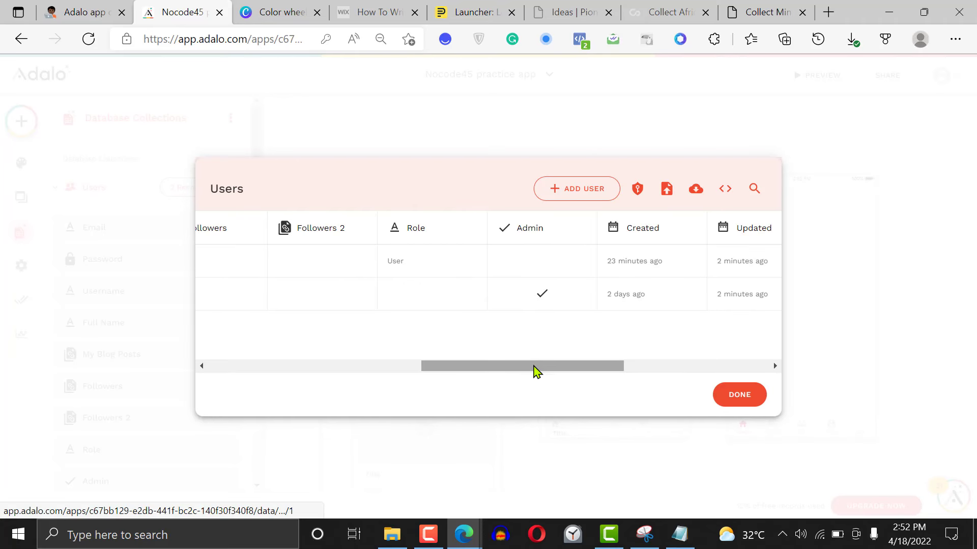
{"action": "left_click_drag", "start_coordinate": [441, 367], "coordinate": [170, 376]}
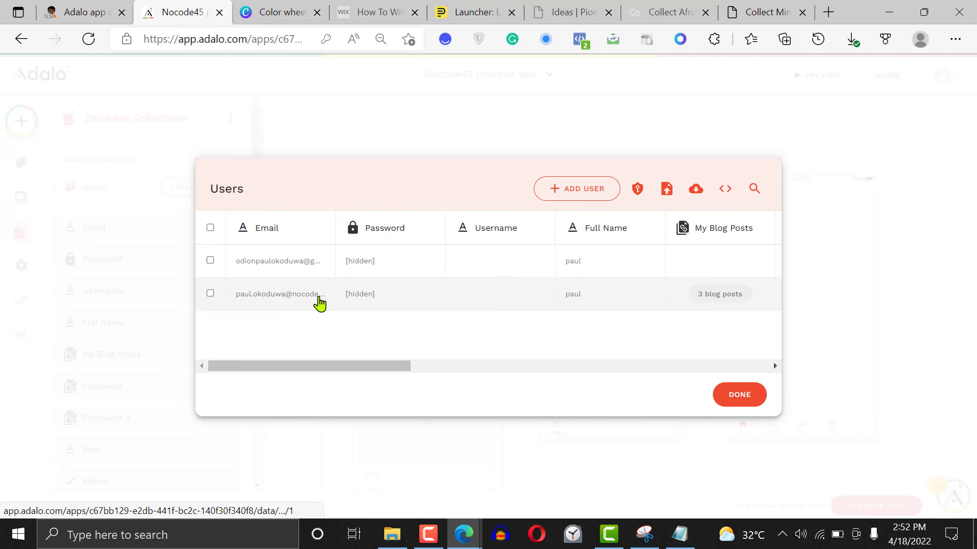
{"action": "left_click", "coordinate": [746, 396]}
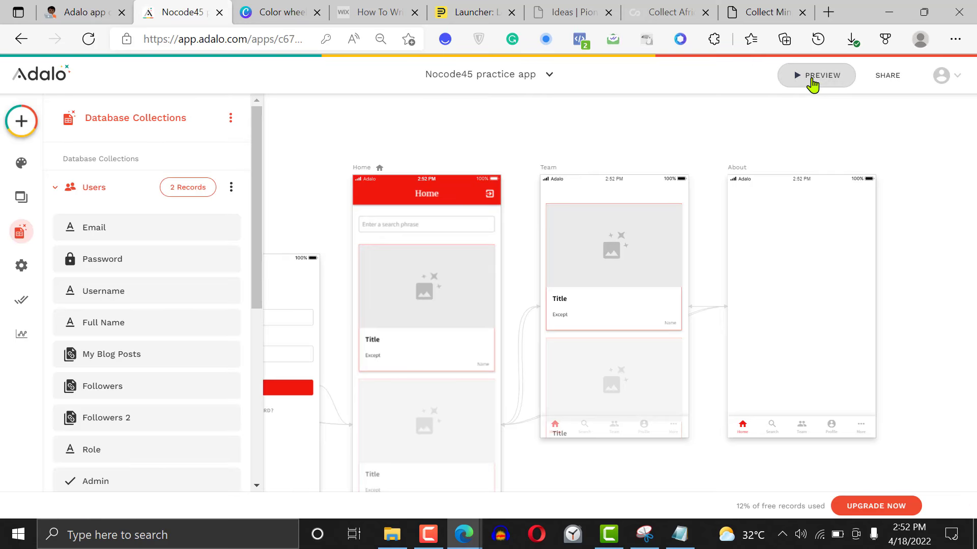
In the app preview, log out and log back in with the admin user's e-mail and account password, then close the preview
{"action": "left_click", "coordinate": [812, 78]}
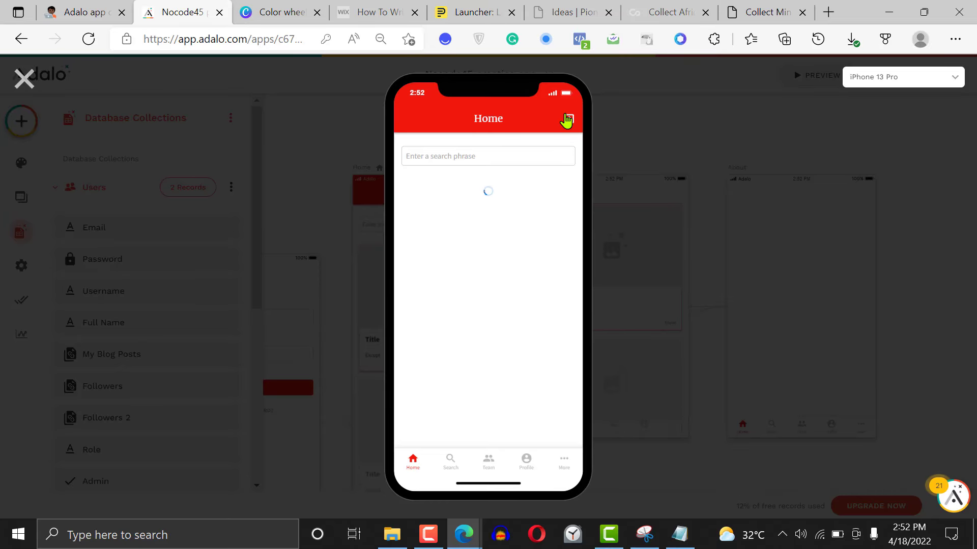
{"action": "left_click", "coordinate": [572, 123]}
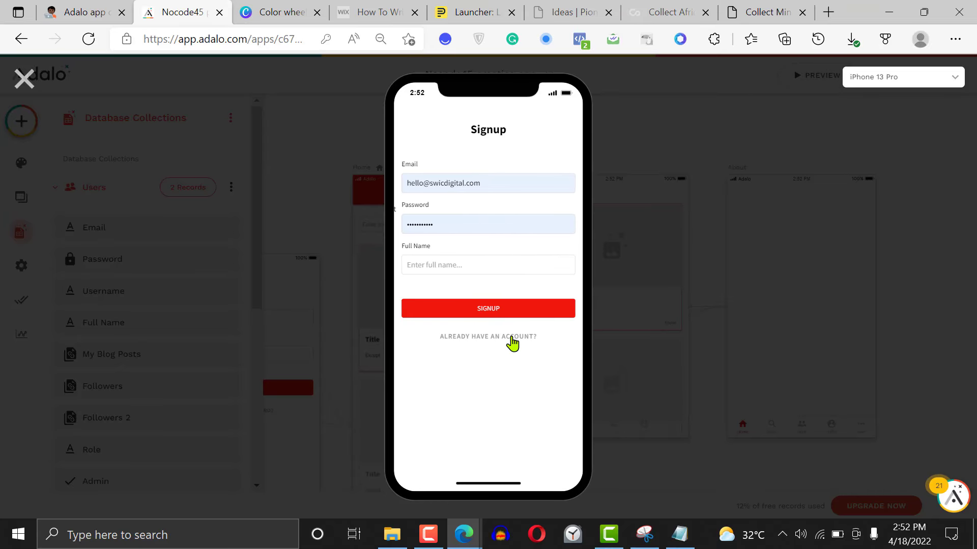
{"action": "left_click", "coordinate": [453, 174]}
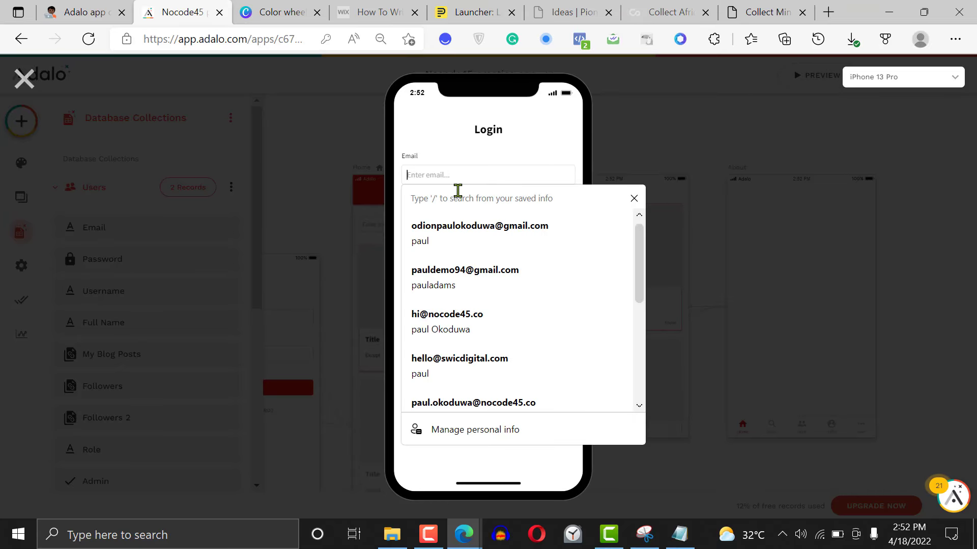
{"action": "scroll", "coordinate": [494, 387], "scroll_direction": "down", "scroll_amount": 1}
{"action": "left_click", "coordinate": [497, 414]}
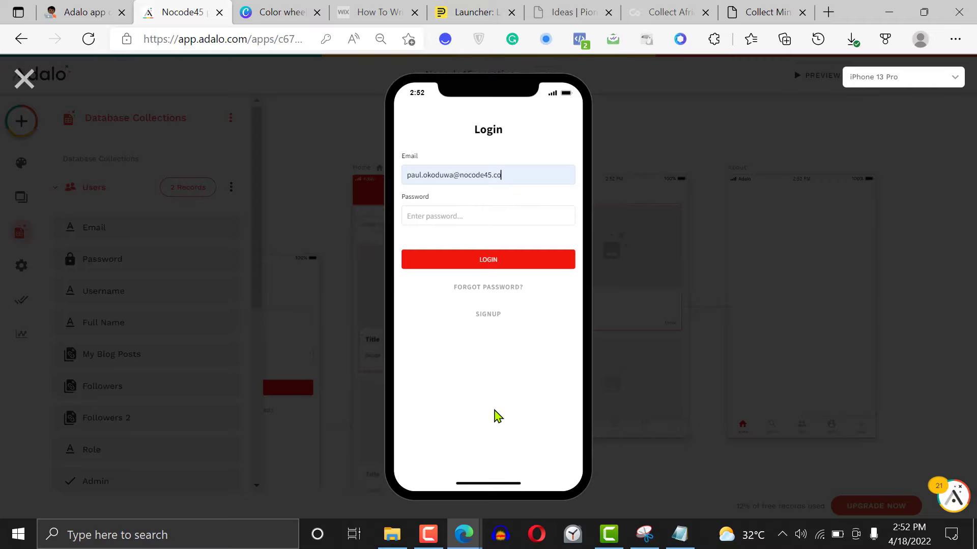
{"action": "left_click", "coordinate": [446, 213]}
{"action": "type", "text": "••"}
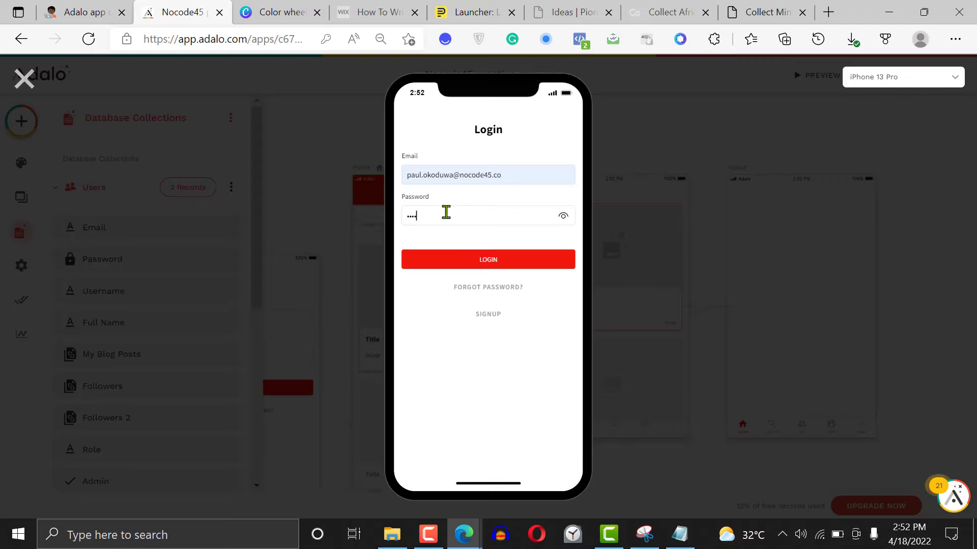
{"action": "left_click", "coordinate": [487, 260]}
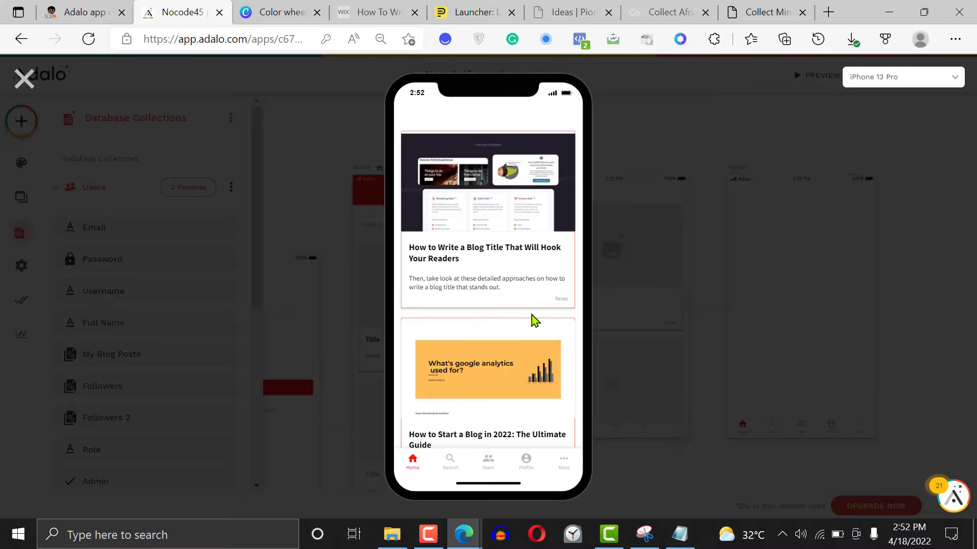
{"action": "left_click", "coordinate": [24, 78]}
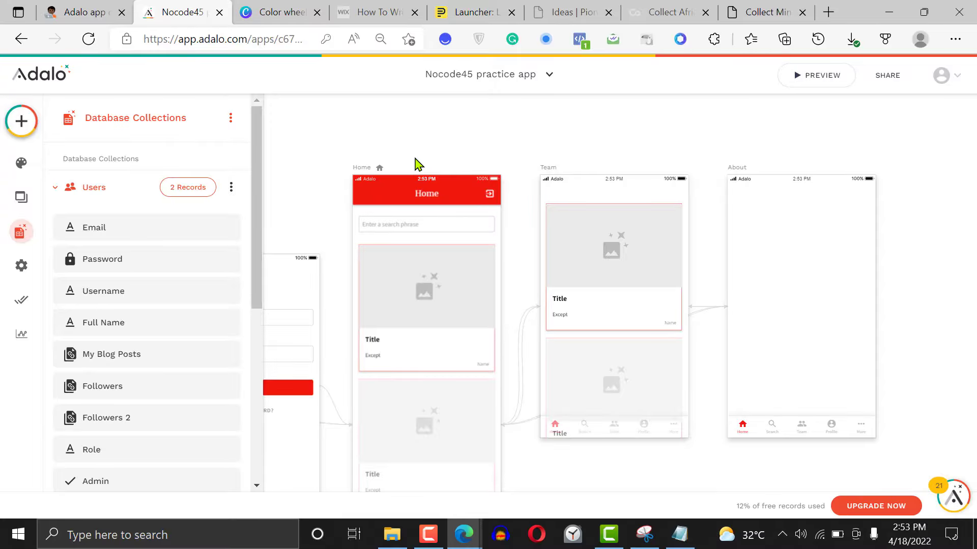
{"action": "mouse_move", "coordinate": [430, 542]}
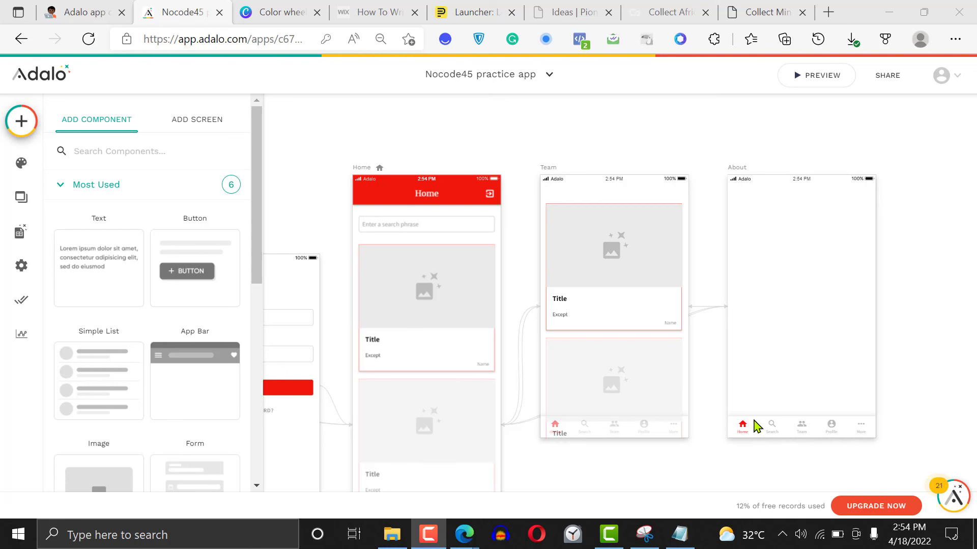
{"action": "left_click", "coordinate": [710, 193]}
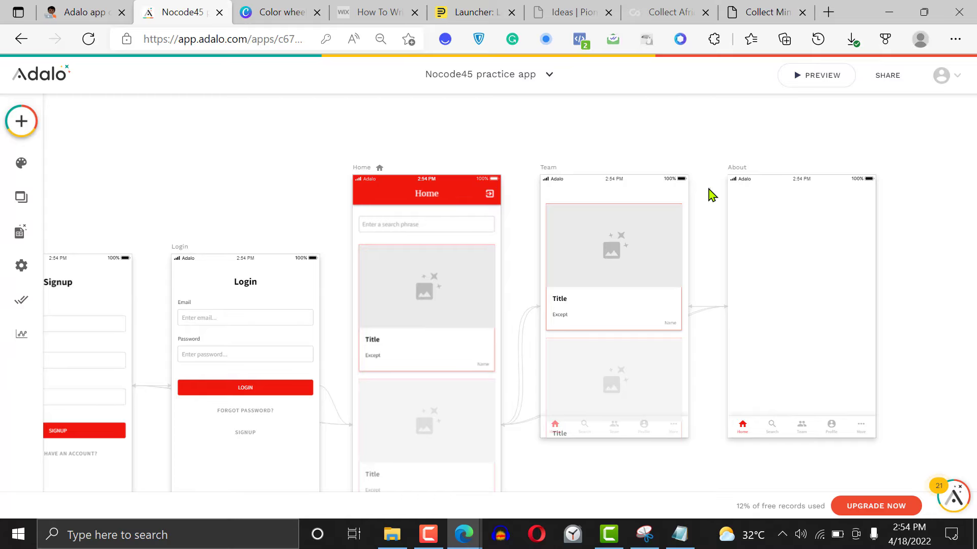
{"action": "scroll", "coordinate": [712, 194], "scroll_direction": "down", "scroll_amount": 1}
{"action": "scroll", "coordinate": [711, 195], "scroll_direction": "right", "scroll_amount": 1}
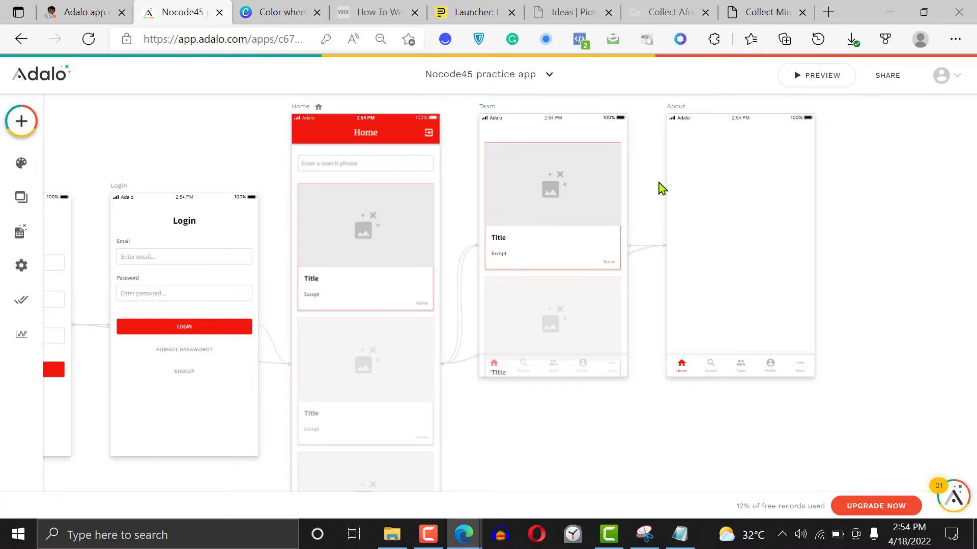
Add a new blank screen named "modal popup" to the app
{"action": "left_click", "coordinate": [31, 119]}
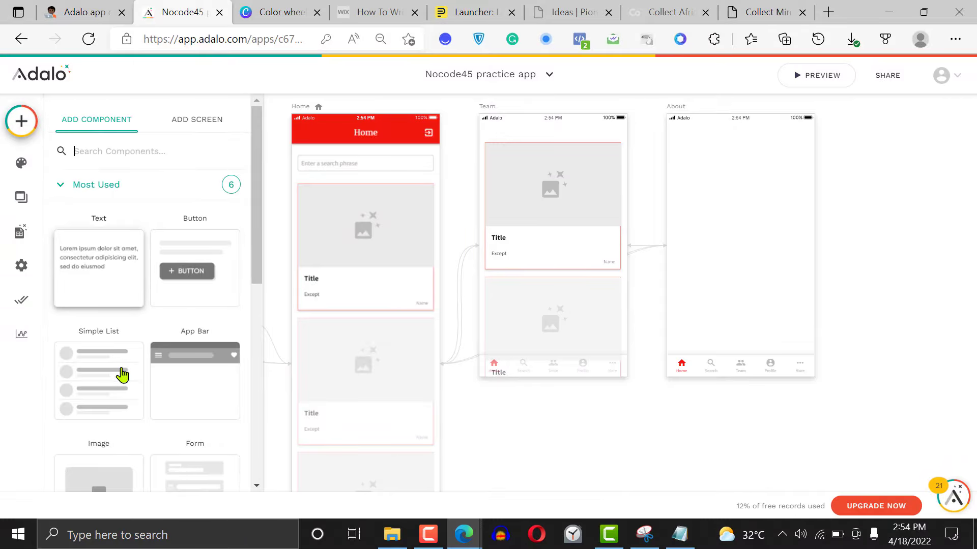
{"action": "left_click", "coordinate": [204, 125]}
{"action": "left_click_drag", "start_coordinate": [257, 231], "coordinate": [254, 355]}
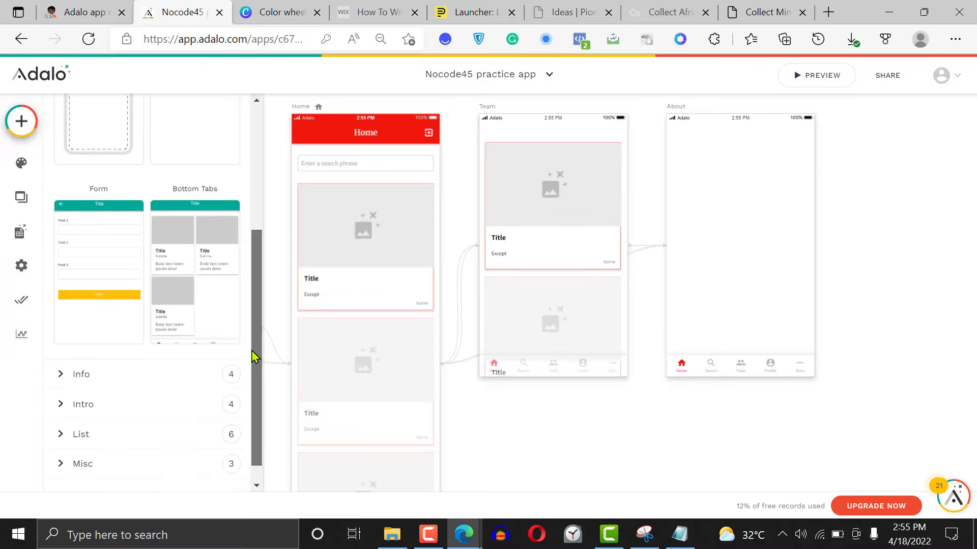
{"action": "left_click", "coordinate": [101, 137]}
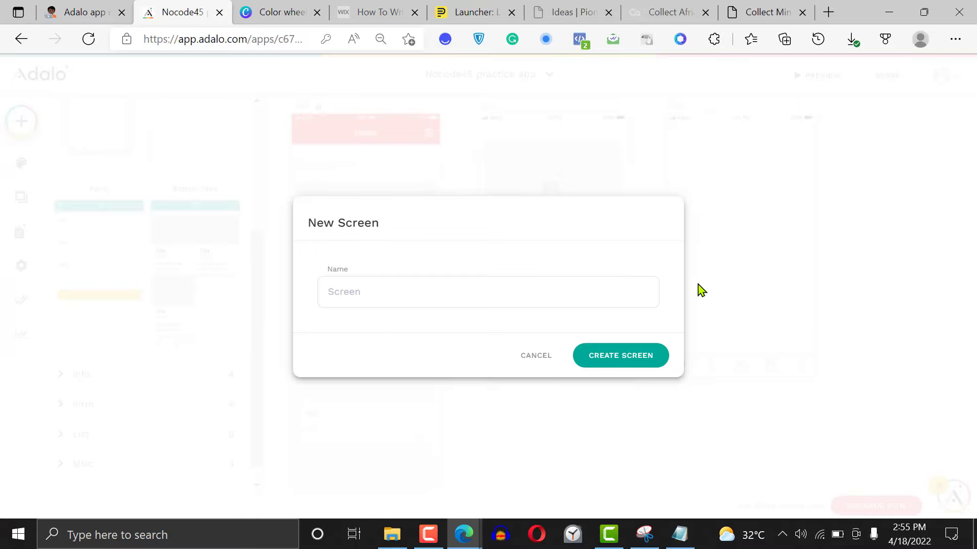
{"action": "type", "text": "modal popup"}
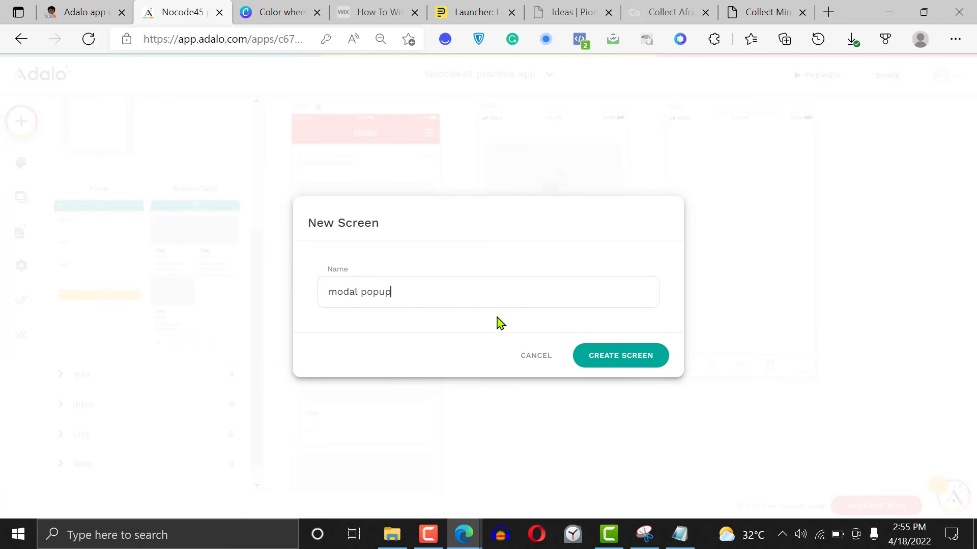
{"action": "left_click", "coordinate": [630, 362]}
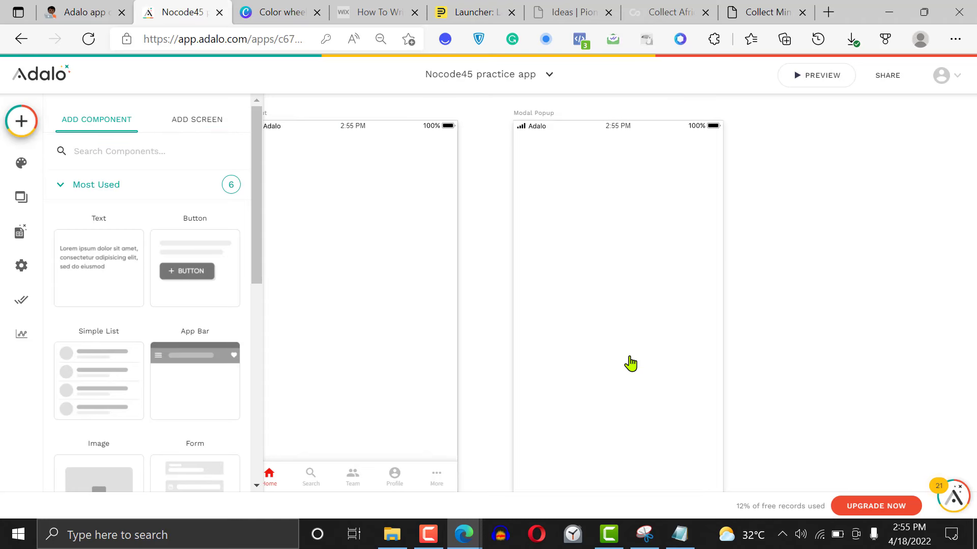
Make the Modal Popup screen's background color transparent by lowering its opacity all the way
{"action": "left_click", "coordinate": [536, 122]}
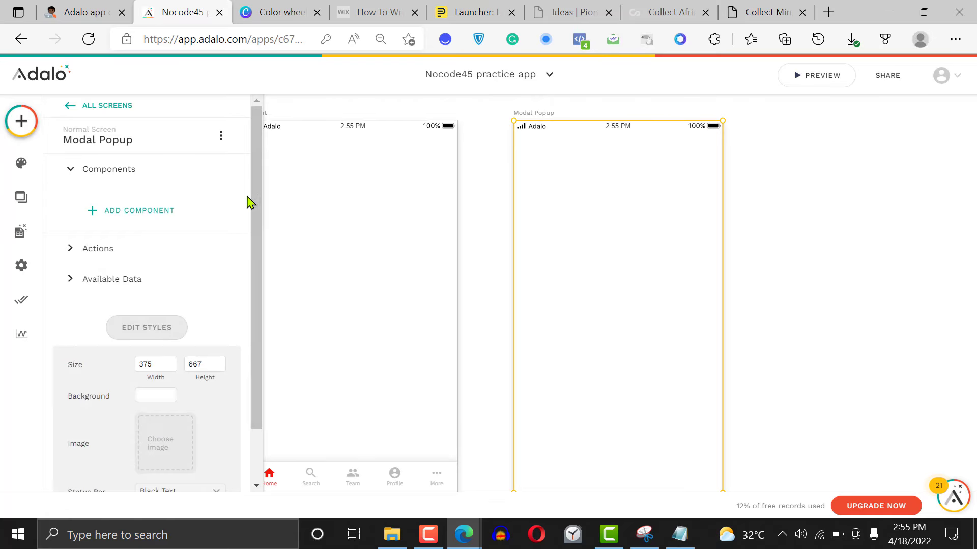
{"action": "left_click_drag", "start_coordinate": [259, 208], "coordinate": [255, 342]}
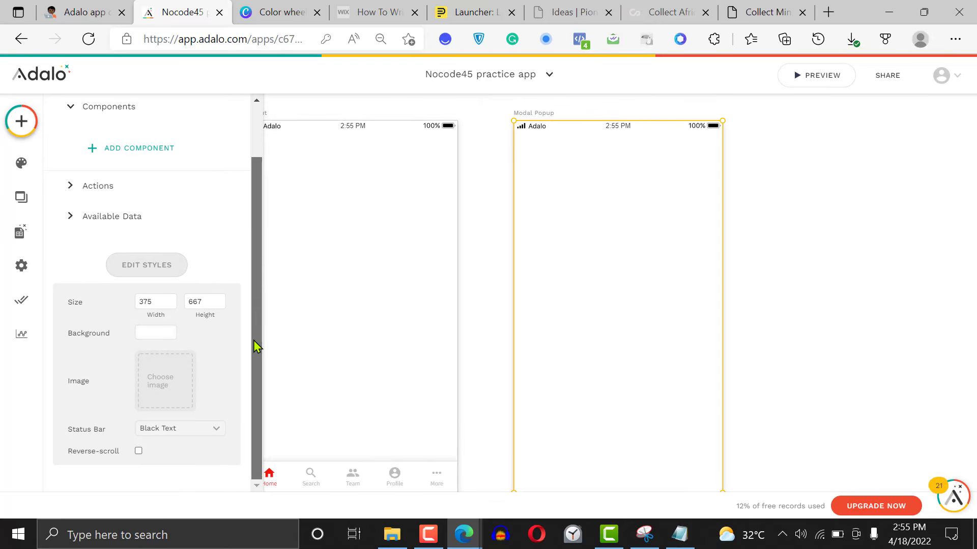
{"action": "left_click", "coordinate": [155, 335]}
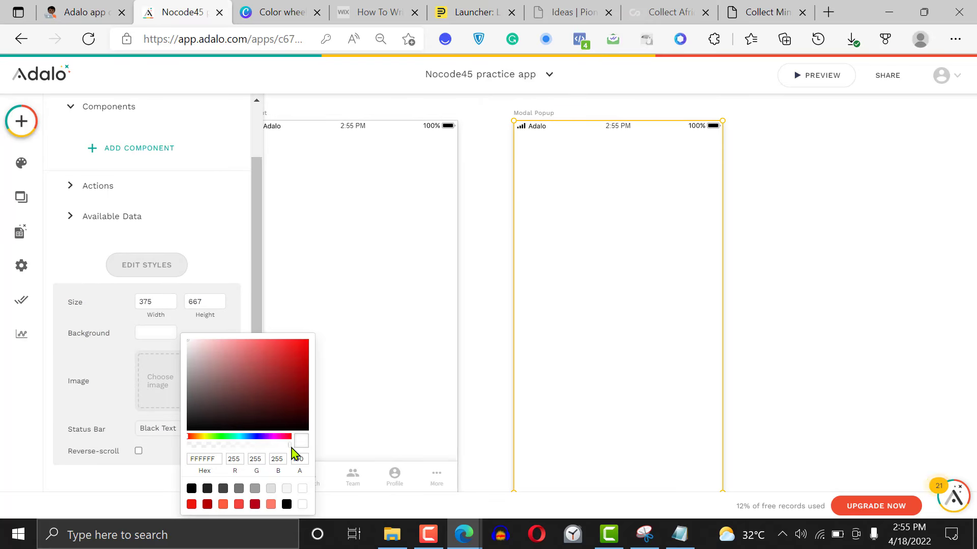
{"action": "left_click_drag", "start_coordinate": [290, 446], "coordinate": [193, 447]}
{"action": "left_click", "coordinate": [763, 256]}
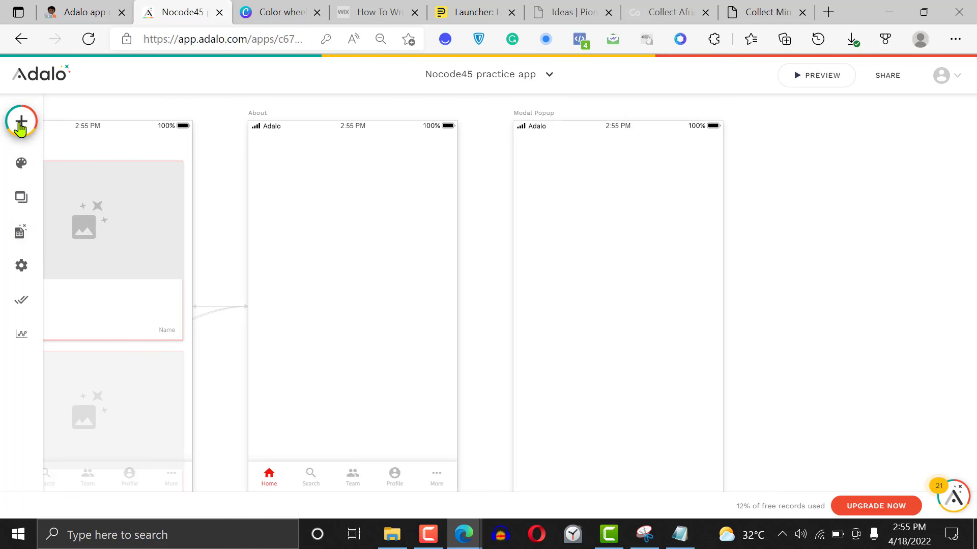
Add a Rectangle from the Simple components to the upper half of the Modal Popup screen
{"action": "left_click", "coordinate": [21, 121]}
{"action": "left_click_drag", "start_coordinate": [257, 212], "coordinate": [235, 351]}
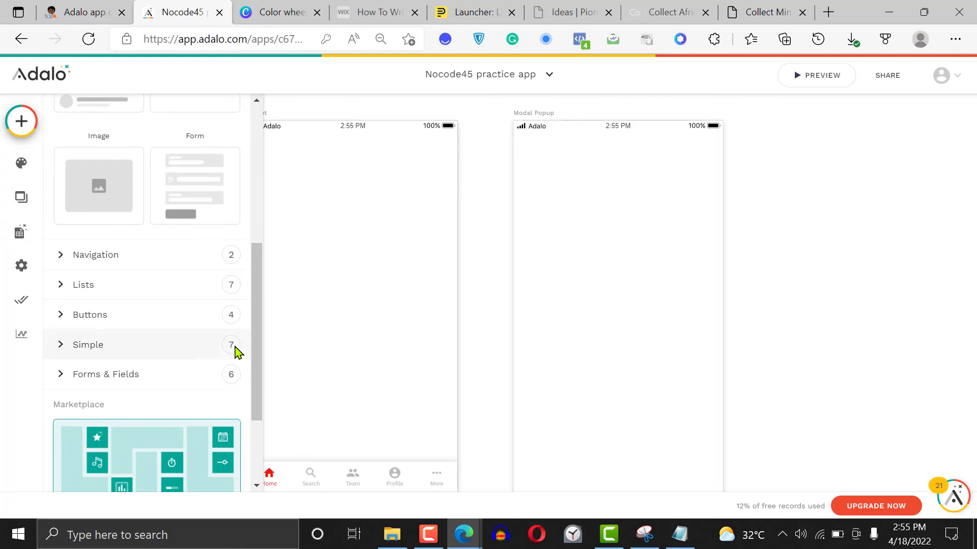
{"action": "left_click", "coordinate": [141, 352]}
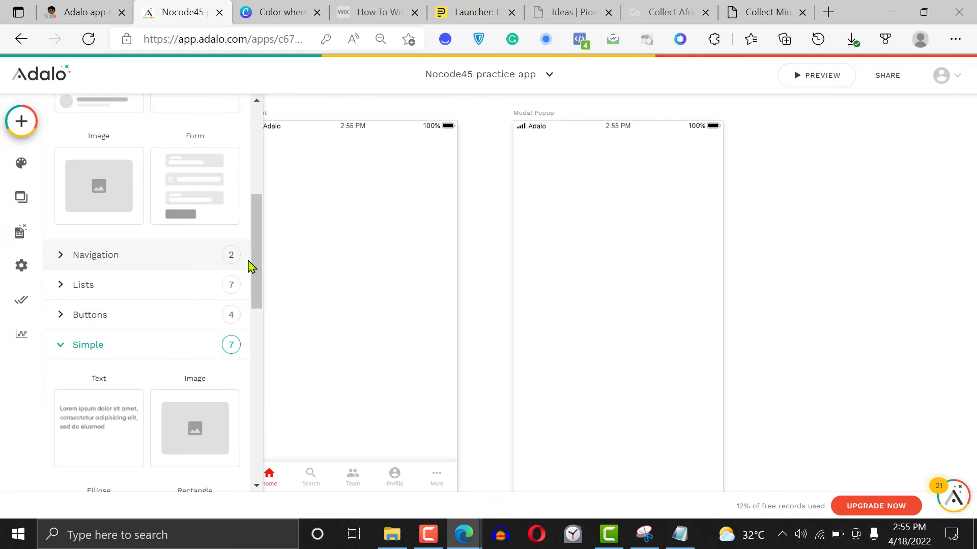
{"action": "left_click_drag", "start_coordinate": [250, 266], "coordinate": [254, 341]}
{"action": "left_click_drag", "start_coordinate": [193, 285], "coordinate": [623, 258]}
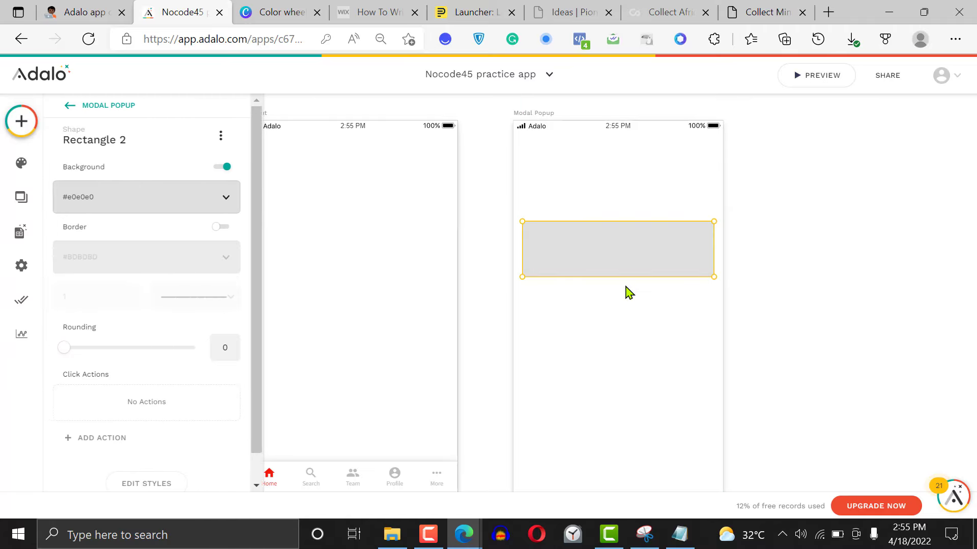
Stretch the rectangle downward to about half as tall as it is wide, and move it slightly lower on the screen
{"action": "left_click_drag", "start_coordinate": [630, 306], "coordinate": [632, 296]}
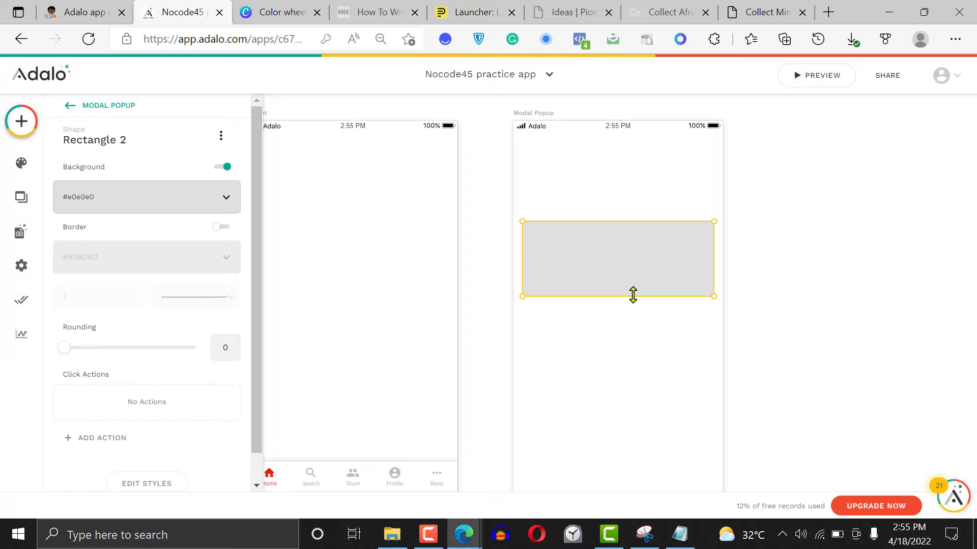
{"action": "left_click_drag", "start_coordinate": [633, 295], "coordinate": [643, 315]}
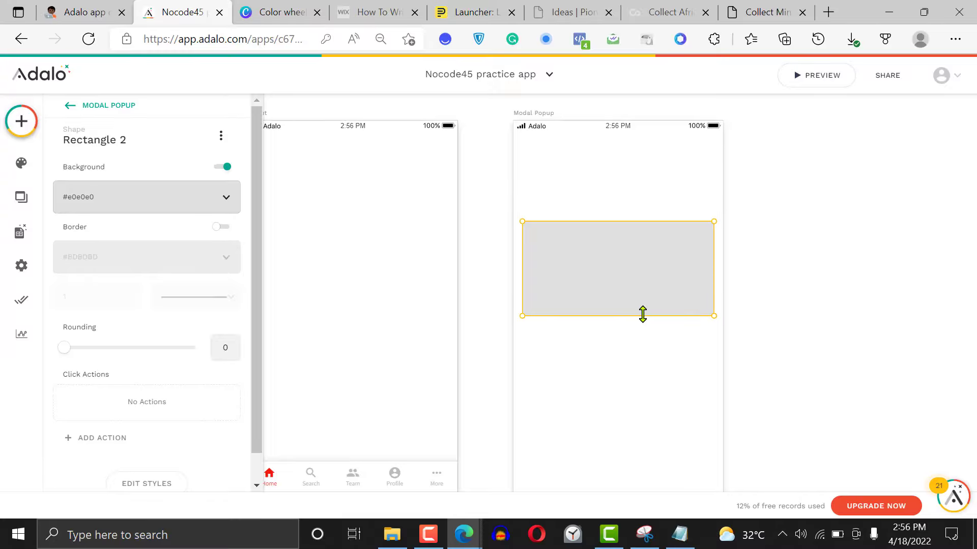
{"action": "left_click_drag", "start_coordinate": [618, 277], "coordinate": [622, 286]}
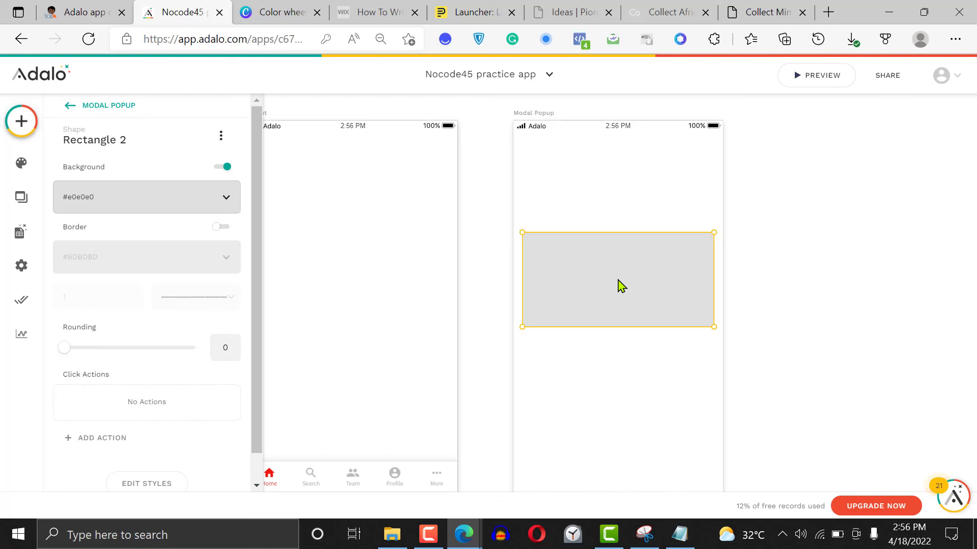
Set the rectangle's background to the red Primary color
{"action": "left_click", "coordinate": [177, 211]}
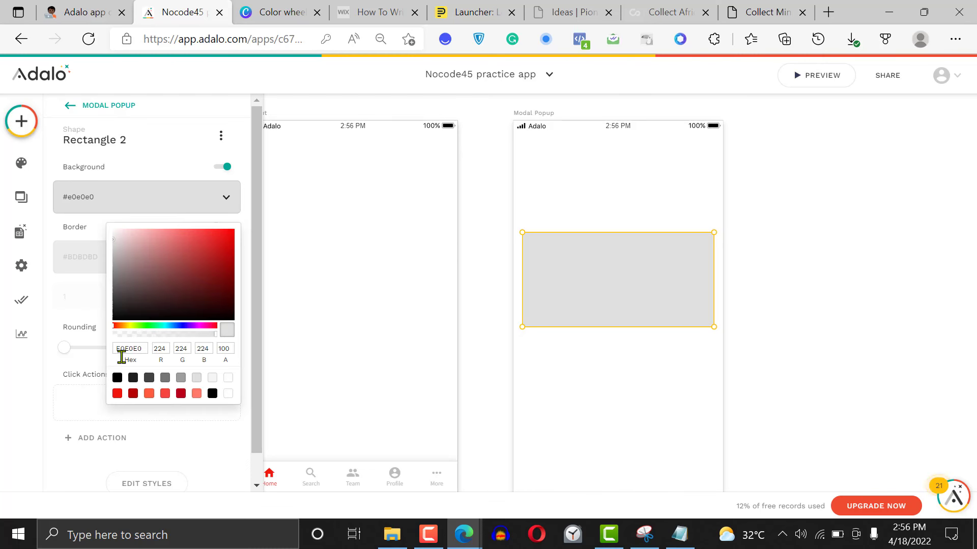
{"action": "left_click", "coordinate": [118, 393]}
{"action": "left_click", "coordinate": [767, 225]}
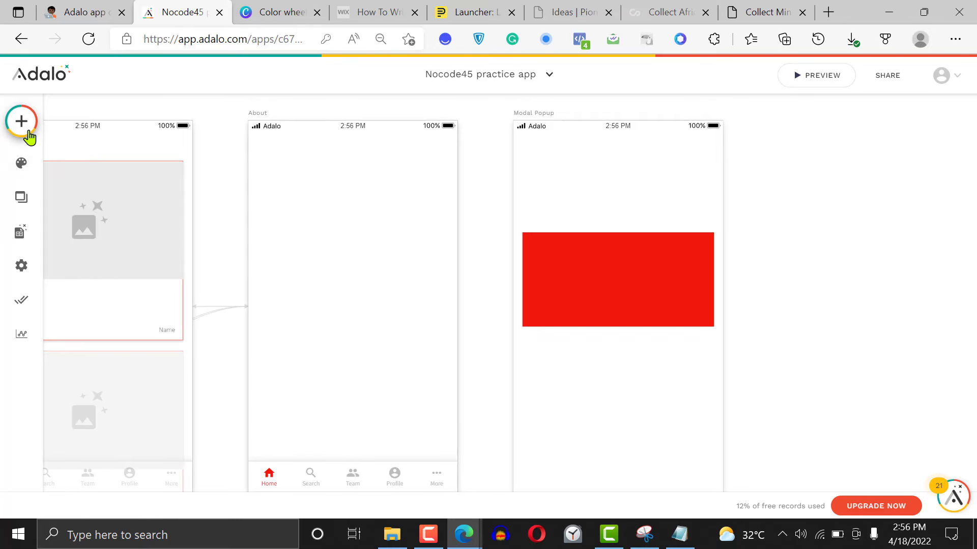
Turn on the rectangle's border and set its corner rounding to 15
{"action": "left_click", "coordinate": [570, 261]}
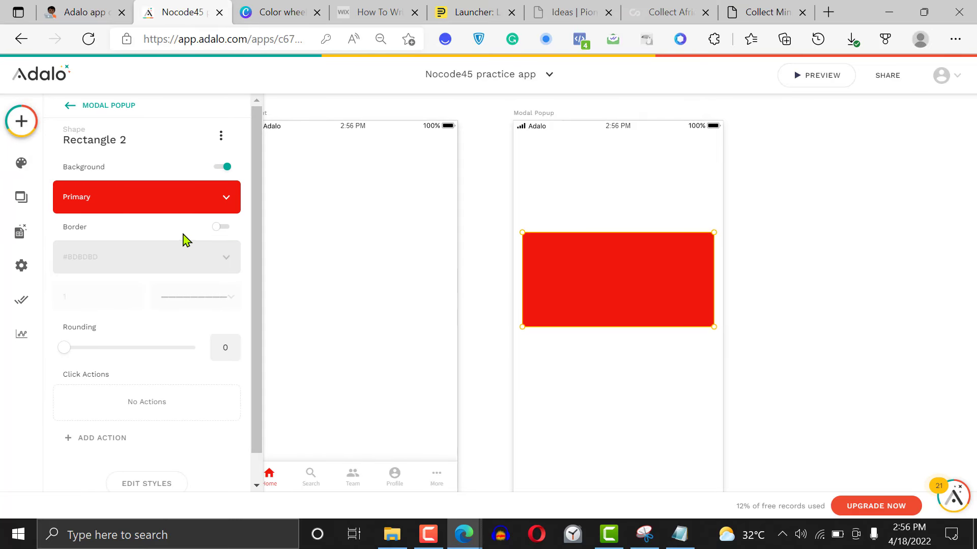
{"action": "left_click", "coordinate": [221, 230]}
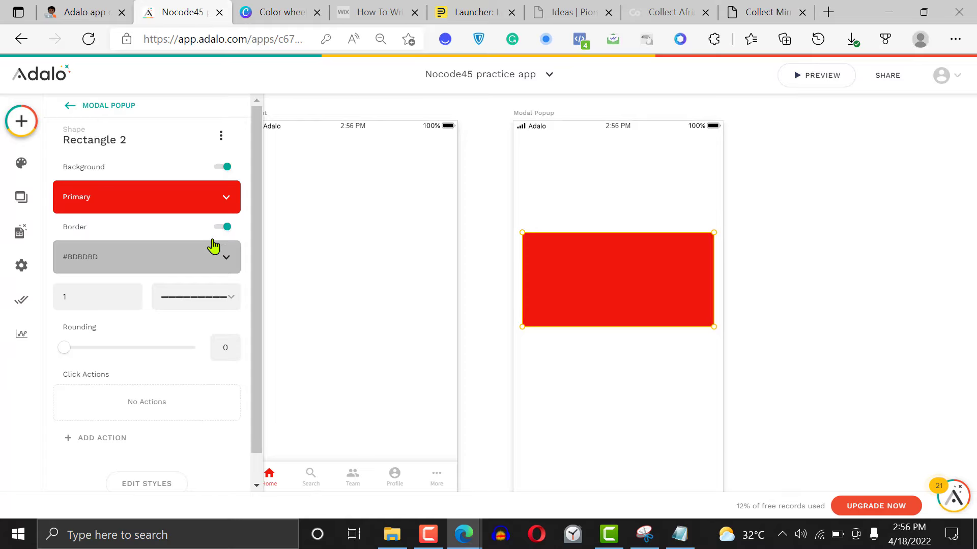
{"action": "left_click_drag", "start_coordinate": [65, 349], "coordinate": [196, 348]}
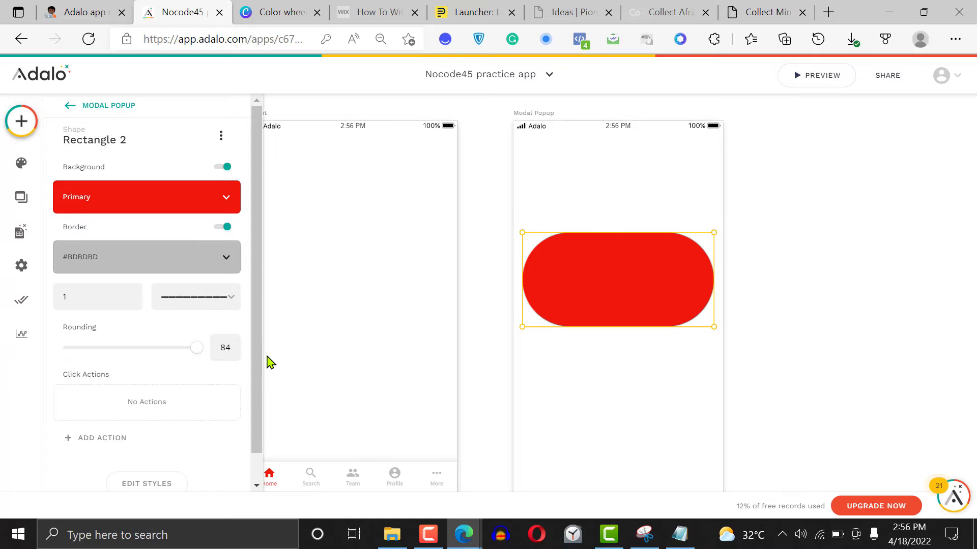
{"action": "left_click_drag", "start_coordinate": [109, 349], "coordinate": [91, 355]}
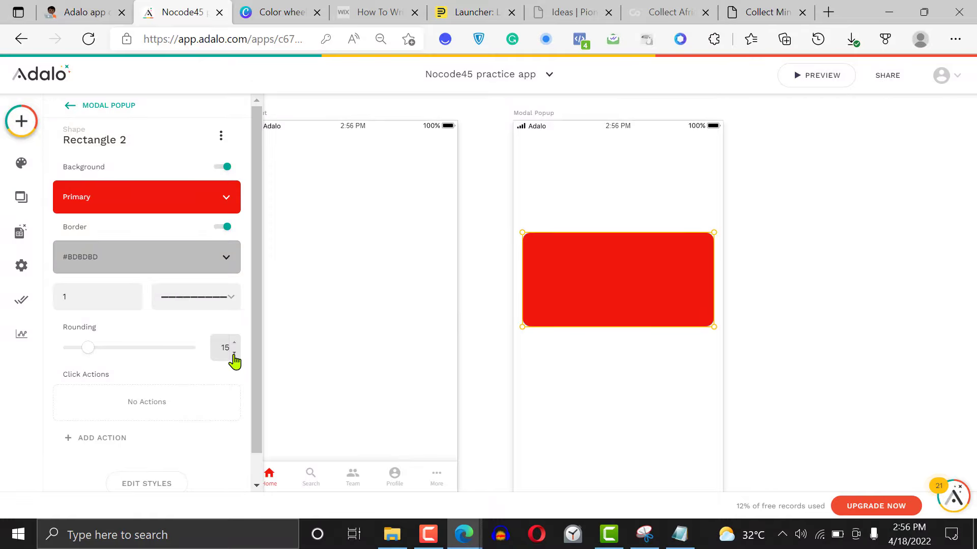
{"action": "left_click", "coordinate": [823, 304]}
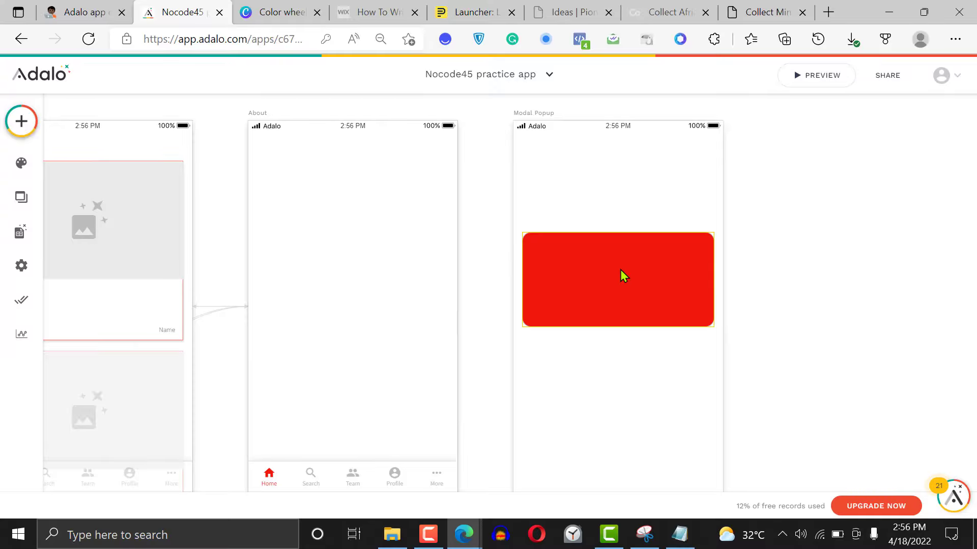
Add a Button near the lower edge of the red rectangle and set its color to the white Default Background
{"action": "left_click", "coordinate": [19, 122]}
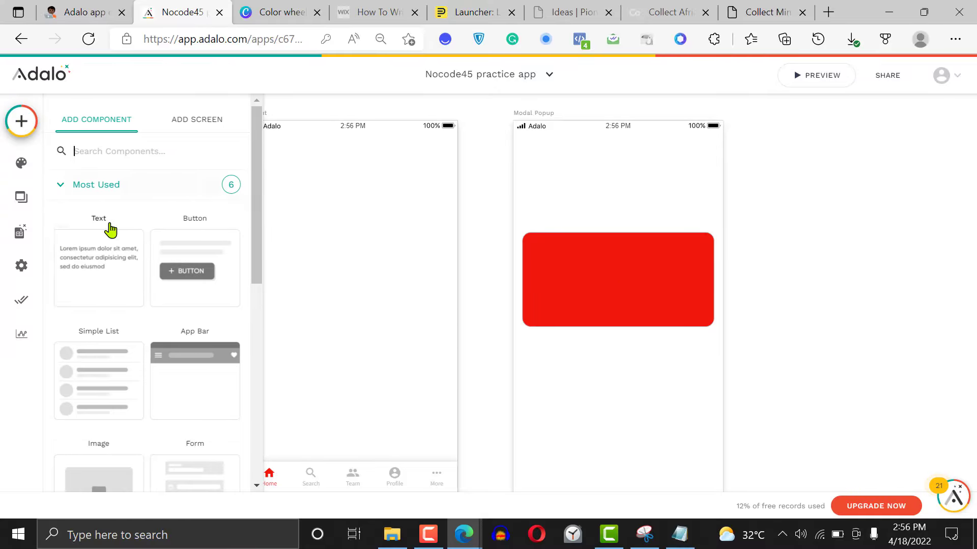
{"action": "left_click_drag", "start_coordinate": [203, 275], "coordinate": [619, 306]}
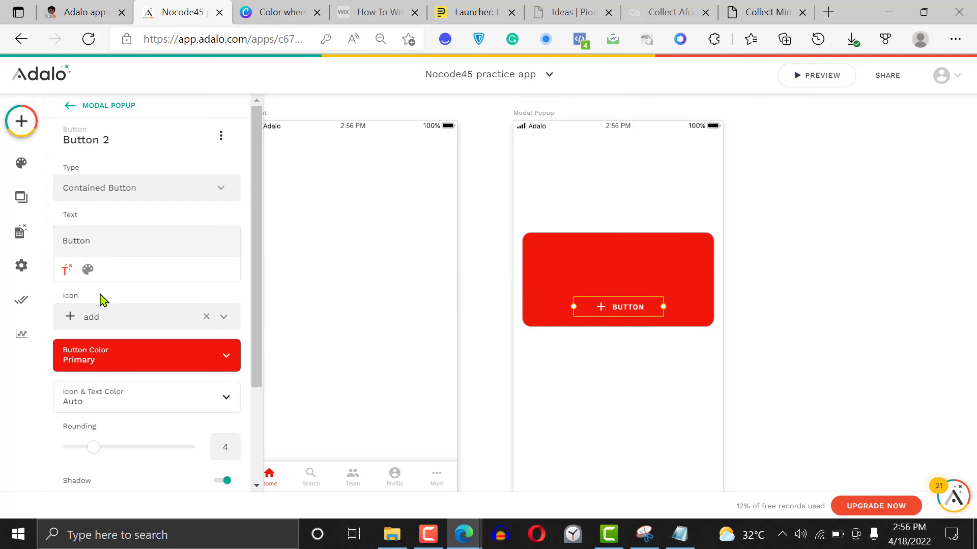
{"action": "left_click", "coordinate": [115, 359]}
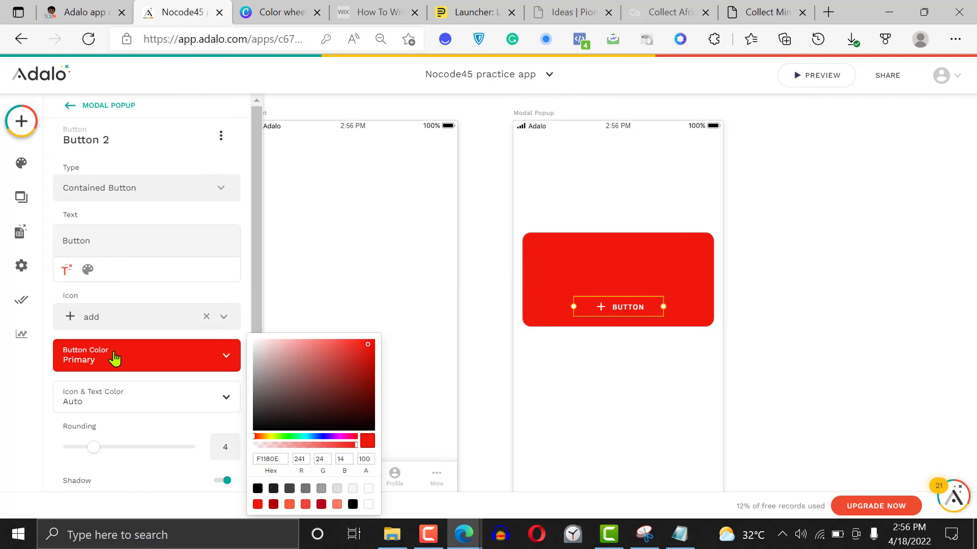
{"action": "left_click_drag", "start_coordinate": [239, 339], "coordinate": [236, 338]}
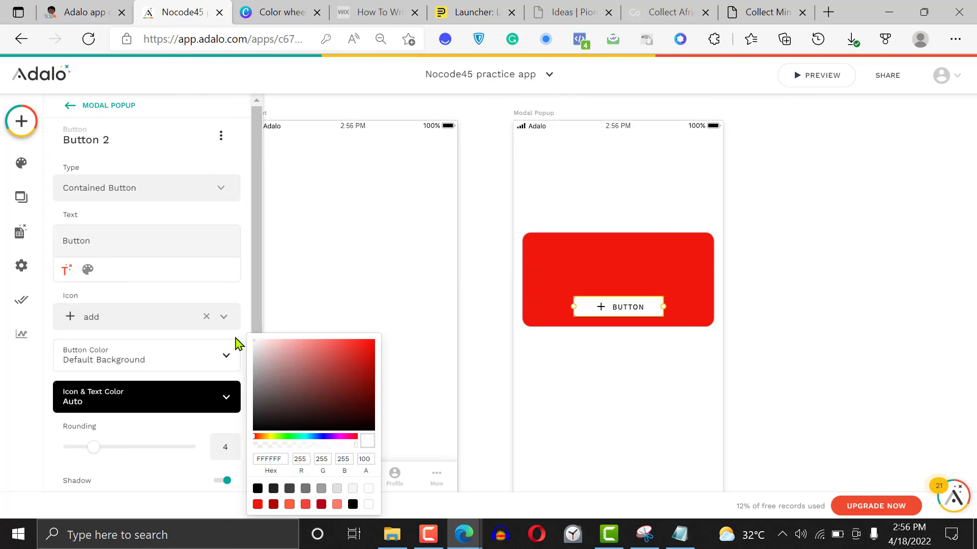
{"action": "left_click", "coordinate": [901, 288]}
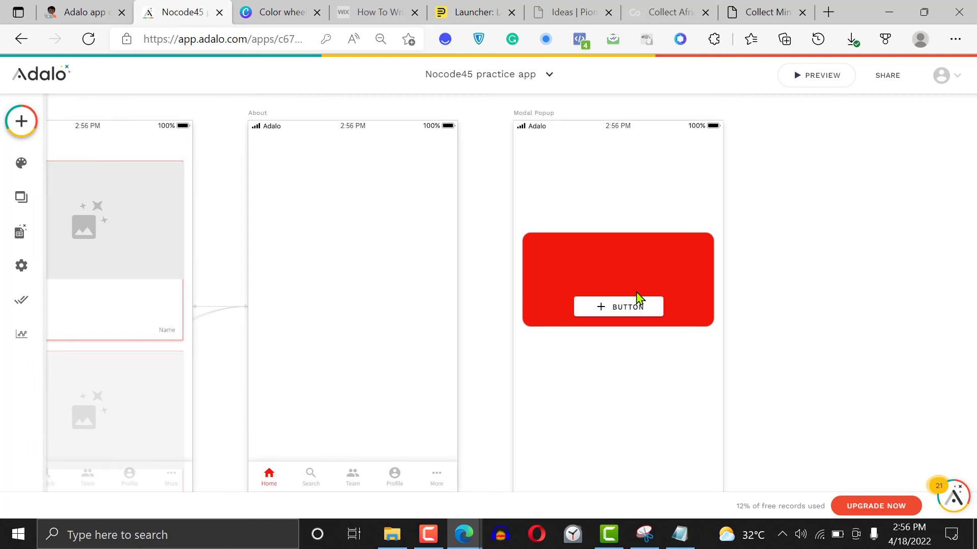
{"action": "left_click", "coordinate": [612, 310]}
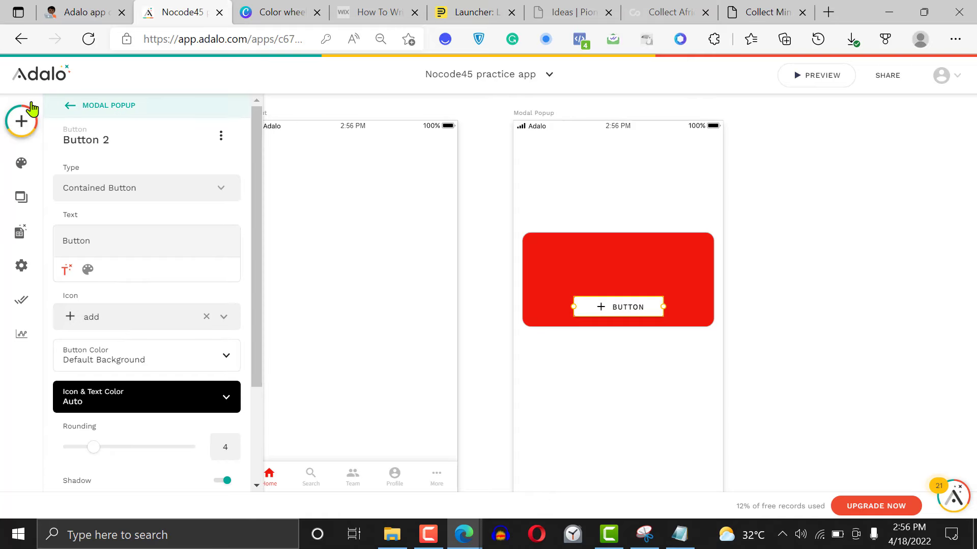
Add an Icon component in the red rectangle's upper-right corner and change its symbol to clear
{"action": "left_click", "coordinate": [22, 121]}
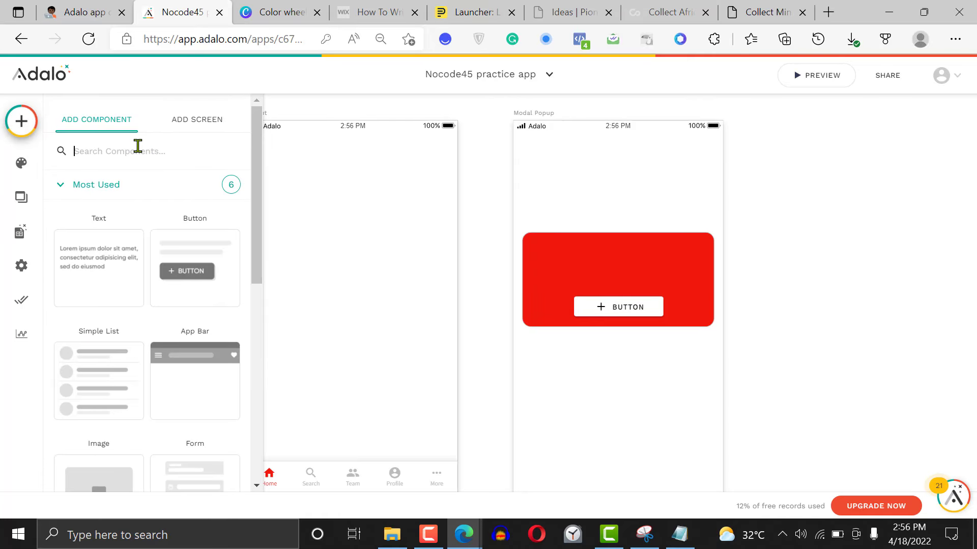
{"action": "type", "text": "icon"}
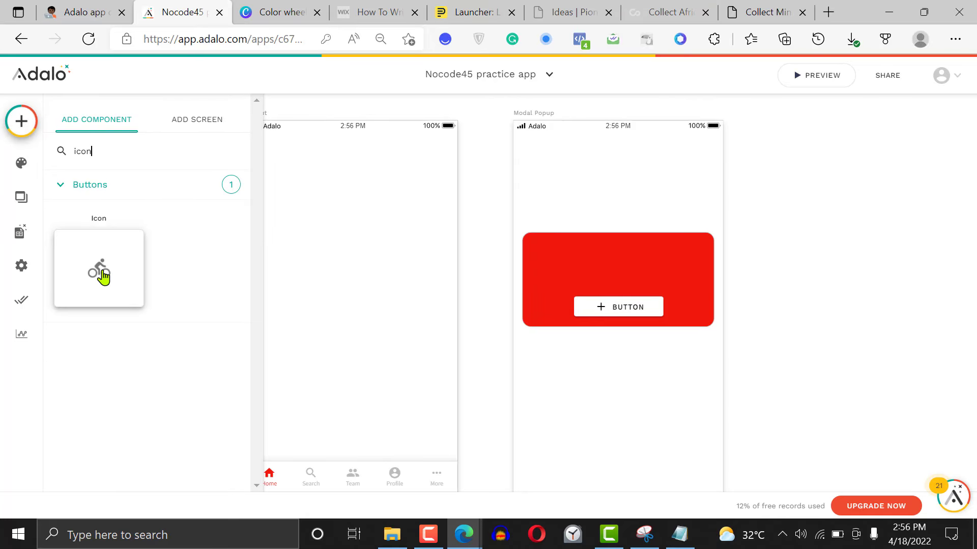
{"action": "left_click_drag", "start_coordinate": [103, 276], "coordinate": [703, 245]}
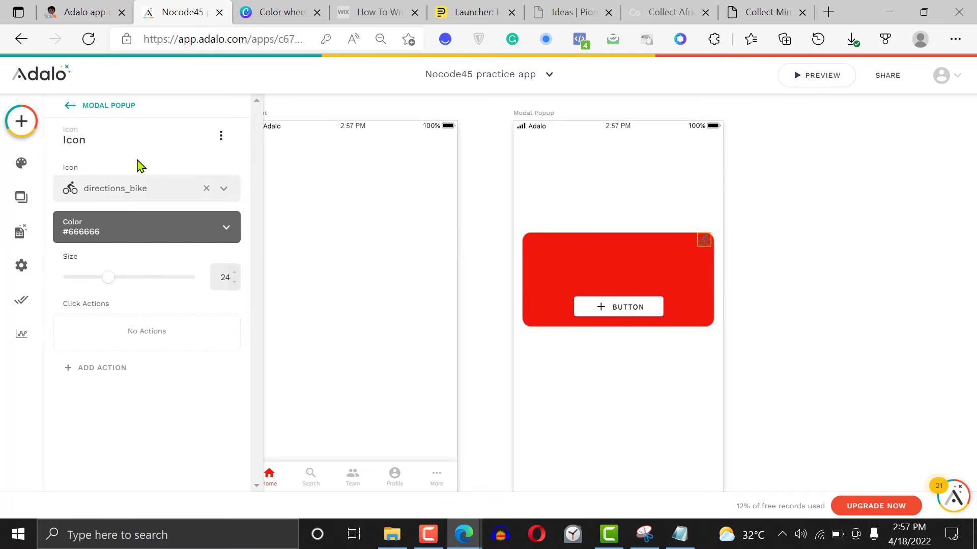
{"action": "left_click", "coordinate": [139, 188]}
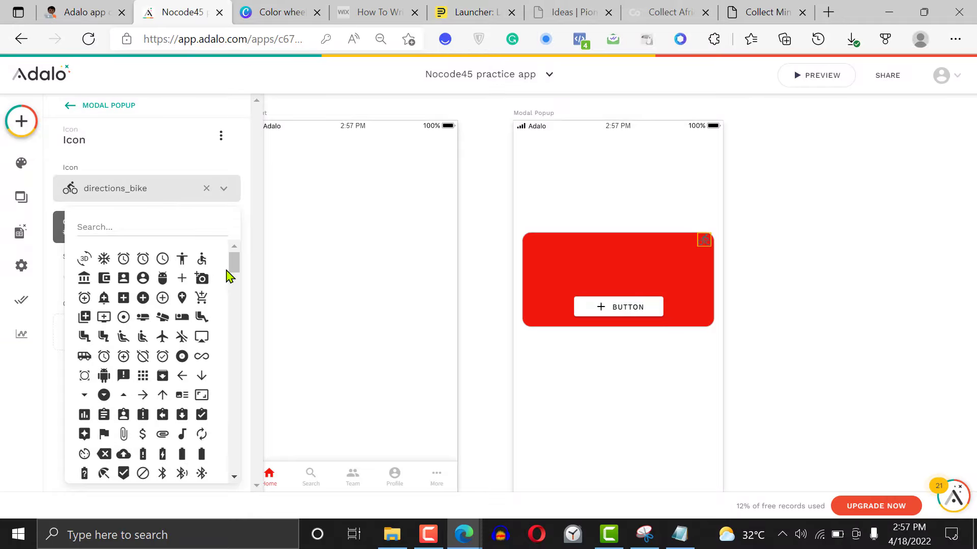
{"action": "scroll", "coordinate": [236, 275], "scroll_direction": "down", "scroll_amount": 2}
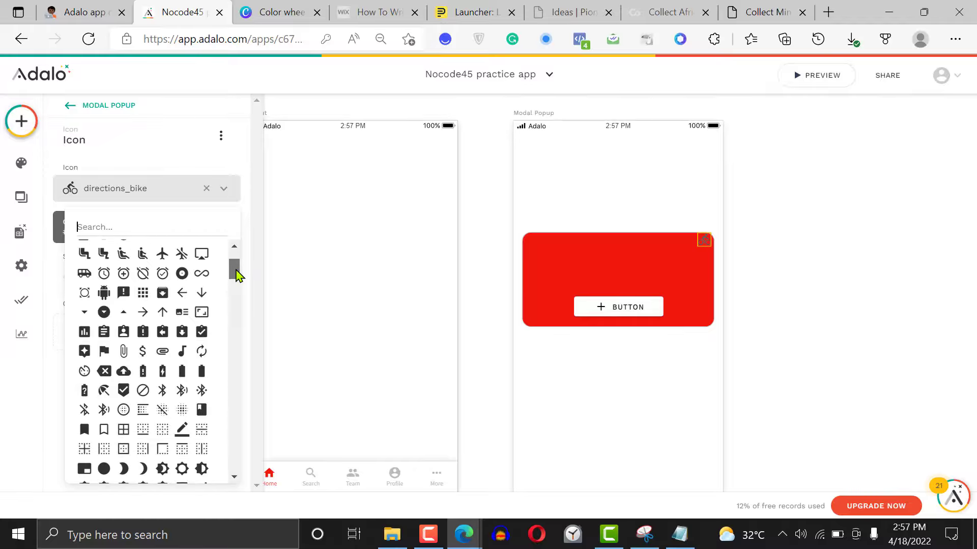
{"action": "left_click_drag", "start_coordinate": [235, 275], "coordinate": [233, 301]}
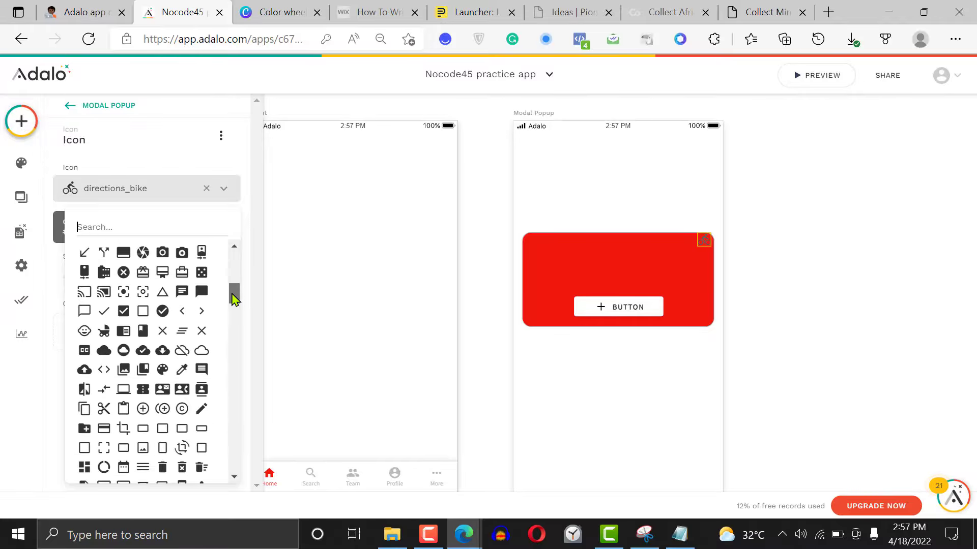
{"action": "left_click", "coordinate": [164, 331]}
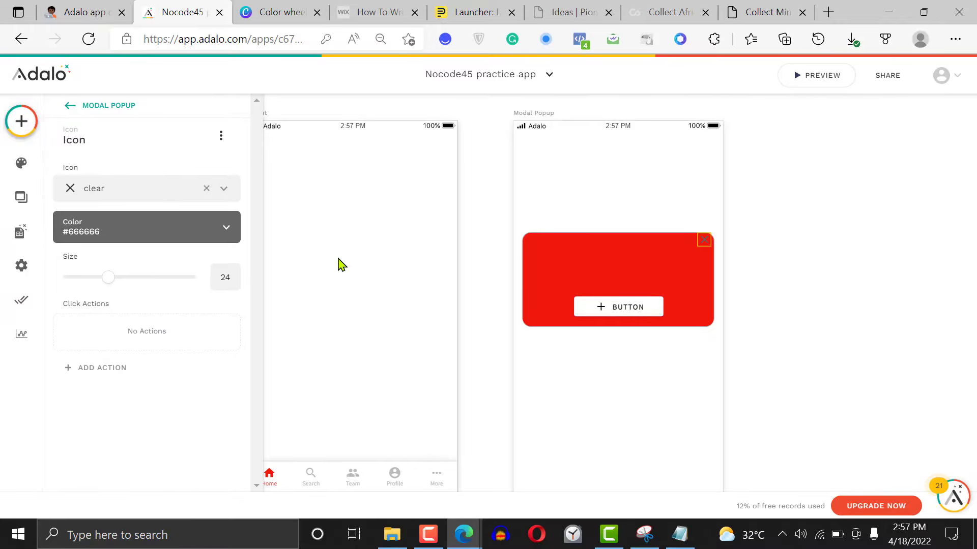
Set the clear icon's color to the near-white #fbfbfb
{"action": "left_click", "coordinate": [124, 236]}
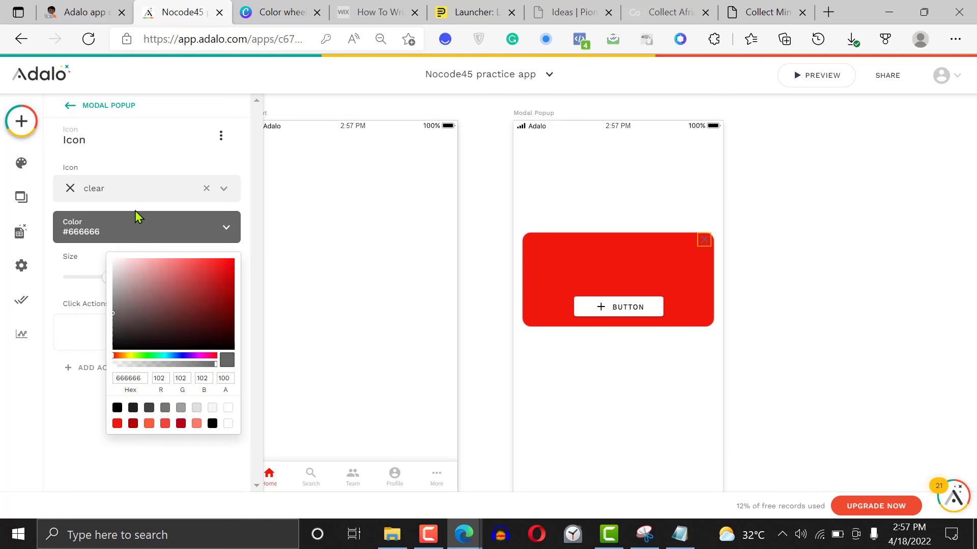
{"action": "left_click", "coordinate": [133, 223]}
{"action": "left_click", "coordinate": [131, 227]}
{"action": "left_click_drag", "start_coordinate": [101, 262], "coordinate": [97, 262]}
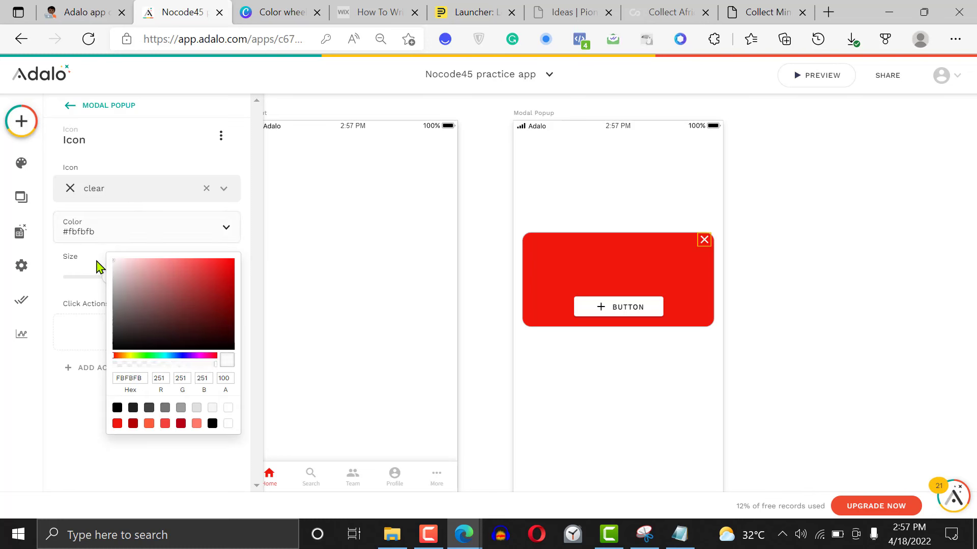
{"action": "left_click", "coordinate": [802, 209]}
{"action": "left_click", "coordinate": [709, 243]}
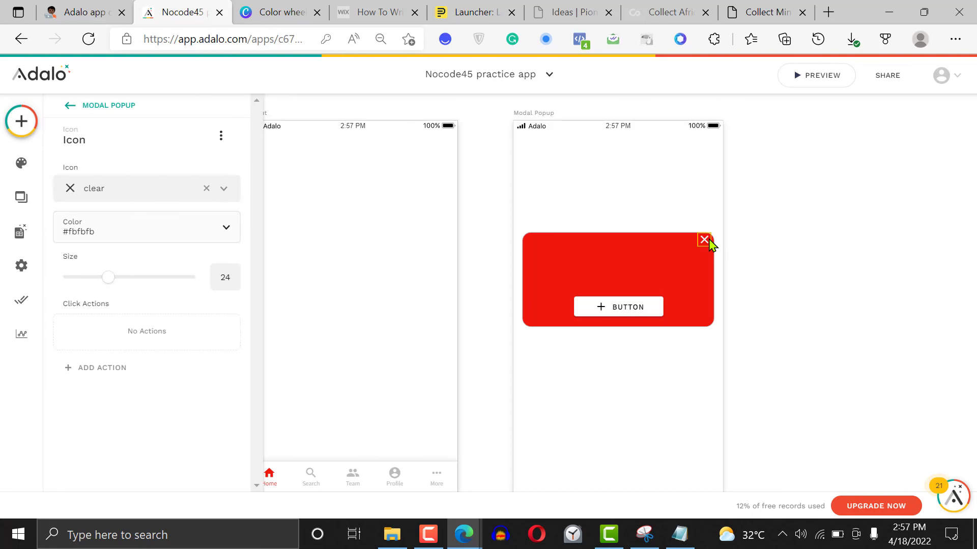
{"action": "left_click", "coordinate": [794, 264]}
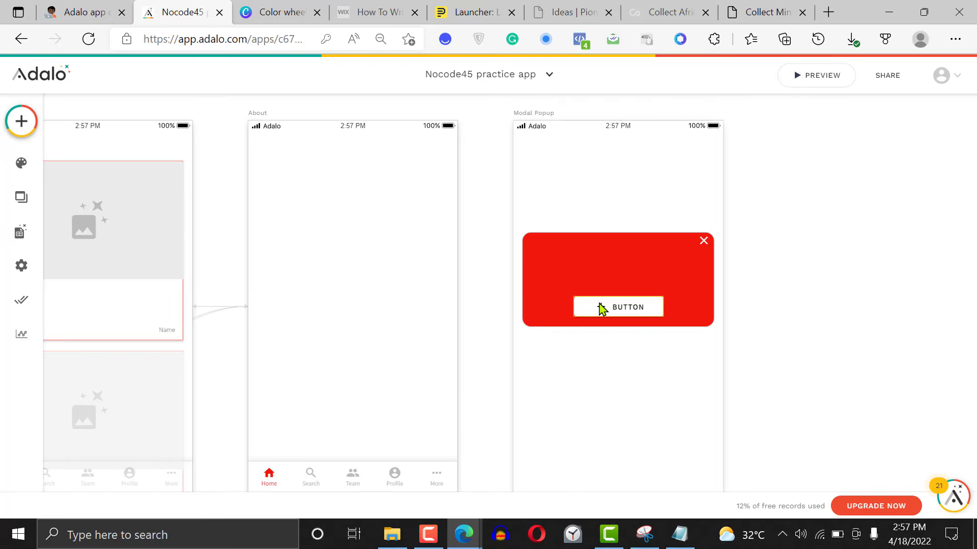
Group the red rectangle and the button on the Modal Popup screen
{"action": "left_click_drag", "start_coordinate": [499, 205], "coordinate": [638, 331]}
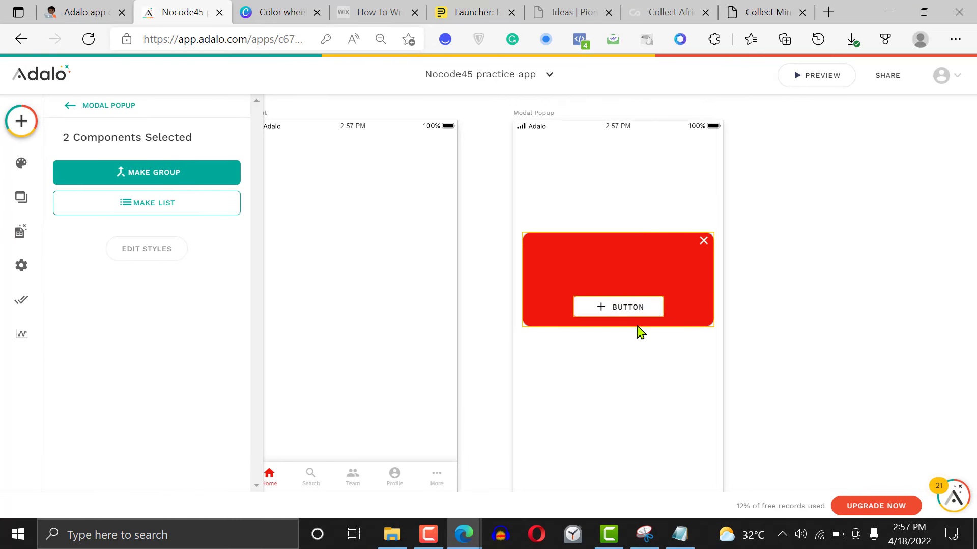
{"action": "left_click", "coordinate": [145, 175]}
{"action": "mouse_move", "coordinate": [646, 262]}
{"action": "left_mouse_down"}
{"action": "mouse_move", "coordinate": [650, 318]}
{"action": "mouse_move", "coordinate": [655, 228]}
{"action": "mouse_move", "coordinate": [645, 271]}
{"action": "mouse_move", "coordinate": [654, 276]}
{"action": "mouse_move", "coordinate": [648, 261]}
{"action": "left_mouse_up"}
{"action": "left_click", "coordinate": [850, 224]}
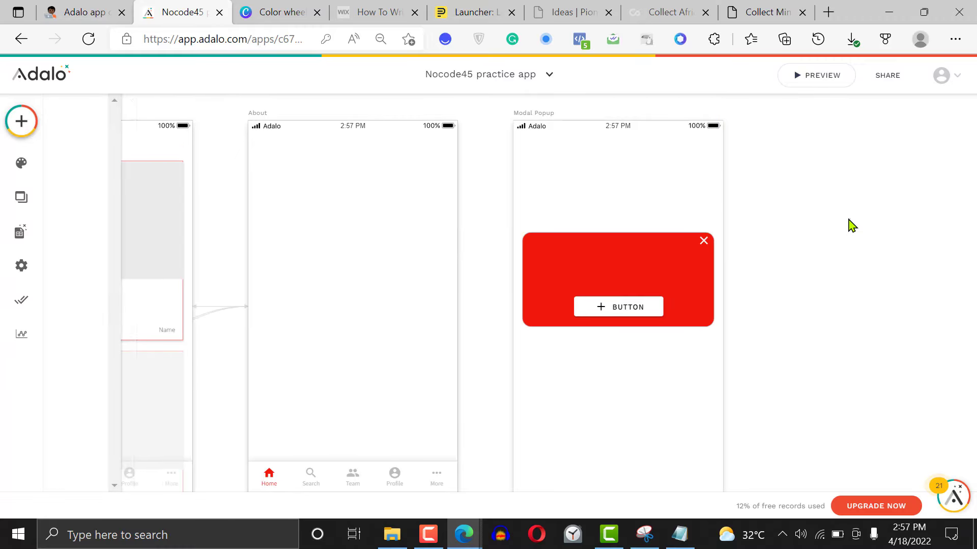
Group the close icon with the rectangle-and-button group and move the combined card slightly lower on the Modal Popup screen
{"action": "left_click", "coordinate": [704, 240]}
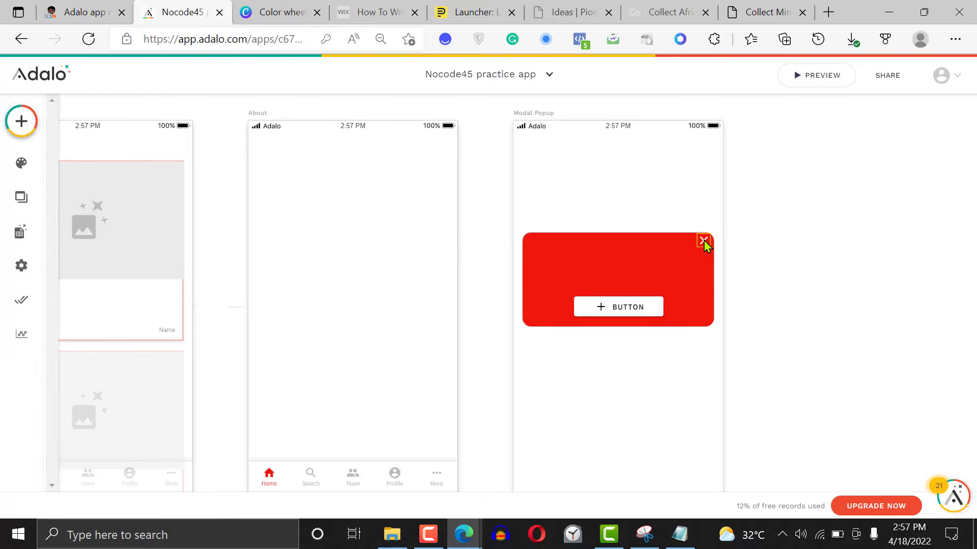
{"action": "left_click", "coordinate": [650, 258]}
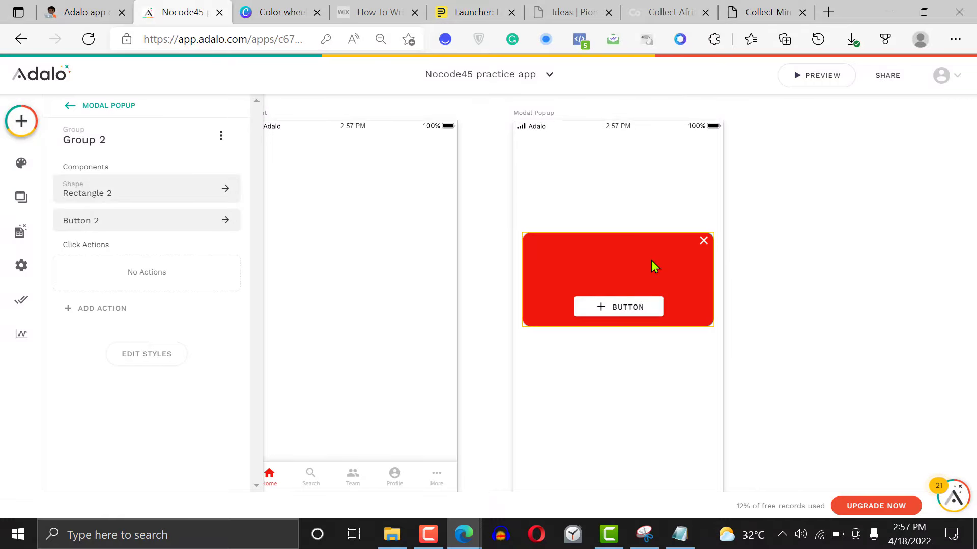
{"action": "left_click_drag", "start_coordinate": [830, 188], "coordinate": [663, 304]}
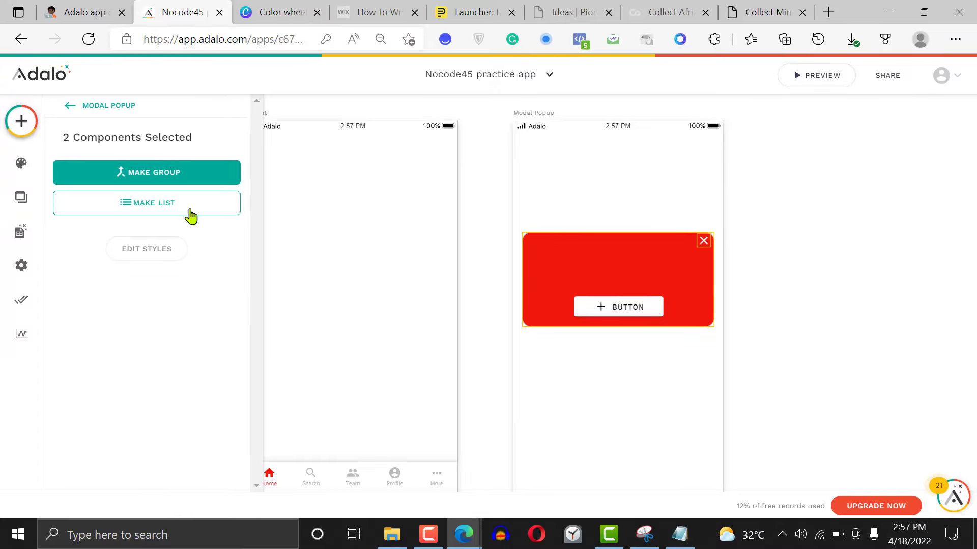
{"action": "left_click", "coordinate": [173, 182]}
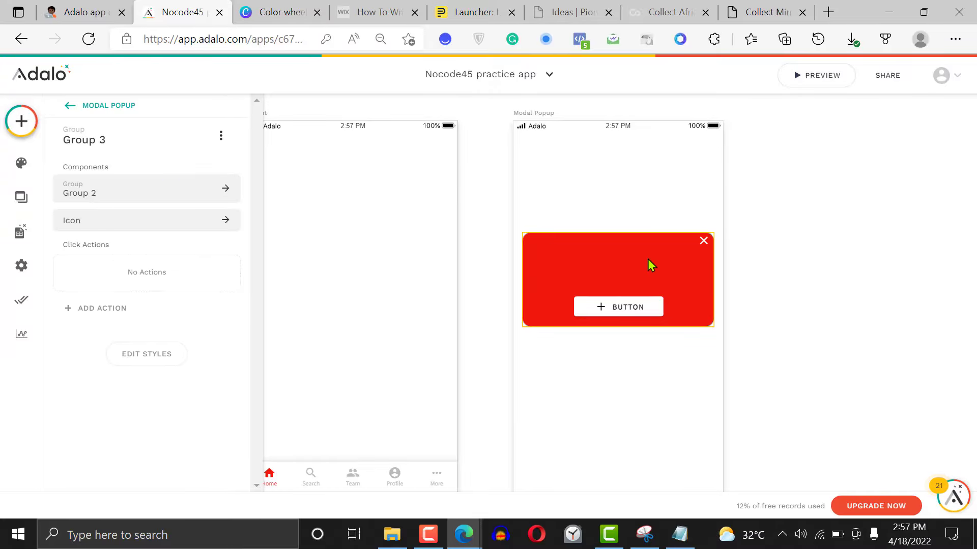
{"action": "left_click_drag", "start_coordinate": [708, 246], "coordinate": [680, 288]}
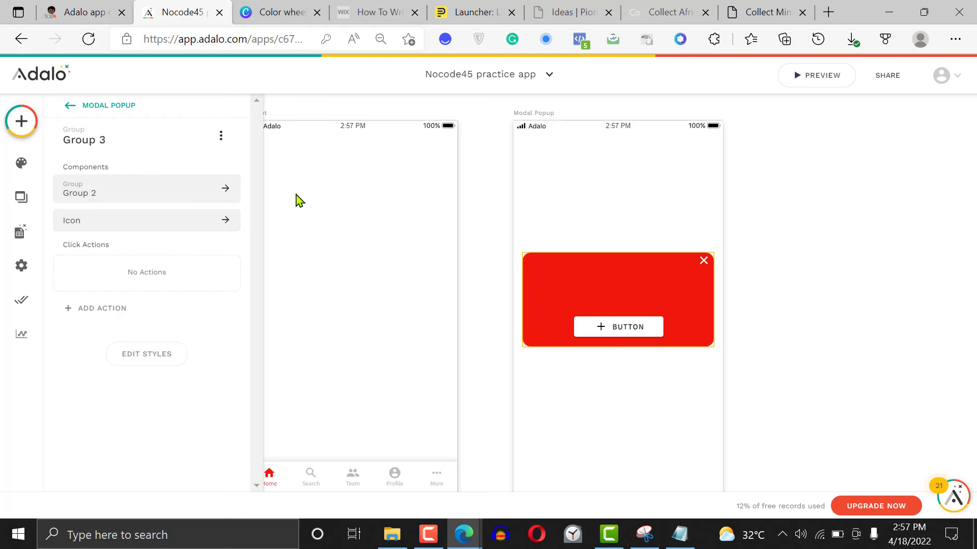
Add a Text component above the button in the red card and narrow it to fit inside the card
{"action": "left_click", "coordinate": [22, 121]}
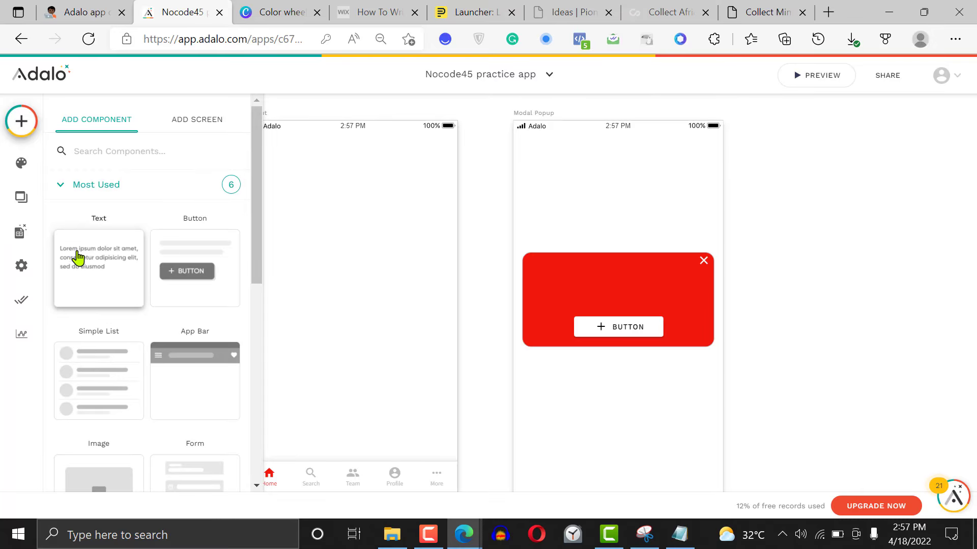
{"action": "left_click_drag", "start_coordinate": [77, 258], "coordinate": [567, 287]}
{"action": "left_click_drag", "start_coordinate": [731, 286], "coordinate": [697, 241]}
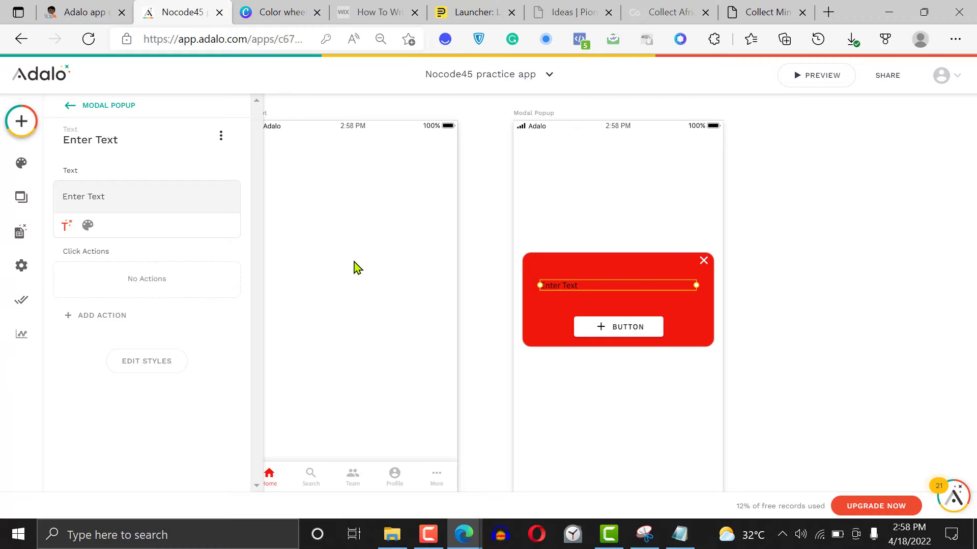
Center-align the new text in the red card and set its color to white
{"action": "left_click", "coordinate": [87, 225]}
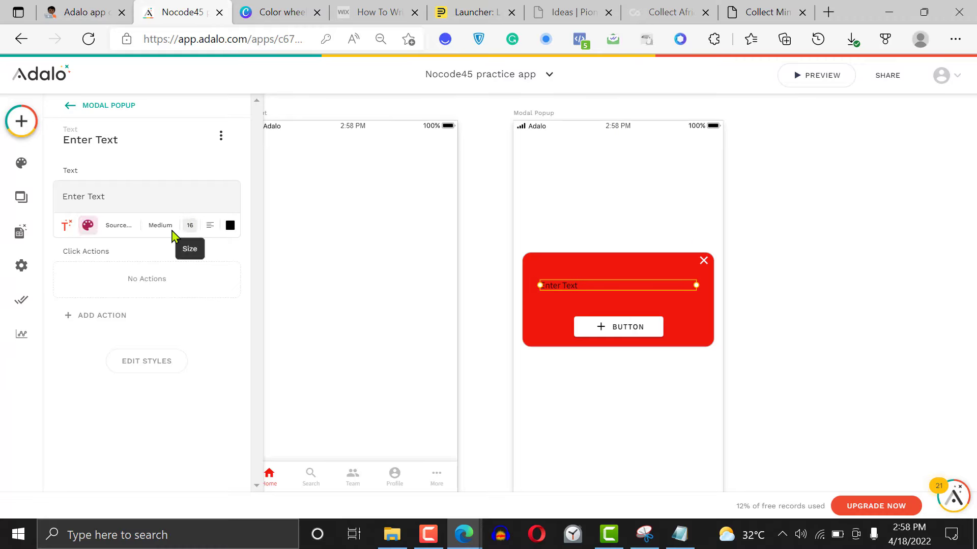
{"action": "left_click", "coordinate": [210, 226]}
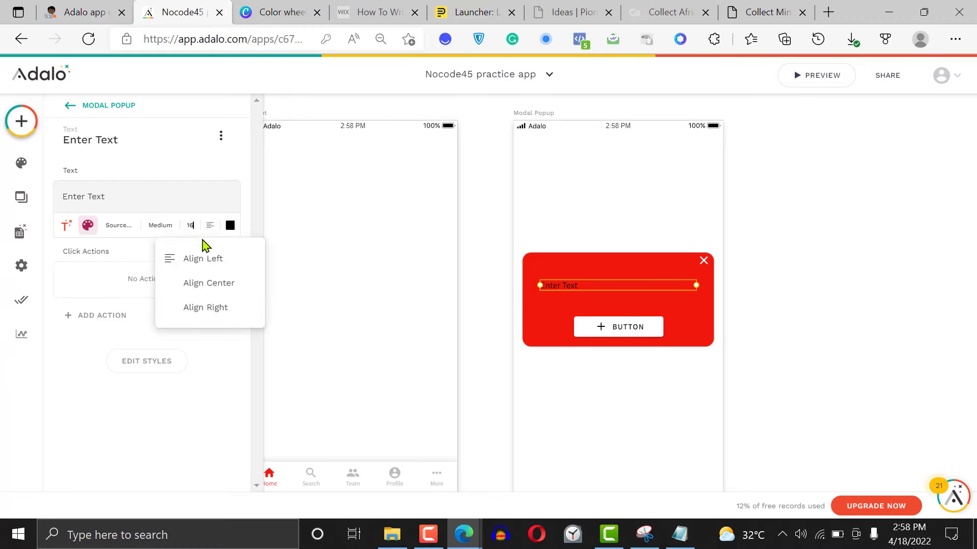
{"action": "left_click", "coordinate": [205, 288]}
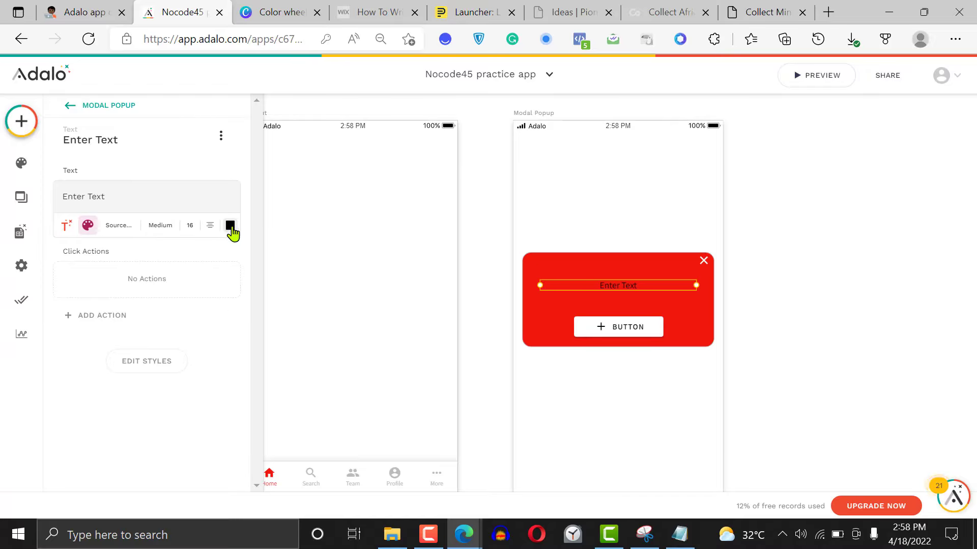
{"action": "left_click", "coordinate": [230, 225]}
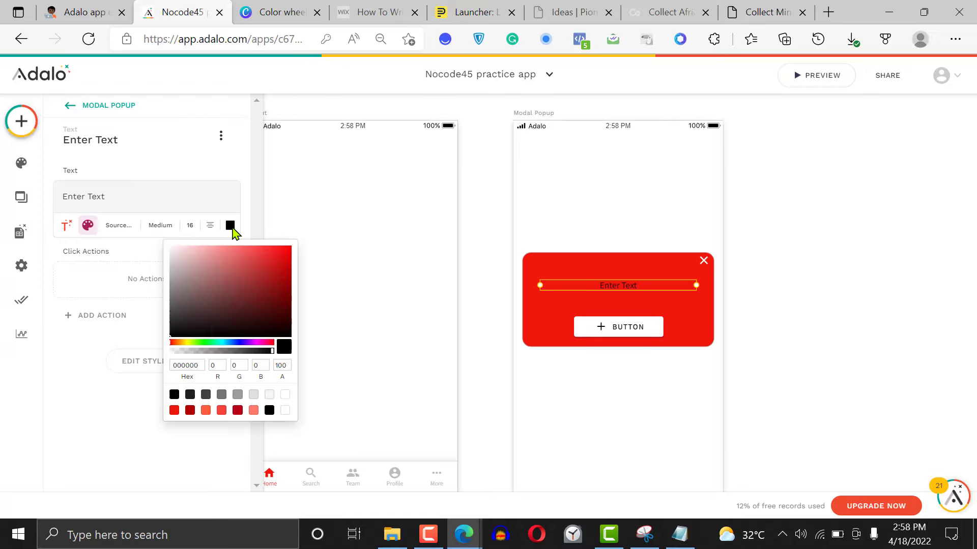
{"action": "left_click", "coordinate": [285, 411]}
Set the card's text to "Are you sure you want to exit?"
{"action": "triple_click", "coordinate": [87, 196]}
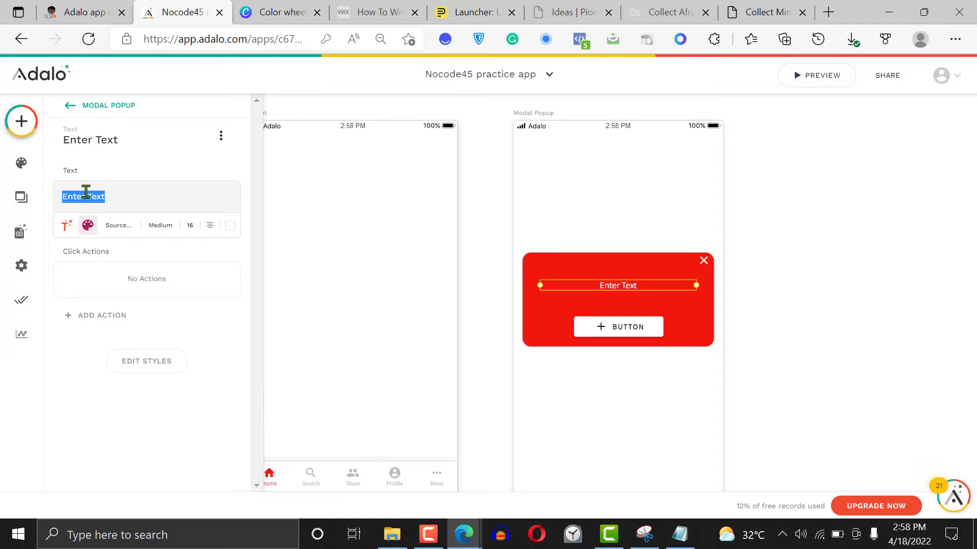
{"action": "type", "text": "Are y"}
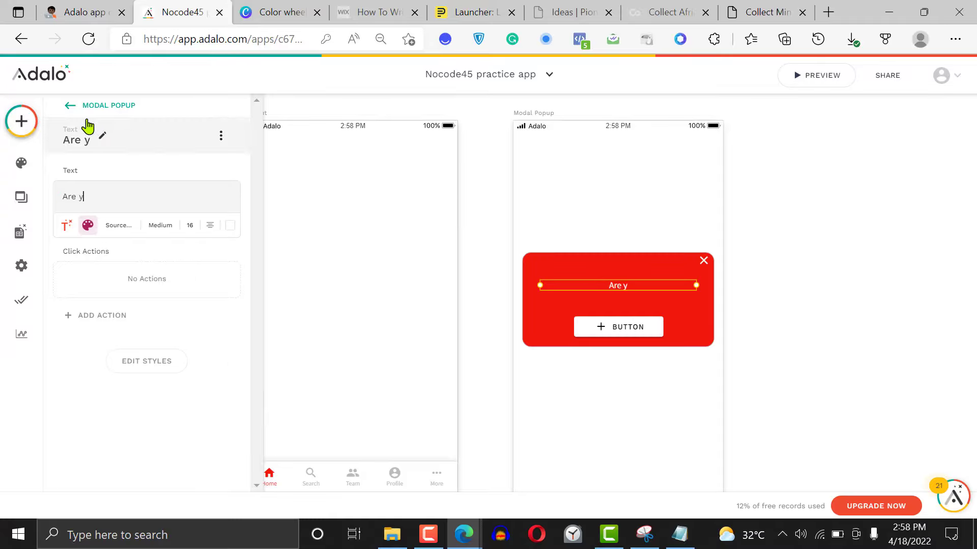
{"action": "type", "text": "ou sure you want to "}
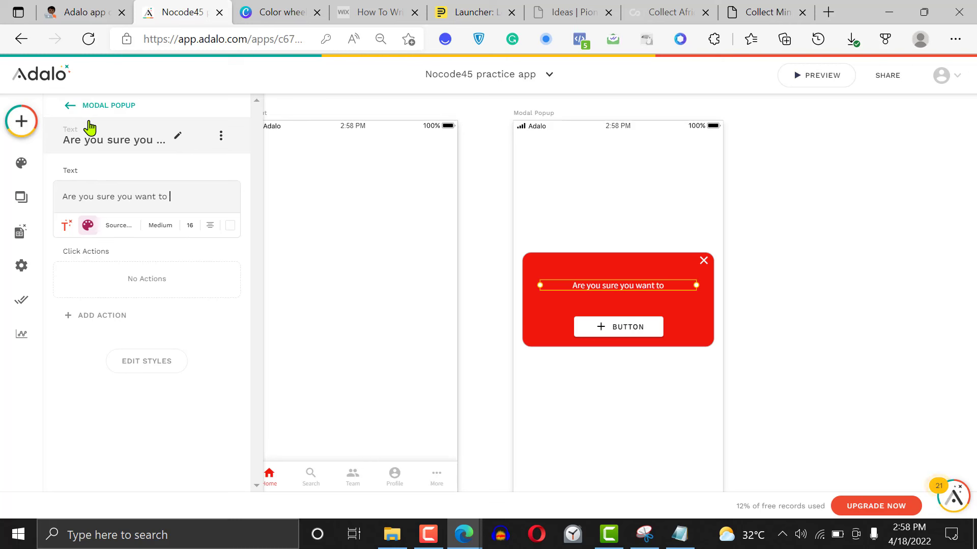
{"action": "type", "text": "exit?"}
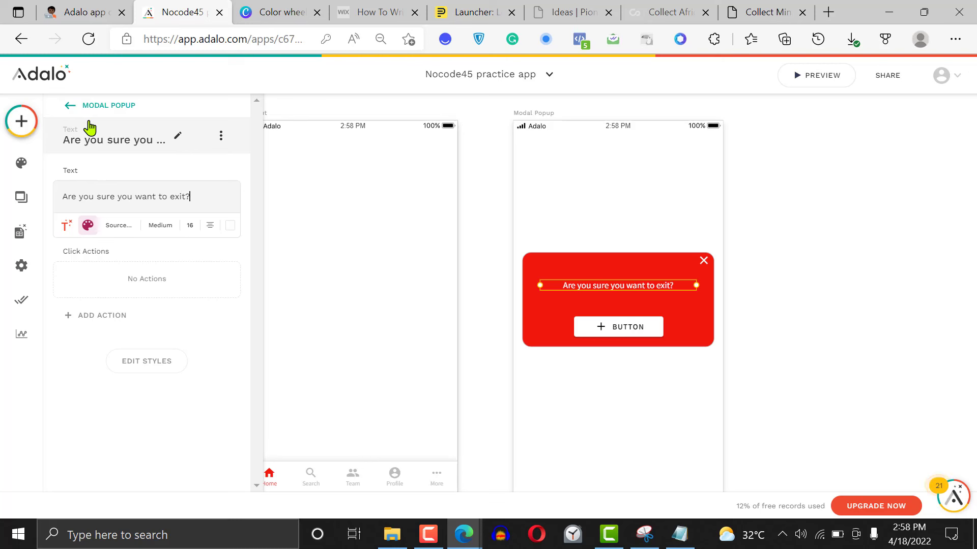
Label the card's button "Exit", remove its add icon and move the button slightly up
{"action": "left_click", "coordinate": [623, 328]}
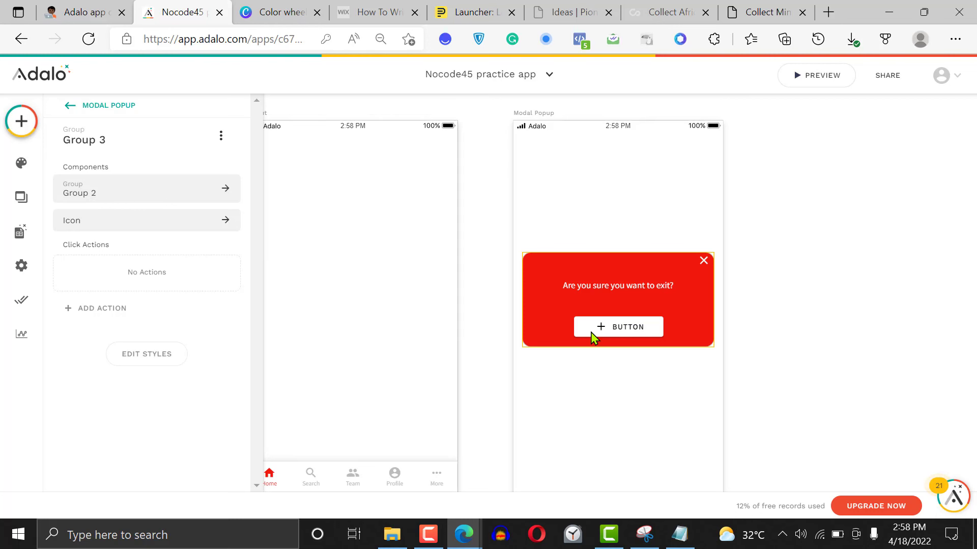
{"action": "left_click", "coordinate": [603, 335]}
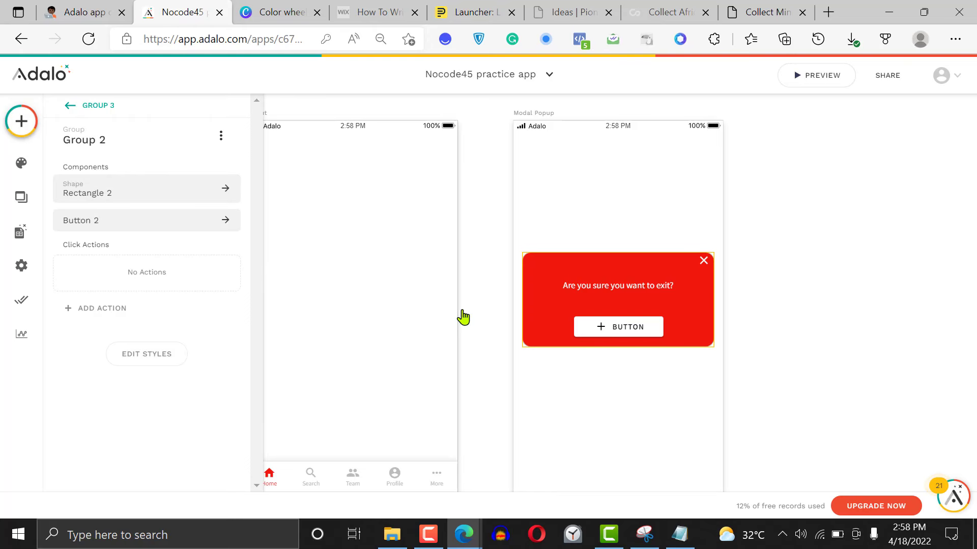
{"action": "left_click", "coordinate": [120, 220]}
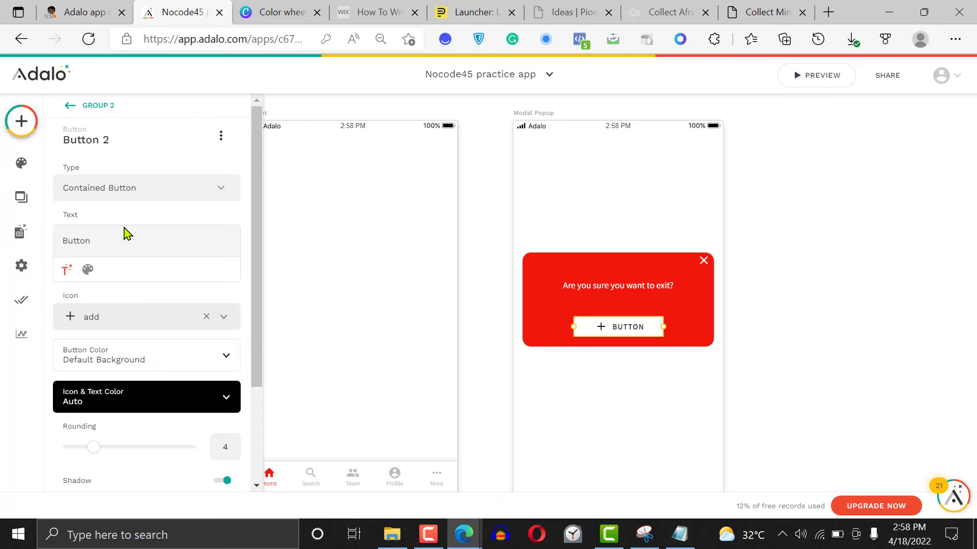
{"action": "double_click", "coordinate": [121, 243]}
{"action": "type", "text": "Exit"}
{"action": "left_click", "coordinate": [208, 320]}
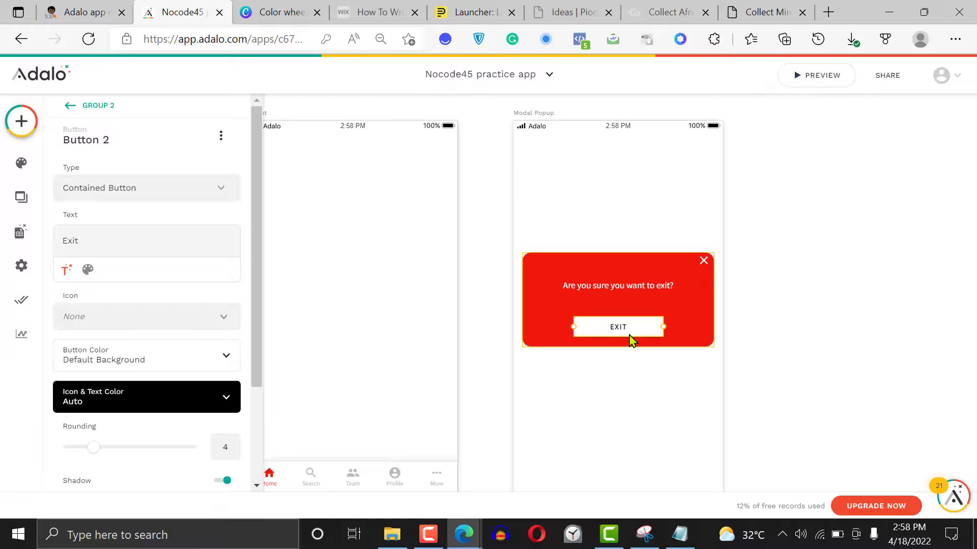
{"action": "left_click_drag", "start_coordinate": [629, 335], "coordinate": [623, 323]}
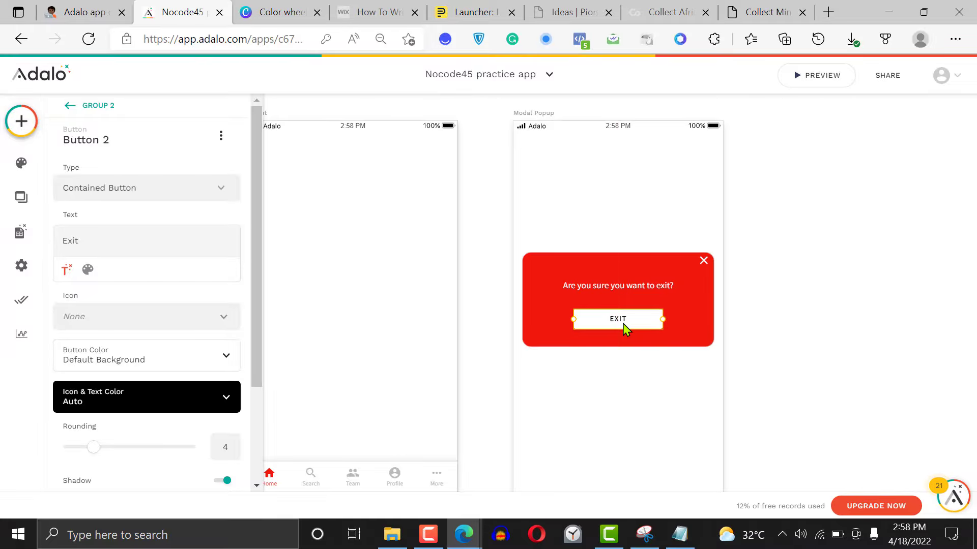
{"action": "left_click", "coordinate": [784, 240]}
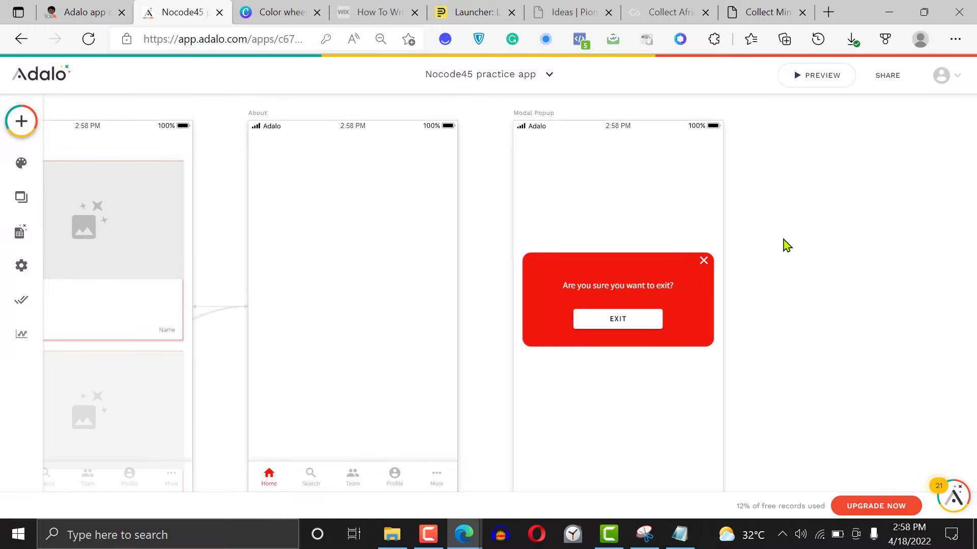
Group the exit question text with the red card group
{"action": "left_click_drag", "start_coordinate": [777, 306], "coordinate": [621, 235]}
{"action": "left_click", "coordinate": [791, 273]}
{"action": "left_click_drag", "start_coordinate": [779, 346], "coordinate": [523, 244]}
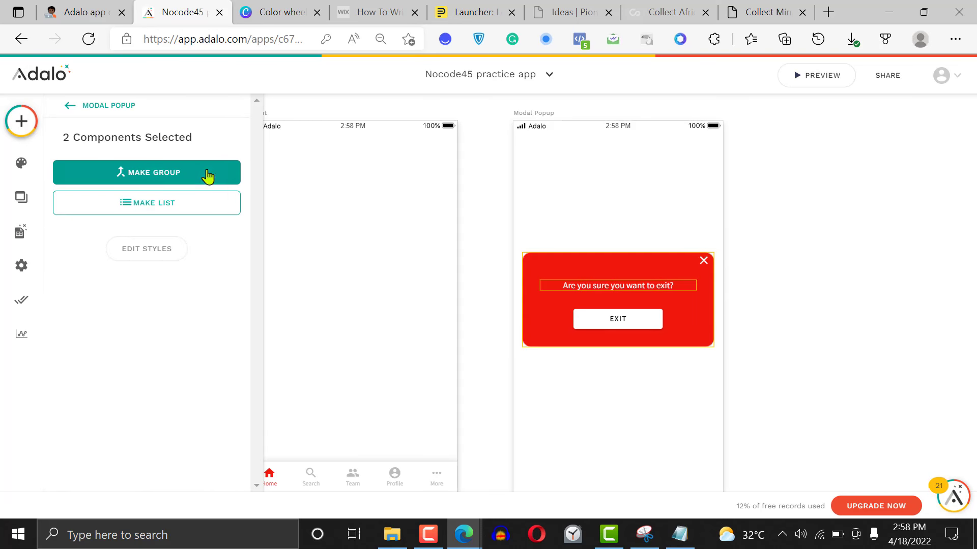
{"action": "left_click", "coordinate": [166, 173]}
{"action": "left_click", "coordinate": [770, 175]}
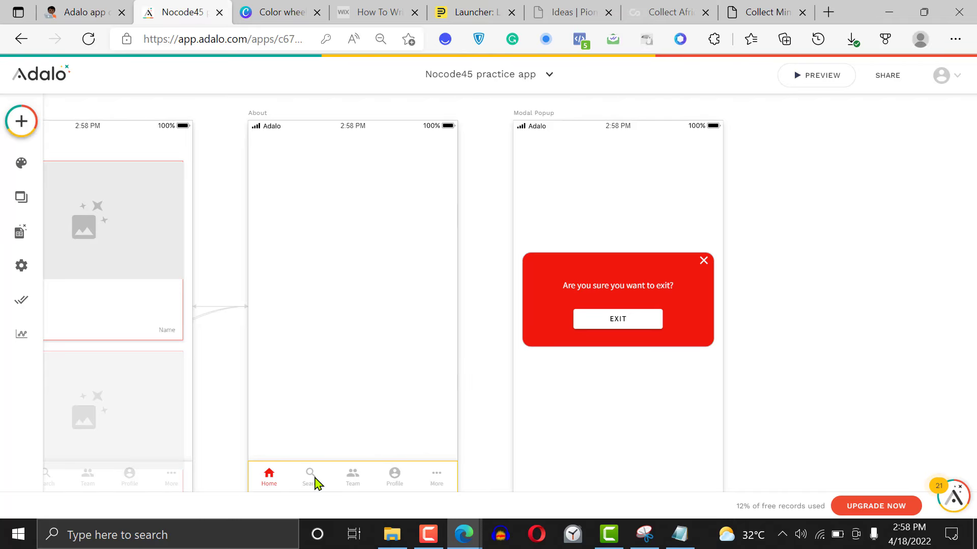
{"action": "left_click", "coordinate": [315, 482]}
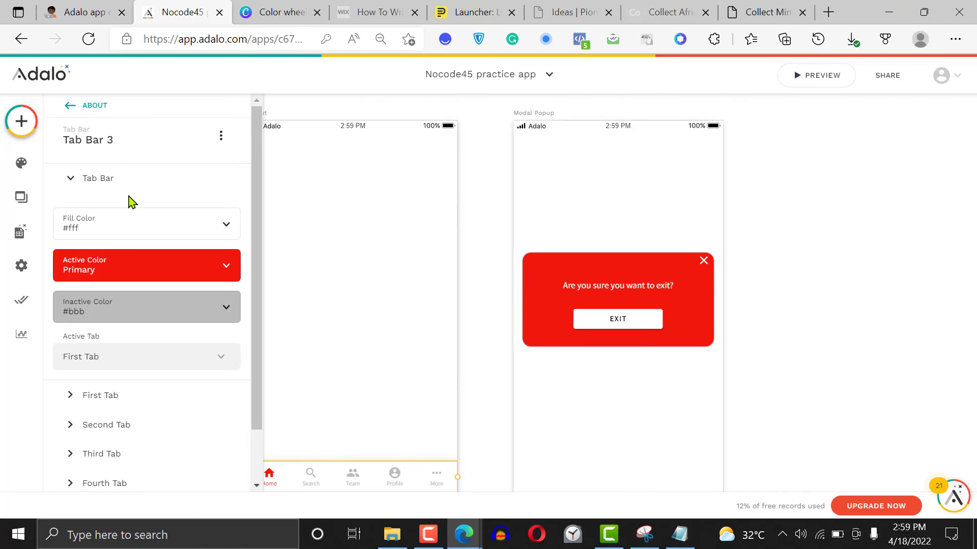
{"action": "left_click", "coordinate": [20, 122]}
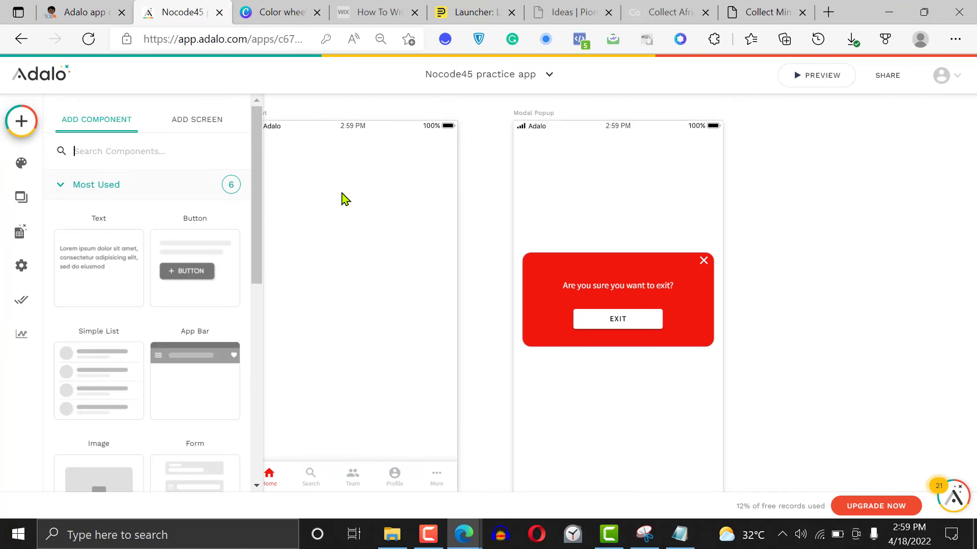
{"action": "left_click", "coordinate": [470, 210]}
Delete the card list below the search field on the Home screen
{"action": "scroll", "coordinate": [473, 209], "scroll_direction": "left", "scroll_amount": 5}
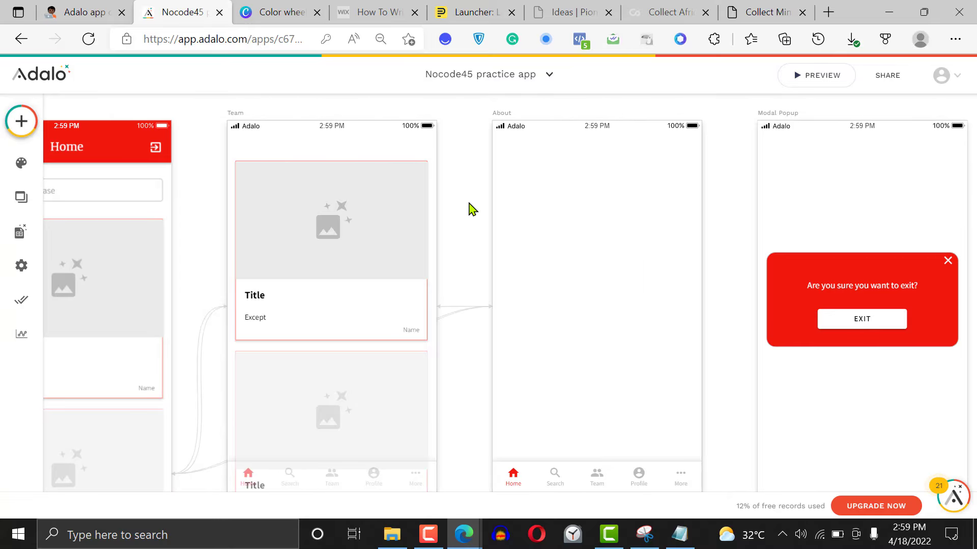
{"action": "scroll", "coordinate": [470, 209], "scroll_direction": "left", "scroll_amount": 5}
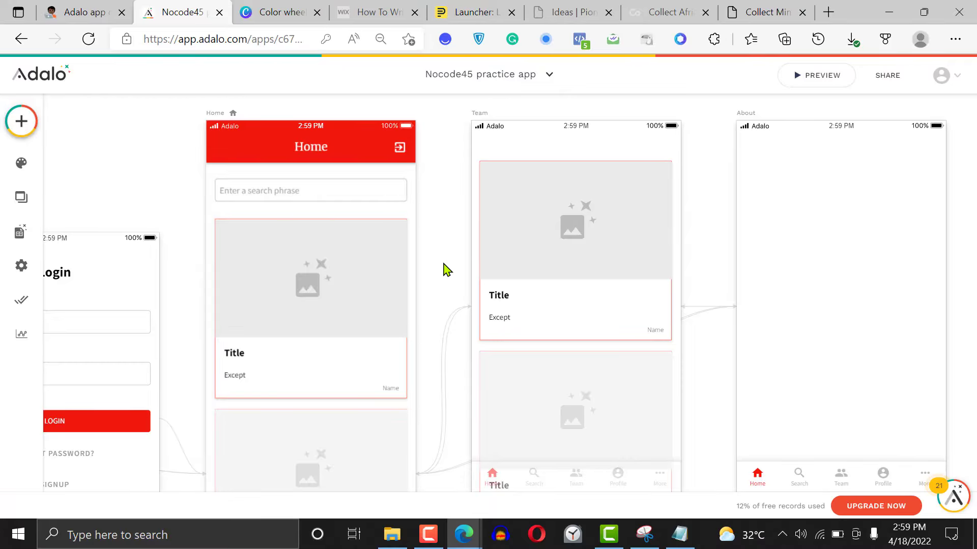
{"action": "scroll", "coordinate": [445, 270], "scroll_direction": "down", "scroll_amount": 5}
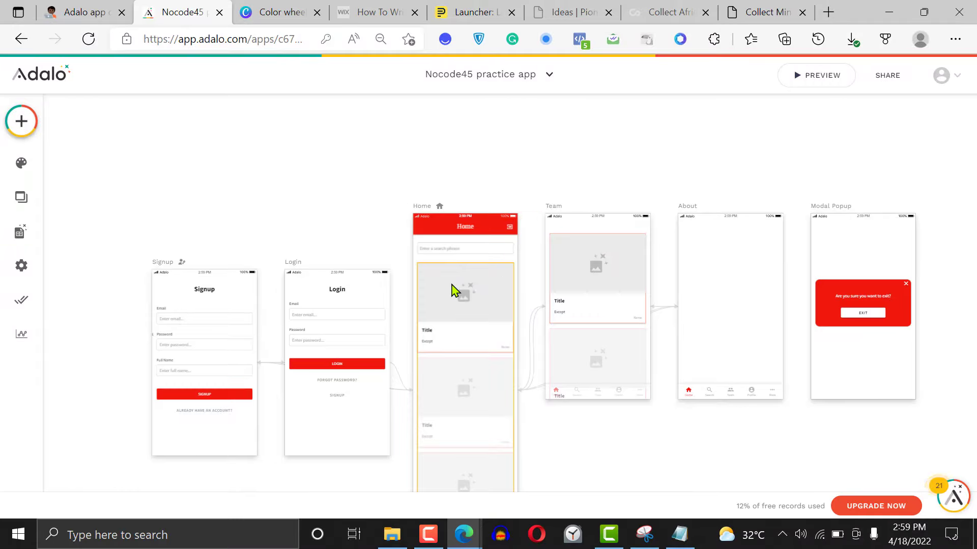
{"action": "left_click", "coordinate": [462, 301]}
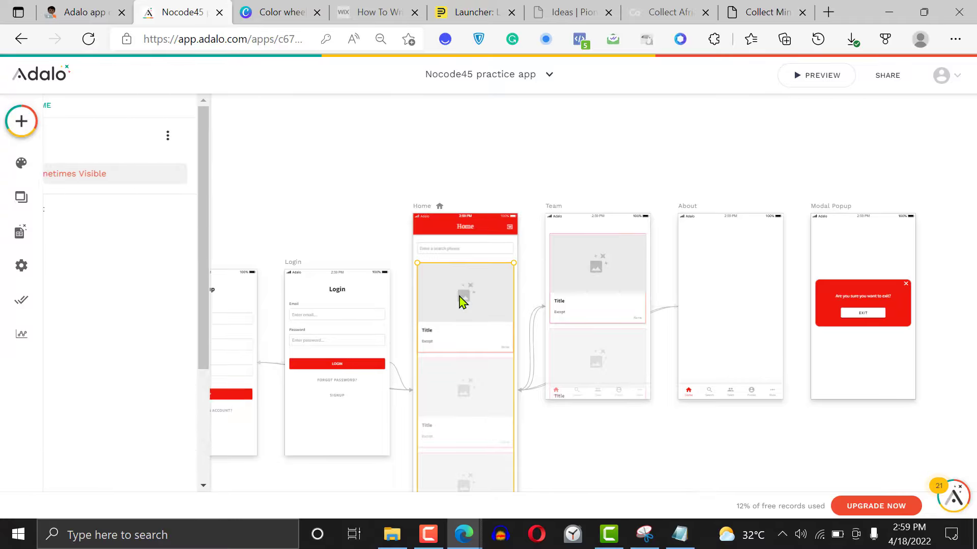
{"action": "key", "text": "Delete"}
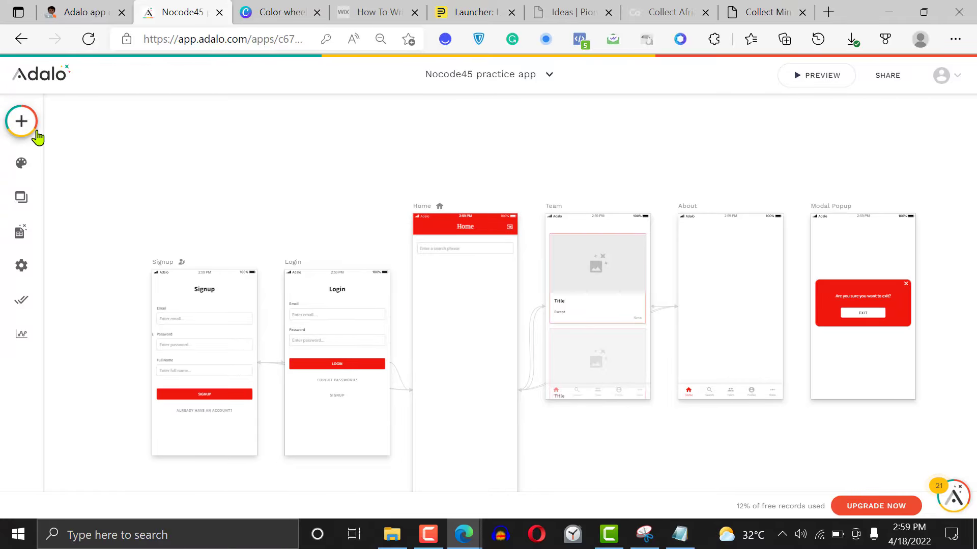
Add a Button below the search field on the Home screen and set its text to "Open Popup"
{"action": "left_click", "coordinate": [22, 123]}
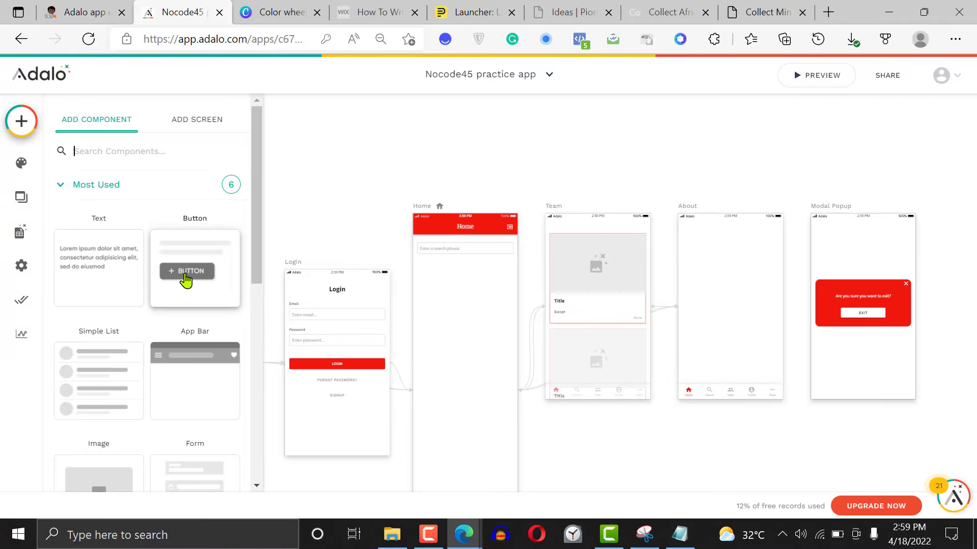
{"action": "left_click_drag", "start_coordinate": [186, 280], "coordinate": [459, 280]}
{"action": "double_click", "coordinate": [92, 242]}
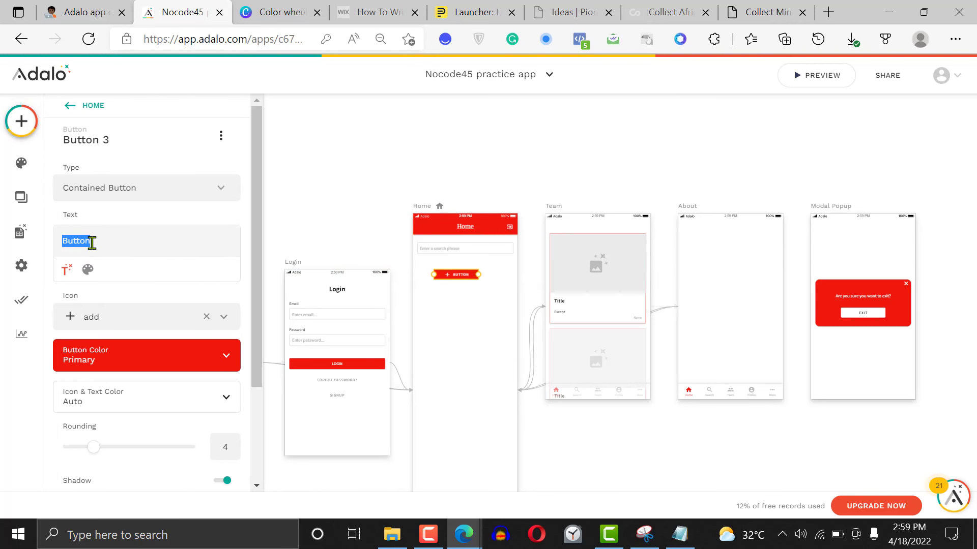
{"action": "type", "text": "Open Popup"}
Remove the icon from the Open Popup button and centre the button below the Home screen's search field
{"action": "left_click", "coordinate": [206, 317]}
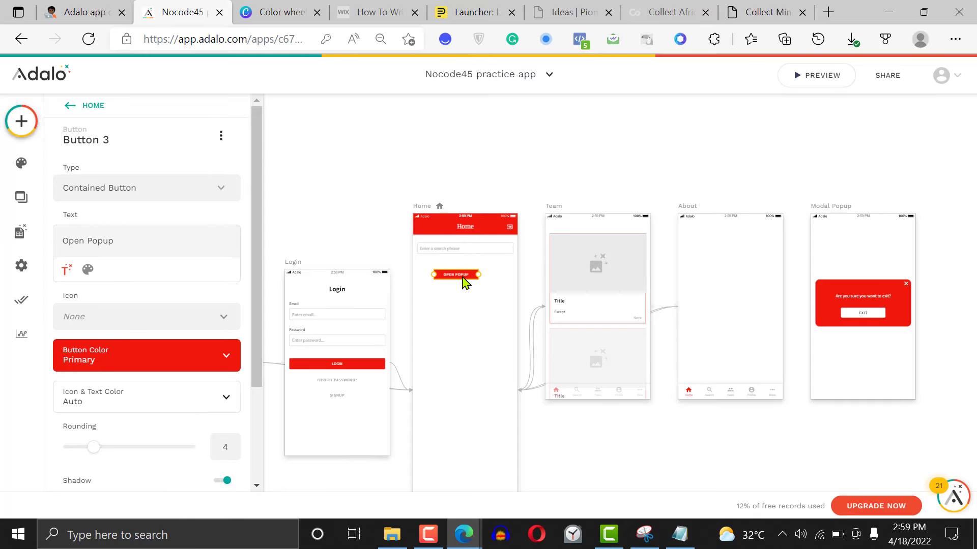
{"action": "left_click_drag", "start_coordinate": [465, 283], "coordinate": [473, 283]}
Add a click action to the Open Popup button that links to the Modal Popup screen
{"action": "scroll", "coordinate": [269, 356], "scroll_direction": "down", "scroll_amount": 3}
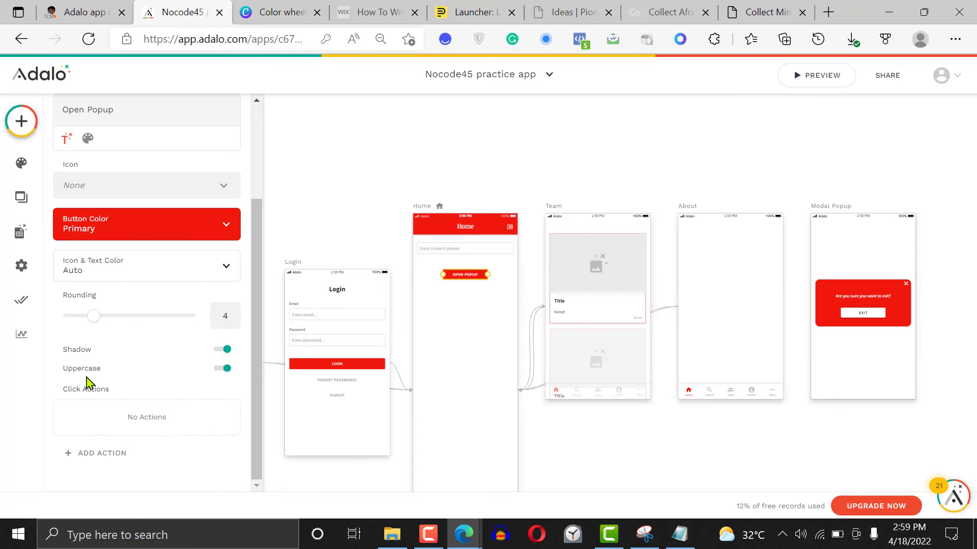
{"action": "left_click", "coordinate": [104, 456]}
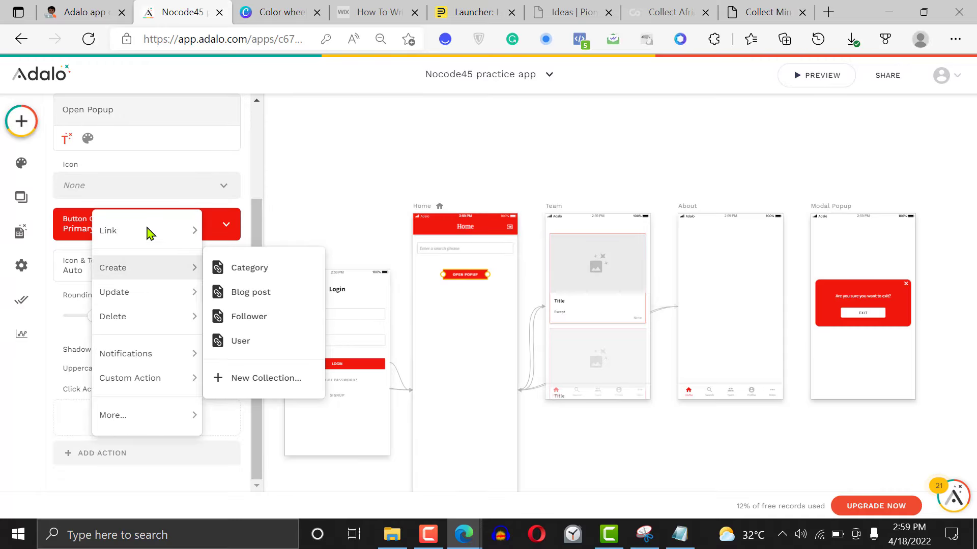
{"action": "mouse_move", "coordinate": [147, 232]}
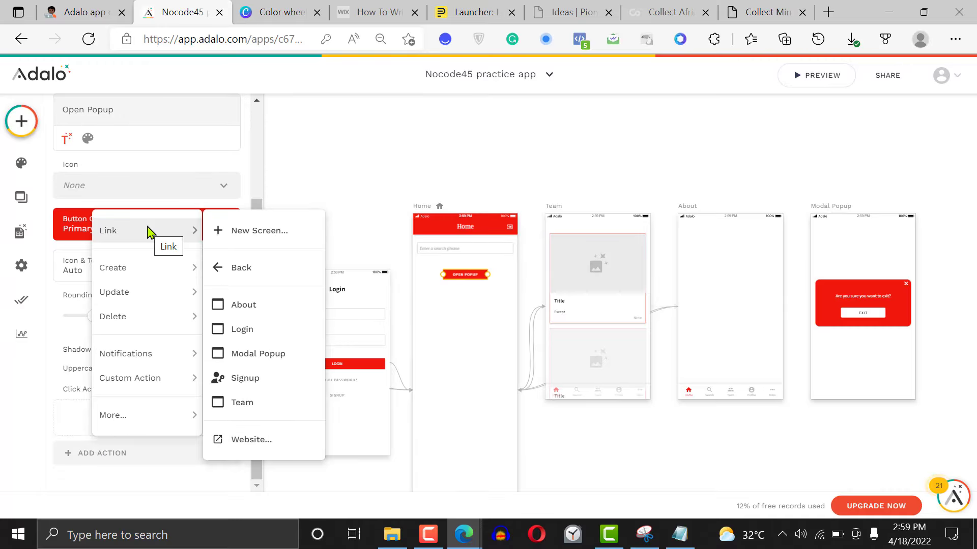
{"action": "left_click", "coordinate": [263, 355]}
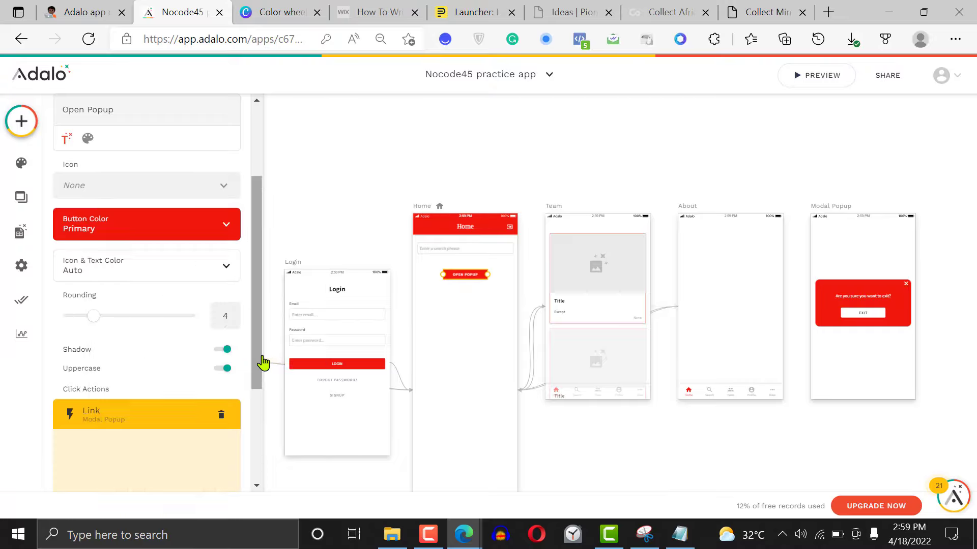
Set the Modal Popup link's transition to Modal, leave it to happen Always, and finish the action
{"action": "left_click_drag", "start_coordinate": [260, 297], "coordinate": [259, 410]}
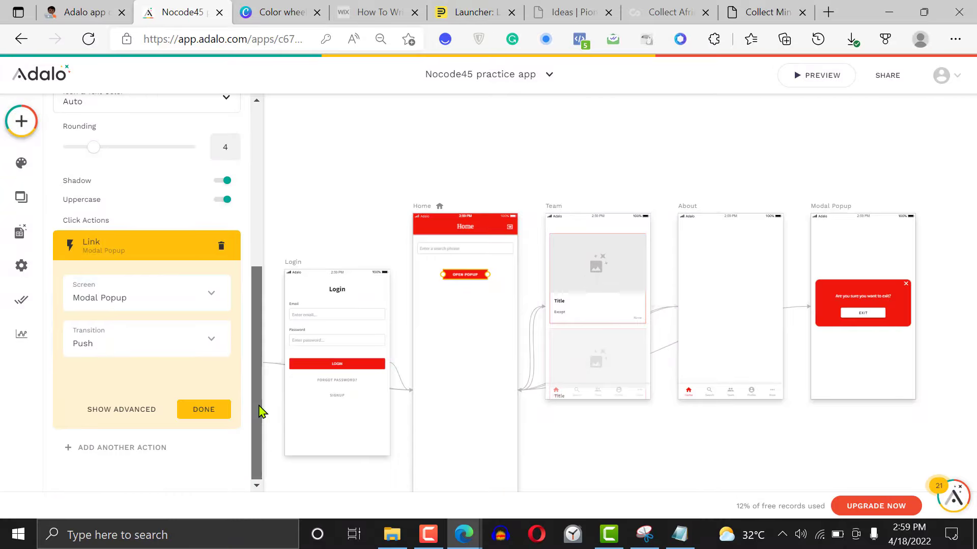
{"action": "left_click", "coordinate": [155, 345]}
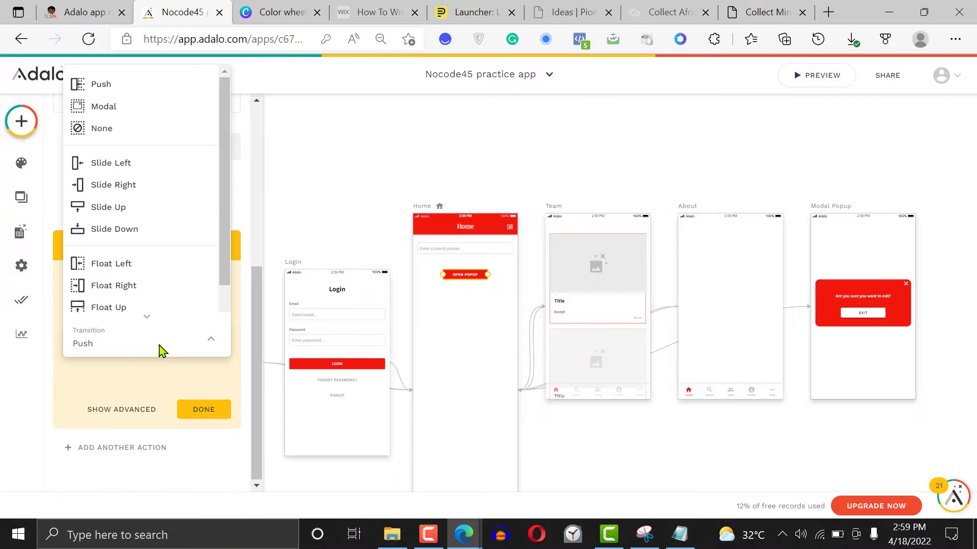
{"action": "left_click", "coordinate": [120, 108]}
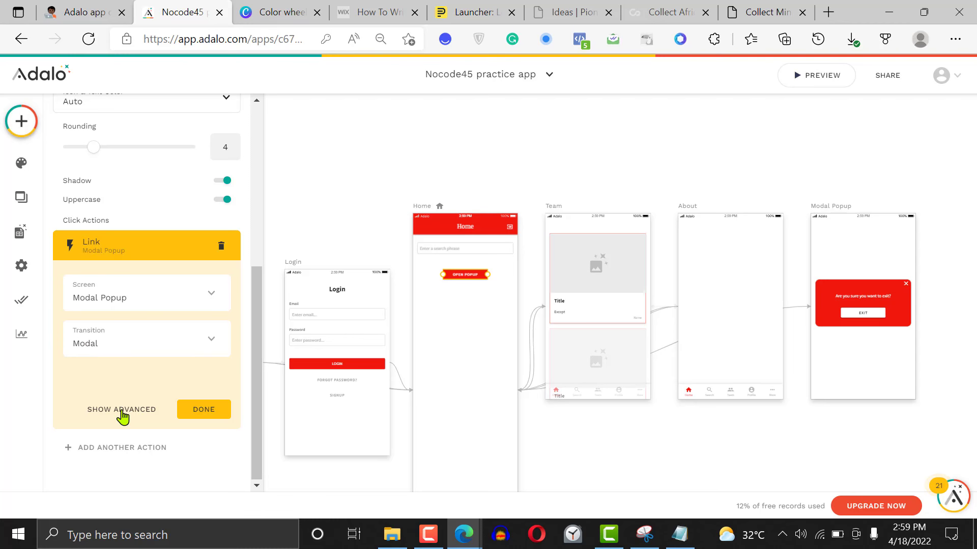
{"action": "left_click", "coordinate": [122, 410]}
{"action": "scroll", "coordinate": [257, 363], "scroll_direction": "down", "scroll_amount": 2}
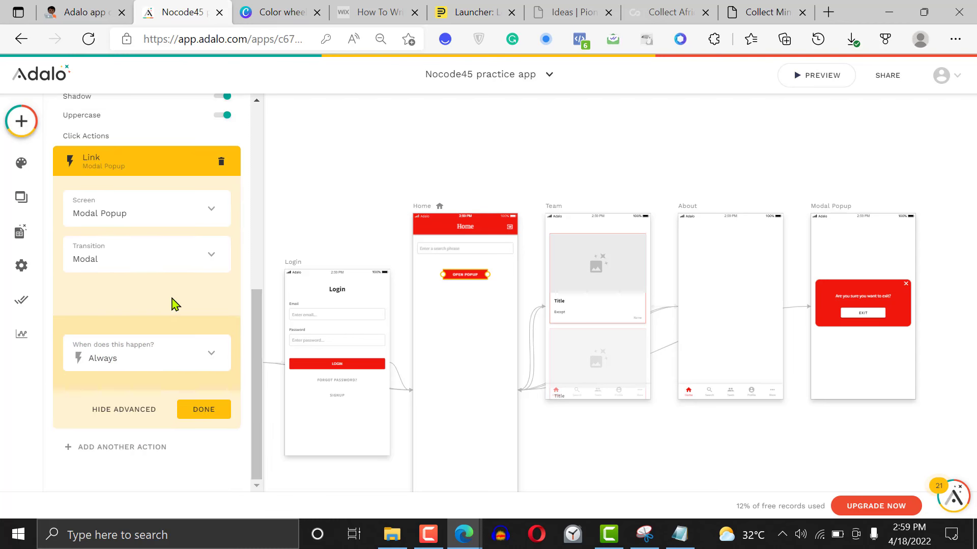
{"action": "left_click", "coordinate": [204, 410]}
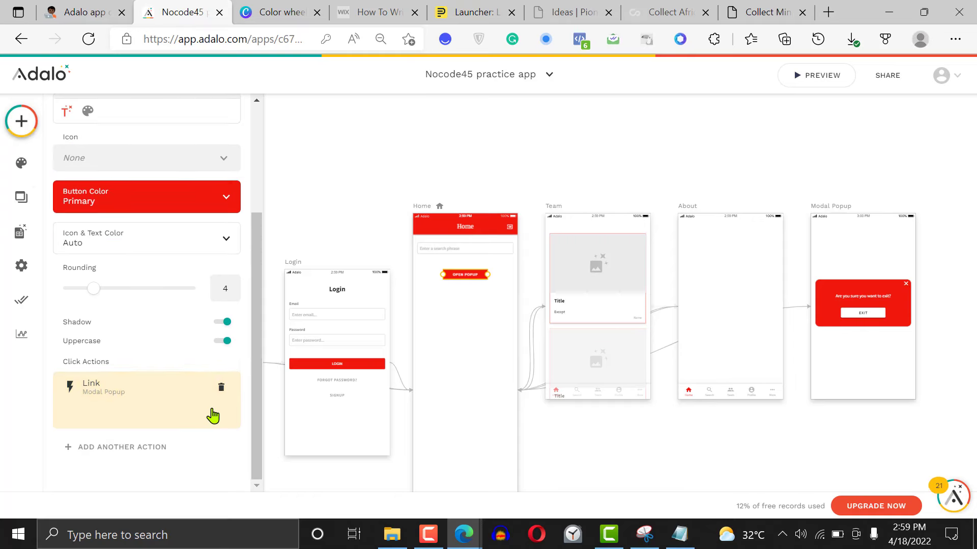
Preview the app, test the Open Popup button on the Home screen, and return to the editor
{"action": "left_click", "coordinate": [820, 77]}
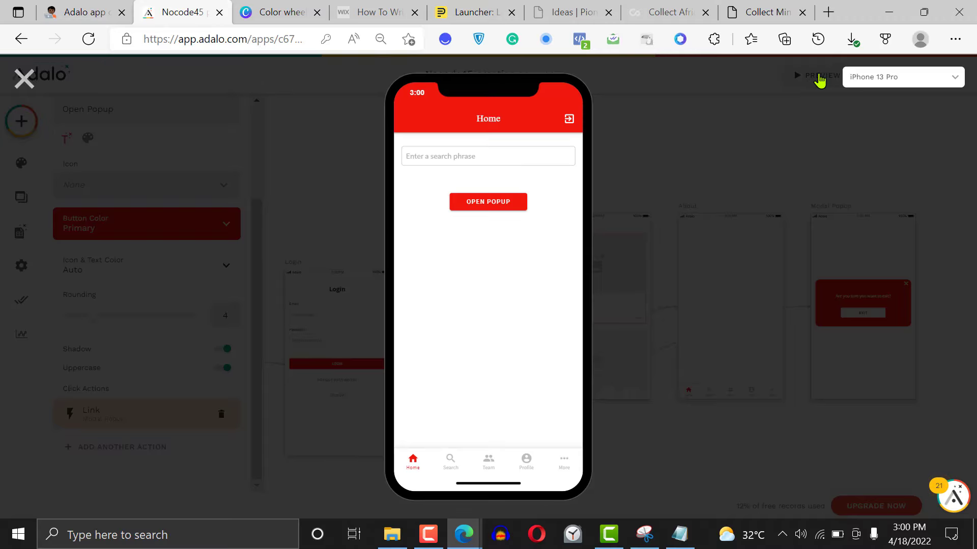
{"action": "left_click", "coordinate": [489, 209]}
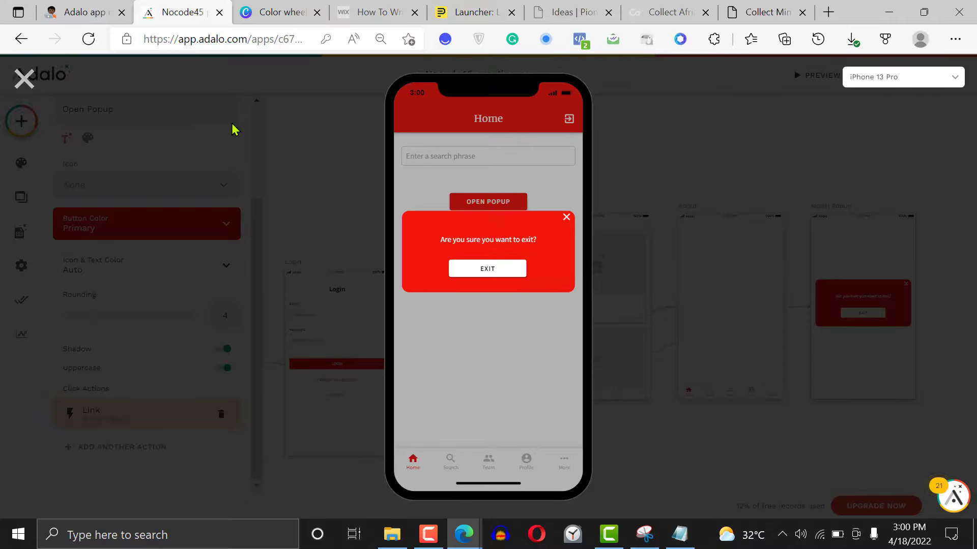
{"action": "left_click", "coordinate": [23, 80]}
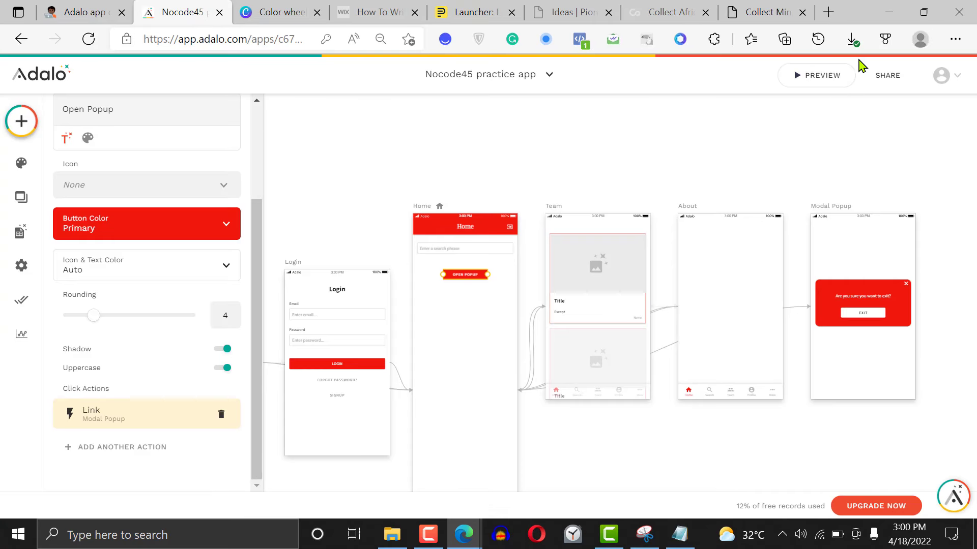
{"action": "left_click", "coordinate": [831, 86]}
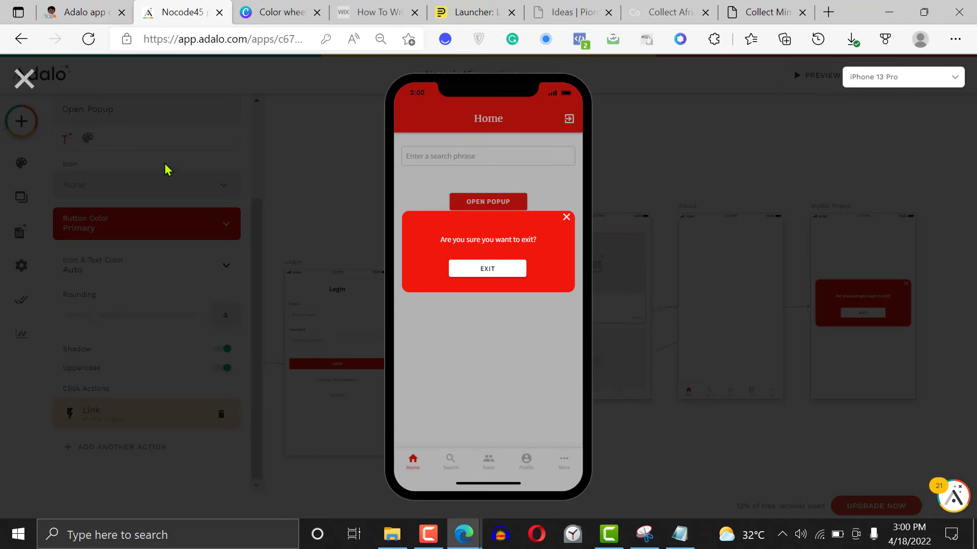
{"action": "left_click", "coordinate": [23, 79]}
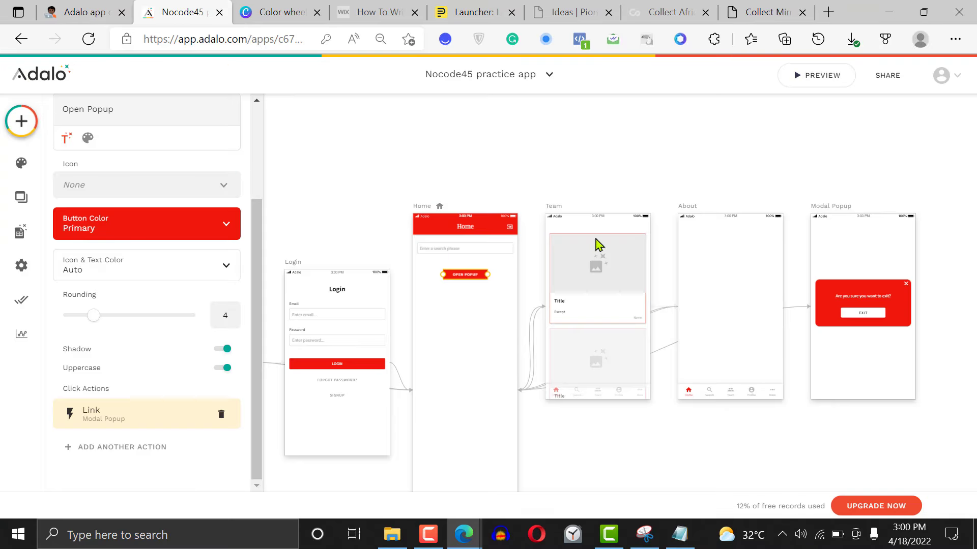
Examine the click action settings of the close icon on the Modal Popup card
{"action": "left_click", "coordinate": [873, 318]}
{"action": "left_click", "coordinate": [872, 319]}
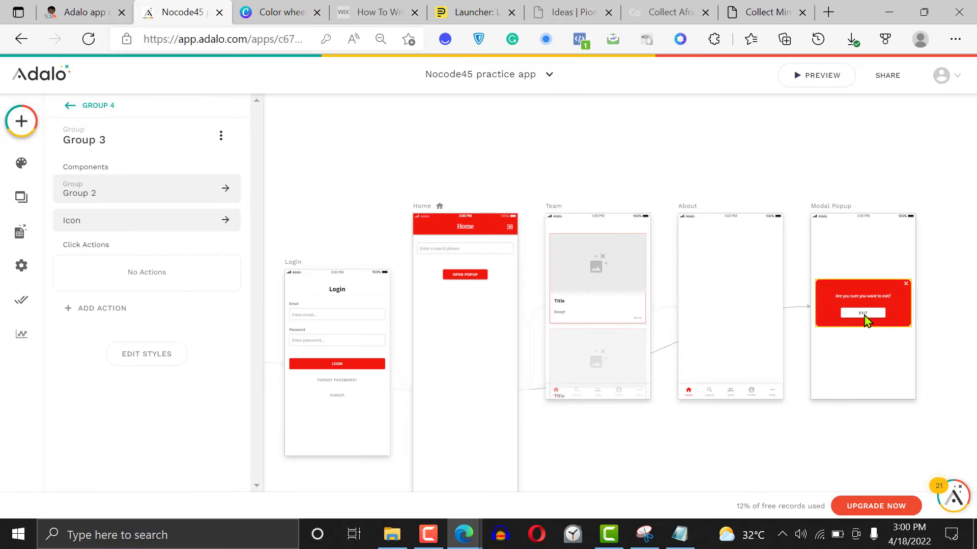
{"action": "left_click", "coordinate": [865, 315]}
{"action": "left_click", "coordinate": [907, 286]}
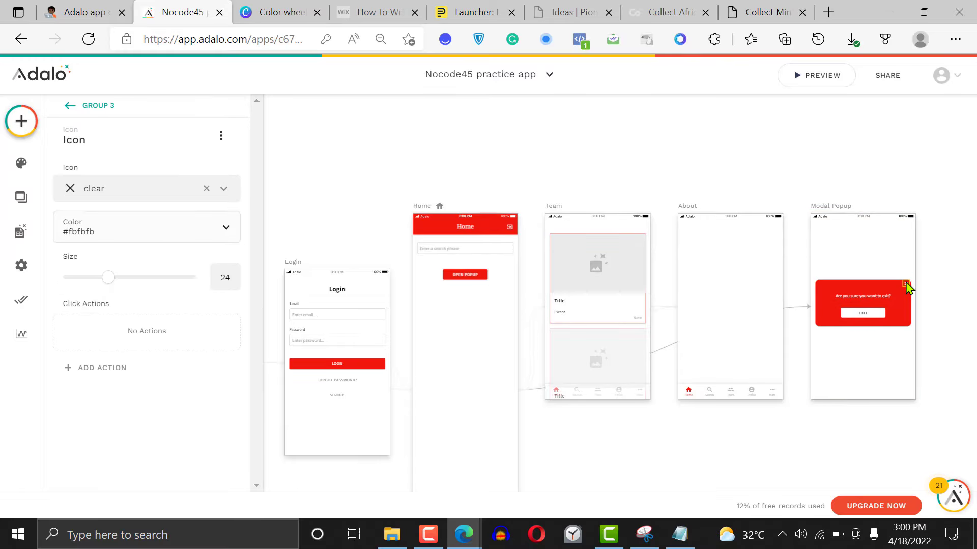
{"action": "left_click", "coordinate": [867, 161]}
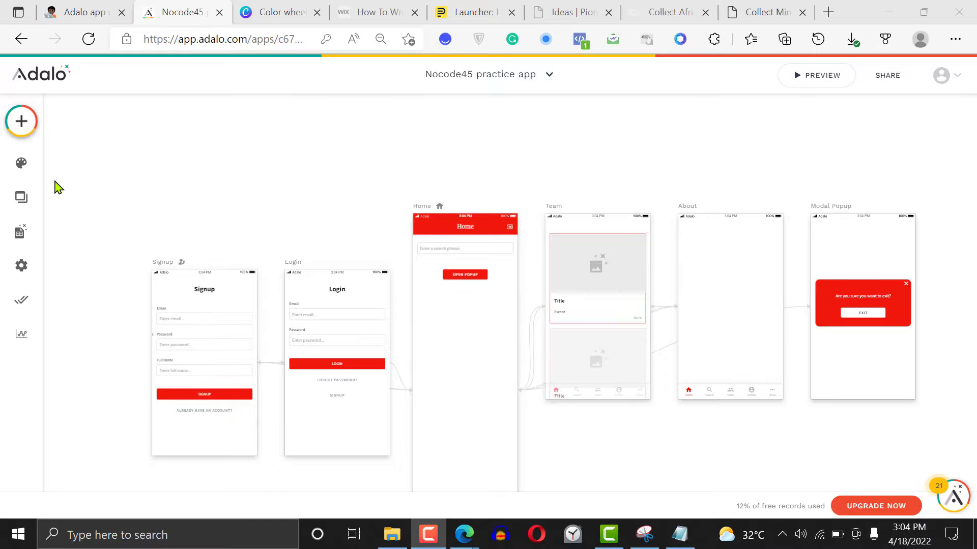
Open the database and look through the Users collection's records and properties
{"action": "left_click", "coordinate": [20, 234]}
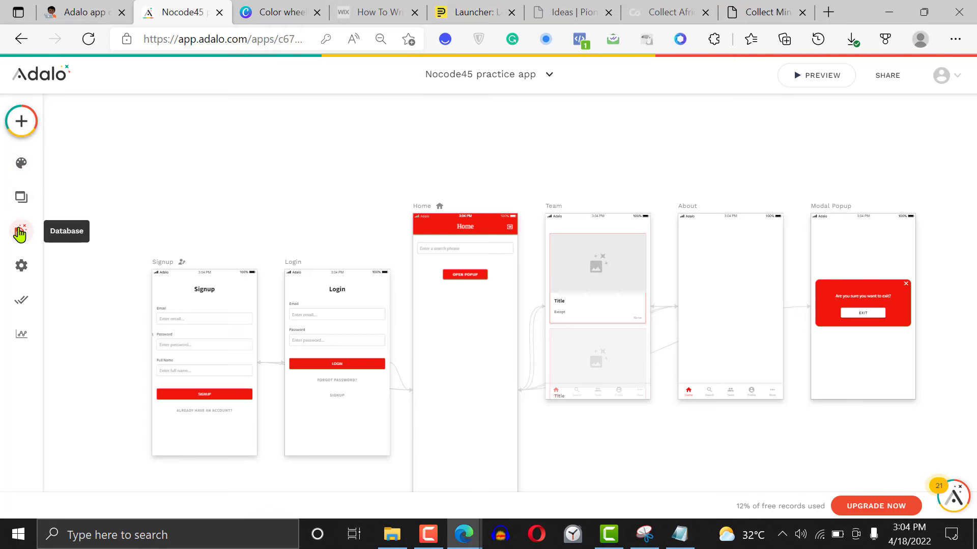
{"action": "left_click", "coordinate": [19, 233]}
{"action": "left_click", "coordinate": [185, 187]}
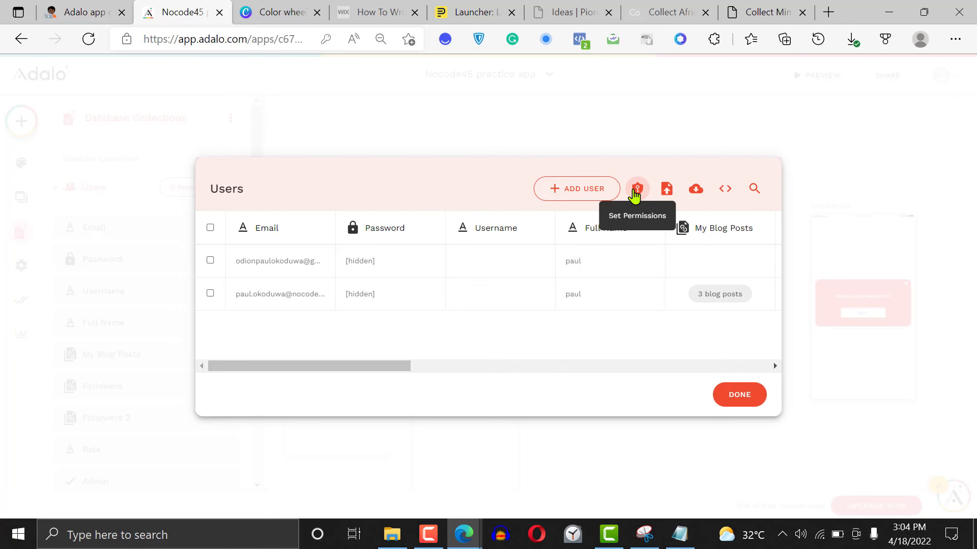
{"action": "left_click", "coordinate": [824, 205]}
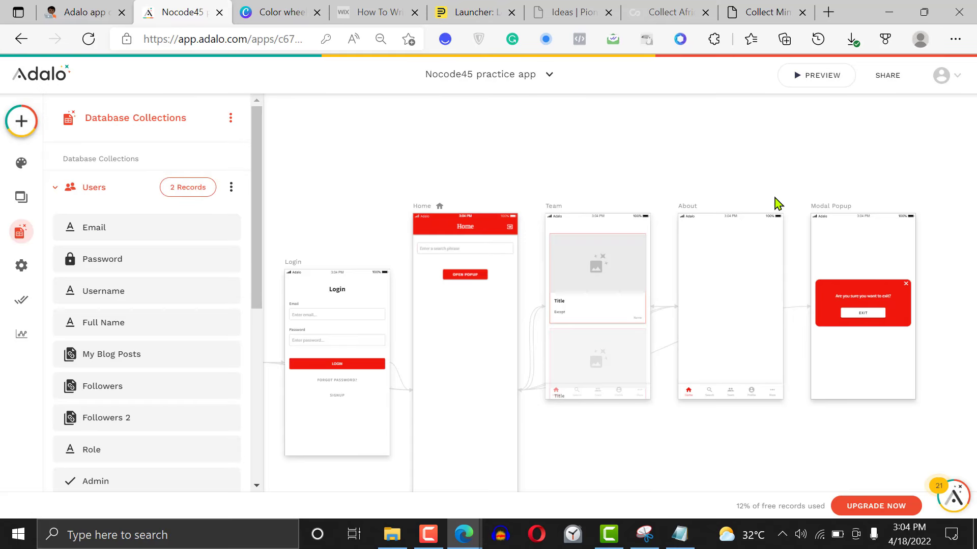
{"action": "left_click", "coordinate": [57, 189]}
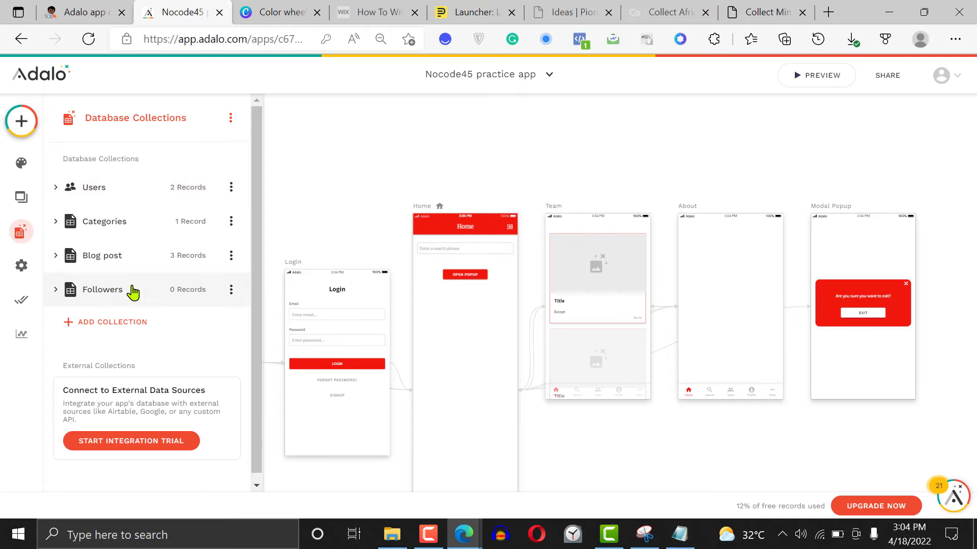
{"action": "left_click", "coordinate": [120, 192]}
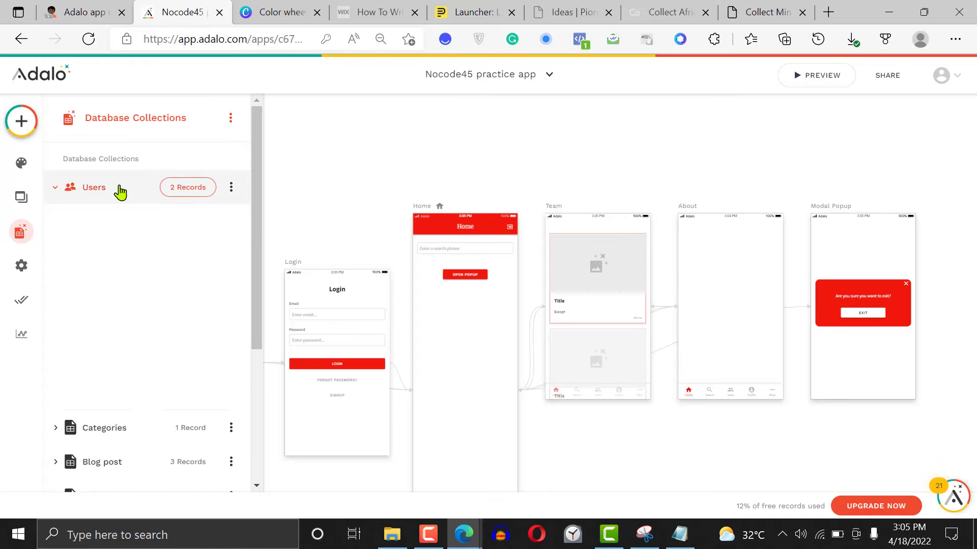
In the Users collection permissions, set who can edit the password to Nobody and save
{"action": "left_click", "coordinate": [187, 192]}
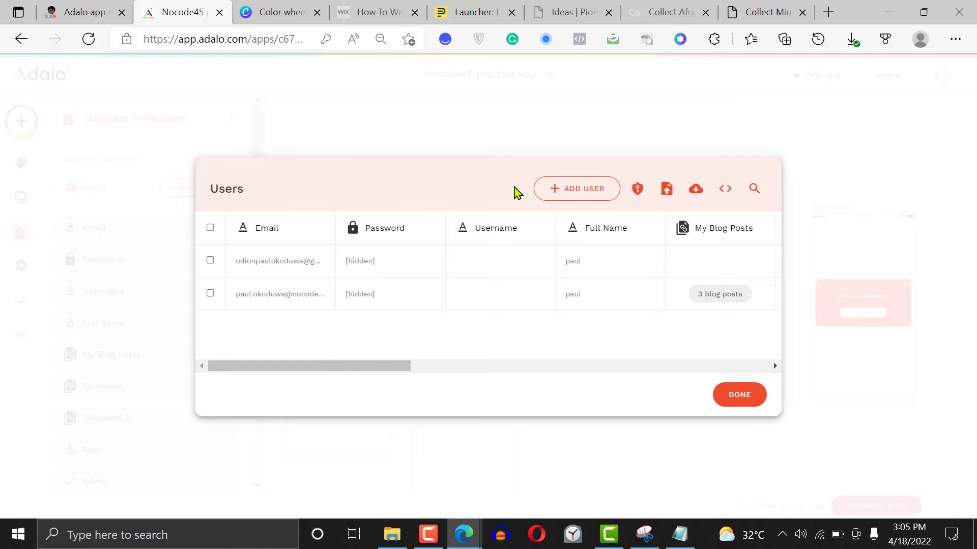
{"action": "left_click", "coordinate": [638, 190]}
{"action": "scroll", "coordinate": [563, 239], "scroll_direction": "down", "scroll_amount": 2}
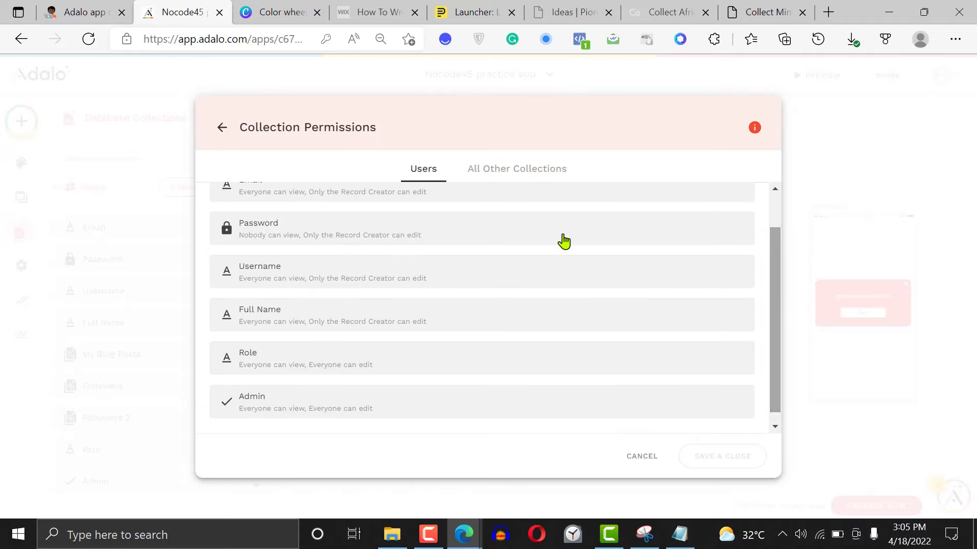
{"action": "left_click", "coordinate": [404, 237]}
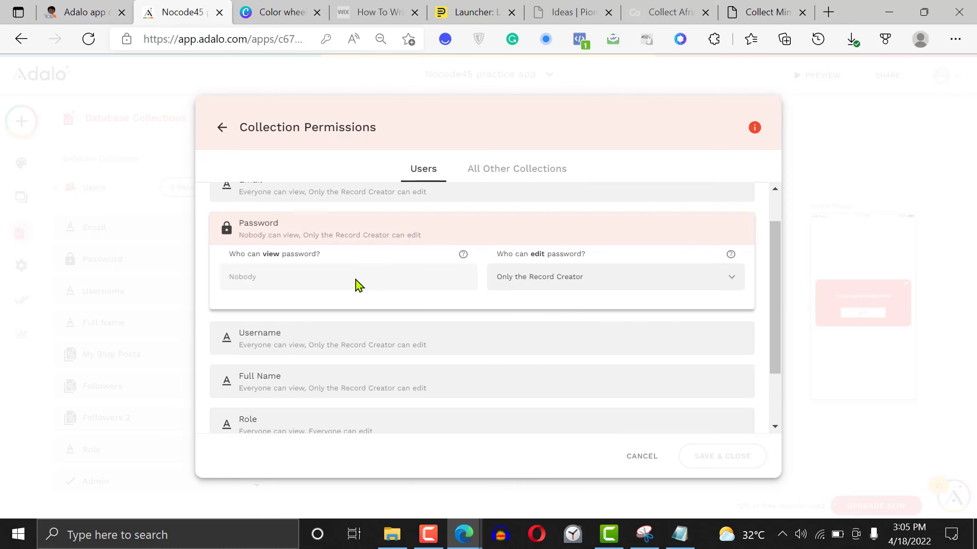
{"action": "left_click", "coordinate": [545, 283]}
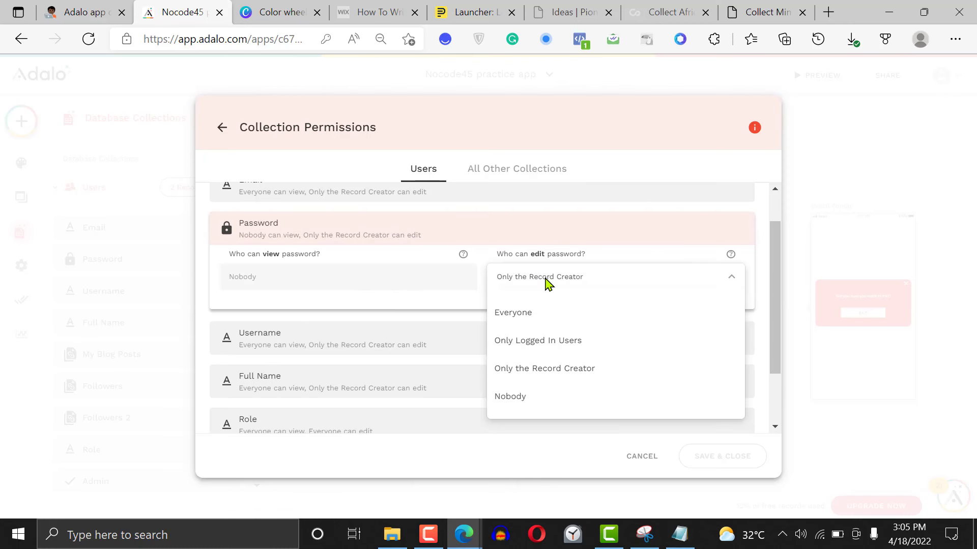
{"action": "left_click", "coordinate": [525, 397]}
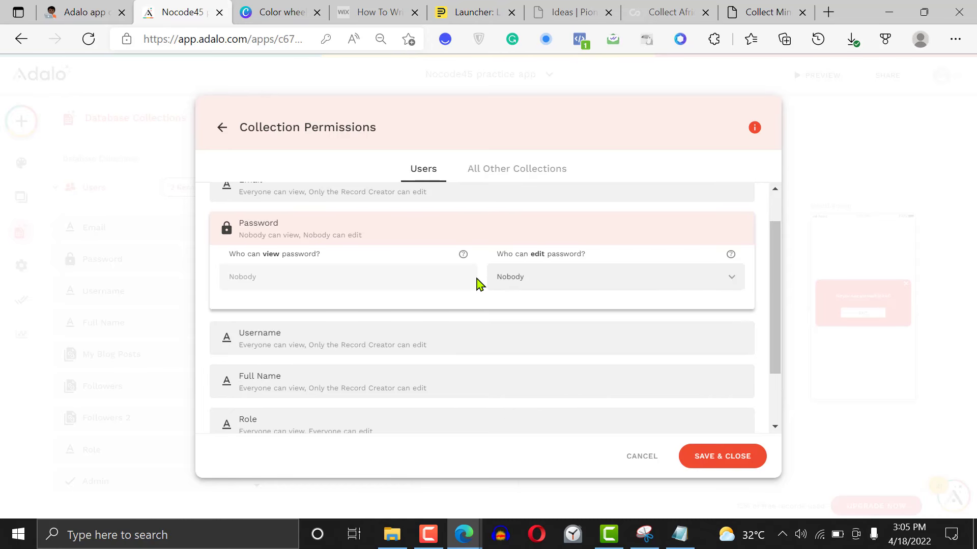
{"action": "left_click", "coordinate": [734, 463]}
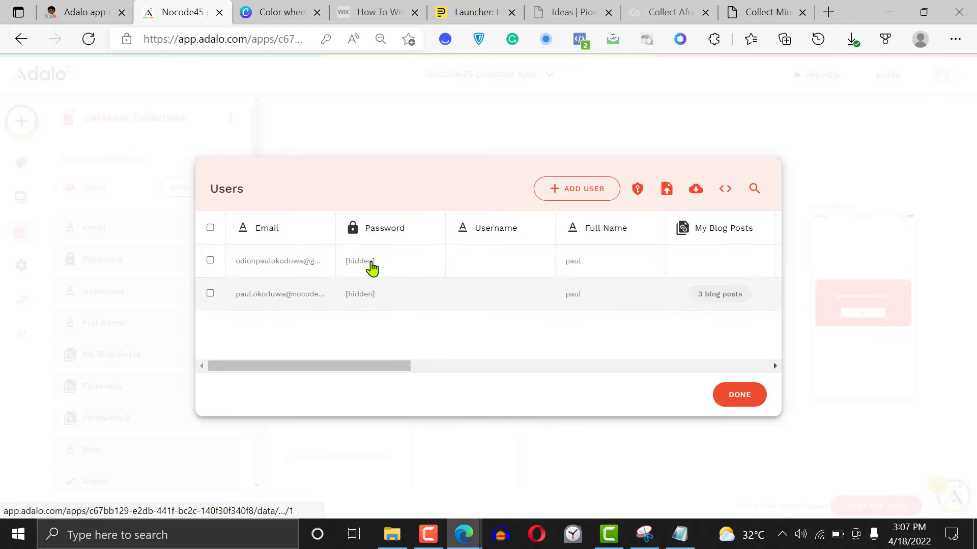
Set who can edit the email in the Users collection permissions to Nobody, save, and close the Users records
{"action": "left_click", "coordinate": [638, 191]}
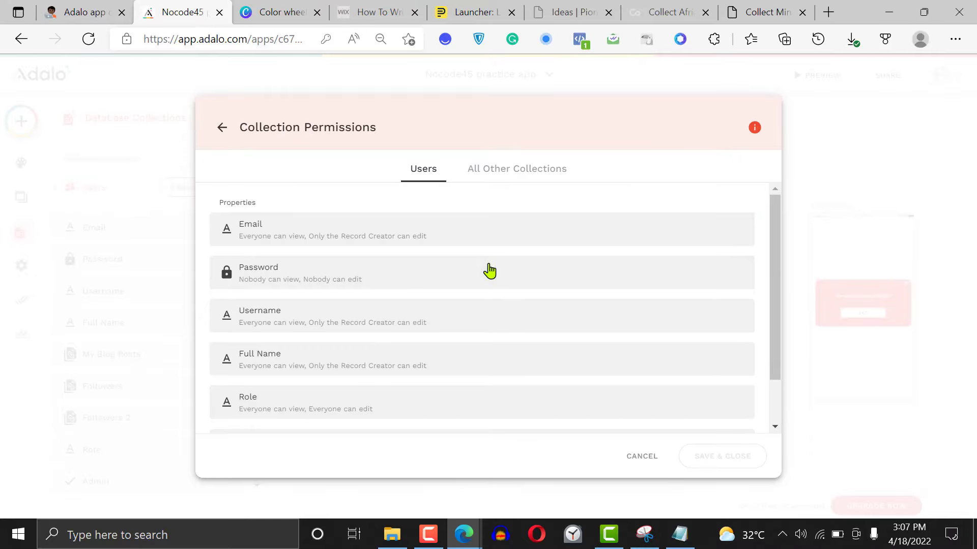
{"action": "left_click", "coordinate": [338, 240]}
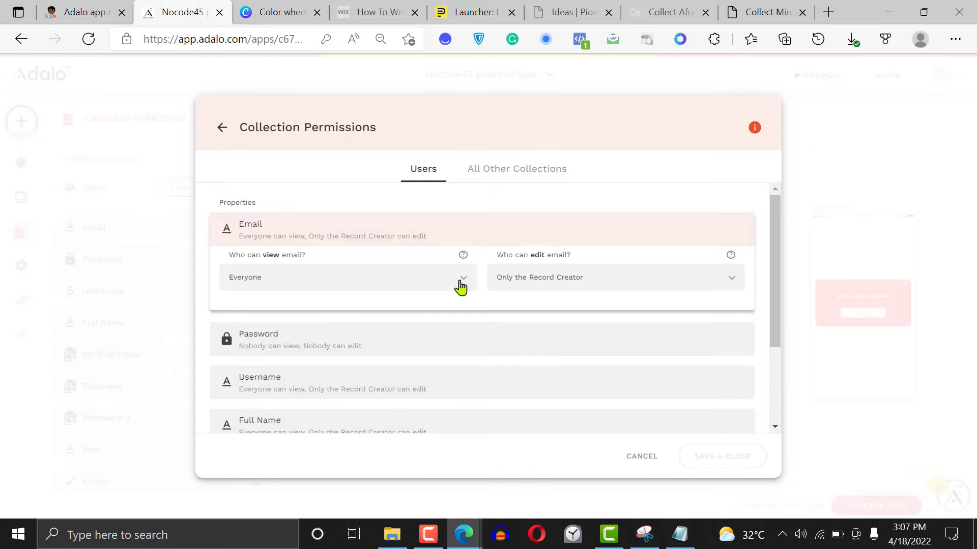
{"action": "left_click", "coordinate": [579, 281]}
{"action": "left_click", "coordinate": [525, 402]}
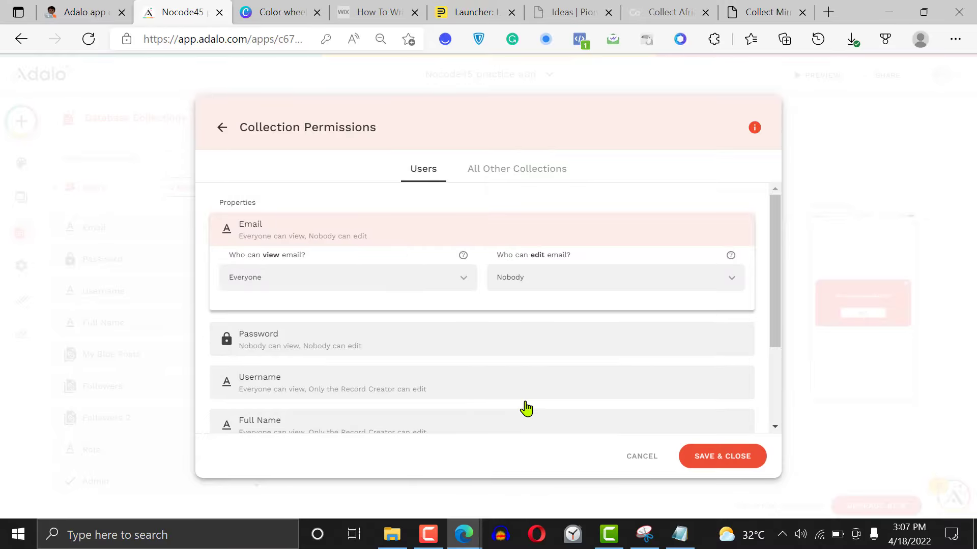
{"action": "left_click", "coordinate": [722, 457]}
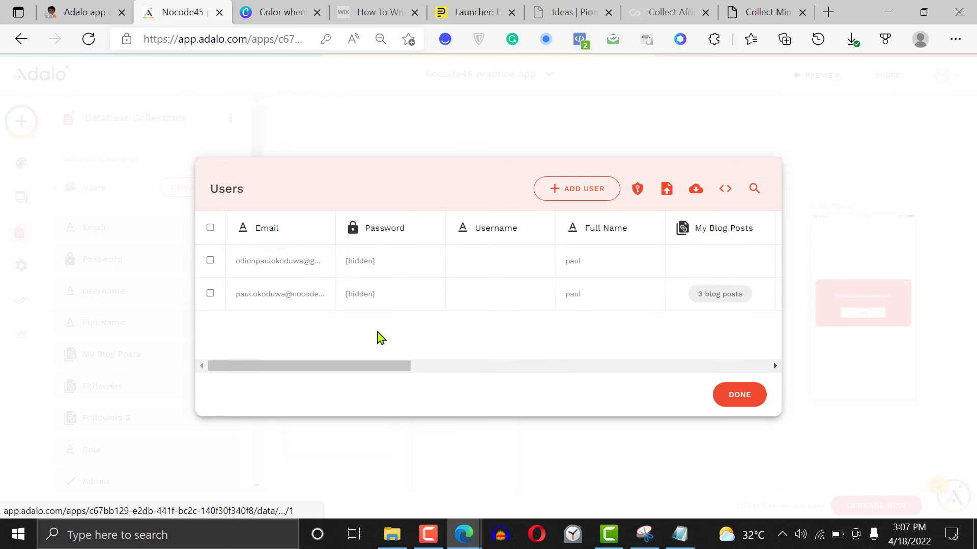
{"action": "left_click_drag", "start_coordinate": [371, 367], "coordinate": [601, 377]}
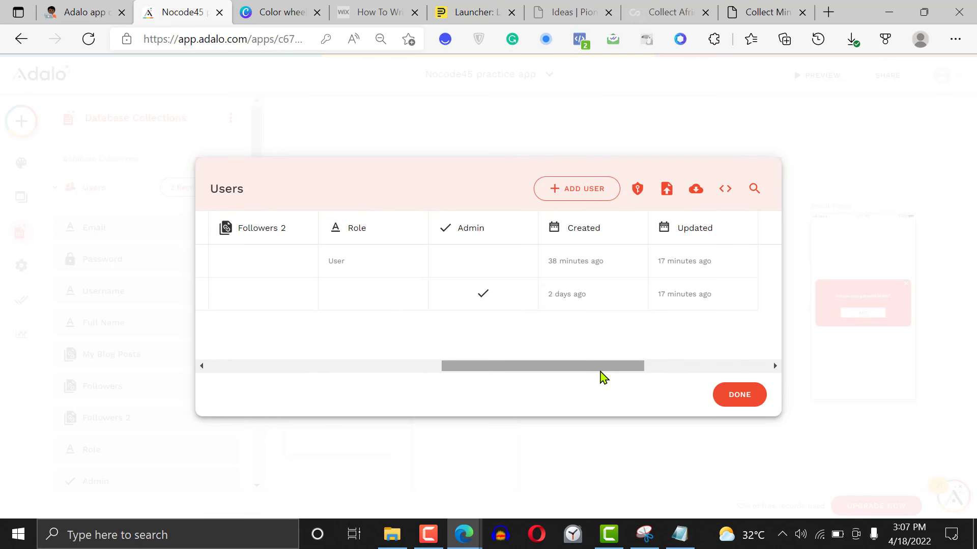
{"action": "left_click", "coordinate": [740, 400]}
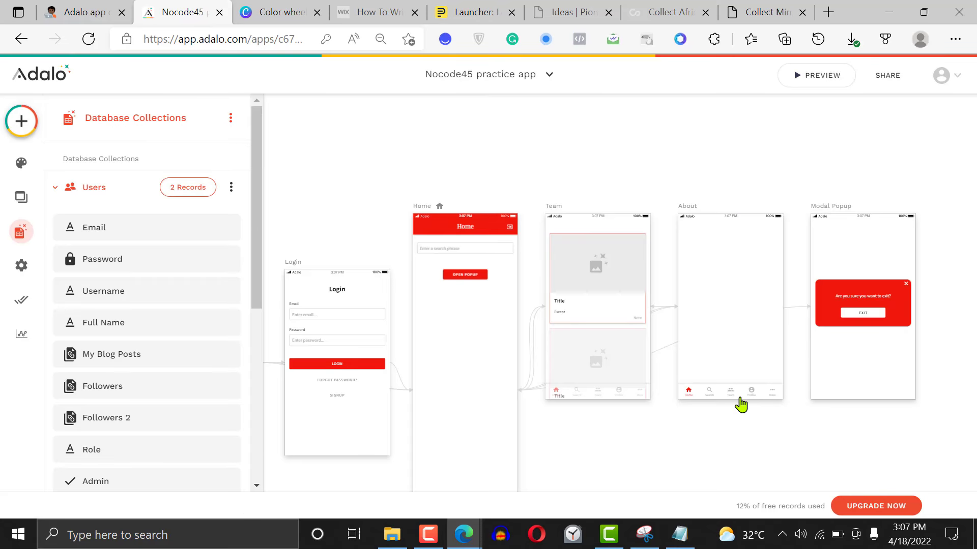
Collapse the Users collection, view the options available for the Categories collection, and close the database view
{"action": "left_click", "coordinate": [122, 191]}
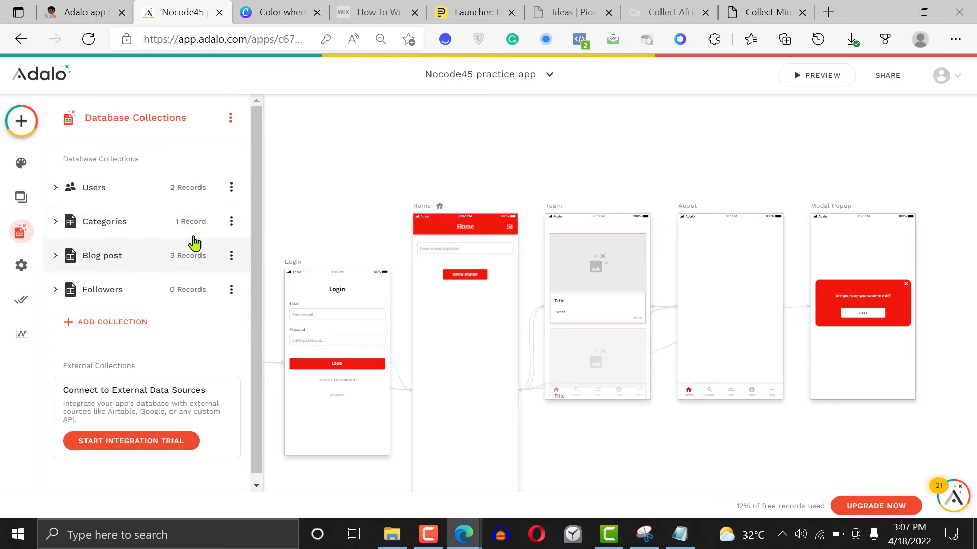
{"action": "left_click", "coordinate": [230, 227]}
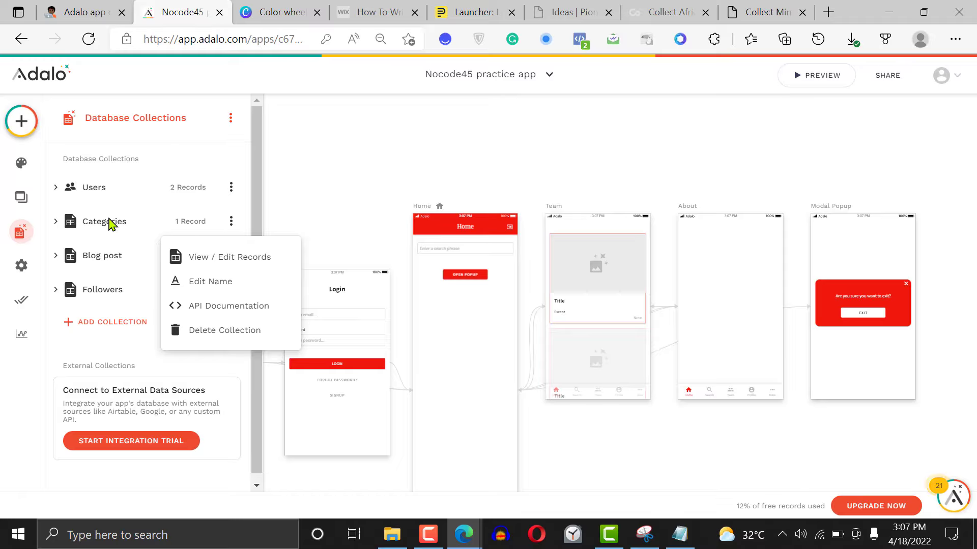
{"action": "left_click", "coordinate": [356, 212]}
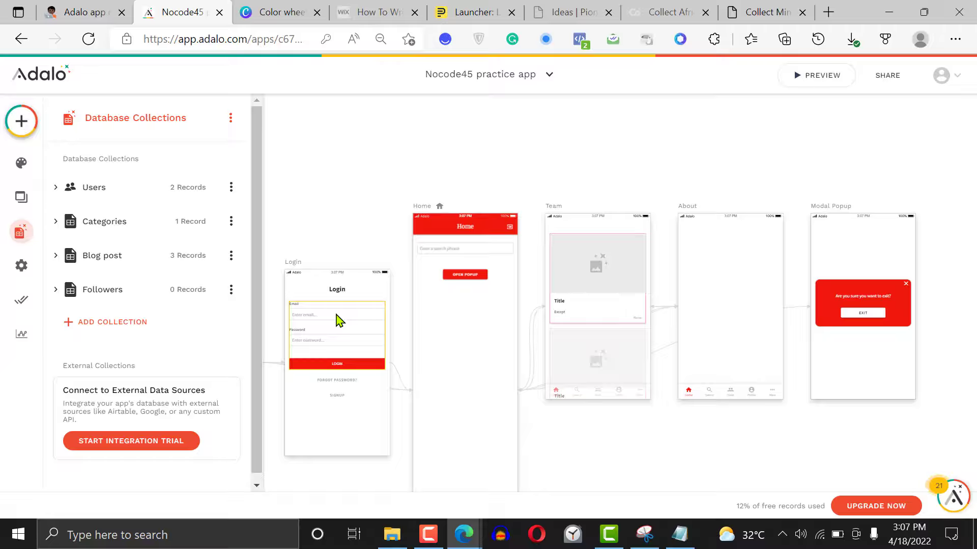
{"action": "left_click", "coordinate": [333, 175]}
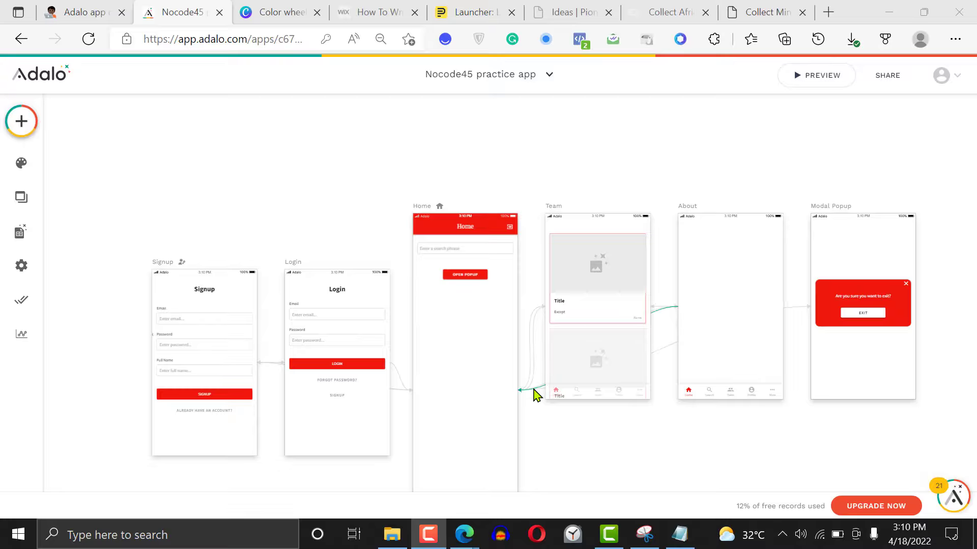
Open the App Access section of the app settings
{"action": "left_click", "coordinate": [21, 269]}
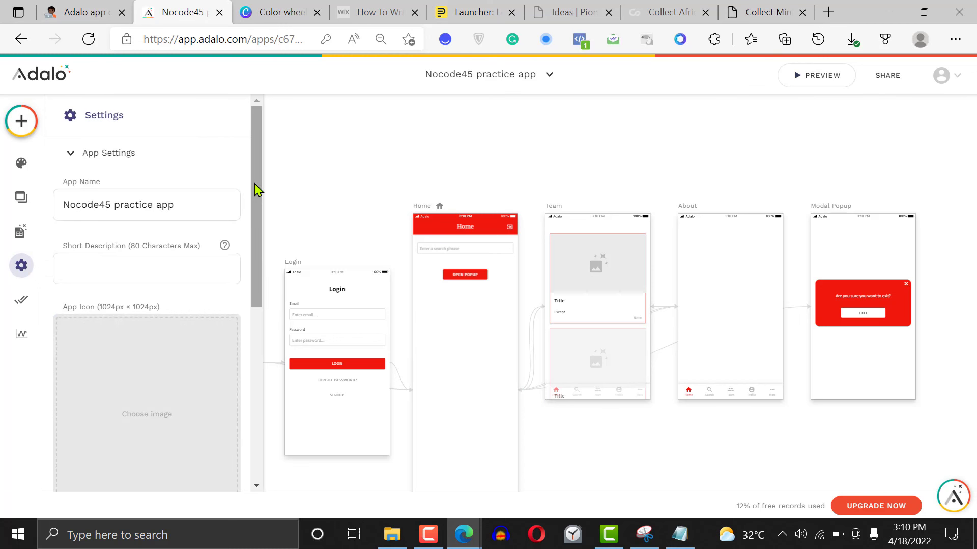
{"action": "left_click_drag", "start_coordinate": [258, 189], "coordinate": [246, 406]}
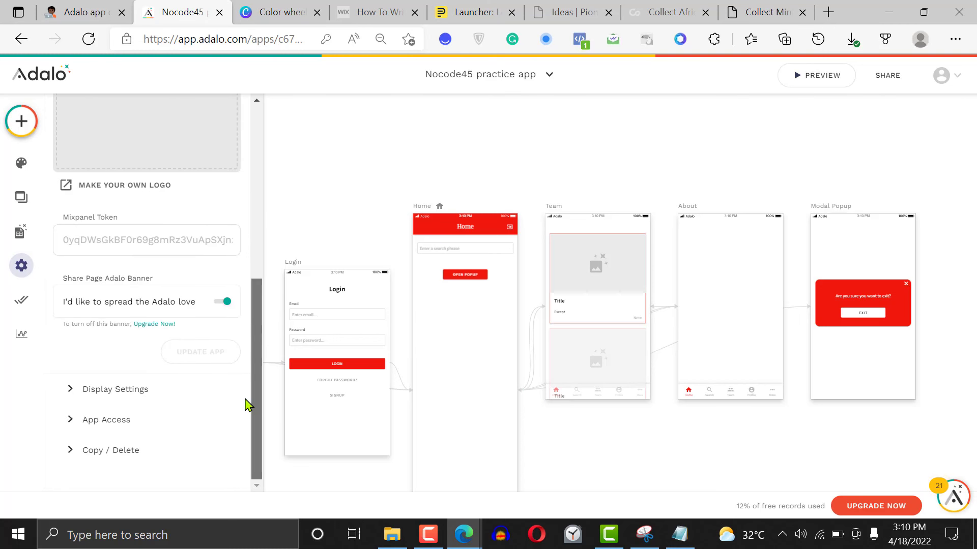
{"action": "left_click", "coordinate": [175, 418]}
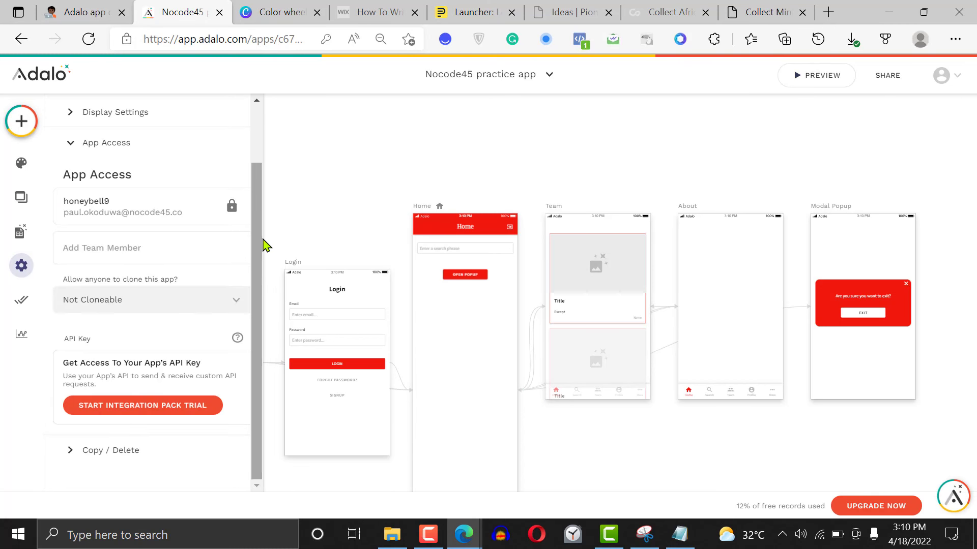
Fill in a new team member invitation with the invitee's email and dismiss it without sending
{"action": "left_click", "coordinate": [151, 249]}
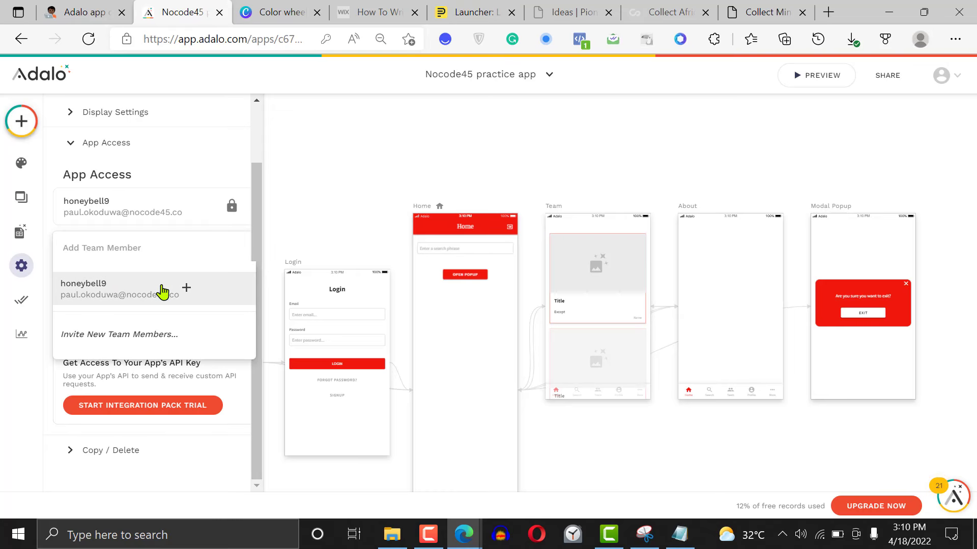
{"action": "left_click", "coordinate": [163, 333]}
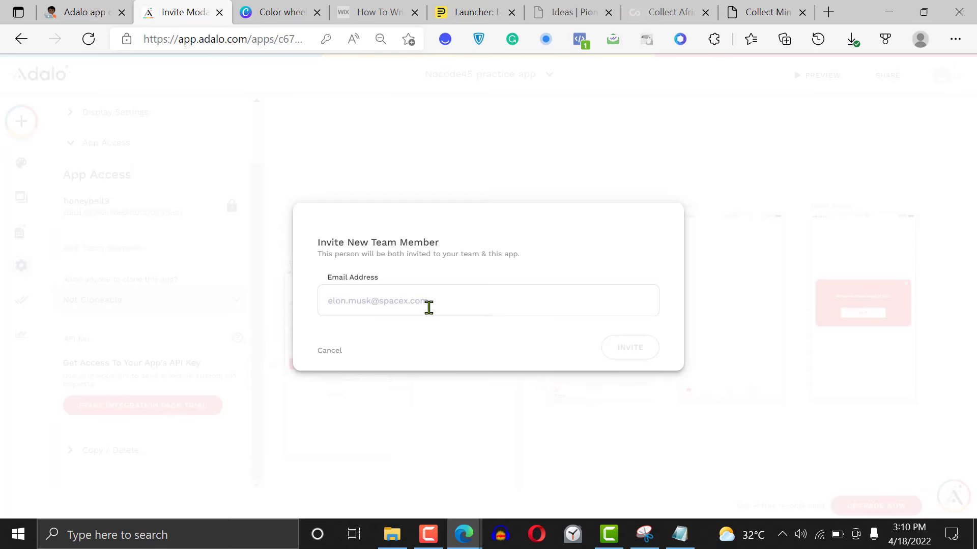
{"action": "left_click", "coordinate": [429, 307]}
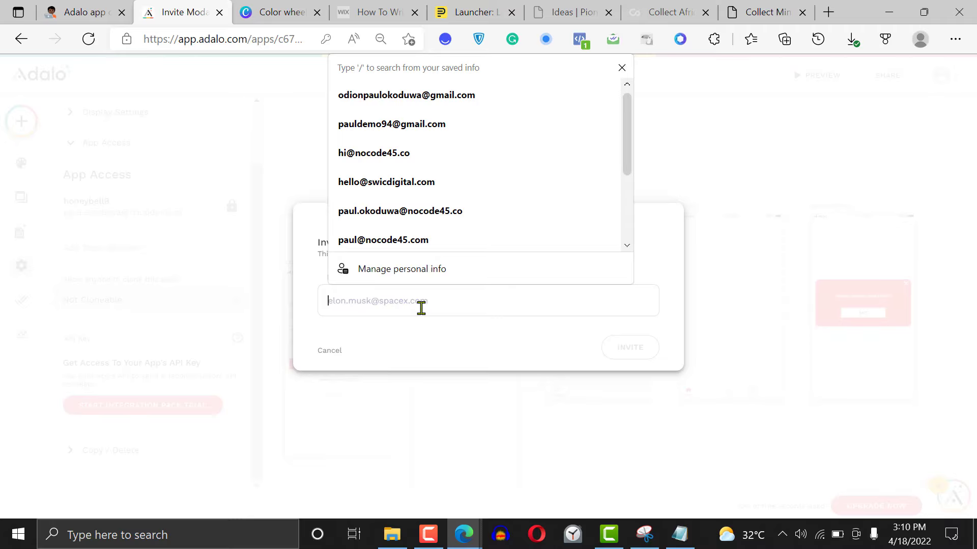
{"action": "left_click", "coordinate": [451, 95]}
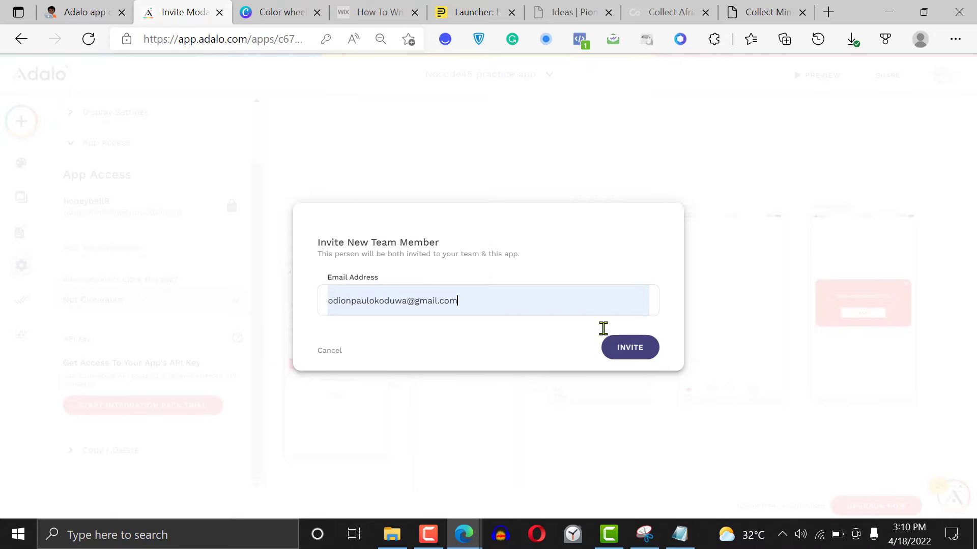
{"action": "left_click", "coordinate": [759, 225]}
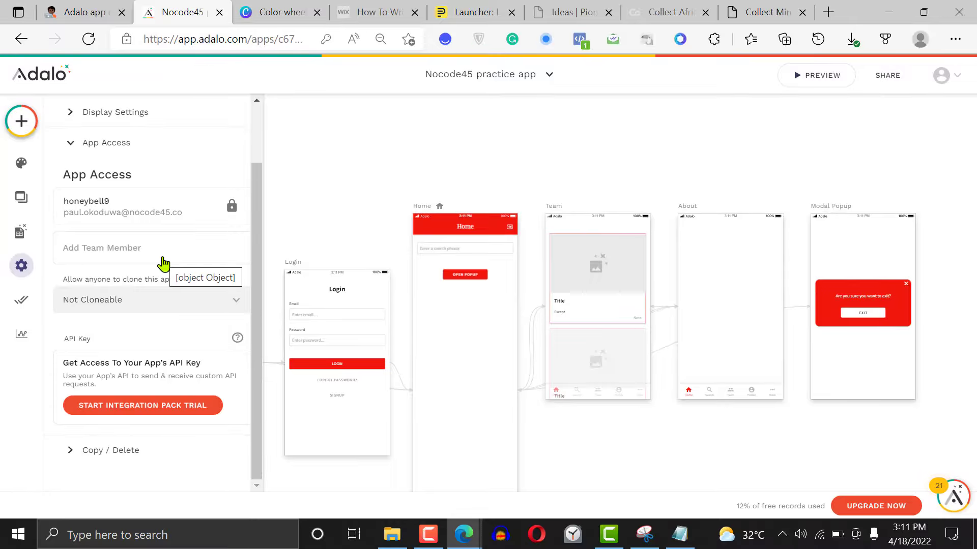
Review the app's cloning options and keep Not Cloneable selected
{"action": "left_click", "coordinate": [168, 297]}
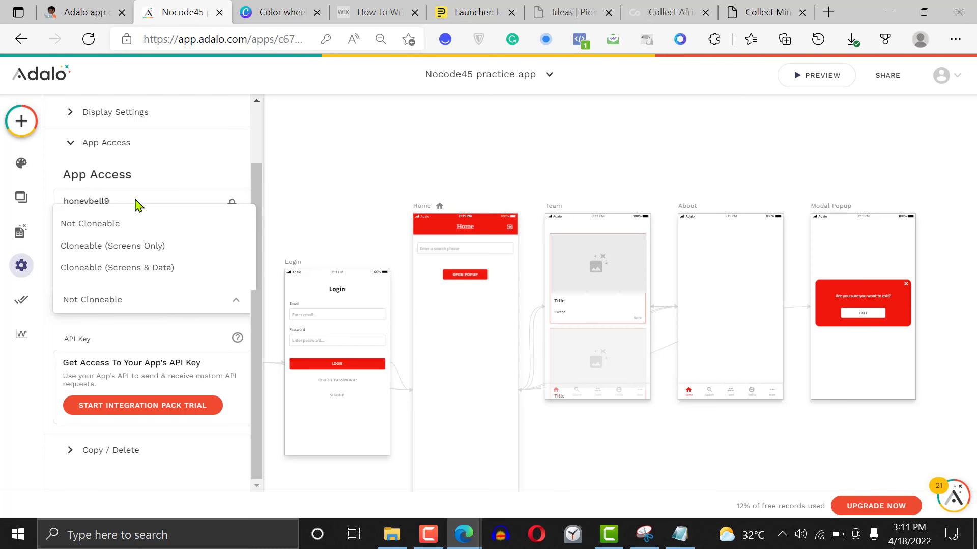
{"action": "left_click", "coordinate": [133, 227]}
{"action": "left_click", "coordinate": [140, 302]}
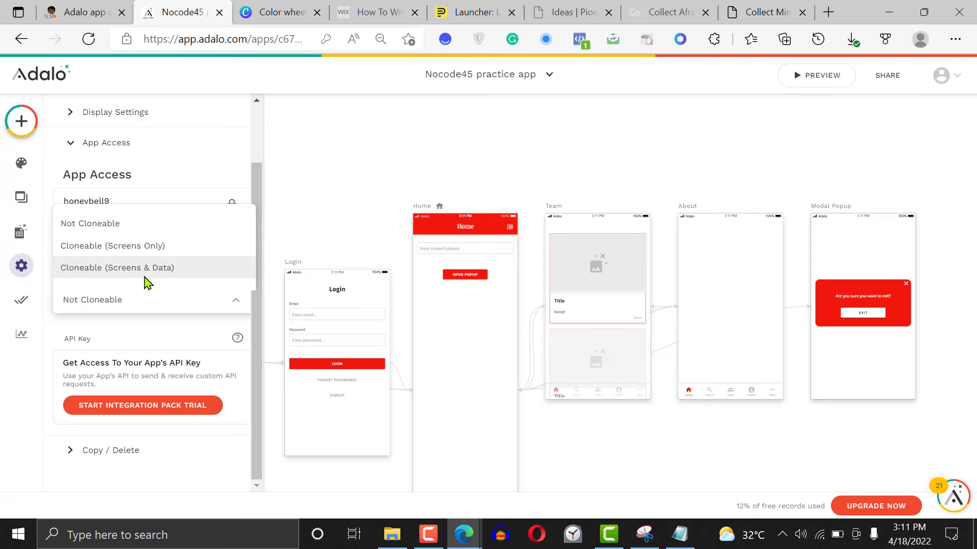
{"action": "left_click", "coordinate": [145, 223]}
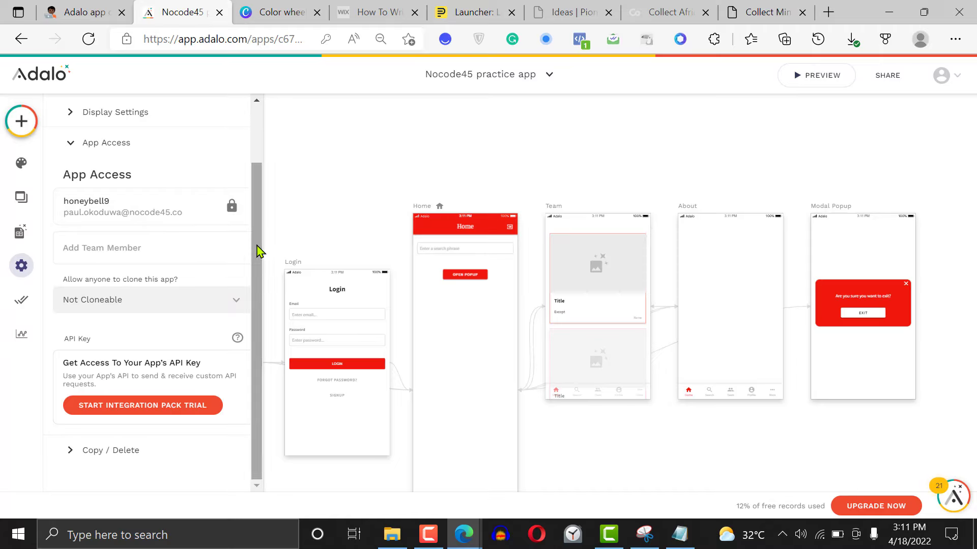
{"action": "left_click_drag", "start_coordinate": [259, 251], "coordinate": [259, 294]}
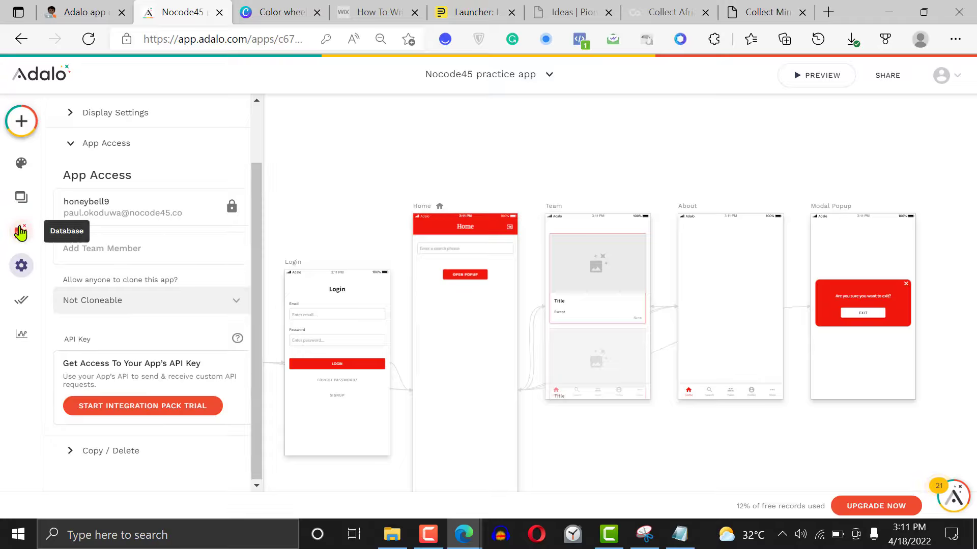
Open the component marketplace, check the Premium category, and look through the Free components
{"action": "left_click", "coordinate": [19, 122]}
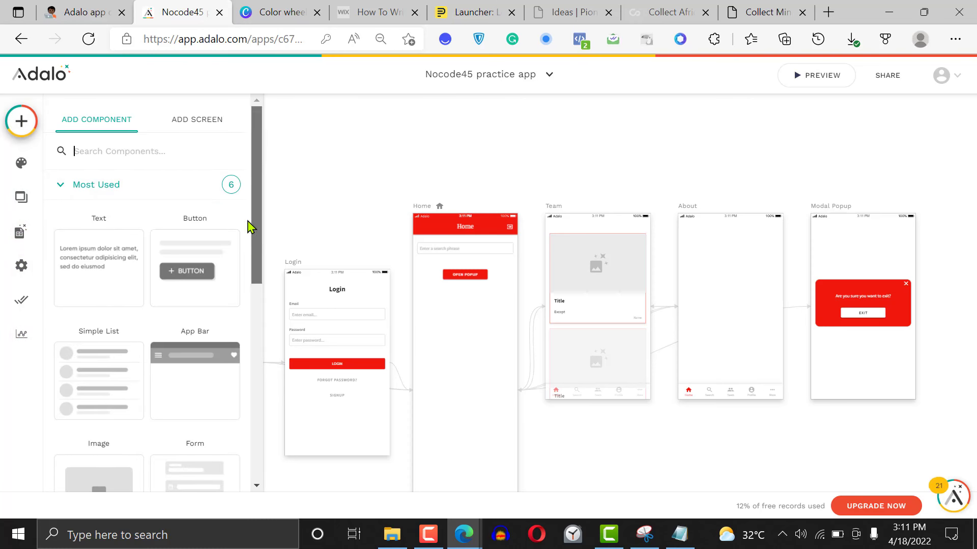
{"action": "left_click_drag", "start_coordinate": [251, 225], "coordinate": [248, 512]}
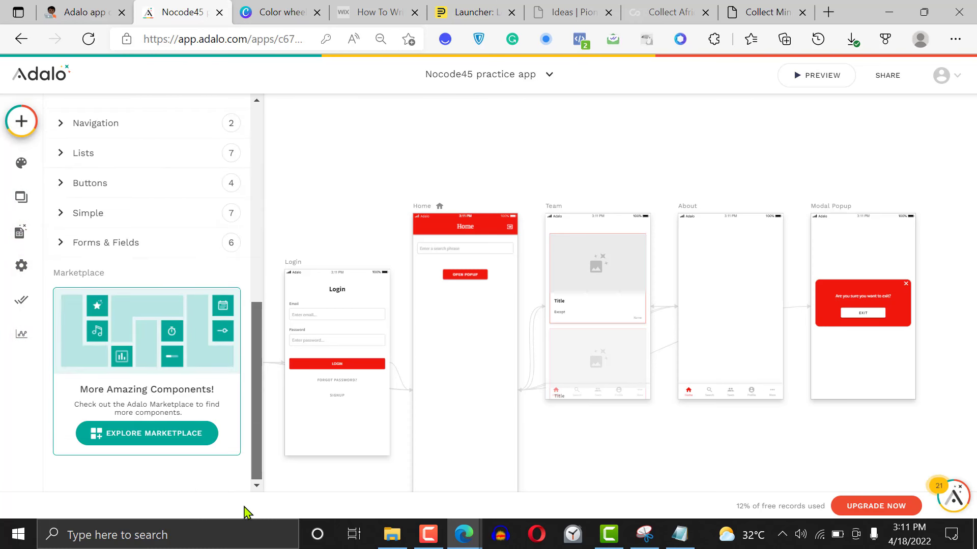
{"action": "left_click", "coordinate": [160, 435]}
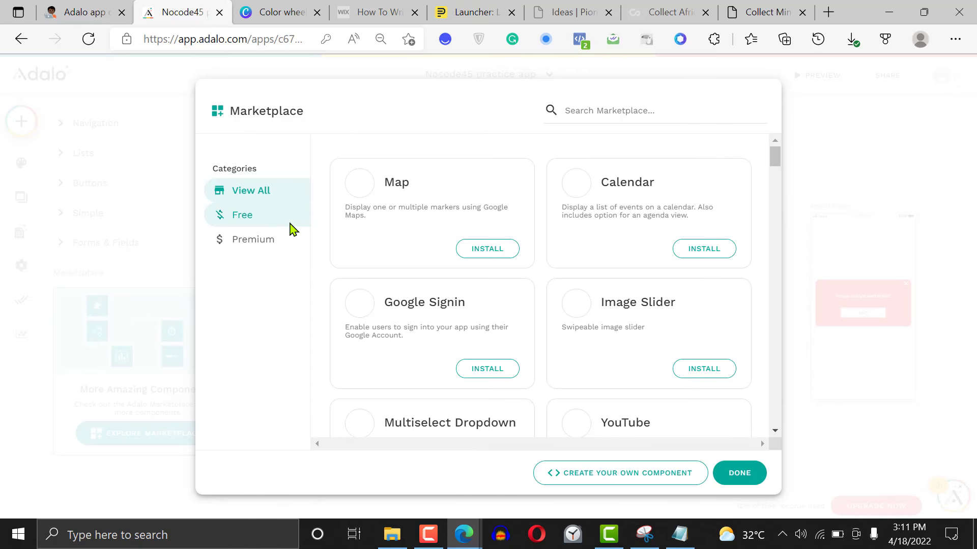
{"action": "left_click", "coordinate": [248, 247]}
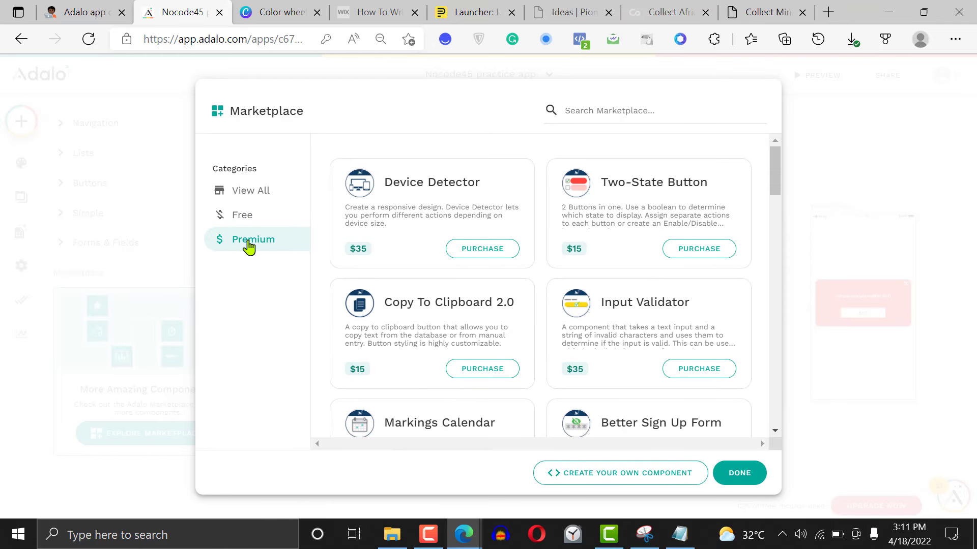
{"action": "left_click", "coordinate": [246, 222]}
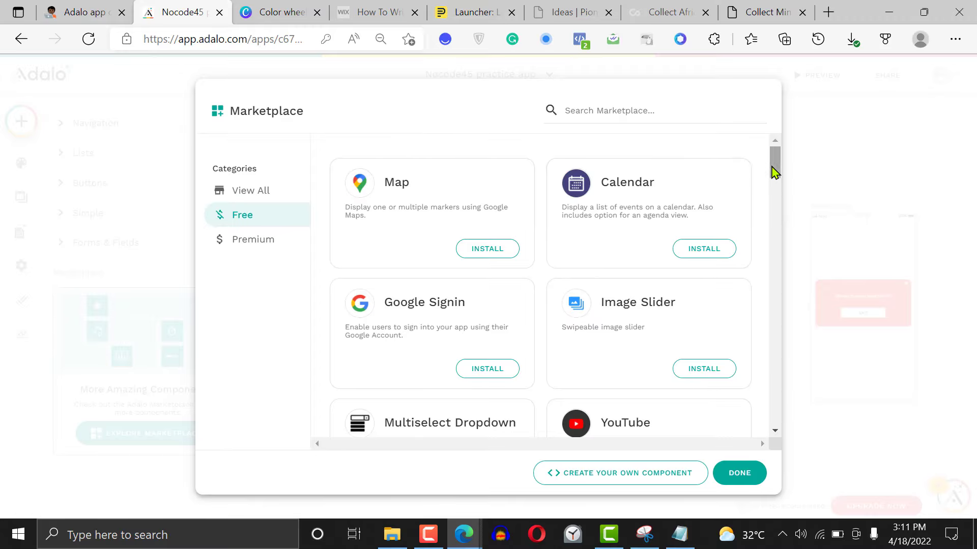
{"action": "left_click_drag", "start_coordinate": [774, 166], "coordinate": [772, 351]}
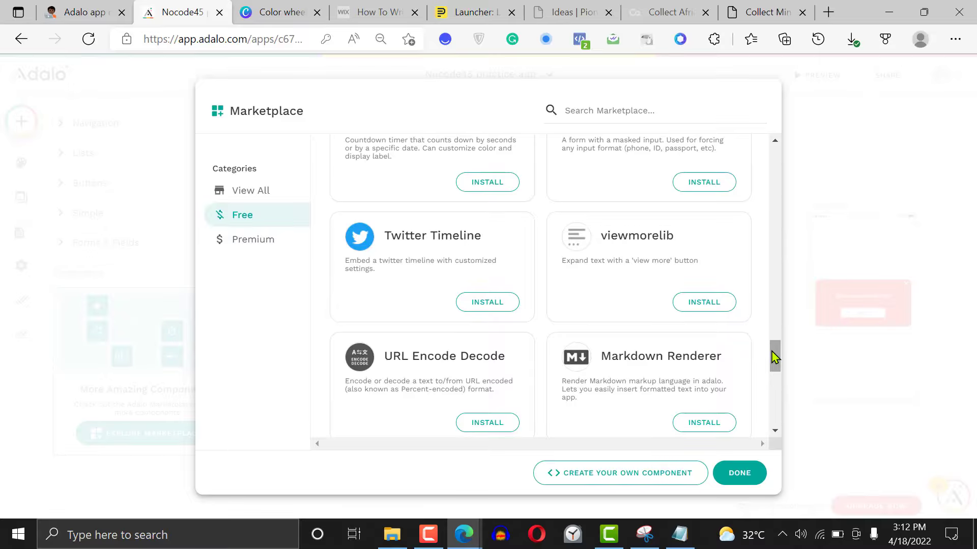
{"action": "left_click_drag", "start_coordinate": [774, 357], "coordinate": [774, 400]}
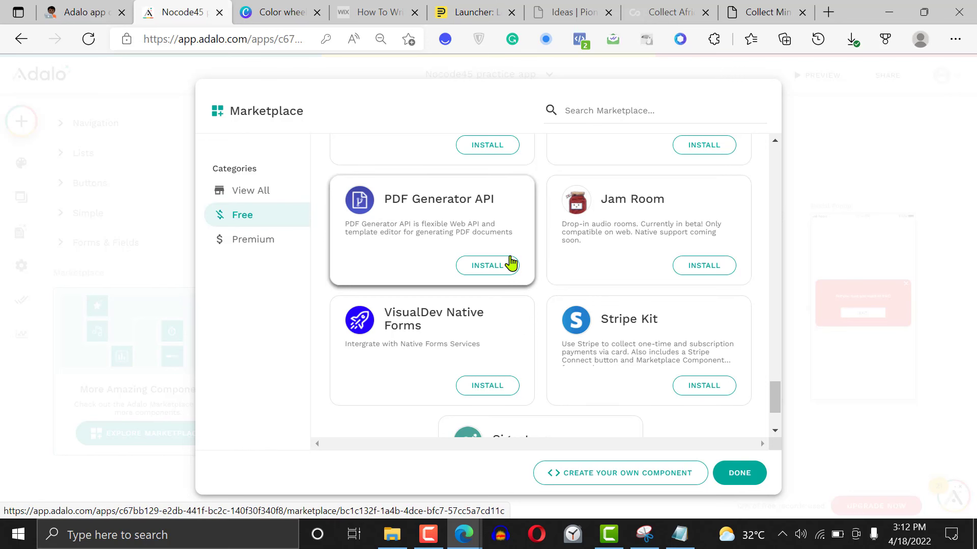
{"action": "left_click_drag", "start_coordinate": [774, 404], "coordinate": [772, 333]}
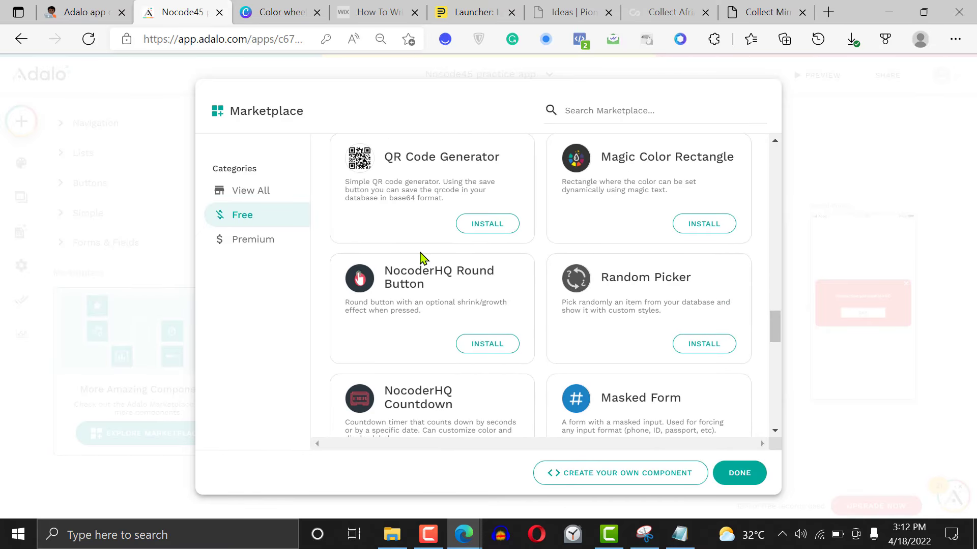
Look through the Premium marketplace components to the end of the list and return to the Free components
{"action": "left_click", "coordinate": [274, 247]}
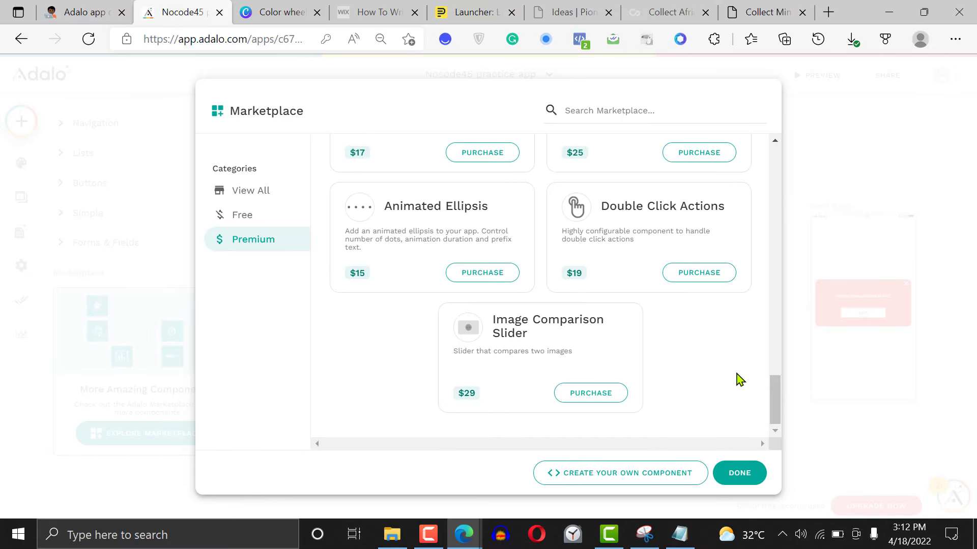
{"action": "left_click_drag", "start_coordinate": [773, 399], "coordinate": [769, 159]}
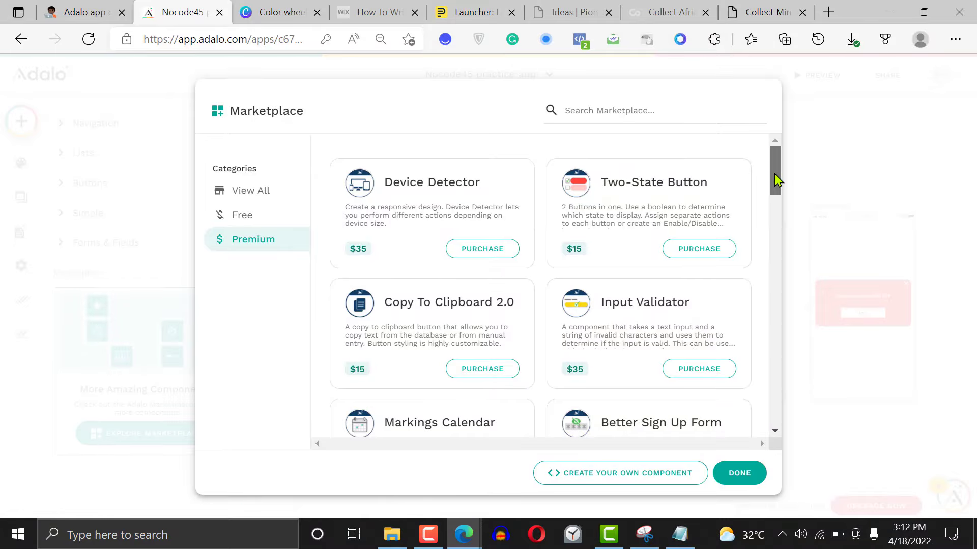
{"action": "scroll", "coordinate": [774, 184], "scroll_direction": "down", "scroll_amount": 2}
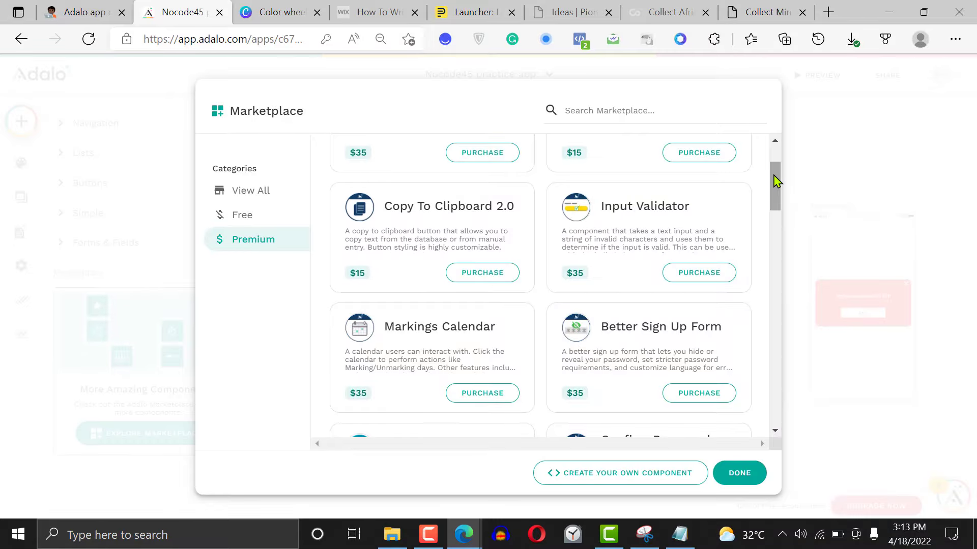
{"action": "left_click_drag", "start_coordinate": [774, 182], "coordinate": [771, 162]}
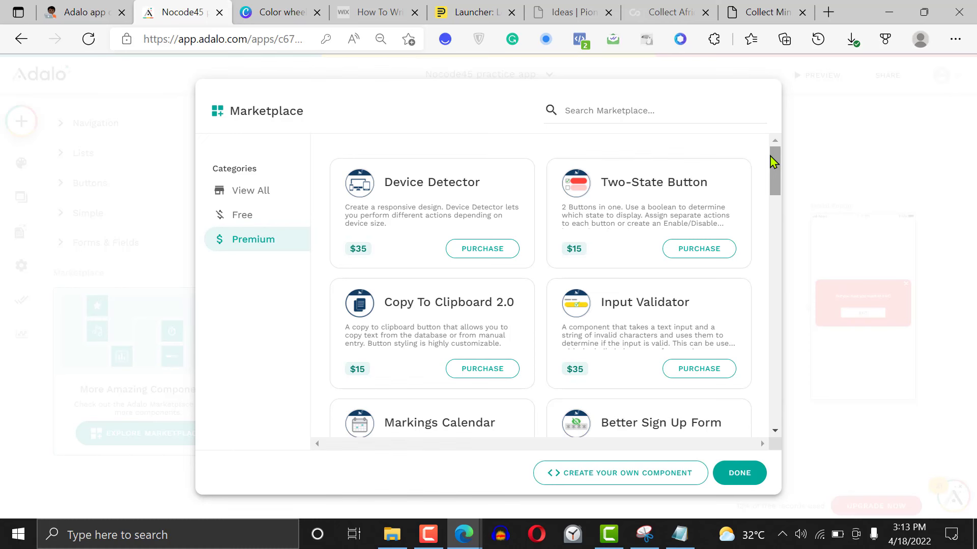
{"action": "left_click_drag", "start_coordinate": [771, 162], "coordinate": [771, 184]}
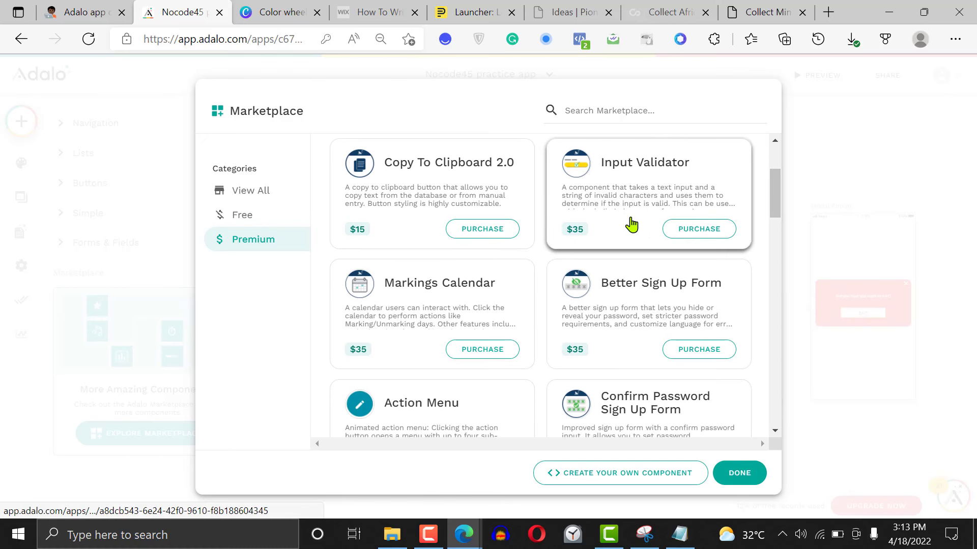
{"action": "left_click_drag", "start_coordinate": [776, 192], "coordinate": [772, 220]}
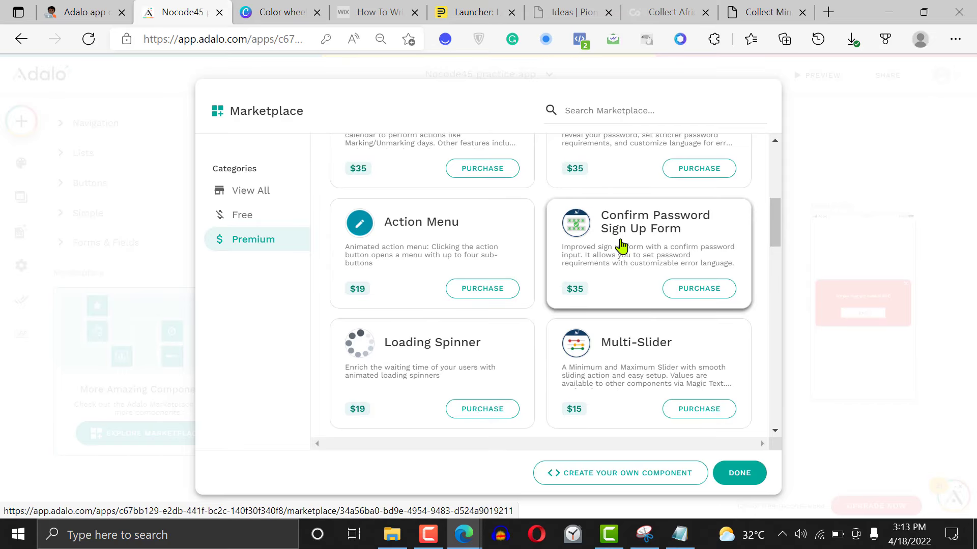
{"action": "left_click_drag", "start_coordinate": [778, 234], "coordinate": [770, 319]}
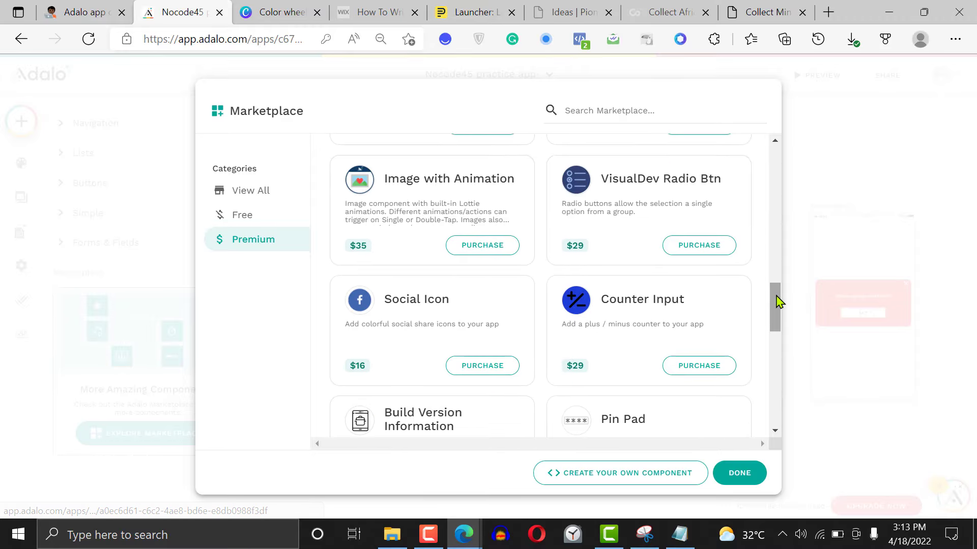
{"action": "left_click_drag", "start_coordinate": [777, 298], "coordinate": [783, 342]}
{"action": "scroll", "coordinate": [784, 342], "scroll_direction": "down", "scroll_amount": 2}
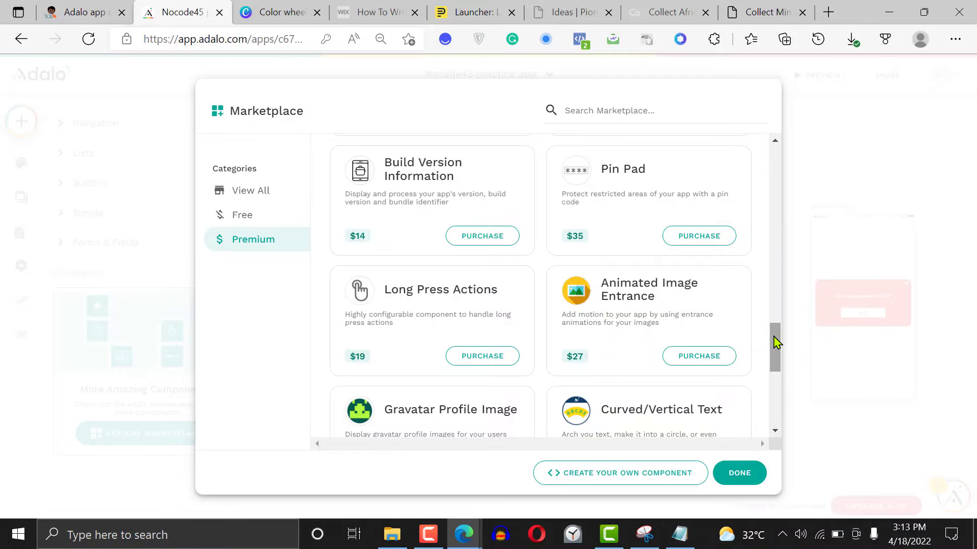
{"action": "left_click_drag", "start_coordinate": [782, 341], "coordinate": [780, 394]}
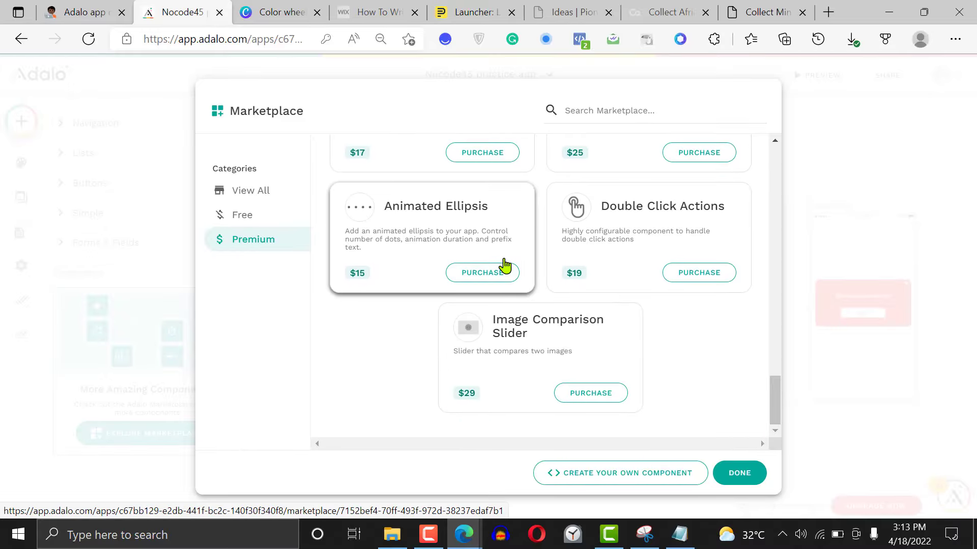
{"action": "left_click", "coordinate": [270, 223]}
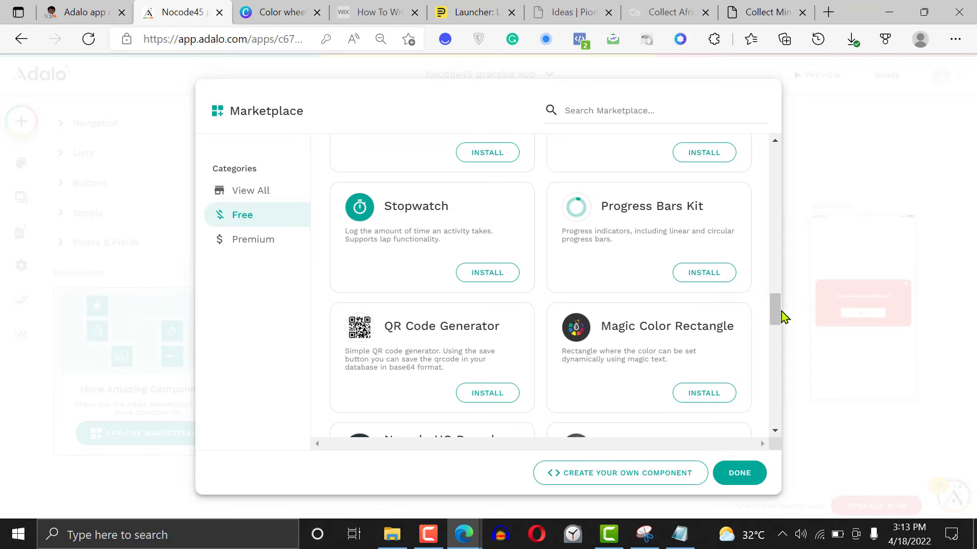
{"action": "left_click_drag", "start_coordinate": [775, 319], "coordinate": [789, 151]}
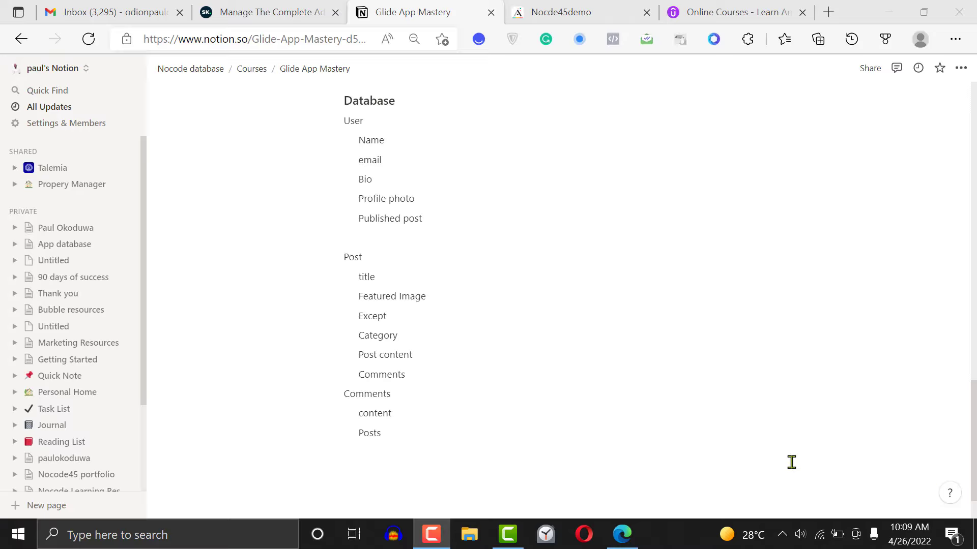
Review the database outline on the Notion page and add a Users entry below Posts in the Comments list
{"action": "left_click_drag", "start_coordinate": [429, 218], "coordinate": [448, 304]}
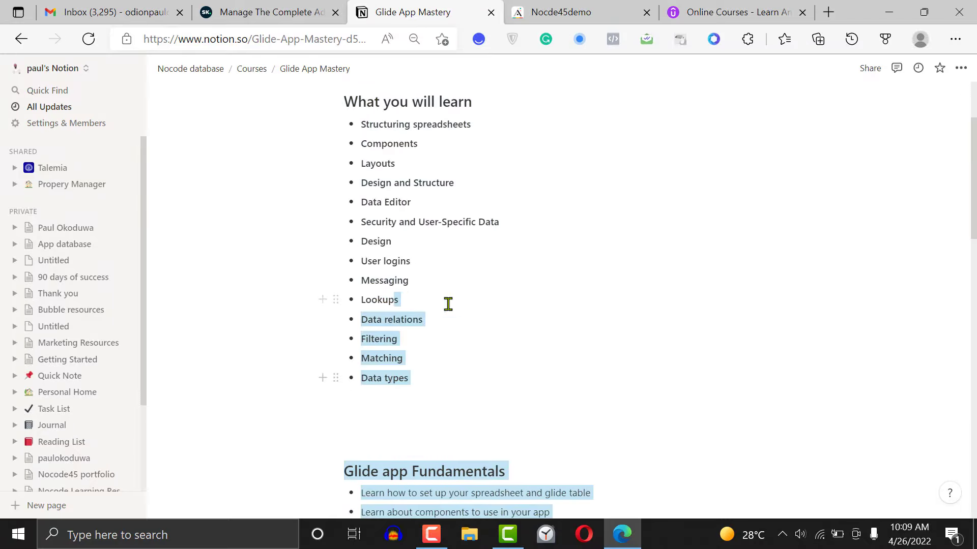
{"action": "left_click", "coordinate": [770, 345]}
{"action": "left_click_drag", "start_coordinate": [974, 199], "coordinate": [974, 423]}
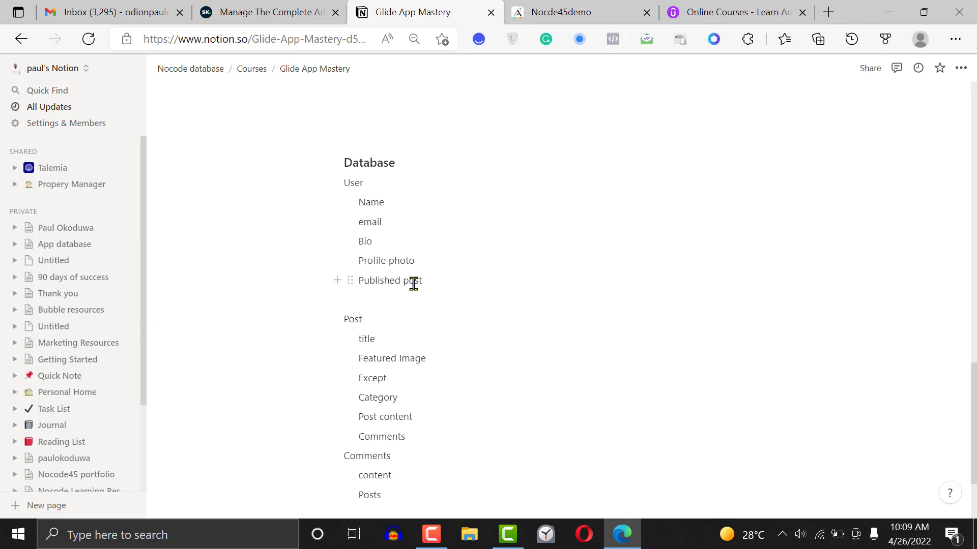
{"action": "left_click_drag", "start_coordinate": [438, 283], "coordinate": [360, 282]}
{"action": "left_click", "coordinate": [576, 304]}
{"action": "scroll", "coordinate": [865, 392], "scroll_direction": "down", "scroll_amount": 1}
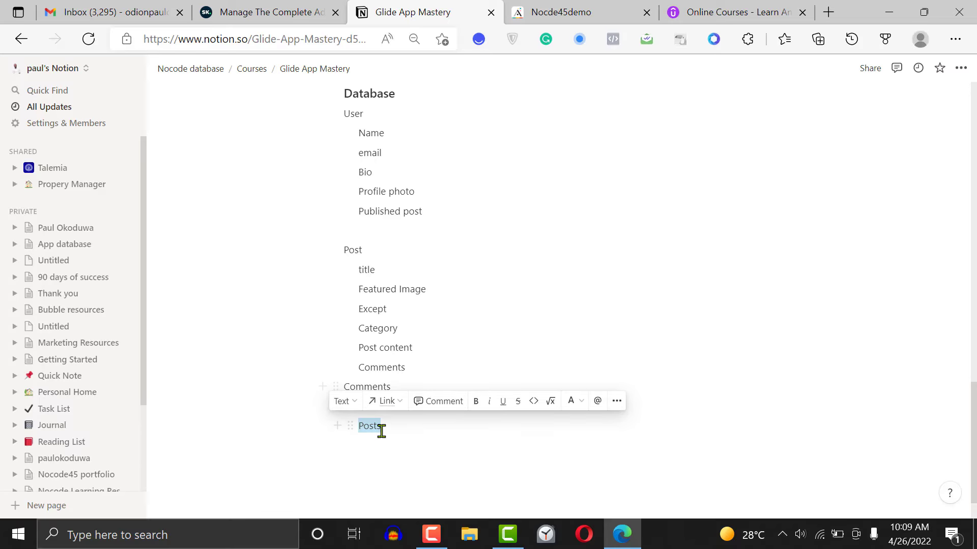
{"action": "left_click", "coordinate": [405, 427]}
{"action": "key", "text": "Return"}
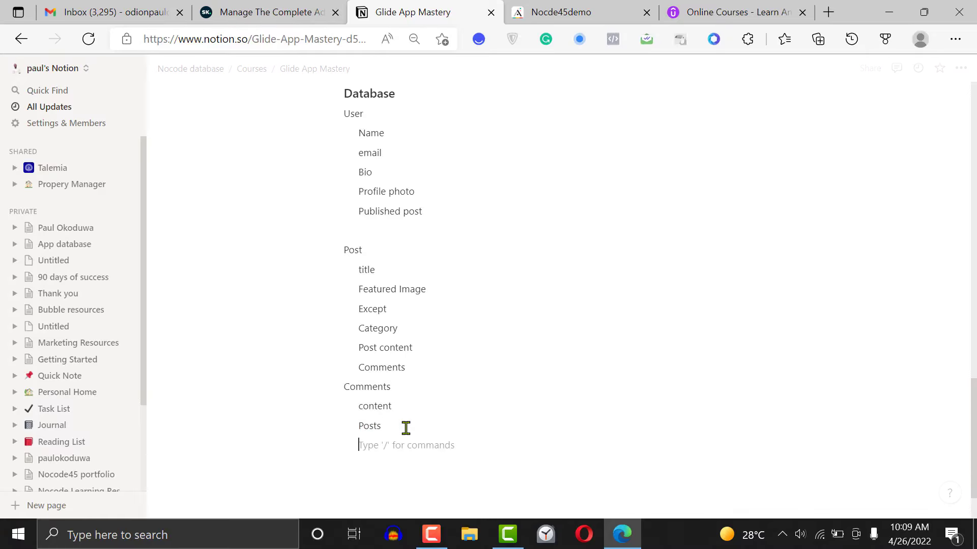
{"action": "type", "text": "Users"}
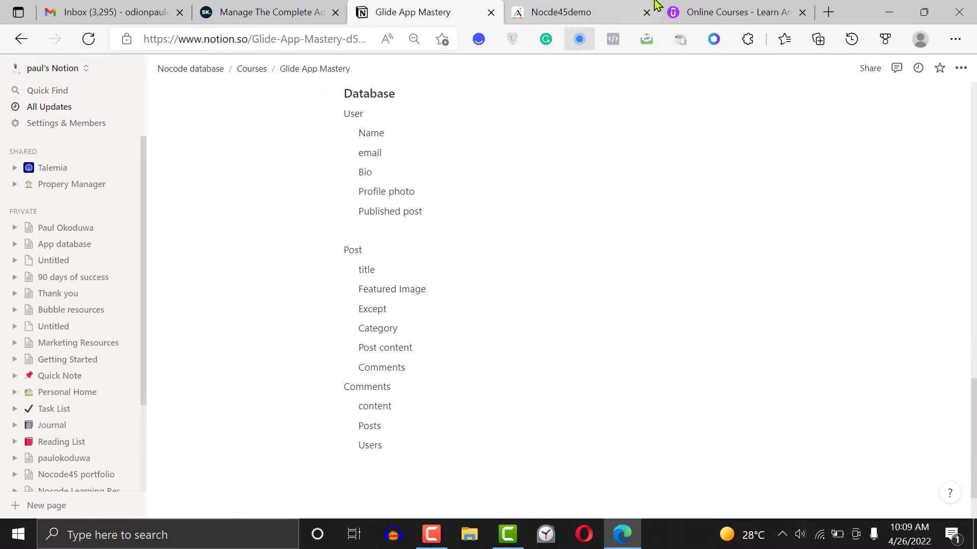
Switch to Adalo and start a new app as a Native Mobile App with the Blank template
{"action": "left_click", "coordinate": [603, 7]}
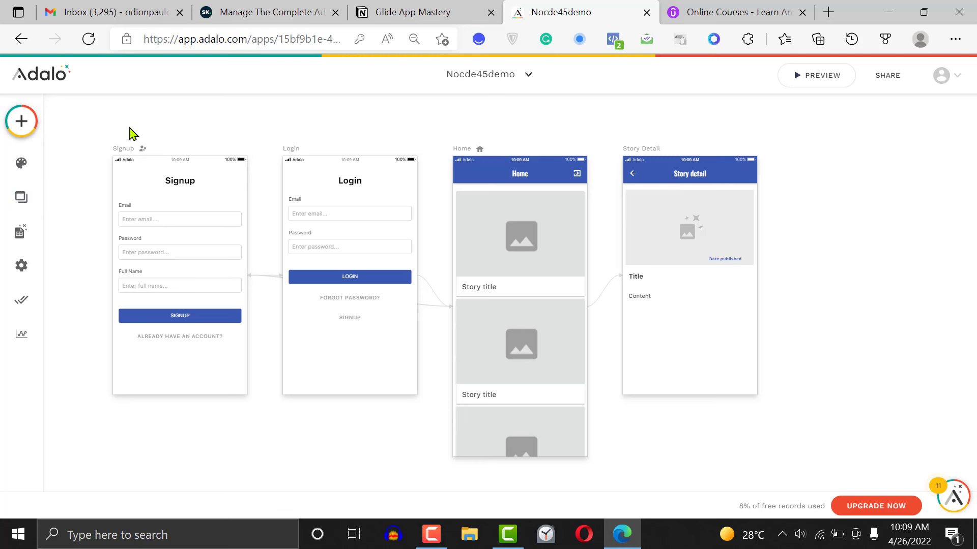
{"action": "left_click", "coordinate": [528, 74]}
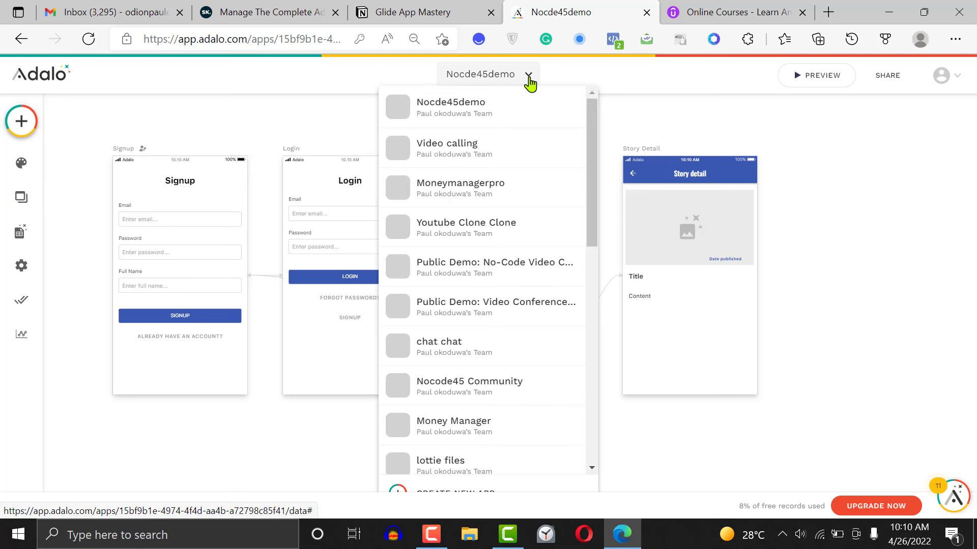
{"action": "scroll", "coordinate": [584, 426], "scroll_direction": "down", "scroll_amount": 10}
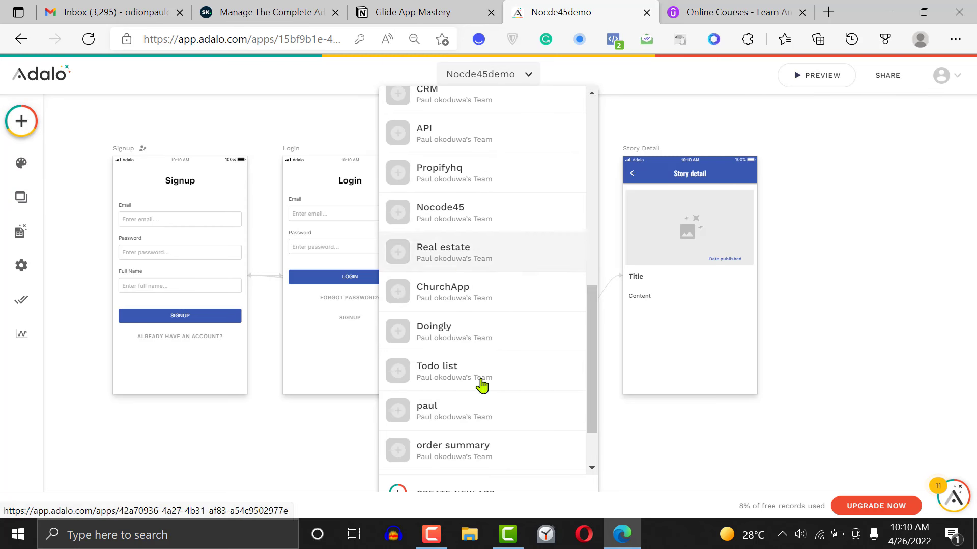
{"action": "scroll", "coordinate": [590, 417], "scroll_direction": "down", "scroll_amount": 2}
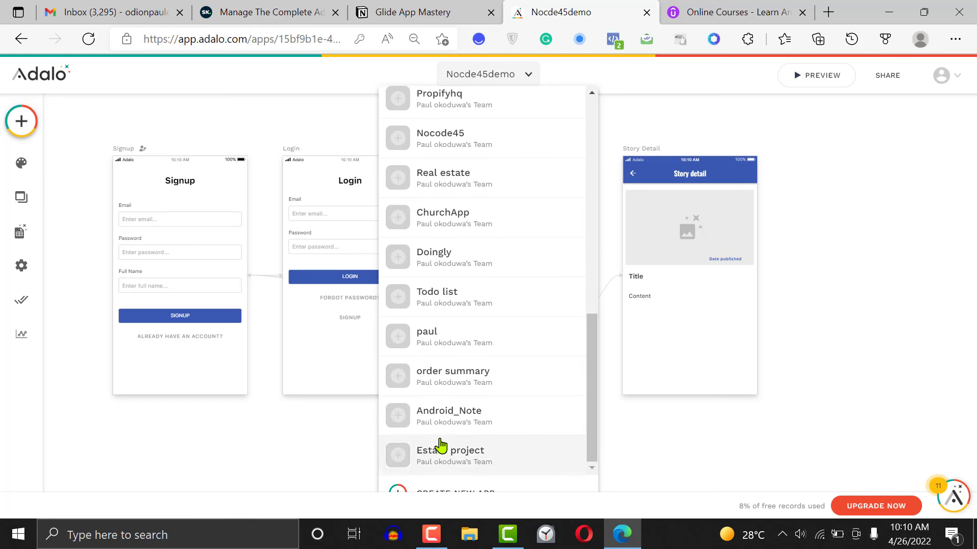
{"action": "left_click", "coordinate": [444, 493]}
{"action": "left_click", "coordinate": [420, 263]}
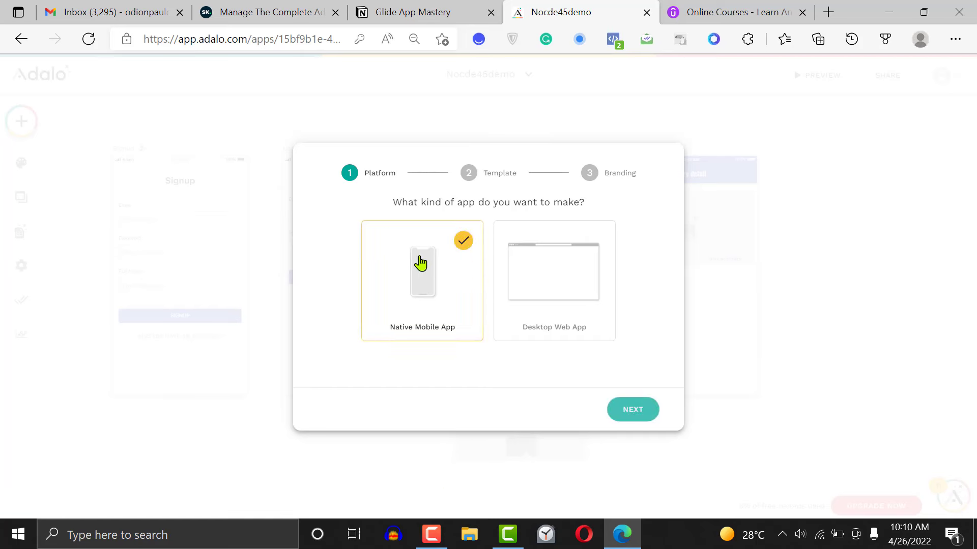
{"action": "left_click", "coordinate": [629, 410]}
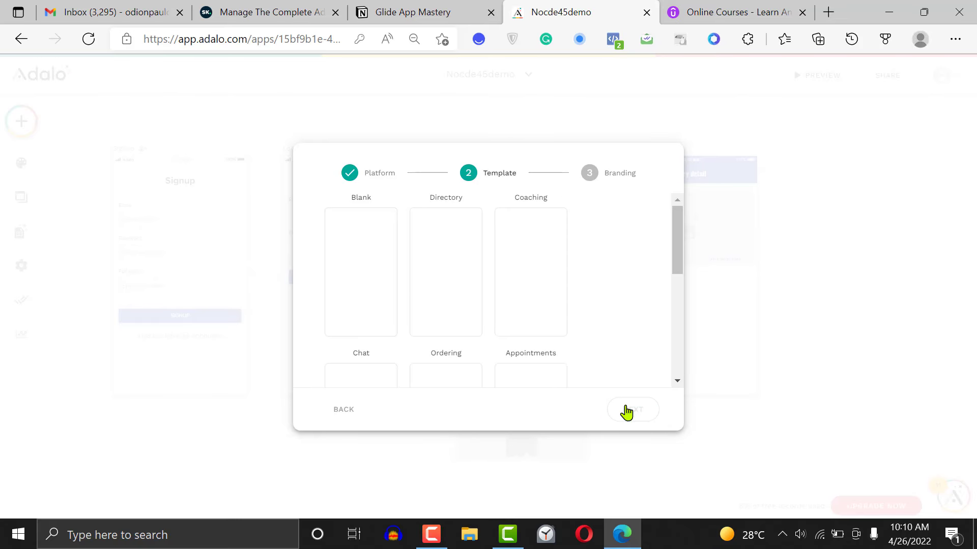
{"action": "left_click", "coordinate": [369, 260]}
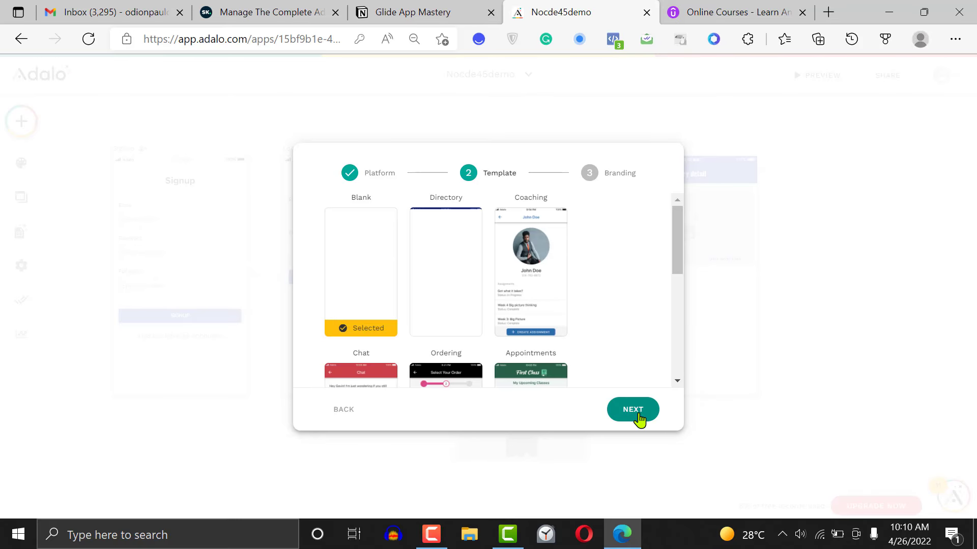
{"action": "left_click", "coordinate": [637, 410]}
Name the new app Nocodedemoblog, keep the default colors, and create it
{"action": "left_click", "coordinate": [479, 224]}
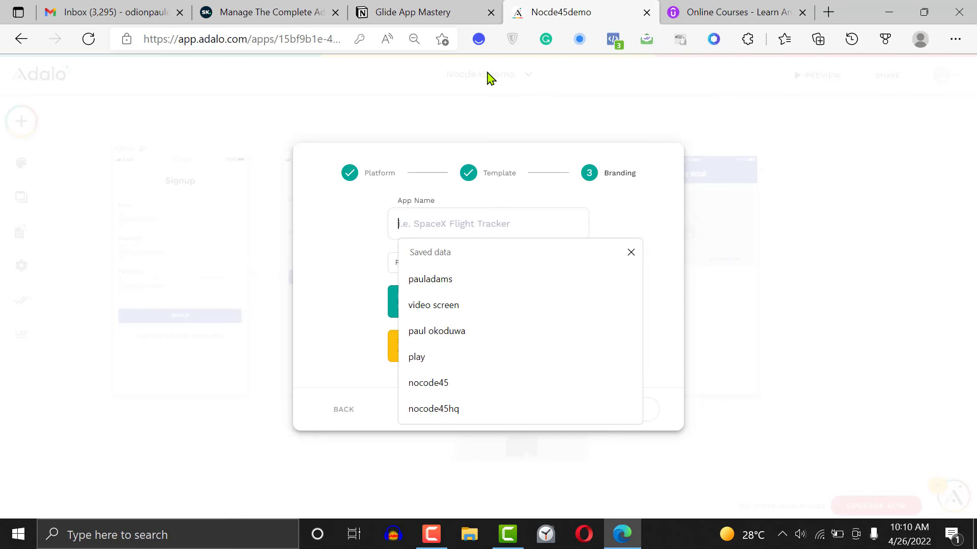
{"action": "type", "text": "Nocode"}
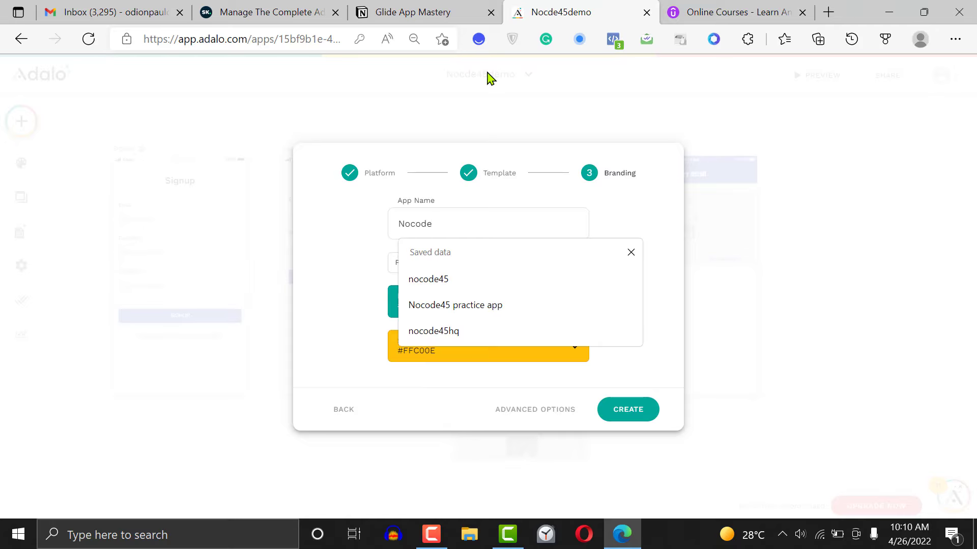
{"action": "type", "text": "demoblog"}
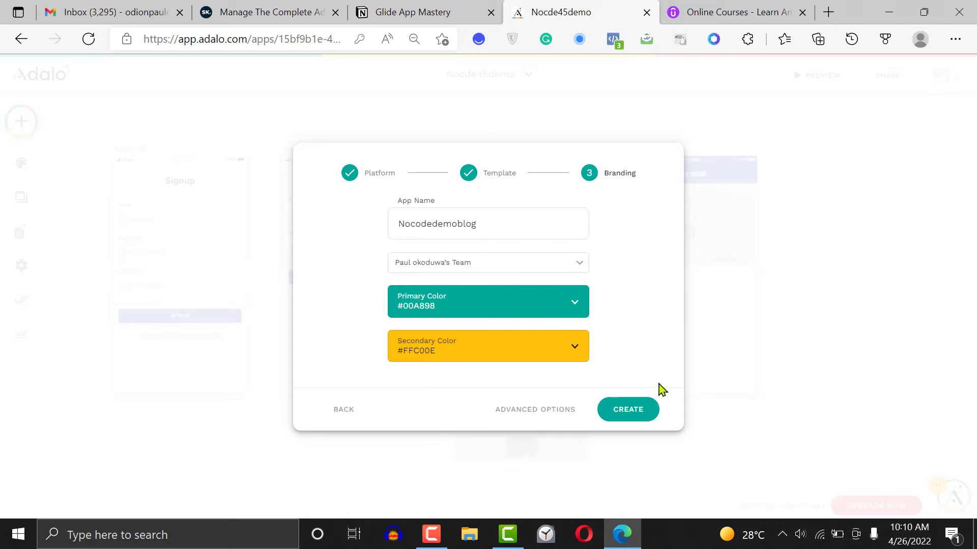
{"action": "left_click", "coordinate": [635, 411]}
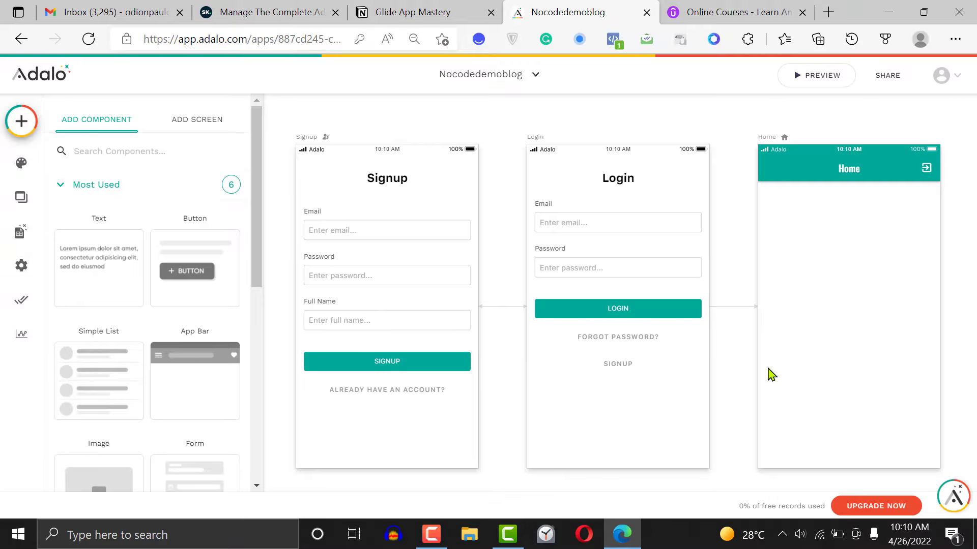
{"action": "left_click", "coordinate": [735, 220]}
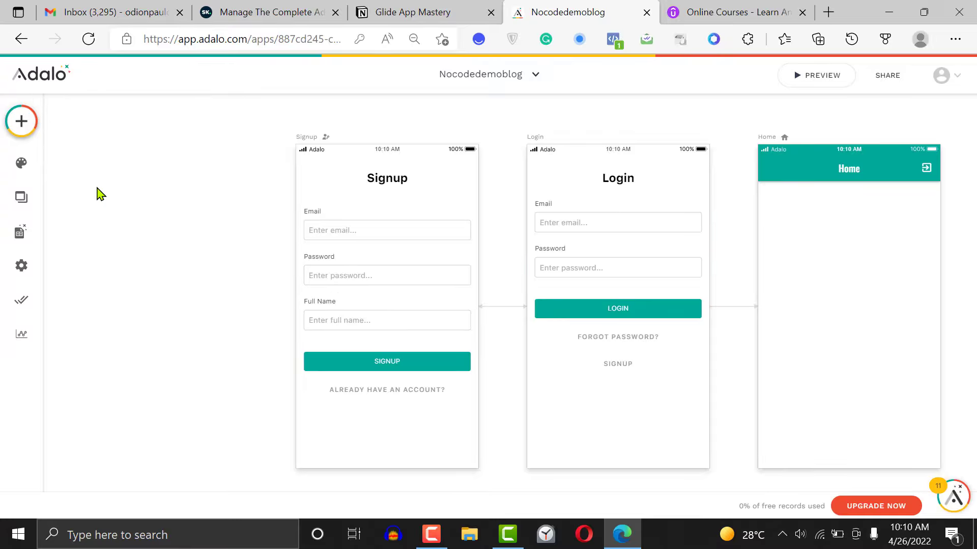
Add a text property named Bio to the Users collection in the app's database
{"action": "left_click", "coordinate": [21, 232]}
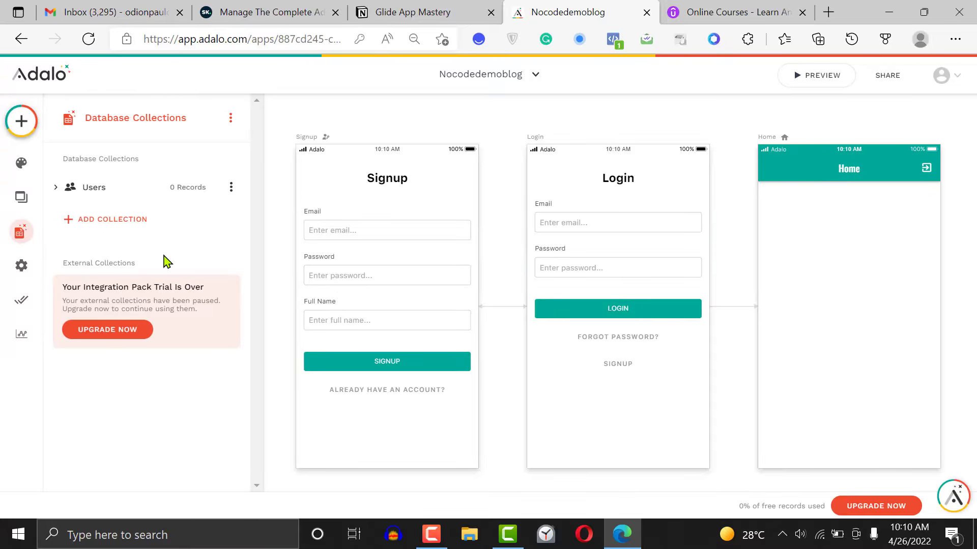
{"action": "left_click", "coordinate": [142, 189]}
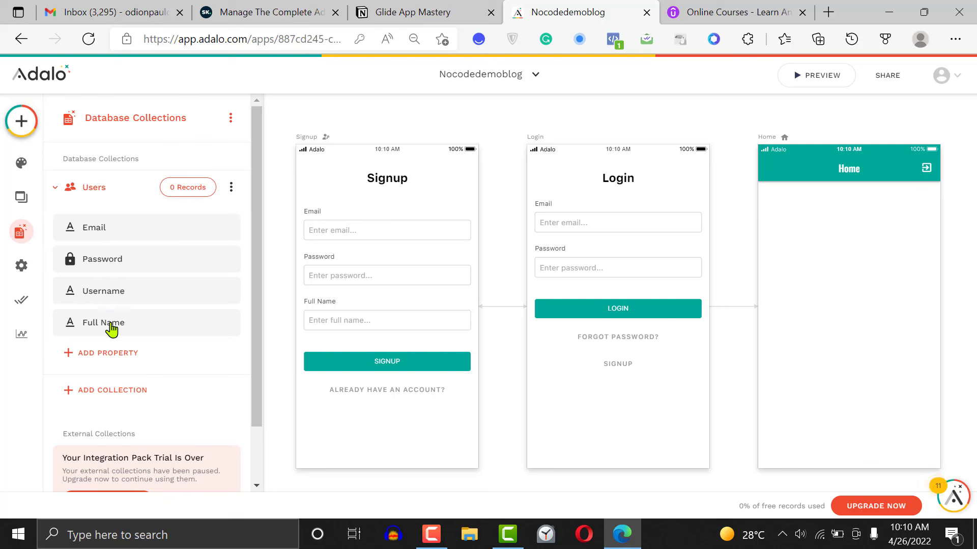
{"action": "left_click", "coordinate": [122, 355]}
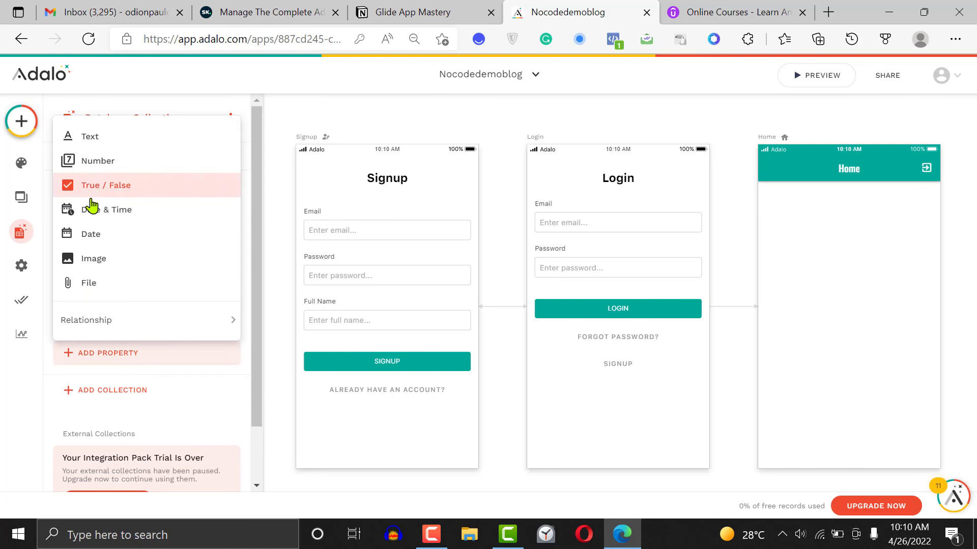
{"action": "left_click", "coordinate": [114, 141]}
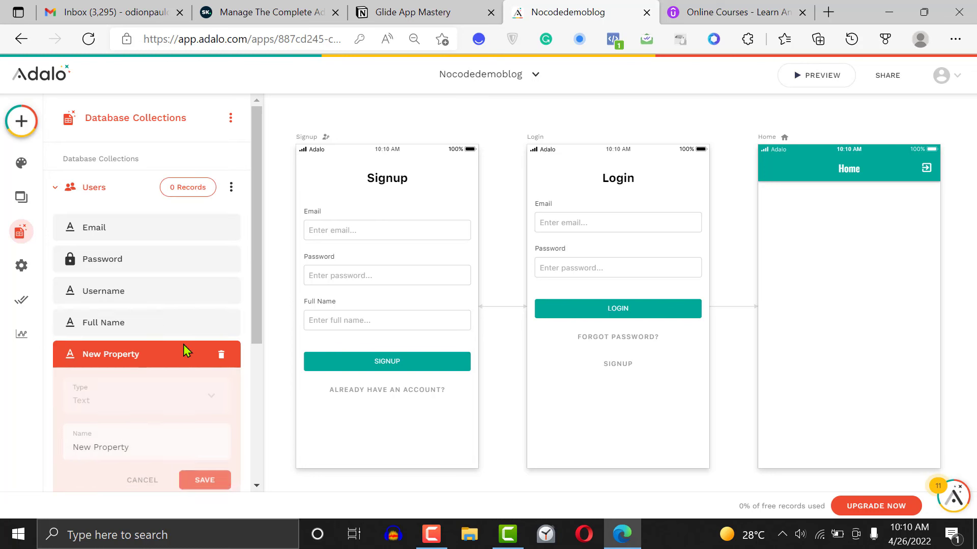
{"action": "double_click", "coordinate": [118, 448]}
{"action": "left_click", "coordinate": [138, 448]}
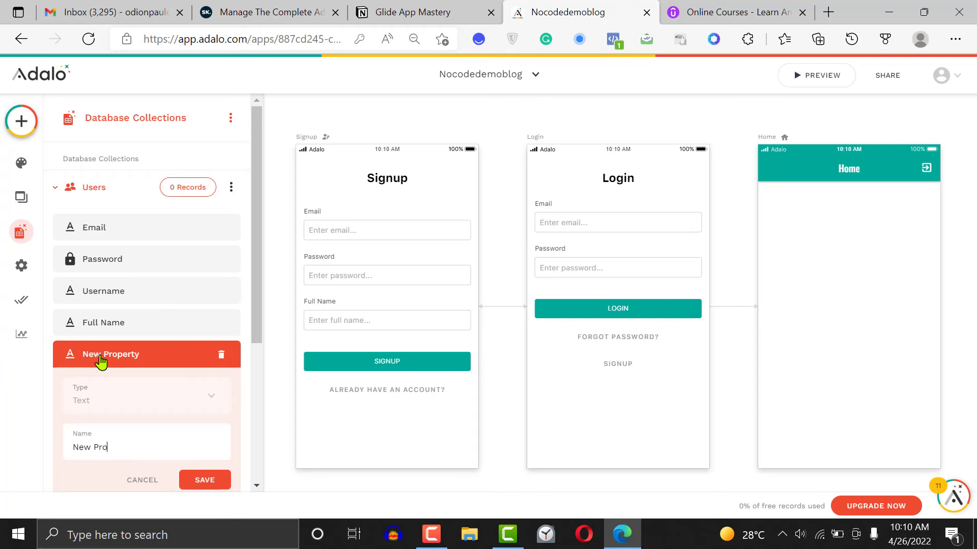
{"action": "key", "text": "BackSpace"}
{"action": "key", "text": "BackSpace"}
{"action": "key", "text": "BackSpace"}
{"action": "key", "text": "BackSpace"}
{"action": "key", "text": "BackSpace"}
{"action": "key", "text": "BackSpace"}
{"action": "type", "text": "Bio"}
{"action": "left_click", "coordinate": [204, 481]}
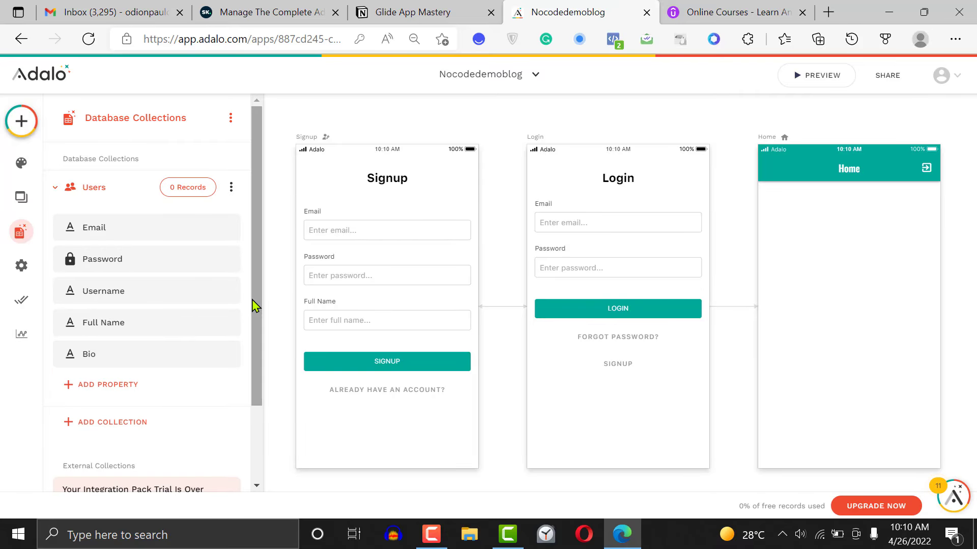
Add an image property named Profile photo to the Users collection
{"action": "left_click_drag", "start_coordinate": [255, 306], "coordinate": [258, 360]}
{"action": "left_click", "coordinate": [118, 323]}
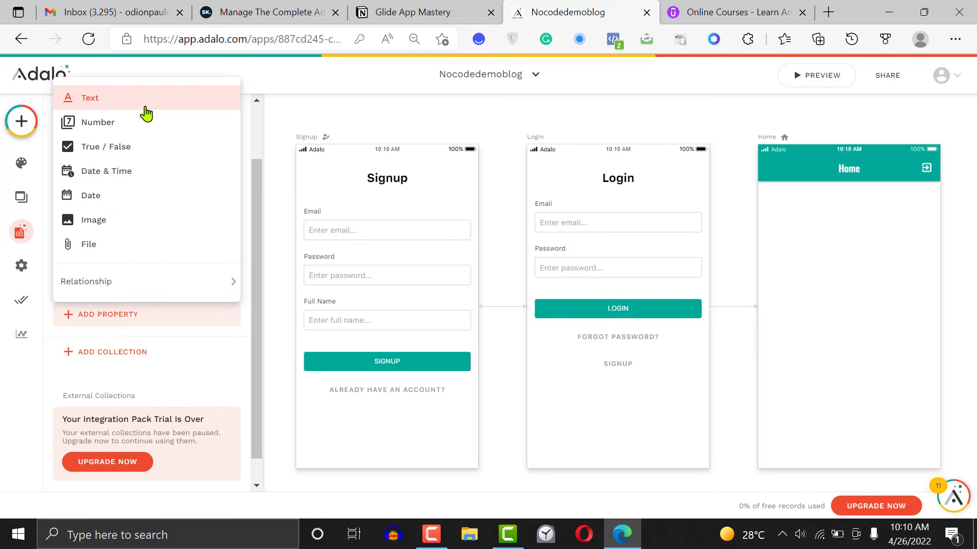
{"action": "left_click", "coordinate": [122, 233]}
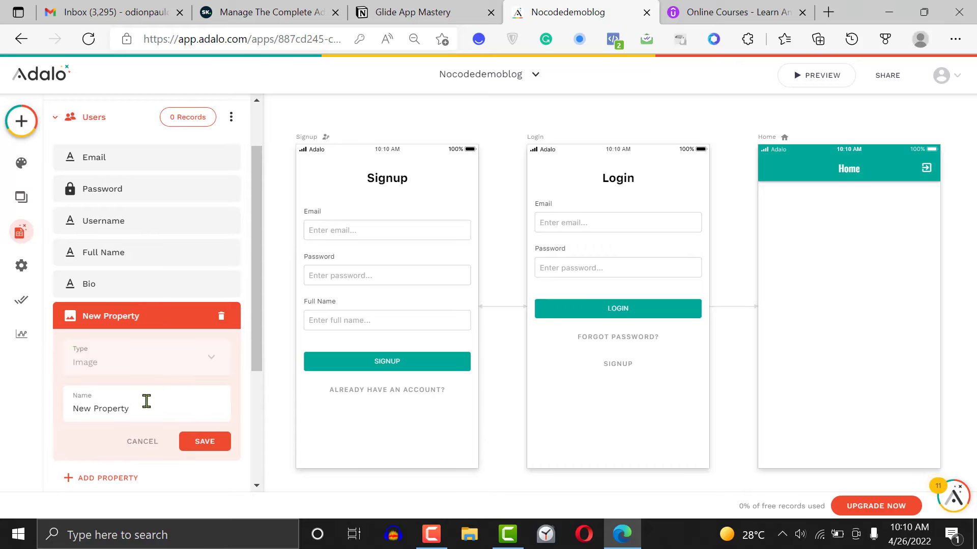
{"action": "double_click", "coordinate": [146, 407]}
{"action": "type", "text": "Profile photo"}
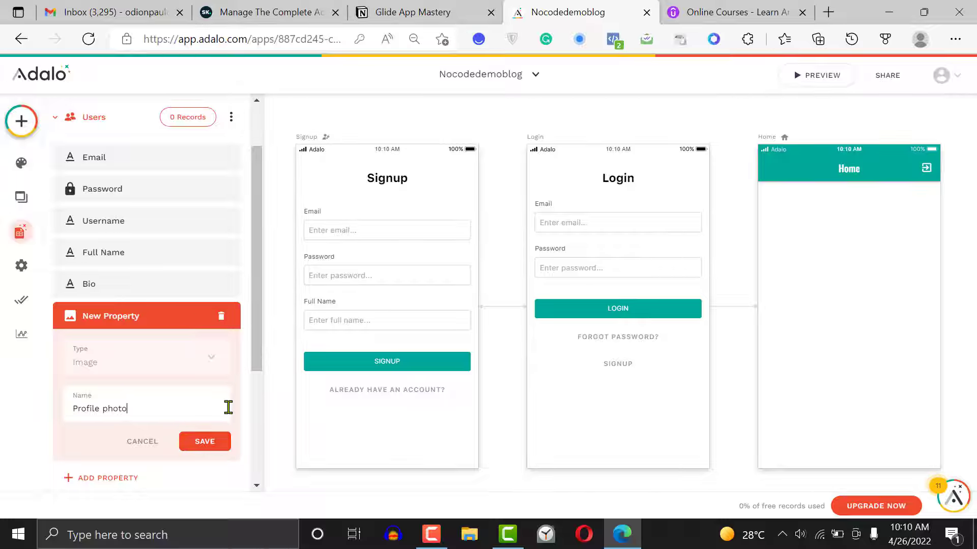
{"action": "left_click", "coordinate": [218, 444]}
Create a new database collection named Post
{"action": "scroll", "coordinate": [258, 356], "scroll_direction": "down", "scroll_amount": 2}
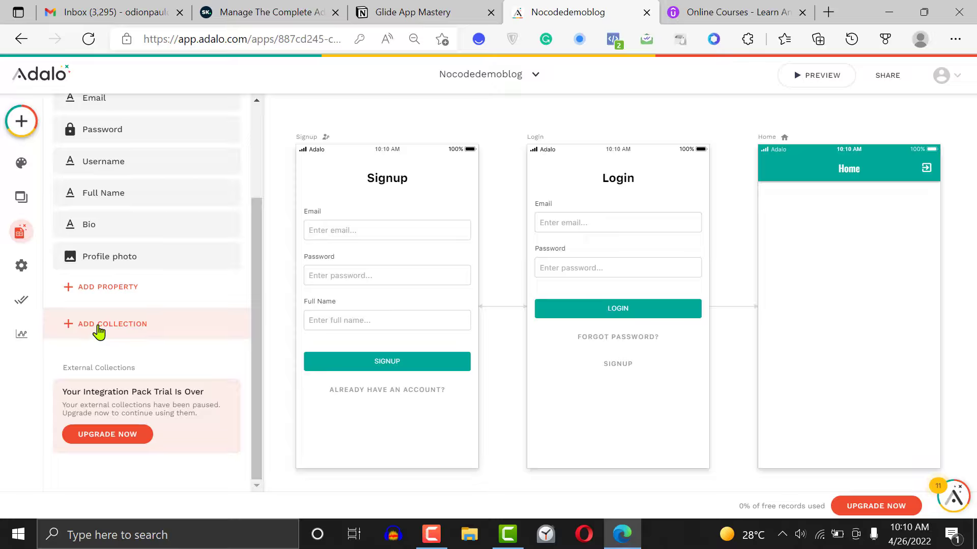
{"action": "left_click", "coordinate": [98, 331]}
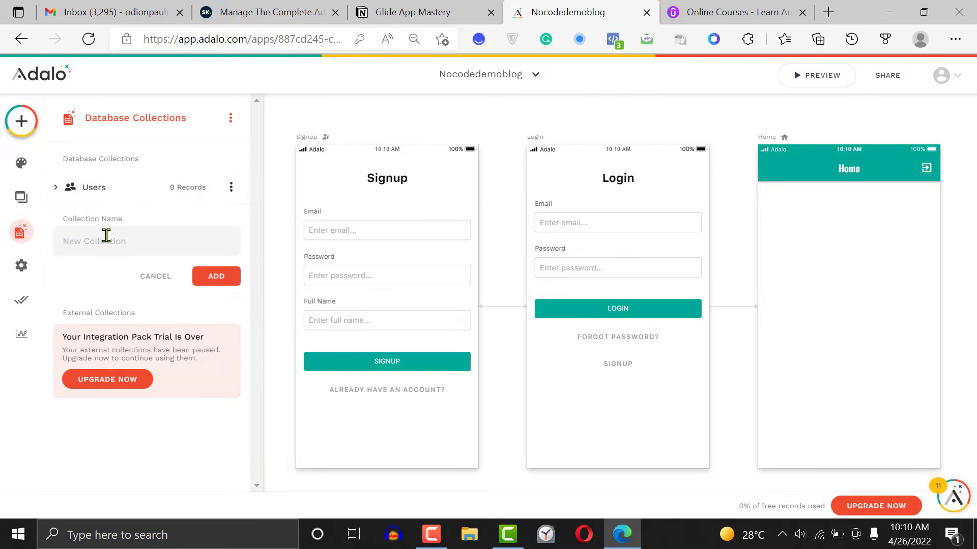
{"action": "left_click", "coordinate": [106, 236]}
{"action": "type", "text": "Post"}
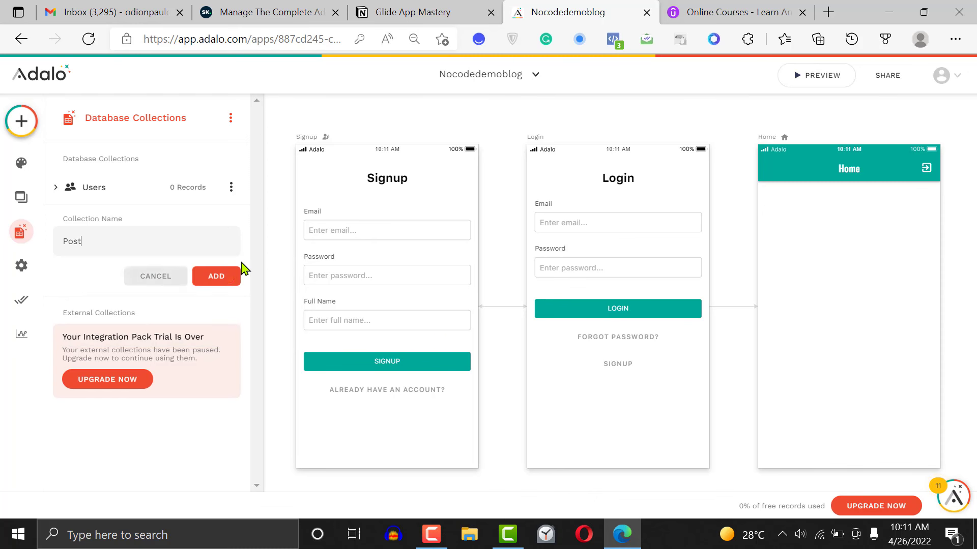
{"action": "left_click", "coordinate": [230, 278]}
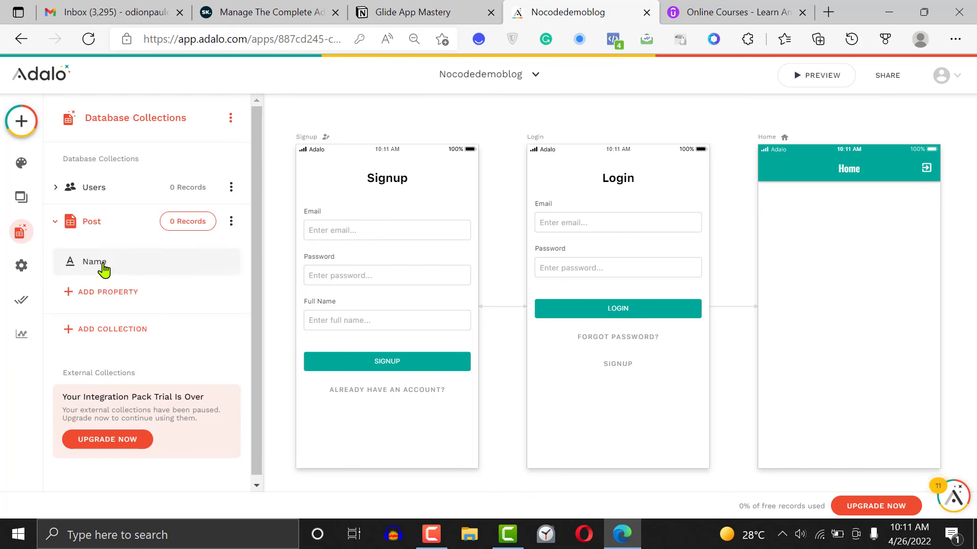
Rename the Post collection's Name property to Title
{"action": "left_click", "coordinate": [104, 270]}
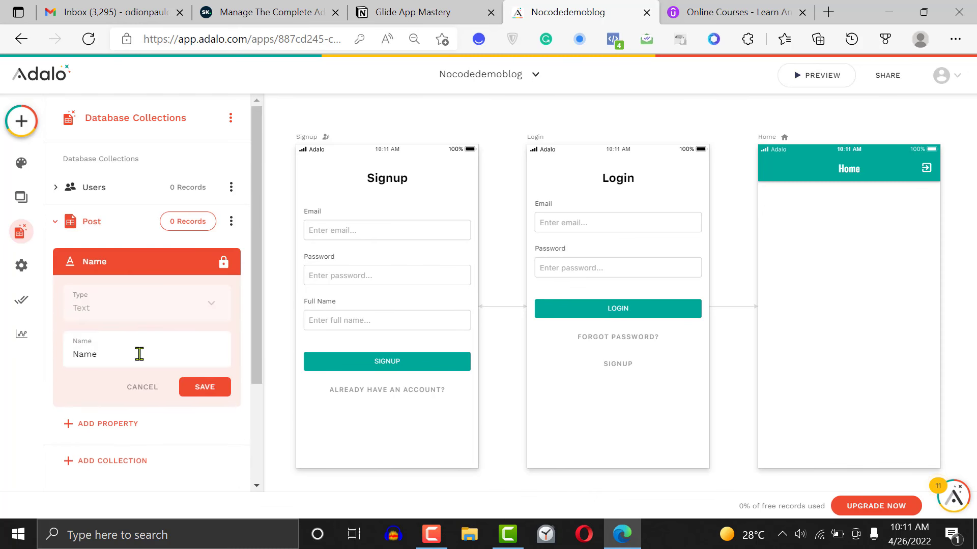
{"action": "double_click", "coordinate": [139, 354]}
{"action": "type", "text": "Title"}
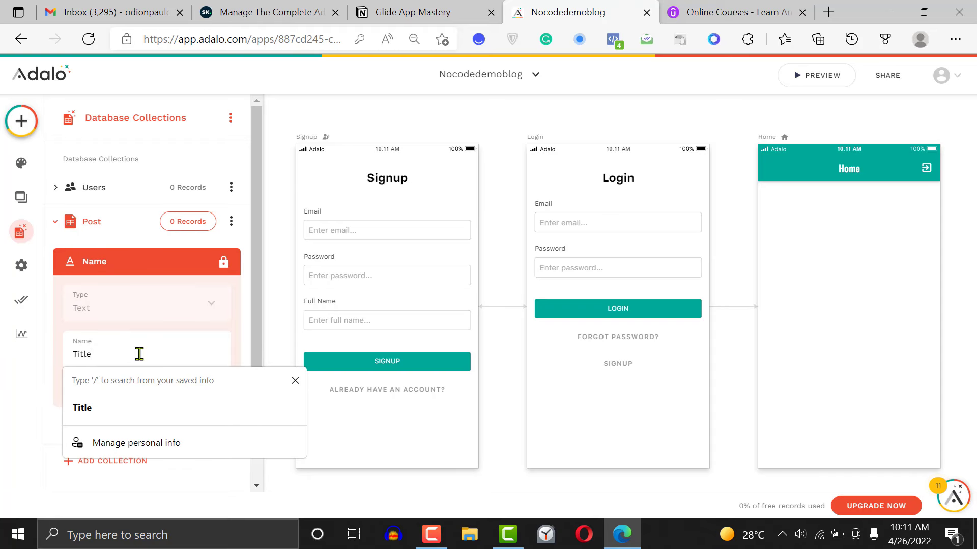
{"action": "key", "text": "Return"}
Add a text property named Content to the Post collection
{"action": "left_click", "coordinate": [108, 293]}
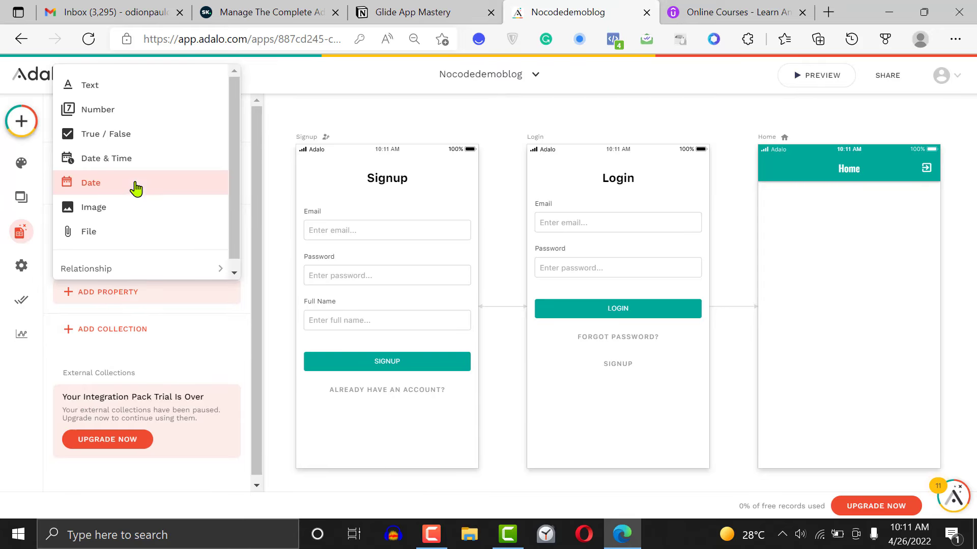
{"action": "left_click", "coordinate": [113, 90]}
{"action": "double_click", "coordinate": [113, 389]}
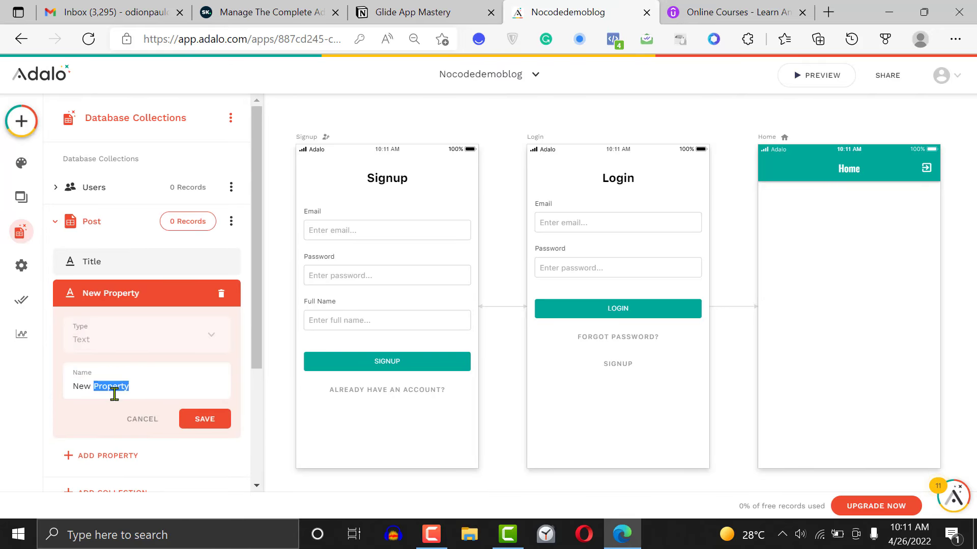
{"action": "key", "text": "ctrl+a"}
{"action": "type", "text": "Cont"}
{"action": "left_click", "coordinate": [210, 427]}
Add an image property named Featured Image to the Post collection
{"action": "left_click", "coordinate": [138, 328]}
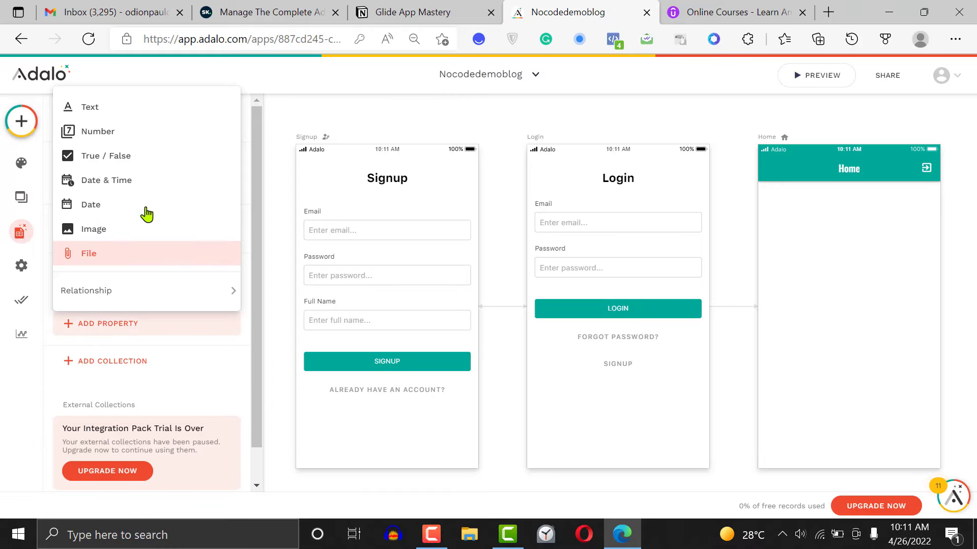
{"action": "left_click", "coordinate": [146, 237]}
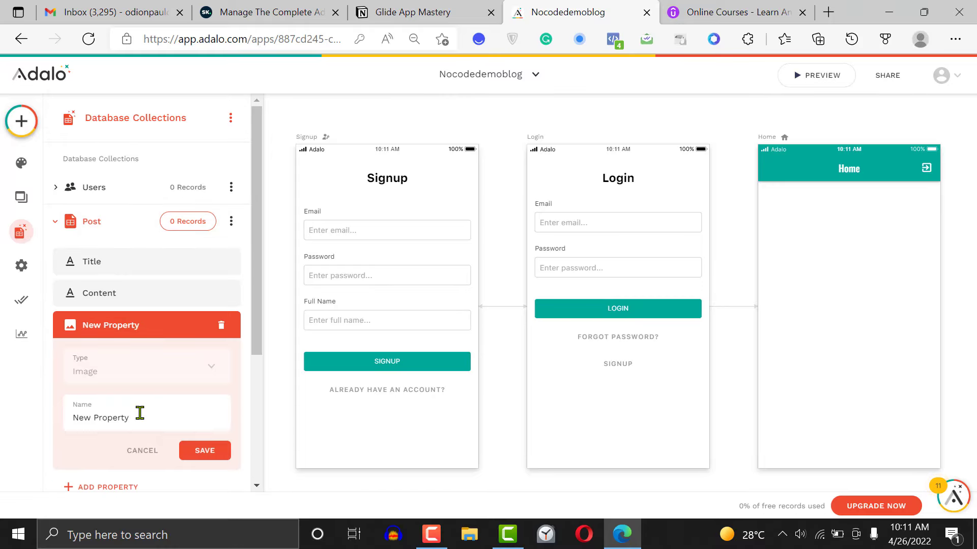
{"action": "double_click", "coordinate": [140, 413]}
{"action": "type", "text": "Fea"}
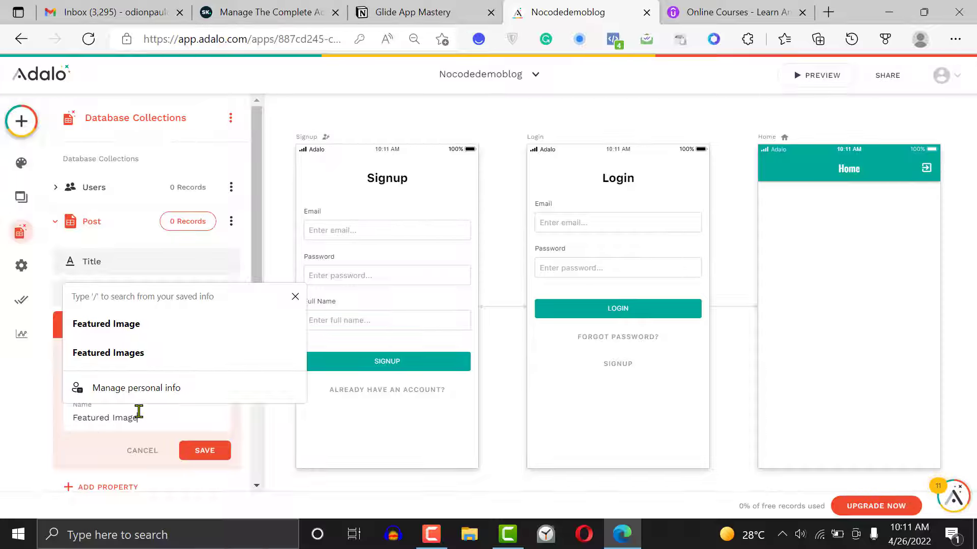
{"action": "type", "text": "tured Image"}
{"action": "left_click", "coordinate": [203, 452]}
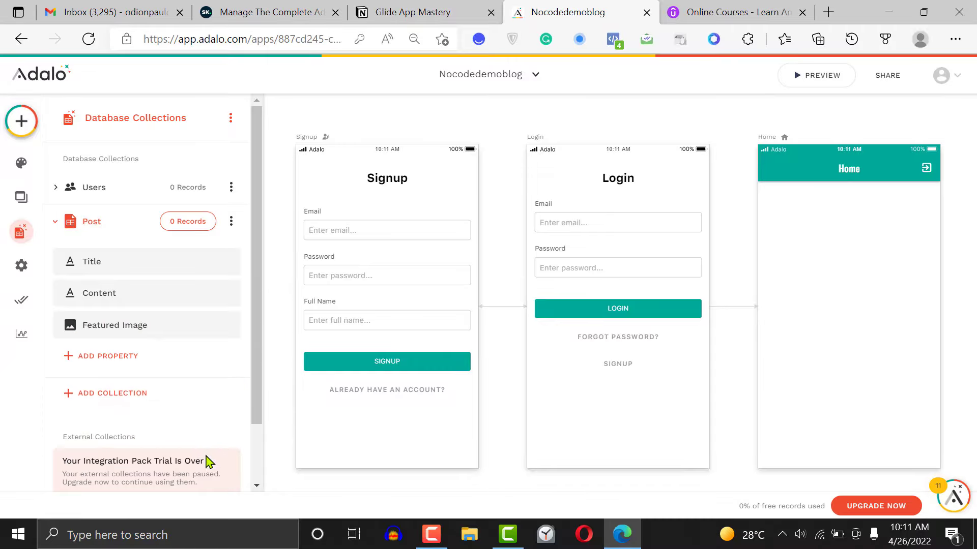
Add a date property named Published date to the Post collection
{"action": "left_click", "coordinate": [122, 360]}
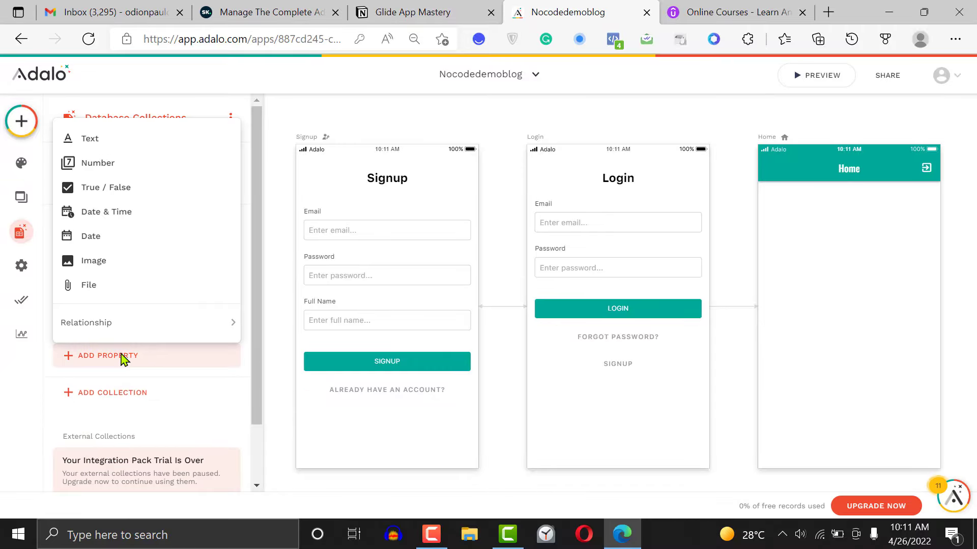
{"action": "left_click", "coordinate": [137, 248]}
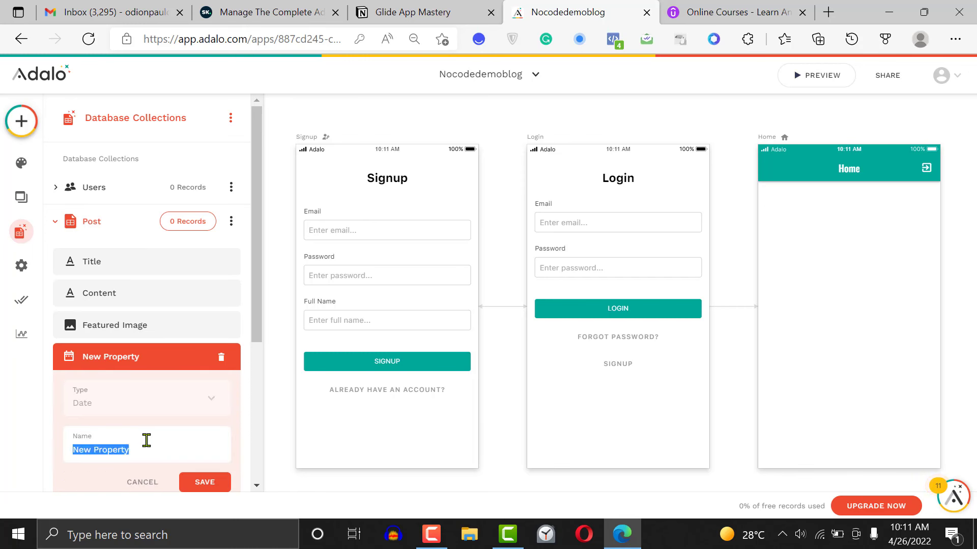
{"action": "type", "text": "Pu"}
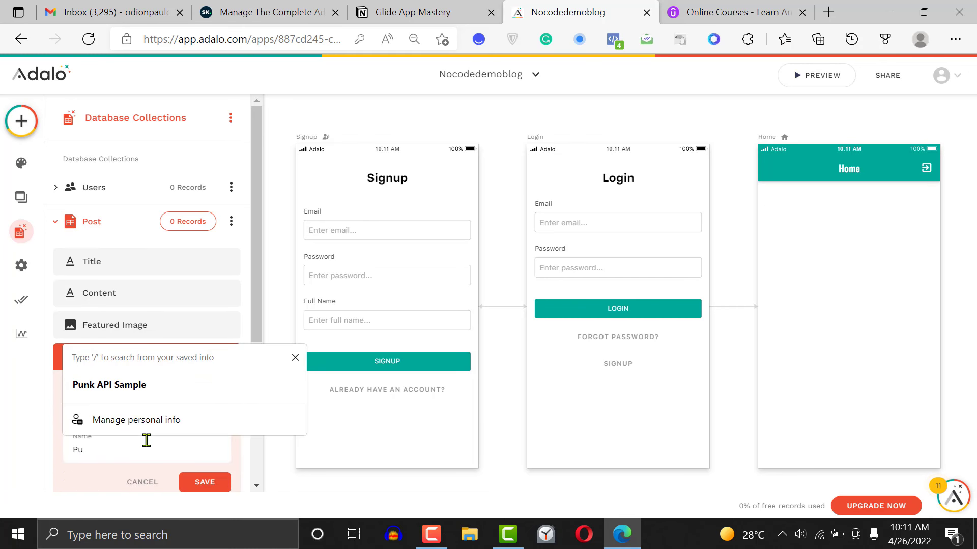
{"action": "type", "text": "blih"}
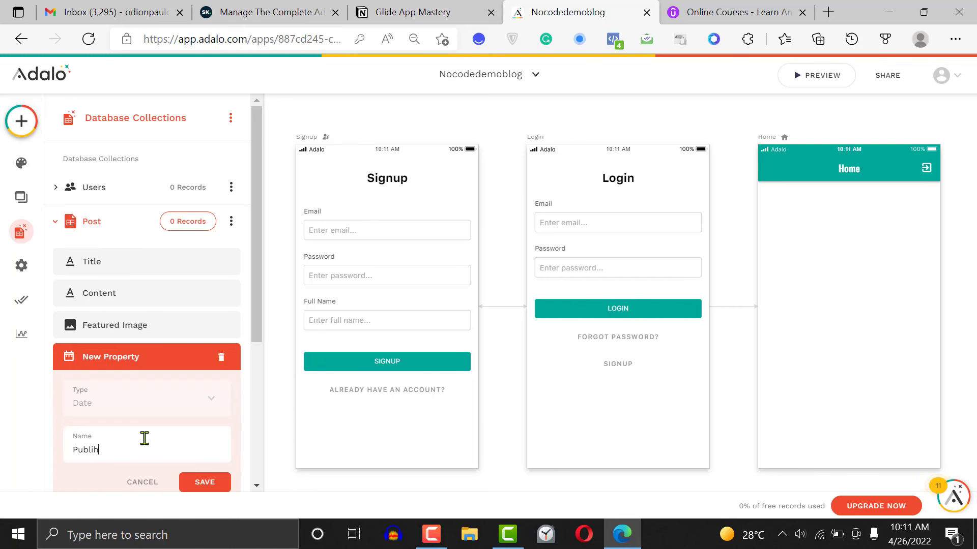
{"action": "key", "text": "BackSpace"}
{"action": "key", "text": "BackSpace"}
{"action": "key", "text": "BackSpace"}
{"action": "left_click", "coordinate": [195, 481]}
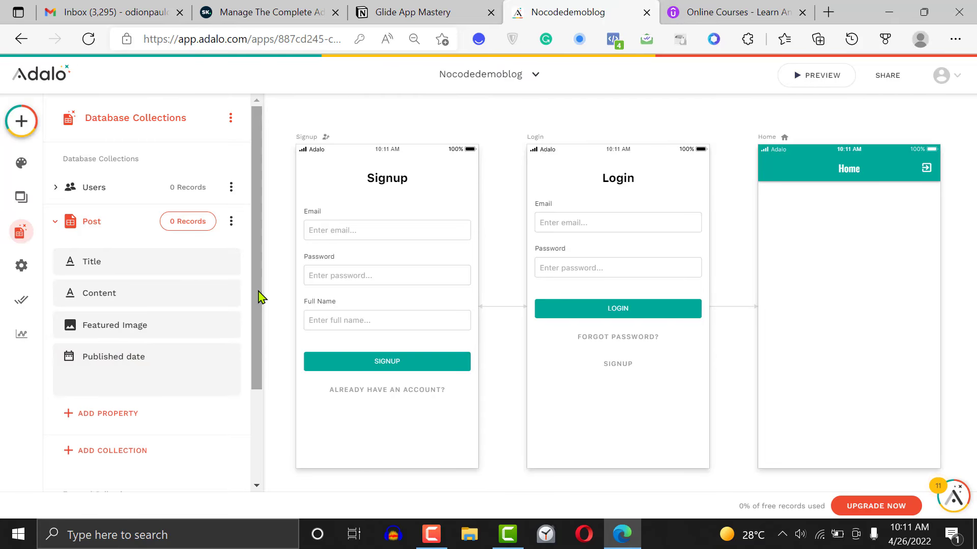
Check the Post fields in the Notion database outline and add a text property named Post Excepts to the Post collection in Adalo
{"action": "left_click_drag", "start_coordinate": [261, 298], "coordinate": [261, 332]}
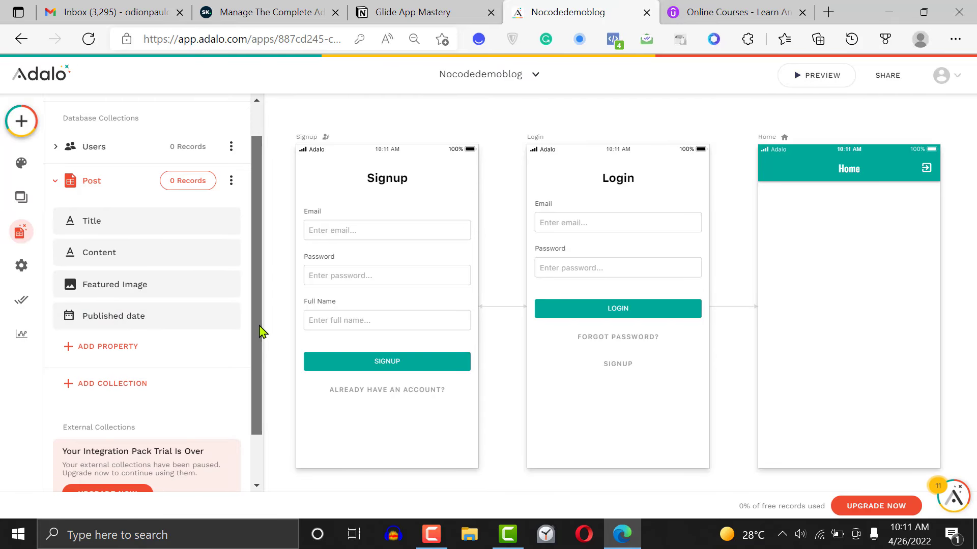
{"action": "left_click", "coordinate": [432, 7]}
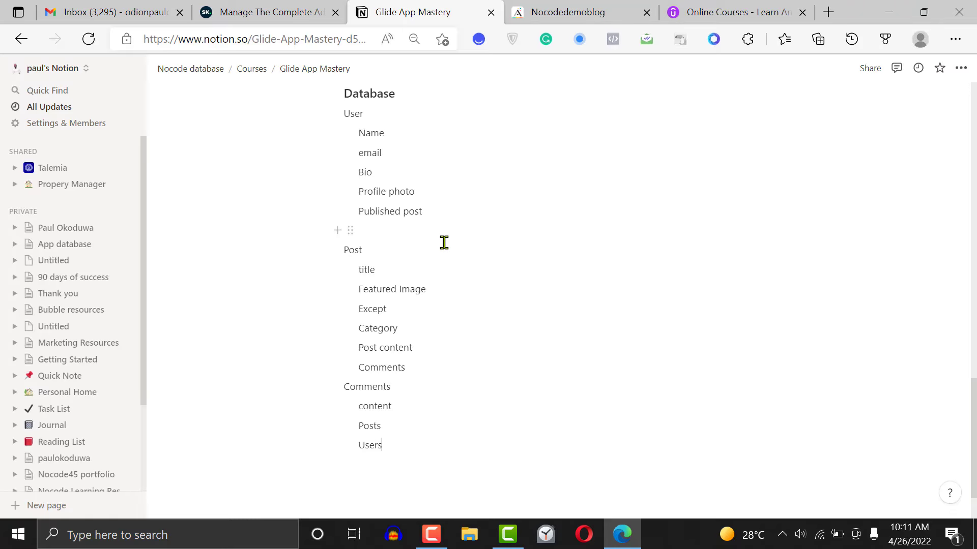
{"action": "left_click", "coordinate": [589, 10]}
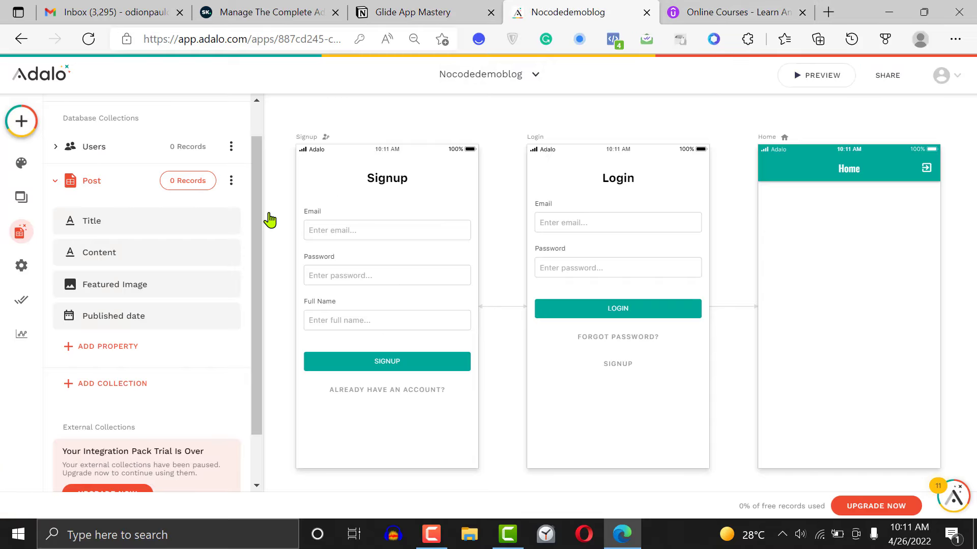
{"action": "left_click", "coordinate": [79, 355]}
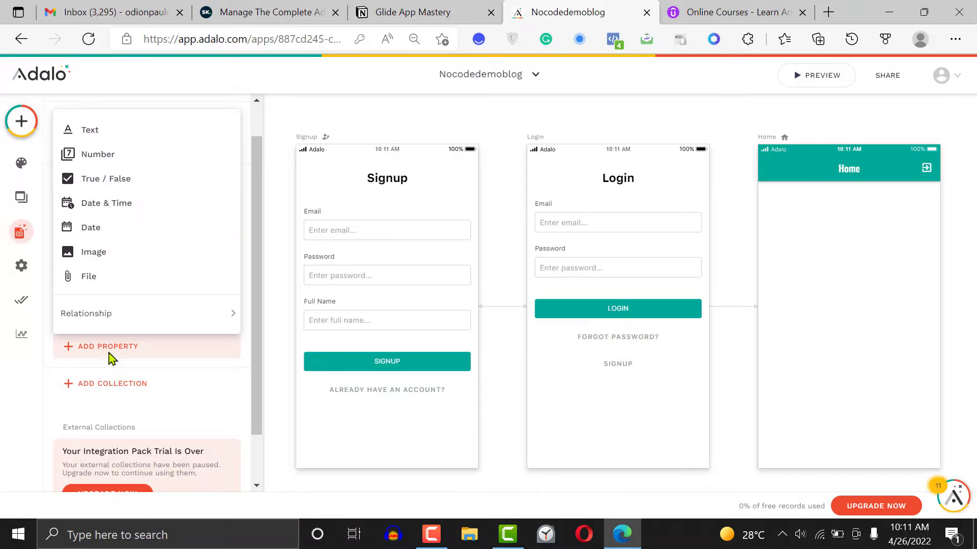
{"action": "left_click", "coordinate": [138, 143]}
{"action": "double_click", "coordinate": [138, 437]}
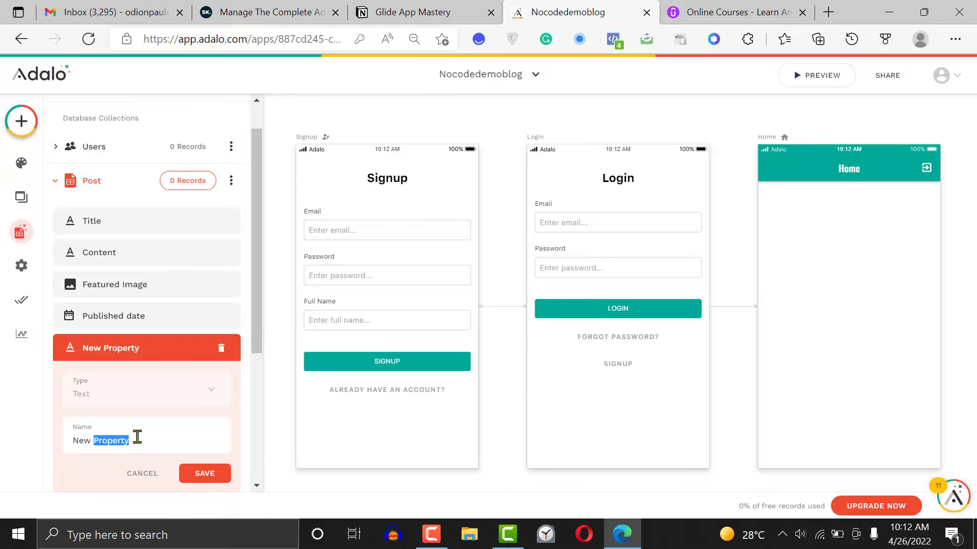
{"action": "type", "text": "Post "}
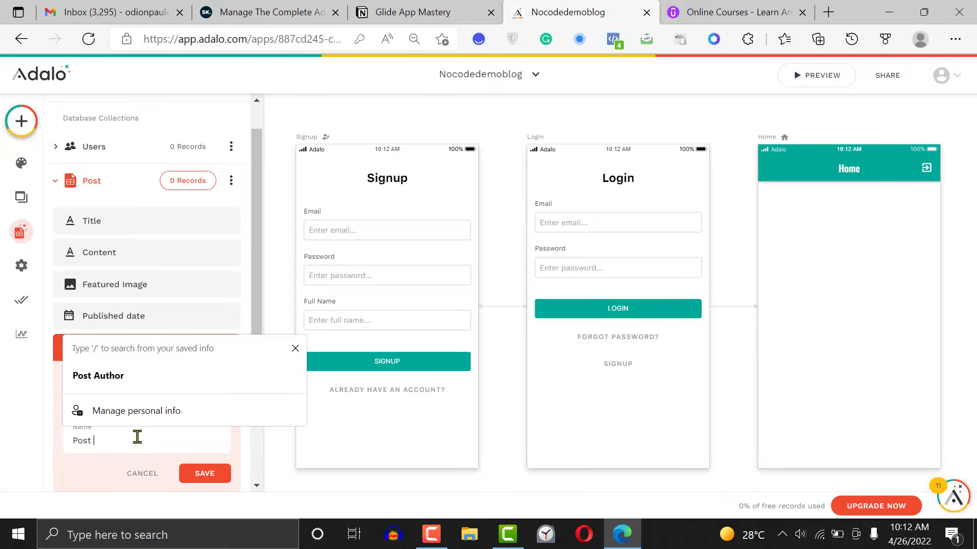
{"action": "type", "text": "Excepts"}
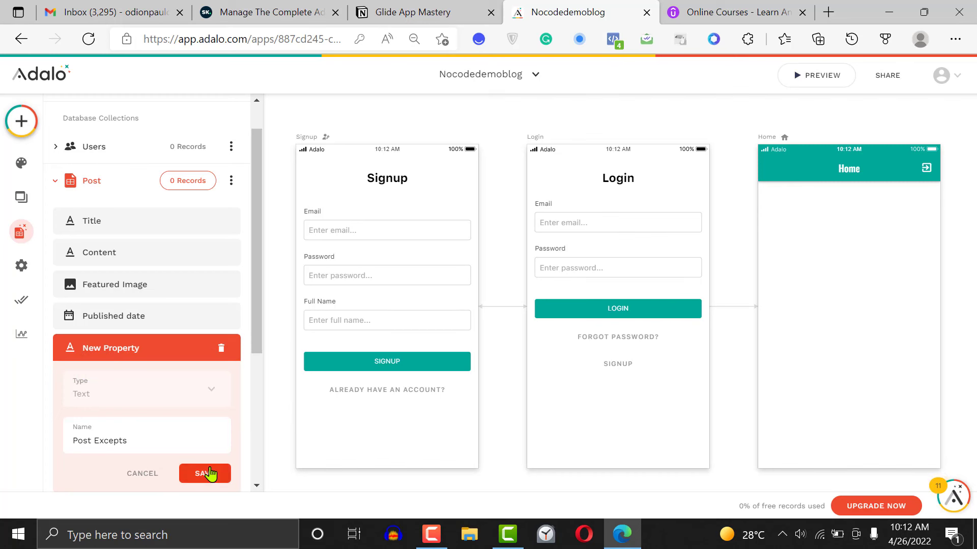
{"action": "left_click", "coordinate": [205, 473]}
Create a new database collection named Categories
{"action": "left_click_drag", "start_coordinate": [255, 342], "coordinate": [203, 394]}
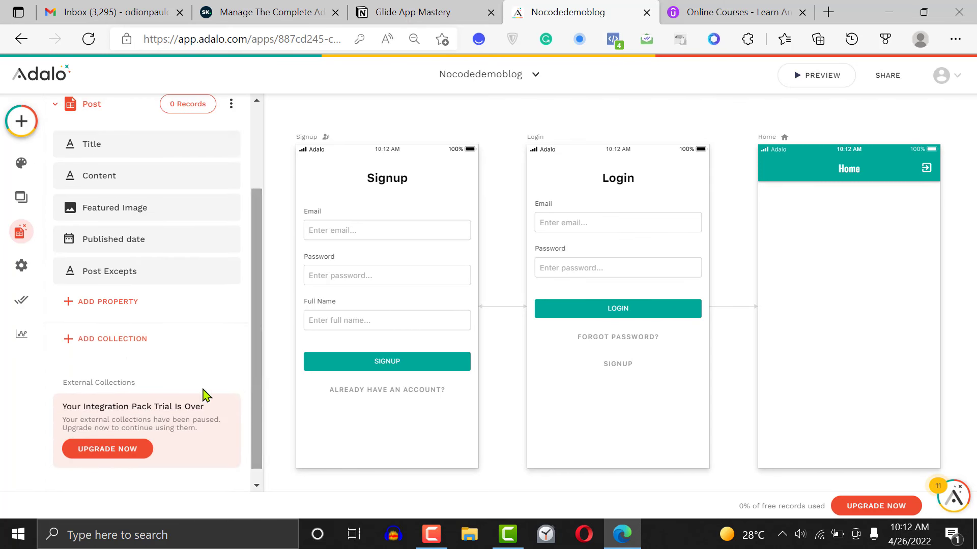
{"action": "left_click", "coordinate": [123, 344]}
{"action": "left_click", "coordinate": [111, 270]}
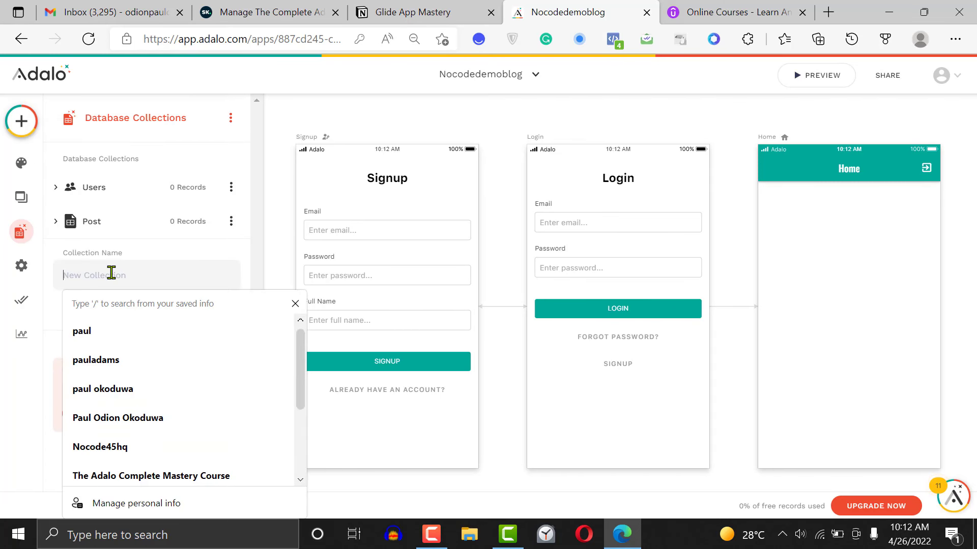
{"action": "type", "text": "Categor"}
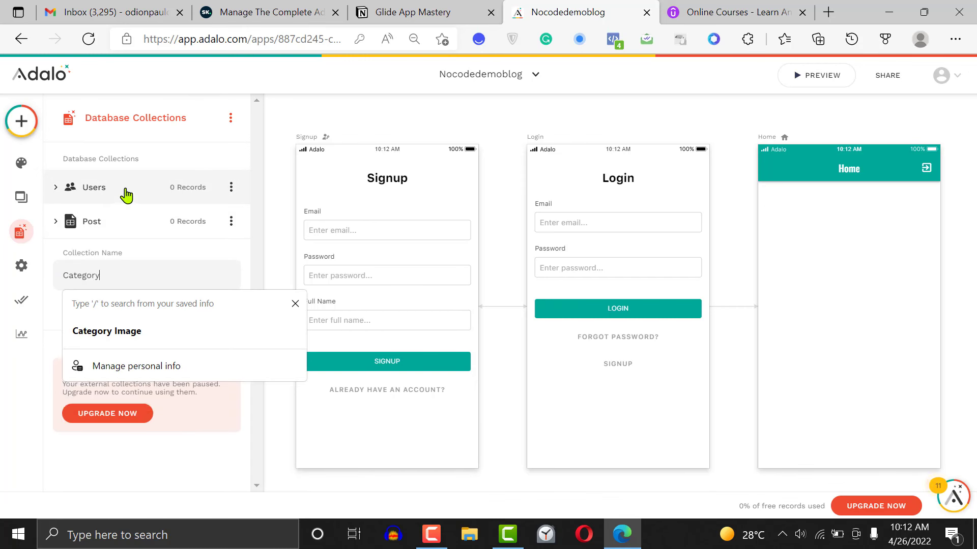
{"action": "type", "text": "ies"}
{"action": "left_click", "coordinate": [196, 335]}
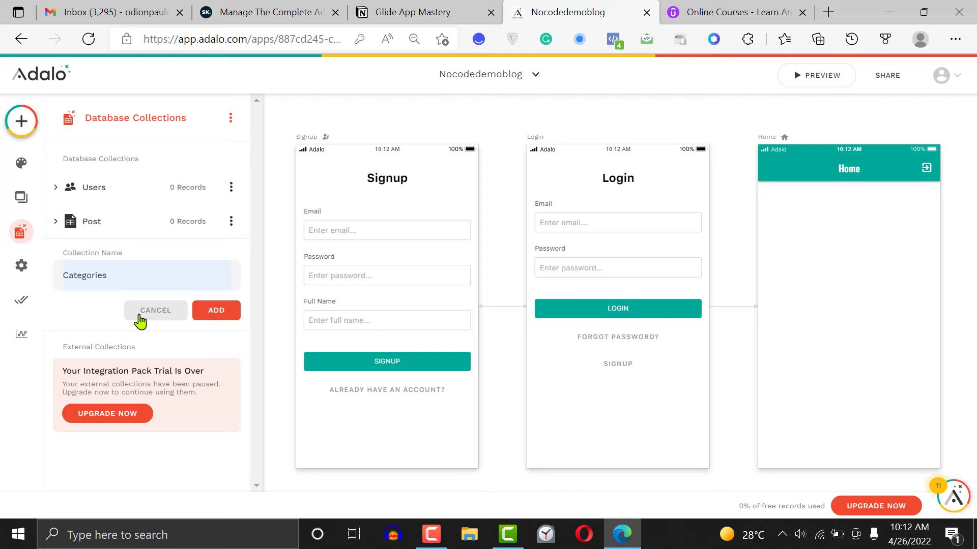
{"action": "left_click", "coordinate": [227, 311]}
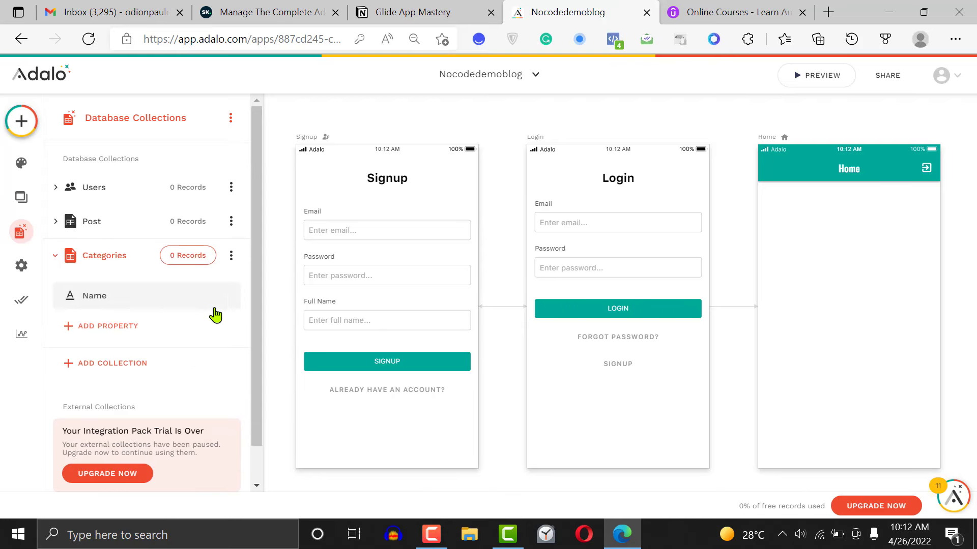
Rename the Categories collection's Name property to Category Name
{"action": "left_click", "coordinate": [152, 300]}
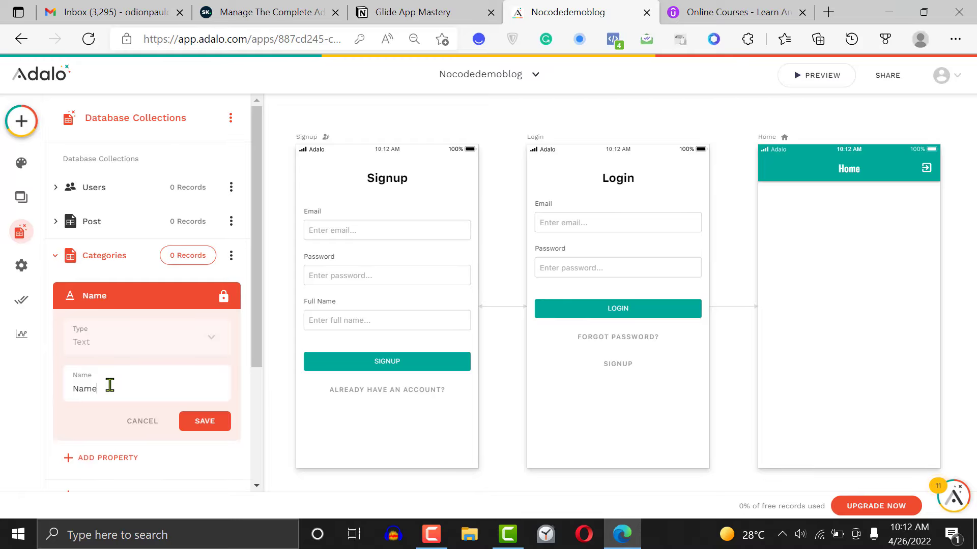
{"action": "key", "text": "BackSpace"}
{"action": "key", "text": "BackSpace"}
{"action": "key", "text": "BackSpace"}
{"action": "key", "text": "BackSpace"}
{"action": "type", "text": "Categ"}
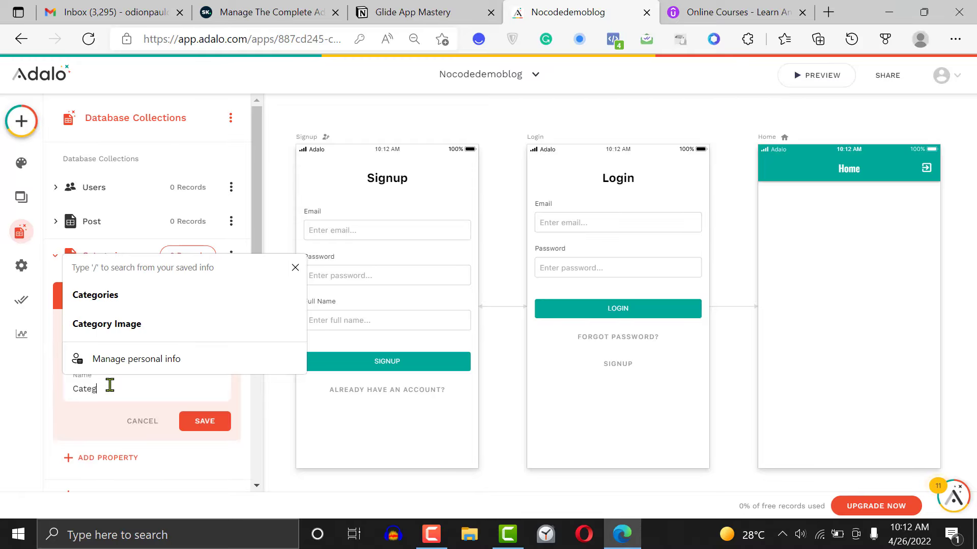
{"action": "type", "text": "ory"}
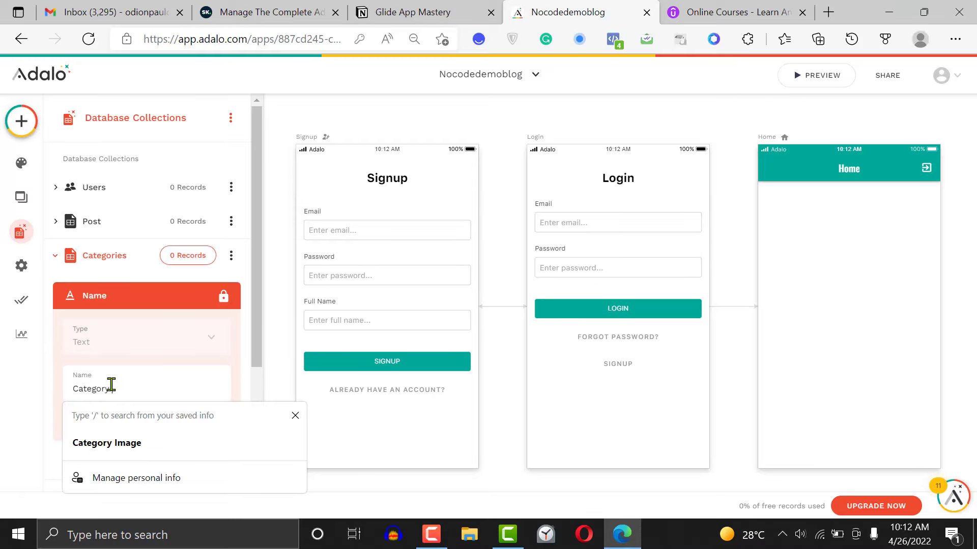
{"action": "type", "text": " NAm"}
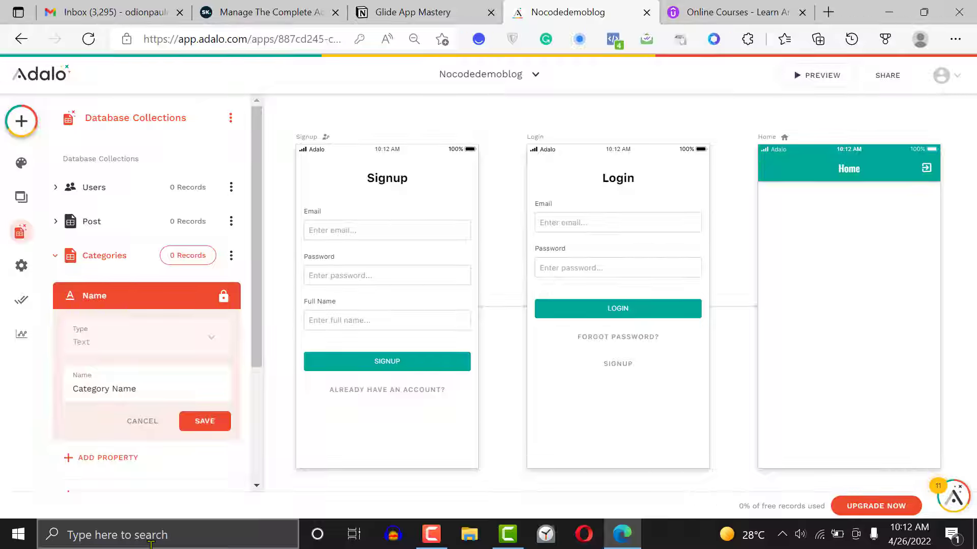
{"action": "left_click", "coordinate": [190, 426]}
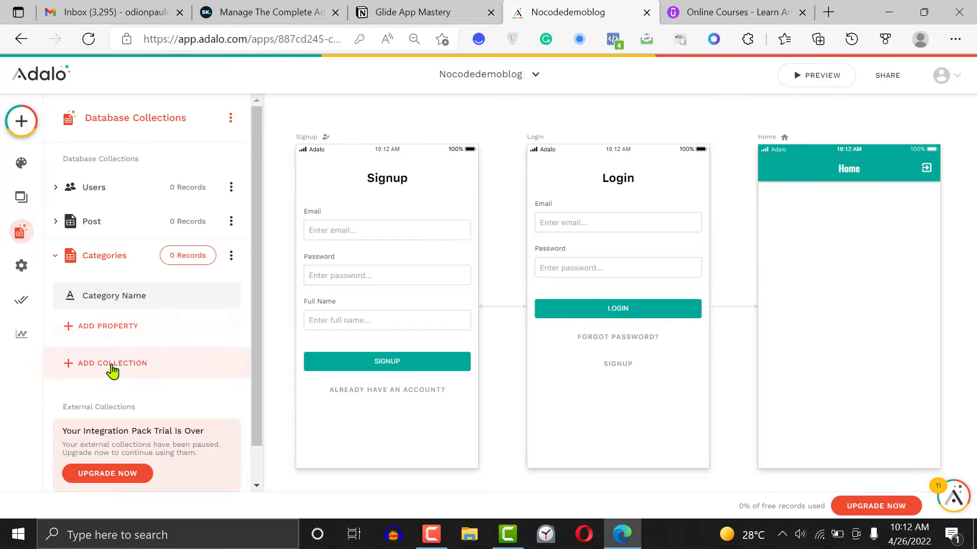
Create a new database collection named Comments
{"action": "left_click", "coordinate": [113, 373]}
{"action": "left_click", "coordinate": [134, 307]}
{"action": "type", "text": "Com"}
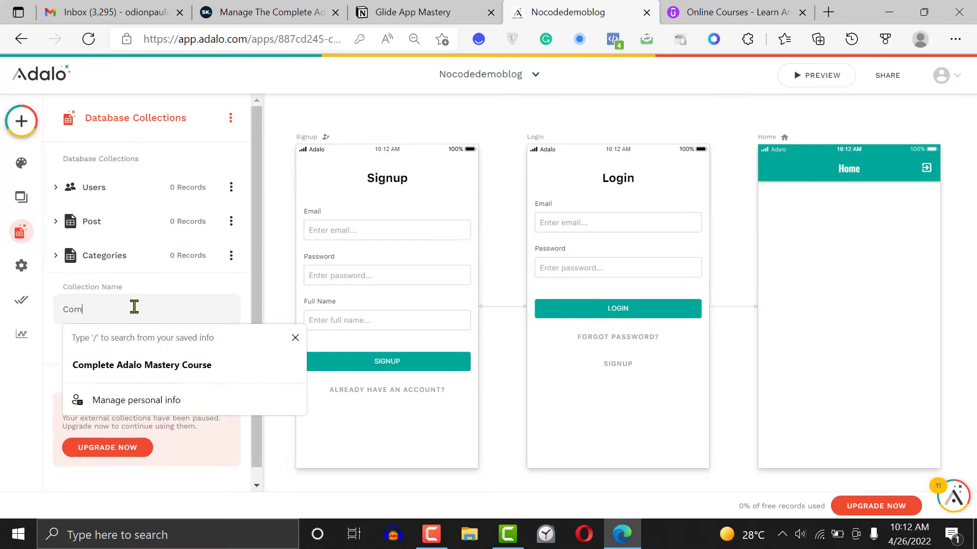
{"action": "type", "text": "ments"}
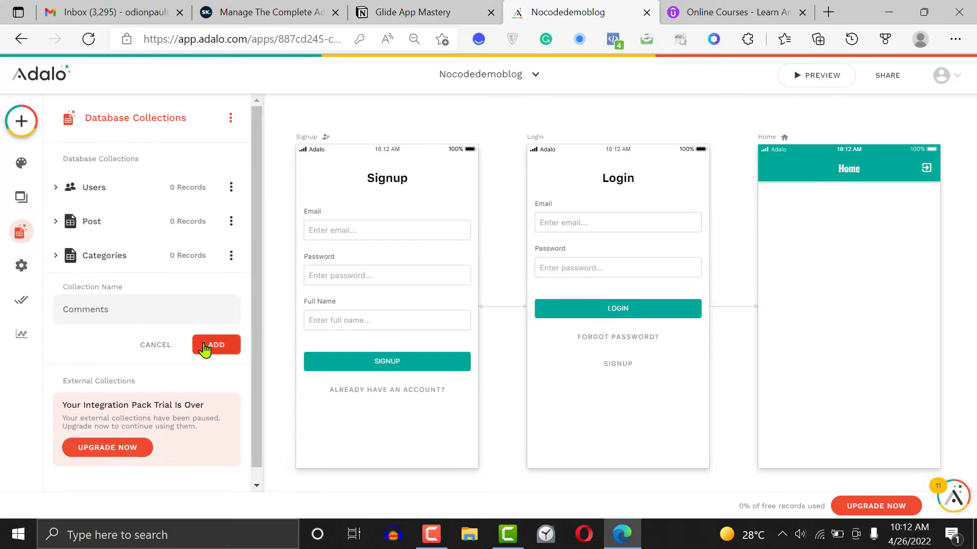
{"action": "left_click", "coordinate": [227, 351]}
Rename the Comments collection's Name property to Comments
{"action": "left_click", "coordinate": [123, 333]}
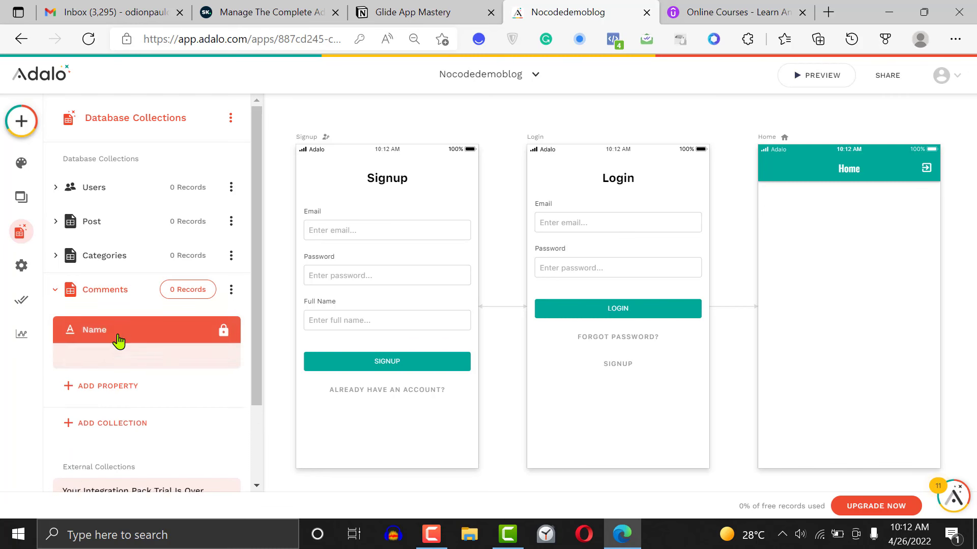
{"action": "double_click", "coordinate": [112, 424]}
{"action": "type", "text": "Coment"}
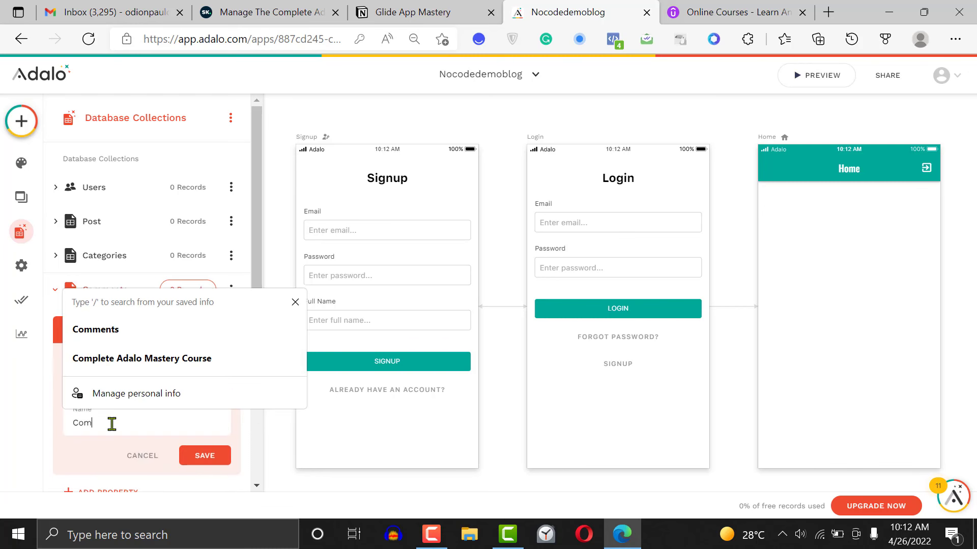
{"action": "key", "text": "BackSpace"}
{"action": "key", "text": "BackSpace"}
{"action": "key", "text": "BackSpace"}
{"action": "type", "text": "ments"}
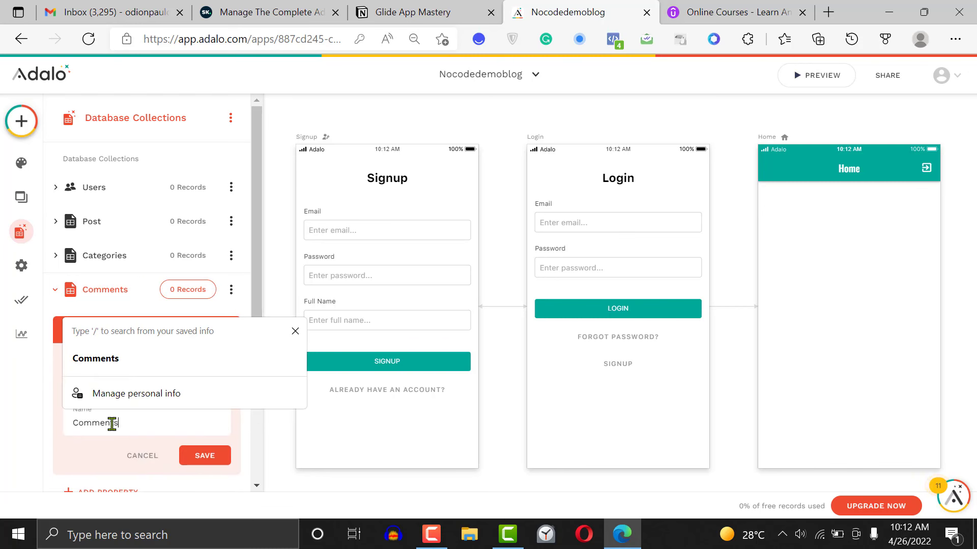
{"action": "left_click", "coordinate": [204, 455]}
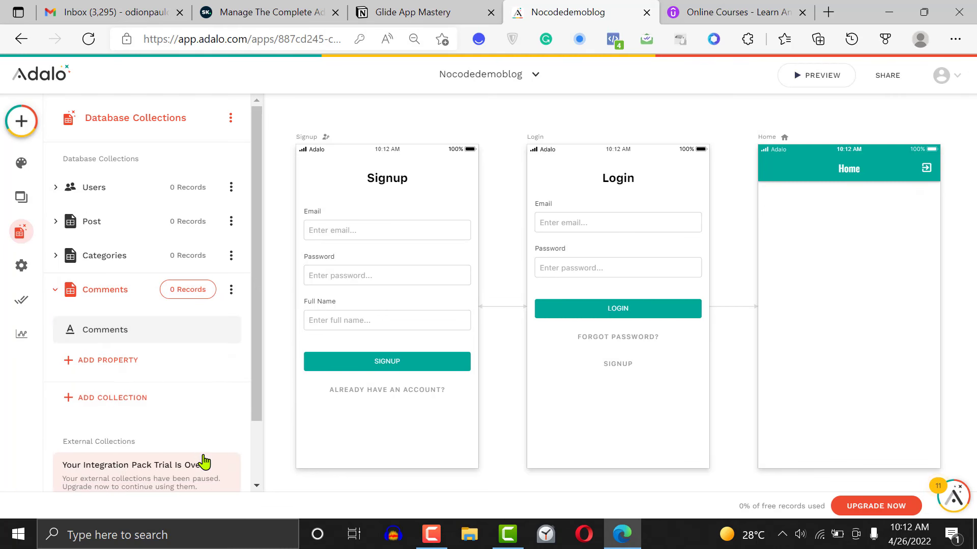
Add a Post relationship to the Comments collection, where a post can have multiple comments and each comment belongs to one post
{"action": "left_click", "coordinate": [477, 6]}
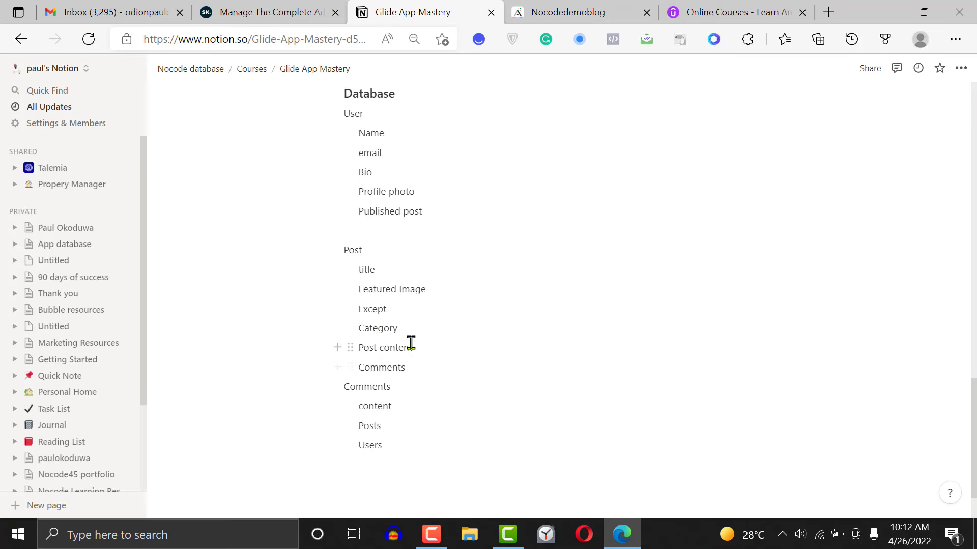
{"action": "left_click", "coordinate": [540, 6]}
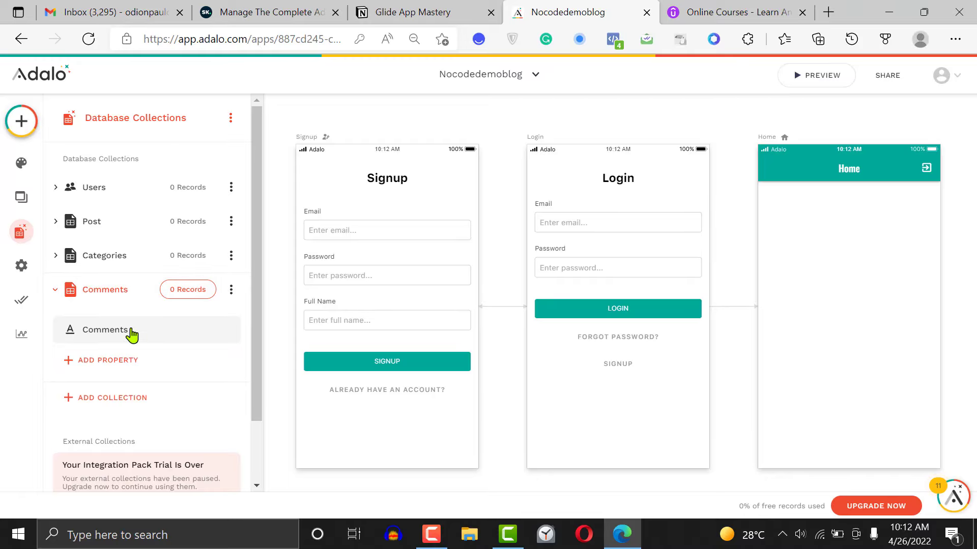
{"action": "left_click", "coordinate": [107, 361]}
{"action": "mouse_move", "coordinate": [128, 318]}
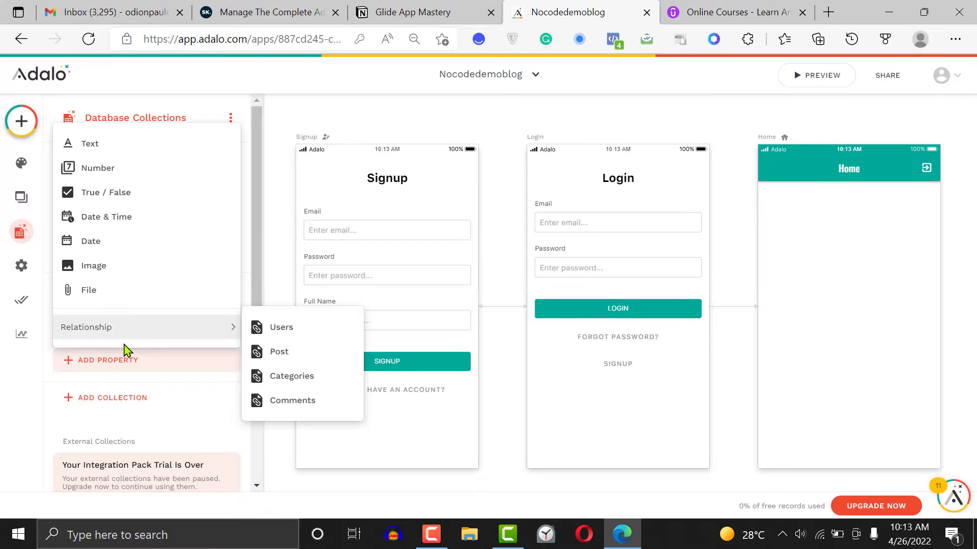
{"action": "left_click", "coordinate": [120, 362]}
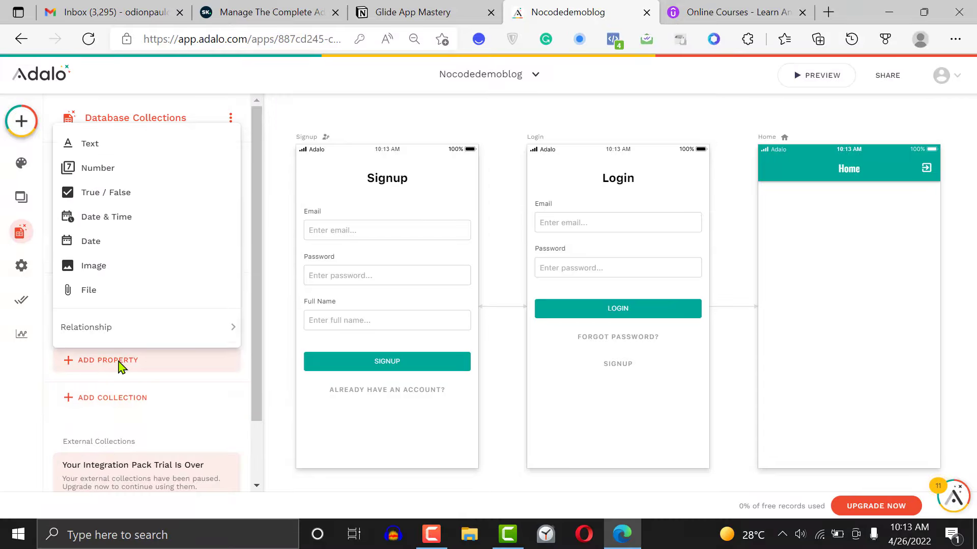
{"action": "mouse_move", "coordinate": [224, 336]}
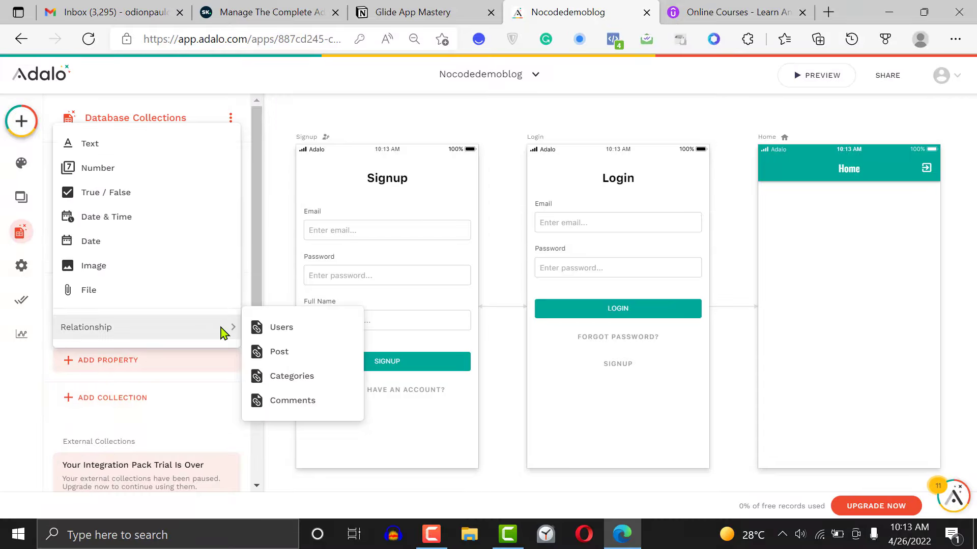
{"action": "left_click", "coordinate": [300, 355]}
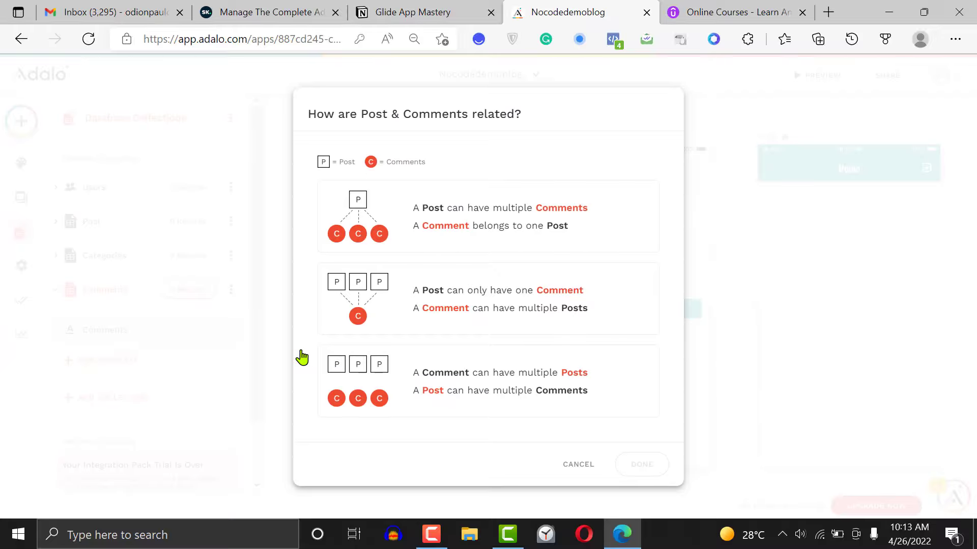
{"action": "left_click", "coordinate": [514, 232]}
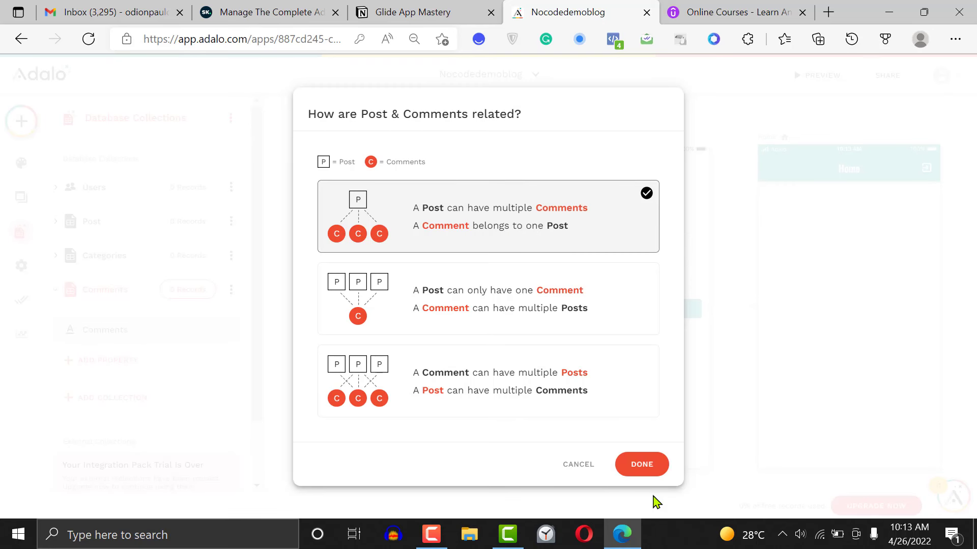
{"action": "left_click", "coordinate": [646, 468]}
Rename the new Post relationship in the Comments collection to Associated Post and save it
{"action": "scroll", "coordinate": [247, 322], "scroll_direction": "down", "scroll_amount": 2}
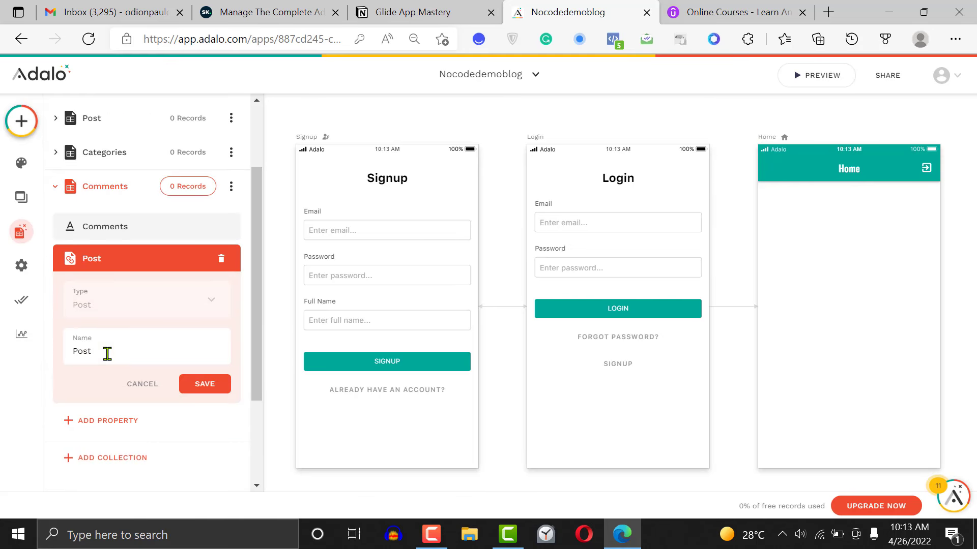
{"action": "double_click", "coordinate": [107, 353]}
{"action": "type", "text": "Associated"}
{"action": "left_click", "coordinate": [209, 386]}
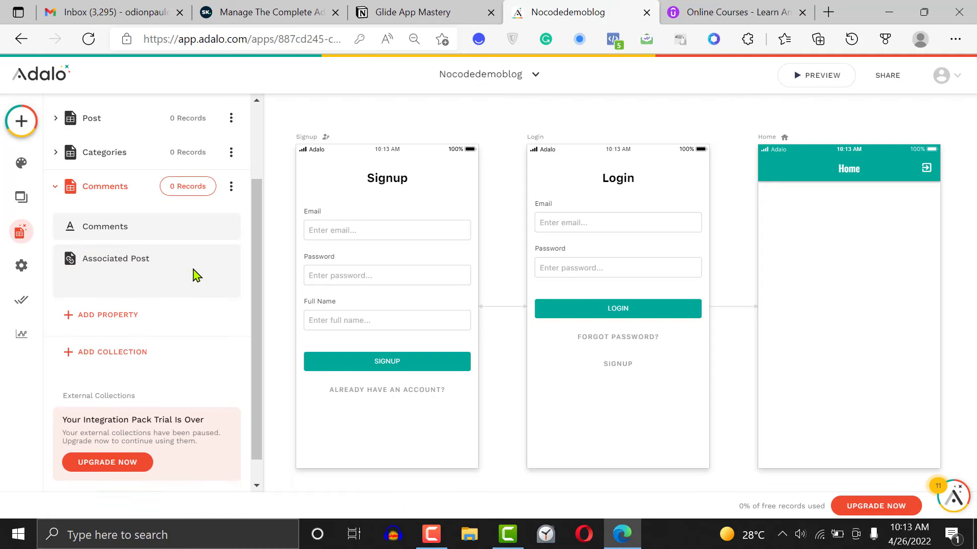
Add a Users relationship to the Post collection, where a user can have multiple posts and each post belongs to one user
{"action": "left_click", "coordinate": [178, 115]}
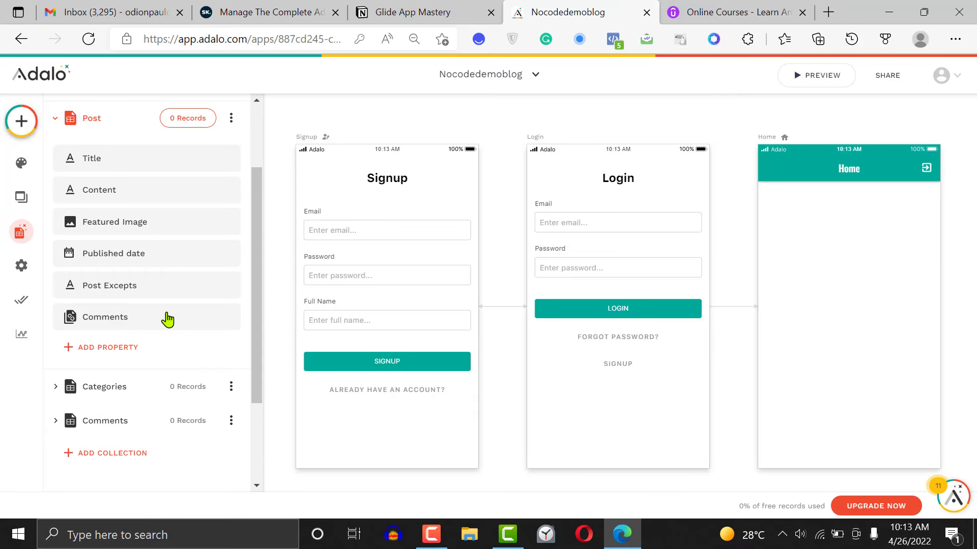
{"action": "scroll", "coordinate": [100, 317], "scroll_direction": "down", "scroll_amount": 2}
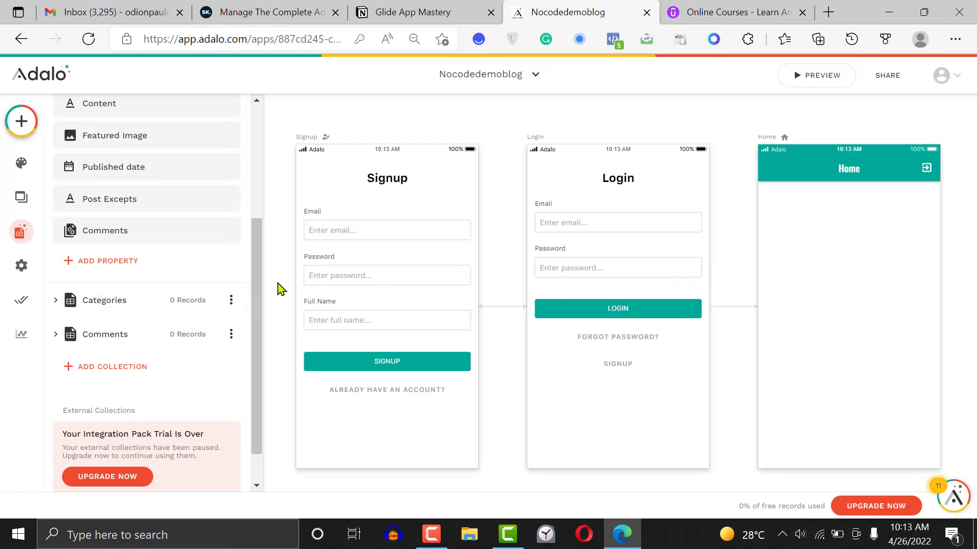
{"action": "left_click_drag", "start_coordinate": [255, 301], "coordinate": [255, 202]}
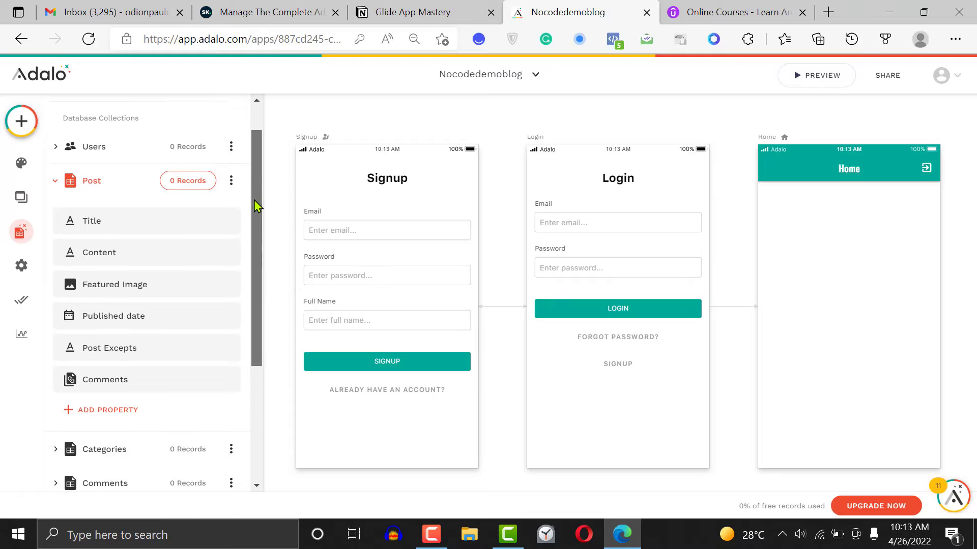
{"action": "left_click", "coordinate": [113, 403]}
{"action": "mouse_move", "coordinate": [171, 378]}
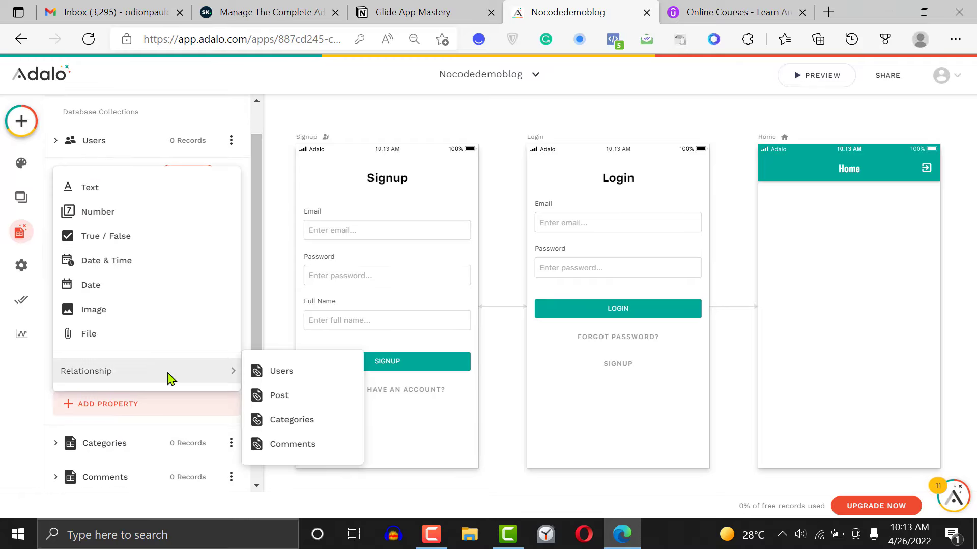
{"action": "left_click", "coordinate": [296, 374]}
{"action": "left_click", "coordinate": [475, 230]}
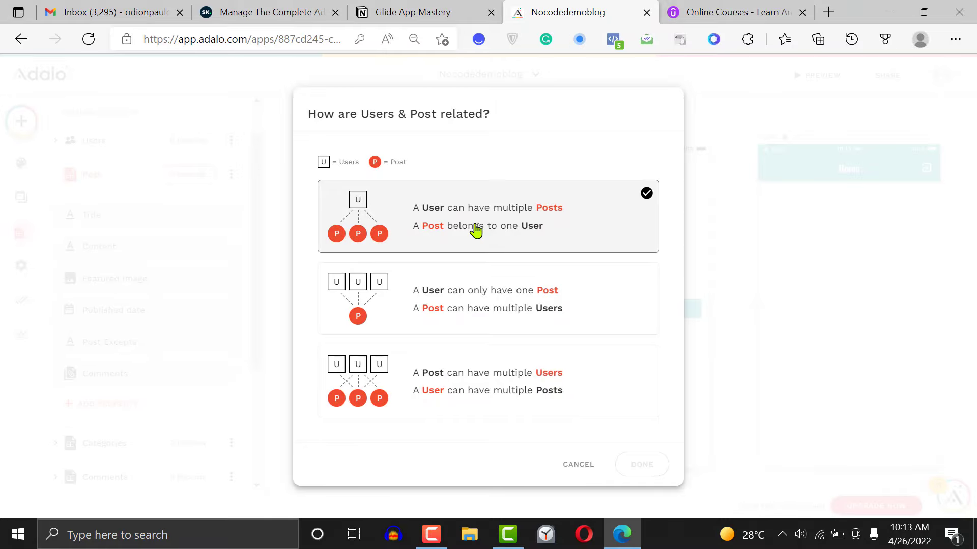
{"action": "left_click", "coordinate": [642, 465]}
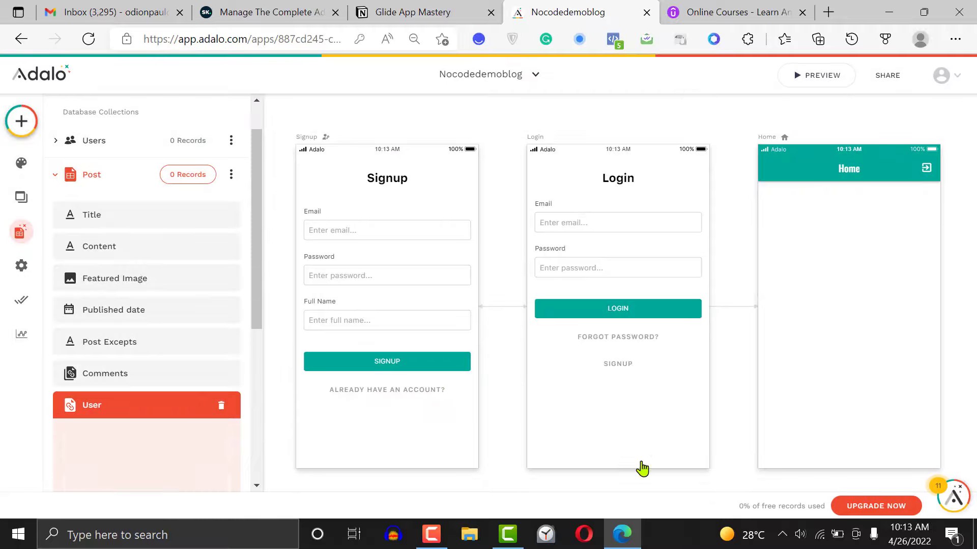
Rename the Post collection's new User relationship to Post creator and save it
{"action": "left_click_drag", "start_coordinate": [257, 266], "coordinate": [265, 388]}
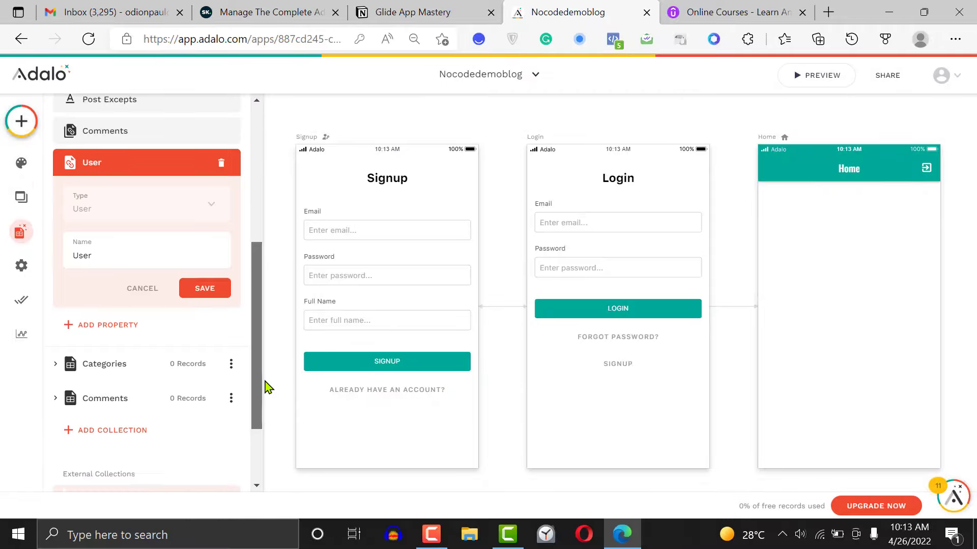
{"action": "double_click", "coordinate": [120, 243]}
{"action": "type", "text": "C"}
{"action": "key", "text": "BackSpace"}
{"action": "type", "text": "Post "}
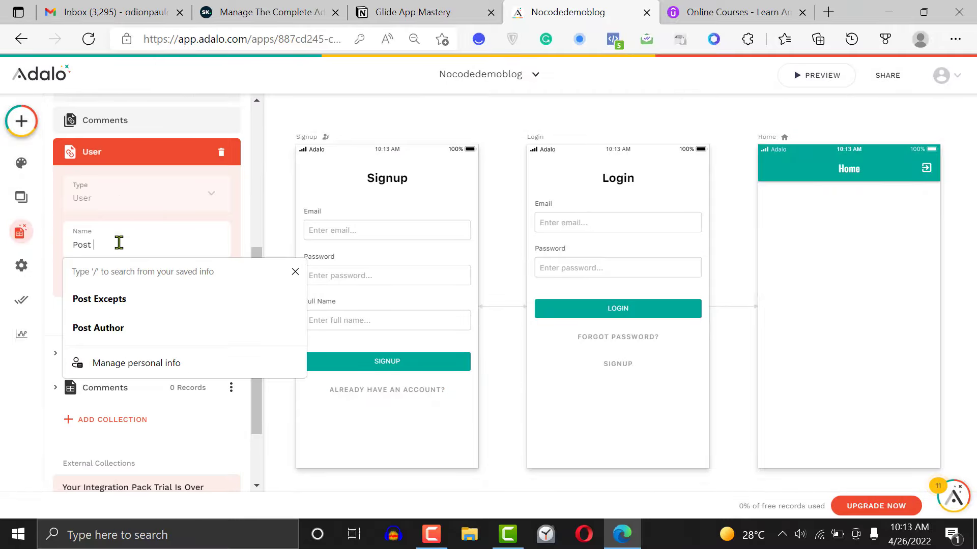
{"action": "type", "text": "creator"}
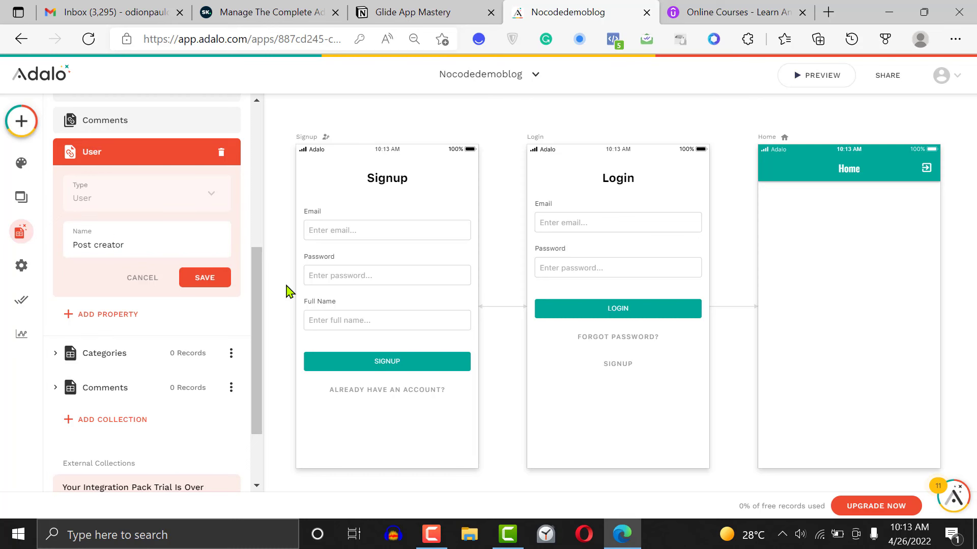
{"action": "left_click", "coordinate": [205, 278]}
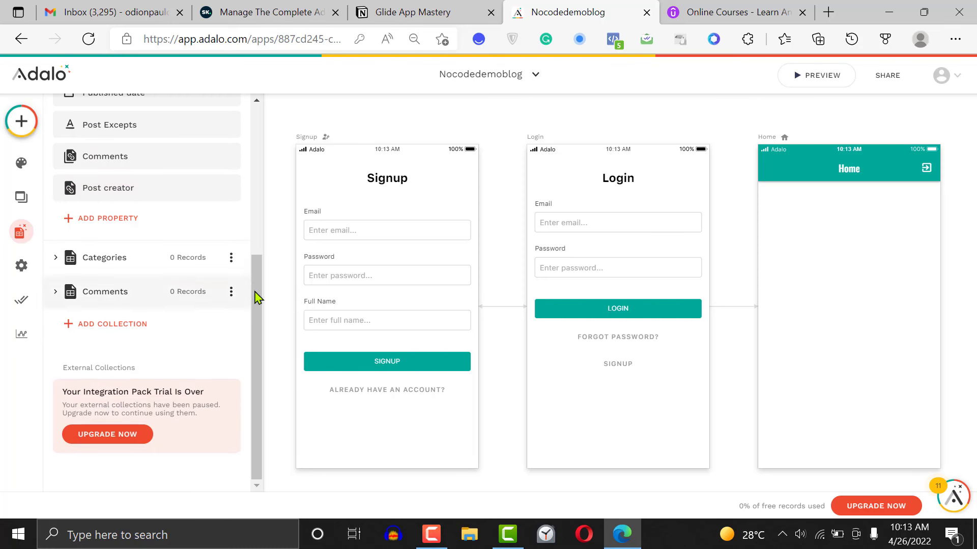
Add a Post relationship named Posts to the Categories collection, with one category per post and multiple posts per category
{"action": "scroll", "coordinate": [79, 223], "scroll_direction": "up", "scroll_amount": 5}
{"action": "left_click", "coordinate": [95, 145]}
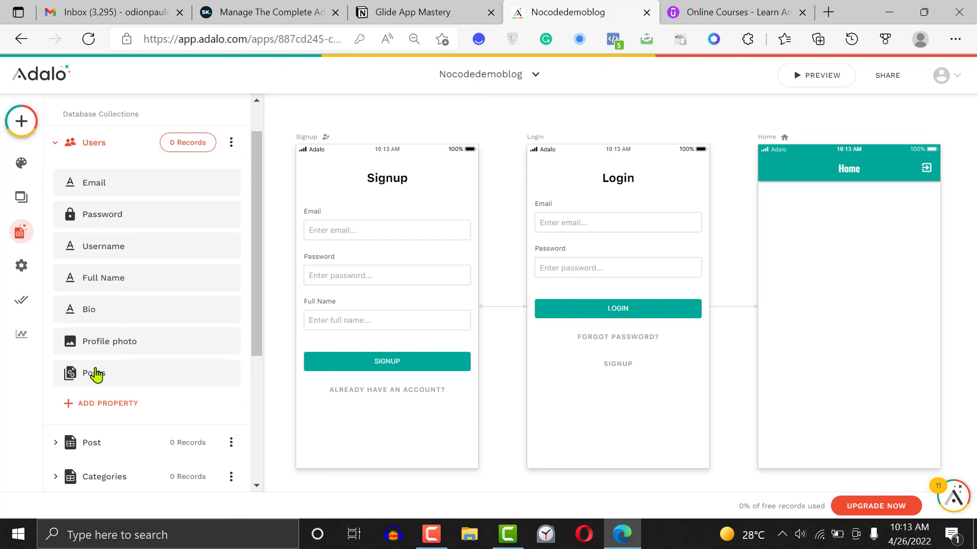
{"action": "left_click_drag", "start_coordinate": [257, 288], "coordinate": [257, 436]}
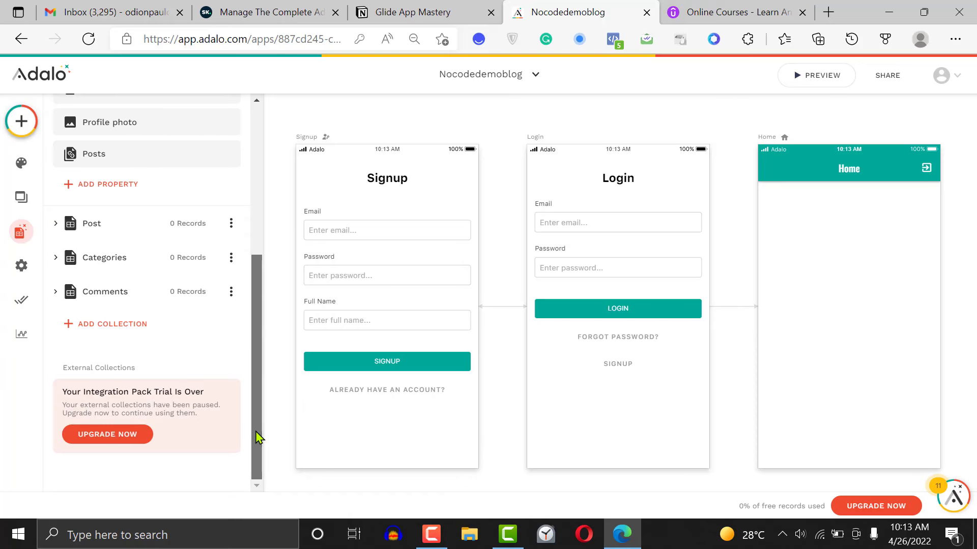
{"action": "left_click", "coordinate": [110, 261]}
{"action": "left_click", "coordinate": [123, 253]}
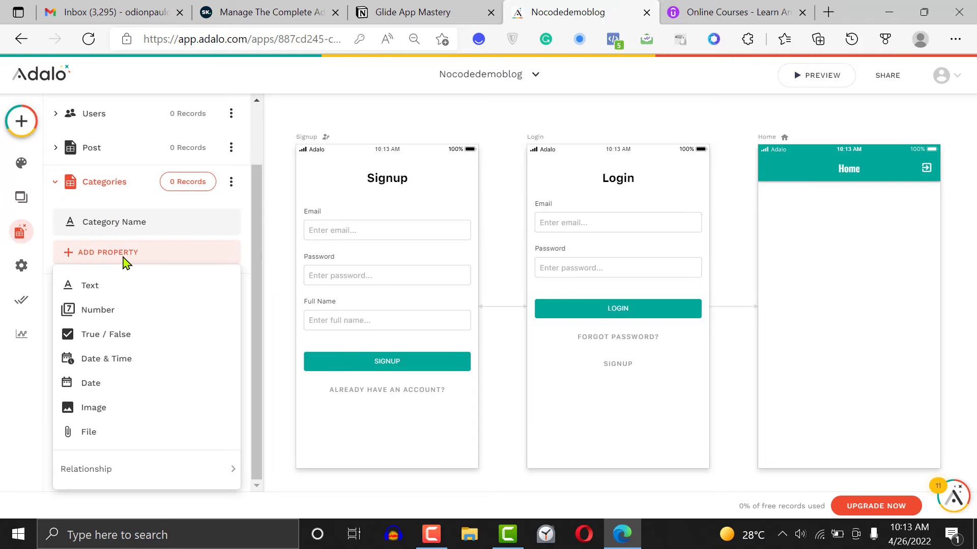
{"action": "mouse_move", "coordinate": [120, 469]}
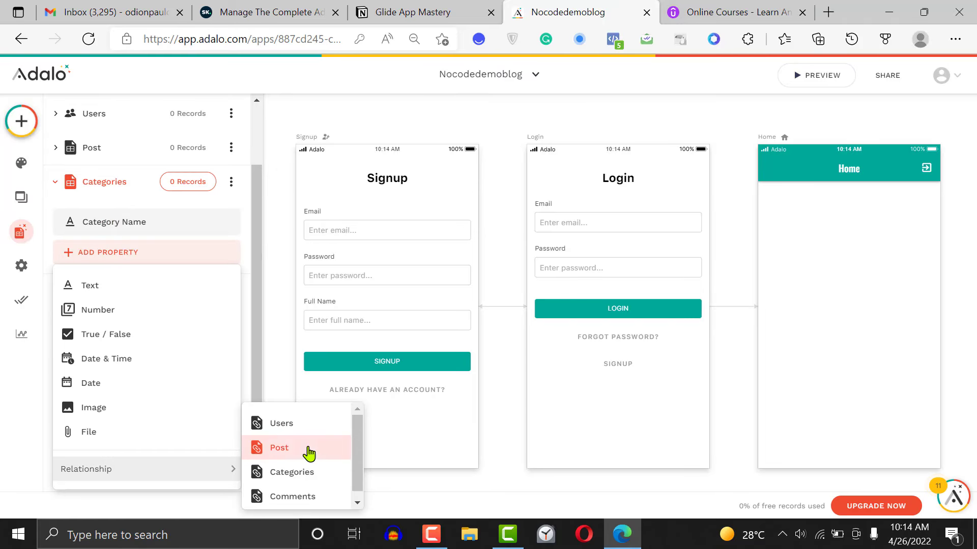
{"action": "left_click", "coordinate": [292, 449]}
{"action": "left_click", "coordinate": [449, 229]}
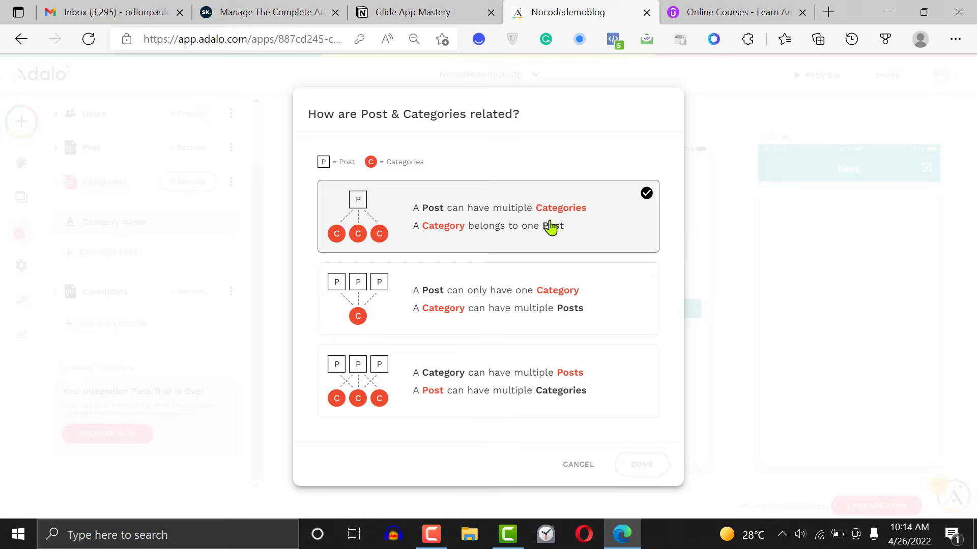
{"action": "left_click", "coordinate": [496, 285]}
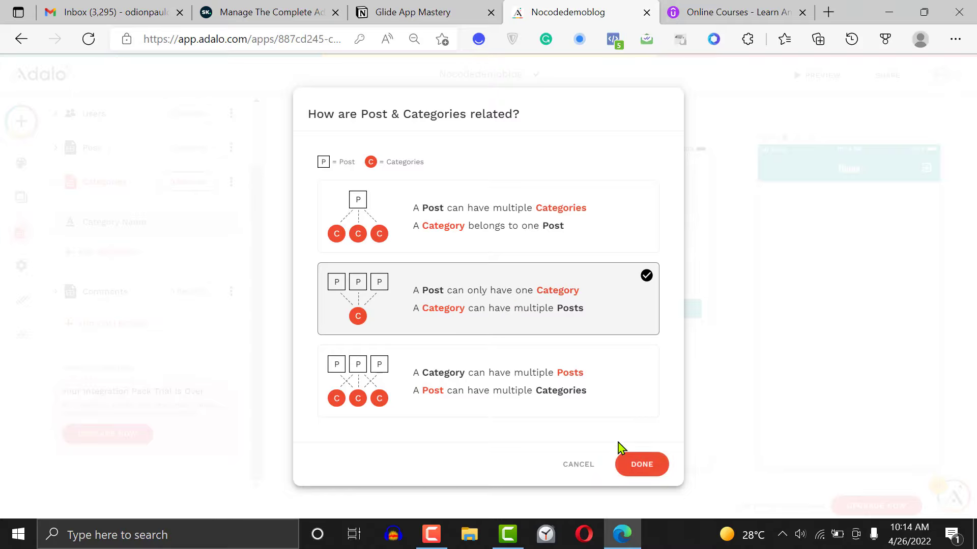
{"action": "left_click", "coordinate": [641, 464]}
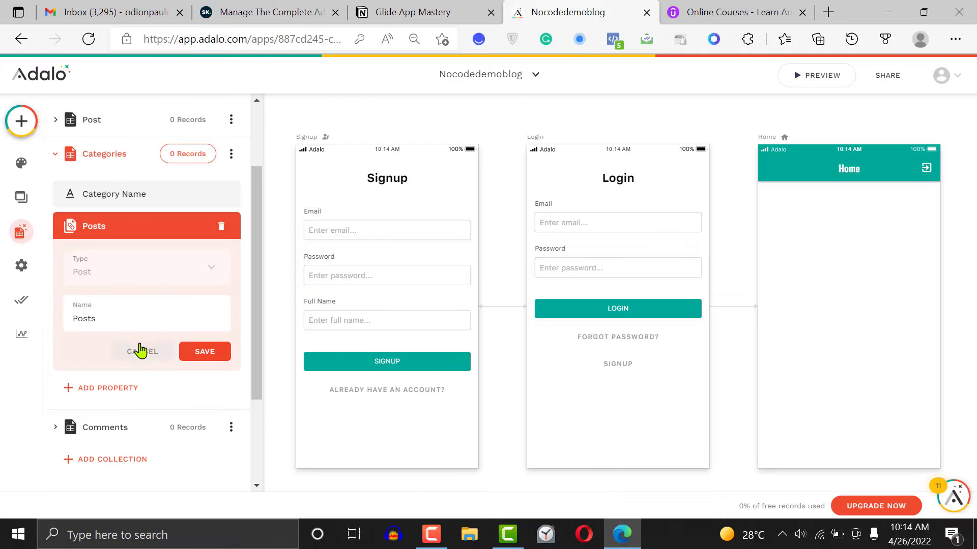
{"action": "double_click", "coordinate": [127, 328]}
{"action": "left_click", "coordinate": [206, 354]}
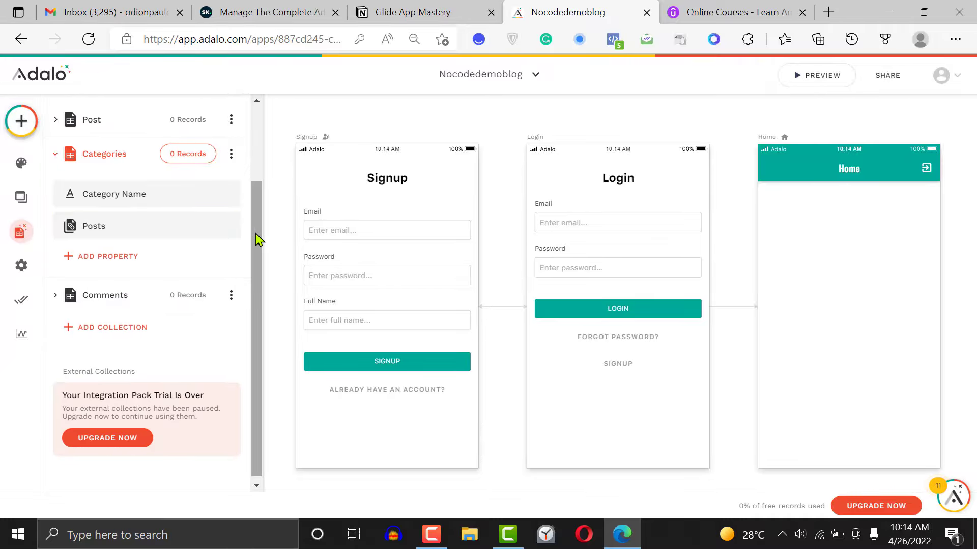
Review the Post collection's properties, including its relationships to other collections
{"action": "scroll", "coordinate": [258, 243], "scroll_direction": "up", "scroll_amount": 3}
{"action": "left_click", "coordinate": [120, 224]}
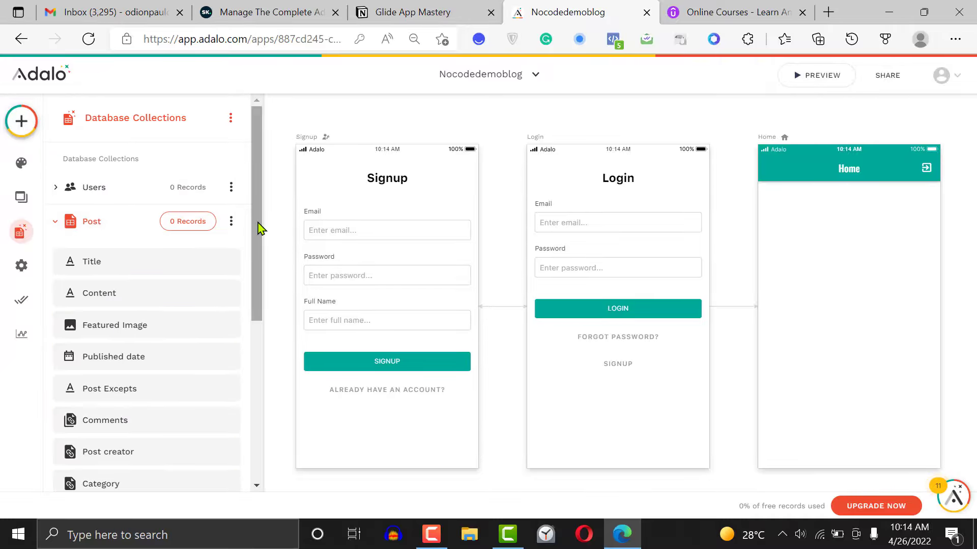
{"action": "left_click_drag", "start_coordinate": [258, 228], "coordinate": [275, 359]}
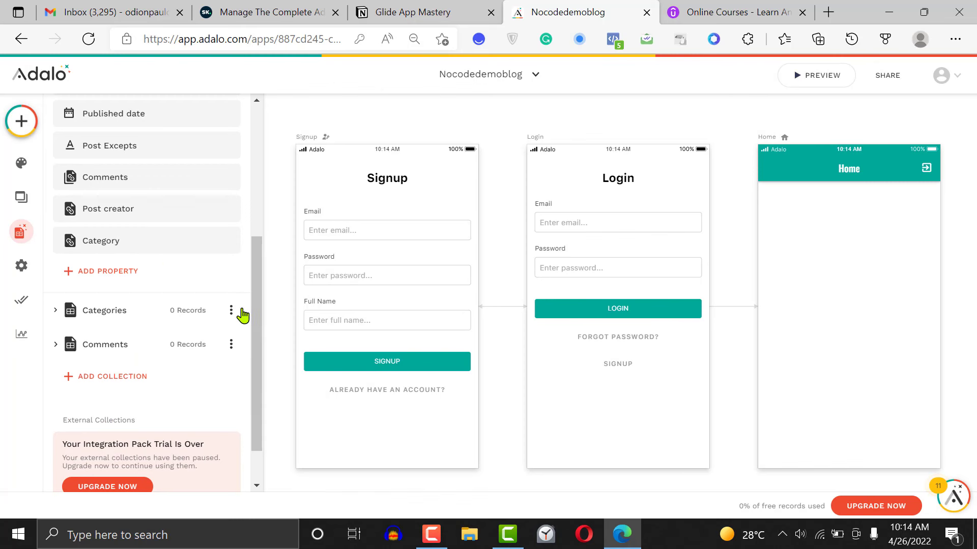
{"action": "left_click_drag", "start_coordinate": [259, 320], "coordinate": [254, 196]}
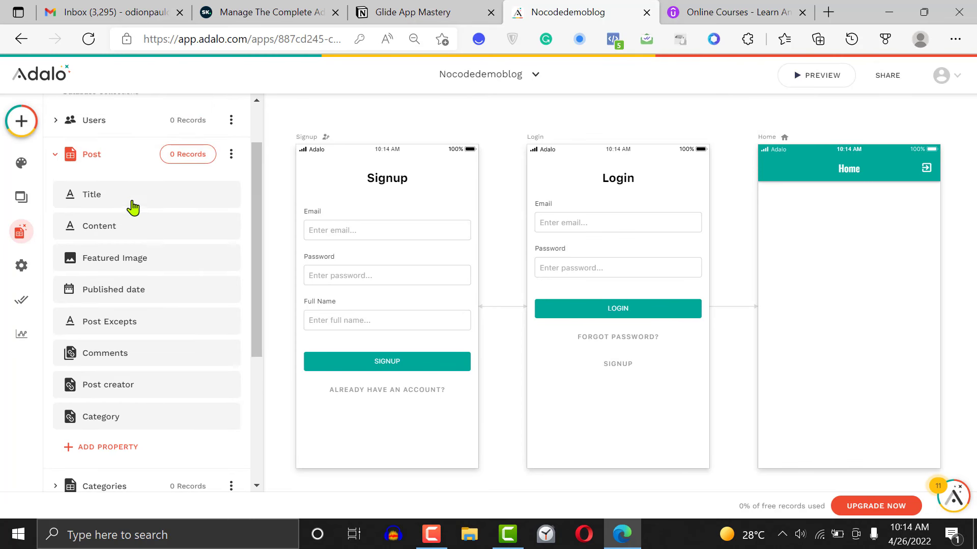
{"action": "left_click", "coordinate": [103, 160]}
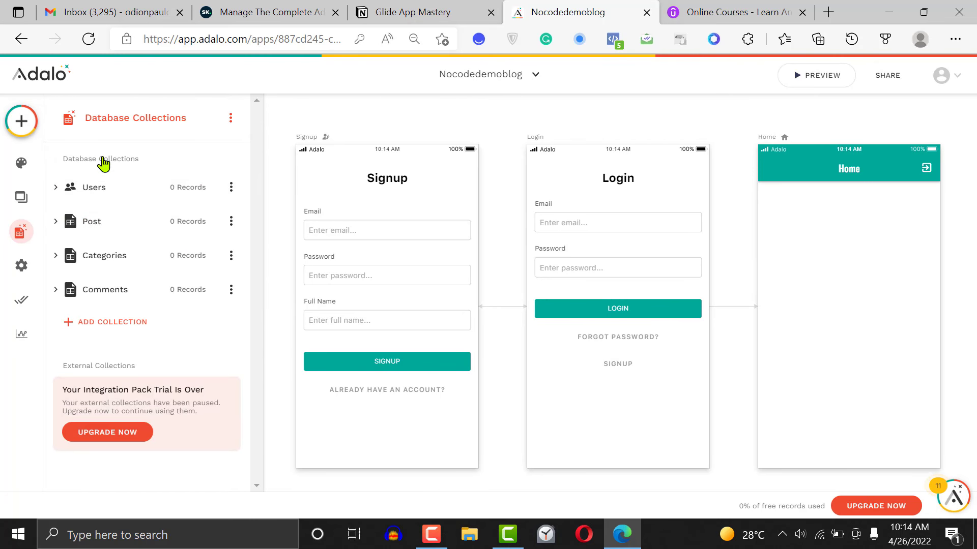
Add a Users relationship to the Comments collection, where a user can have multiple comments and each comment belongs to one user
{"action": "left_click", "coordinate": [116, 291]}
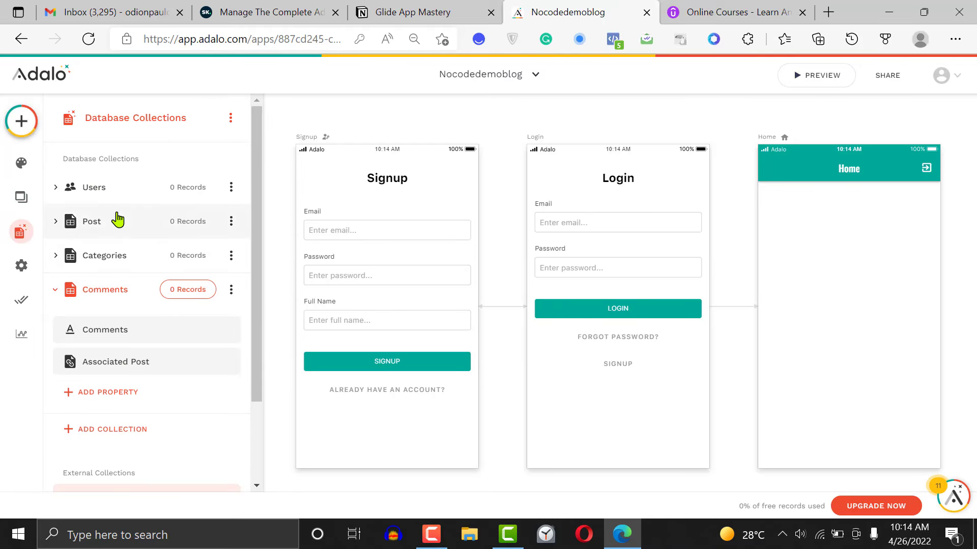
{"action": "left_click", "coordinate": [136, 371]}
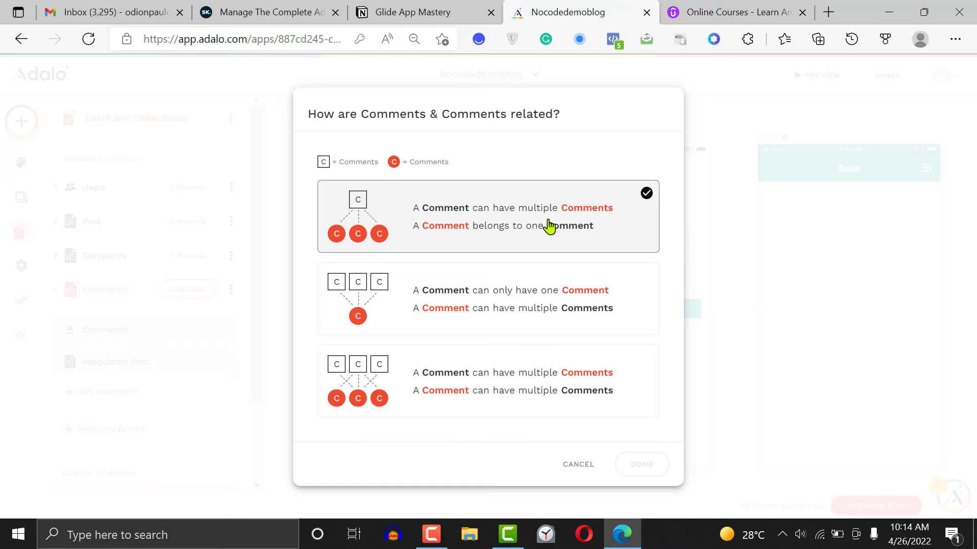
{"action": "left_click", "coordinate": [713, 254]}
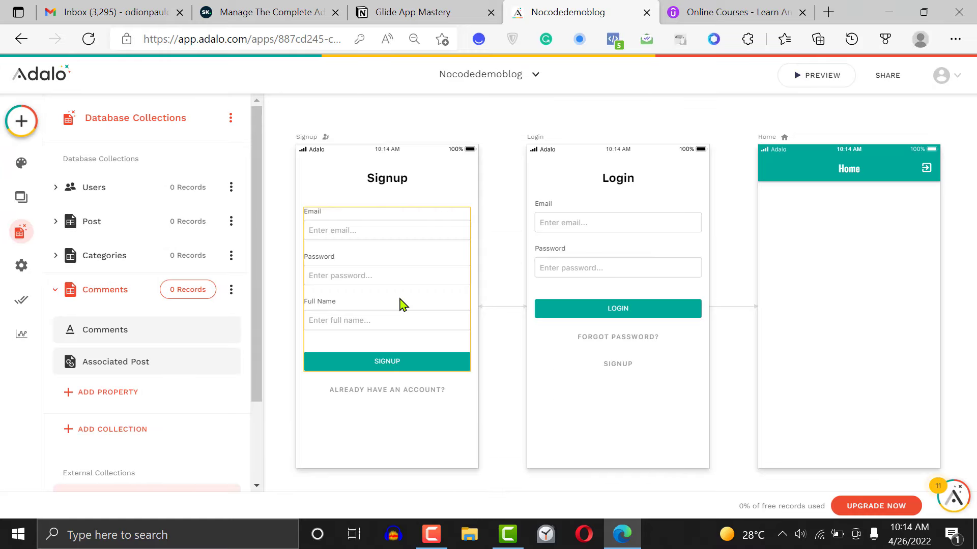
{"action": "left_click", "coordinate": [121, 401]}
{"action": "mouse_move", "coordinate": [198, 364]}
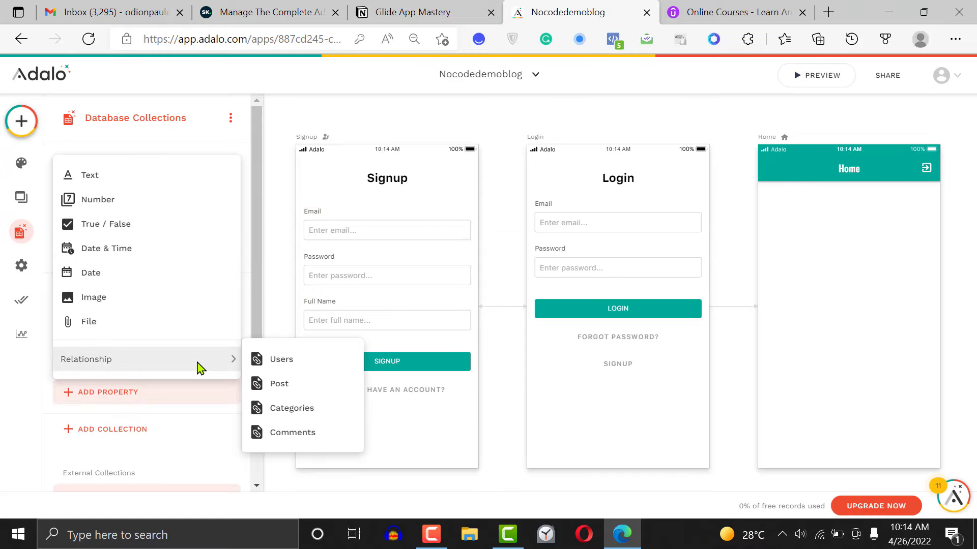
{"action": "left_click", "coordinate": [281, 362]}
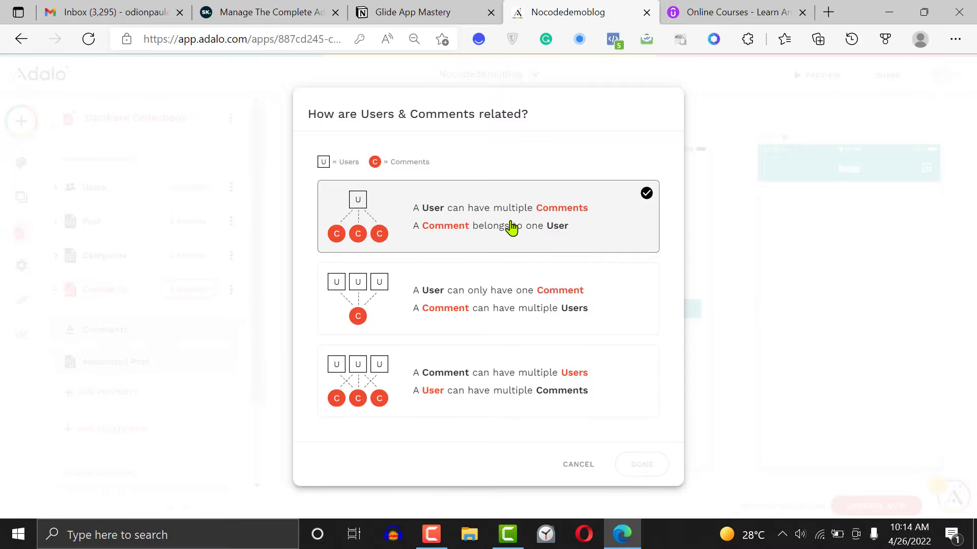
{"action": "left_click", "coordinate": [643, 464]}
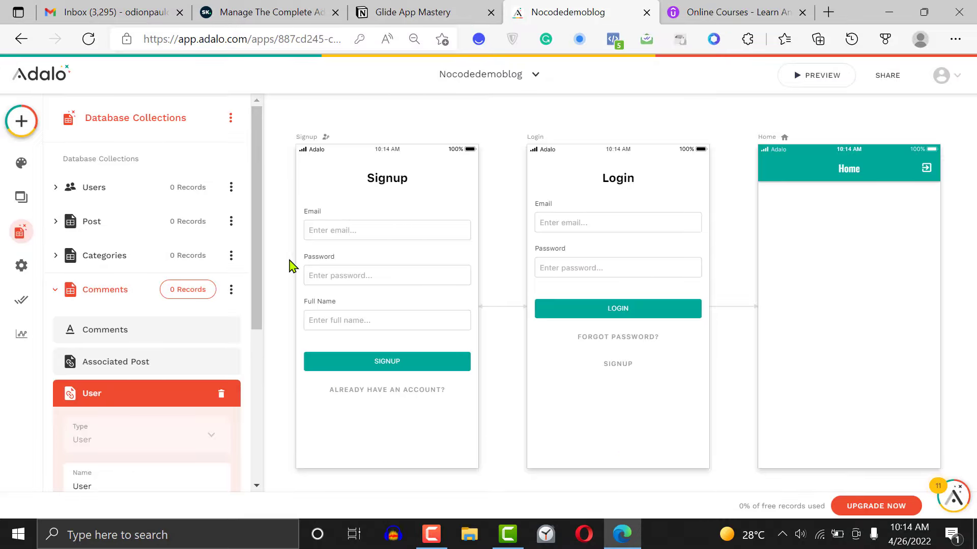
Rename the Comments collection's new User relationship to Comment owner, save it and collapse the collection
{"action": "scroll", "coordinate": [112, 372], "scroll_direction": "down", "scroll_amount": 3}
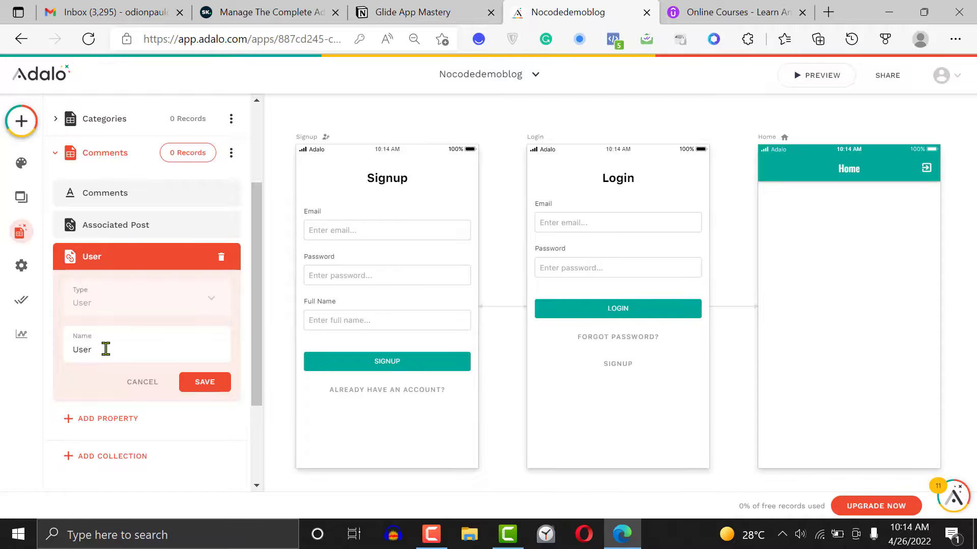
{"action": "key", "text": "BackSpace"}
{"action": "key", "text": "BackSpace"}
{"action": "key", "text": "BackSpace"}
{"action": "type", "text": "Comment"}
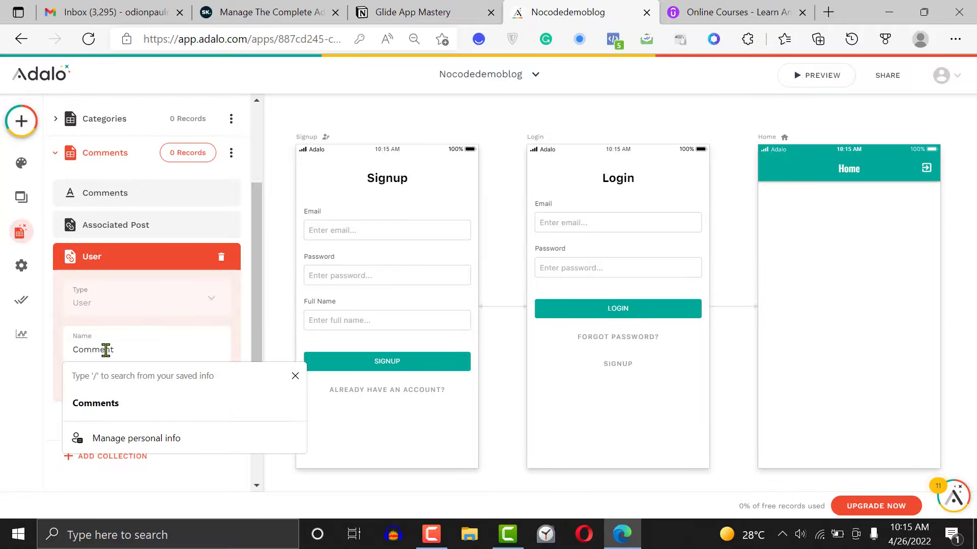
{"action": "type", "text": " owner"}
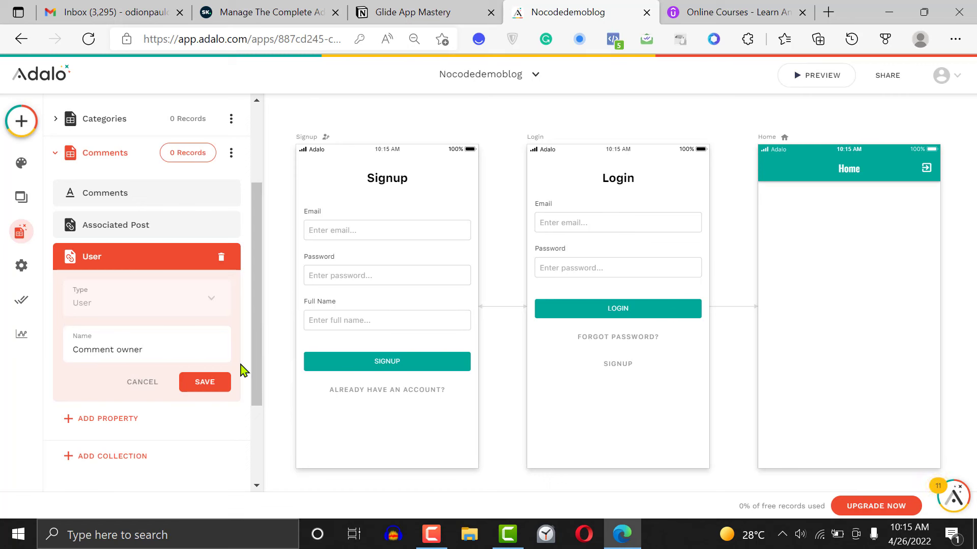
{"action": "left_click", "coordinate": [205, 382]}
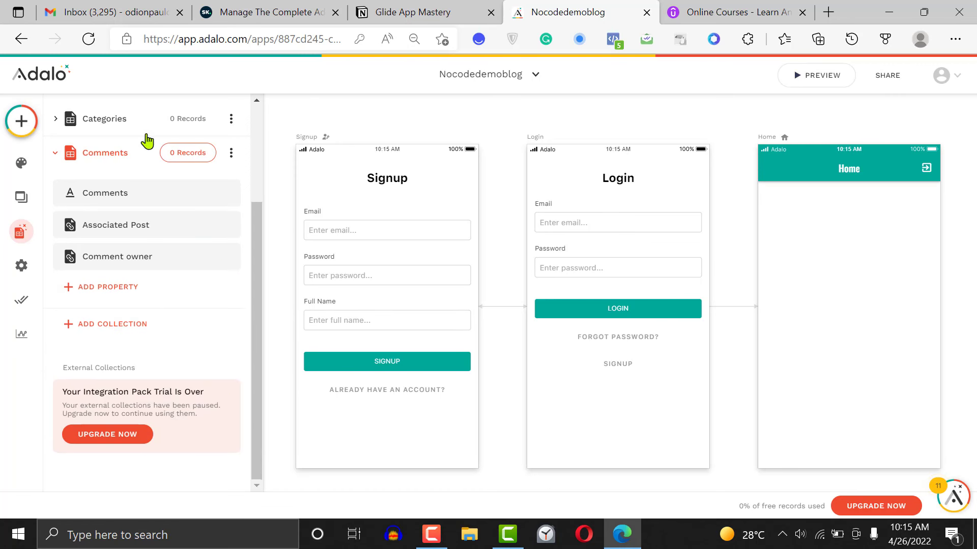
{"action": "left_click", "coordinate": [131, 158]}
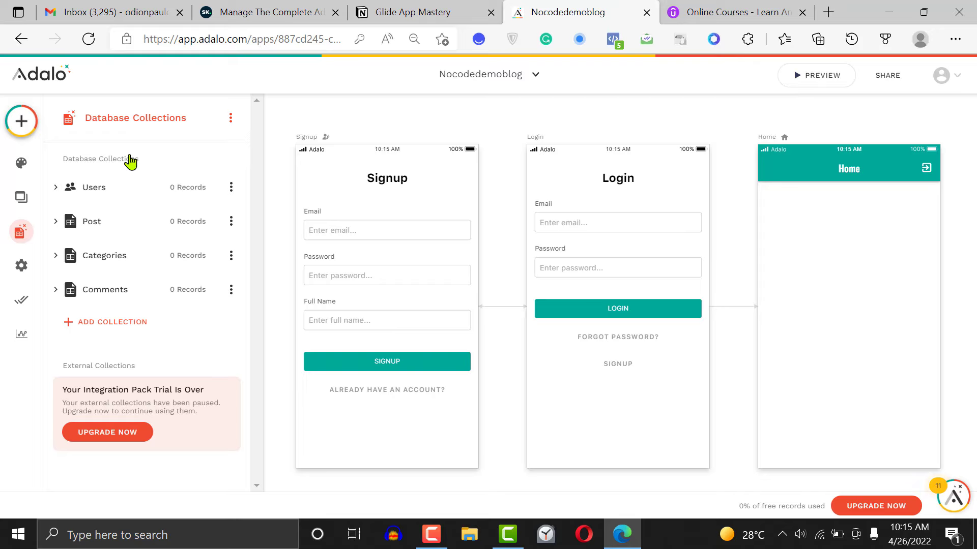
Review the properties of the Users and Post collections, including their existing relationships
{"action": "left_click", "coordinate": [127, 184]}
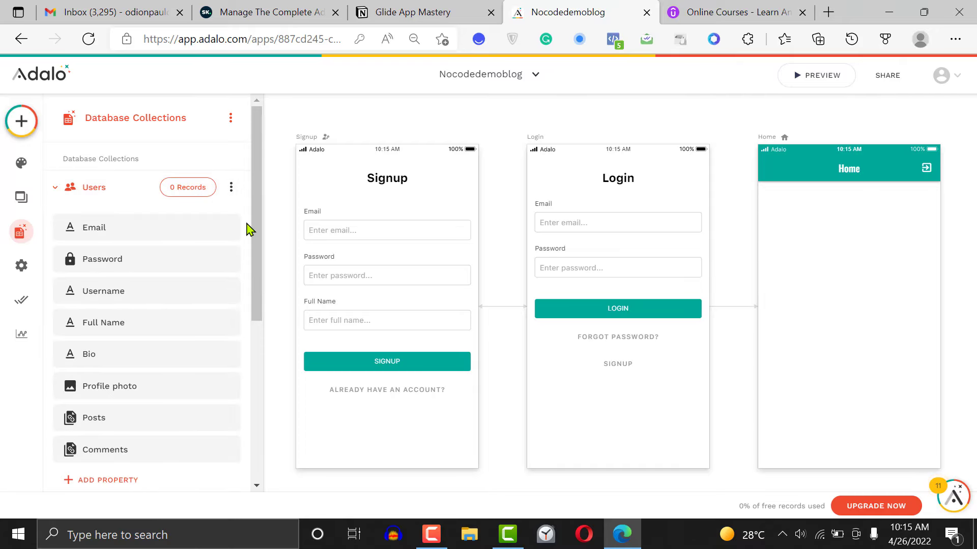
{"action": "left_click_drag", "start_coordinate": [257, 234], "coordinate": [263, 315]}
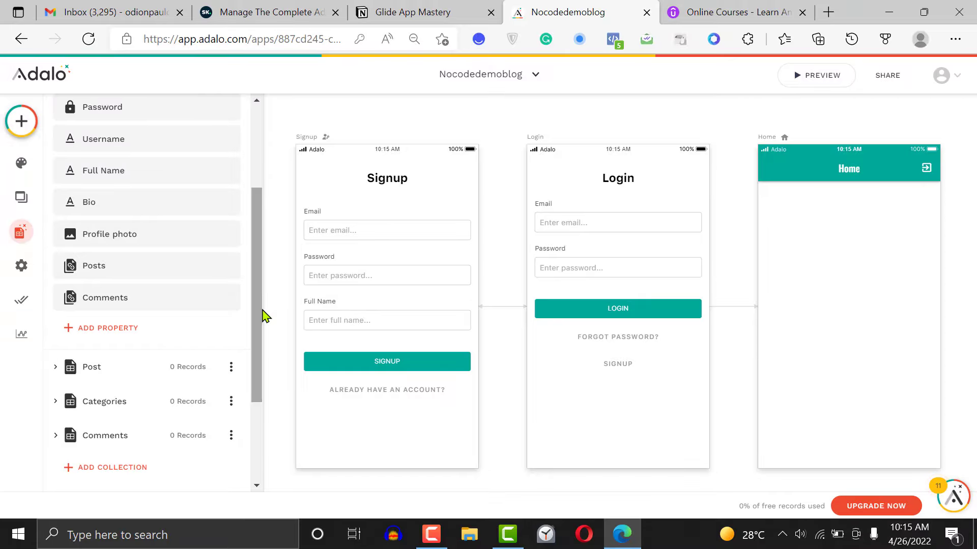
{"action": "scroll", "coordinate": [161, 338], "scroll_direction": "down", "scroll_amount": 1}
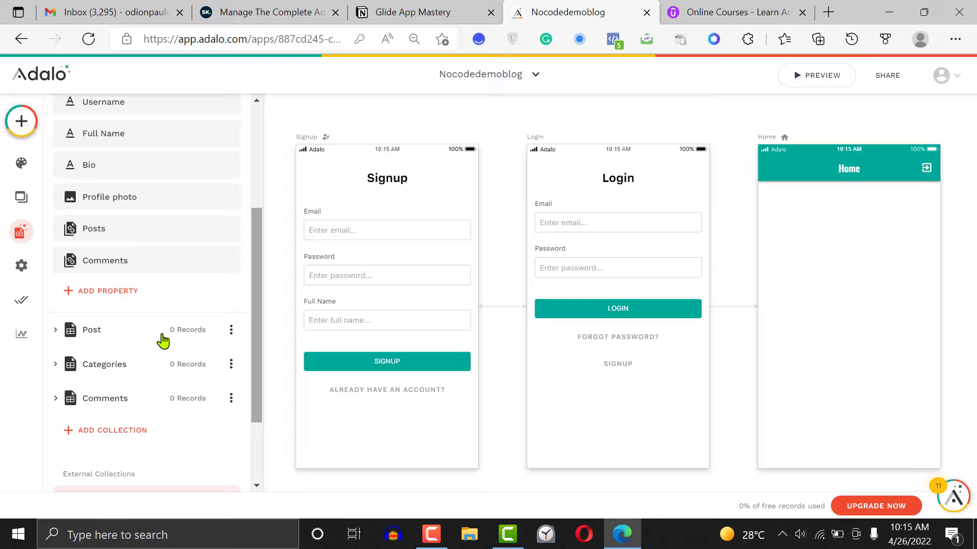
{"action": "left_click", "coordinate": [123, 344]}
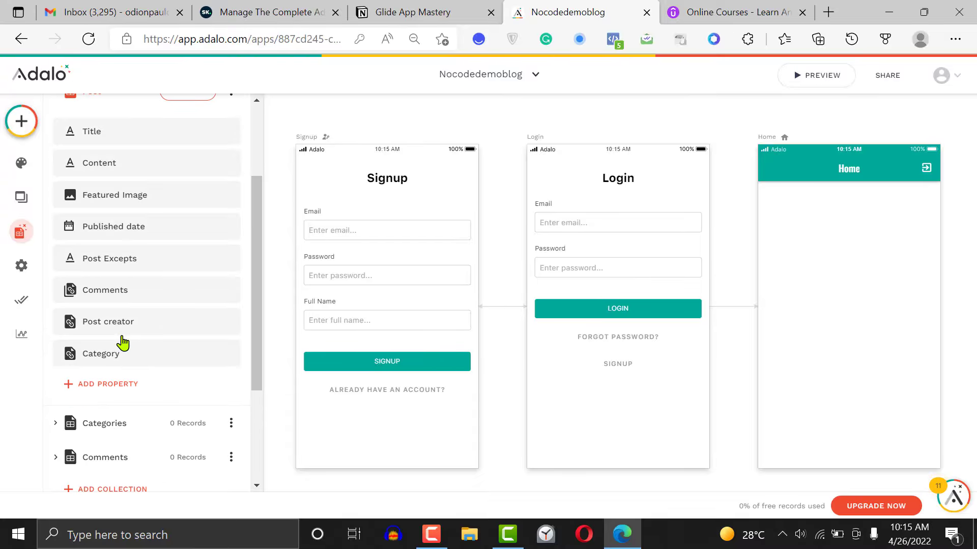
{"action": "left_click_drag", "start_coordinate": [254, 324], "coordinate": [254, 197]}
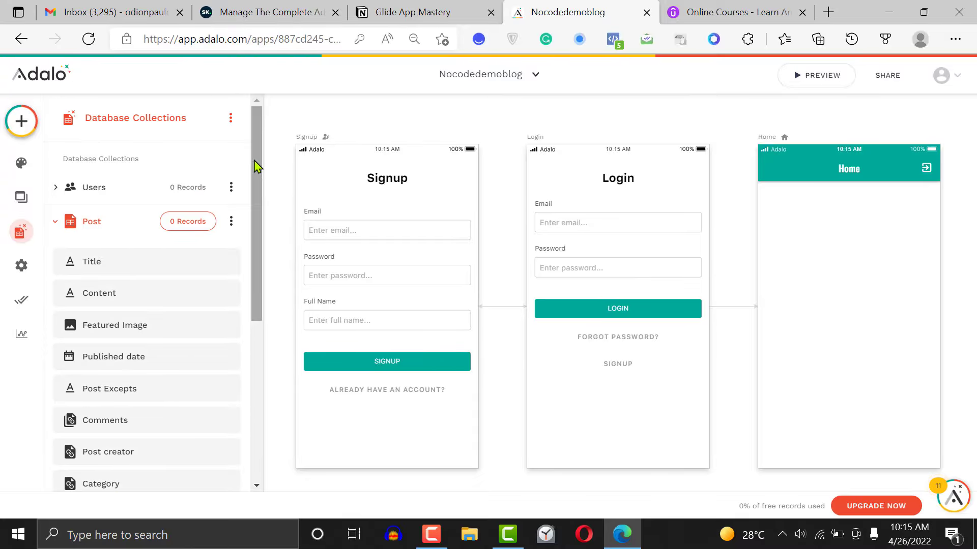
Add a Post relationship to the Users collection, where a user can have multiple posts and a post can have multiple users
{"action": "left_click", "coordinate": [167, 186]}
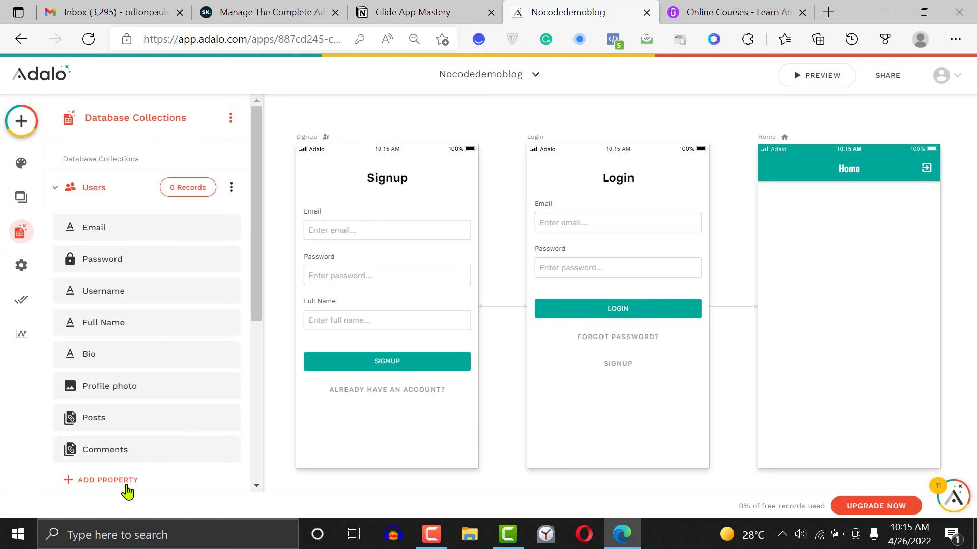
{"action": "left_click", "coordinate": [125, 489]}
{"action": "mouse_move", "coordinate": [164, 445]}
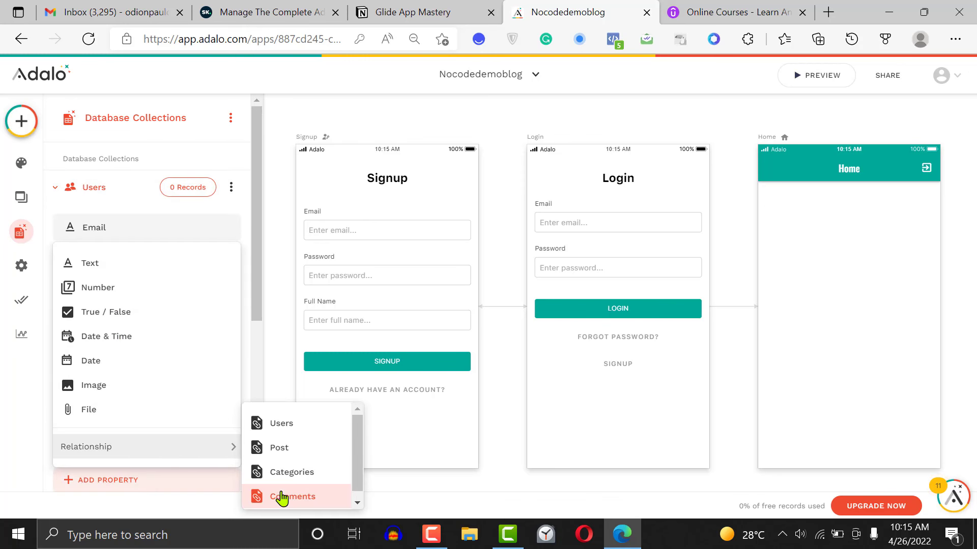
{"action": "left_click", "coordinate": [280, 451]}
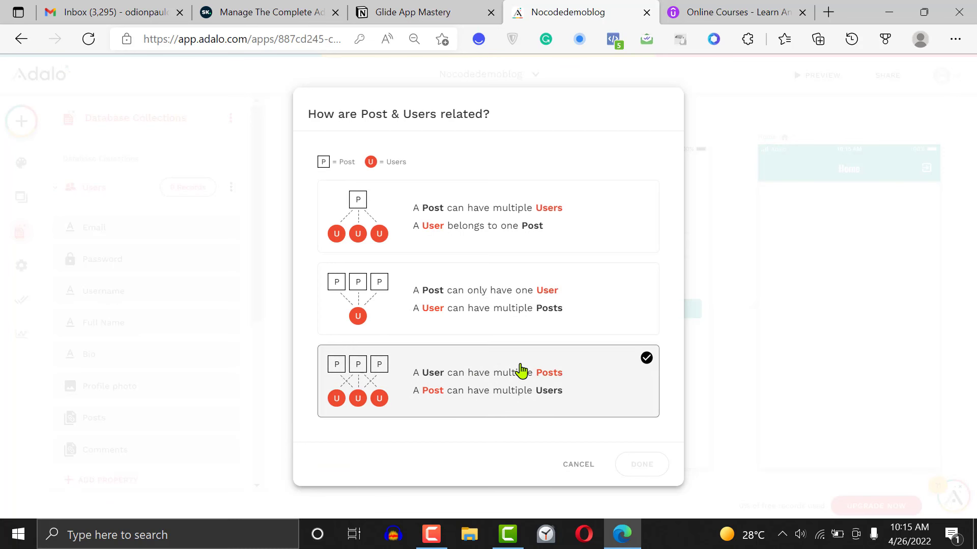
{"action": "left_click", "coordinate": [543, 399]}
{"action": "left_click", "coordinate": [635, 466]}
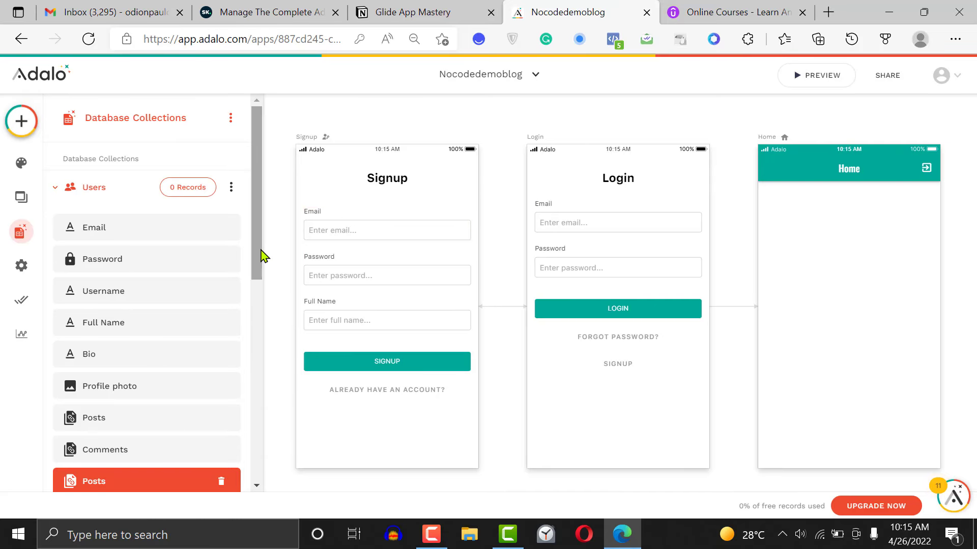
Rename the new Posts relationship in the Users collection to Upvotes and save it
{"action": "left_click_drag", "start_coordinate": [261, 256], "coordinate": [268, 358]}
{"action": "scroll", "coordinate": [136, 324], "scroll_direction": "down", "scroll_amount": 1}
{"action": "double_click", "coordinate": [137, 324]}
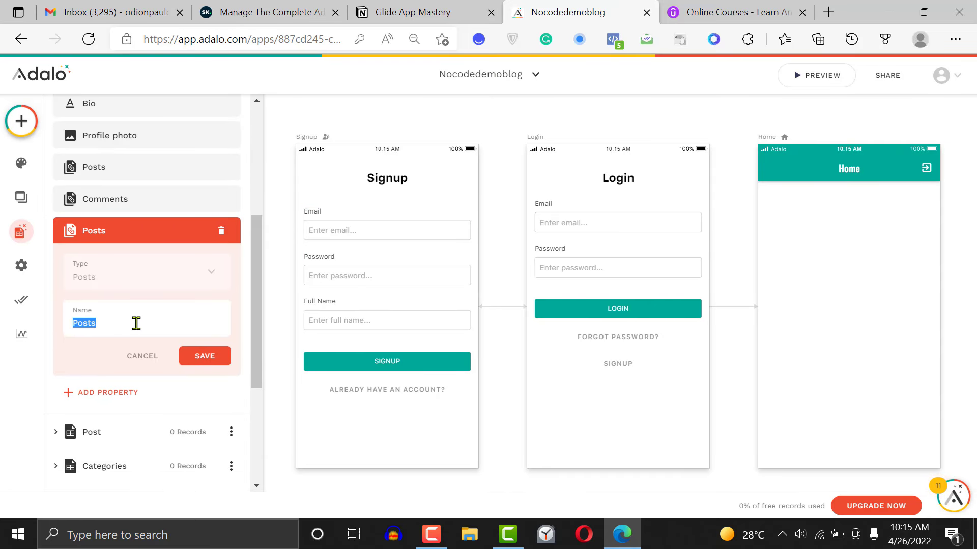
{"action": "type", "text": "Upvotes"}
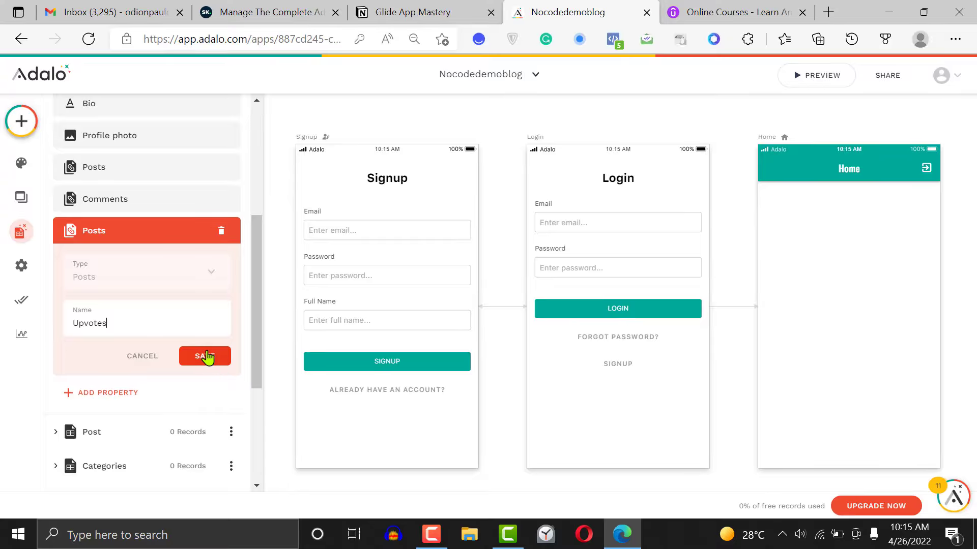
{"action": "left_click", "coordinate": [214, 359]}
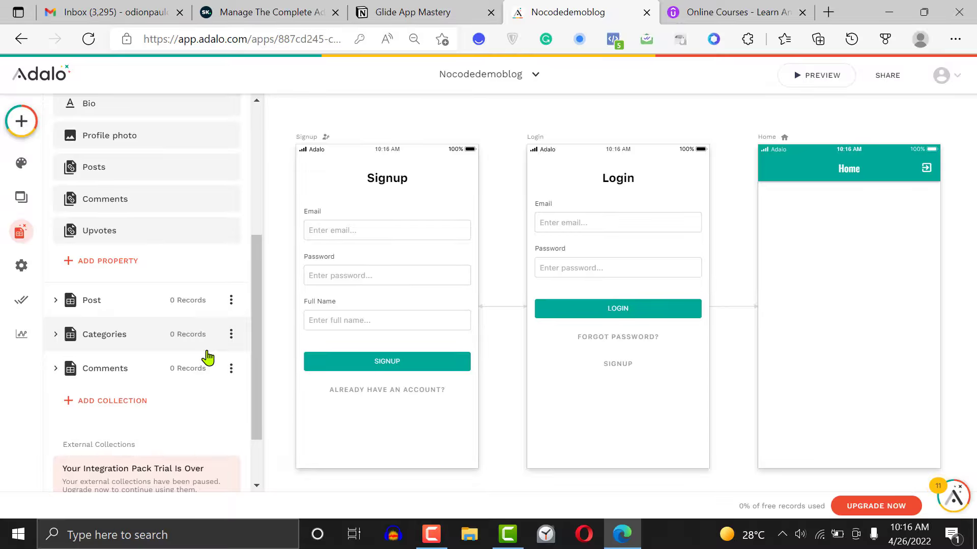
Review the Comments collection's properties in the database and collapse the collection
{"action": "left_click", "coordinate": [125, 375]}
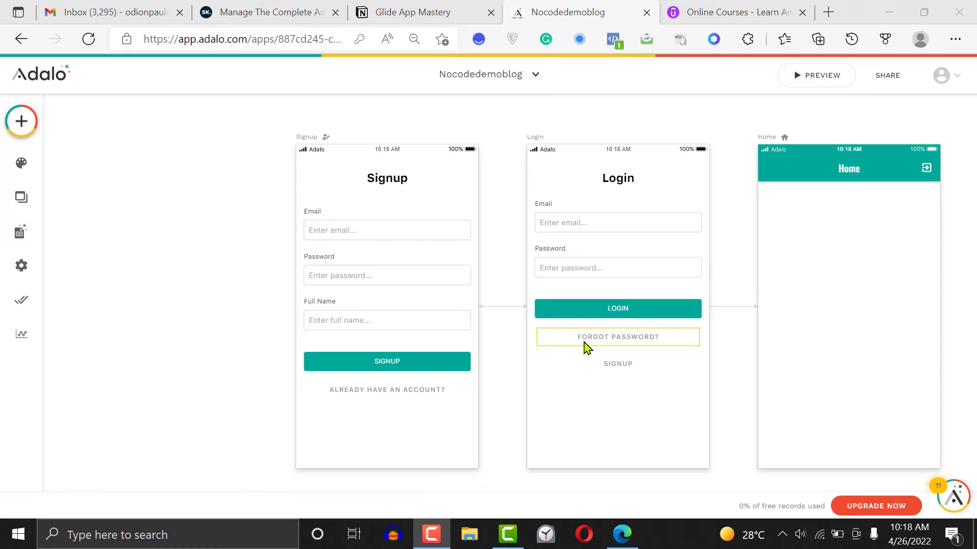
{"action": "left_click", "coordinate": [19, 232]}
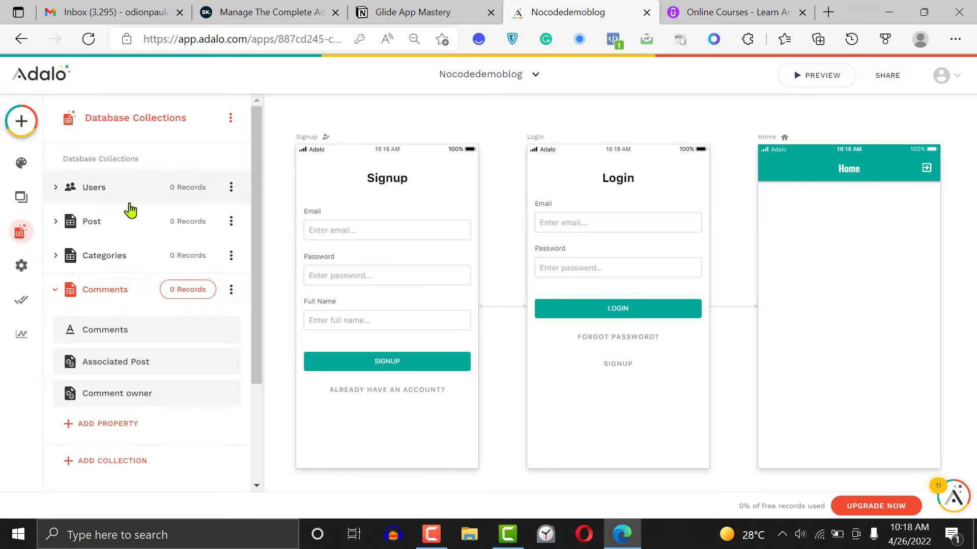
{"action": "left_click", "coordinate": [58, 294]}
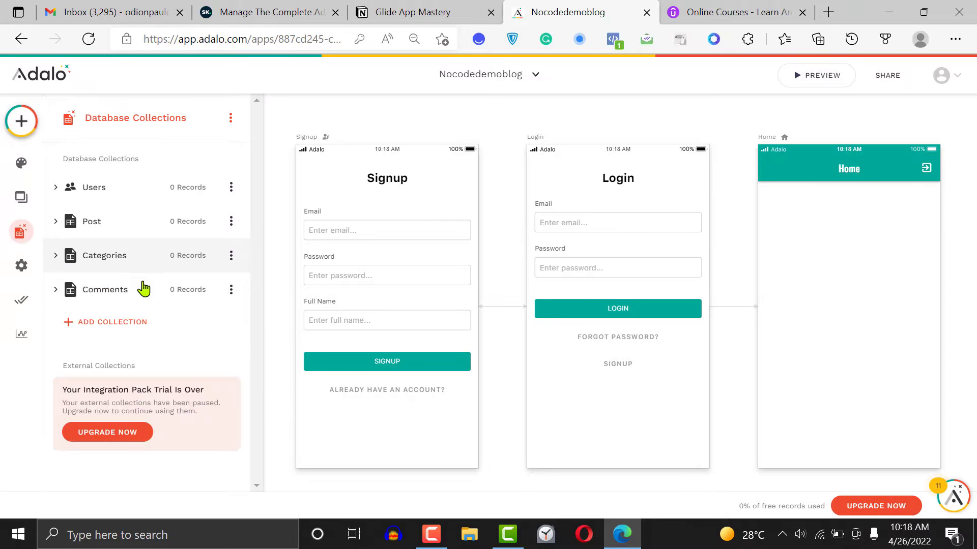
Start a new Post record and look over its Title, Content, Featured Image, Published date and Post Excepts fields
{"action": "left_click", "coordinate": [145, 233]}
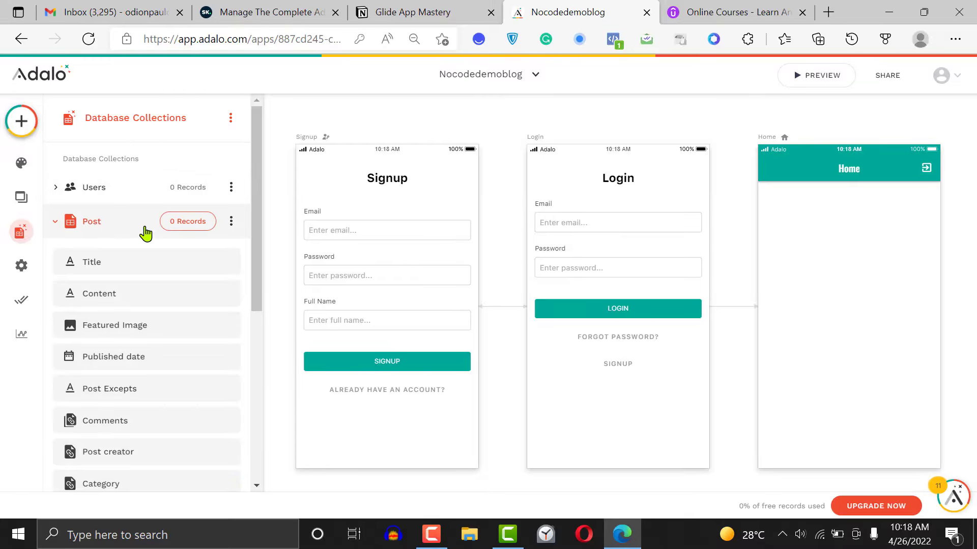
{"action": "left_click", "coordinate": [192, 222]}
{"action": "left_click", "coordinate": [588, 230]}
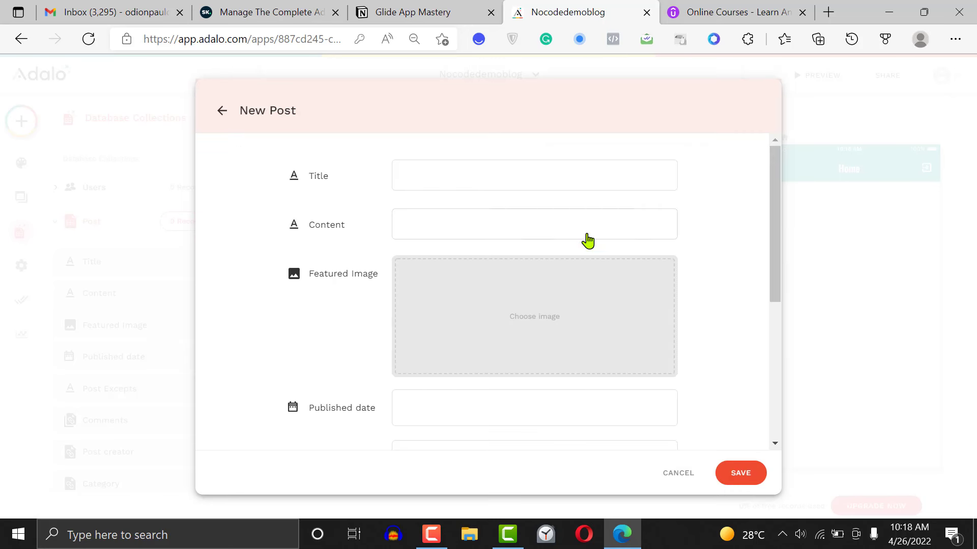
{"action": "left_click", "coordinate": [491, 228]}
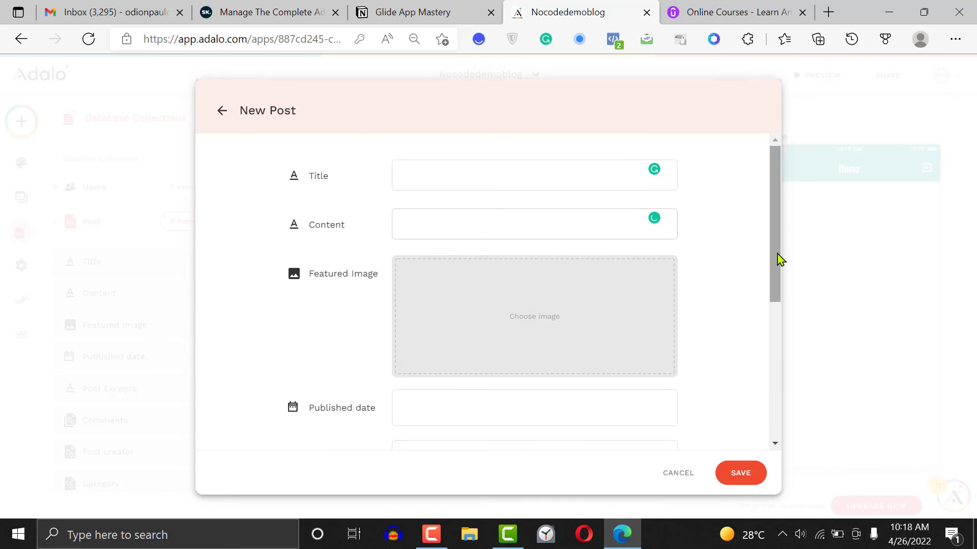
{"action": "left_click_drag", "start_coordinate": [779, 260], "coordinate": [779, 371]}
{"action": "left_click", "coordinate": [480, 195]}
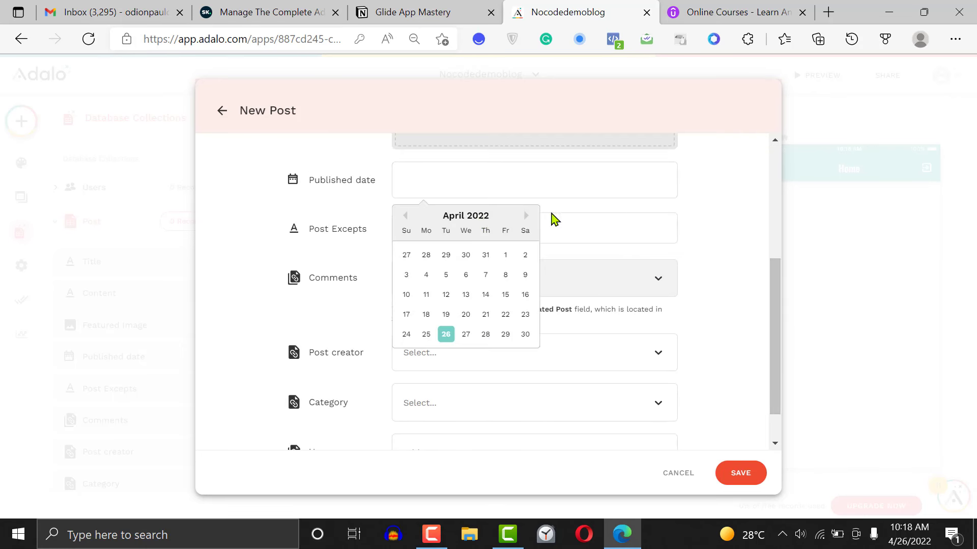
{"action": "left_click", "coordinate": [585, 214]}
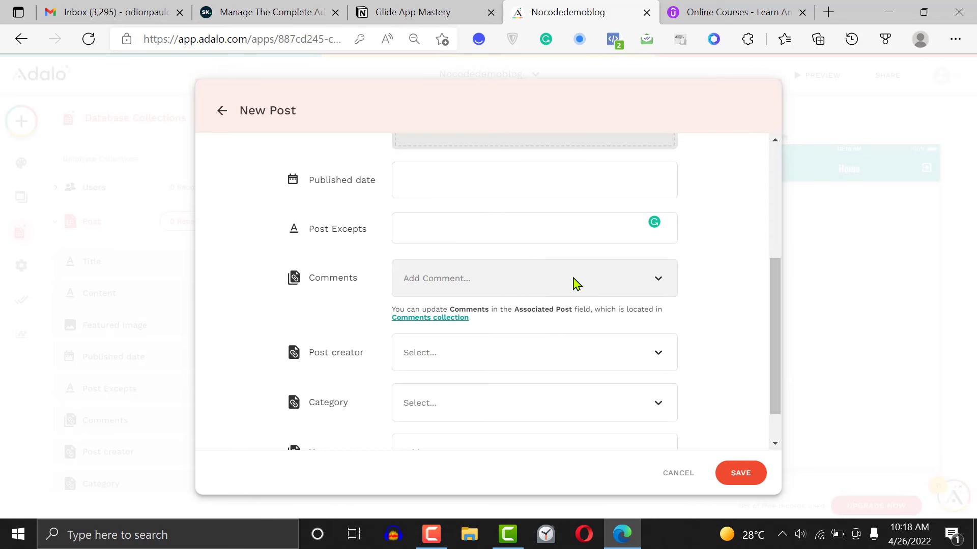
Check the choices offered by the Post creator, Category and Users relationship fields of the new Post record
{"action": "left_click", "coordinate": [518, 353]}
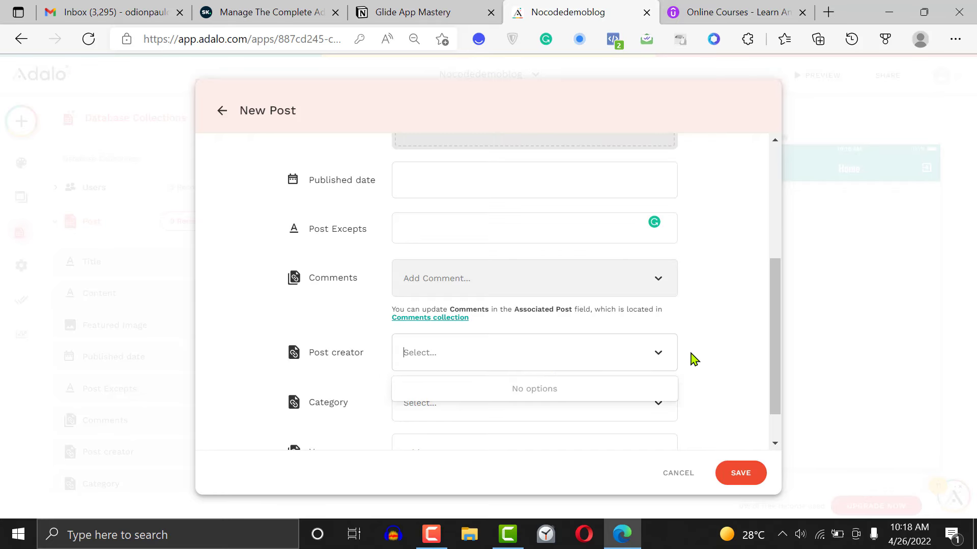
{"action": "left_click_drag", "start_coordinate": [773, 336], "coordinate": [777, 367]}
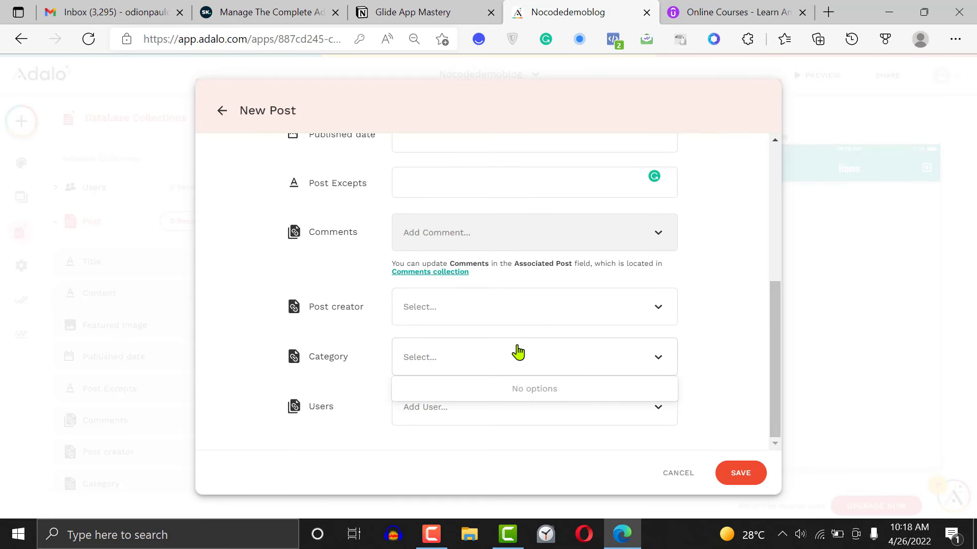
{"action": "left_click", "coordinate": [703, 356]}
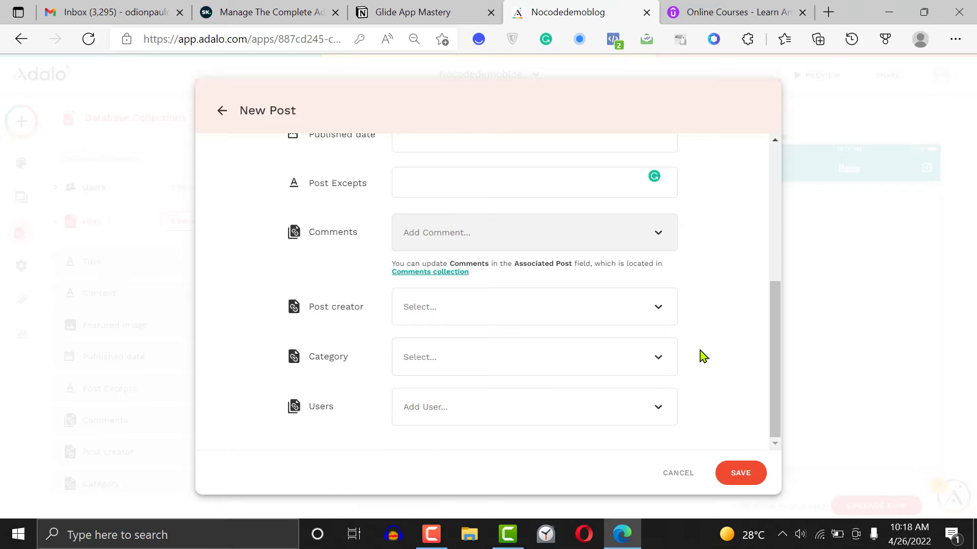
{"action": "left_click", "coordinate": [567, 412]}
{"action": "left_click", "coordinate": [746, 339]}
{"action": "left_click", "coordinate": [431, 534]}
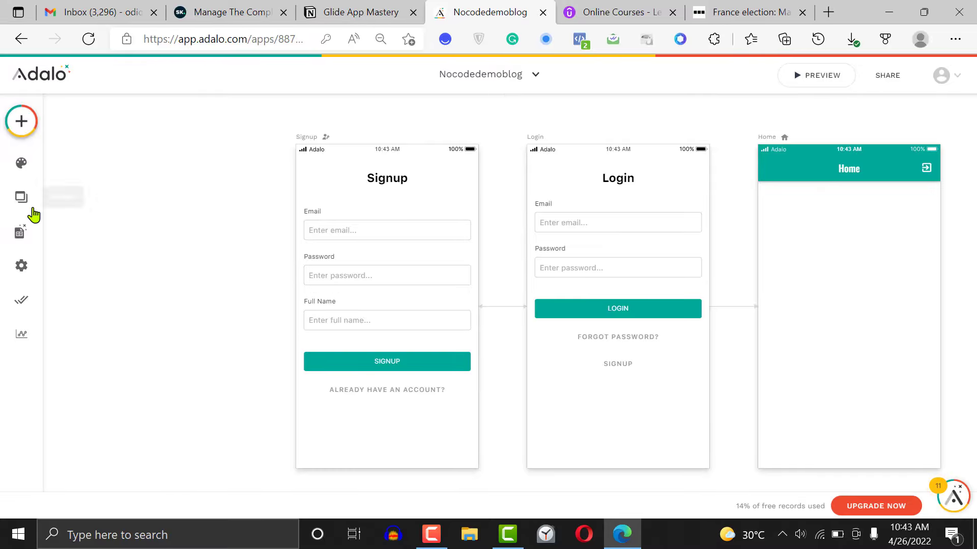
Review the Users collection's records across all columns, close them and collapse the collection
{"action": "left_click", "coordinate": [20, 236]}
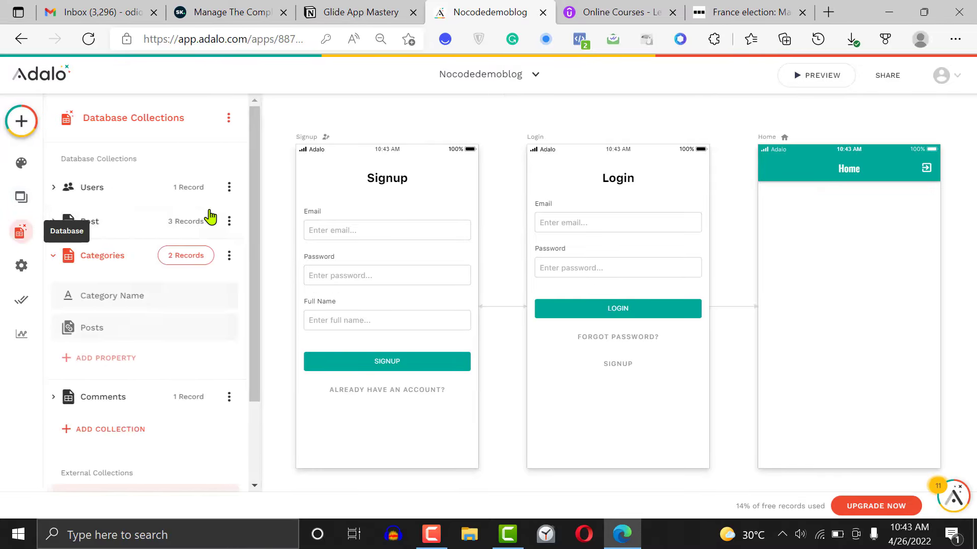
{"action": "left_click", "coordinate": [191, 186]}
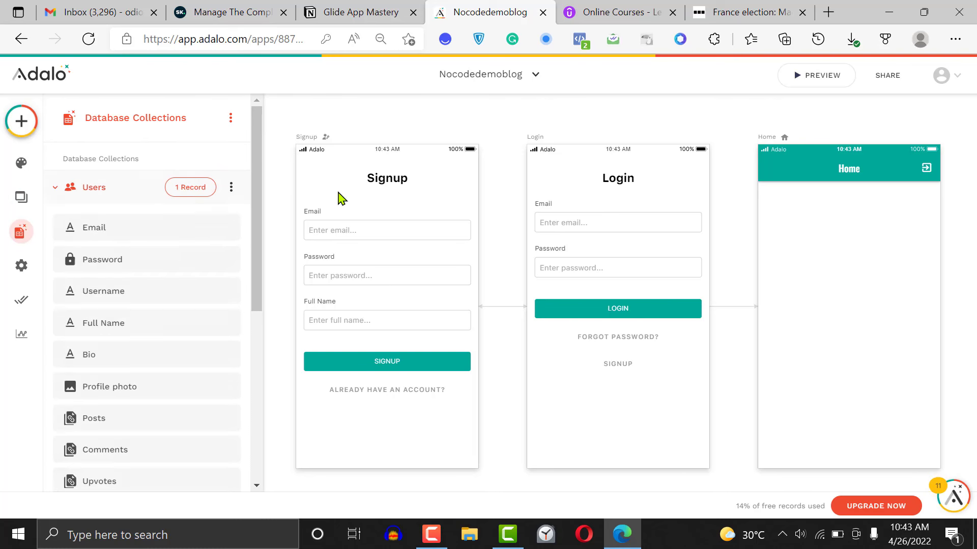
{"action": "left_click", "coordinate": [191, 187]}
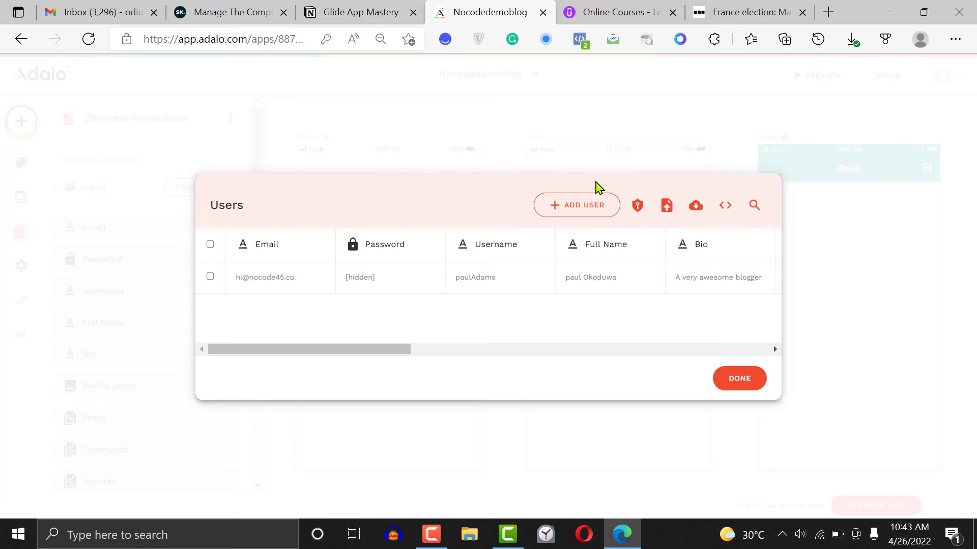
{"action": "left_click_drag", "start_coordinate": [400, 350], "coordinate": [798, 384]}
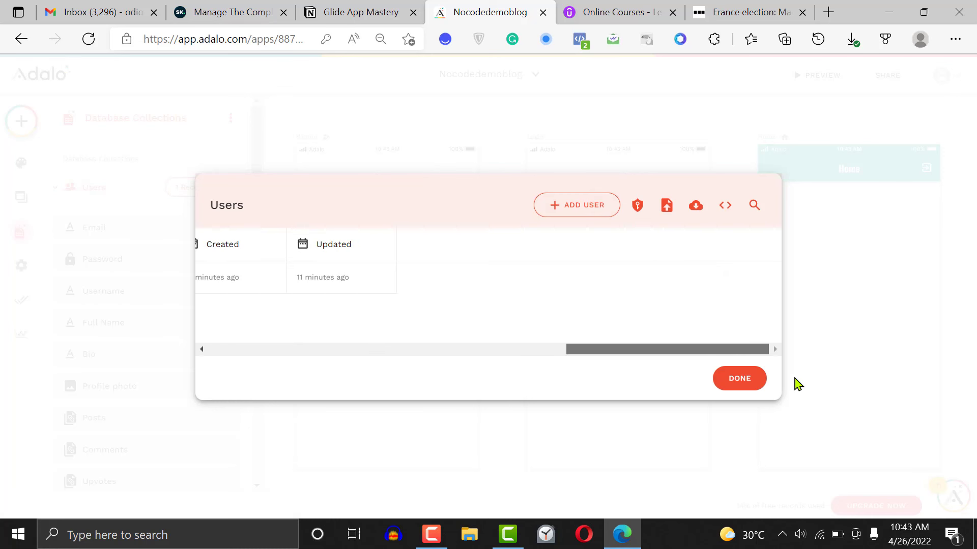
{"action": "left_click_drag", "start_coordinate": [652, 350], "coordinate": [482, 342]}
{"action": "left_click", "coordinate": [736, 377]}
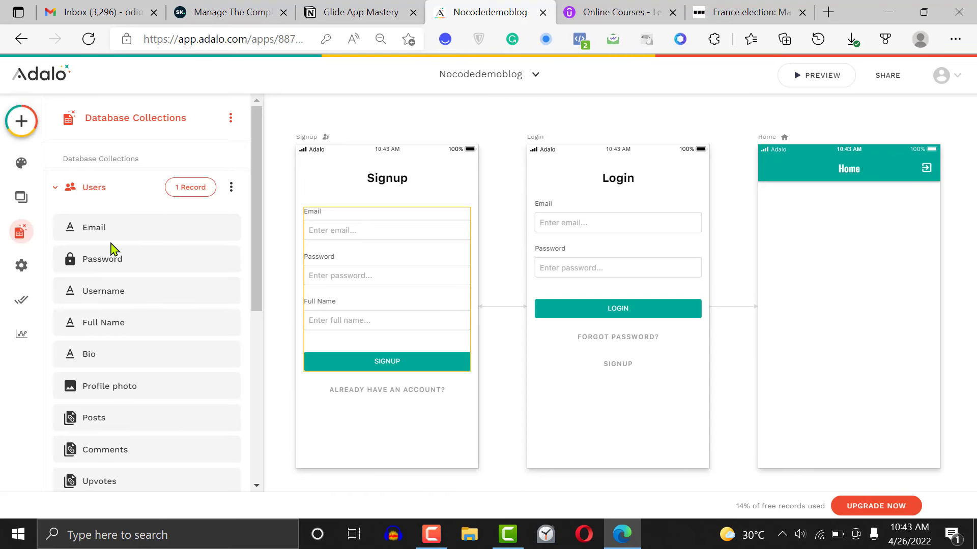
{"action": "left_click", "coordinate": [148, 188]}
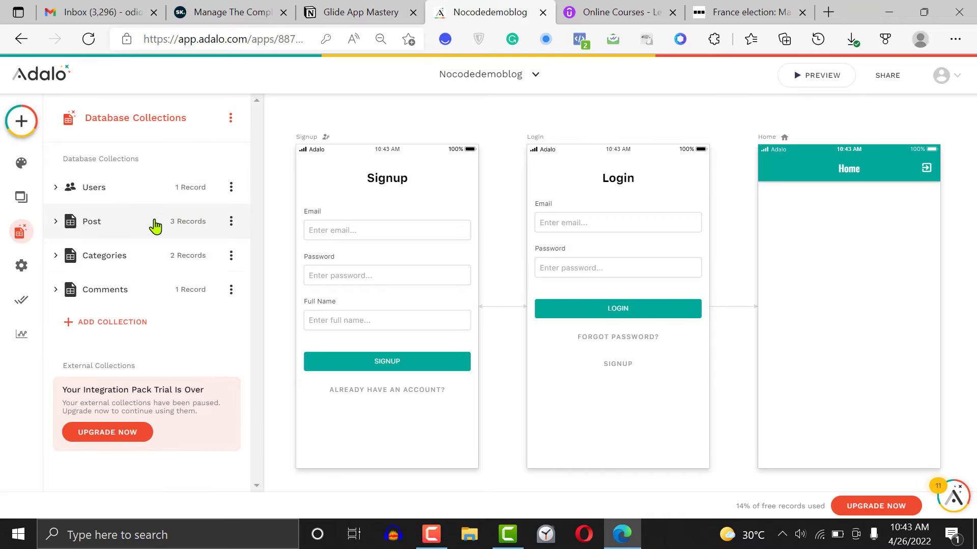
Review the Post collection's records through the Category, Users and date columns, close them and collapse the collection
{"action": "left_click", "coordinate": [155, 227]}
{"action": "left_click", "coordinate": [210, 226]}
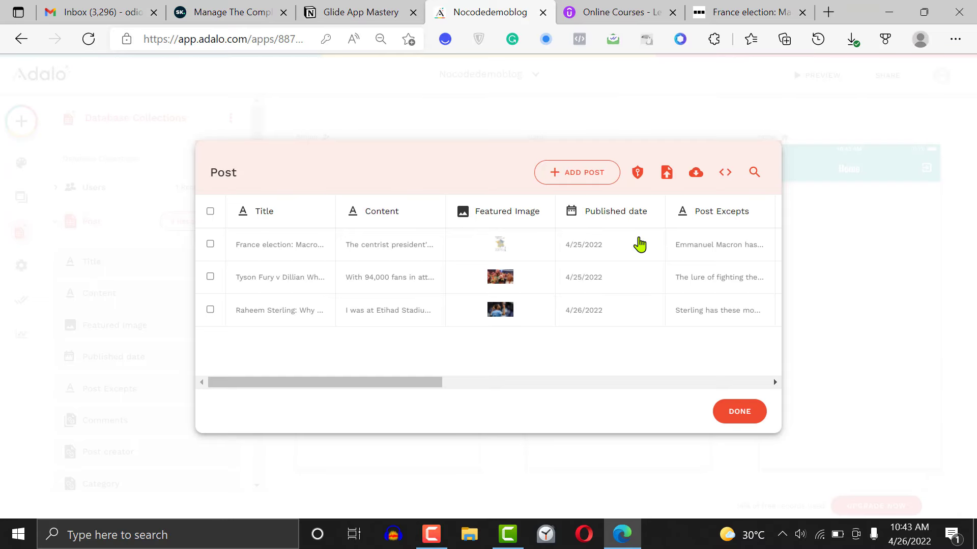
{"action": "left_click_drag", "start_coordinate": [444, 383], "coordinate": [752, 382]}
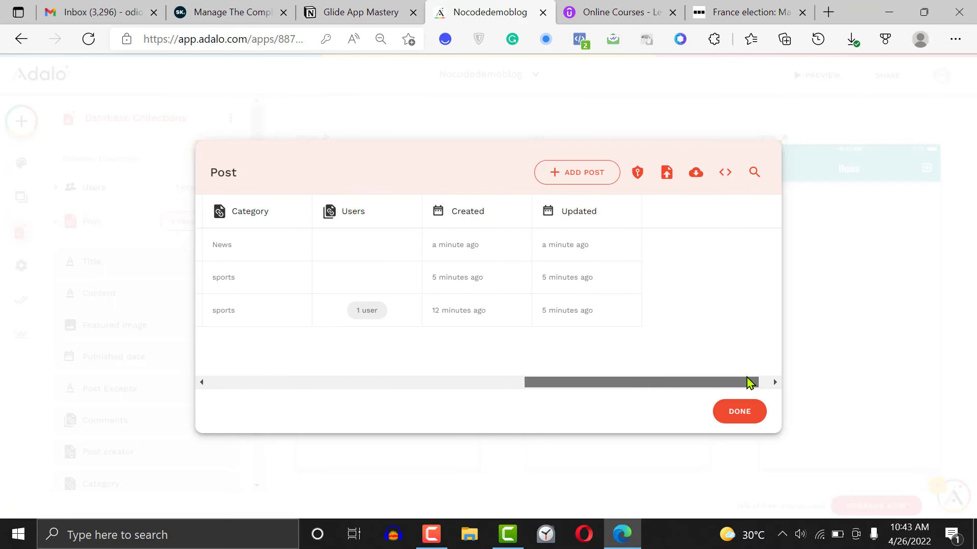
{"action": "left_click", "coordinate": [741, 418]}
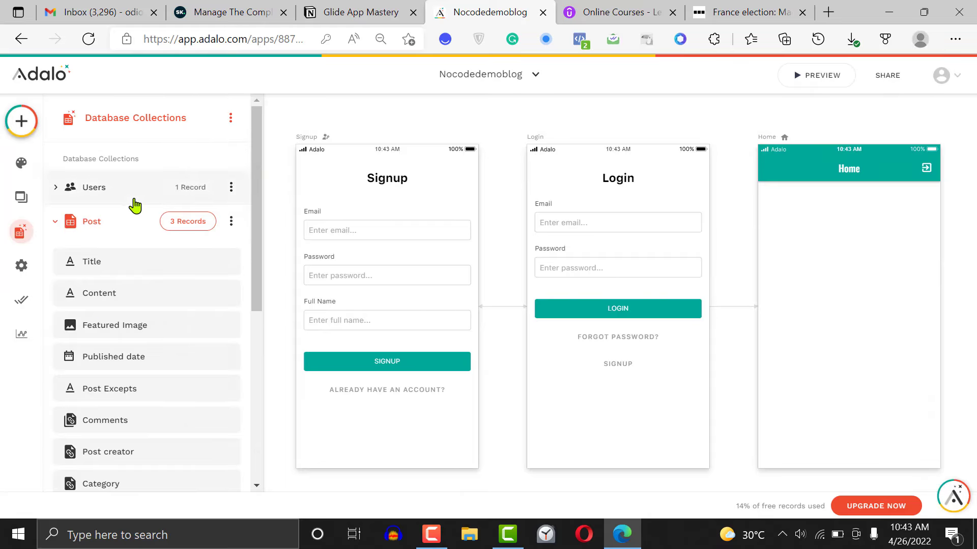
{"action": "left_click", "coordinate": [135, 227]}
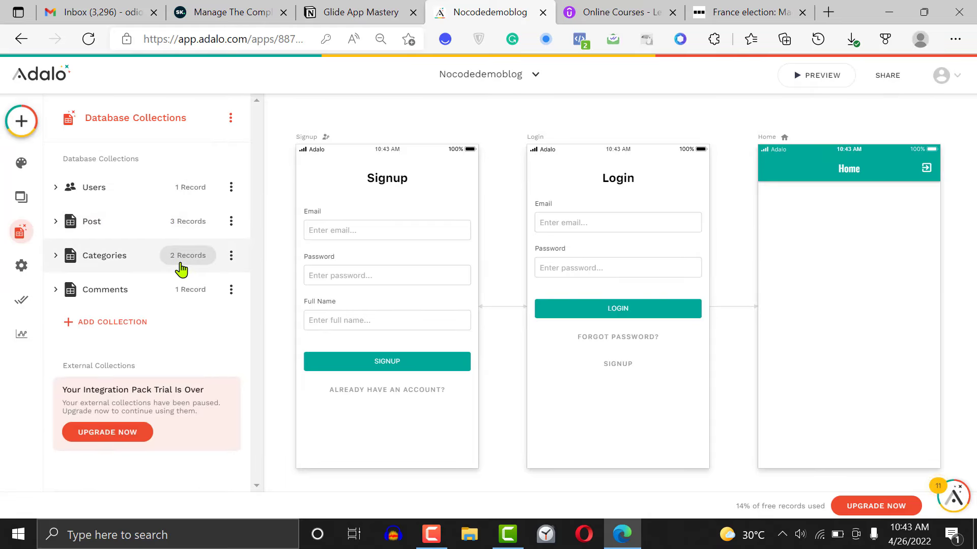
Review the records of the Categories and Comments collections, then close the database collections
{"action": "left_click", "coordinate": [184, 260]}
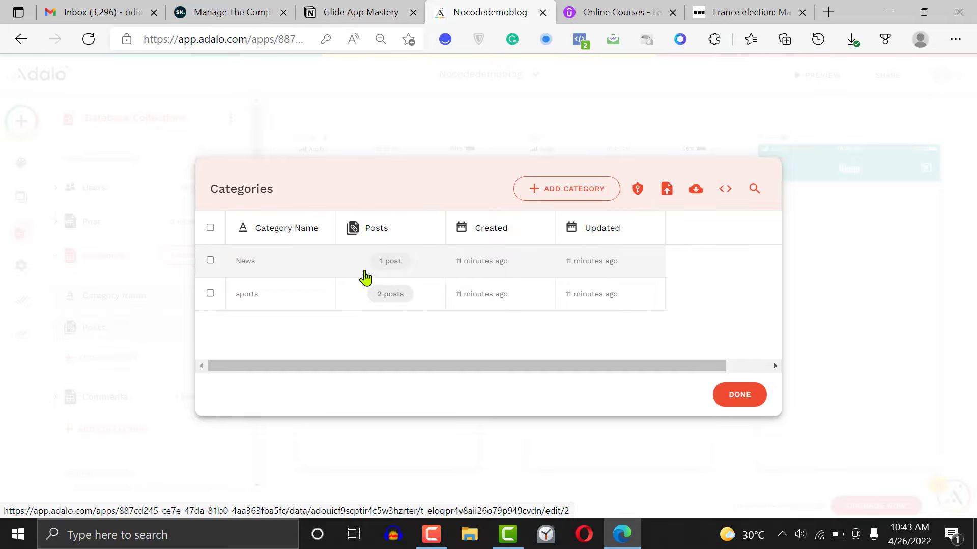
{"action": "left_click", "coordinate": [739, 395]}
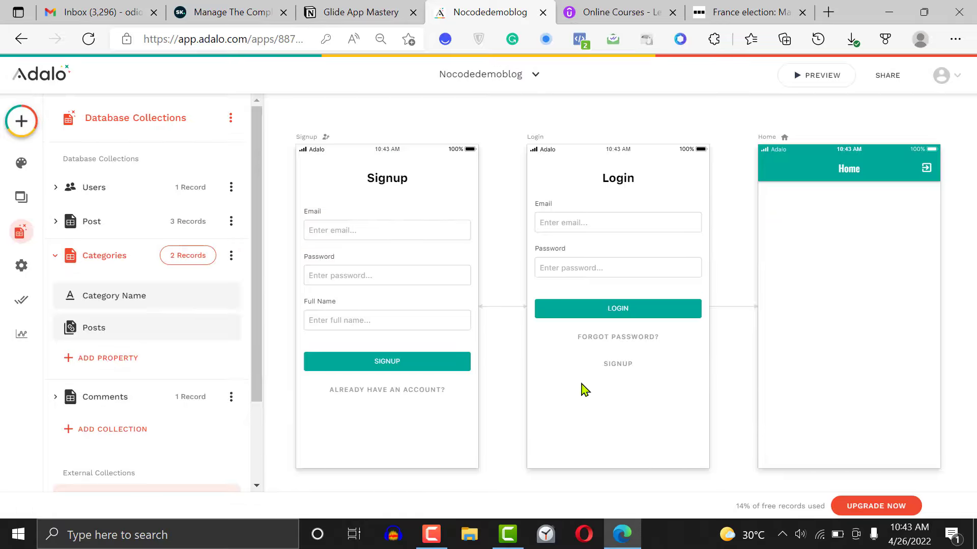
{"action": "left_click", "coordinate": [117, 399]}
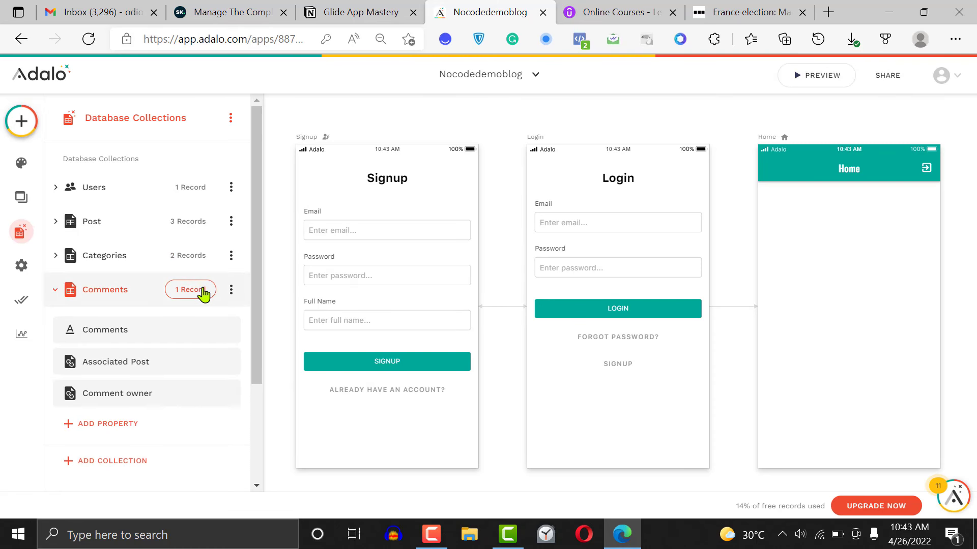
{"action": "left_click", "coordinate": [203, 290]}
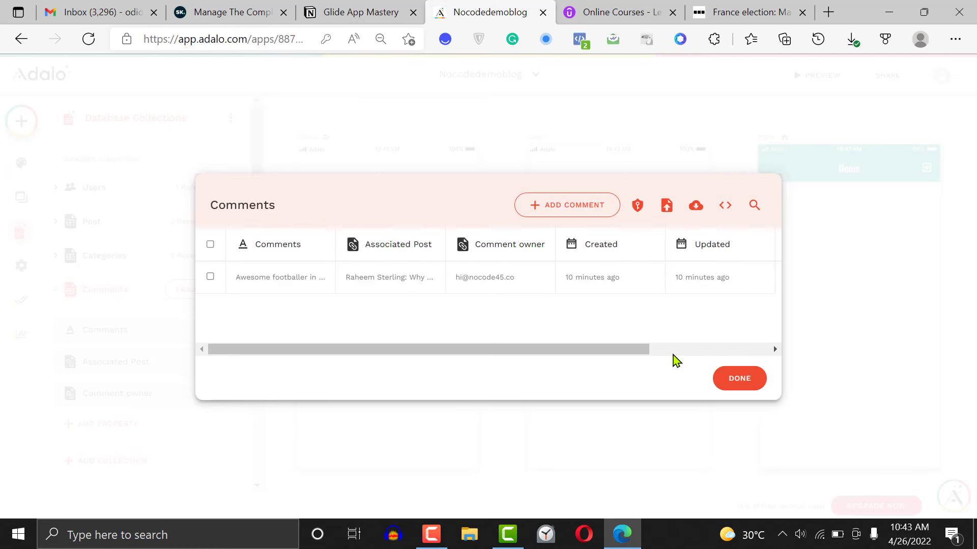
{"action": "left_click", "coordinate": [748, 385]}
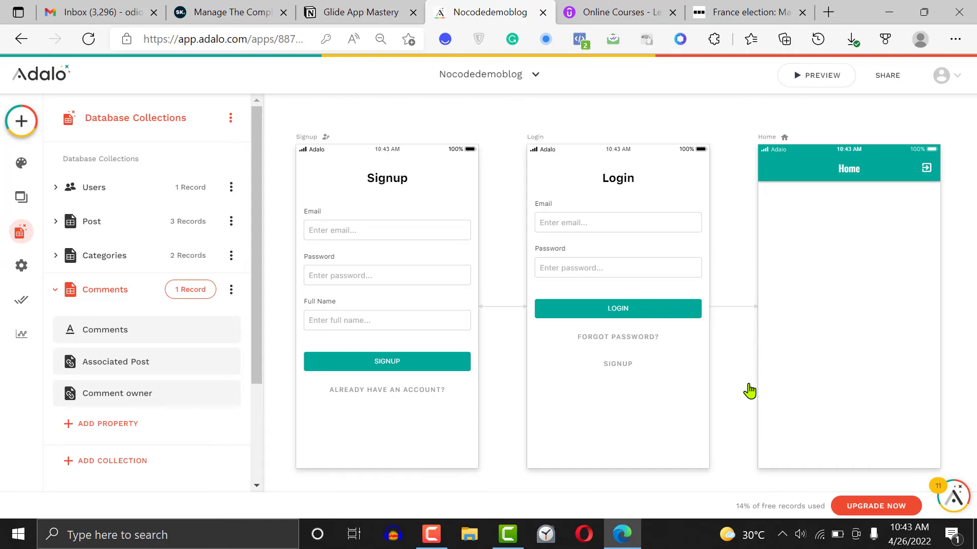
{"action": "left_click", "coordinate": [964, 278]}
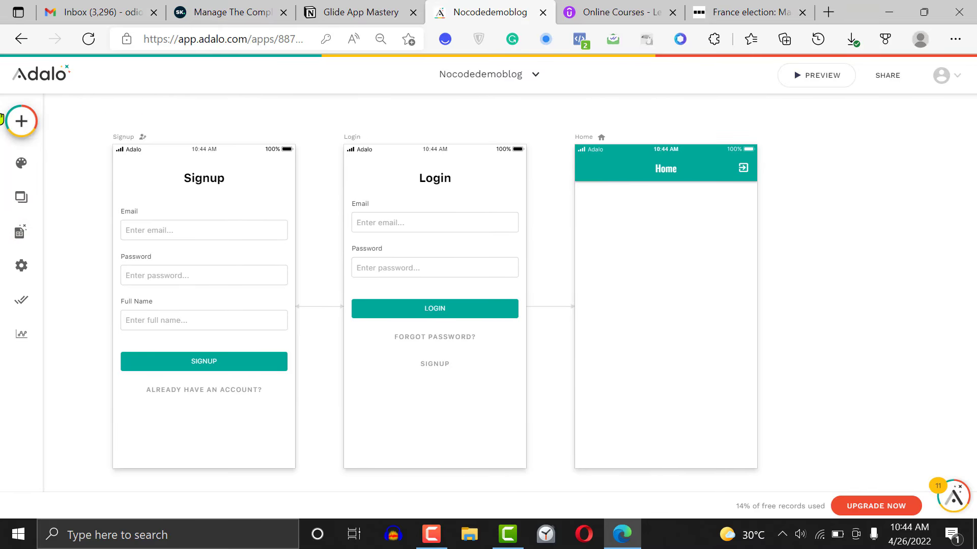
Add an Image Slider from the installed marketplace components to the Home screen, directly below the app bar
{"action": "left_click", "coordinate": [21, 122]}
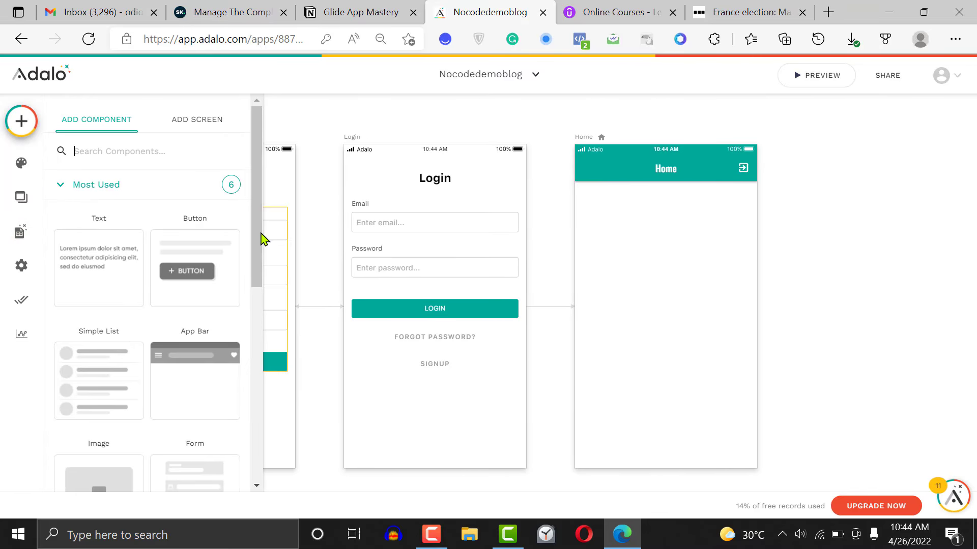
{"action": "left_click_drag", "start_coordinate": [256, 279], "coordinate": [266, 458]}
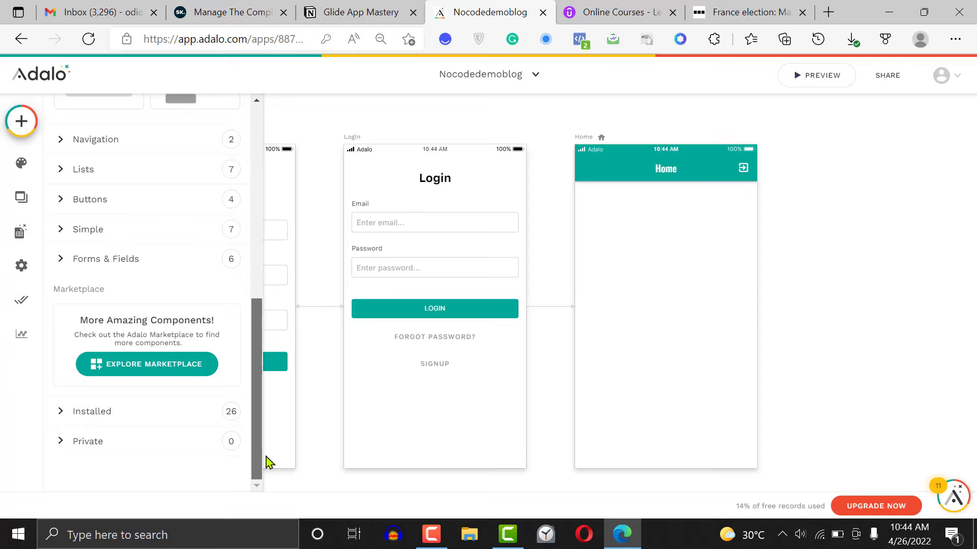
{"action": "left_click", "coordinate": [156, 420]}
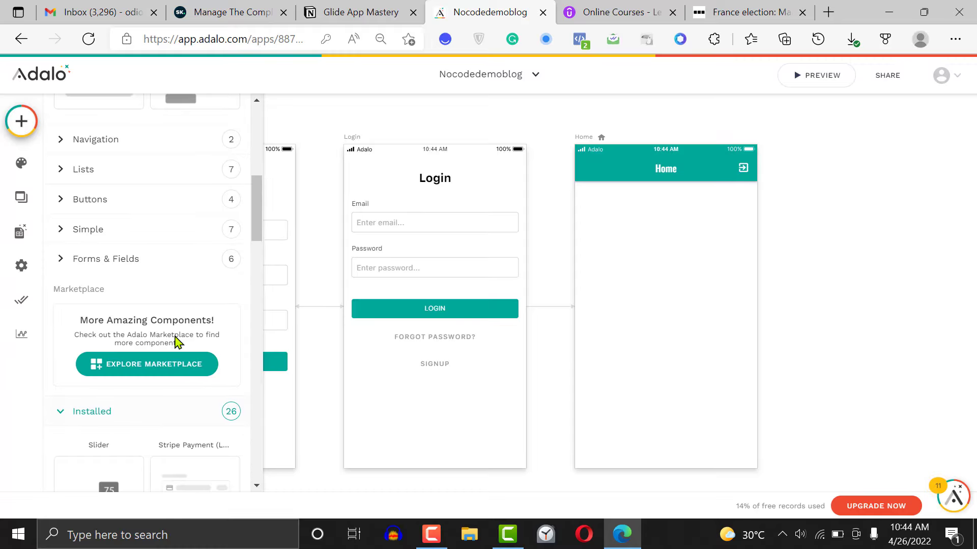
{"action": "left_click_drag", "start_coordinate": [259, 213], "coordinate": [259, 320]}
{"action": "left_click_drag", "start_coordinate": [201, 334], "coordinate": [673, 256]}
{"action": "left_click", "coordinate": [776, 233]}
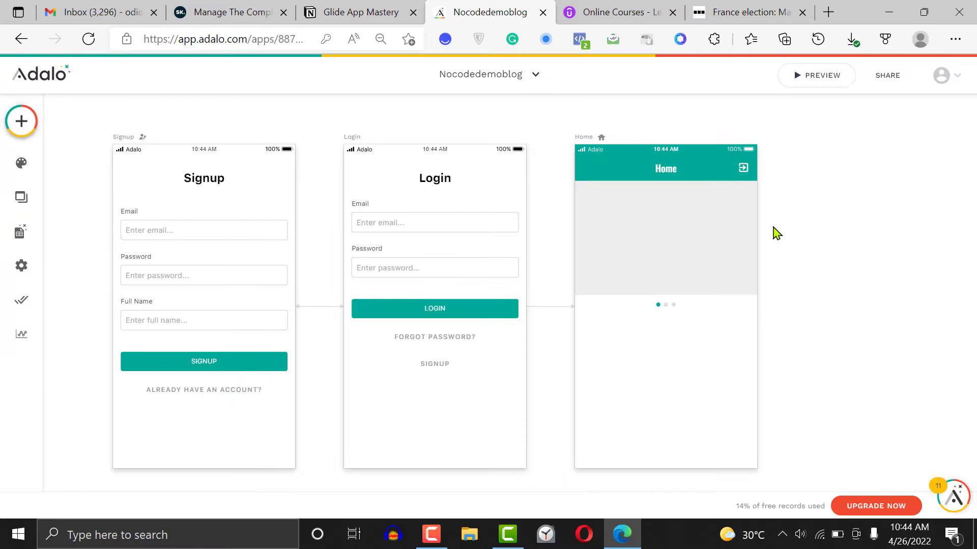
Set the Home screen's image slider to display images from the Post collection, with the filter All post
{"action": "left_click", "coordinate": [661, 247]}
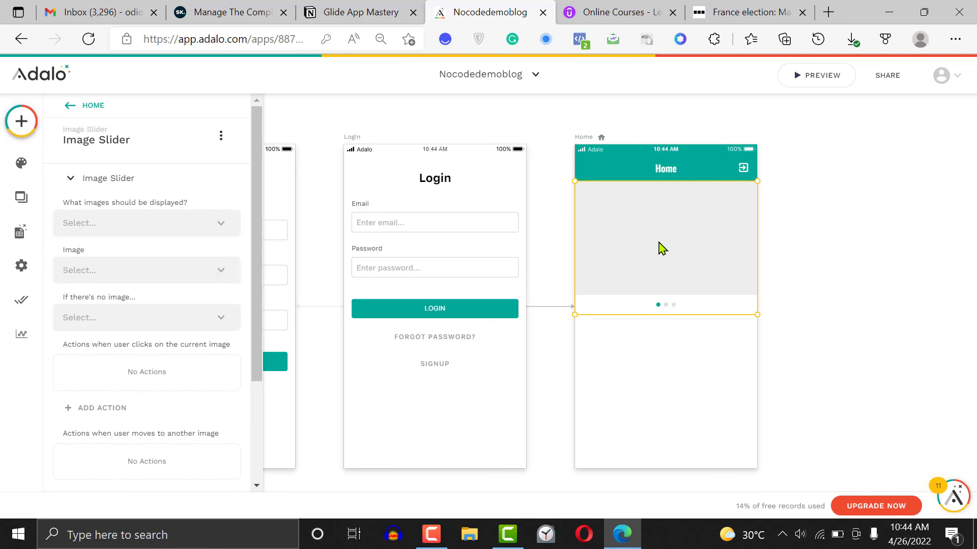
{"action": "left_click", "coordinate": [146, 233]}
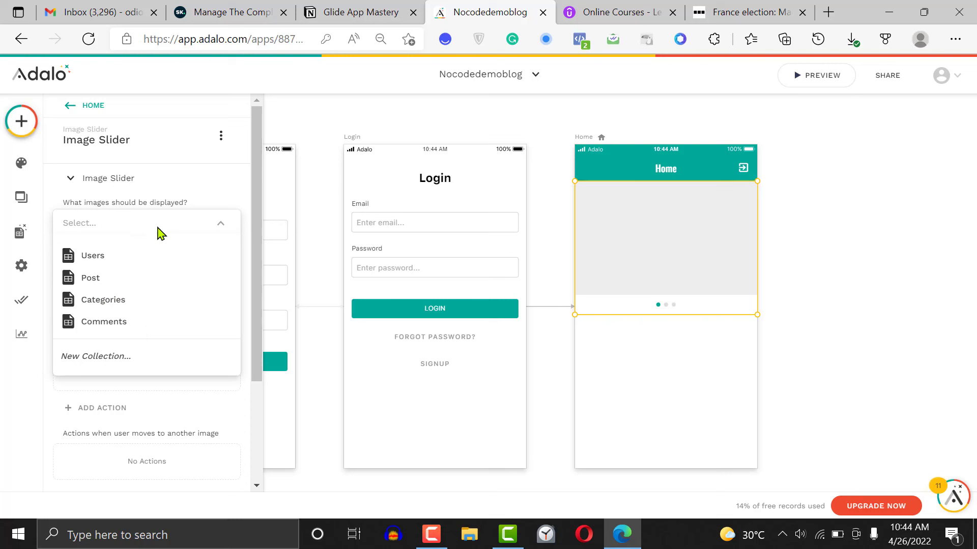
{"action": "left_click", "coordinate": [138, 282]}
{"action": "left_click", "coordinate": [145, 277]}
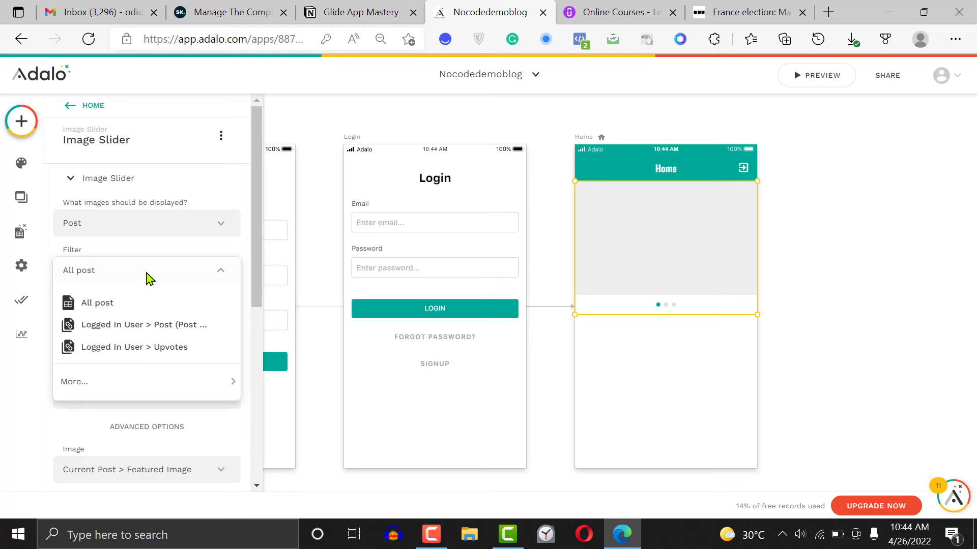
{"action": "left_click", "coordinate": [134, 311]}
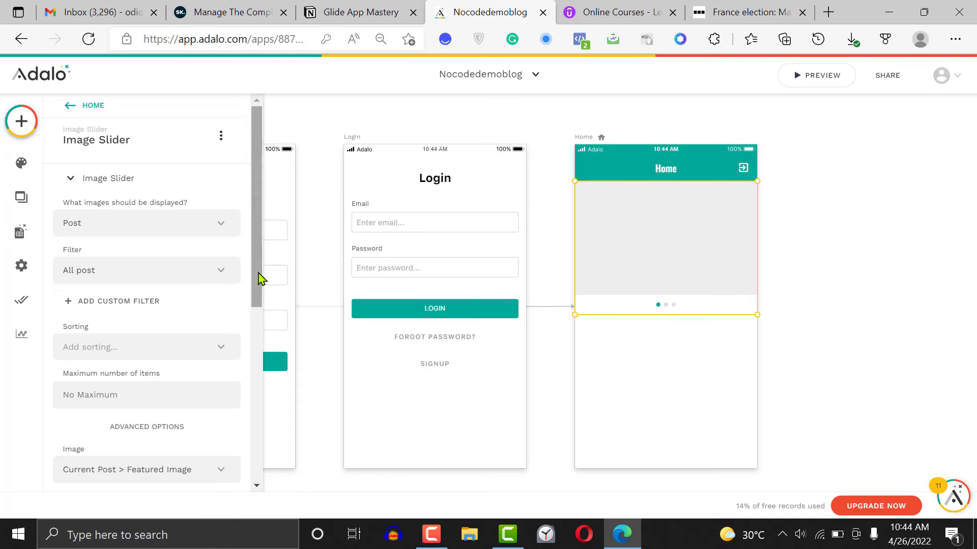
Sort the slider's posts by Published date - Newest to Oldest and check its image source and remaining settings
{"action": "scroll", "coordinate": [258, 295], "scroll_direction": "down", "scroll_amount": 2}
{"action": "left_click", "coordinate": [185, 255]}
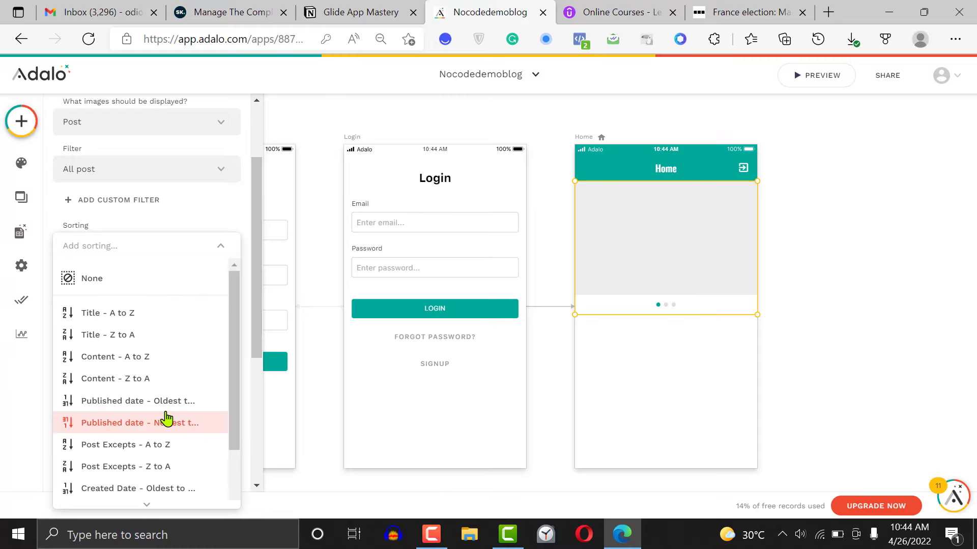
{"action": "left_click", "coordinate": [171, 431]}
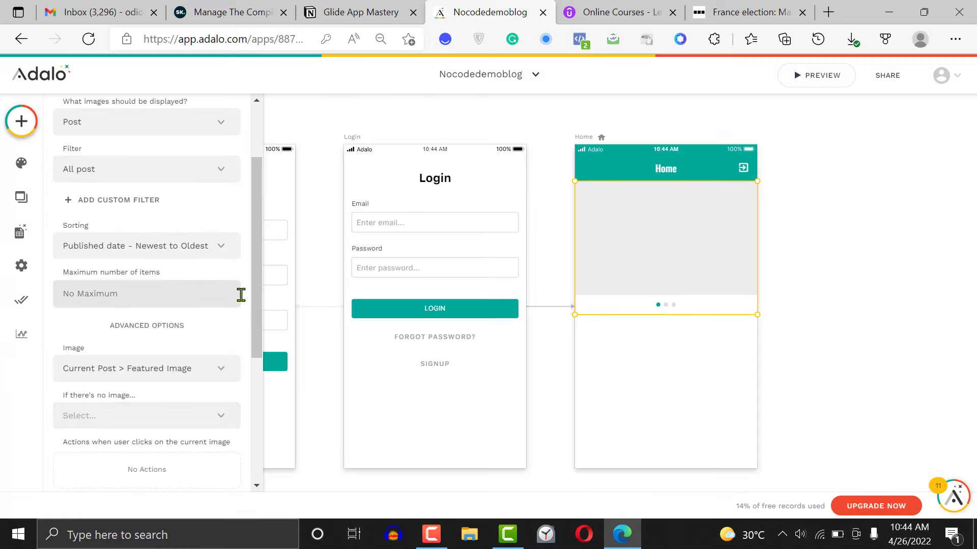
{"action": "left_click_drag", "start_coordinate": [257, 306], "coordinate": [258, 345]}
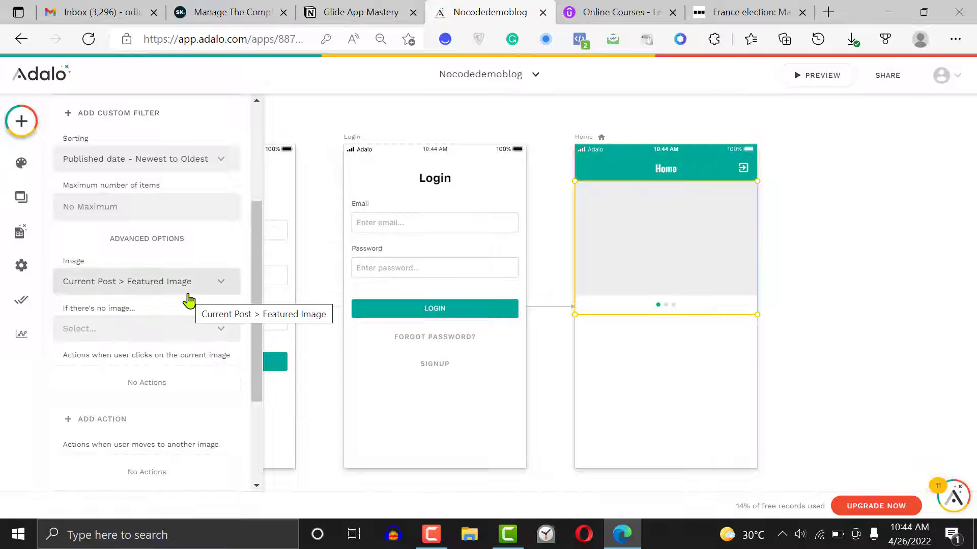
{"action": "left_click_drag", "start_coordinate": [257, 331], "coordinate": [265, 432]}
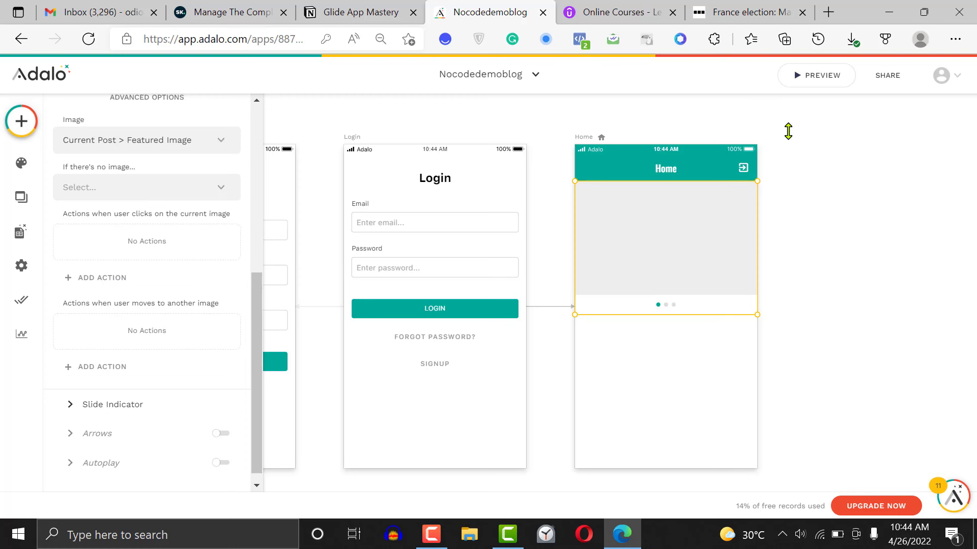
Preview the app and log in with the existing user's e-mail and account password
{"action": "left_click", "coordinate": [811, 81]}
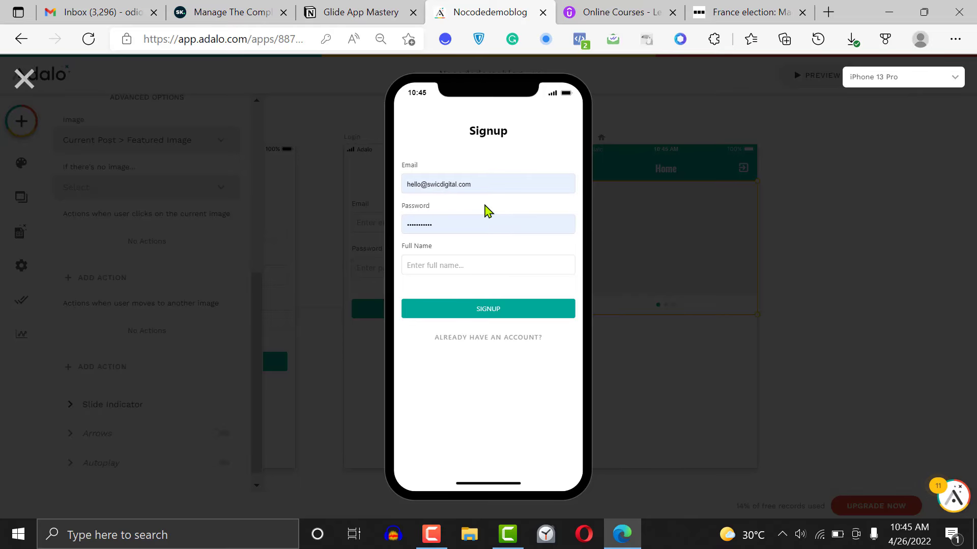
{"action": "left_click", "coordinate": [496, 338]}
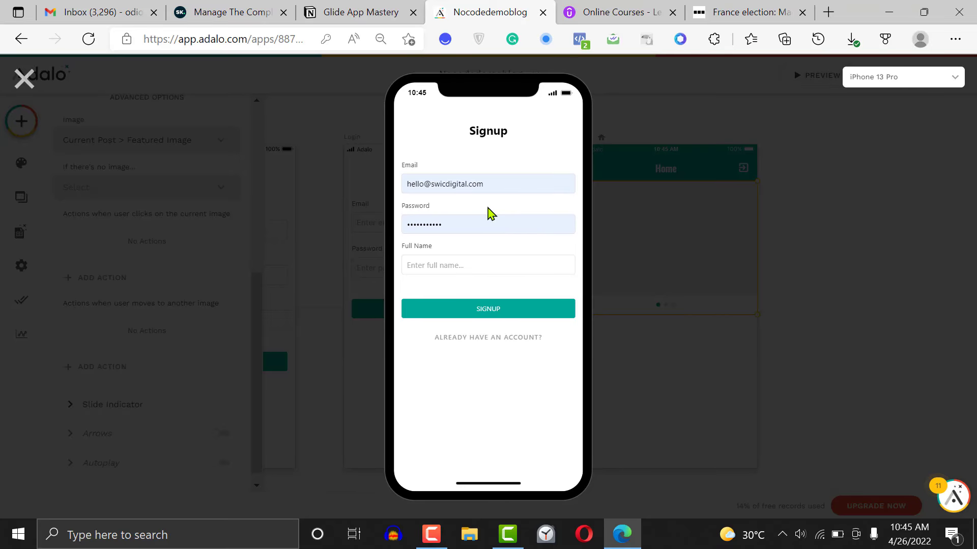
{"action": "left_click", "coordinate": [452, 175]}
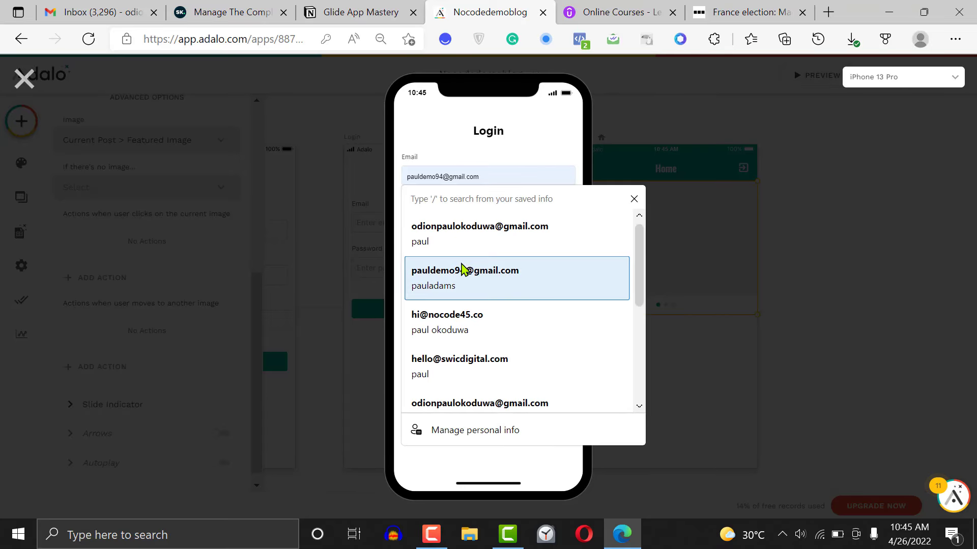
{"action": "left_click", "coordinate": [473, 334]}
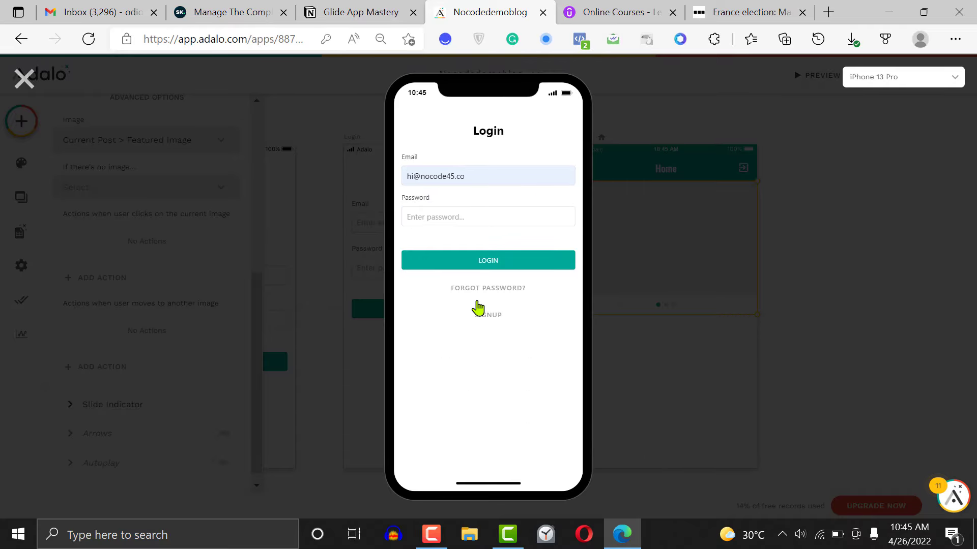
{"action": "type", "text": "1234"}
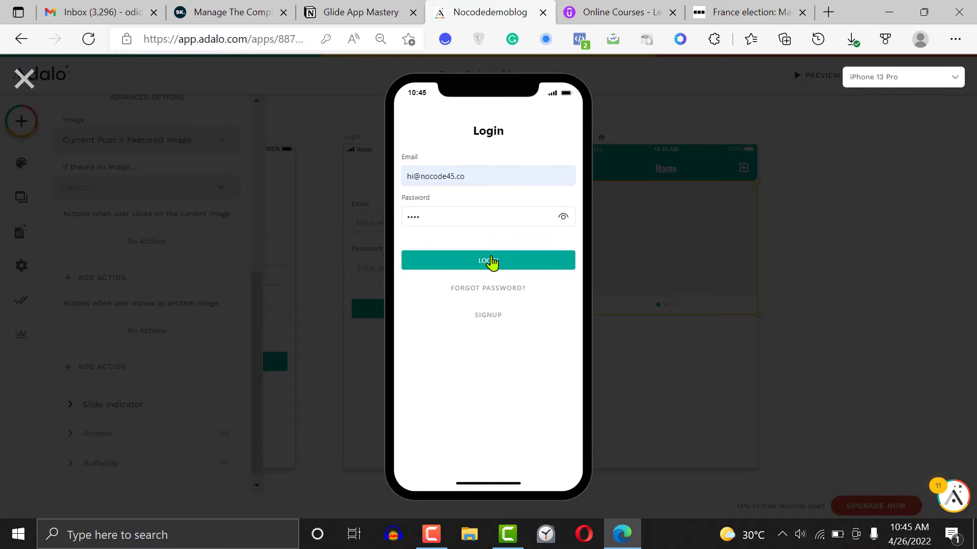
{"action": "left_click", "coordinate": [491, 260]}
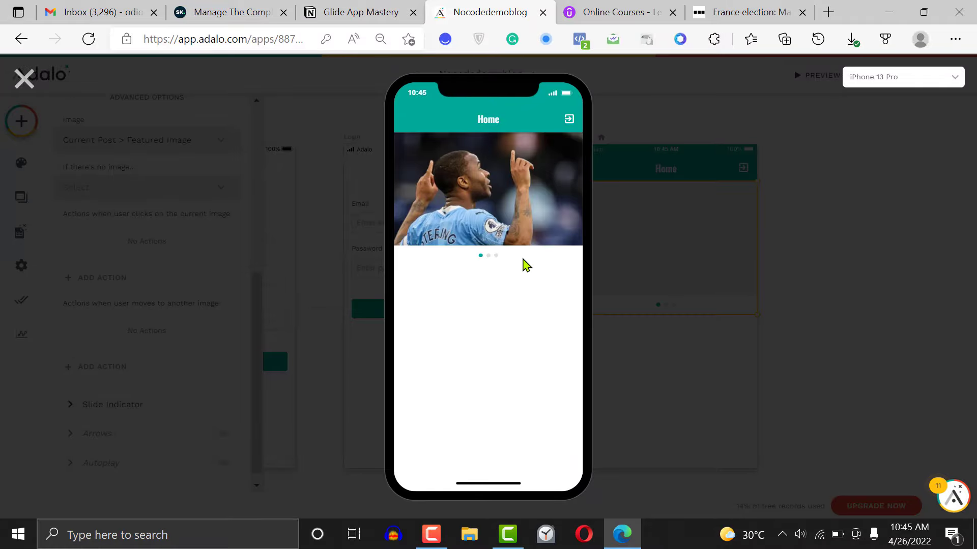
Page through the featured images in the Home screen's slider and close the preview
{"action": "left_click", "coordinate": [490, 258]}
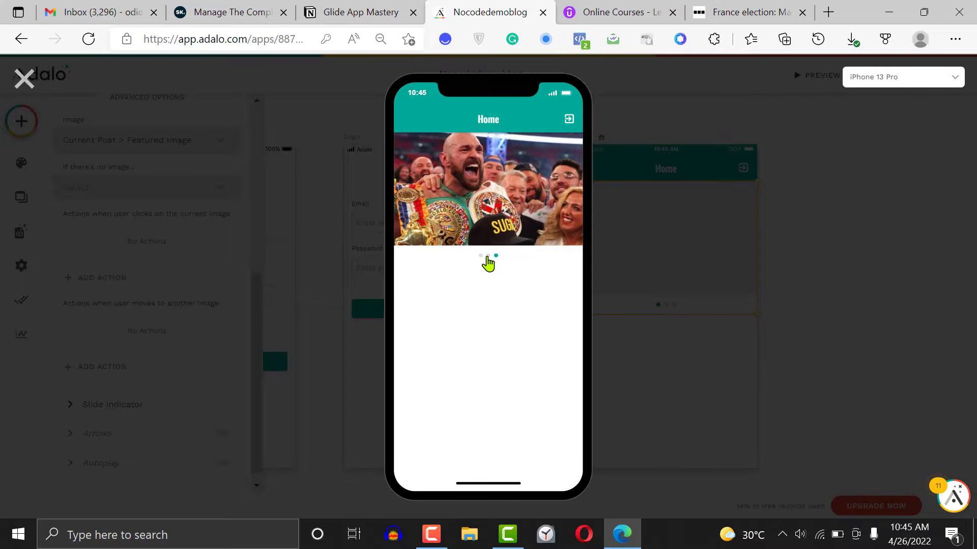
{"action": "left_click", "coordinate": [489, 257]}
{"action": "left_click", "coordinate": [480, 256]}
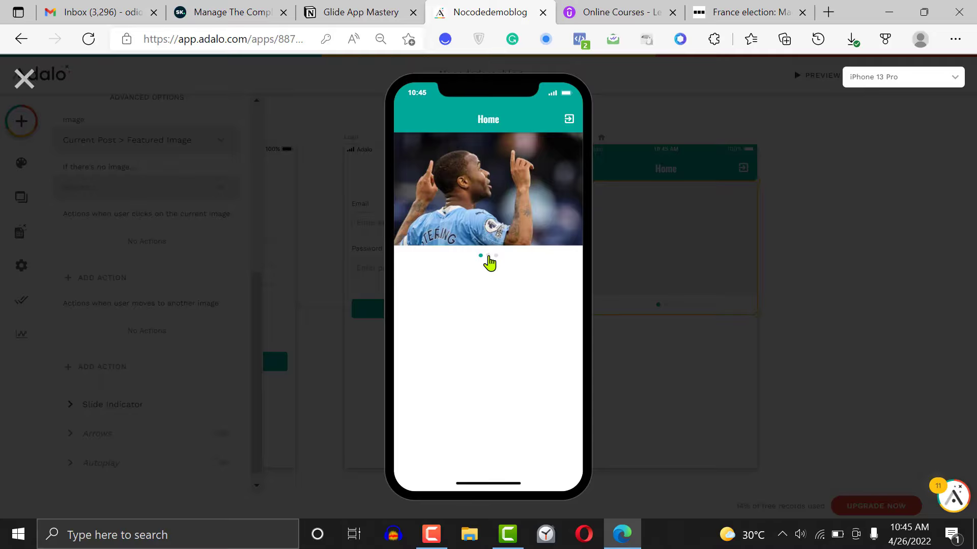
{"action": "left_click", "coordinate": [488, 256]}
{"action": "left_click", "coordinate": [496, 256]}
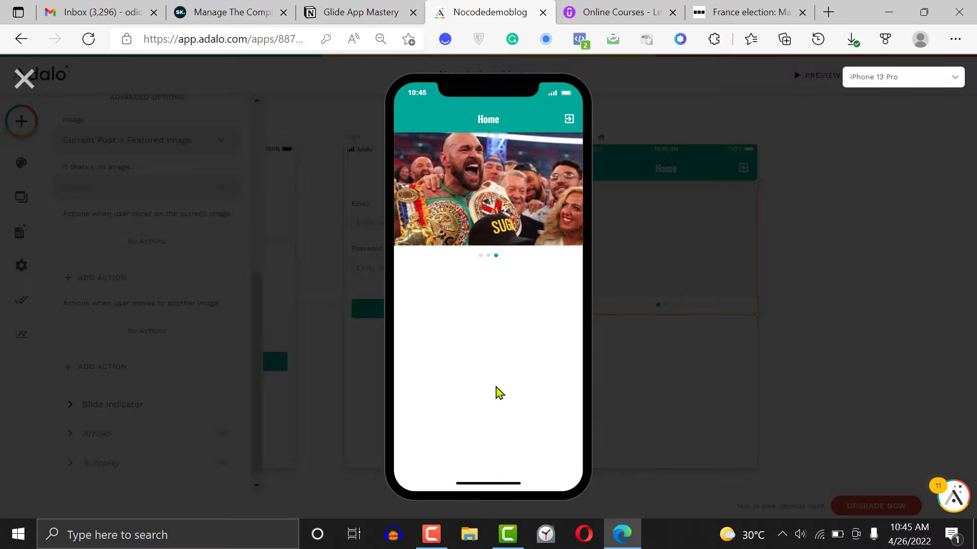
{"action": "left_click", "coordinate": [24, 79]}
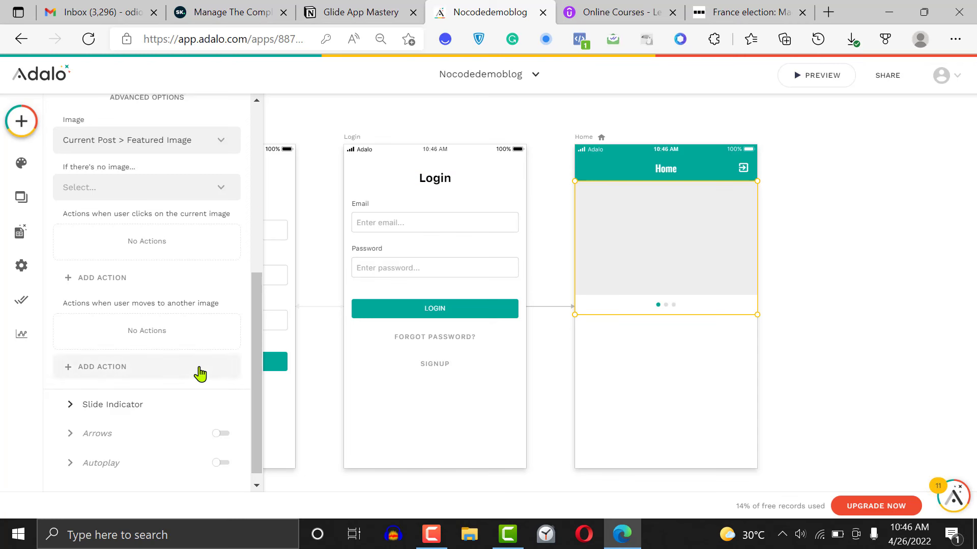
Add a link action for the slider's current image to a new screen named "Post Detials" using the App Bar template
{"action": "left_click", "coordinate": [108, 280]}
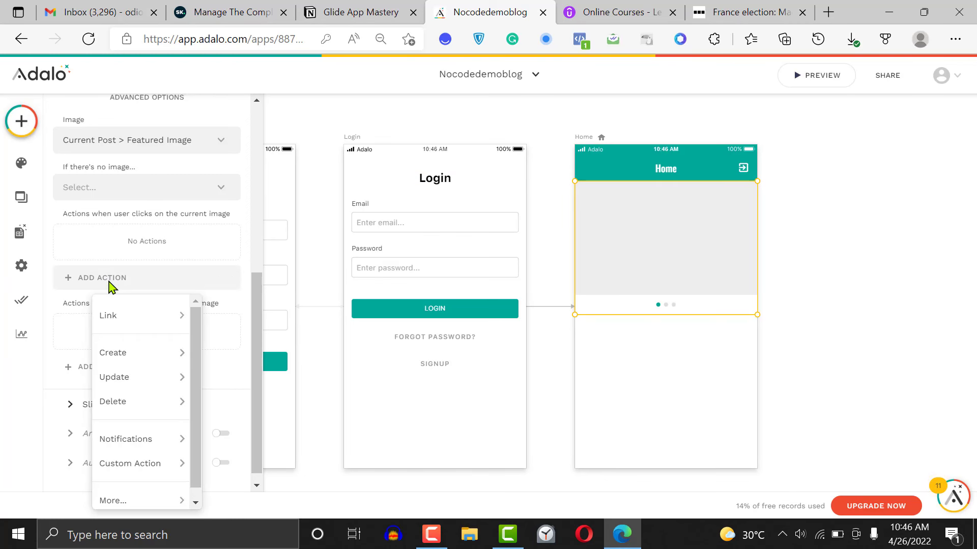
{"action": "mouse_move", "coordinate": [192, 354]}
{"action": "mouse_move", "coordinate": [153, 317]}
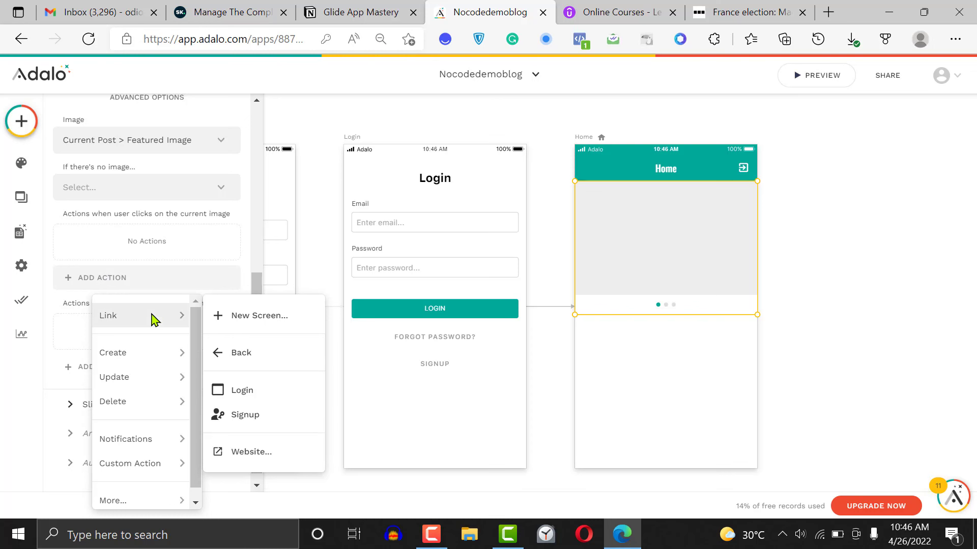
{"action": "left_click", "coordinate": [249, 319]}
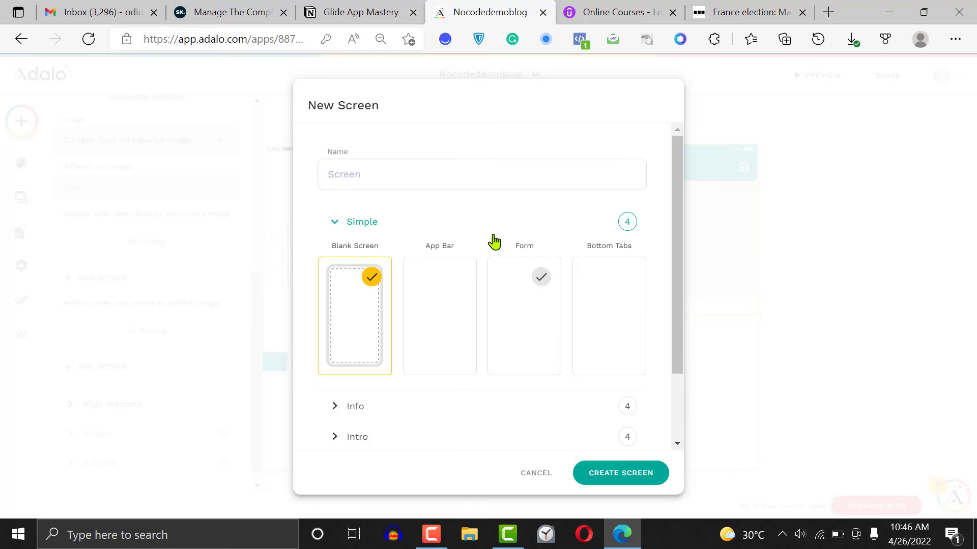
{"action": "left_click", "coordinate": [422, 176]}
{"action": "type", "text": "Pos"}
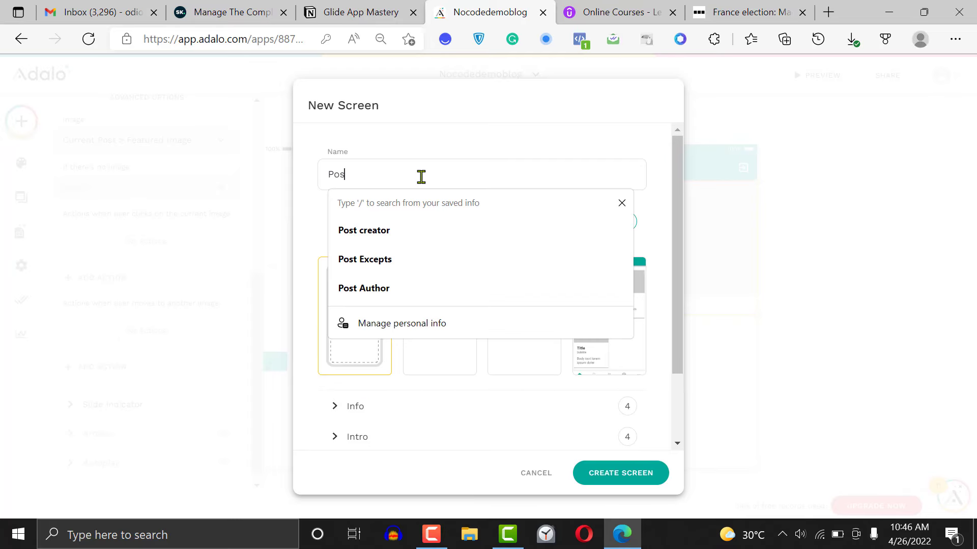
{"action": "type", "text": "t Detials"}
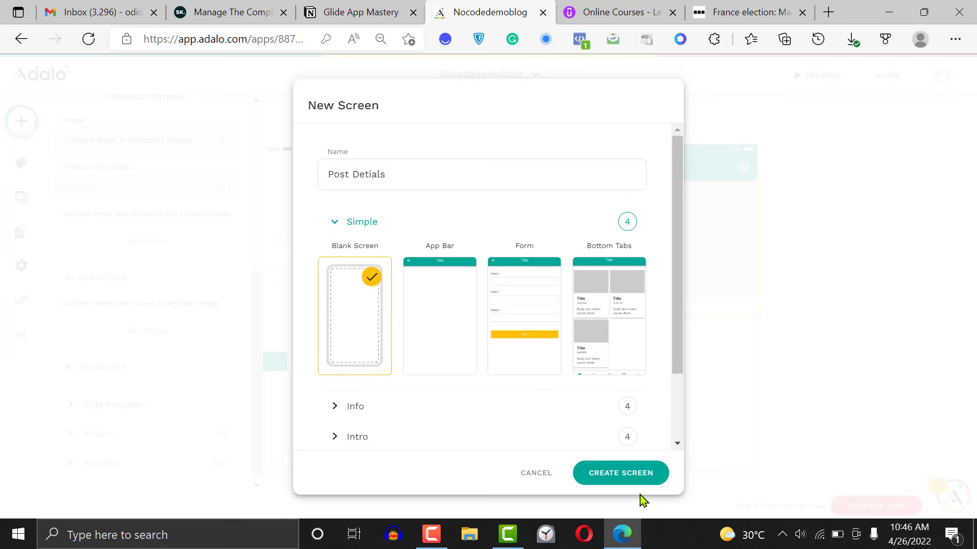
{"action": "left_click", "coordinate": [435, 303]}
{"action": "left_click", "coordinate": [632, 478]}
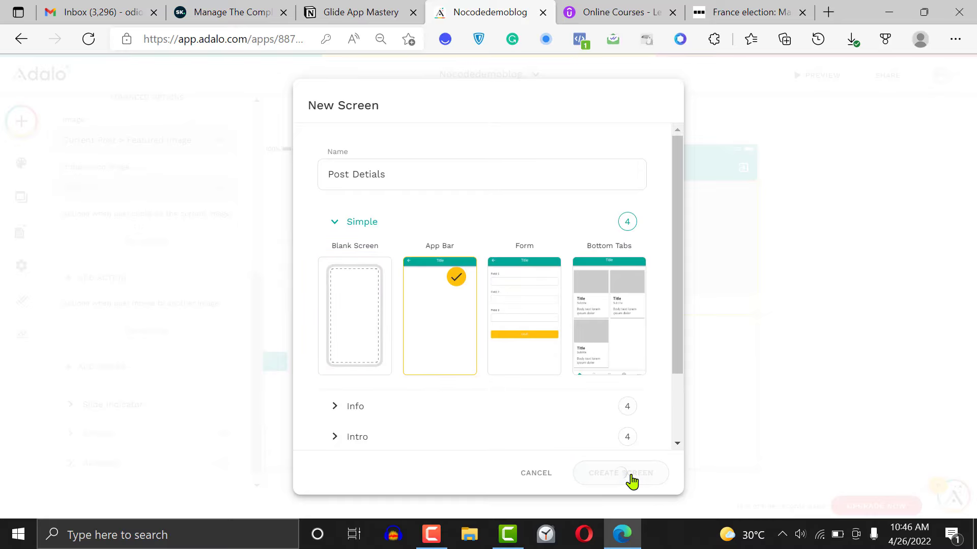
{"action": "left_click", "coordinate": [790, 338]}
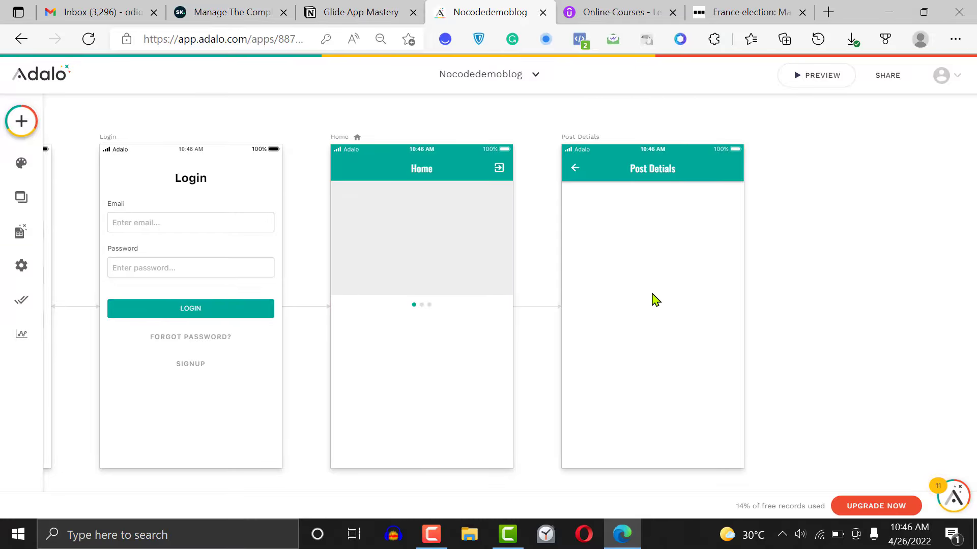
Add a text component at the top of the Post Detials screen and bind it to the current post's Title
{"action": "left_click", "coordinate": [15, 126]}
{"action": "left_click_drag", "start_coordinate": [96, 262], "coordinate": [592, 200]}
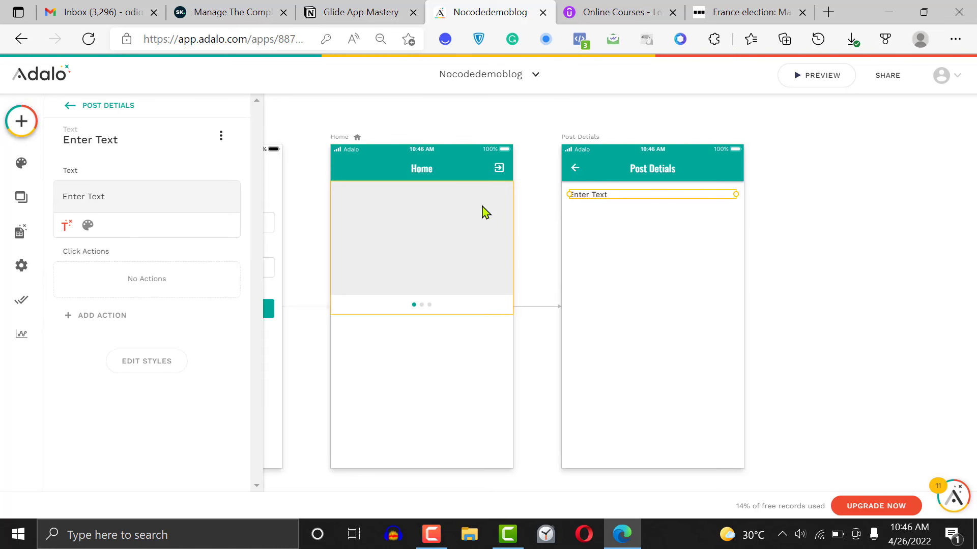
{"action": "triple_click", "coordinate": [124, 198]}
{"action": "key", "text": "BackSpace"}
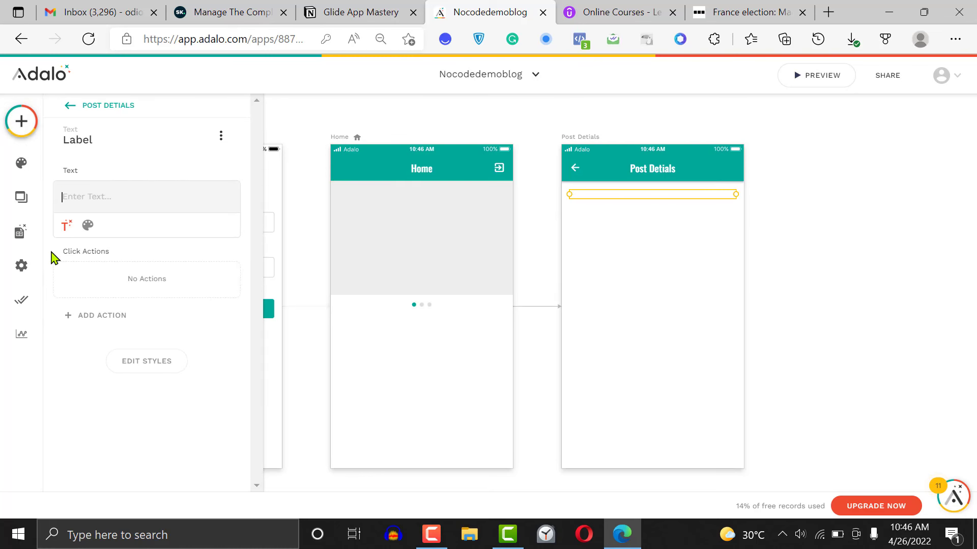
{"action": "left_click", "coordinate": [66, 226]}
{"action": "mouse_move", "coordinate": [138, 265]}
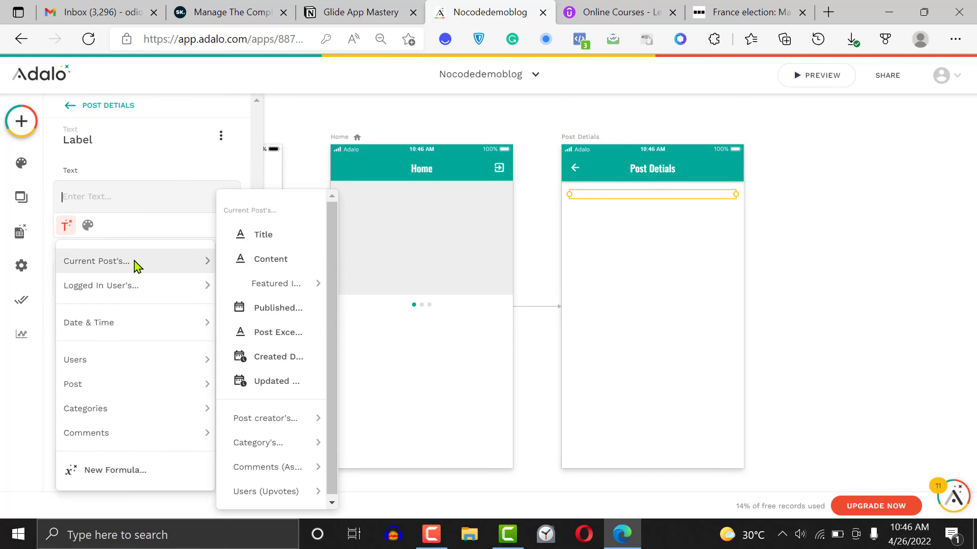
{"action": "left_click", "coordinate": [271, 238]}
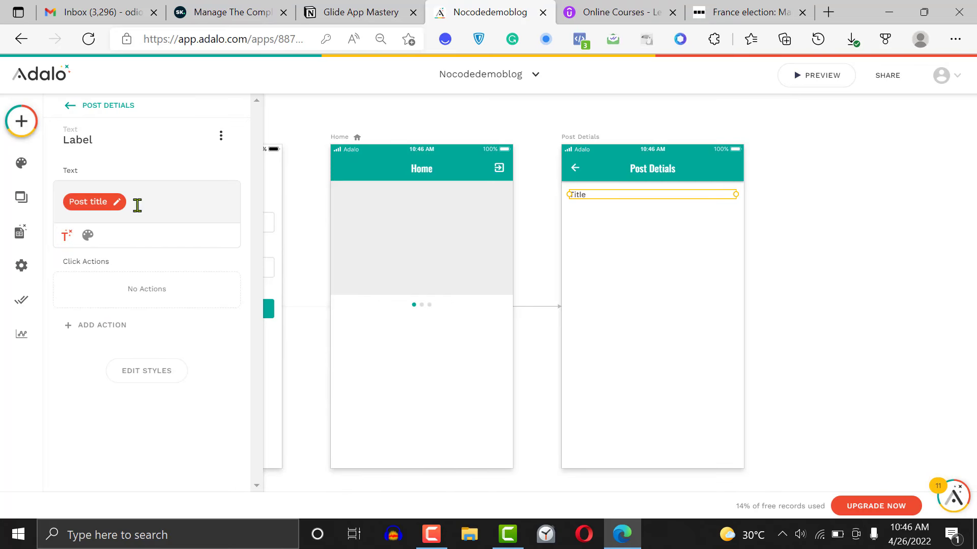
Format the post title text as Bold with a size of 20
{"action": "left_click", "coordinate": [88, 235]}
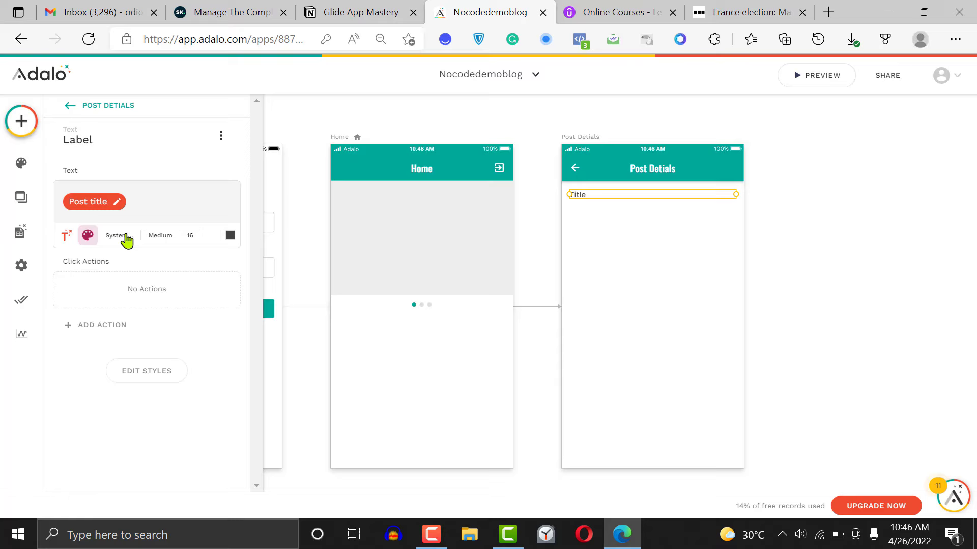
{"action": "left_click", "coordinate": [171, 241]}
{"action": "left_click", "coordinate": [139, 367]}
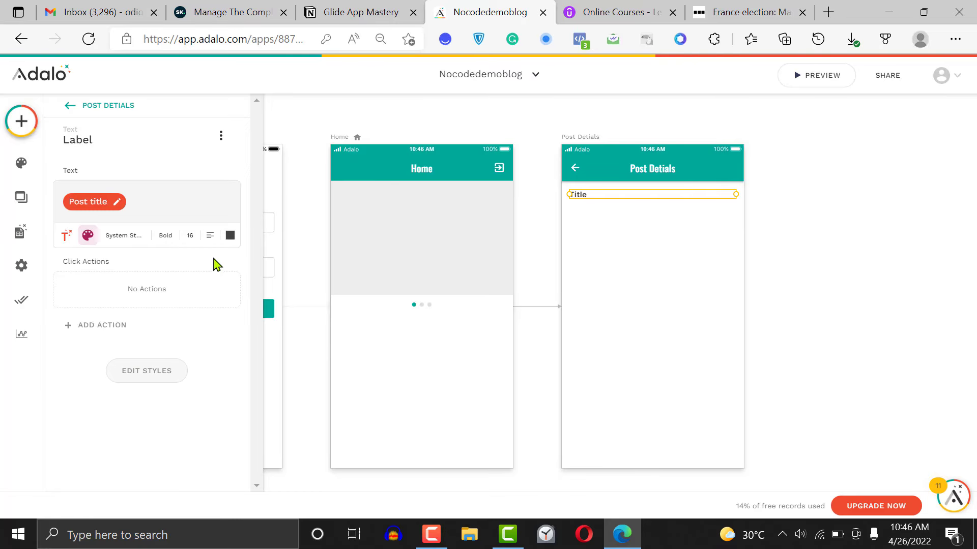
{"action": "left_click", "coordinate": [191, 237]}
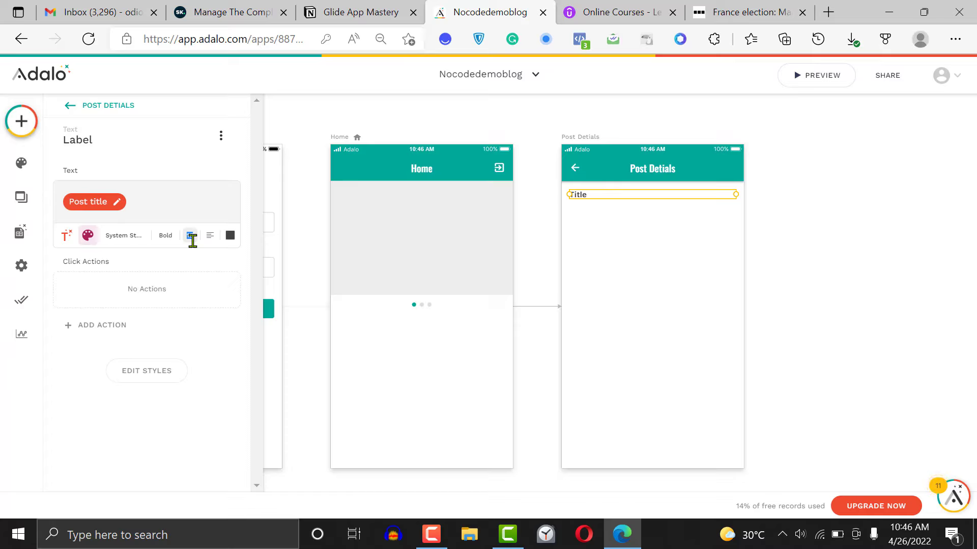
{"action": "type", "text": "20"}
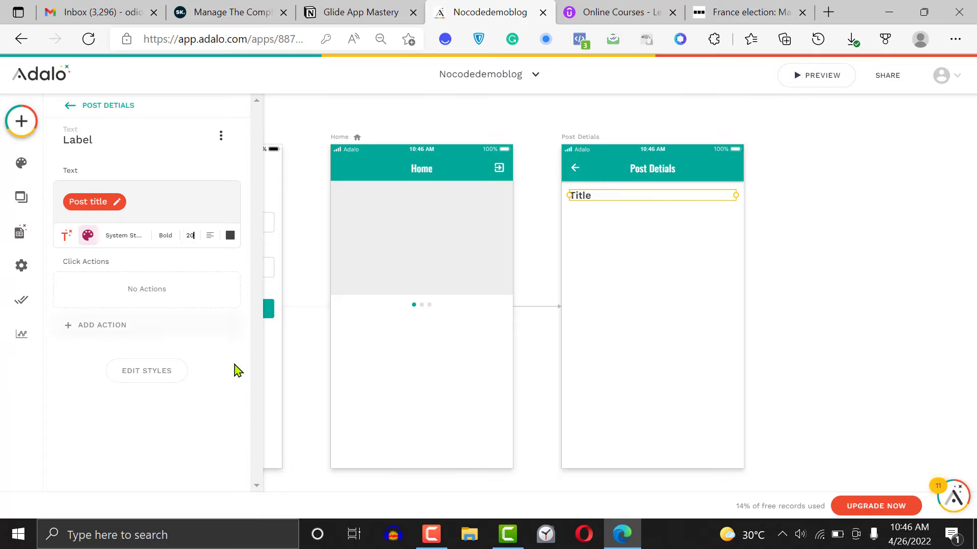
Add an image below the title on Post Detials, with Current Post > Featured Image as its source
{"action": "left_click", "coordinate": [26, 135]}
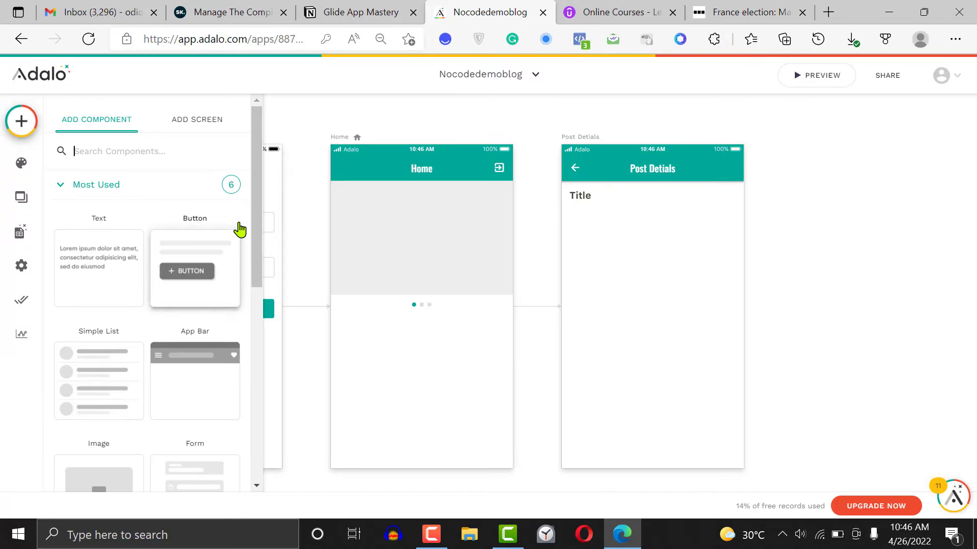
{"action": "scroll", "coordinate": [257, 238], "scroll_direction": "down", "scroll_amount": 3}
{"action": "left_click_drag", "start_coordinate": [96, 342], "coordinate": [652, 264]}
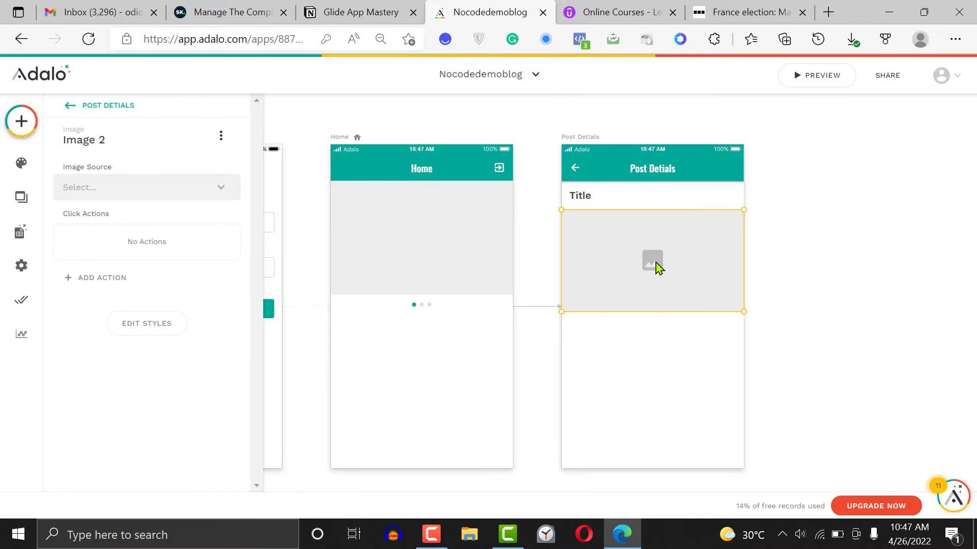
{"action": "left_click", "coordinate": [109, 187]}
{"action": "mouse_move", "coordinate": [155, 249]}
{"action": "mouse_move", "coordinate": [325, 247]}
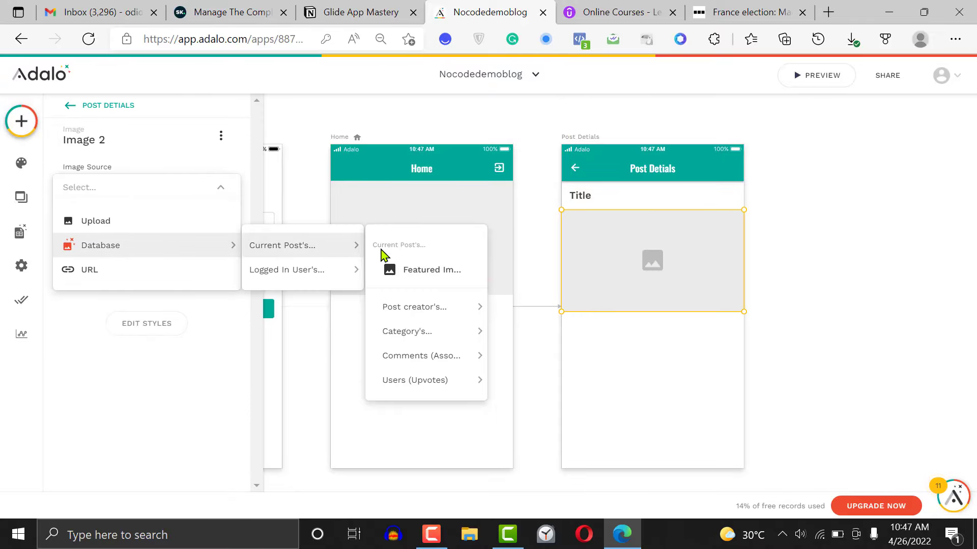
{"action": "left_click", "coordinate": [453, 270]}
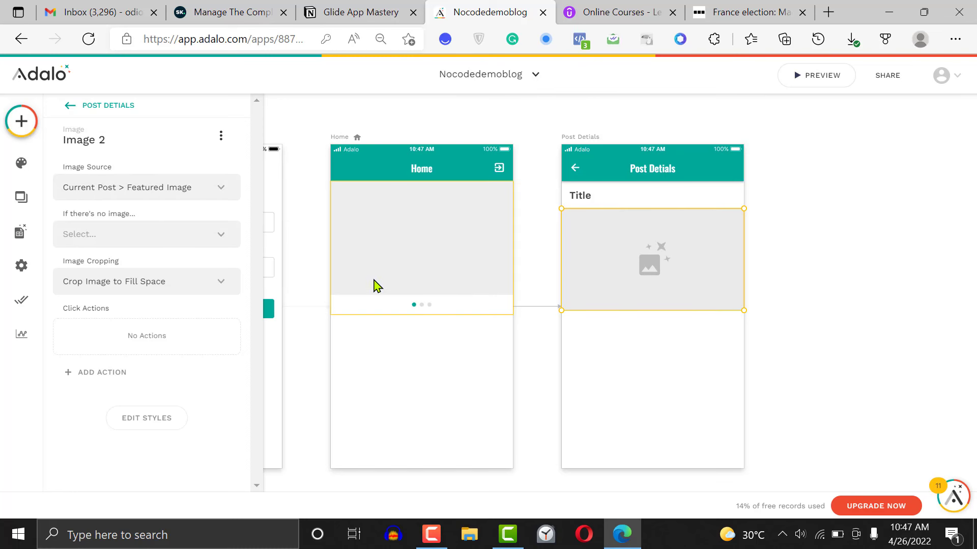
Add a text component below the image on Post Detials and bind it to the current post's Post Excepts
{"action": "left_click", "coordinate": [21, 121]}
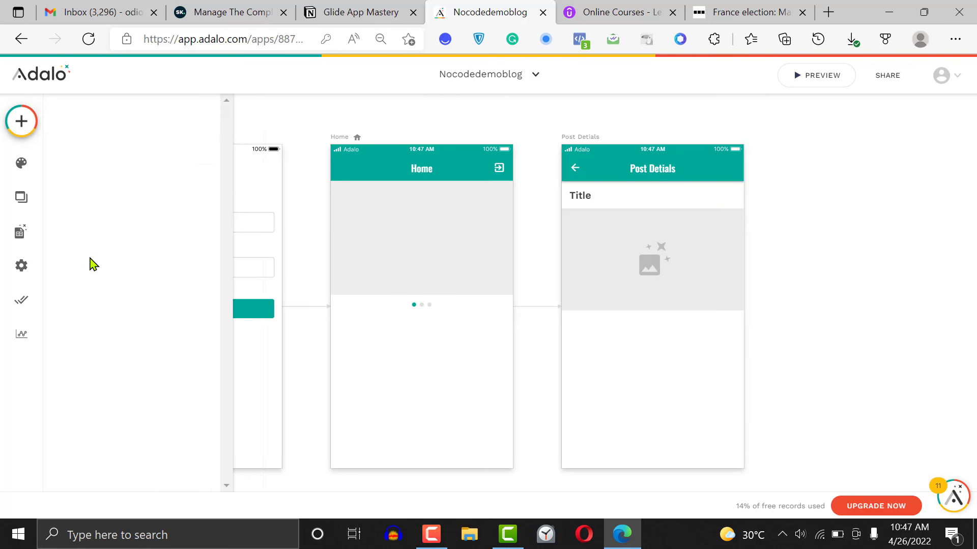
{"action": "left_click_drag", "start_coordinate": [90, 264], "coordinate": [594, 332]}
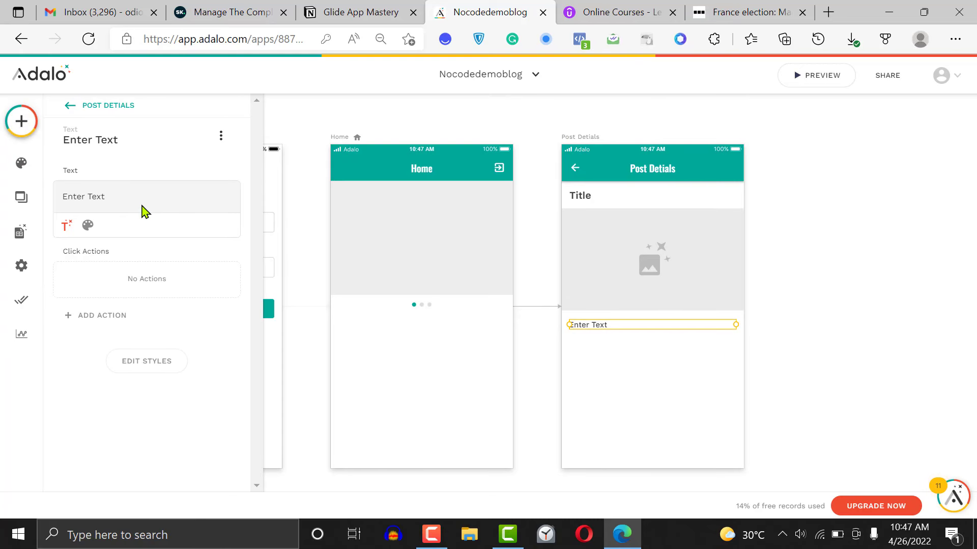
{"action": "triple_click", "coordinate": [132, 202]}
{"action": "key", "text": "BackSpace"}
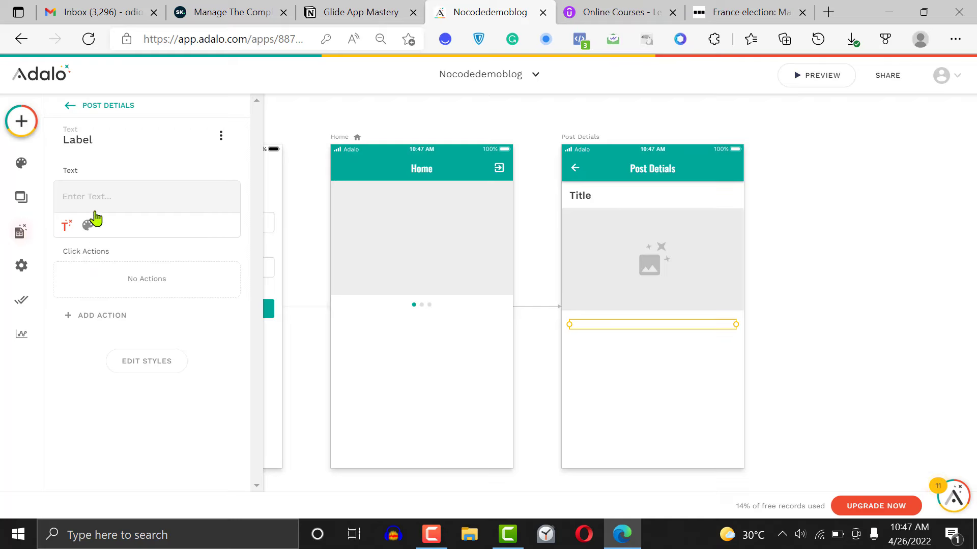
{"action": "left_click", "coordinate": [69, 226]}
{"action": "mouse_move", "coordinate": [166, 269]}
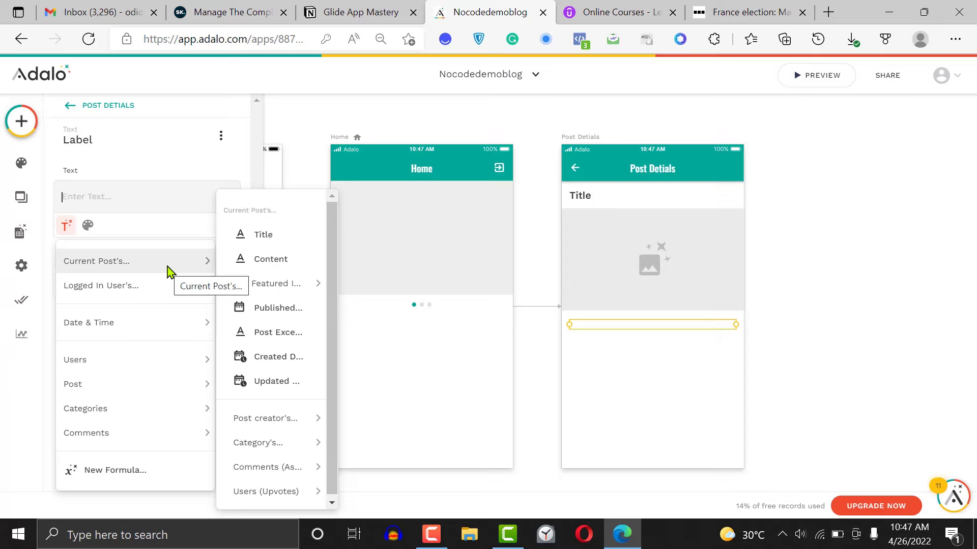
{"action": "left_click", "coordinate": [283, 334]}
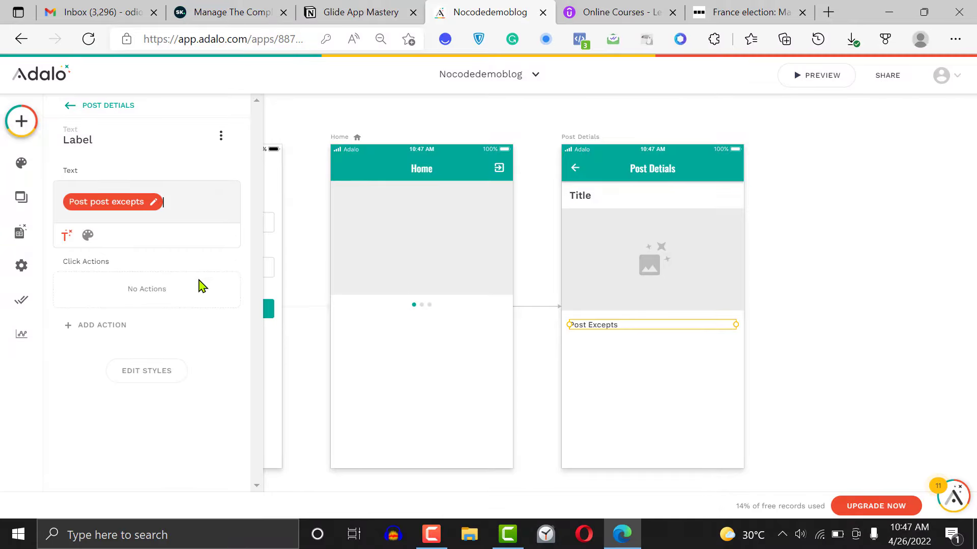
Set the font weight of the Post Excepts text to Semi Bold
{"action": "left_click", "coordinate": [88, 235]}
{"action": "left_click", "coordinate": [159, 235]}
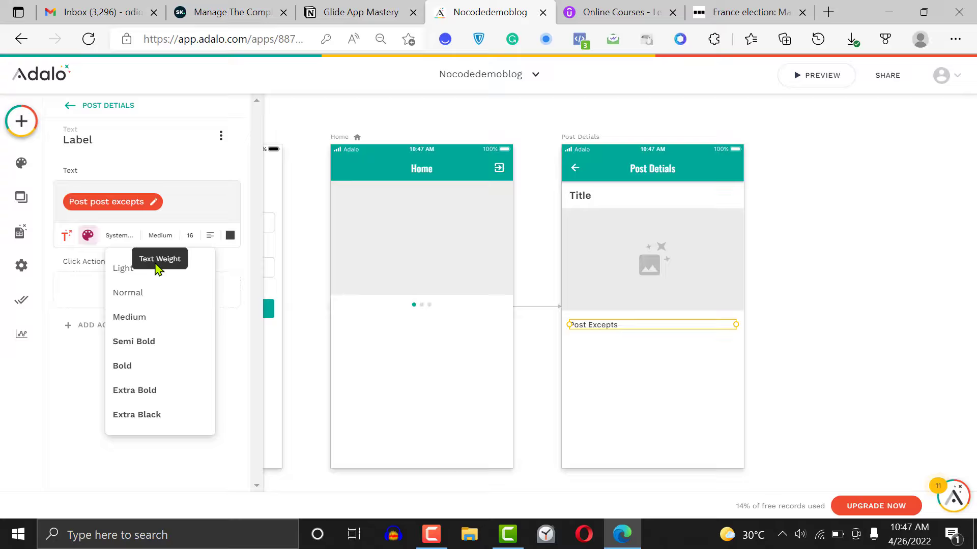
{"action": "left_click", "coordinate": [154, 346]}
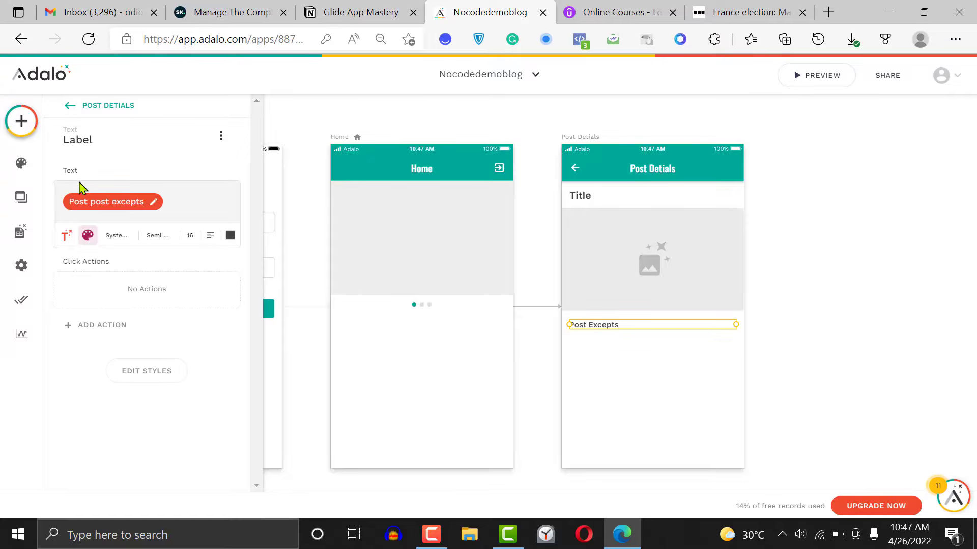
Add a text component below Post Excepts and bind it to the current post's Content
{"action": "left_click", "coordinate": [24, 130]}
{"action": "left_click_drag", "start_coordinate": [122, 268], "coordinate": [595, 347]}
{"action": "triple_click", "coordinate": [137, 193]}
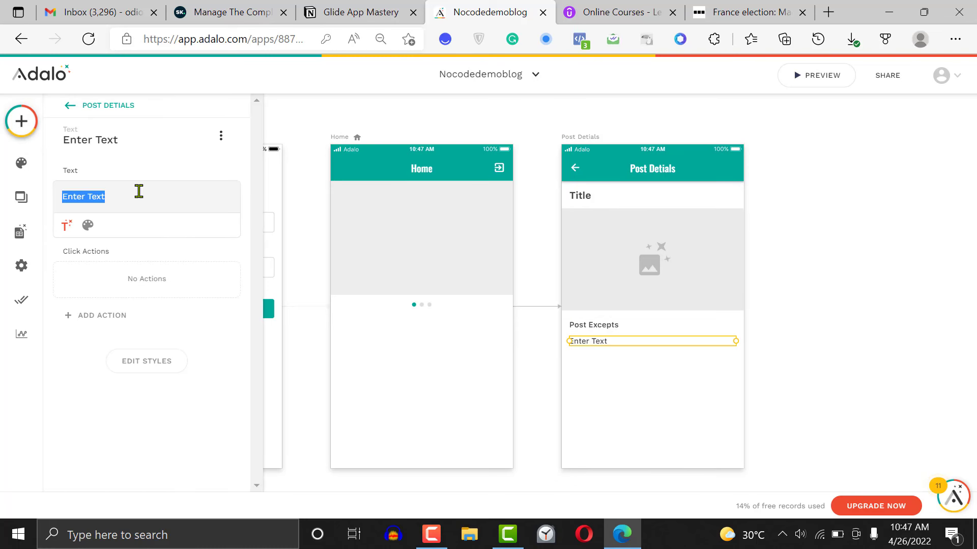
{"action": "key", "text": "BackSpace"}
{"action": "left_click", "coordinate": [68, 226]}
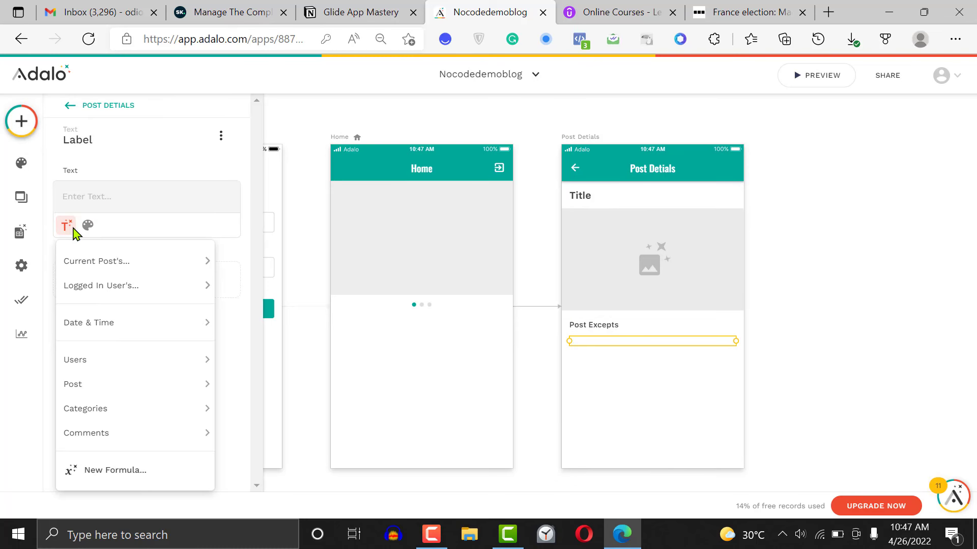
{"action": "mouse_move", "coordinate": [113, 294]}
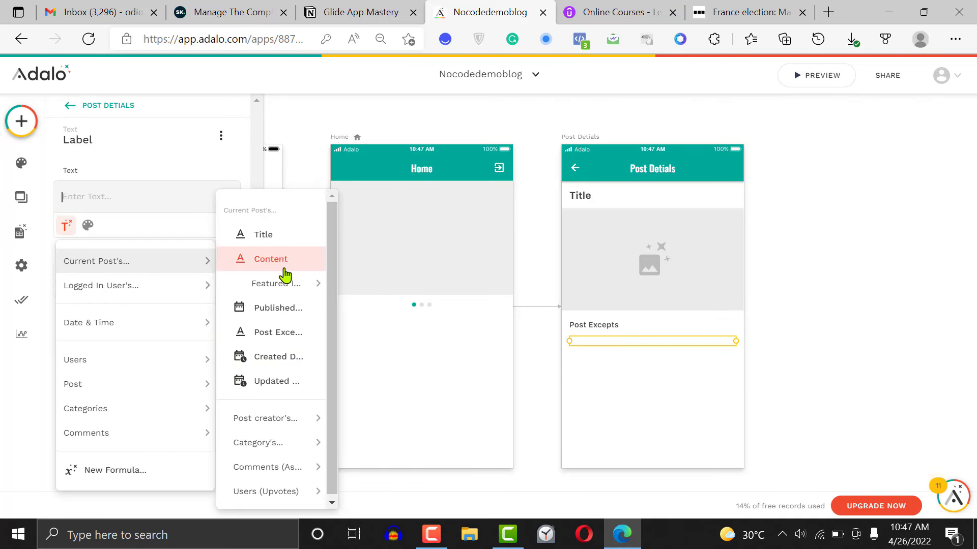
{"action": "left_click", "coordinate": [271, 260]}
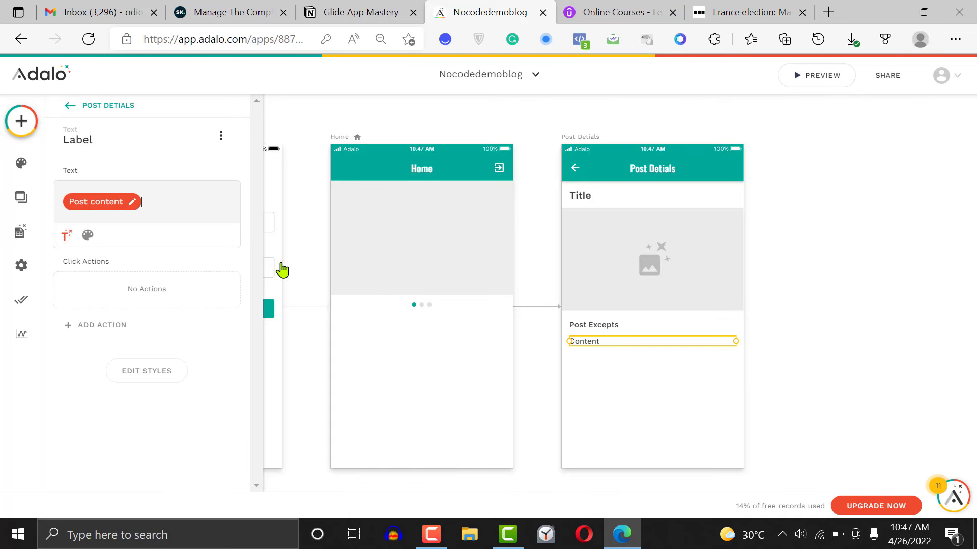
{"action": "left_click", "coordinate": [884, 329]}
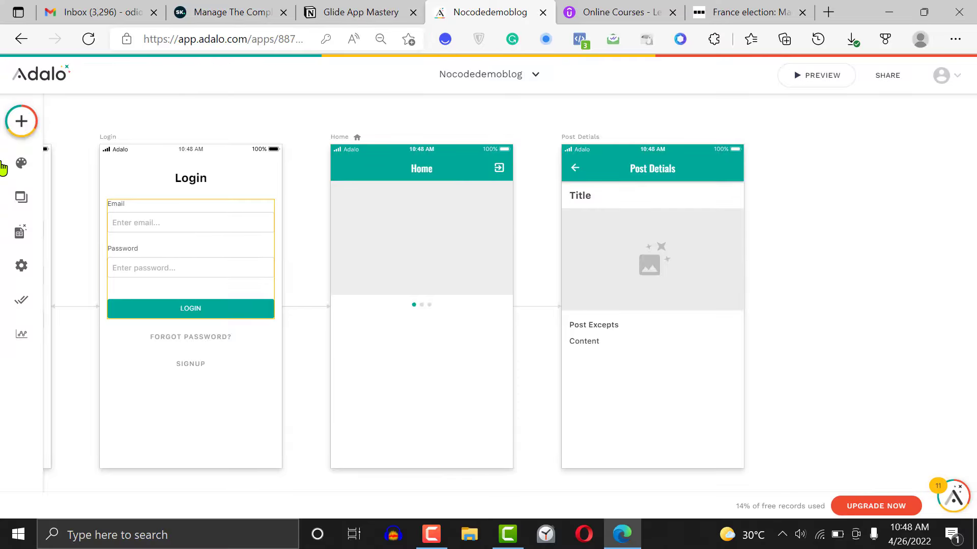
{"action": "left_click", "coordinate": [10, 127]}
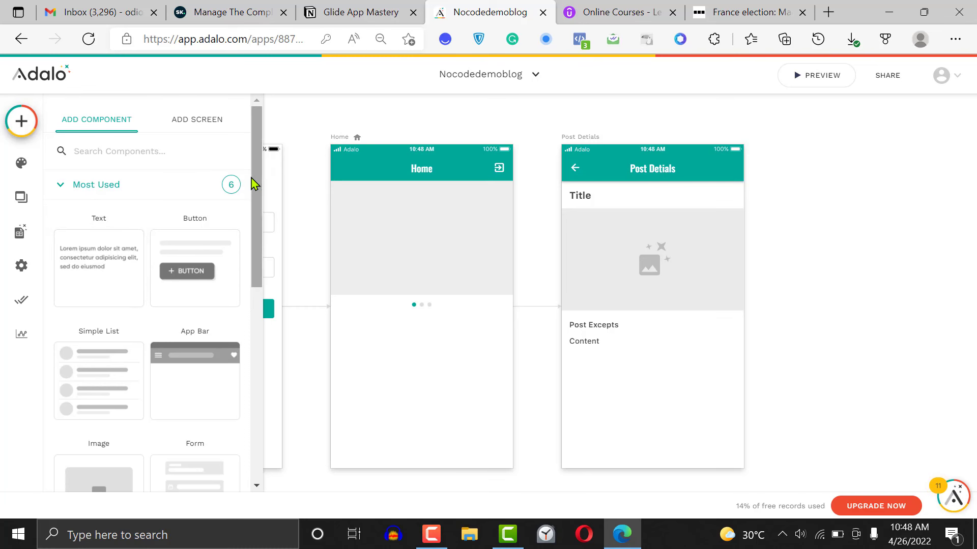
{"action": "scroll", "coordinate": [257, 219], "scroll_direction": "down", "scroll_amount": 1}
{"action": "mouse_move", "coordinate": [256, 262]}
{"action": "left_mouse_down"}
{"action": "mouse_move", "coordinate": [270, 419]}
{"action": "mouse_move", "coordinate": [259, 265]}
{"action": "left_mouse_up"}
{"action": "left_click", "coordinate": [867, 325]}
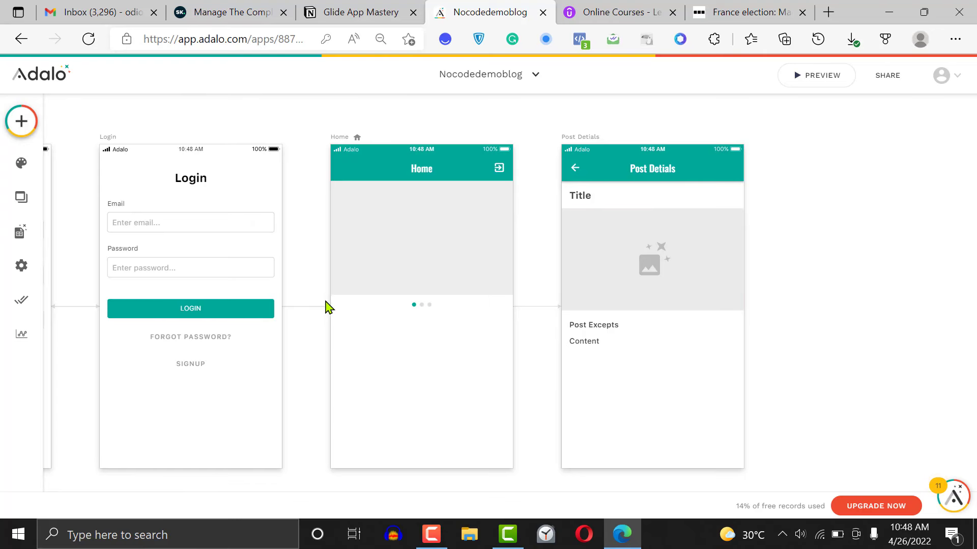
{"action": "left_click", "coordinate": [434, 538]}
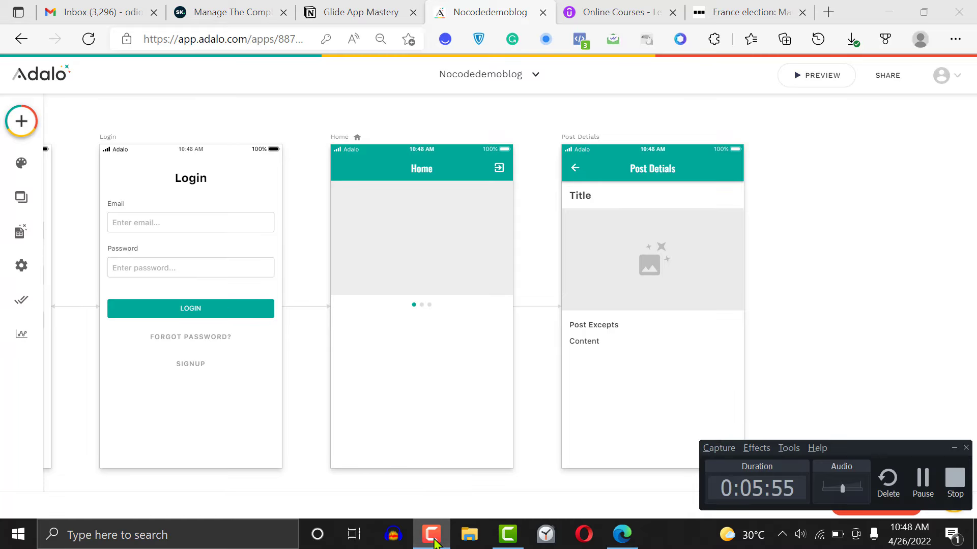
{"action": "left_click", "coordinate": [434, 539]}
Search the components for "li" and place a Card List below the image slider on the Home screen
{"action": "scroll", "coordinate": [312, 341], "scroll_direction": "down", "scroll_amount": 1}
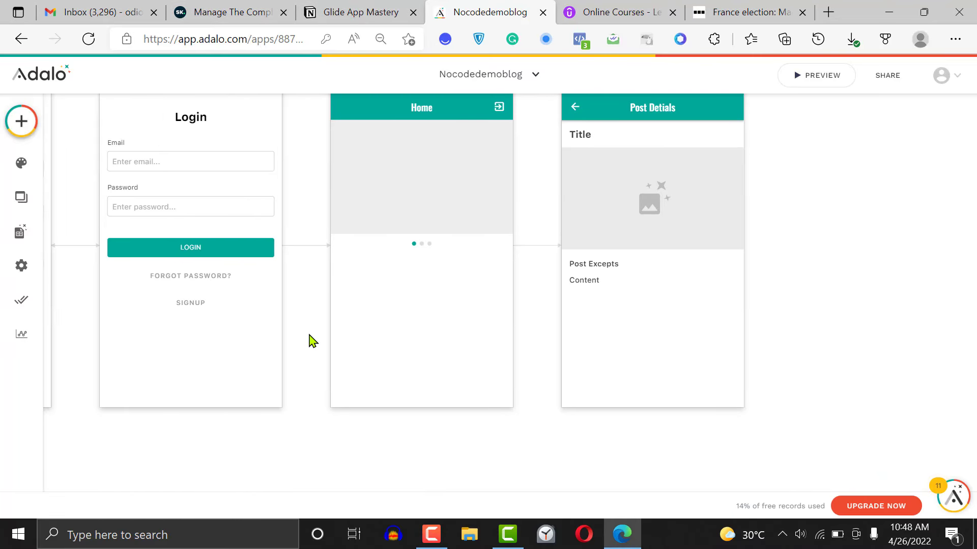
{"action": "scroll", "coordinate": [312, 341], "scroll_direction": "left", "scroll_amount": 1}
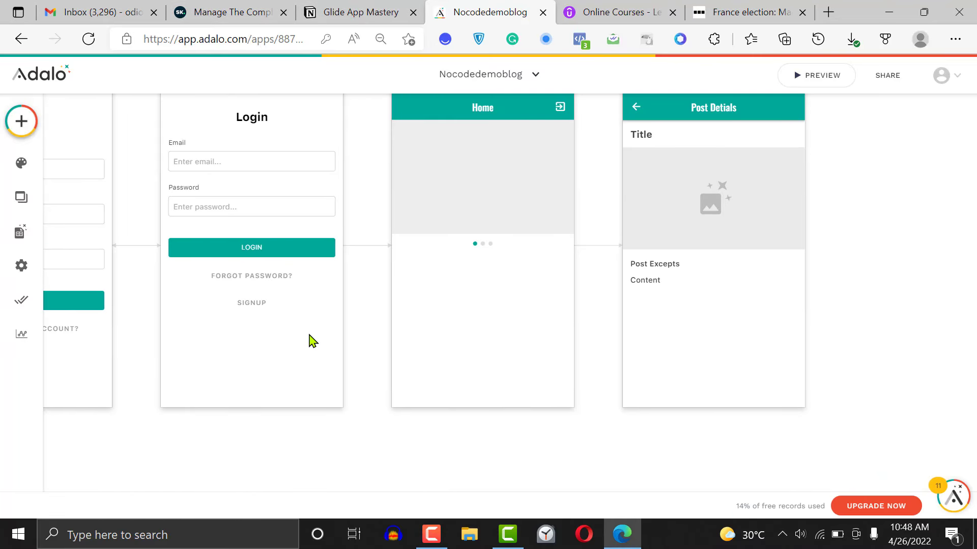
{"action": "left_click", "coordinate": [21, 123]}
{"action": "left_click", "coordinate": [148, 159]}
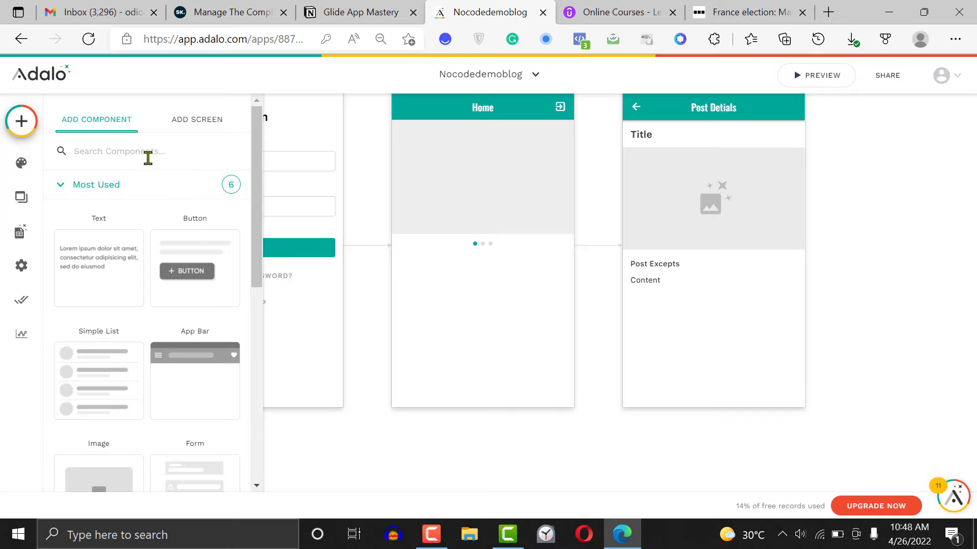
{"action": "type", "text": "li"}
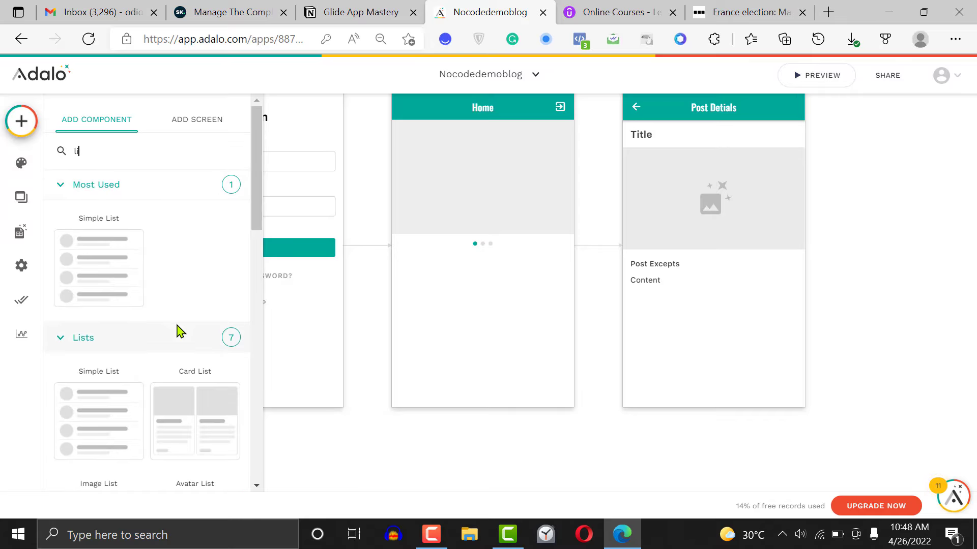
{"action": "left_click_drag", "start_coordinate": [255, 219], "coordinate": [257, 252]}
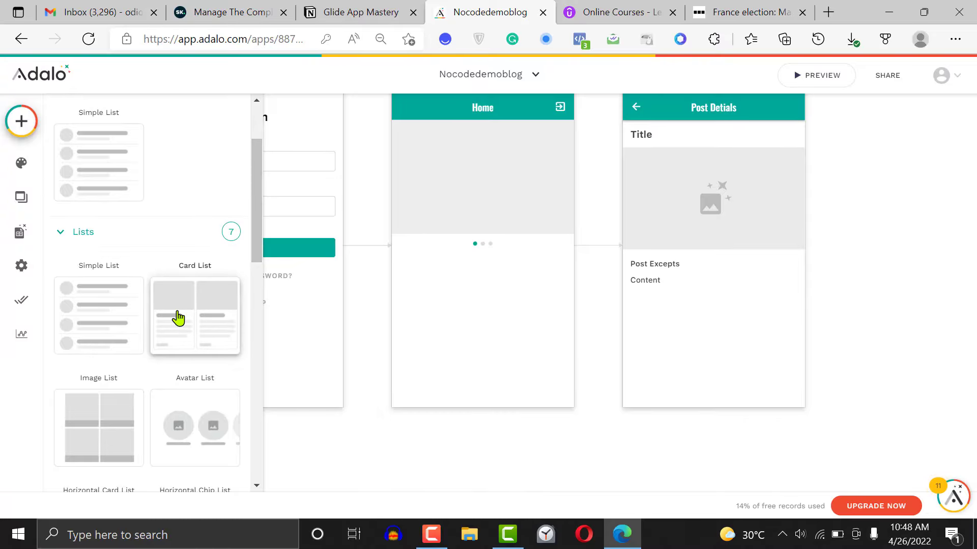
{"action": "left_click_drag", "start_coordinate": [178, 318], "coordinate": [489, 361]}
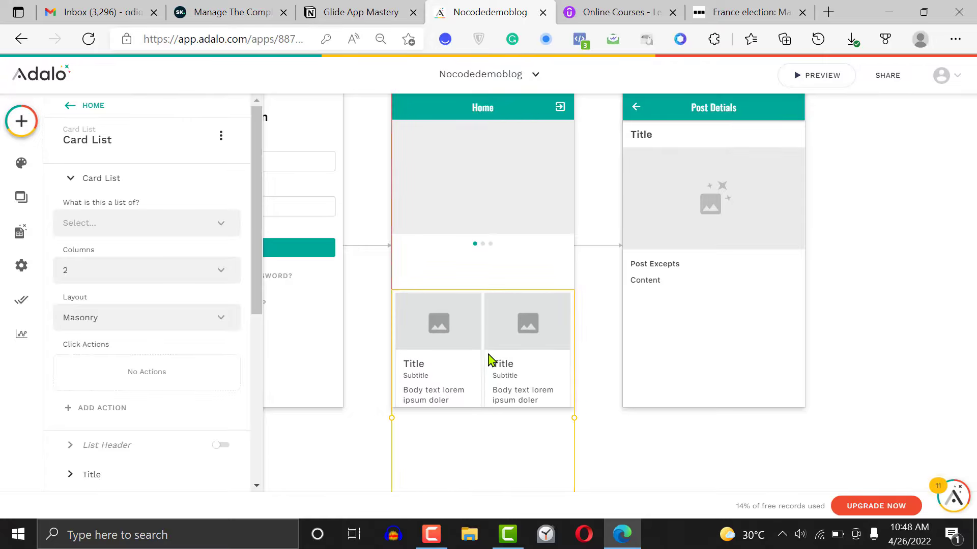
Make the card list show the Post collection with the filter set to All post
{"action": "left_click", "coordinate": [120, 230]}
{"action": "left_click", "coordinate": [121, 278]}
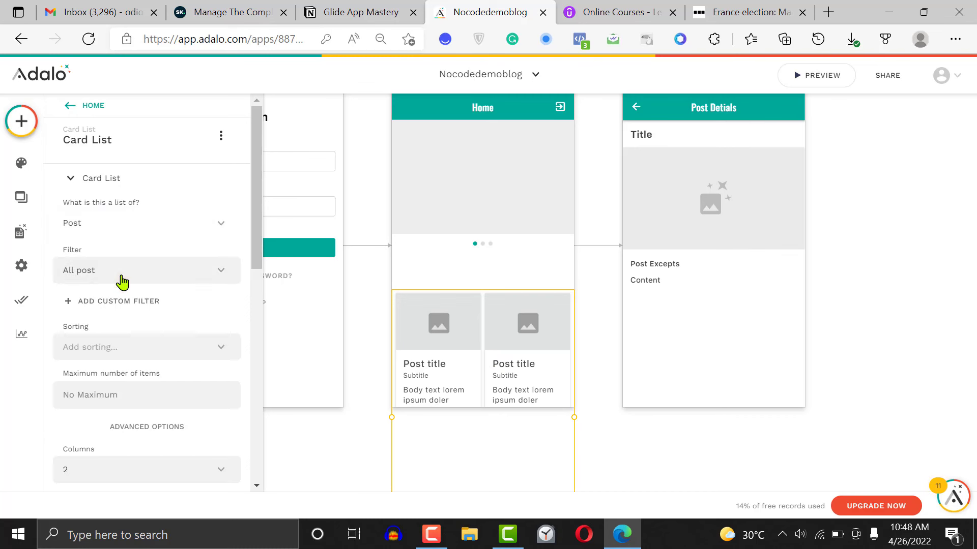
{"action": "left_click", "coordinate": [109, 279]}
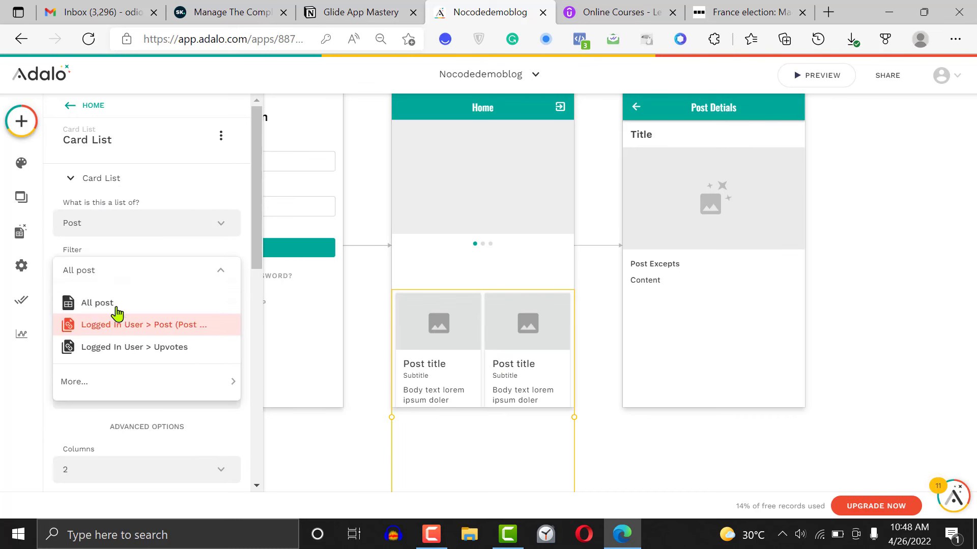
{"action": "left_click", "coordinate": [115, 310]}
{"action": "left_click_drag", "start_coordinate": [257, 248], "coordinate": [257, 272]}
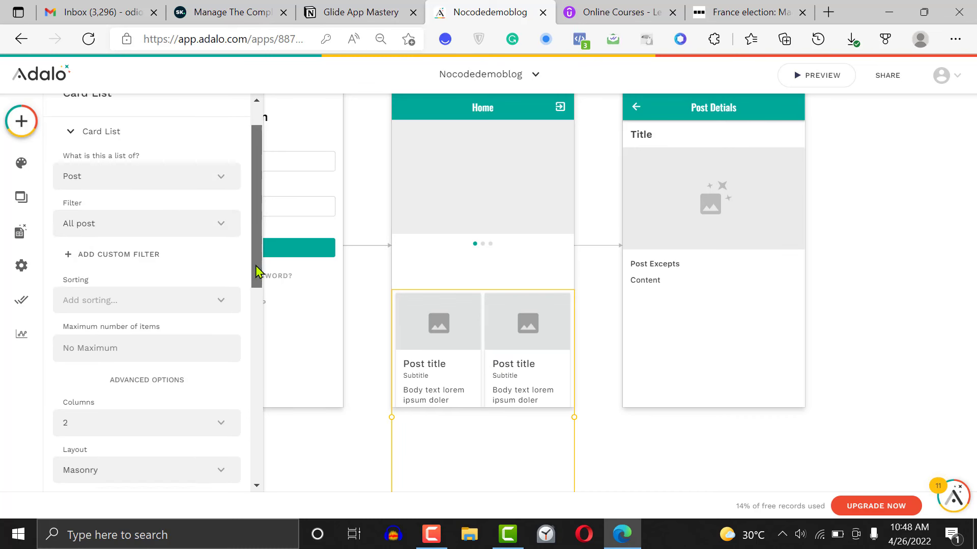
{"action": "left_click", "coordinate": [159, 255]}
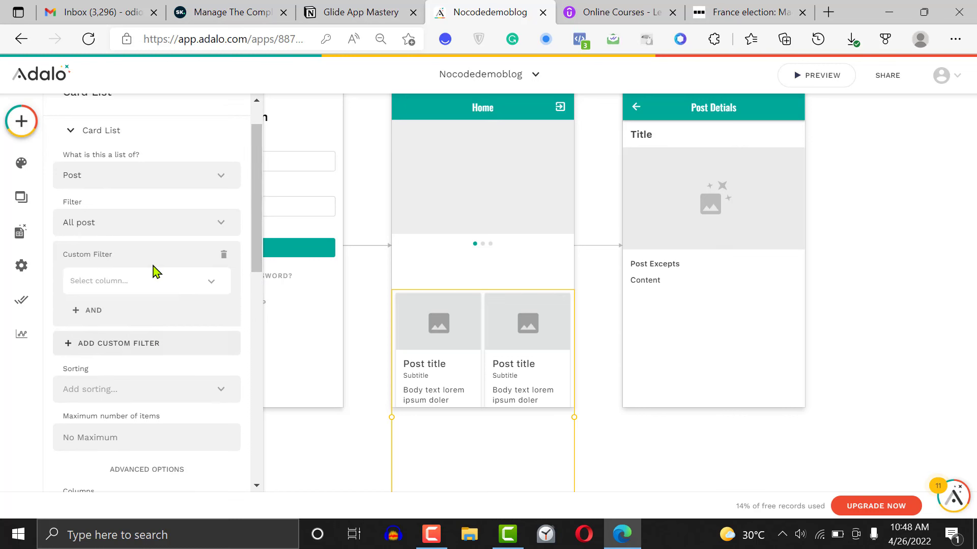
{"action": "left_click", "coordinate": [149, 297]}
{"action": "mouse_move", "coordinate": [185, 375]}
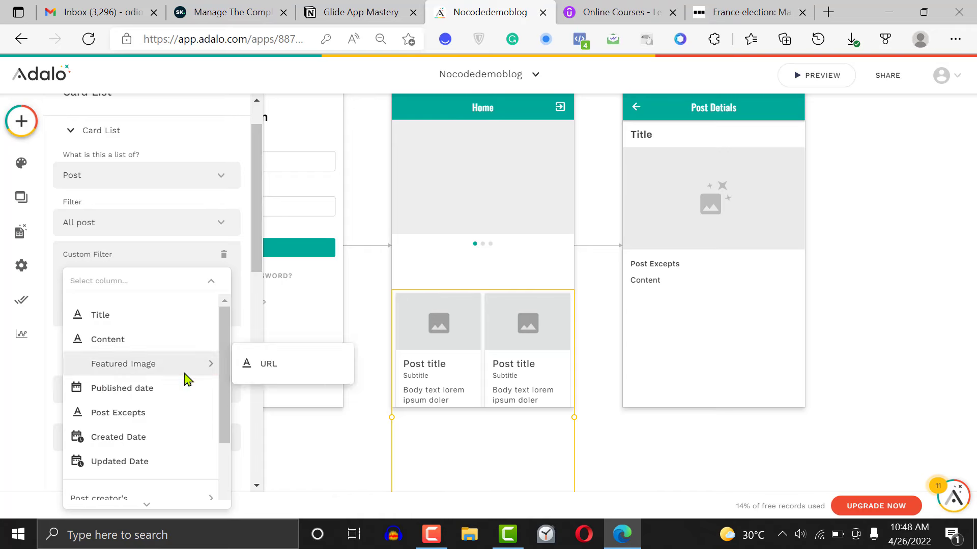
{"action": "left_click", "coordinate": [150, 388]}
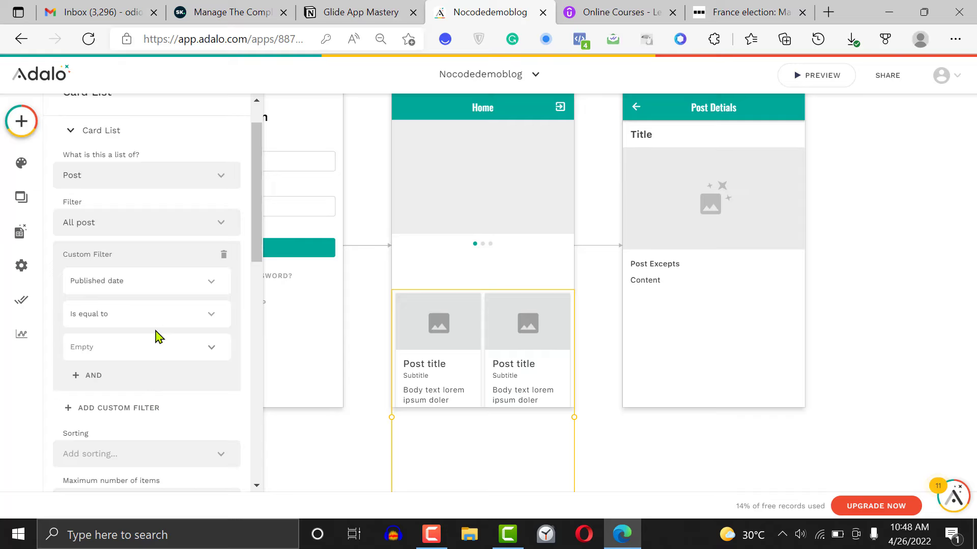
{"action": "left_click", "coordinate": [169, 319]}
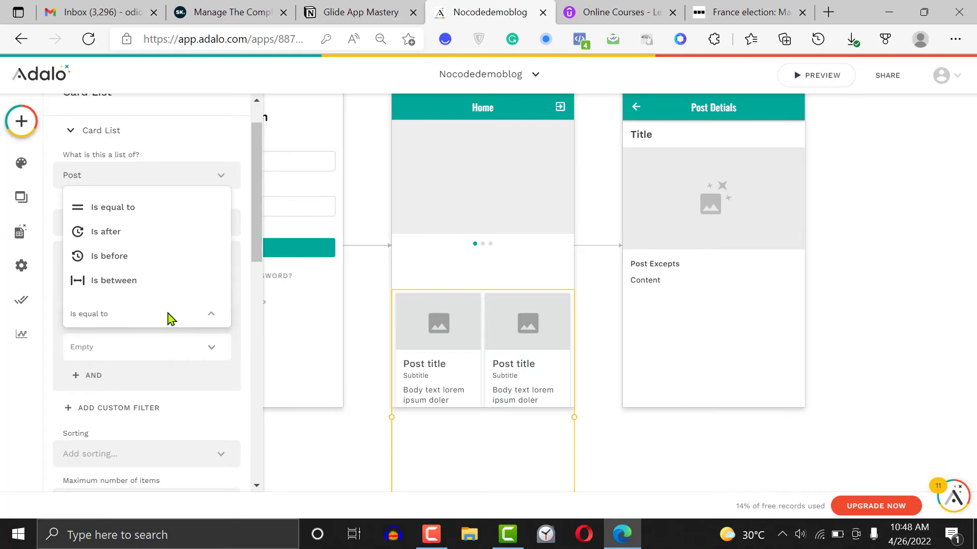
{"action": "left_click", "coordinate": [159, 341]}
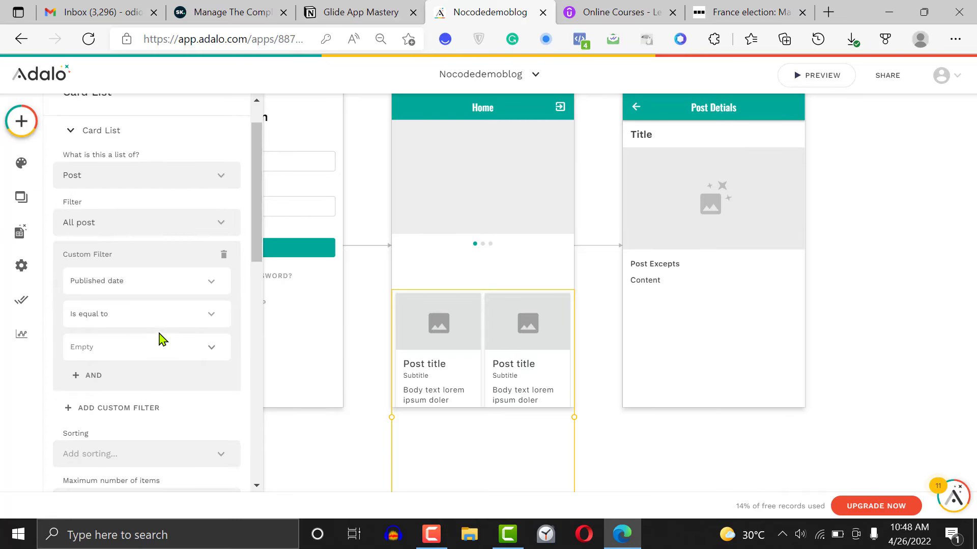
{"action": "left_click", "coordinate": [222, 263]}
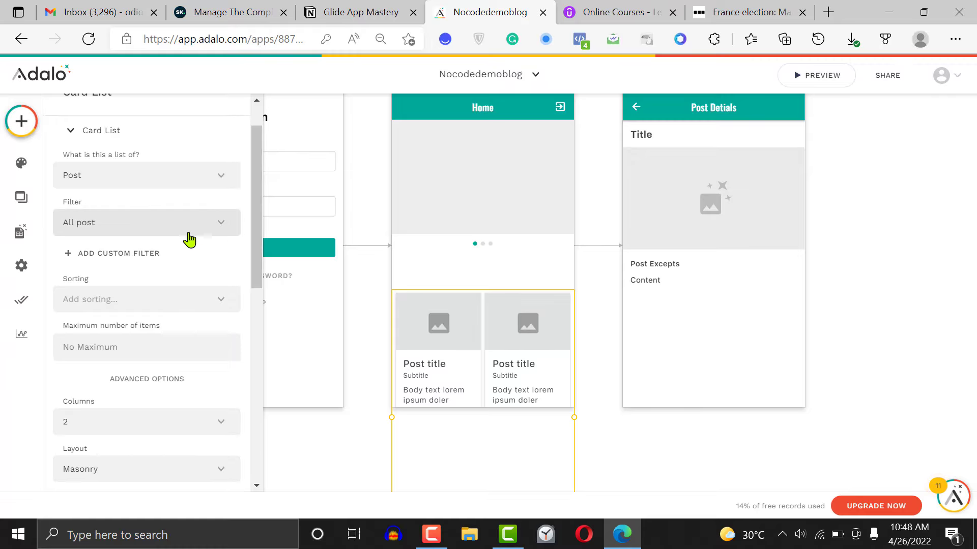
Keep the card list filter on All post and sort the posts by Published date - Newest to Oldest
{"action": "left_click", "coordinate": [217, 228]}
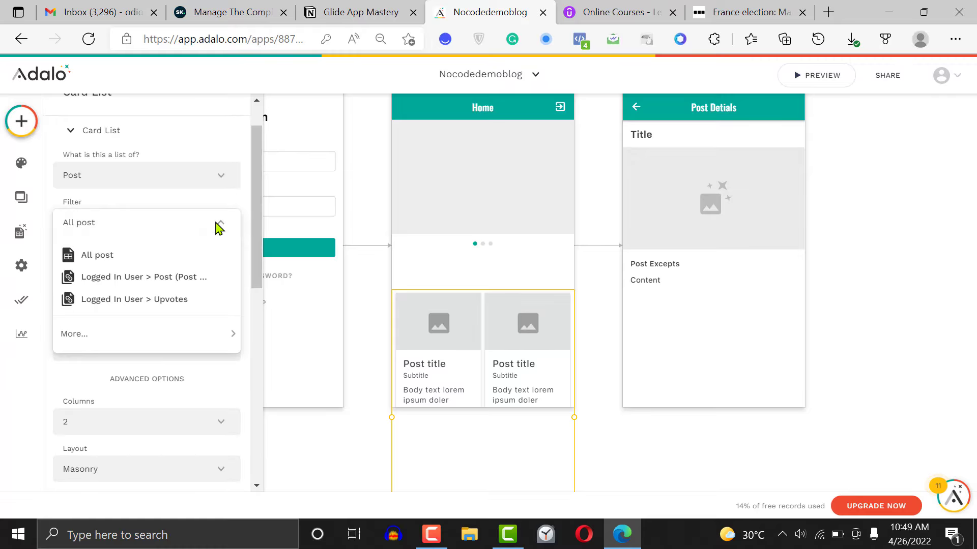
{"action": "left_click", "coordinate": [159, 257]}
{"action": "left_click", "coordinate": [115, 307]}
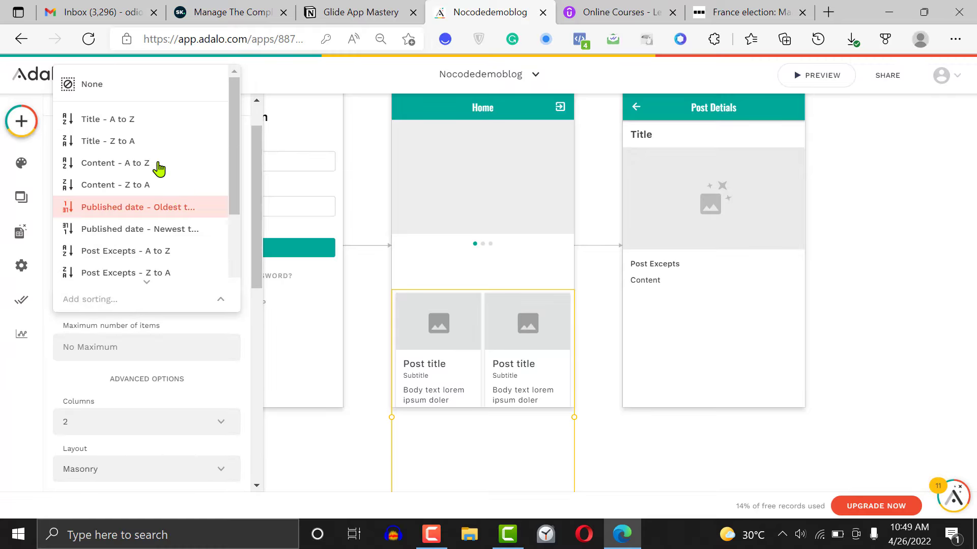
{"action": "left_click", "coordinate": [174, 233]}
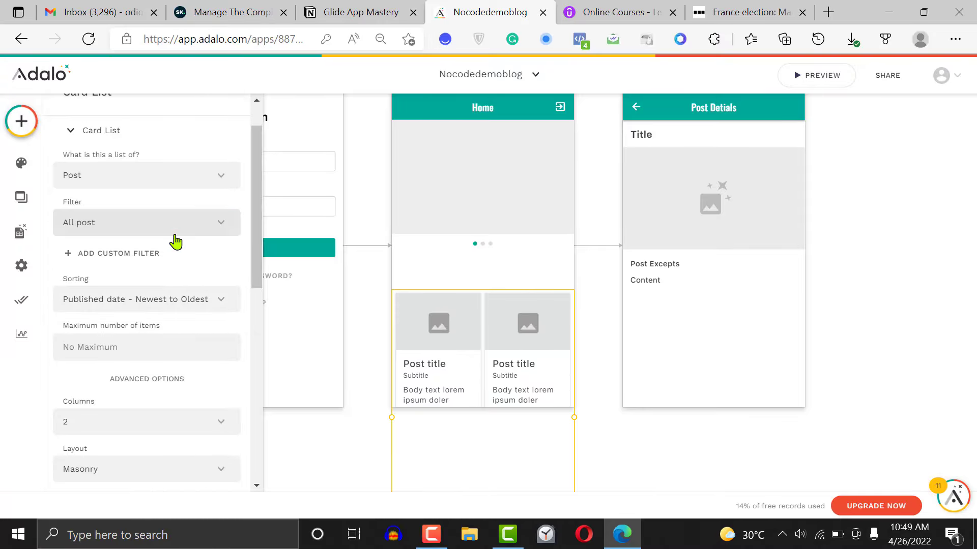
Set the card list to 1 column and move it up directly beneath the image slider
{"action": "scroll", "coordinate": [257, 268], "scroll_direction": "down", "scroll_amount": 3}
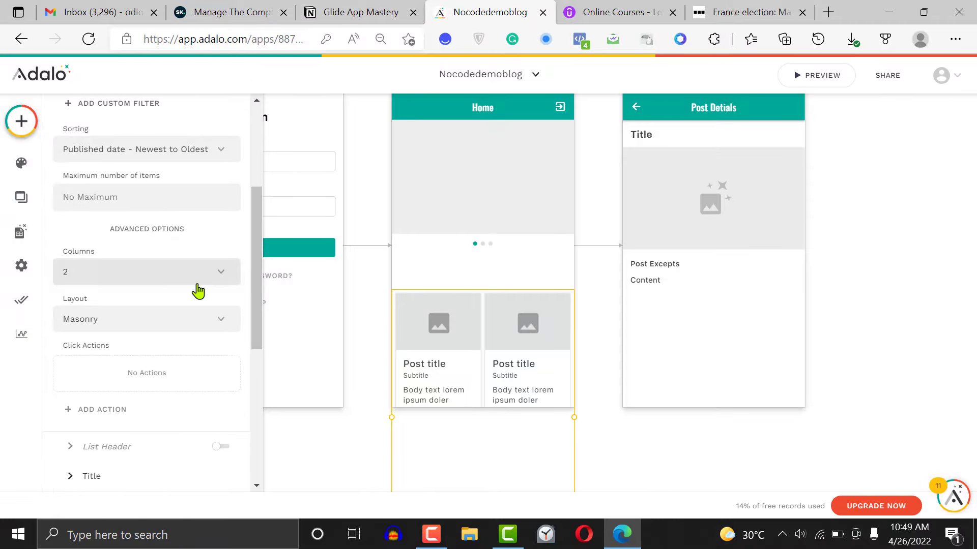
{"action": "left_click", "coordinate": [198, 291]}
{"action": "left_click", "coordinate": [155, 308]}
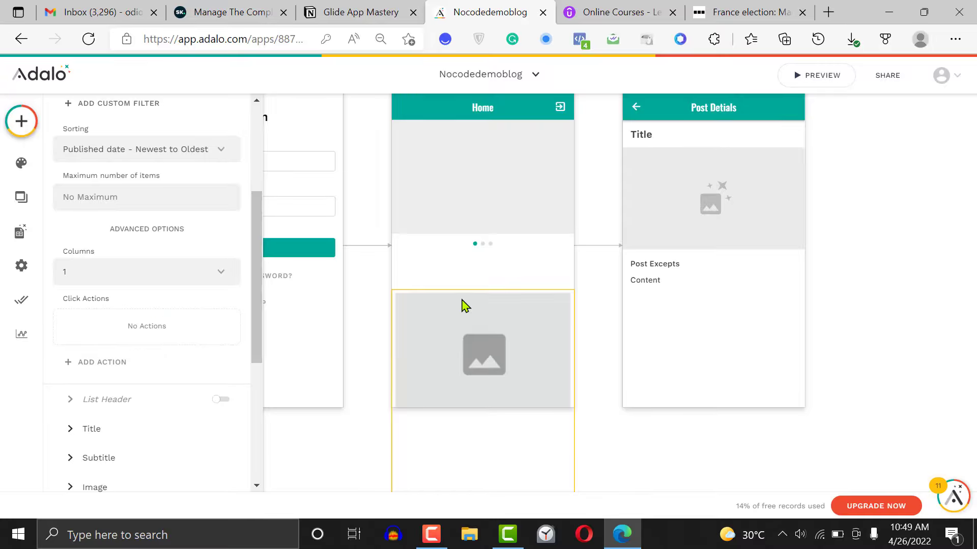
{"action": "left_click_drag", "start_coordinate": [462, 267], "coordinate": [466, 308]}
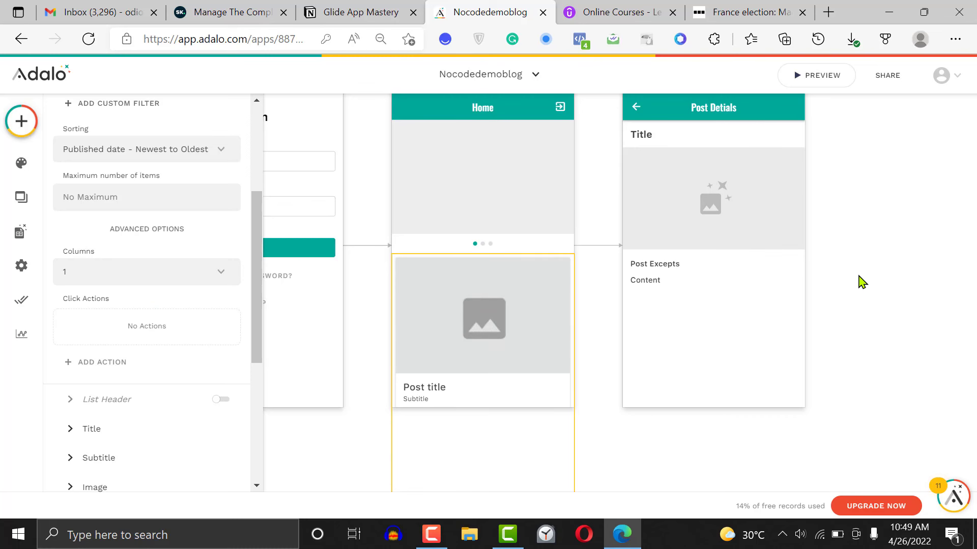
Lengthen the Home screen downward so that more of the card list fits on it
{"action": "key", "text": "ctrl+minus"}
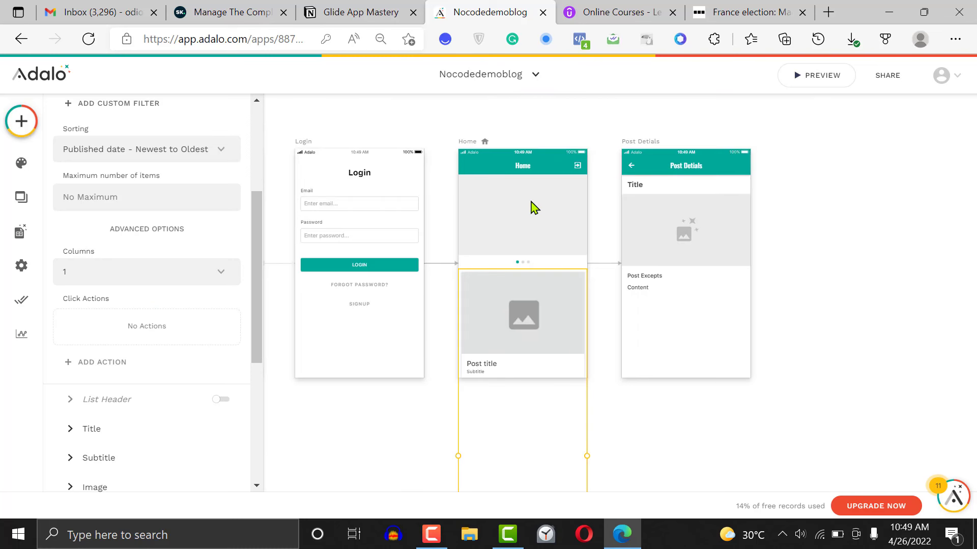
{"action": "left_click", "coordinate": [475, 148]}
{"action": "left_click_drag", "start_coordinate": [534, 380], "coordinate": [548, 475]}
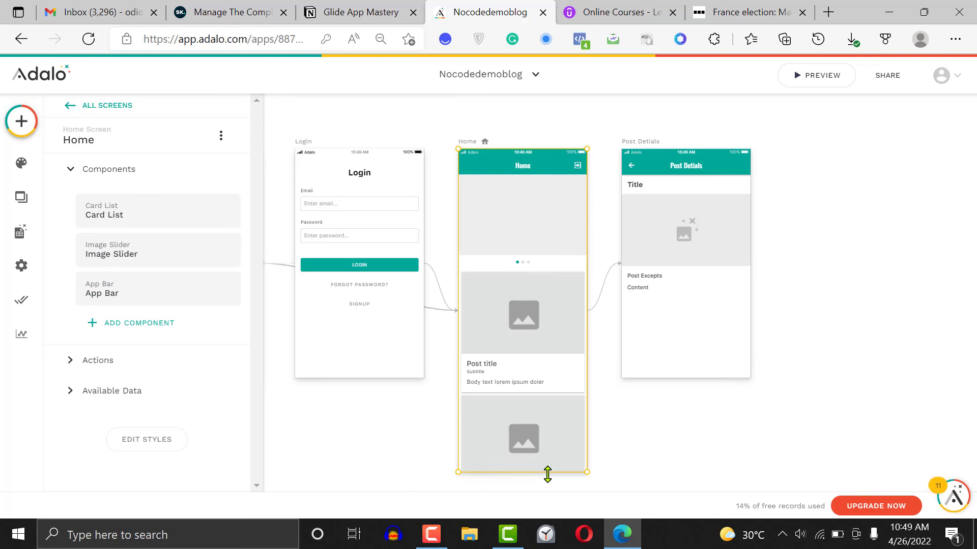
Turn off the subtitle on the Home screen's card list
{"action": "left_click", "coordinate": [491, 367]}
{"action": "scroll", "coordinate": [263, 351], "scroll_direction": "down", "scroll_amount": 3}
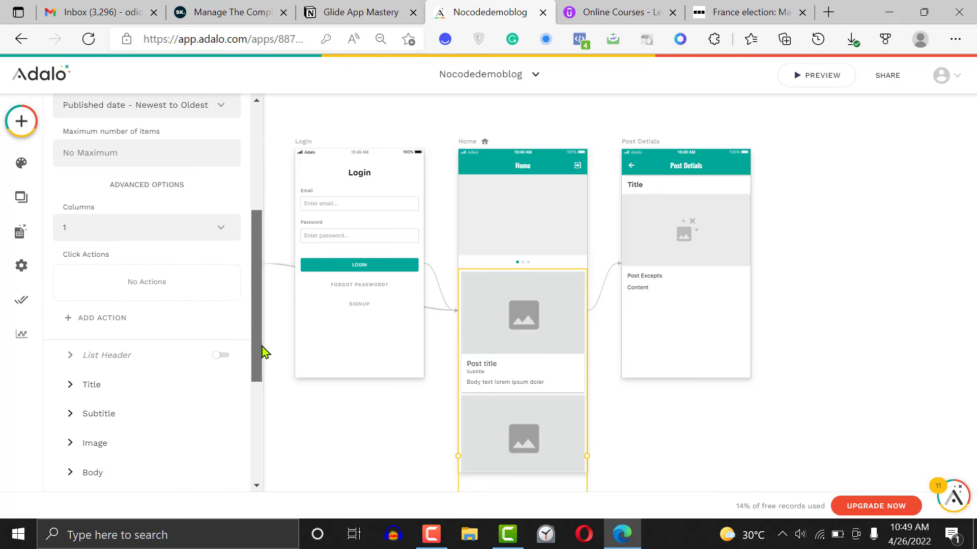
{"action": "scroll", "coordinate": [263, 351], "scroll_direction": "down", "scroll_amount": 2}
{"action": "left_click", "coordinate": [113, 283]}
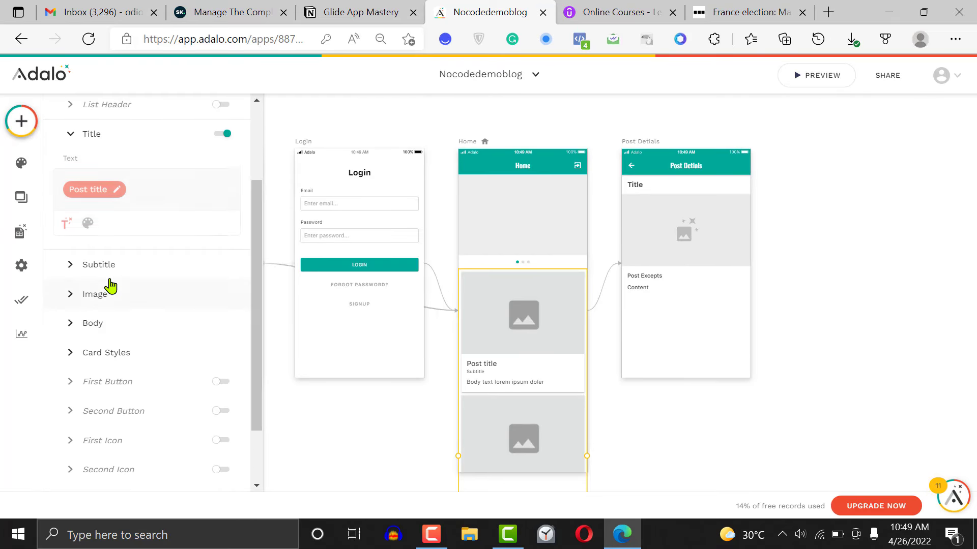
{"action": "left_click", "coordinate": [103, 275]}
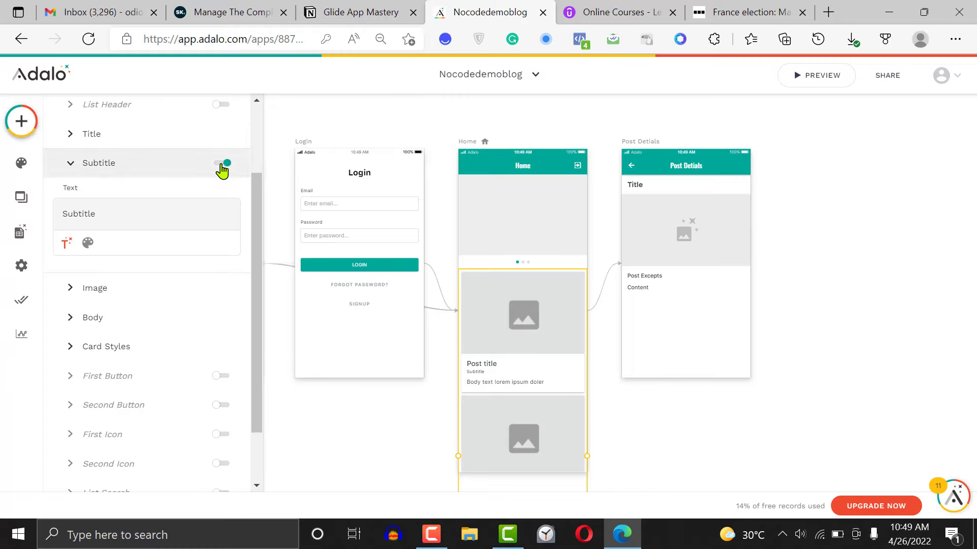
{"action": "left_click", "coordinate": [221, 164]}
Replace the card list's placeholder body text with the current post's Post Excepts
{"action": "left_click", "coordinate": [107, 242]}
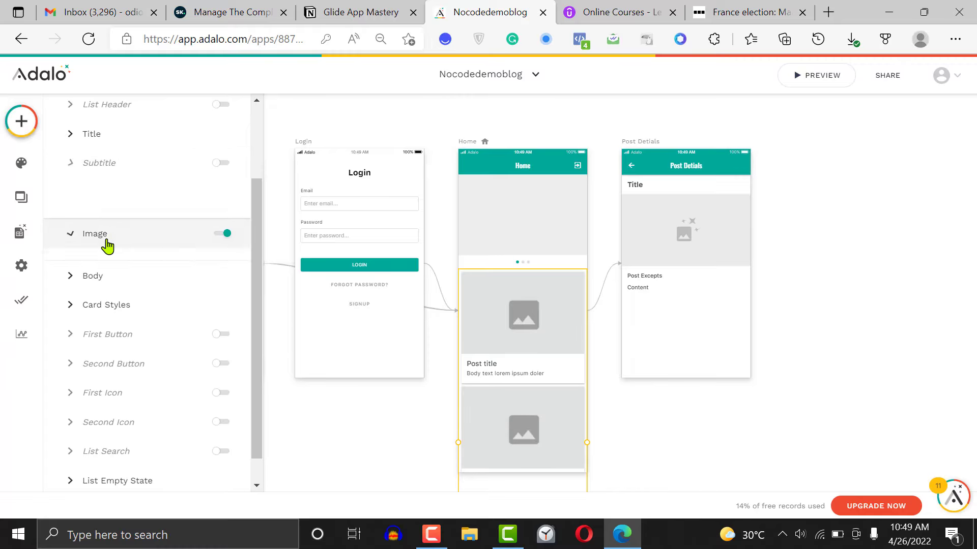
{"action": "left_click_drag", "start_coordinate": [261, 281], "coordinate": [262, 388]}
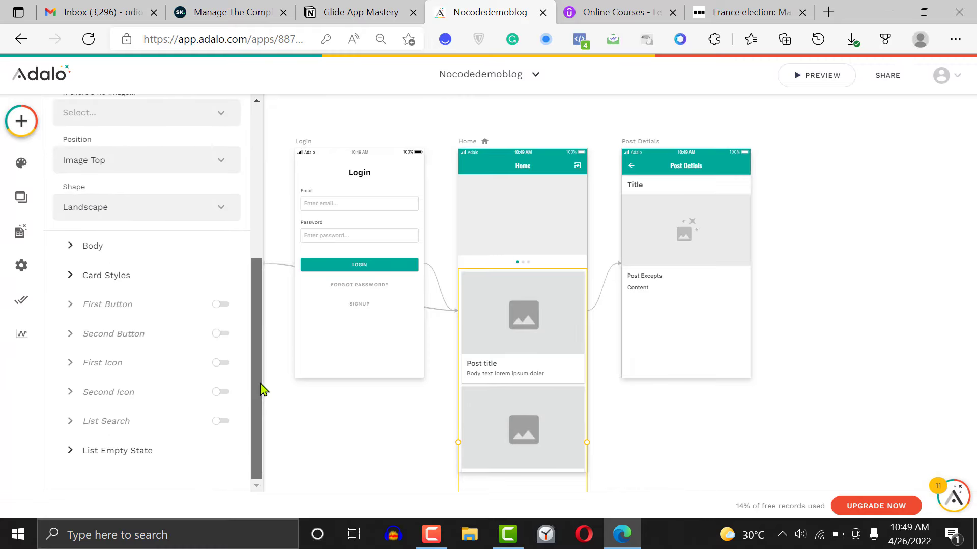
{"action": "left_click", "coordinate": [117, 247]}
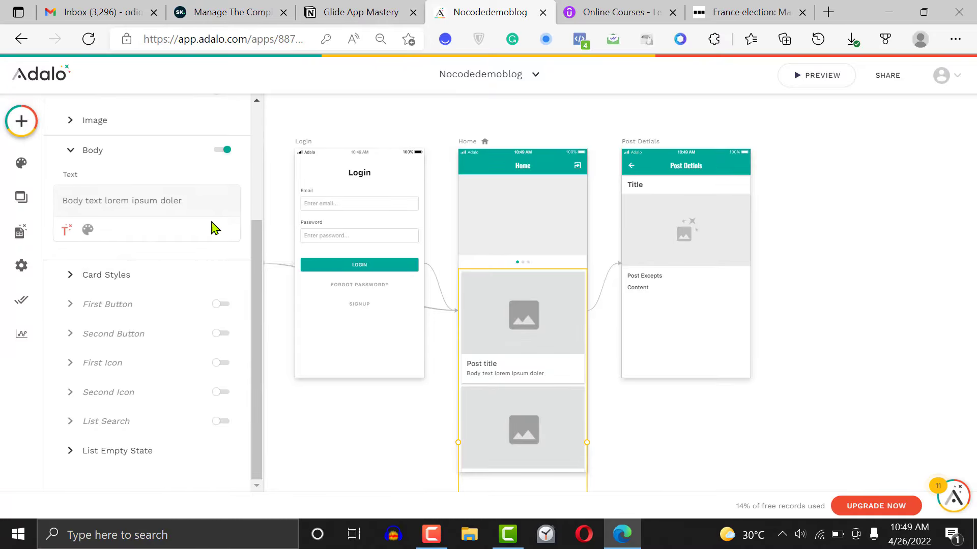
{"action": "triple_click", "coordinate": [194, 203]}
{"action": "key", "text": "BackSpace"}
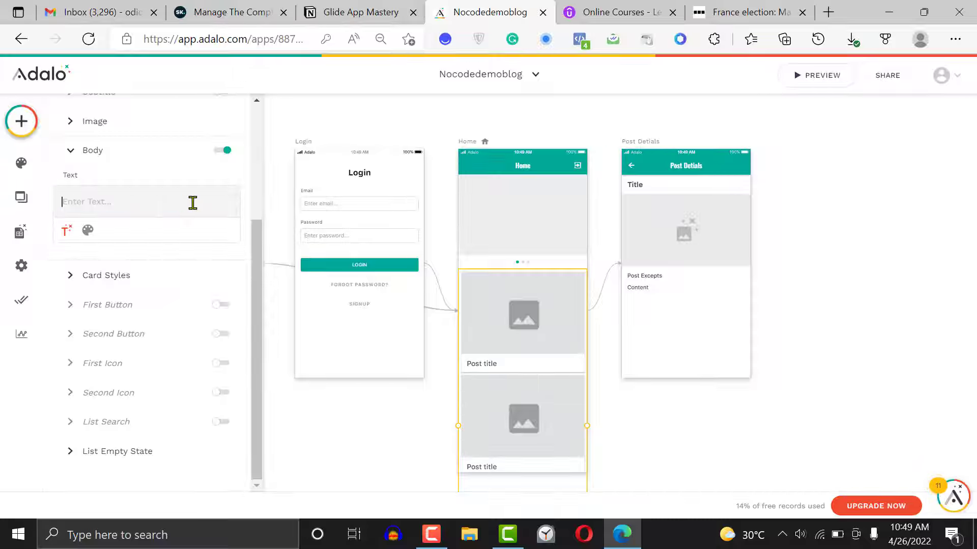
{"action": "left_click", "coordinate": [72, 230]}
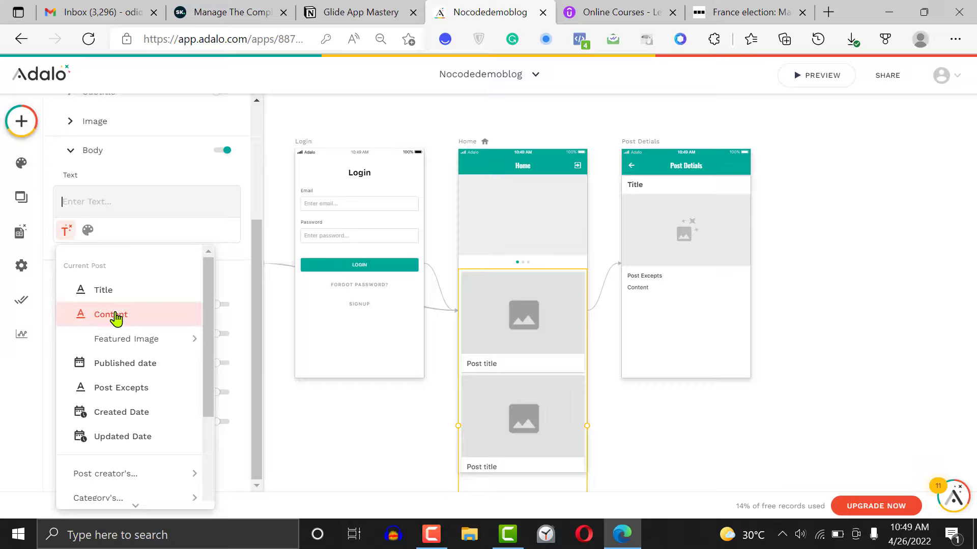
{"action": "left_click", "coordinate": [138, 390]}
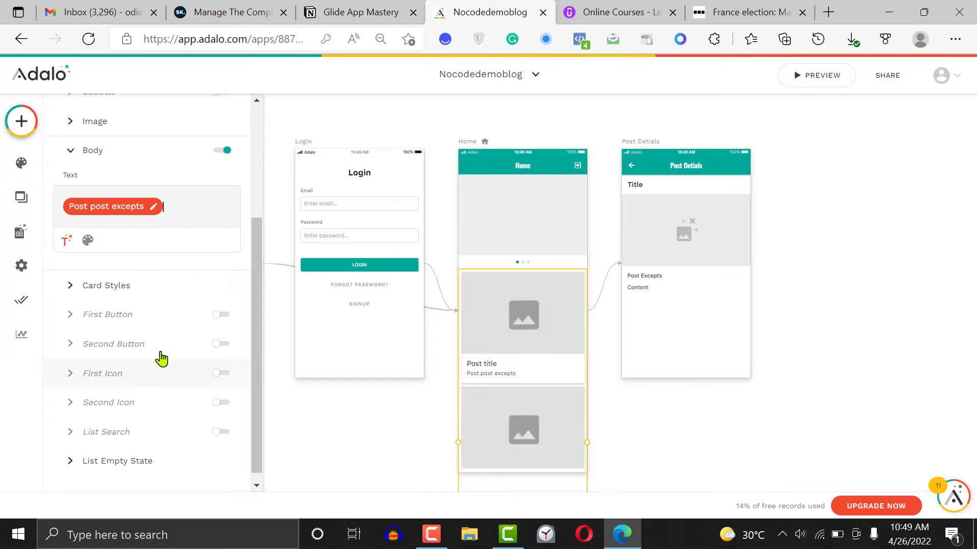
Review the card list's body text formatting, card styles and general list settings
{"action": "left_click", "coordinate": [89, 243]}
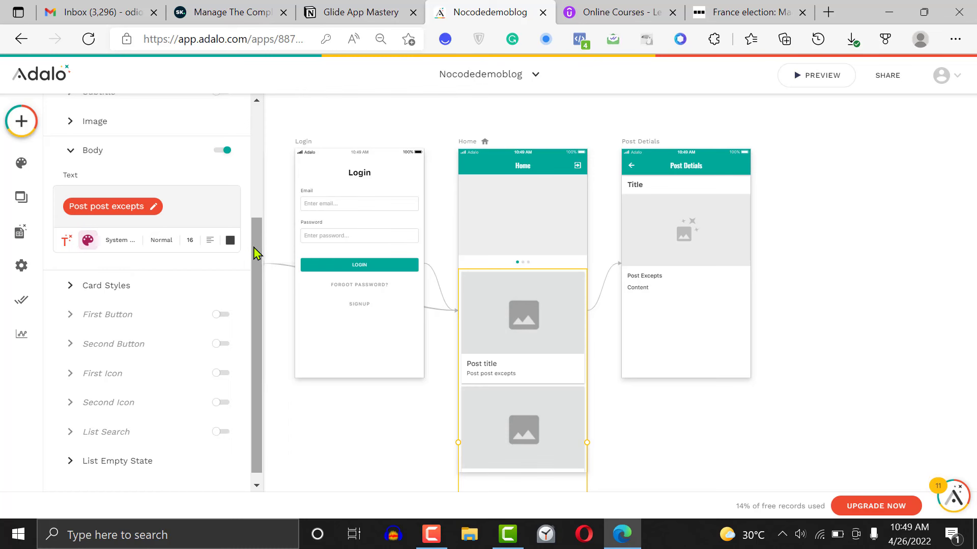
{"action": "left_click", "coordinate": [114, 280]}
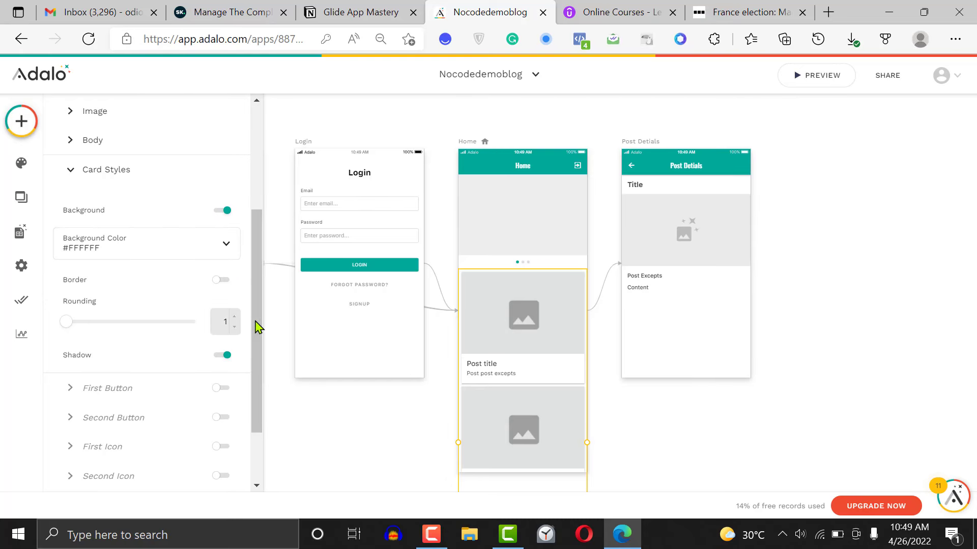
{"action": "scroll", "coordinate": [258, 323], "scroll_direction": "up", "scroll_amount": 1}
{"action": "scroll", "coordinate": [256, 300], "scroll_direction": "down", "scroll_amount": 3}
{"action": "left_click_drag", "start_coordinate": [254, 299], "coordinate": [244, 170]}
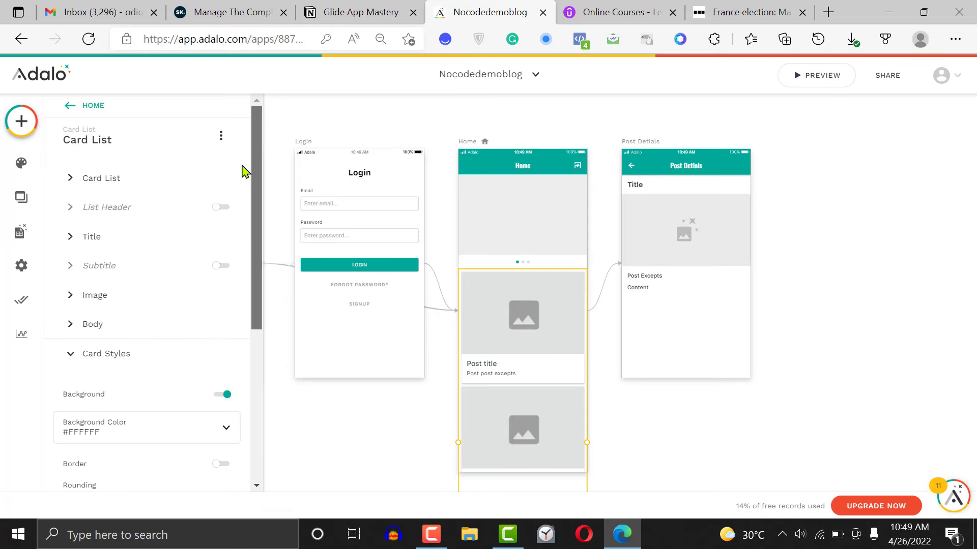
{"action": "left_click", "coordinate": [105, 178]}
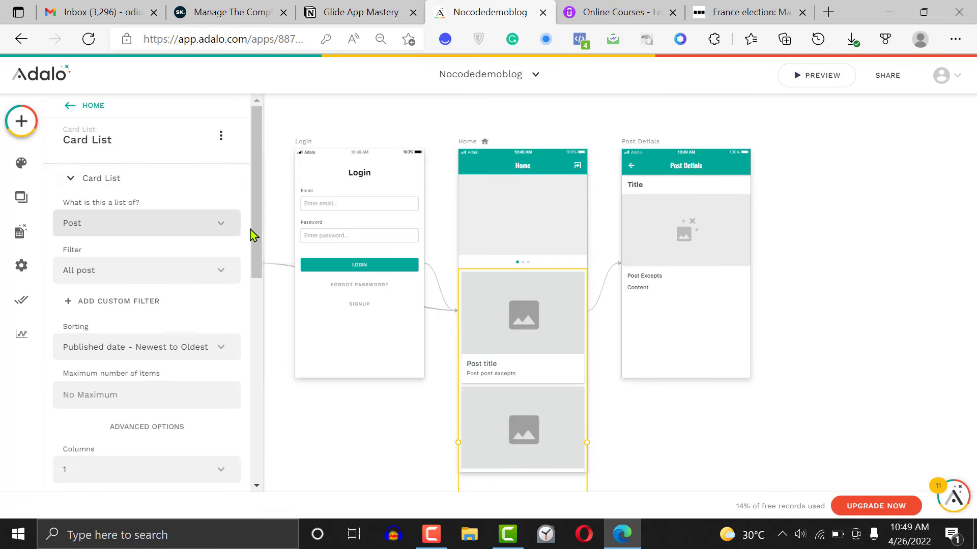
{"action": "left_click_drag", "start_coordinate": [258, 242], "coordinate": [309, 442]}
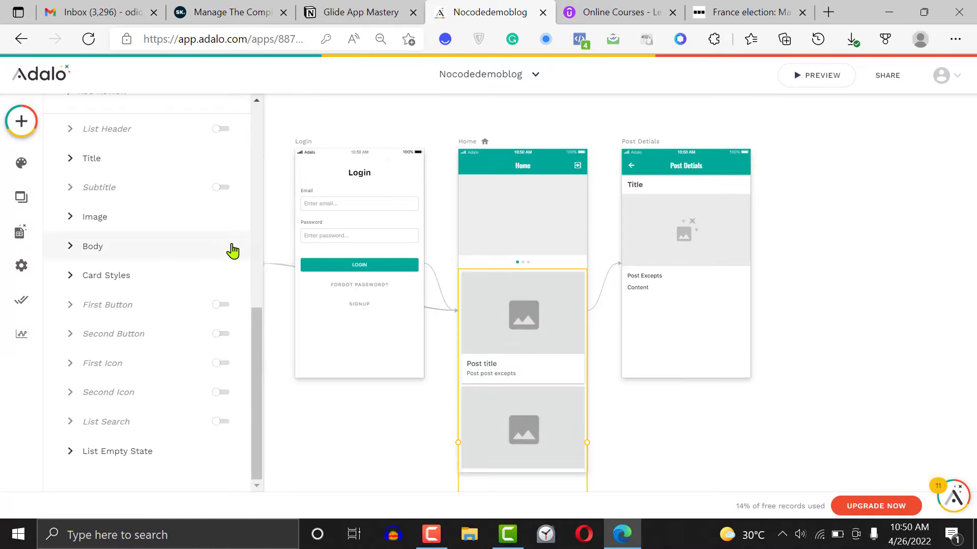
Add a click action to the card list that links to the Post Detials screen and sends the current post
{"action": "left_click_drag", "start_coordinate": [259, 319], "coordinate": [253, 237]}
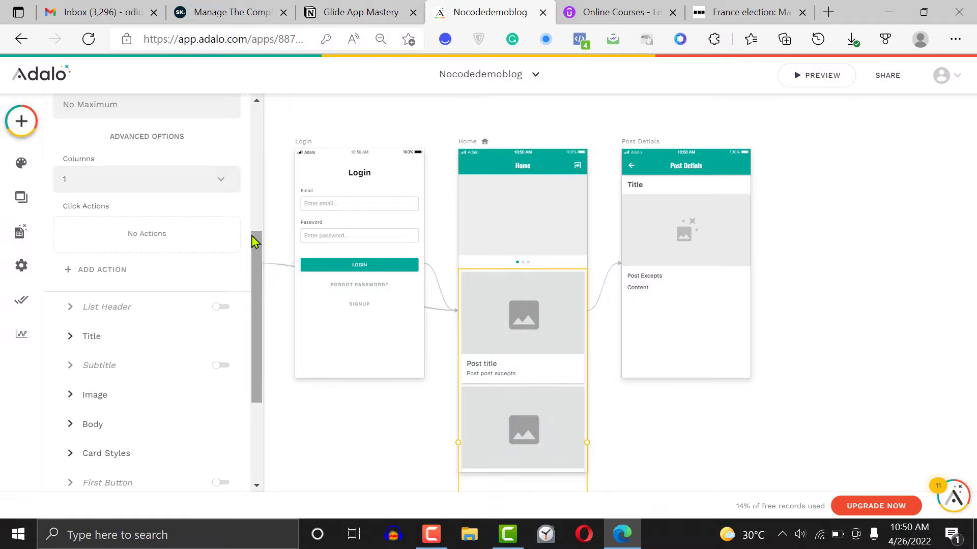
{"action": "left_click", "coordinate": [80, 270]}
{"action": "mouse_move", "coordinate": [113, 308]}
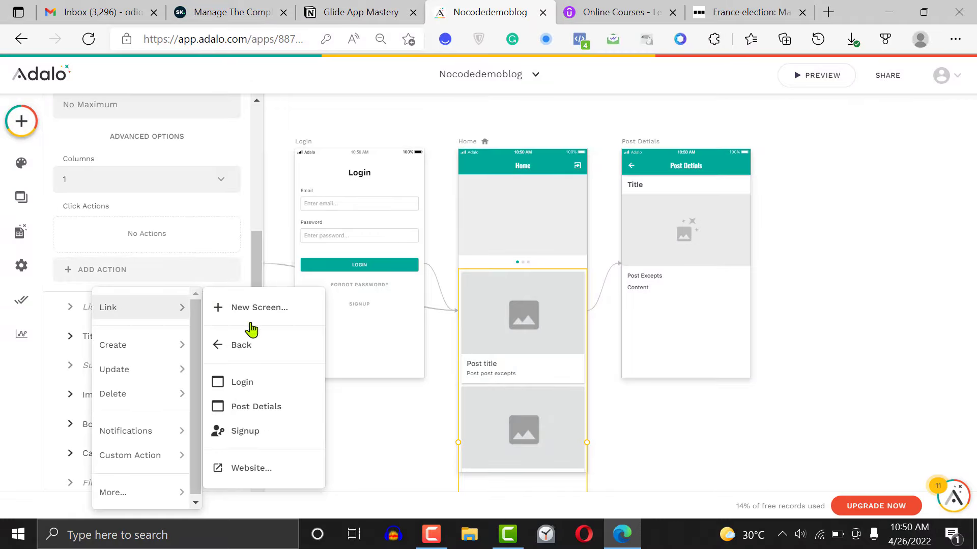
{"action": "left_click", "coordinate": [258, 413]}
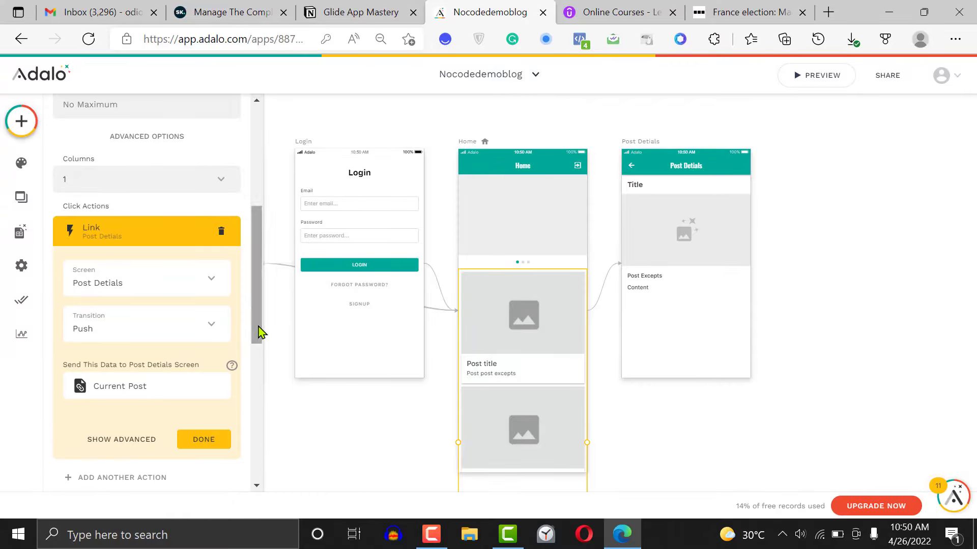
{"action": "left_click_drag", "start_coordinate": [259, 333], "coordinate": [268, 392]}
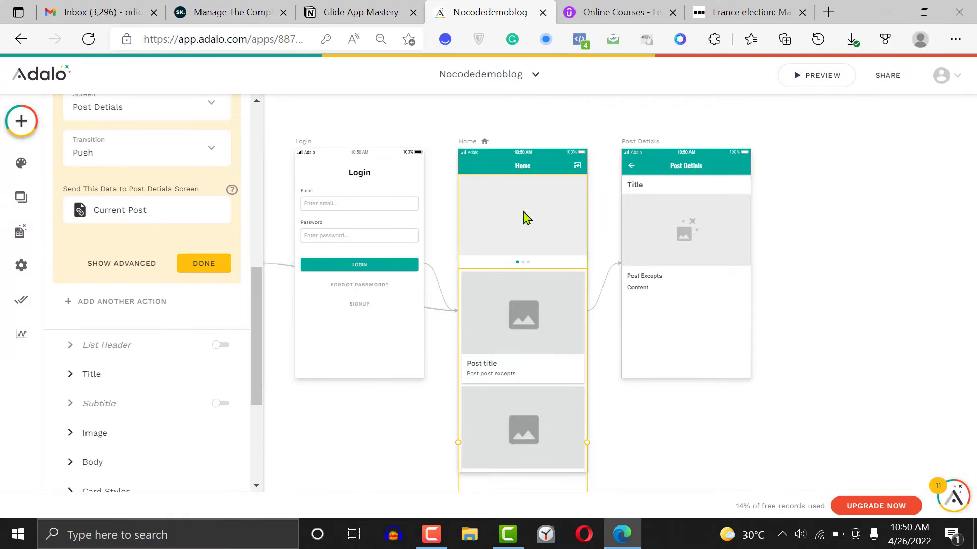
Deselect the card list and open the app preview to check the Home screen
{"action": "left_click", "coordinate": [920, 209]}
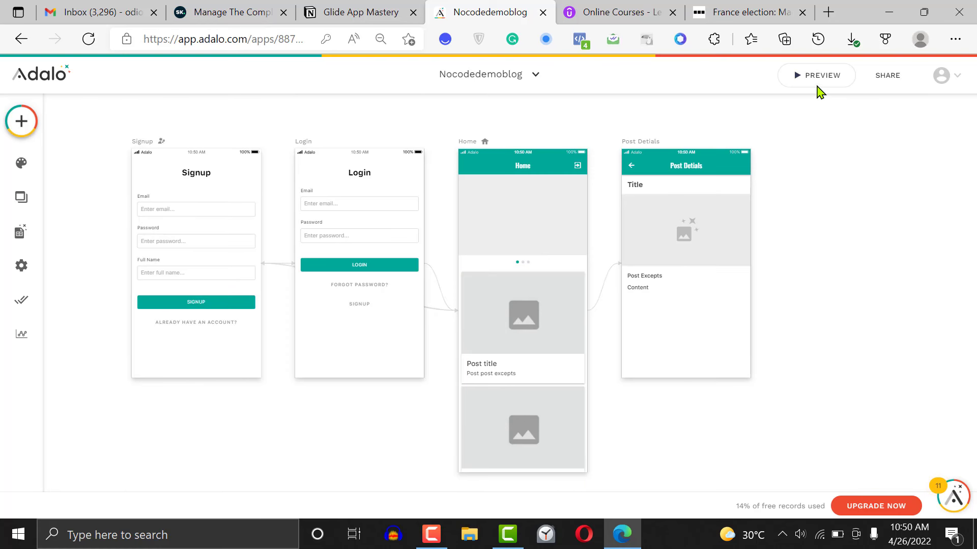
{"action": "left_click", "coordinate": [813, 85]}
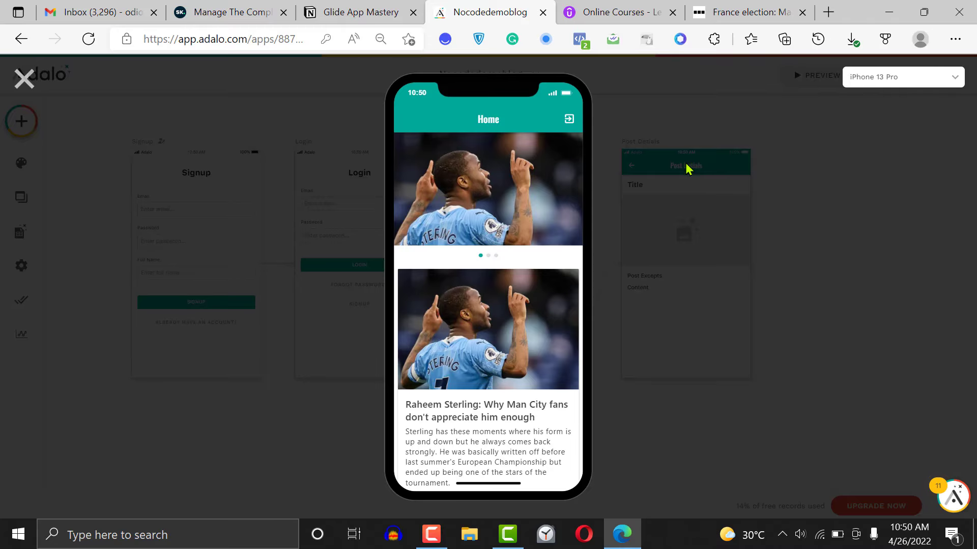
Test the first card's post link and back navigation, the image slider and the post list in the preview, and close it
{"action": "left_click", "coordinate": [532, 275]}
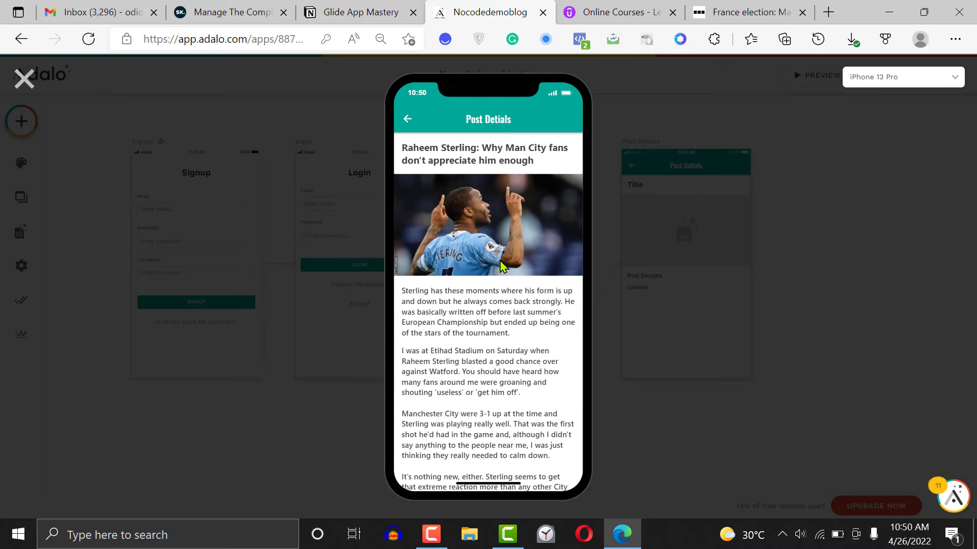
{"action": "left_click", "coordinate": [407, 119]}
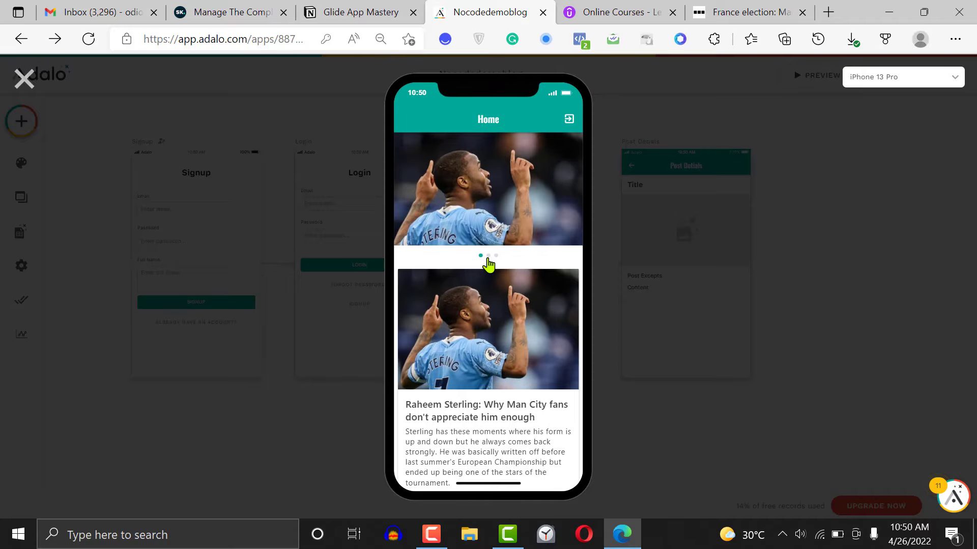
{"action": "left_click", "coordinate": [488, 256]}
{"action": "left_click", "coordinate": [496, 256]}
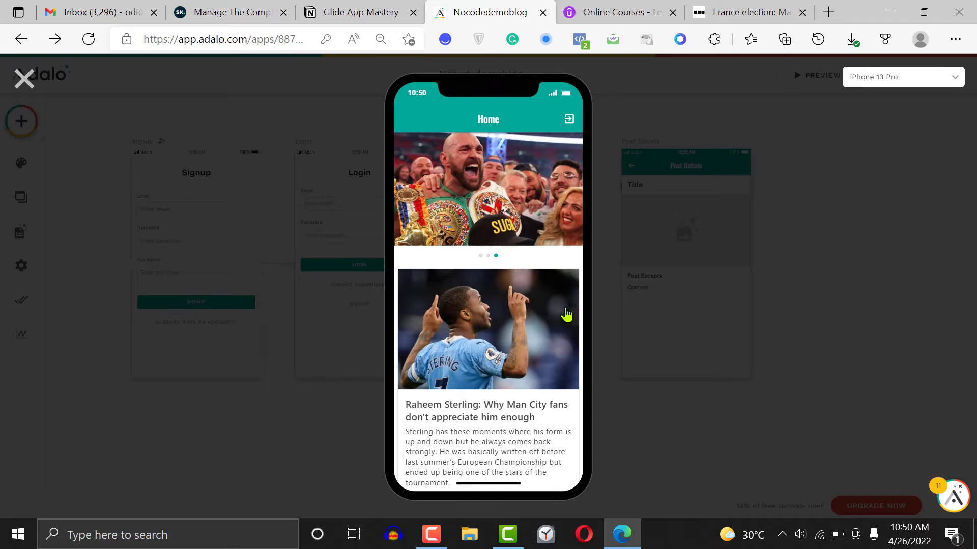
{"action": "scroll", "coordinate": [580, 269], "scroll_direction": "down", "scroll_amount": 10}
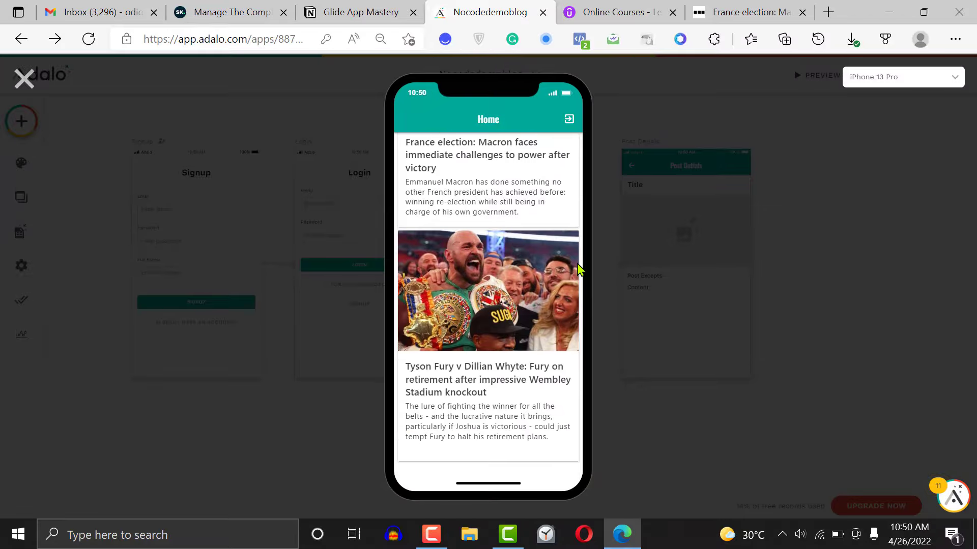
{"action": "scroll", "coordinate": [580, 270], "scroll_direction": "up", "scroll_amount": 1}
{"action": "scroll", "coordinate": [580, 270], "scroll_direction": "down", "scroll_amount": 1}
{"action": "scroll", "coordinate": [580, 270], "scroll_direction": "up", "scroll_amount": 8}
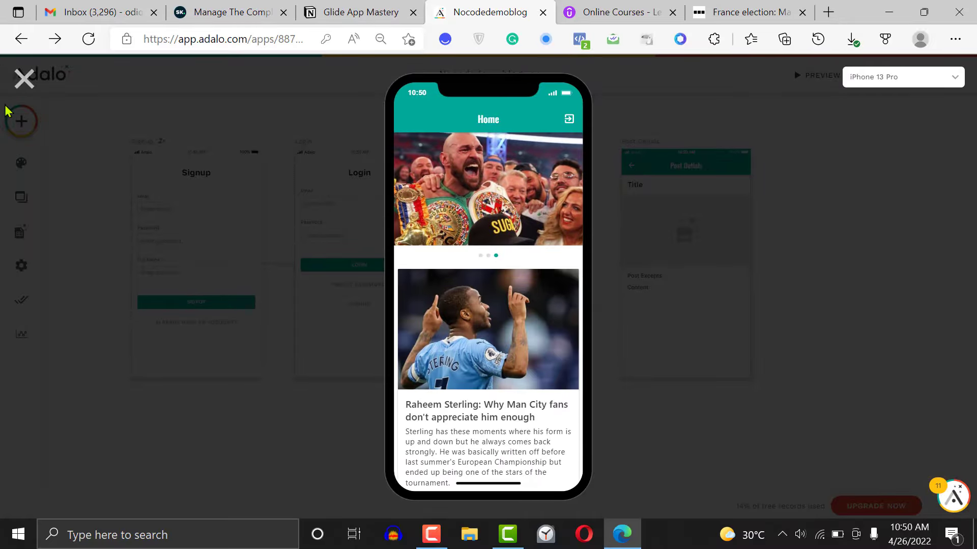
{"action": "left_click", "coordinate": [24, 79]}
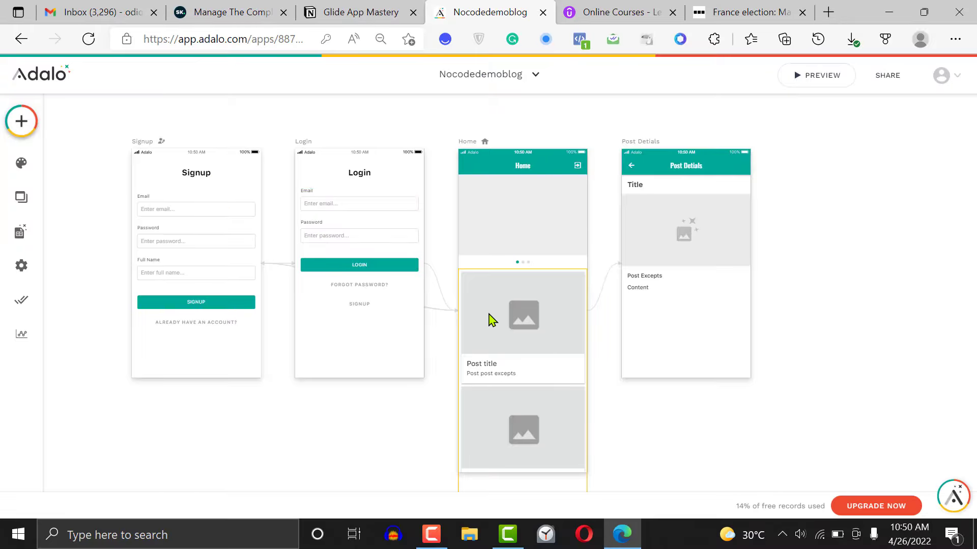
Move the Home card list down to leave space below the image slider, and enable Auto Refresh in its advanced options
{"action": "left_click_drag", "start_coordinate": [498, 319], "coordinate": [502, 361]}
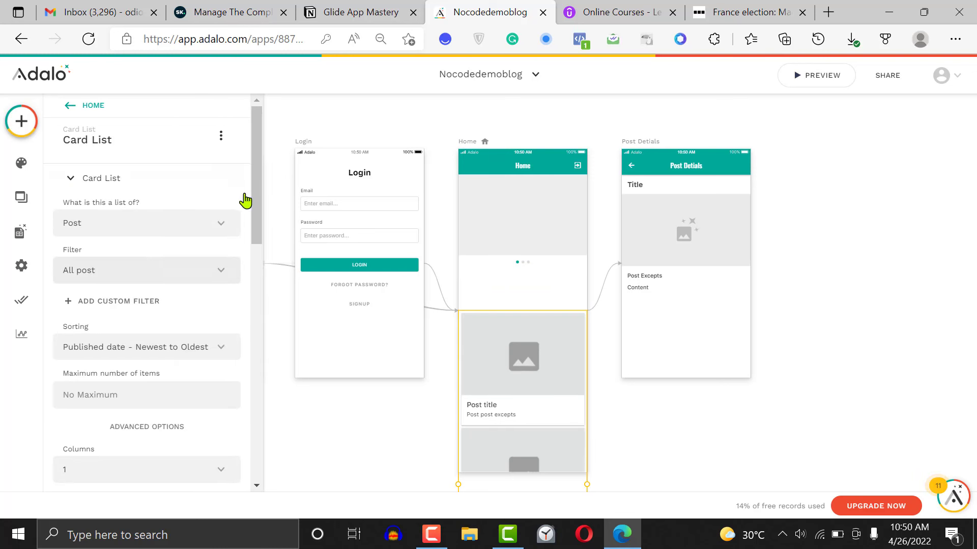
{"action": "left_click_drag", "start_coordinate": [257, 210], "coordinate": [258, 303]}
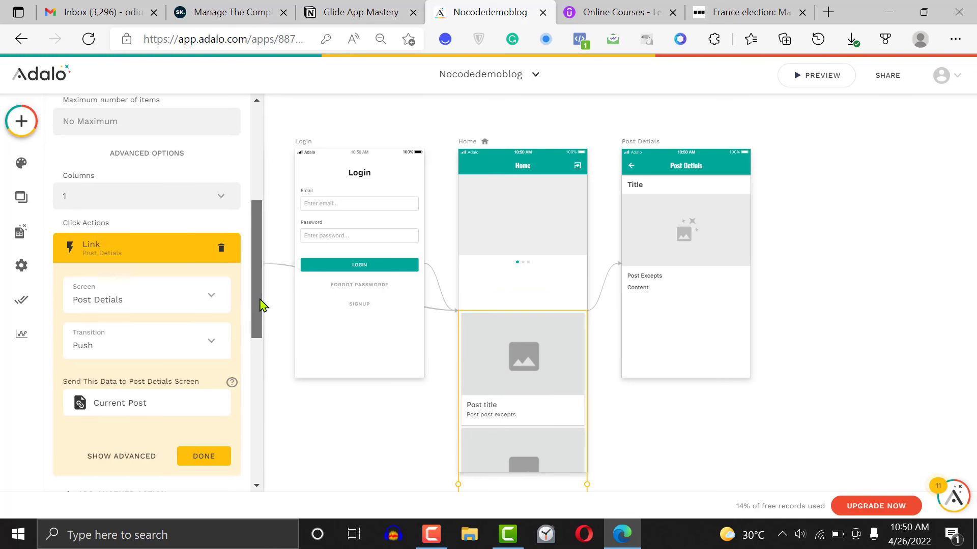
{"action": "left_click", "coordinate": [163, 195]}
{"action": "left_click", "coordinate": [161, 191]}
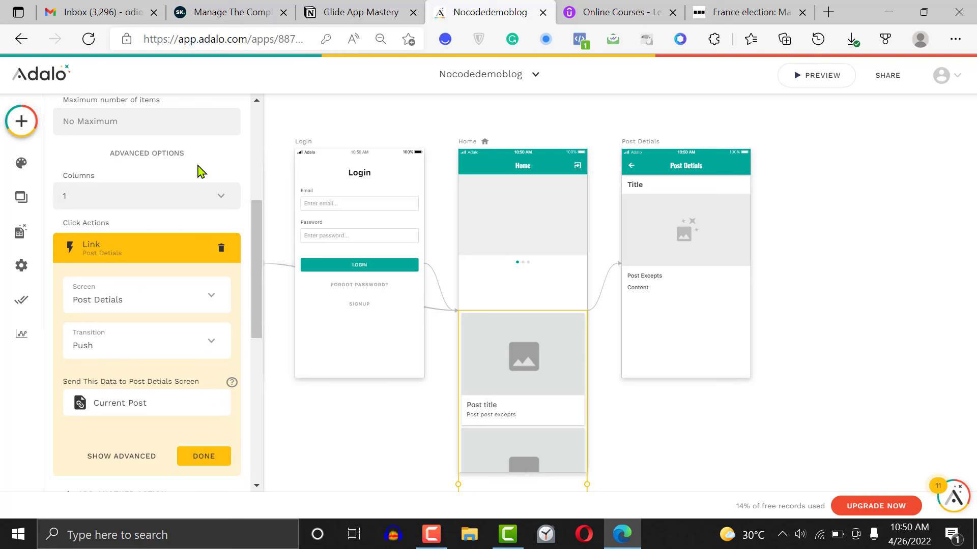
{"action": "left_click", "coordinate": [162, 152]}
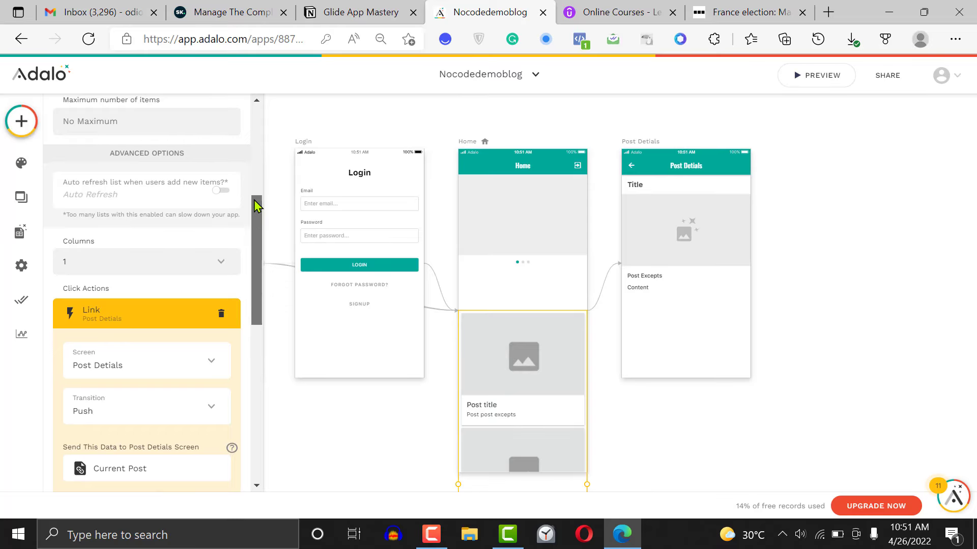
{"action": "scroll", "coordinate": [256, 198], "scroll_direction": "up", "scroll_amount": 3}
{"action": "scroll", "coordinate": [259, 191], "scroll_direction": "down", "scroll_amount": 1}
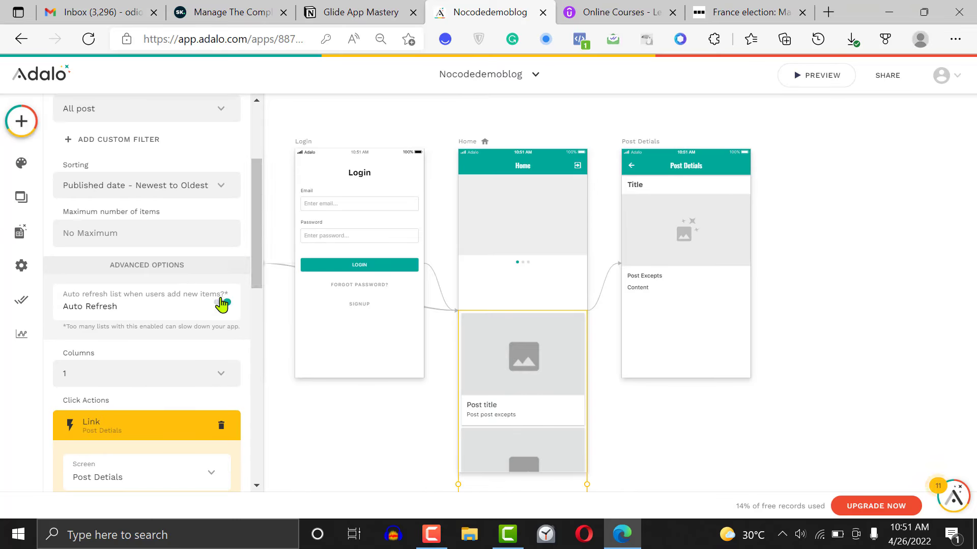
{"action": "left_click_drag", "start_coordinate": [258, 255], "coordinate": [255, 443]}
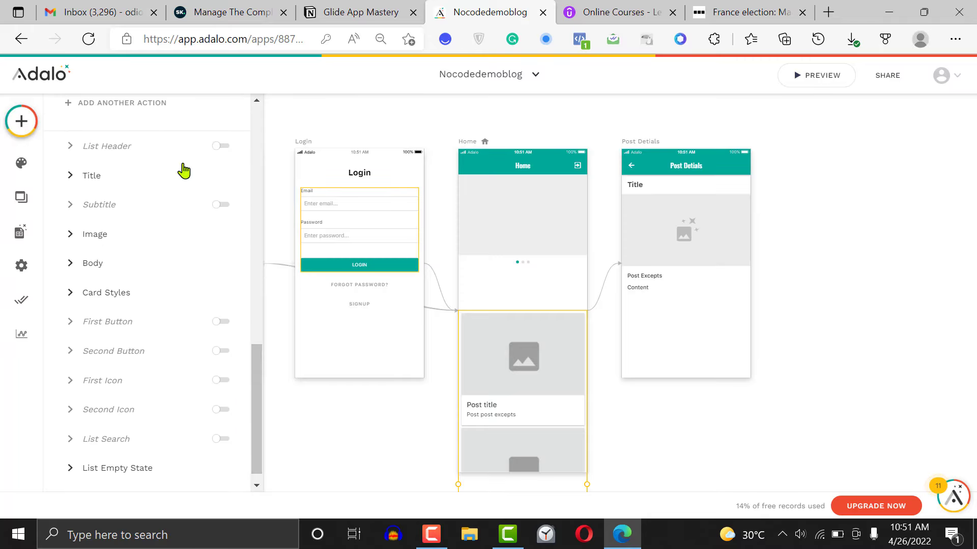
Add an Avatar List to the Home screen between the image slider and the card list
{"action": "left_click", "coordinate": [20, 122]}
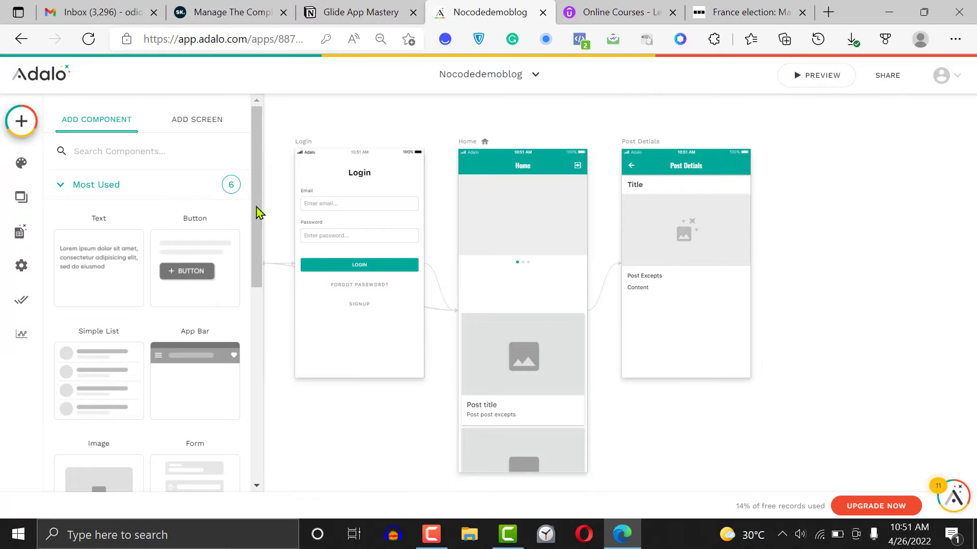
{"action": "left_click_drag", "start_coordinate": [257, 211], "coordinate": [257, 371]}
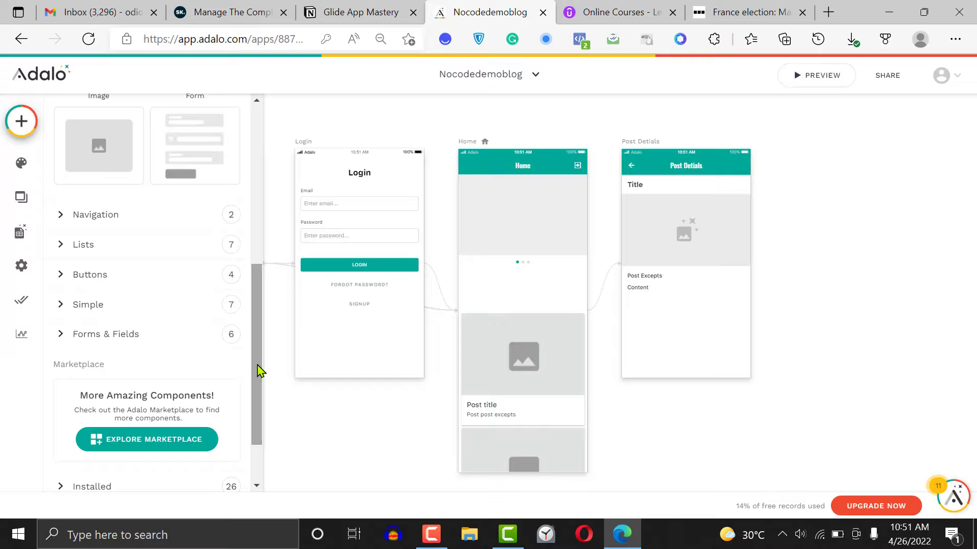
{"action": "left_click", "coordinate": [192, 250]}
{"action": "left_click_drag", "start_coordinate": [257, 284], "coordinate": [262, 348]}
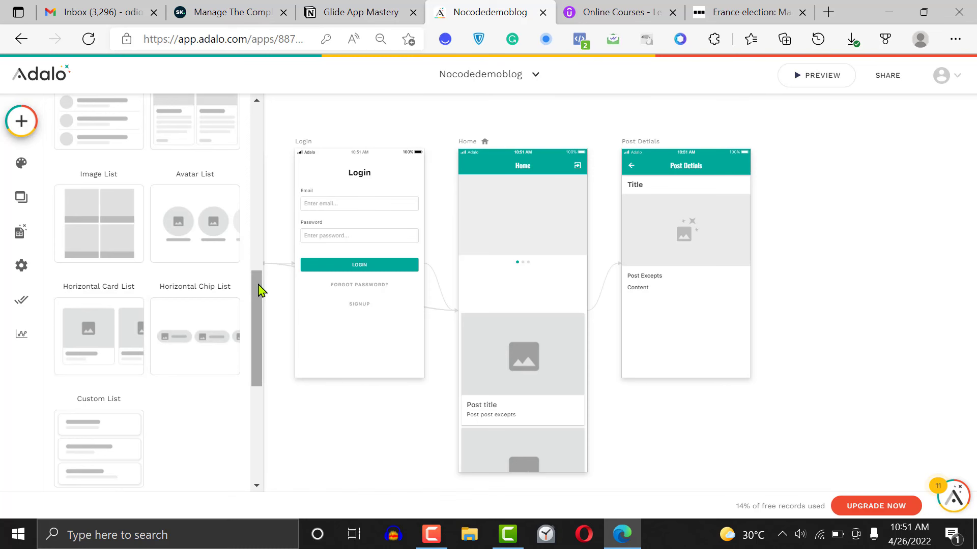
{"action": "mouse_move", "coordinate": [260, 287]}
{"action": "left_mouse_down"}
{"action": "mouse_move", "coordinate": [264, 266]}
{"action": "mouse_move", "coordinate": [262, 301]}
{"action": "left_mouse_up"}
{"action": "left_click_drag", "start_coordinate": [195, 298], "coordinate": [527, 291]}
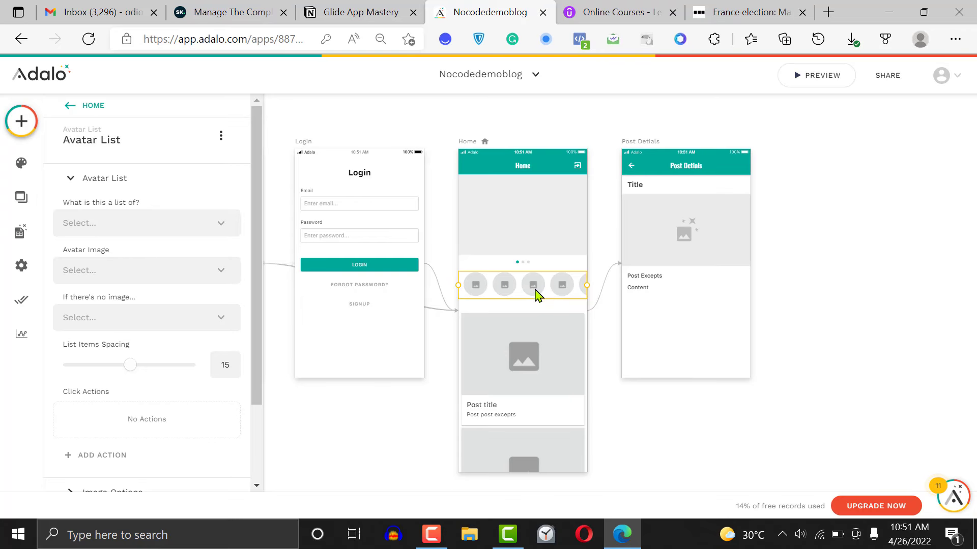
Set the avatar list's data source to the Categories collection
{"action": "left_click", "coordinate": [142, 228]}
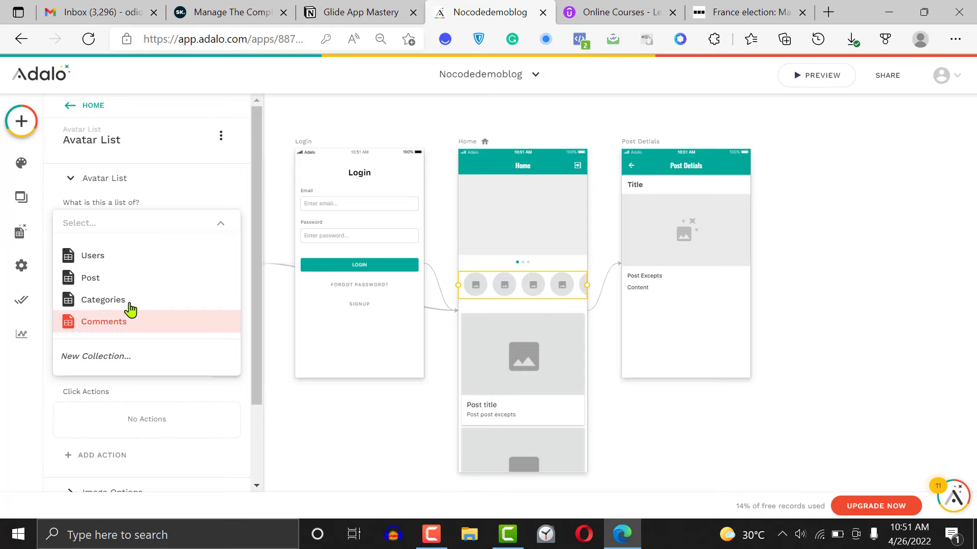
{"action": "left_click", "coordinate": [104, 301]}
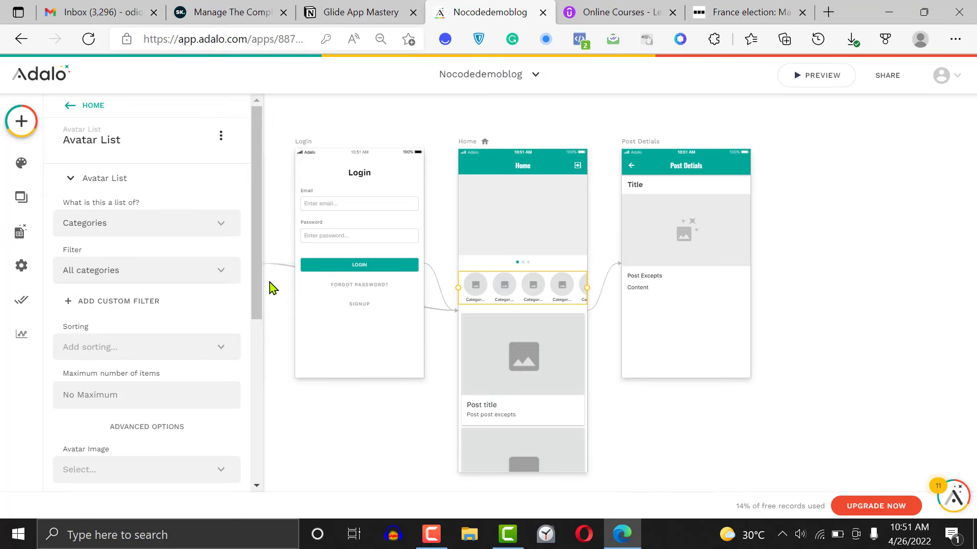
{"action": "left_click_drag", "start_coordinate": [257, 295], "coordinate": [258, 421]}
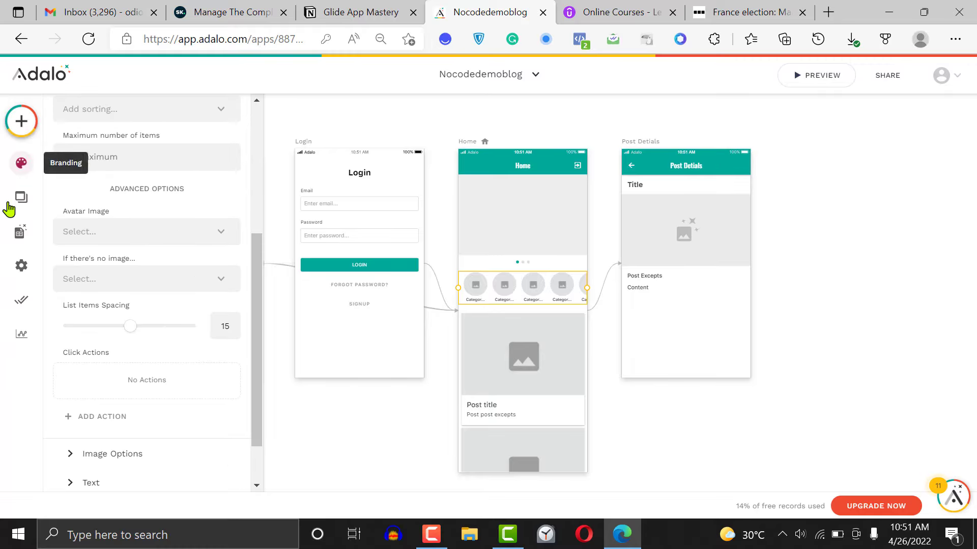
Examine the records of the Post and Categories collections in the database to check which fields they contain
{"action": "left_click", "coordinate": [15, 239]}
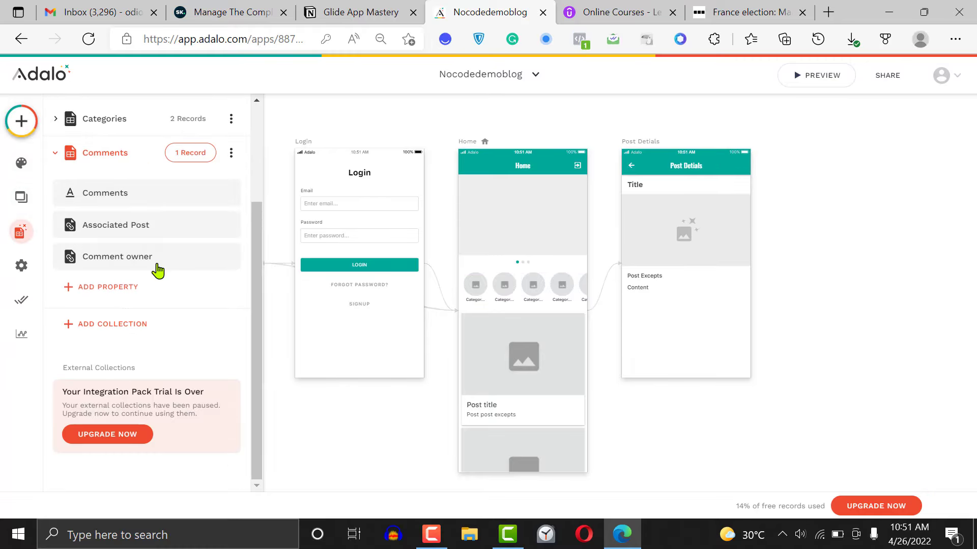
{"action": "left_click", "coordinate": [184, 130]}
{"action": "left_click", "coordinate": [180, 123]}
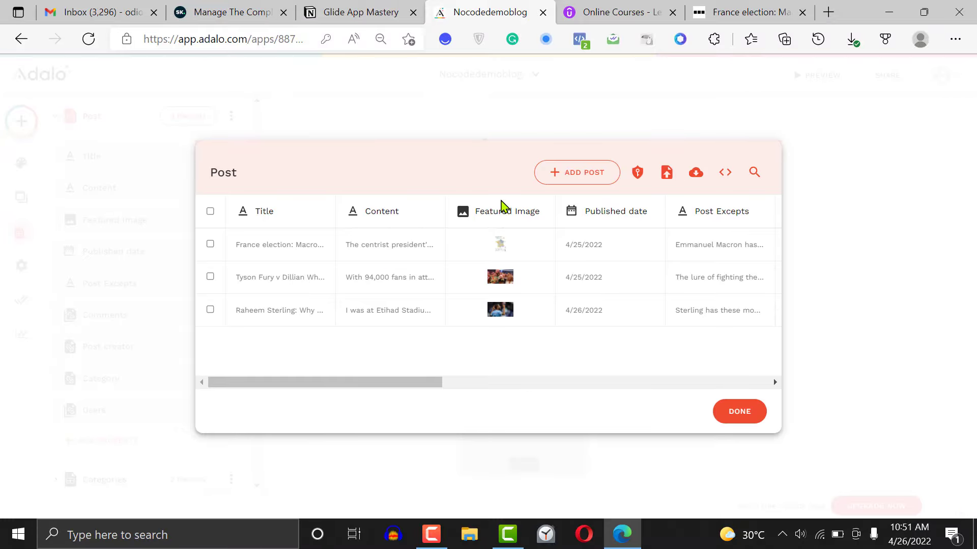
{"action": "left_click", "coordinate": [737, 413]}
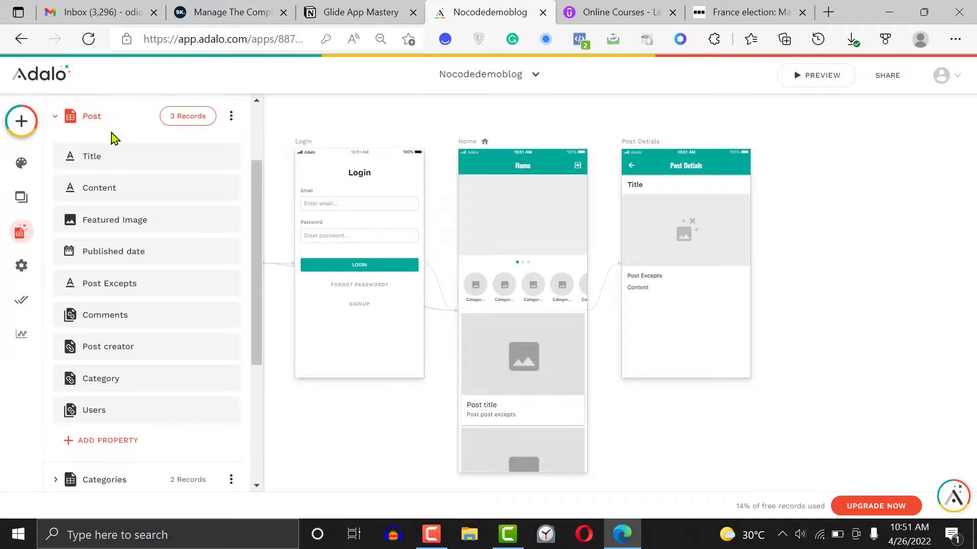
{"action": "left_click", "coordinate": [108, 126]}
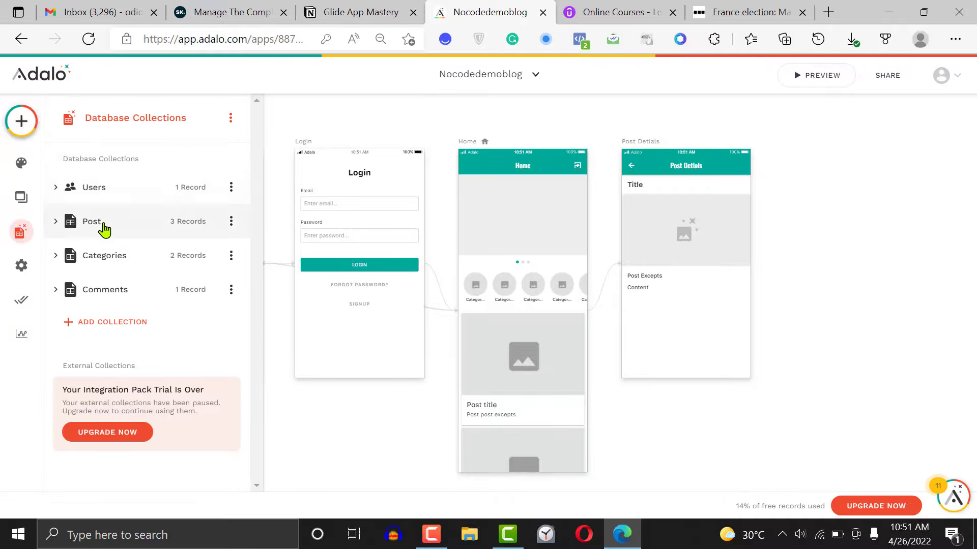
{"action": "left_click", "coordinate": [109, 260]}
{"action": "left_click", "coordinate": [188, 254]}
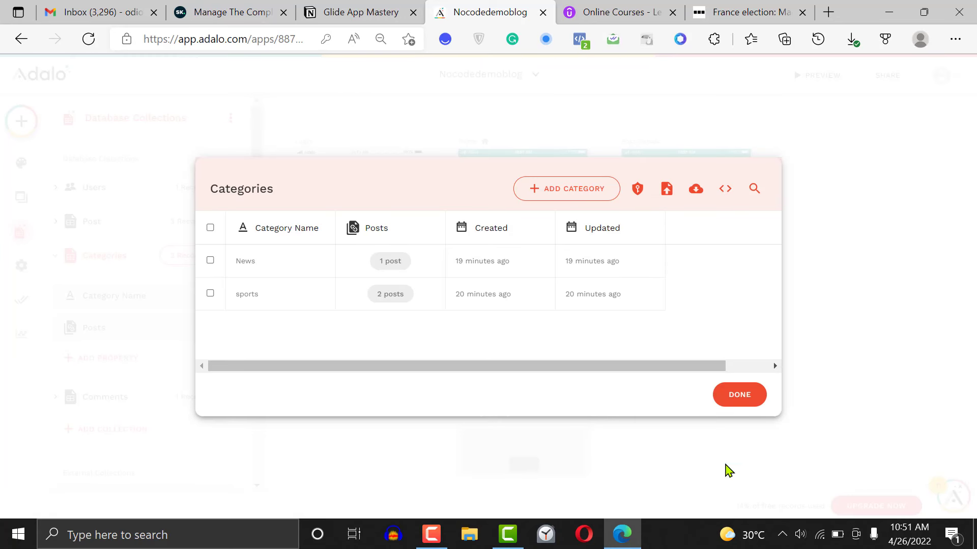
{"action": "left_click", "coordinate": [739, 395]}
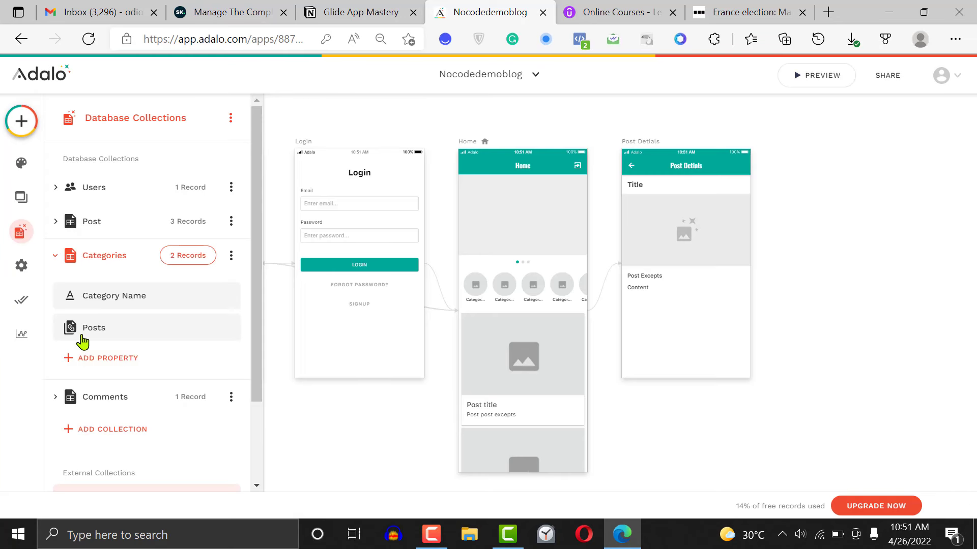
Add an image property named Avater to the Categories collection
{"action": "left_click", "coordinate": [102, 359]}
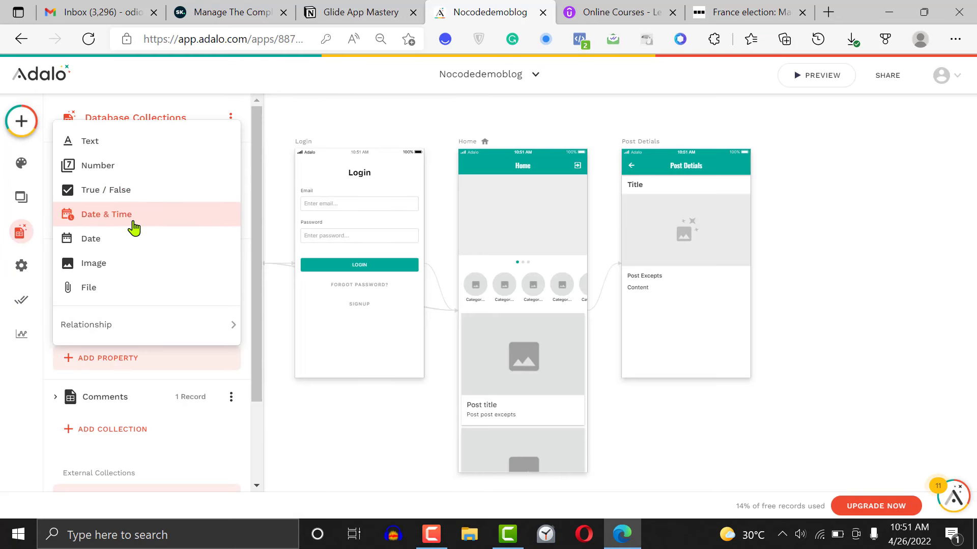
{"action": "left_click", "coordinate": [123, 273]}
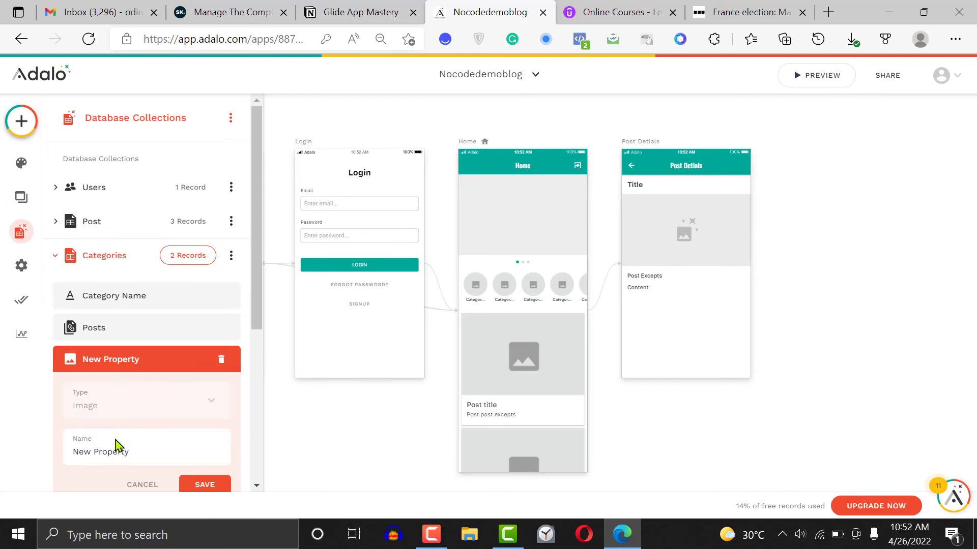
{"action": "double_click", "coordinate": [115, 438]}
{"action": "type", "text": "Avater"}
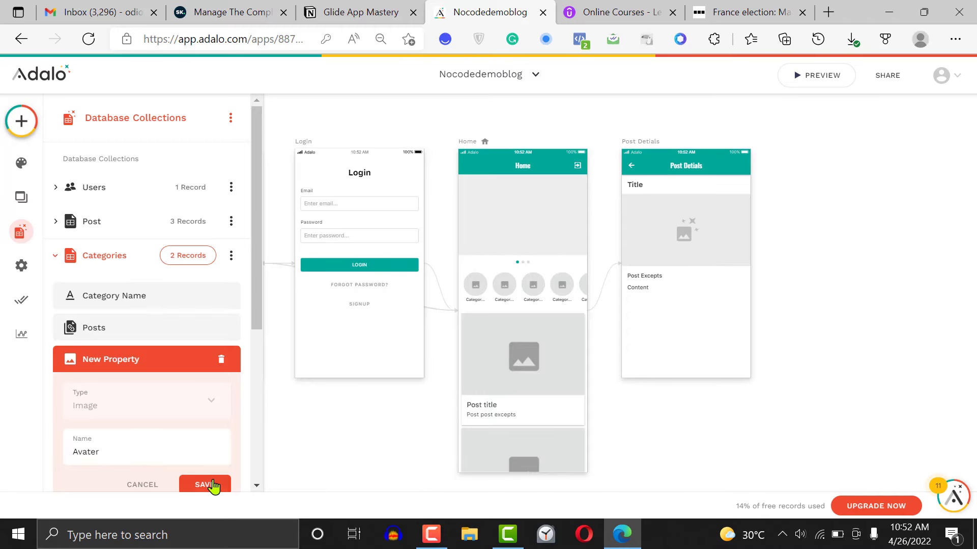
{"action": "left_click", "coordinate": [213, 486]}
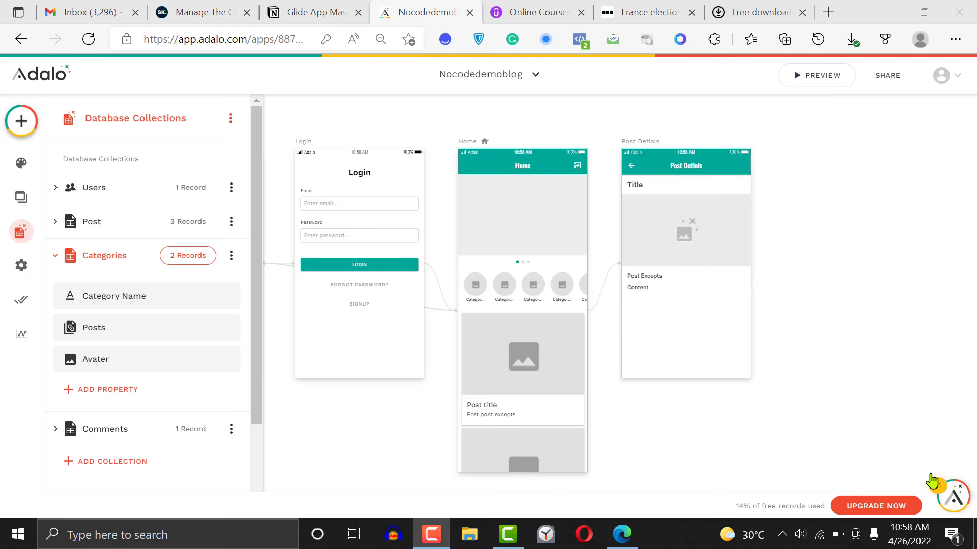
Add a Categories record named Movies, choosing the portrait photo of a woman before a blue wall as its Avater image
{"action": "left_click", "coordinate": [188, 255]}
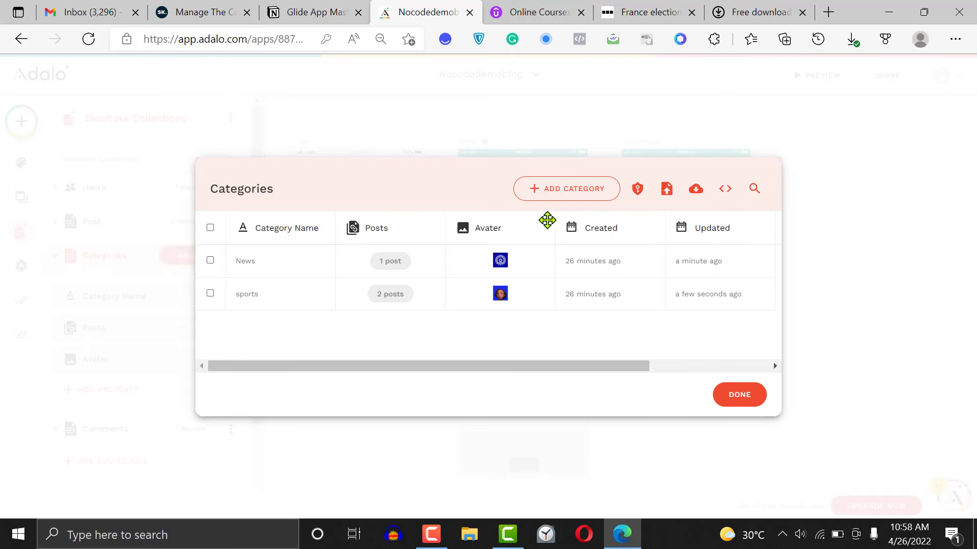
{"action": "left_click", "coordinate": [759, 396]}
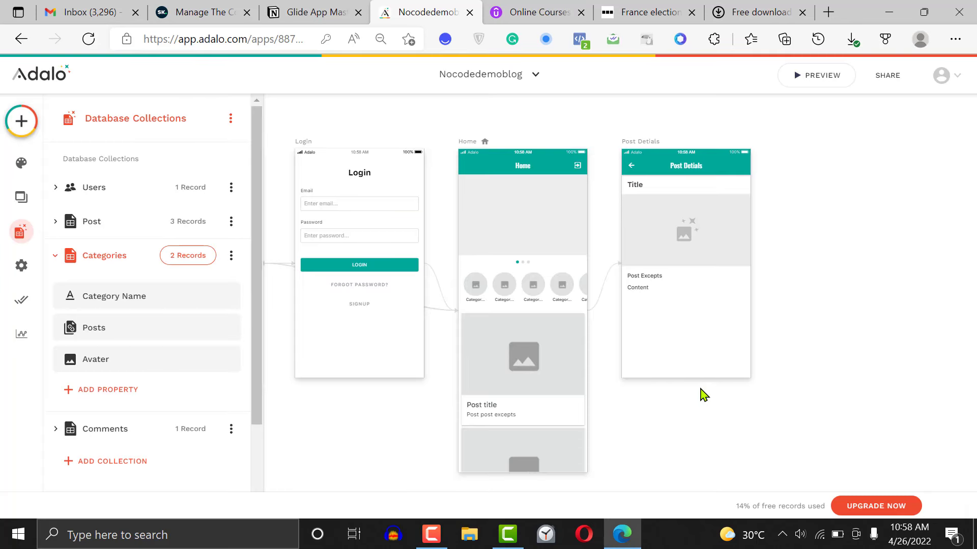
{"action": "left_click", "coordinate": [187, 258]}
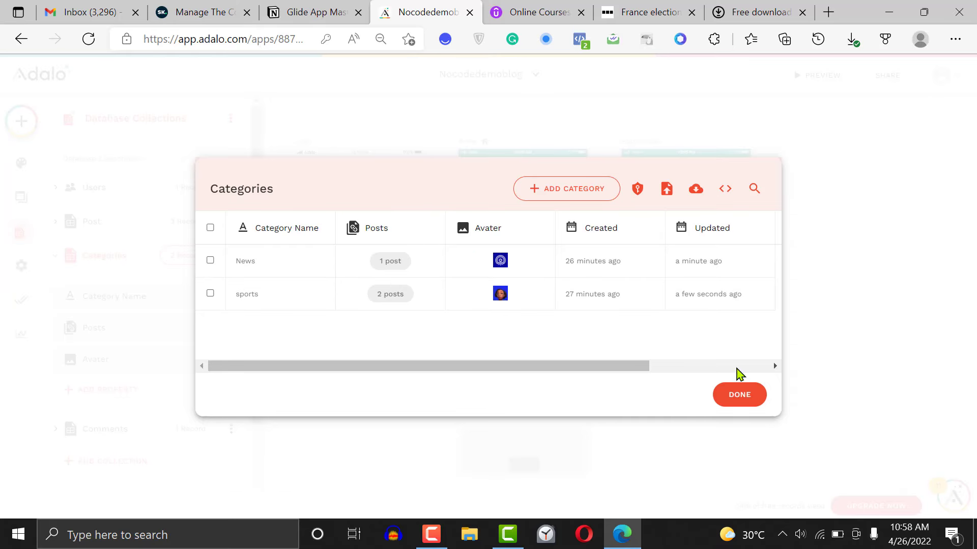
{"action": "left_click", "coordinate": [578, 200]}
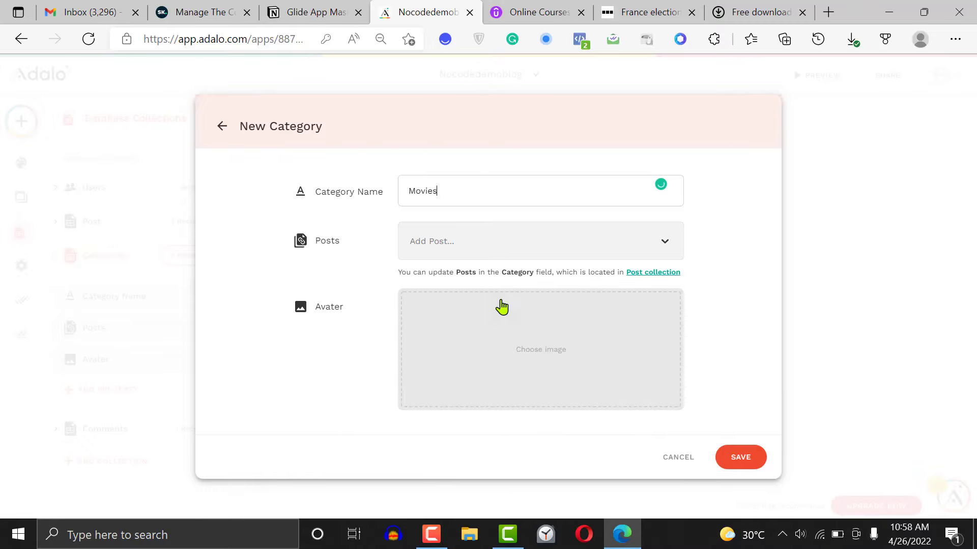
{"action": "left_click", "coordinate": [538, 382]}
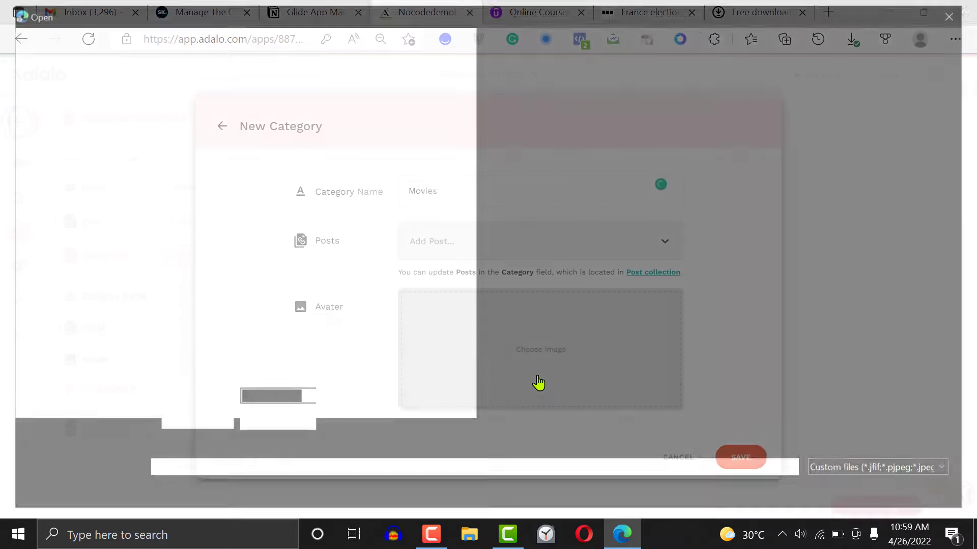
{"action": "scroll", "coordinate": [395, 330], "scroll_direction": "up", "scroll_amount": 10}
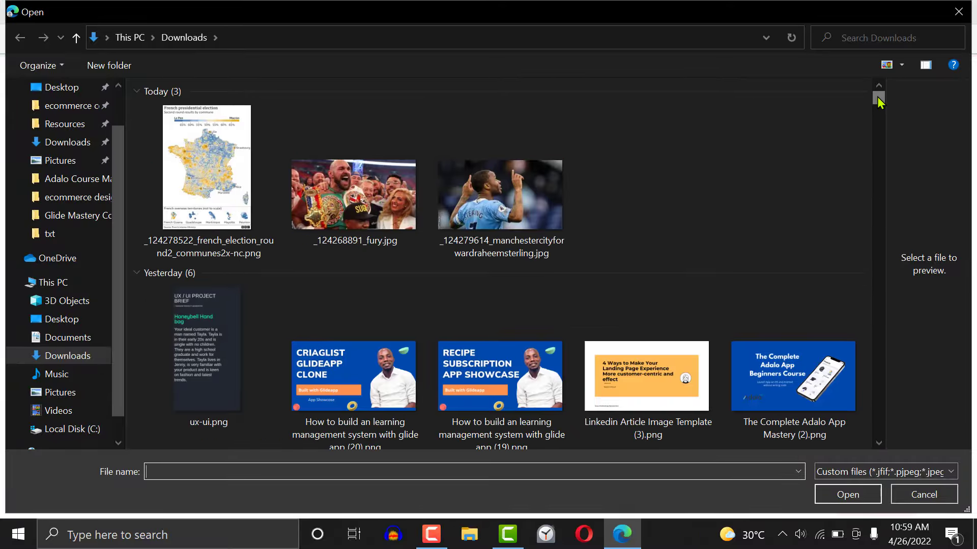
{"action": "left_click_drag", "start_coordinate": [879, 102], "coordinate": [880, 106]}
{"action": "left_click", "coordinate": [518, 146]}
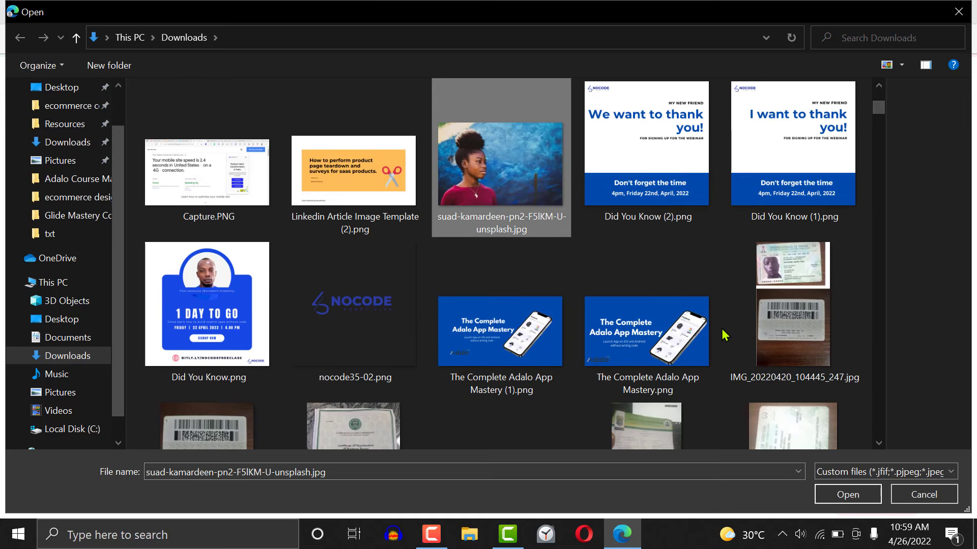
{"action": "left_click", "coordinate": [858, 500]}
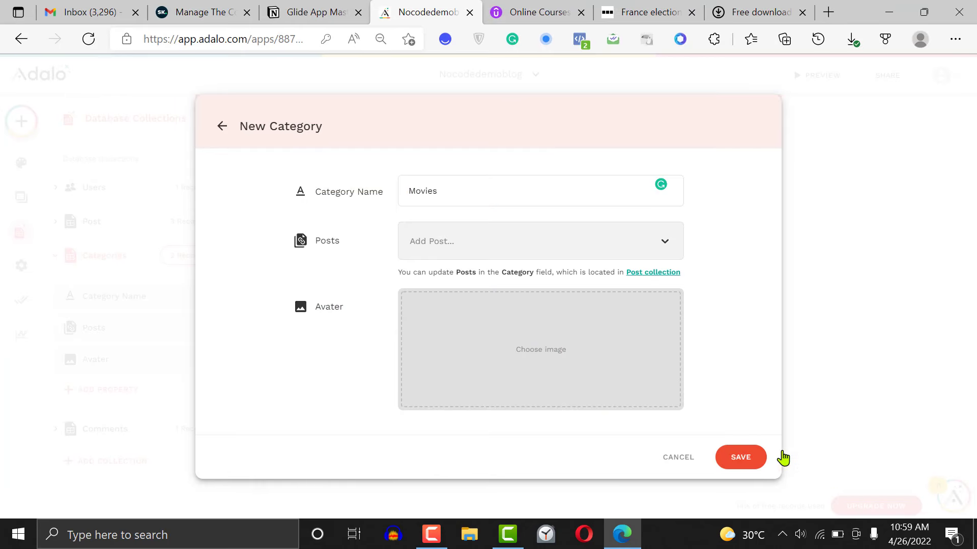
{"action": "left_click", "coordinate": [746, 460]}
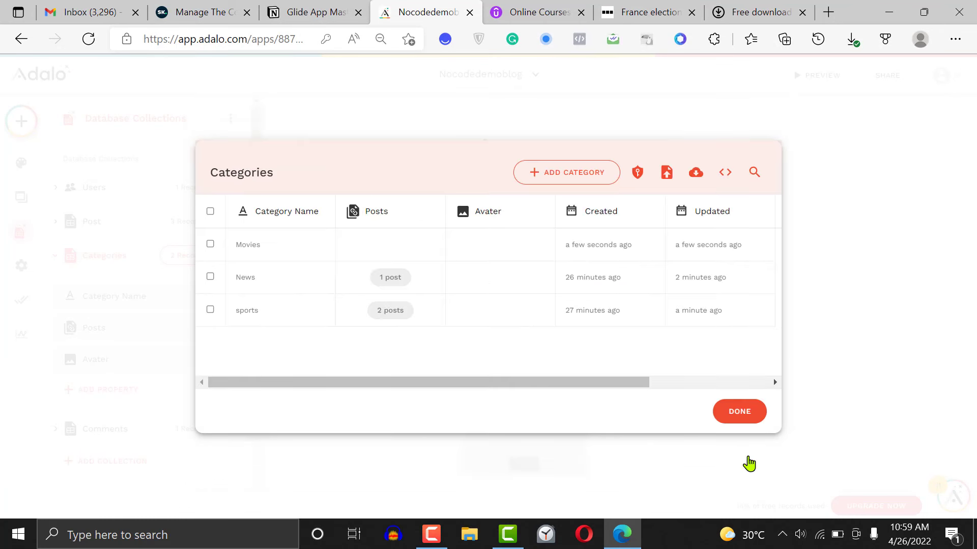
Start a new Categories record named Lifestyle and choose the open recipe book photo from Downloads as its Avater image
{"action": "left_click", "coordinate": [566, 179]}
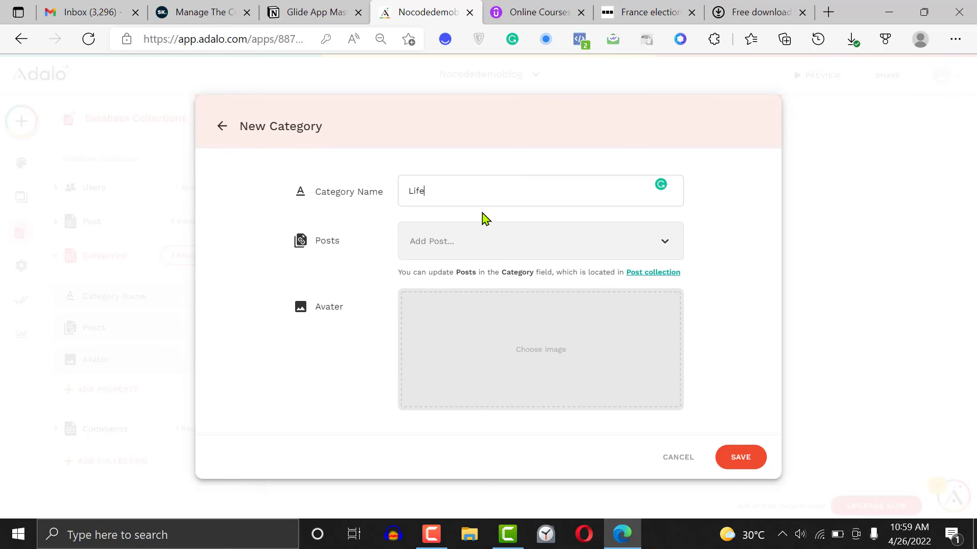
{"action": "type", "text": "Lifestyle"}
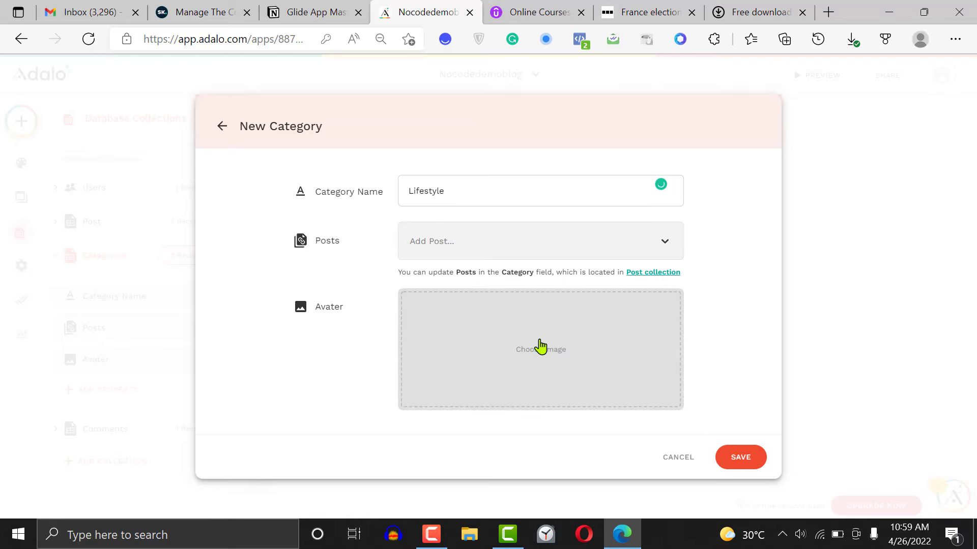
{"action": "left_click", "coordinate": [558, 360]}
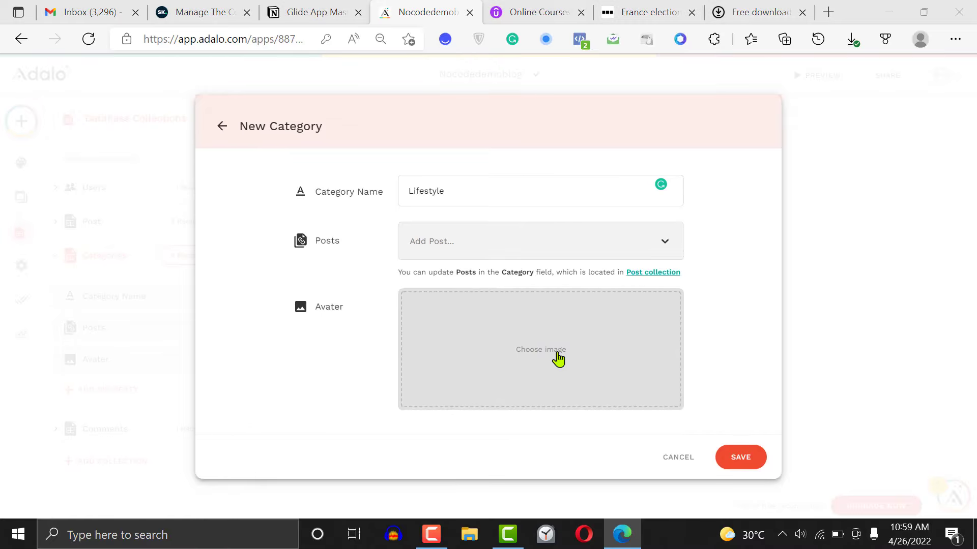
{"action": "scroll", "coordinate": [558, 359], "scroll_direction": "up", "scroll_amount": 10}
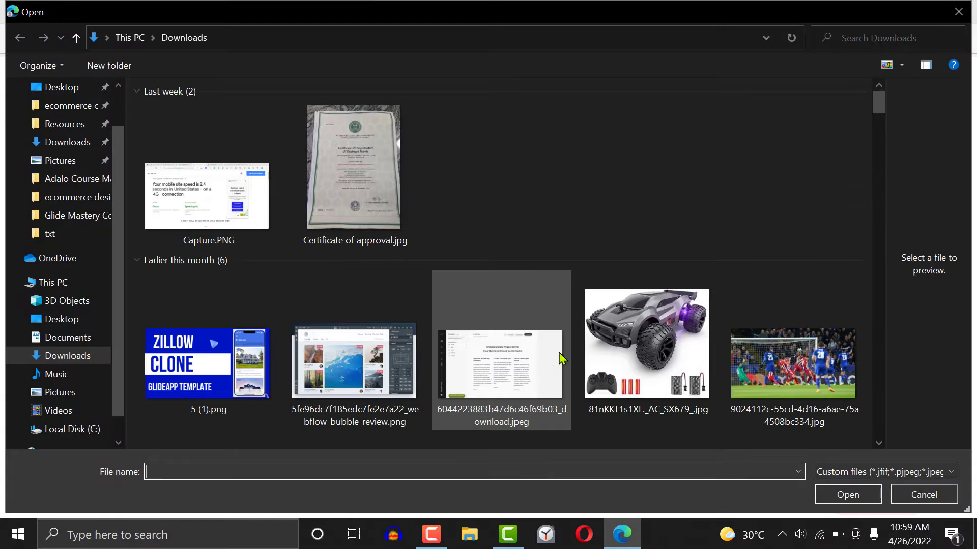
{"action": "scroll", "coordinate": [882, 221], "scroll_direction": "down", "scroll_amount": 3}
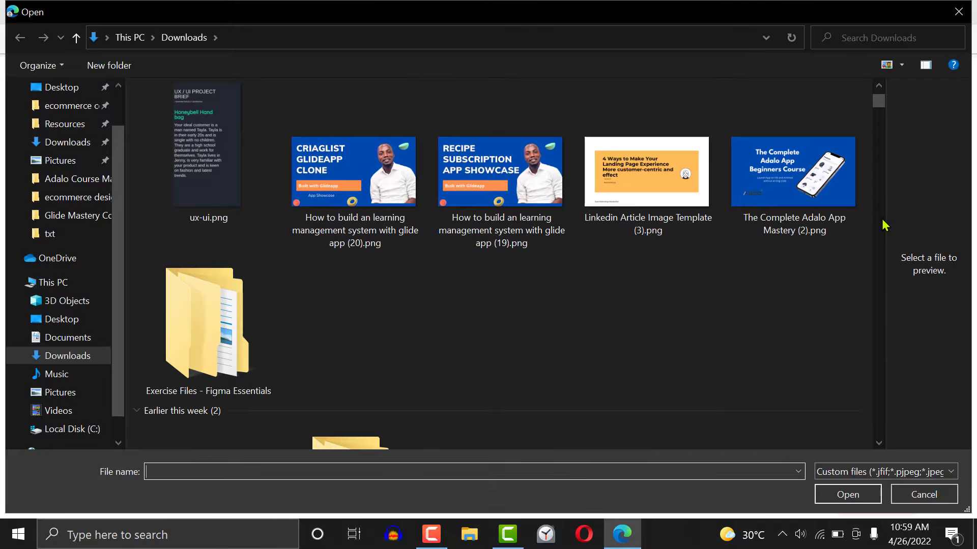
{"action": "scroll", "coordinate": [878, 230], "scroll_direction": "down", "scroll_amount": 6}
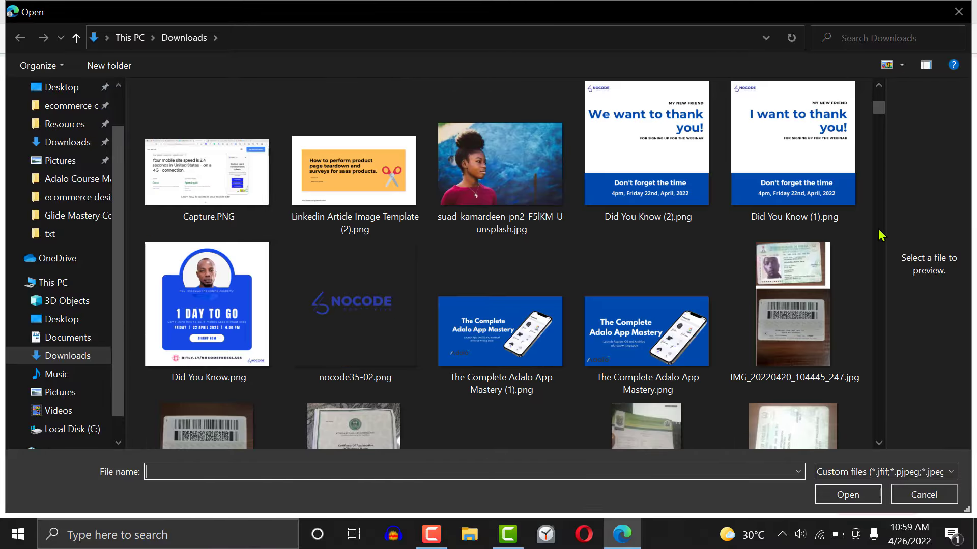
{"action": "scroll", "coordinate": [878, 229], "scroll_direction": "down", "scroll_amount": 10}
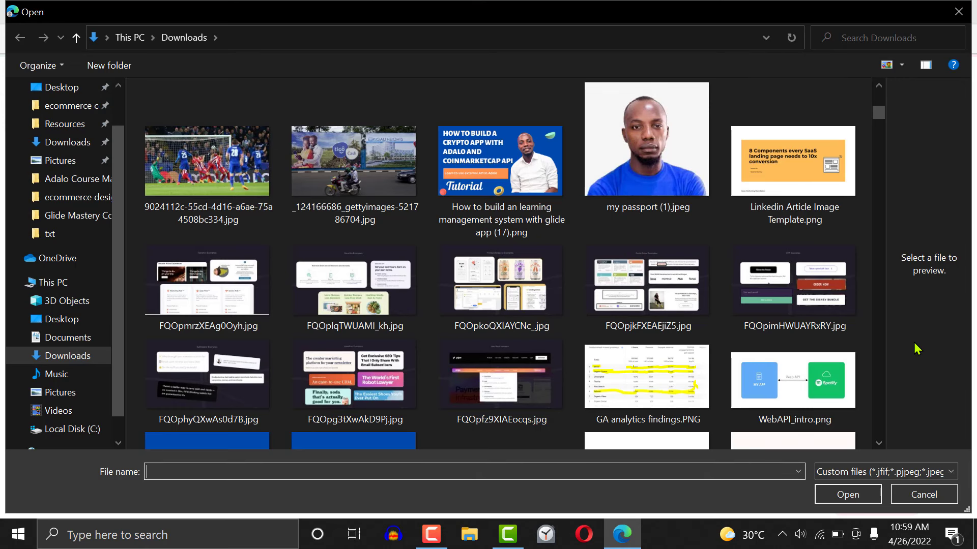
{"action": "scroll", "coordinate": [882, 354], "scroll_direction": "down", "scroll_amount": 5}
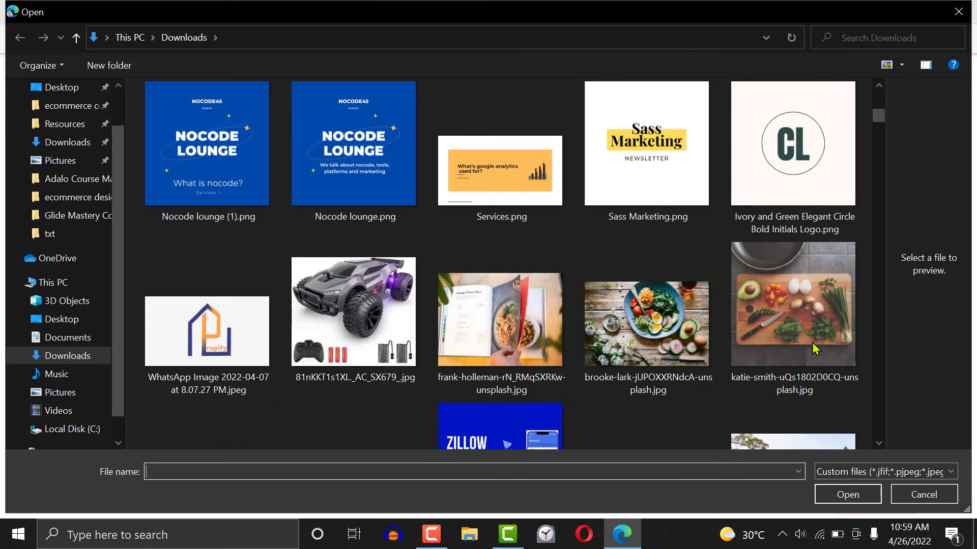
{"action": "left_click", "coordinate": [460, 326]}
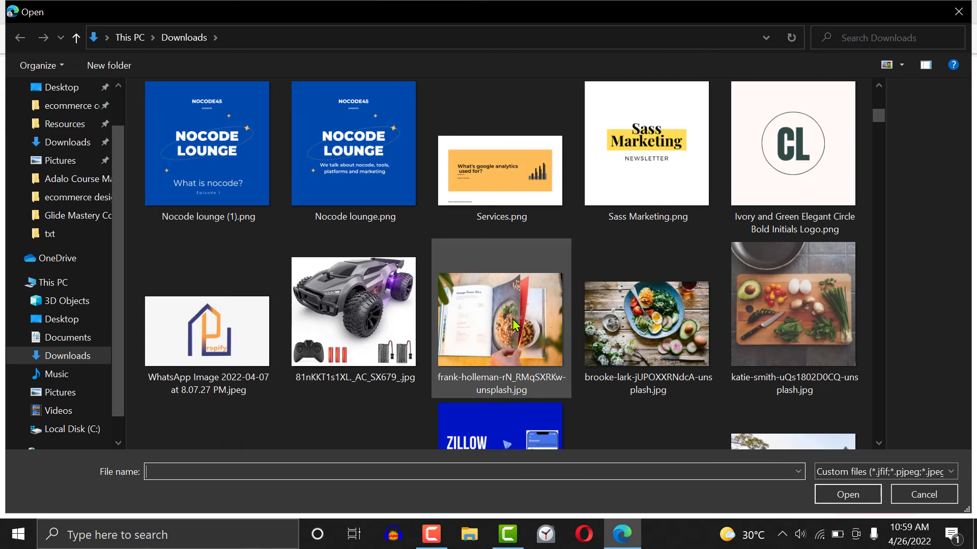
{"action": "left_click", "coordinate": [859, 501]}
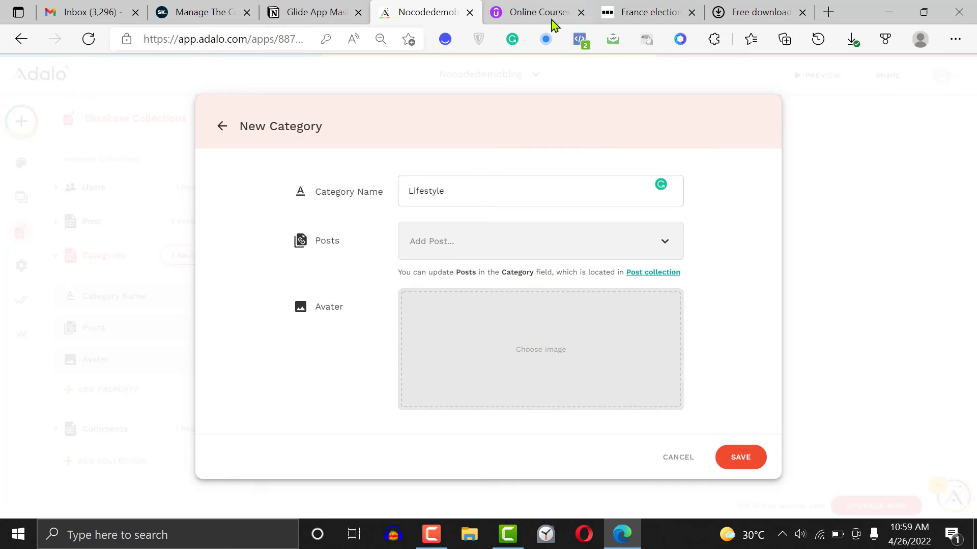
Change the new category's name to Food, save the record and close the Categories records
{"action": "type", "text": "Food"}
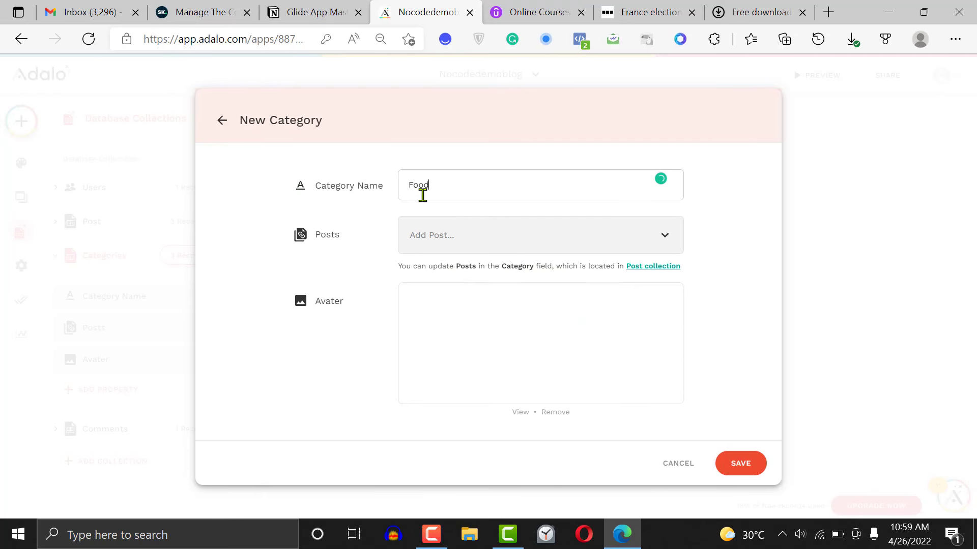
{"action": "left_click", "coordinate": [744, 472]}
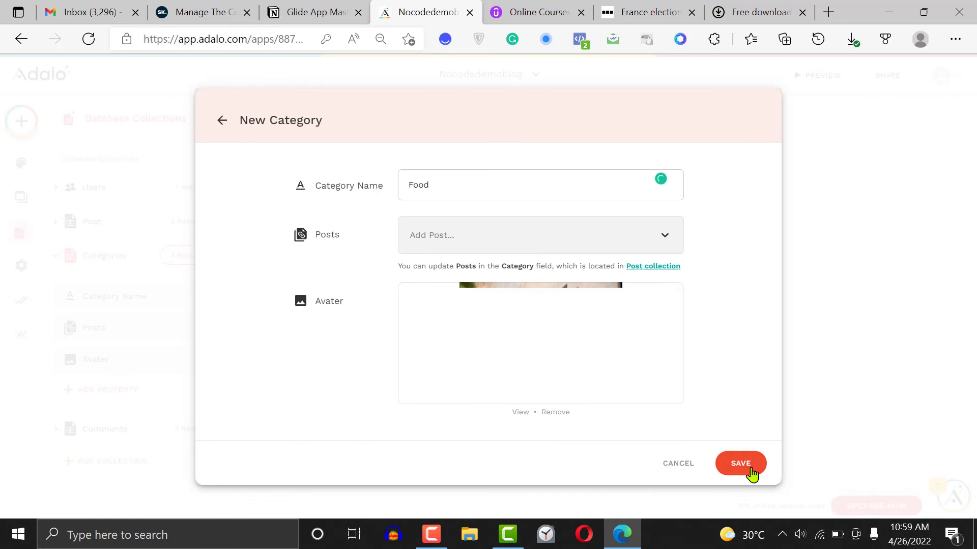
{"action": "left_click", "coordinate": [752, 473]}
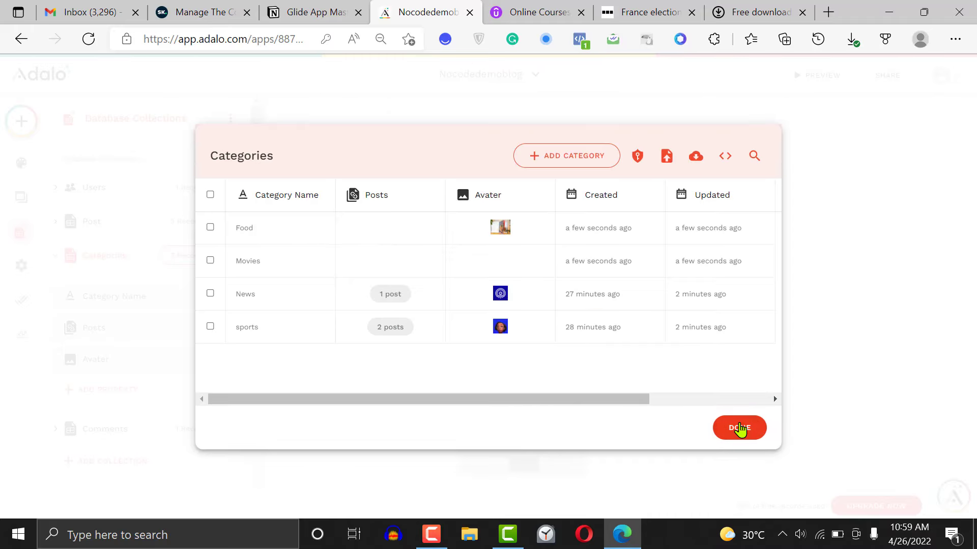
{"action": "left_click", "coordinate": [740, 429]}
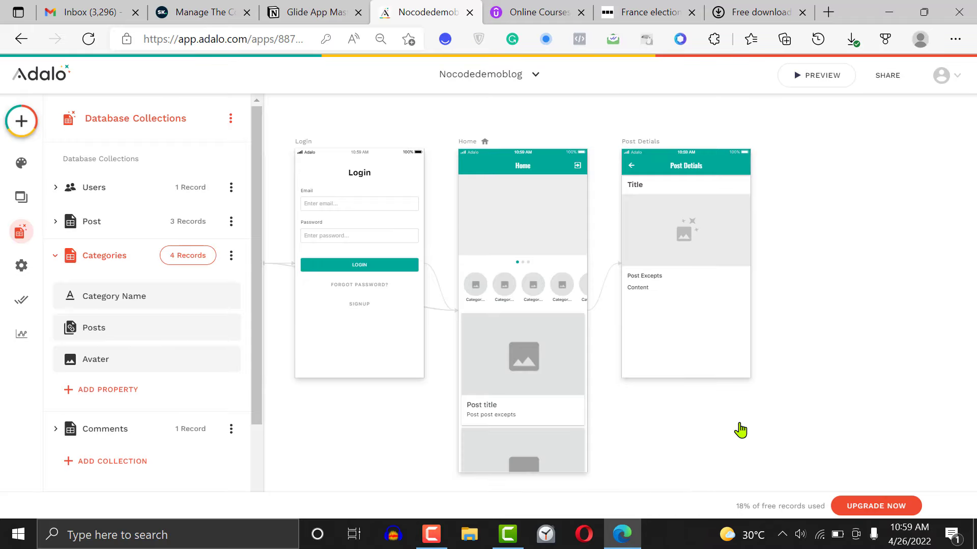
Set the Home screen avatar list's Avatar Image to the database field Current Category > Avater
{"action": "left_click", "coordinate": [534, 299]}
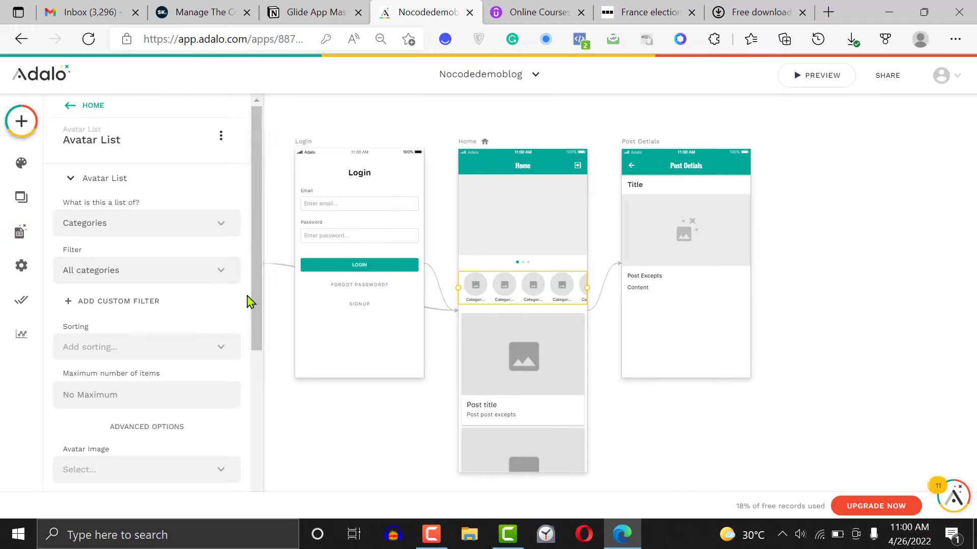
{"action": "left_click_drag", "start_coordinate": [256, 301], "coordinate": [262, 480]}
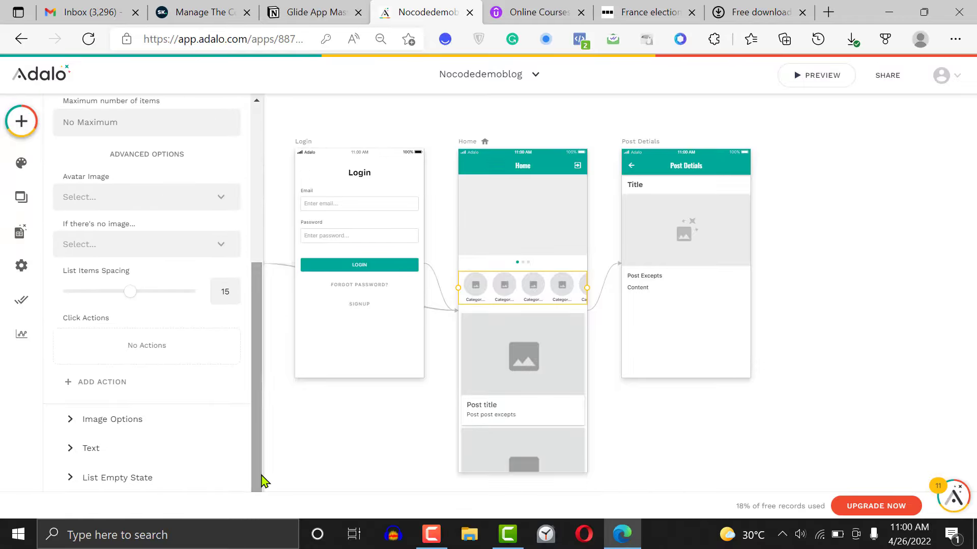
{"action": "left_click", "coordinate": [141, 421]}
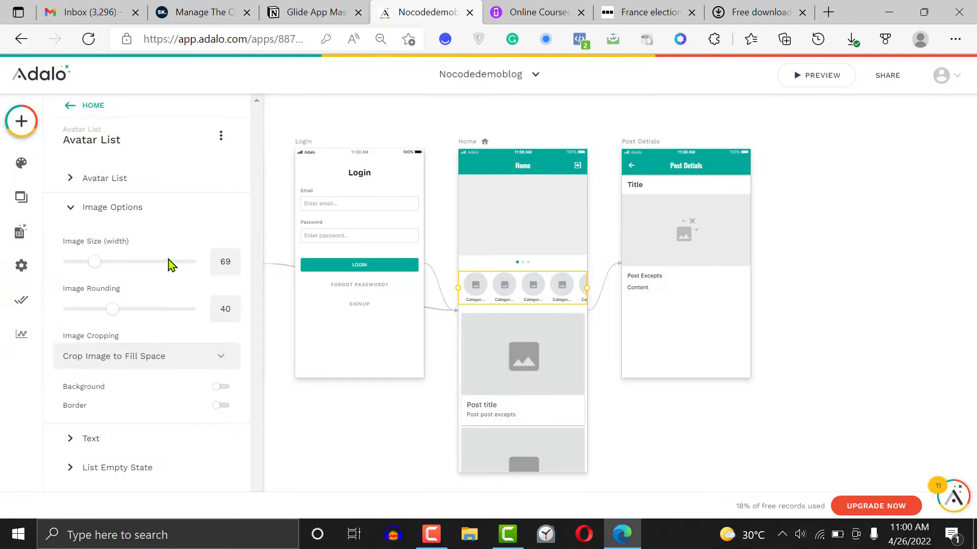
{"action": "left_click", "coordinate": [175, 360]}
{"action": "left_click", "coordinate": [168, 363]}
{"action": "left_click", "coordinate": [149, 189]}
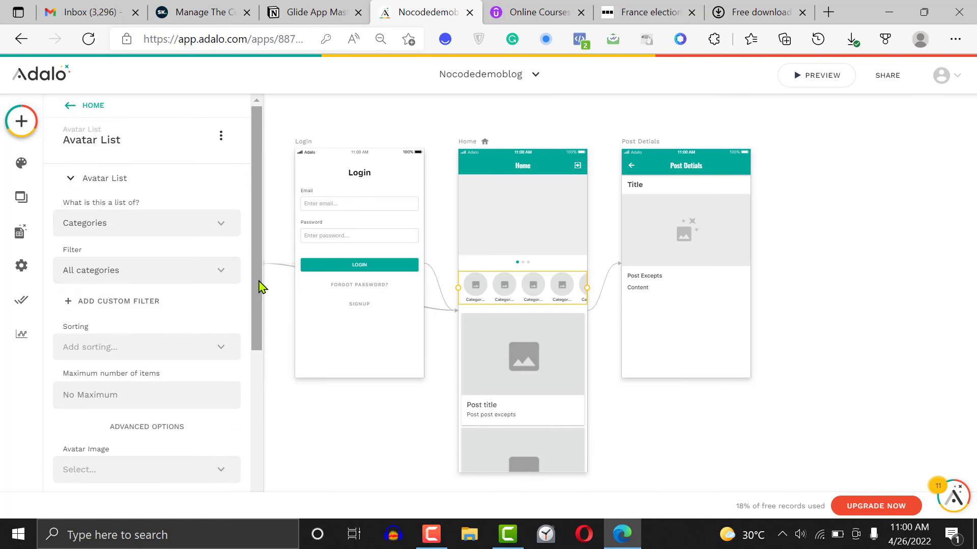
{"action": "left_click_drag", "start_coordinate": [259, 286], "coordinate": [254, 407]}
{"action": "left_click", "coordinate": [179, 259]}
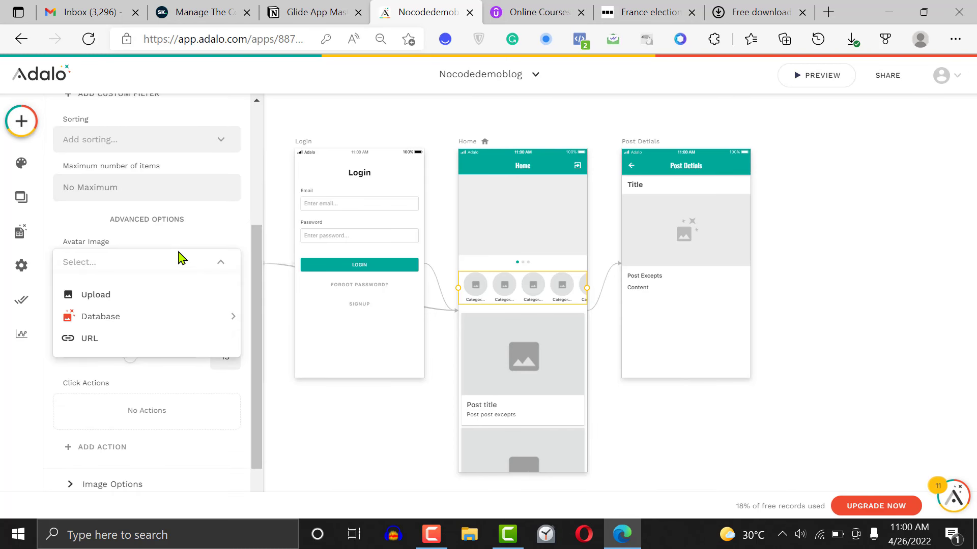
{"action": "mouse_move", "coordinate": [231, 318]}
{"action": "left_click", "coordinate": [262, 339]}
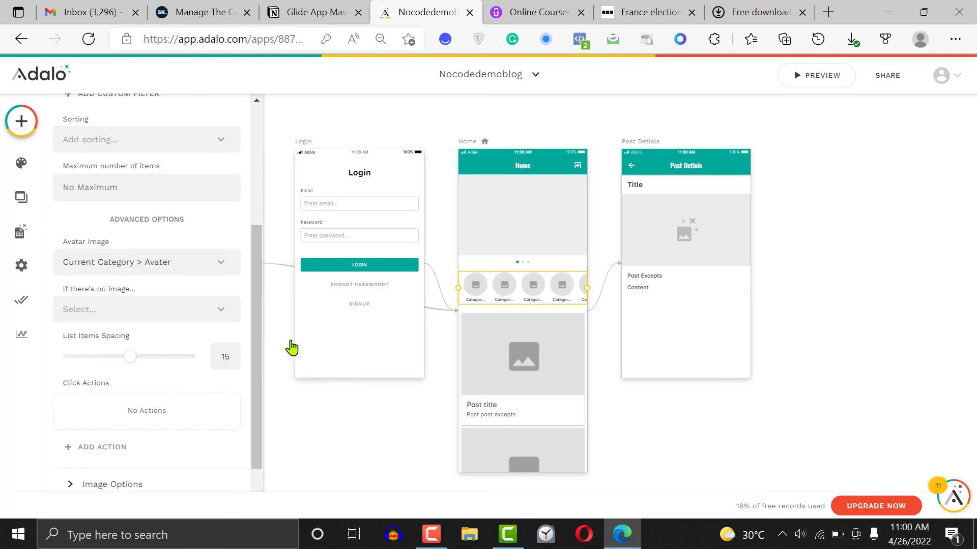
{"action": "left_click", "coordinate": [181, 315]}
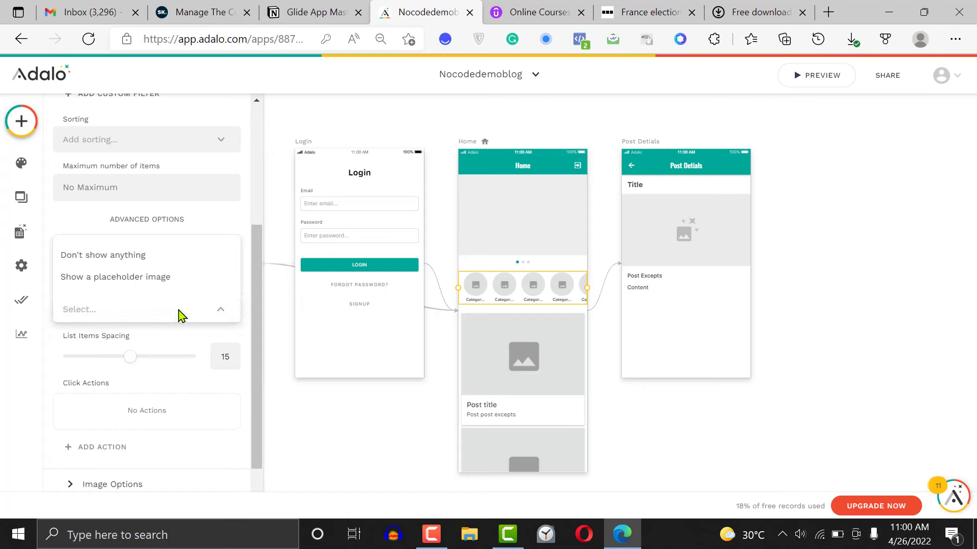
{"action": "left_click", "coordinate": [181, 315]}
{"action": "left_click", "coordinate": [181, 315]}
{"action": "left_click", "coordinate": [181, 316]}
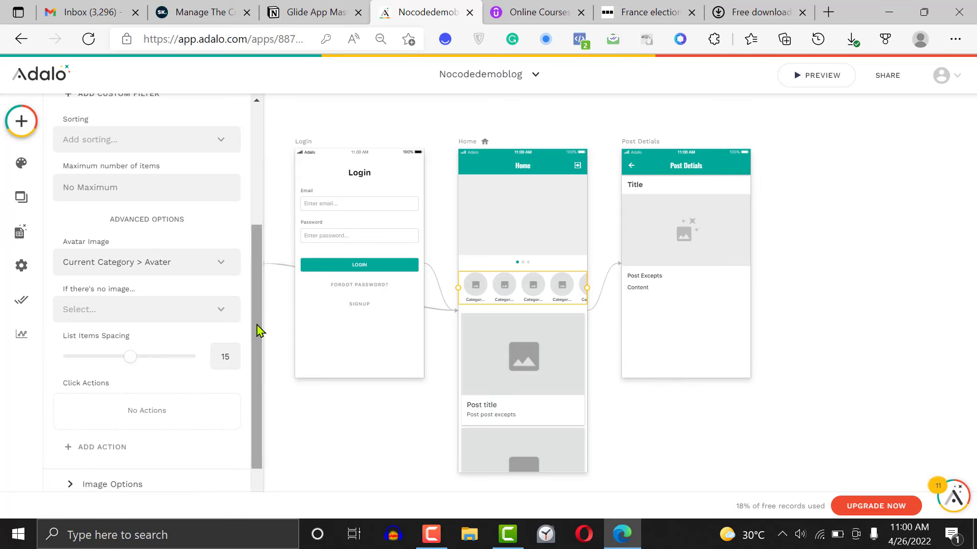
Set the avatar list's image width to 74 and increase its image rounding slightly
{"action": "scroll", "coordinate": [203, 387], "scroll_direction": "down", "scroll_amount": 2}
{"action": "left_click", "coordinate": [131, 421]}
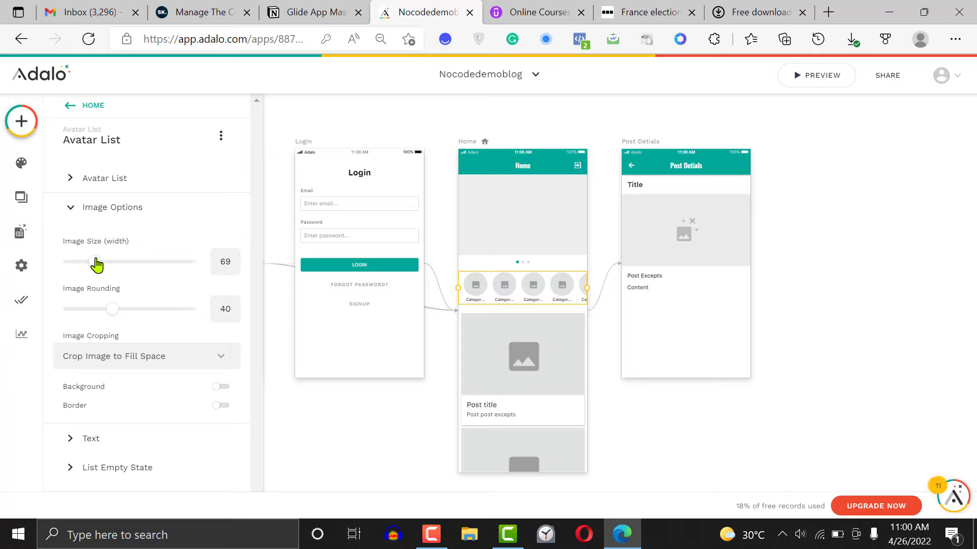
{"action": "left_click_drag", "start_coordinate": [98, 264], "coordinate": [98, 263]}
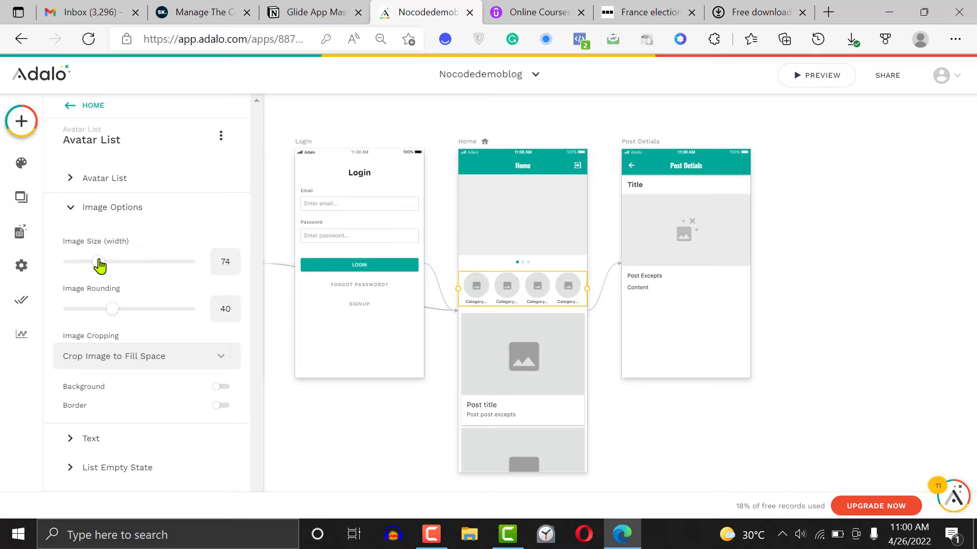
{"action": "left_click_drag", "start_coordinate": [113, 313], "coordinate": [121, 314]}
Set the text position of the avatar list's category name to Bottom
{"action": "left_click", "coordinate": [132, 444]}
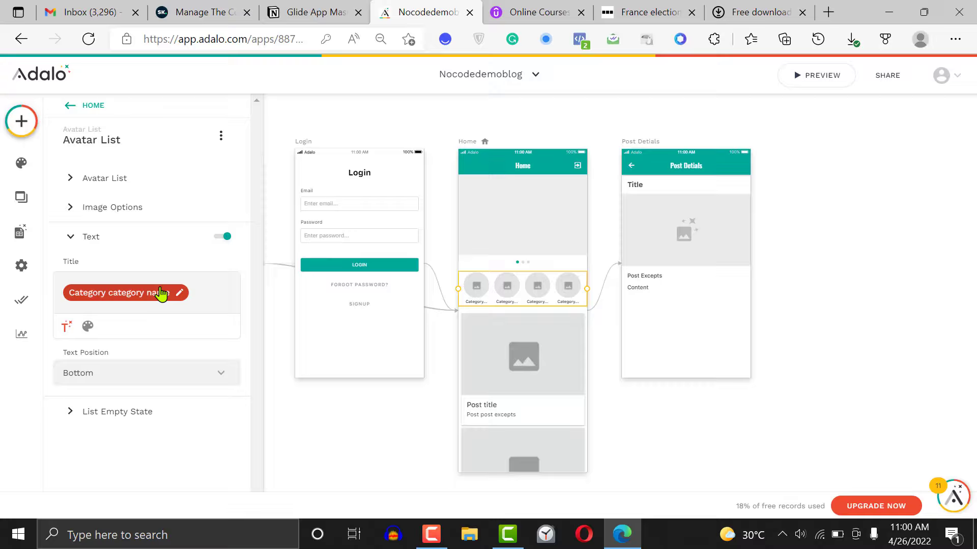
{"action": "left_click", "coordinate": [111, 377]}
{"action": "left_click", "coordinate": [107, 342]}
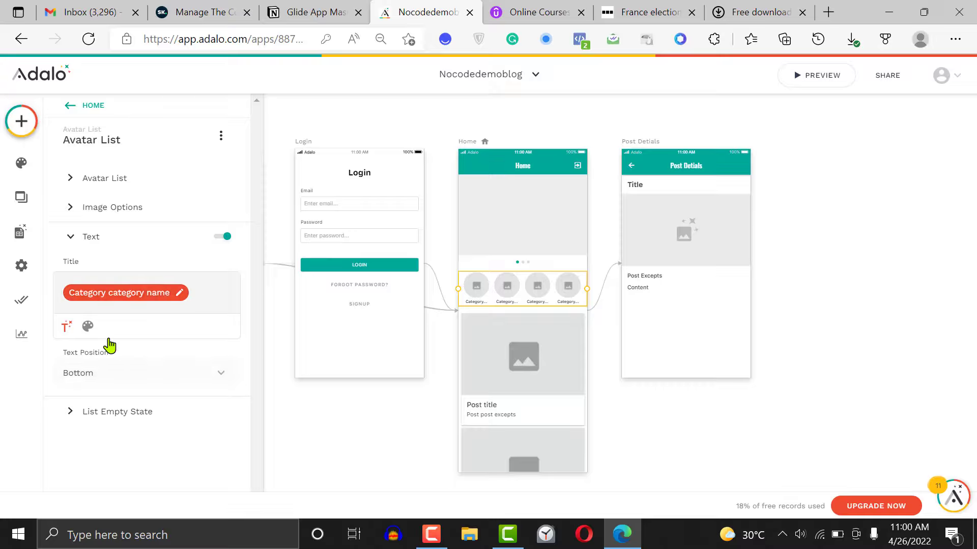
Move the Home screen's post card list down to leave a gap below the category avatar list
{"action": "left_click", "coordinate": [140, 418]}
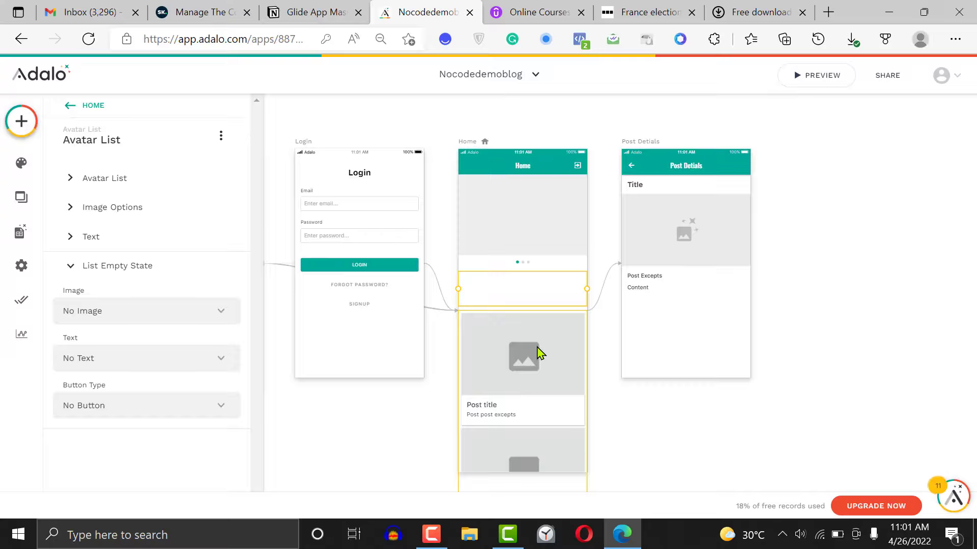
{"action": "left_click", "coordinate": [541, 377]}
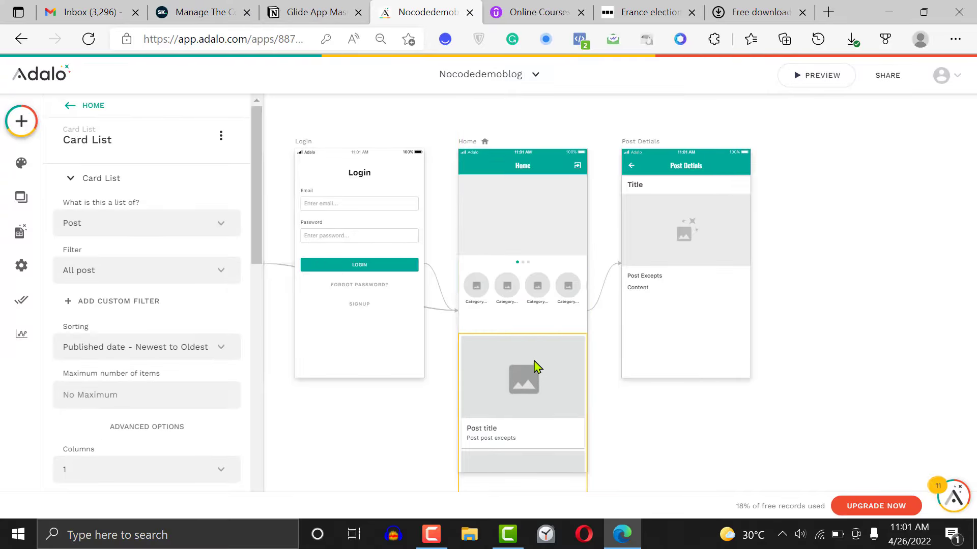
{"action": "left_click_drag", "start_coordinate": [535, 358], "coordinate": [537, 369]}
Add a text component reading "Latest Stories" between the avatar list and the post card list on the Home screen
{"action": "left_click", "coordinate": [21, 121]}
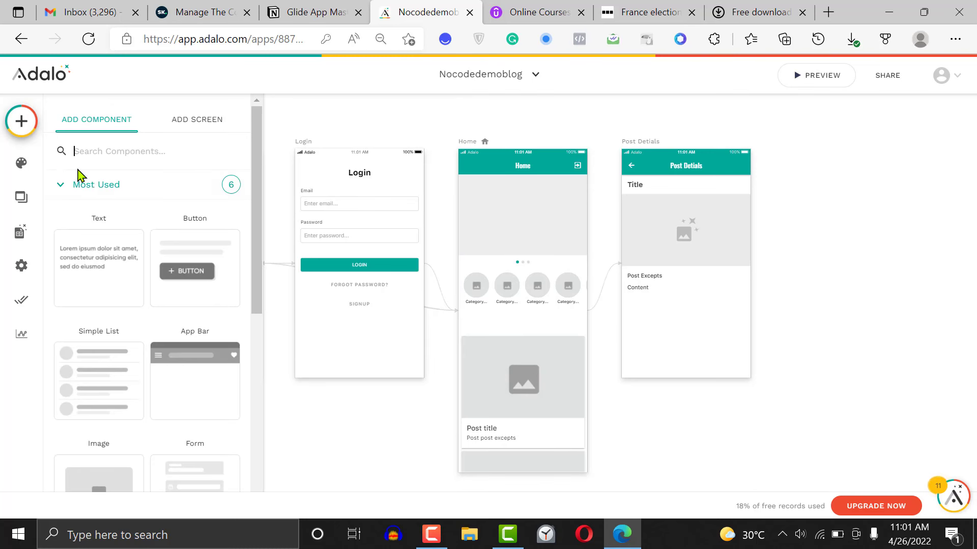
{"action": "left_click_drag", "start_coordinate": [109, 255], "coordinate": [483, 329]}
{"action": "triple_click", "coordinate": [95, 195]}
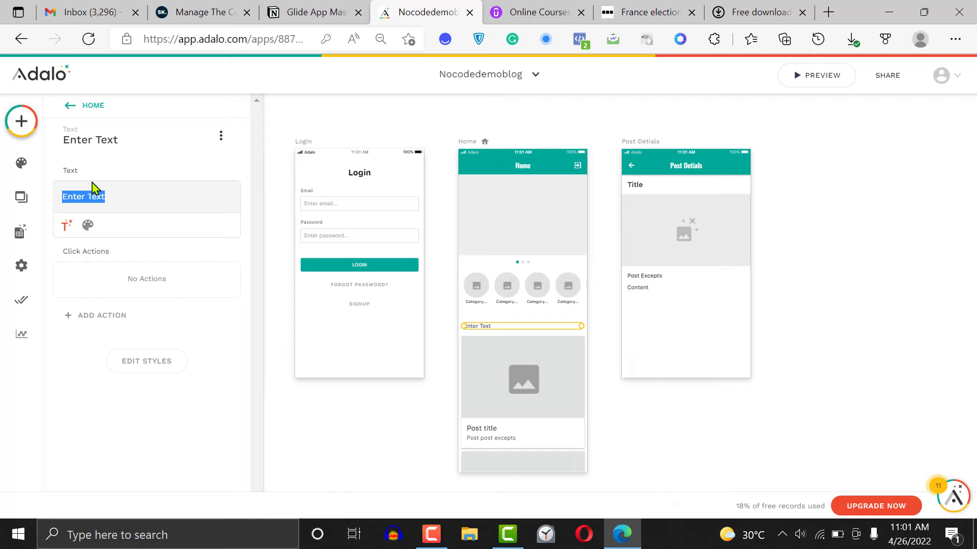
{"action": "left_click", "coordinate": [109, 192]}
{"action": "triple_click", "coordinate": [111, 193]}
{"action": "type", "text": "Latest Stories"}
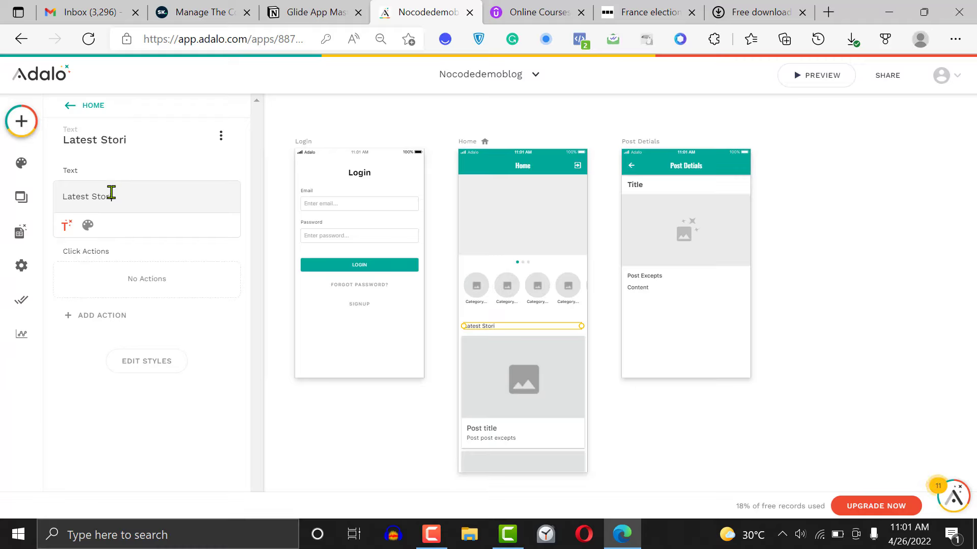
Format the Latest Stories heading as Bold with a font size of 18
{"action": "left_click", "coordinate": [87, 225]}
{"action": "left_click", "coordinate": [165, 233]}
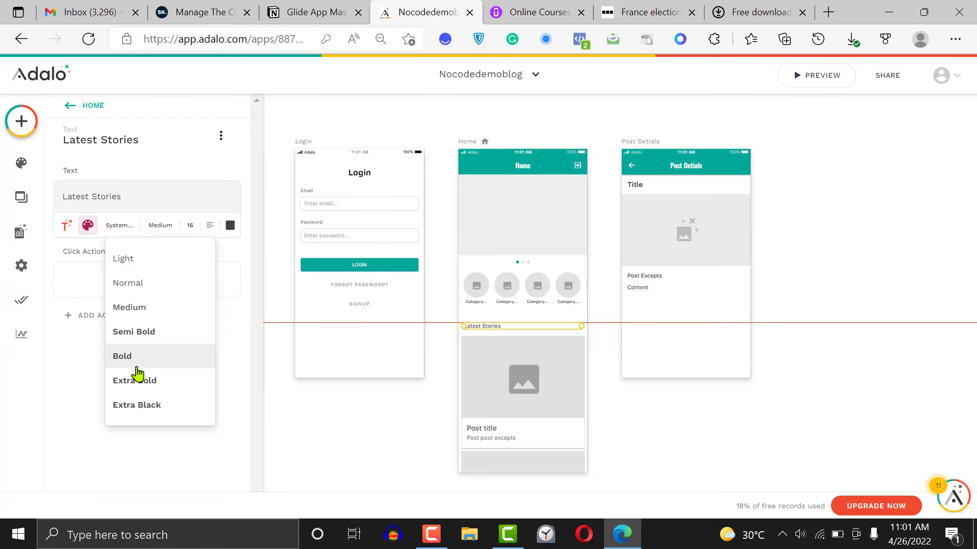
{"action": "left_click", "coordinate": [143, 353]}
{"action": "double_click", "coordinate": [192, 224]}
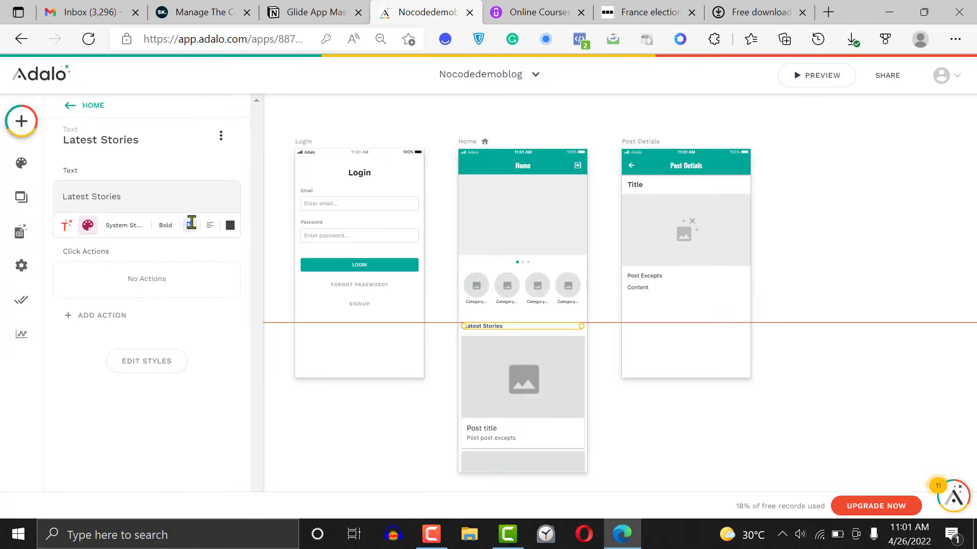
{"action": "key", "text": "BackSpace"}
{"action": "type", "text": "18"}
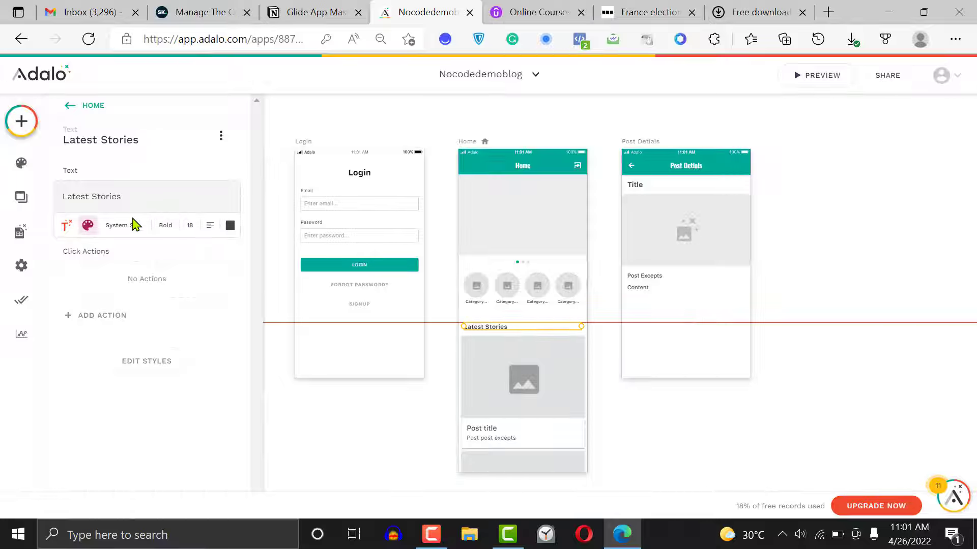
{"action": "left_click", "coordinate": [148, 362]}
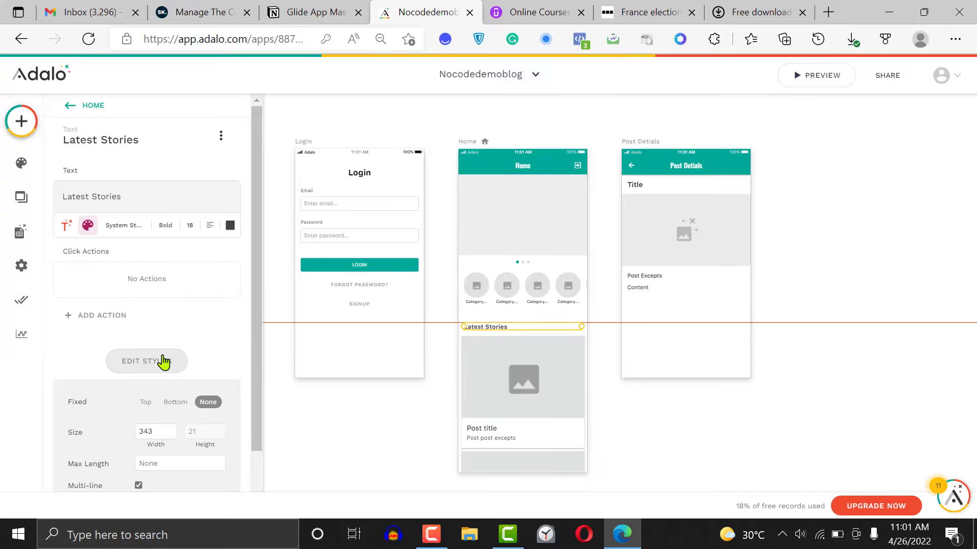
{"action": "left_click_drag", "start_coordinate": [256, 338], "coordinate": [257, 400]}
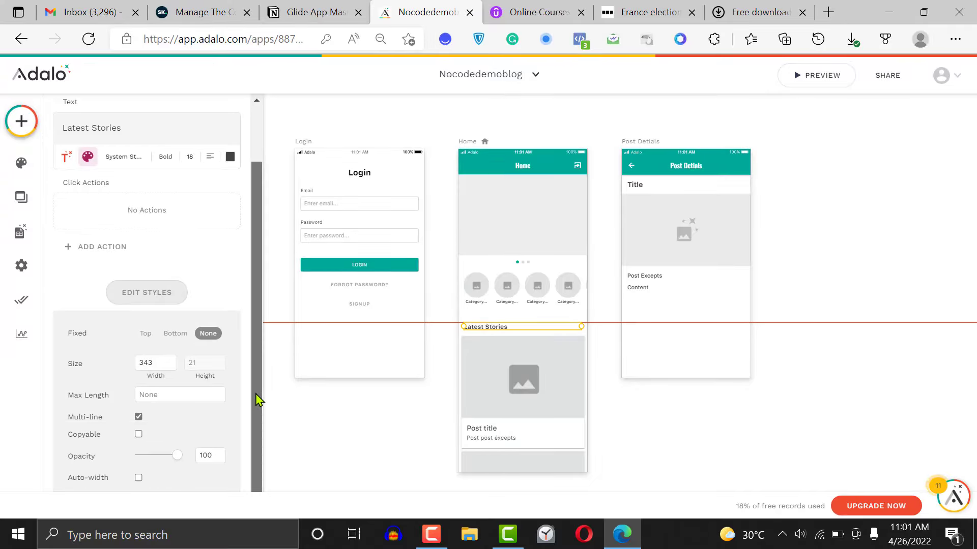
{"action": "scroll", "coordinate": [252, 328], "scroll_direction": "up", "scroll_amount": 2}
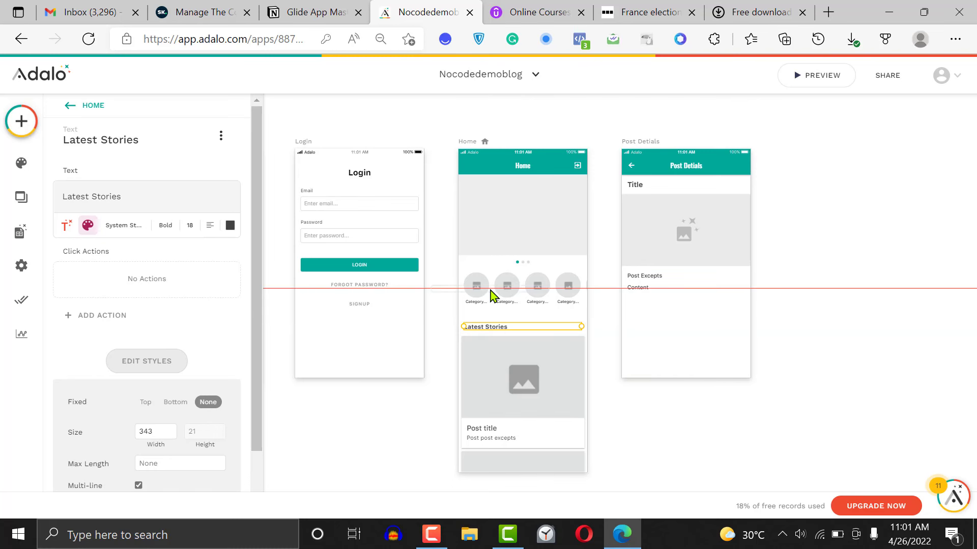
{"action": "left_click_drag", "start_coordinate": [504, 291], "coordinate": [505, 289]}
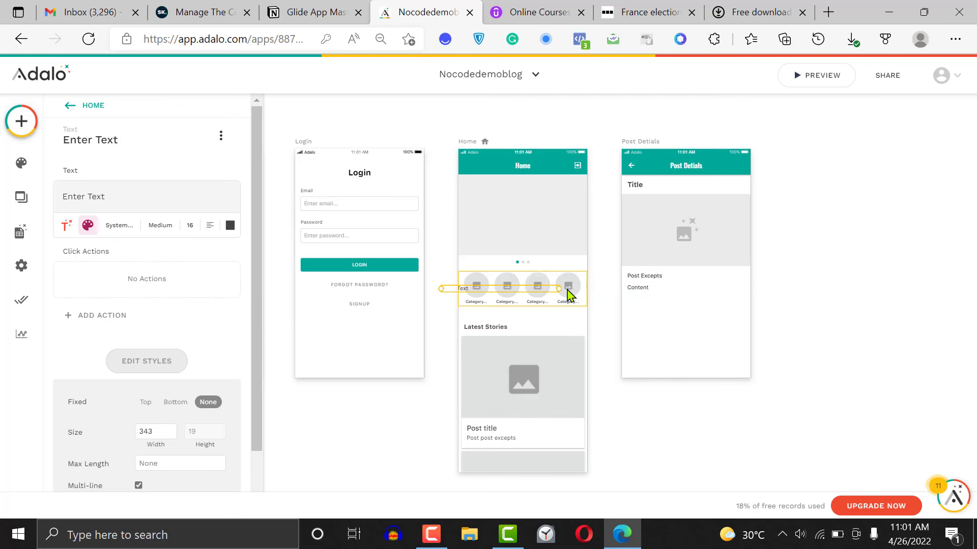
{"action": "key", "text": "Delete"}
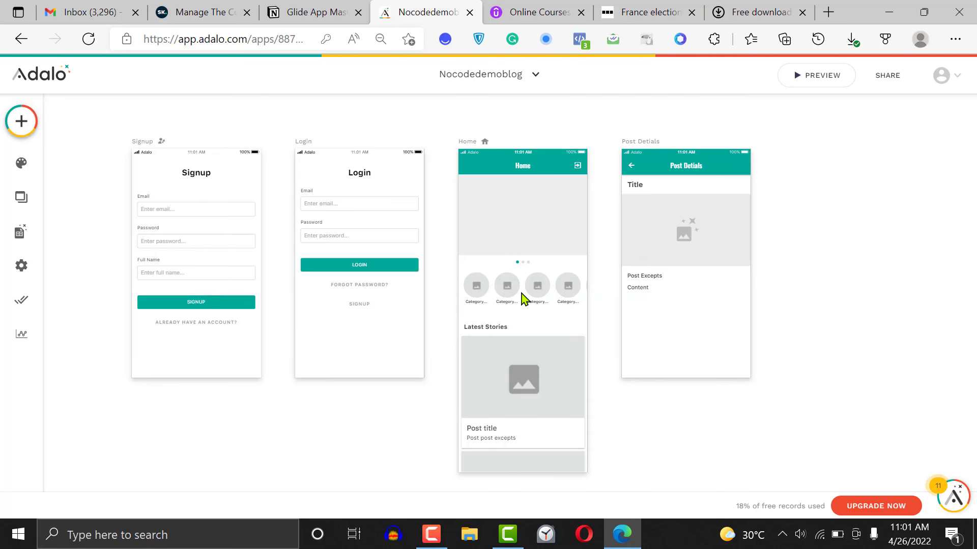
Move the category avatar list down until it sits just above the Latest Stories heading
{"action": "left_click", "coordinate": [517, 294]}
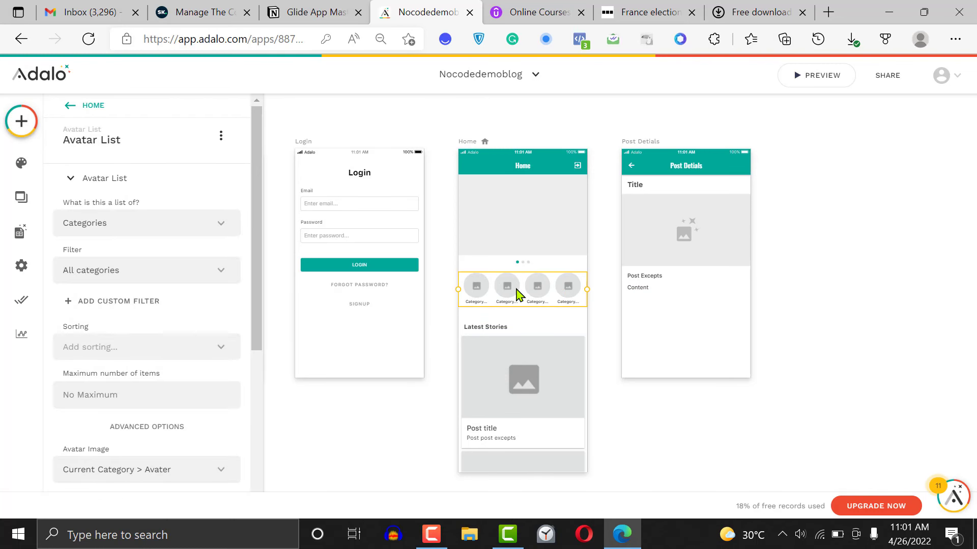
{"action": "key", "text": "Down"}
{"action": "key", "text": "Down"}
{"action": "key", "text": "Down"}
{"action": "key", "text": "Down"}
{"action": "key", "text": "Down"}
{"action": "key", "text": "Down"}
{"action": "key", "text": "Down"}
{"action": "key", "text": "Down"}
{"action": "key", "text": "Down"}
{"action": "key", "text": "Down"}
{"action": "key", "text": "Down"}
{"action": "key", "text": "Down"}
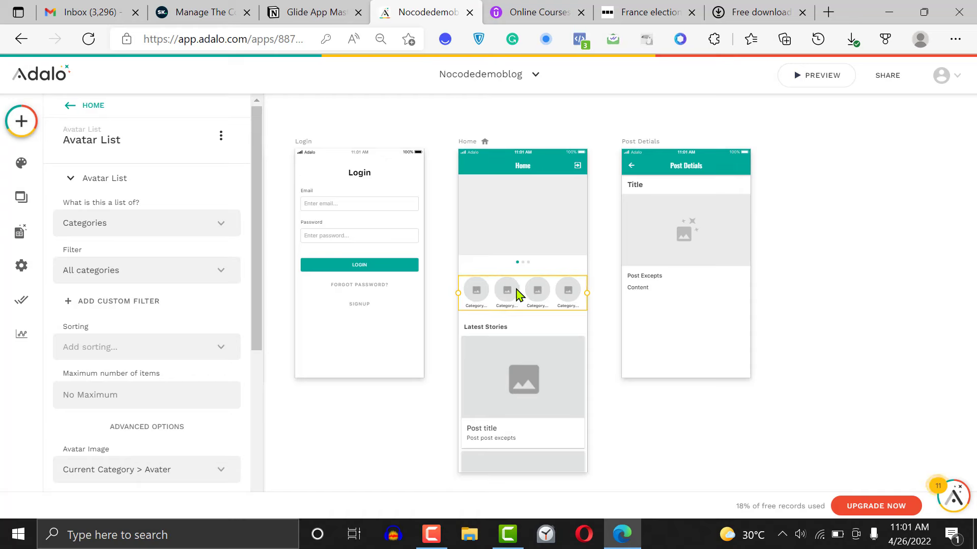
{"action": "key", "text": "Down"}
{"action": "key", "text": "Down"}
{"action": "key", "text": "Down"}
{"action": "key", "text": "Down"}
{"action": "key", "text": "Down"}
{"action": "key", "text": "Down"}
{"action": "key", "text": "Down"}
{"action": "key", "text": "Down"}
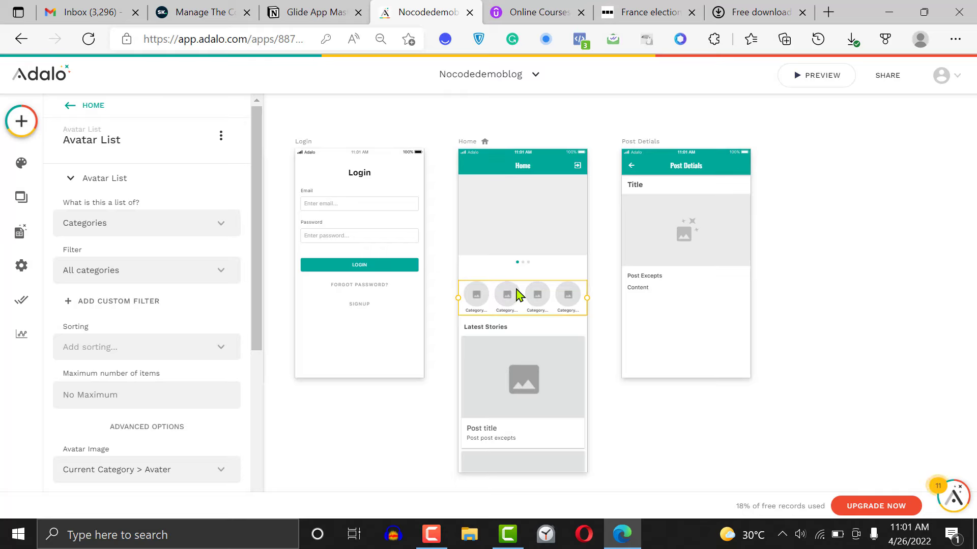
{"action": "key", "text": "Down"}
{"action": "key", "text": "Down"}
{"action": "key", "text": "Down"}
{"action": "key", "text": "Down"}
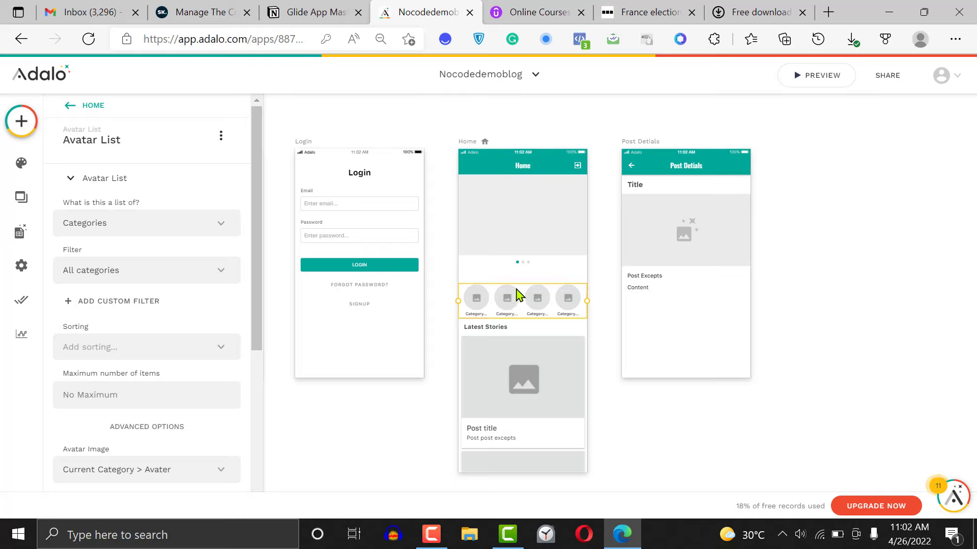
Duplicate the Latest Stories heading above the avatar list and change the copy's text to "Categories"
{"action": "left_click", "coordinate": [504, 328]}
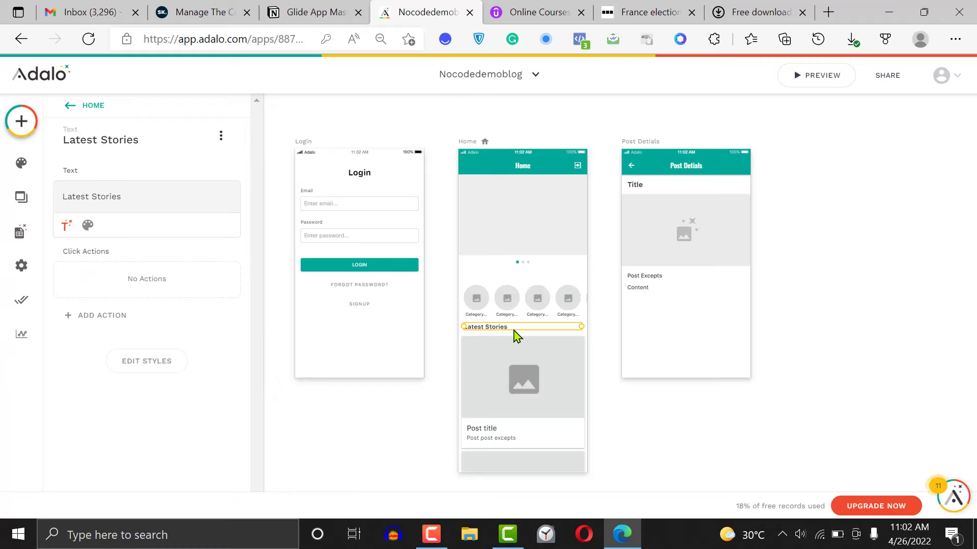
{"action": "left_click_drag", "start_coordinate": [511, 331], "coordinate": [505, 276]}
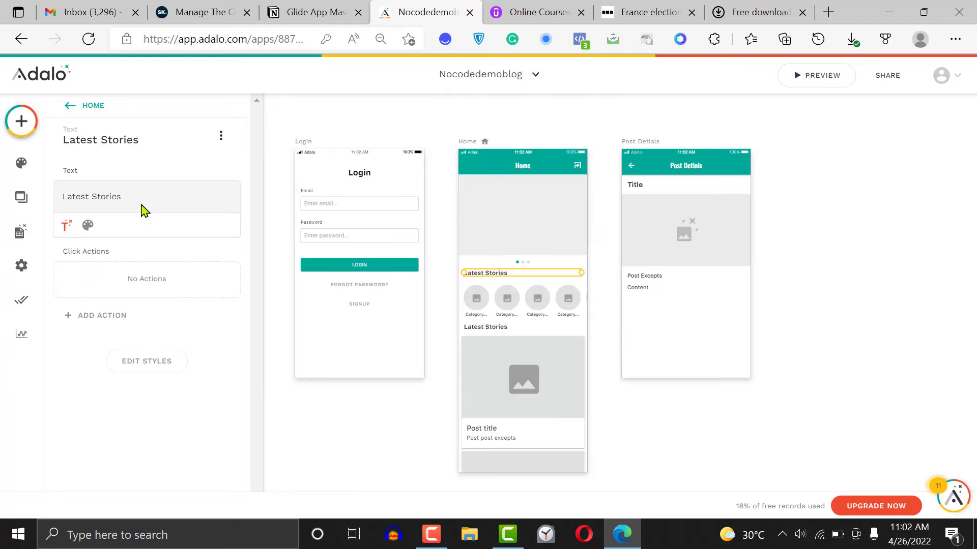
{"action": "left_click", "coordinate": [127, 196]}
{"action": "triple_click", "coordinate": [129, 195]}
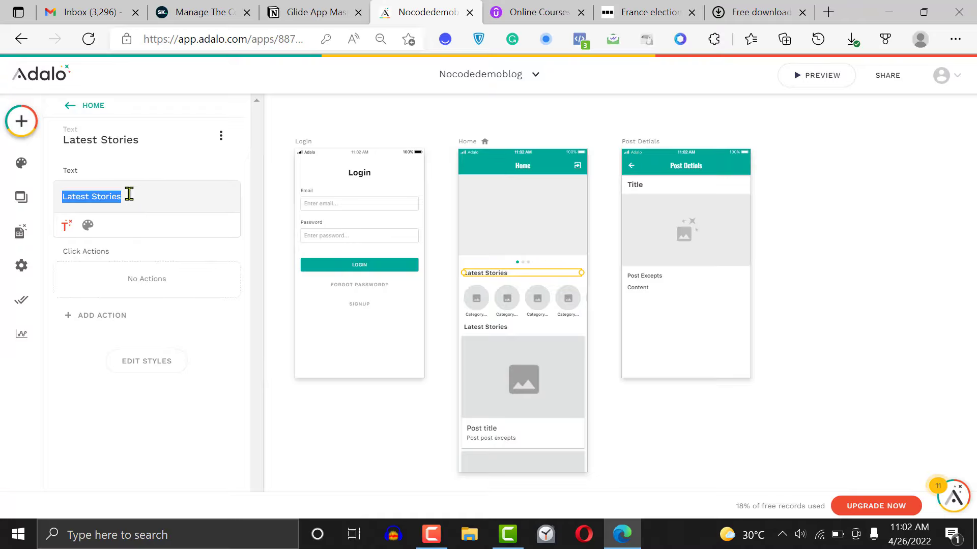
{"action": "type", "text": "C"}
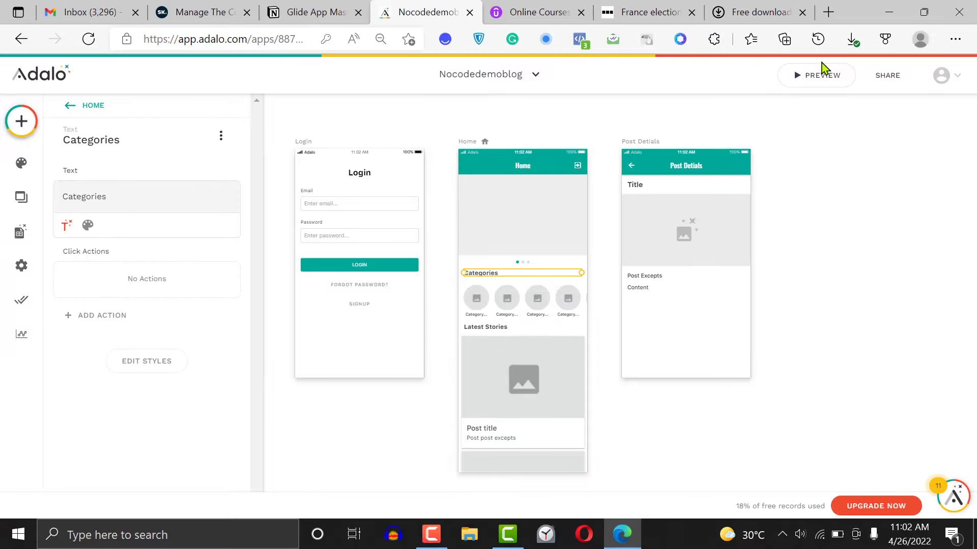
Preview the app, look through the Home screen's categories and latest stories, and close the preview
{"action": "left_click", "coordinate": [820, 81]}
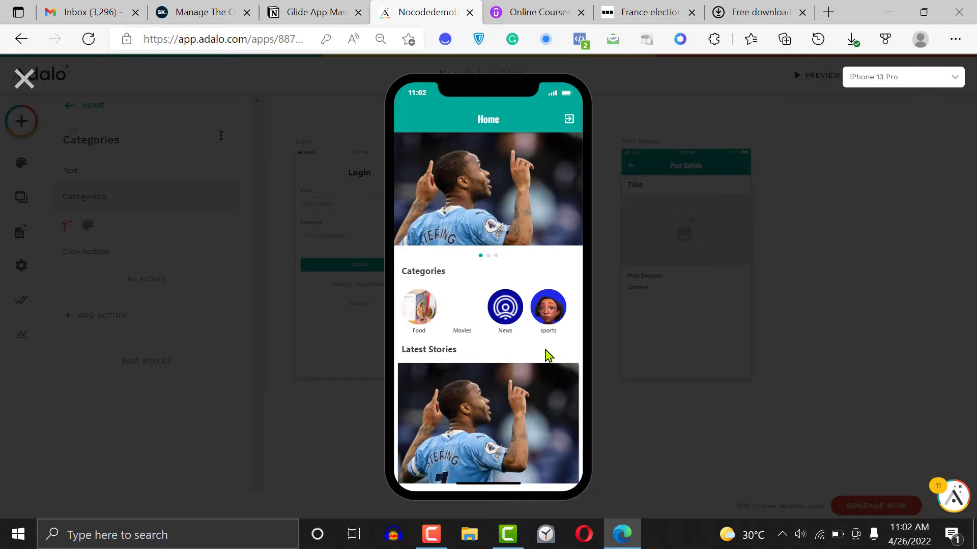
{"action": "scroll", "coordinate": [547, 354], "scroll_direction": "down", "scroll_amount": 10}
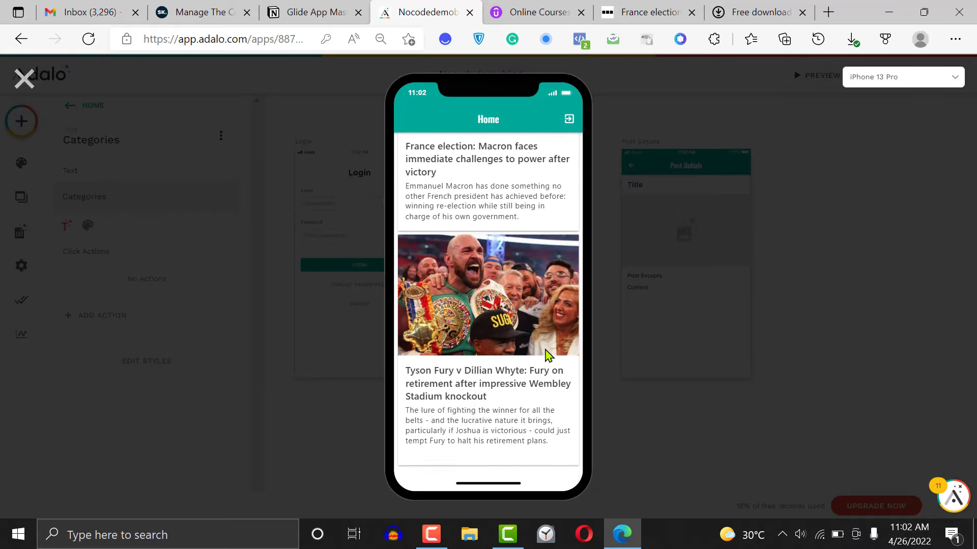
{"action": "scroll", "coordinate": [548, 354], "scroll_direction": "up", "scroll_amount": 10}
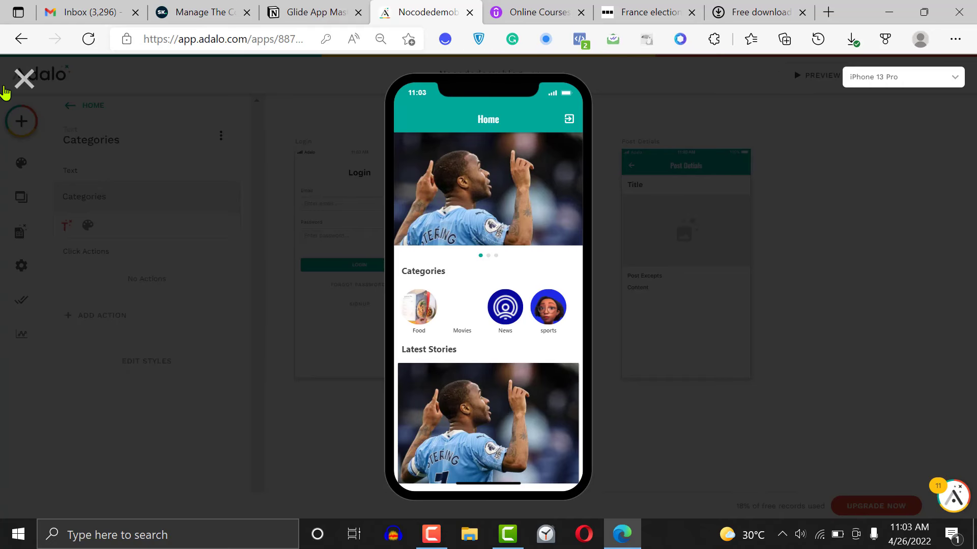
{"action": "left_click", "coordinate": [23, 81]}
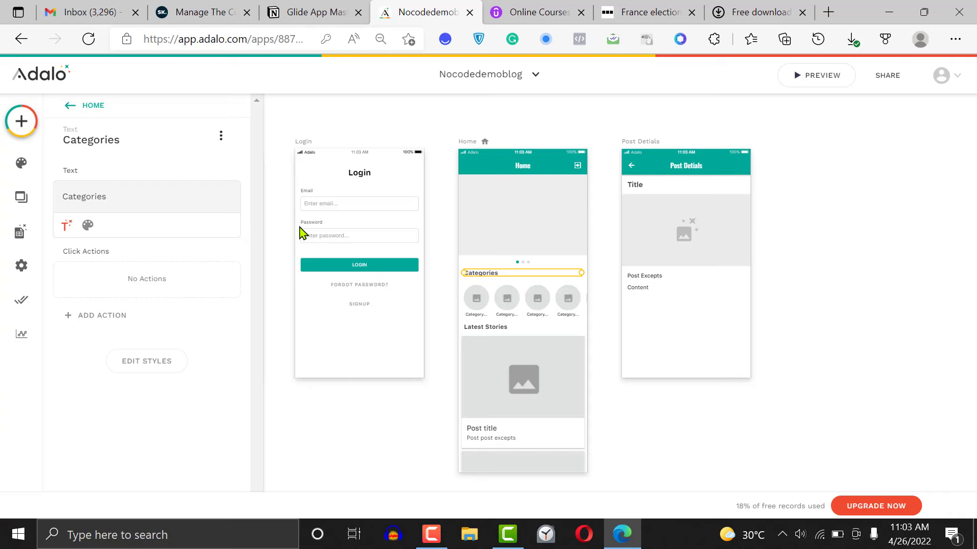
Add a click action to the category avatar list that links to a new screen
{"action": "left_click", "coordinate": [505, 301]}
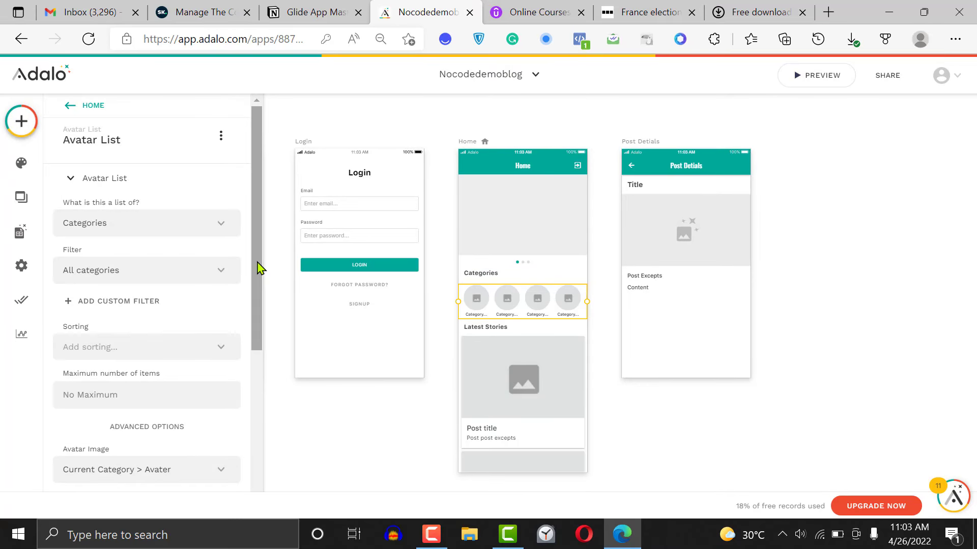
{"action": "left_click_drag", "start_coordinate": [257, 268], "coordinate": [279, 414]}
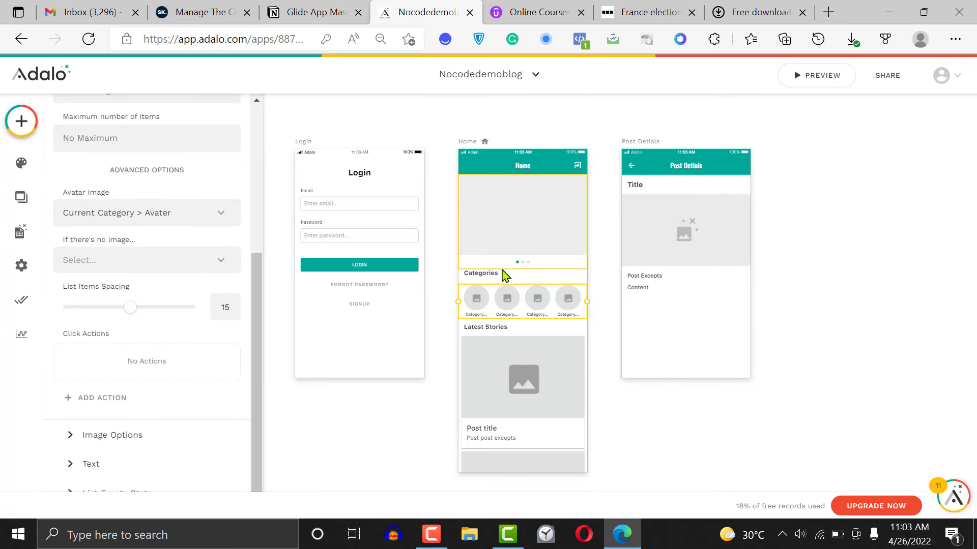
{"action": "left_click", "coordinate": [108, 406]}
{"action": "mouse_move", "coordinate": [191, 177]}
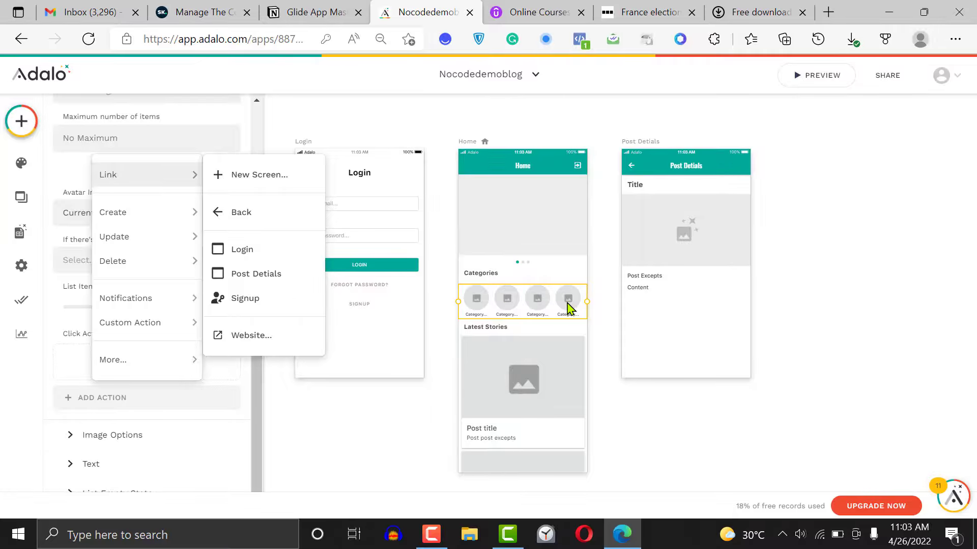
{"action": "left_click", "coordinate": [246, 173]}
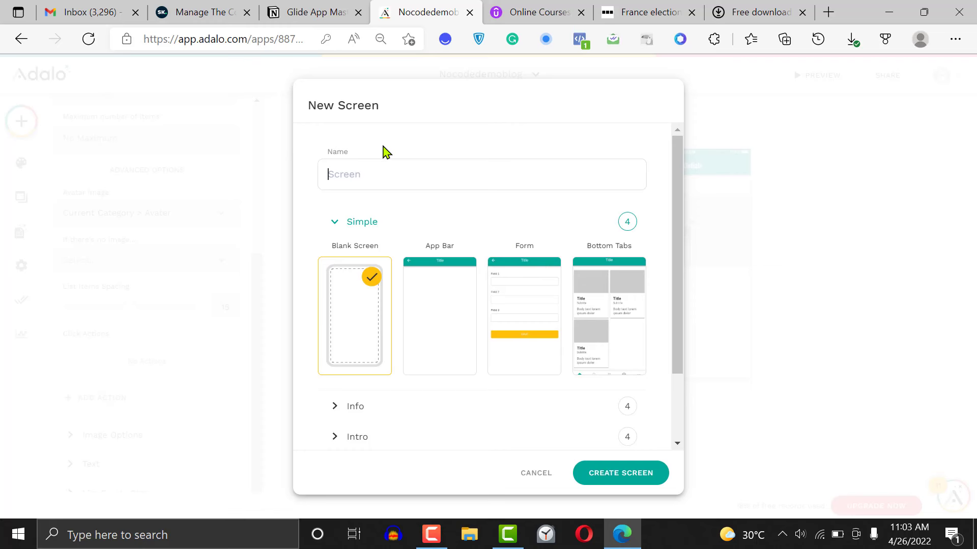
Name the new screen "Category screen" and create it from the App Bar template
{"action": "type", "text": "Catgeo"}
{"action": "key", "text": "BackSpace"}
{"action": "key", "text": "BackSpace"}
{"action": "key", "text": "BackSpace"}
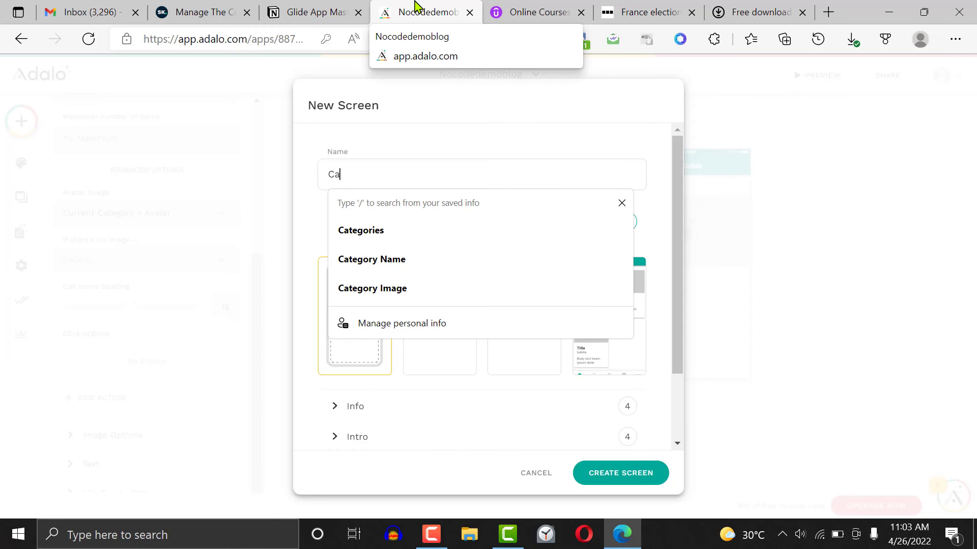
{"action": "type", "text": "tegory screen"}
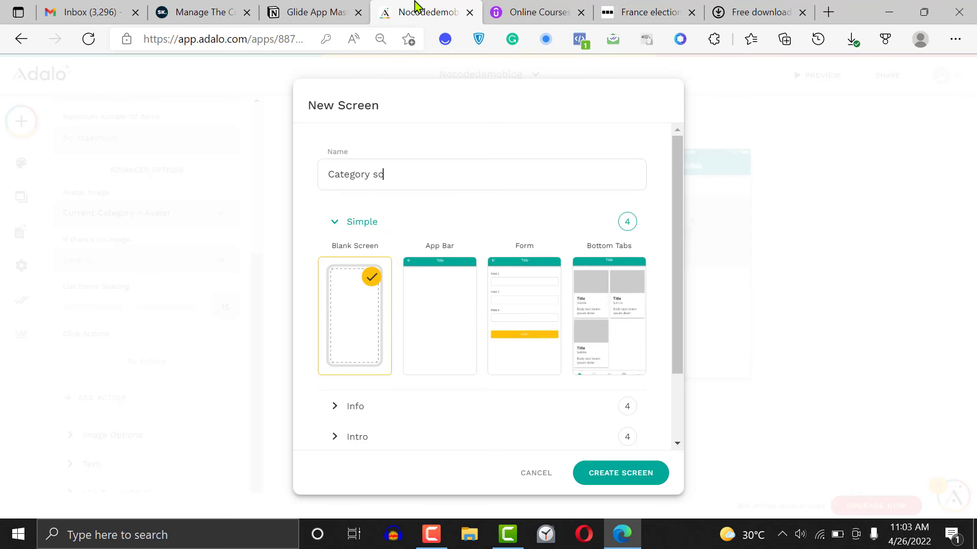
{"action": "left_click", "coordinate": [468, 315]}
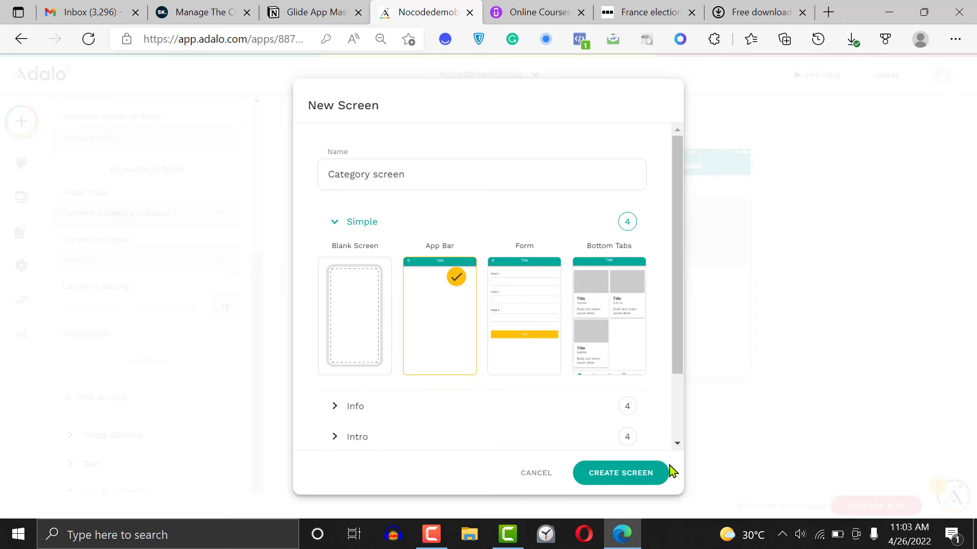
{"action": "left_click", "coordinate": [636, 476]}
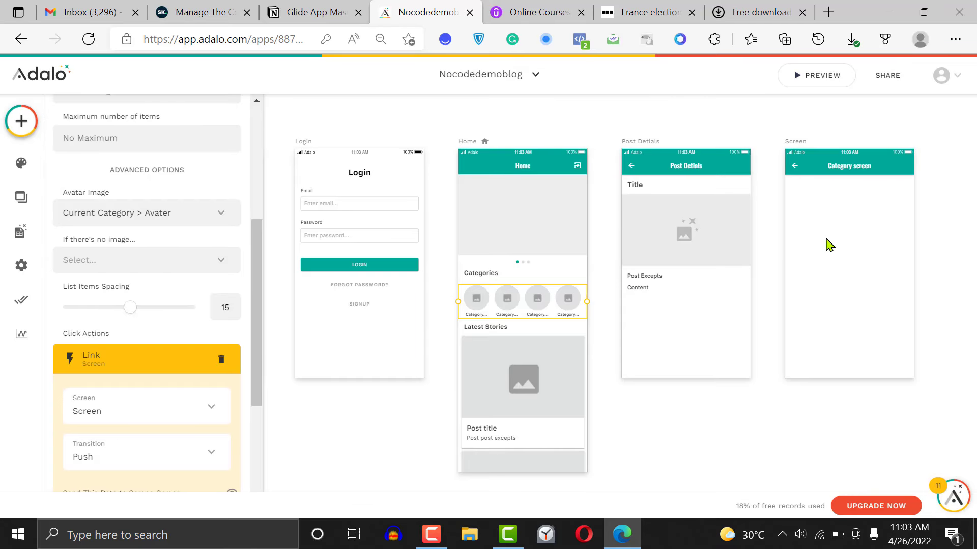
Add a Simple List beneath the app bar of the Category screen and make it a list of the Post collection
{"action": "left_click", "coordinate": [945, 213]}
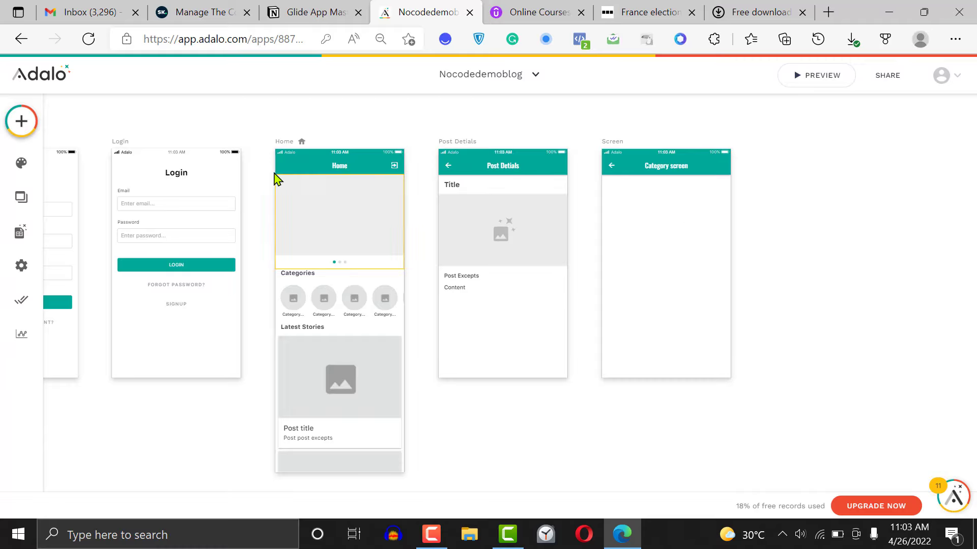
{"action": "left_click", "coordinate": [21, 121]}
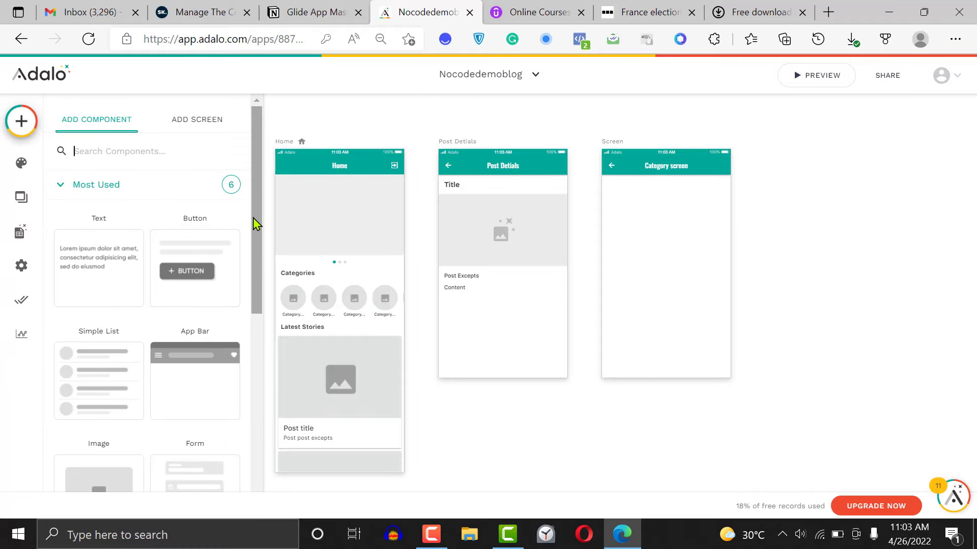
{"action": "left_click_drag", "start_coordinate": [256, 223], "coordinate": [256, 292]}
{"action": "left_click_drag", "start_coordinate": [85, 243], "coordinate": [680, 232]}
{"action": "left_click_drag", "start_coordinate": [738, 222], "coordinate": [726, 225]}
{"action": "left_click", "coordinate": [167, 223]}
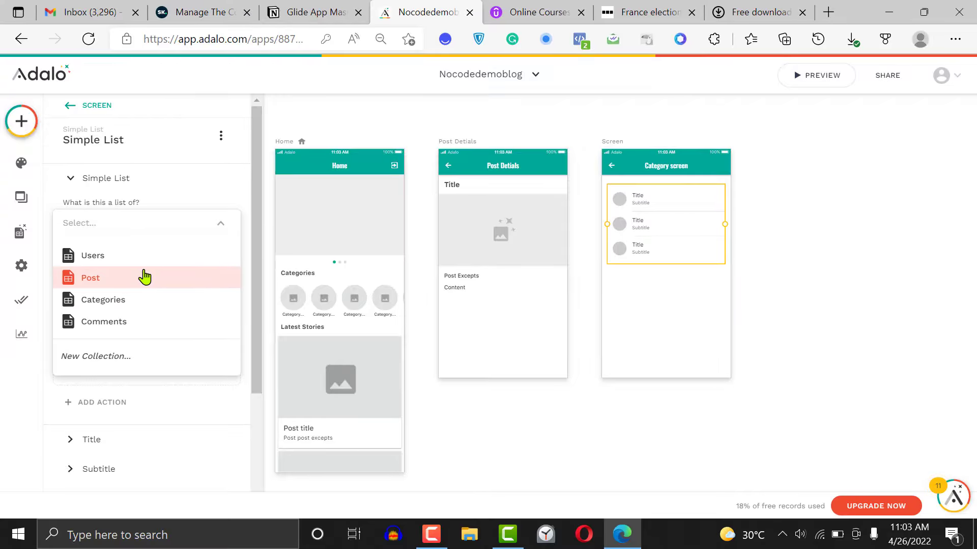
{"action": "left_click", "coordinate": [145, 277]}
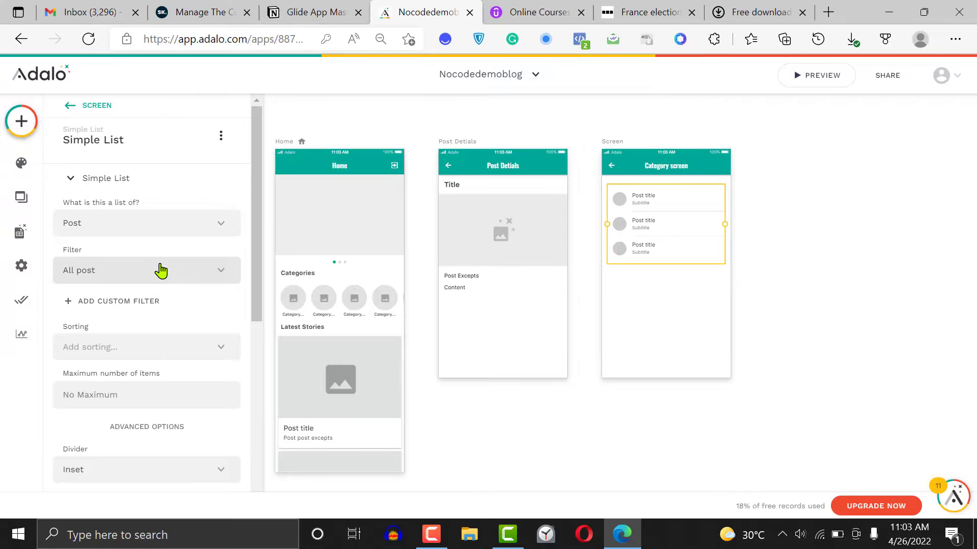
Filter the Category screen's list to Current Category > Post and sort it by Published date - Newest to Oldest
{"action": "left_click", "coordinate": [163, 270]}
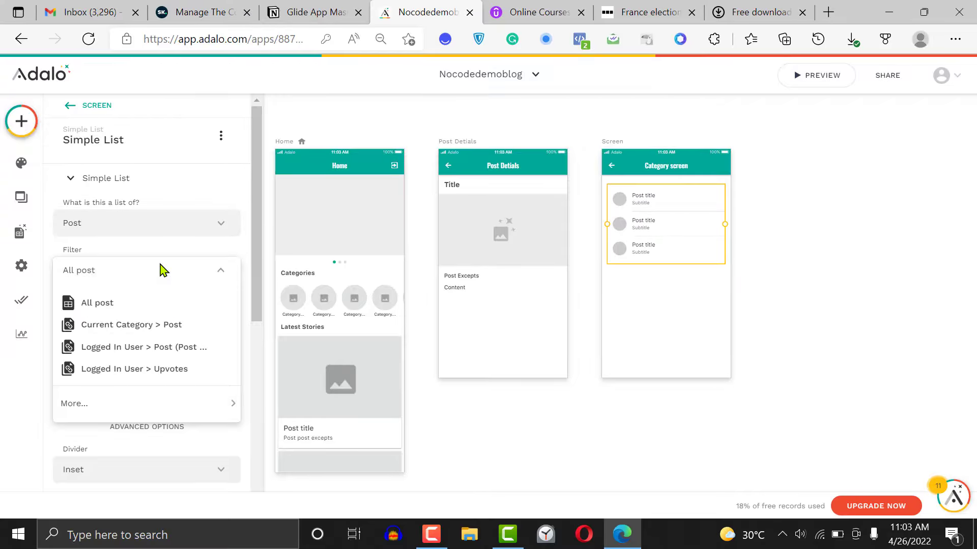
{"action": "left_click", "coordinate": [164, 331]}
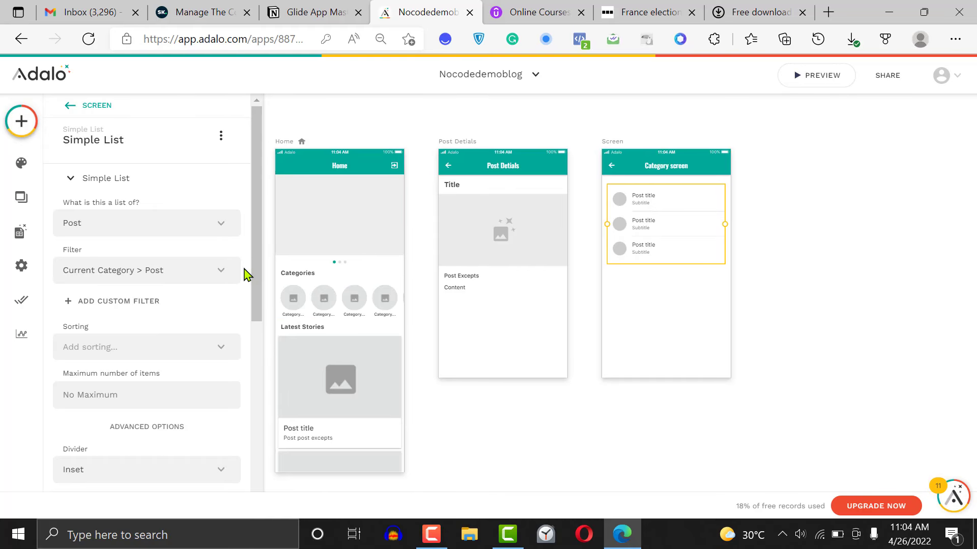
{"action": "left_click_drag", "start_coordinate": [254, 276], "coordinate": [259, 352]}
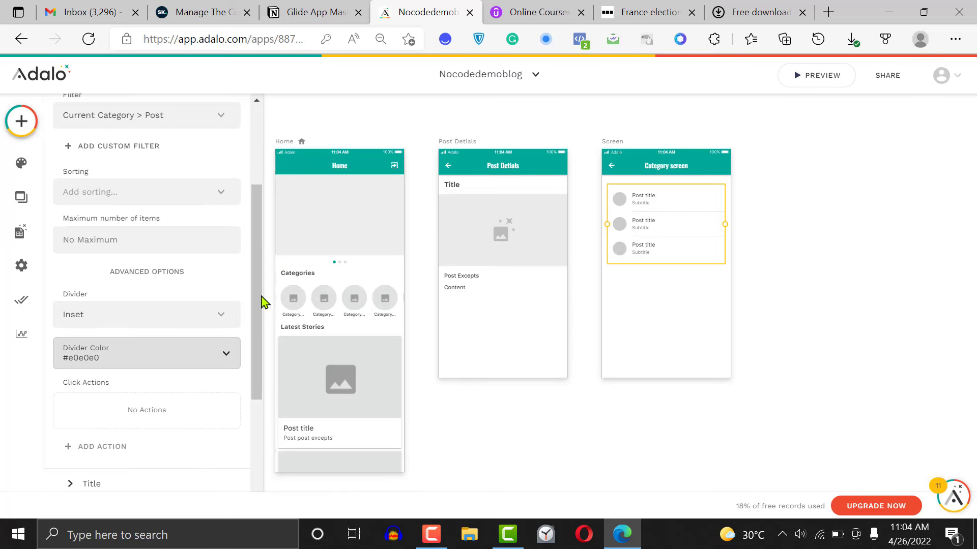
{"action": "left_click", "coordinate": [133, 191]}
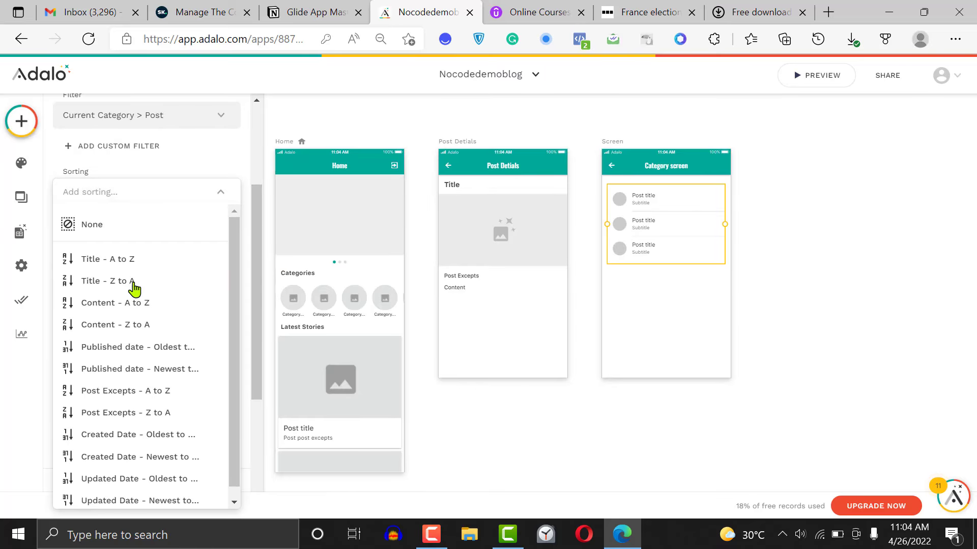
{"action": "left_click", "coordinate": [147, 369]}
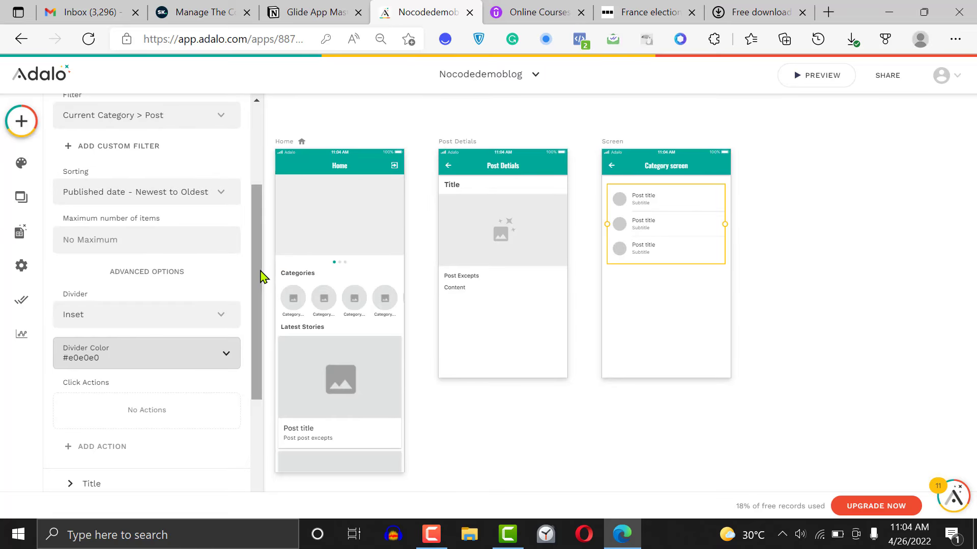
Add a click action to the Category screen's list that links to the Post Detials screen
{"action": "scroll", "coordinate": [255, 334], "scroll_direction": "down", "scroll_amount": 4}
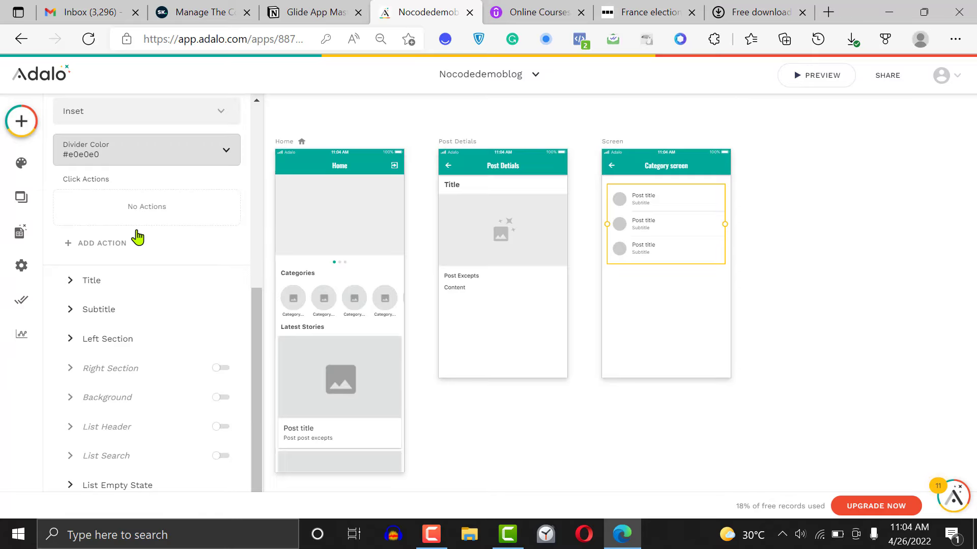
{"action": "left_click", "coordinate": [125, 245]}
{"action": "mouse_move", "coordinate": [165, 291]}
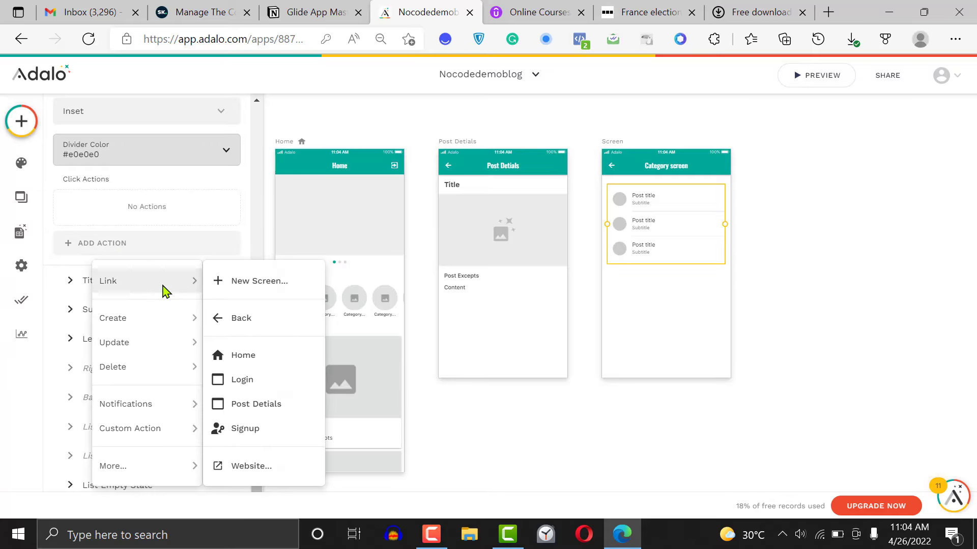
{"action": "left_click", "coordinate": [265, 404]}
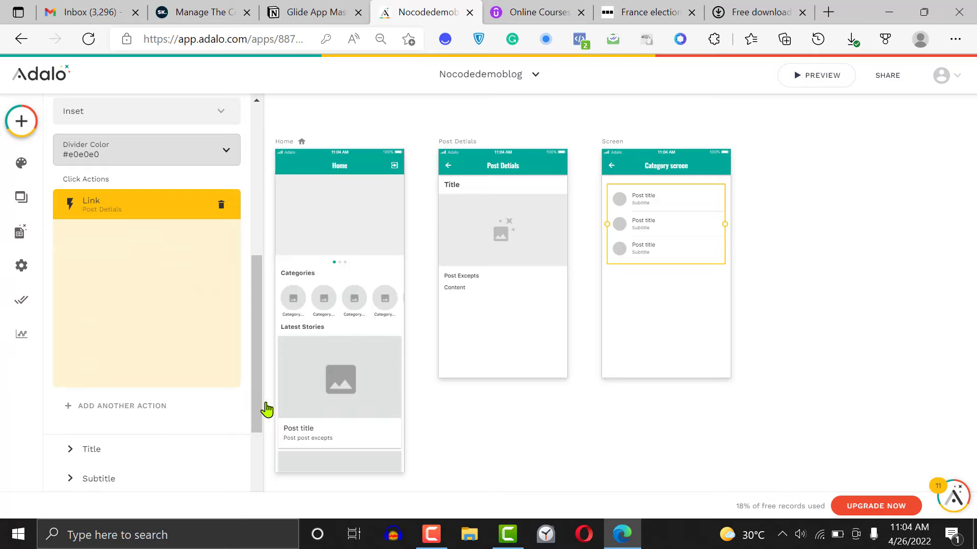
{"action": "left_click", "coordinate": [213, 452]}
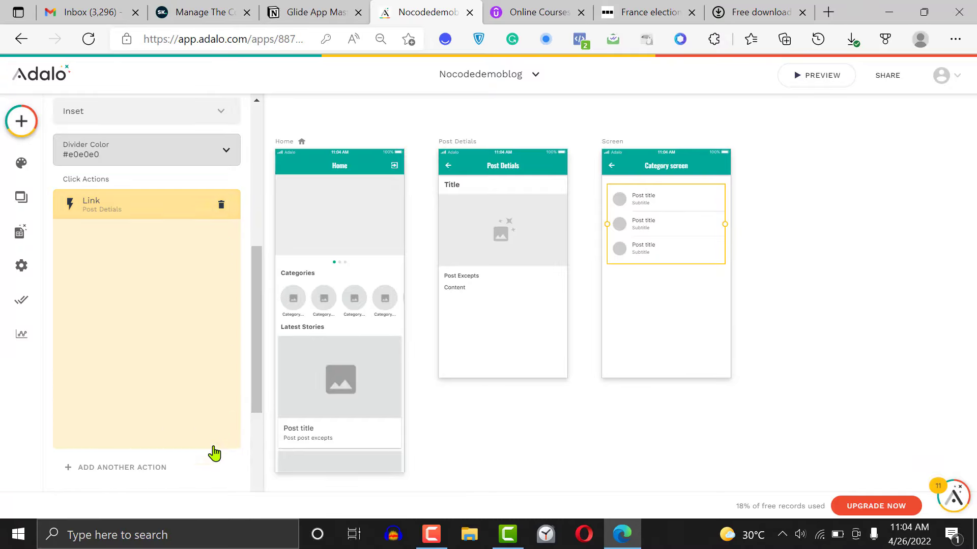
Disable the subtitle of the Category screen's list and review its title and left section settings
{"action": "left_click_drag", "start_coordinate": [256, 324], "coordinate": [257, 336]}
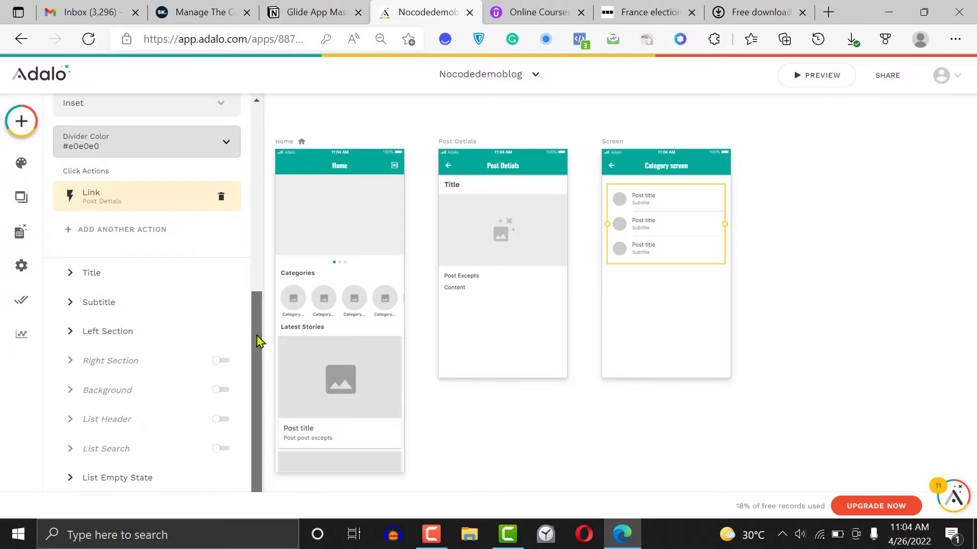
{"action": "left_click", "coordinate": [111, 276]}
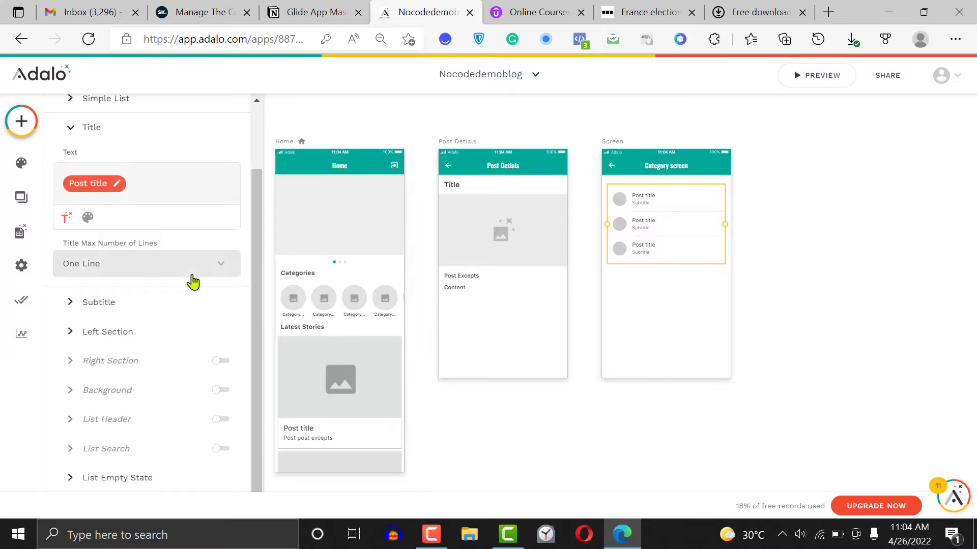
{"action": "left_click", "coordinate": [119, 302]}
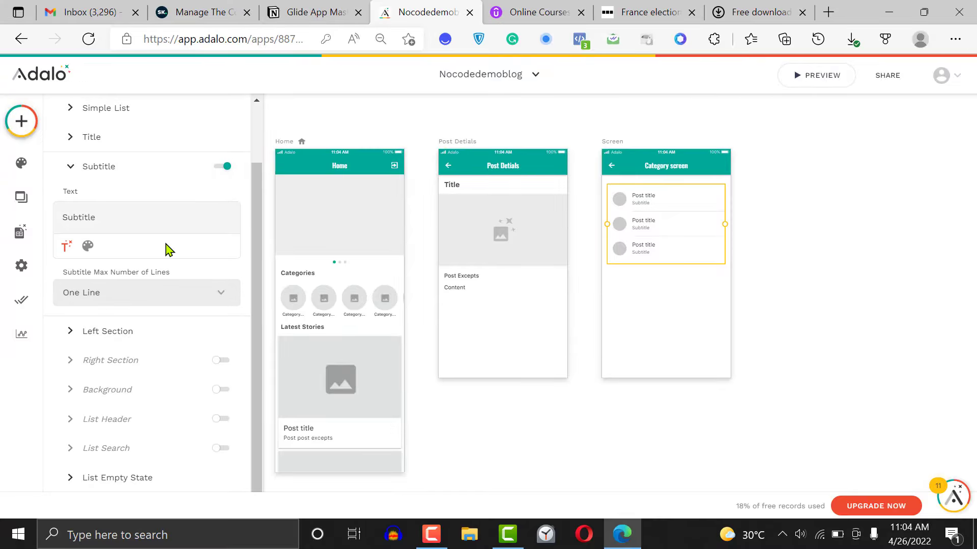
{"action": "double_click", "coordinate": [163, 216]}
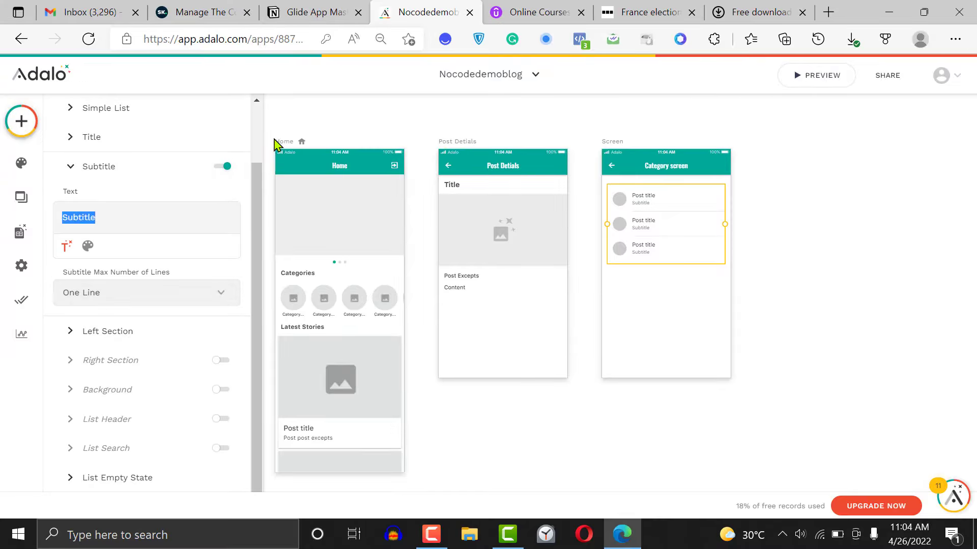
{"action": "left_click", "coordinate": [223, 166]}
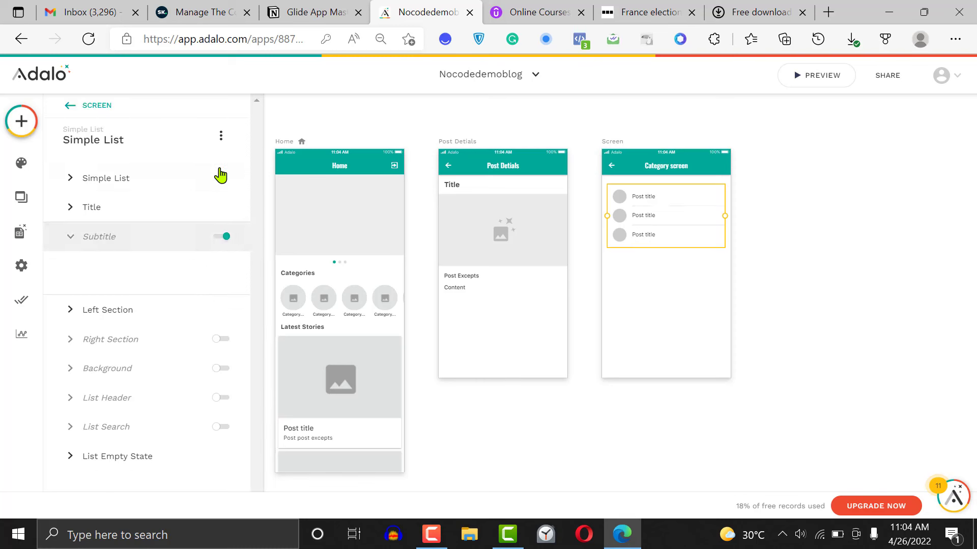
{"action": "left_click", "coordinate": [133, 311]}
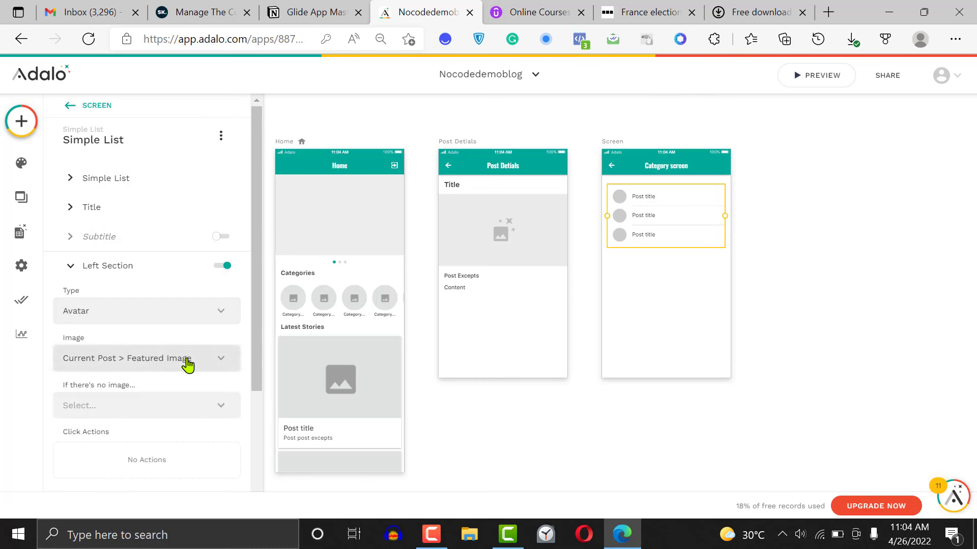
{"action": "left_click", "coordinate": [805, 280]}
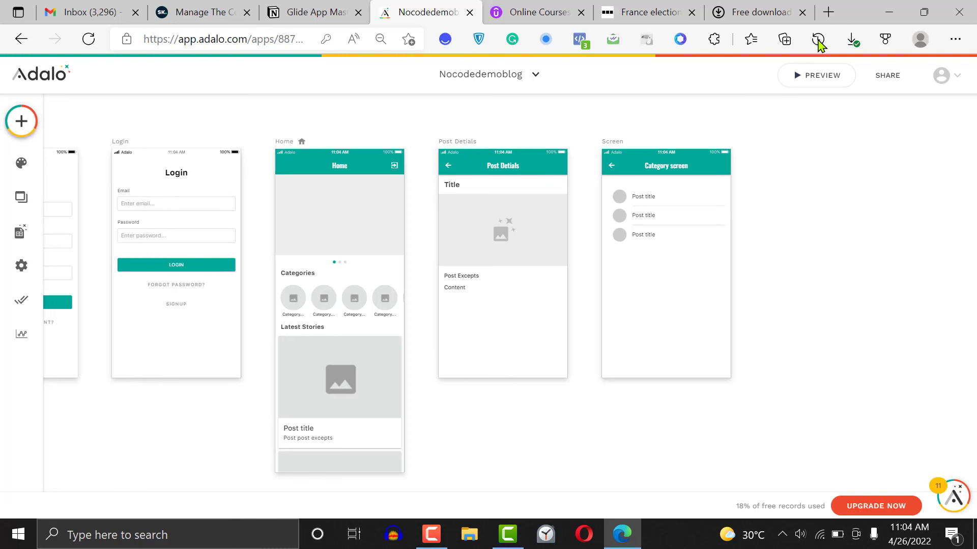
Preview the app, check the posts listed under the sports and News categories, and read through the France election post
{"action": "left_click", "coordinate": [813, 86]}
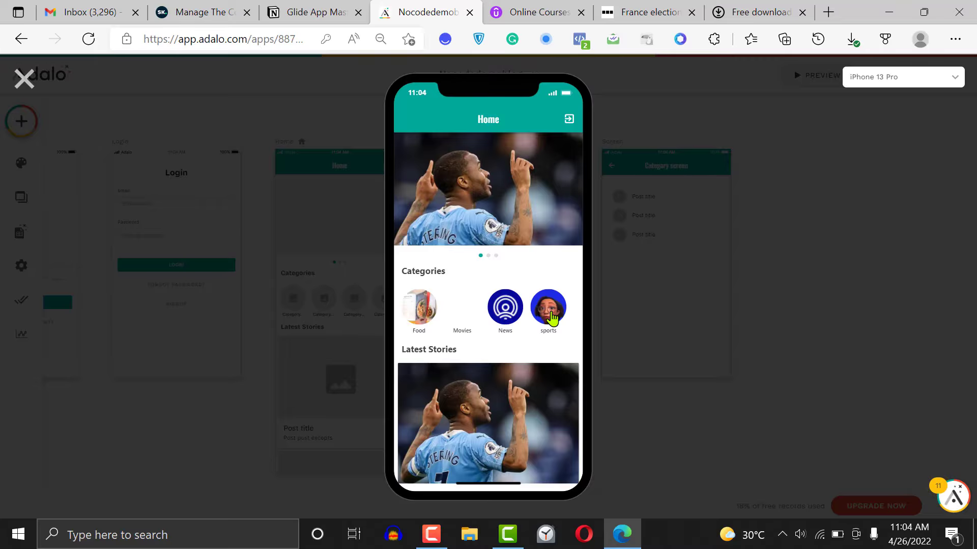
{"action": "left_click", "coordinate": [552, 319]}
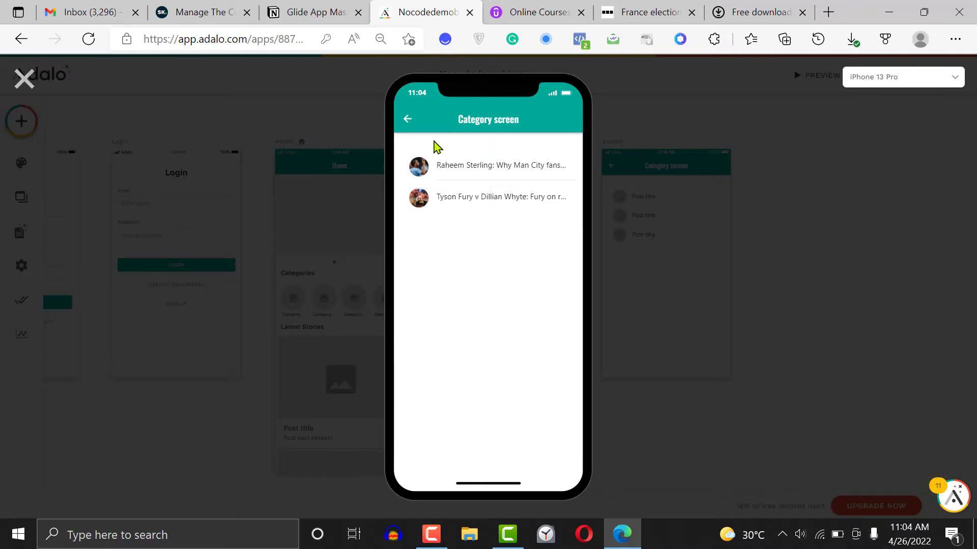
{"action": "left_click", "coordinate": [403, 121]}
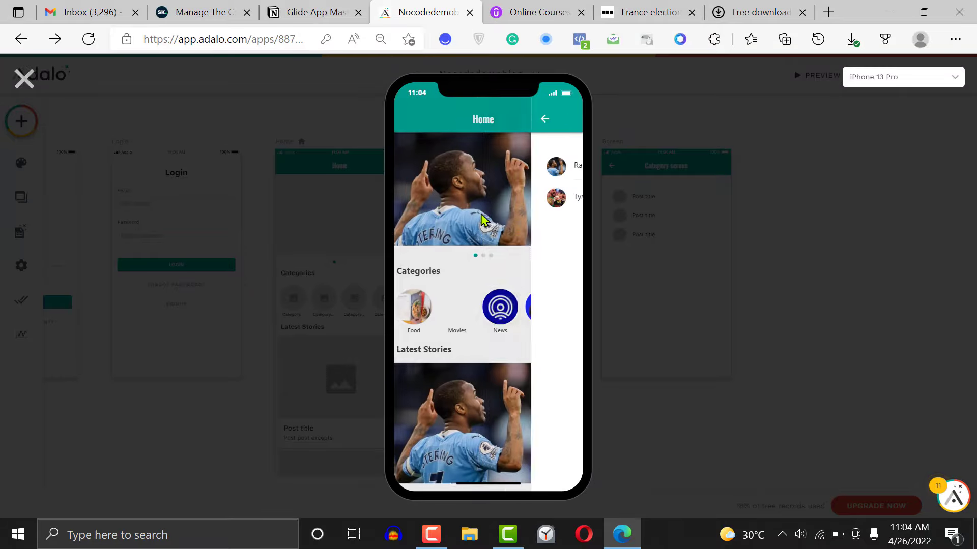
{"action": "left_click", "coordinate": [505, 324]}
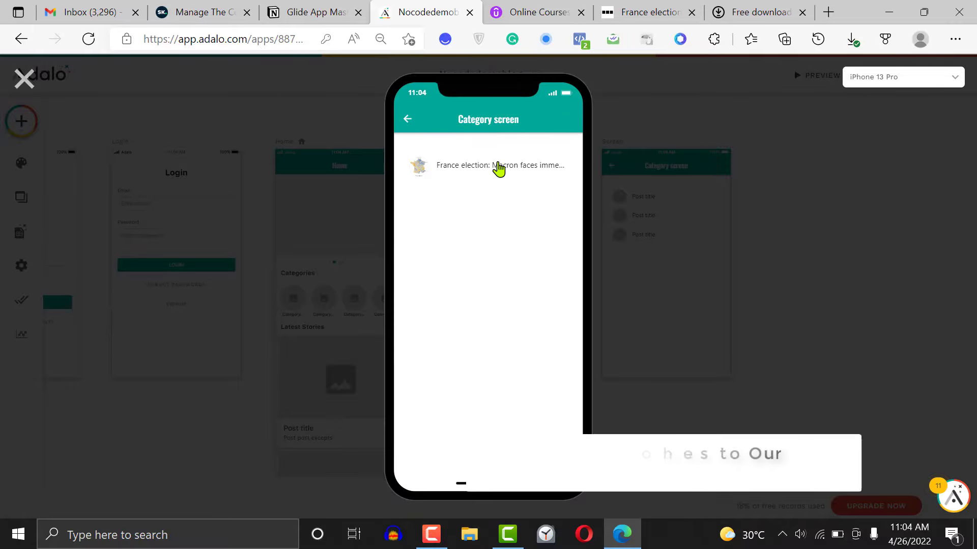
{"action": "left_click", "coordinate": [499, 168]}
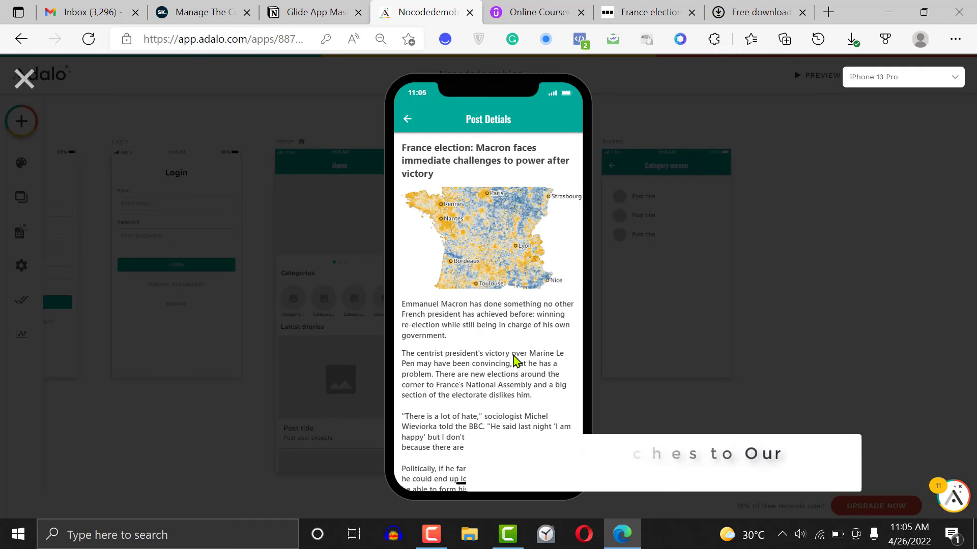
{"action": "scroll", "coordinate": [514, 362], "scroll_direction": "down", "scroll_amount": 1}
{"action": "scroll", "coordinate": [514, 362], "scroll_direction": "down", "scroll_amount": 5}
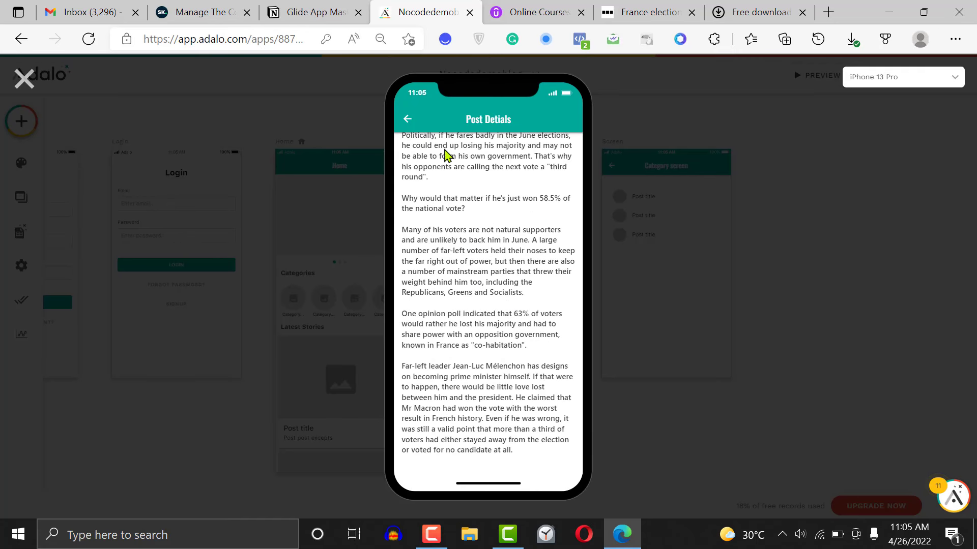
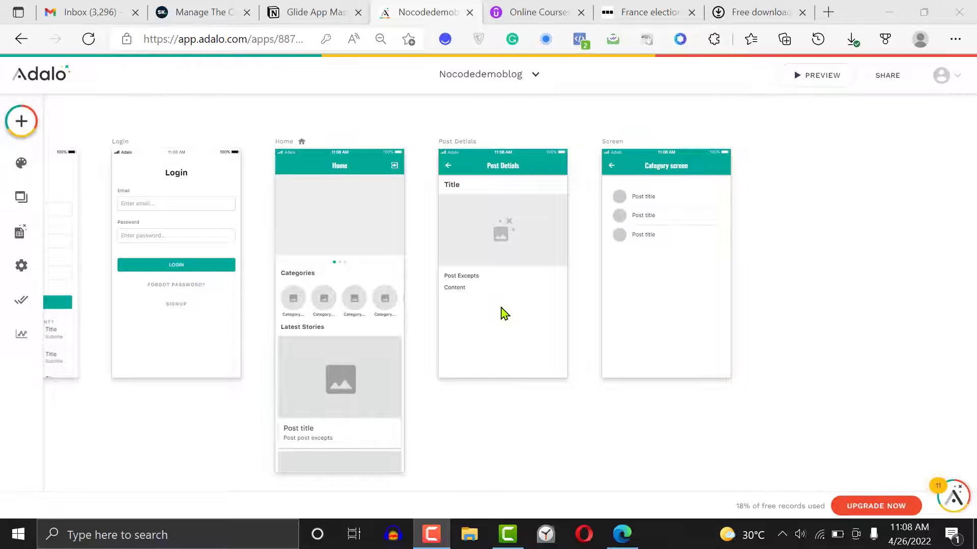
{"action": "left_click", "coordinate": [20, 122]}
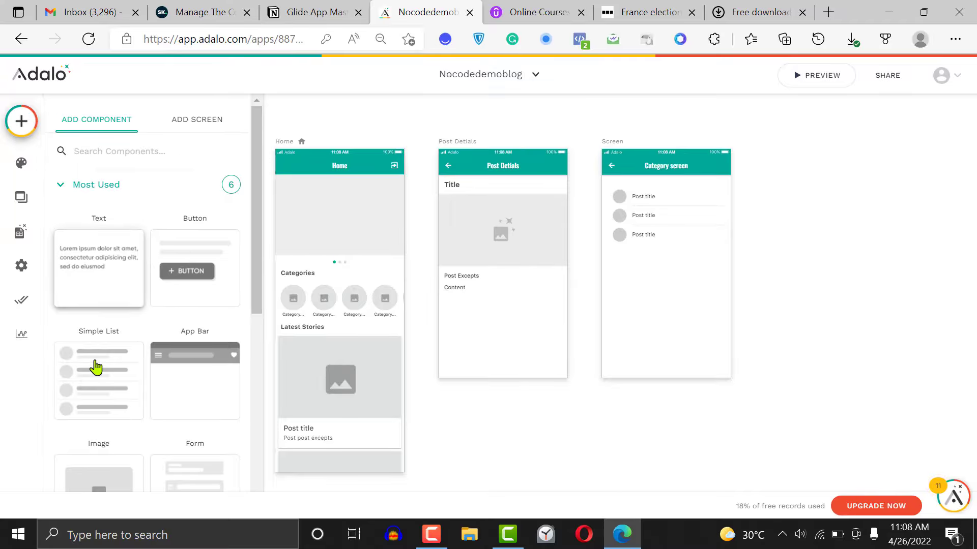
{"action": "left_click_drag", "start_coordinate": [96, 367], "coordinate": [562, 329]}
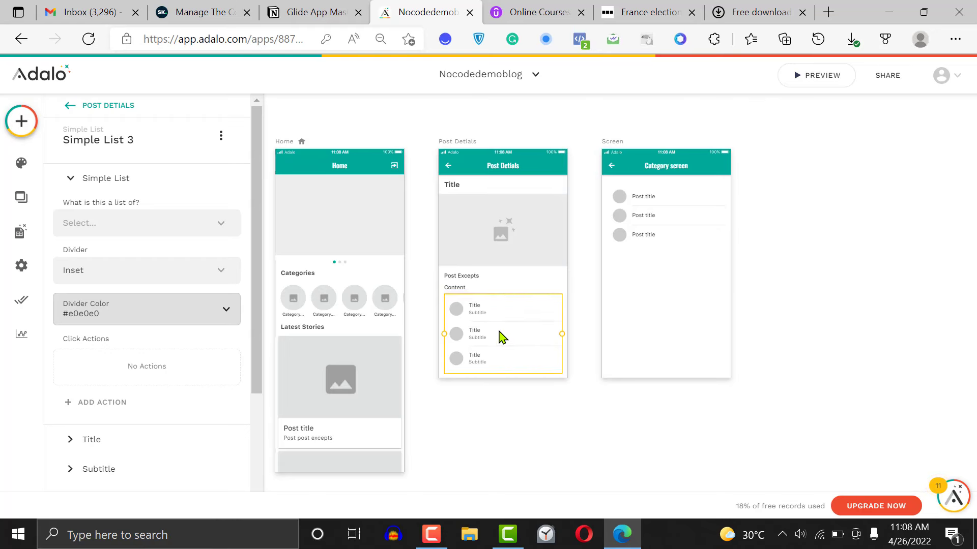
{"action": "key", "text": "Down"}
{"action": "key", "text": "Down"}
{"action": "key", "text": "Down"}
{"action": "key", "text": "Down"}
{"action": "key", "text": "Down"}
{"action": "key", "text": "Down"}
{"action": "key", "text": "Down"}
{"action": "key", "text": "Down"}
{"action": "key", "text": "Down"}
{"action": "key", "text": "Down"}
{"action": "key", "text": "Down"}
{"action": "key", "text": "Down"}
{"action": "key", "text": "Down"}
{"action": "key", "text": "Down"}
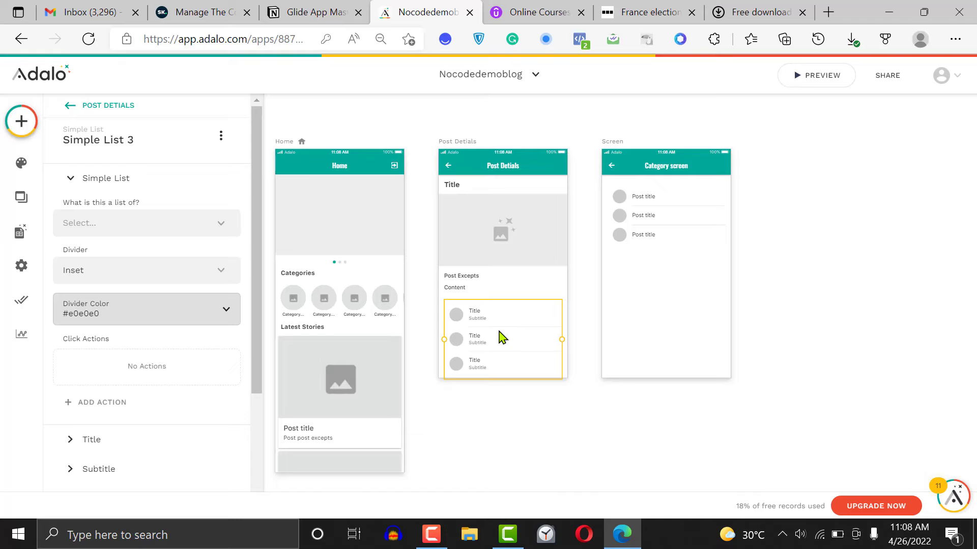
{"action": "left_click_drag", "start_coordinate": [503, 338], "coordinate": [501, 344]}
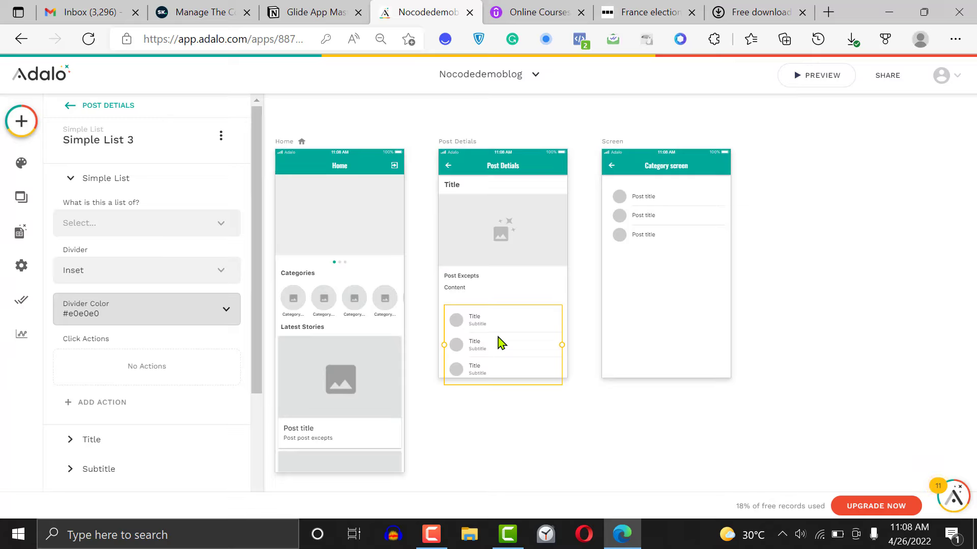
{"action": "left_click", "coordinate": [20, 122]}
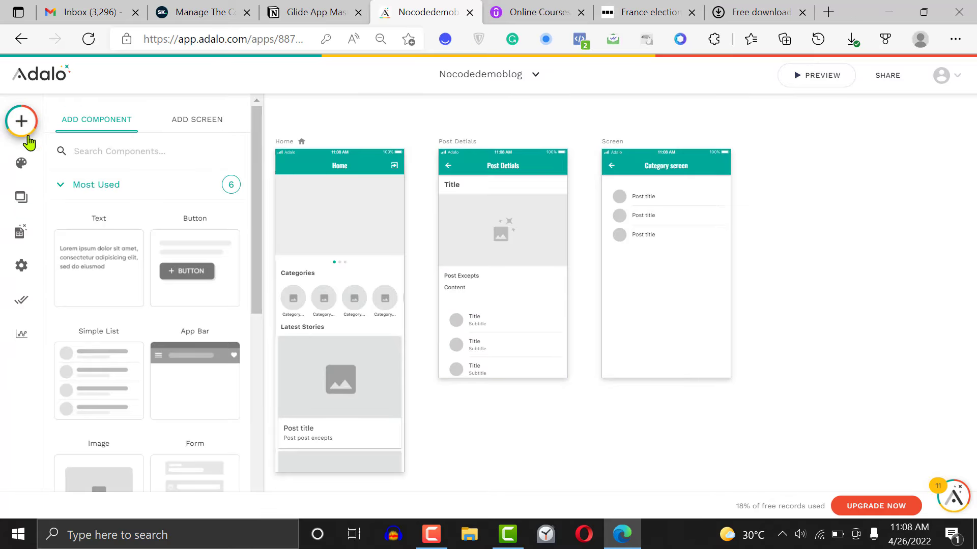
{"action": "left_click", "coordinate": [82, 268]}
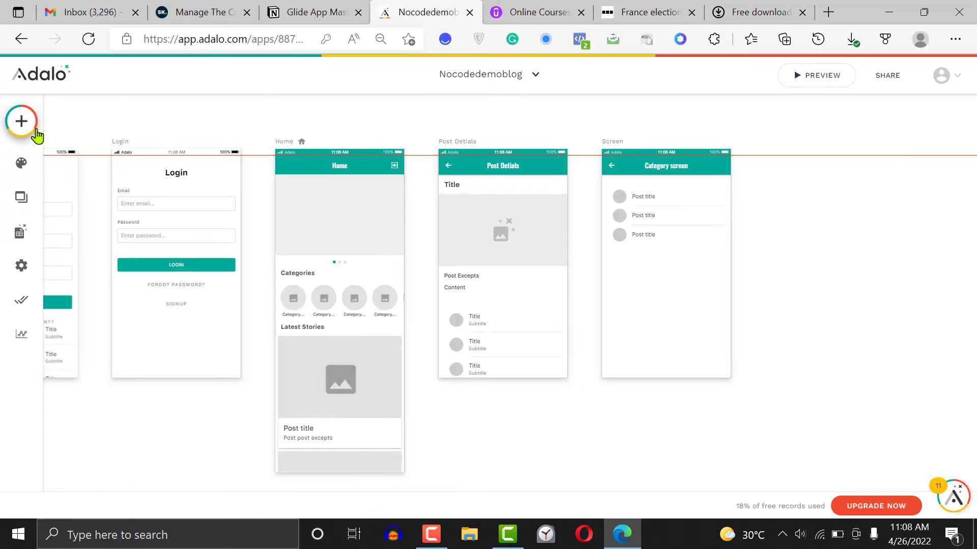
{"action": "left_click_drag", "start_coordinate": [69, 118], "coordinate": [69, 118]}
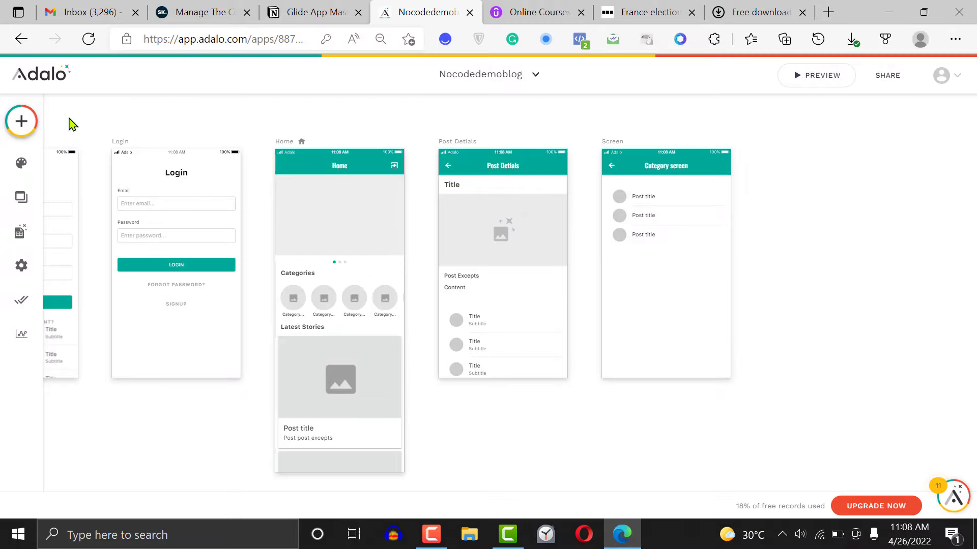
{"action": "left_click", "coordinate": [456, 346]}
{"action": "key", "text": "Delete"}
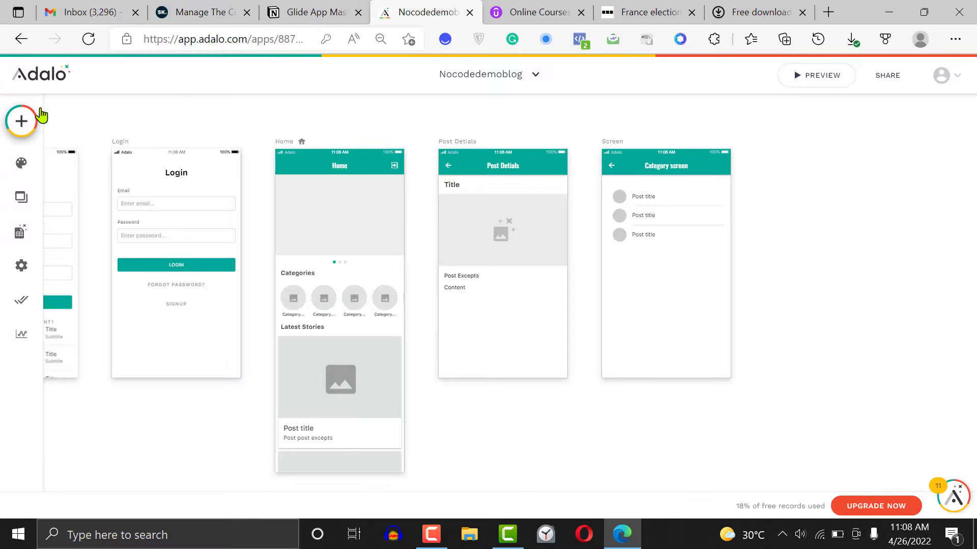
Add a Rectangle component below the Content text on the Post Detials screen, leaving a gap between them
{"action": "left_click", "coordinate": [22, 121]}
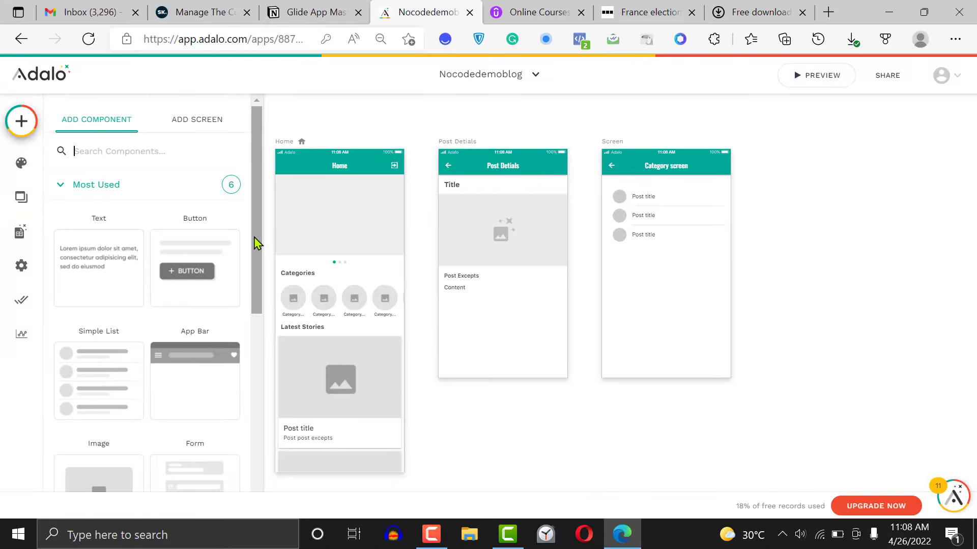
{"action": "left_click_drag", "start_coordinate": [256, 244], "coordinate": [260, 382]}
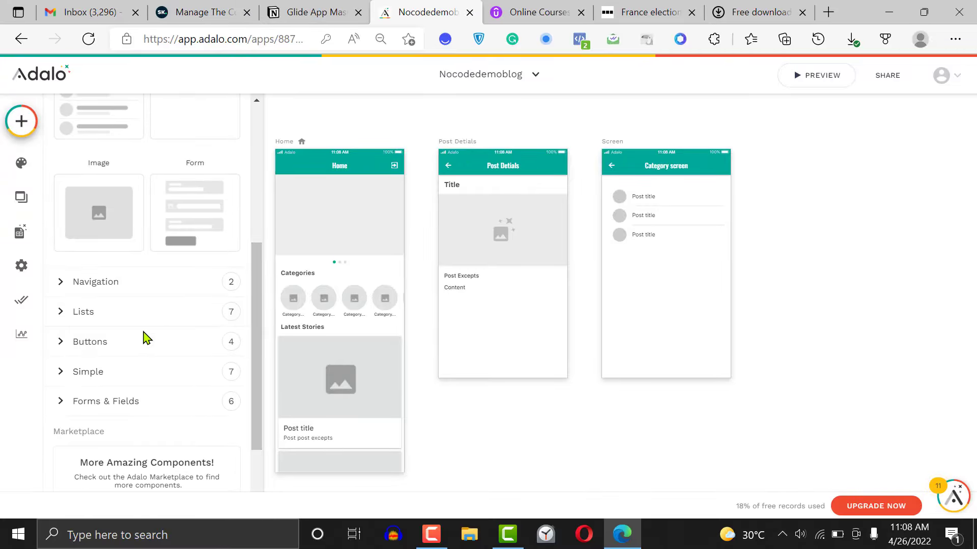
{"action": "left_click", "coordinate": [120, 373]}
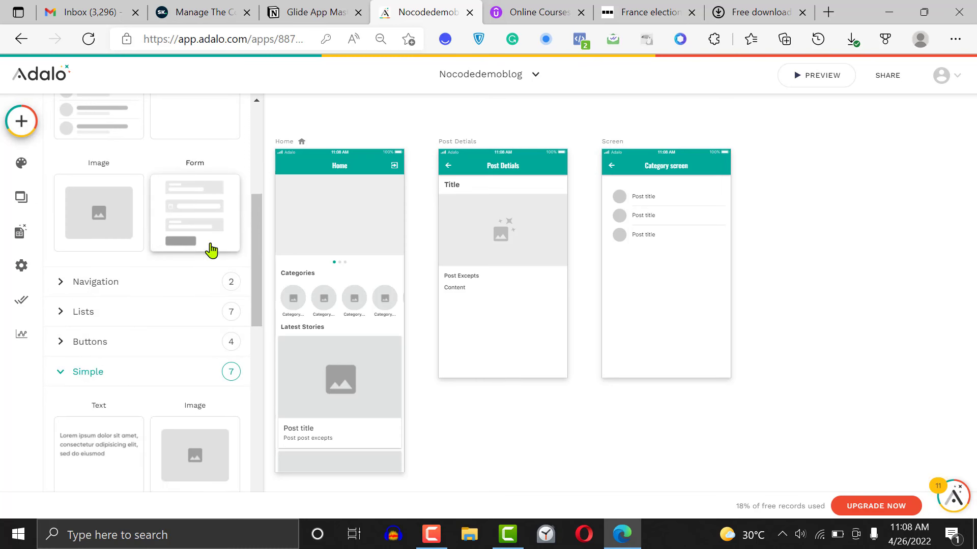
{"action": "scroll", "coordinate": [264, 279], "scroll_direction": "down", "scroll_amount": 5}
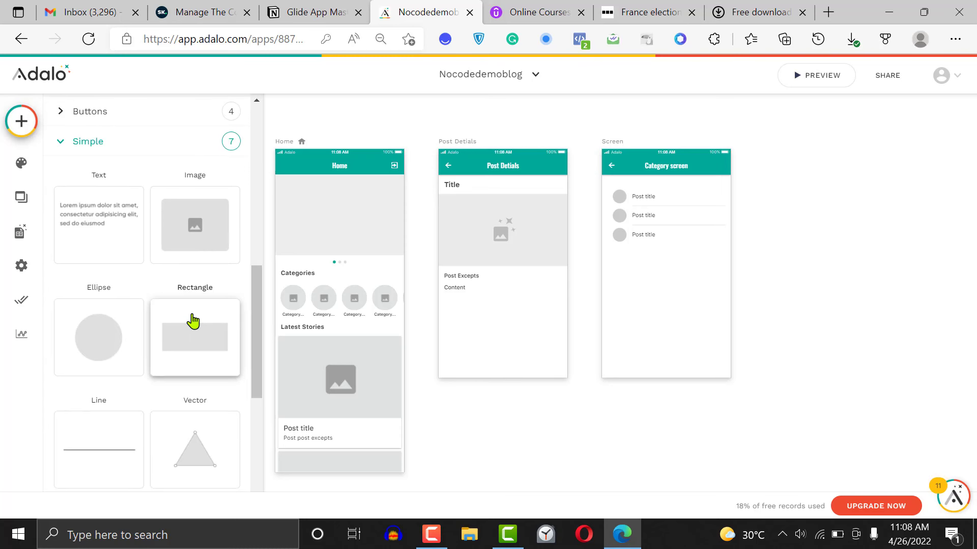
{"action": "left_click_drag", "start_coordinate": [192, 320], "coordinate": [505, 366]}
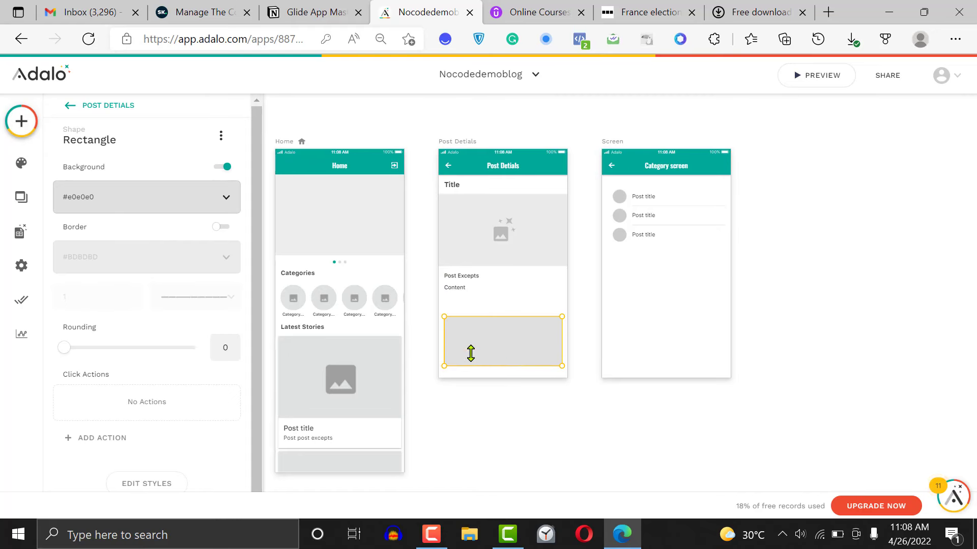
Set the rectangle's background to the white Default Background colour and enable its shadow
{"action": "left_click", "coordinate": [151, 204]}
{"action": "left_click", "coordinate": [151, 204]}
{"action": "left_click", "coordinate": [199, 198]}
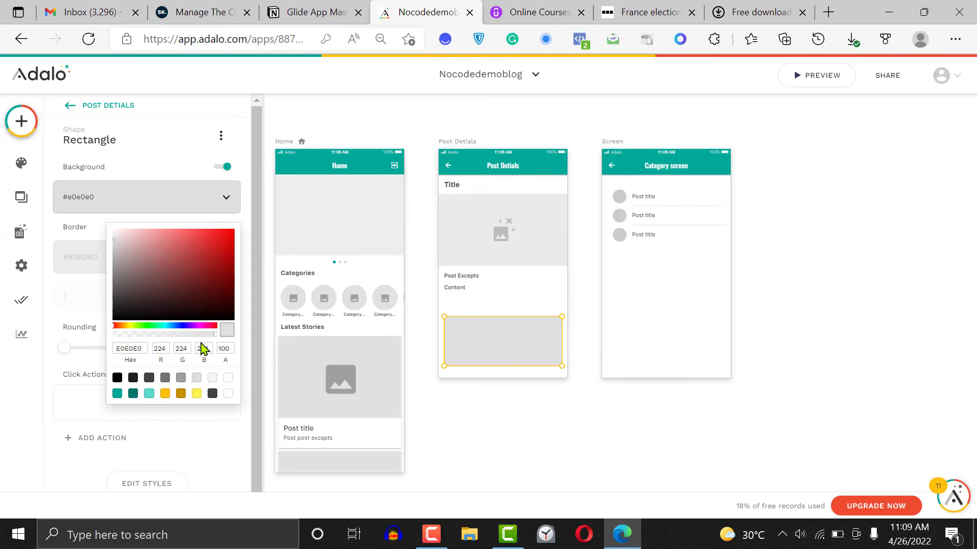
{"action": "left_click", "coordinate": [227, 380]}
{"action": "left_click", "coordinate": [103, 305]}
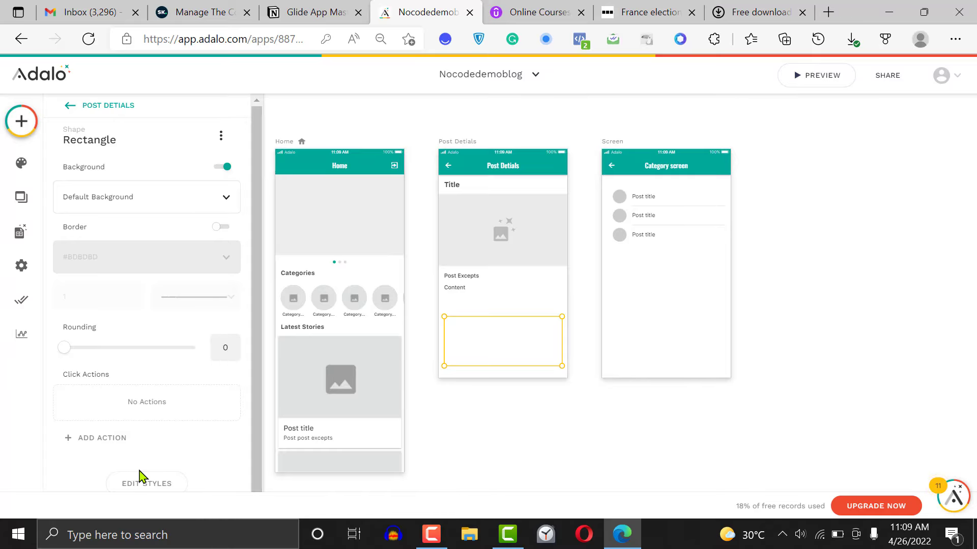
{"action": "left_click_drag", "start_coordinate": [261, 231], "coordinate": [264, 335]}
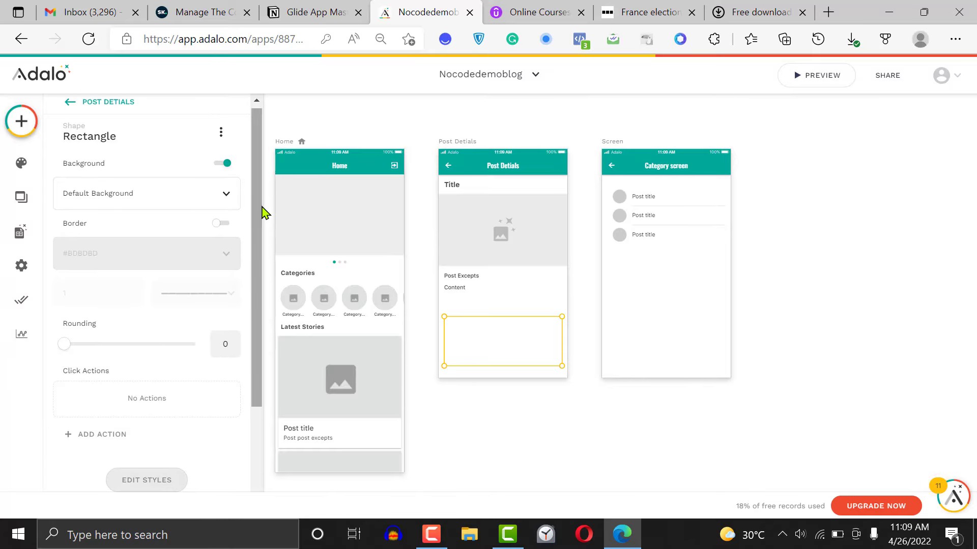
{"action": "scroll", "coordinate": [251, 313], "scroll_direction": "down", "scroll_amount": 3}
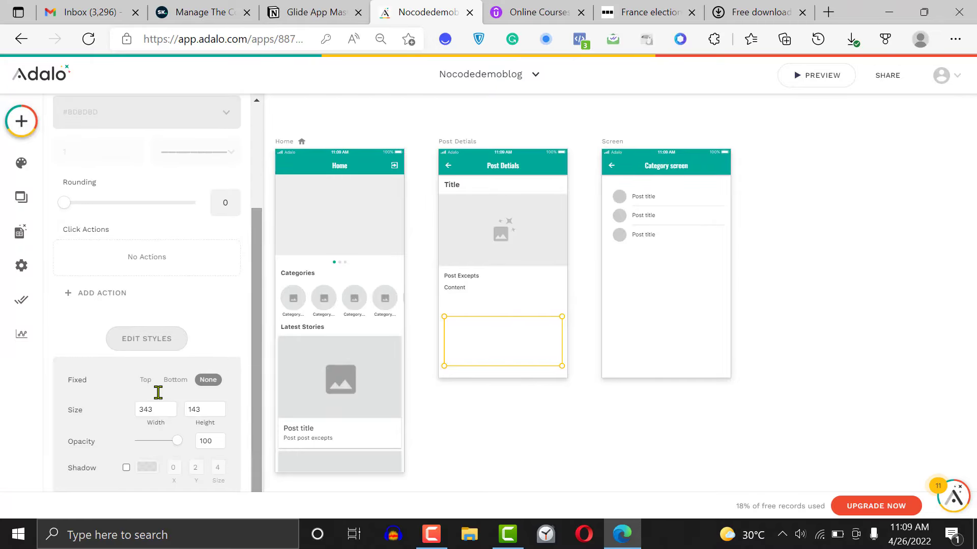
{"action": "left_click", "coordinate": [126, 468]}
{"action": "left_click", "coordinate": [482, 417]}
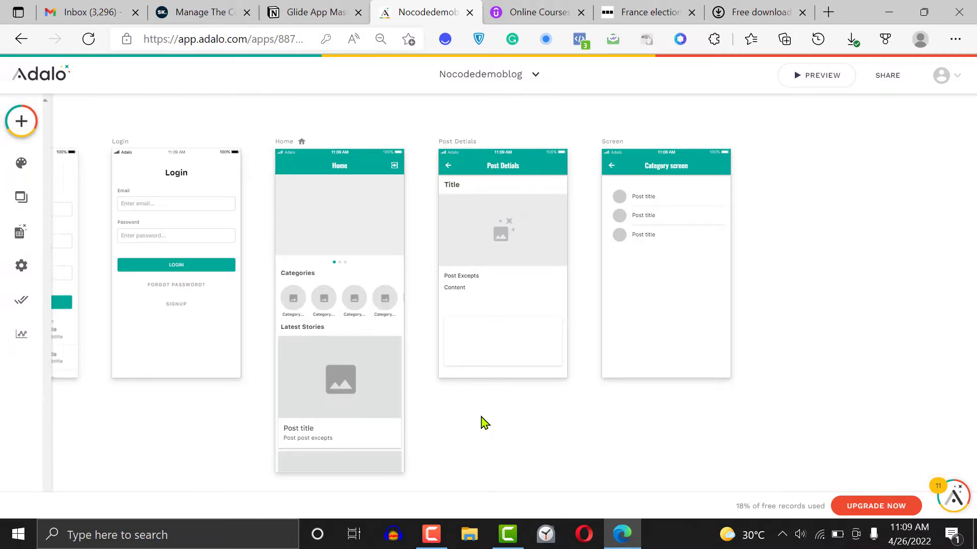
Lengthen the Post Detials screen and stretch the white rectangle downward to make it taller
{"action": "left_click", "coordinate": [509, 347]}
{"action": "left_click_drag", "start_coordinate": [509, 365], "coordinate": [506, 425]}
{"action": "left_click", "coordinate": [480, 147]}
{"action": "left_click", "coordinate": [503, 334]}
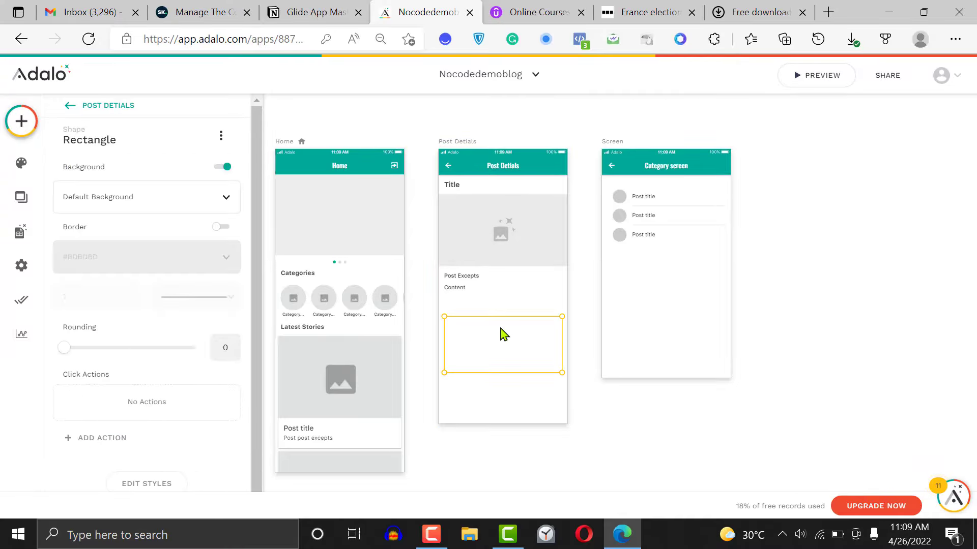
{"action": "left_click_drag", "start_coordinate": [500, 370], "coordinate": [501, 376]}
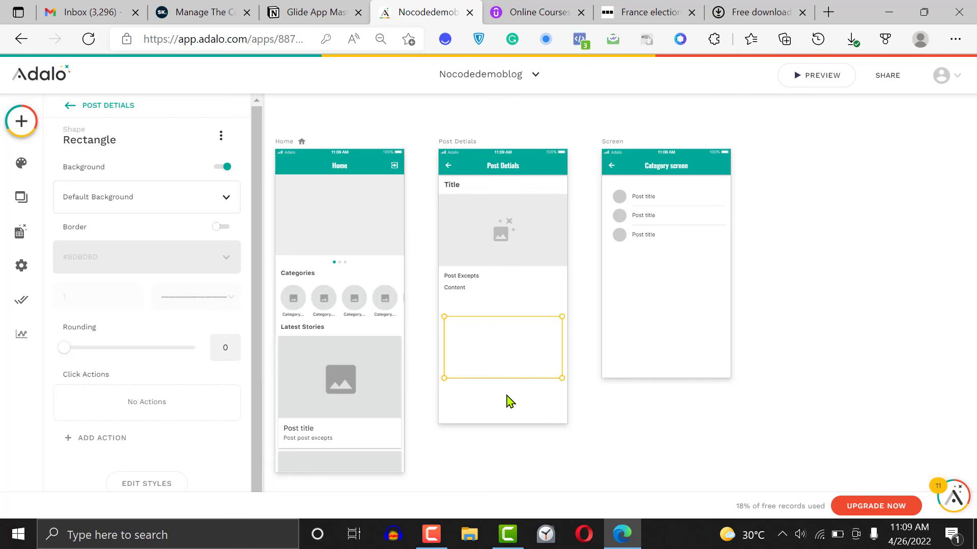
Add a text component near the rectangle's upper edge, narrow it to fit inside, and set its text to "Post comments"
{"action": "left_click", "coordinate": [21, 121]}
{"action": "left_click_drag", "start_coordinate": [87, 258], "coordinate": [466, 331]}
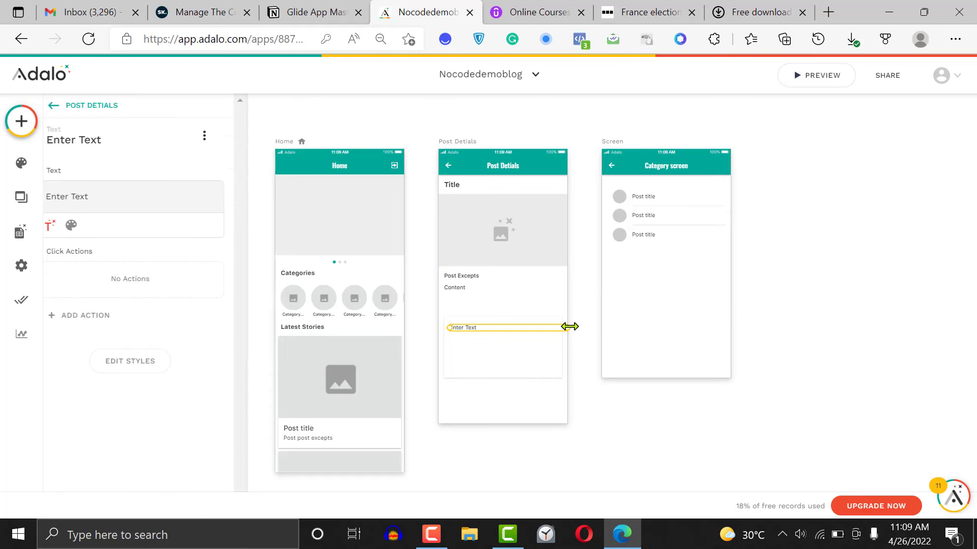
{"action": "left_click_drag", "start_coordinate": [567, 327], "coordinate": [555, 325]}
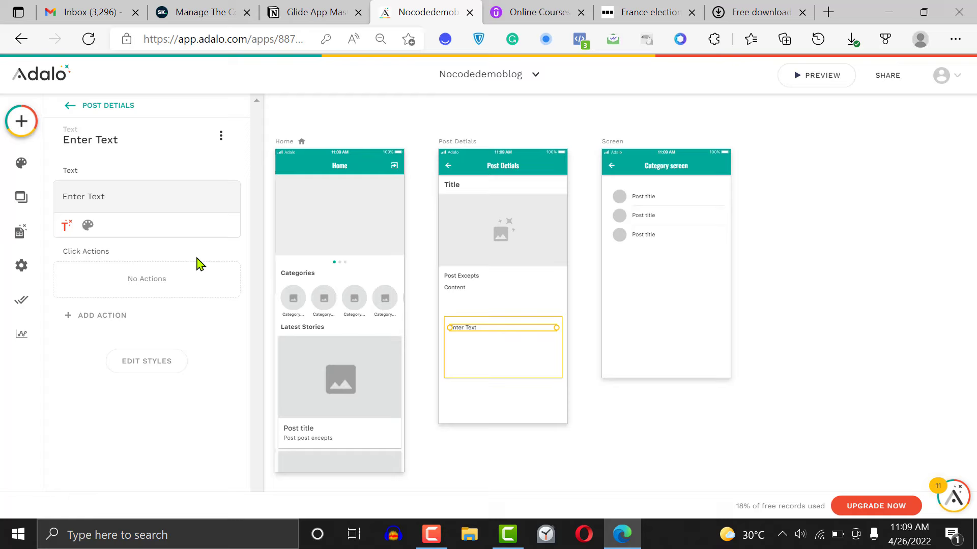
{"action": "triple_click", "coordinate": [109, 201]}
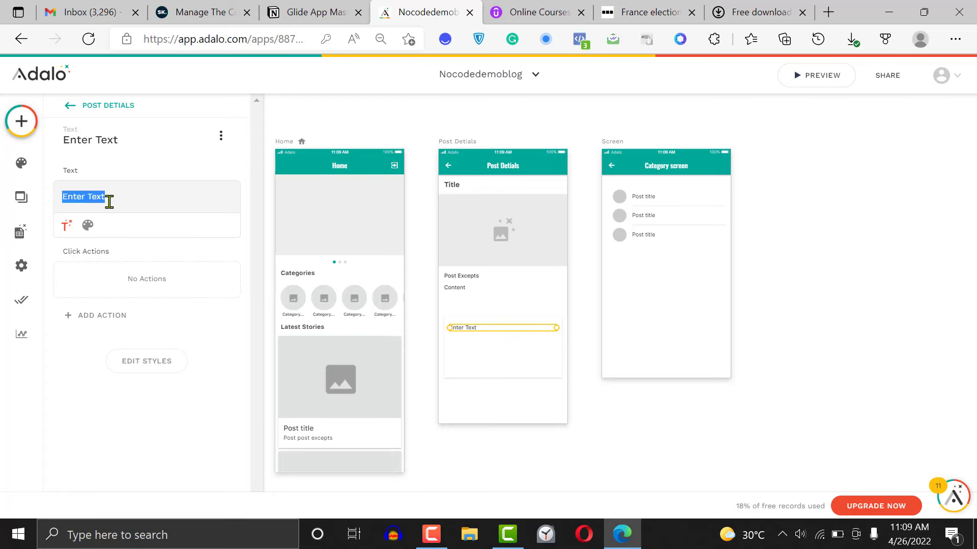
{"action": "type", "text": "Post comme"}
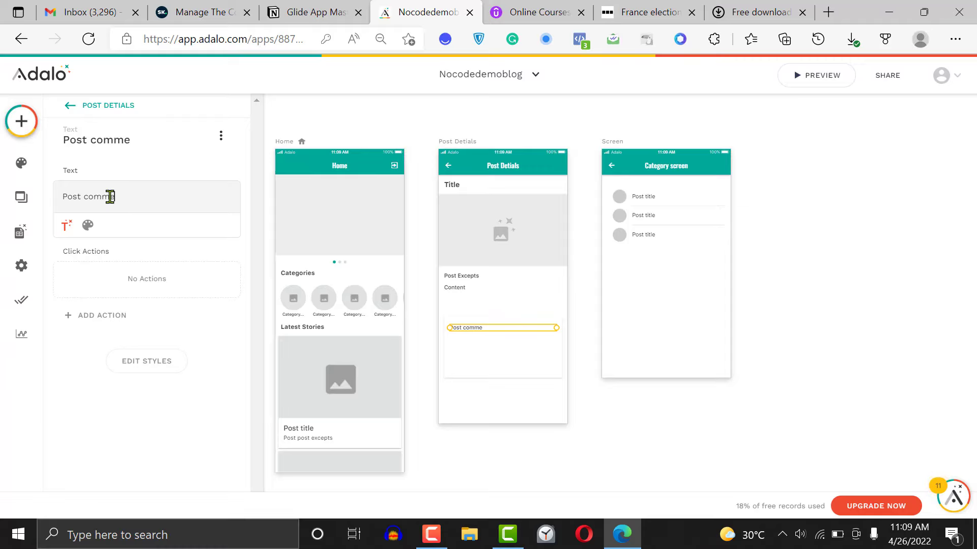
{"action": "type", "text": "nts"}
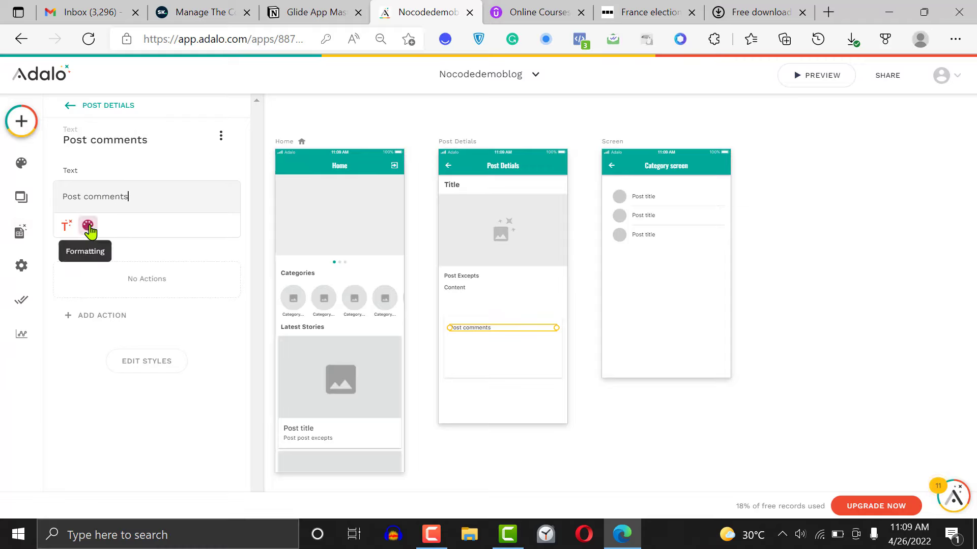
Format the "Post comments" text with Medium weight and black colour
{"action": "left_click", "coordinate": [87, 225]}
{"action": "left_click", "coordinate": [168, 227]}
{"action": "left_click", "coordinate": [154, 308]}
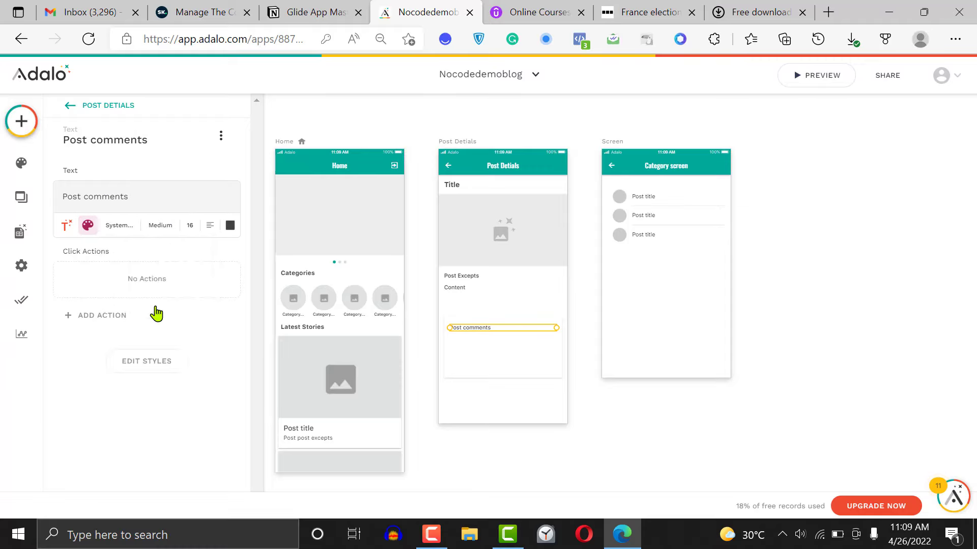
{"action": "left_click", "coordinate": [230, 225]}
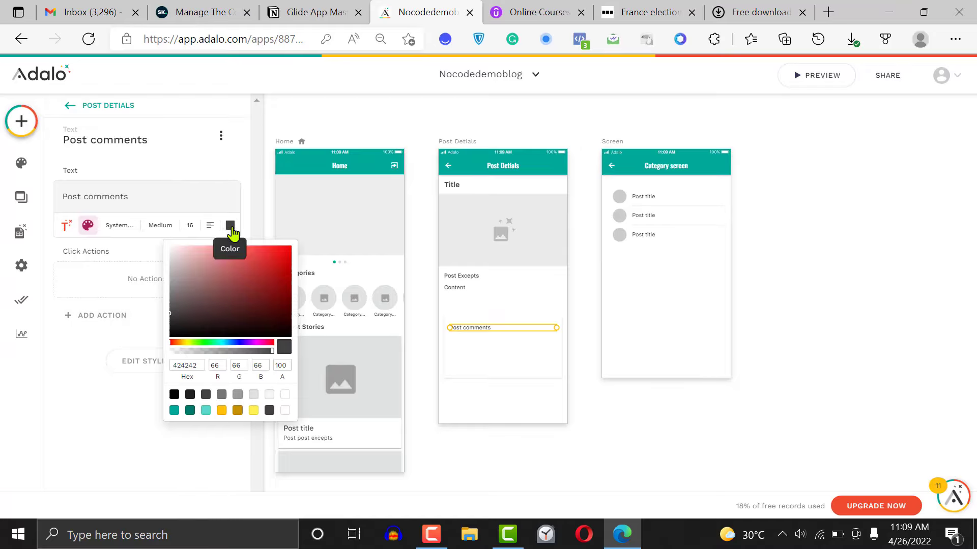
{"action": "mouse_move", "coordinate": [173, 337]}
{"action": "left_mouse_down"}
{"action": "mouse_move", "coordinate": [174, 328]}
{"action": "mouse_move", "coordinate": [170, 349]}
{"action": "left_mouse_up"}
{"action": "left_click", "coordinate": [80, 367]}
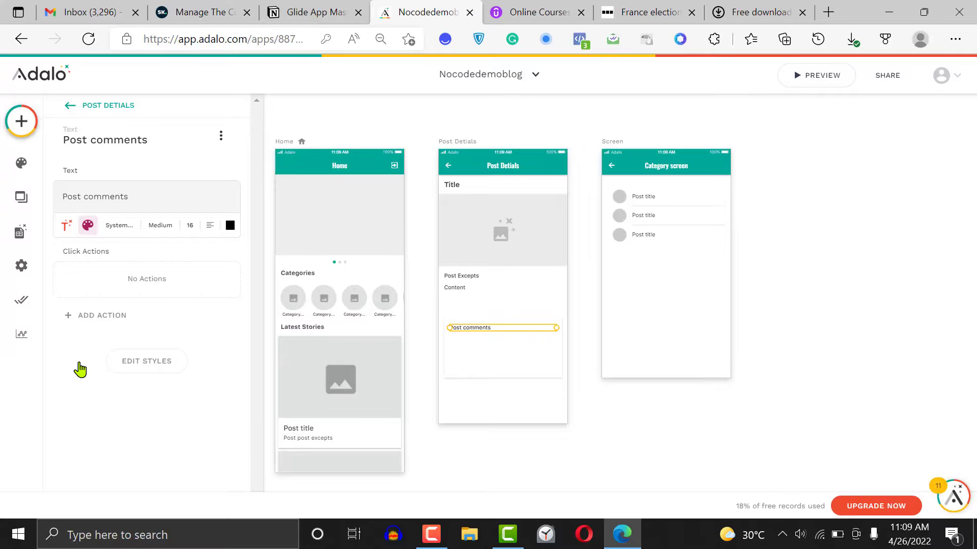
Add a Simple List below the "Post comments" text on the Post Detials screen, aligned with that text
{"action": "left_click", "coordinate": [22, 122]}
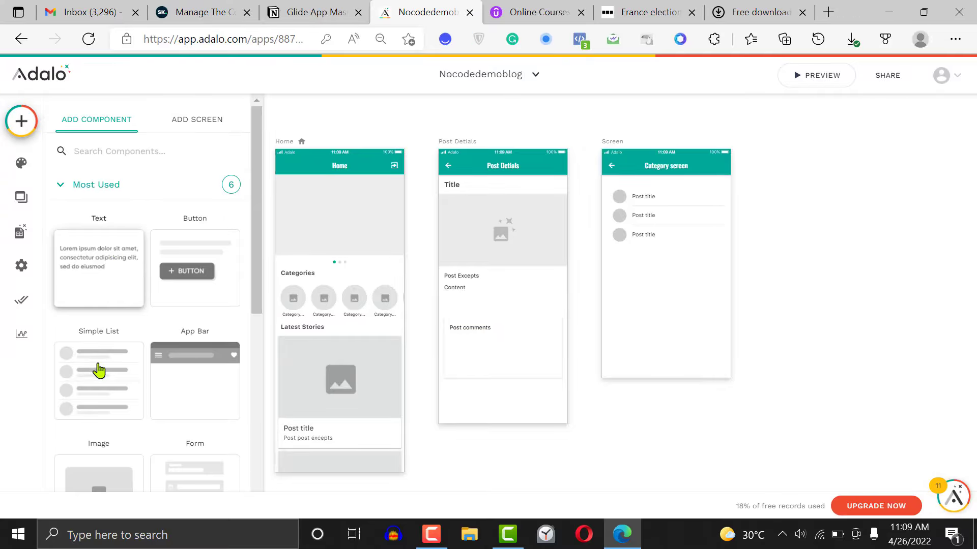
{"action": "left_click_drag", "start_coordinate": [98, 371], "coordinate": [517, 377]}
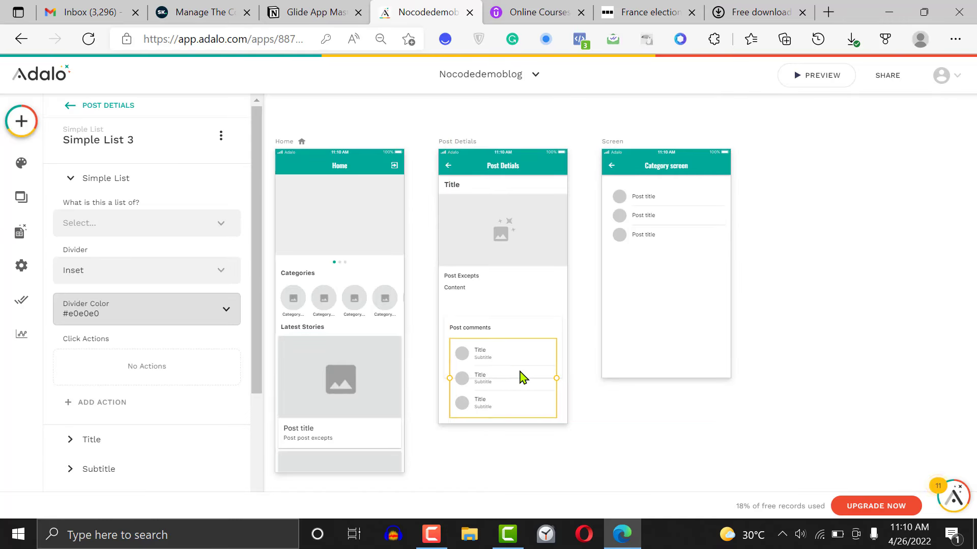
{"action": "left_click", "coordinate": [607, 413]}
{"action": "left_click", "coordinate": [502, 389]}
Stretch the rectangle to enclose the whole comments list and lengthen the Post Detials screen below it
{"action": "left_click", "coordinate": [540, 328]}
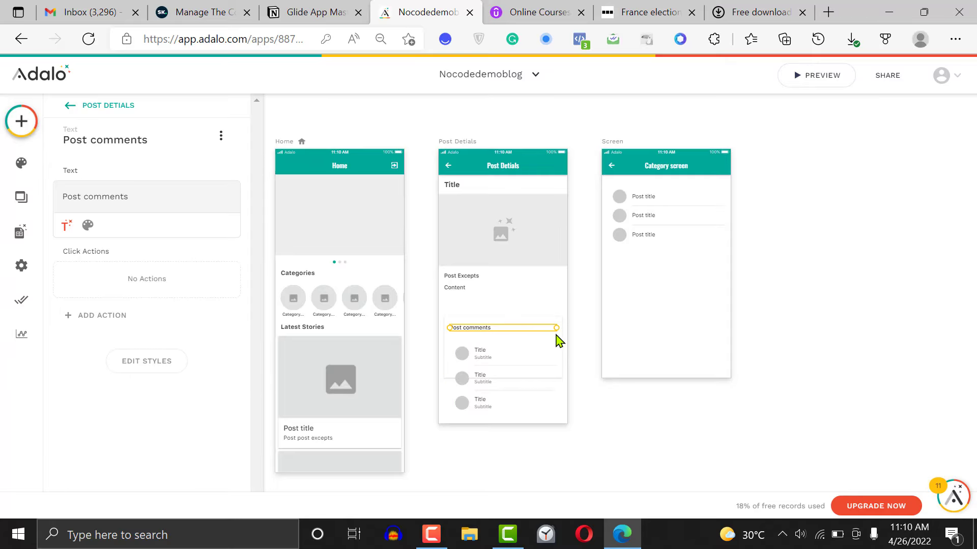
{"action": "left_click", "coordinate": [560, 343]}
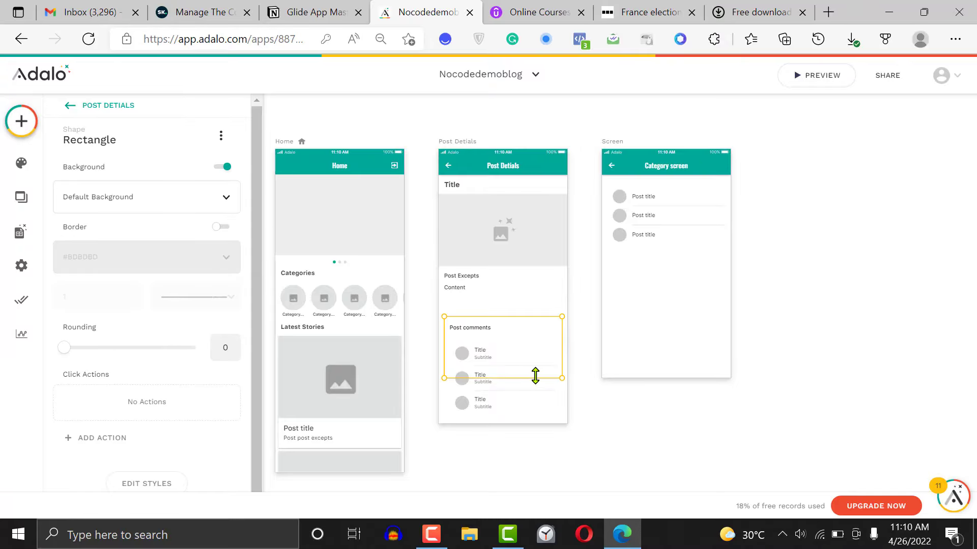
{"action": "left_click_drag", "start_coordinate": [535, 376], "coordinate": [501, 447]}
{"action": "left_click", "coordinate": [483, 148]}
{"action": "left_click", "coordinate": [503, 402]}
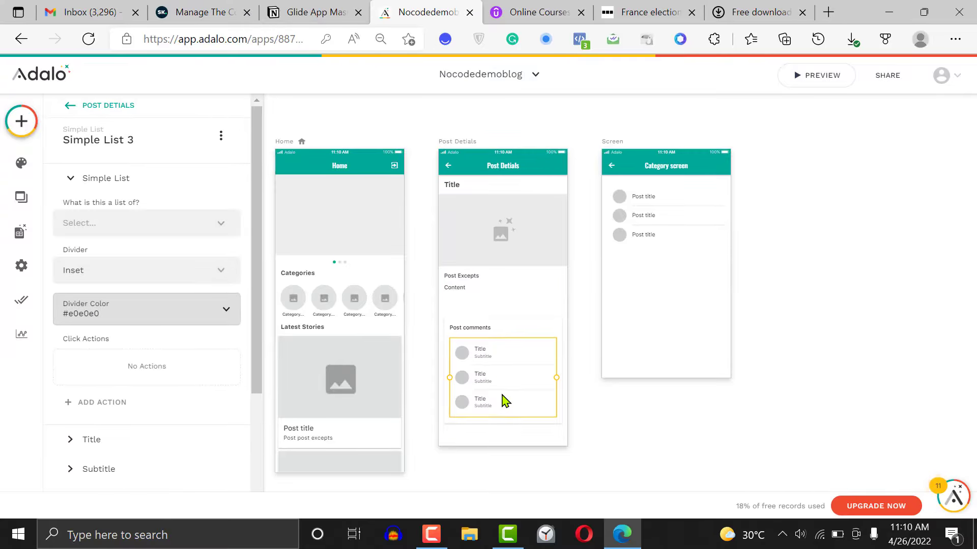
Group the rectangle, the "Post comments" text and the simple list on the Post Detials screen
{"action": "left_click", "coordinate": [644, 413]}
{"action": "left_click_drag", "start_coordinate": [580, 409], "coordinate": [467, 318]}
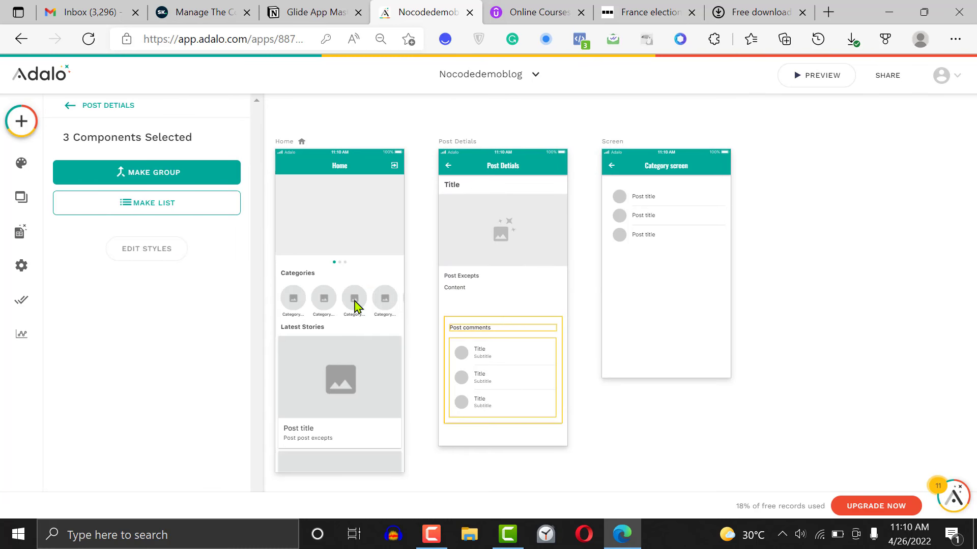
{"action": "left_click", "coordinate": [165, 177]}
{"action": "left_click", "coordinate": [588, 383]}
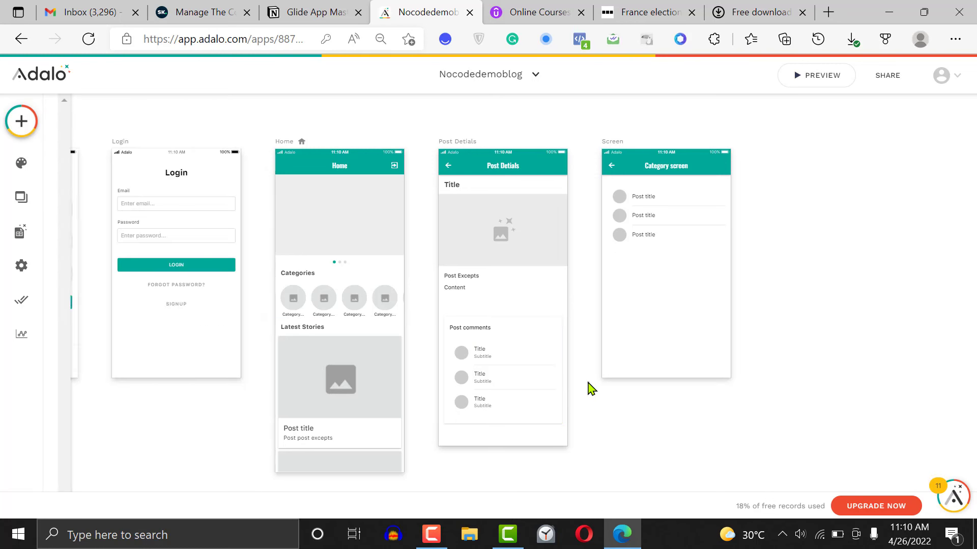
{"action": "mouse_move", "coordinate": [500, 369]}
{"action": "left_mouse_down"}
{"action": "mouse_move", "coordinate": [507, 396]}
{"action": "mouse_move", "coordinate": [495, 365]}
{"action": "left_mouse_up"}
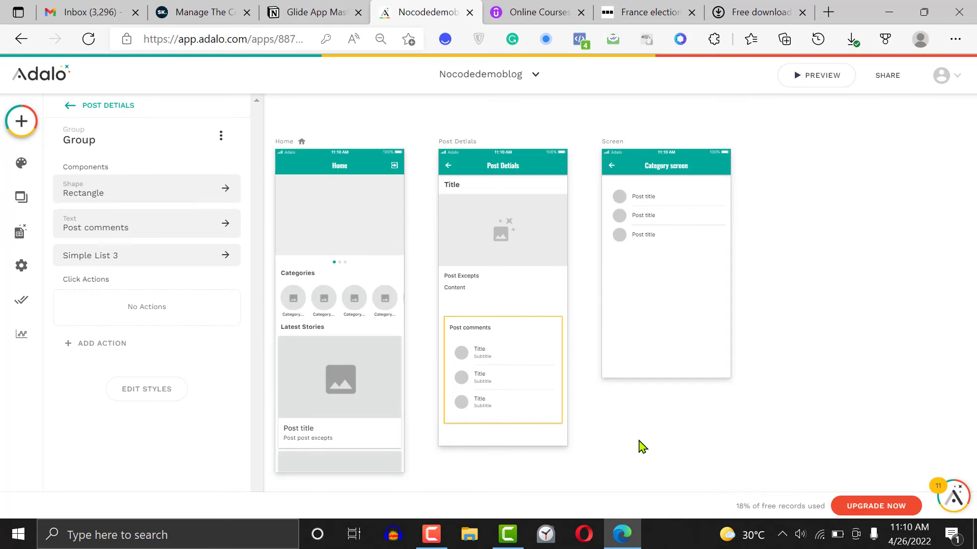
Bind the simple list in the Post comments group to the Comments collection, filtered to Current Post > Comments
{"action": "left_click", "coordinate": [639, 446]}
{"action": "left_click", "coordinate": [511, 376]}
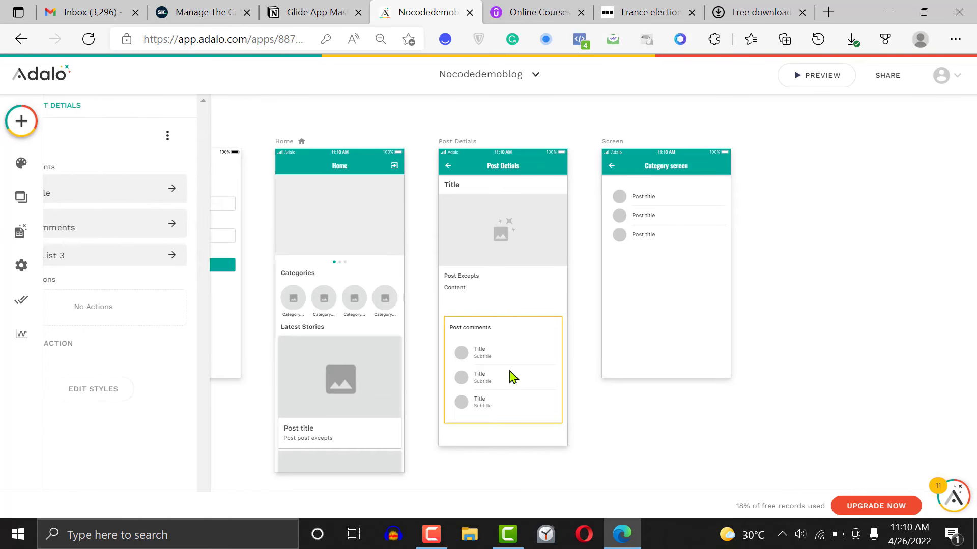
{"action": "left_click", "coordinate": [508, 375]}
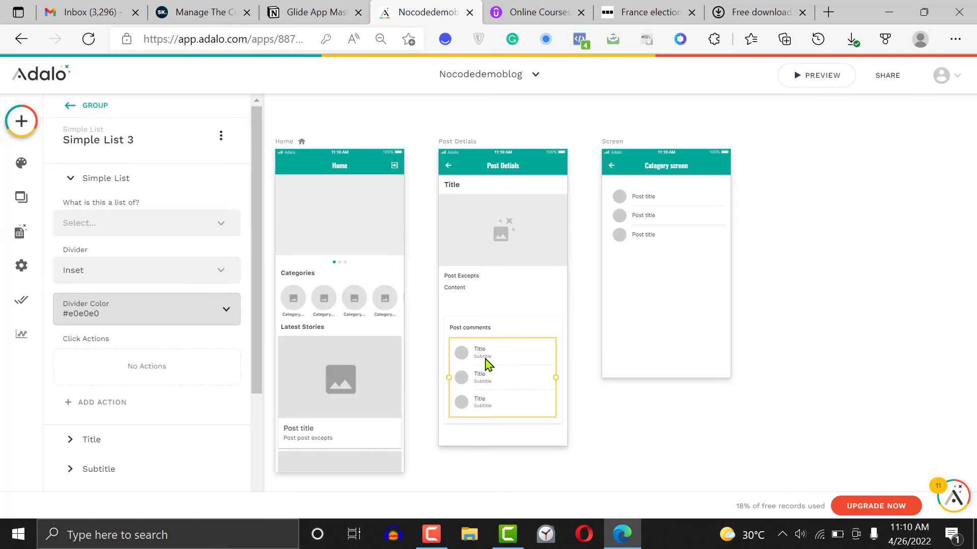
{"action": "left_click", "coordinate": [148, 230]}
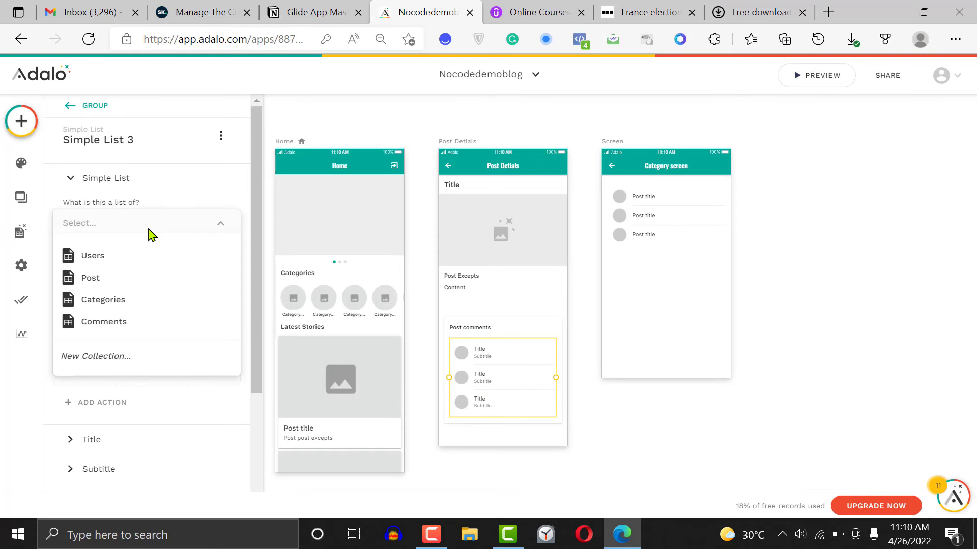
{"action": "left_click", "coordinate": [122, 319]}
{"action": "left_click", "coordinate": [140, 275]}
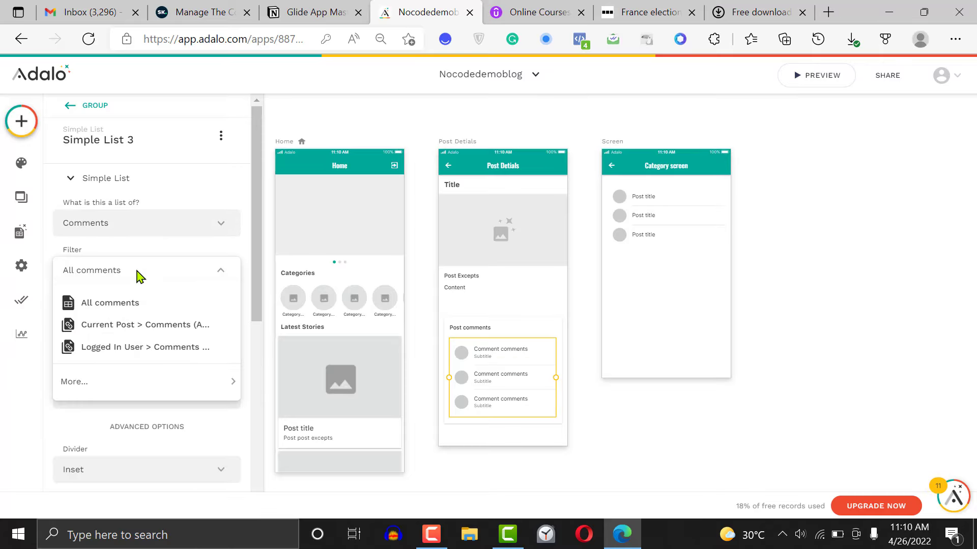
{"action": "left_click", "coordinate": [177, 326]}
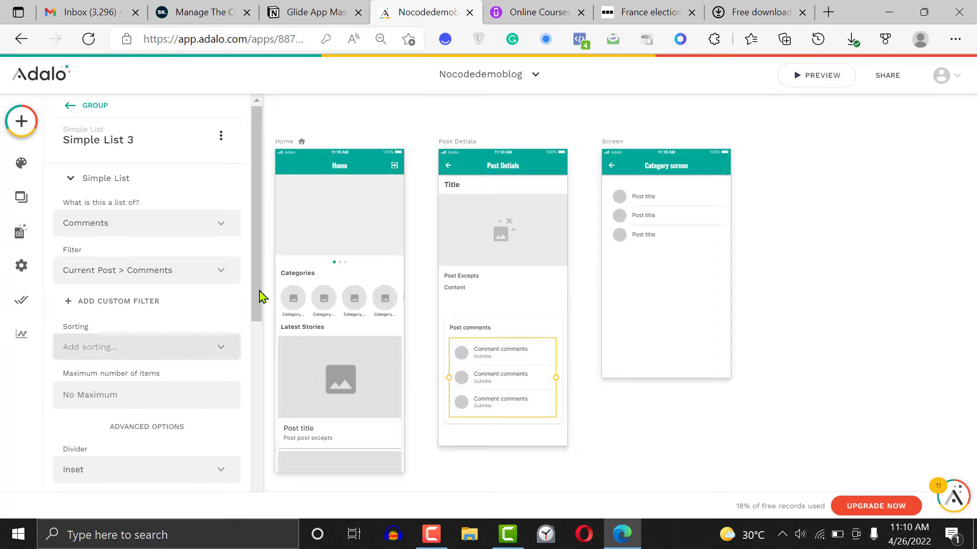
Sort the comments list by Created Date - Newest to Oldest
{"action": "left_click", "coordinate": [177, 348]}
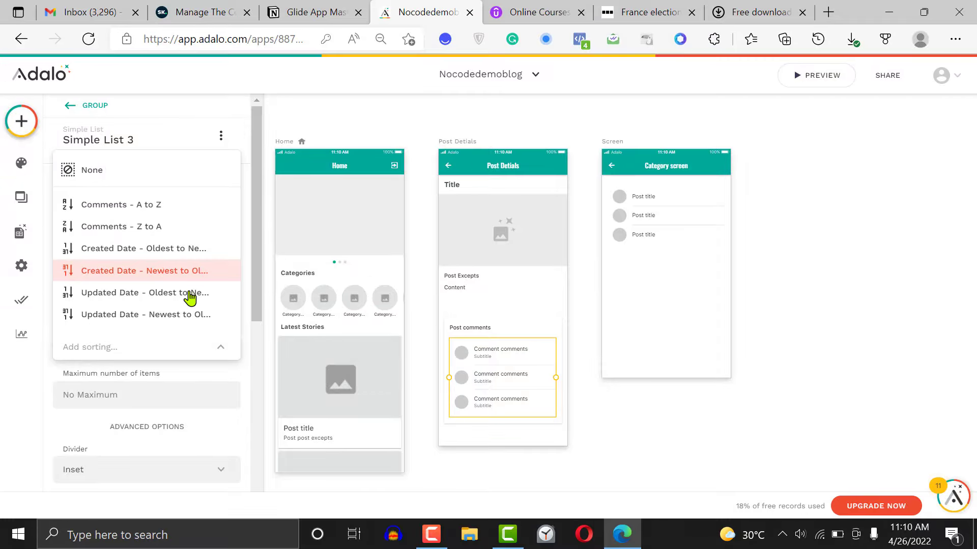
{"action": "left_click", "coordinate": [194, 271]}
{"action": "left_click_drag", "start_coordinate": [259, 277], "coordinate": [257, 389]}
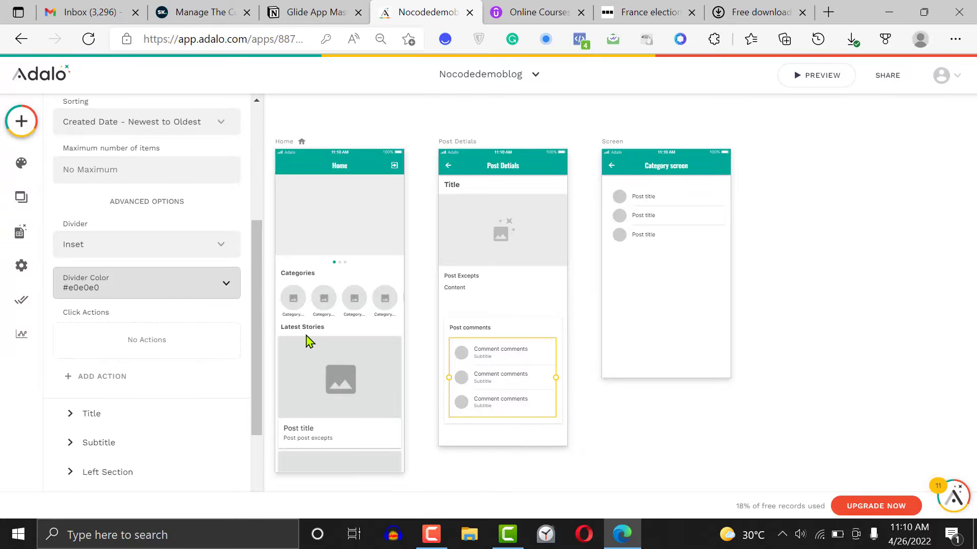
{"action": "left_click", "coordinate": [154, 250]}
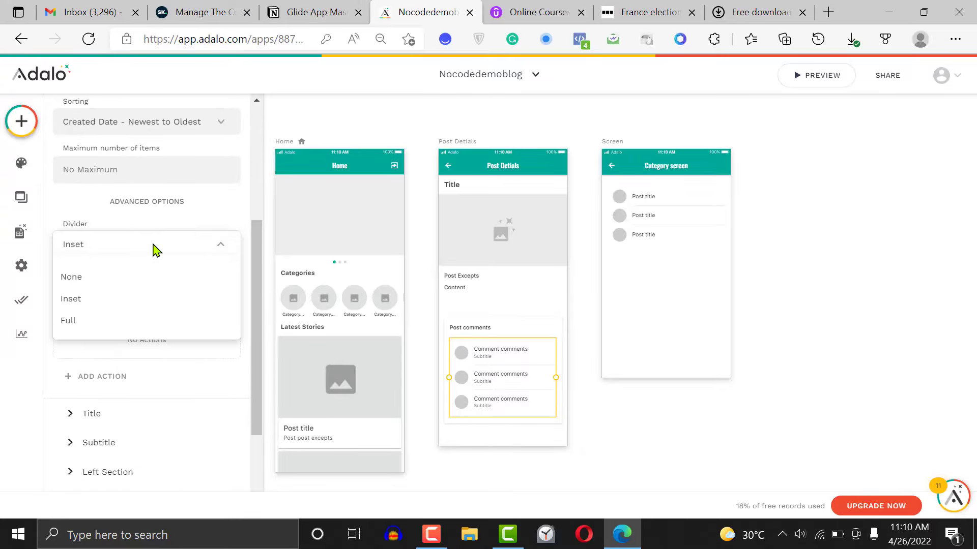
{"action": "left_click", "coordinate": [153, 249]}
{"action": "left_click_drag", "start_coordinate": [260, 287], "coordinate": [261, 332]}
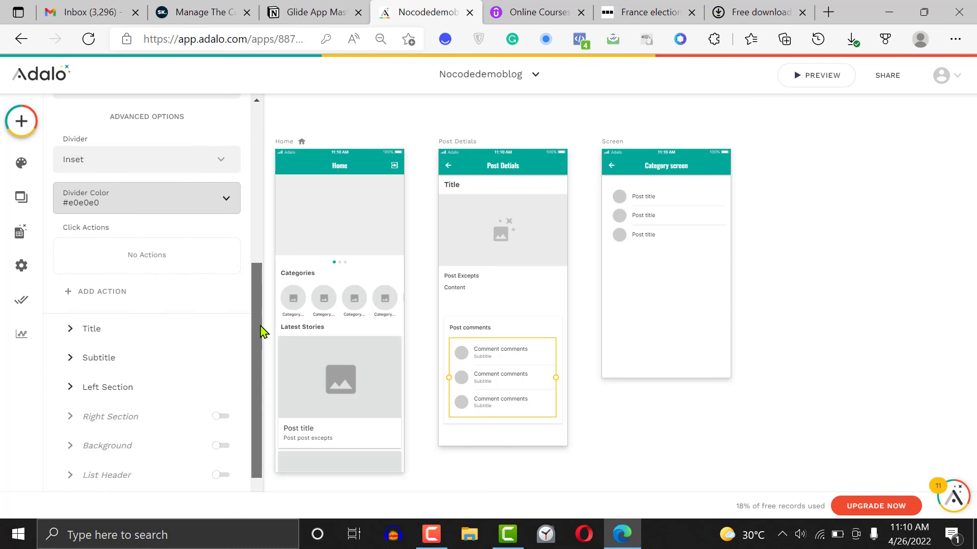
Replace the comments list's placeholder subtitle with magic text for the comment owner's Username
{"action": "left_click", "coordinate": [116, 326]}
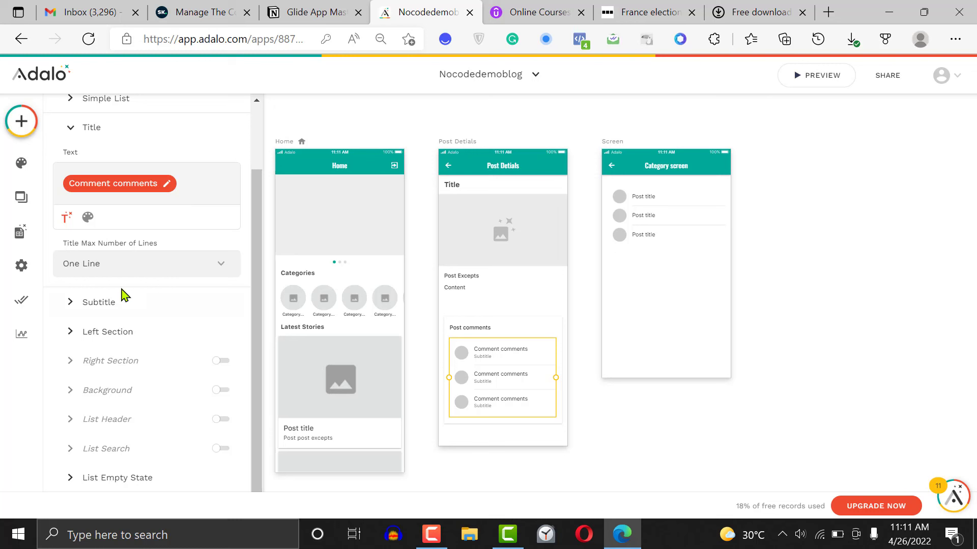
{"action": "left_click", "coordinate": [121, 304]}
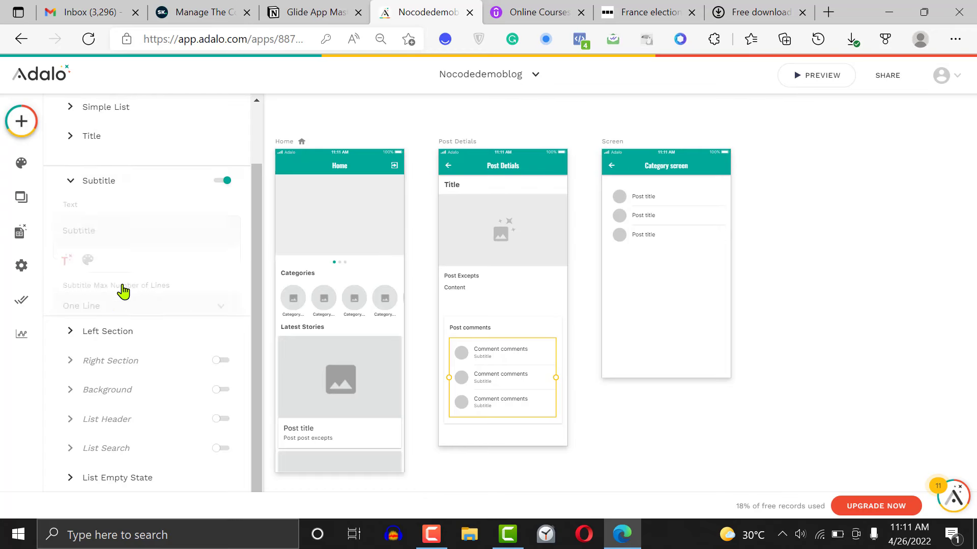
{"action": "double_click", "coordinate": [112, 220]}
{"action": "key", "text": "BackSpace"}
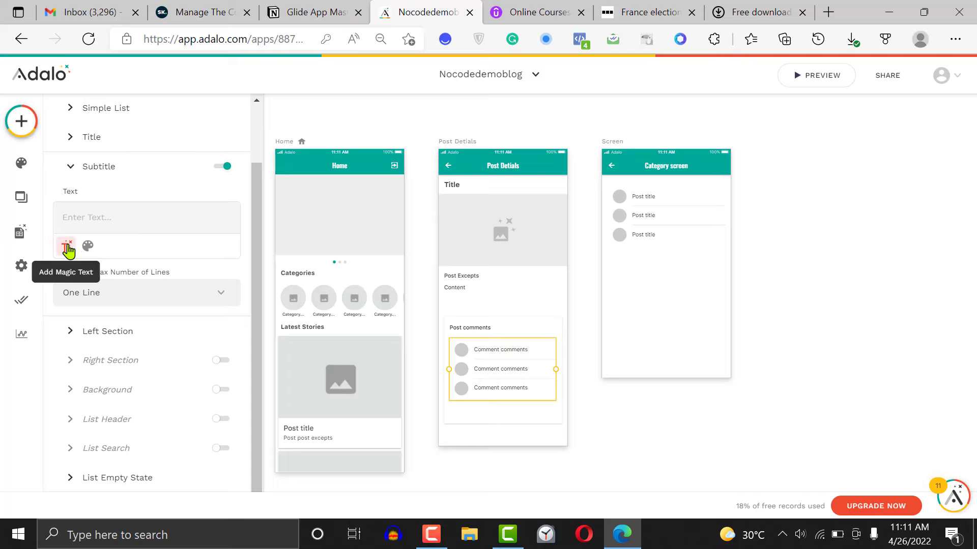
{"action": "left_click", "coordinate": [67, 250]}
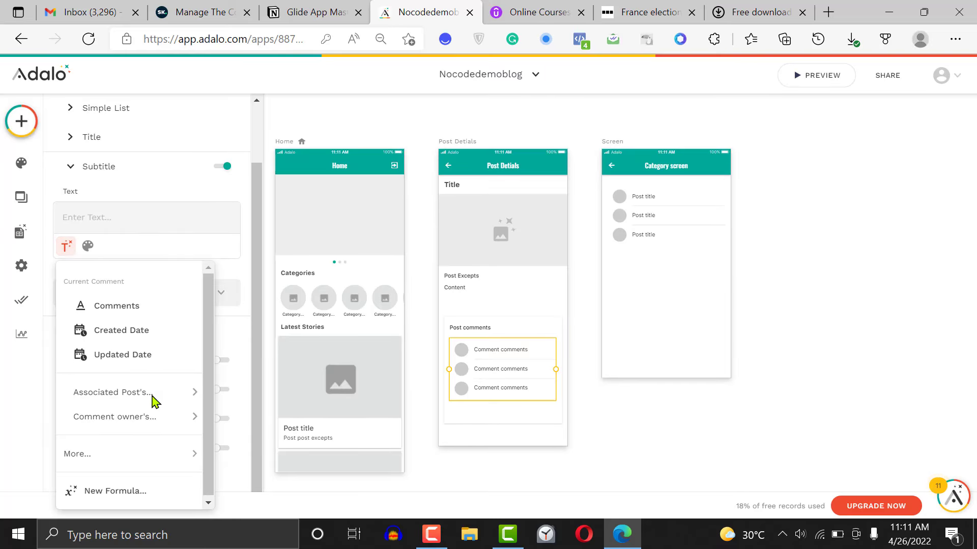
{"action": "mouse_move", "coordinate": [158, 425]}
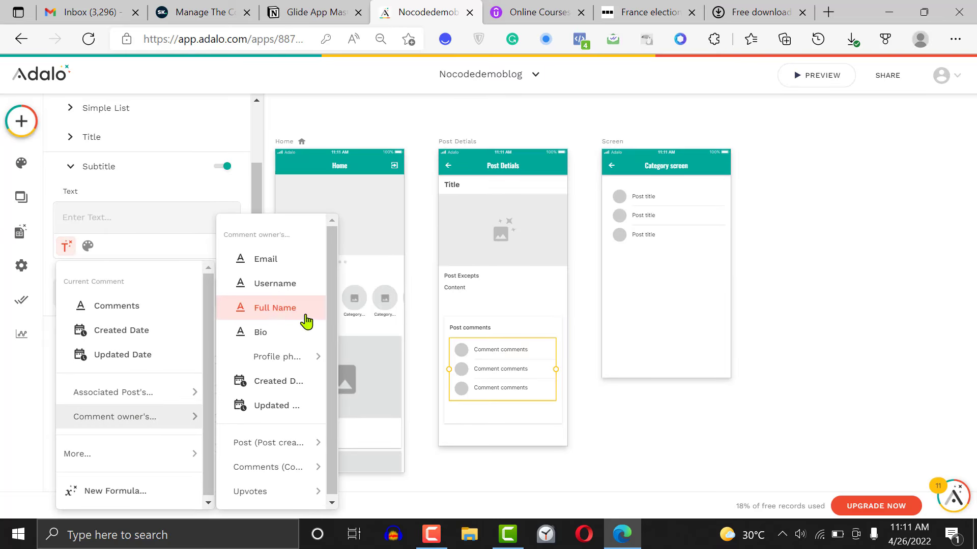
{"action": "left_click", "coordinate": [282, 289]}
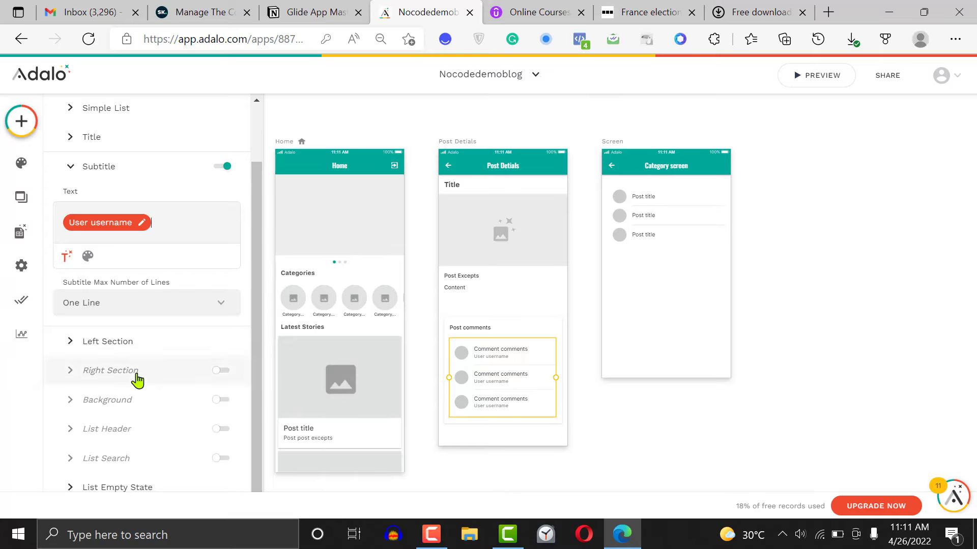
Set the avatar image in the comments list's left section to the associated post's featured image from the database
{"action": "left_click", "coordinate": [134, 346]}
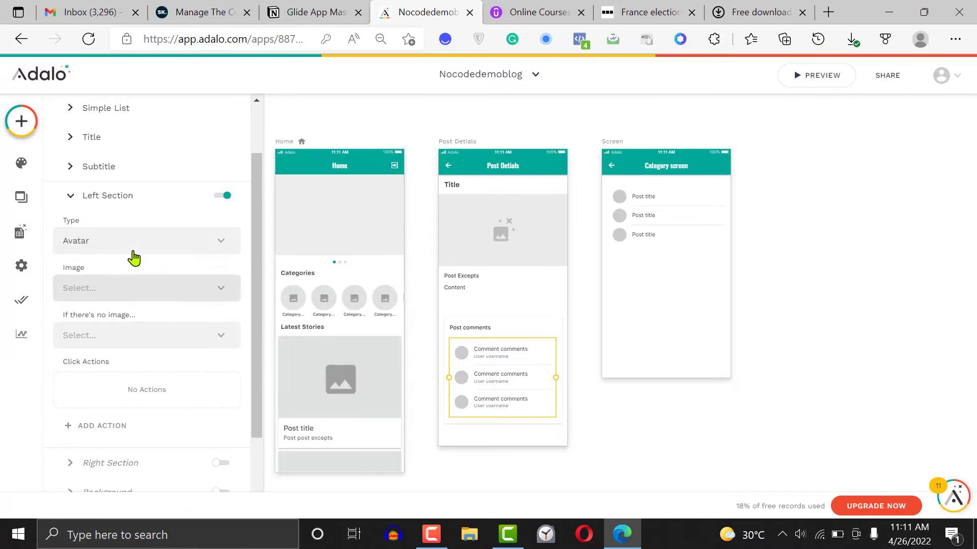
{"action": "left_click", "coordinate": [120, 289]}
{"action": "mouse_move", "coordinate": [137, 250]}
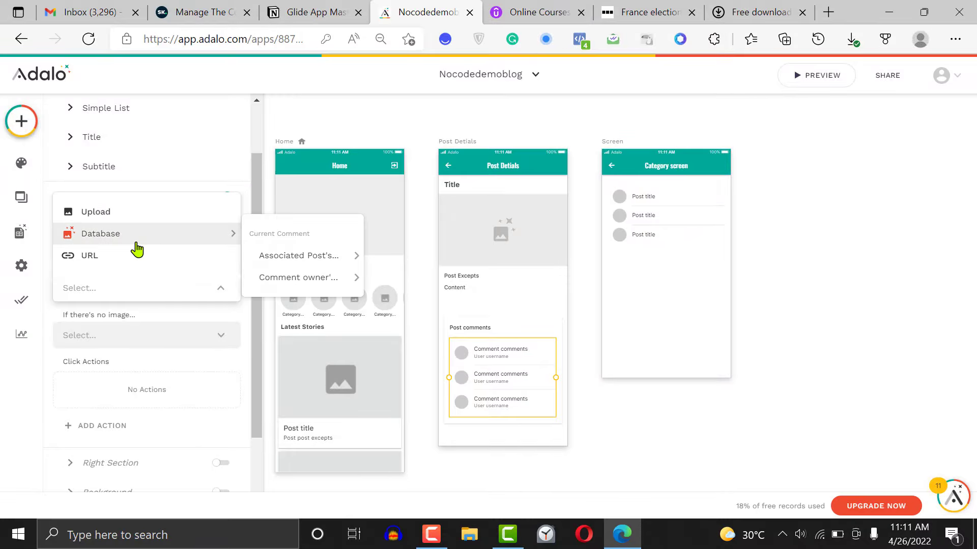
{"action": "mouse_move", "coordinate": [325, 252]}
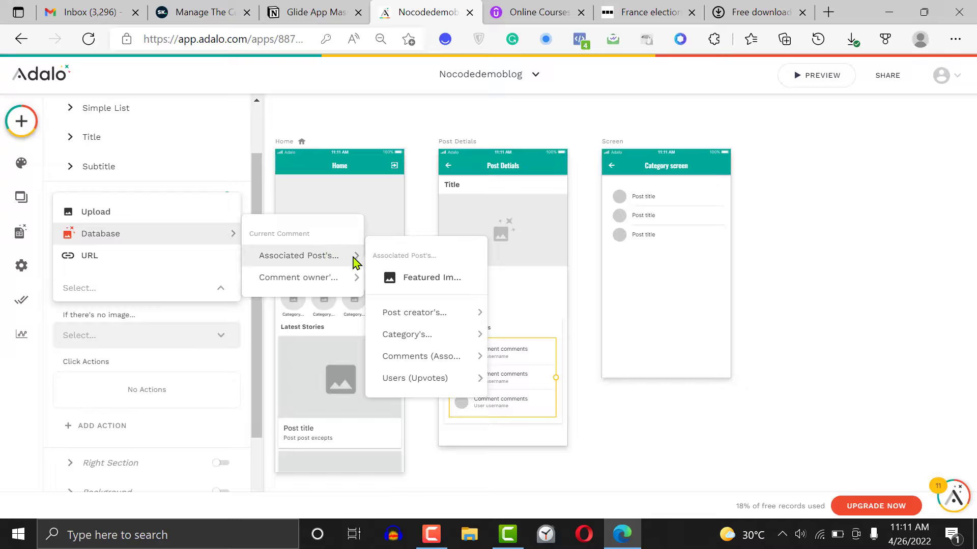
{"action": "left_click", "coordinate": [425, 282]}
{"action": "left_click", "coordinate": [590, 409]}
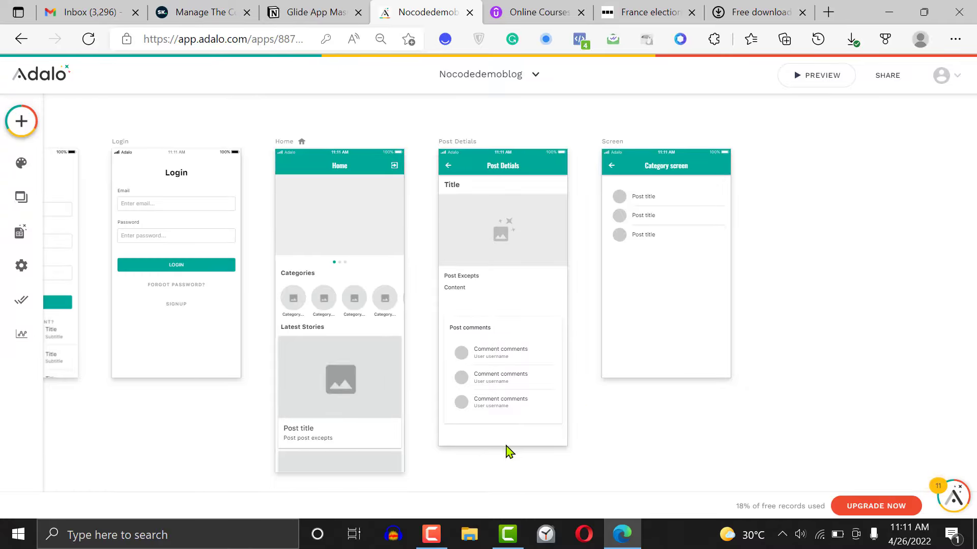
Lengthen the Post Detials screen and add a full-width rectangle in the empty space below the Post comments group
{"action": "left_click", "coordinate": [444, 146]}
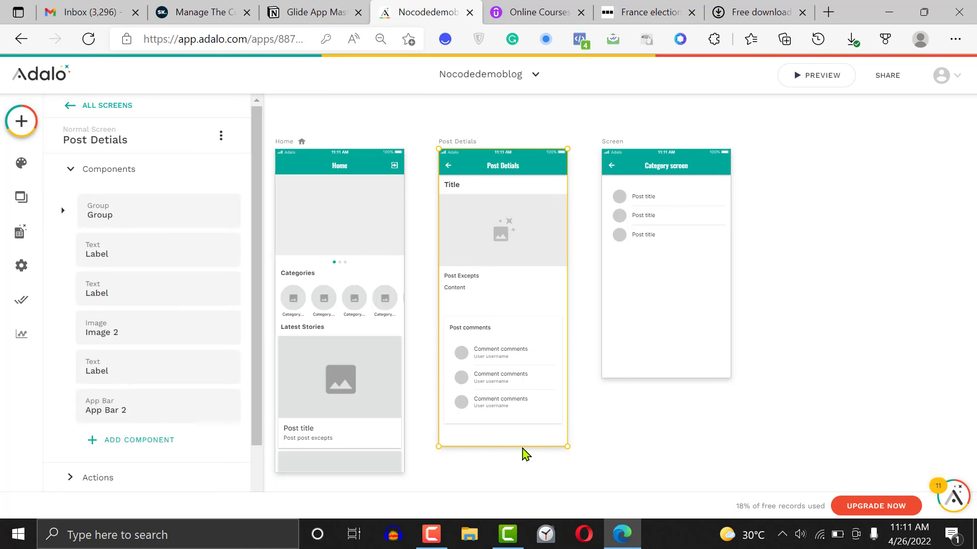
{"action": "left_click_drag", "start_coordinate": [522, 446], "coordinate": [524, 467]}
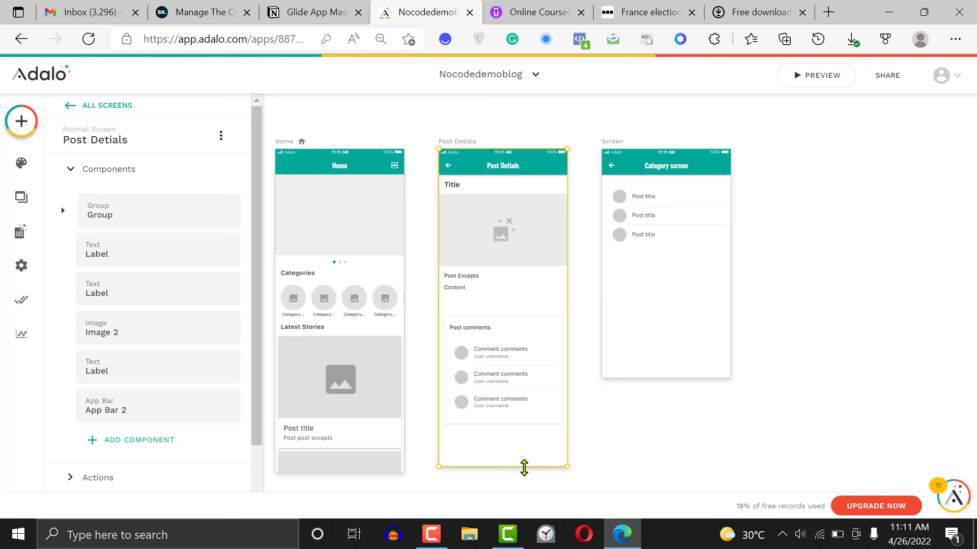
{"action": "left_click", "coordinate": [21, 122]}
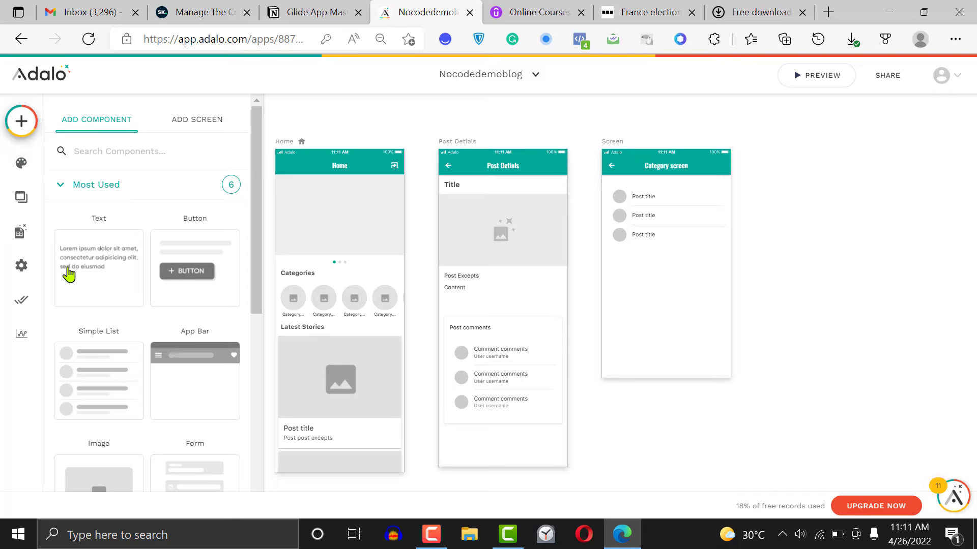
{"action": "left_click_drag", "start_coordinate": [259, 223], "coordinate": [259, 417]}
{"action": "left_click", "coordinate": [148, 257]}
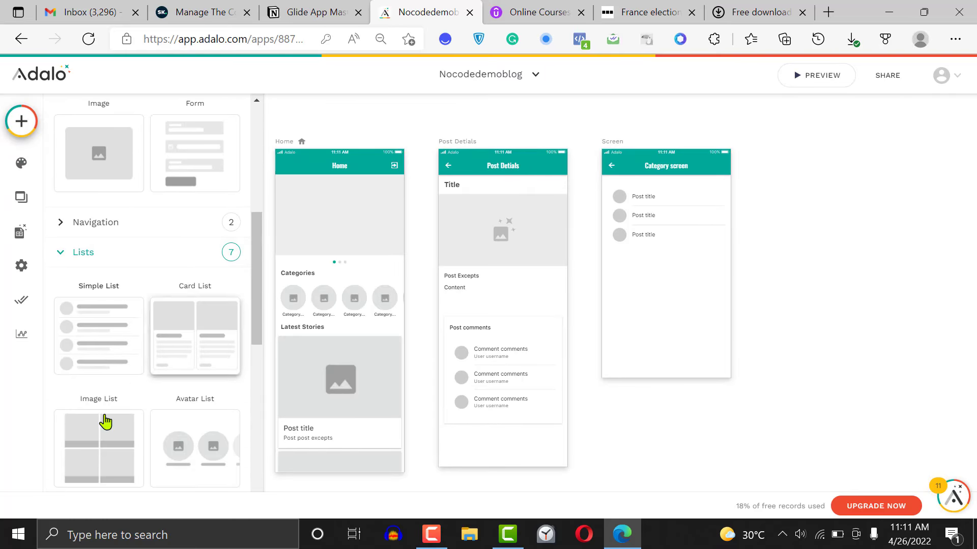
{"action": "left_click", "coordinate": [150, 226]}
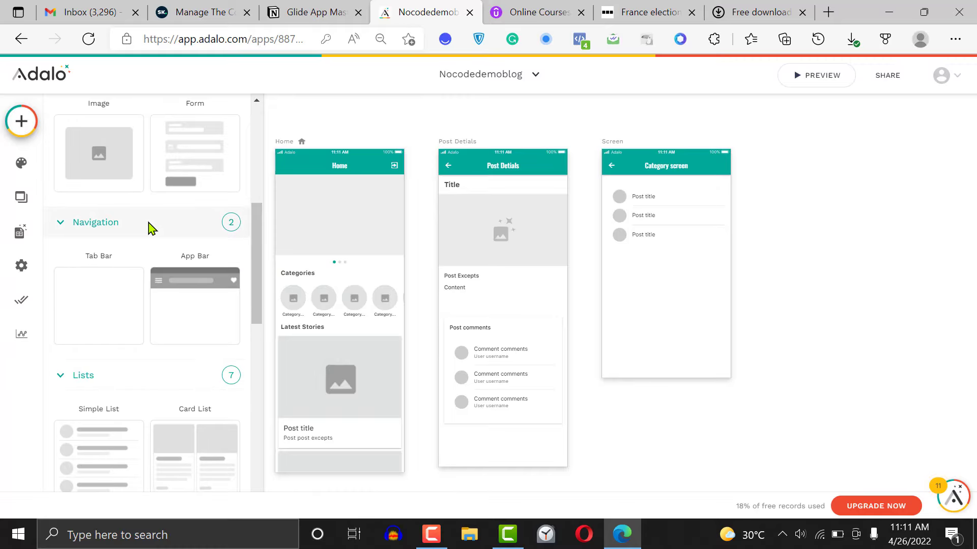
{"action": "scroll", "coordinate": [255, 356], "scroll_direction": "down", "scroll_amount": 8}
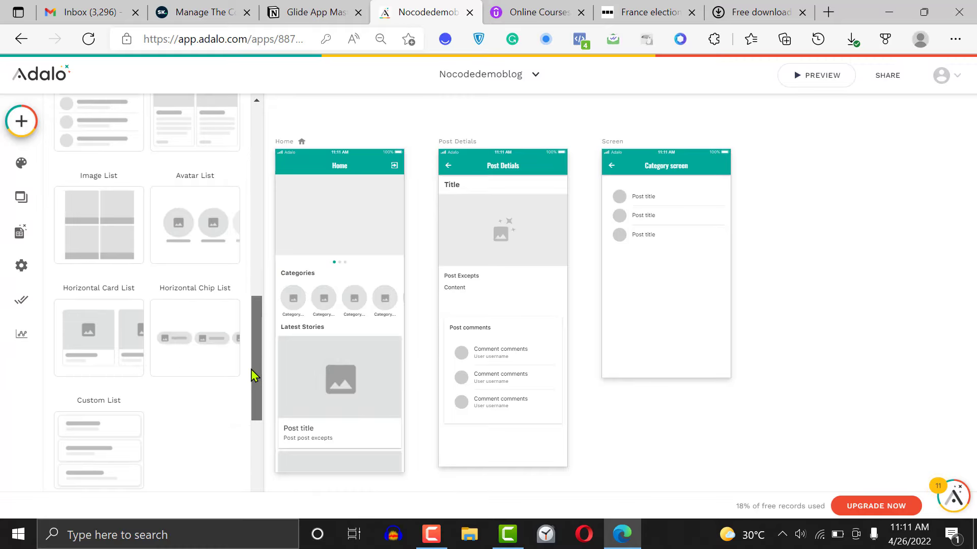
{"action": "left_click", "coordinate": [199, 340]}
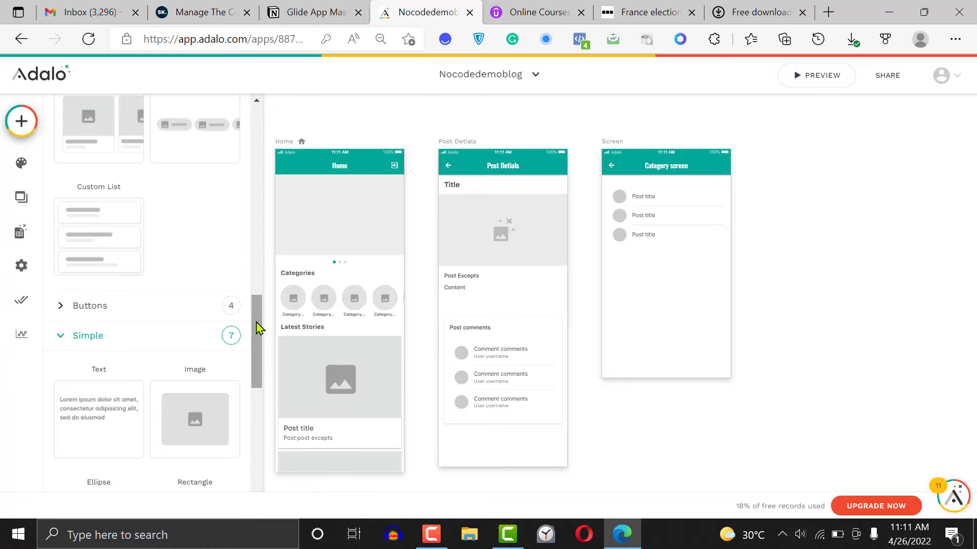
{"action": "scroll", "coordinate": [254, 390], "scroll_direction": "down", "scroll_amount": 5}
{"action": "left_click_drag", "start_coordinate": [206, 205], "coordinate": [567, 451]}
{"action": "left_click_drag", "start_coordinate": [514, 431], "coordinate": [519, 433]}
{"action": "left_click", "coordinate": [623, 448]}
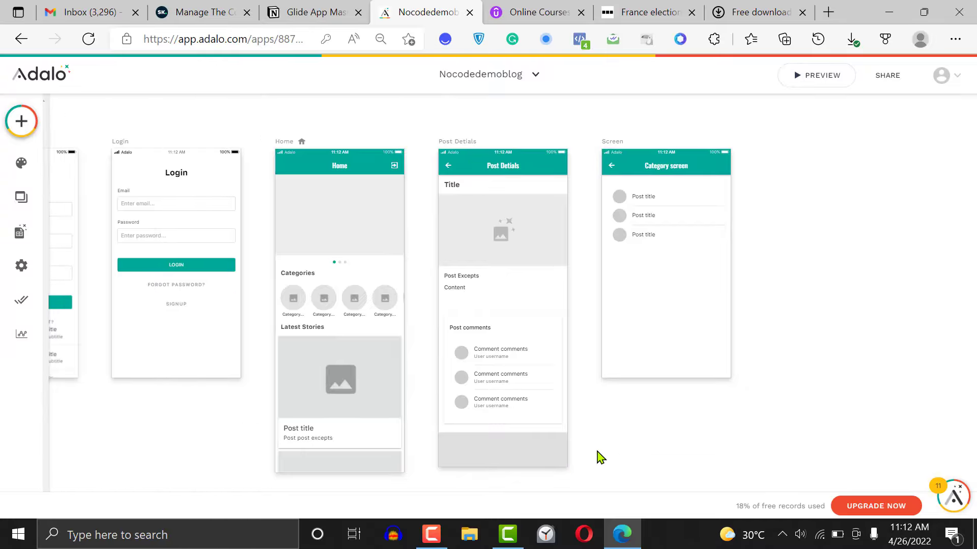
{"action": "left_click", "coordinate": [533, 458]}
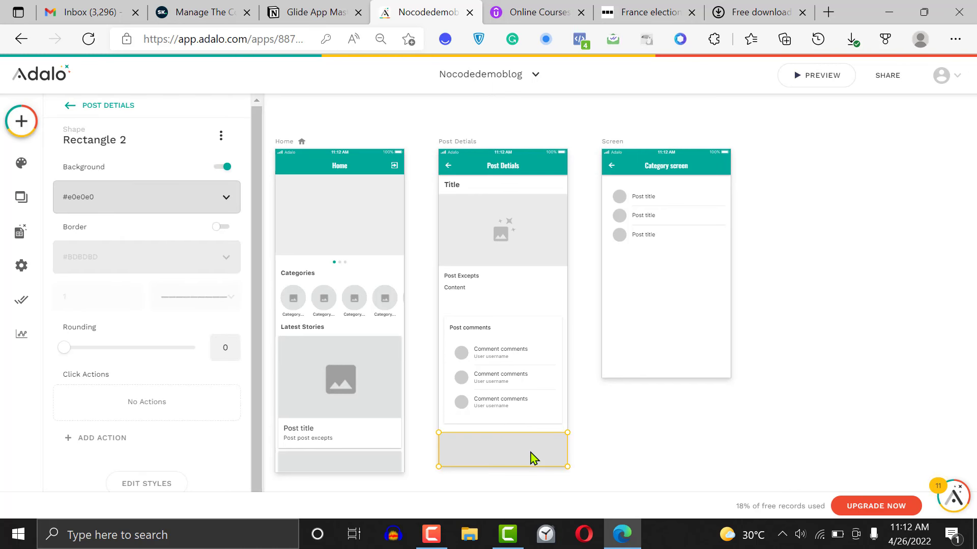
{"action": "left_click", "coordinate": [656, 453]}
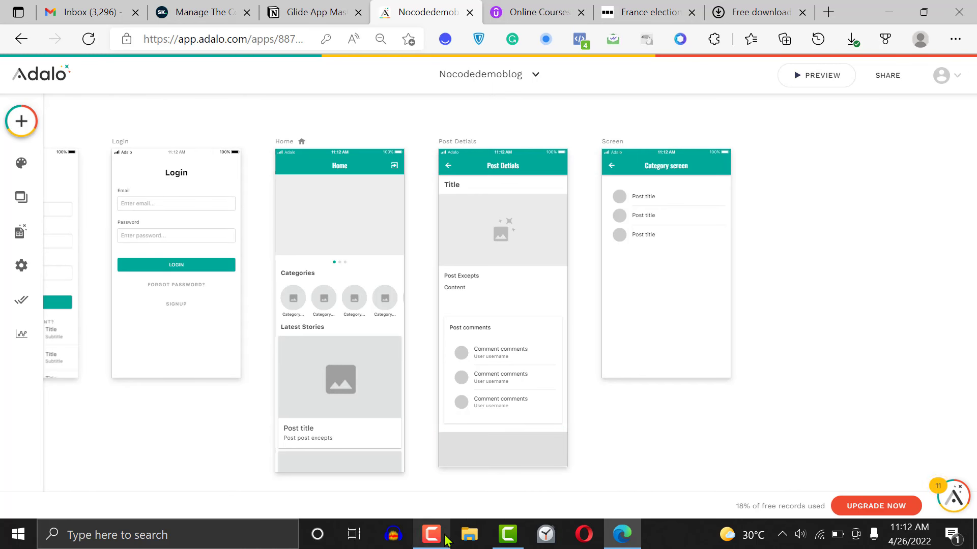
{"action": "left_click", "coordinate": [503, 538]}
{"action": "left_click", "coordinate": [922, 478]}
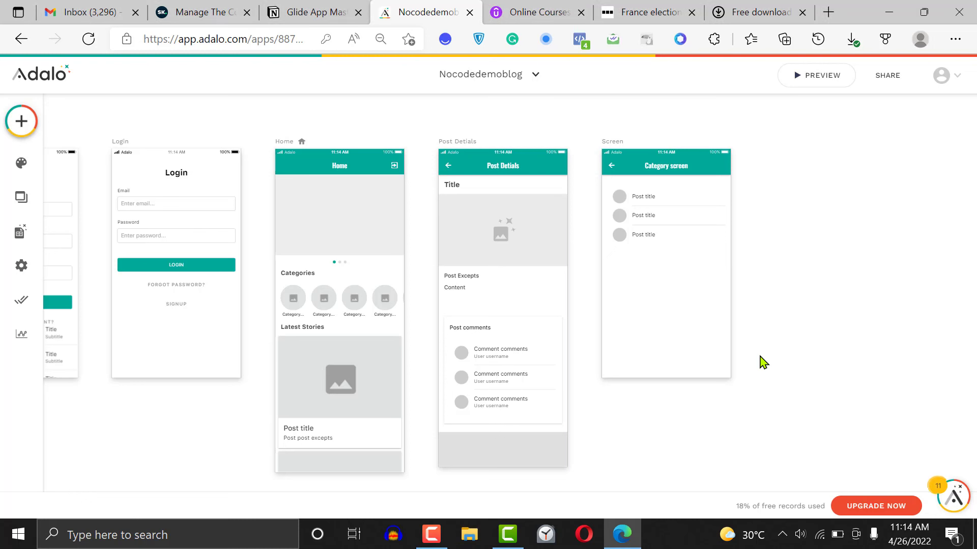
Set the background colour of the rectangle at the bottom of the Post Detials screen to blue #174fe3
{"action": "left_click", "coordinate": [491, 454]}
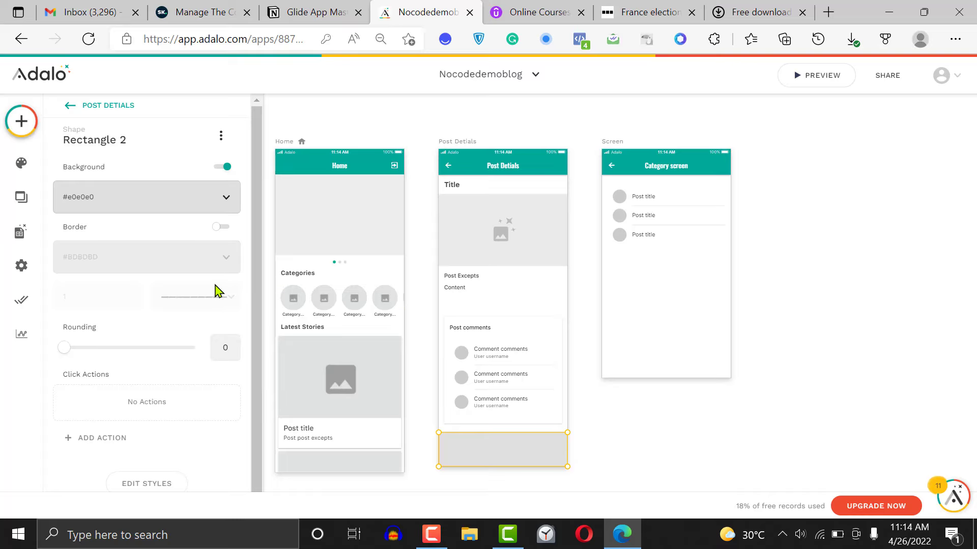
{"action": "left_click", "coordinate": [148, 197]}
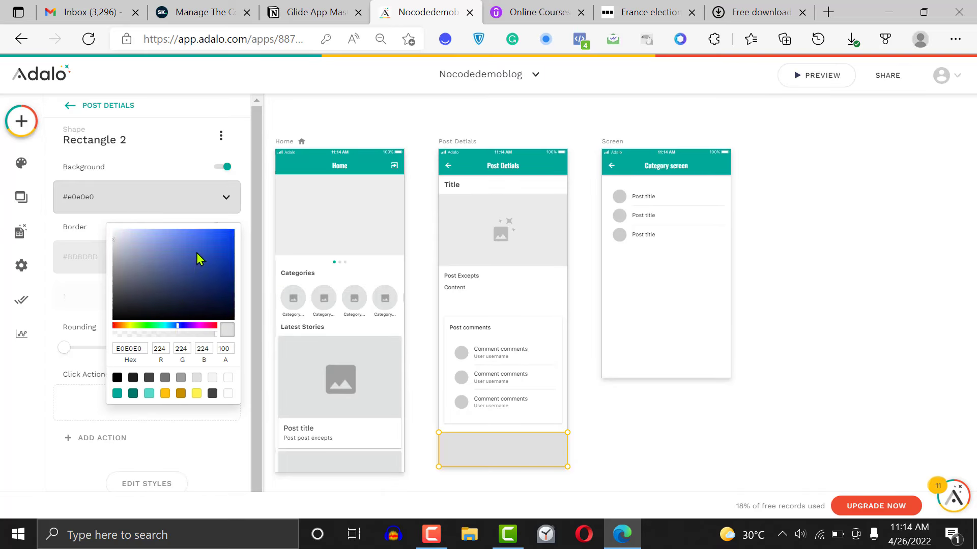
{"action": "left_click_drag", "start_coordinate": [215, 249], "coordinate": [222, 239]}
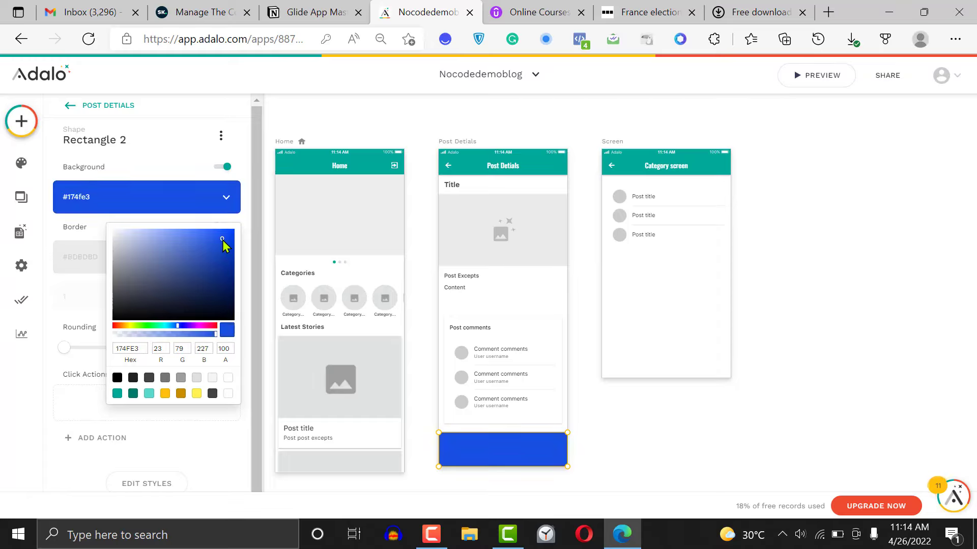
{"action": "left_click", "coordinate": [626, 456]}
Change the background colour of the rectangle at the bottom of the Post Detials screen to Primary Light
{"action": "left_click", "coordinate": [499, 449]}
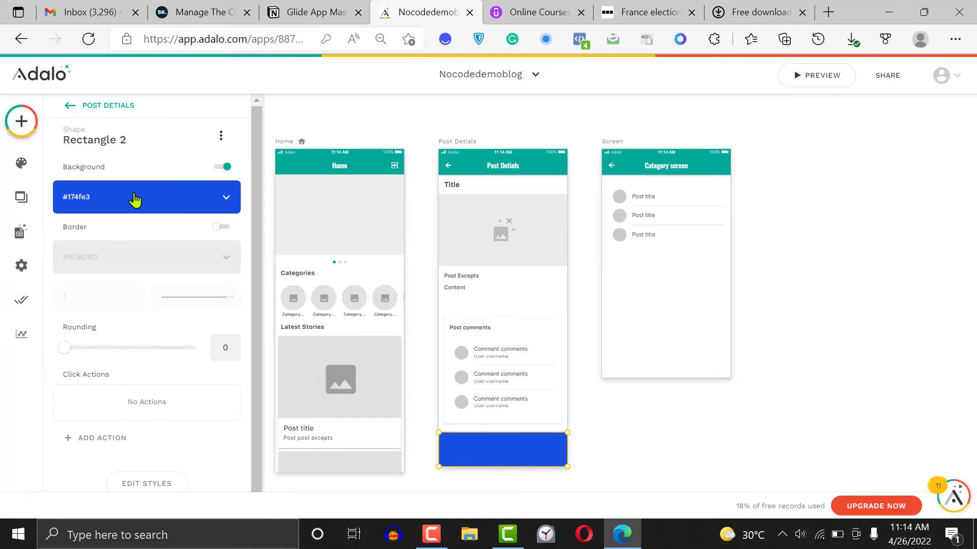
{"action": "left_click", "coordinate": [135, 199]}
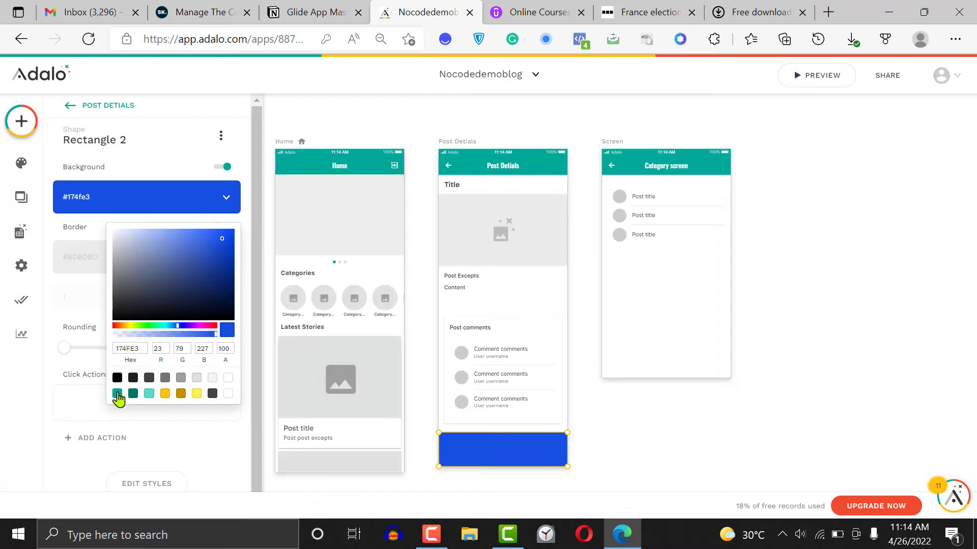
{"action": "left_click", "coordinate": [117, 394]}
{"action": "left_click", "coordinate": [149, 394]}
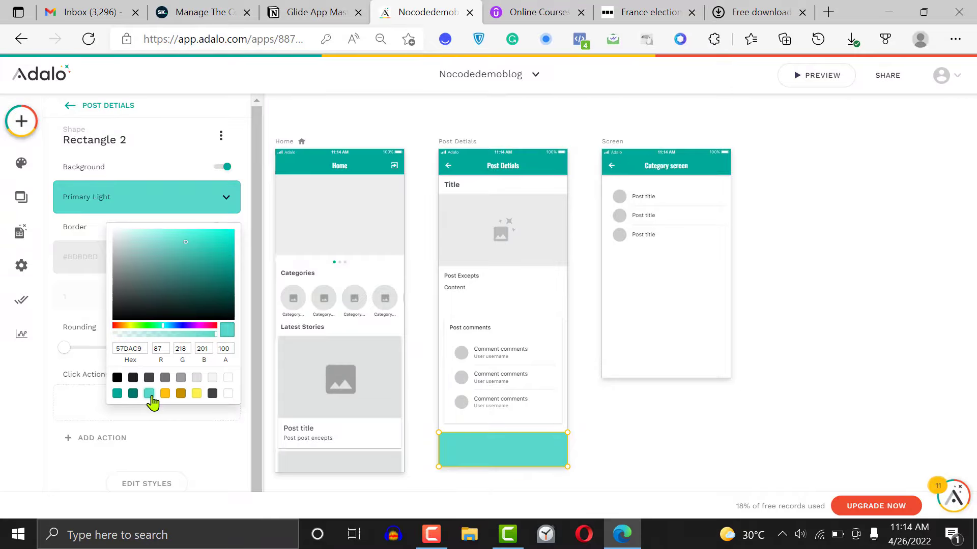
{"action": "left_click", "coordinate": [725, 454]}
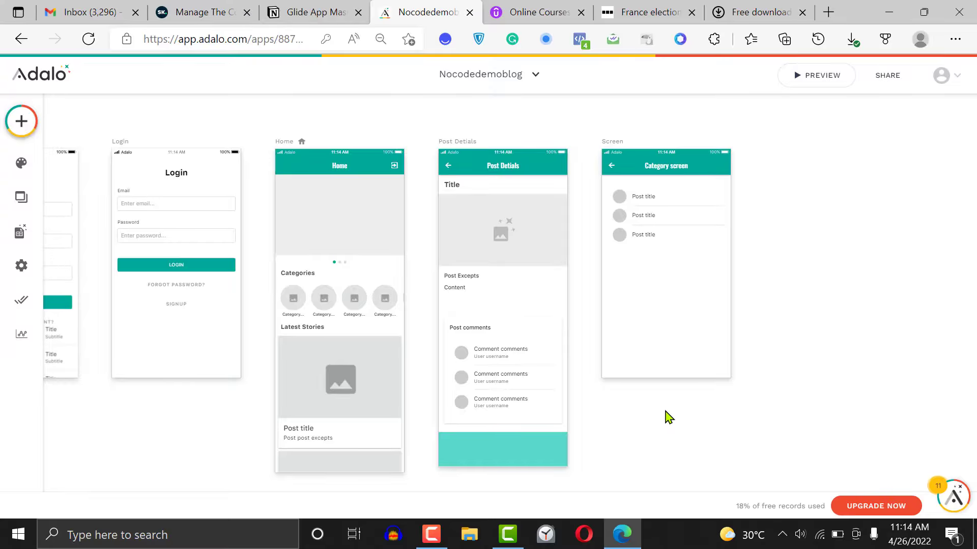
Find the Text Input component with the search "inp" and place it on the teal rectangle of the Post Detials screen
{"action": "scroll", "coordinate": [668, 417], "scroll_direction": "down", "scroll_amount": 1}
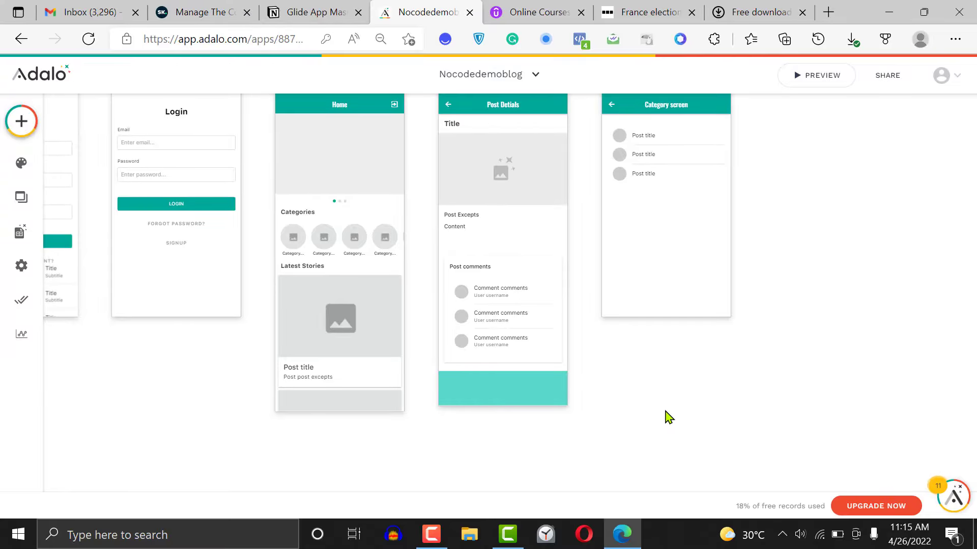
{"action": "left_click", "coordinate": [6, 121]}
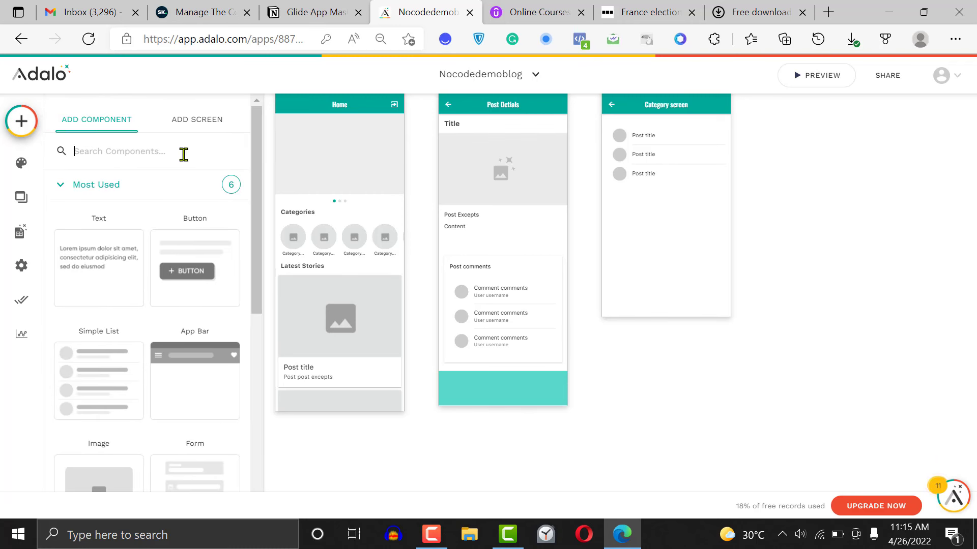
{"action": "type", "text": "inp"}
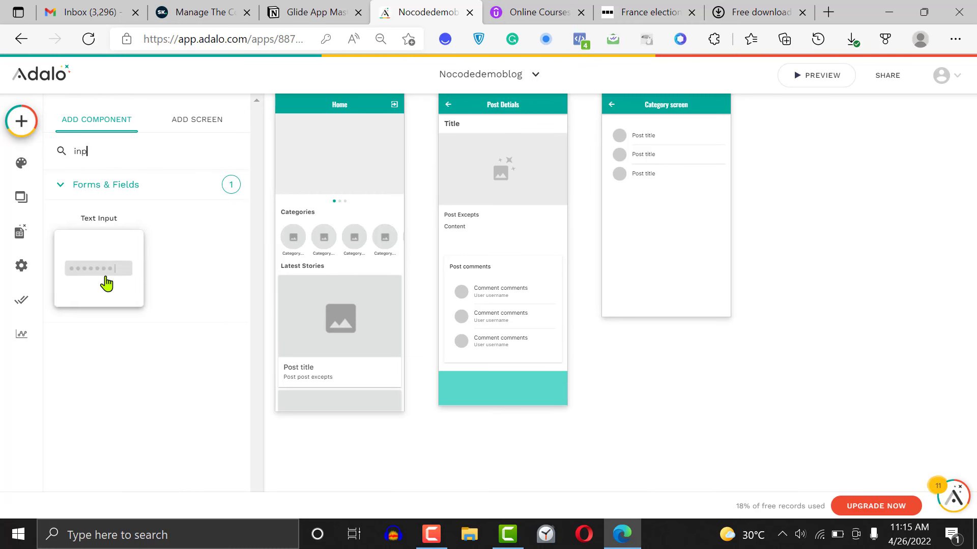
{"action": "left_click_drag", "start_coordinate": [106, 283], "coordinate": [506, 394]}
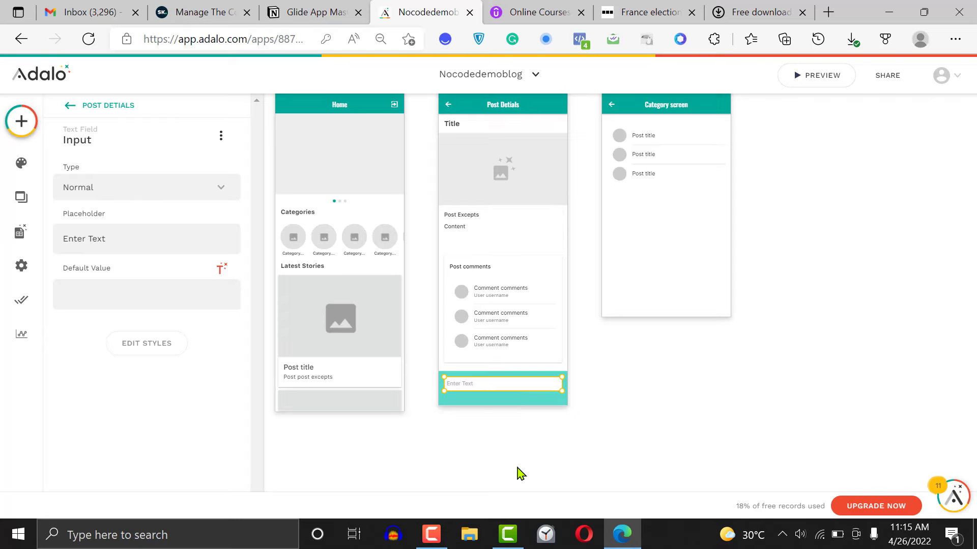
{"action": "left_click", "coordinate": [431, 534]}
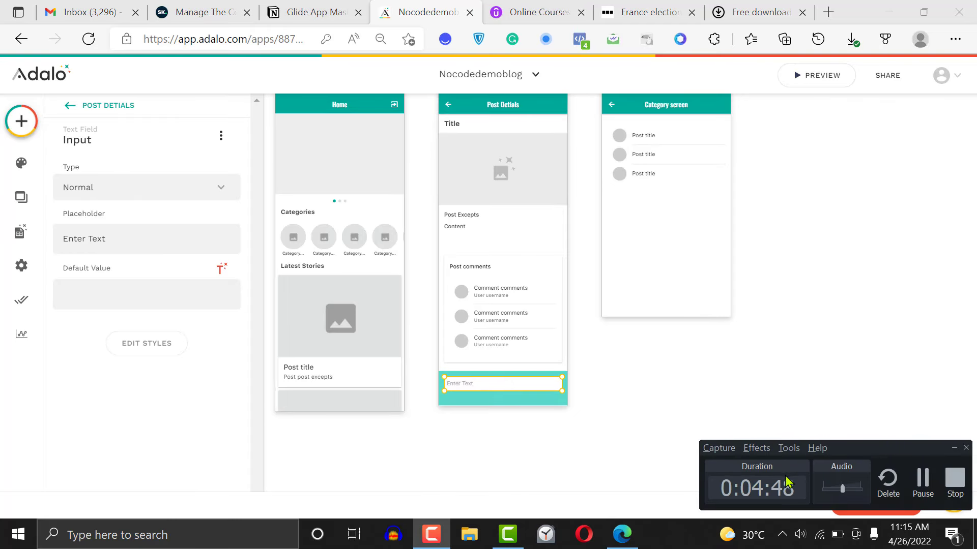
{"action": "left_click", "coordinate": [926, 487]}
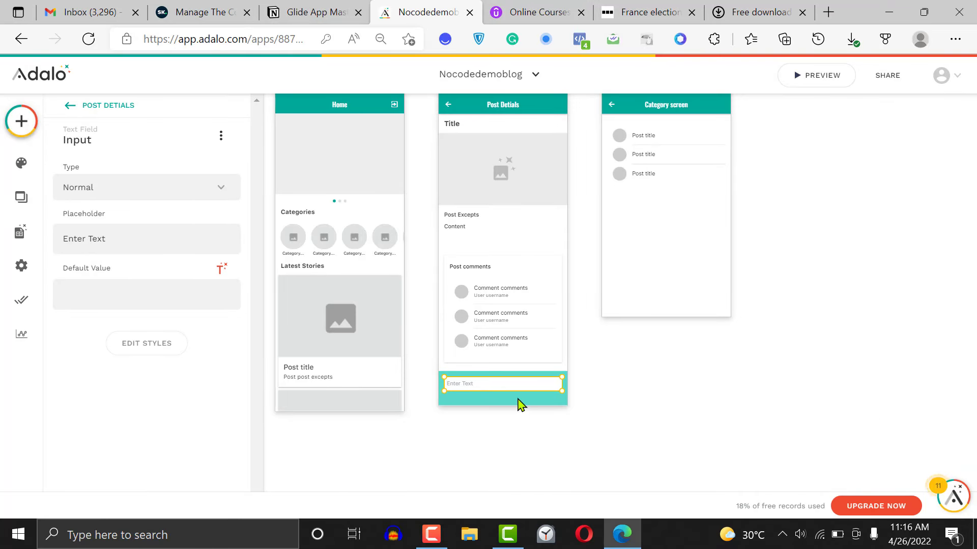
Set the placeholder of the text input on the teal rectangle to "Leave a comment"
{"action": "left_click", "coordinate": [519, 401]}
{"action": "left_click", "coordinate": [473, 390]}
{"action": "triple_click", "coordinate": [106, 238]}
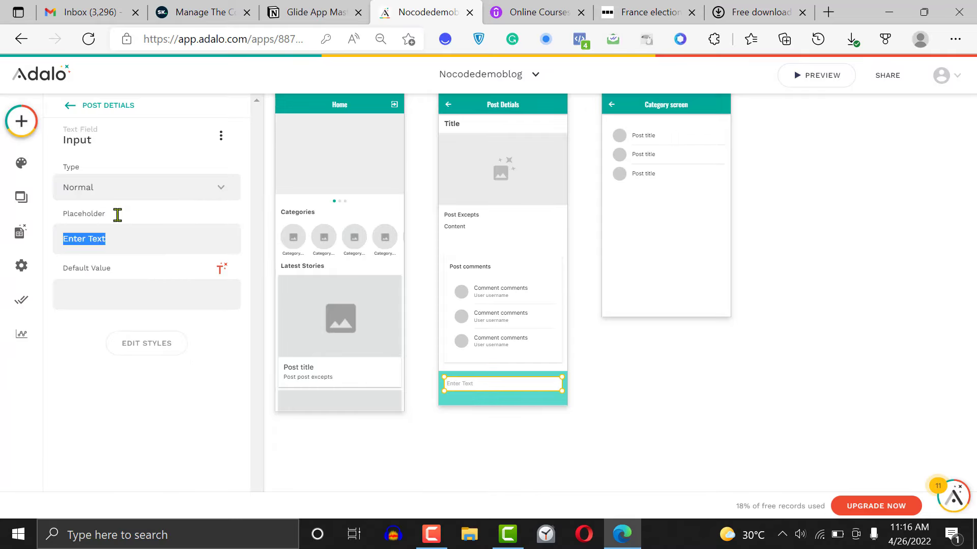
{"action": "type", "text": "Leave a comment"}
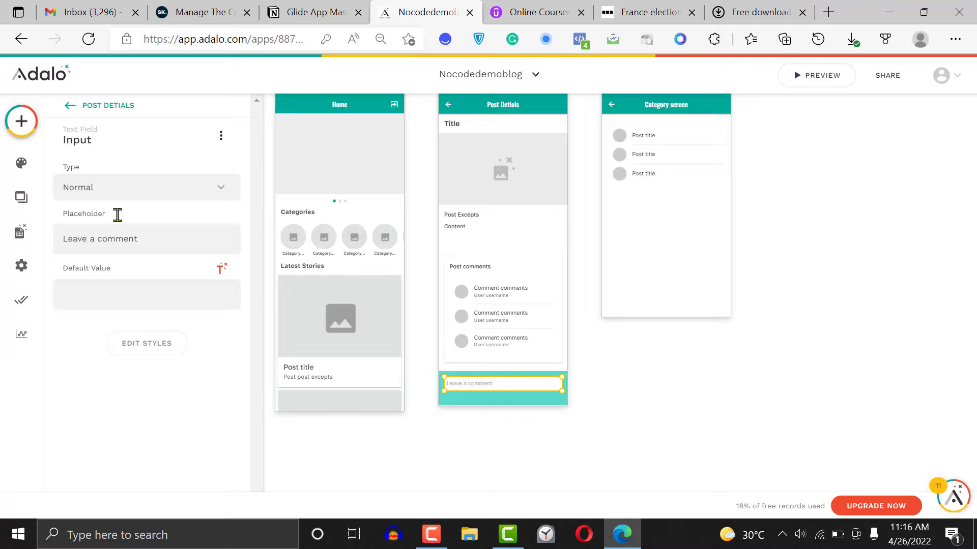
{"action": "left_click", "coordinate": [654, 425]}
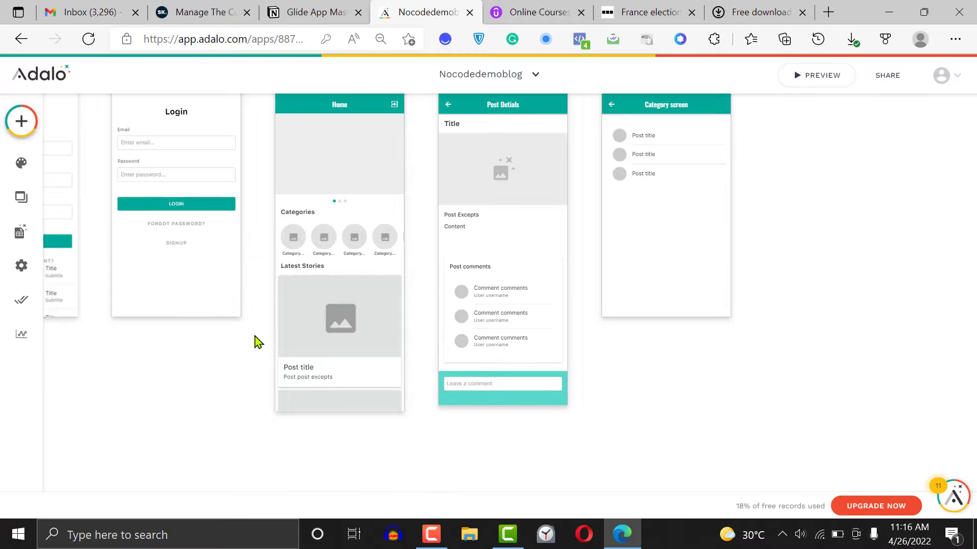
{"action": "left_click", "coordinate": [21, 122]}
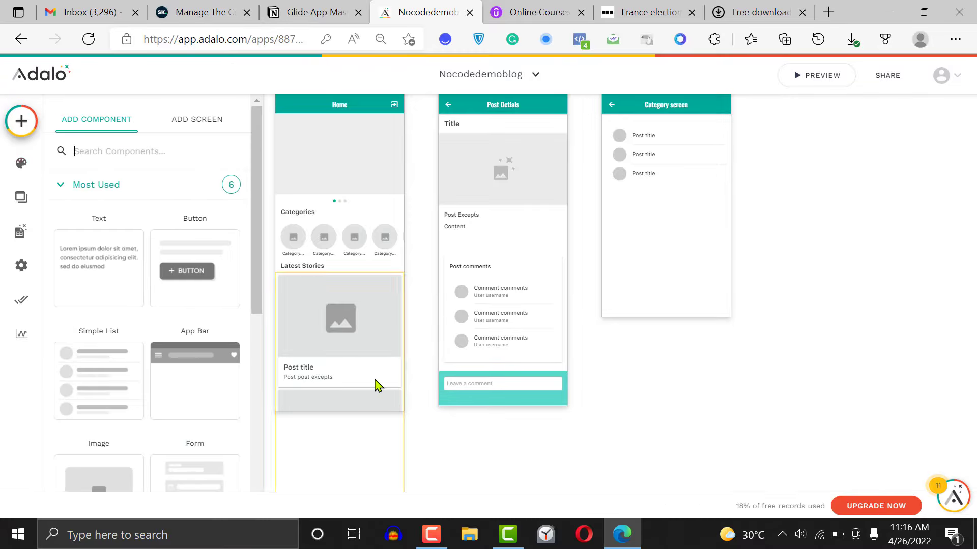
{"action": "left_click", "coordinate": [498, 388]}
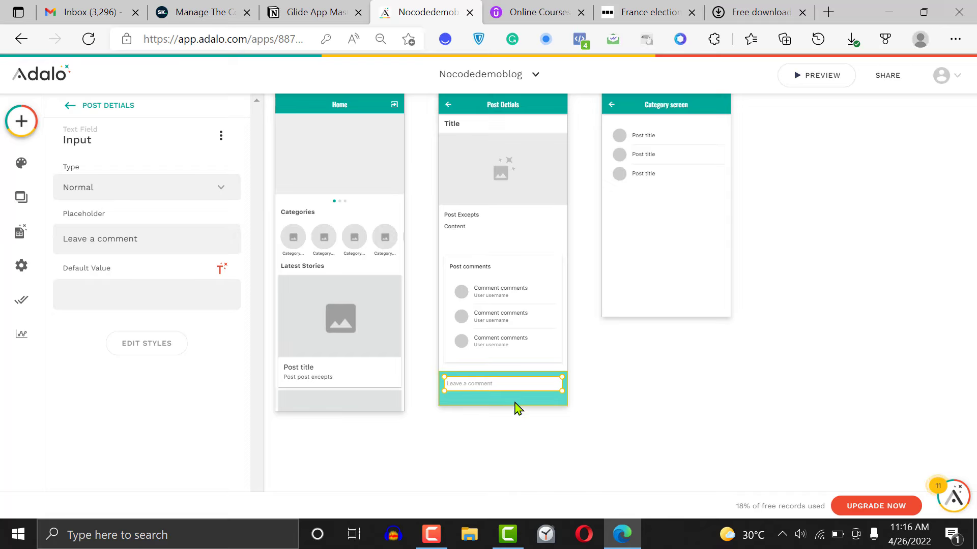
{"action": "left_click", "coordinate": [221, 136]}
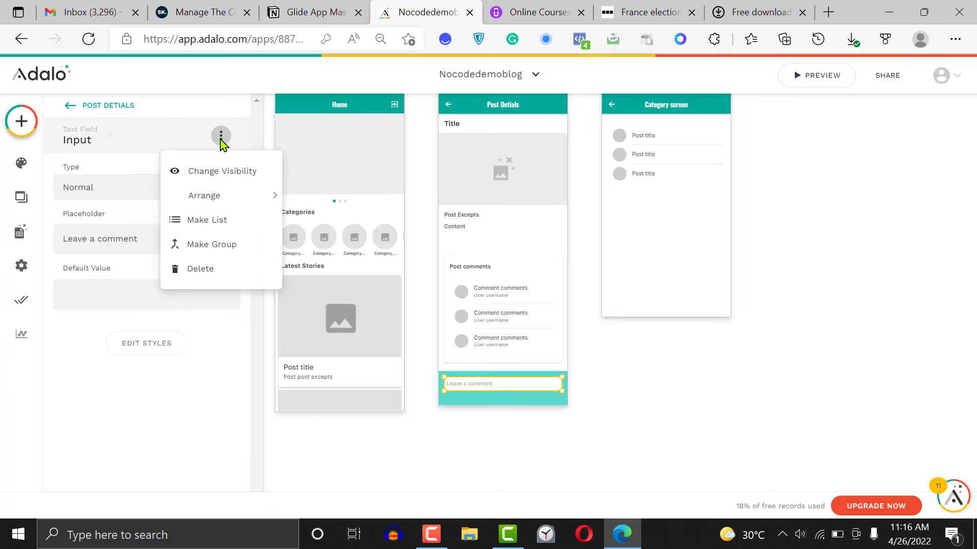
{"action": "left_click", "coordinate": [91, 361]}
Add a button below the comment input on the teal rectangle and move it to the rectangle's right end
{"action": "left_click", "coordinate": [22, 127]}
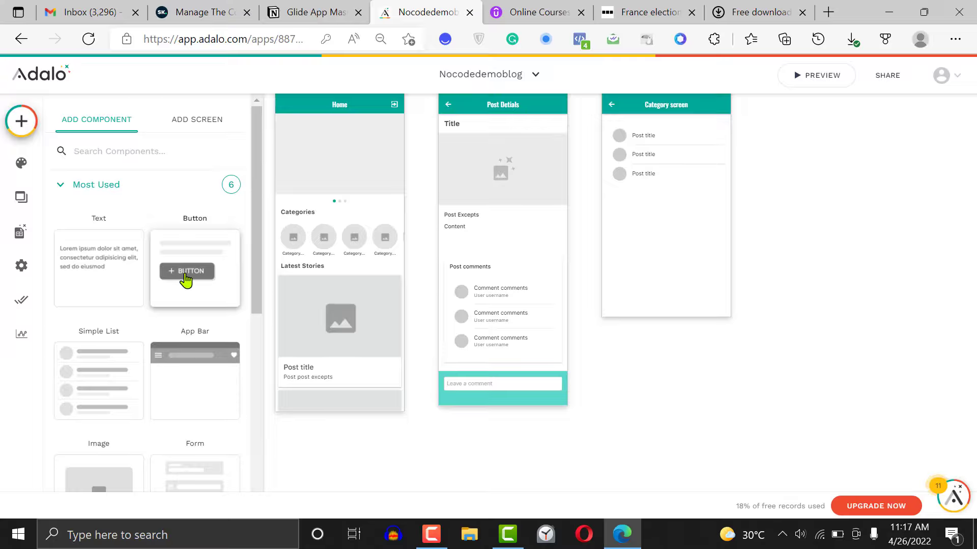
{"action": "left_click_drag", "start_coordinate": [186, 279], "coordinate": [480, 404]}
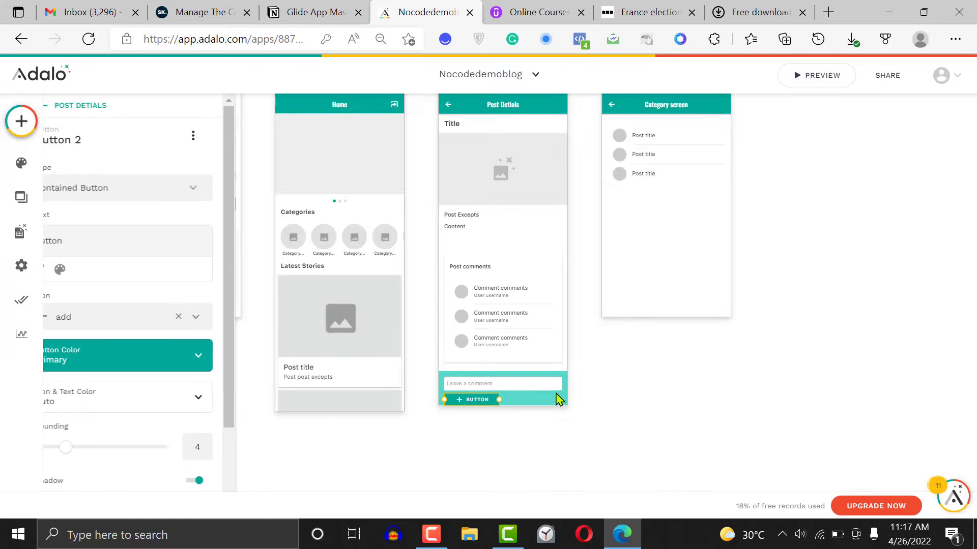
{"action": "left_click", "coordinate": [616, 383]}
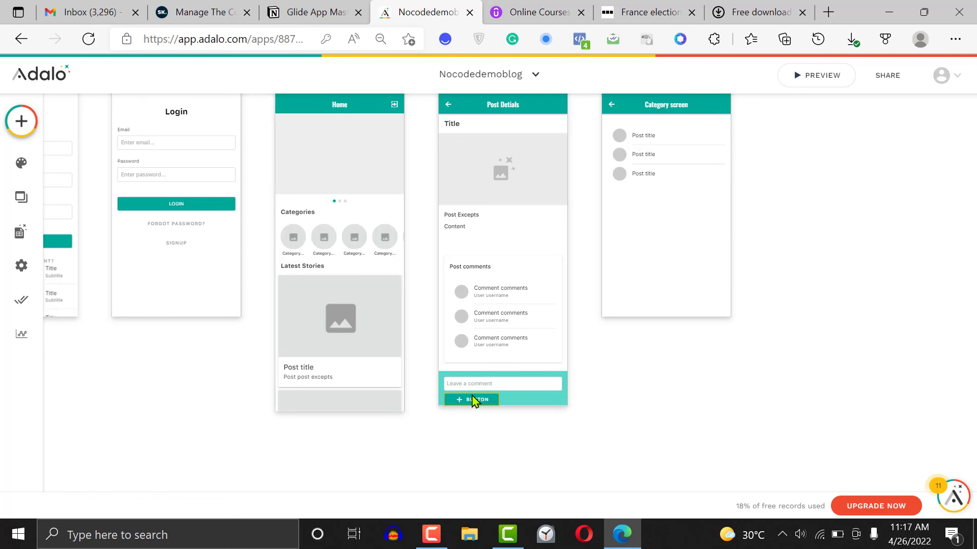
{"action": "left_click_drag", "start_coordinate": [474, 401], "coordinate": [549, 400]}
Make the comment input narrower and taller, then shrink the button and align it beside the input inside the teal rectangle
{"action": "left_click", "coordinate": [559, 384]}
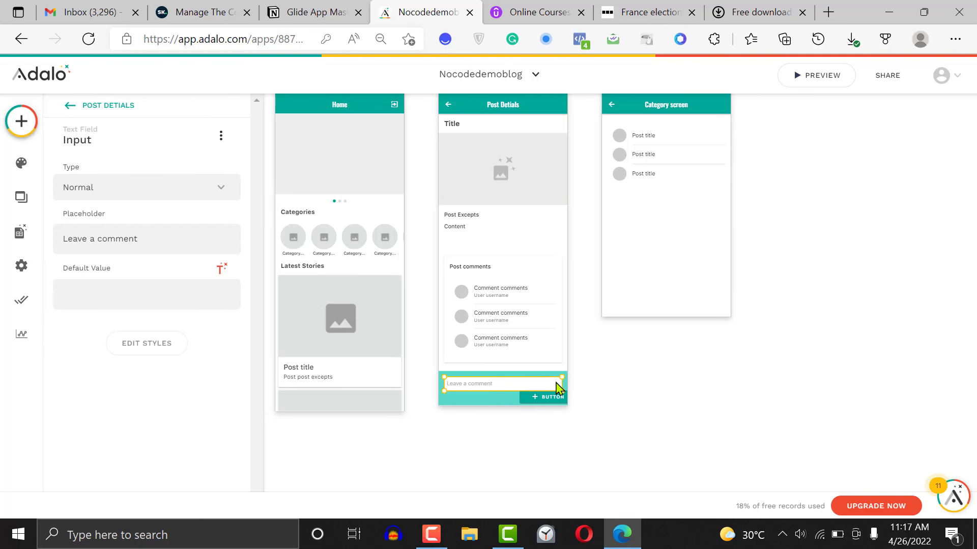
{"action": "left_click_drag", "start_coordinate": [563, 385], "coordinate": [488, 399]}
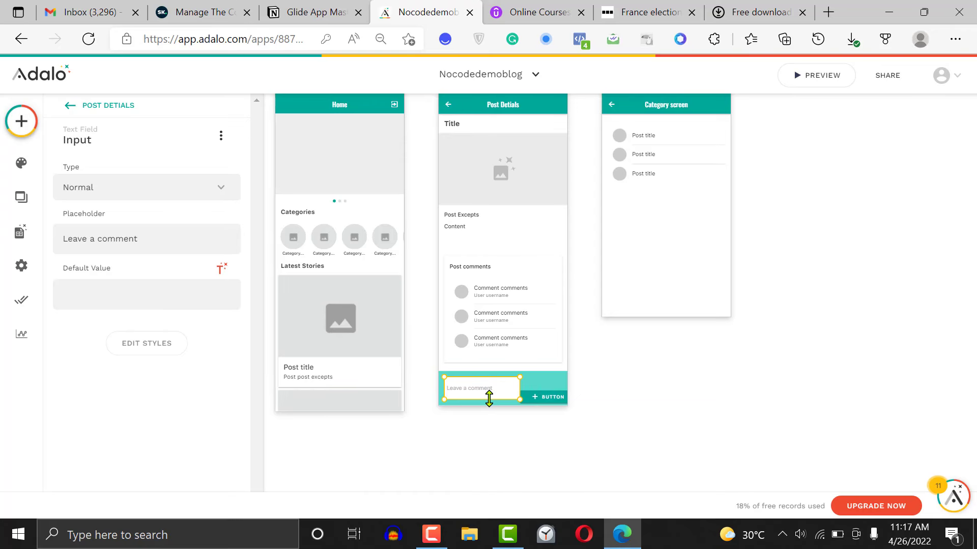
{"action": "left_click", "coordinate": [543, 401]}
{"action": "left_click_drag", "start_coordinate": [576, 398], "coordinate": [556, 395]}
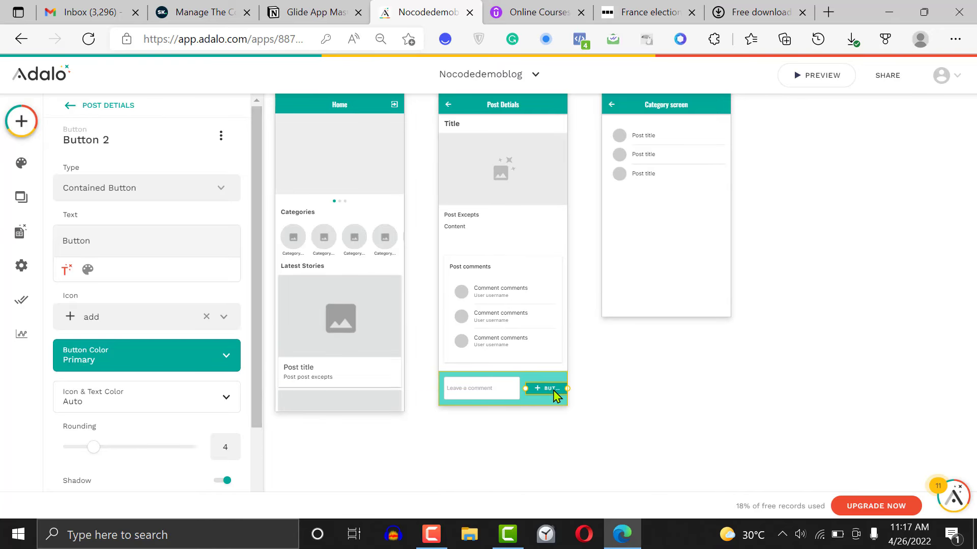
{"action": "left_click", "coordinate": [614, 387]}
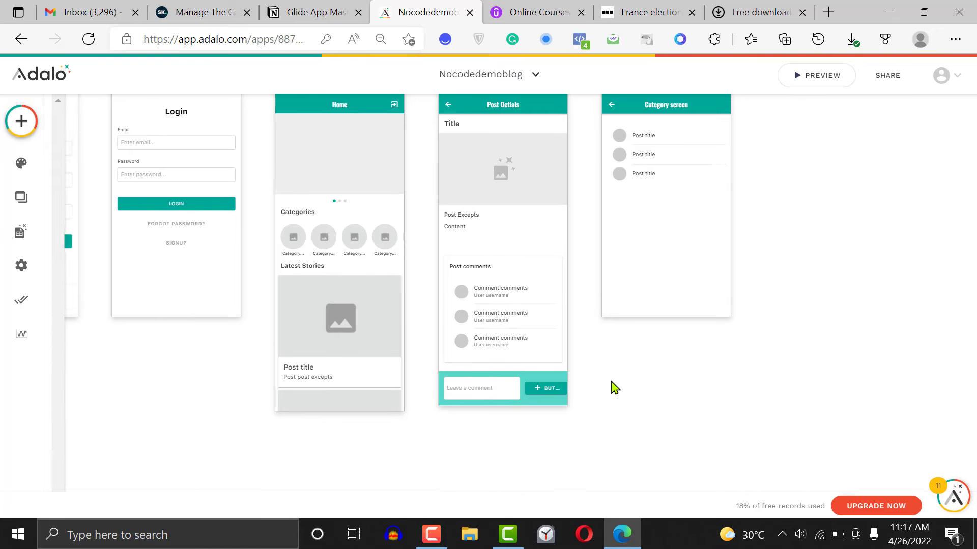
{"action": "left_click", "coordinate": [552, 394]}
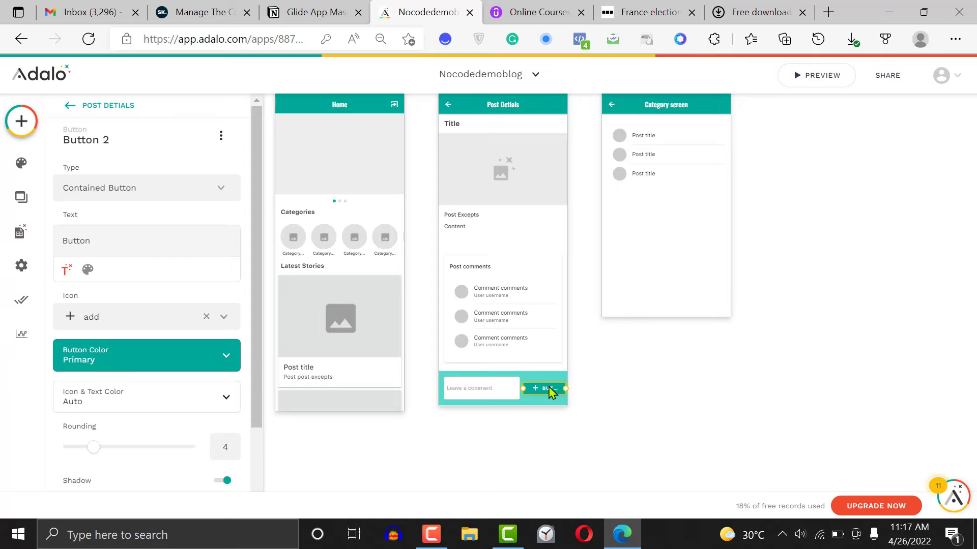
{"action": "left_click", "coordinate": [630, 385]}
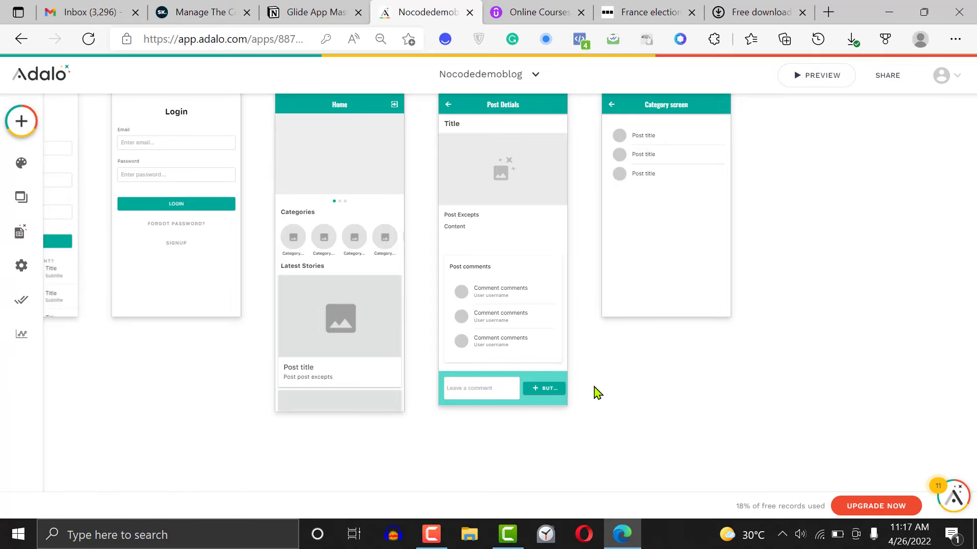
Select the comment input and the button together and nudge them slightly left to even out the side margins
{"action": "left_click_drag", "start_coordinate": [595, 392], "coordinate": [495, 392]}
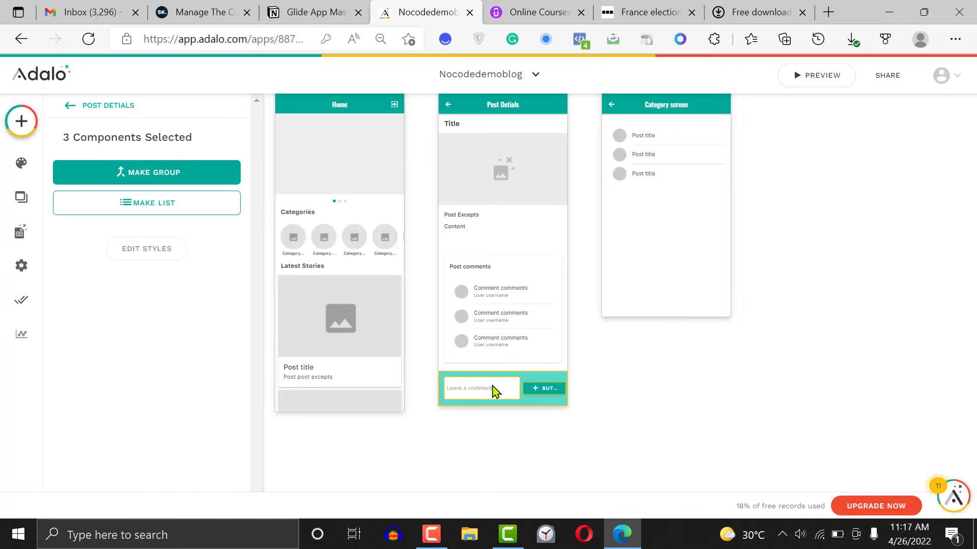
{"action": "left_click", "coordinate": [691, 381]}
{"action": "left_click", "coordinate": [498, 396]}
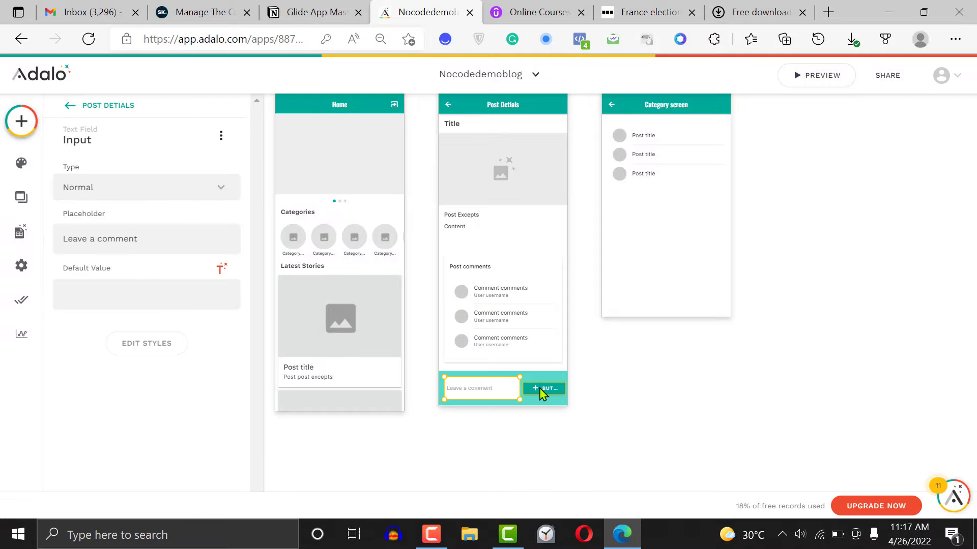
{"action": "left_click", "coordinate": [542, 392], "text": "shift"}
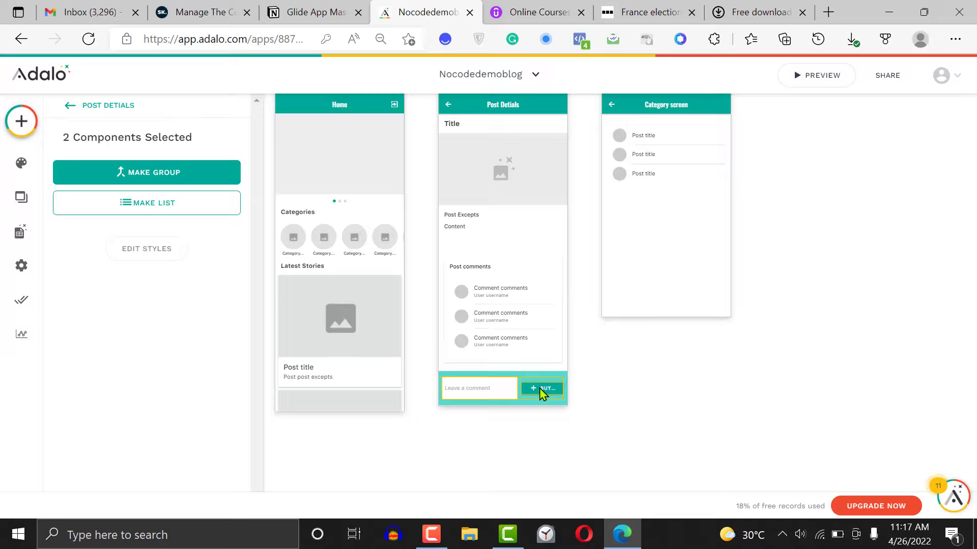
{"action": "left_click", "coordinate": [581, 388]}
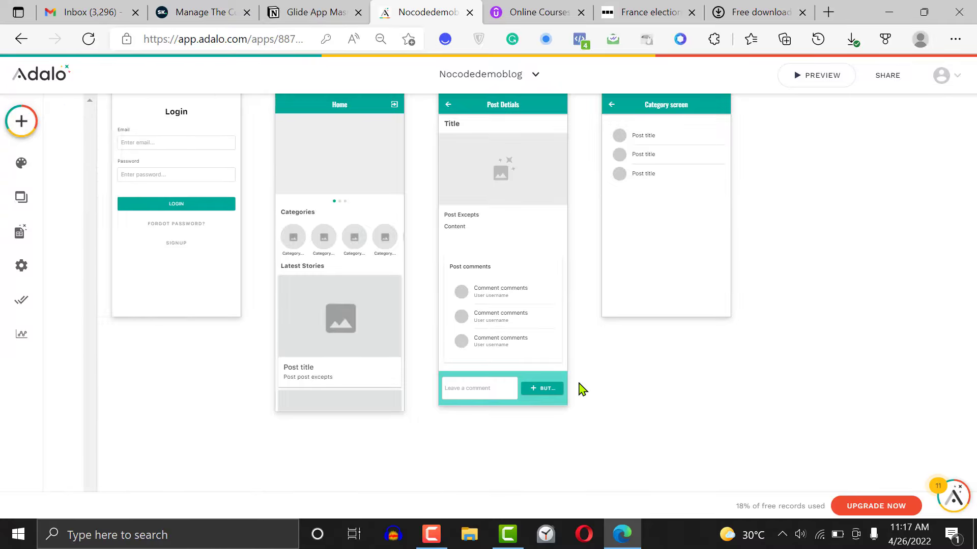
Remove the icon from the button beside the comment input and set its text to "Comment"
{"action": "left_click", "coordinate": [539, 391]}
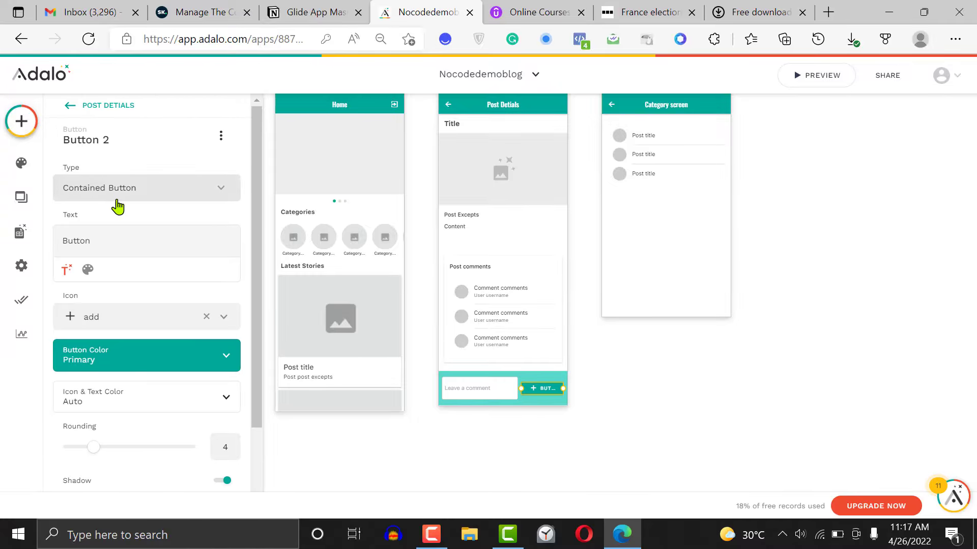
{"action": "left_click", "coordinate": [206, 317]}
{"action": "double_click", "coordinate": [163, 240]}
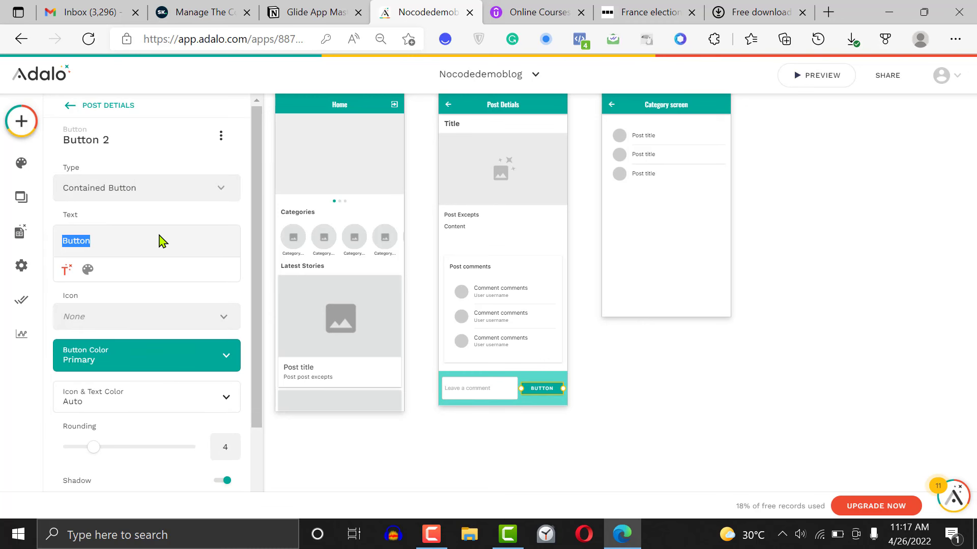
{"action": "type", "text": "Send"}
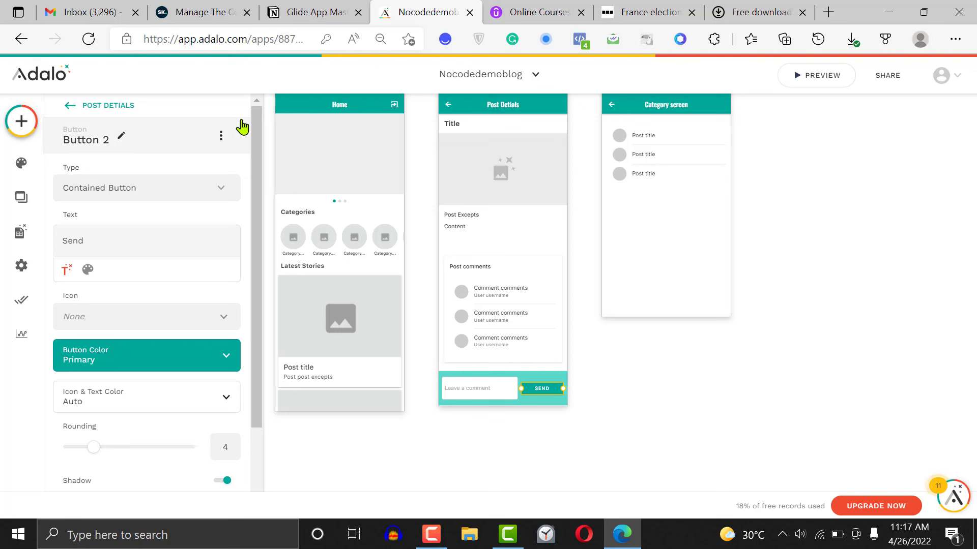
{"action": "key", "text": "BackSpace"}
{"action": "type", "text": "Pos"}
{"action": "key", "text": "BackSpace"}
{"action": "key", "text": "BackSpace"}
{"action": "key", "text": "BackSpace"}
{"action": "type", "text": "Comments"}
{"action": "key", "text": "BackSpace"}
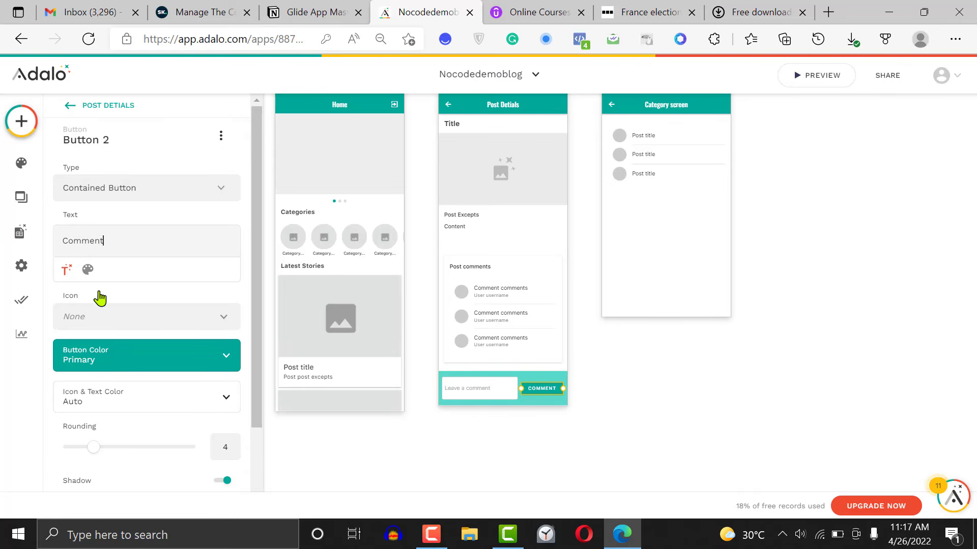
Set the text weight of the Comment button to Medium
{"action": "left_click", "coordinate": [85, 270]}
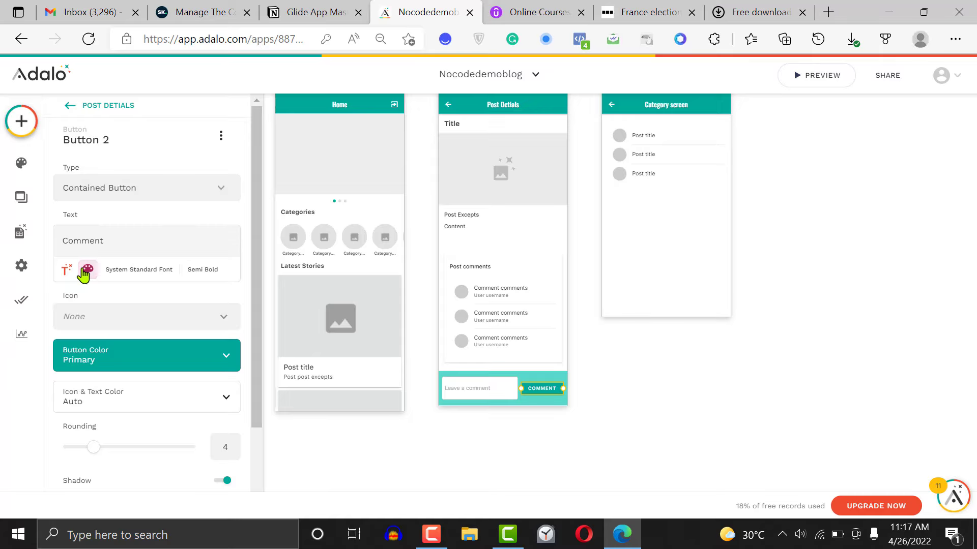
{"action": "left_click", "coordinate": [194, 270]}
{"action": "left_click", "coordinate": [185, 354]}
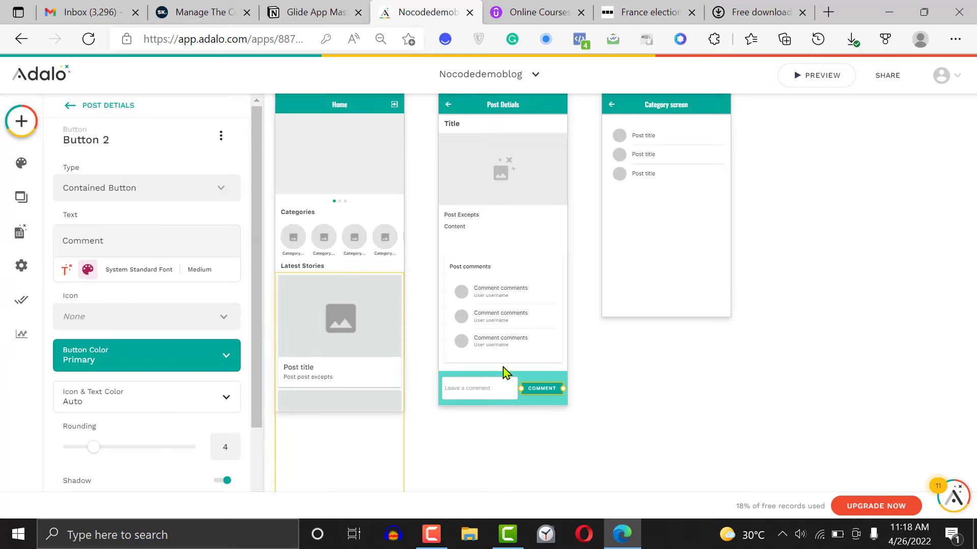
Add a click action to the Comment button that creates a Comment record
{"action": "left_click", "coordinate": [671, 364]}
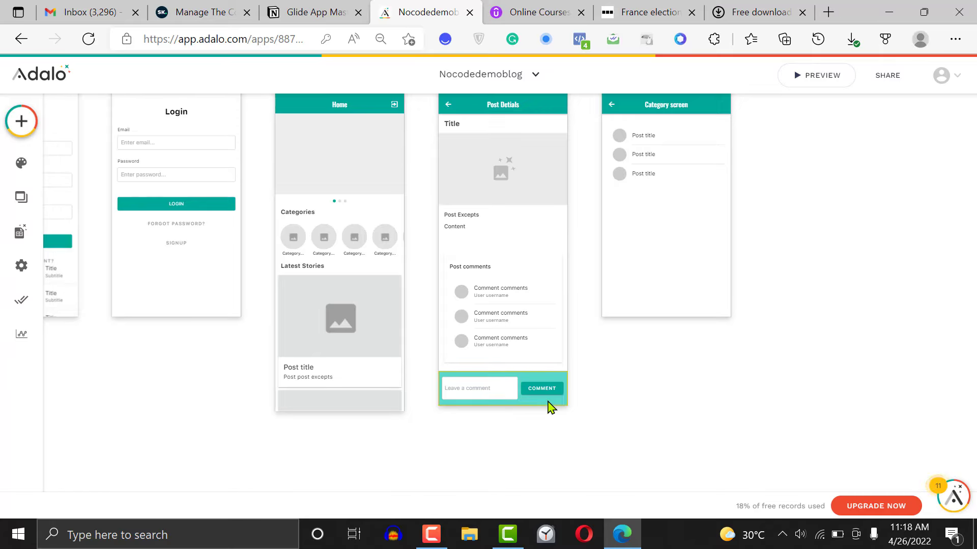
{"action": "left_click", "coordinate": [488, 388]}
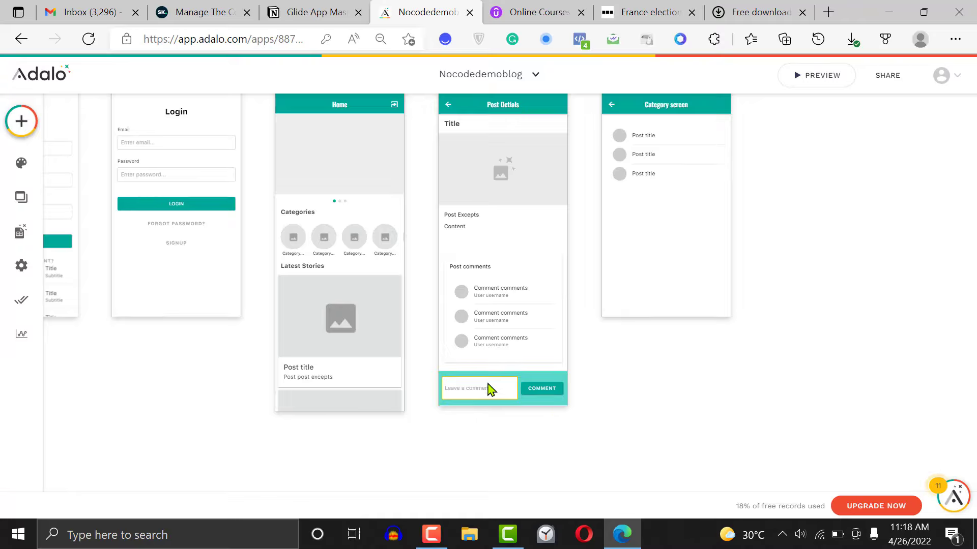
{"action": "left_click", "coordinate": [552, 394]}
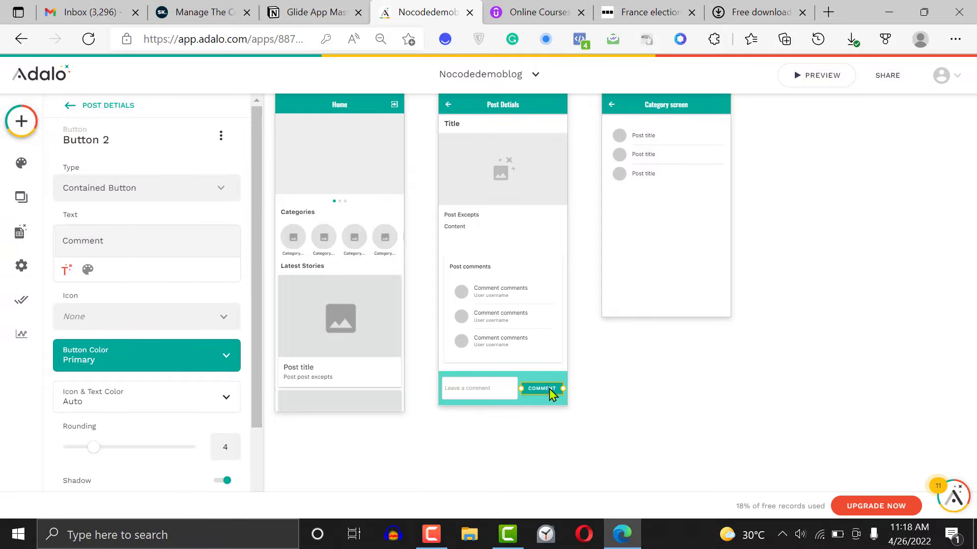
{"action": "scroll", "coordinate": [264, 340], "scroll_direction": "down", "scroll_amount": 2}
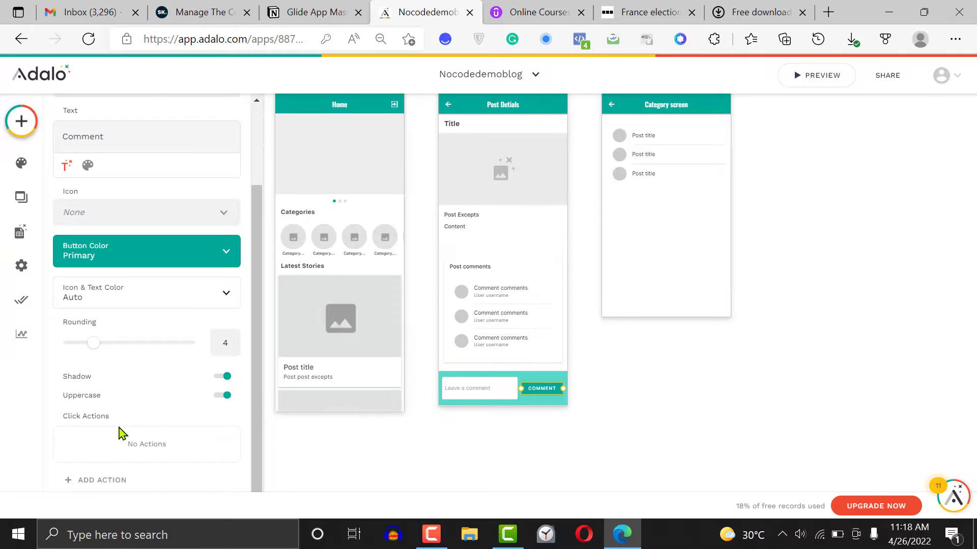
{"action": "left_click", "coordinate": [97, 480]}
{"action": "mouse_move", "coordinate": [143, 246]}
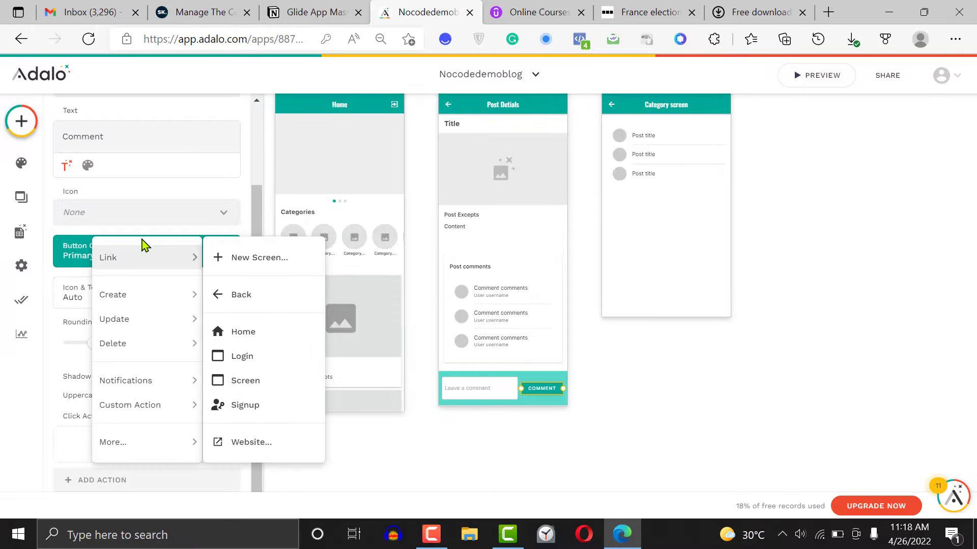
{"action": "mouse_move", "coordinate": [146, 300]}
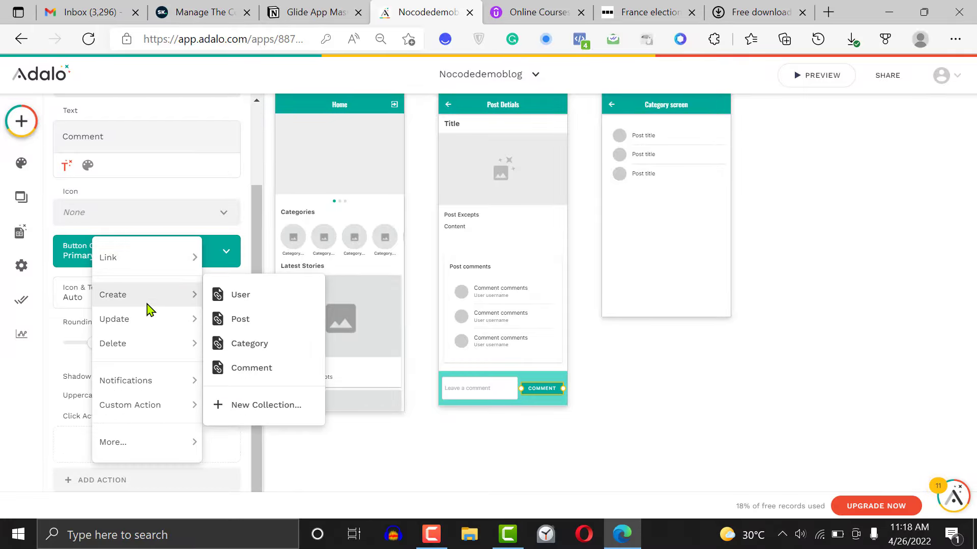
{"action": "left_click", "coordinate": [254, 368]}
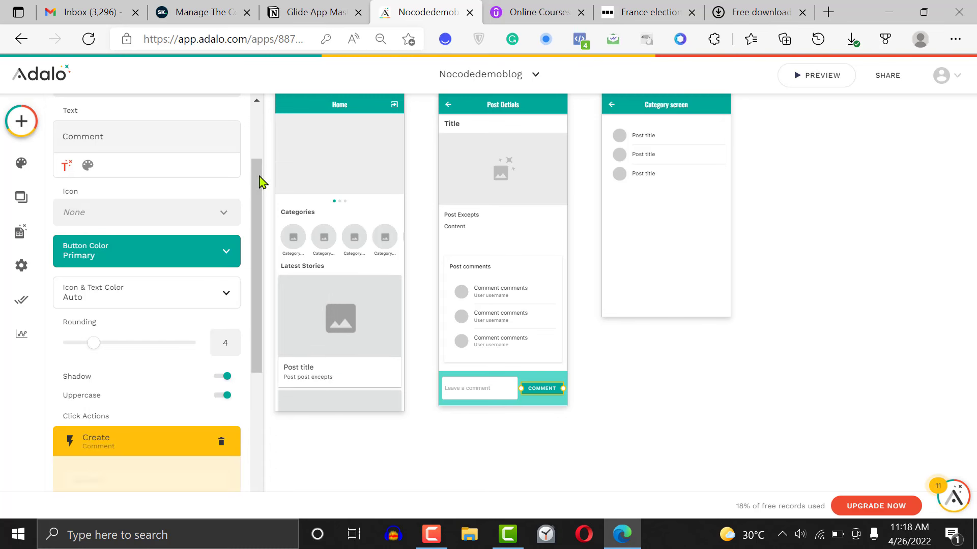
Fill the Comments field of the create action with the value of the Input component
{"action": "left_click_drag", "start_coordinate": [259, 189], "coordinate": [259, 327]}
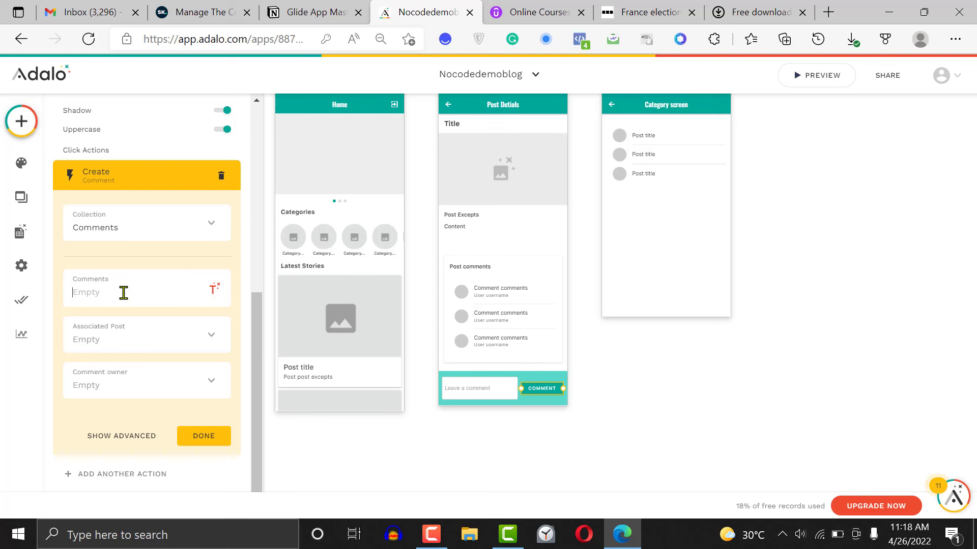
{"action": "left_click", "coordinate": [214, 288]}
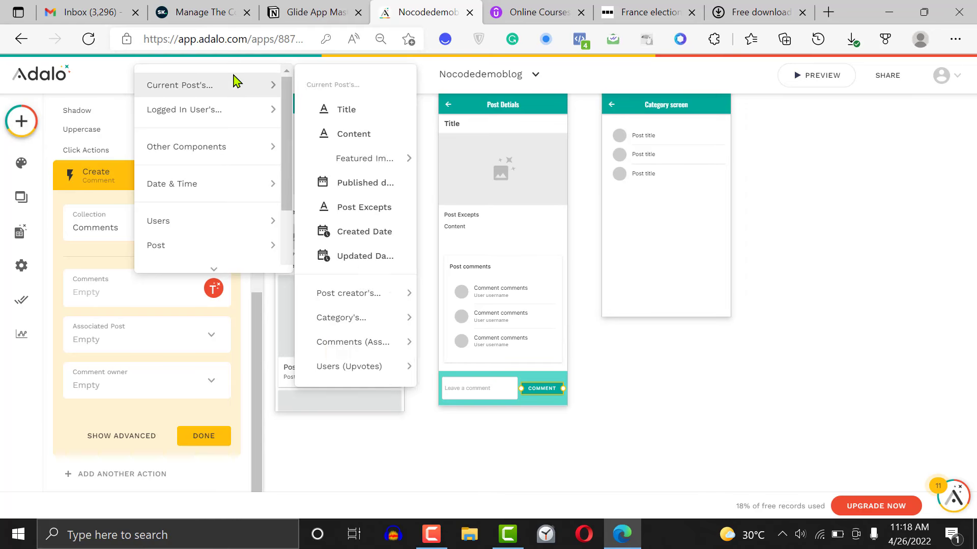
{"action": "mouse_move", "coordinate": [244, 156]}
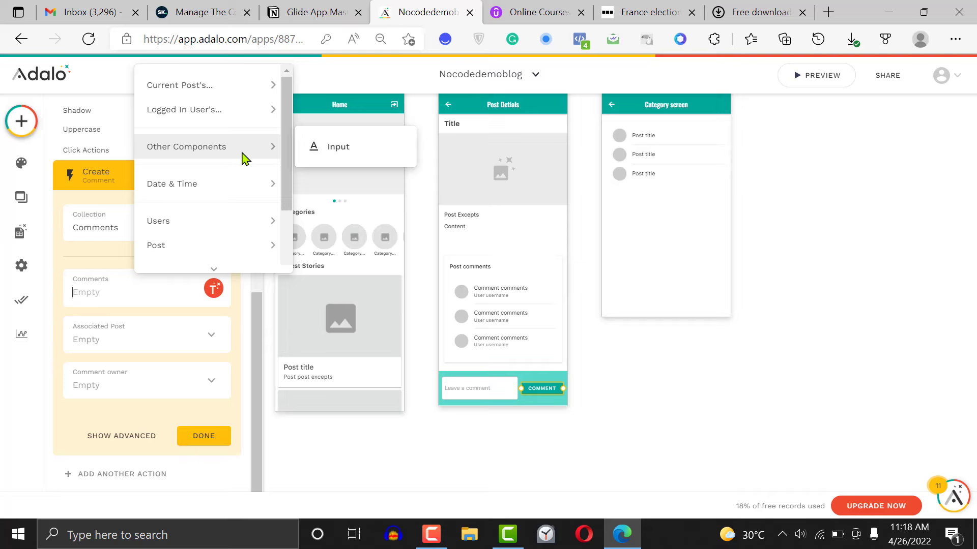
{"action": "left_click", "coordinate": [339, 149]}
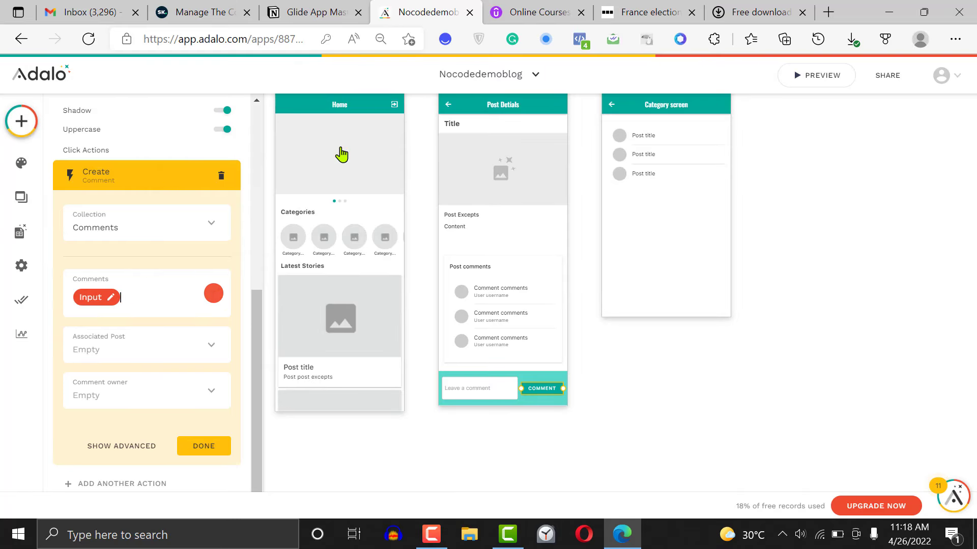
Set the create action's Associated Post to Current Post and Comment owner to Logged In User, and finish the action
{"action": "left_click", "coordinate": [145, 356]}
{"action": "left_click", "coordinate": [143, 320]}
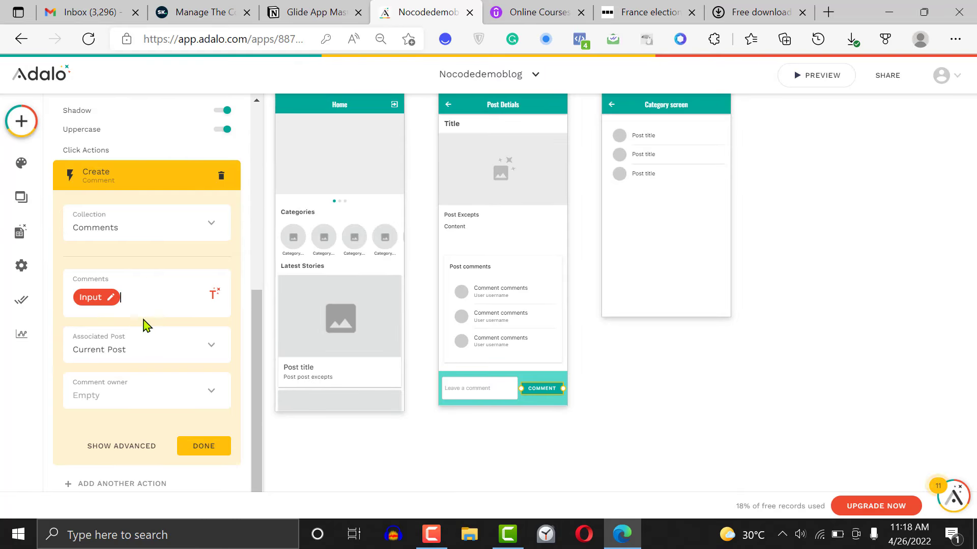
{"action": "left_click", "coordinate": [143, 395]}
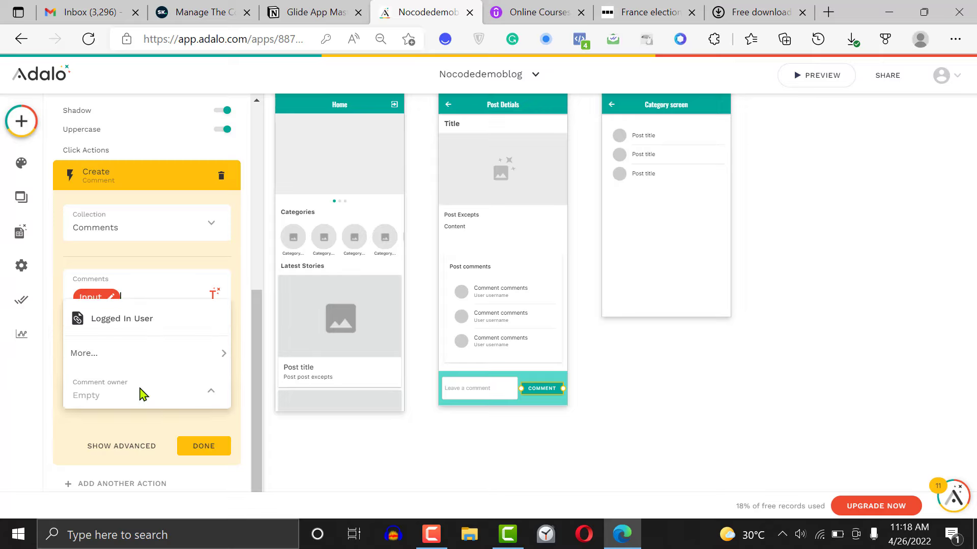
{"action": "left_click", "coordinate": [151, 321]}
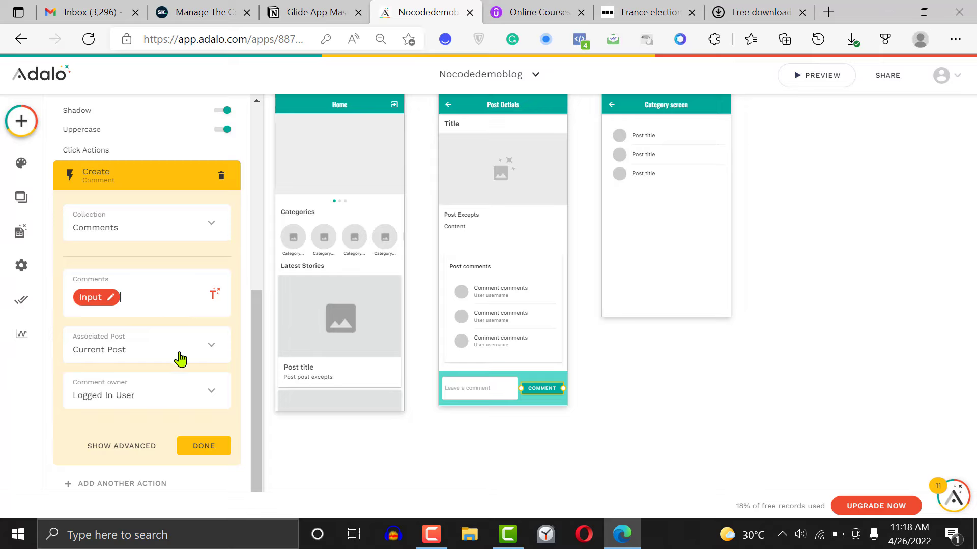
{"action": "left_click", "coordinate": [209, 448]}
{"action": "left_click", "coordinate": [691, 363]}
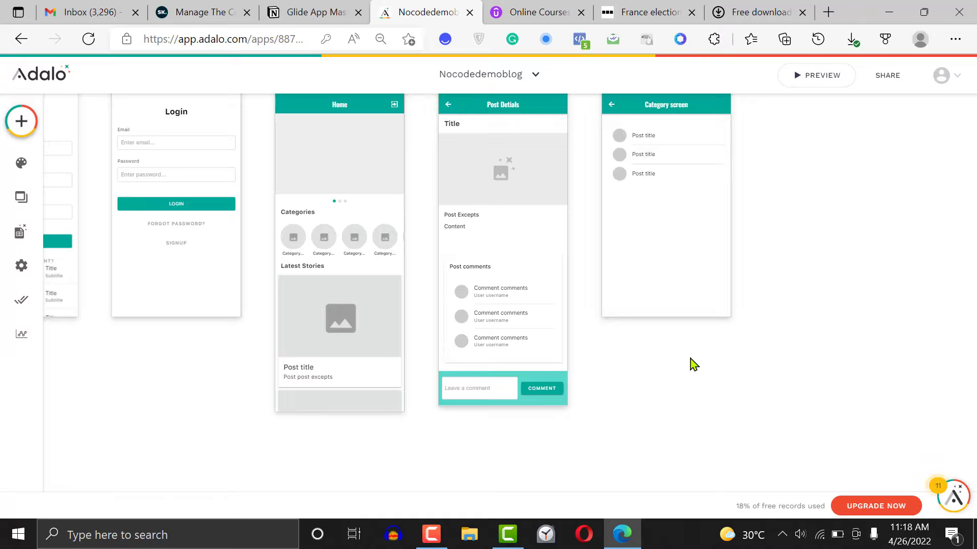
Add a Trigger Notification action as a second click action on the Comment button
{"action": "left_click", "coordinate": [542, 388]}
{"action": "scroll", "coordinate": [257, 374], "scroll_direction": "down", "scroll_amount": 2}
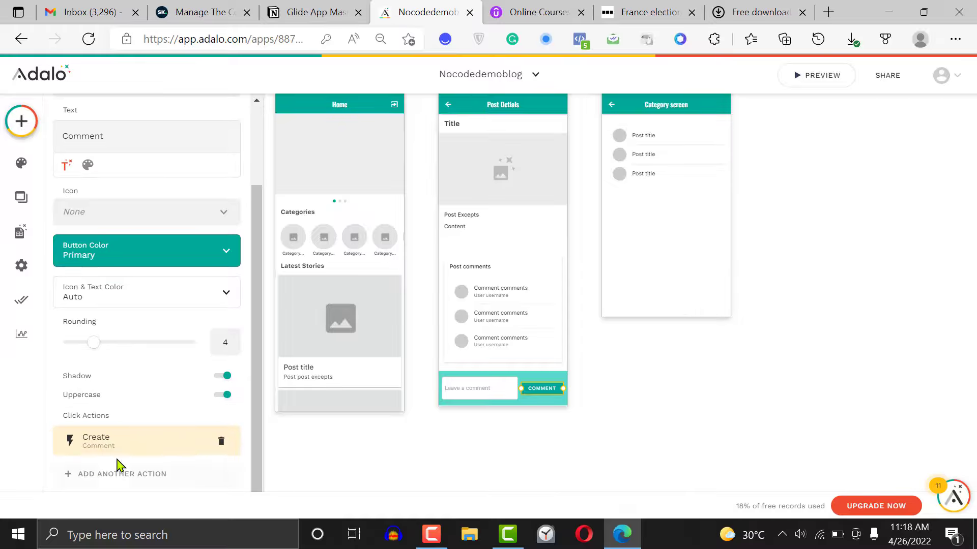
{"action": "left_click", "coordinate": [115, 473]}
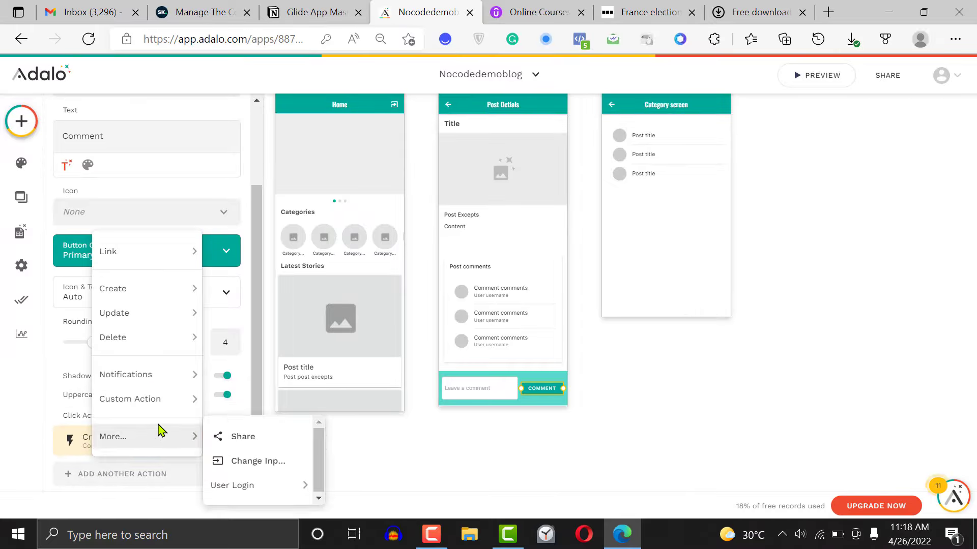
{"action": "mouse_move", "coordinate": [167, 402]}
{"action": "mouse_move", "coordinate": [167, 379]}
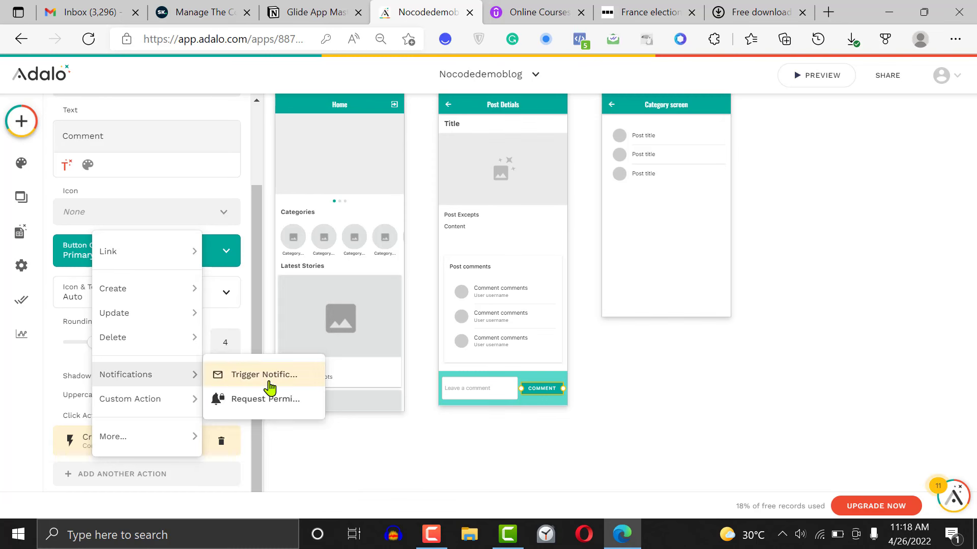
{"action": "left_click", "coordinate": [220, 310]}
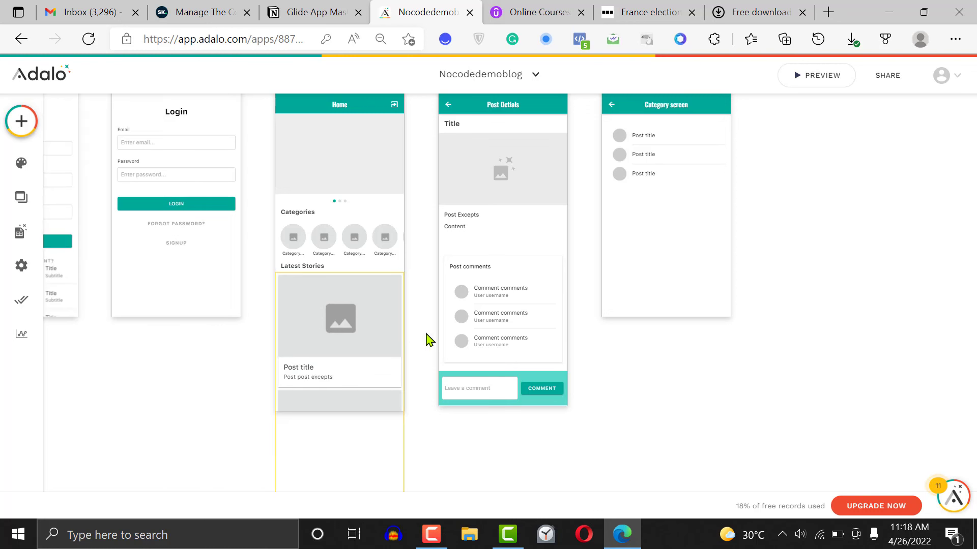
{"action": "left_click", "coordinate": [532, 387]}
{"action": "left_click", "coordinate": [539, 388]}
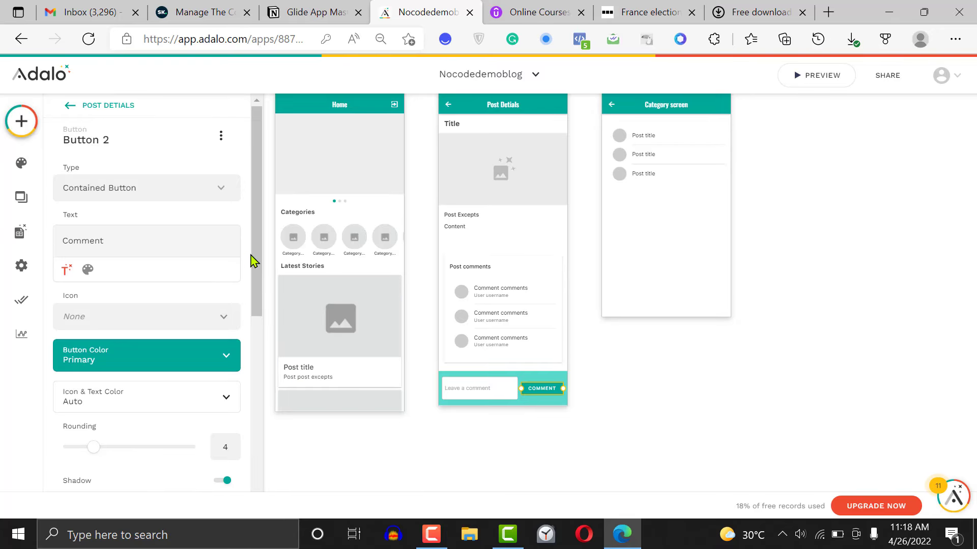
Try Logged In User as the notification's recipient and remove the Trigger Notification action from the Comment button
{"action": "left_click_drag", "start_coordinate": [256, 260], "coordinate": [267, 492]}
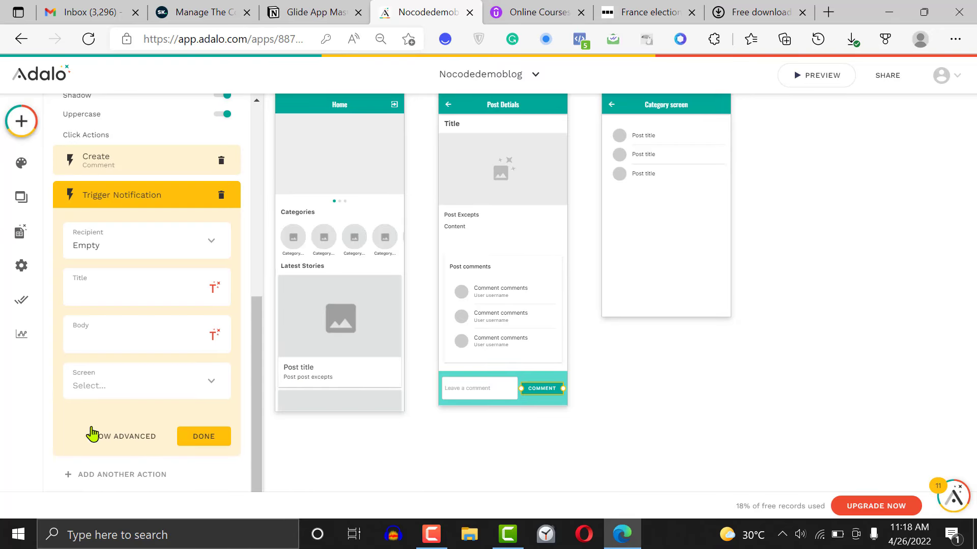
{"action": "left_click", "coordinate": [126, 249]}
{"action": "left_click", "coordinate": [127, 281]}
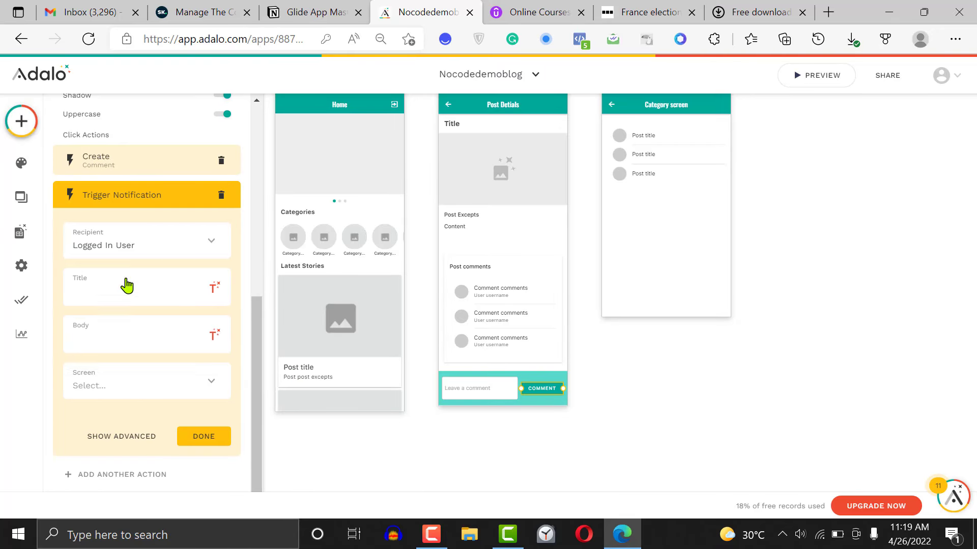
{"action": "left_click", "coordinate": [135, 385]}
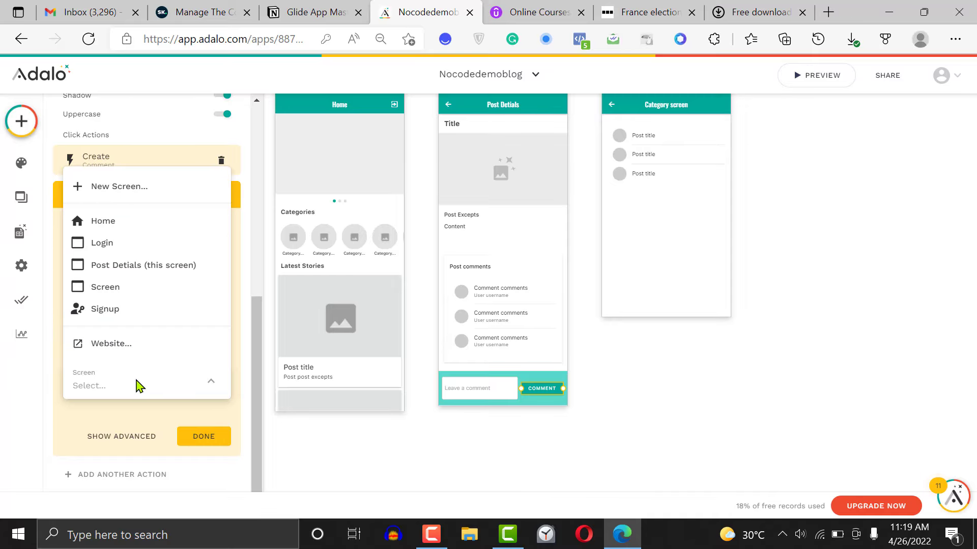
{"action": "left_click", "coordinate": [59, 405]}
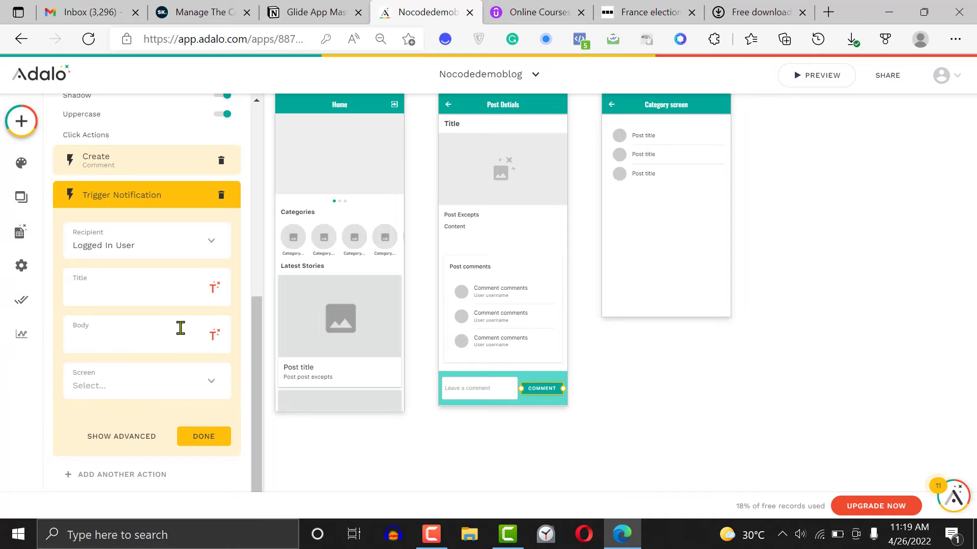
{"action": "left_click", "coordinate": [221, 195]}
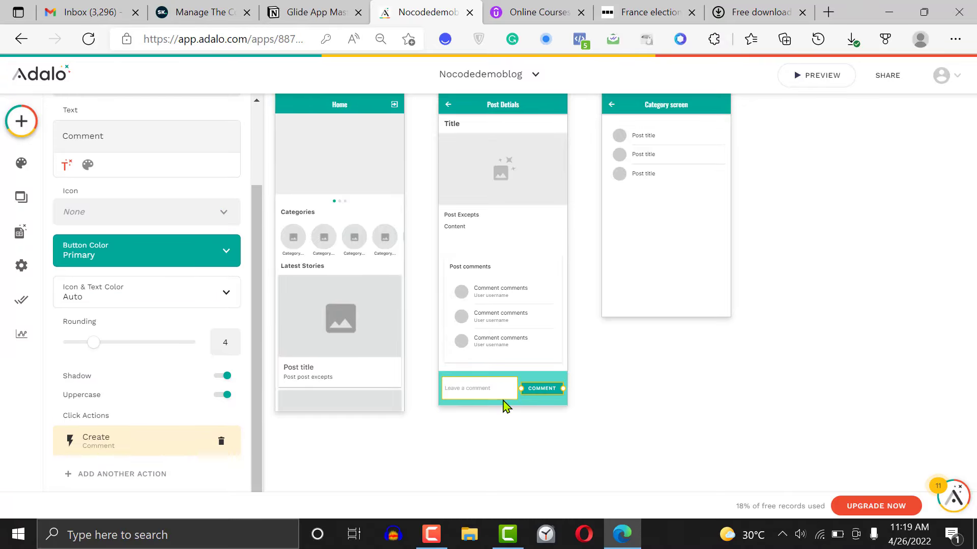
{"action": "left_click", "coordinate": [631, 390]}
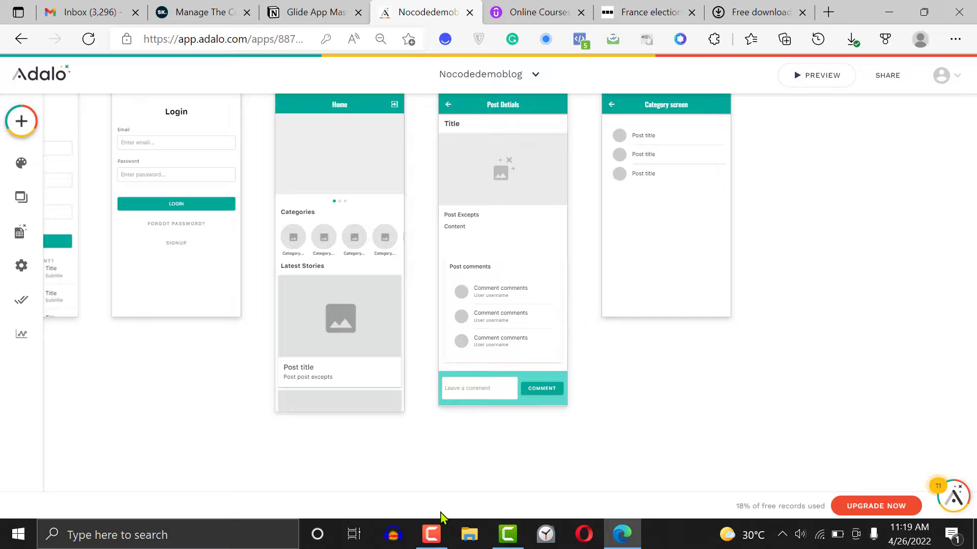
{"action": "left_click", "coordinate": [431, 534]}
{"action": "left_click", "coordinate": [431, 535]}
Group the teal rectangle, the comment input and the Comment button on the Post Detials screen
{"action": "left_click_drag", "start_coordinate": [562, 396], "coordinate": [432, 389]}
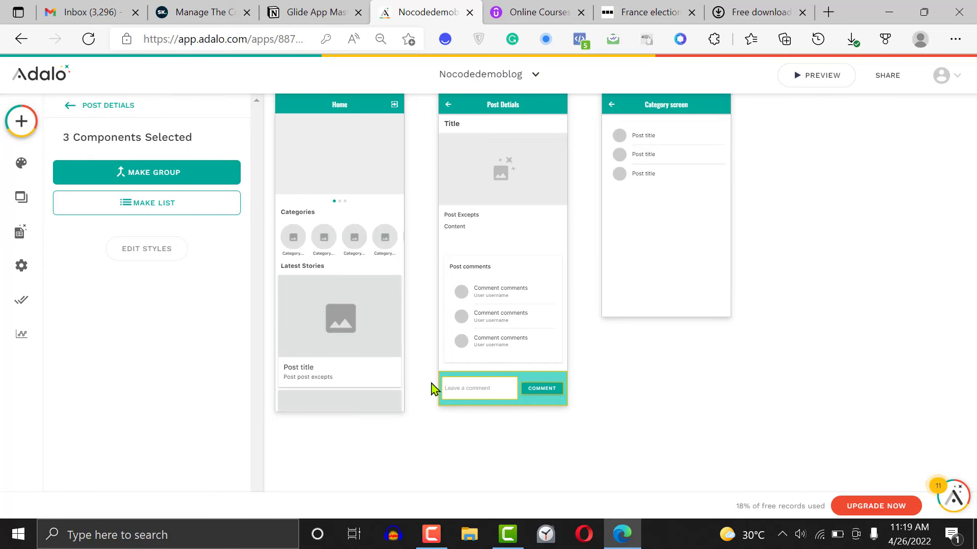
{"action": "left_click", "coordinate": [709, 373]}
{"action": "left_click_drag", "start_coordinate": [617, 392], "coordinate": [417, 395]}
{"action": "left_click", "coordinate": [185, 175]}
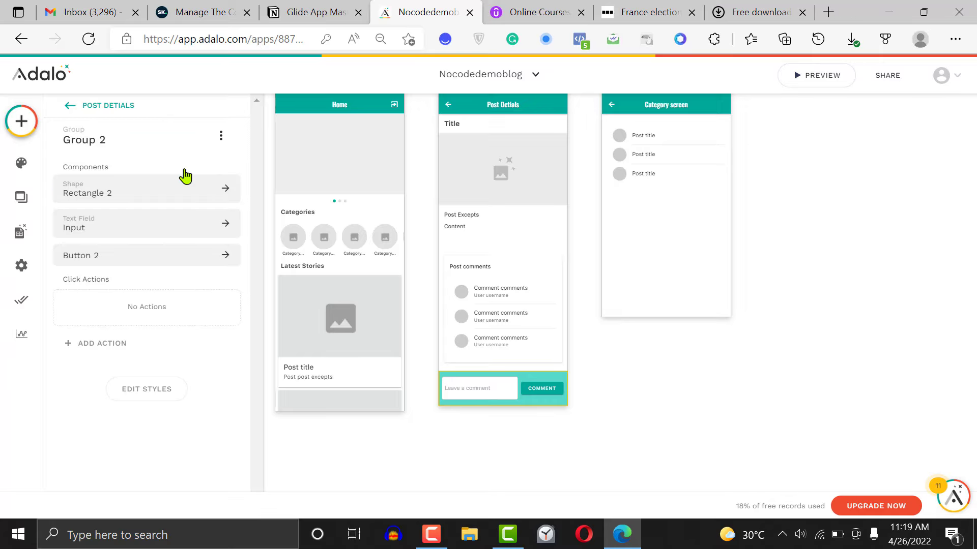
Set the fixed position of the comment bar group to Bottom in its styles
{"action": "left_click", "coordinate": [639, 368]}
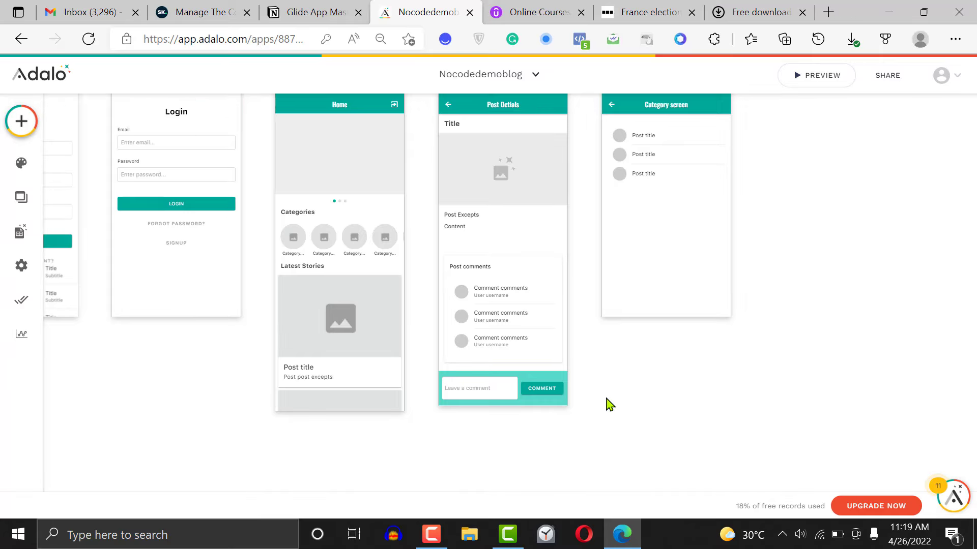
{"action": "left_click", "coordinate": [443, 394]}
{"action": "left_click", "coordinate": [648, 354]}
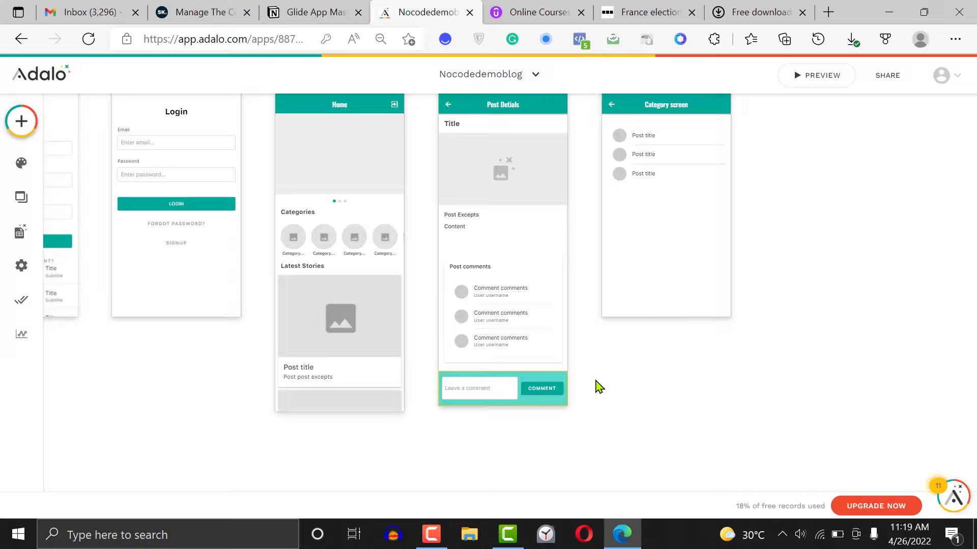
{"action": "left_click", "coordinate": [447, 399]}
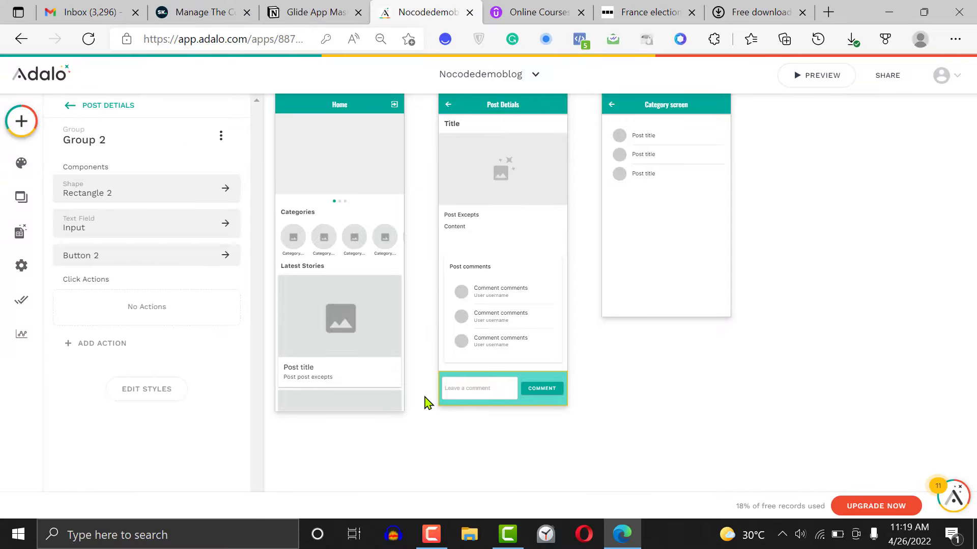
{"action": "left_click", "coordinate": [152, 390]}
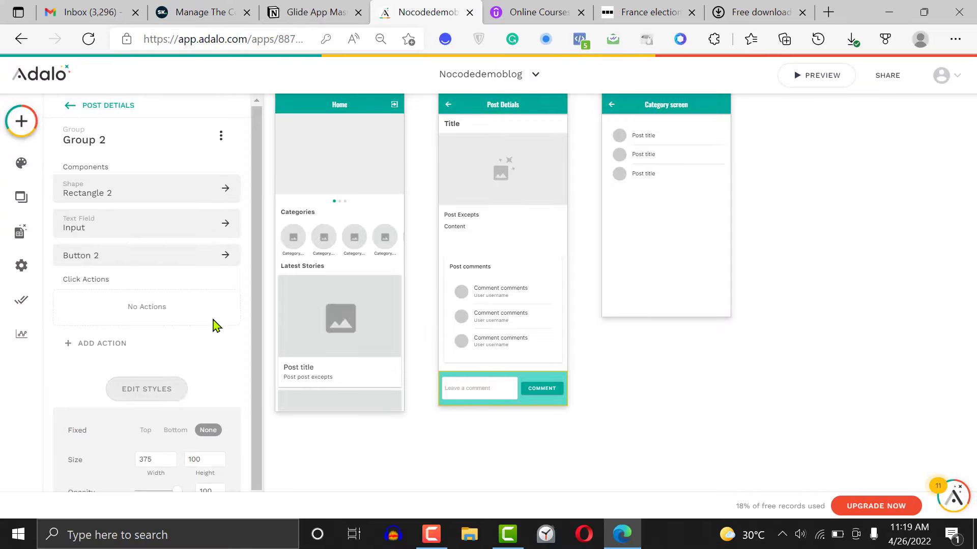
{"action": "scroll", "coordinate": [229, 391], "scroll_direction": "down", "scroll_amount": 1}
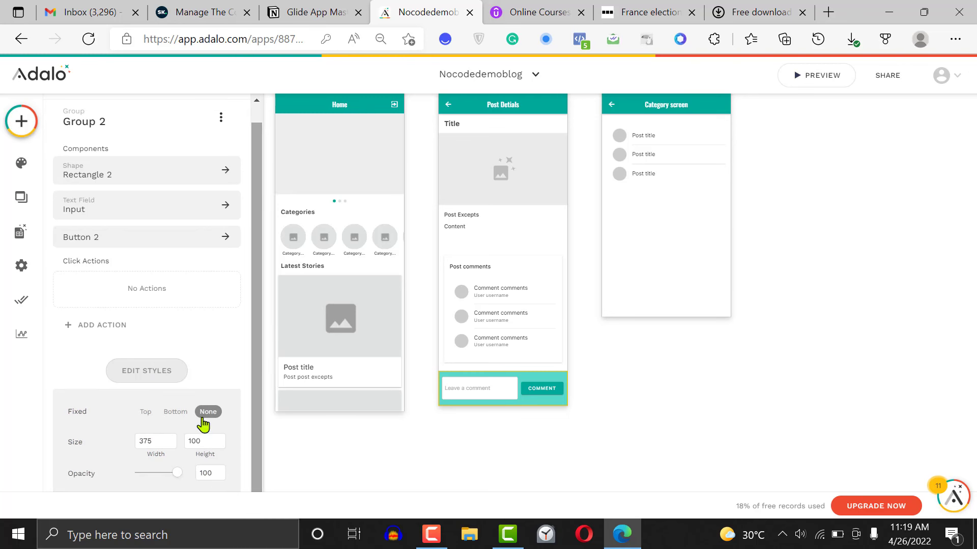
{"action": "left_click", "coordinate": [172, 415]}
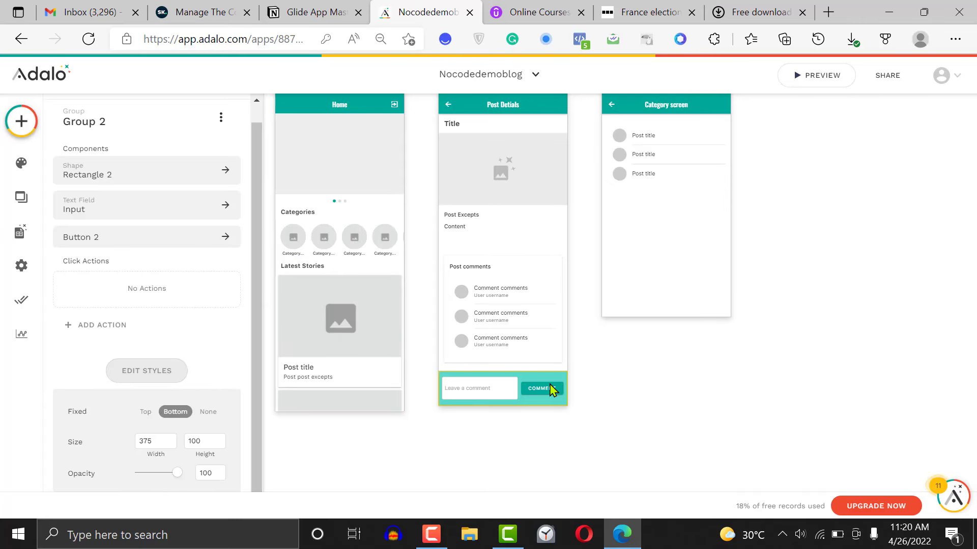
Bring the comment bar group forward in the layer arrangement
{"action": "left_click", "coordinate": [222, 118]}
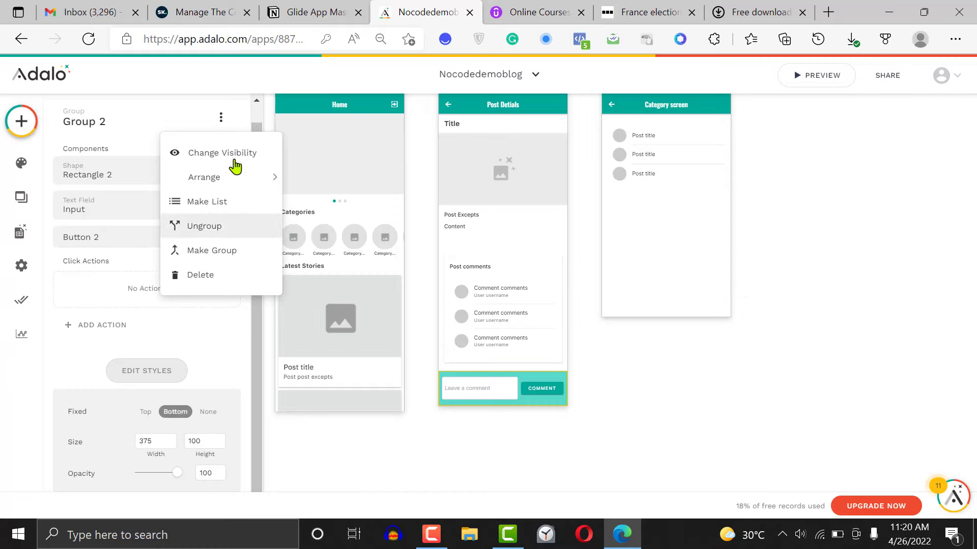
{"action": "mouse_move", "coordinate": [248, 184]}
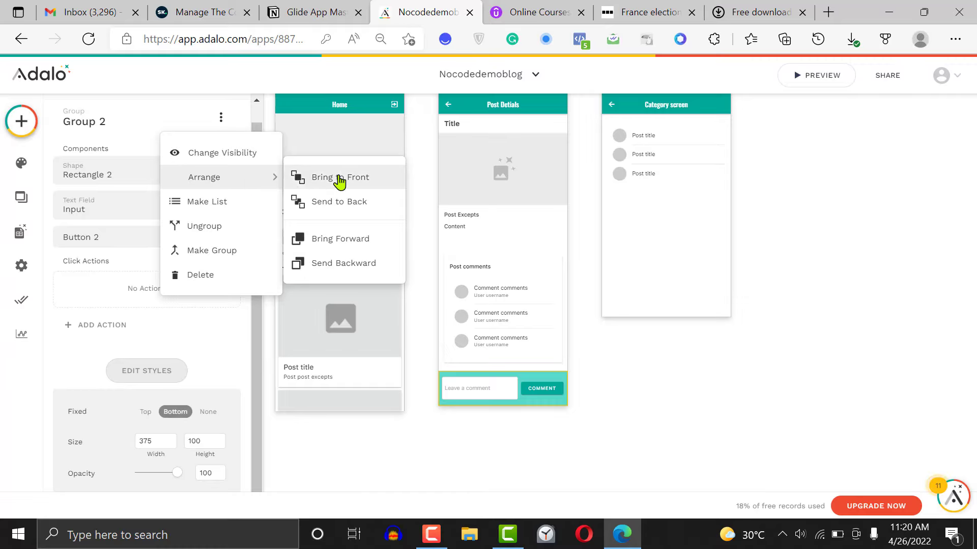
{"action": "left_click", "coordinate": [348, 239]}
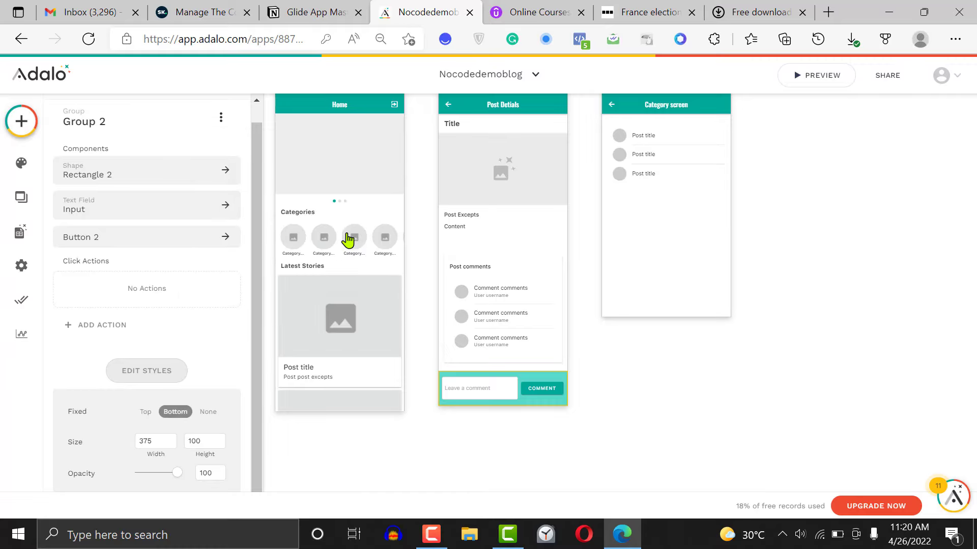
Preview the app, open the Raheem Sterling post from the Home slider and check the comment bar while scrolling to the comments
{"action": "left_click", "coordinate": [636, 382]}
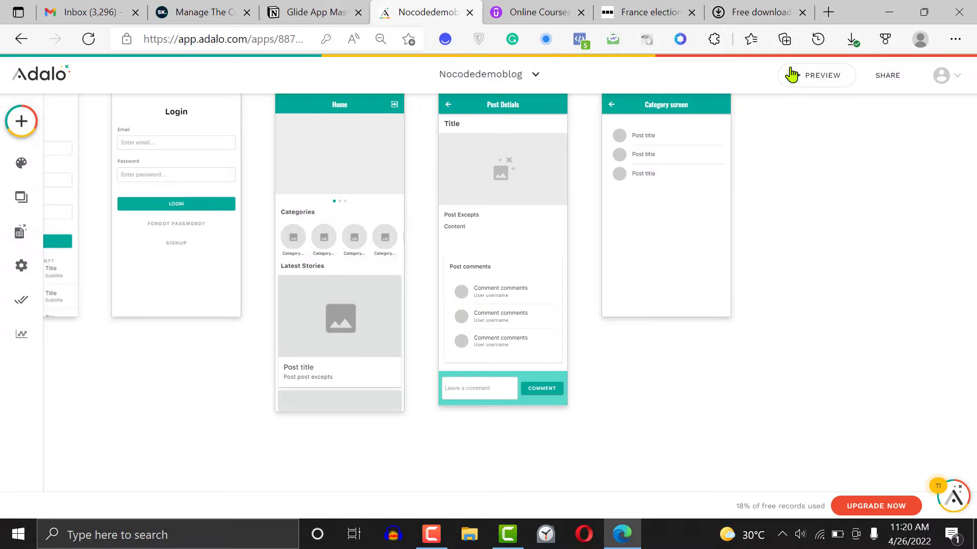
{"action": "left_click", "coordinate": [807, 77]}
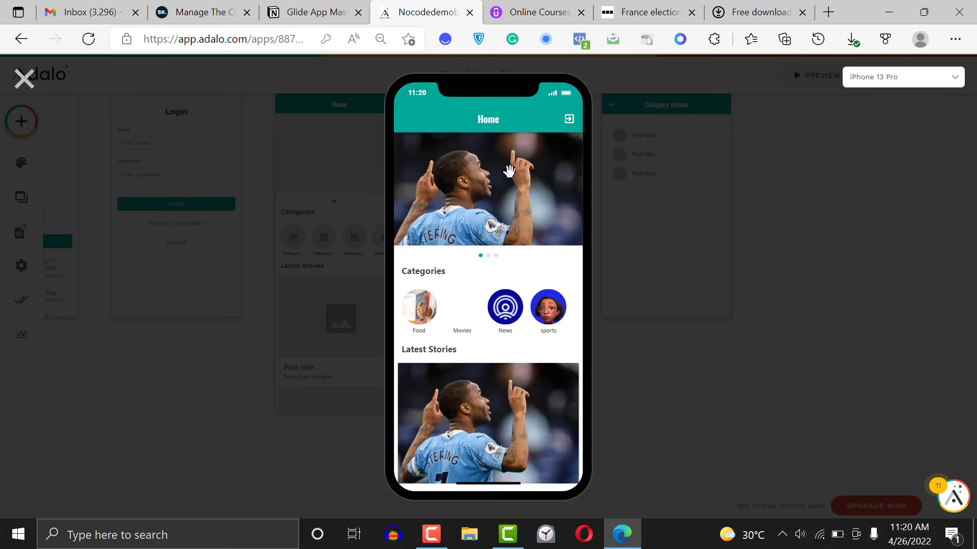
{"action": "left_click", "coordinate": [509, 171]}
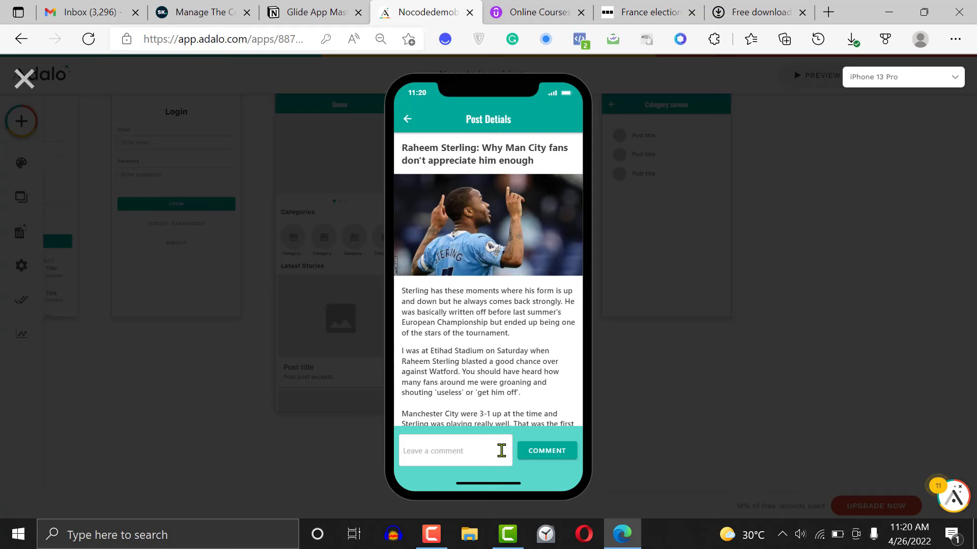
{"action": "scroll", "coordinate": [561, 333], "scroll_direction": "down", "scroll_amount": 10}
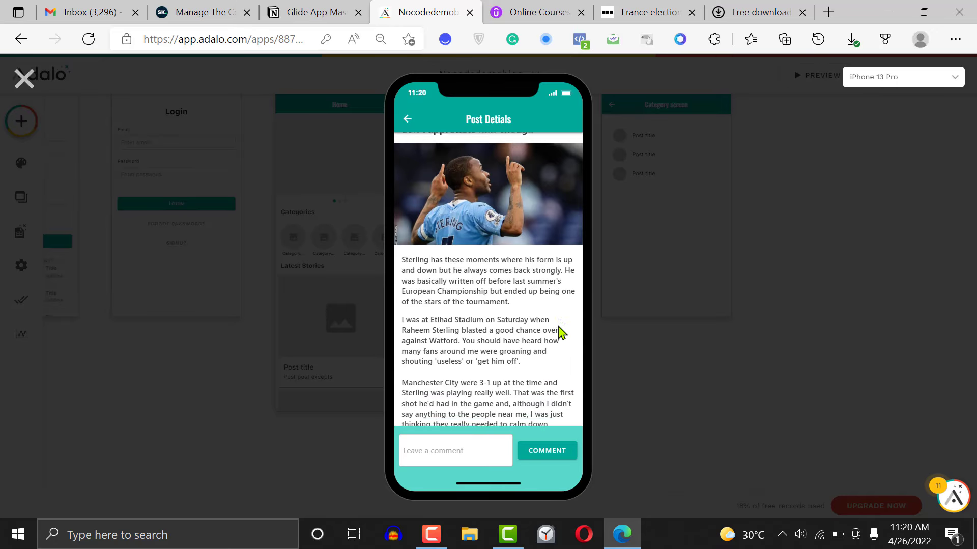
{"action": "scroll", "coordinate": [561, 333], "scroll_direction": "up", "scroll_amount": 2}
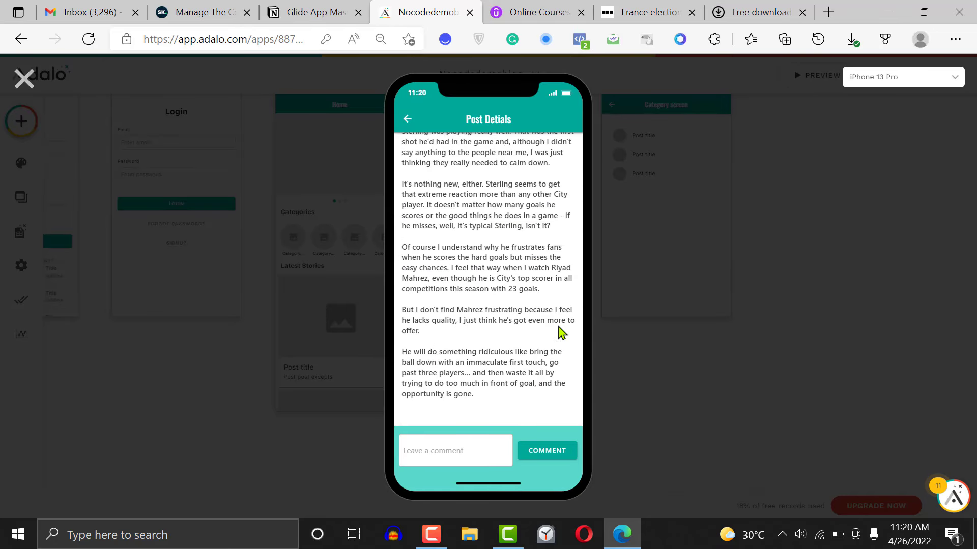
{"action": "scroll", "coordinate": [562, 333], "scroll_direction": "down", "scroll_amount": 3}
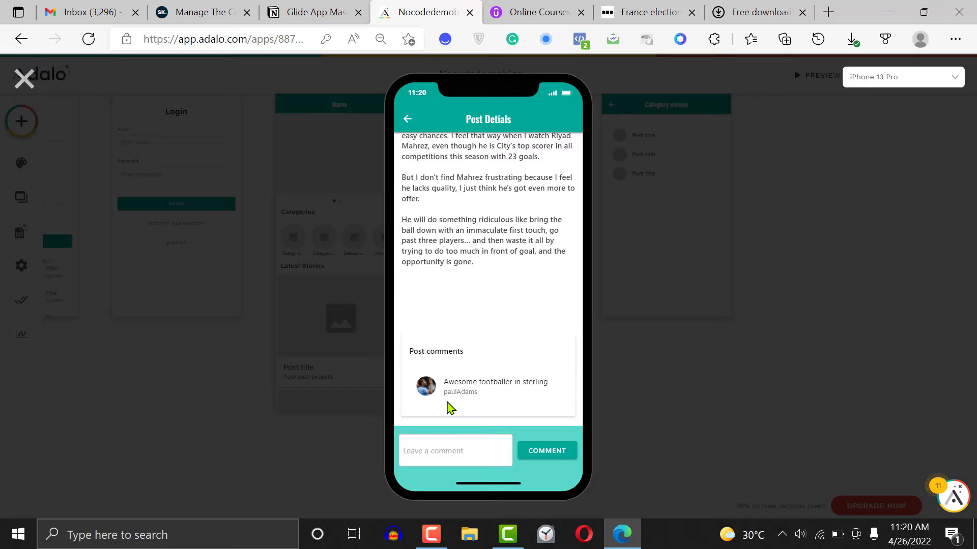
Post the comment "This is sturning" on the previewed post, check the comments list and close the preview
{"action": "type", "text": "This is sturning"}
{"action": "left_click", "coordinate": [559, 452]}
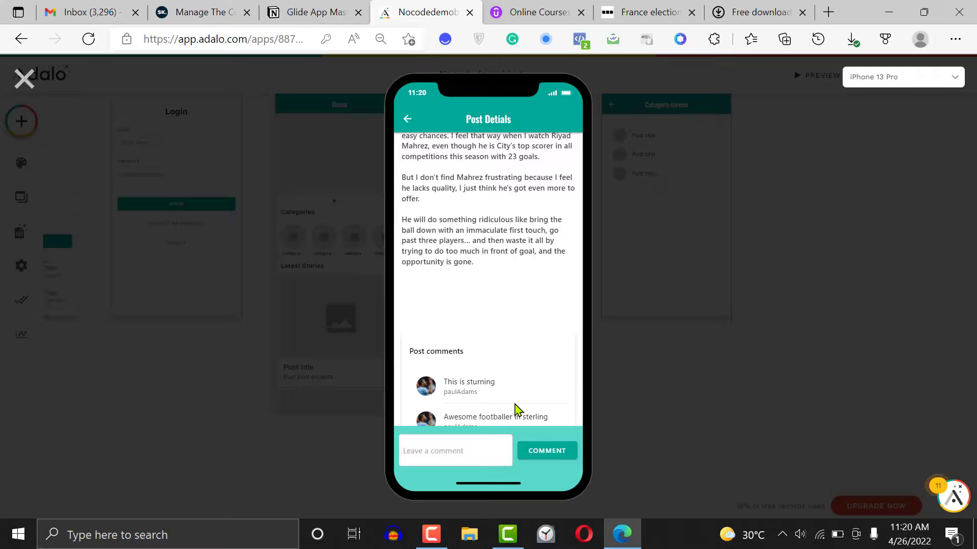
{"action": "scroll", "coordinate": [580, 375], "scroll_direction": "down", "scroll_amount": 1}
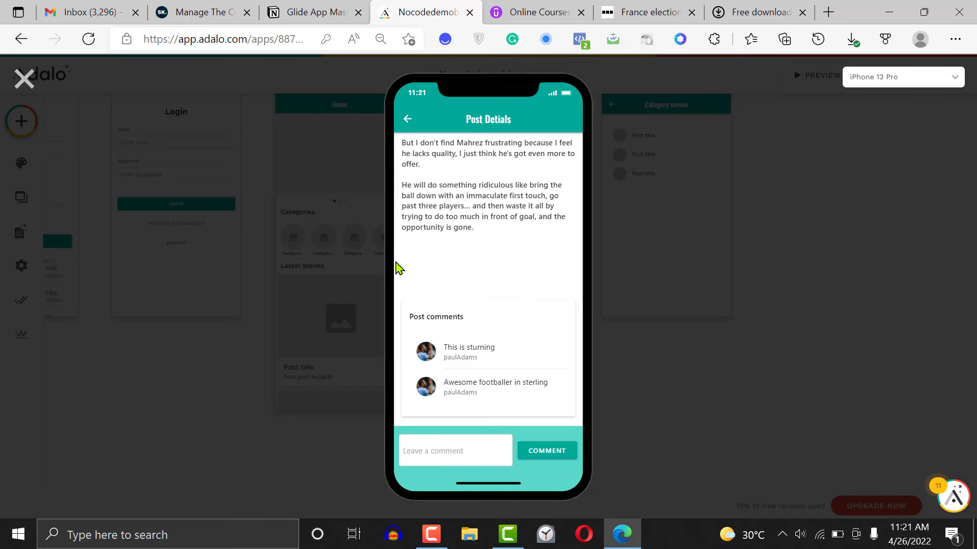
{"action": "left_click", "coordinate": [21, 78]}
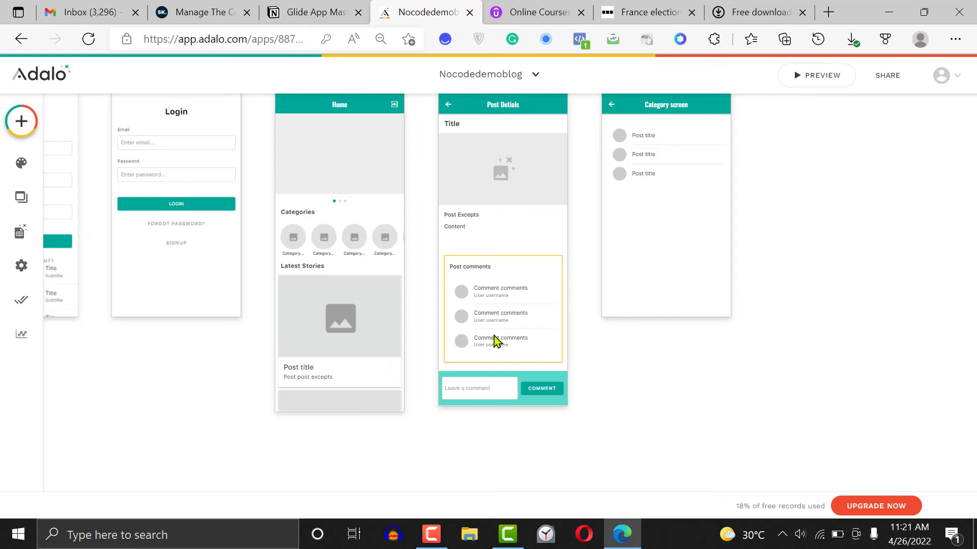
Set the avatar image of the comments list on Post Detials to the comment owner's Profile photo
{"action": "left_click", "coordinate": [496, 287]}
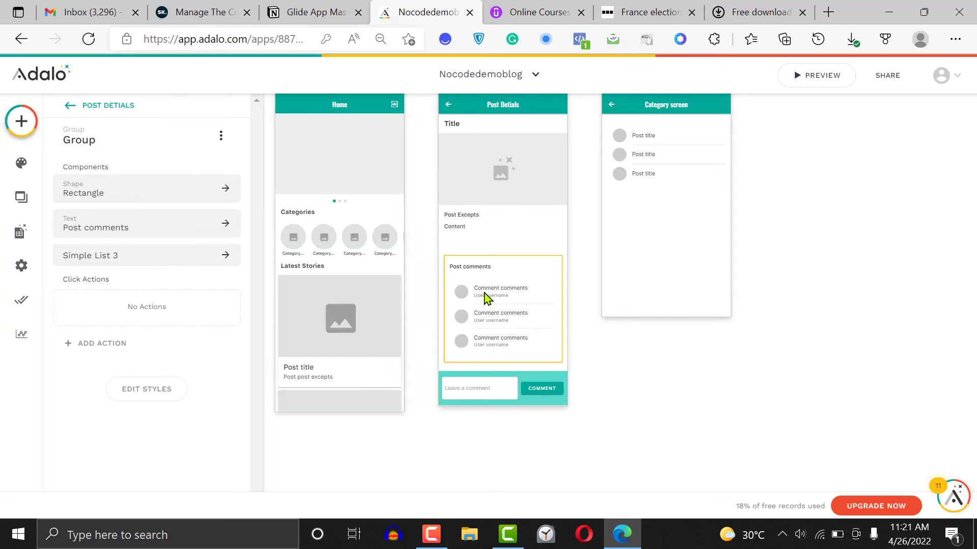
{"action": "left_click", "coordinate": [487, 298]}
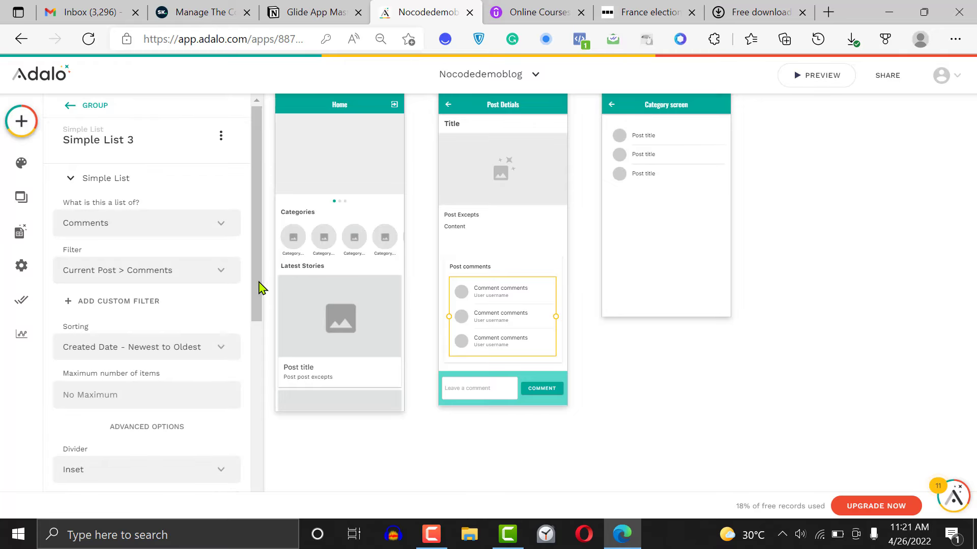
{"action": "left_click_drag", "start_coordinate": [259, 287], "coordinate": [192, 429]}
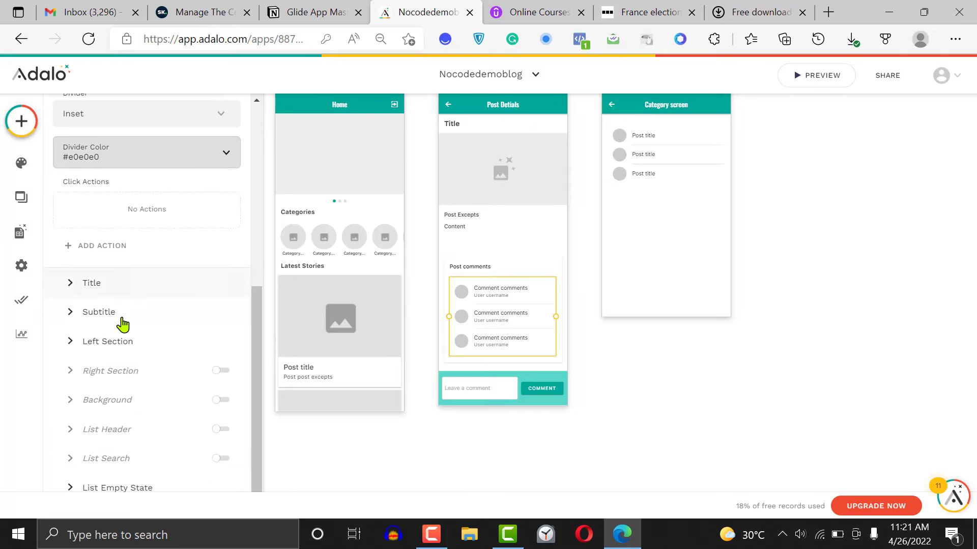
{"action": "left_click", "coordinate": [120, 342]}
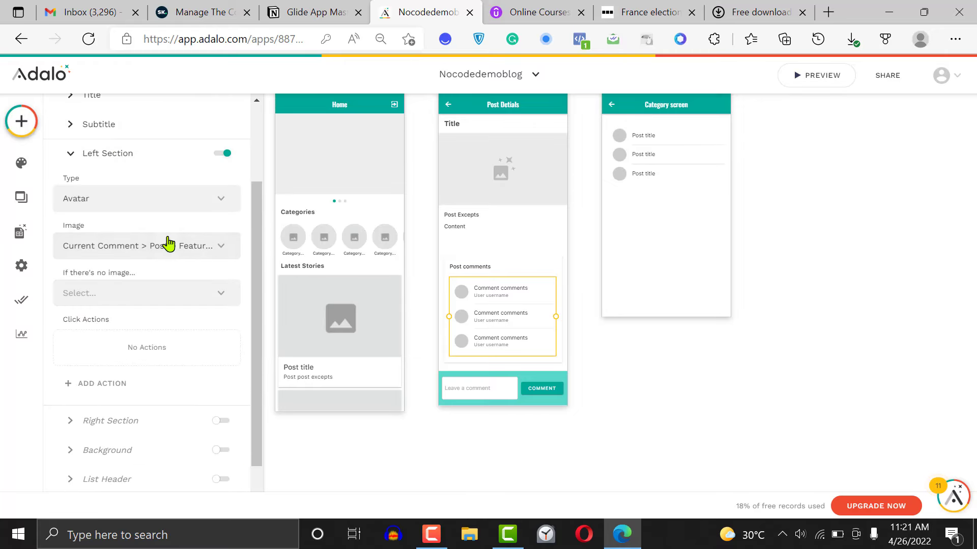
{"action": "left_click", "coordinate": [184, 248]}
{"action": "mouse_move", "coordinate": [153, 306]}
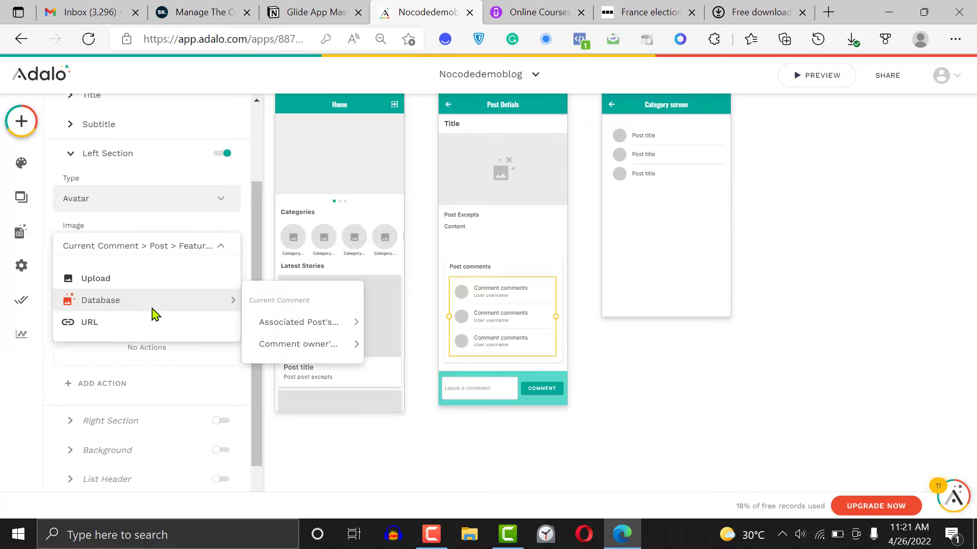
{"action": "mouse_move", "coordinate": [324, 325]}
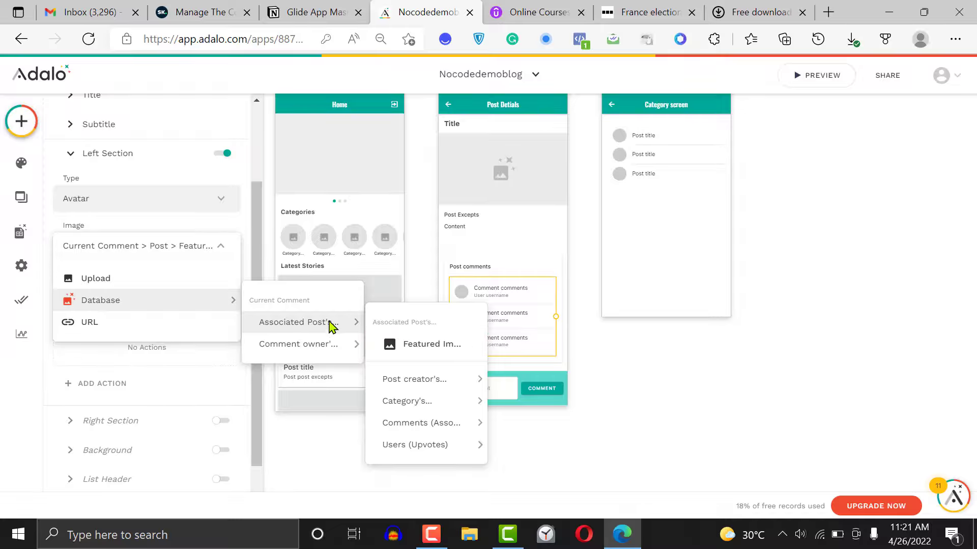
{"action": "mouse_move", "coordinate": [333, 354]}
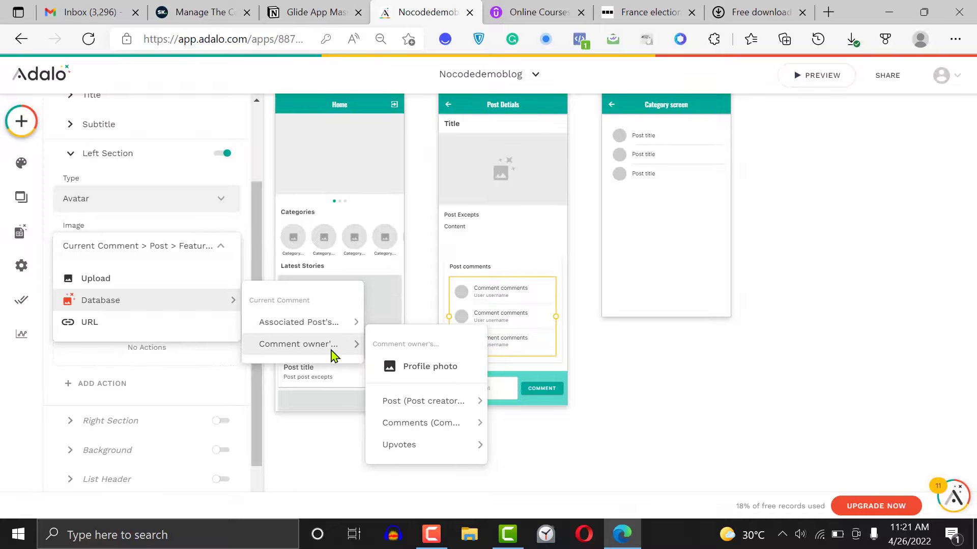
{"action": "left_click", "coordinate": [415, 367]}
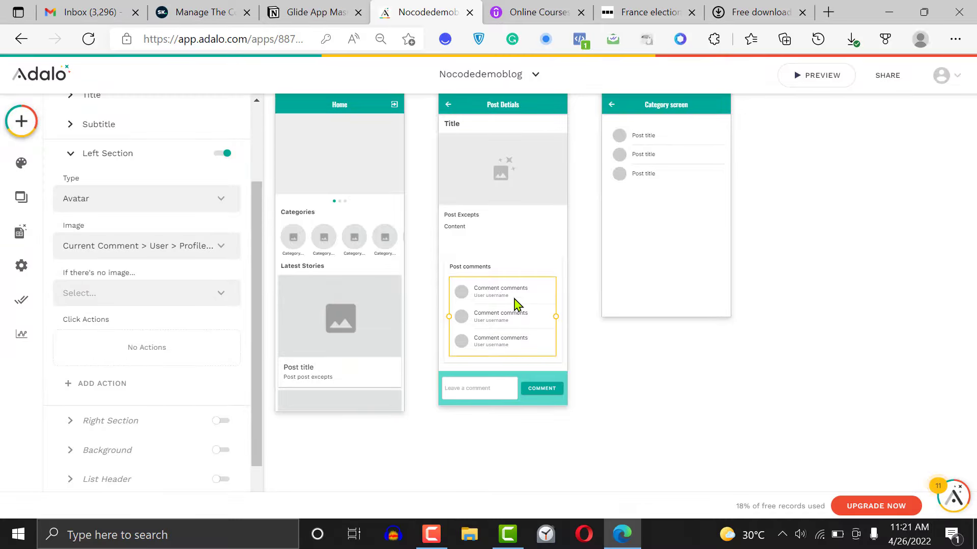
Preview the first featured post again to check the avatars in its comments list, and close the preview
{"action": "left_click", "coordinate": [714, 333]}
{"action": "left_click", "coordinate": [821, 76]}
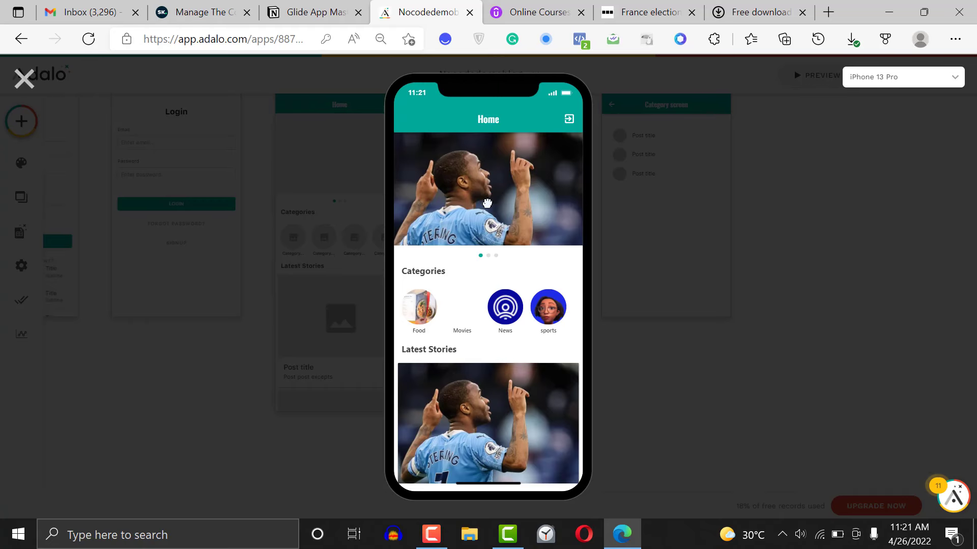
{"action": "left_click", "coordinate": [488, 204]}
{"action": "scroll", "coordinate": [561, 355], "scroll_direction": "down", "scroll_amount": 1}
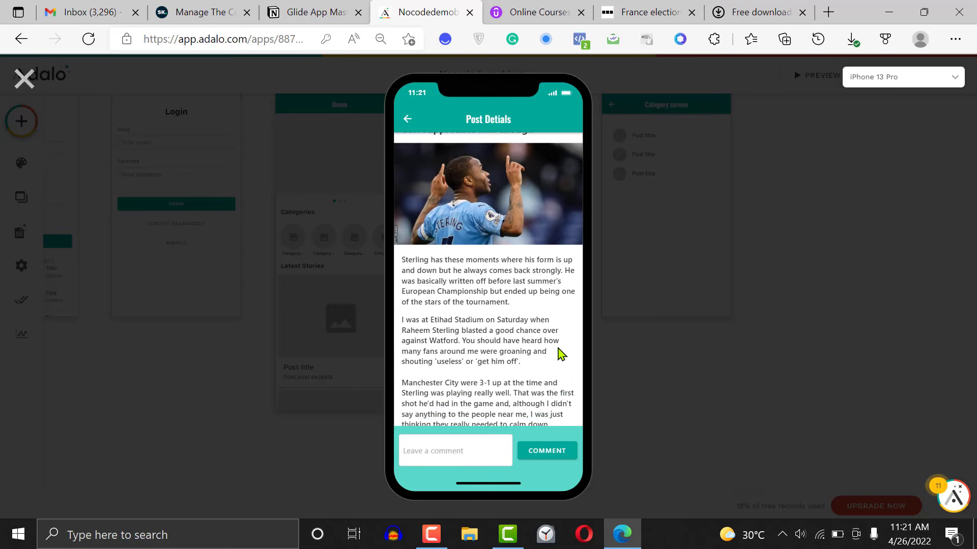
{"action": "scroll", "coordinate": [561, 355], "scroll_direction": "down", "scroll_amount": 6}
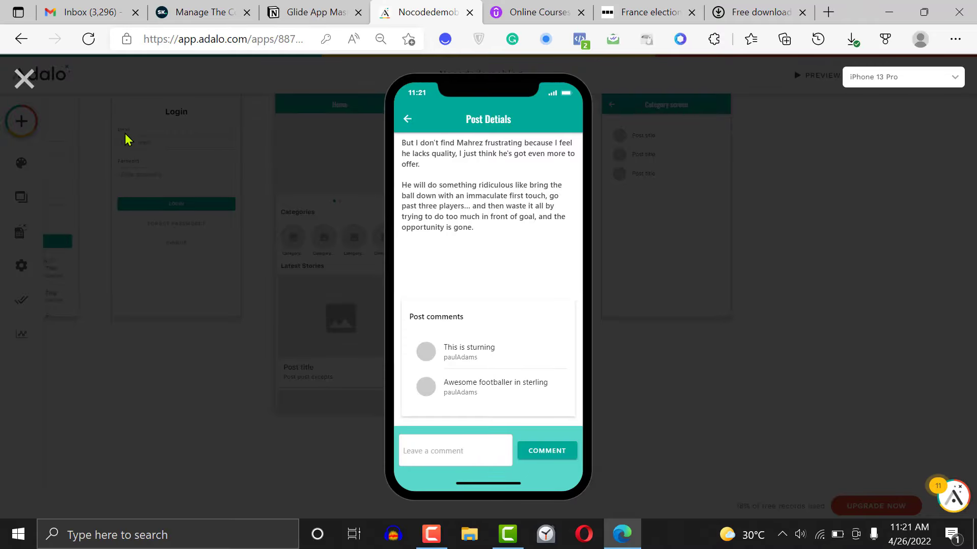
{"action": "left_click", "coordinate": [24, 84]}
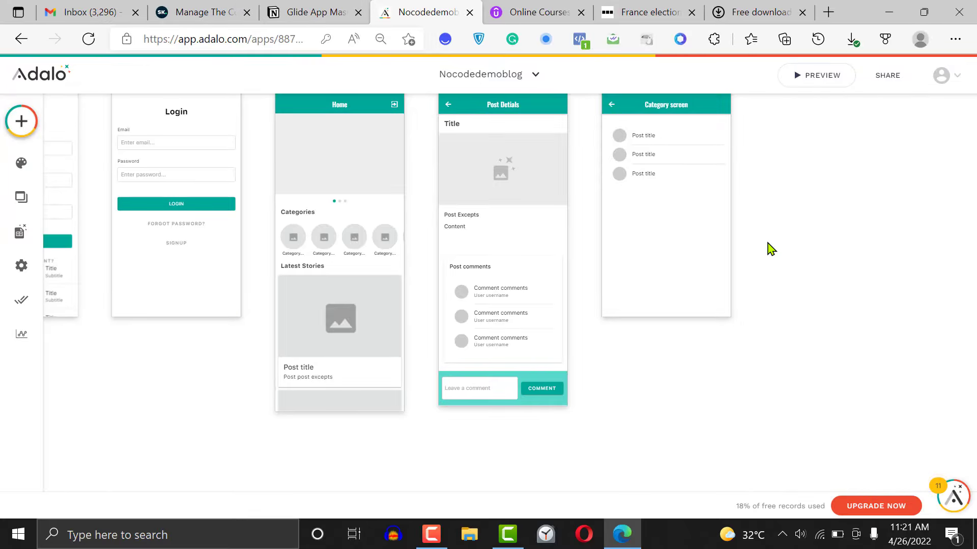
{"action": "left_click", "coordinate": [556, 302]}
{"action": "left_click", "coordinate": [552, 300]}
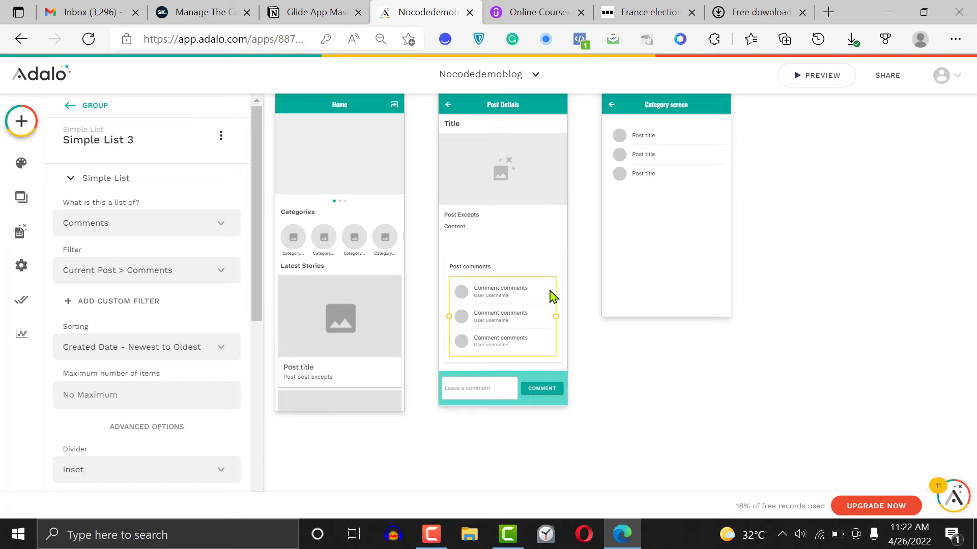
{"action": "left_click", "coordinate": [733, 273]}
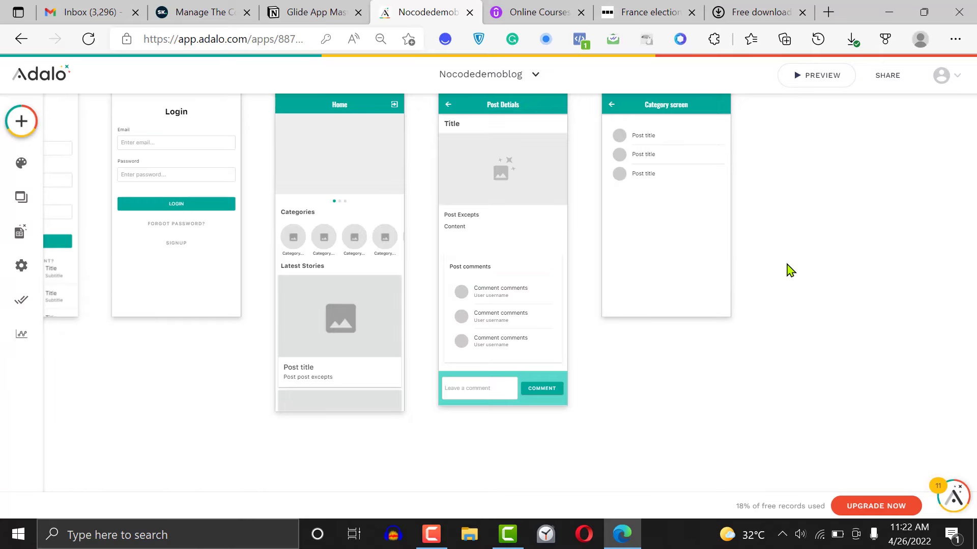
Delete the stray simple list from the bottom of the Signup screen
{"action": "scroll", "coordinate": [798, 312], "scroll_direction": "left", "scroll_amount": 3}
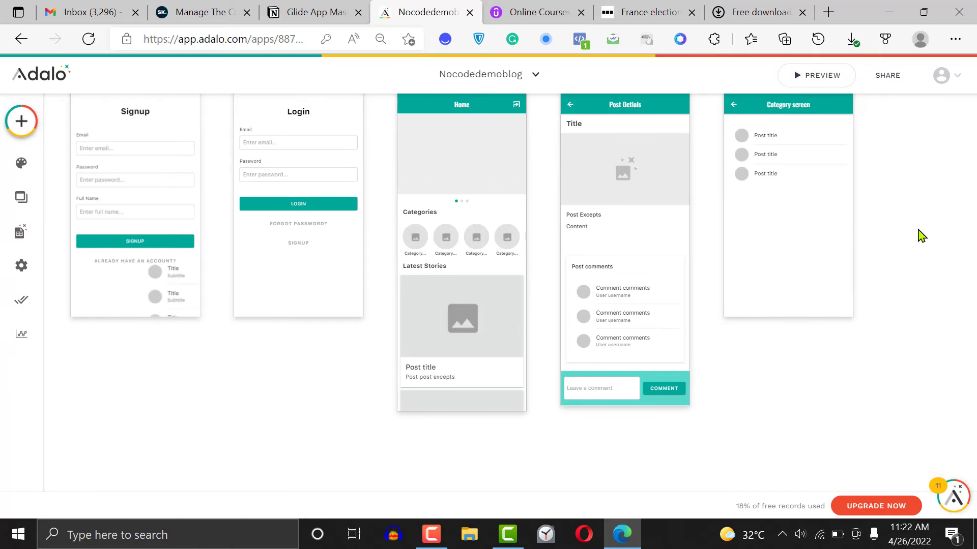
{"action": "left_click", "coordinate": [178, 296]}
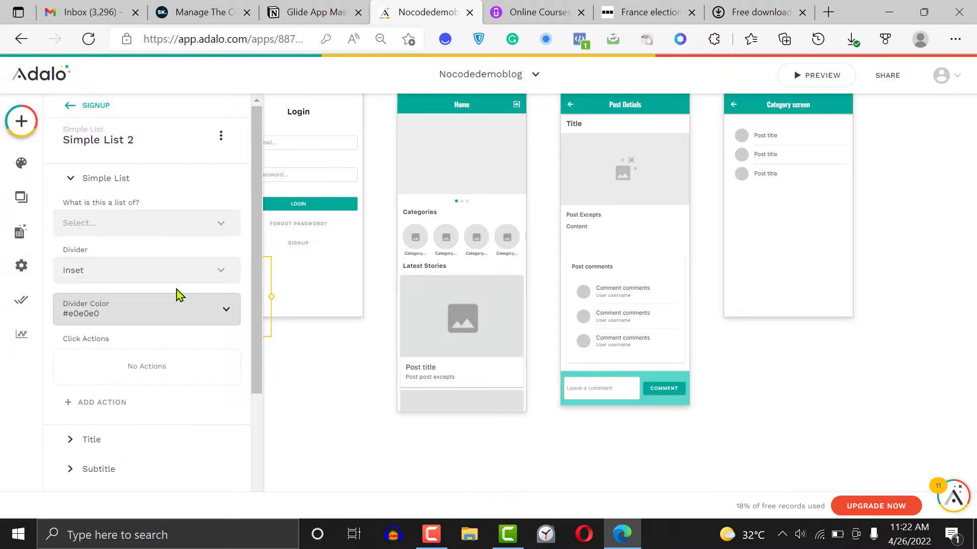
{"action": "key", "text": "Escape"}
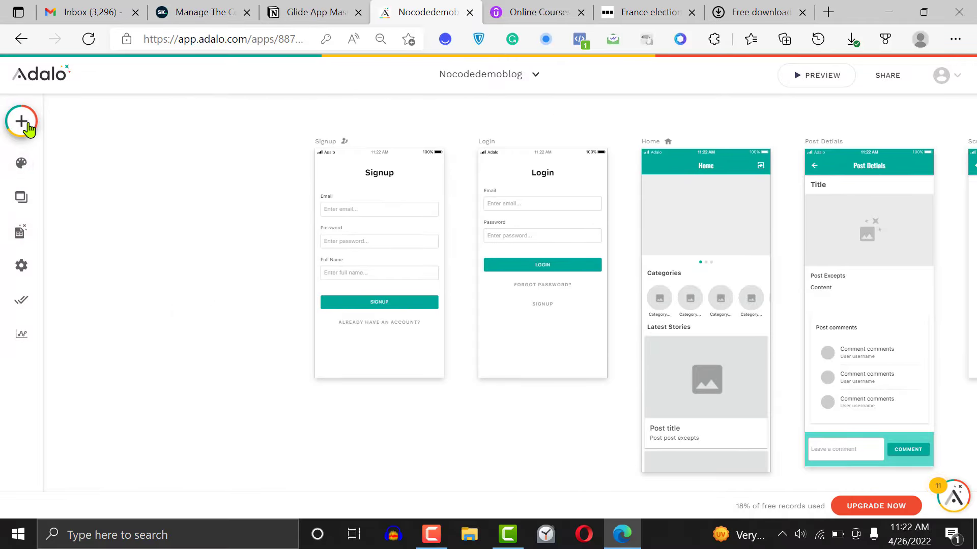
Examine the screen navigation type options for the Signup screen
{"action": "left_click", "coordinate": [323, 145]}
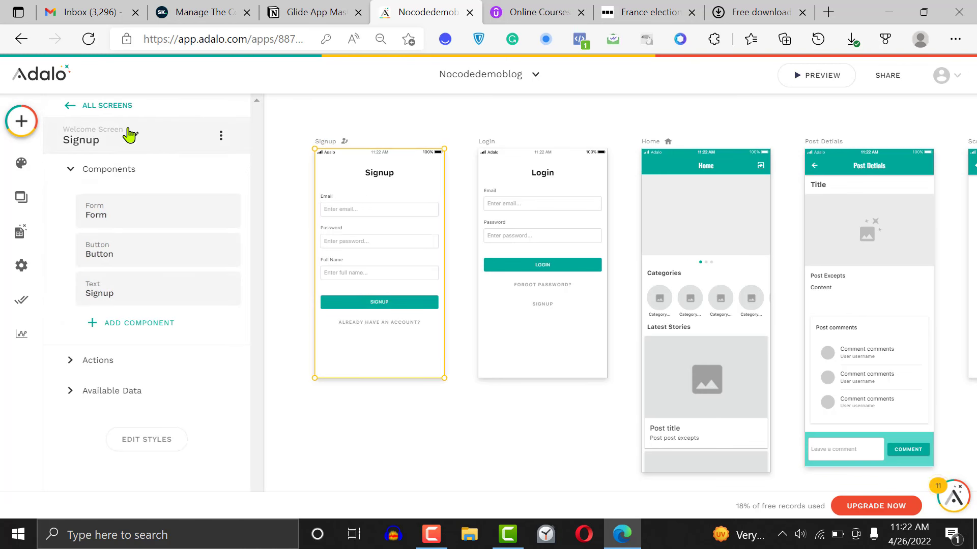
{"action": "left_click", "coordinate": [94, 133]}
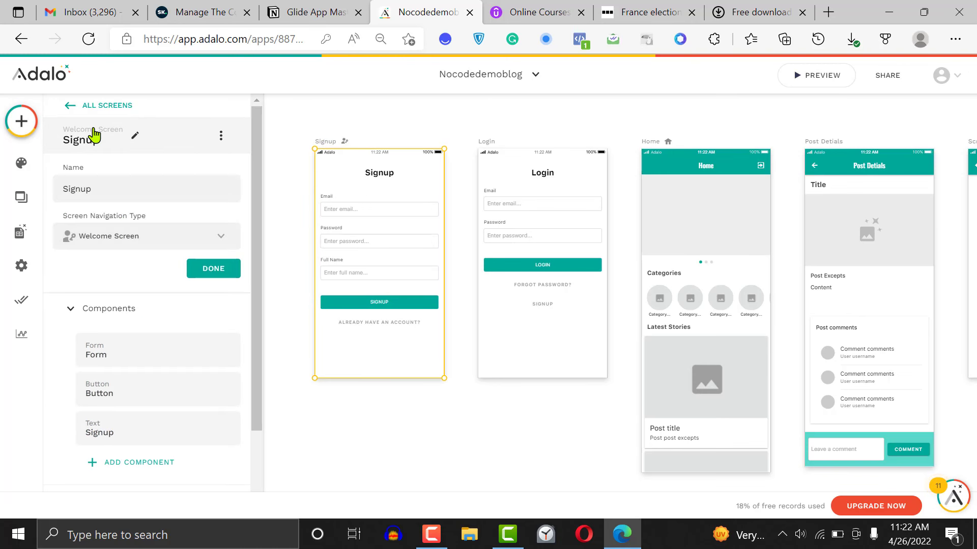
{"action": "left_click", "coordinate": [167, 247]}
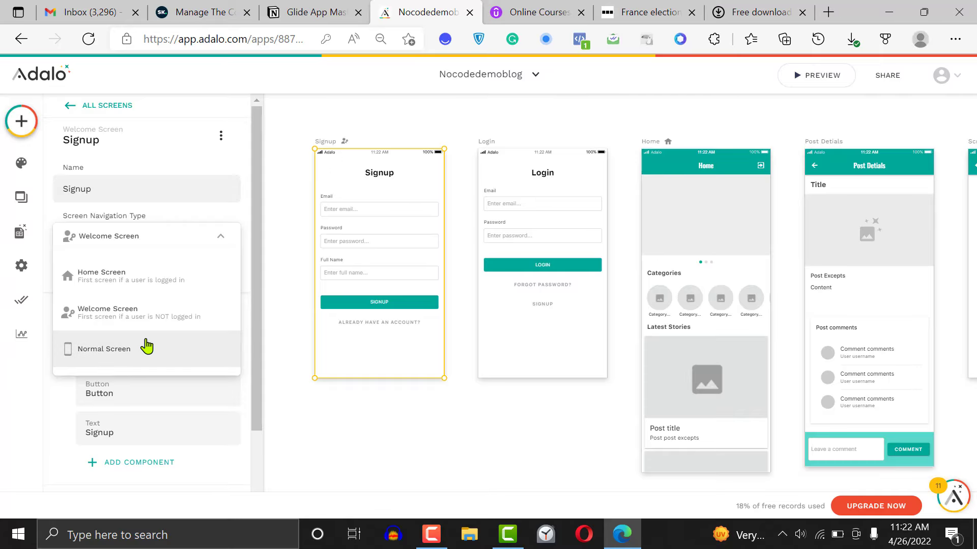
{"action": "left_click", "coordinate": [319, 435]}
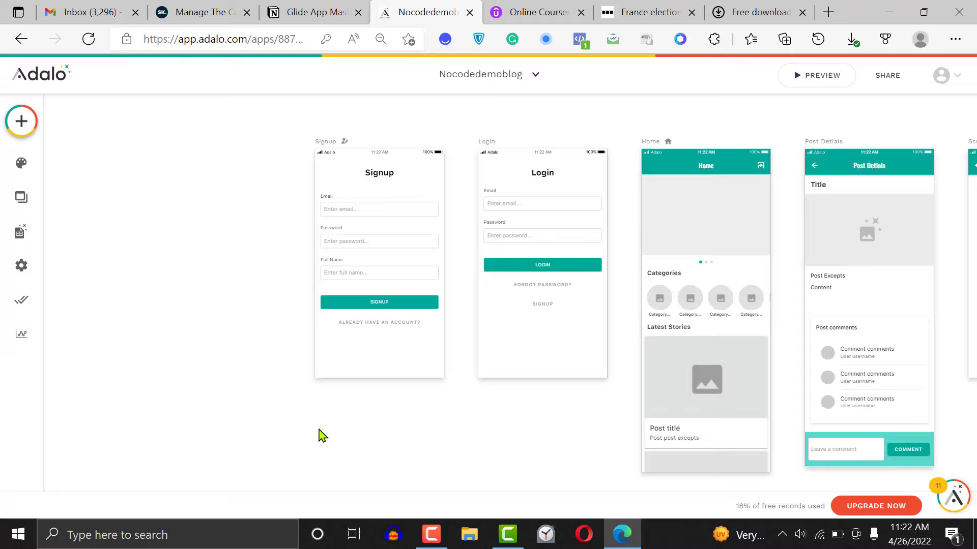
Browse the new-screen templates in the Info, Intro and Misc groups
{"action": "left_click", "coordinate": [15, 121]}
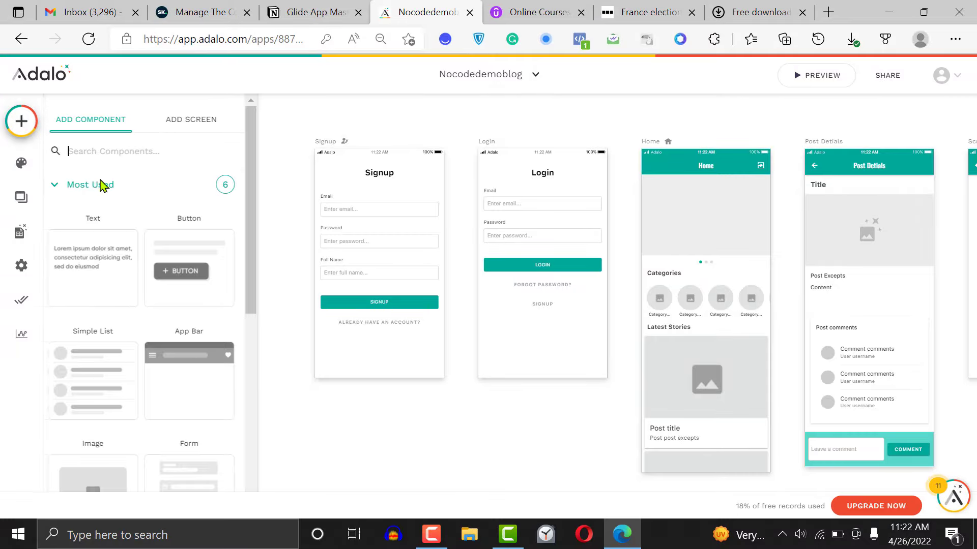
{"action": "left_click", "coordinate": [201, 128]}
{"action": "left_click_drag", "start_coordinate": [259, 253], "coordinate": [260, 447]}
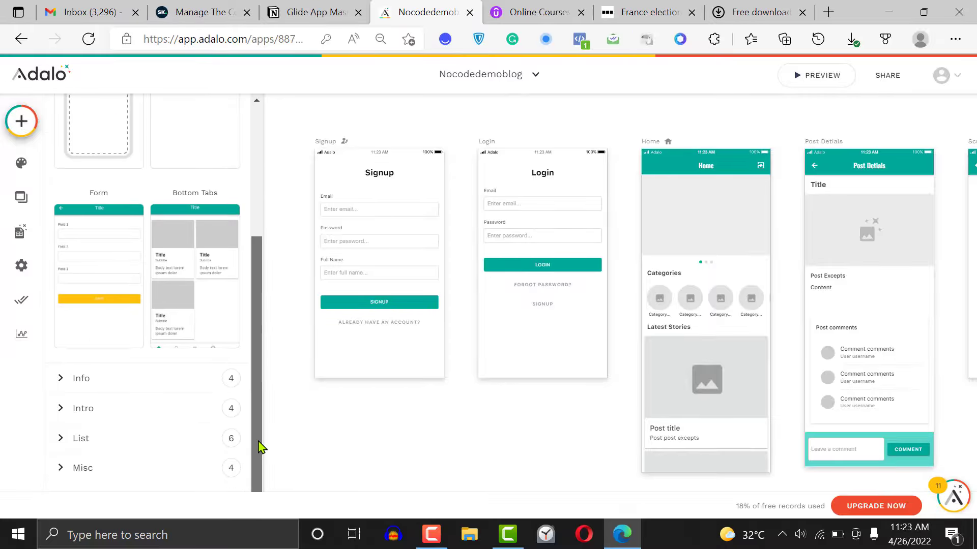
{"action": "left_click", "coordinate": [157, 391]}
{"action": "left_click_drag", "start_coordinate": [256, 276], "coordinate": [246, 430]}
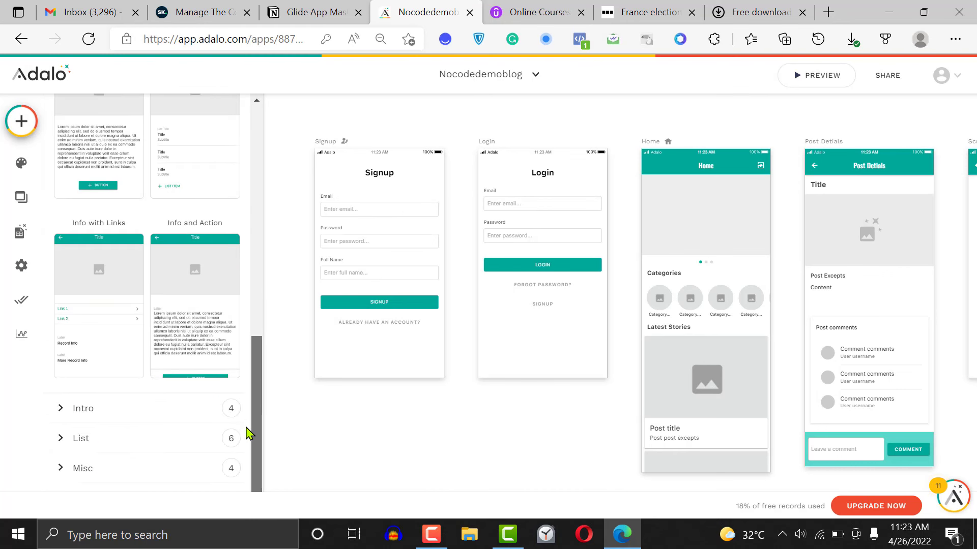
{"action": "left_click", "coordinate": [157, 465]}
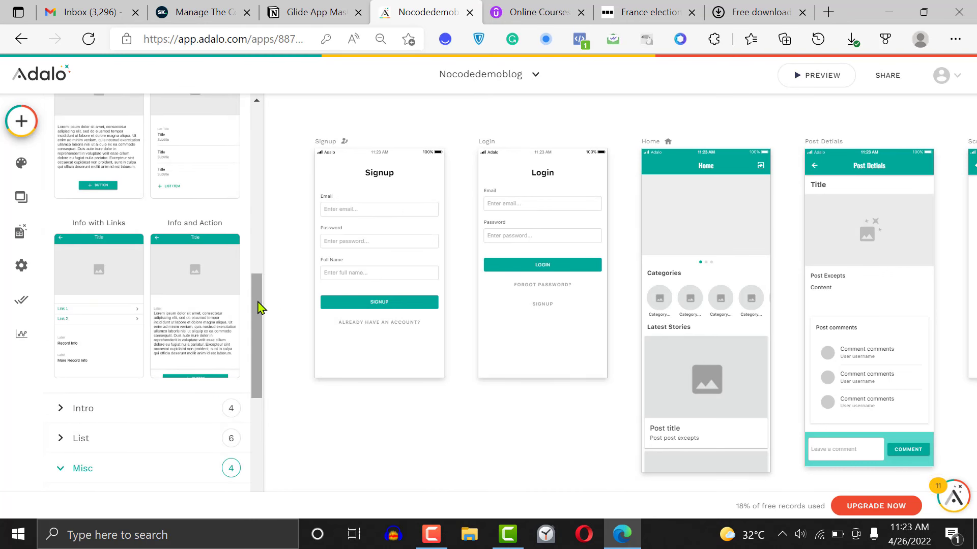
{"action": "left_click_drag", "start_coordinate": [259, 305], "coordinate": [263, 407]}
{"action": "left_click", "coordinate": [192, 158]}
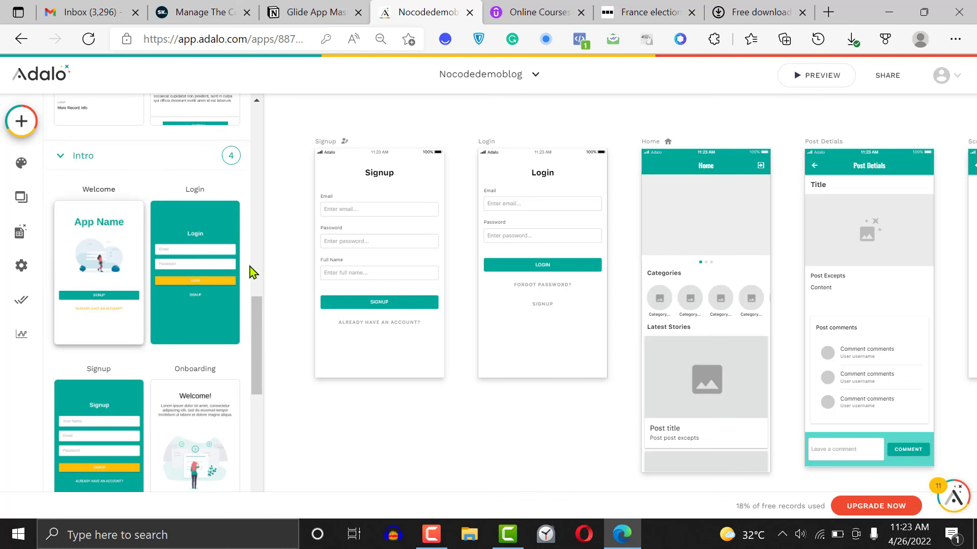
{"action": "left_click_drag", "start_coordinate": [254, 307], "coordinate": [246, 285]}
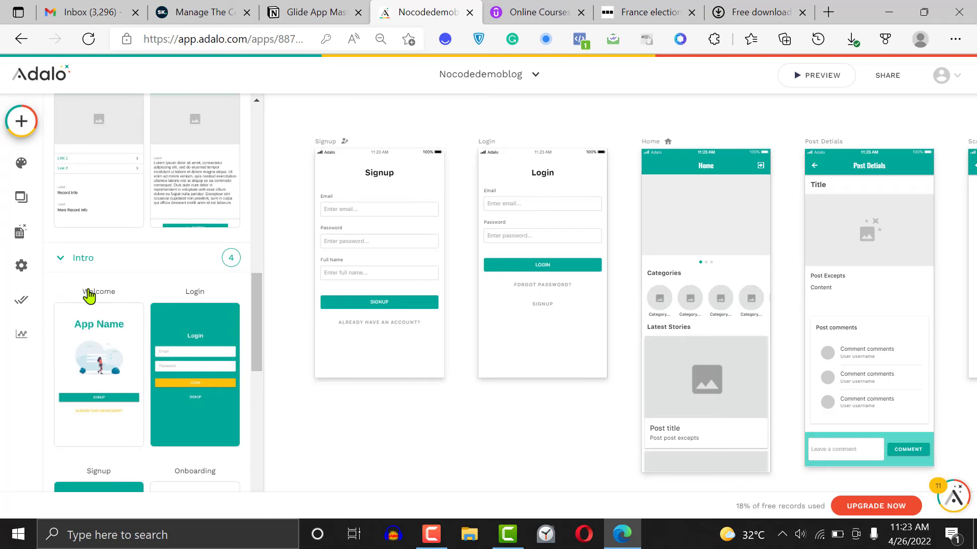
{"action": "left_click_drag", "start_coordinate": [96, 340], "coordinate": [450, 404]}
{"action": "double_click", "coordinate": [79, 329]}
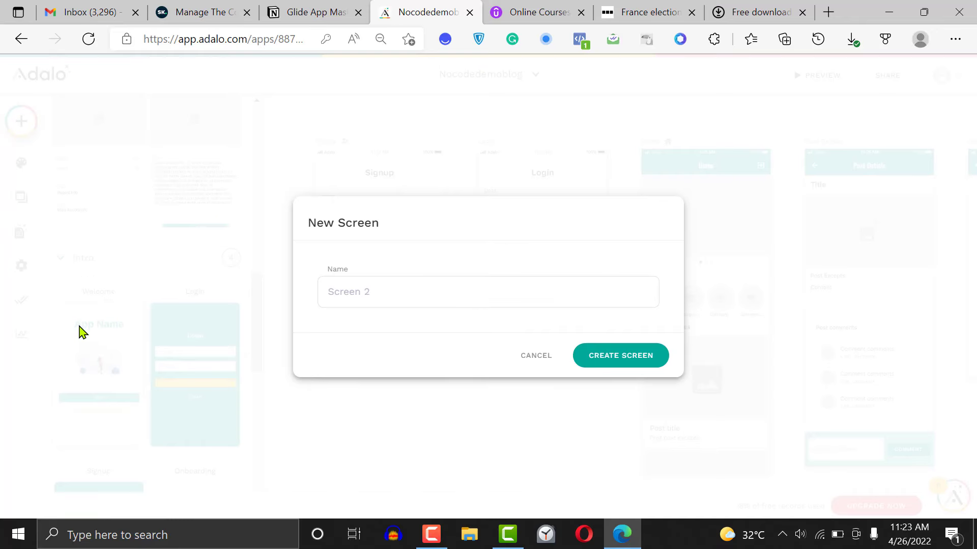
{"action": "left_click", "coordinate": [79, 328]}
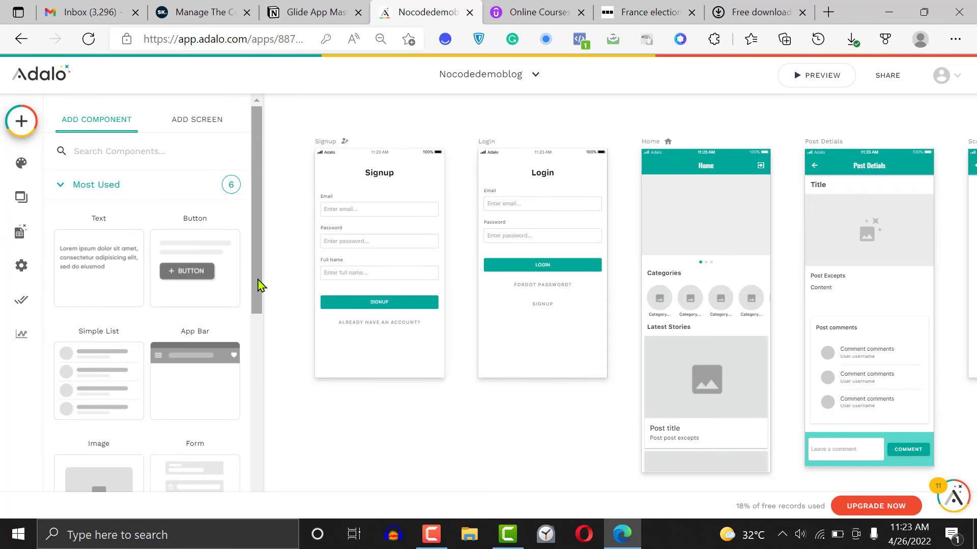
Add a new screen from the Onboarding template in the Intro group and name it Welcome
{"action": "left_click_drag", "start_coordinate": [260, 283], "coordinate": [262, 436]}
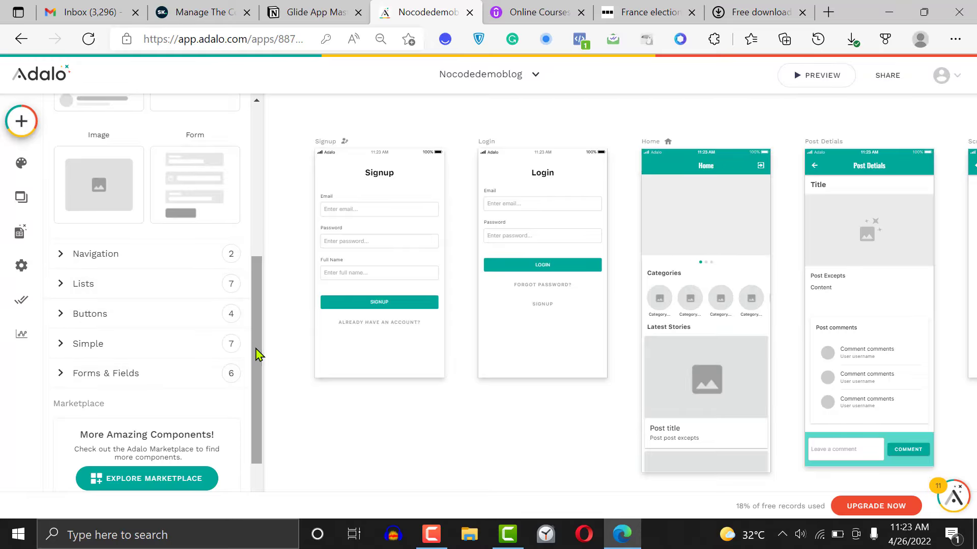
{"action": "left_click_drag", "start_coordinate": [257, 355], "coordinate": [257, 330]}
{"action": "left_click", "coordinate": [205, 120]}
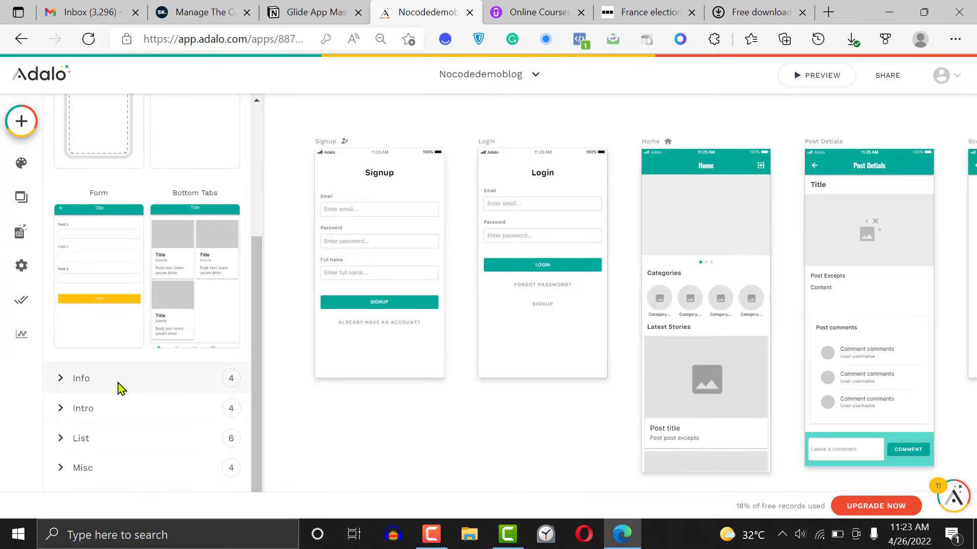
{"action": "left_click", "coordinate": [122, 412]}
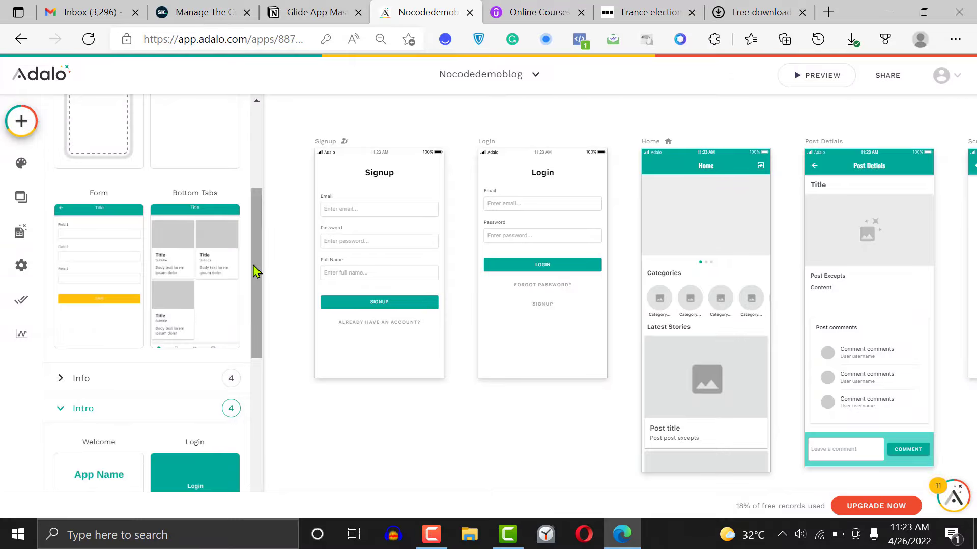
{"action": "left_click_drag", "start_coordinate": [255, 268], "coordinate": [259, 362]}
{"action": "scroll", "coordinate": [256, 362], "scroll_direction": "down", "scroll_amount": 3}
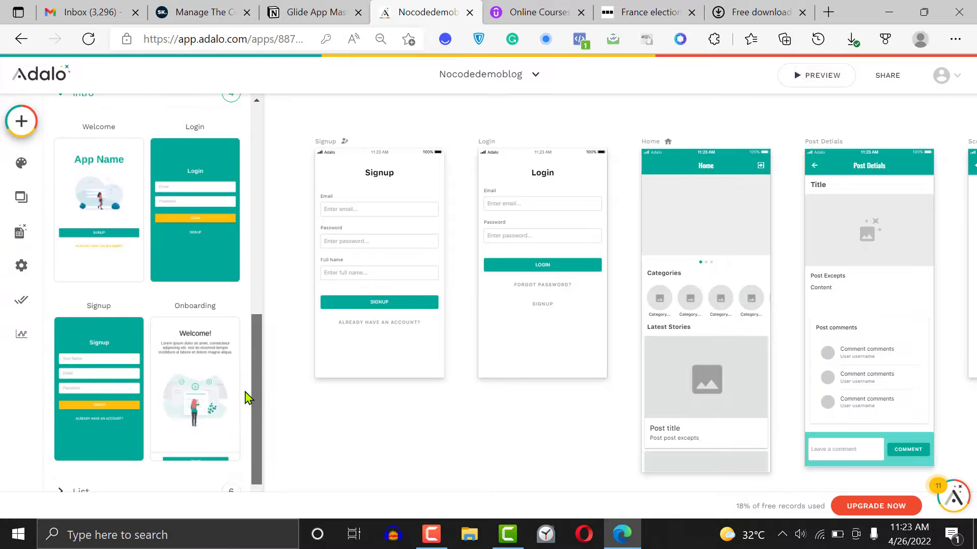
{"action": "left_click", "coordinate": [189, 377]}
{"action": "type", "text": "Welcome"}
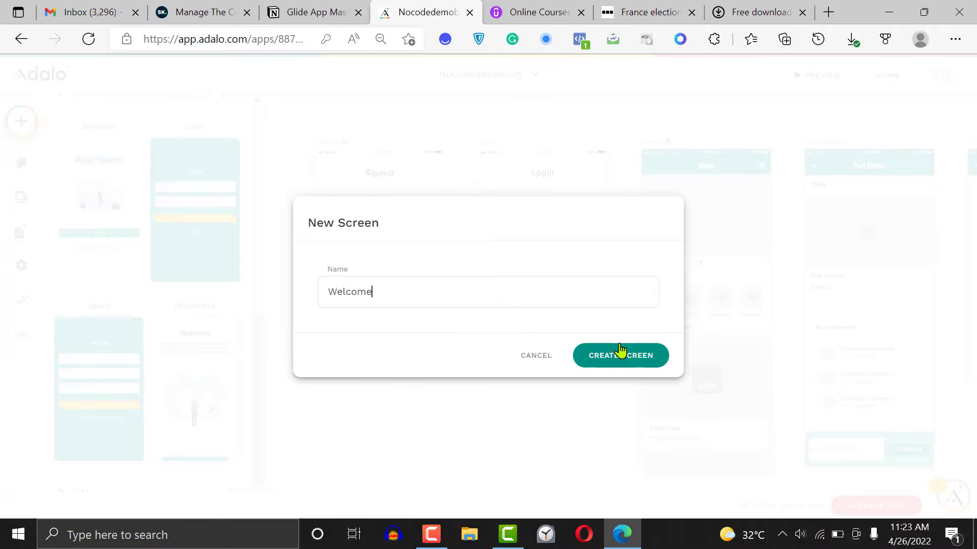
{"action": "left_click", "coordinate": [631, 360]}
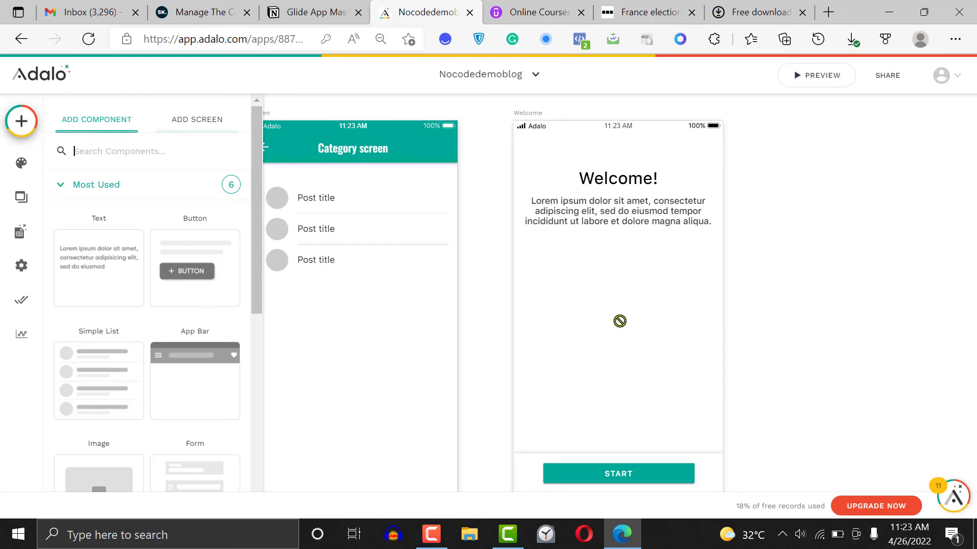
Move the Welcome screen to the start of the screen row, directly before the Signup screen without overlapping it
{"action": "left_click", "coordinate": [503, 210]}
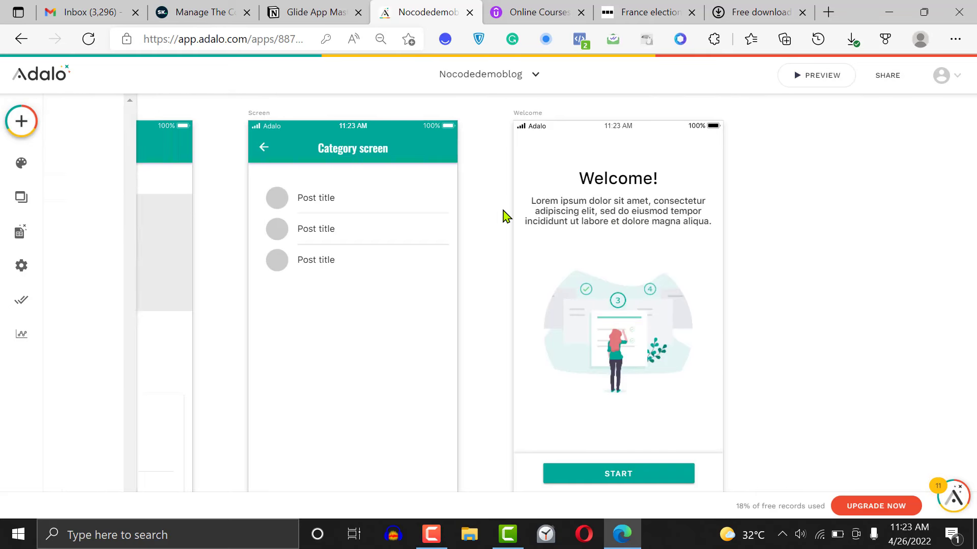
{"action": "key", "text": "ctrl+minus"}
{"action": "key", "text": "ctrl+minus"}
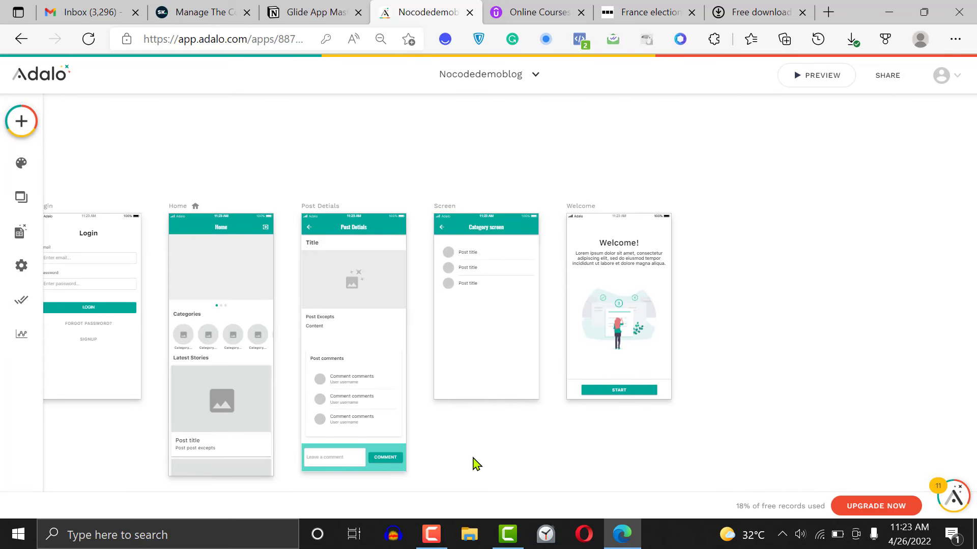
{"action": "scroll", "coordinate": [473, 464], "scroll_direction": "left", "scroll_amount": 5}
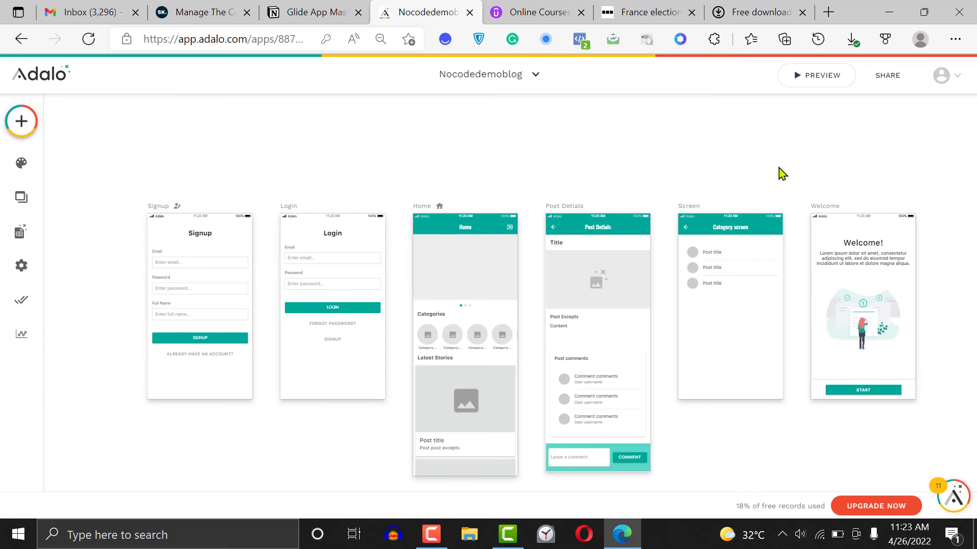
{"action": "left_click", "coordinate": [838, 208]}
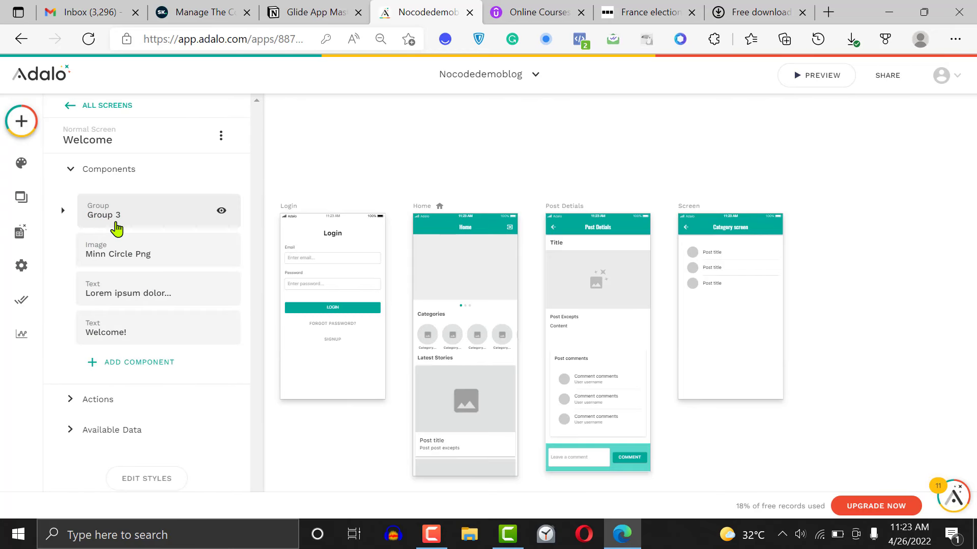
{"action": "left_click", "coordinate": [511, 168]}
{"action": "scroll", "coordinate": [510, 168], "scroll_direction": "down", "scroll_amount": 3}
{"action": "scroll", "coordinate": [510, 168], "scroll_direction": "left", "scroll_amount": 5}
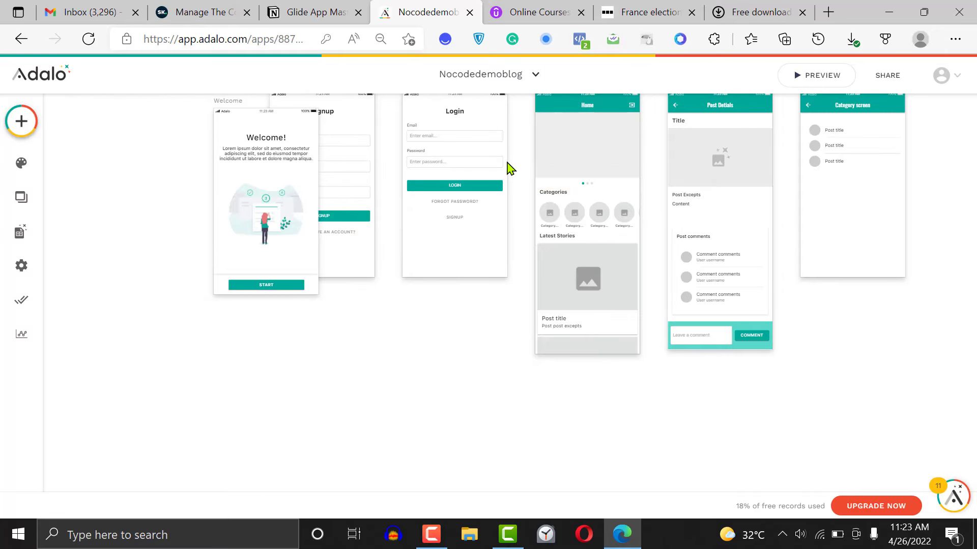
{"action": "scroll", "coordinate": [510, 169], "scroll_direction": "up", "scroll_amount": 2}
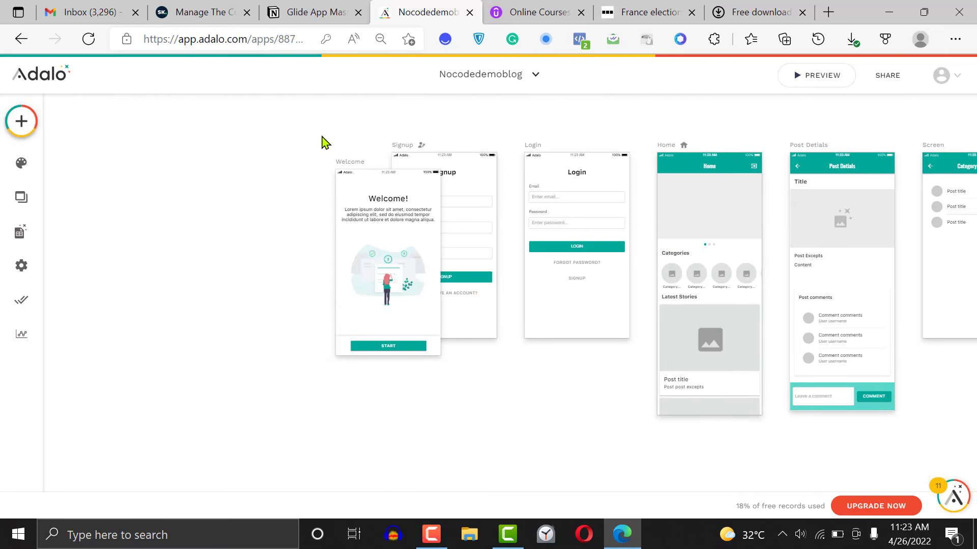
{"action": "left_click", "coordinate": [349, 169]}
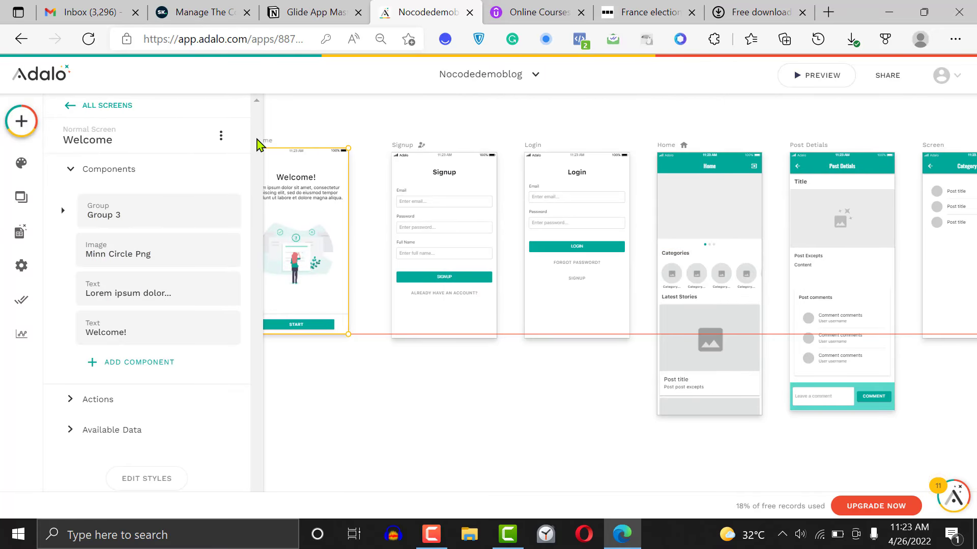
Set the Welcome screen's navigation type to Welcome Screen
{"action": "left_click", "coordinate": [100, 140]}
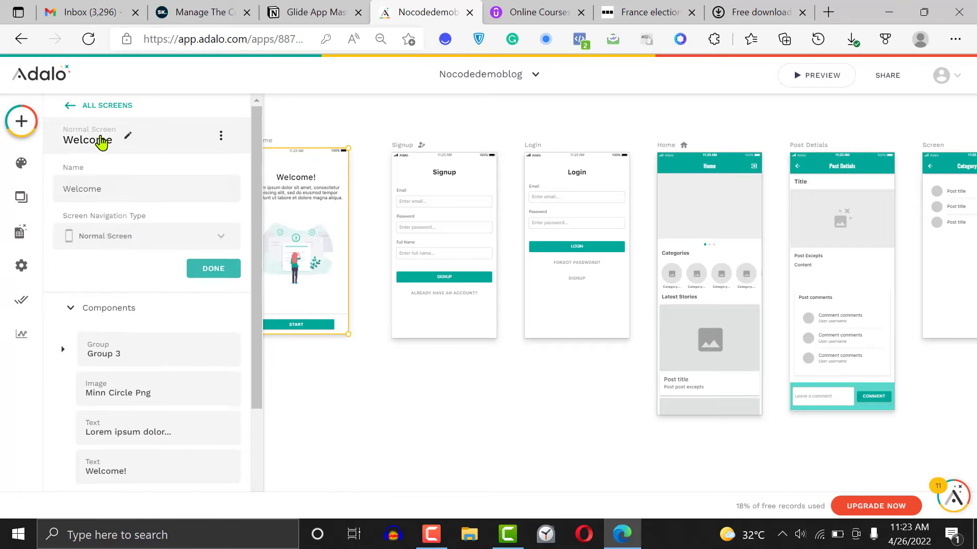
{"action": "left_click", "coordinate": [118, 242]}
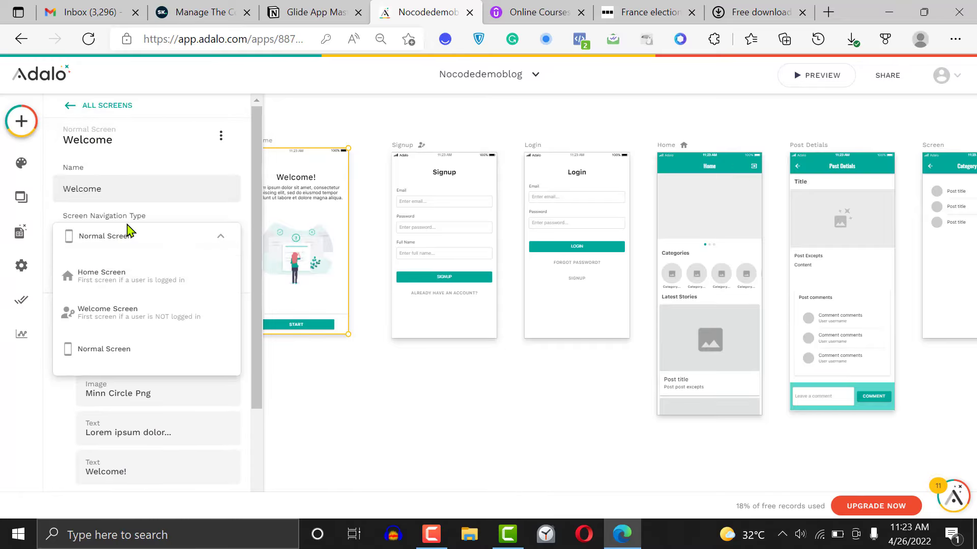
{"action": "left_click", "coordinate": [163, 314]}
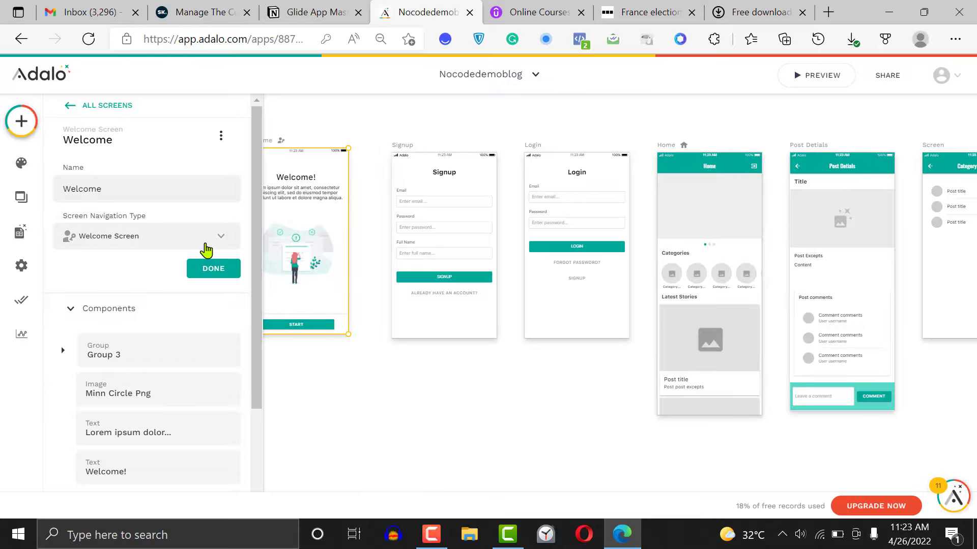
{"action": "left_click", "coordinate": [213, 270]}
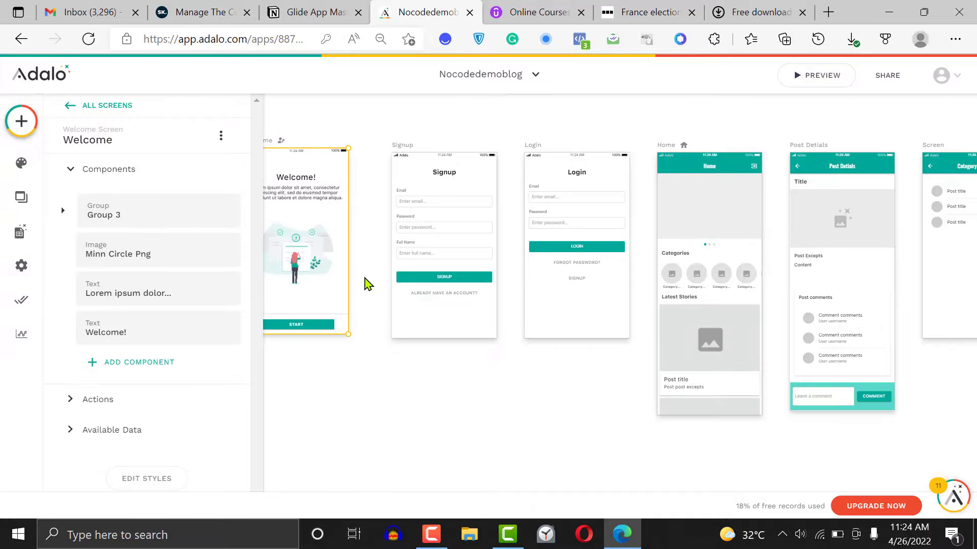
{"action": "left_click", "coordinate": [366, 284]}
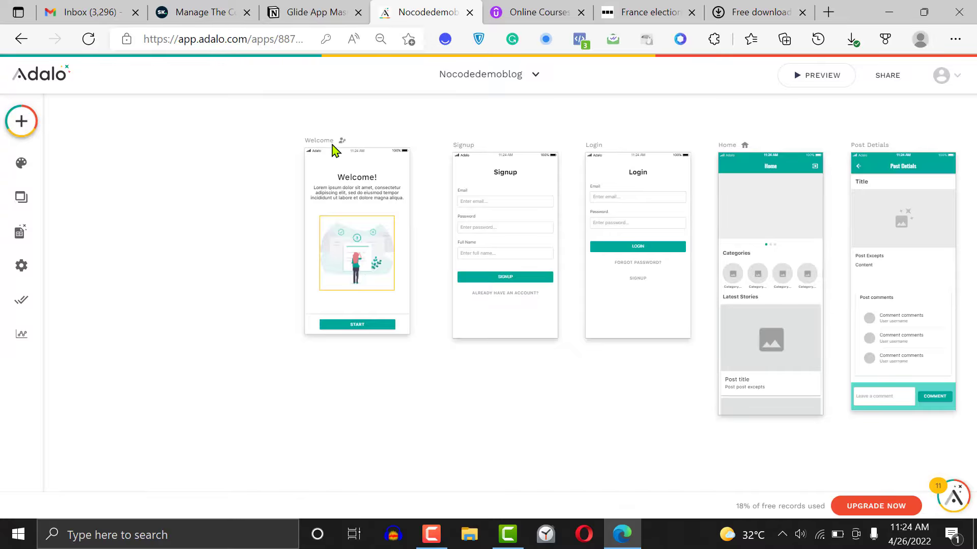